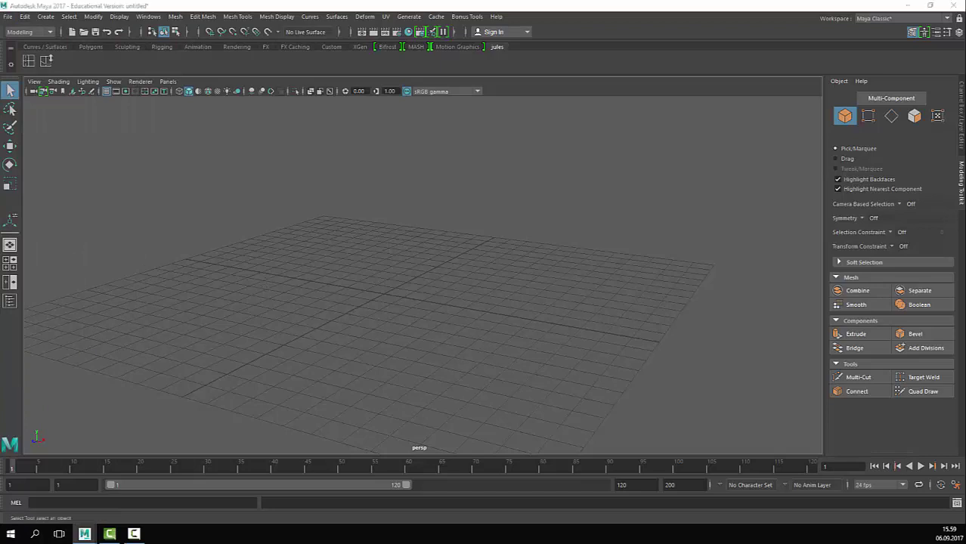
Step: Name the new project 170906_Kitchen and browse My Computer for its location
click(703, 108)
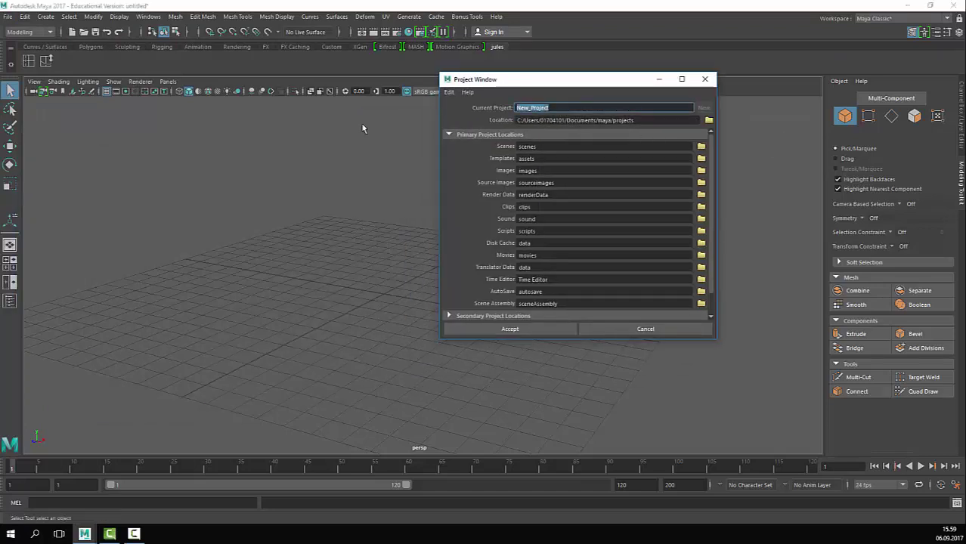
text(Kitchen)
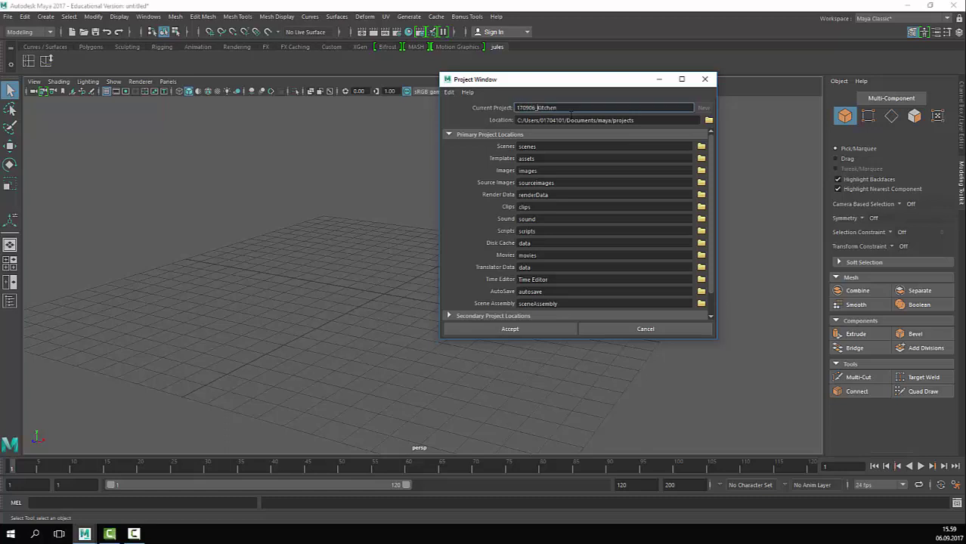
click(709, 120)
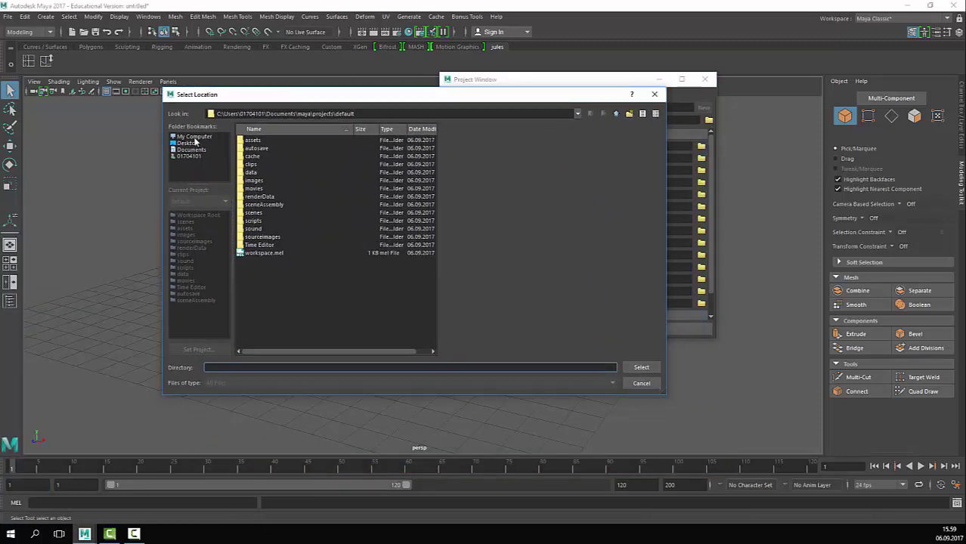
click(194, 137)
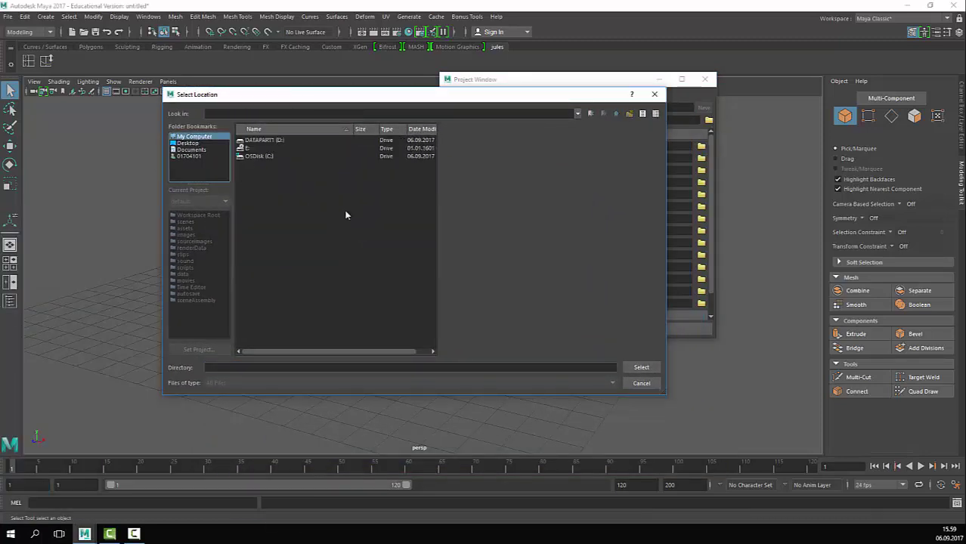
double_click(278, 141)
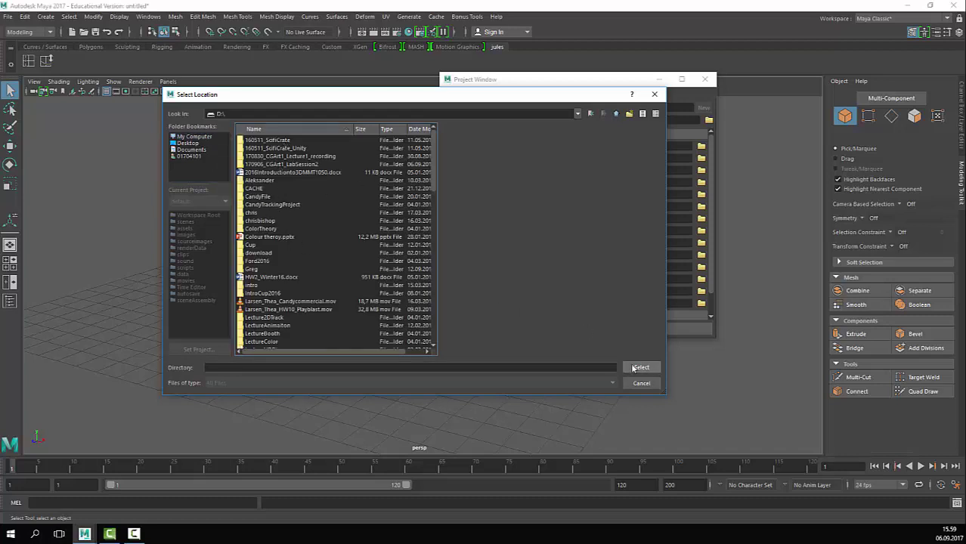
scroll(384, 281, down, 12)
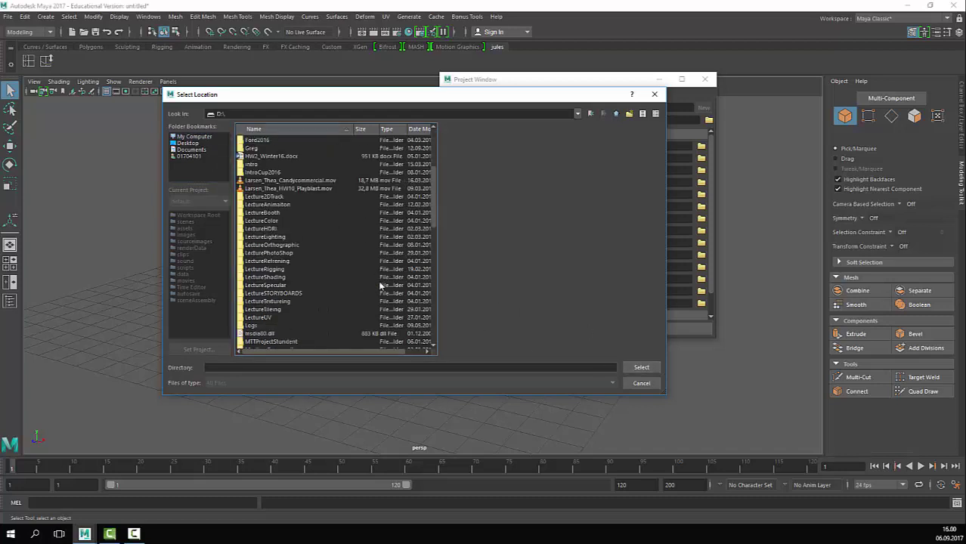
right_click(373, 262)
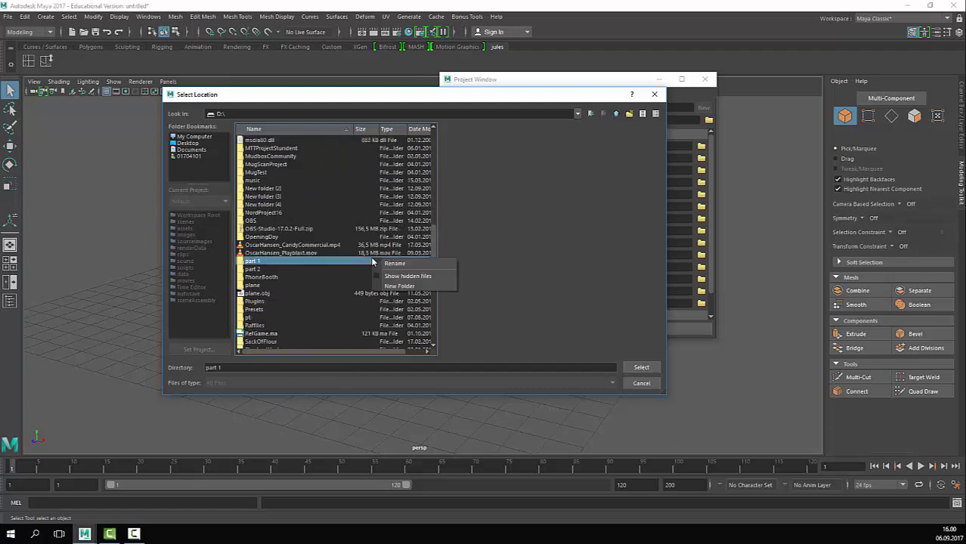
click(538, 187)
scroll(257, 229, up, 6)
click(191, 138)
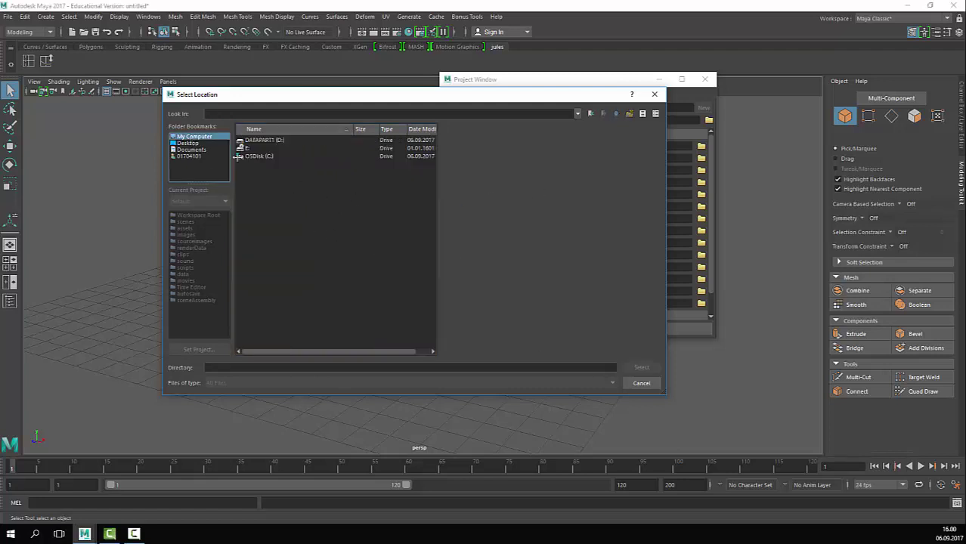
Step: Set the project's location to the D: drive and create the project
double_click(272, 140)
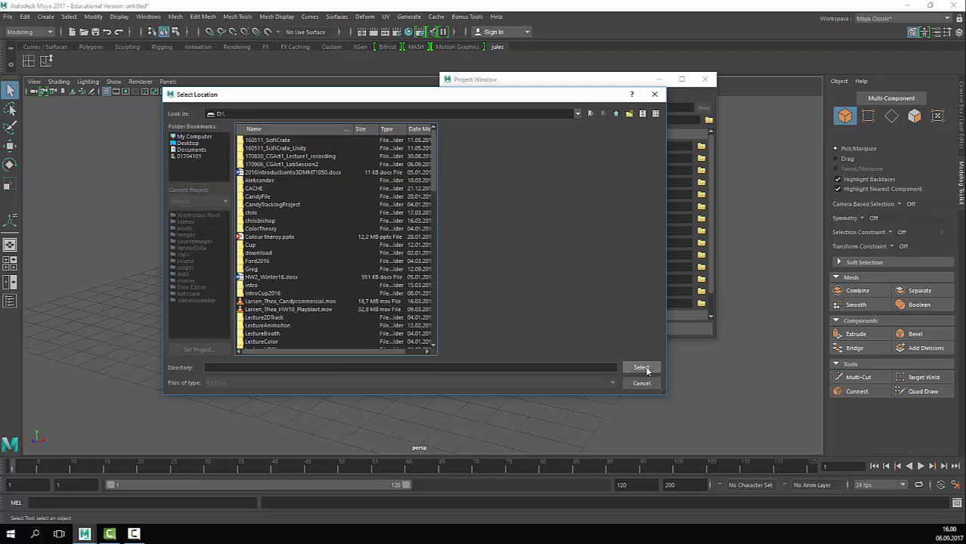
click(640, 367)
click(509, 329)
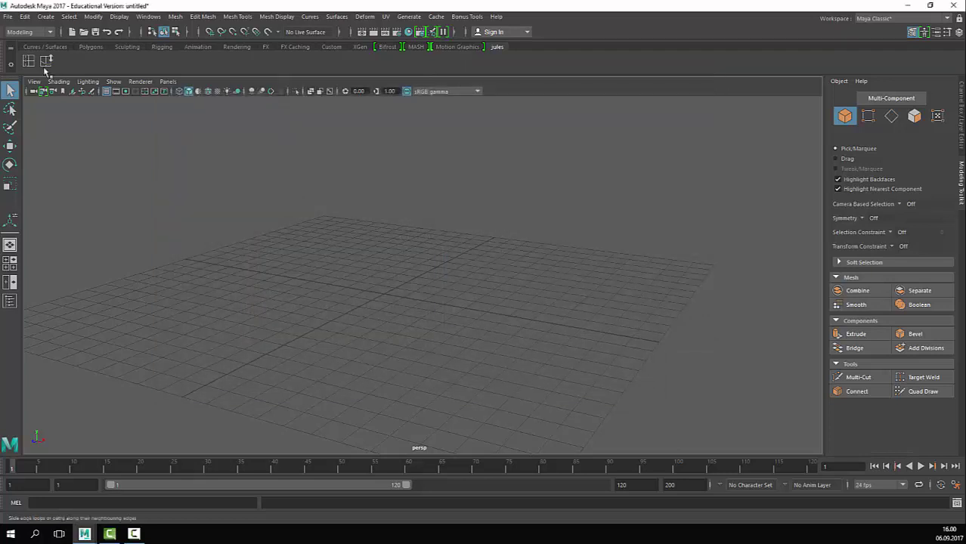
Step: Save the scene as 170906_Kitchen_01 in the project's scenes folder, in Maya Binary format
click(7, 16)
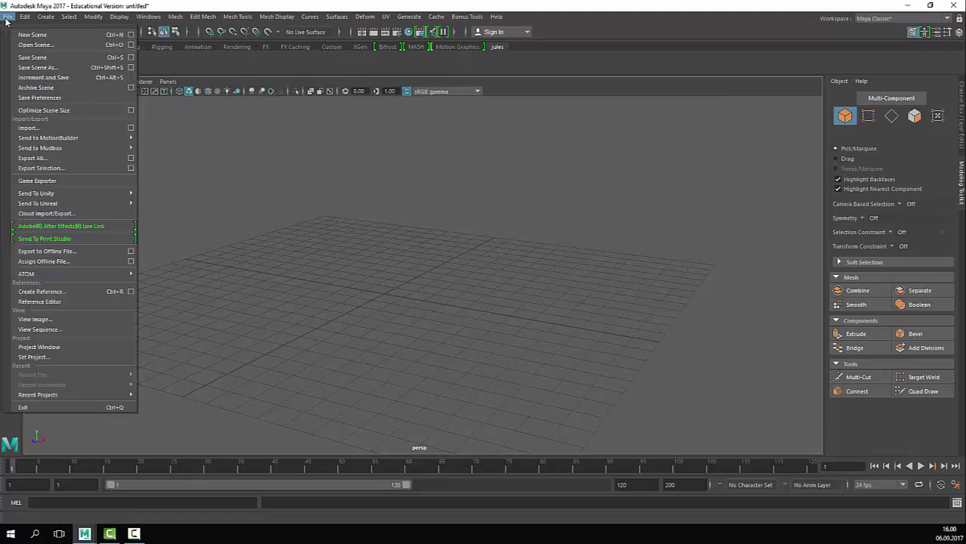
click(207, 144)
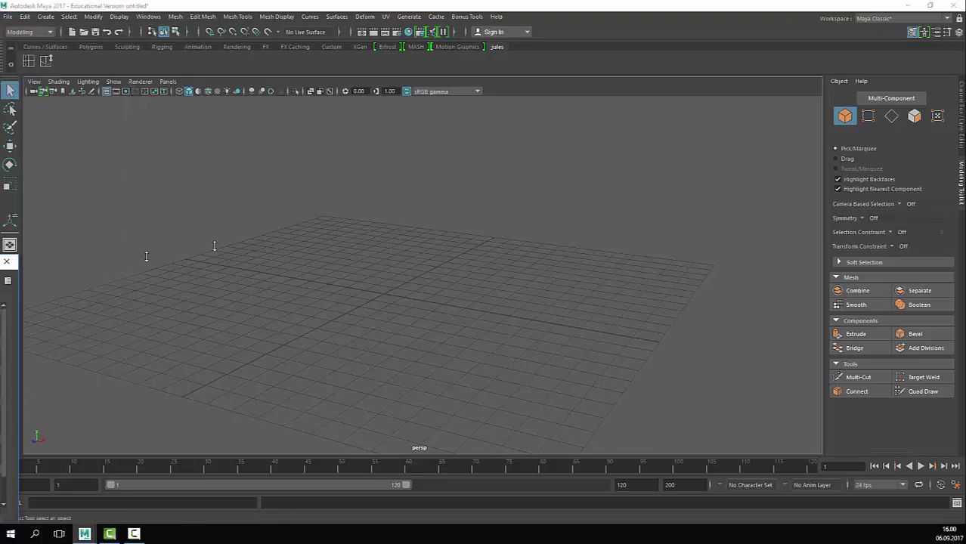
key(ctrl+shift+s)
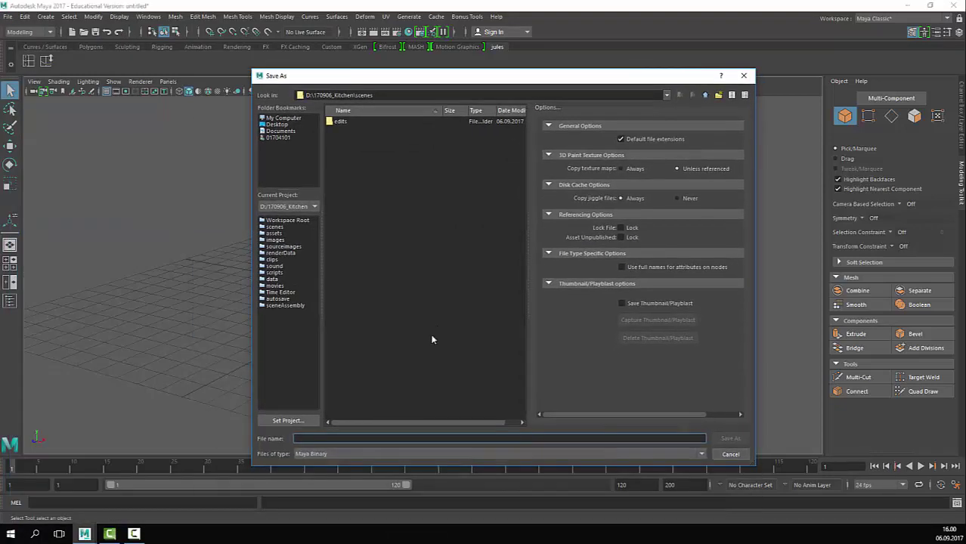
click(382, 454)
click(359, 458)
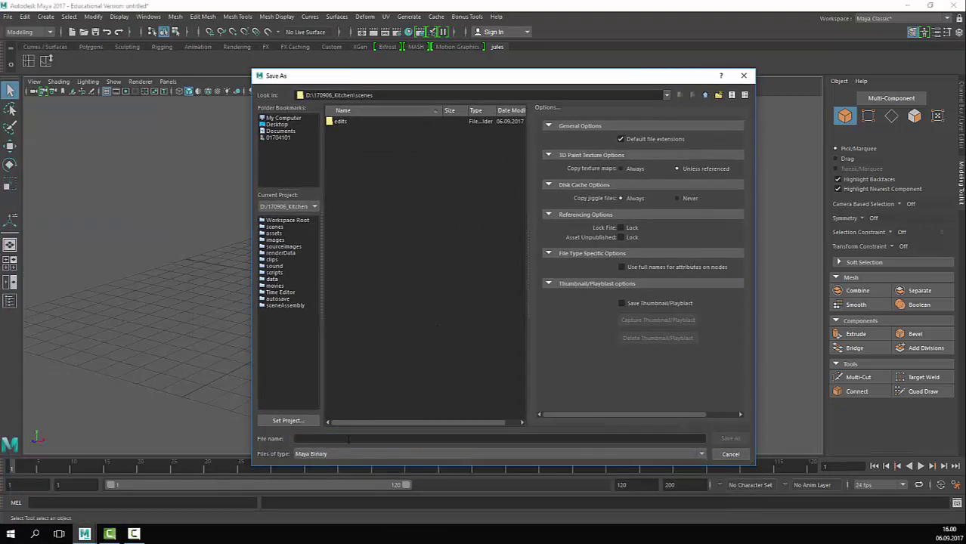
click(348, 439)
text(170906_Kitchen_01)
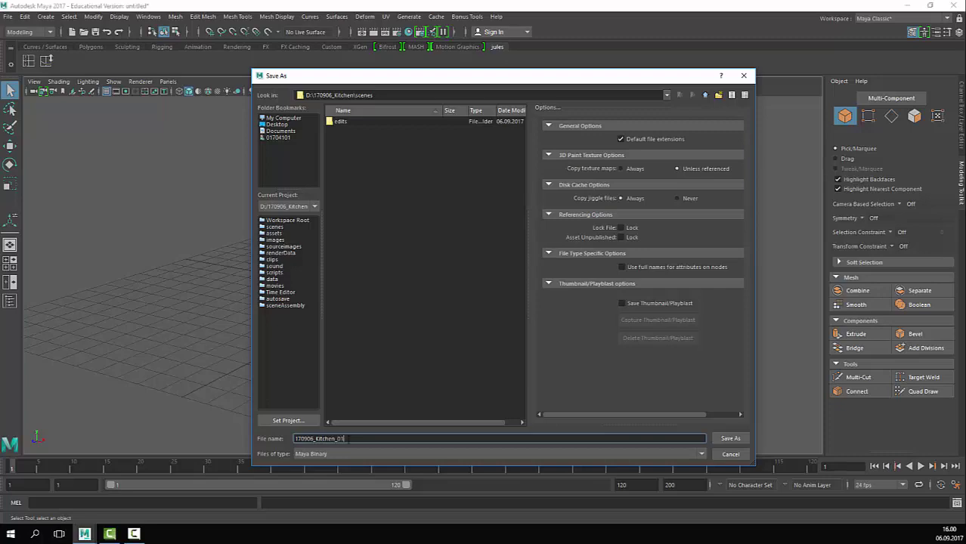
key(Return)
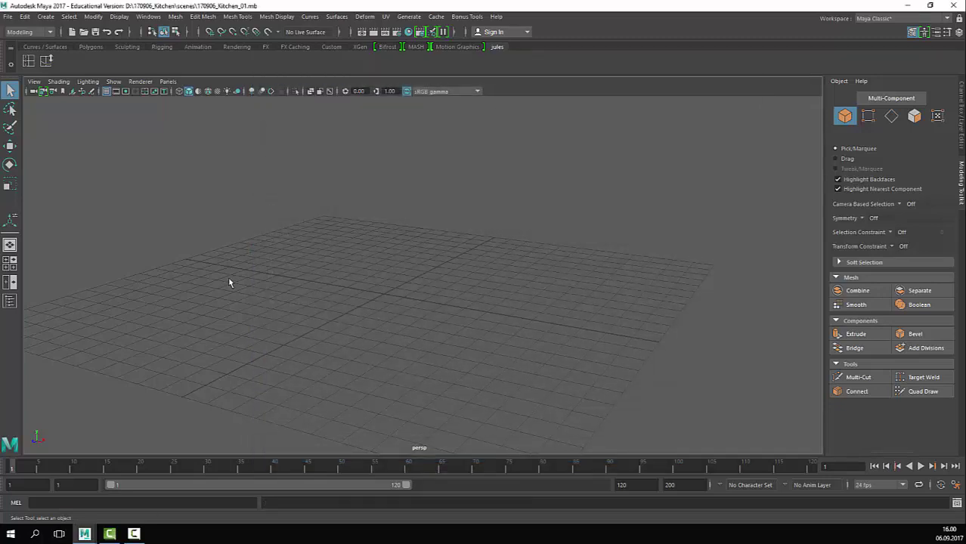
Step: Create a polygon cylinder at the centre of the grid
scroll(409, 295, up, 3)
scroll(410, 296, down, 5)
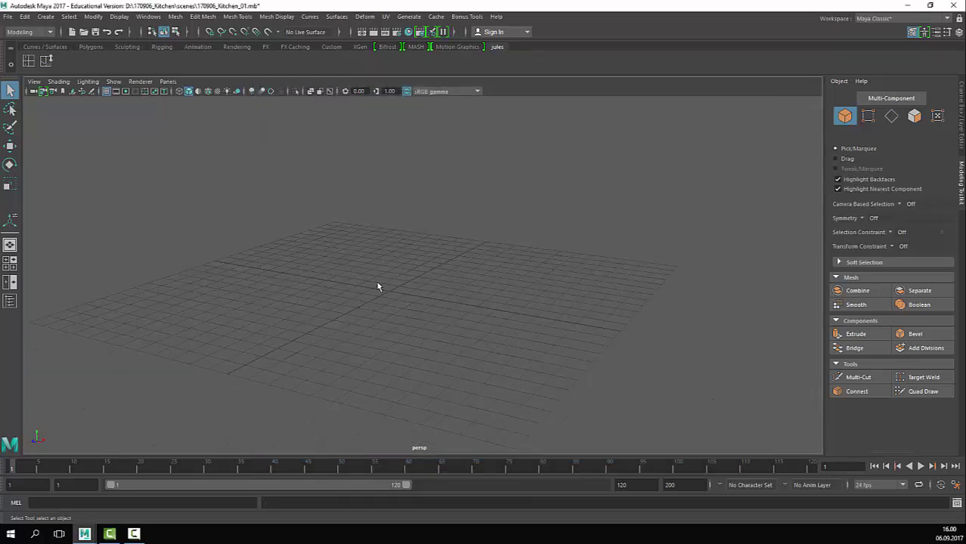
alt+middle_drag(378, 285, 416, 258)
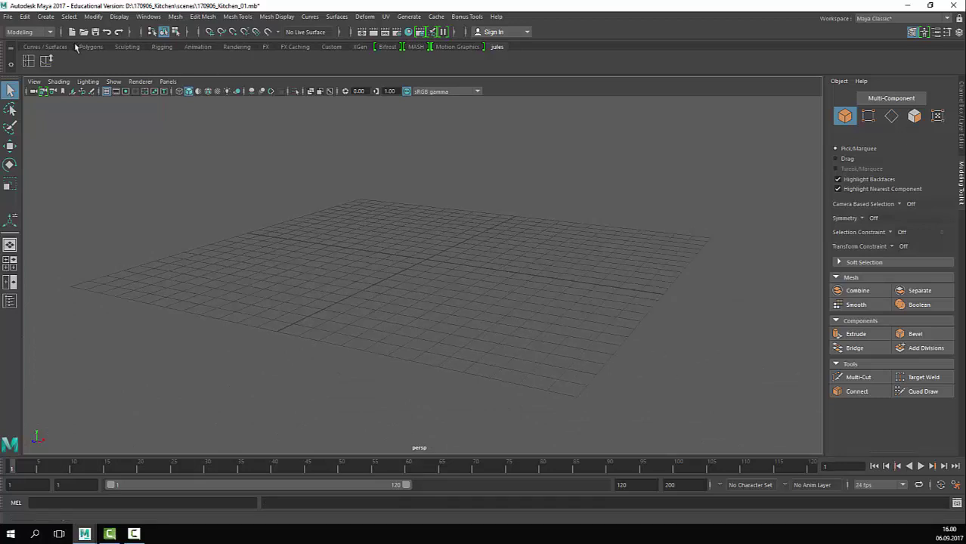
click(110, 21)
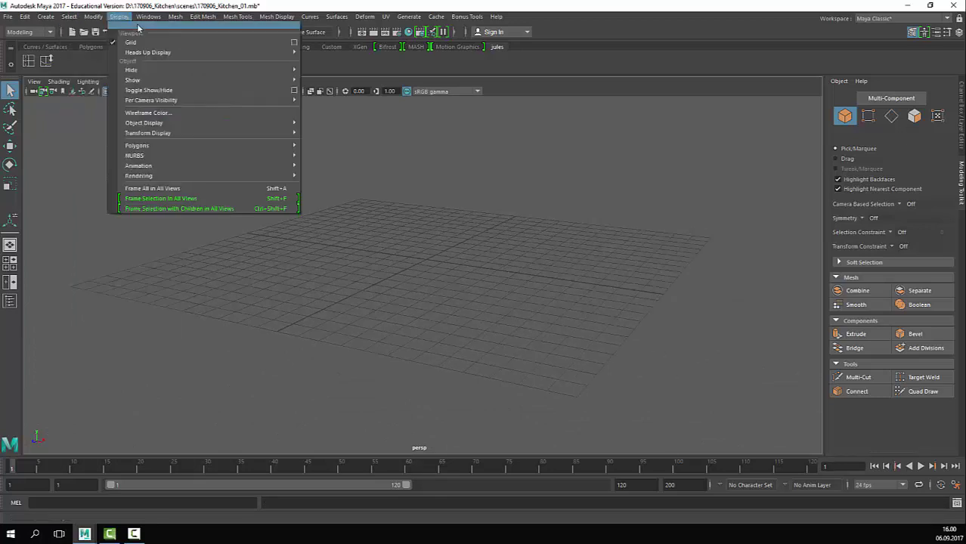
click(47, 16)
mouse_move(65, 53)
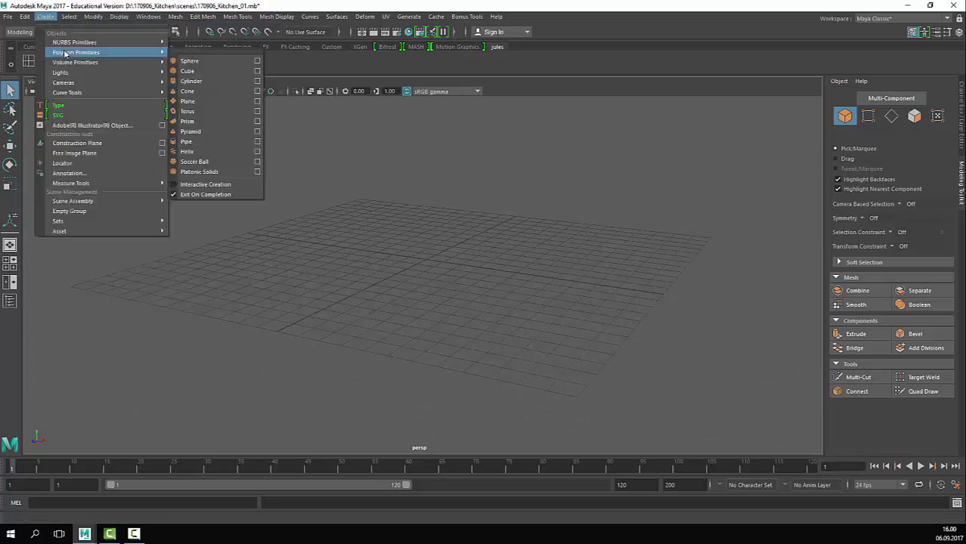
click(208, 81)
scroll(424, 245, up, 8)
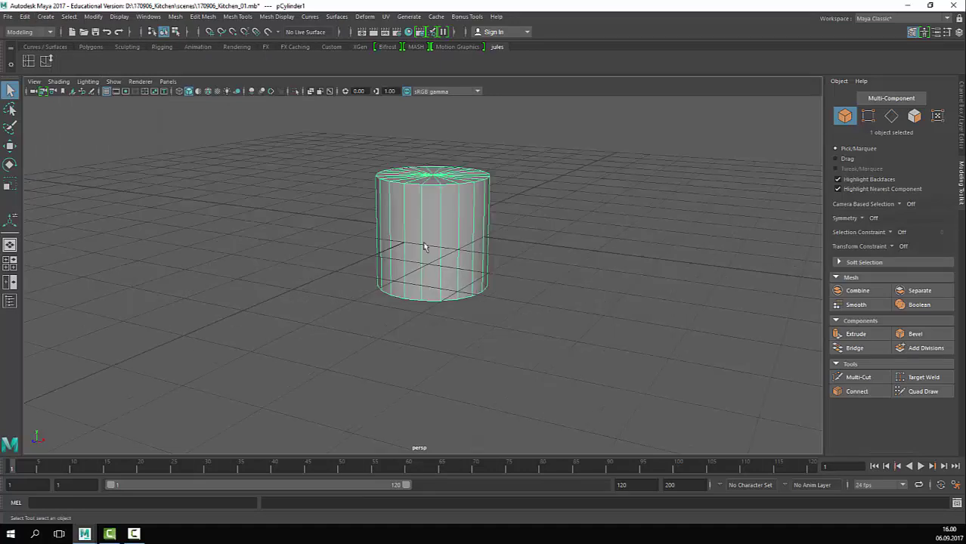
Step: Raise the cylinder along the Y axis by about 0.69
scroll(425, 246, down, 3)
alt+middle_drag(430, 241, 434, 273)
alt+drag(434, 274, 424, 263)
alt+middle_drag(427, 273, 420, 257)
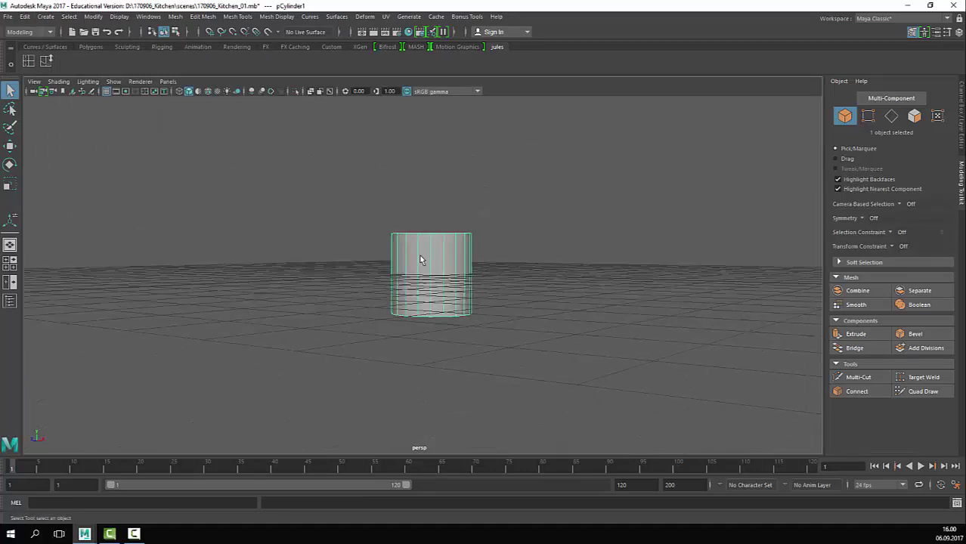
key(w)
drag(431, 252, 439, 224)
Step: Snap the cylinder's pivot to the centre of its base, and snap the cylinder onto the grid at Y 0
alt+middle_drag(487, 246, 485, 253)
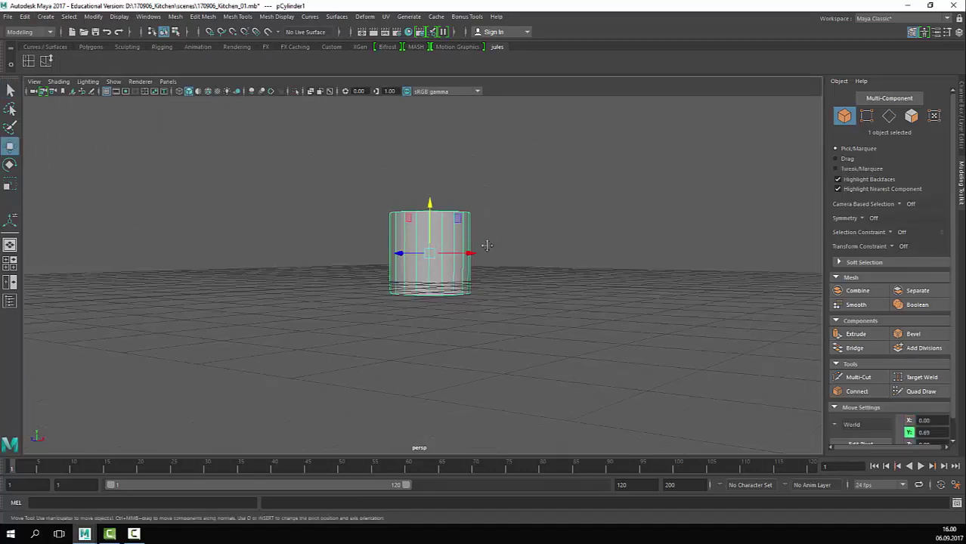
key(d)
key(v)
drag(429, 214, 440, 346)
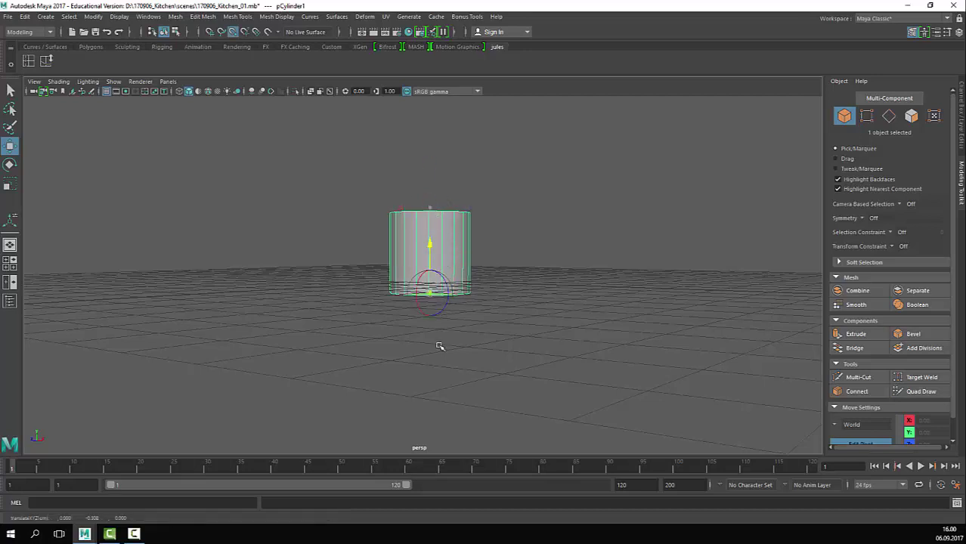
key(d)
alt+drag(457, 312, 467, 303)
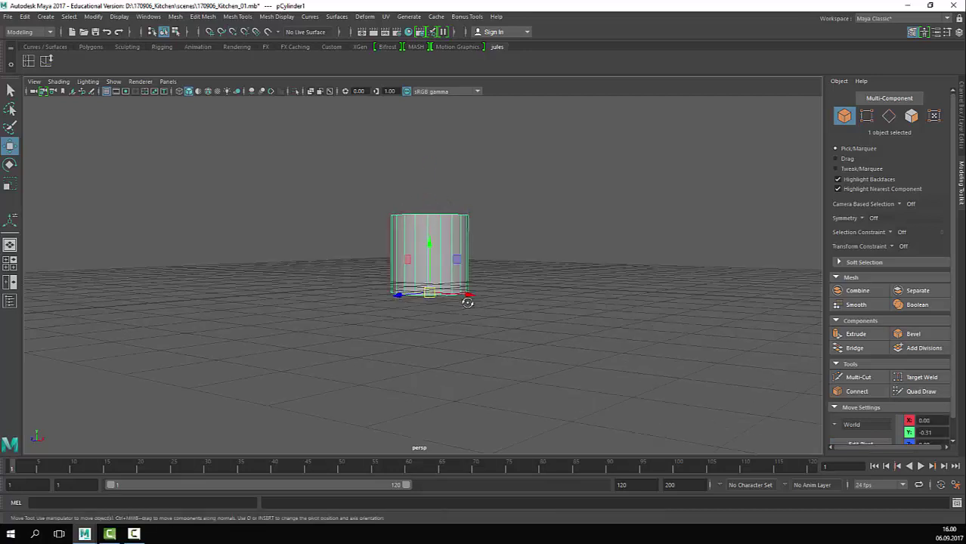
drag(438, 250, 465, 279)
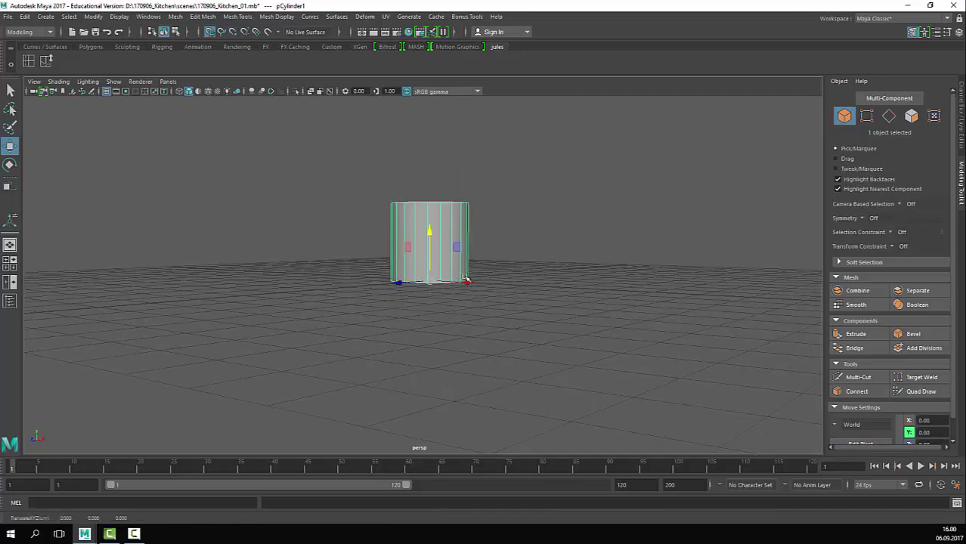
Step: Scale the cylinder up uniformly to about 8.27 on all axes
alt+drag(519, 259, 428, 227)
key(r)
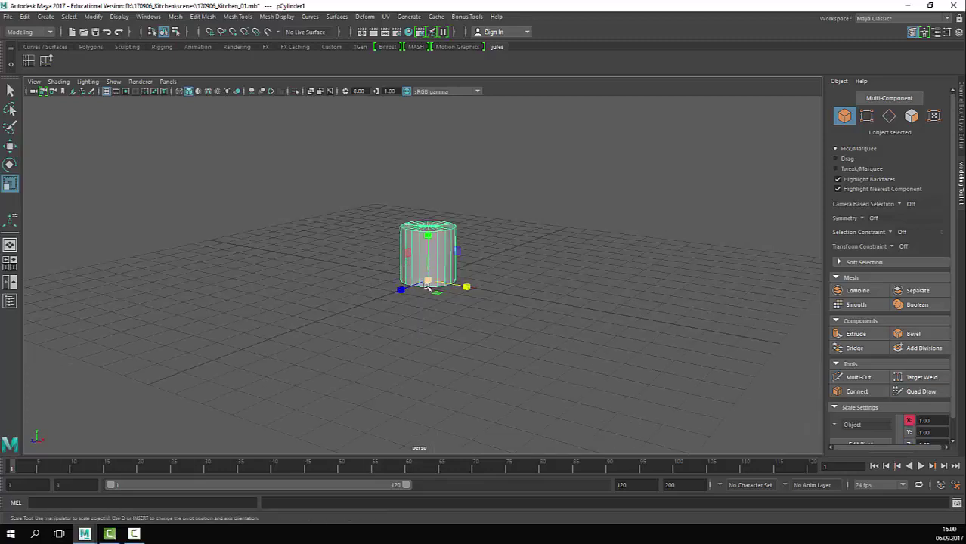
drag(428, 285, 551, 282)
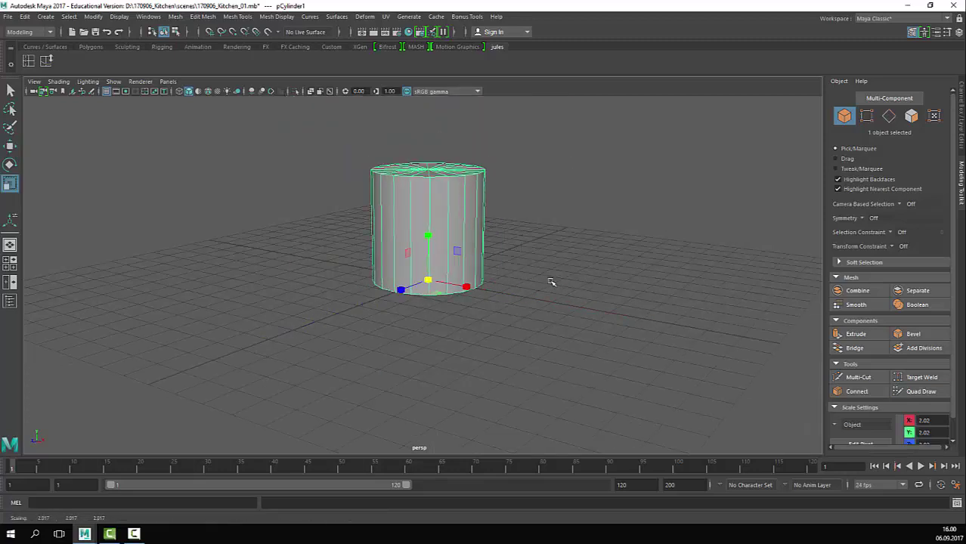
alt+right_drag(551, 282, 469, 301)
drag(415, 295, 667, 294)
drag(583, 303, 596, 304)
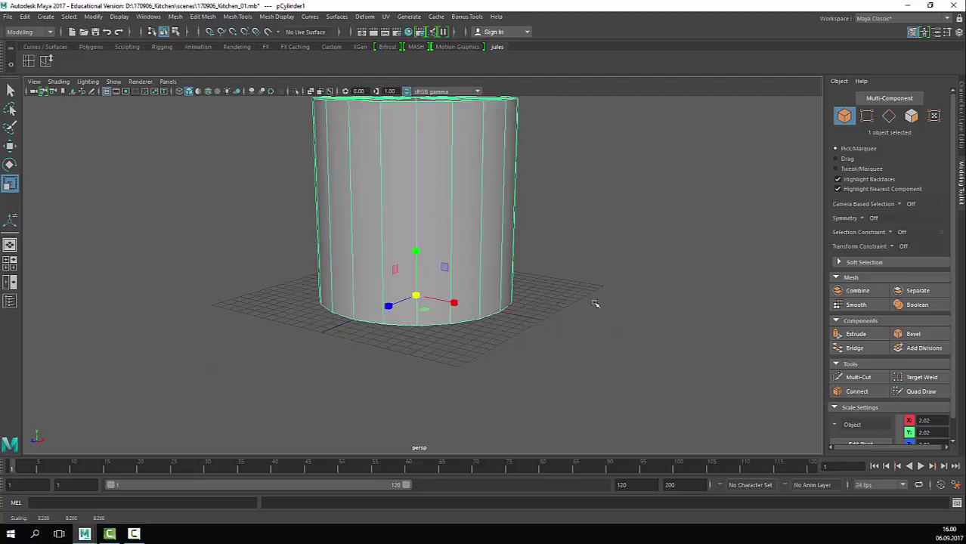
key(f)
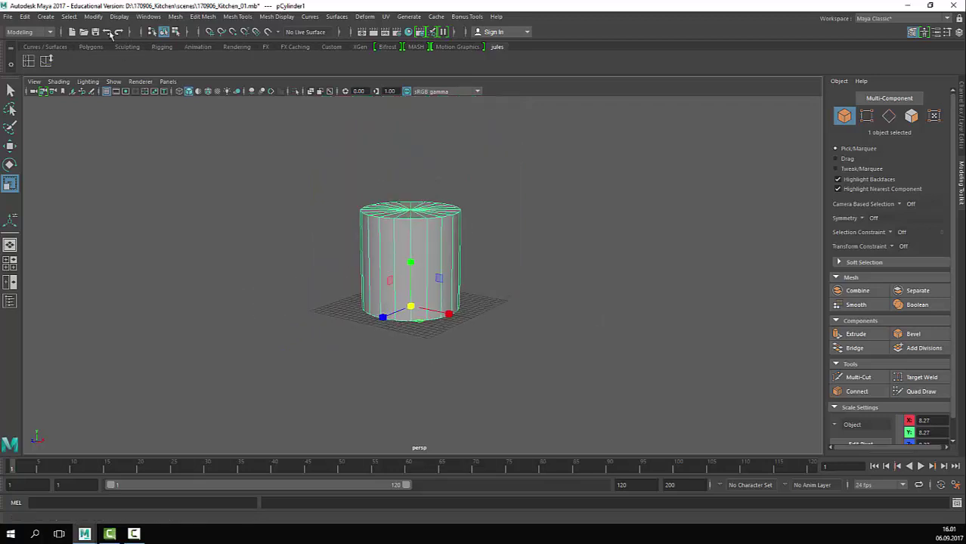
click(122, 18)
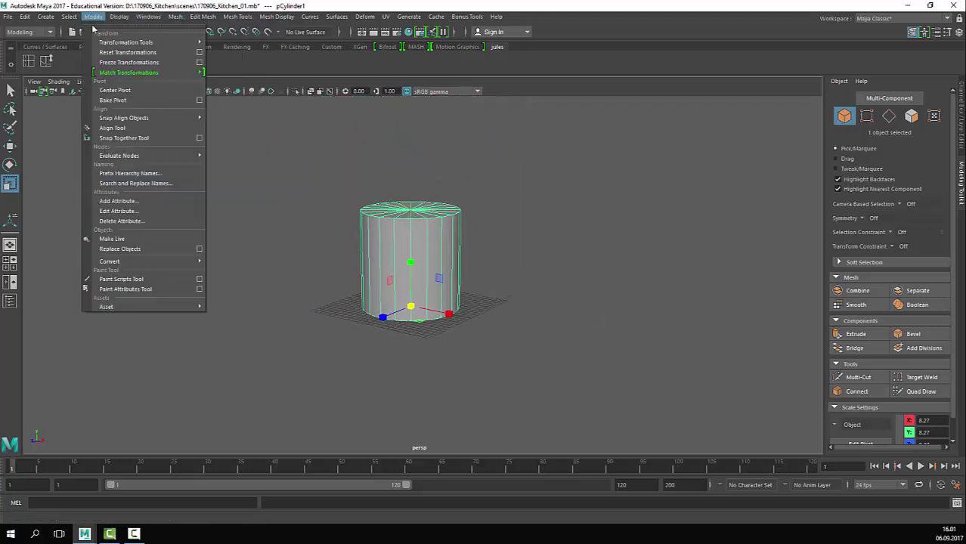
mouse_move(121, 19)
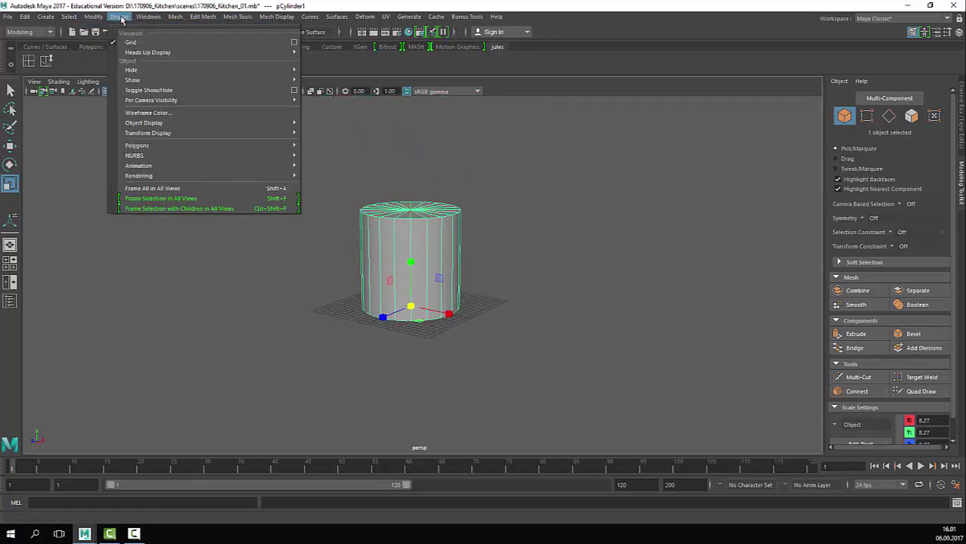
click(584, 161)
click(433, 193)
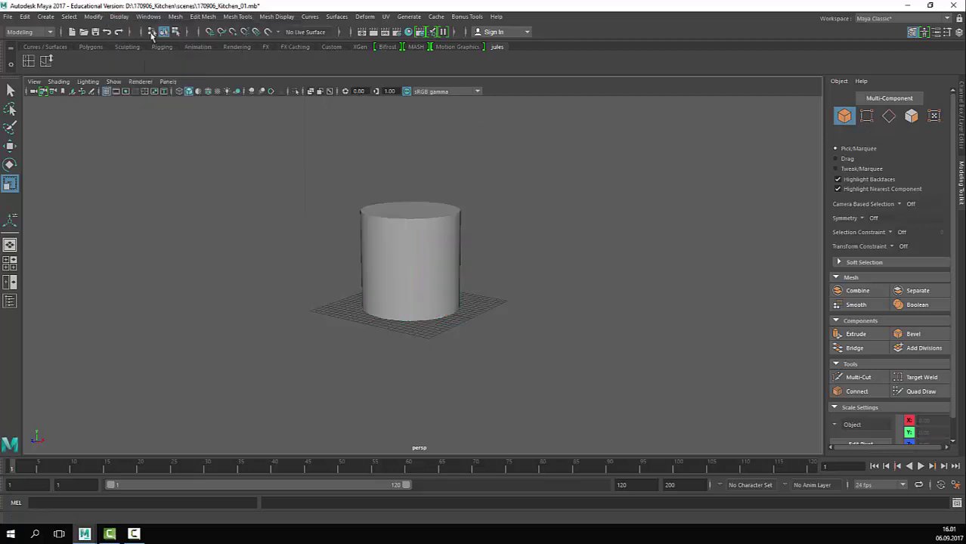
Step: Reselect the cylinder and scale it down uniformly to about 88 percent of its size
click(400, 297)
alt+right_drag(404, 296, 608, 292)
alt+middle_drag(608, 292, 613, 327)
alt+right_drag(612, 326, 531, 306)
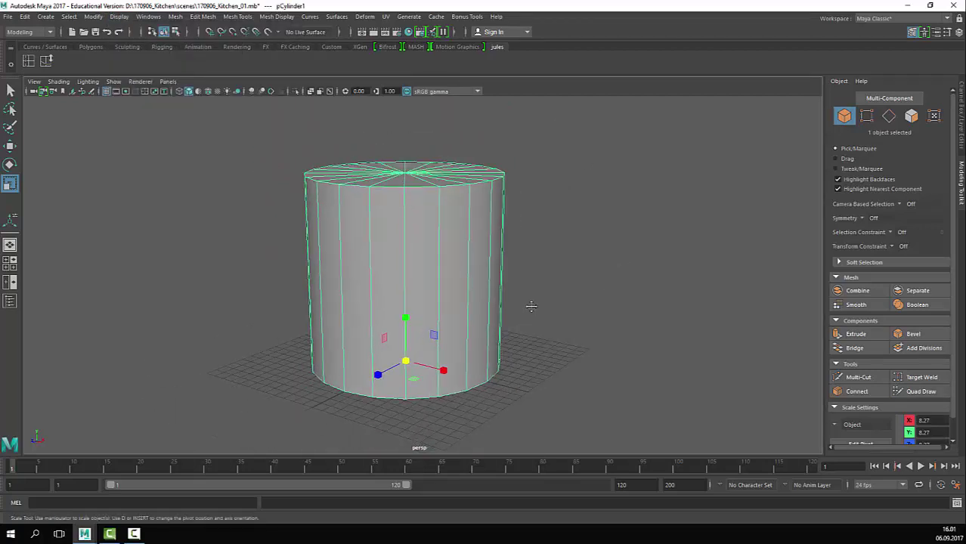
drag(404, 351, 379, 363)
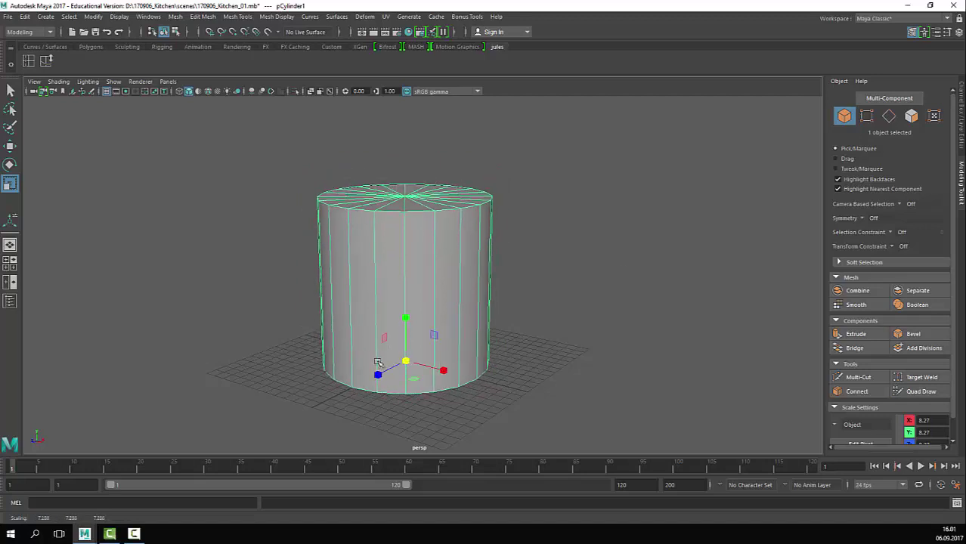
Step: Select only the faces of the cylinder's top cap and delete them to open the cylinder
right_drag(453, 233, 454, 260)
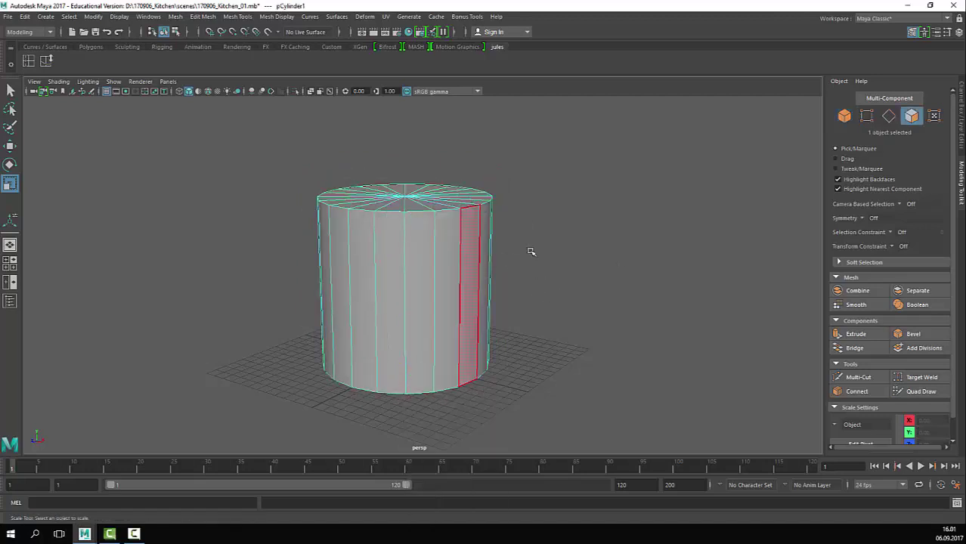
alt+right_drag(531, 250, 423, 247)
drag(592, 163, 145, 243)
alt+right_drag(393, 311, 366, 303)
alt+drag(366, 303, 458, 393)
alt+drag(523, 350, 502, 351)
click(502, 351)
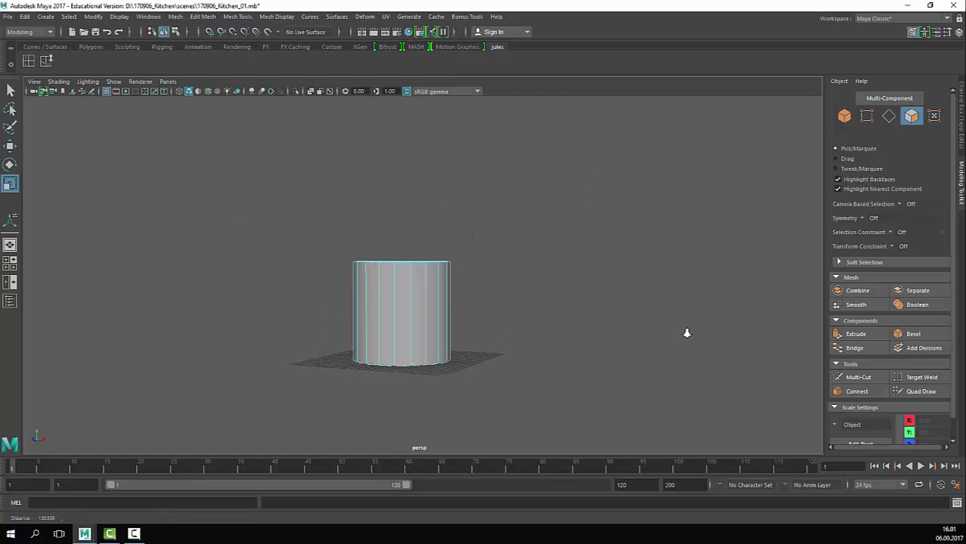
drag(607, 212, 266, 295)
click(564, 302)
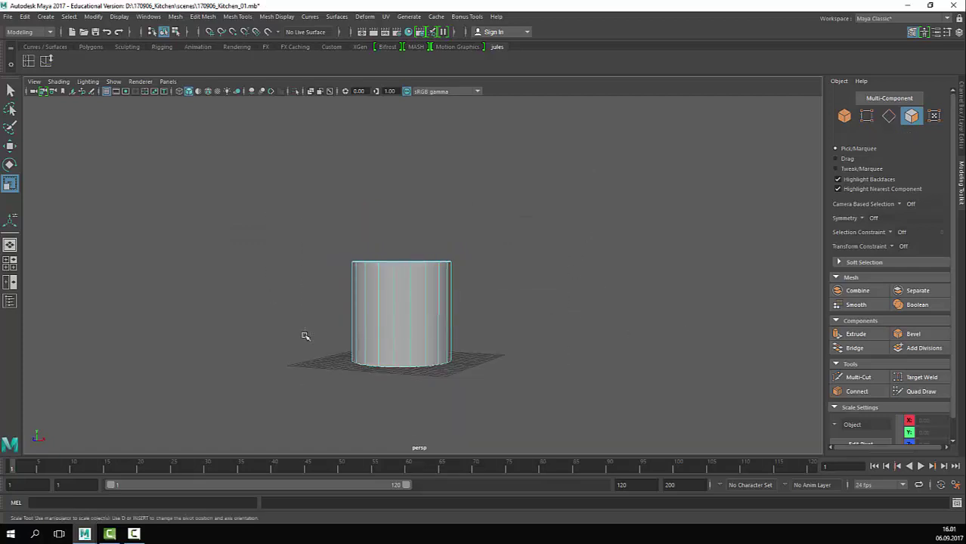
drag(304, 337, 522, 404)
mouse_move(556, 404)
alt+mouse_down()
mouse_move(563, 373)
mouse_move(556, 393)
alt+mouse_up()
right_drag(394, 295, 393, 272)
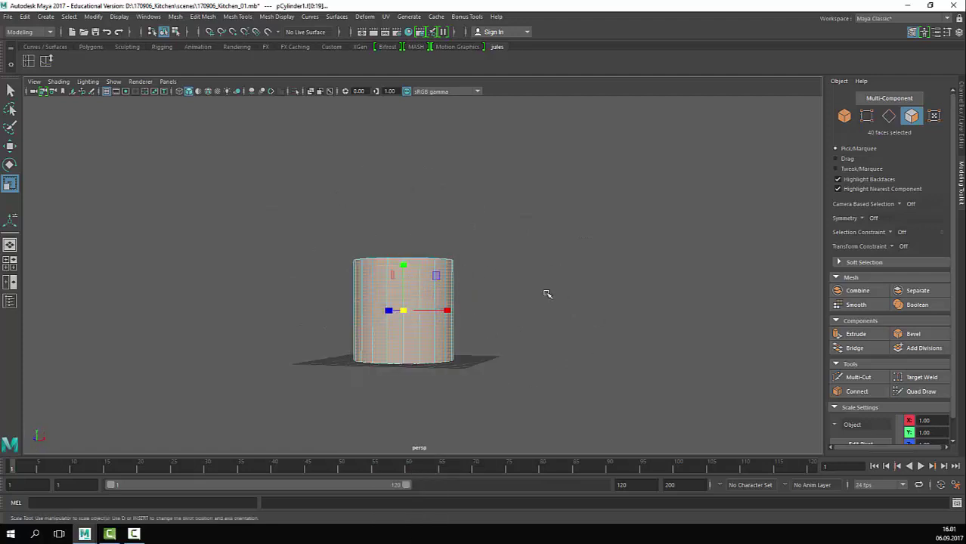
drag(573, 205, 209, 319)
alt+drag(541, 321, 452, 345)
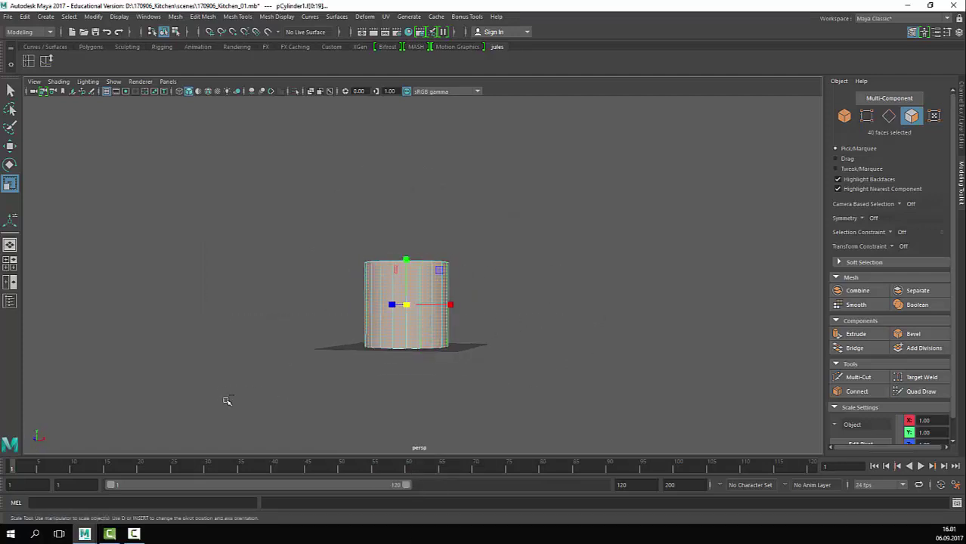
drag(221, 400, 617, 319)
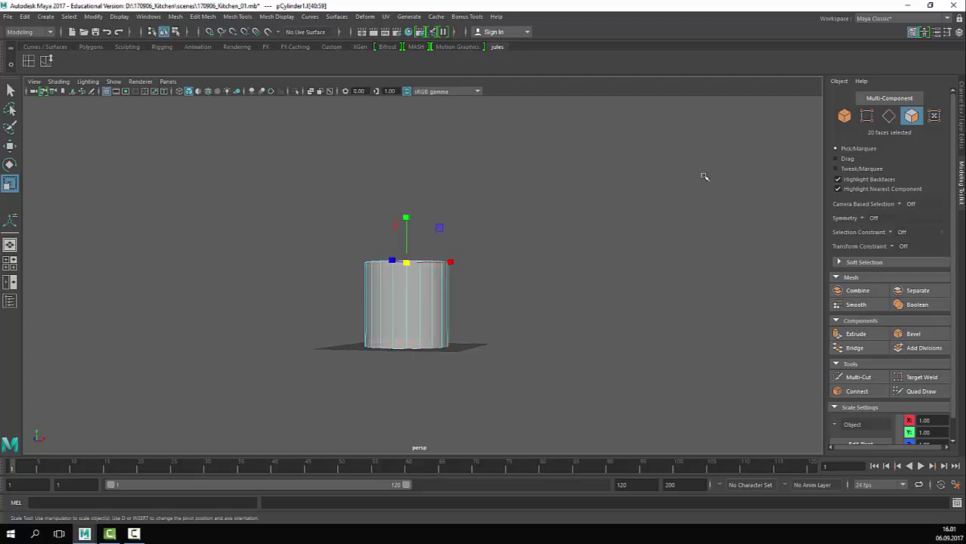
alt+drag(704, 176, 600, 250)
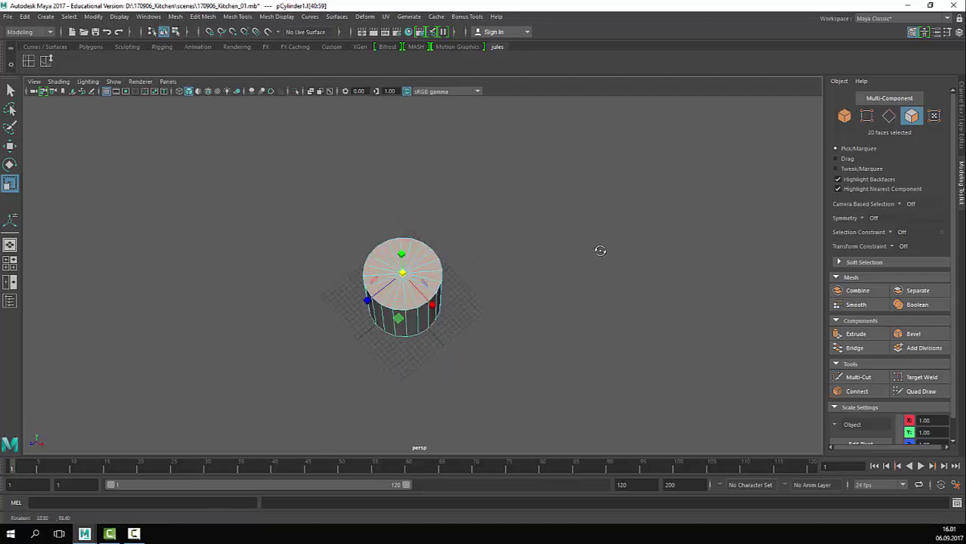
key(Delete)
Step: Scale the vertices of the cylinder's base inward to taper it into a cup shape, and return to object mode
alt+drag(424, 329, 450, 295)
right_drag(450, 295, 518, 283)
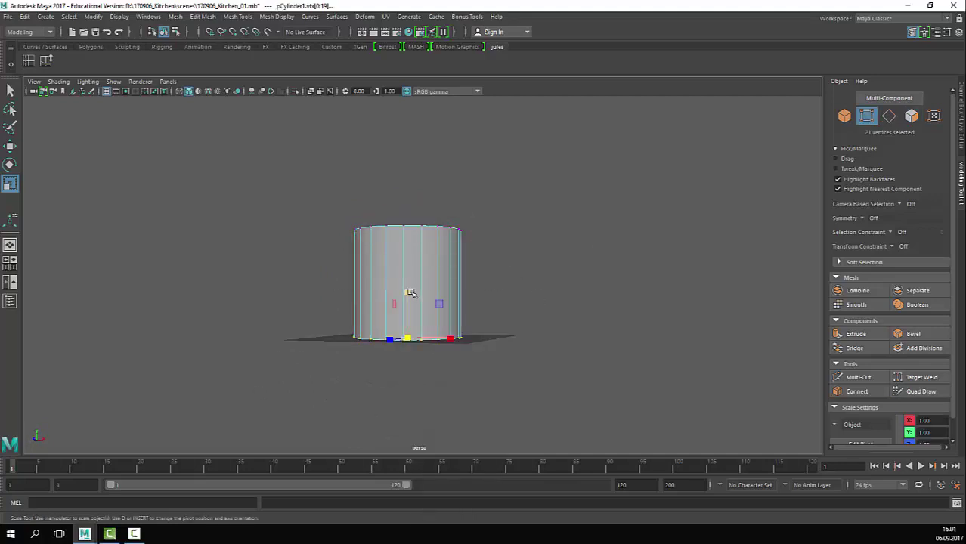
drag(410, 293, 439, 297)
alt+drag(460, 264, 479, 292)
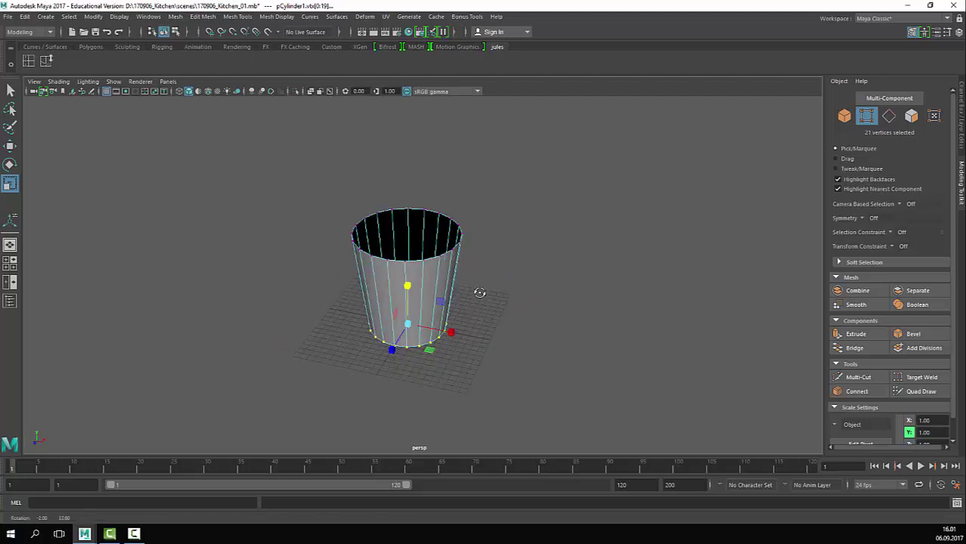
key(q)
right_drag(441, 271, 547, 165)
alt+drag(473, 287, 408, 282)
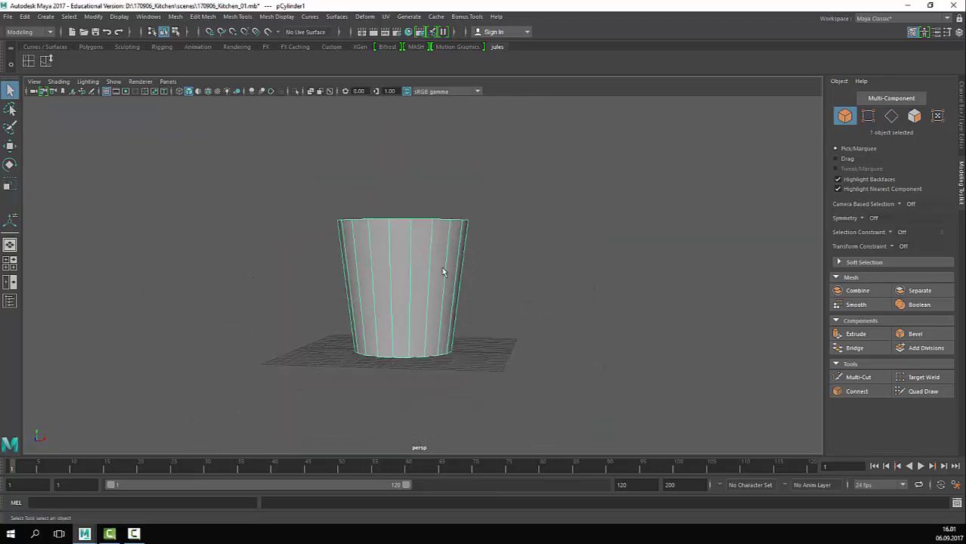
Step: Duplicate the tapered cup and move the copy straight up to about 29.62 on the Y axis
click(494, 273)
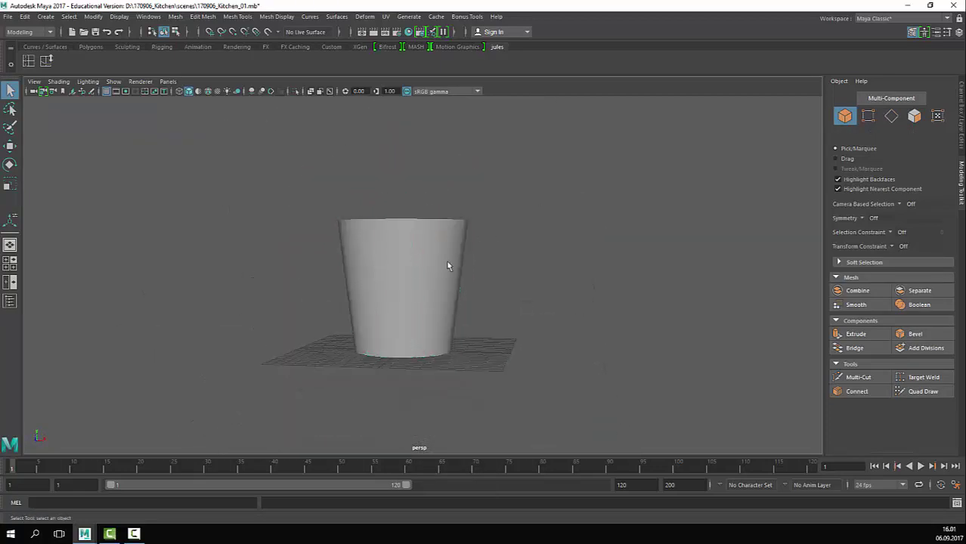
click(413, 308)
alt+drag(455, 296, 286, 317)
scroll(390, 323, down, 5)
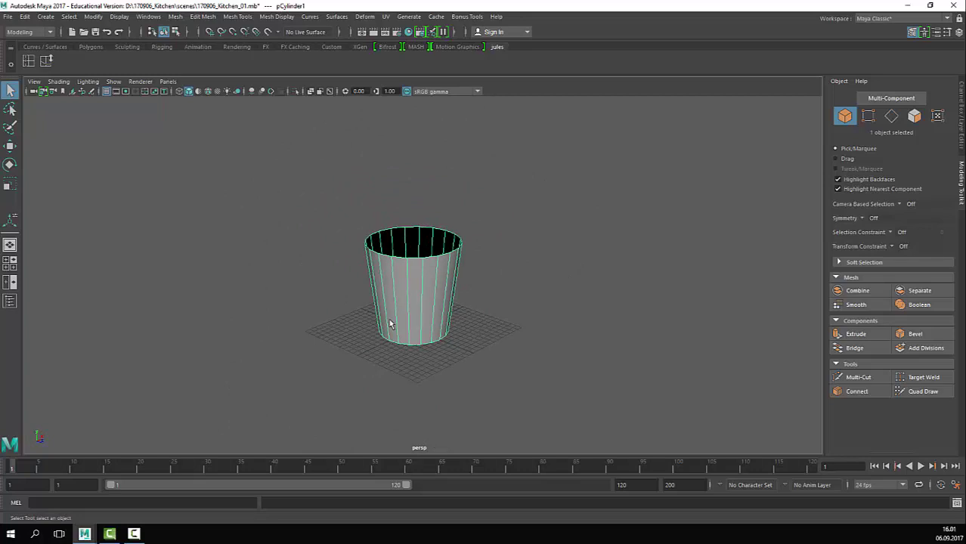
scroll(547, 297, down, 2)
key(ctrl+d)
key(w)
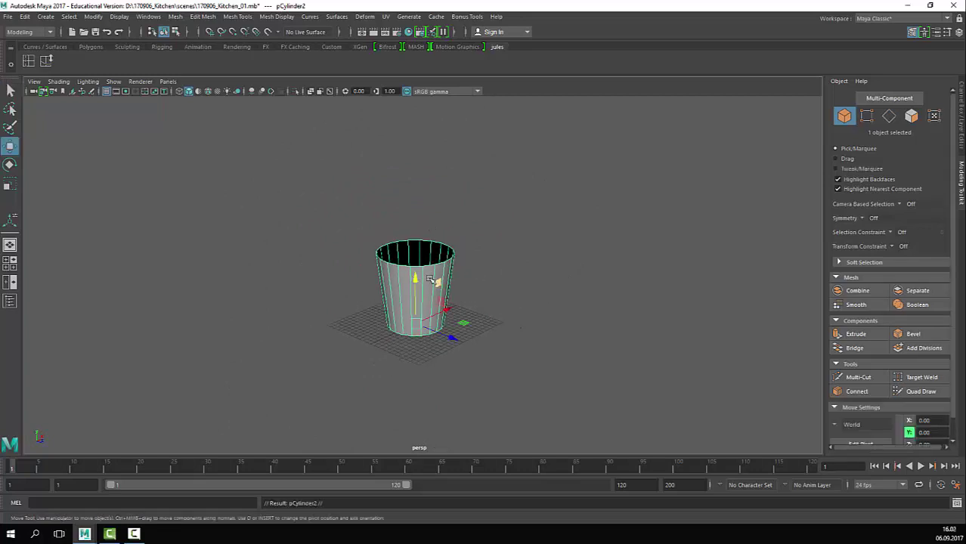
drag(418, 280, 453, 204)
key(f)
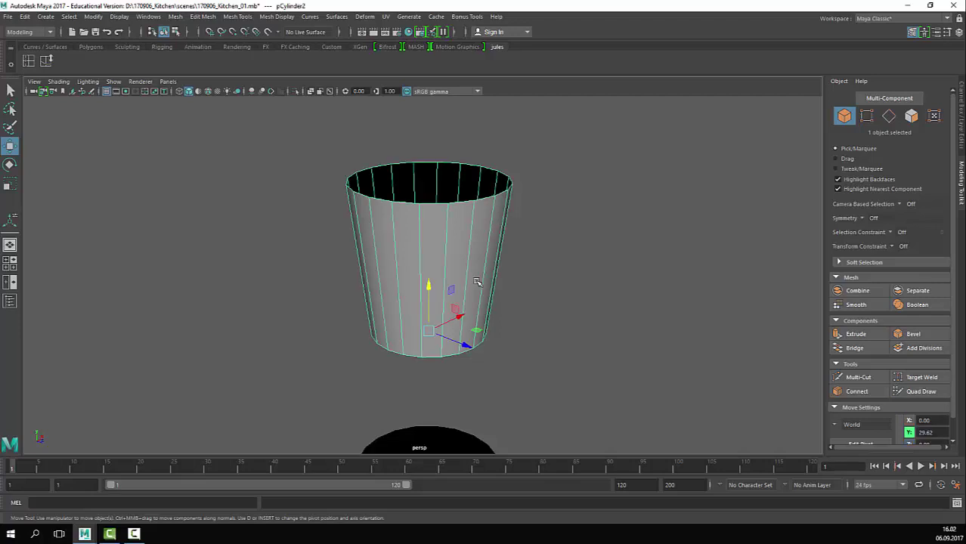
Step: Extrude all faces of the raised copy outward to give its walls thickness, and return to object mode
key(ctrl+e)
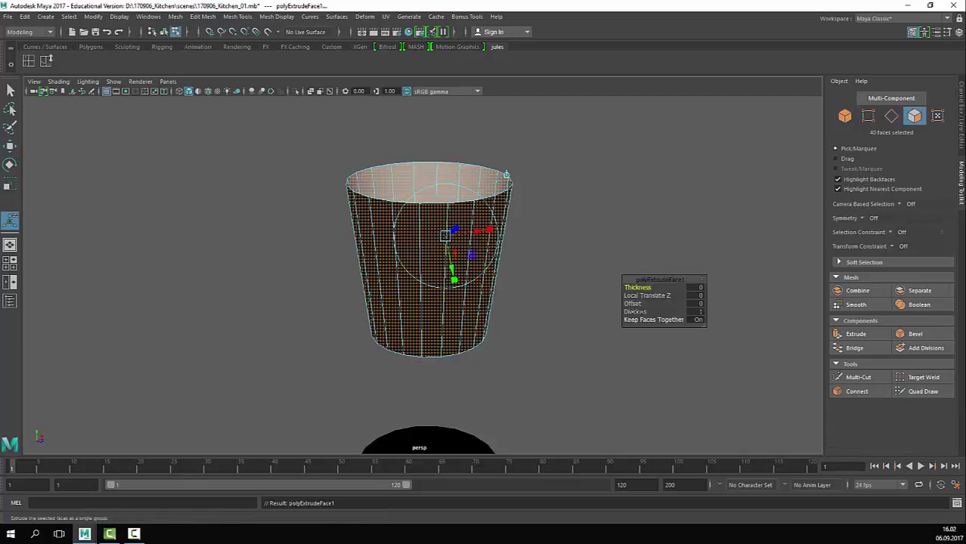
drag(639, 288, 646, 289)
key(q)
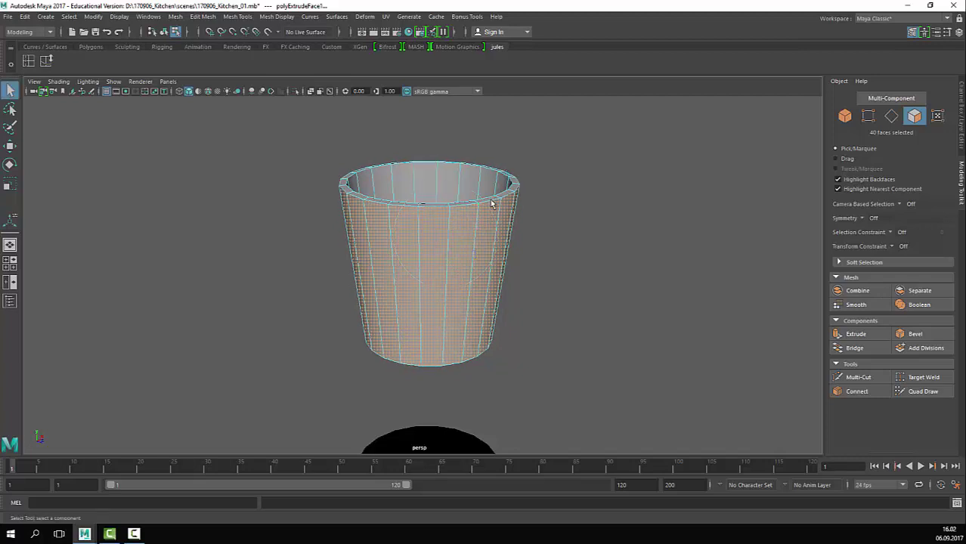
right_drag(474, 220, 572, 166)
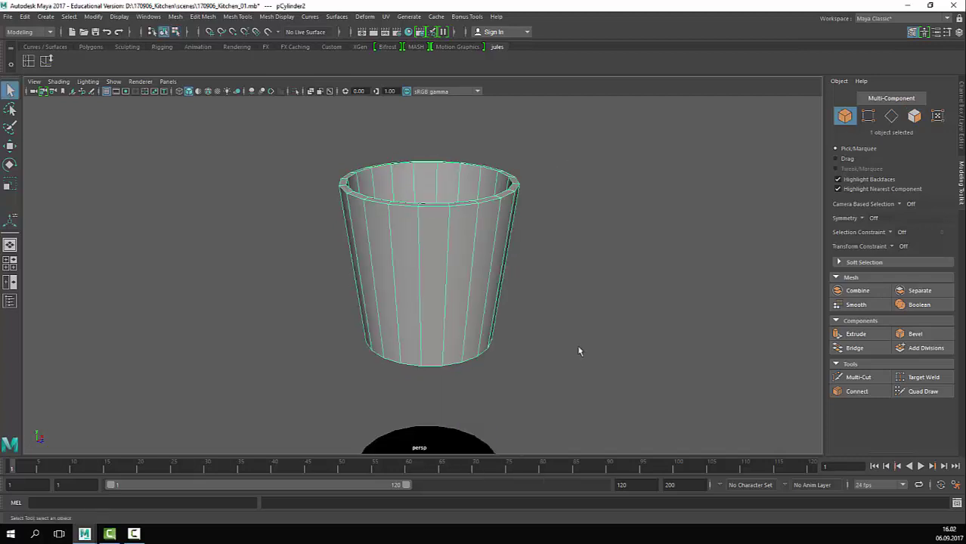
Step: Preview the thickened copy as a smooth mesh and view it beside the original cup
mouse_move(575, 346)
alt+mouse_down()
mouse_move(575, 357)
mouse_move(583, 298)
mouse_move(583, 350)
alt+mouse_up()
key(3)
click(600, 325)
alt+right_drag(600, 325, 390, 306)
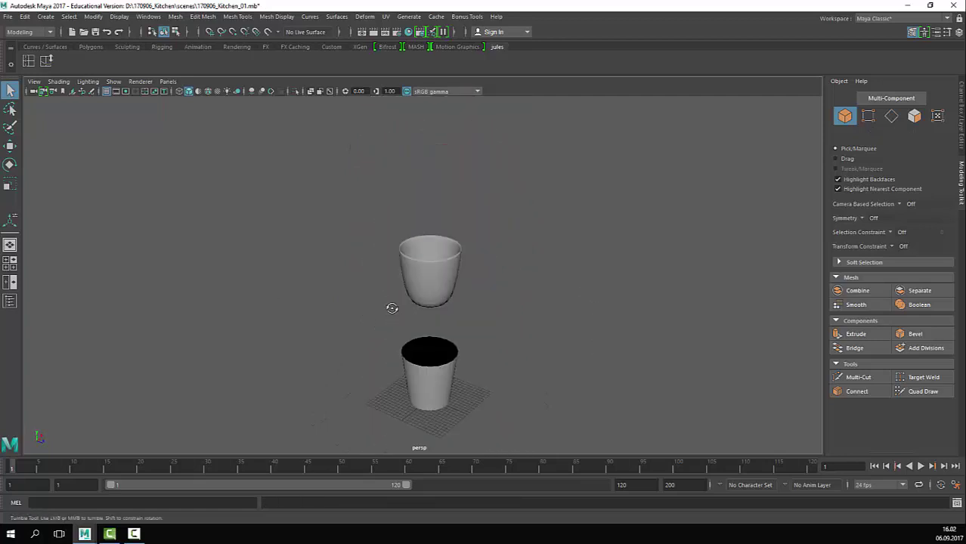
alt+drag(390, 306, 398, 289)
click(411, 281)
alt+right_drag(329, 331, 552, 369)
alt+drag(551, 369, 557, 324)
key(1)
key(3)
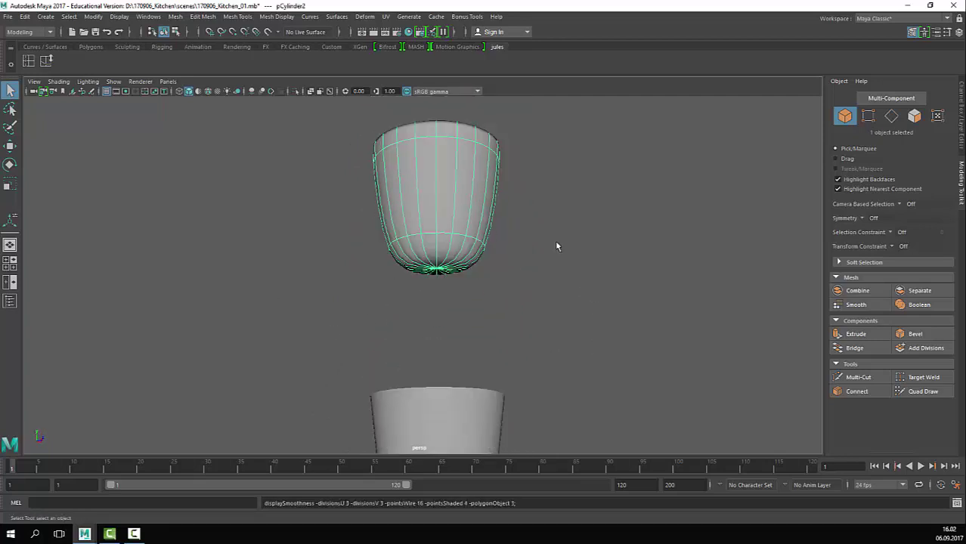
Step: Examine the copy's underside and profile while switching between the unsmoothed mesh and the smooth preview
click(557, 243)
alt+right_drag(363, 253, 535, 257)
click(529, 234)
alt+drag(574, 263, 496, 310)
key(1)
key(3)
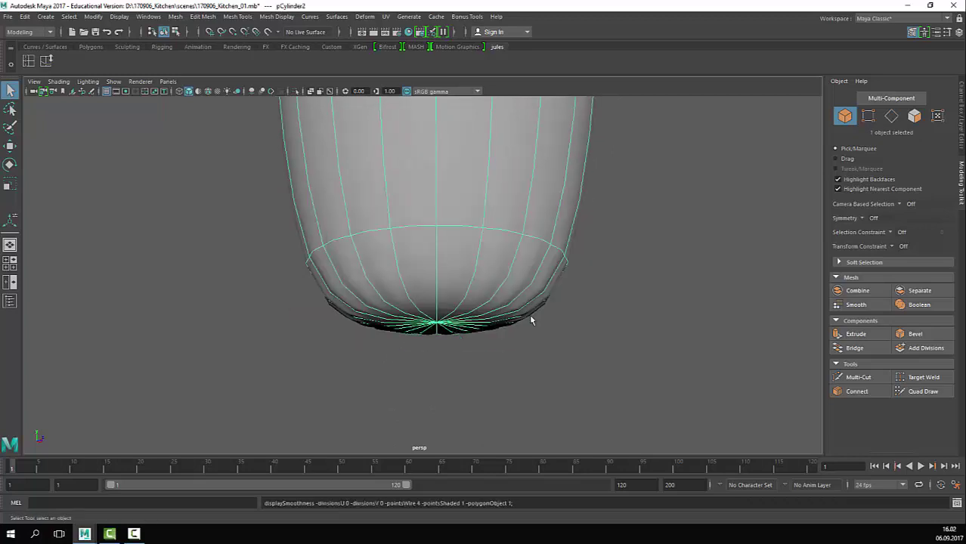
key(1)
key(3)
key(1)
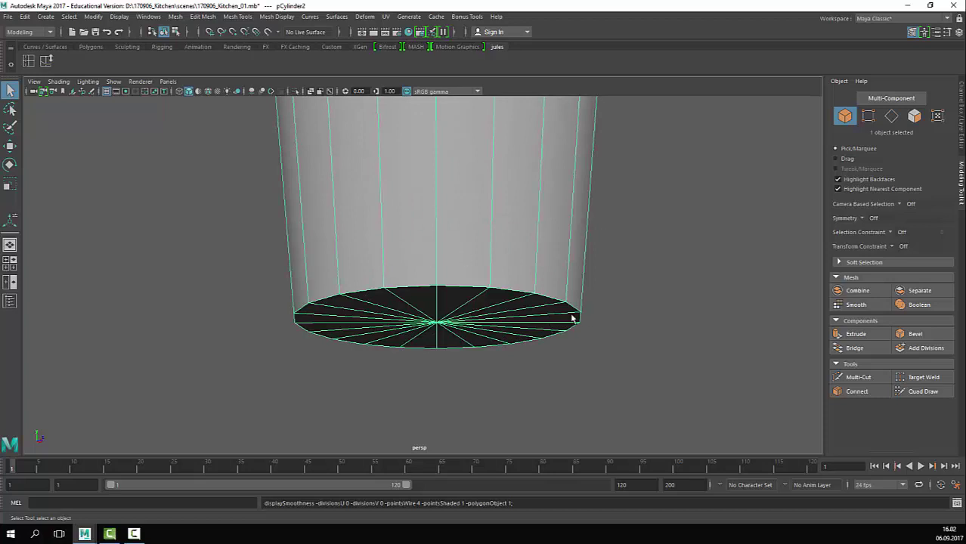
alt+drag(572, 318, 503, 272)
key(3)
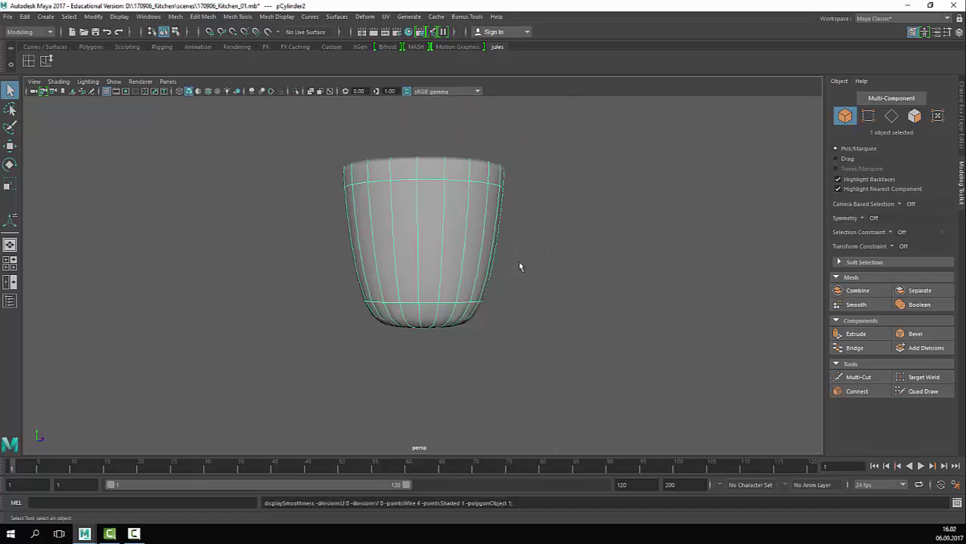
Step: Turn off the smooth preview, delete the raised copy, and frame the original cup
key(1)
key(Delete)
alt+right_drag(582, 295, 386, 343)
click(431, 404)
key(f)
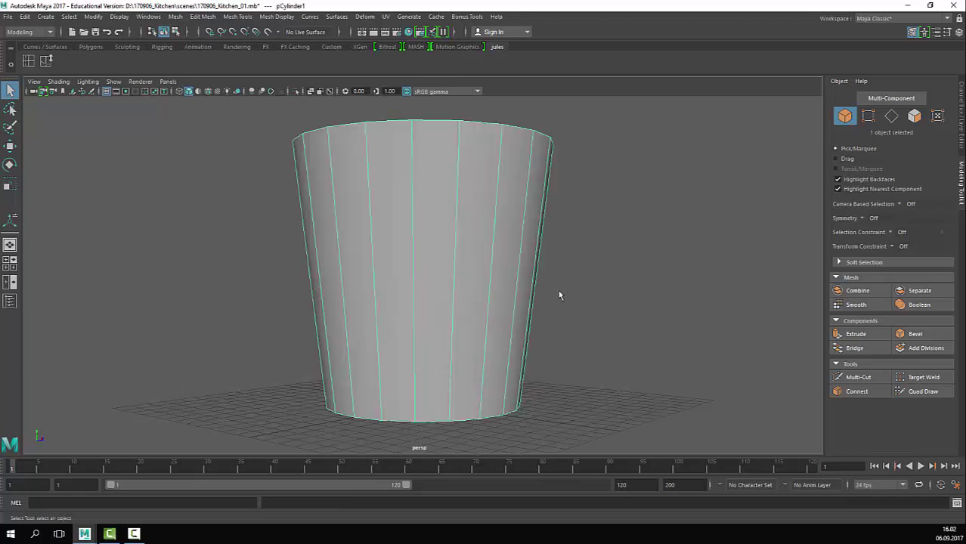
Step: Extrude all faces of the original cup outward to thicken its walls and base, and return to object mode
alt+drag(560, 294, 590, 314)
alt+right_drag(517, 316, 435, 325)
alt+drag(435, 325, 534, 288)
scroll(427, 317, down, 2)
scroll(531, 316, down, 1)
key(ctrl+e)
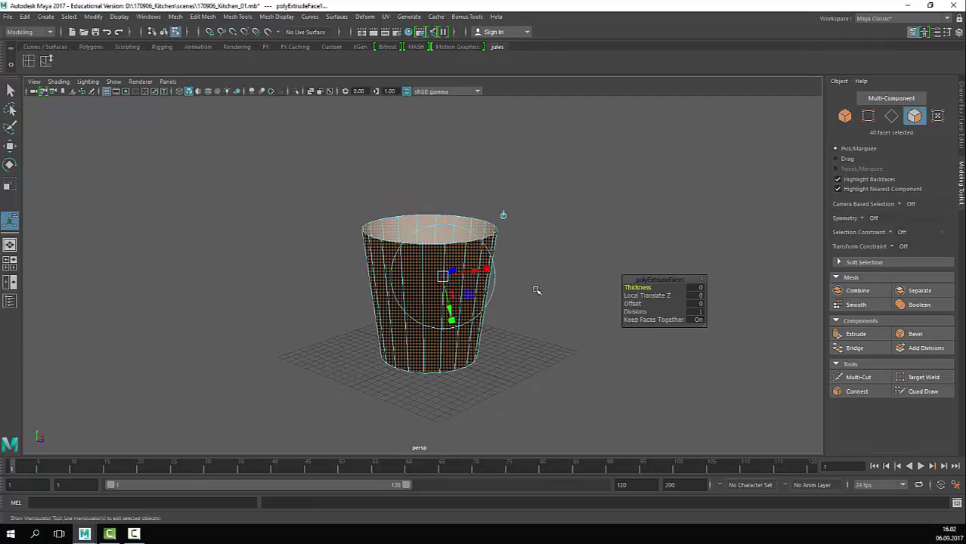
drag(639, 288, 682, 288)
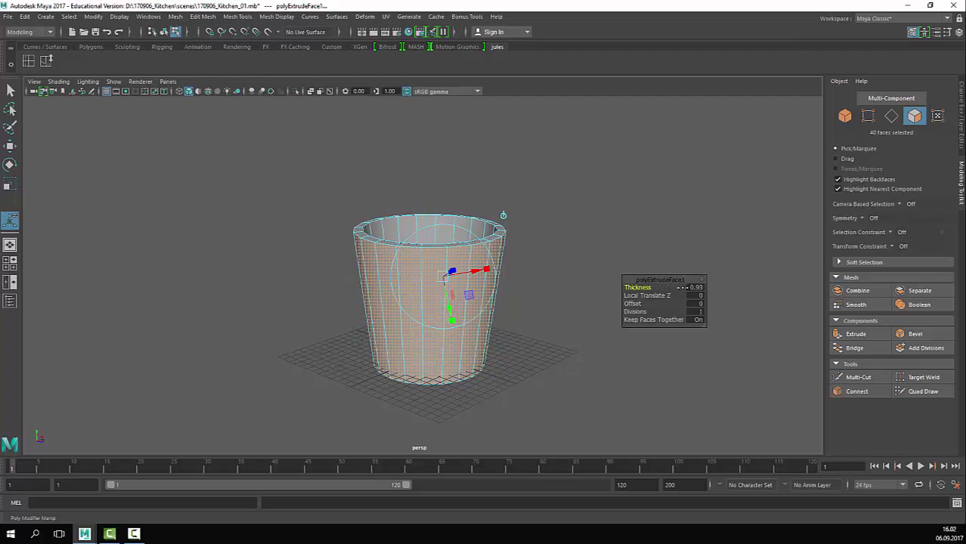
key(q)
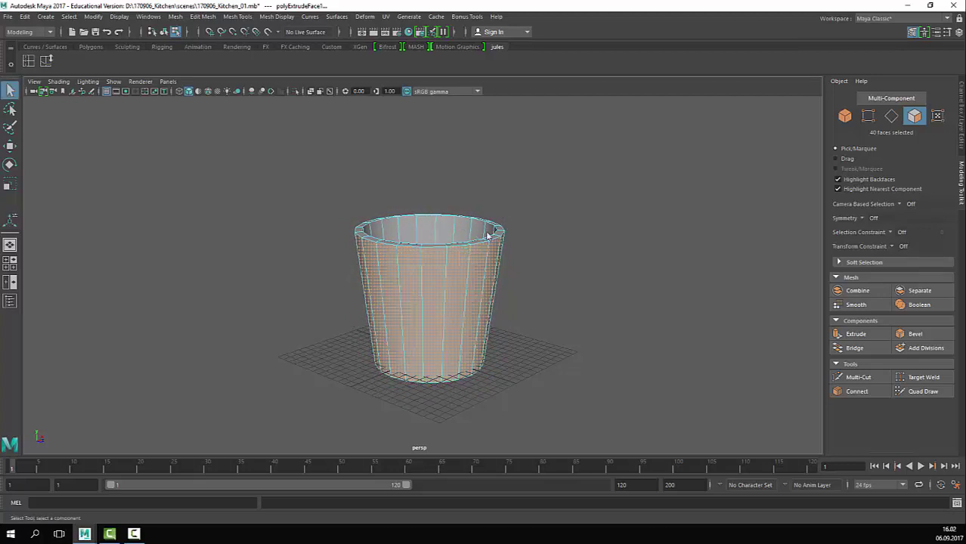
right_drag(488, 236, 636, 65)
Step: Snap the cup's pivot to the underside of its thickened base, and snap the cup back onto the grid
alt+drag(539, 301, 498, 285)
key(w)
key(d)
alt+right_drag(499, 285, 541, 283)
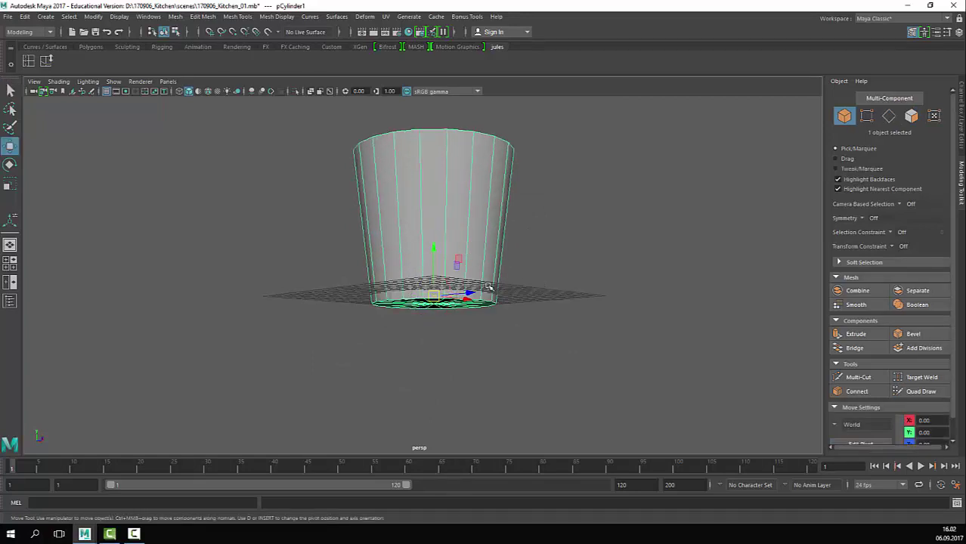
drag(433, 248, 486, 311)
key(ctrl+z)
key(d)
key(v)
click(572, 254)
scroll(572, 255, down, 3)
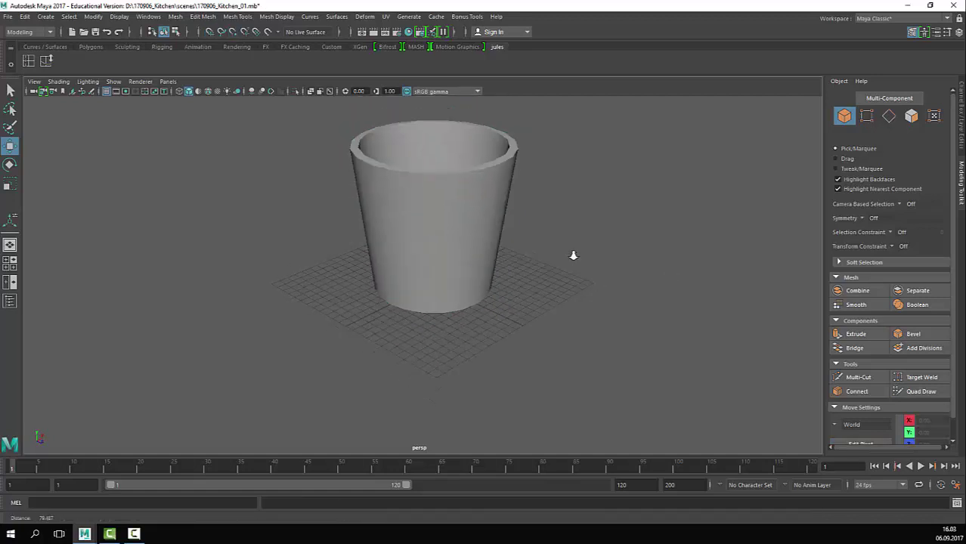
Step: Select the cup and add the delete History, Freeze Transformations and Center Pivot commands to the custom shelf
click(468, 241)
alt+middle_drag(469, 242, 438, 288)
click(27, 16)
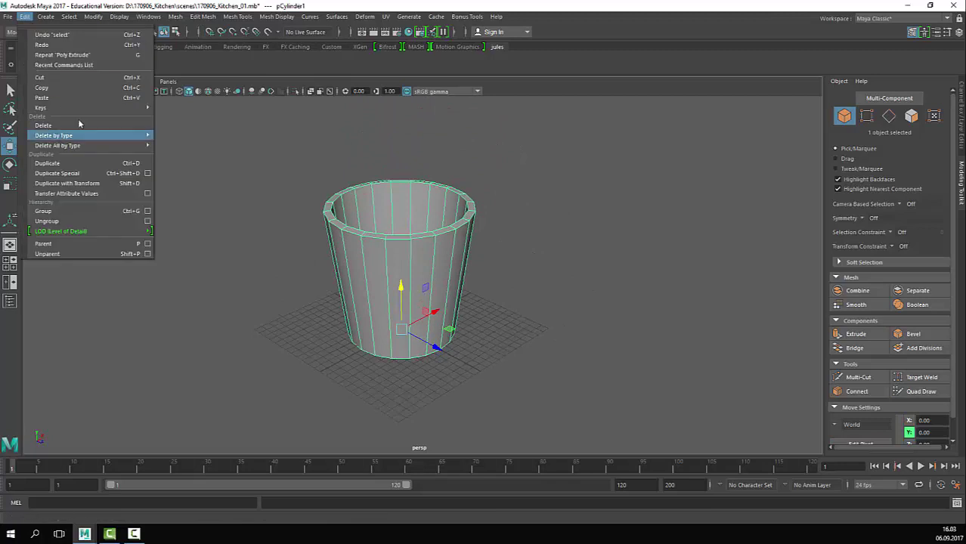
mouse_move(76, 126)
ctrl+shift+click(226, 143)
click(85, 17)
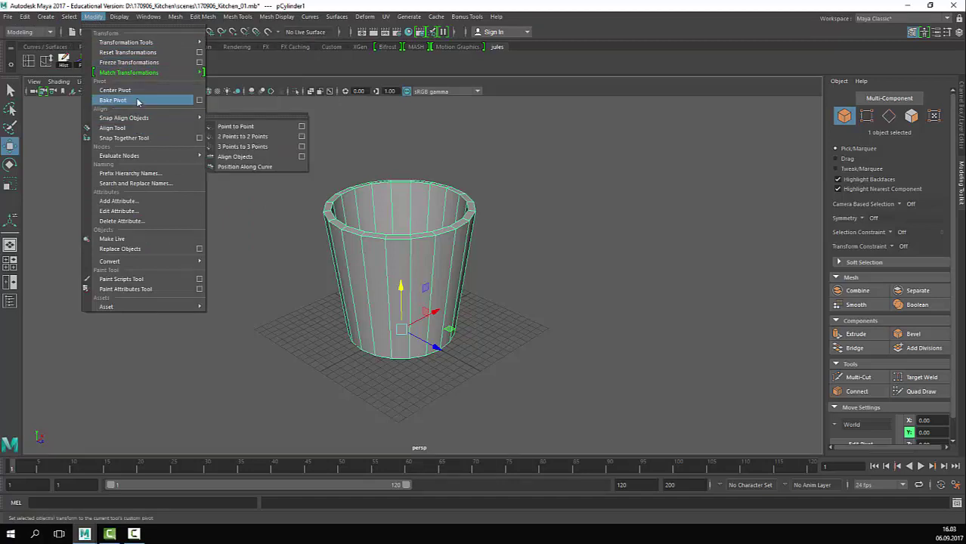
click(452, 60)
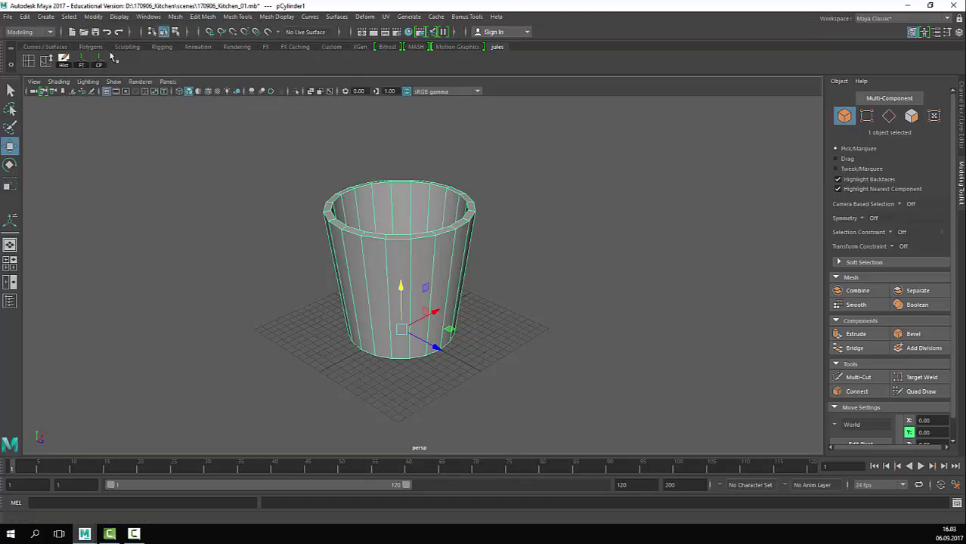
Step: Show the cup's transform values in the Channel Box and freeze its transformations
key(ctrl+a)
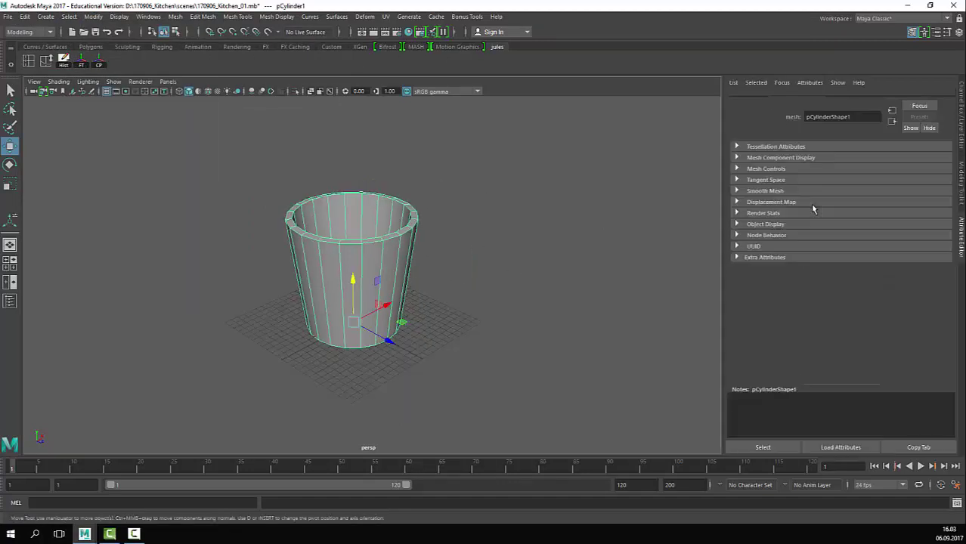
key(ctrl+a)
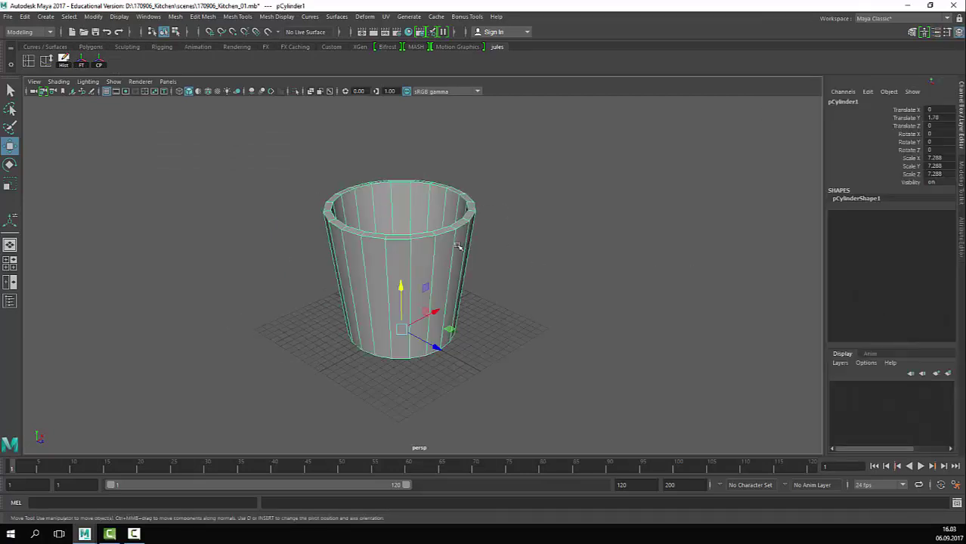
alt+middle_drag(457, 247, 473, 275)
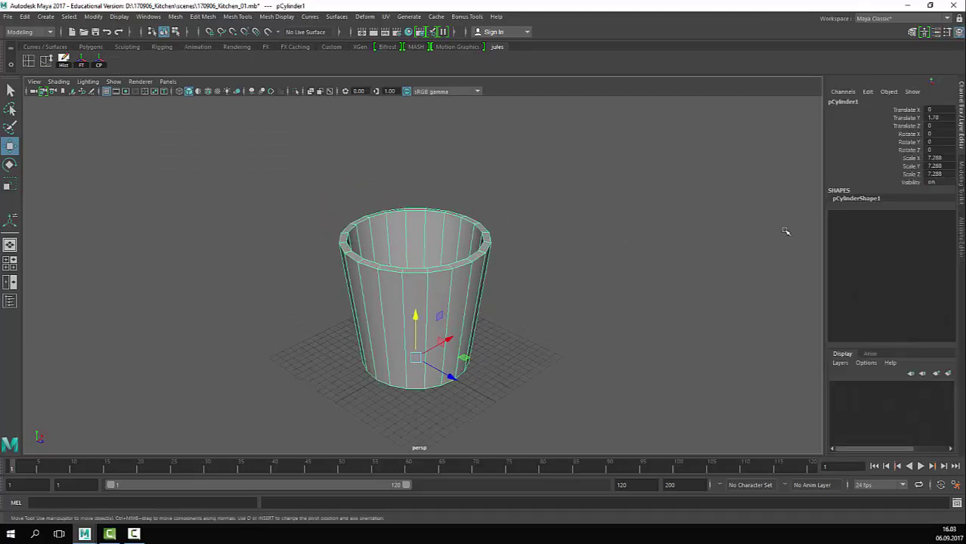
click(81, 65)
mouse_move(713, 266)
alt+mouse_down()
mouse_move(711, 248)
mouse_move(703, 265)
alt+mouse_up()
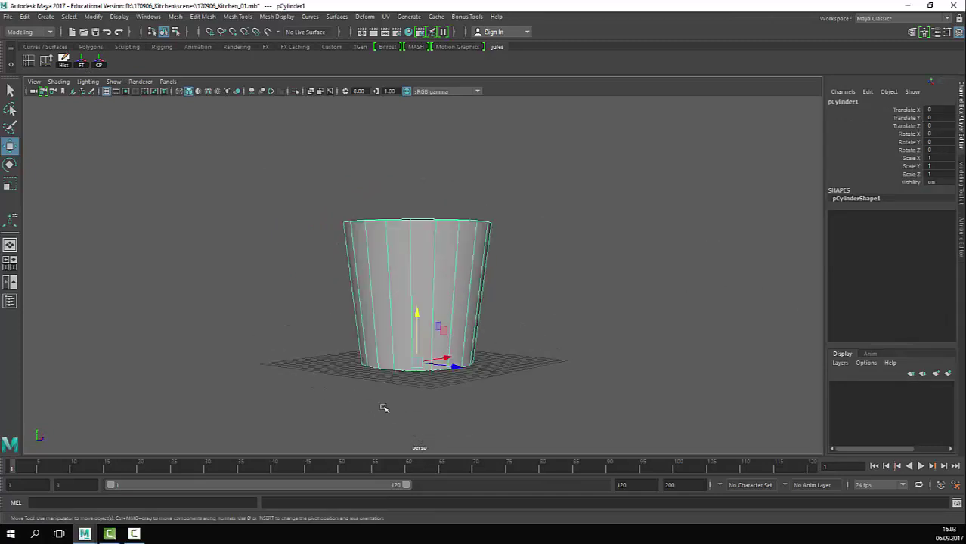
Step: Inspect the cup's rim, walls and base from several angles
click(534, 302)
alt+right_drag(583, 290, 526, 237)
key(ctrl+z)
alt+drag(621, 324, 481, 358)
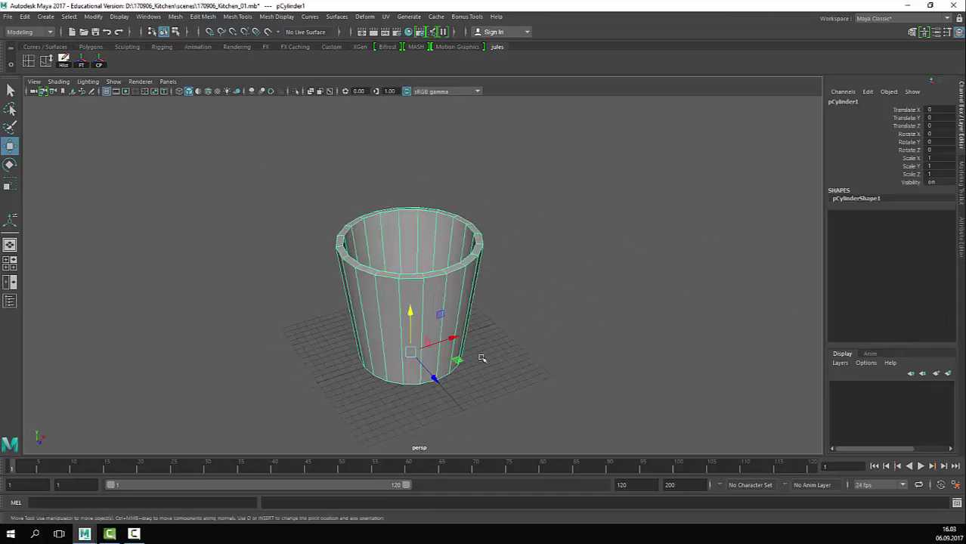
alt+middle_drag(447, 418, 457, 404)
alt+right_drag(457, 405, 527, 359)
alt+drag(527, 358, 379, 367)
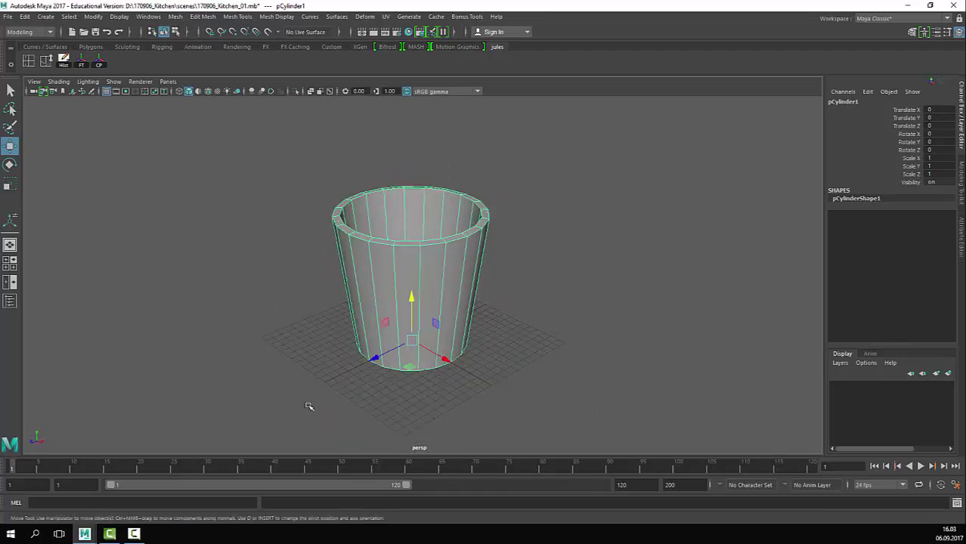
alt+right_drag(524, 340, 423, 330)
alt+drag(319, 339, 378, 327)
alt+right_drag(382, 326, 491, 237)
alt+drag(481, 273, 440, 265)
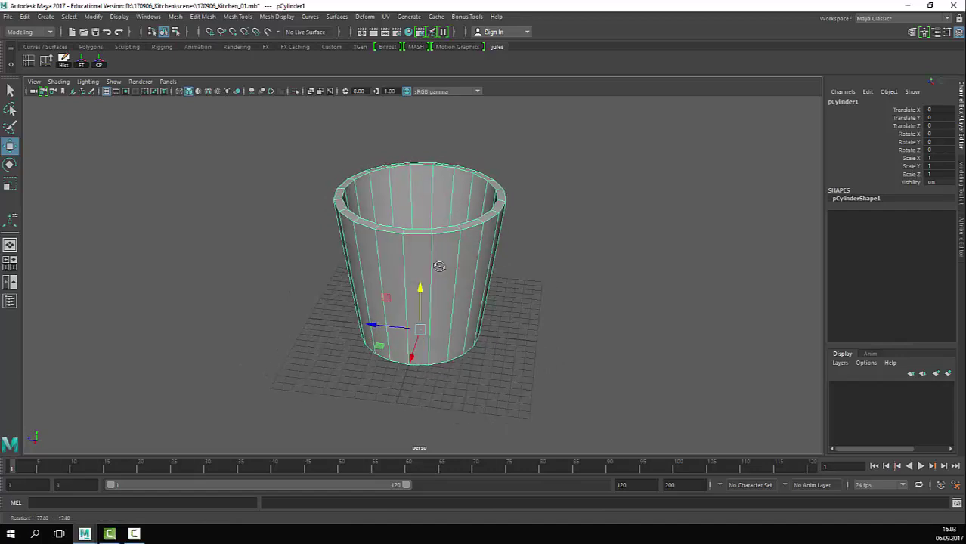
alt+right_drag(440, 265, 463, 287)
alt+drag(462, 286, 393, 249)
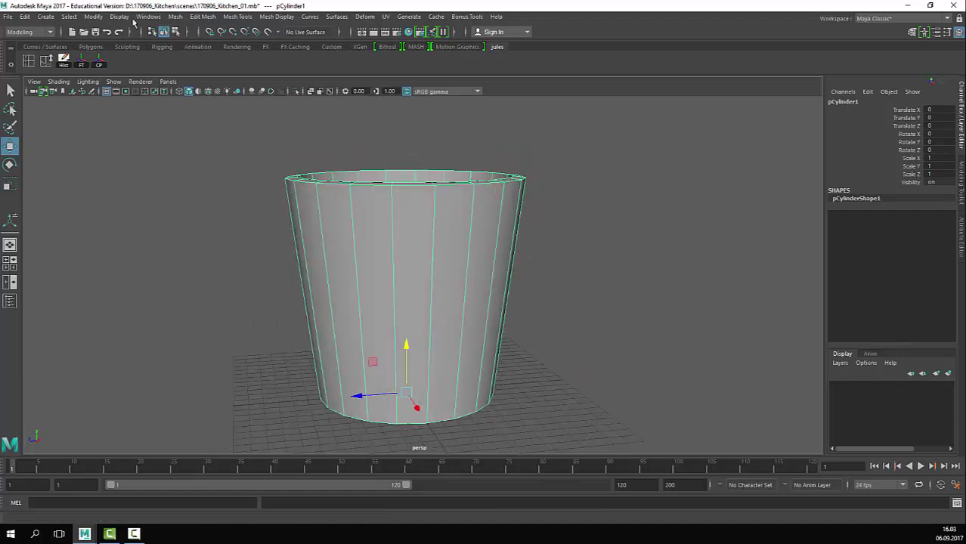
Step: Insert an edge loop around the cup's outer wall just below the rim and return to the Select Tool
click(238, 16)
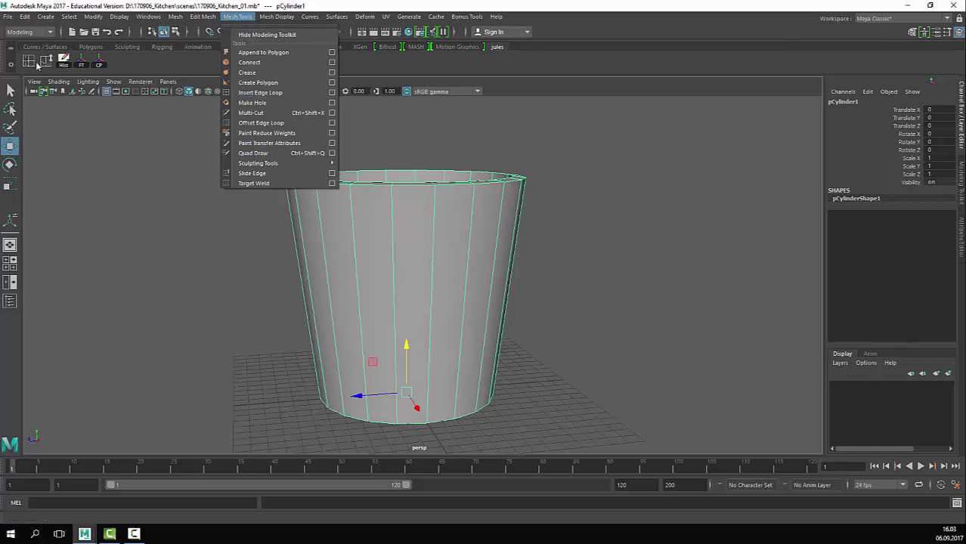
click(119, 75)
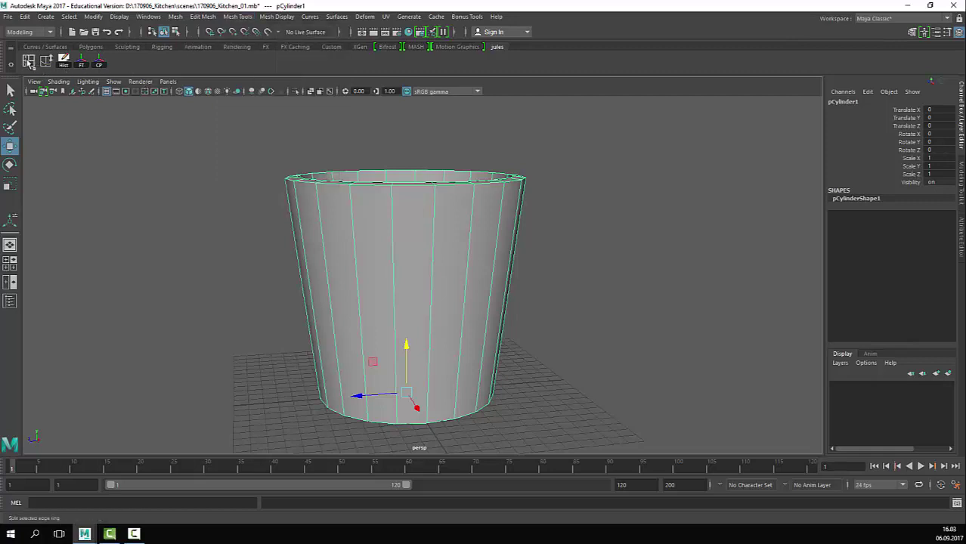
click(30, 62)
alt+drag(465, 269, 474, 269)
alt+right_drag(474, 269, 459, 265)
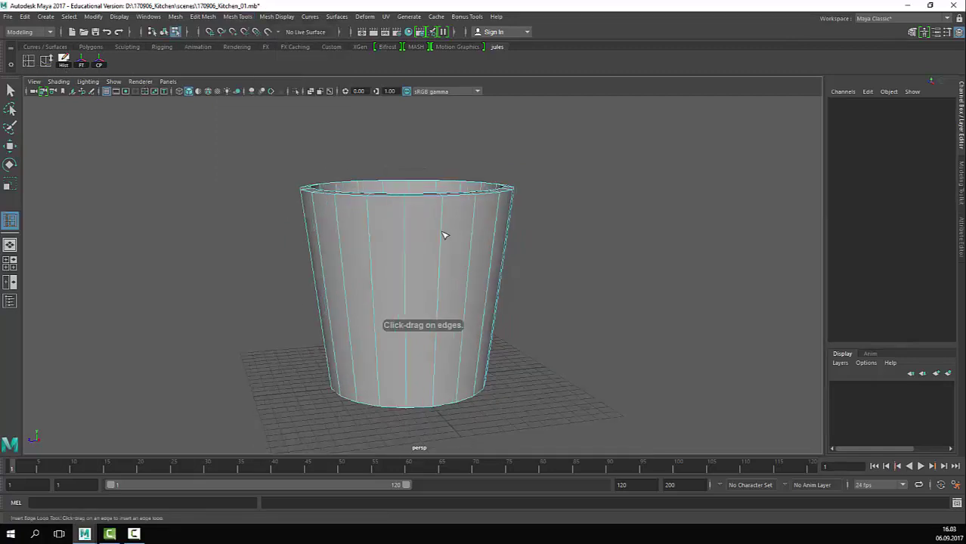
alt+drag(468, 237, 468, 252)
click(459, 250)
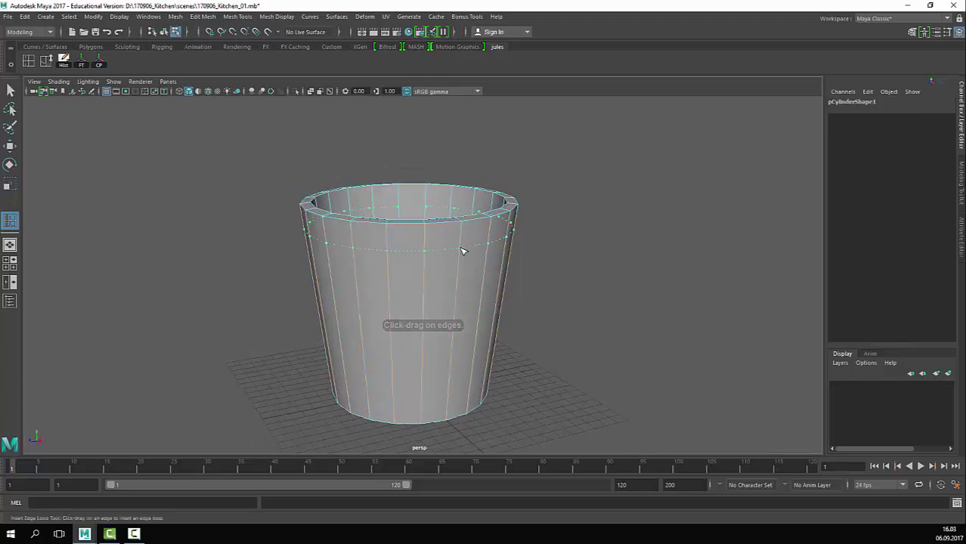
mouse_move(456, 309)
mouse_down()
mouse_move(455, 324)
mouse_move(455, 314)
mouse_up()
alt+right_drag(499, 323, 440, 314)
mouse_move(440, 314)
alt+mouse_down()
mouse_move(432, 316)
mouse_move(438, 326)
alt+mouse_up()
key(ctrl+z)
key(q)
alt+drag(512, 278, 499, 304)
alt+drag(472, 259, 430, 282)
right_drag(424, 242, 429, 274)
click(584, 337)
click(458, 217)
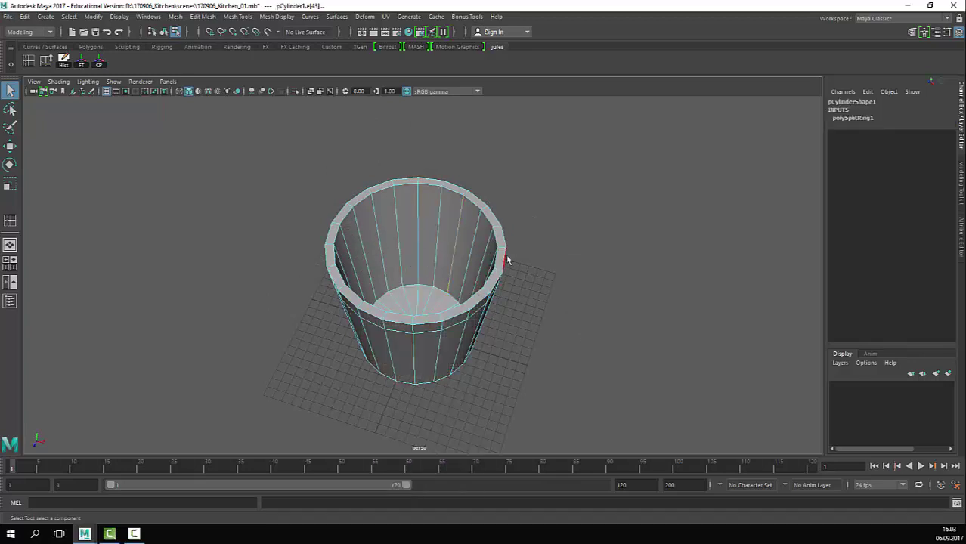
alt+drag(506, 253, 517, 273)
right_drag(485, 243, 486, 282)
alt+drag(501, 332, 510, 315)
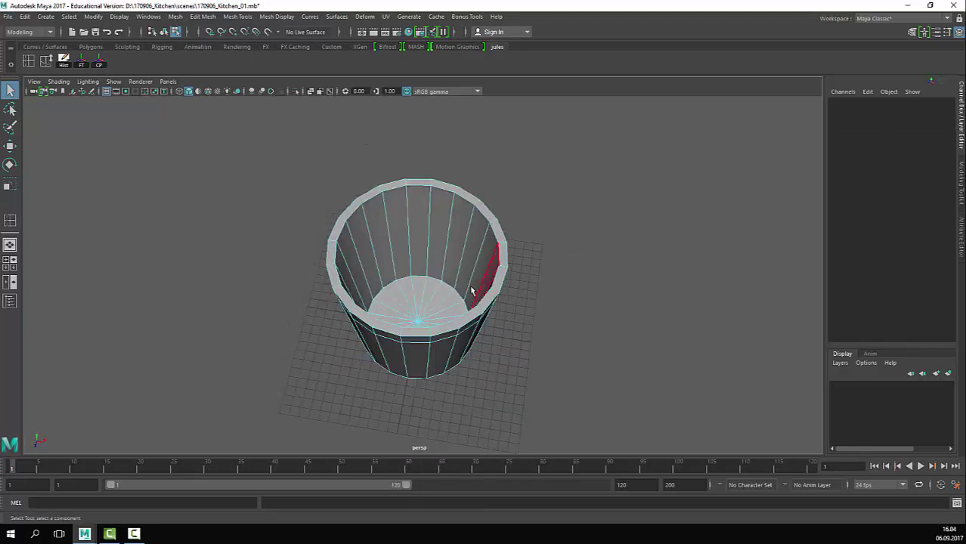
alt+drag(438, 309, 424, 302)
key(F9)
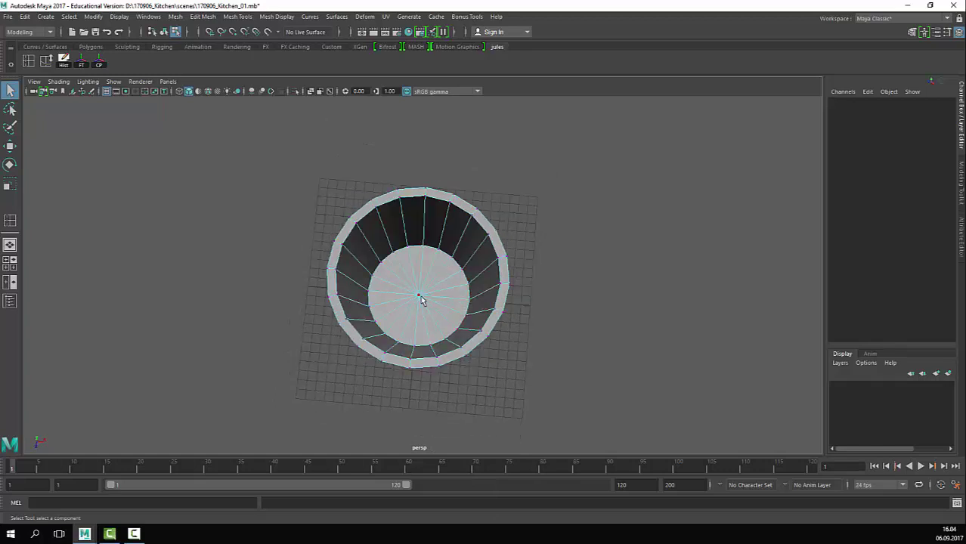
key(F8)
alt+right_drag(427, 297, 565, 273)
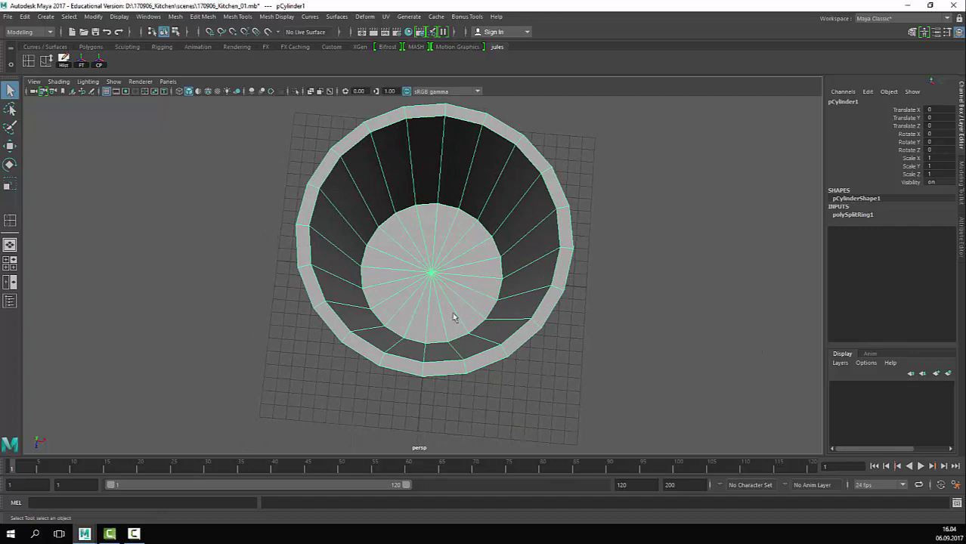
alt+right_drag(505, 282, 428, 336)
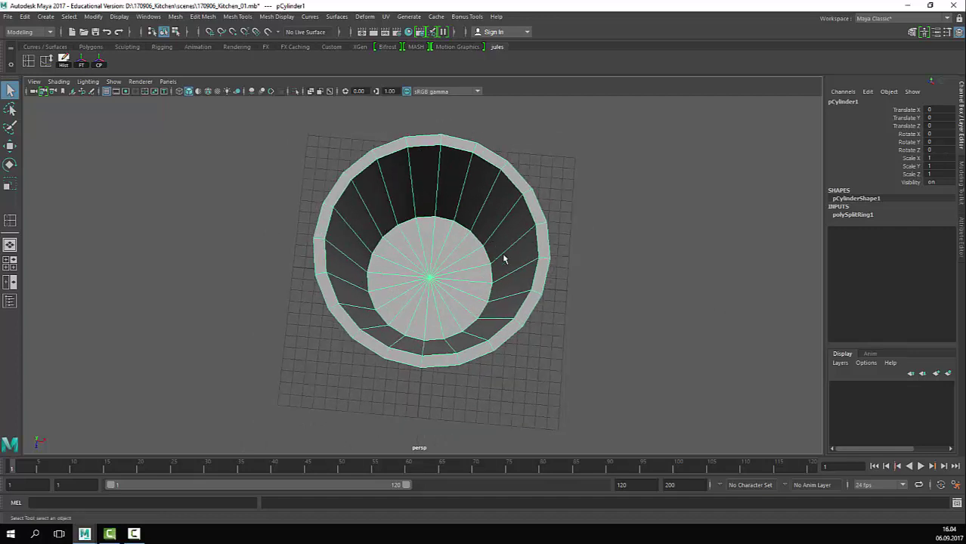
Step: Select neighbouring faces around the cup's inner wall one at a time and clear the selection
right_drag(442, 257, 441, 272)
click(478, 210)
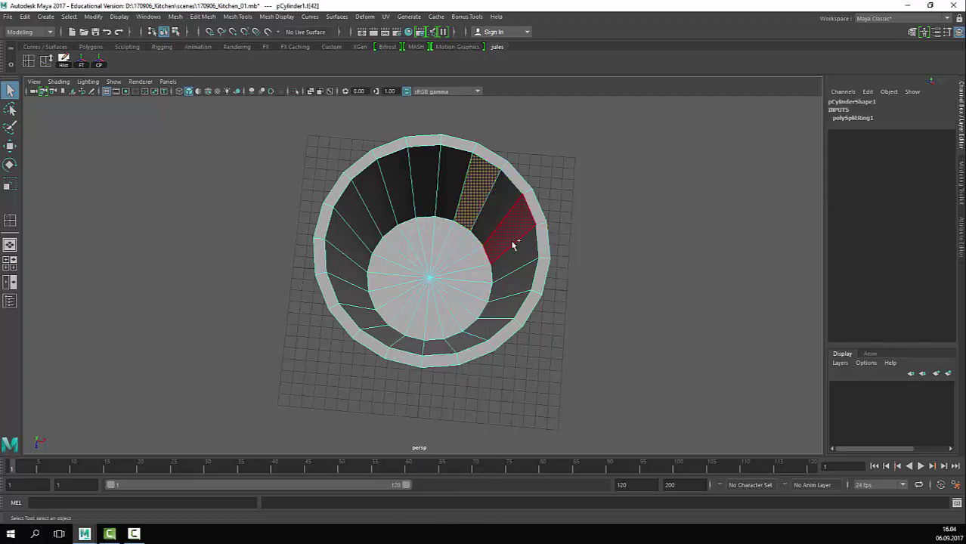
shift+click(498, 213)
shift+click(441, 192)
shift+click(399, 199)
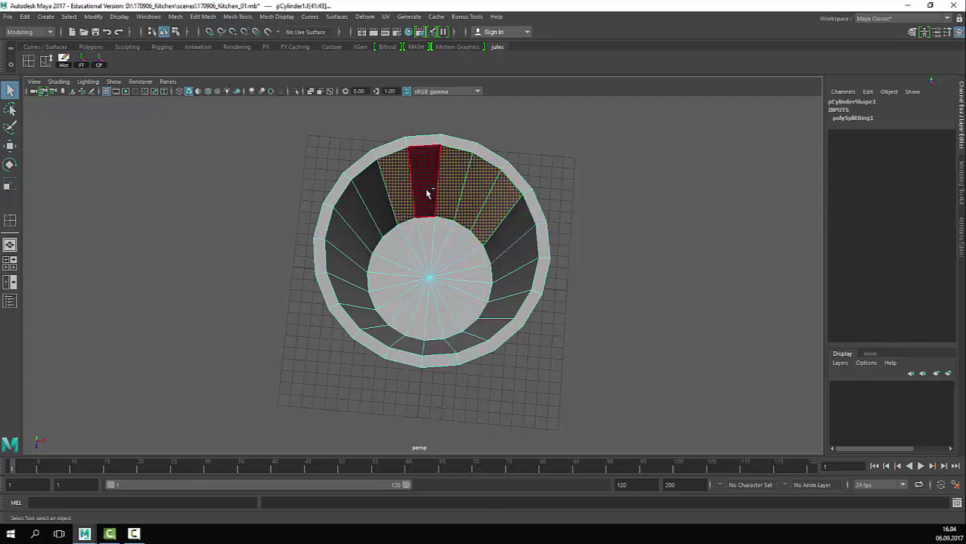
shift+click(424, 193)
shift+click(376, 224)
shift+click(367, 233)
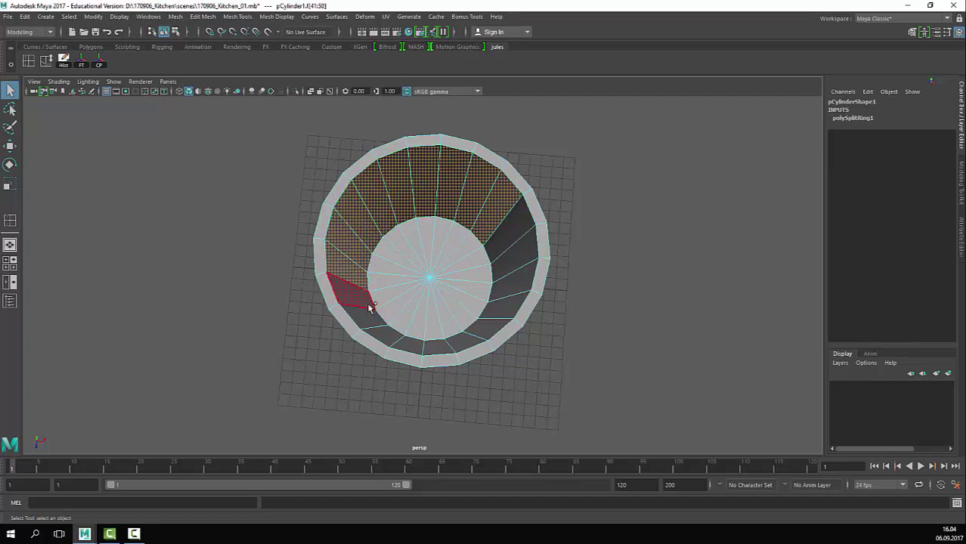
click(730, 302)
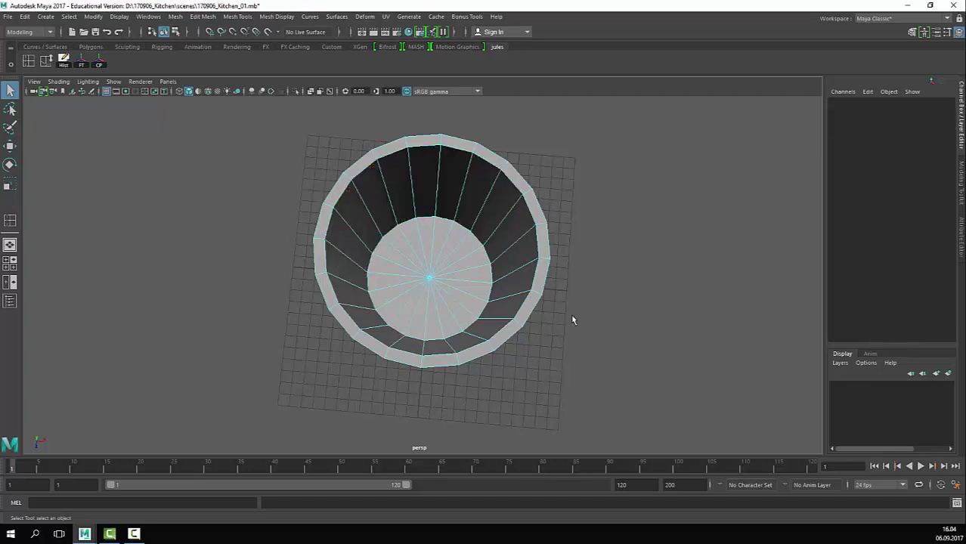
Step: Select the full ring of inner wall faces from two adjacent faces and clear the selection
click(470, 193)
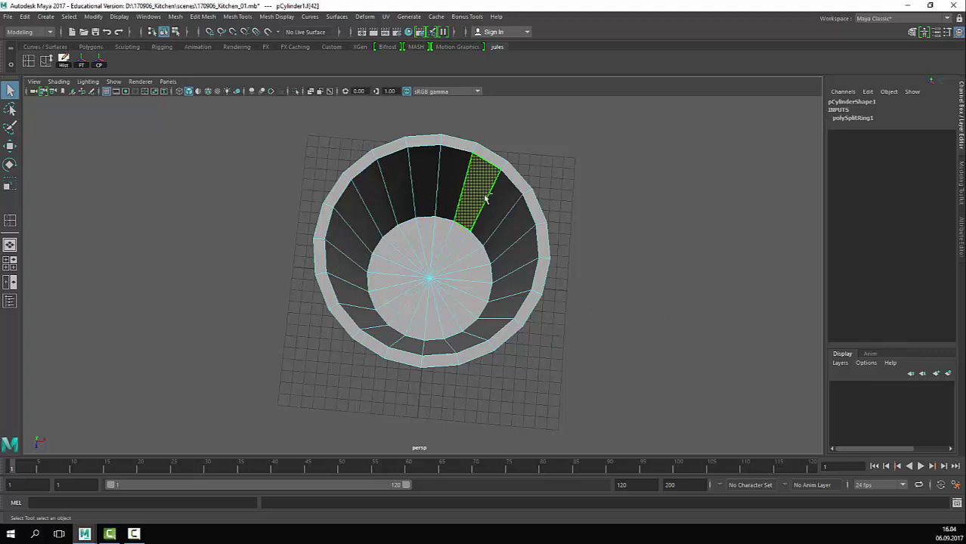
shift+double_click(492, 209)
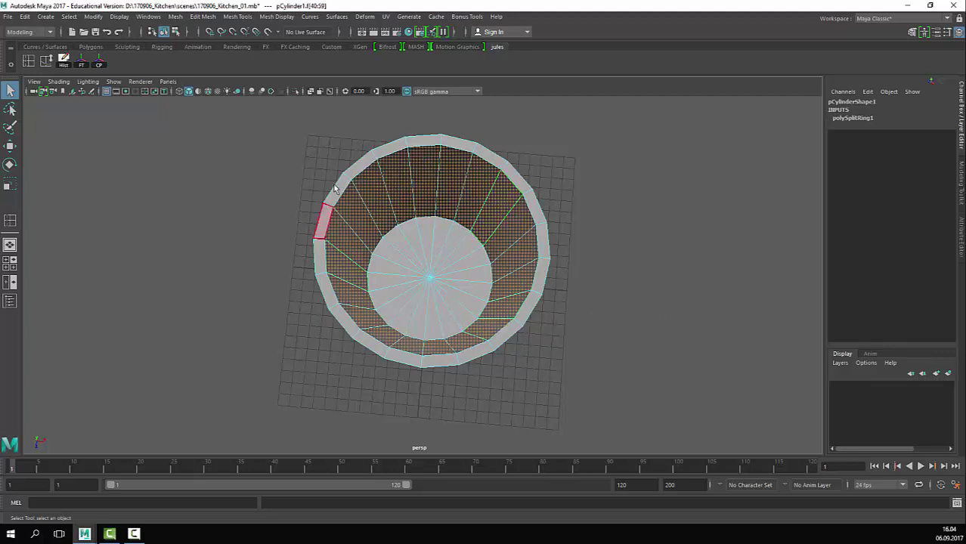
click(652, 292)
Step: Convert the centre vertex of the cup's inner base to its surrounding faces and undo the conversion
right_drag(507, 244, 459, 244)
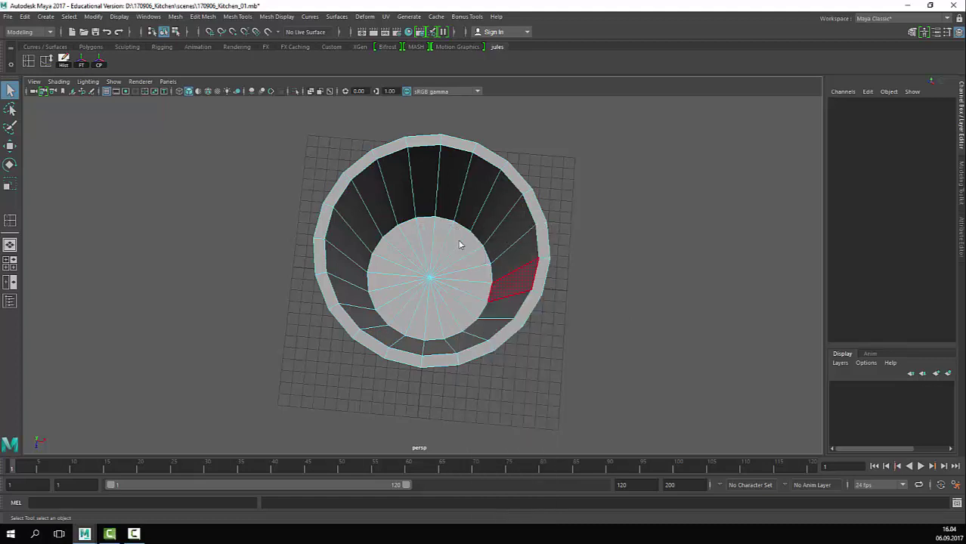
click(429, 281)
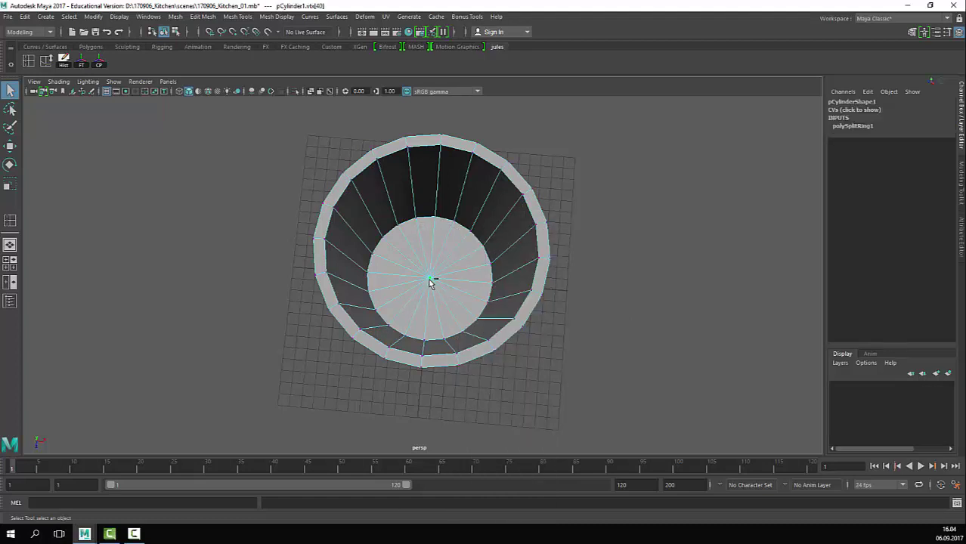
ctrl+right_click(429, 281)
click(430, 282)
ctrl+right_click(429, 282)
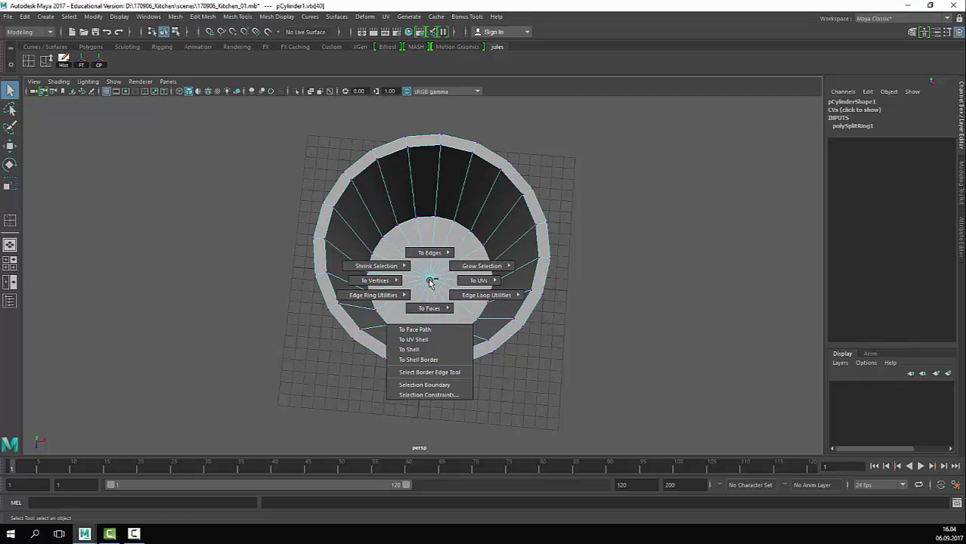
ctrl+right_drag(429, 282, 428, 307)
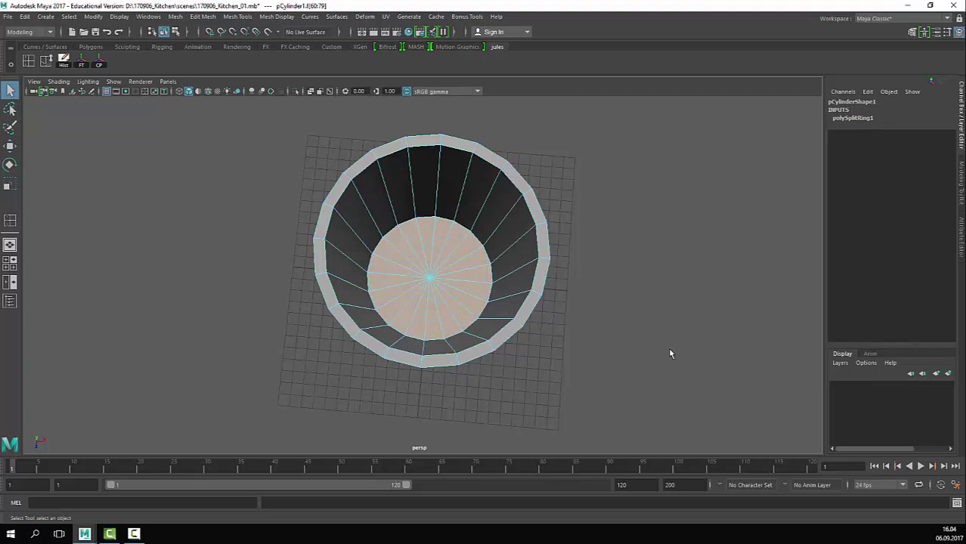
key(ctrl+z)
key(ctrl+z)
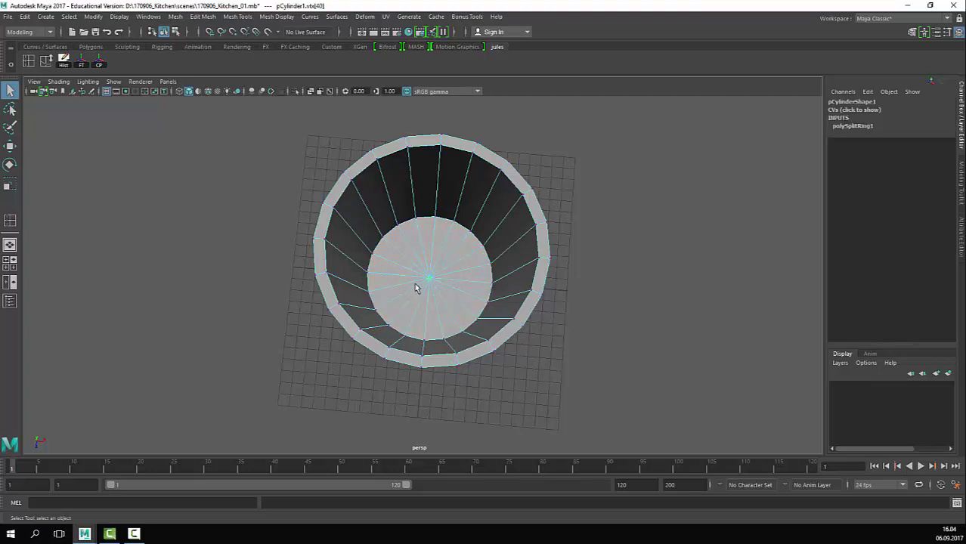
Step: Convert the inner base's centre vertex to faces again and clear that face selection in vertex mode
click(490, 318)
click(430, 279)
ctrl+right_drag(430, 280, 434, 331)
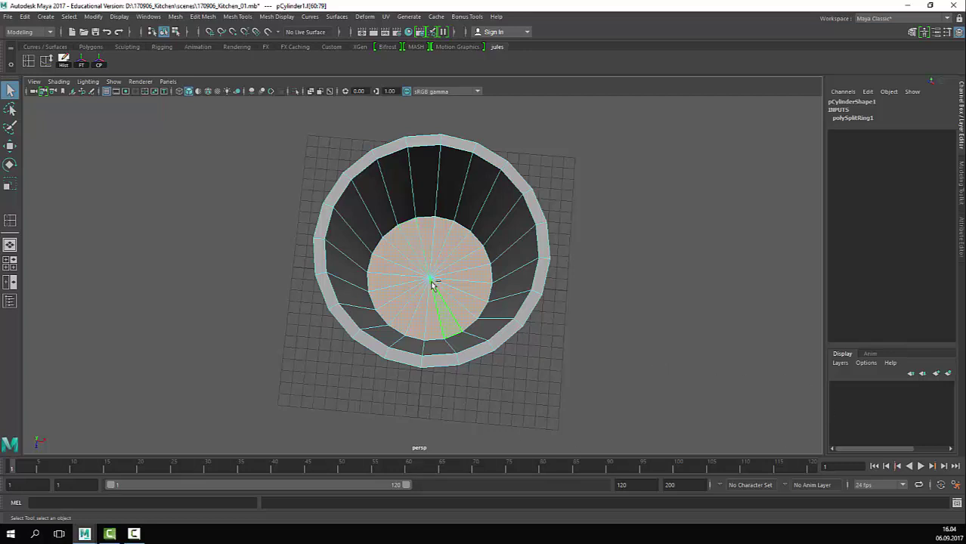
ctrl+right_drag(433, 278, 433, 280)
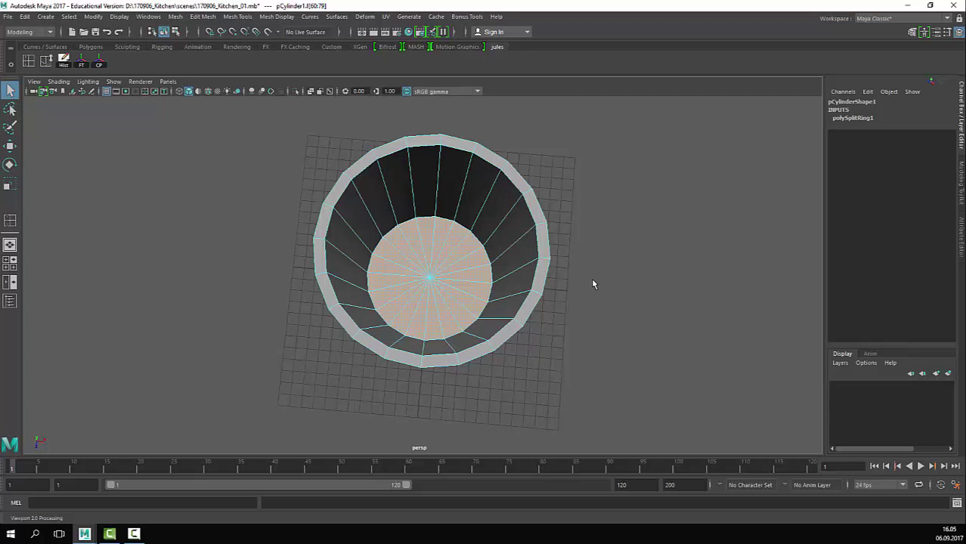
key(F9)
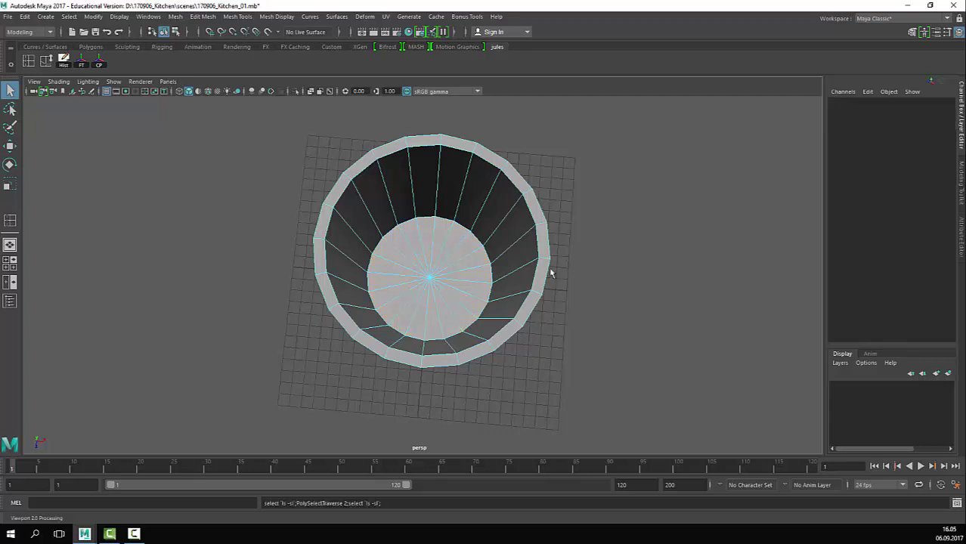
Step: Convert the inner base's centre vertex to faces, grow the selection over the inner walls, and delete all the cup's other faces
click(430, 279)
ctrl+right_drag(432, 281, 442, 336)
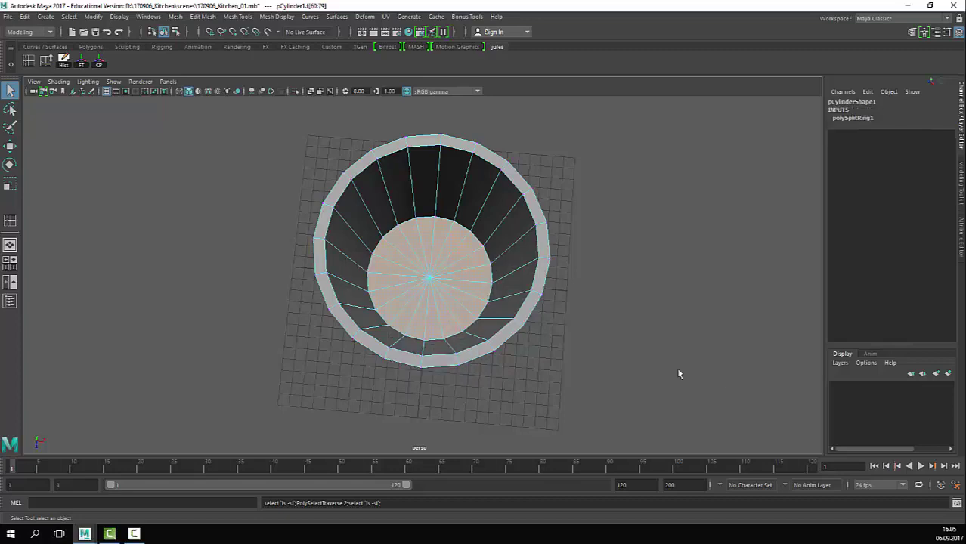
key(shift+period)
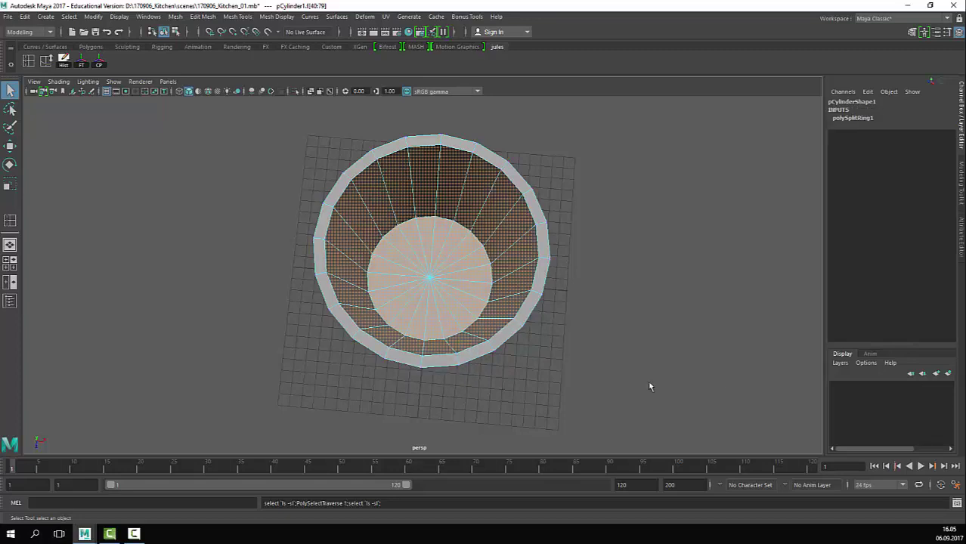
alt+drag(650, 388, 615, 390)
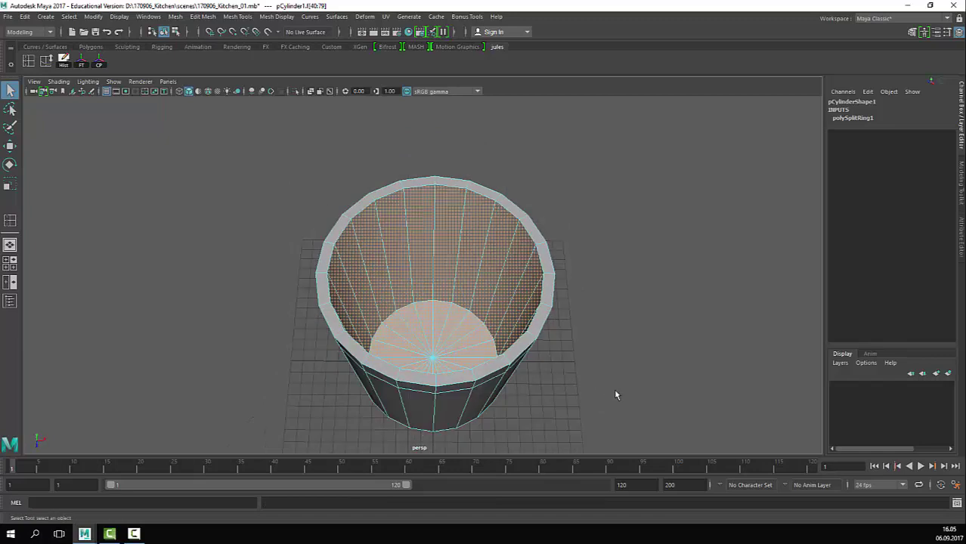
scroll(615, 394, down, 2)
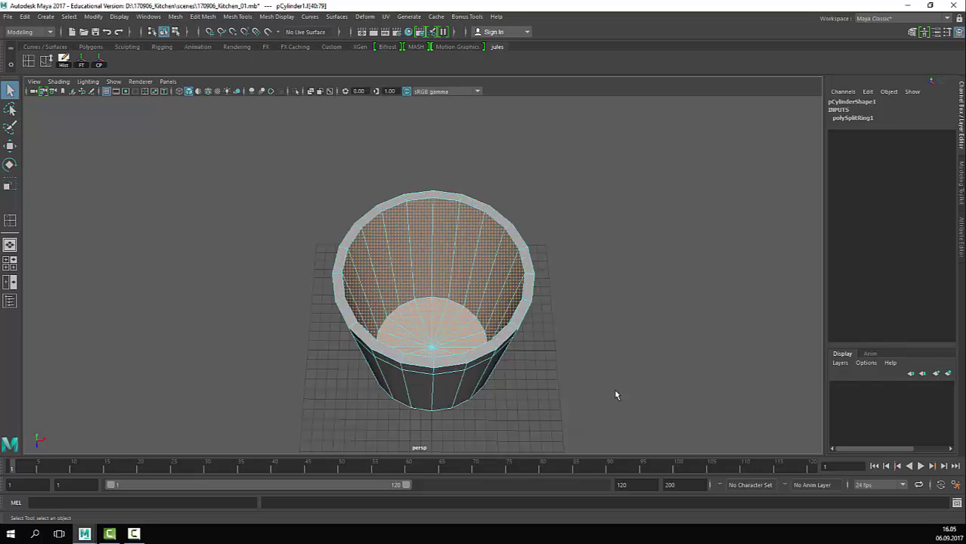
alt+drag(614, 389, 539, 395)
key(shift+comma)
key(shift+period)
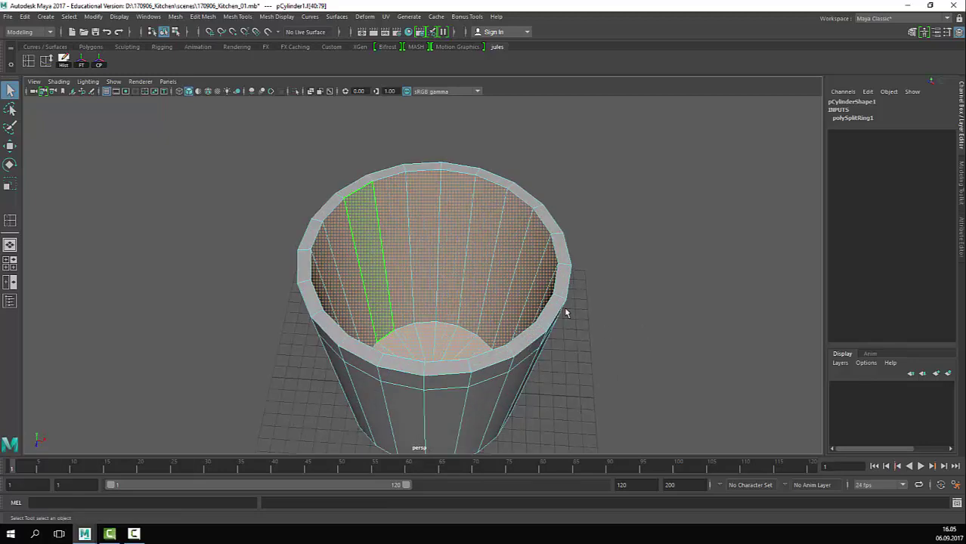
alt+drag(602, 326, 569, 221)
key(Delete)
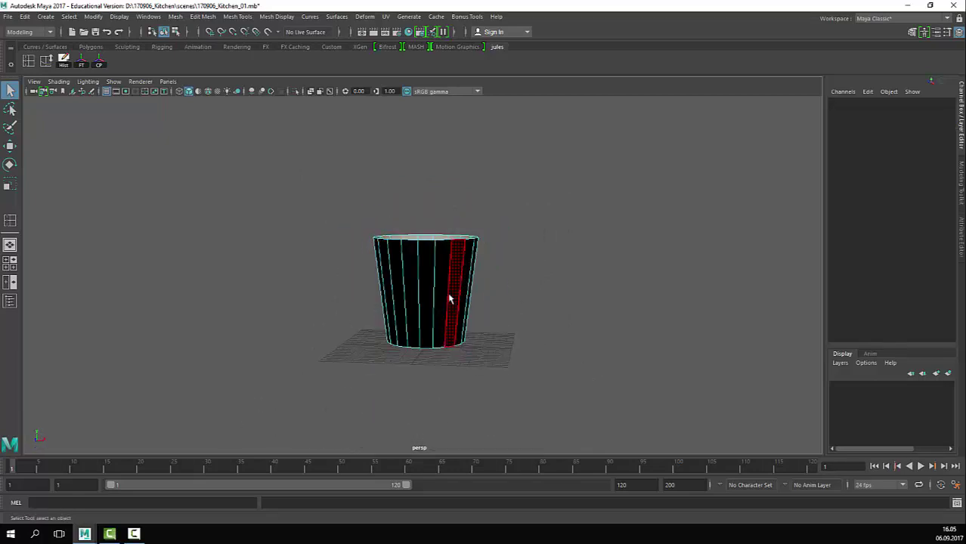
key(F8)
Step: Select several vertical edges around the cup's walls, inspect them from different angles, and clear the selection
alt+drag(476, 339, 449, 375)
click(439, 388)
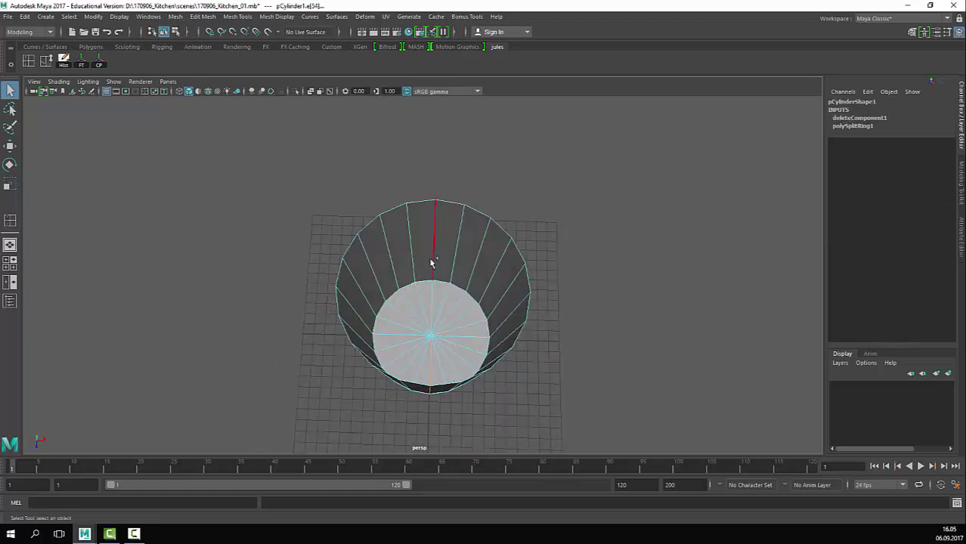
alt+drag(509, 323, 480, 252)
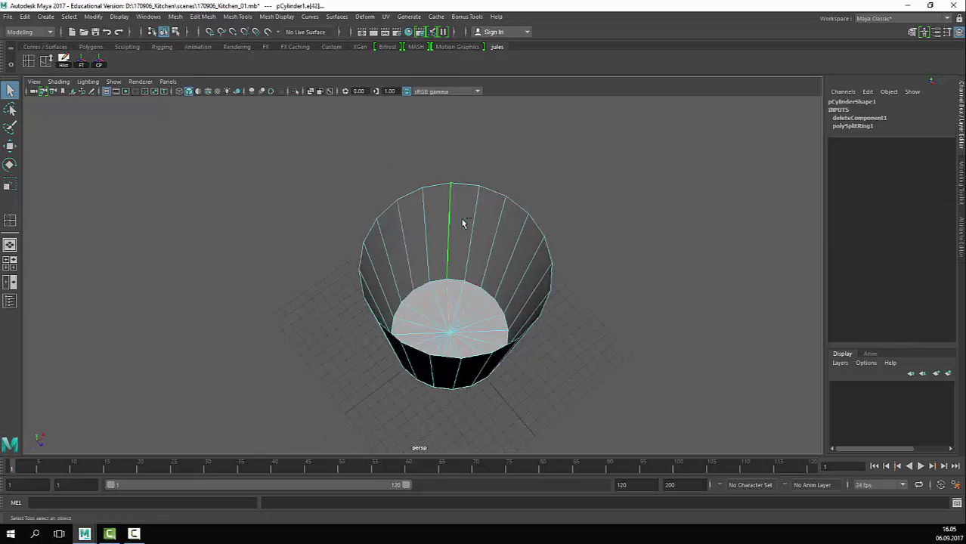
alt+drag(565, 256, 521, 233)
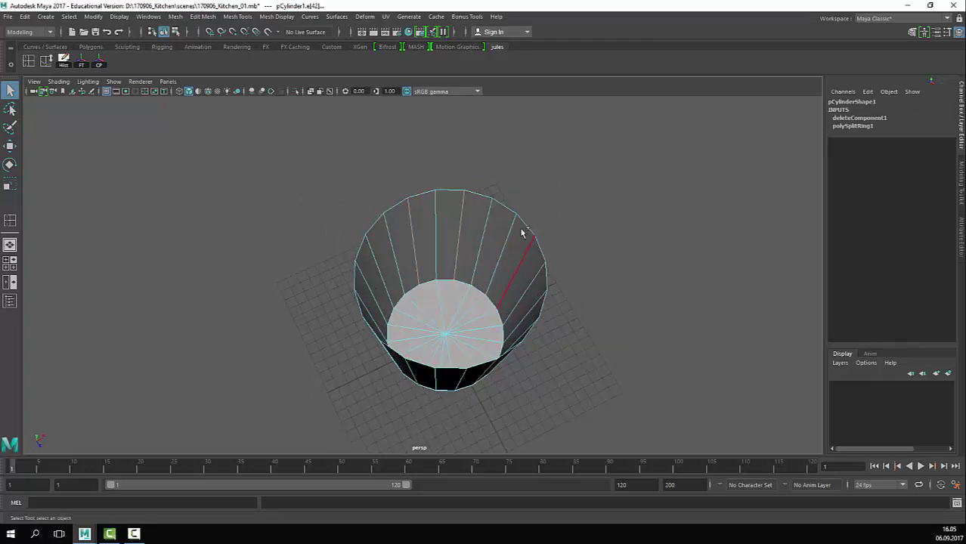
alt+drag(535, 324, 503, 286)
alt+drag(417, 234, 371, 212)
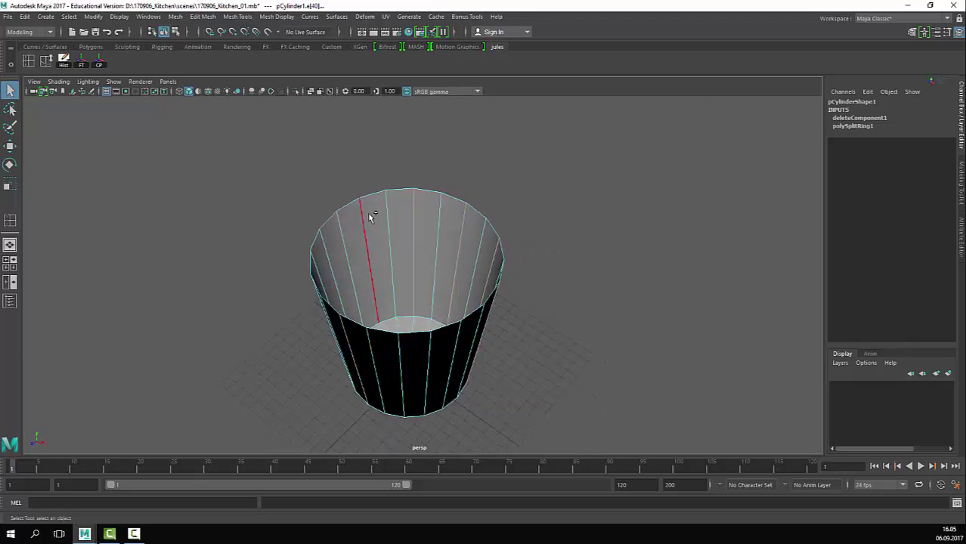
alt+drag(434, 227, 529, 223)
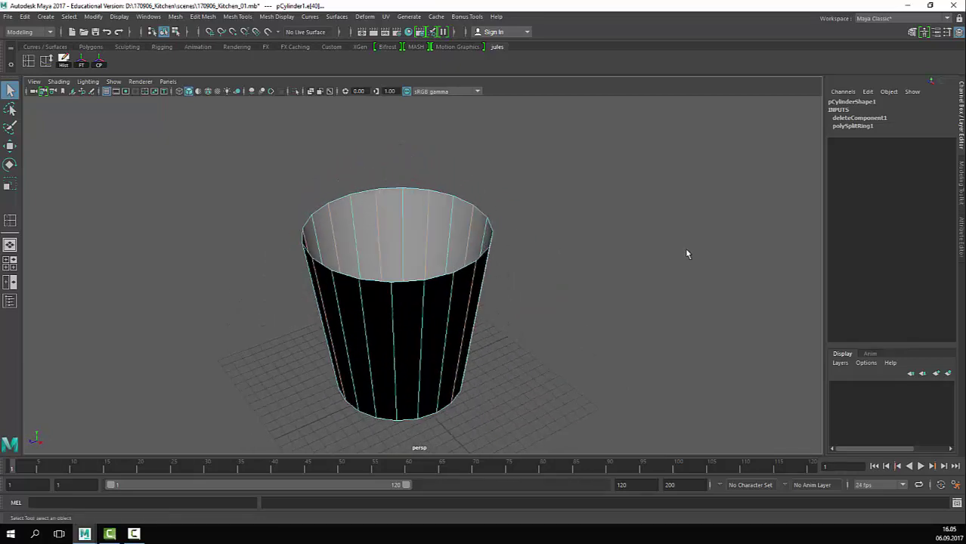
alt+drag(585, 308, 640, 304)
click(640, 304)
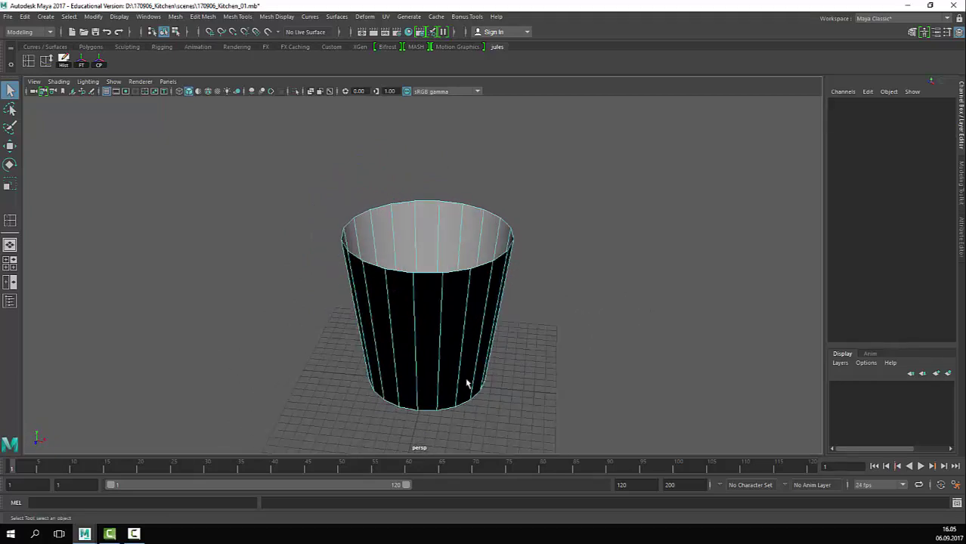
Step: Select one vertical wall edge, then select a set of wall and radial base edges while viewing the cup from above
click(439, 378)
alt+drag(542, 388, 491, 403)
alt+right_drag(538, 348, 619, 363)
alt+middle_drag(619, 363, 590, 339)
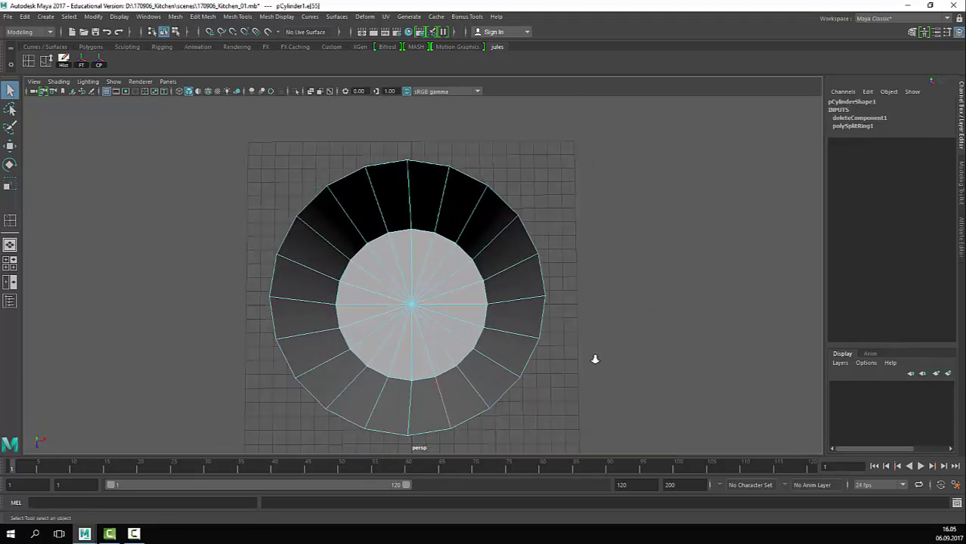
alt+right_drag(593, 354, 580, 355)
alt+middle_drag(580, 355, 596, 341)
click(429, 176)
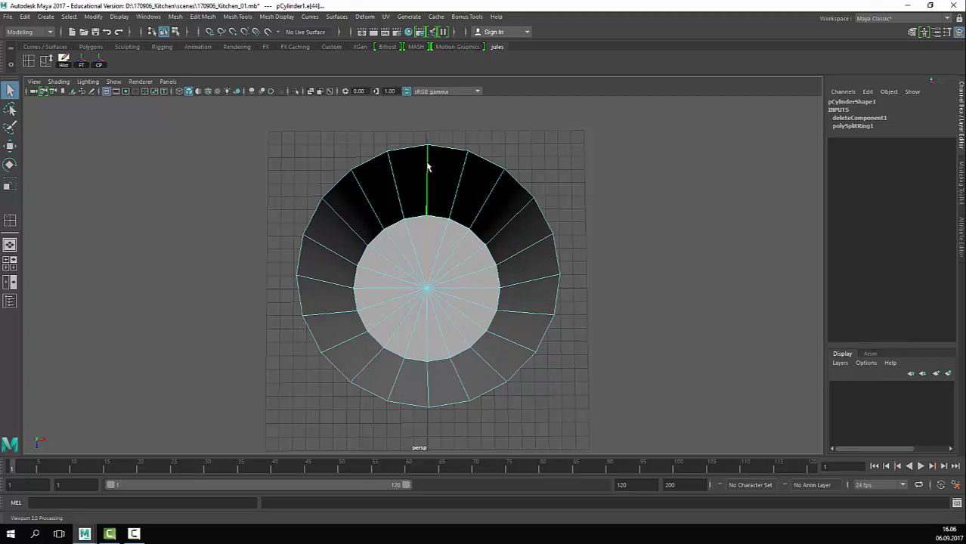
scroll(428, 167, down, 2)
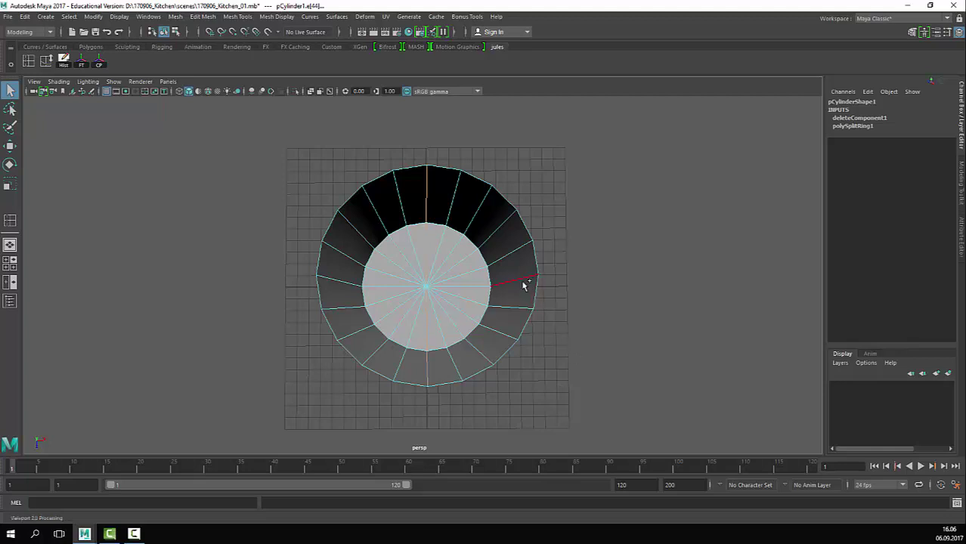
alt+drag(620, 331, 594, 290)
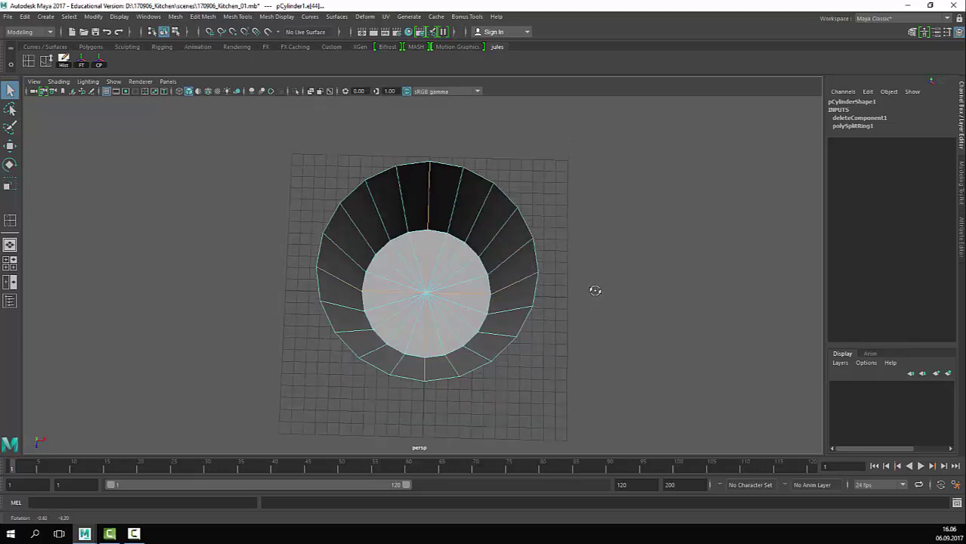
Step: Pick three edges on the cup's rear inner wall together, then pick a different edge there
click(514, 247)
shift+click(480, 209)
shift+click(468, 208)
alt+drag(500, 228, 503, 204)
click(417, 173)
Step: Return to object mode and delete the whole cup mesh
right_drag(504, 204, 555, 178)
click(645, 171)
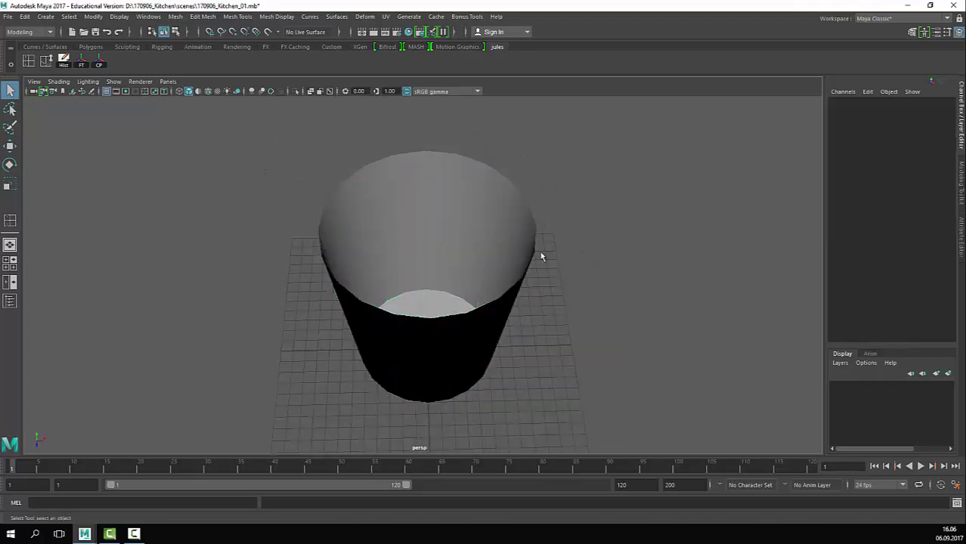
click(454, 259)
key(Delete)
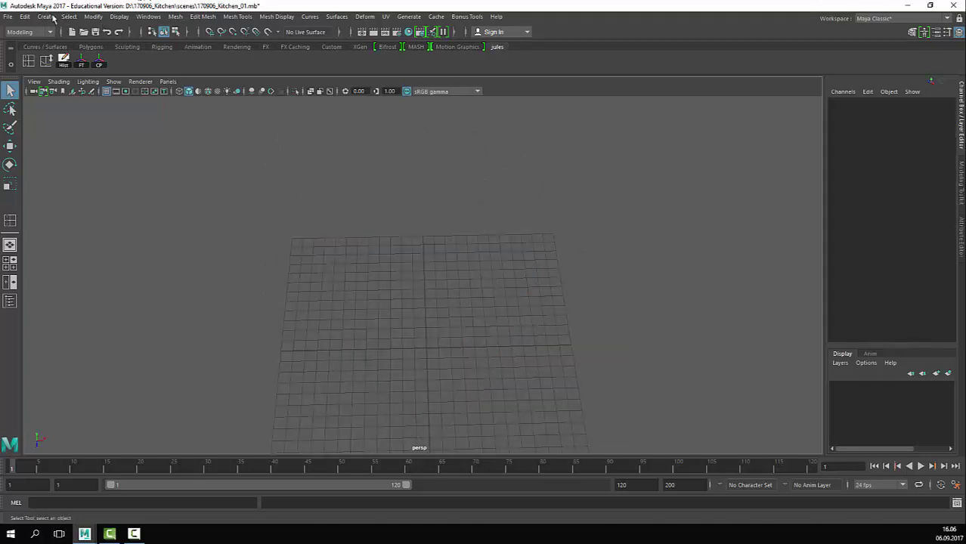
Step: Create a new polygon cylinder at the grid's centre
click(50, 17)
mouse_move(103, 63)
click(216, 81)
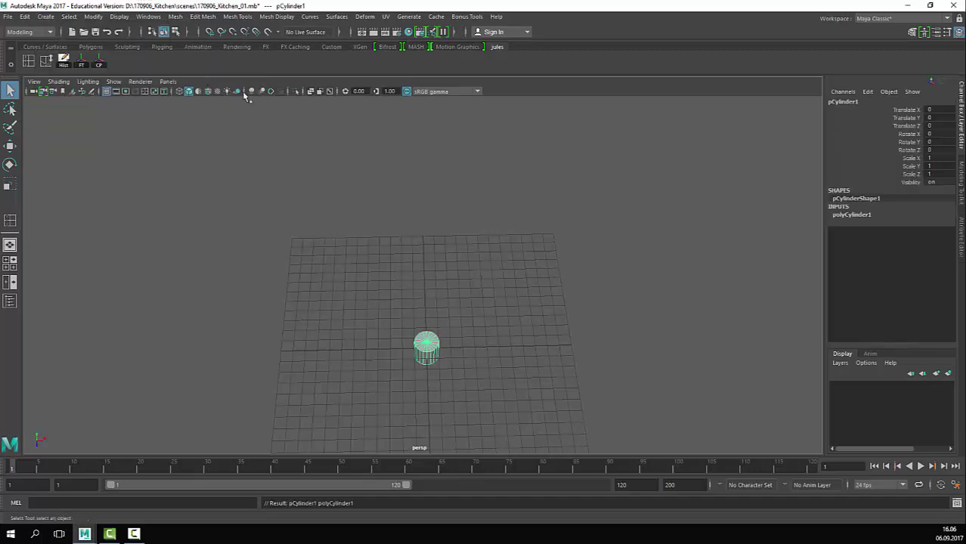
alt+drag(427, 293, 438, 216)
alt+right_drag(438, 216, 487, 187)
alt+middle_drag(488, 188, 488, 106)
Step: Scale the cylinder uniformly to about 4.6 and raise it above the grid to about 6.05 in Y
key(r)
alt+drag(536, 328, 476, 349)
alt+right_drag(476, 349, 446, 347)
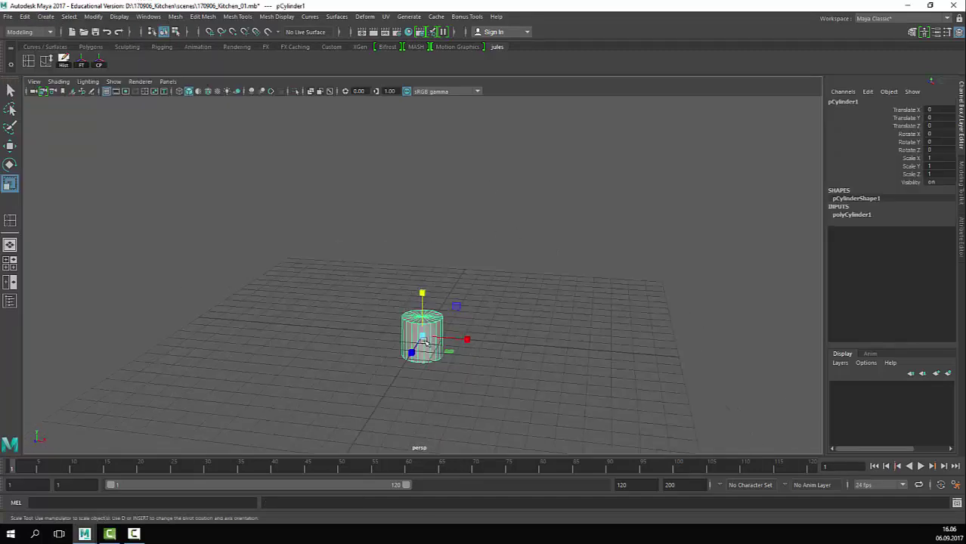
drag(426, 342, 551, 317)
key(w)
drag(425, 290, 637, 263)
Step: Set the cylinder's Subdivisions Axis to 8
click(852, 215)
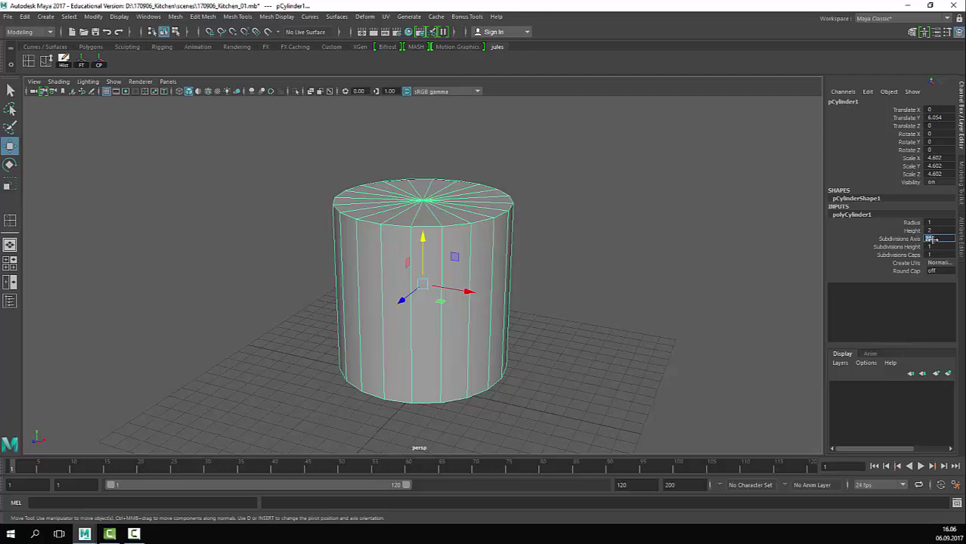
click(932, 240)
text(8)
key(Return)
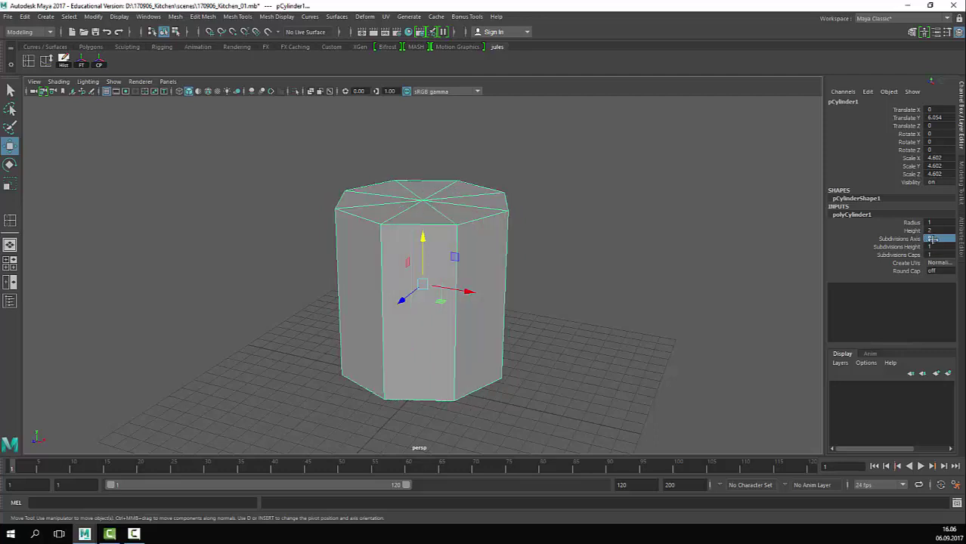
Step: Select only the cylinder's top cap faces in face mode and delete them to open the cup
alt+drag(494, 314, 473, 238)
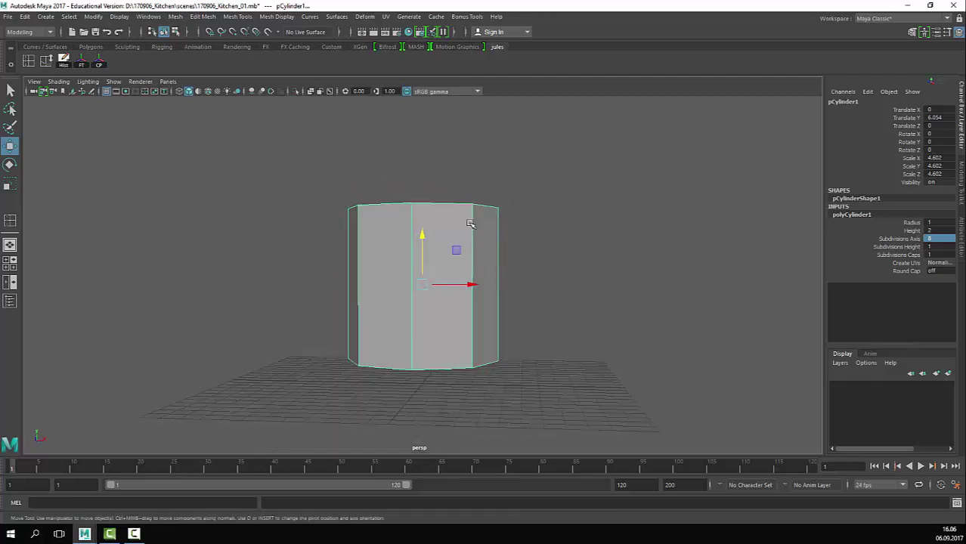
right_drag(470, 223, 474, 240)
alt+drag(475, 237, 484, 255)
drag(235, 163, 609, 226)
alt+drag(576, 261, 572, 243)
ctrl+drag(586, 241, 203, 403)
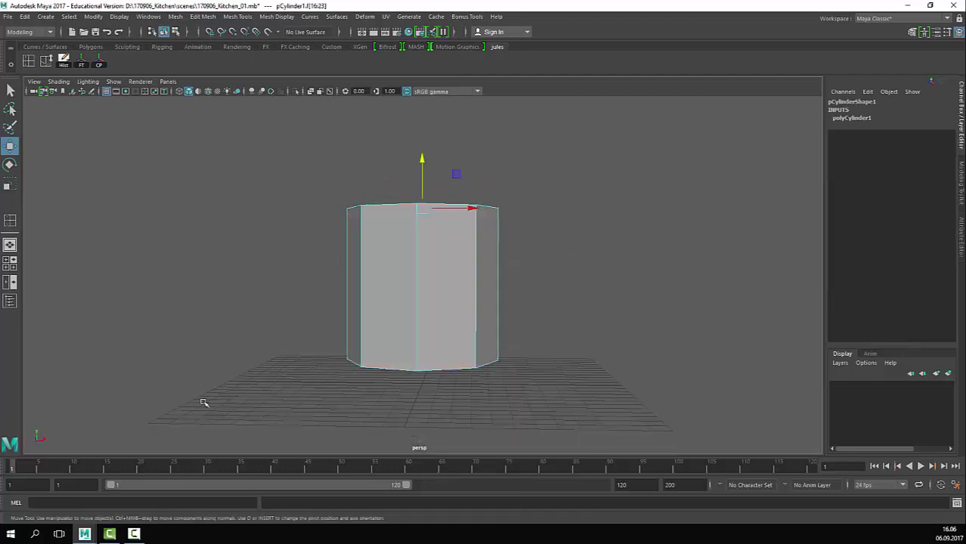
click(204, 403)
key(q)
Step: Select the cup's bottom vertices, scale them inward to taper the walls, and move them down to lengthen the cup
right_drag(438, 356, 377, 355)
drag(257, 417, 653, 323)
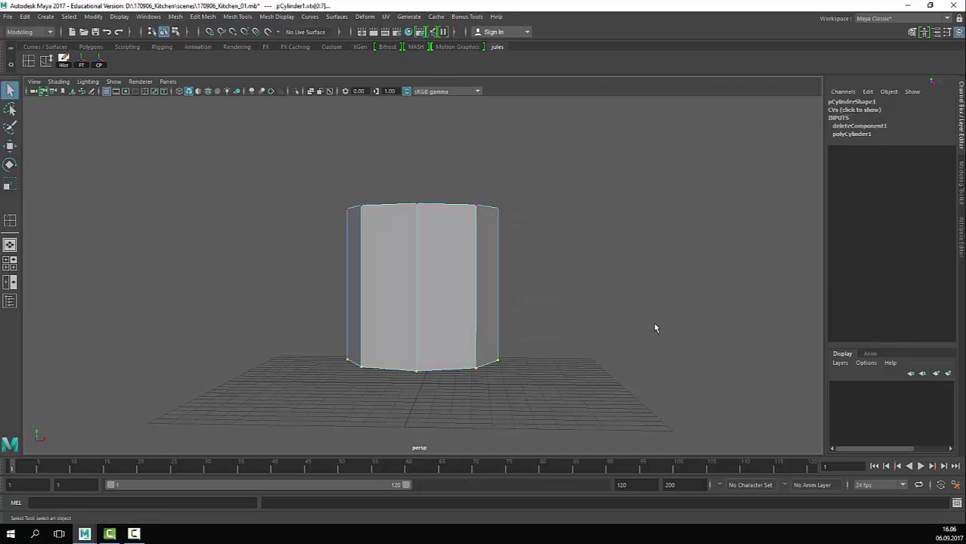
key(r)
alt+right_drag(653, 323, 538, 308)
drag(422, 297, 414, 303)
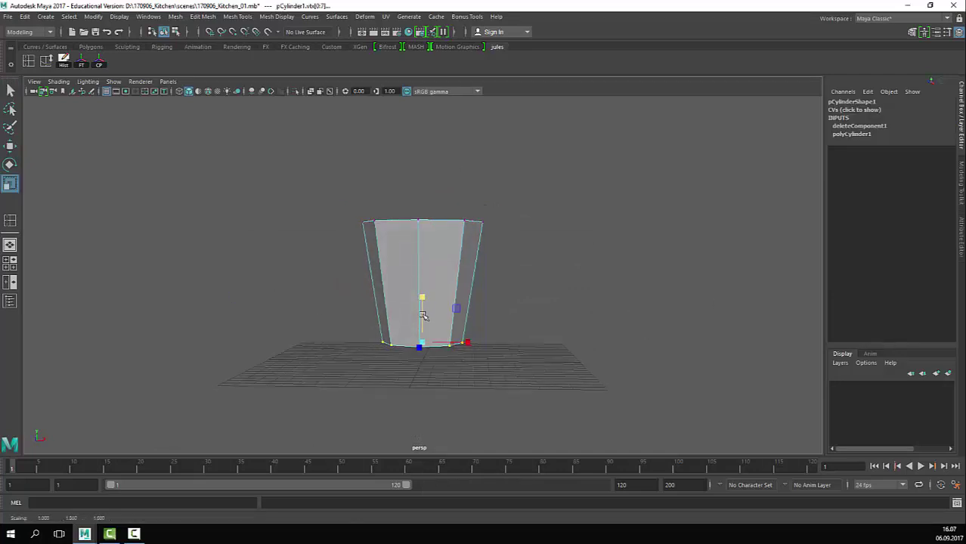
key(w)
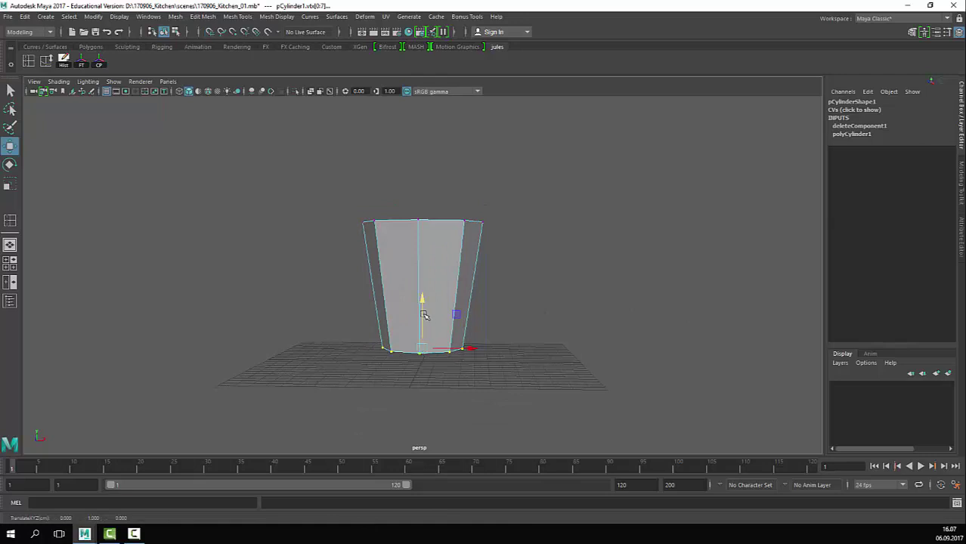
drag(421, 300, 431, 358)
Step: Return to object mode and extrude all the cup's faces with a thickness of -0.7
alt+drag(547, 266, 545, 298)
alt+right_drag(545, 298, 462, 240)
key(q)
alt+right_drag(420, 303, 467, 298)
alt+drag(467, 287, 524, 298)
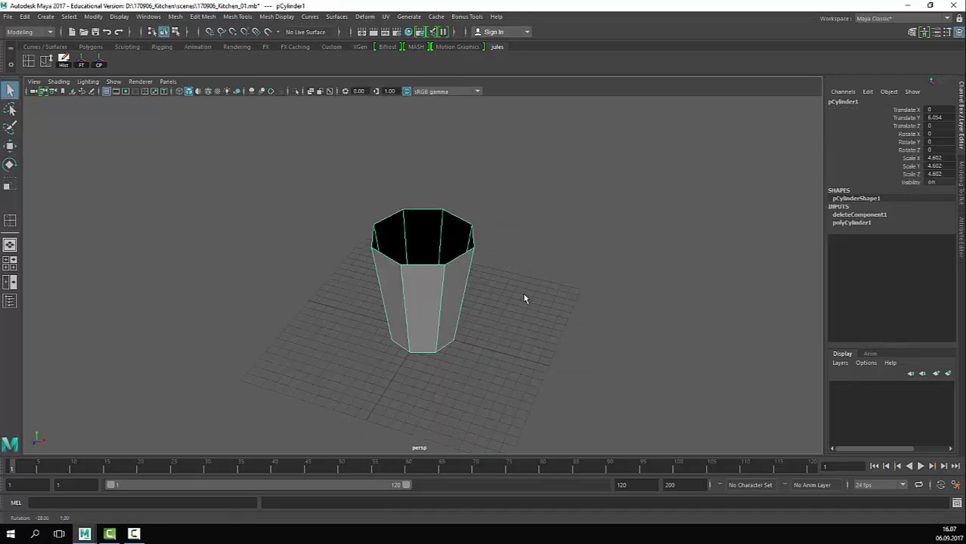
alt+right_drag(524, 297, 548, 286)
alt+drag(544, 285, 563, 263)
key(ctrl+e)
alt+drag(456, 302, 575, 317)
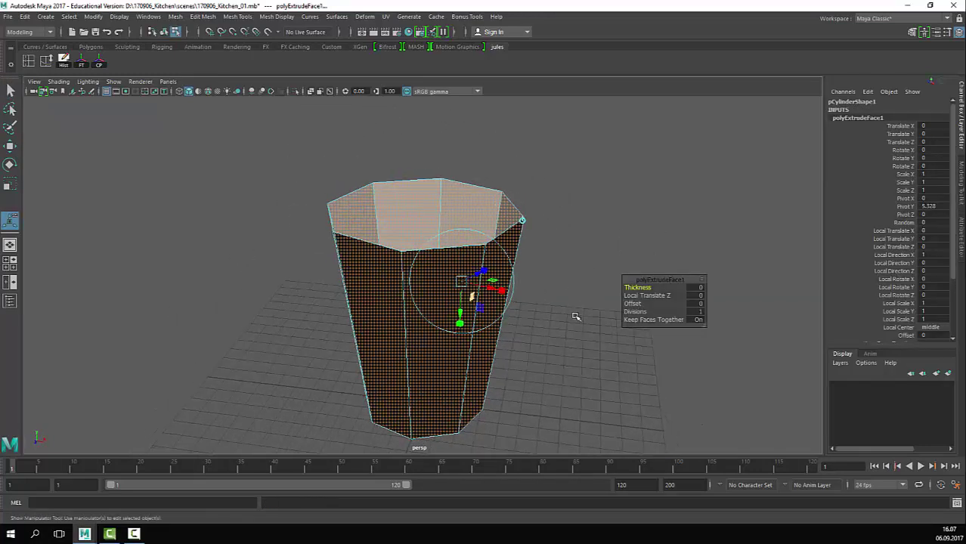
drag(643, 287, 636, 295)
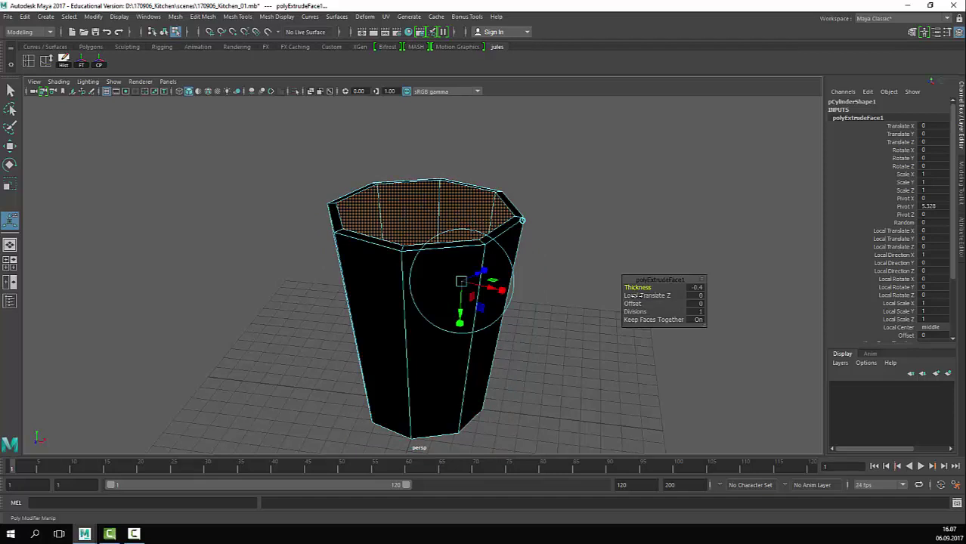
drag(641, 295, 634, 296)
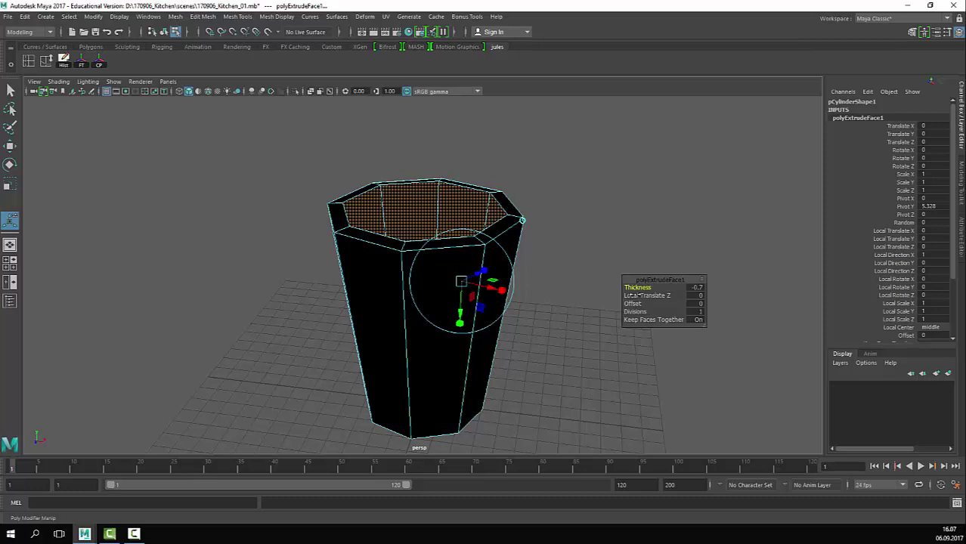
Step: Reverse the normals of the whole thick-walled cup and return to object mode
key(q)
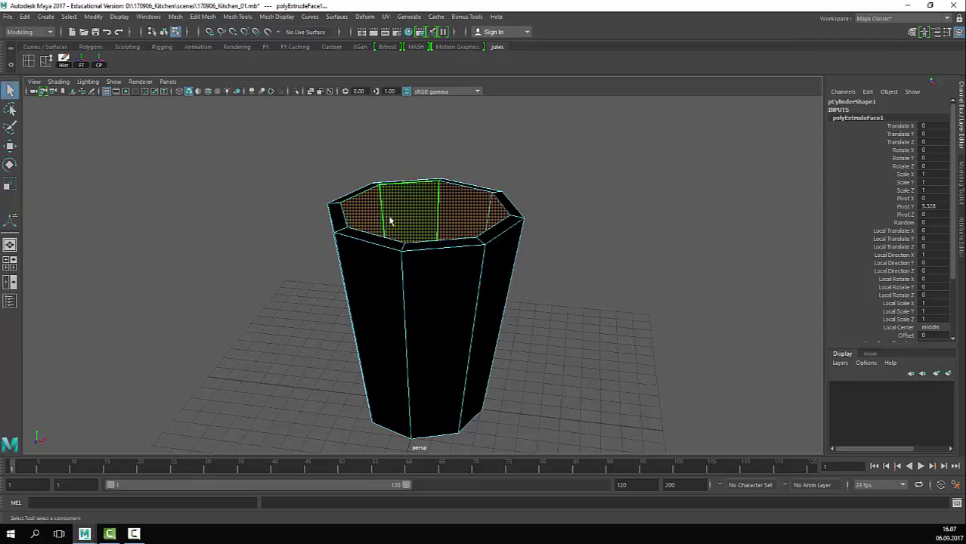
right_drag(389, 220, 501, 179)
click(500, 179)
click(397, 250)
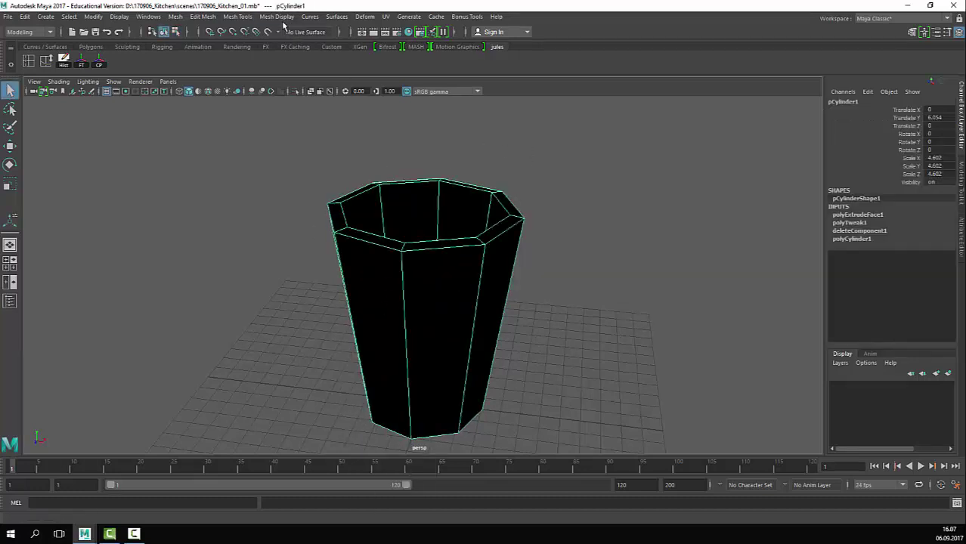
click(230, 17)
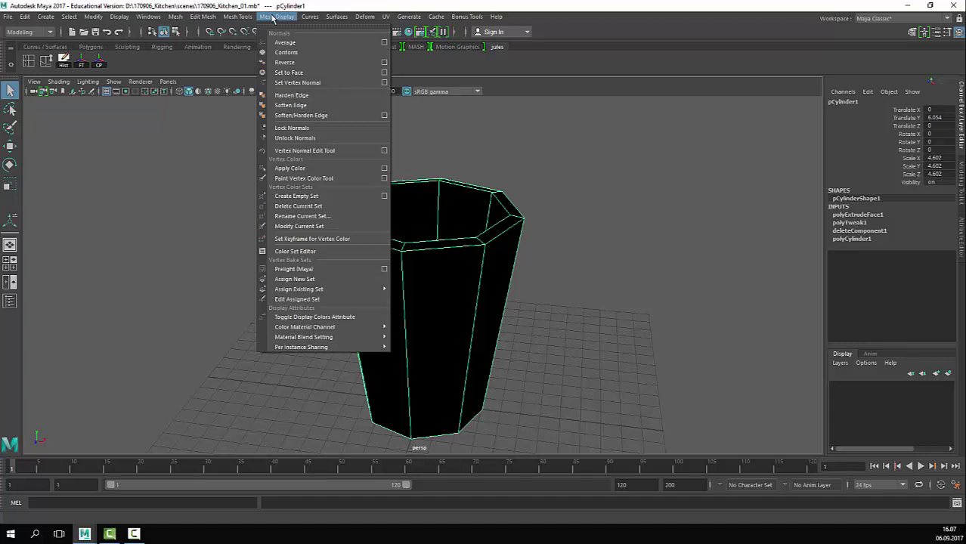
click(300, 63)
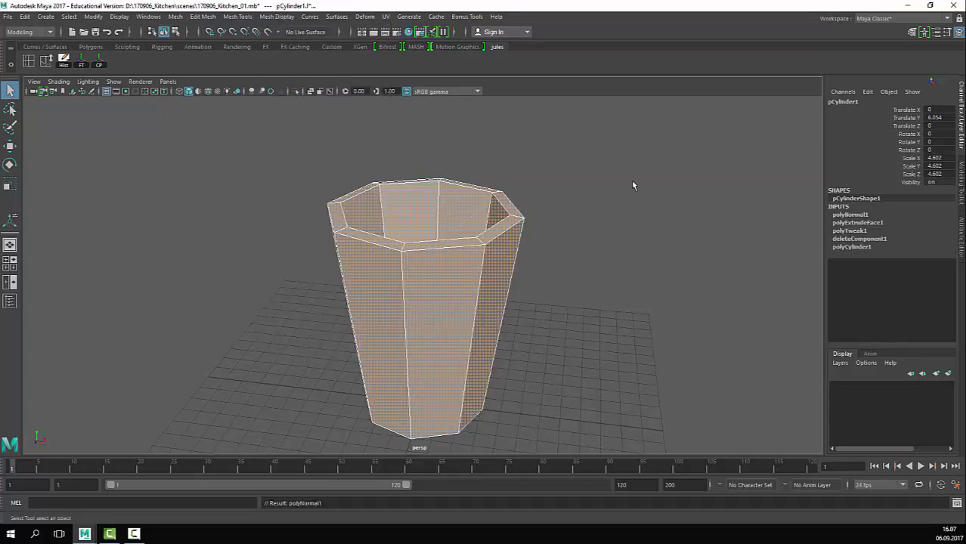
key(F8)
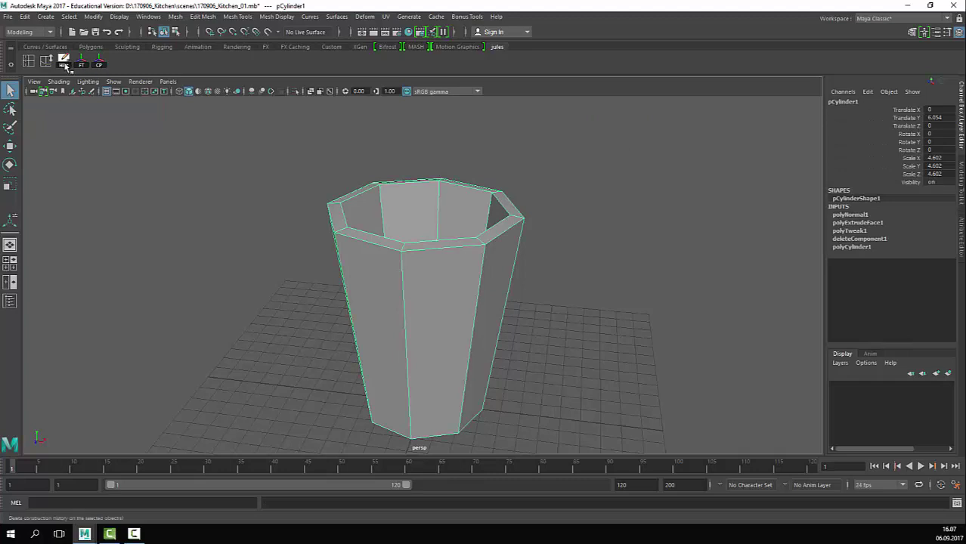
Step: Delete the cup's construction history, freeze its transformations, and reselect it
click(64, 62)
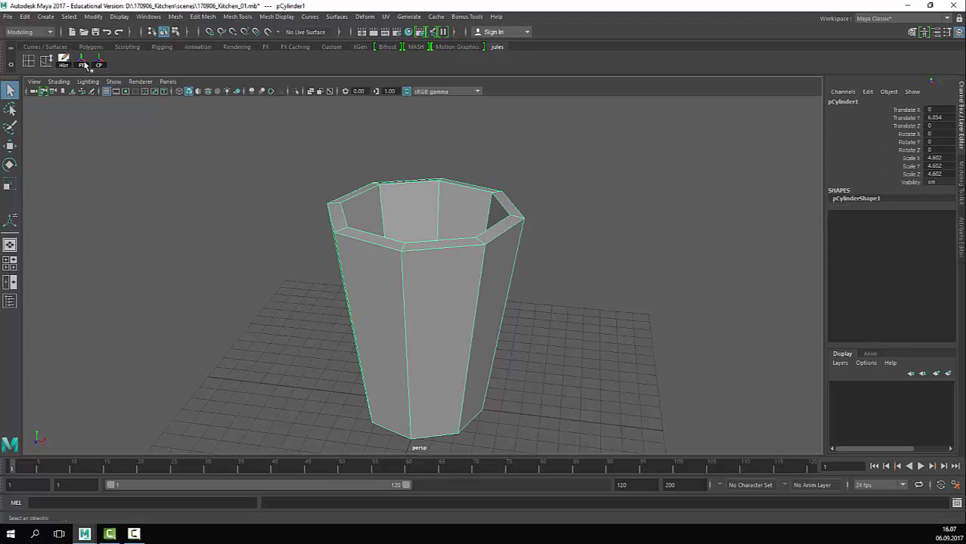
click(81, 65)
click(520, 199)
click(437, 320)
Step: Duplicate the cup and move the copy along X to about -26
scroll(437, 319, down, 5)
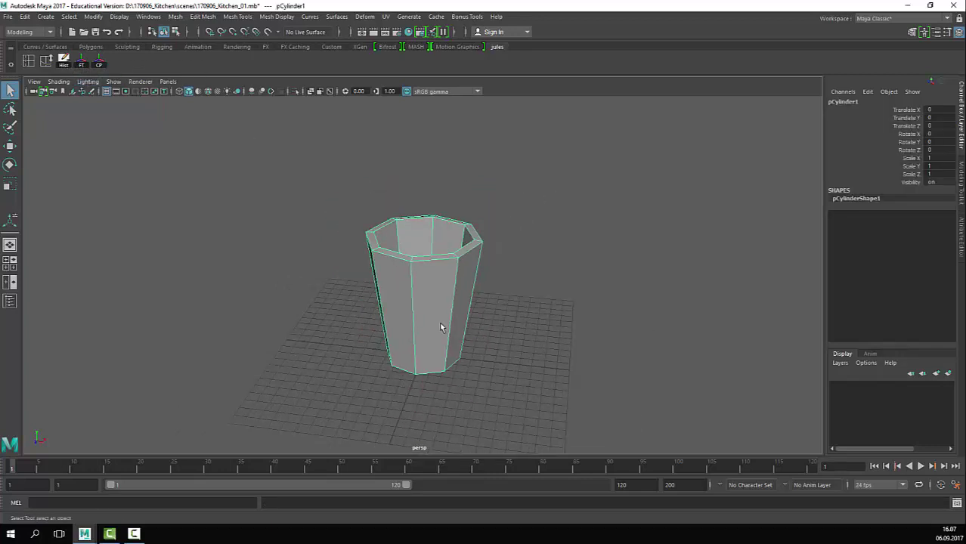
alt+drag(441, 326, 466, 287)
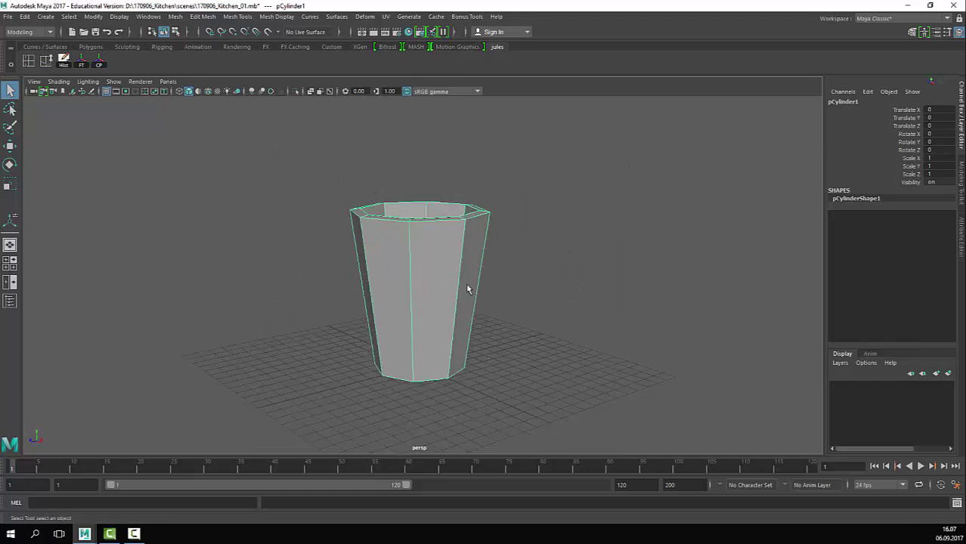
scroll(497, 315, down, 4)
alt+drag(497, 317, 435, 353)
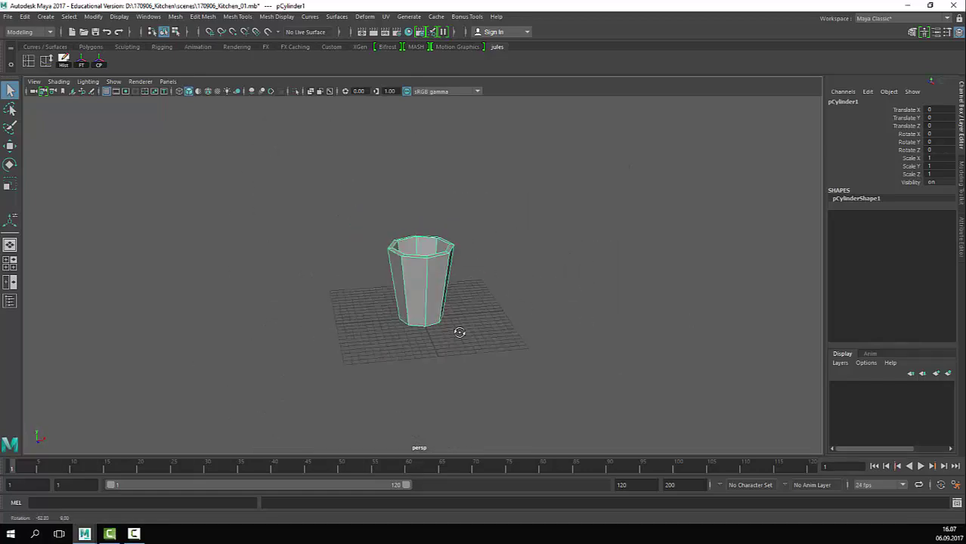
key(ctrl+d)
key(w)
drag(469, 276, 285, 330)
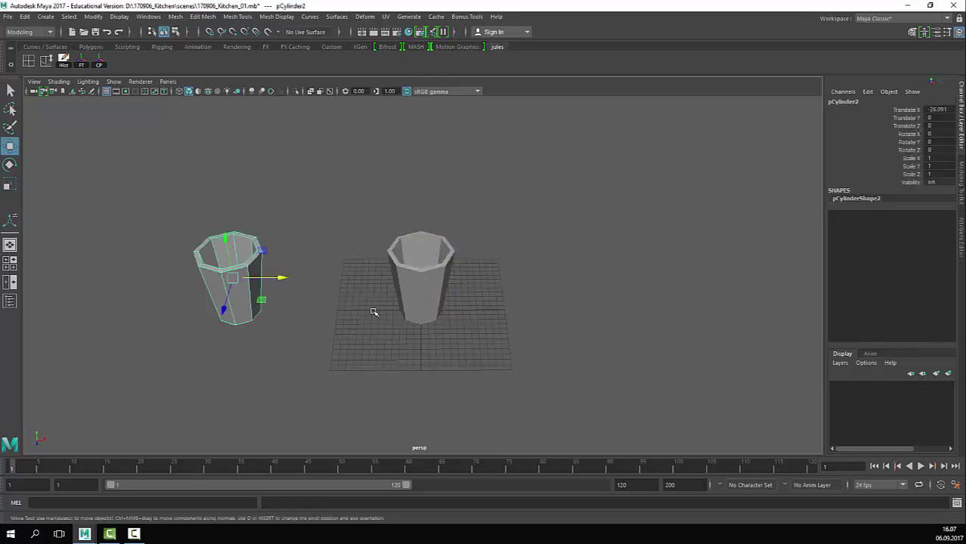
Step: Move the duplicate cup farther away from the original along X and deselect it
scroll(373, 313, up, 4)
click(509, 294)
click(183, 309)
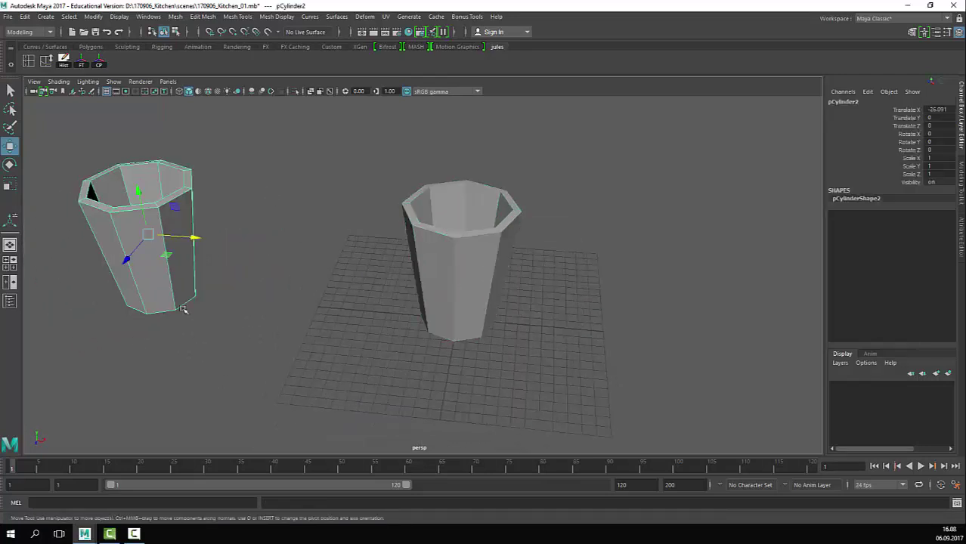
drag(197, 239, 160, 236)
click(285, 336)
Step: Select and frame the original cup, save the scene, and clear the selection
click(518, 227)
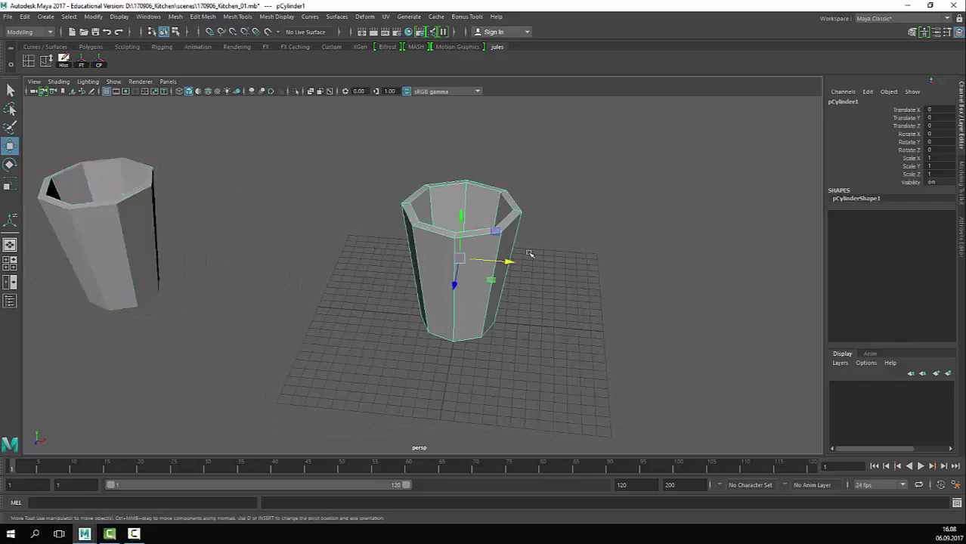
scroll(386, 286, down, 1)
key(f)
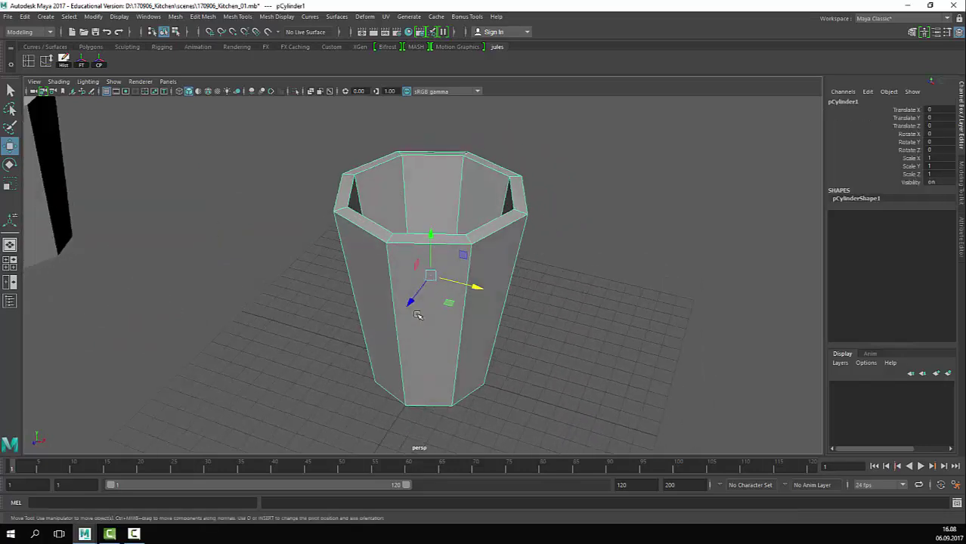
click(12, 17)
click(38, 56)
click(557, 266)
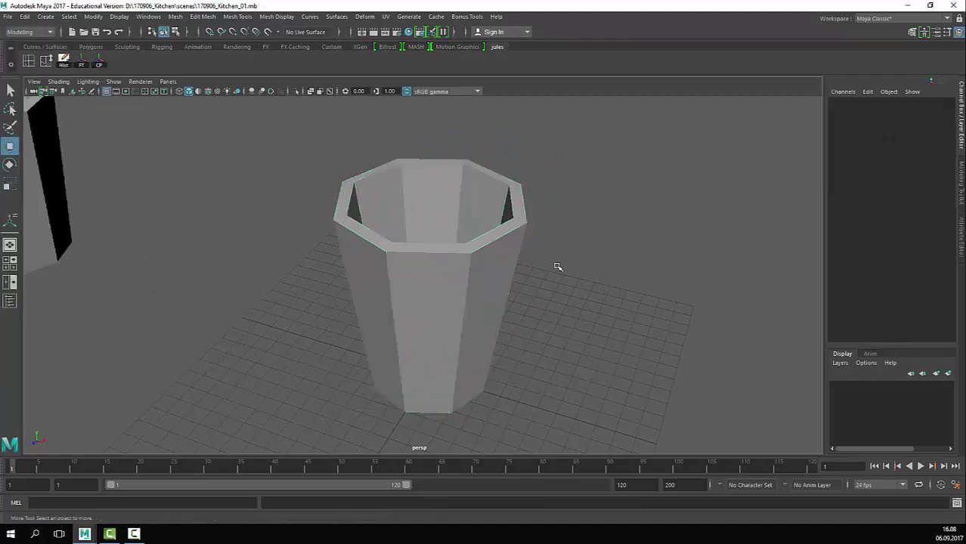
Step: Preview the original cup as a smoothed mesh and examine how its rim and base round off
click(429, 318)
alt+drag(428, 319, 406, 294)
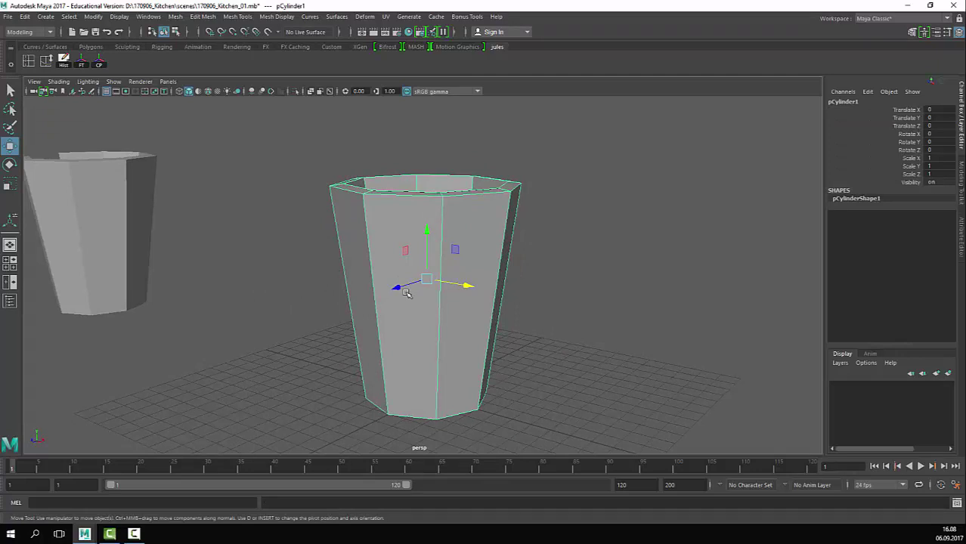
scroll(481, 273, down, 3)
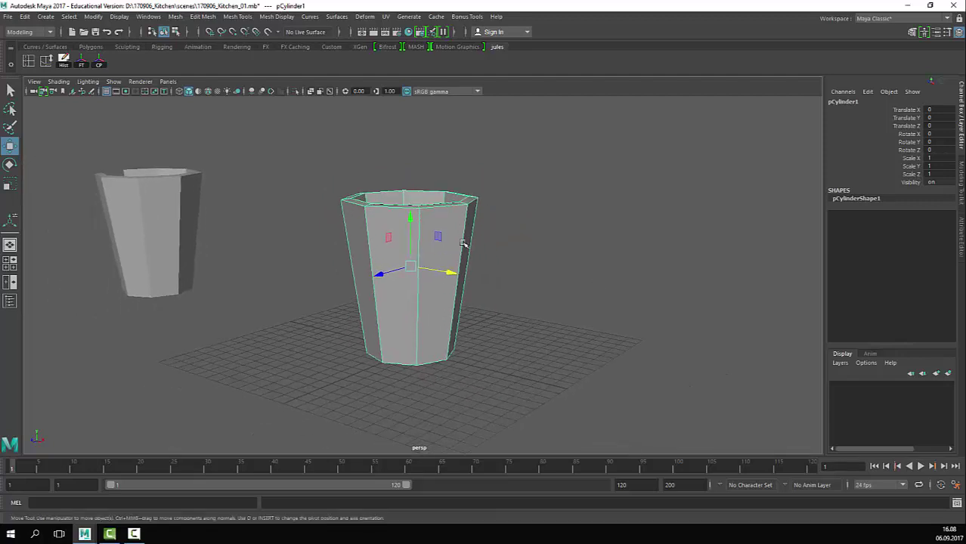
scroll(478, 239, up, 2)
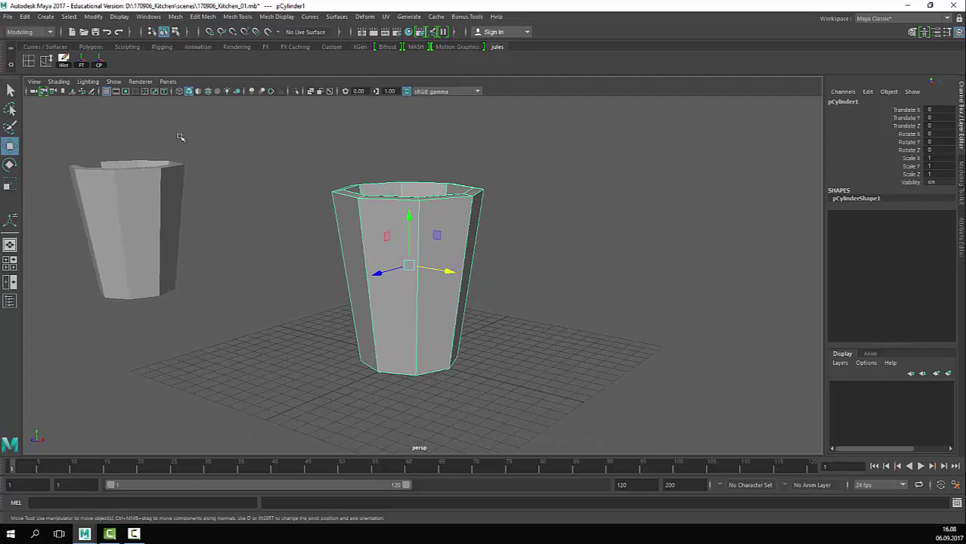
click(33, 65)
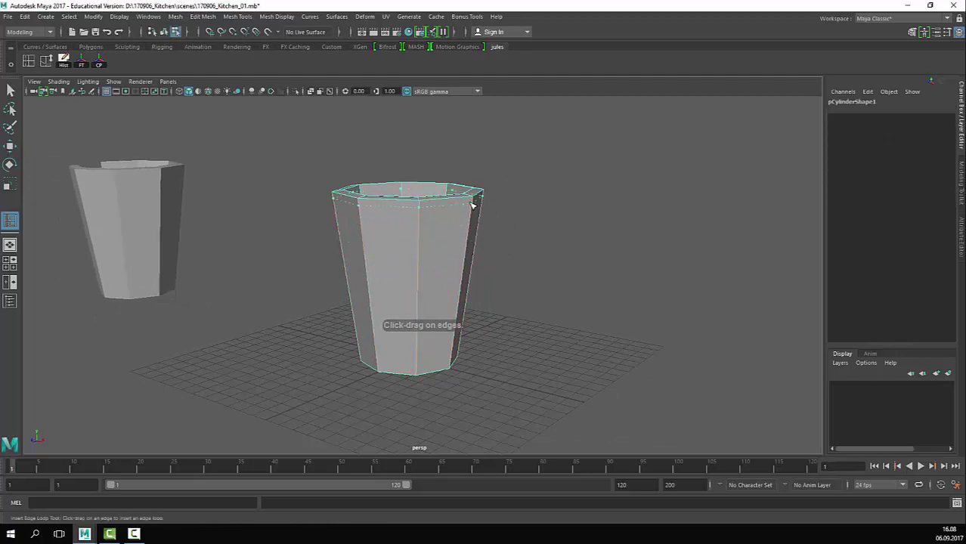
key(q)
alt+drag(511, 194, 537, 280)
key(3)
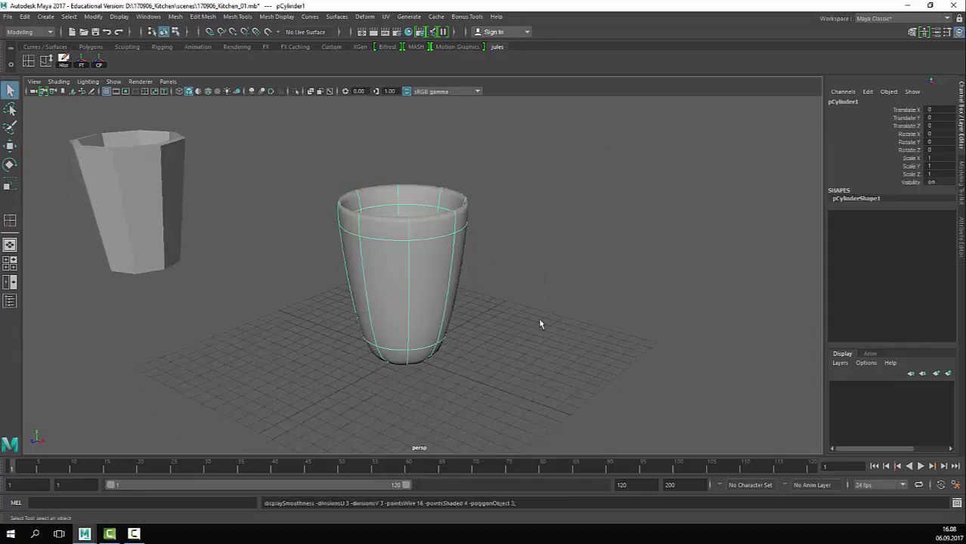
mouse_move(540, 320)
alt+mouse_down()
mouse_move(553, 313)
mouse_move(544, 310)
alt+mouse_up()
alt+right_drag(445, 319, 508, 296)
alt+middle_drag(507, 293, 505, 308)
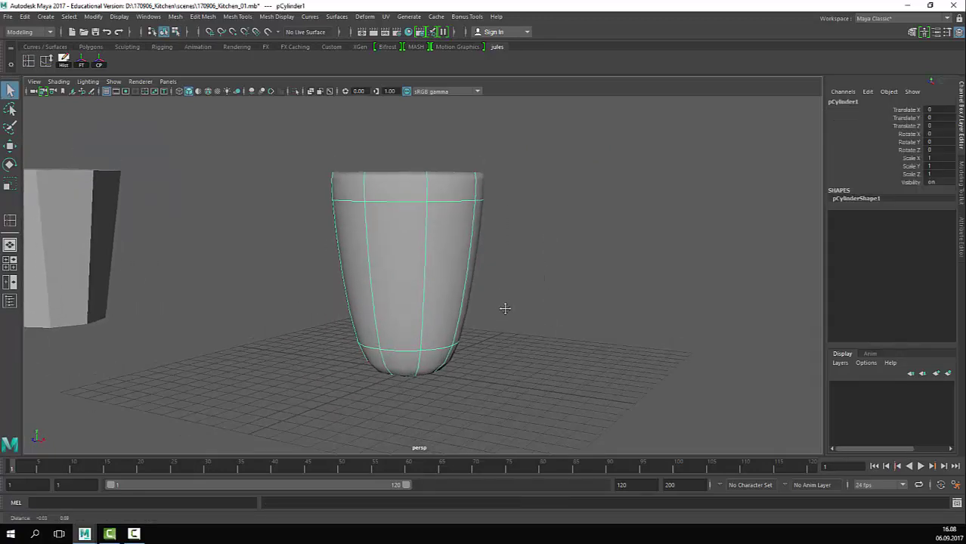
Step: Insert an edge loop around the cup's outer wall just below the rim and preview the mesh smoothed
key(1)
click(45, 60)
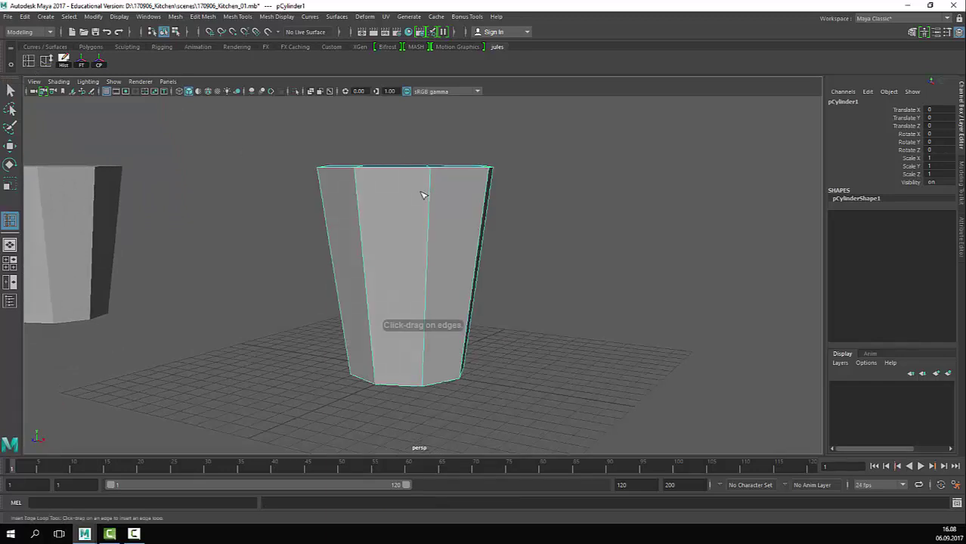
alt+drag(423, 195, 516, 199)
click(435, 210)
key(3)
key(q)
click(561, 152)
click(427, 254)
alt+drag(427, 253, 459, 294)
Step: Return to the unsmoothed display and insert an edge loop around the inner wall just below the rim
key(1)
alt+right_drag(434, 255, 496, 211)
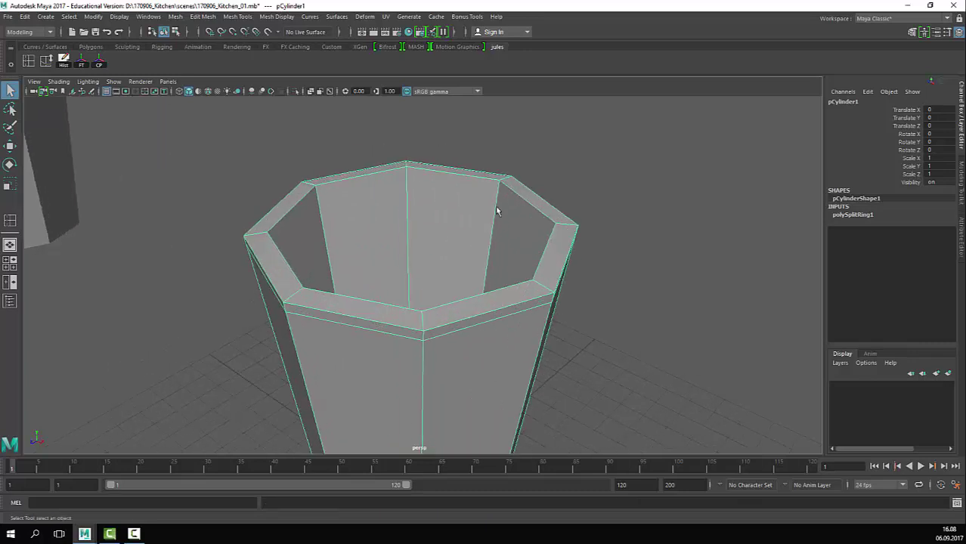
key(g)
drag(406, 170, 430, 203)
key(ctrl+z)
alt+right_drag(430, 204, 588, 201)
drag(510, 159, 523, 127)
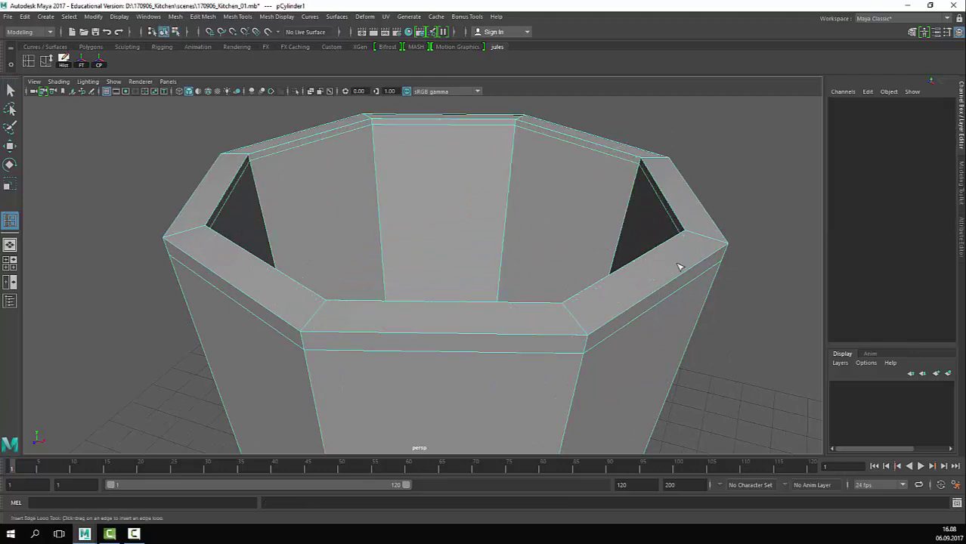
Step: Insert edge loops around the rim's top face, return to object mode, and preview the cup smoothed
mouse_move(708, 232)
mouse_down()
mouse_move(718, 244)
mouse_move(696, 236)
mouse_up()
key(q)
key(F8)
key(3)
click(734, 228)
alt+right_drag(608, 258, 478, 301)
click(518, 334)
mouse_move(518, 334)
alt+mouse_down()
mouse_move(544, 324)
mouse_move(535, 329)
alt+mouse_up()
Step: Delete one of the edge loops on the rim's top face and preview the cup smoothed in object mode
key(1)
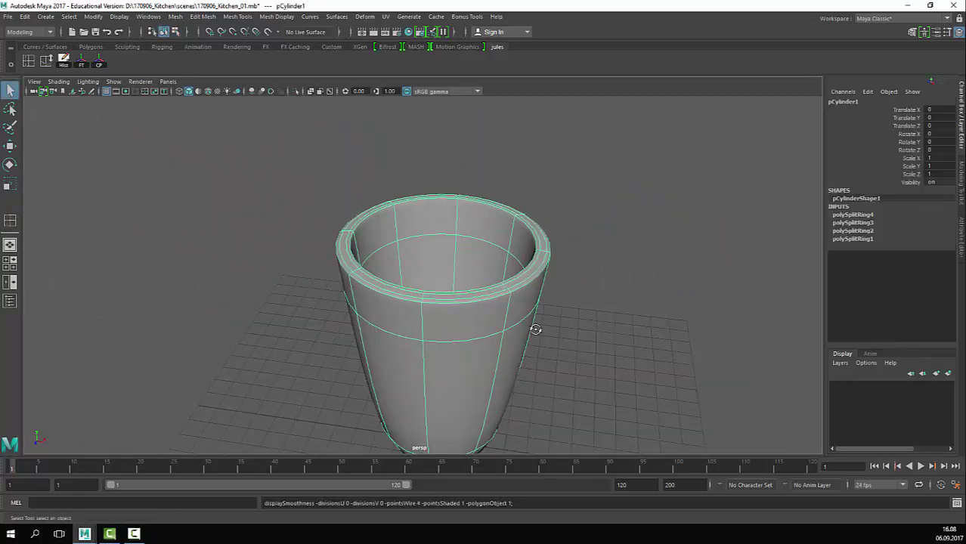
alt+right_drag(401, 280, 536, 268)
key(F10)
double_click(600, 260)
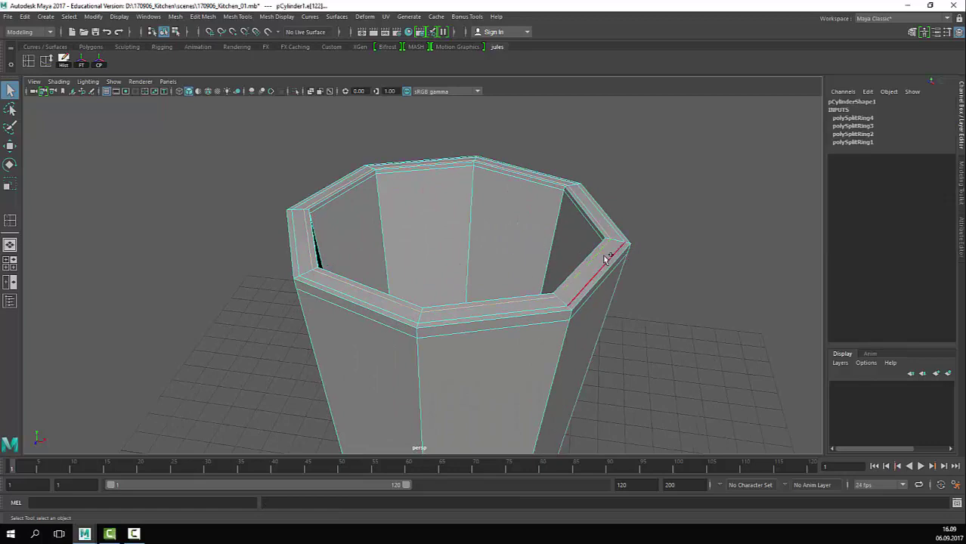
key(ctrl+Delete)
right_drag(610, 256, 669, 178)
key(3)
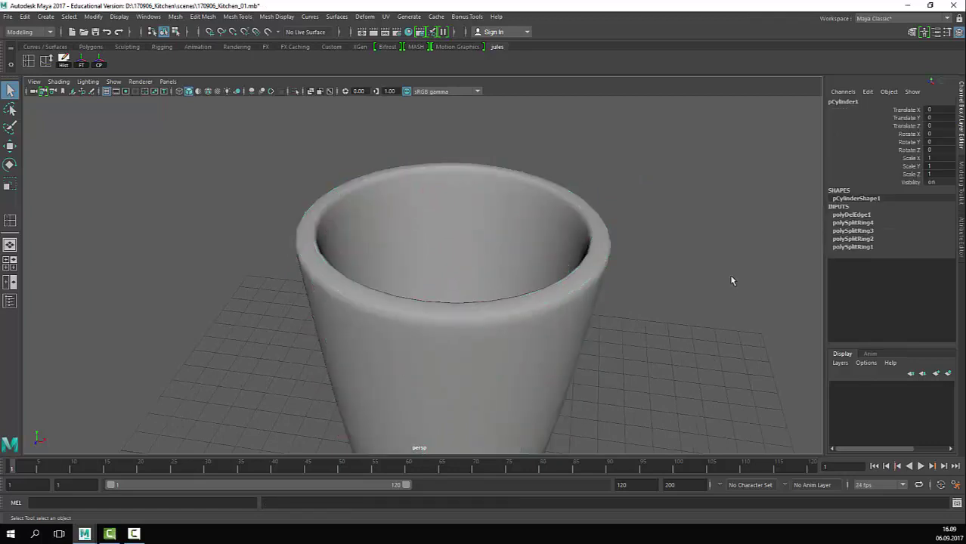
click(732, 281)
alt+right_drag(705, 288, 534, 311)
alt+drag(534, 311, 556, 276)
alt+right_drag(556, 276, 578, 280)
Step: Set the selected cup's smooth mesh preview division levels to 3
click(421, 356)
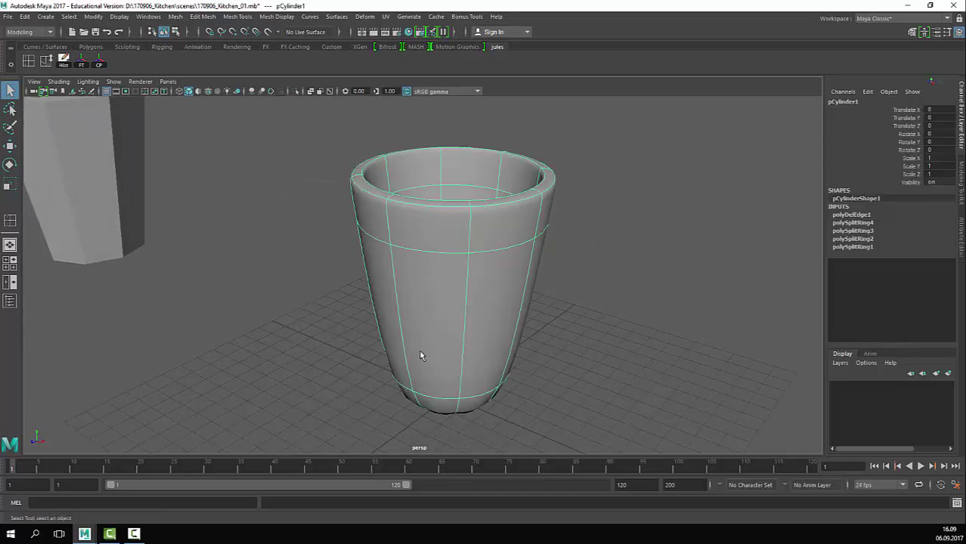
key(ctrl+a)
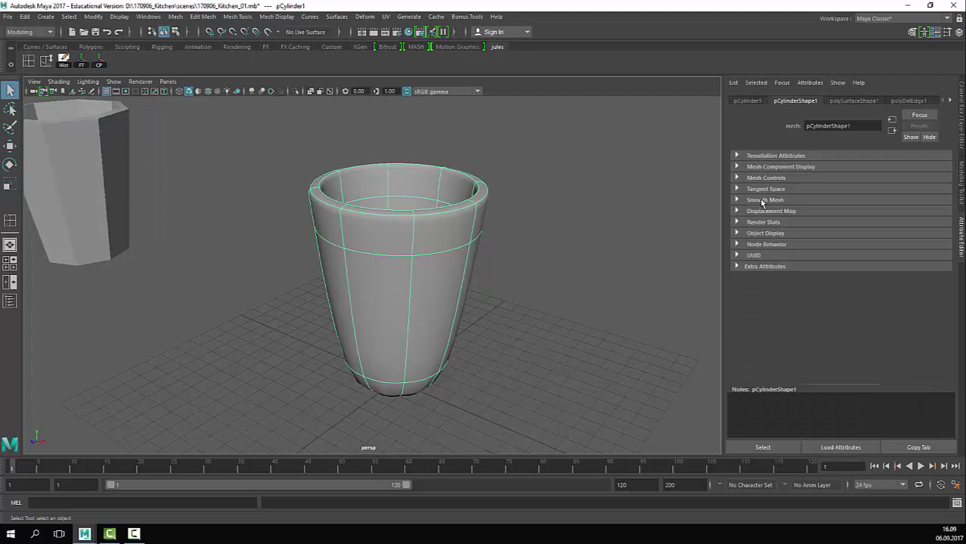
click(762, 201)
click(764, 244)
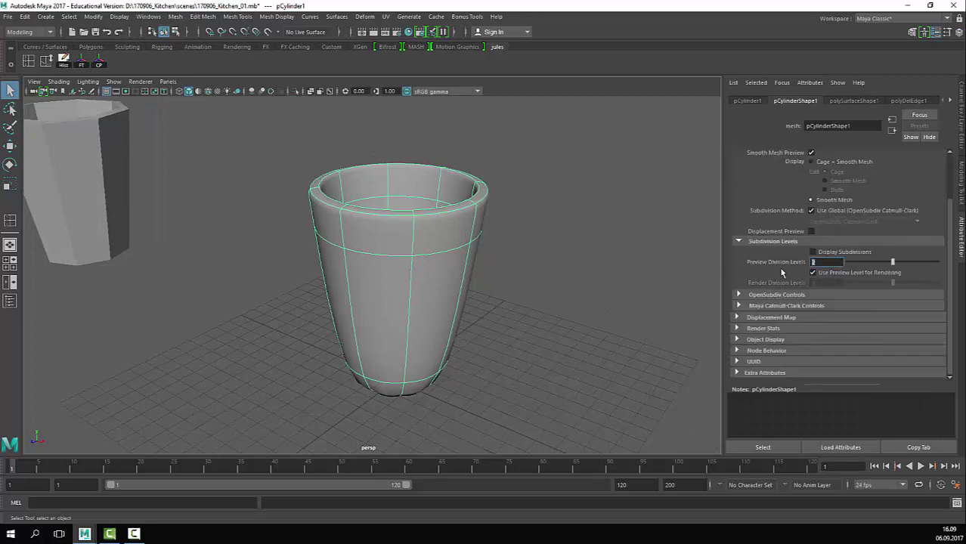
text(3)
key(Return)
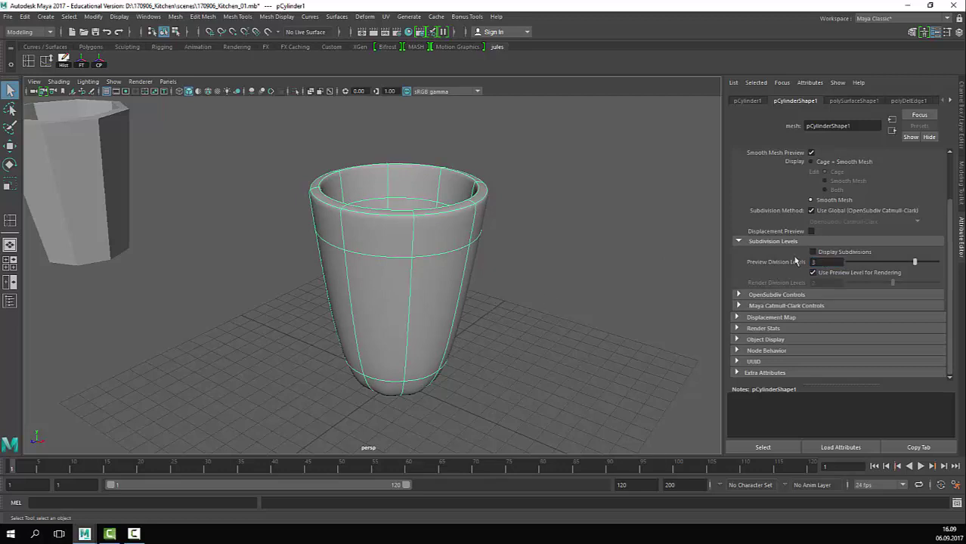
Step: Examine the cup's smoothed rim and interior, comparing the smoothed and unsmoothed displays
right_drag(485, 179, 595, 164)
click(594, 172)
click(444, 276)
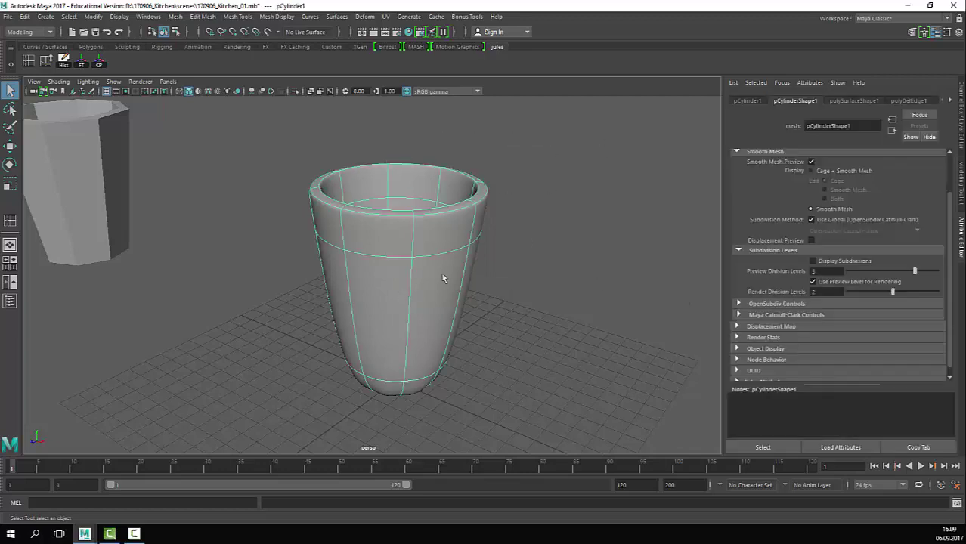
click(510, 246)
alt+drag(451, 236, 504, 310)
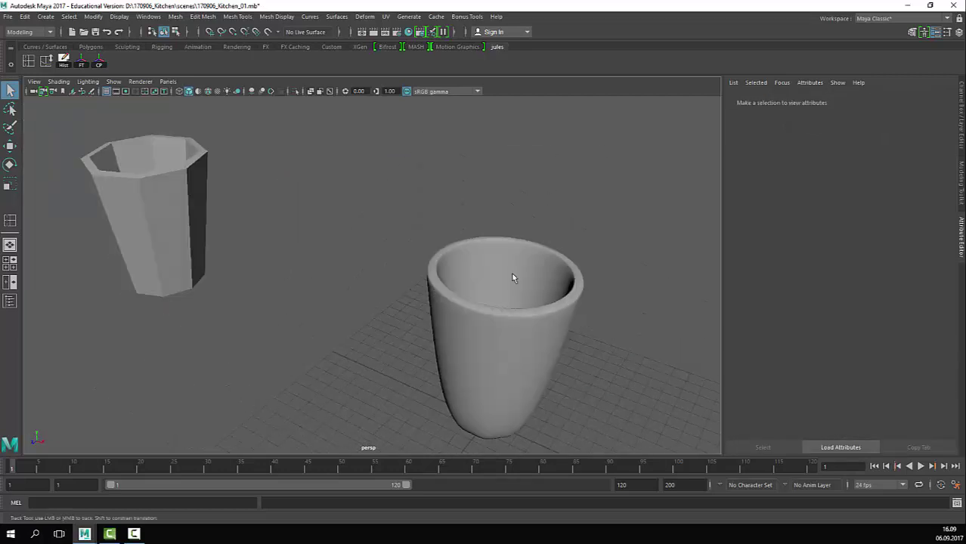
click(514, 276)
scroll(437, 295, up, 5)
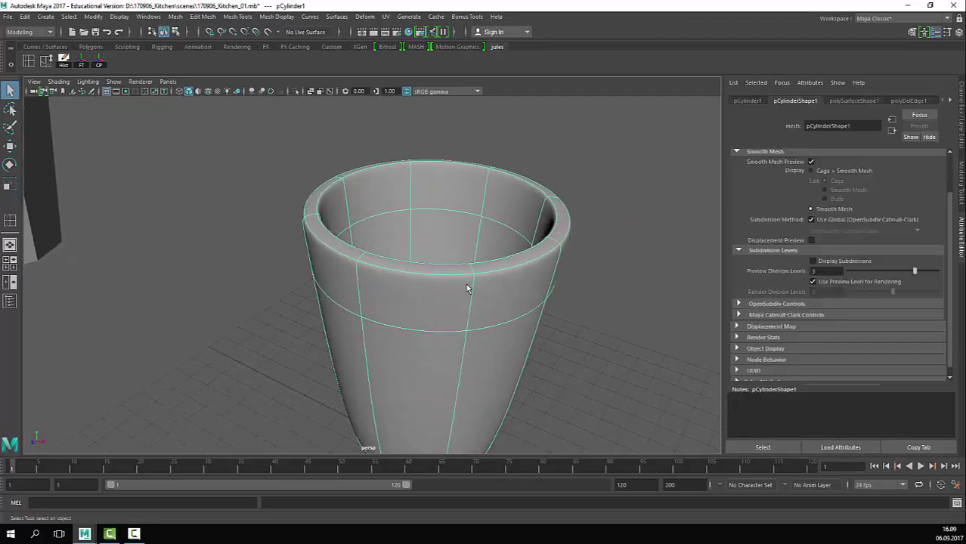
key(1)
key(3)
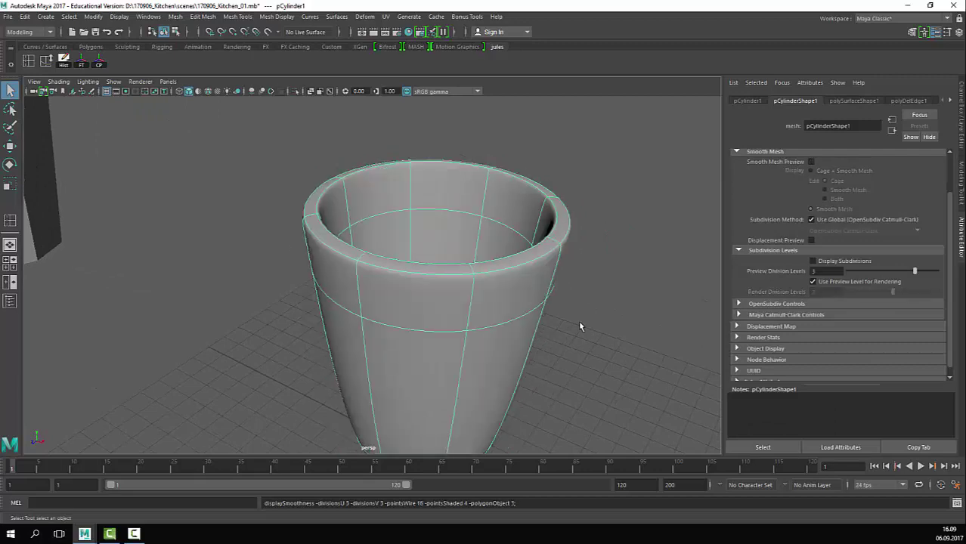
click(577, 323)
scroll(577, 323, down, 5)
alt+drag(578, 323, 459, 258)
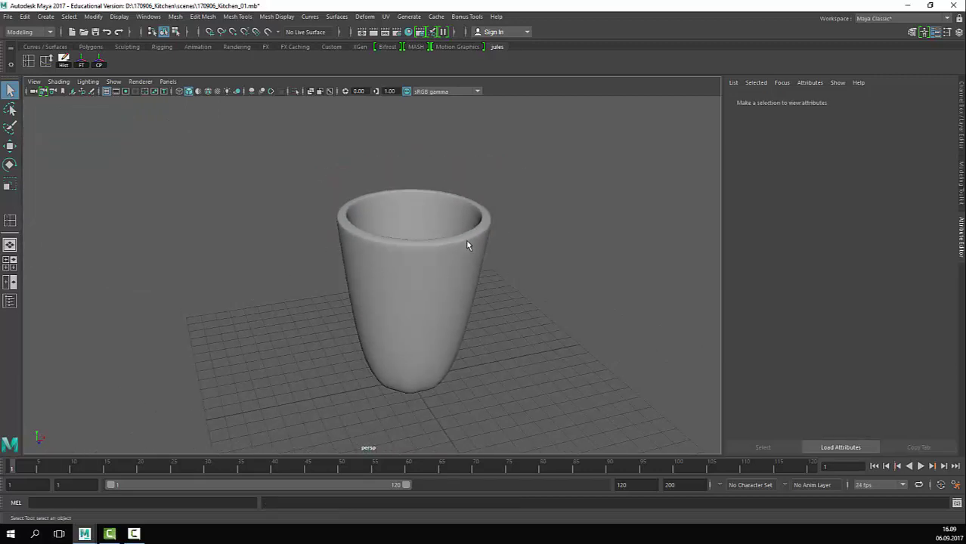
scroll(466, 240, up, 4)
alt+drag(515, 210, 479, 295)
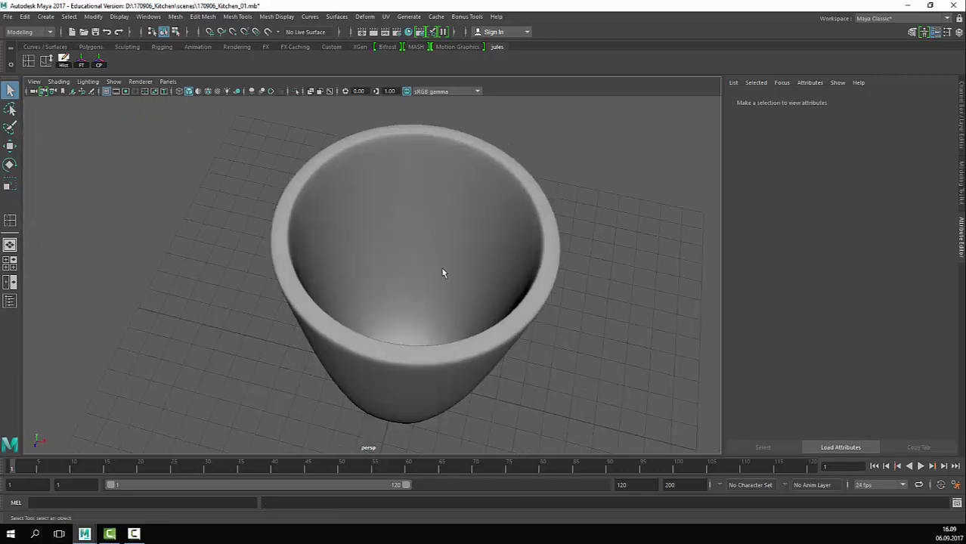
Step: Insert an edge loop around the outer wall just above the cup's base and preview the mesh smoothed
click(484, 299)
key(1)
alt+drag(539, 367, 430, 297)
click(518, 293)
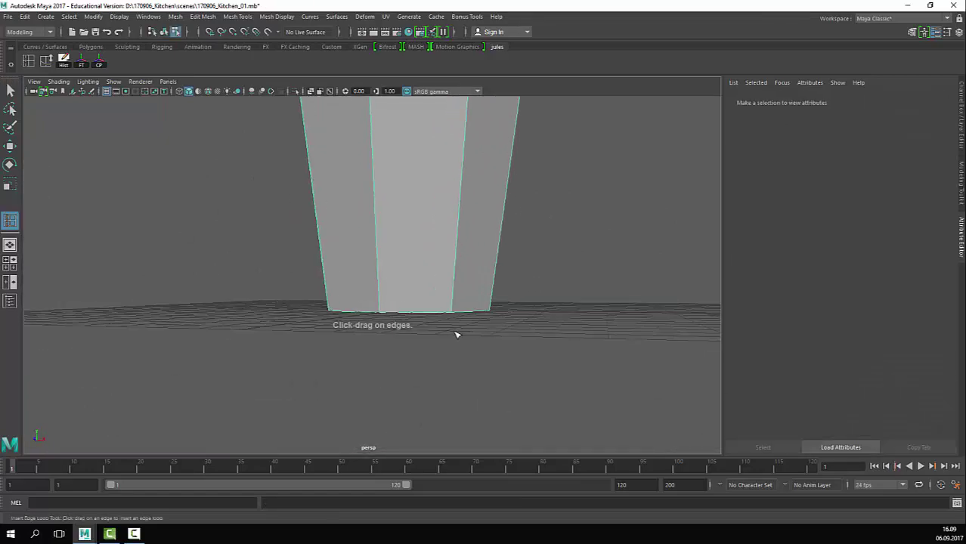
alt+drag(455, 329, 470, 306)
key(q)
key(3)
click(498, 346)
scroll(446, 261, down, 5)
click(386, 300)
click(427, 377)
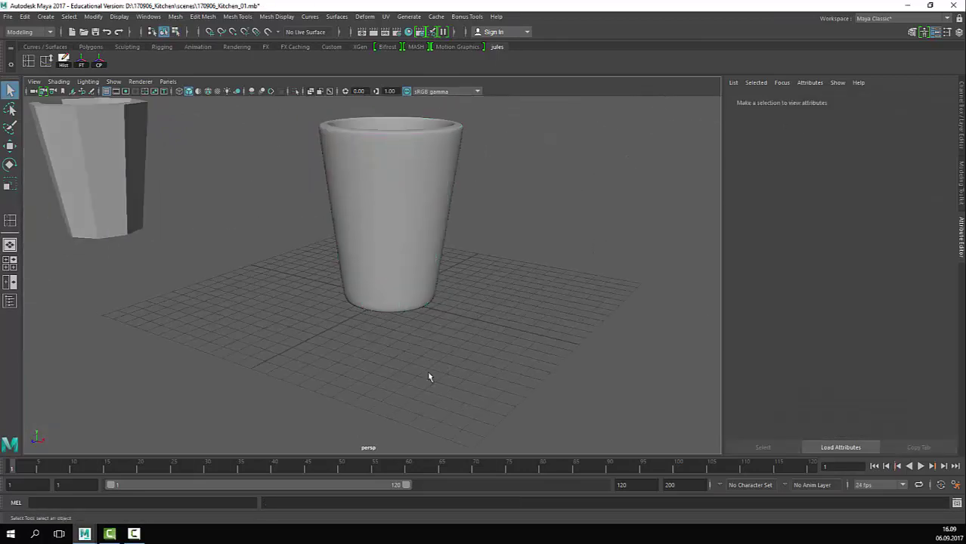
alt+drag(426, 377, 390, 340)
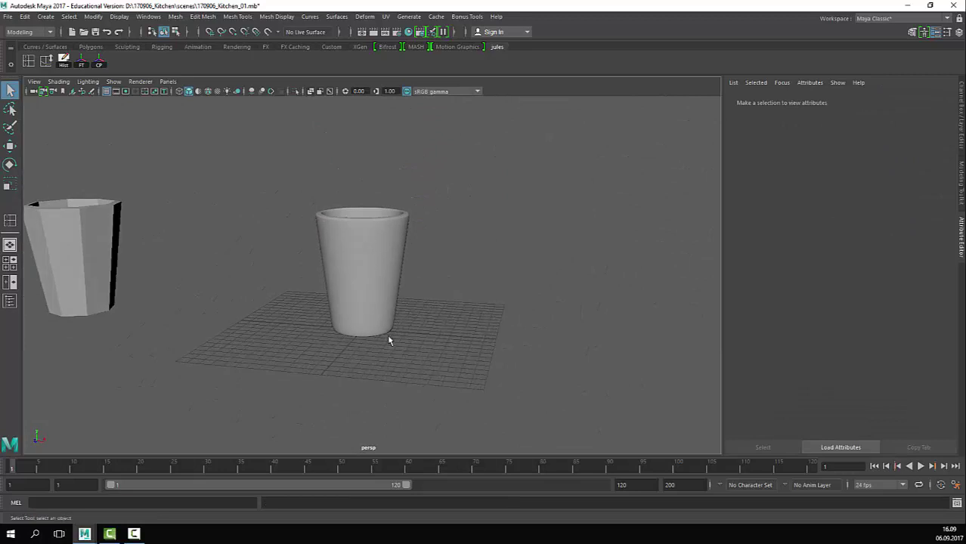
Step: Frame the unsmoothed cup and insert an edge loop around the lower middle of its outer wall
click(379, 307)
key(f)
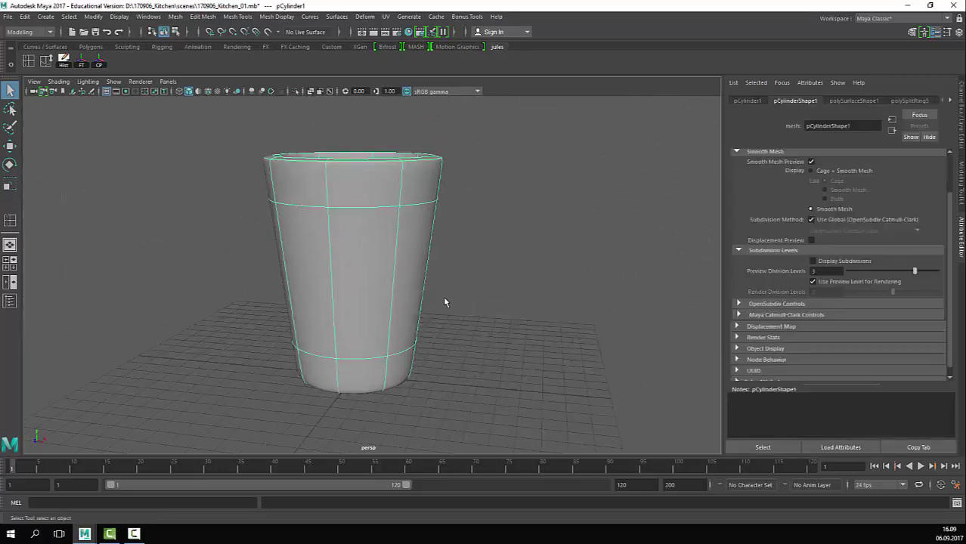
key(1)
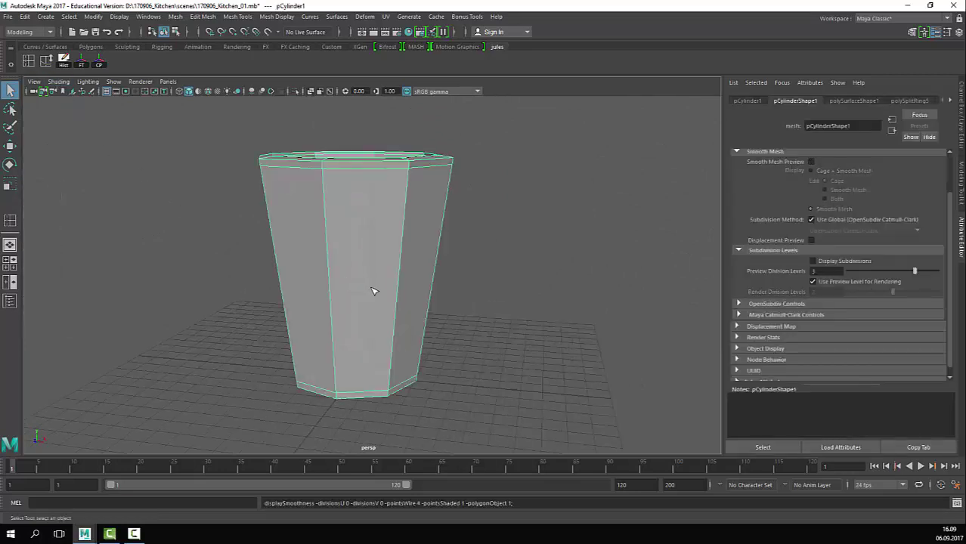
key(y)
drag(396, 304, 396, 310)
Step: Try scaling the lower-middle edge loop outward to bulge the cup, and preview the shape smoothed
key(r)
alt+drag(495, 341, 415, 334)
alt+drag(393, 267, 354, 258)
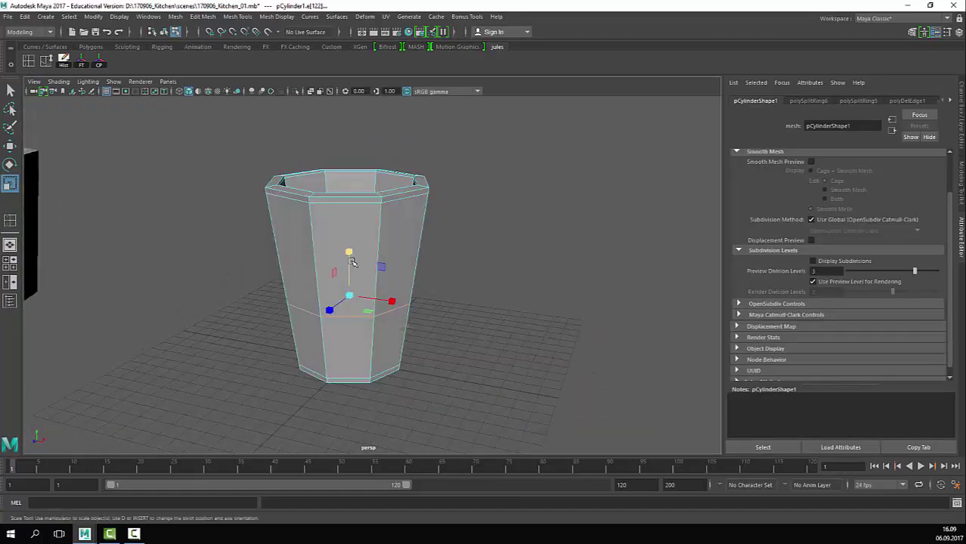
middle_drag(342, 235, 503, 170)
key(q)
right_drag(427, 355, 411, 314)
key(3)
click(468, 328)
Step: Undo the outward scaling of the lower-middle edge loop
key(ctrl+z)
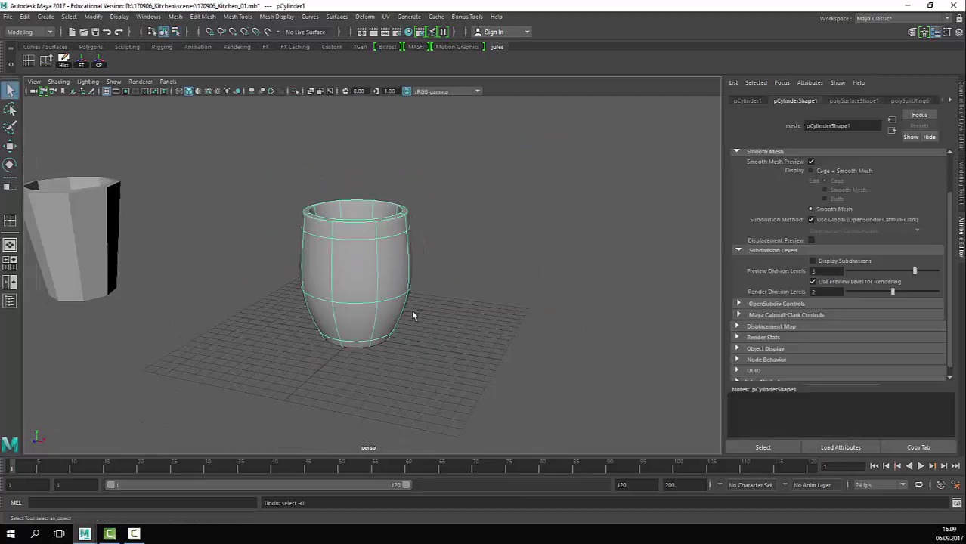
key(ctrl+z)
key(ctrl+z)
Step: Switch the cup to vertex selection mode in a side-on view
alt+drag(374, 361, 369, 341)
alt+right_drag(369, 341, 463, 328)
right_drag(402, 276, 452, 238)
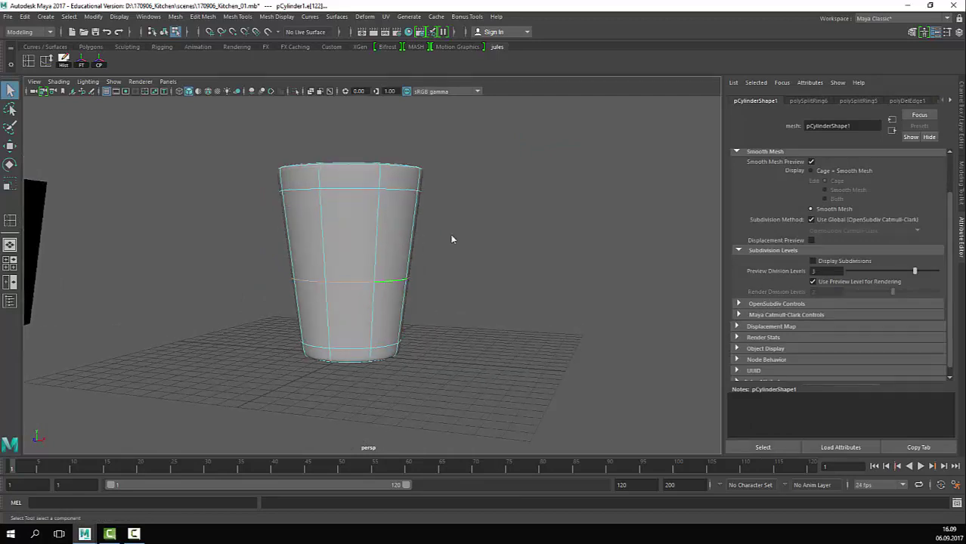
alt+drag(461, 297, 401, 282)
right_drag(401, 283, 344, 286)
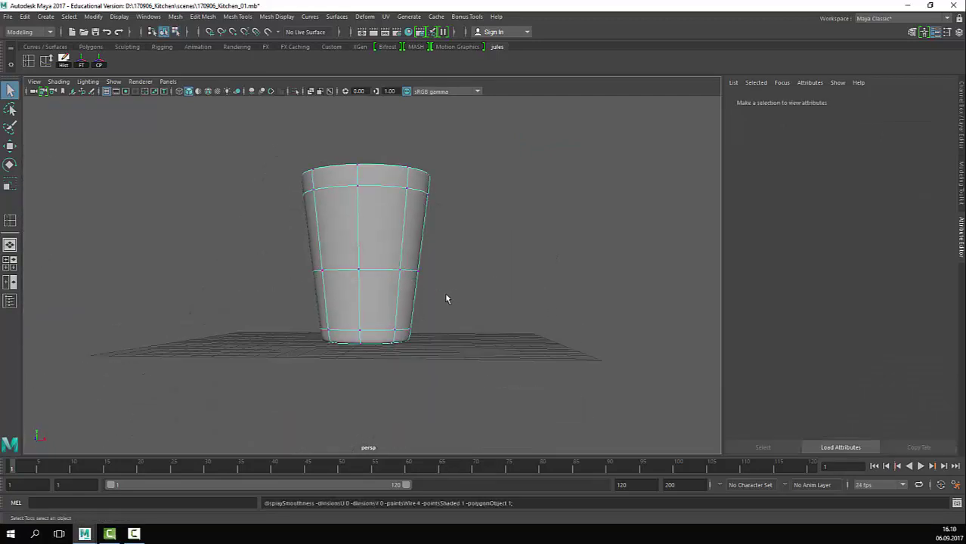
Step: Select the lower-middle ring of vertices on the unsmoothed cup's outer wall for scaling
key(1)
drag(298, 302, 426, 277)
key(r)
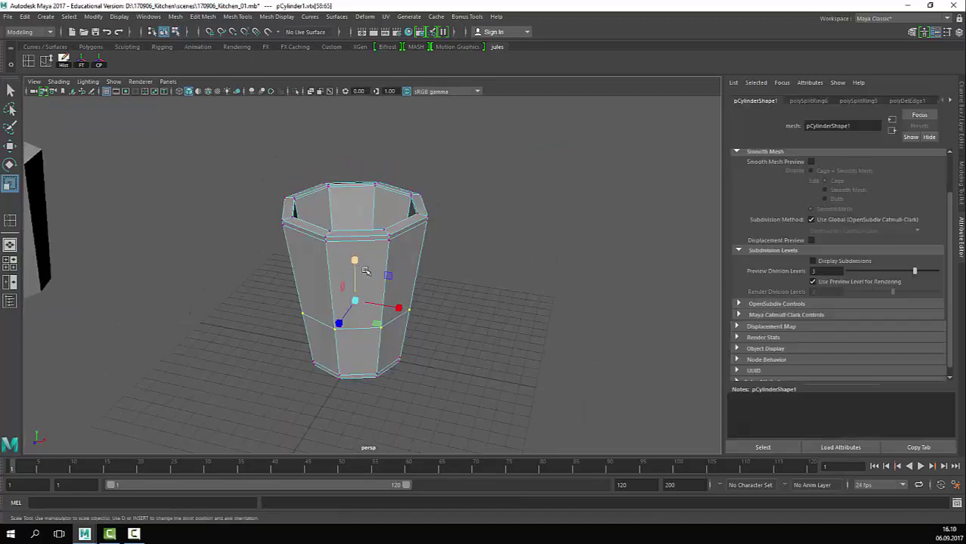
alt+drag(365, 271, 514, 184)
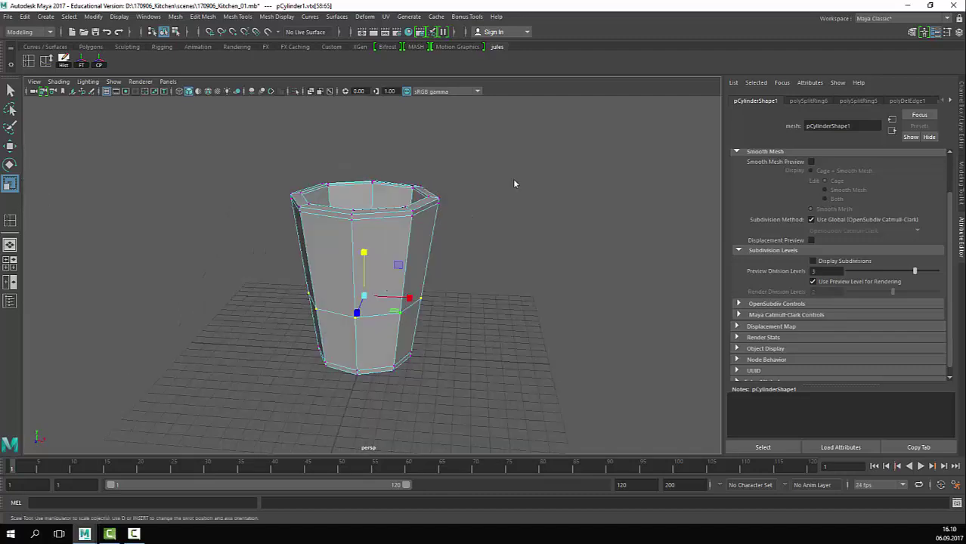
Step: Examine how the lower-middle edge loop runs through the cup's inner and outer walls in a front wireframe view
key(F8)
key(space)
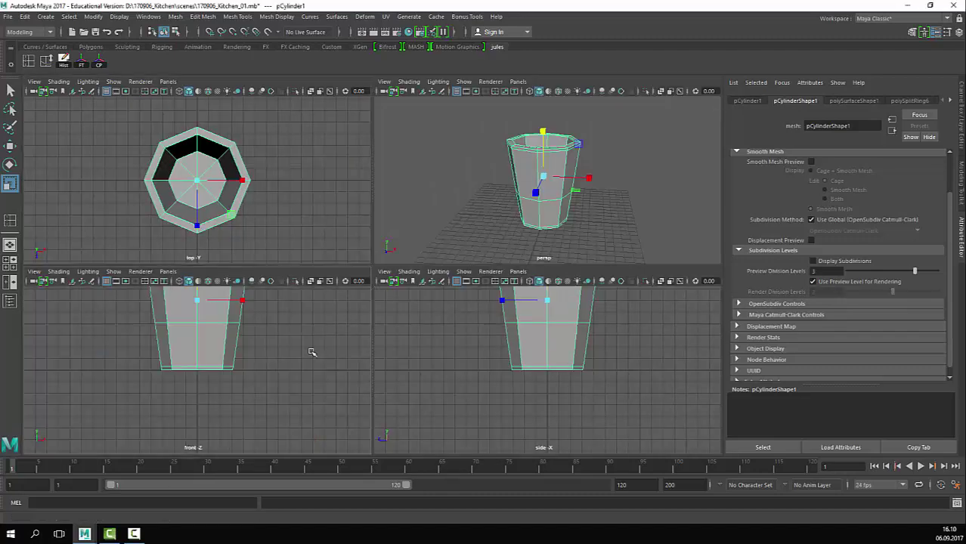
key(space)
key(4)
scroll(403, 330, up, 3)
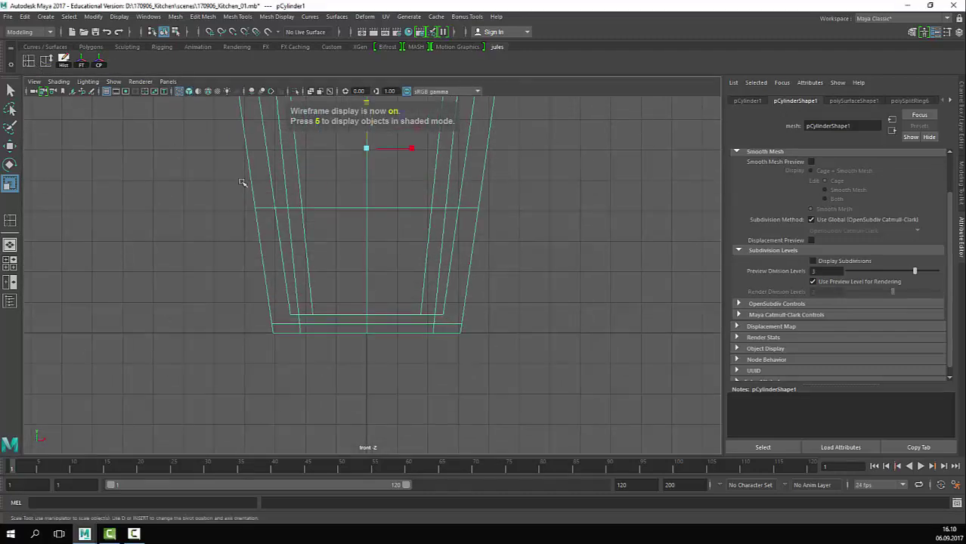
key(y)
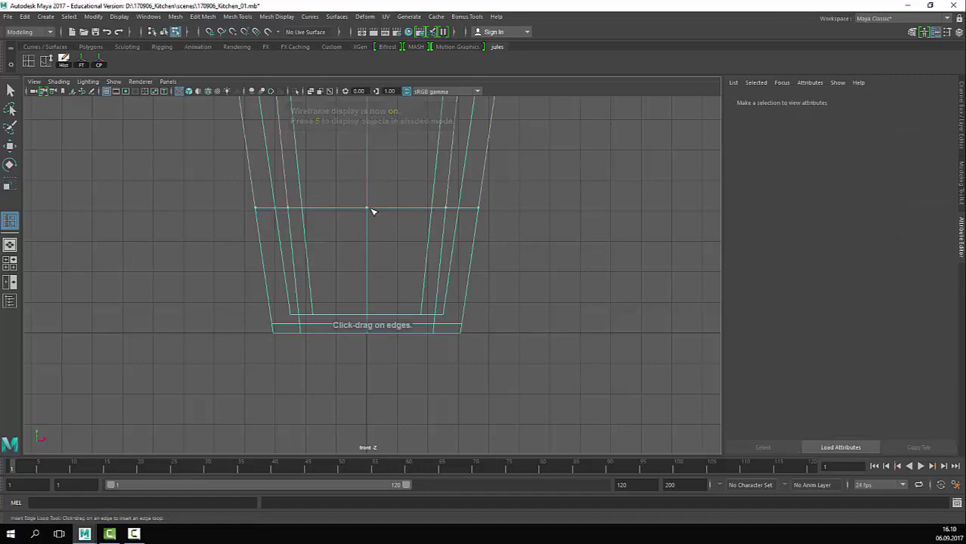
click(374, 210)
key(space)
key(space)
key(F8)
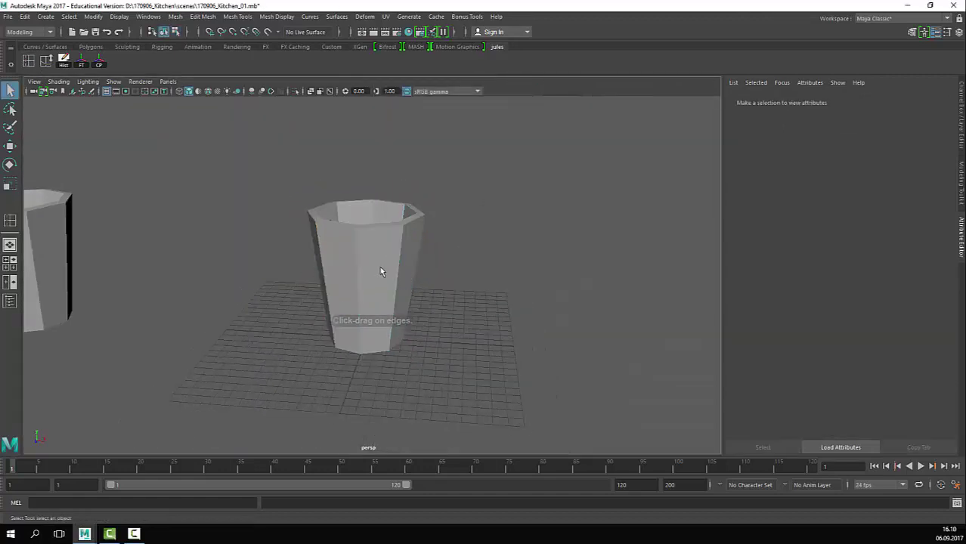
click(375, 271)
key(F9)
alt+drag(380, 320, 413, 290)
drag(506, 255, 264, 290)
alt+drag(414, 253, 471, 298)
key(r)
alt+drag(318, 282, 421, 374)
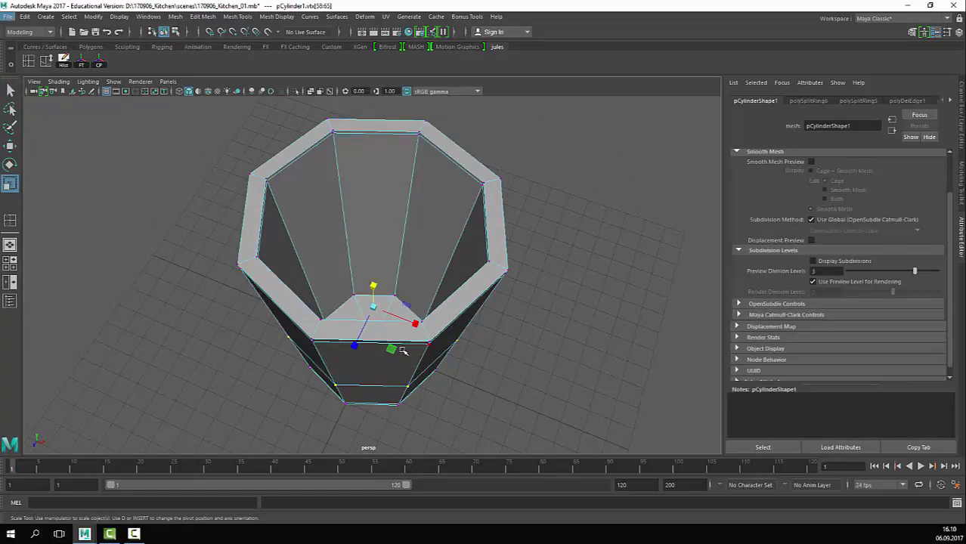
key(ctrl+z)
key(ctrl+z)
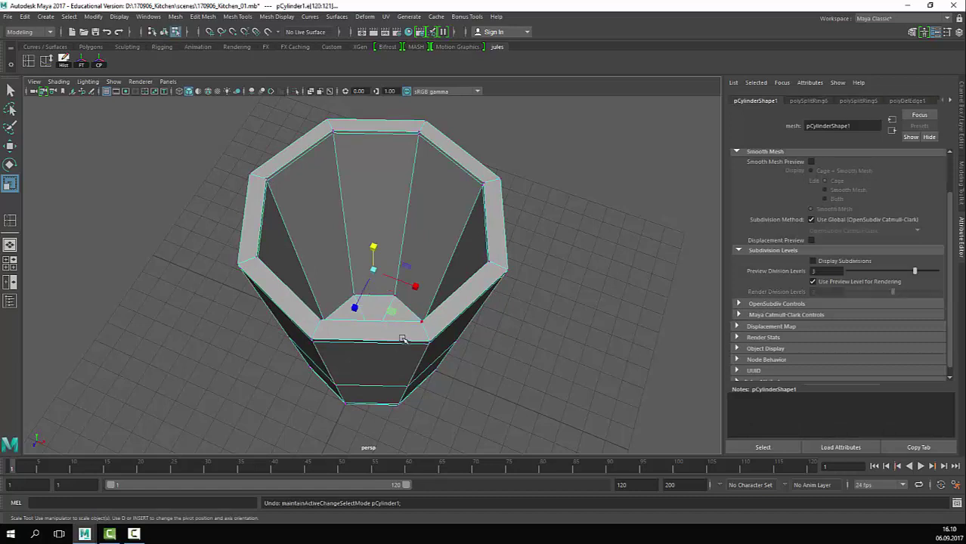
Step: Insert an edge loop around the middle of the cup's inner wall
key(g)
drag(403, 240, 404, 241)
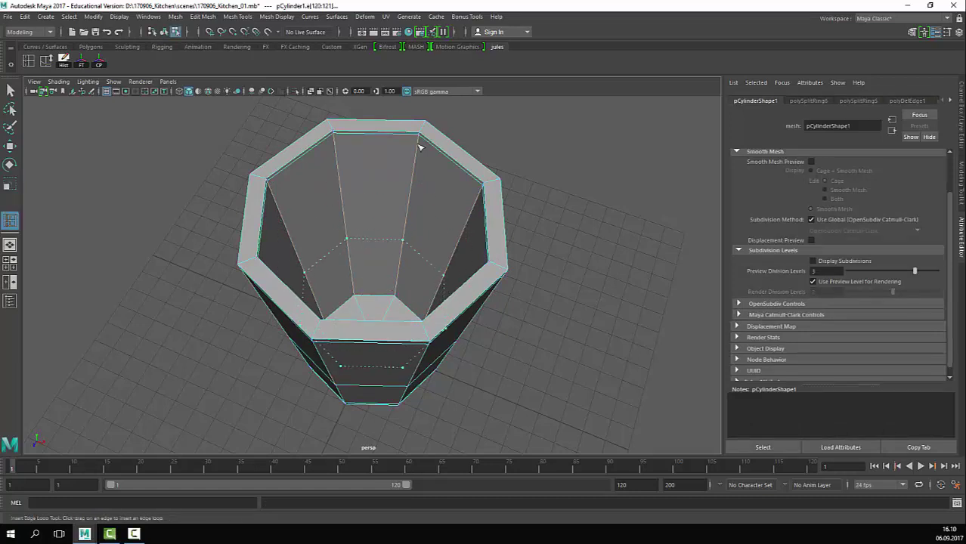
drag(393, 187, 393, 187)
alt+drag(363, 363, 374, 297)
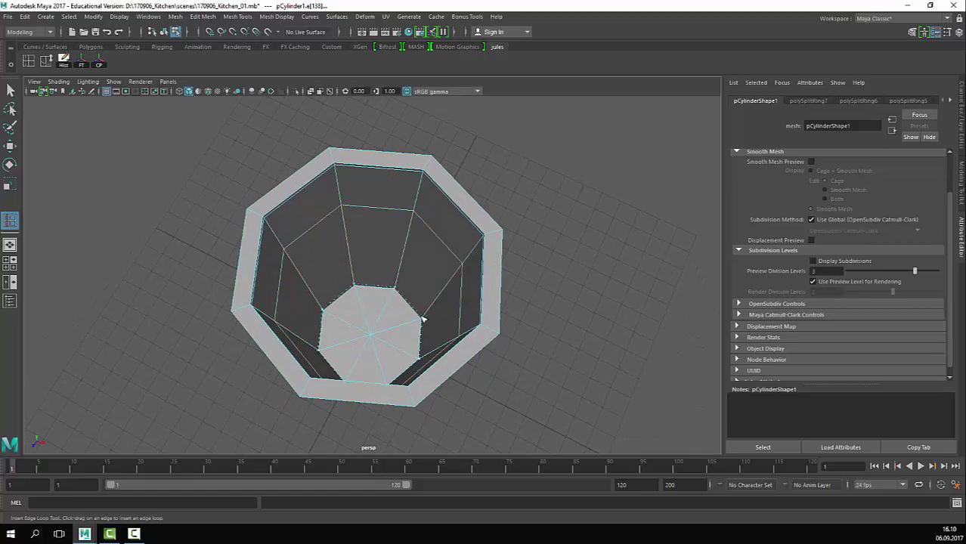
alt+drag(387, 350, 409, 241)
alt+right_drag(409, 241, 429, 271)
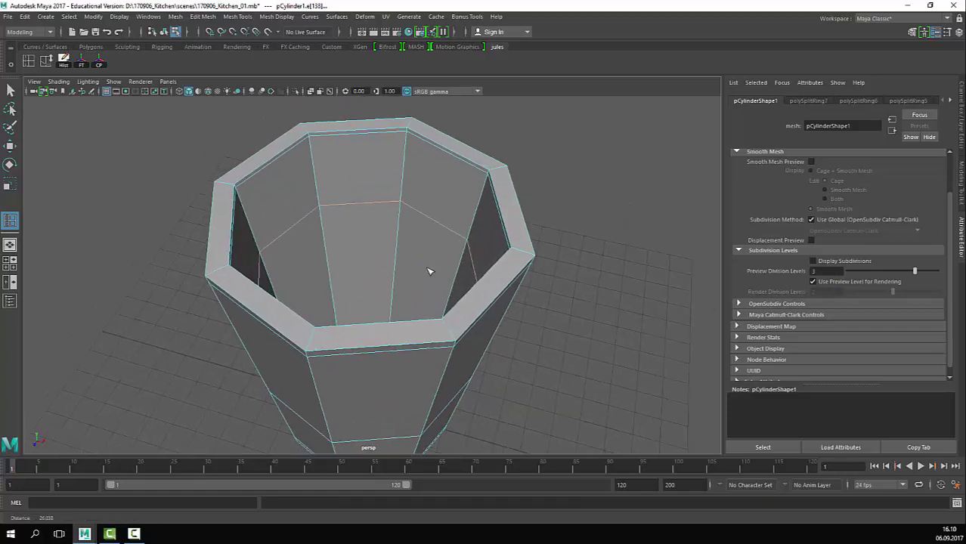
key(ctrl+z)
mouse_move(400, 197)
mouse_down()
mouse_move(397, 226)
mouse_move(398, 206)
mouse_up()
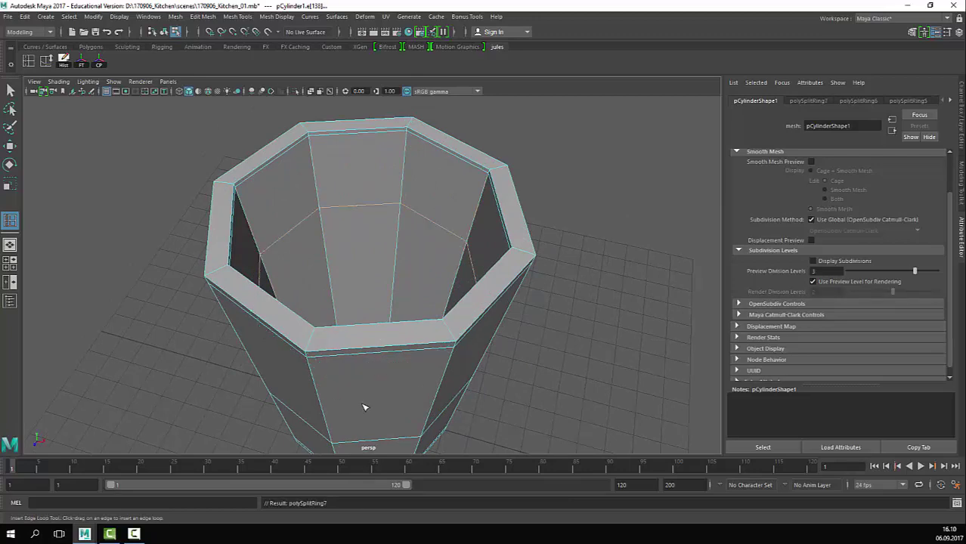
Step: Try moving the inner wall's edge loop vertically with the Move tool, and undo the move
alt+drag(376, 391, 387, 115)
key(w)
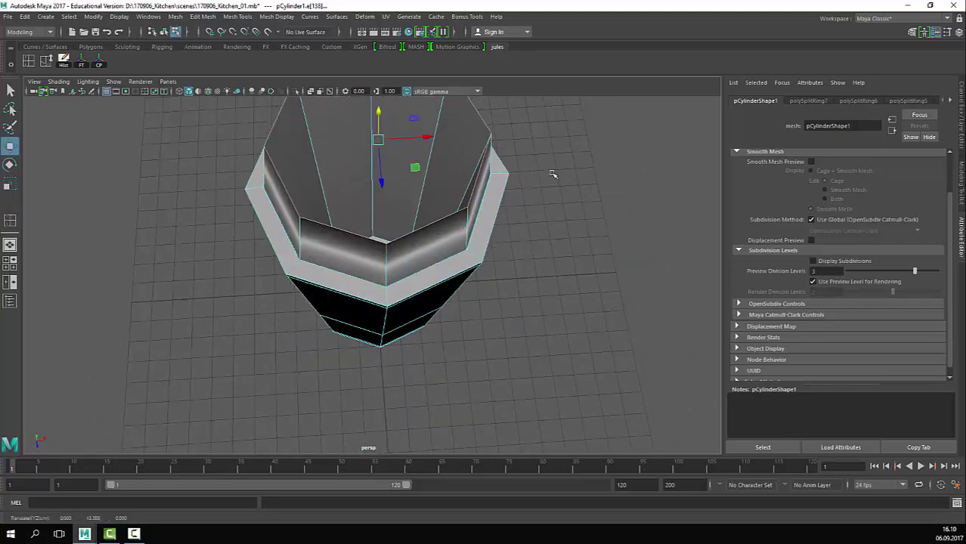
alt+drag(552, 175, 432, 252)
key(ctrl+z)
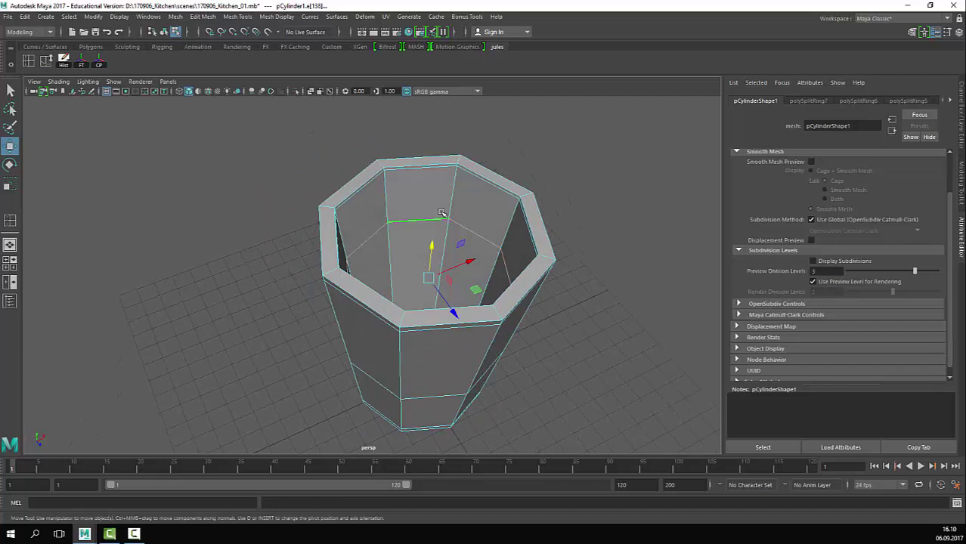
Step: Slide the inner wall's edge loop down with Slide Edge until it is level with the outer loop in the wireframe views
alt+middle_drag(433, 212, 421, 215)
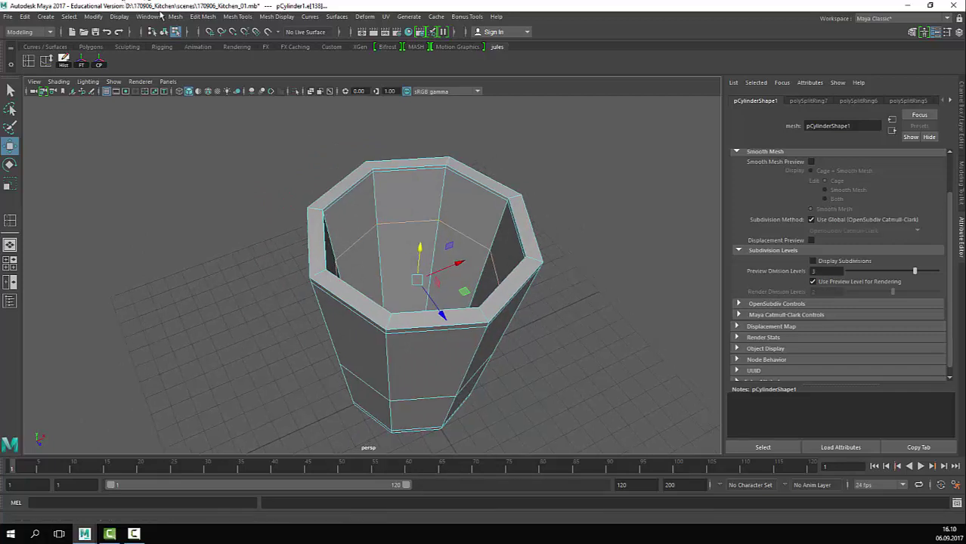
click(197, 17)
mouse_move(233, 19)
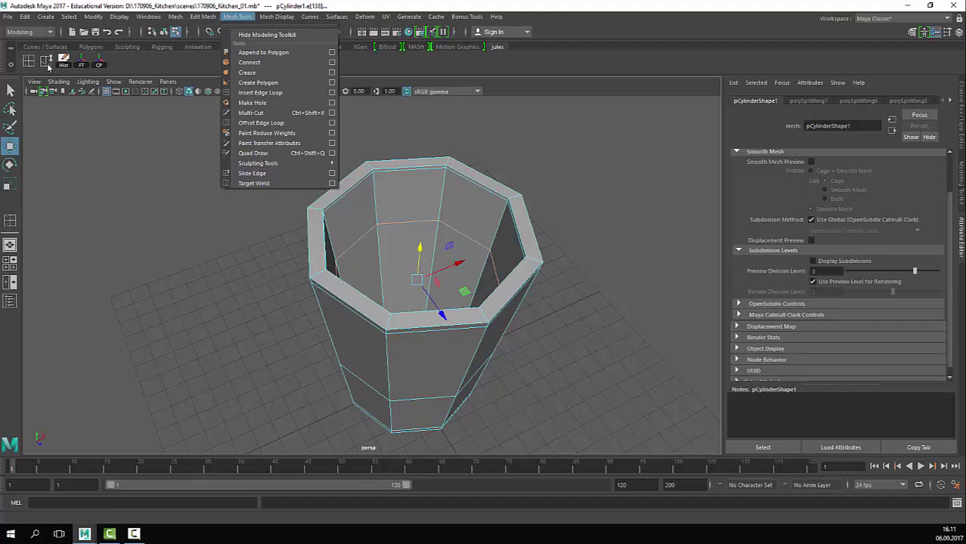
click(150, 71)
alt+drag(367, 185, 495, 212)
click(505, 216)
click(502, 231)
double_click(503, 231)
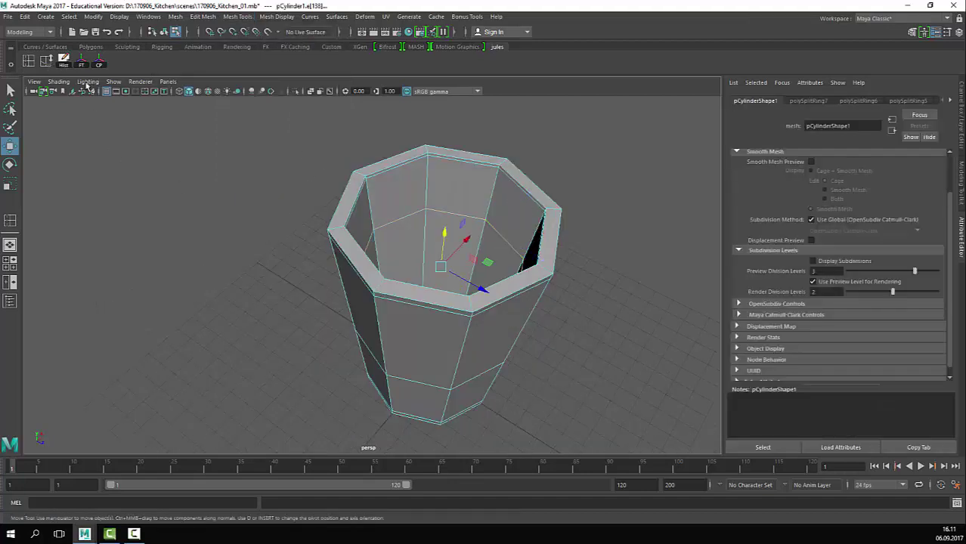
click(47, 64)
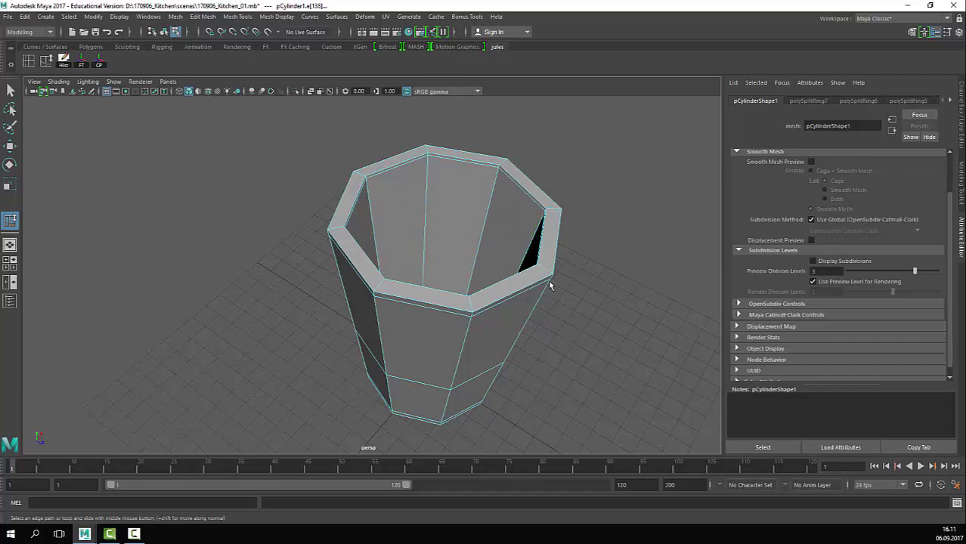
key(space)
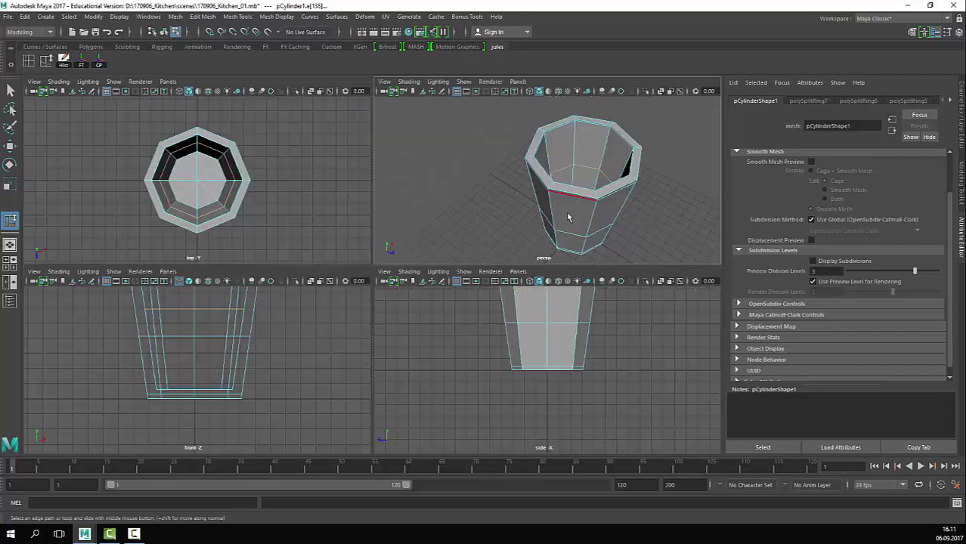
key(4)
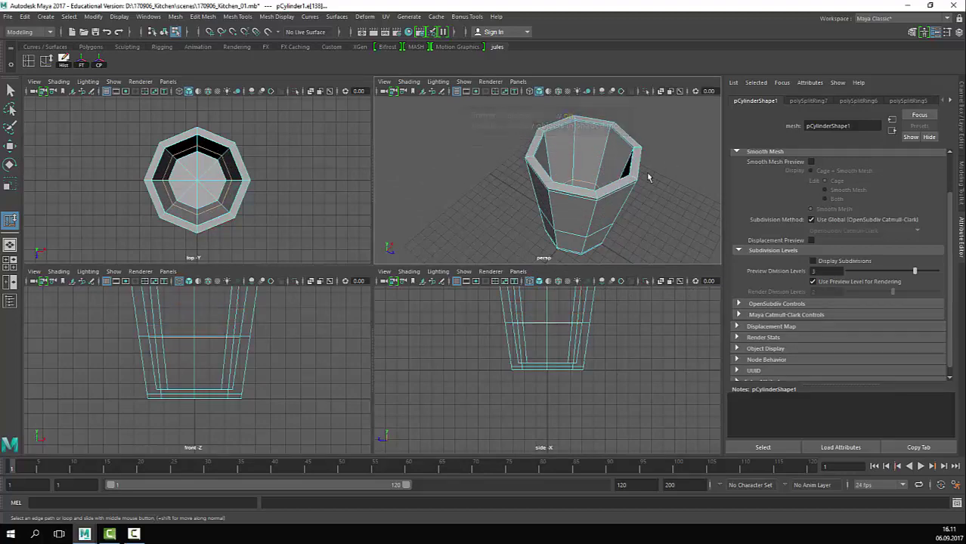
key(space)
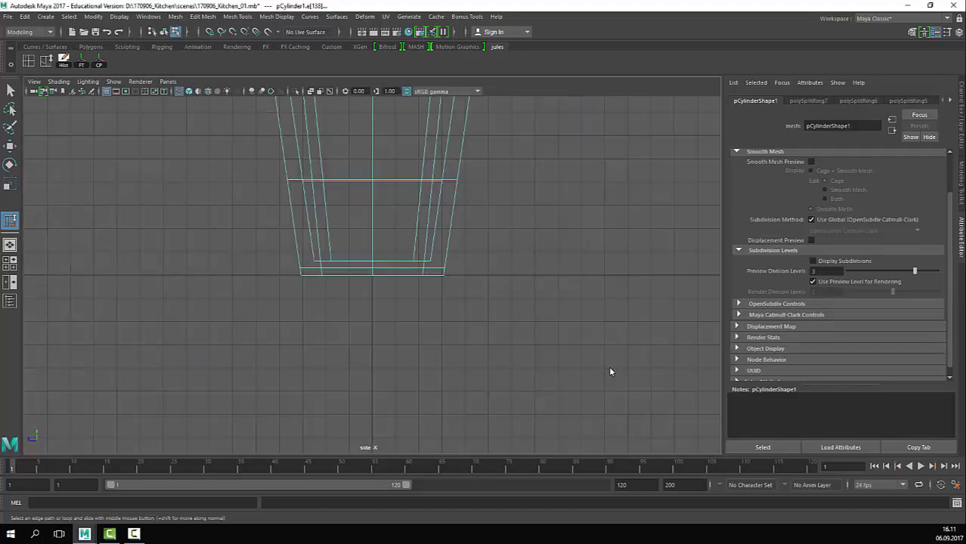
Step: Scale the vertices of the inner and outer lower-middle loops outward together, keeping their height, to bulge the cup
key(space)
key(space)
key(q)
right_drag(387, 178, 191, 173)
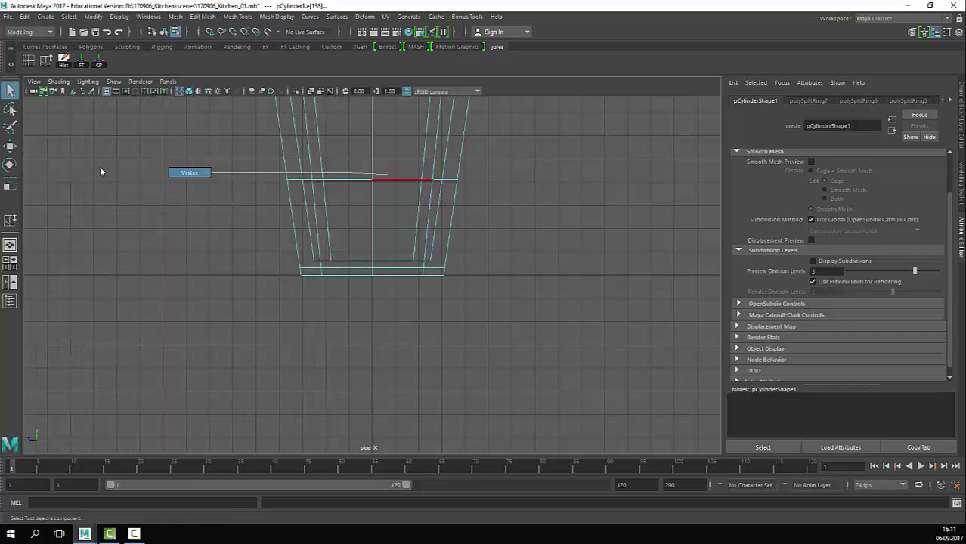
drag(513, 155, 155, 215)
key(r)
key(space)
drag(433, 225, 442, 197)
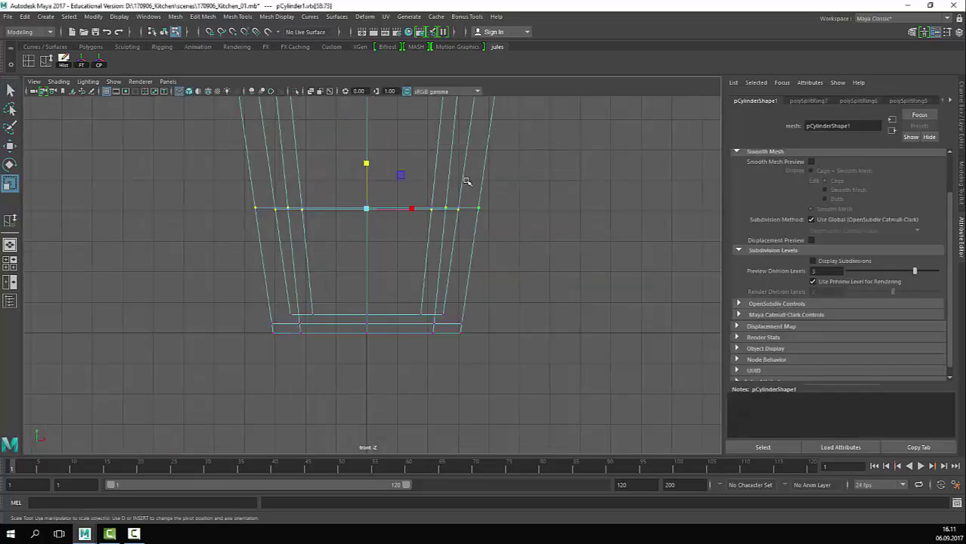
alt+middle_drag(467, 181, 449, 281)
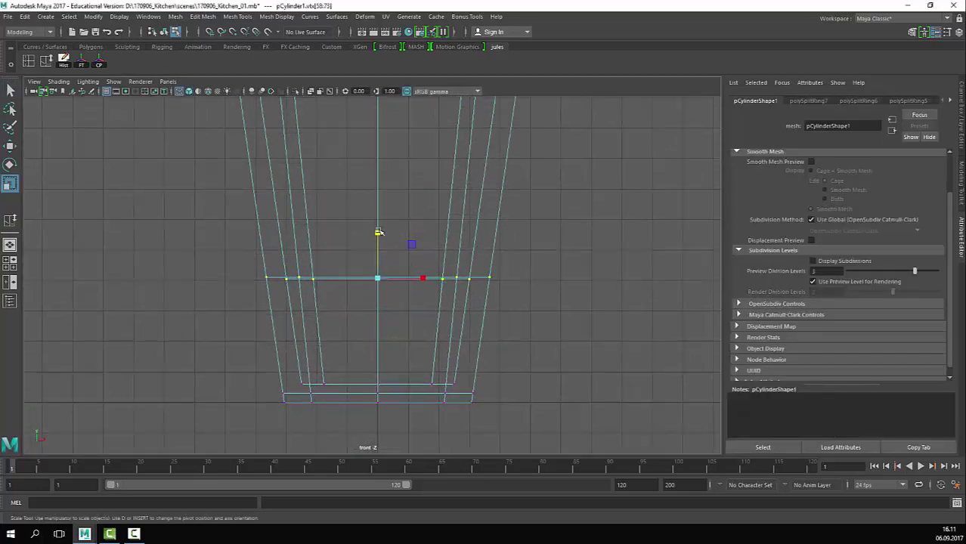
ctrl+drag(378, 232, 380, 241)
key(space)
key(space)
scroll(332, 219, down, 3)
alt+drag(332, 219, 351, 155)
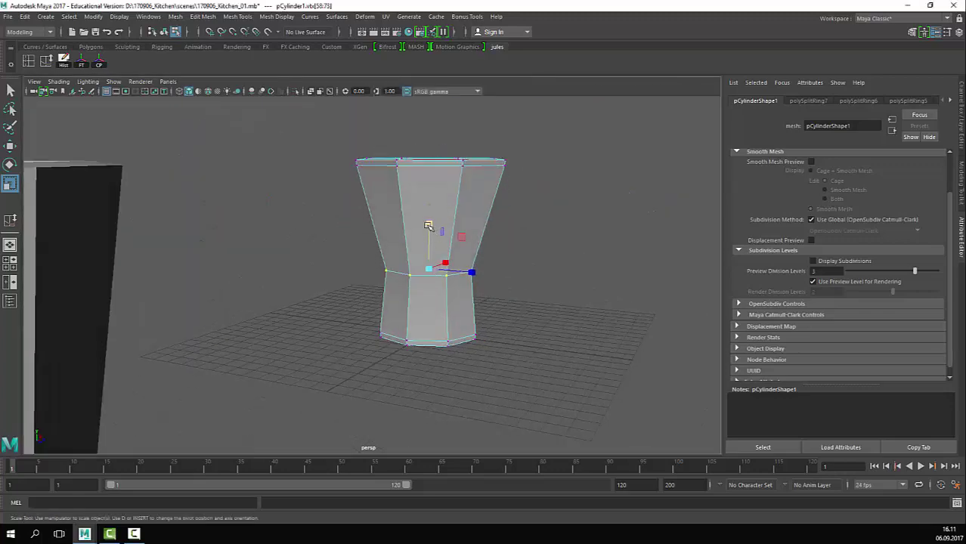
mouse_move(430, 225)
ctrl+mouse_down()
mouse_move(430, 165)
mouse_move(438, 266)
mouse_move(406, 246)
mouse_move(422, 234)
ctrl+mouse_up()
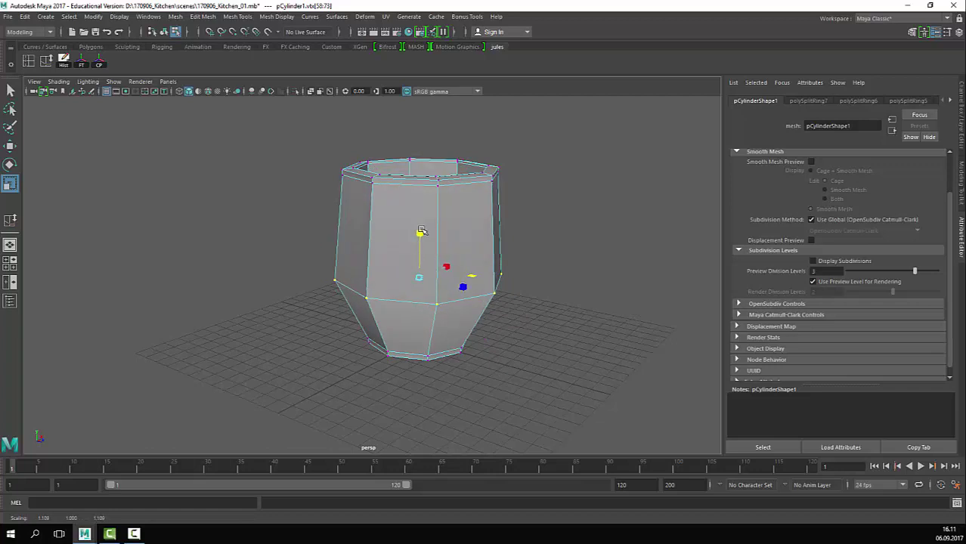
Step: Preview the bulged cup smoothed in object mode and examine its shape from several sides
key(q)
right_drag(474, 202, 532, 155)
key(3)
click(593, 256)
scroll(593, 256, down, 3)
alt+drag(544, 302, 461, 281)
drag(477, 241, 375, 308)
alt+drag(562, 252, 528, 269)
click(556, 270)
click(434, 297)
alt+right_drag(434, 297, 585, 302)
Step: Return the cup to its unsmoothed display and save the scene
key(1)
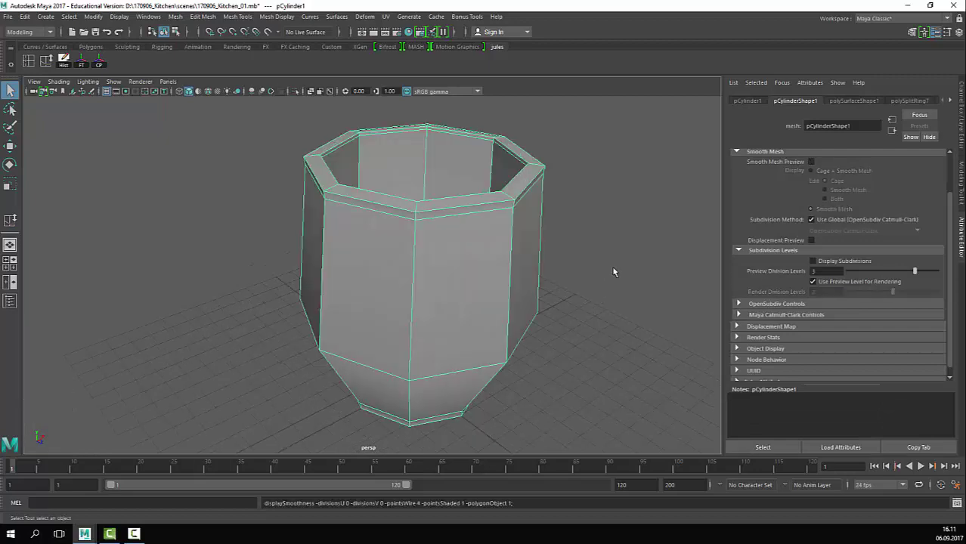
alt+drag(611, 265, 514, 242)
alt+right_drag(514, 241, 478, 295)
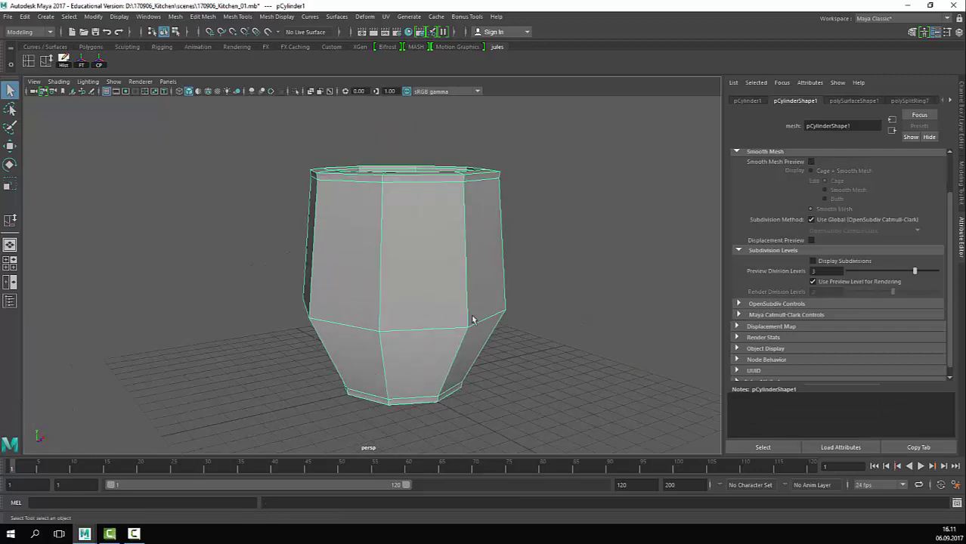
click(7, 16)
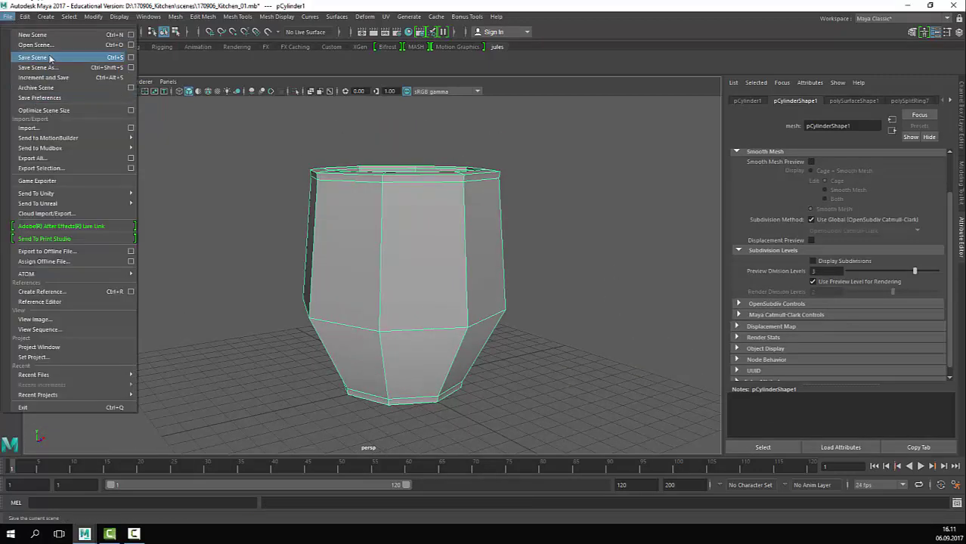
click(37, 59)
Step: Frame the bulged cup from above and display it smoothed
alt+right_drag(486, 269, 241, 273)
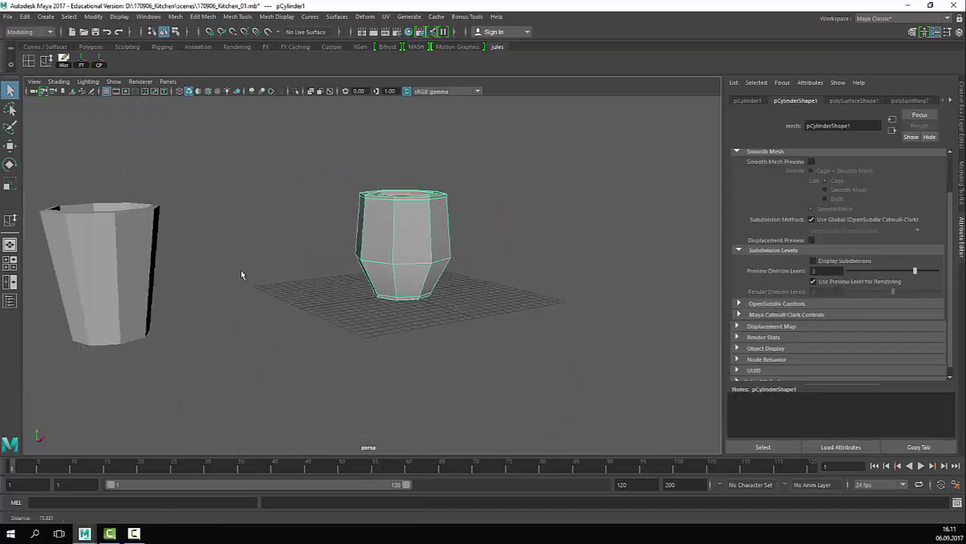
alt+drag(242, 274, 295, 277)
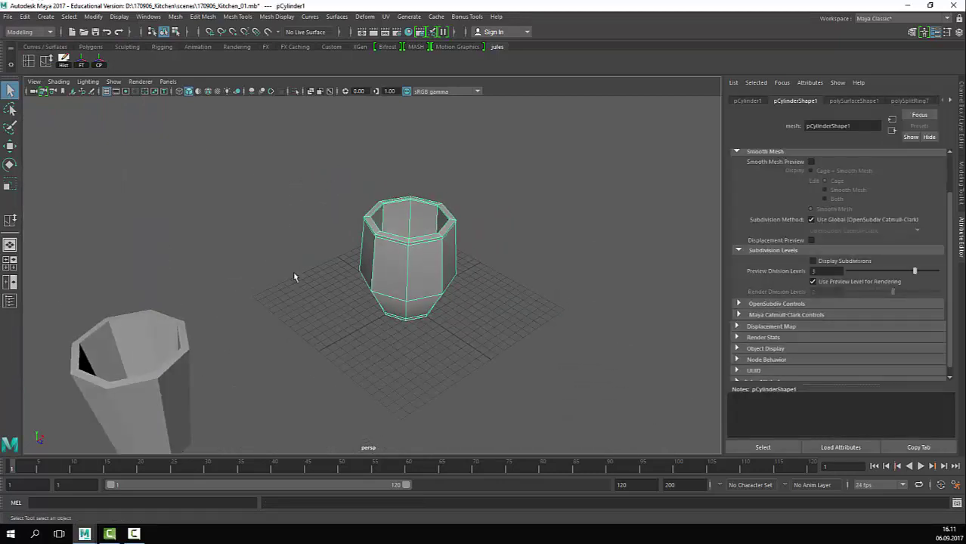
click(483, 223)
drag(483, 224, 394, 386)
alt+right_drag(299, 272, 519, 256)
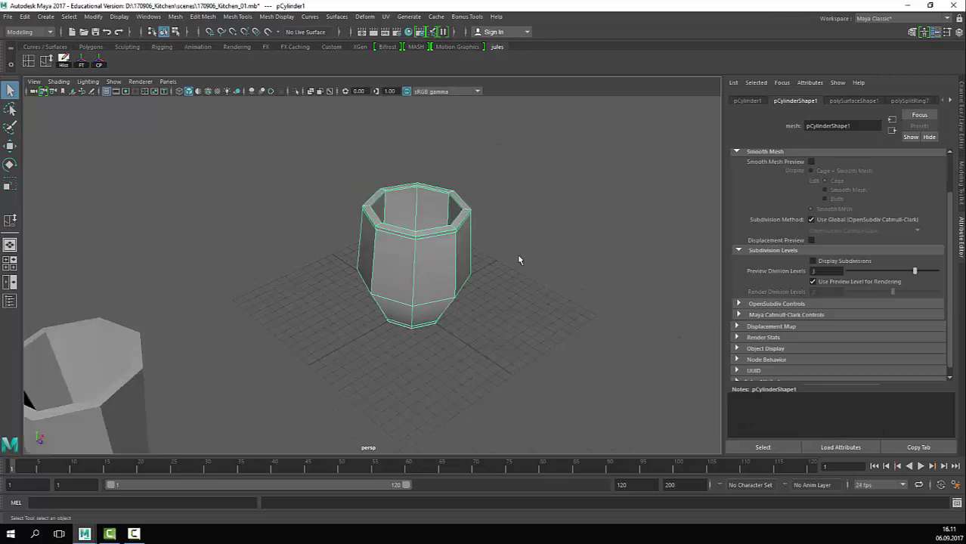
alt+middle_drag(518, 256, 440, 293)
alt+right_drag(440, 293, 619, 295)
alt+drag(619, 294, 505, 291)
key(3)
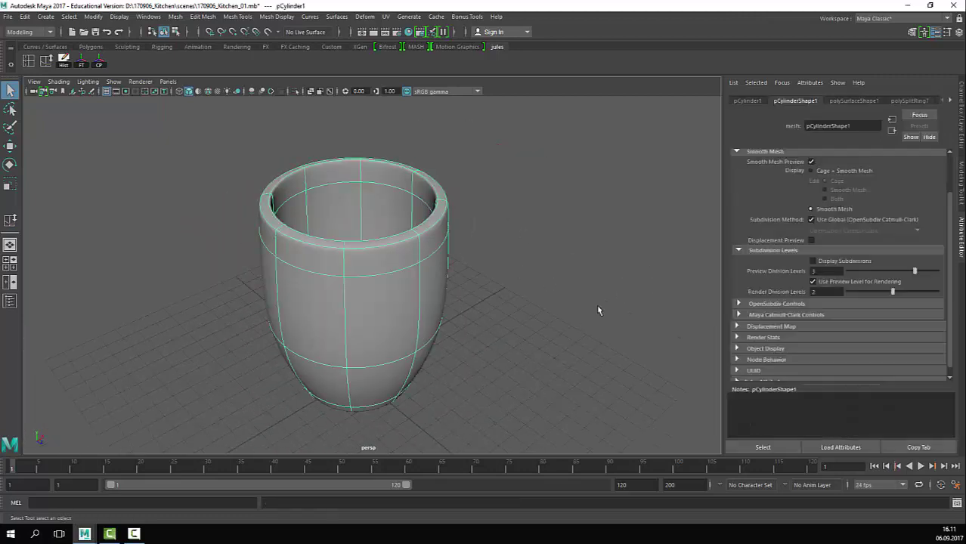
Step: Bring both cups into a side-on view and select the low-poly duplicate
alt+drag(597, 311, 628, 295)
alt+right_drag(628, 295, 382, 268)
alt+drag(382, 267, 401, 284)
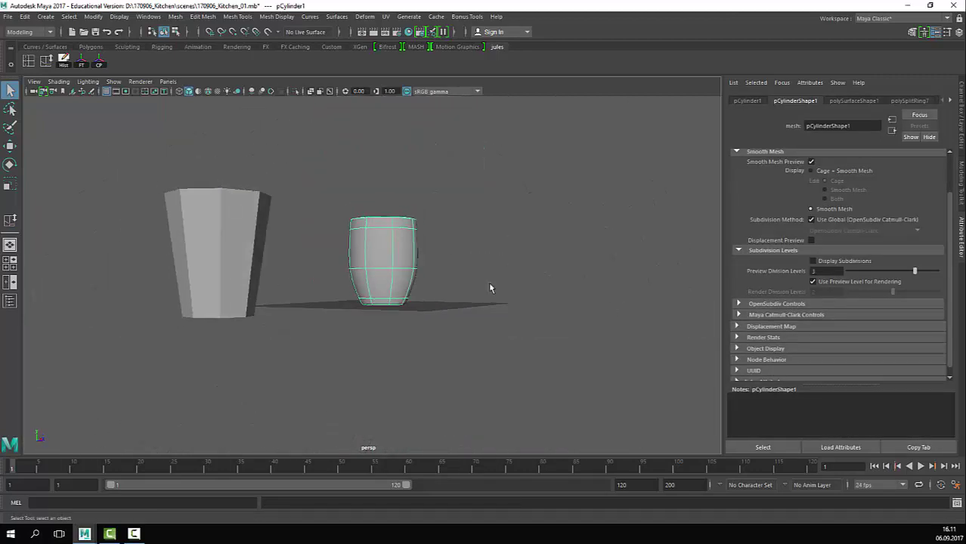
click(246, 234)
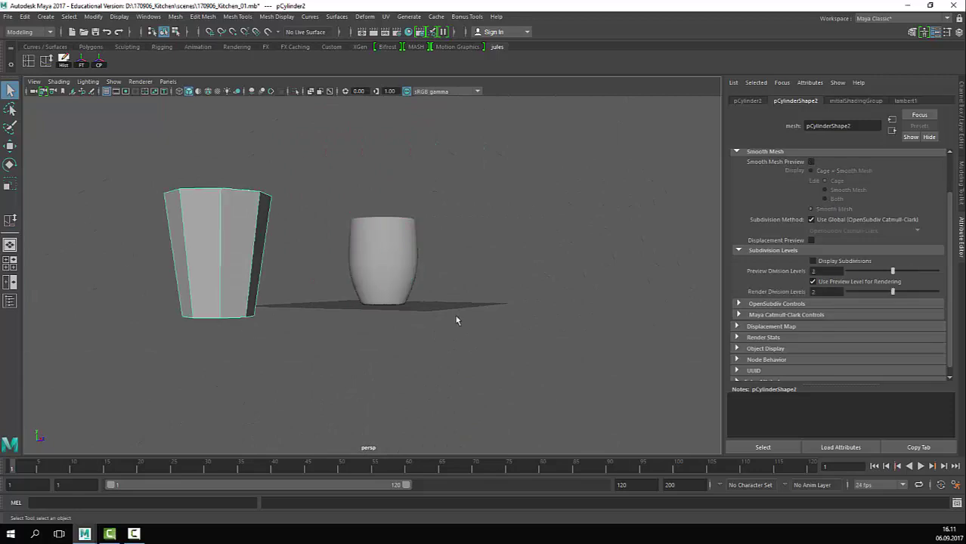
Step: Bring the smoothed cup into view from above and clear the selection of both cups
shift+click(399, 287)
alt+right_drag(417, 317, 471, 304)
alt+drag(506, 297, 495, 328)
alt+middle_drag(495, 328, 378, 436)
click(379, 436)
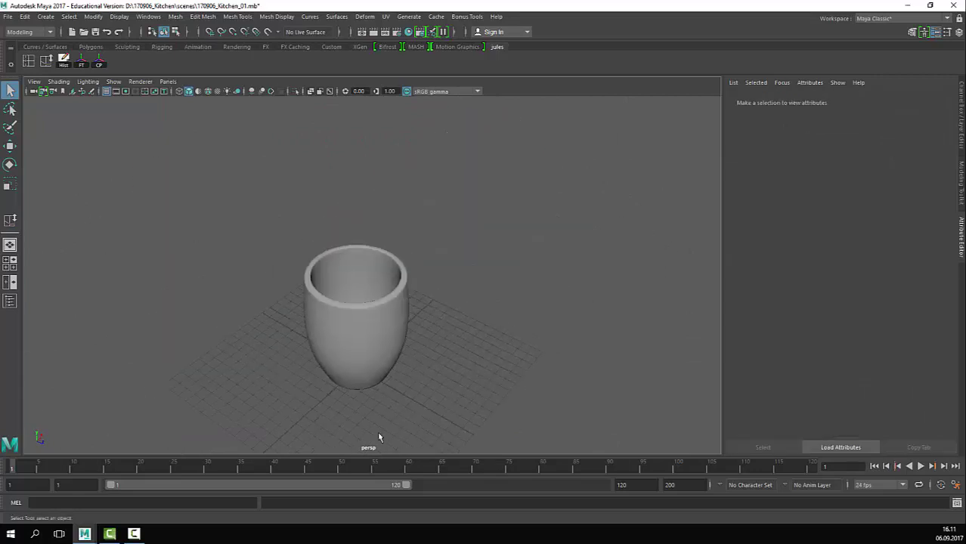
Step: Frame the smoothed cup and examine its wall and rim from several angles, with and without its wireframe highlighted
click(365, 368)
key(f)
alt+drag(530, 304, 411, 288)
alt+right_drag(411, 288, 520, 303)
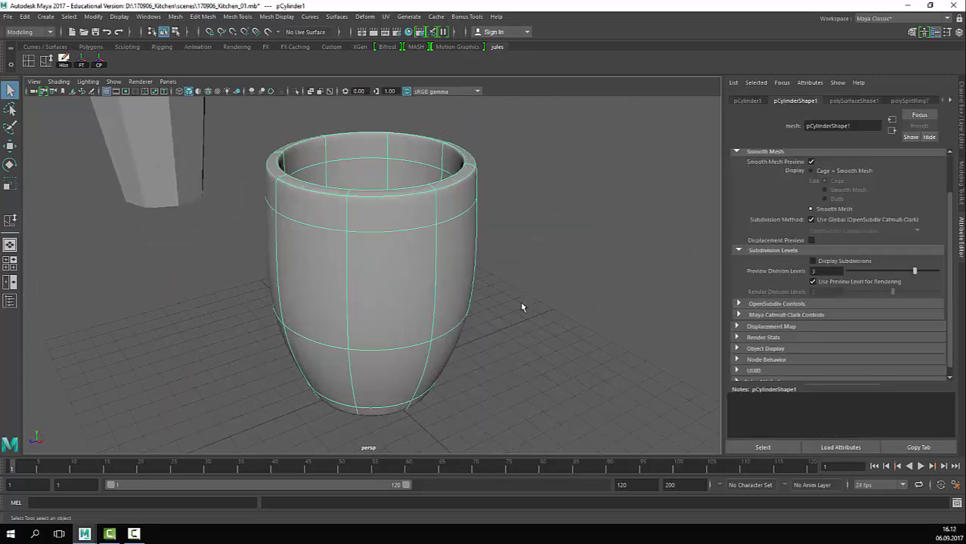
alt+drag(521, 302, 447, 323)
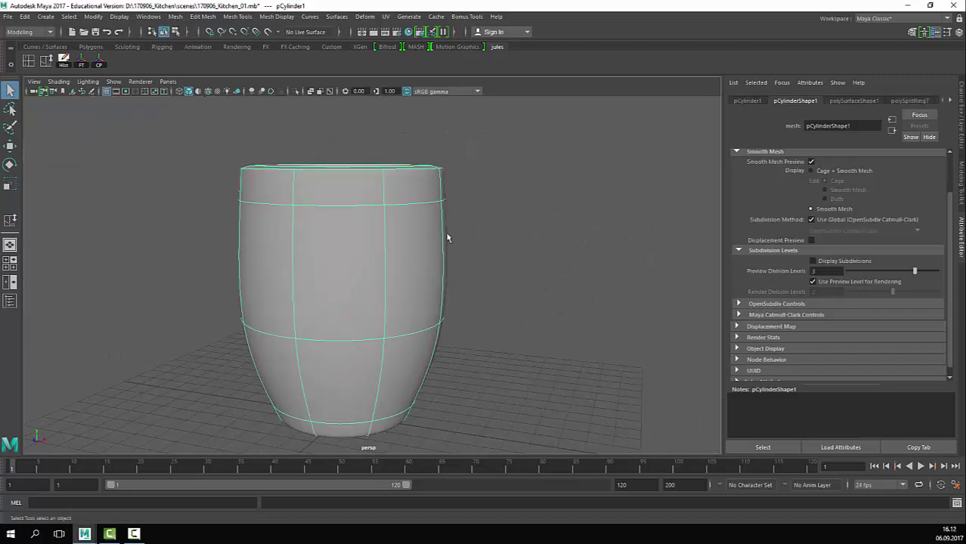
click(582, 306)
alt+drag(565, 323, 429, 263)
click(365, 265)
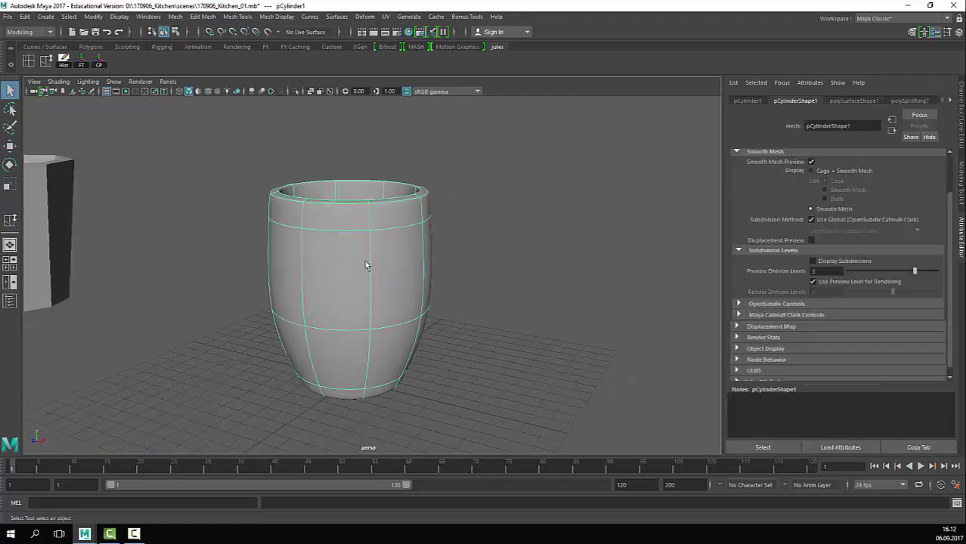
click(507, 242)
alt+drag(506, 243, 445, 265)
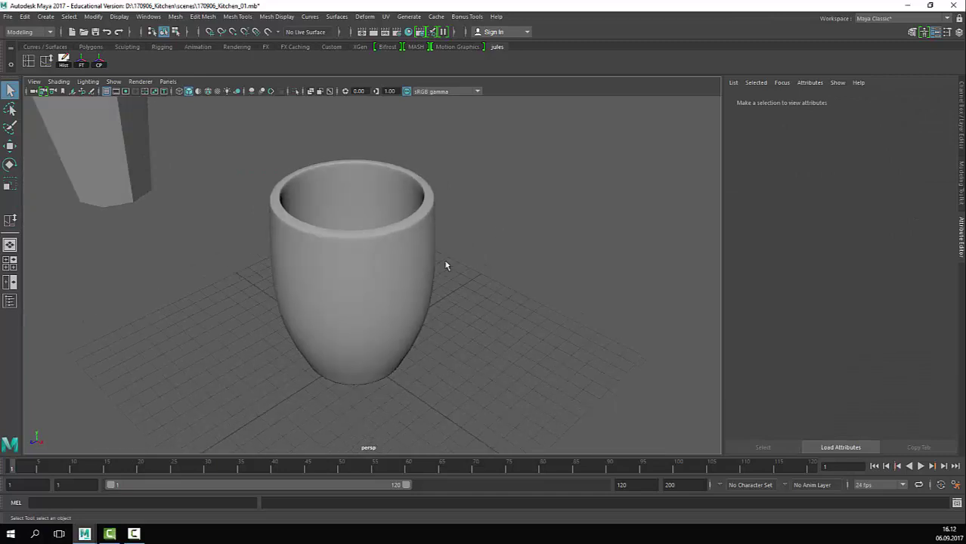
Step: Compare the cup's smoothed and unsmoothed displays, leaving it selected in the unsmoothed display
click(430, 265)
key(1)
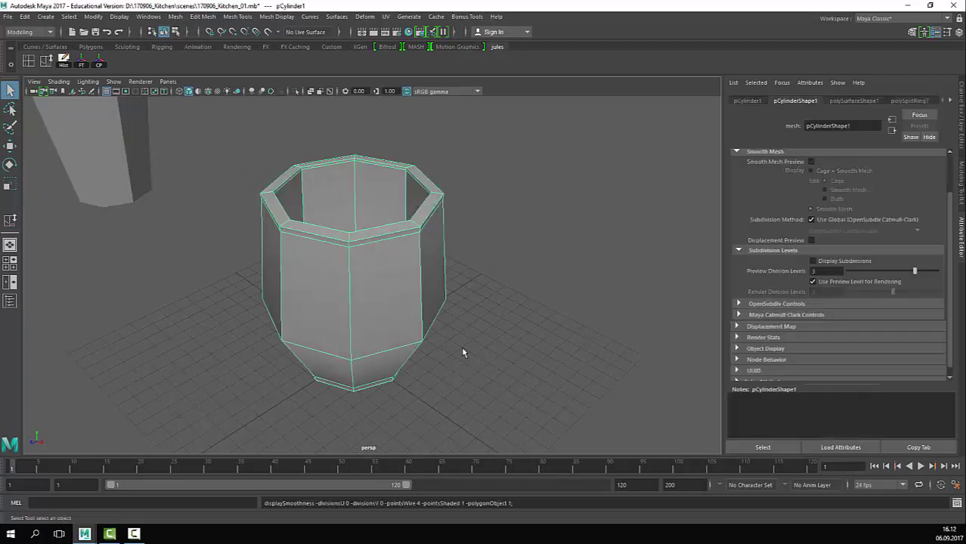
key(3)
alt+drag(461, 352, 493, 353)
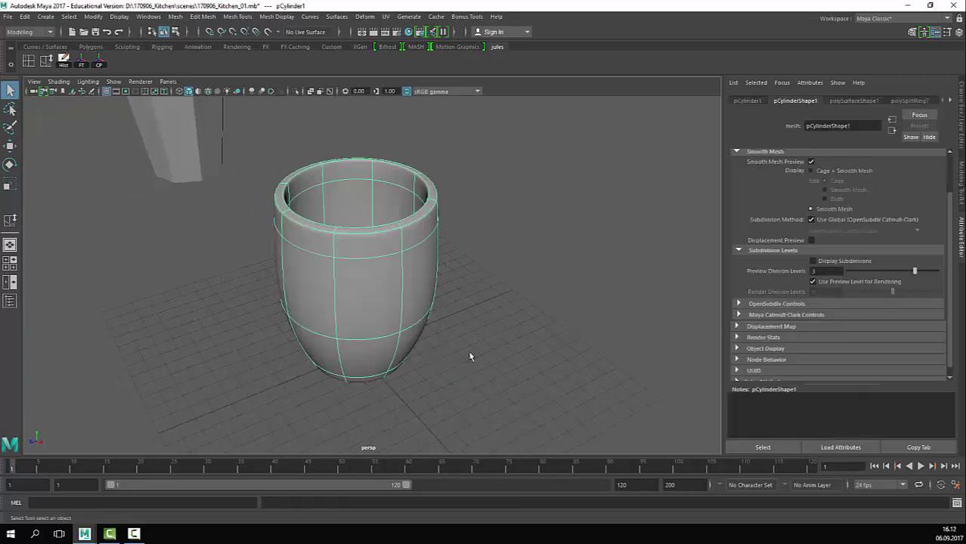
alt+right_drag(517, 350, 485, 333)
alt+drag(364, 337, 359, 323)
key(1)
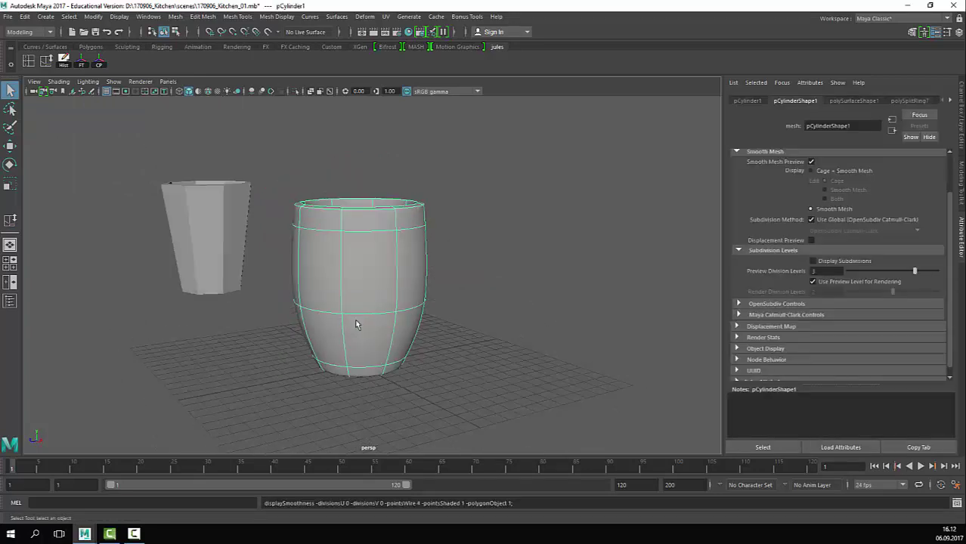
alt+right_drag(358, 323, 373, 315)
alt+middle_drag(373, 315, 372, 332)
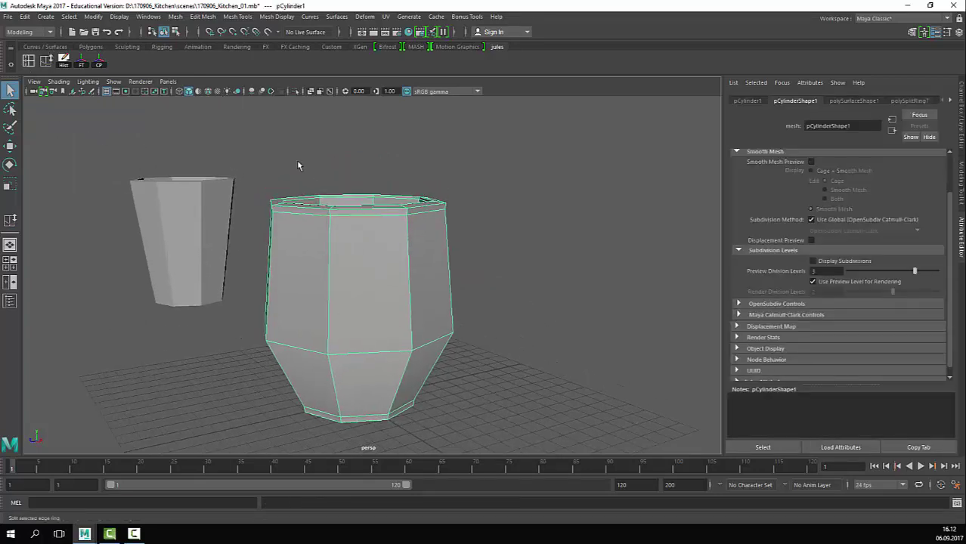
Step: Apply the mesh Smooth operation to the bulged cup with one division
click(203, 17)
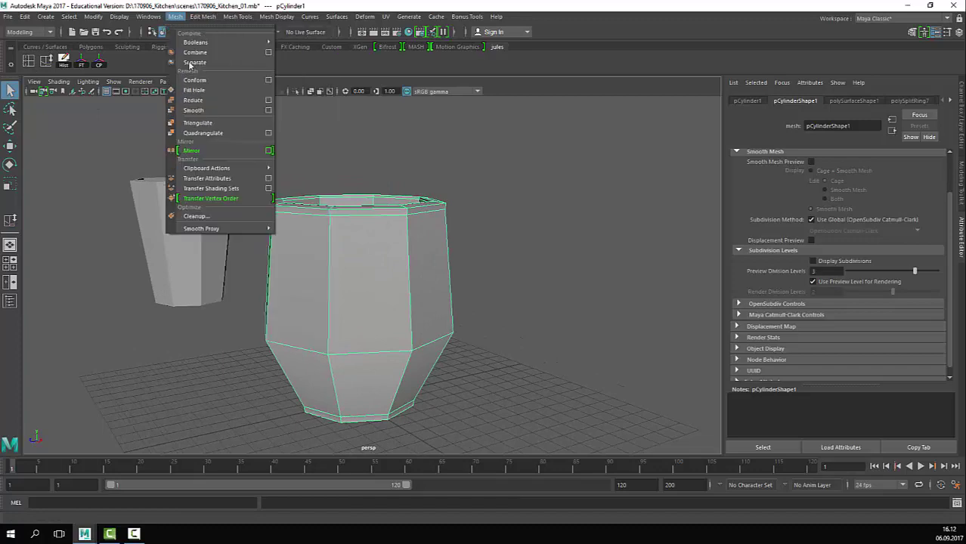
click(193, 113)
mouse_move(502, 274)
alt+mouse_down()
mouse_move(522, 270)
mouse_move(507, 277)
alt+mouse_up()
click(174, 17)
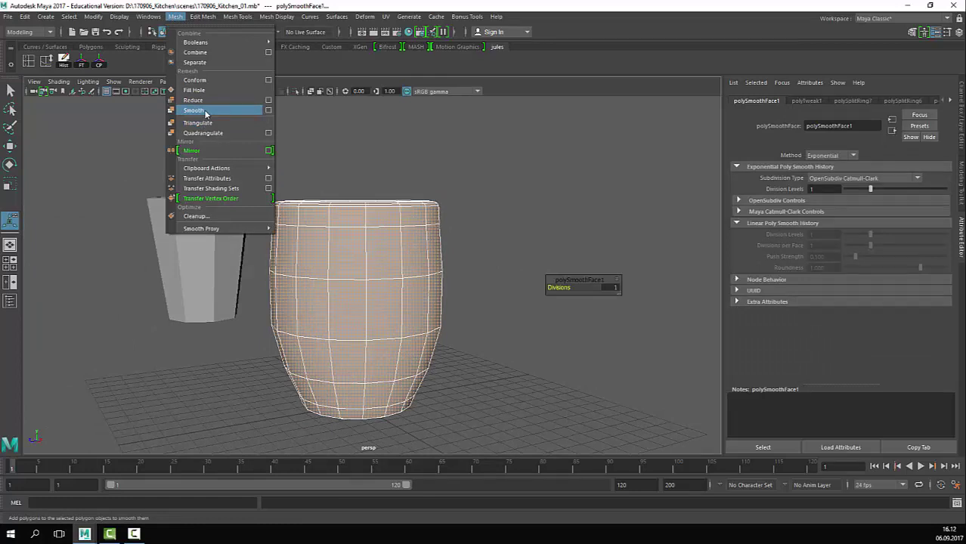
click(195, 110)
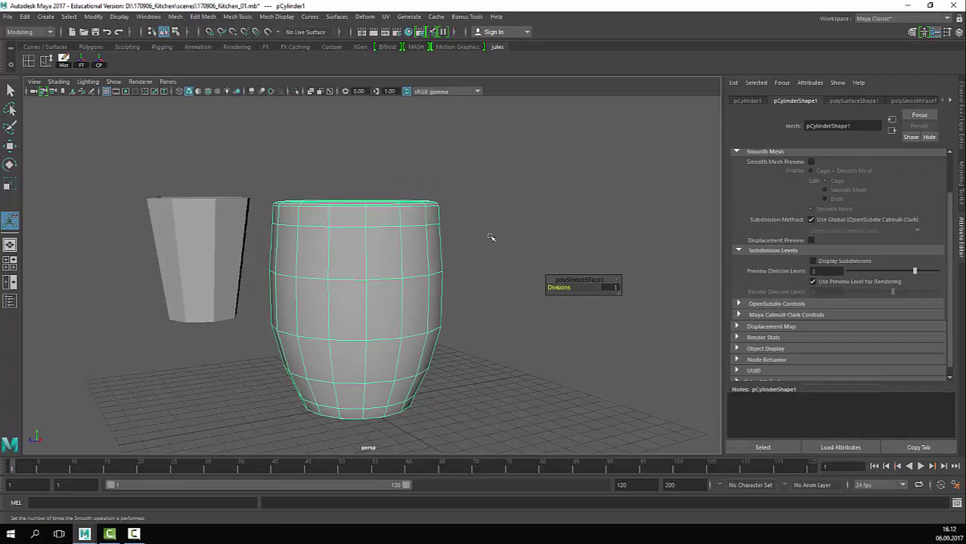
alt+drag(482, 238, 447, 240)
alt+drag(368, 252, 387, 257)
Step: Switch the cup to face selection and inspect two adjacent faces picked high on its outer wall
right_drag(391, 244, 406, 274)
key(q)
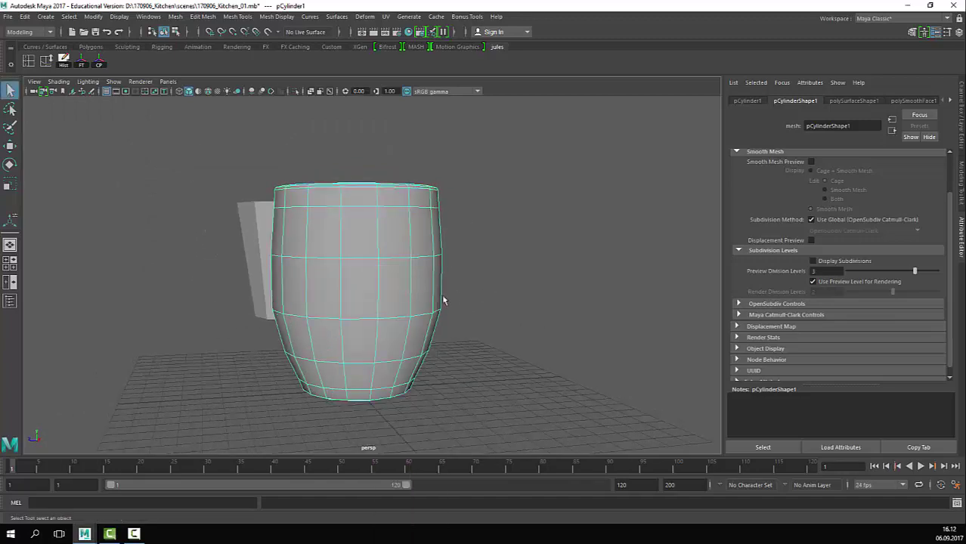
alt+drag(443, 299, 487, 311)
click(388, 259)
shift+click(420, 246)
scroll(554, 282, down, 1)
alt+drag(553, 285, 399, 303)
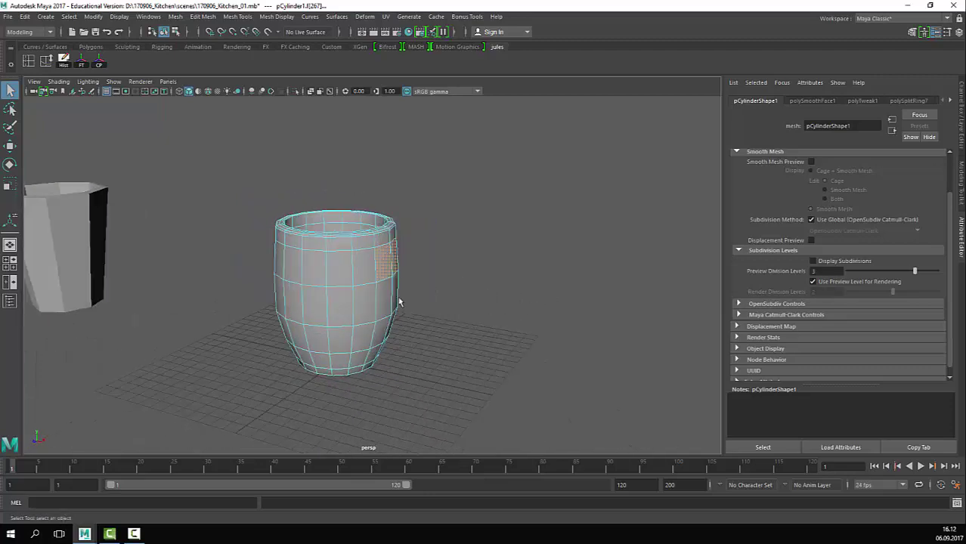
alt+right_drag(420, 288, 509, 310)
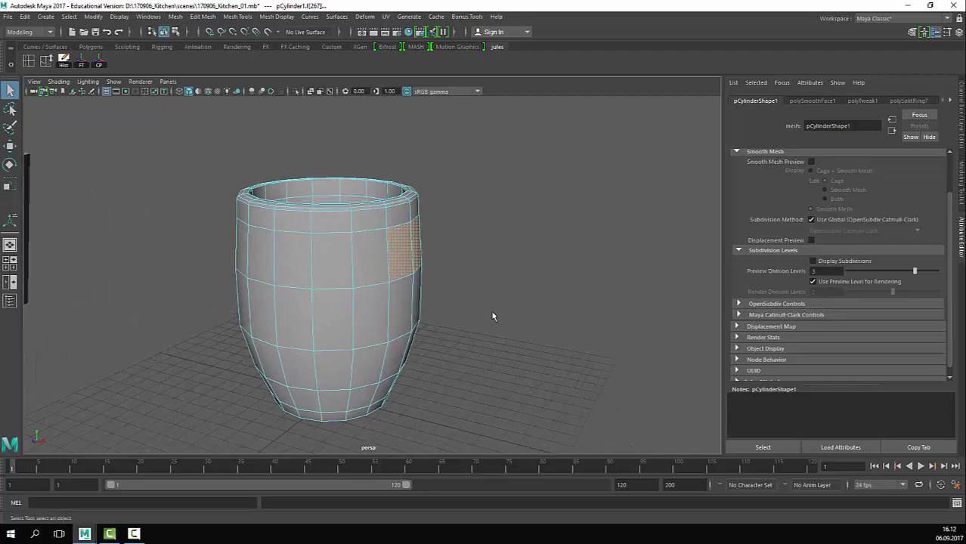
alt+drag(479, 314, 367, 286)
alt+right_drag(366, 286, 395, 316)
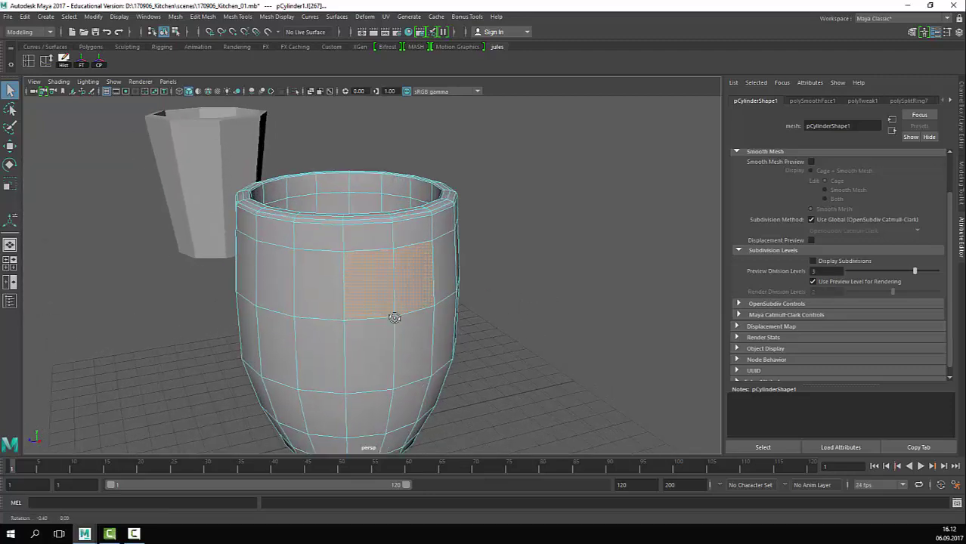
alt+drag(394, 317, 408, 298)
Step: Delete two adjacent faces from the cup's upper outer wall, just below the rim band
click(561, 292)
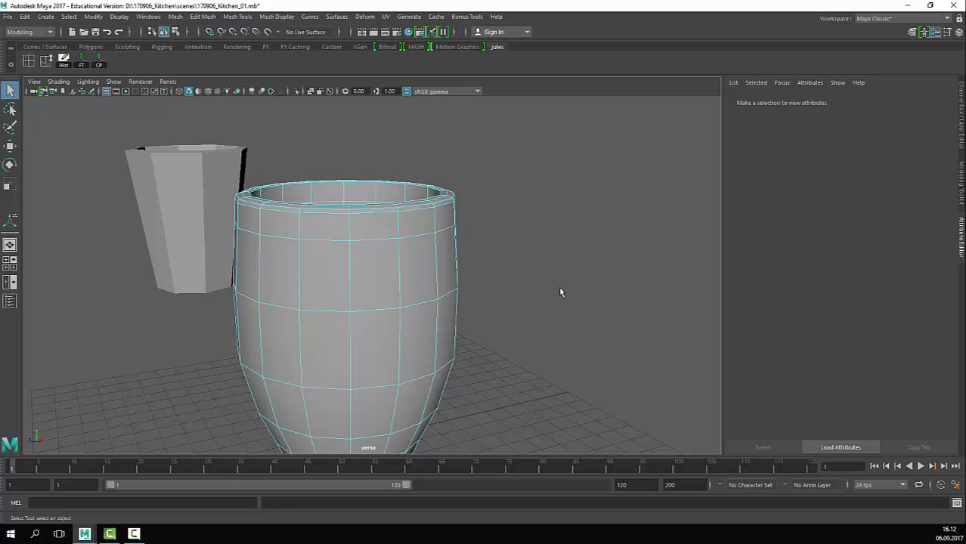
click(388, 265)
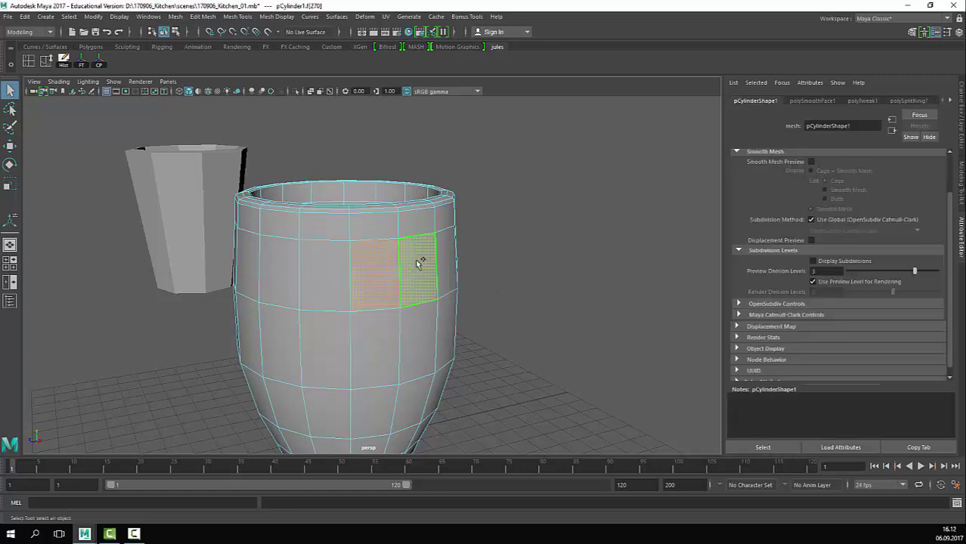
shift+click(418, 265)
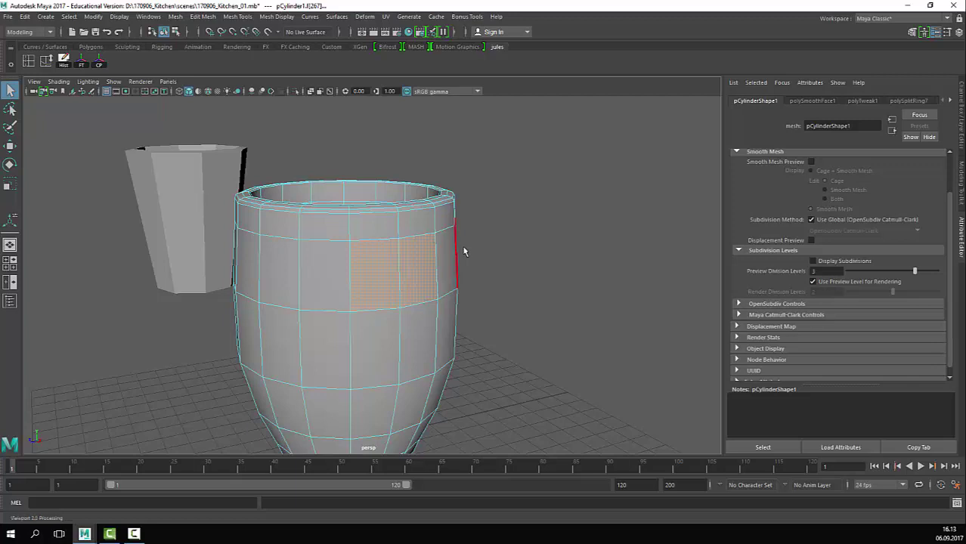
key(Delete)
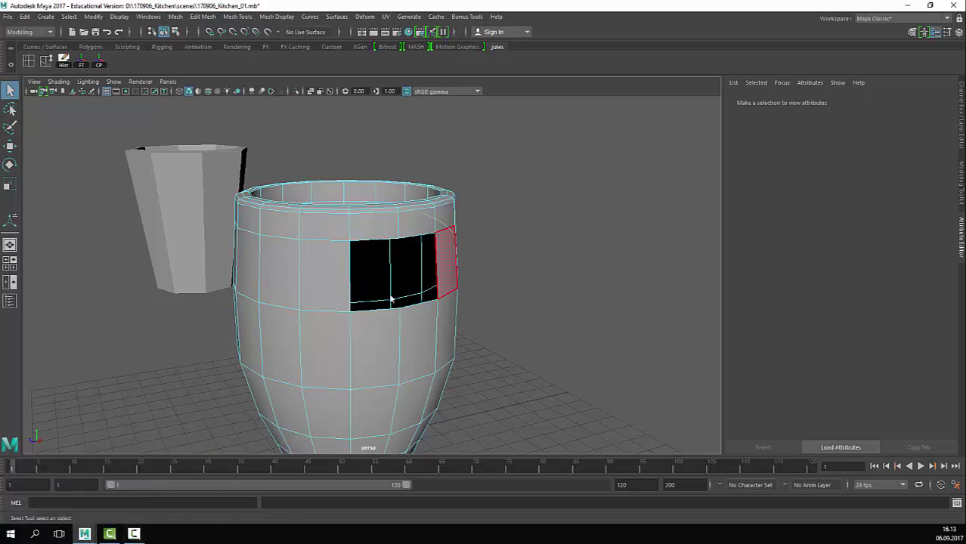
Step: End the hung Maya session through Task Manager, relaunch Maya and maximize its window
right_click(84, 534)
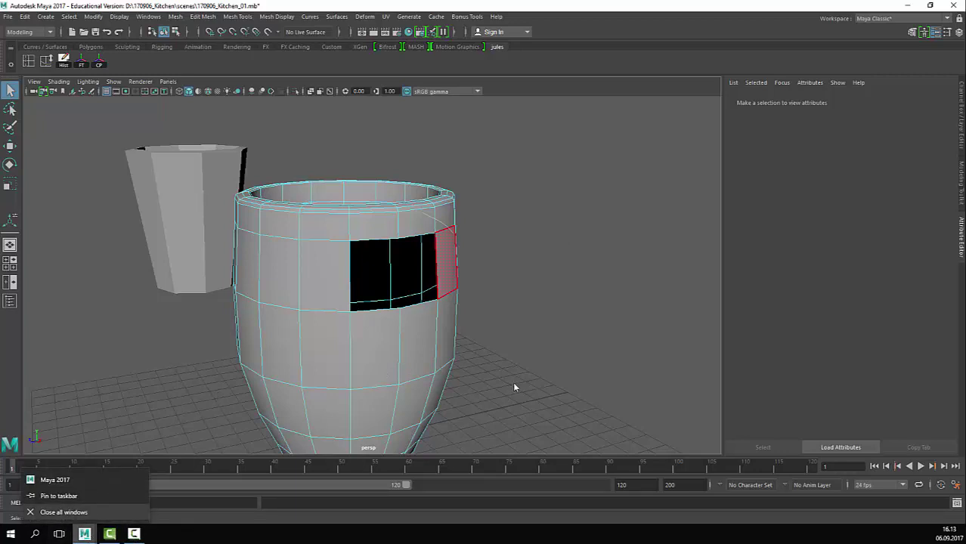
key(ctrl+shift+Escape)
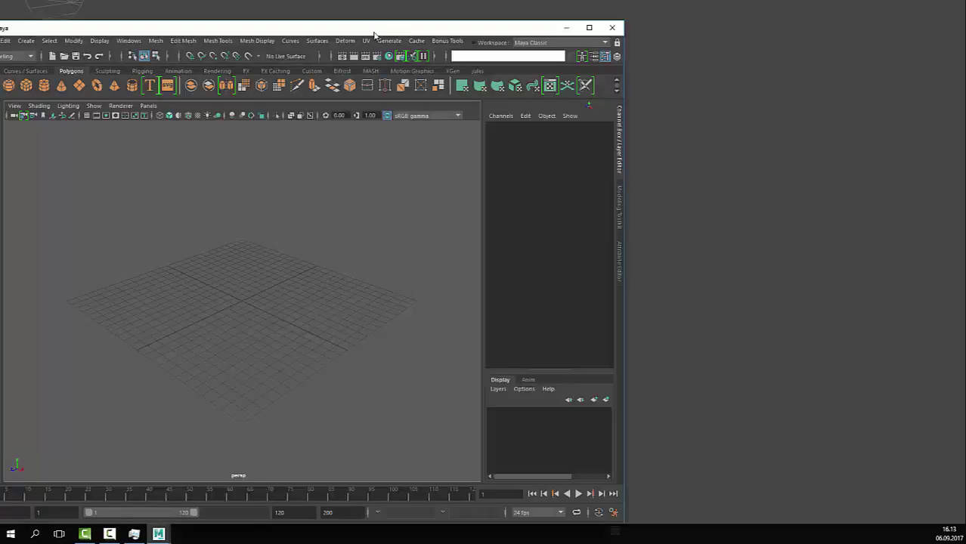
drag(375, 35, 592, 35)
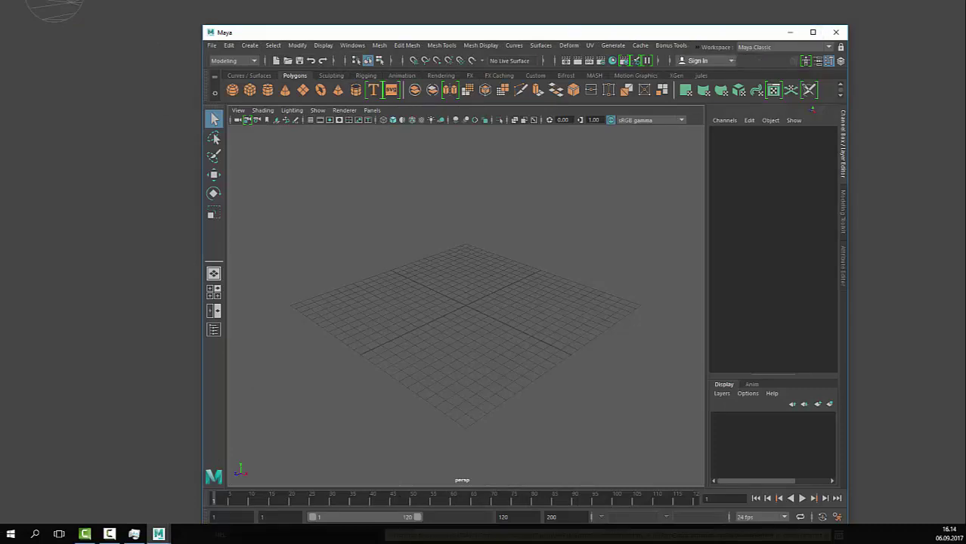
click(812, 31)
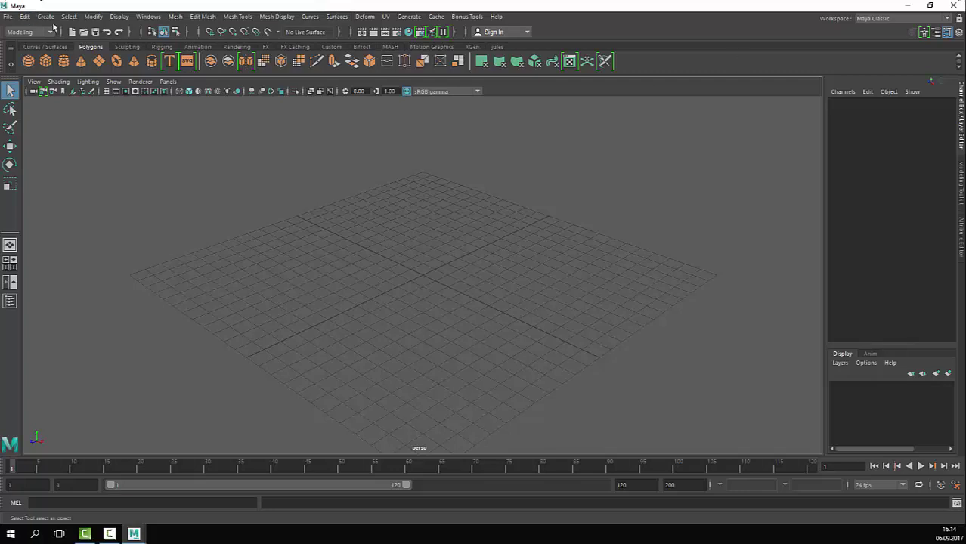
click(10, 18)
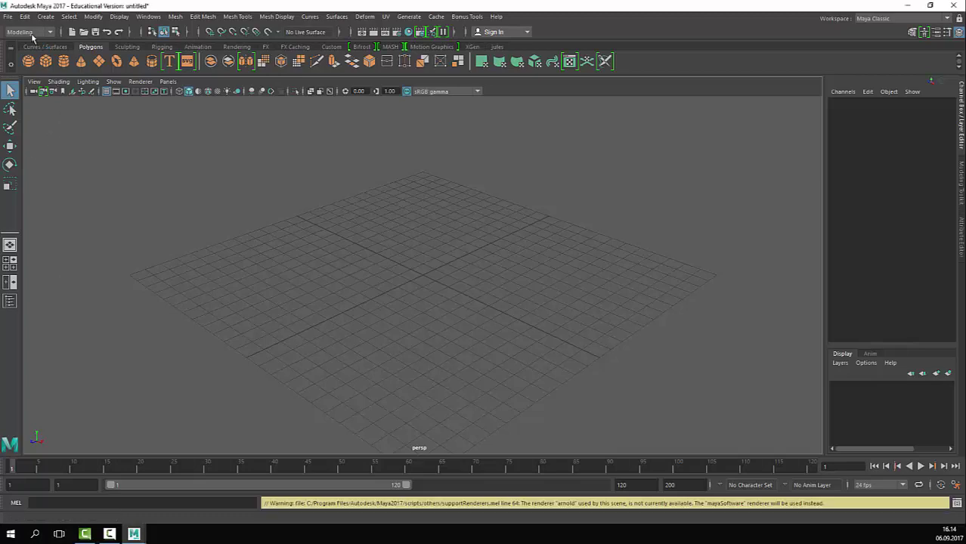
click(7, 15)
click(65, 357)
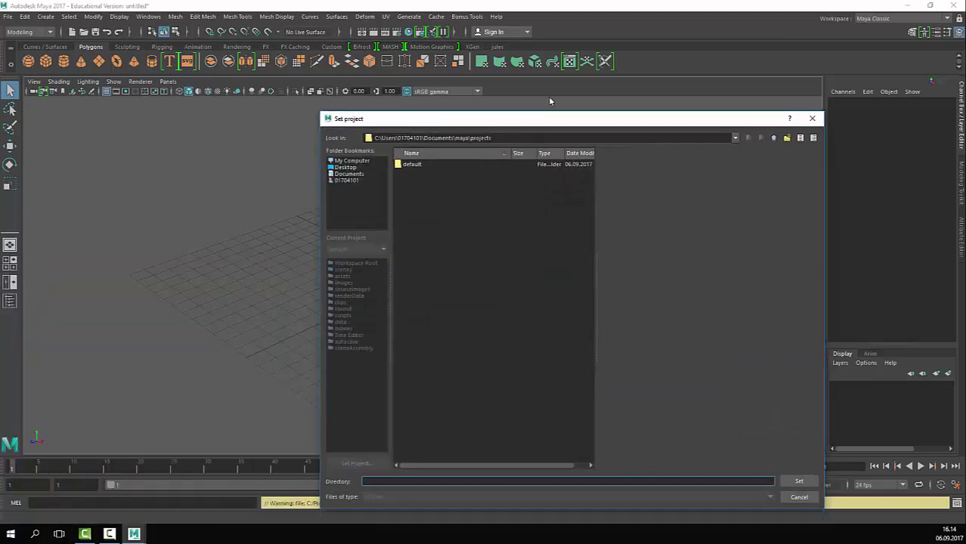
click(363, 145)
click(363, 141)
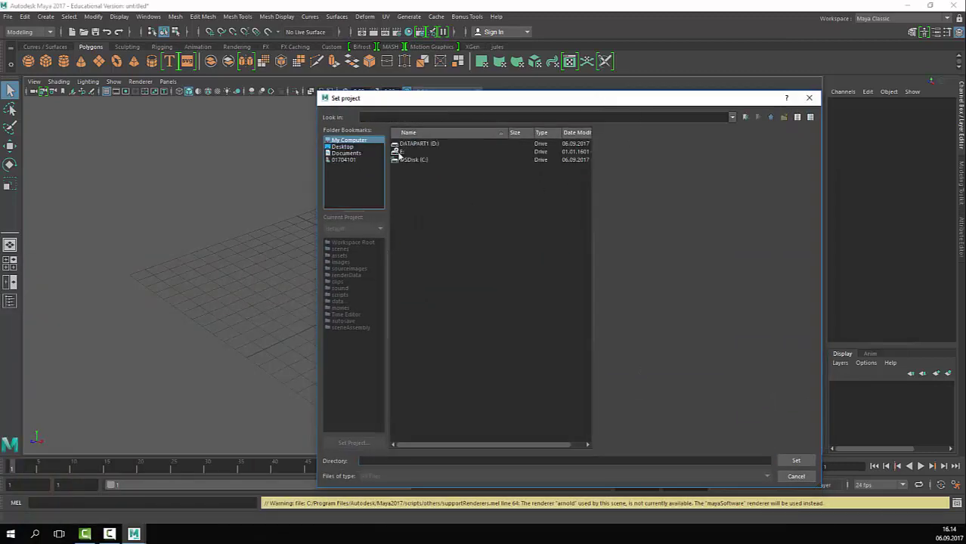
double_click(431, 146)
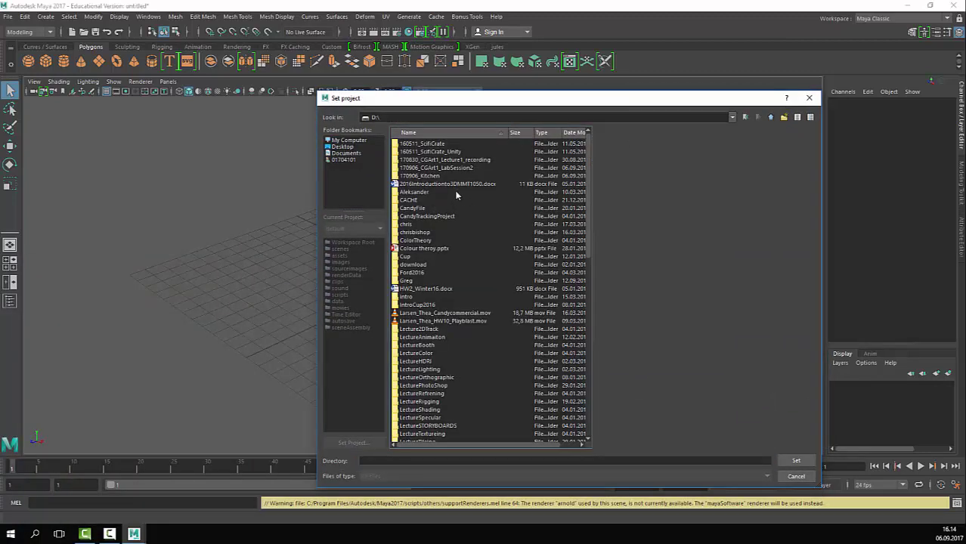
double_click(465, 167)
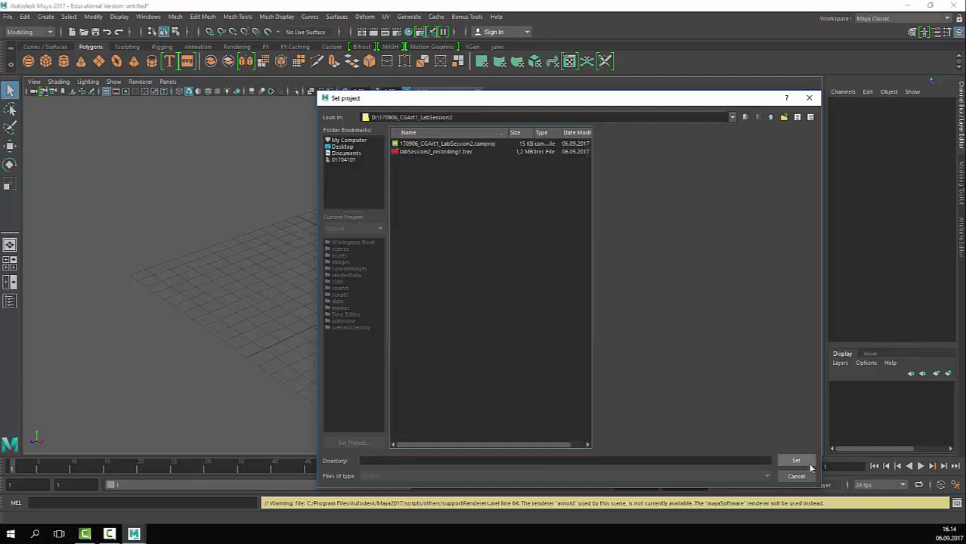
click(732, 117)
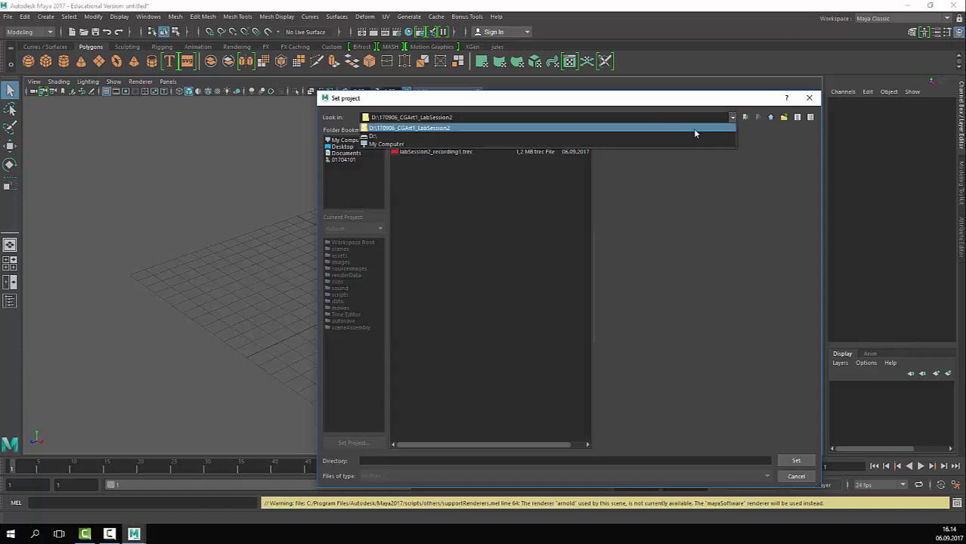
click(424, 145)
click(796, 476)
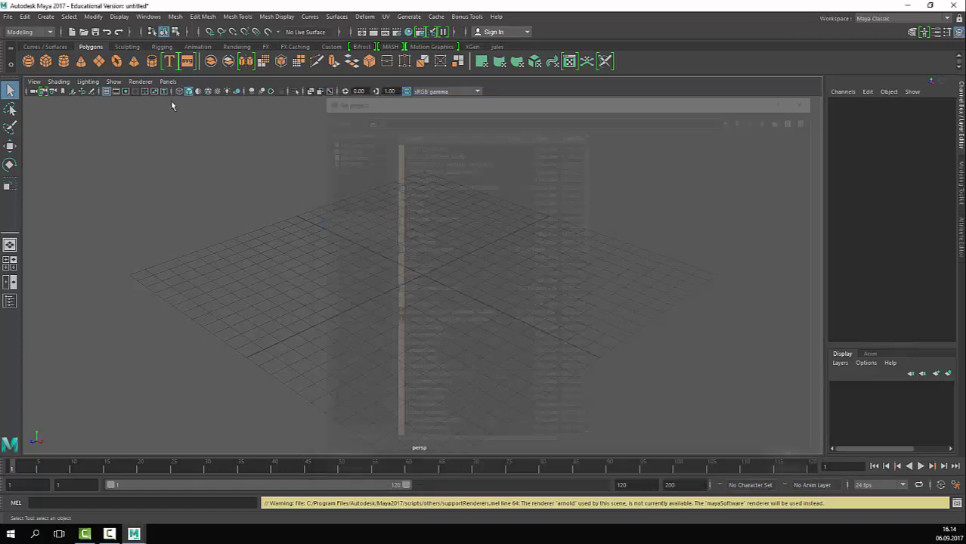
click(7, 16)
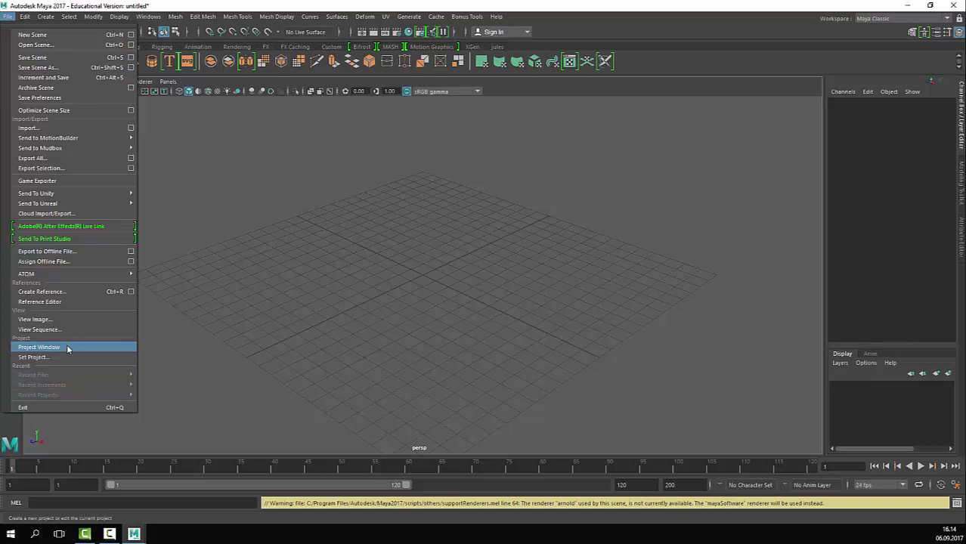
click(385, 294)
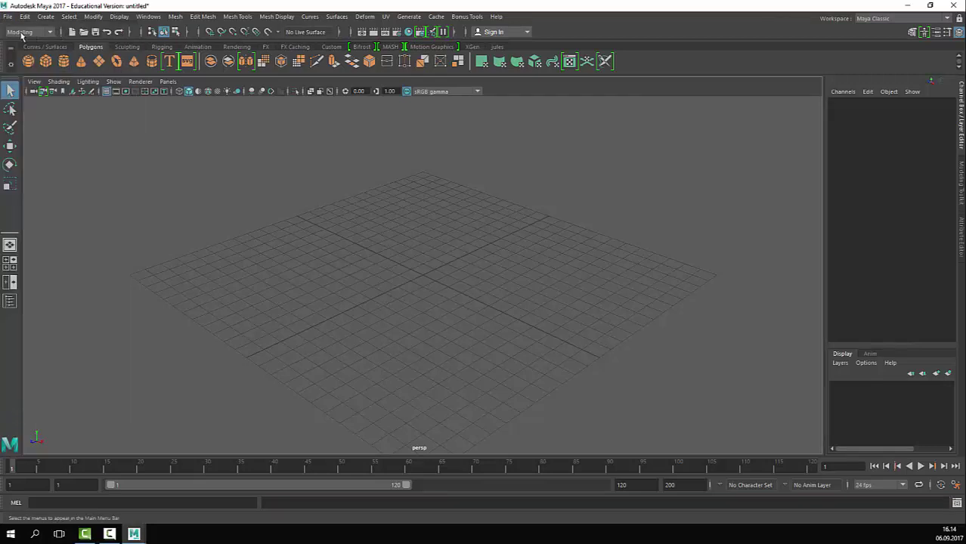
click(9, 16)
click(11, 17)
Step: Create a polygon cylinder at the origin and set its axis subdivisions to 8
click(62, 61)
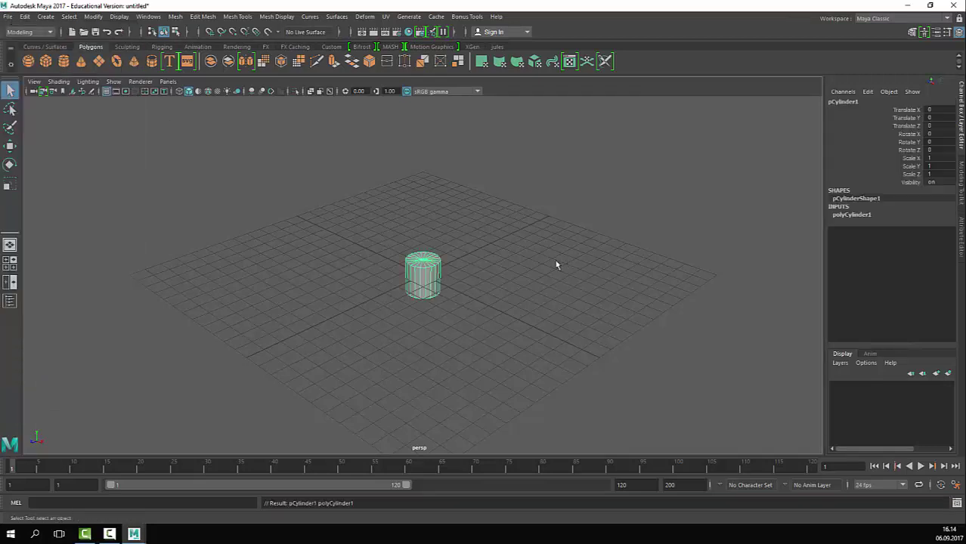
scroll(420, 288, up, 3)
click(845, 216)
double_click(935, 238)
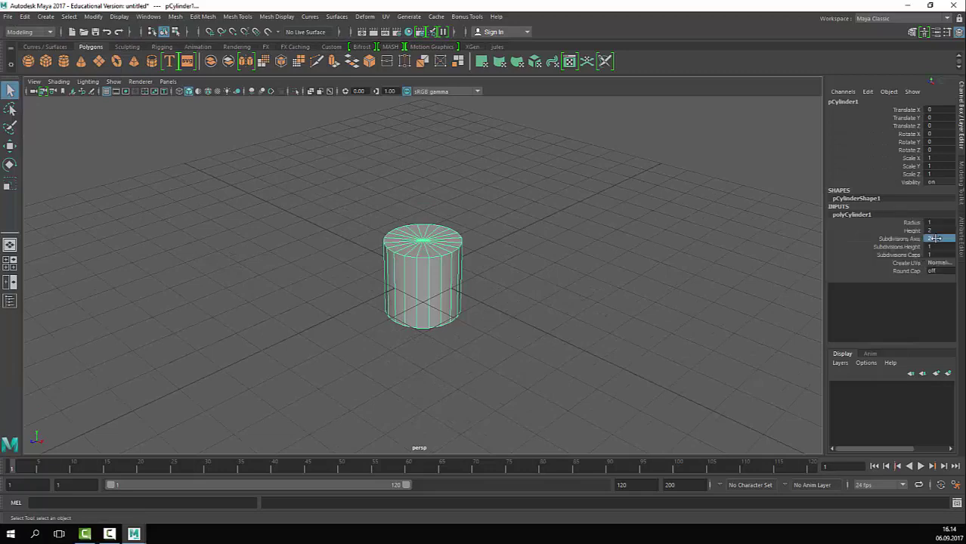
text(8)
key(Return)
alt+drag(647, 321, 460, 298)
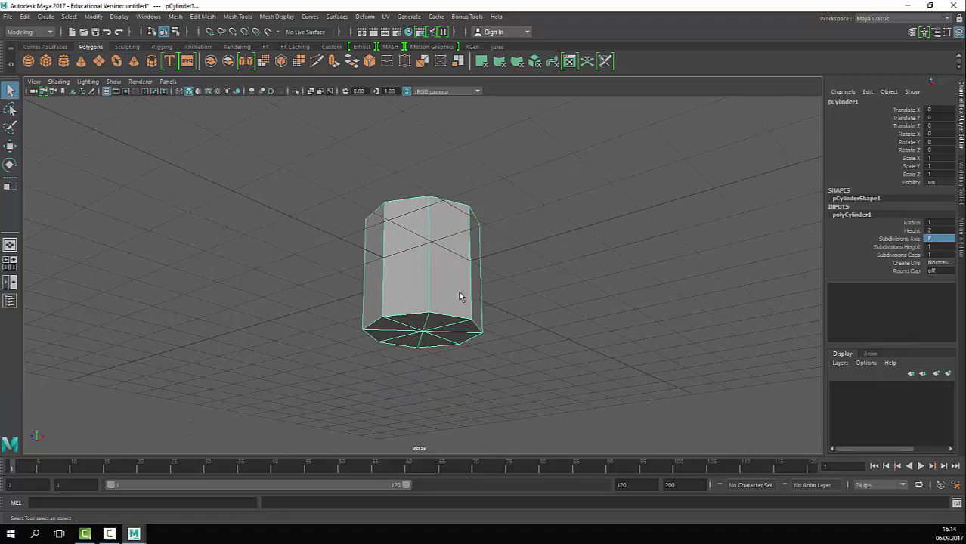
alt+drag(580, 334, 523, 272)
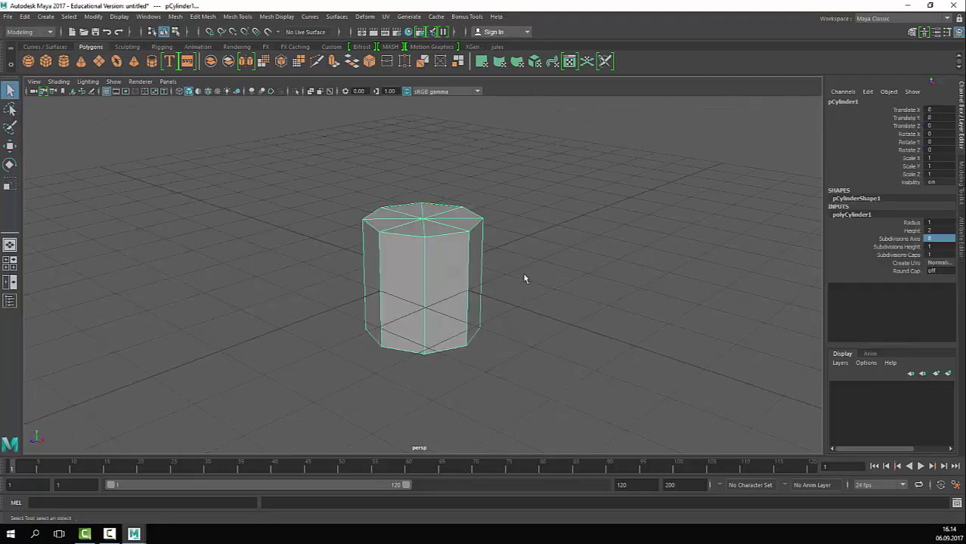
Step: Move the cylinder straight up above the grid to a Translate Y of about 1.76
scroll(522, 272, down, 2)
key(w)
drag(423, 229, 433, 156)
alt+drag(453, 243, 450, 202)
Step: Select the cylinder's bottom vertices and snap them down to the grid plane, lengthening the body
key(q)
right_drag(395, 234, 361, 229)
key(w)
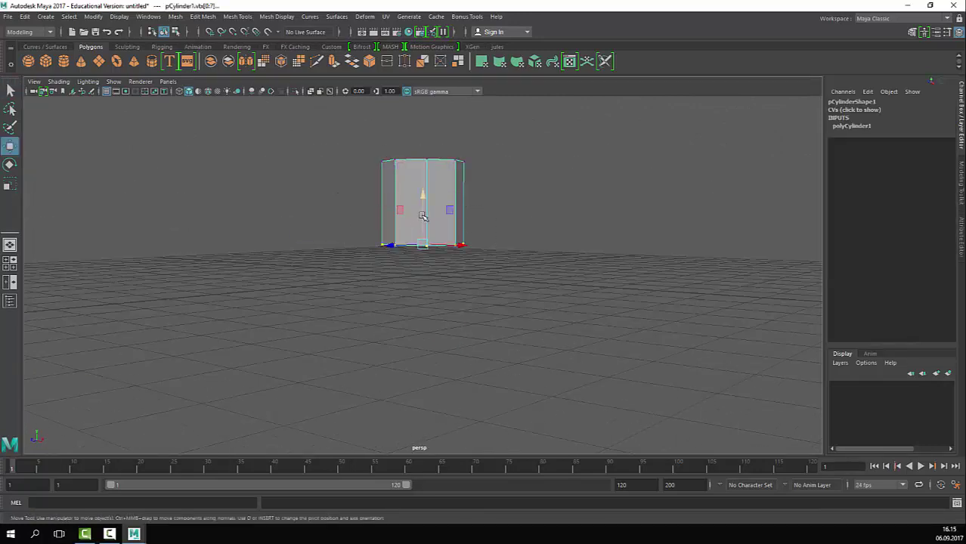
key(x)
drag(423, 207, 428, 279)
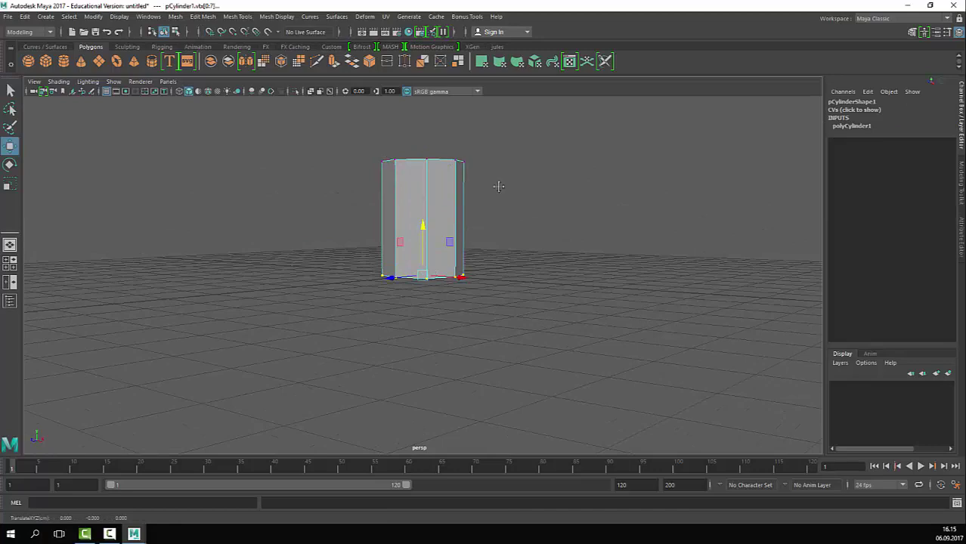
alt+middle_drag(540, 142, 538, 199)
Step: Scale the cylinder's end vertices horizontally, leaving height alone, so the body tapers from a wide top to a narrower base
drag(328, 220, 483, 197)
key(r)
ctrl+drag(421, 169, 423, 87)
key(w)
scroll(520, 212, down, 4)
key(q)
right_drag(464, 263, 483, 217)
mouse_move(491, 241)
alt+mouse_down()
mouse_move(516, 255)
mouse_move(510, 239)
alt+mouse_up()
scroll(444, 284, down, 1)
alt+drag(444, 283, 372, 327)
key(r)
ctrl+drag(422, 261, 424, 240)
key(q)
right_drag(427, 238, 518, 158)
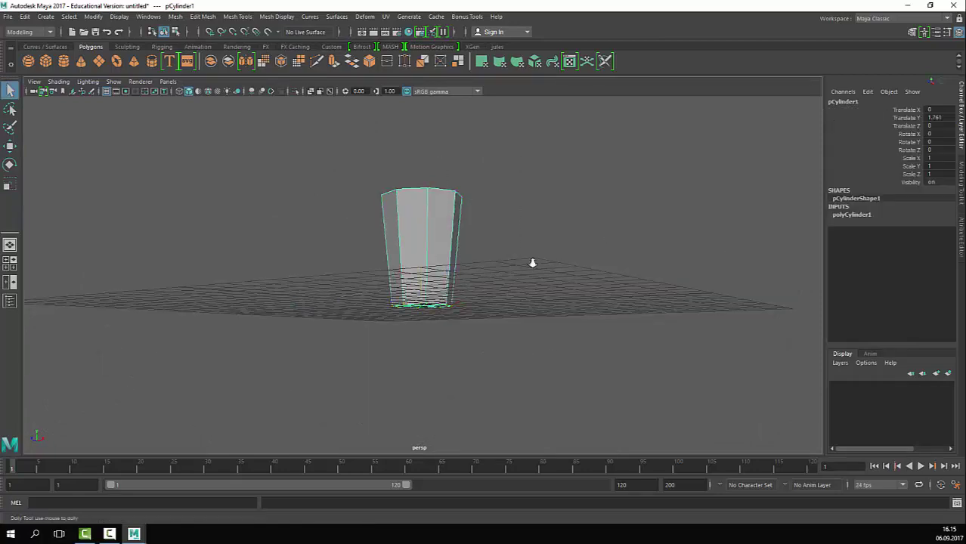
Step: Duplicate the tapered cylinder and move the copy sideways, clear of the original
alt+drag(532, 263, 471, 289)
key(ctrl+d)
key(w)
alt+drag(352, 328, 529, 280)
drag(390, 265, 602, 279)
alt+drag(353, 352, 582, 337)
Step: Delete the top cap faces of the cylinder at the origin, opening it like a cup, and return to object selection
click(417, 295)
alt+drag(438, 329, 482, 301)
alt+middle_drag(482, 300, 483, 330)
right_drag(466, 182, 468, 218)
alt+drag(468, 218, 490, 249)
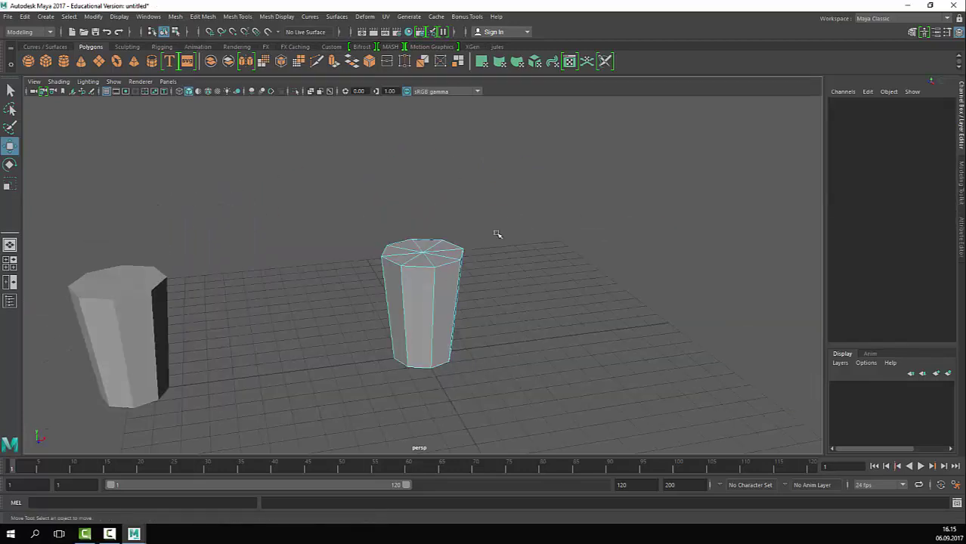
drag(511, 215, 336, 306)
drag(335, 402, 383, 368)
drag(578, 198, 410, 251)
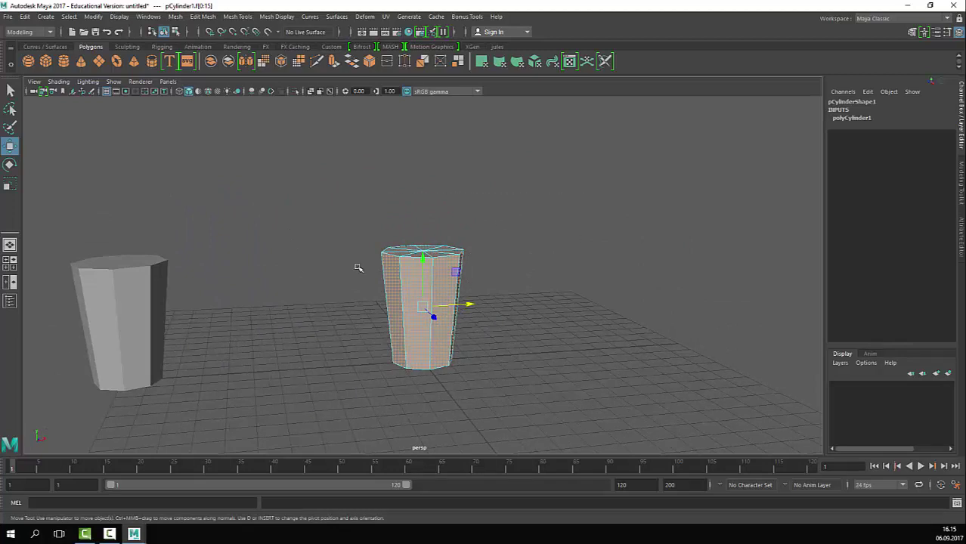
key(Delete)
right_drag(417, 314, 554, 210)
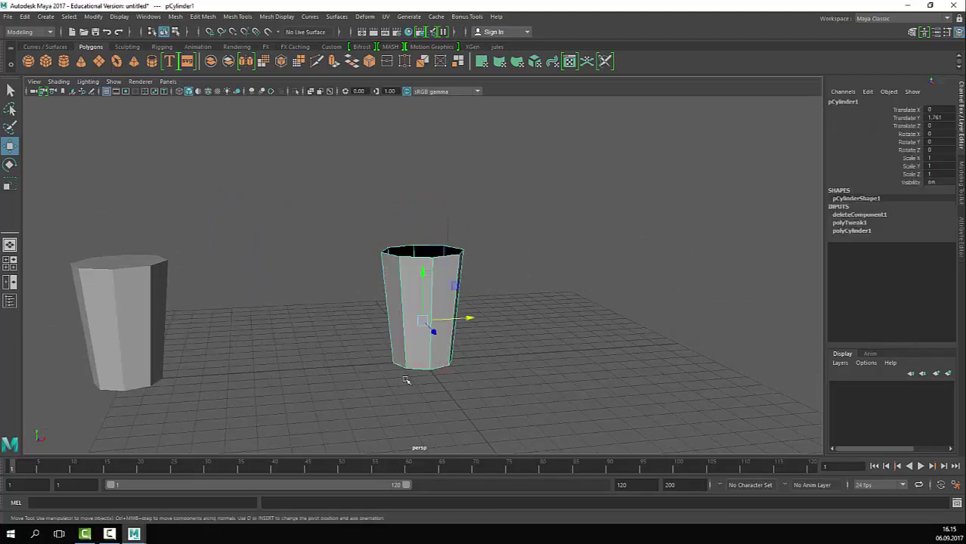
Step: Extrude all faces of the open cup with a small thickness to give it a solid wall
key(ctrl+e)
alt+right_drag(324, 355, 466, 334)
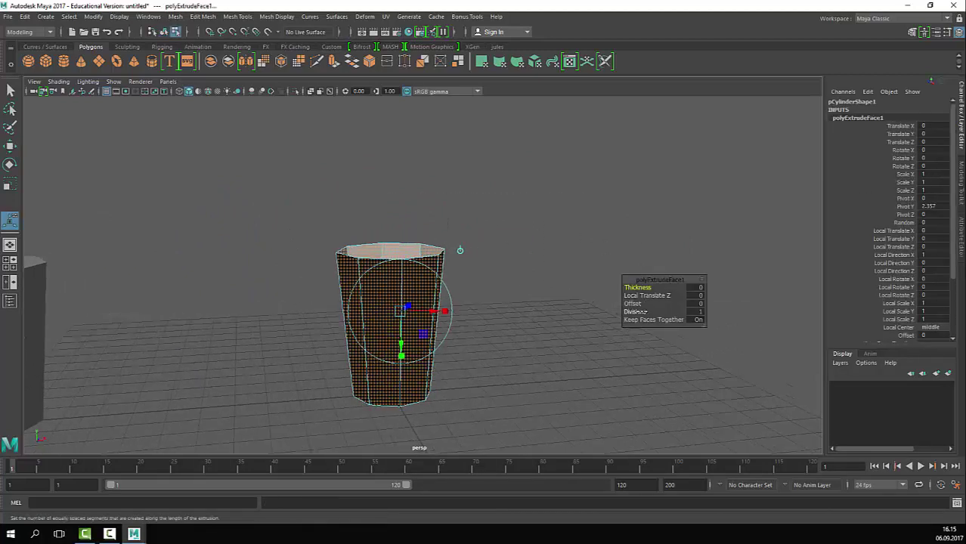
drag(640, 288, 651, 288)
key(q)
key(F8)
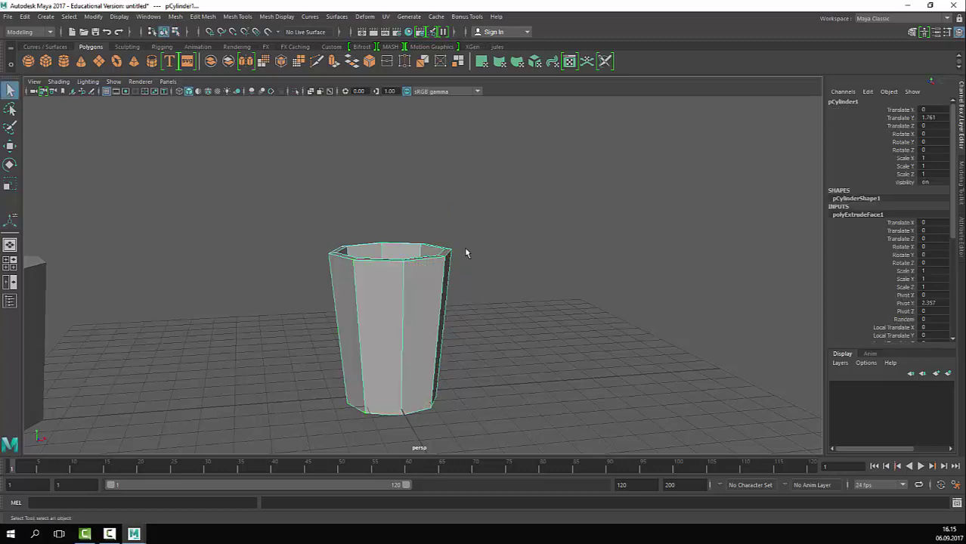
Step: Add the Insert Edge Loop tool to the custom jules shelf
alt+drag(496, 352, 447, 338)
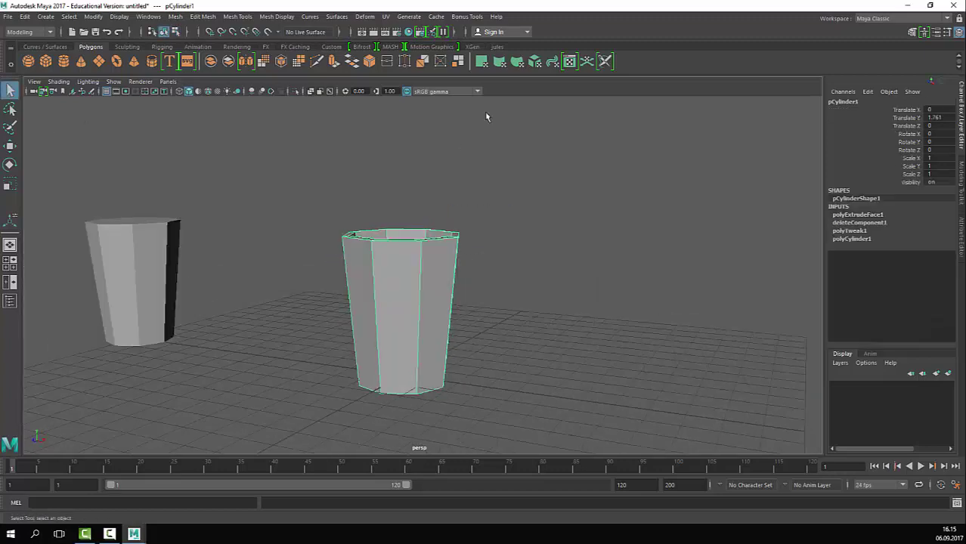
click(211, 17)
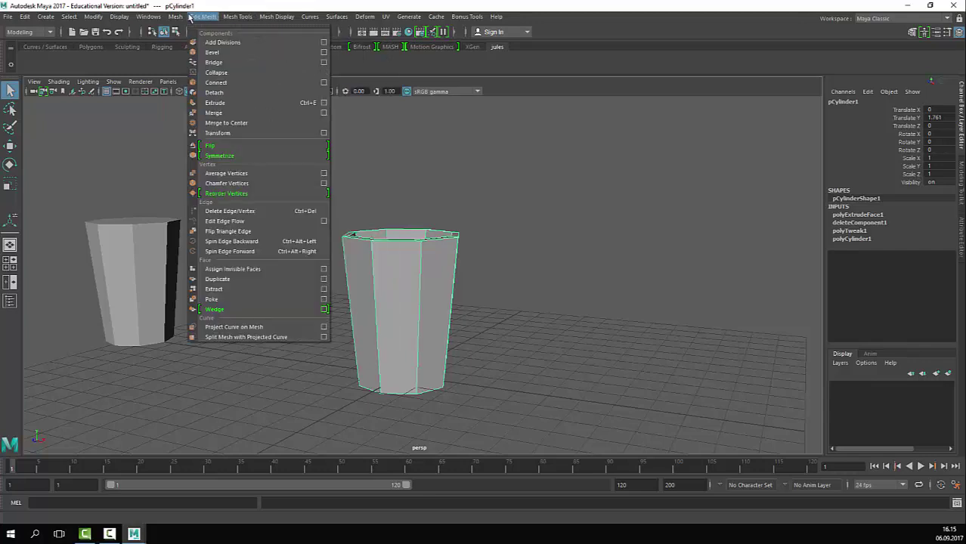
click(249, 93)
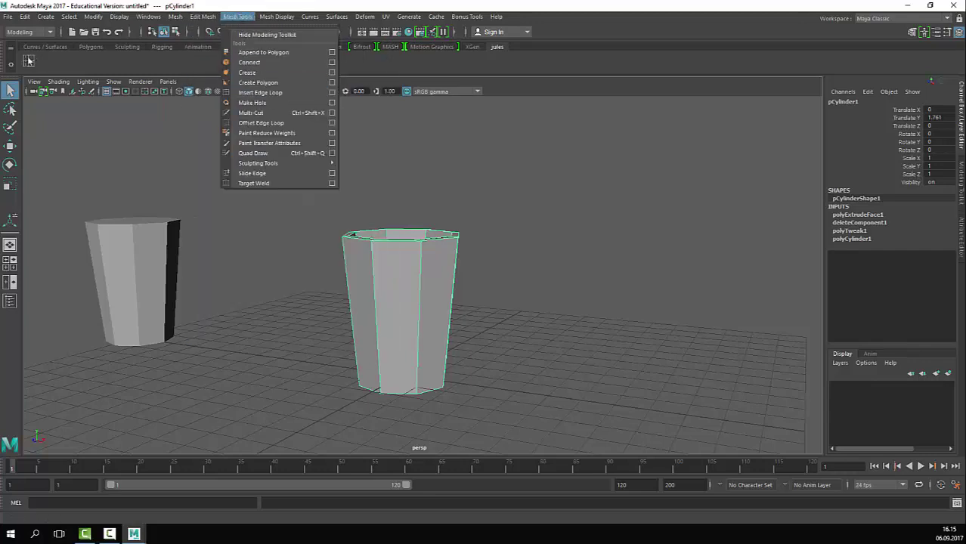
Step: Insert three edge loops around the cup's outer wall: below the rim, near mid-height and near the base
click(423, 259)
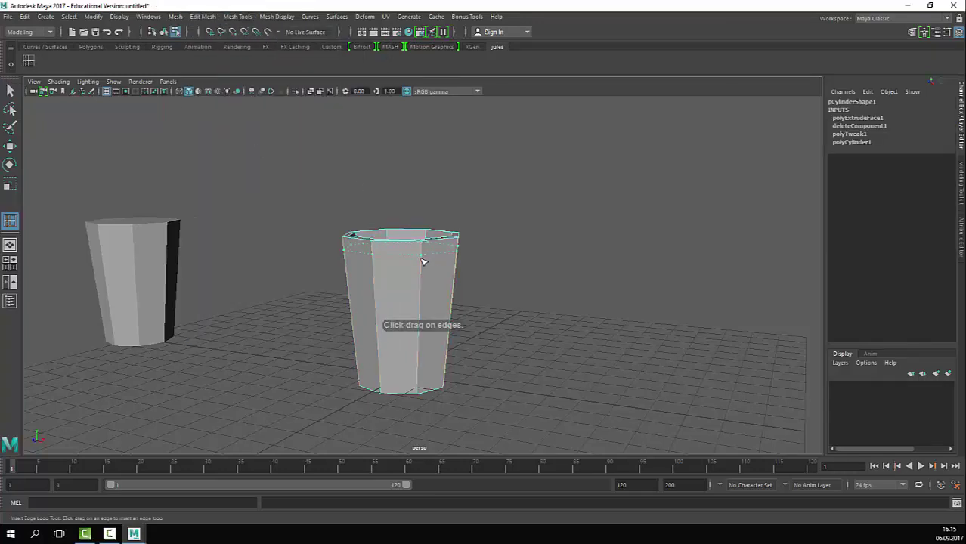
click(425, 303)
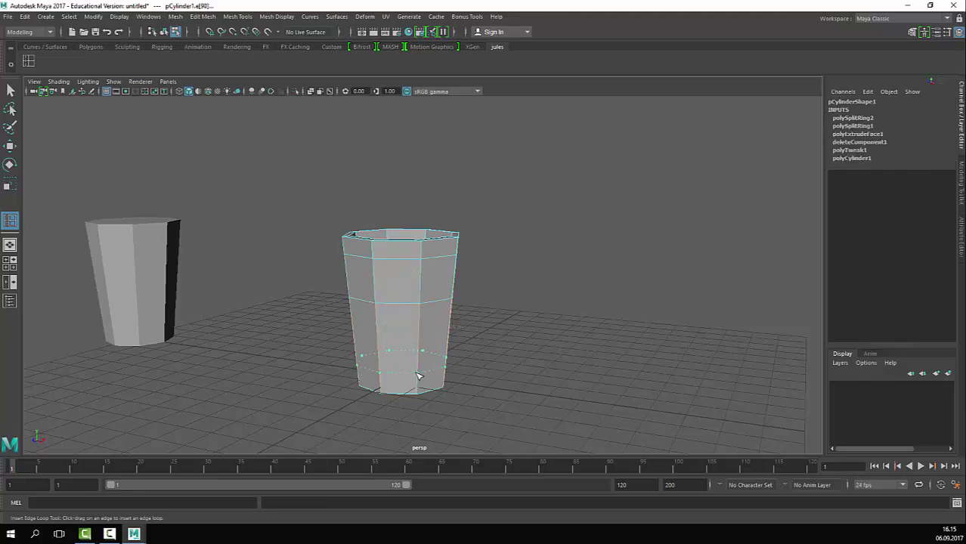
drag(418, 375, 416, 359)
alt+drag(454, 341, 397, 332)
key(q)
right_drag(436, 271, 470, 233)
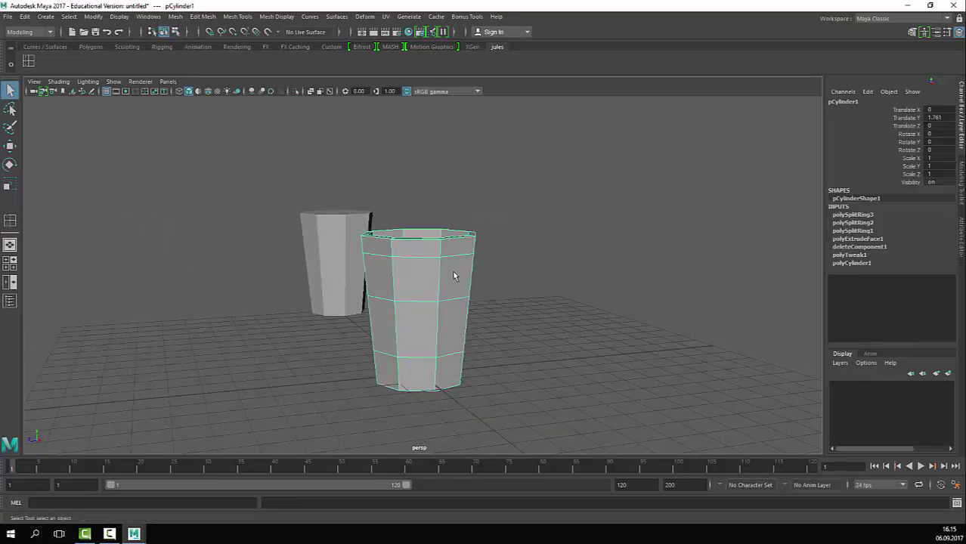
alt+drag(454, 276, 414, 283)
alt+right_drag(414, 283, 484, 295)
click(548, 267)
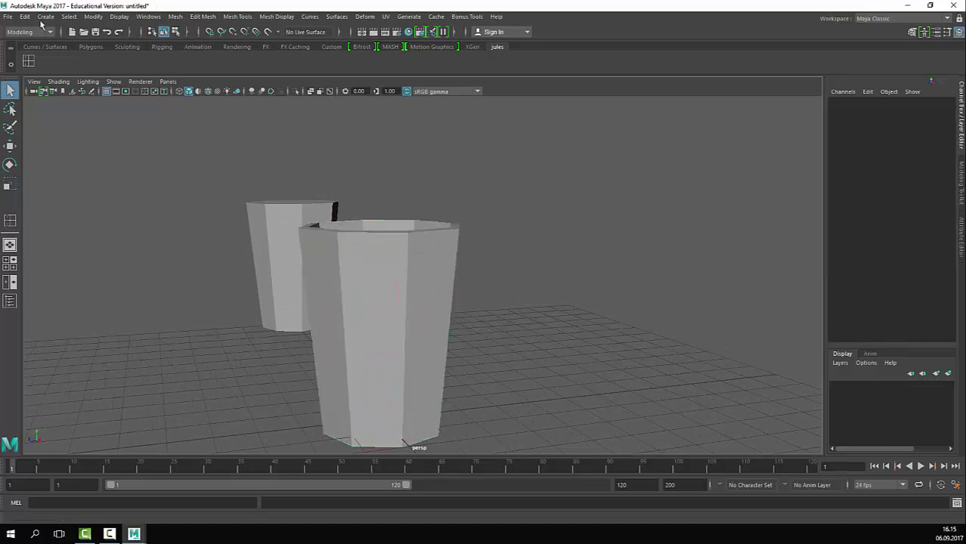
Step: Create a new project named 170906_Lab located in D:/ with the default folder structure
click(9, 16)
click(130, 347)
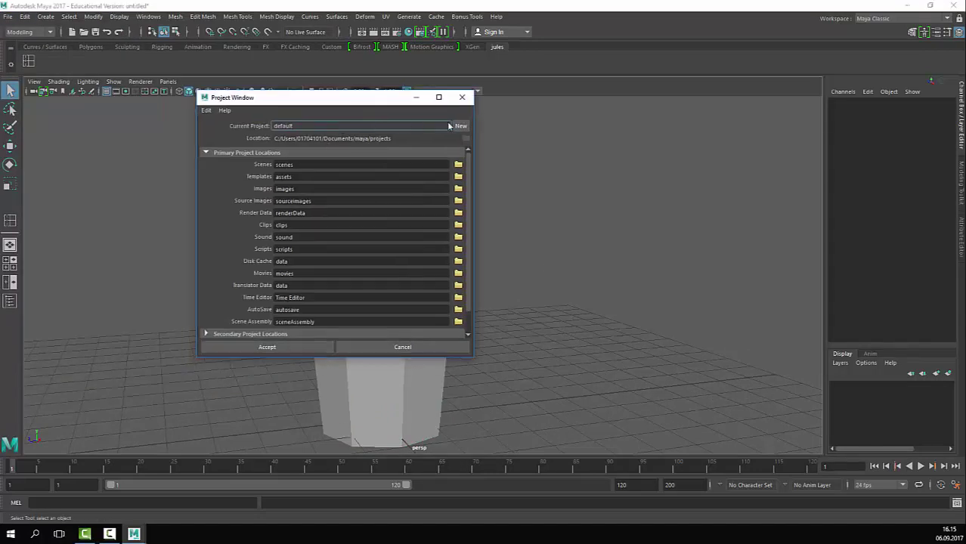
click(458, 125)
drag(327, 126, 152, 131)
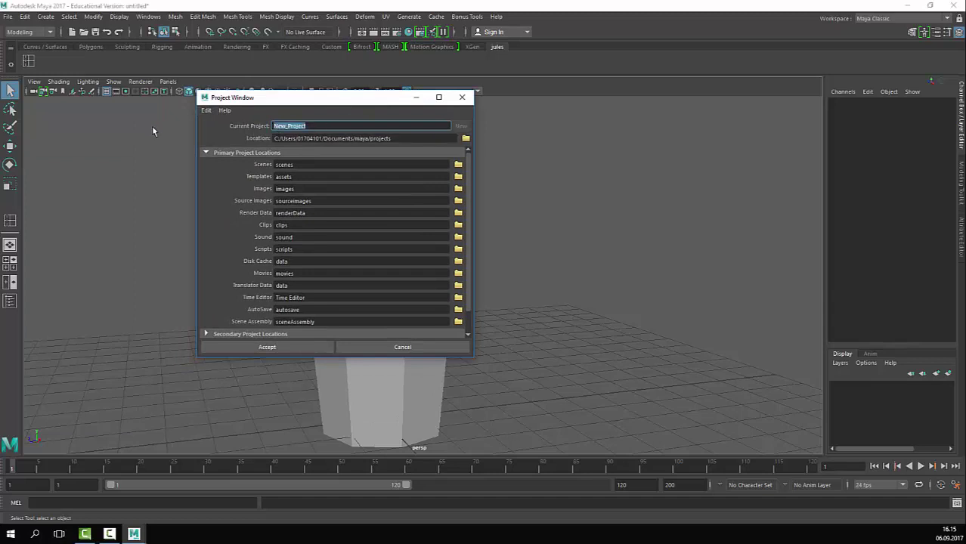
text(Lab)
click(465, 138)
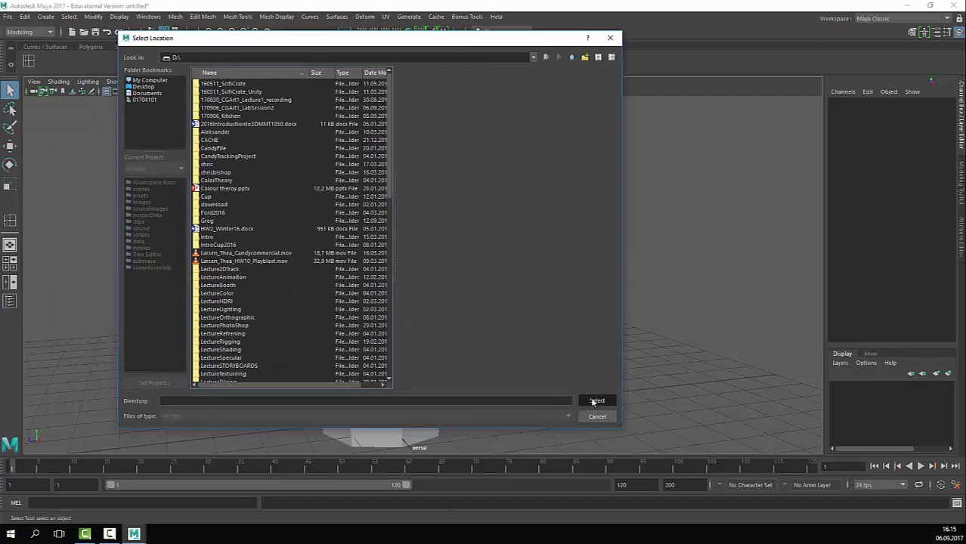
click(596, 401)
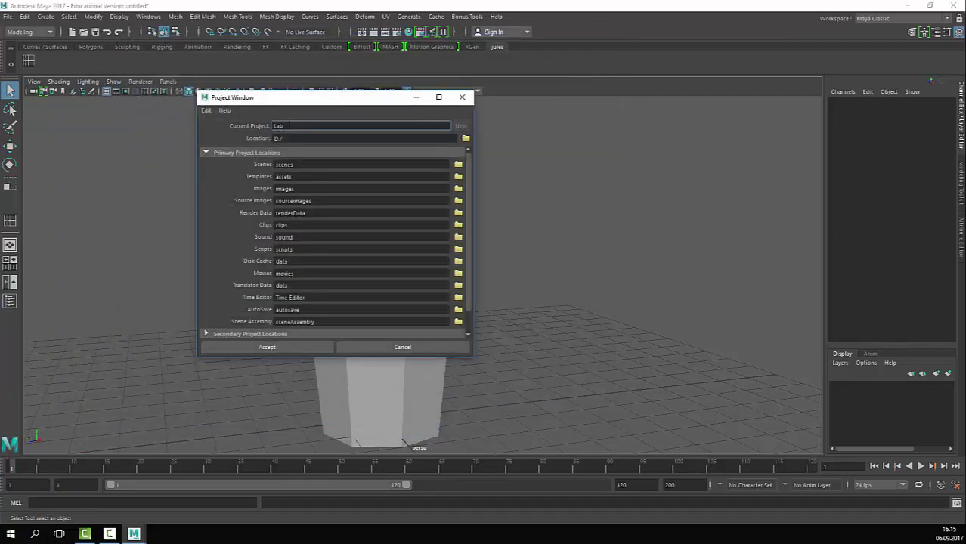
text(170906_)
click(299, 348)
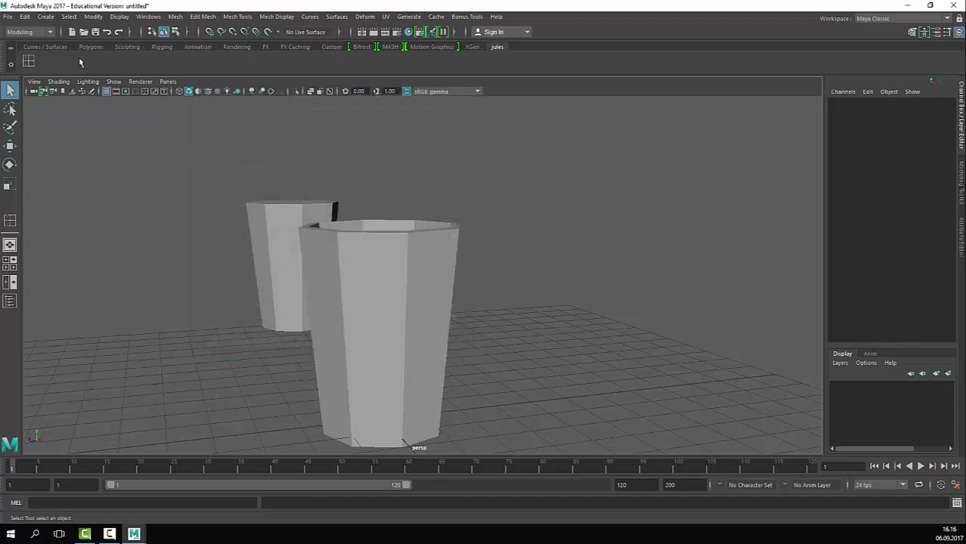
Step: Save the scene as cup_01 in the project's scenes folder in Maya Binary format
click(8, 15)
click(37, 67)
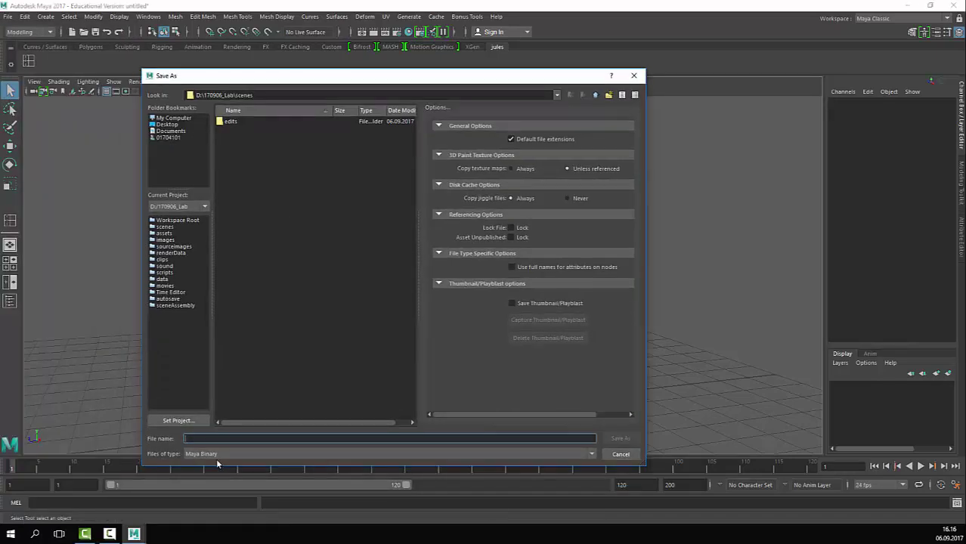
text(cup_01)
key(Return)
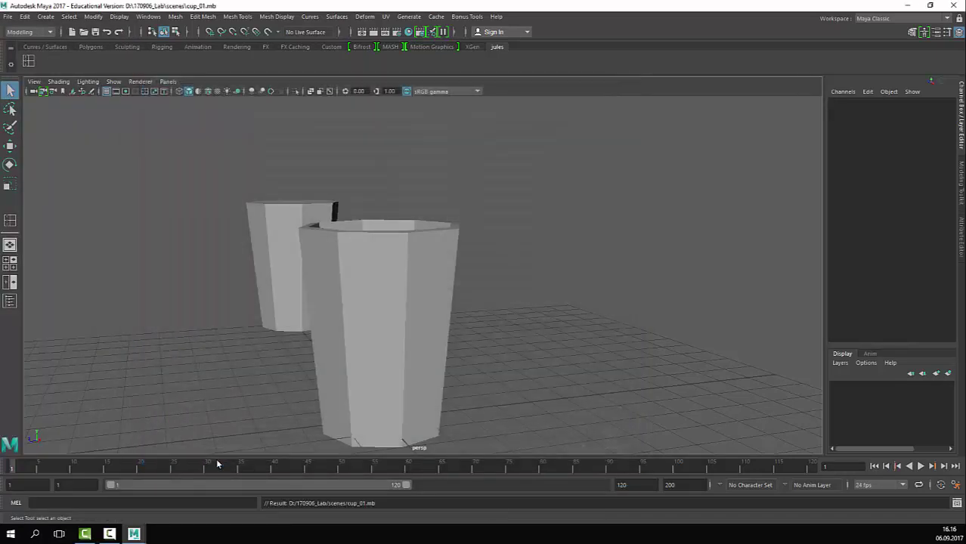
Step: Undo the edge loops inserted around the cup's outer wall
click(446, 259)
alt+drag(476, 324, 455, 323)
scroll(444, 313, up, 3)
alt+drag(492, 306, 437, 302)
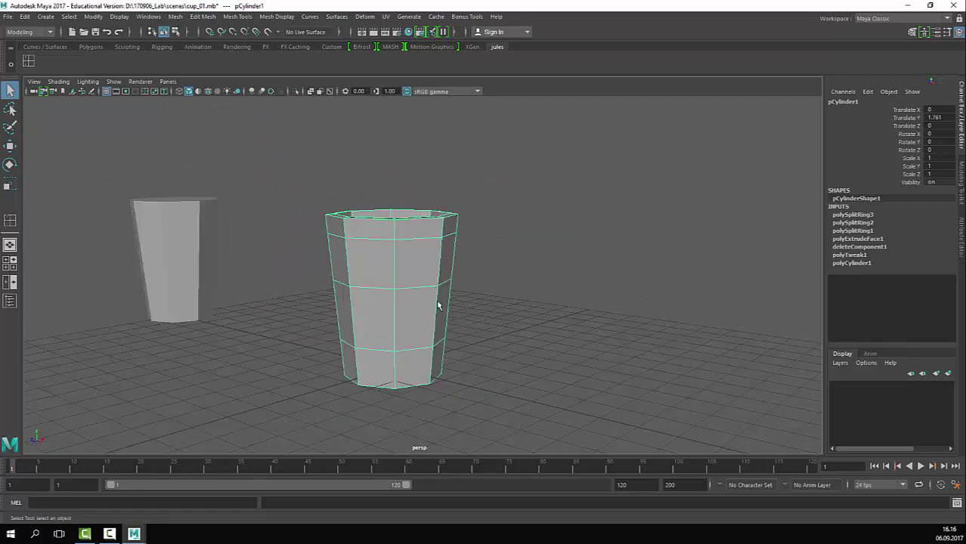
key(ctrl+z)
key(ctrl+z)
key(ctrl+z)
key(ctrl+z)
key(ctrl+z)
key(ctrl+z)
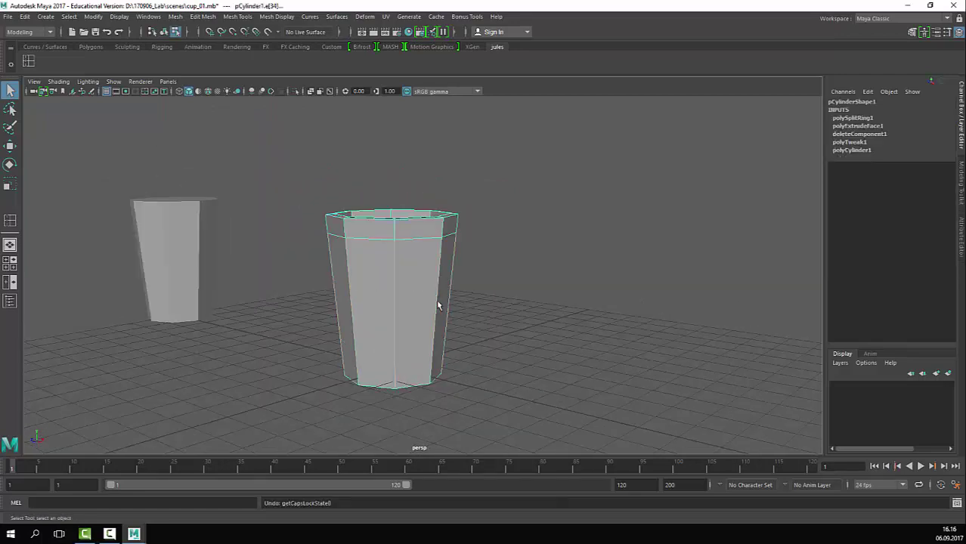
Step: Insert a single edge loop around the cup's outer wall at about mid-height and reselect the cup as an object
right_drag(437, 302, 482, 274)
click(484, 275)
click(411, 349)
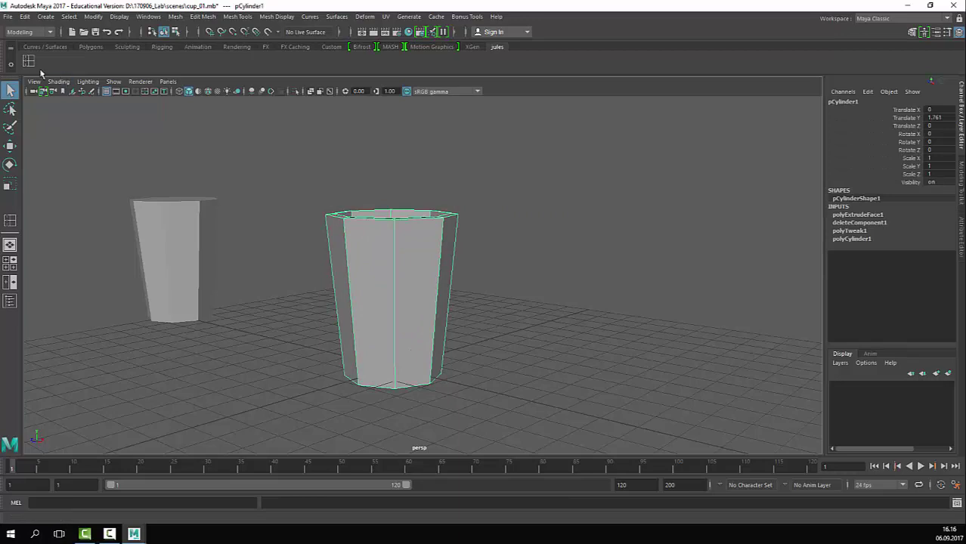
click(30, 64)
drag(442, 277, 437, 297)
key(q)
right_drag(402, 265, 462, 239)
click(476, 242)
click(393, 283)
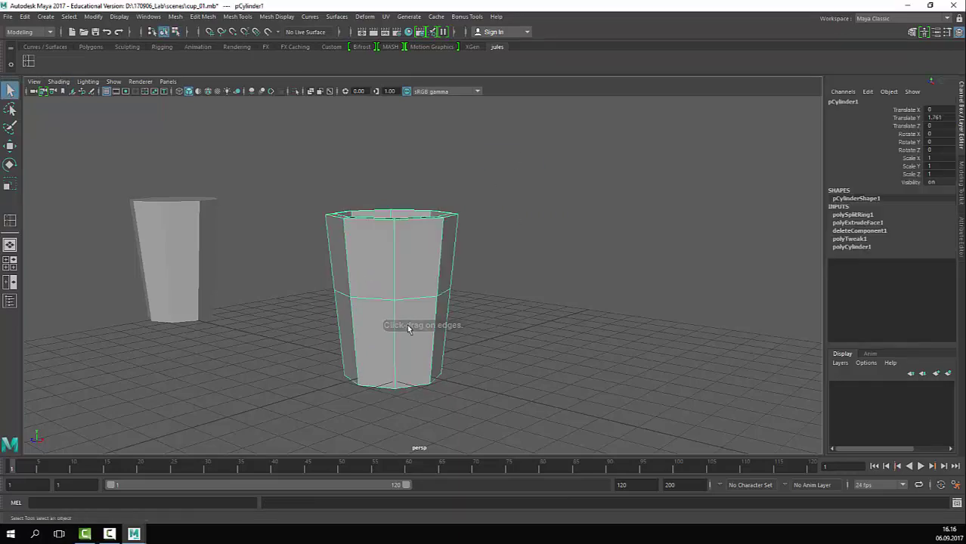
Step: Try the mesh Smooth operation on the cup, undo it, and toggle the smooth preview on and off
click(176, 17)
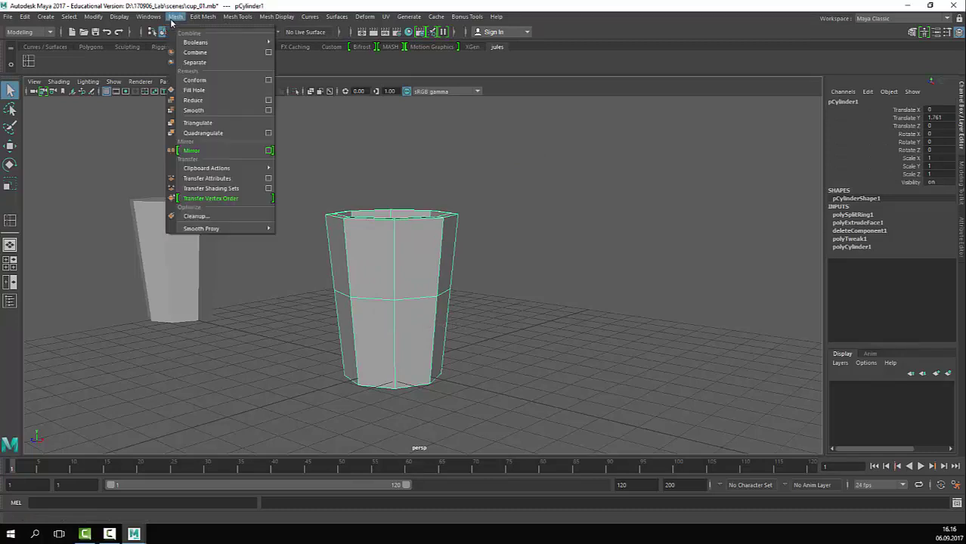
click(195, 111)
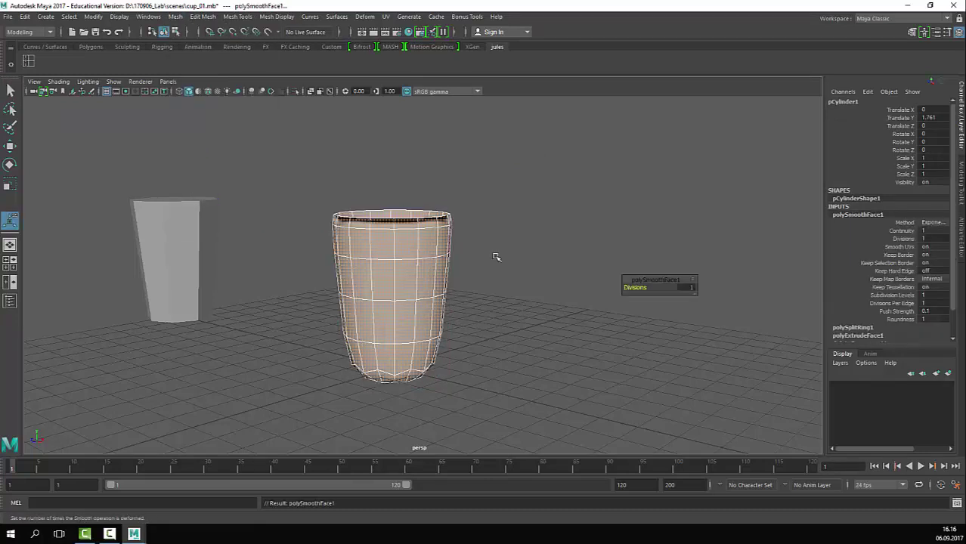
key(ctrl+z)
key(q)
key(3)
key(1)
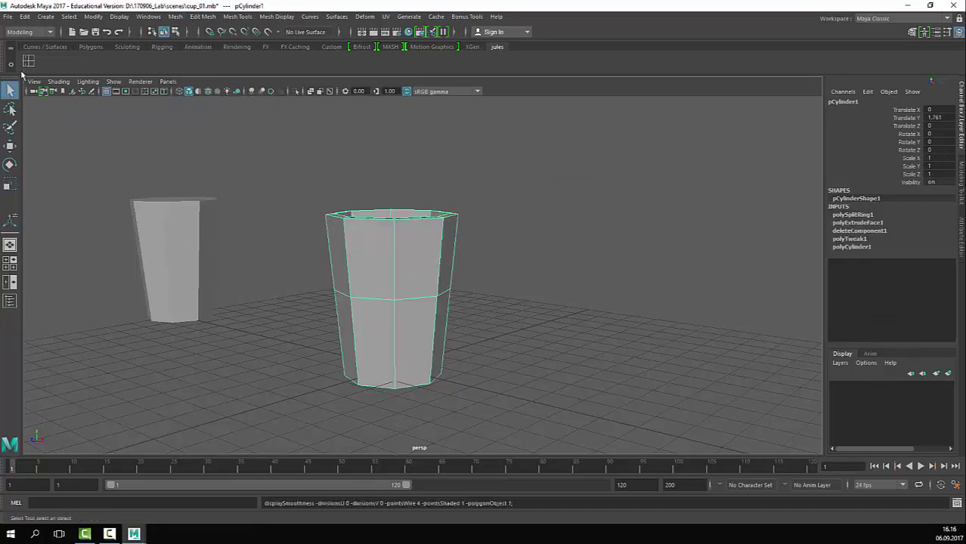
Step: Insert an edge loop around the cup's outer wall just below the rim
click(30, 66)
alt+middle_drag(532, 243, 514, 320)
scroll(445, 268, up, 3)
alt+middle_drag(444, 267, 452, 241)
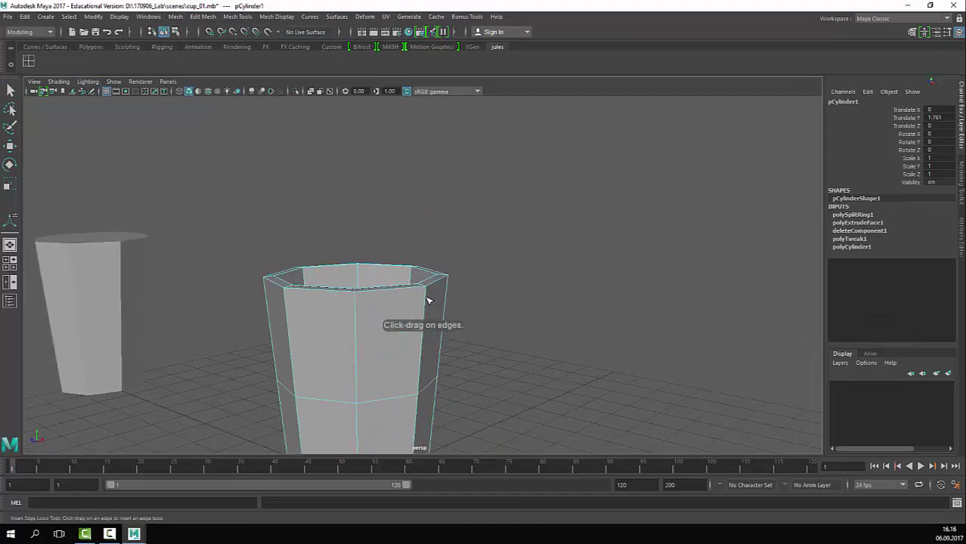
scroll(366, 298, up, 3)
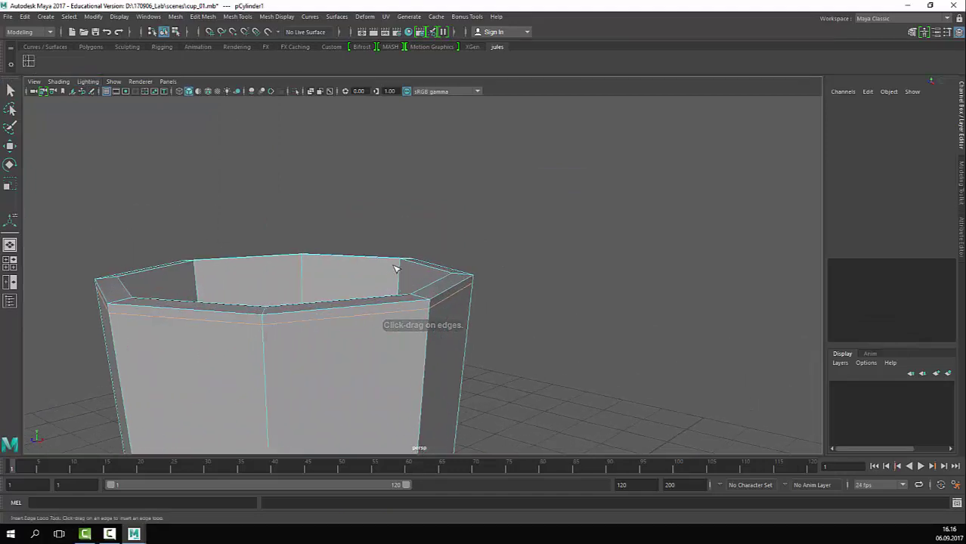
Step: Insert edge loops around the cup's inner wall just below the rim and around its outer wall just above the base
alt+drag(400, 264, 462, 266)
key(ctrl+z)
key(ctrl+z)
key(ctrl+z)
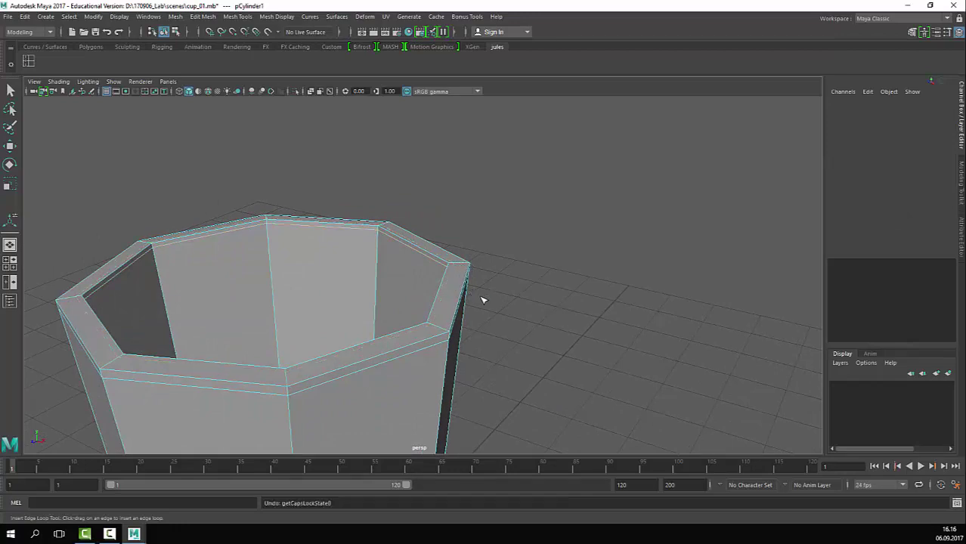
alt+drag(484, 300, 445, 325)
click(470, 352)
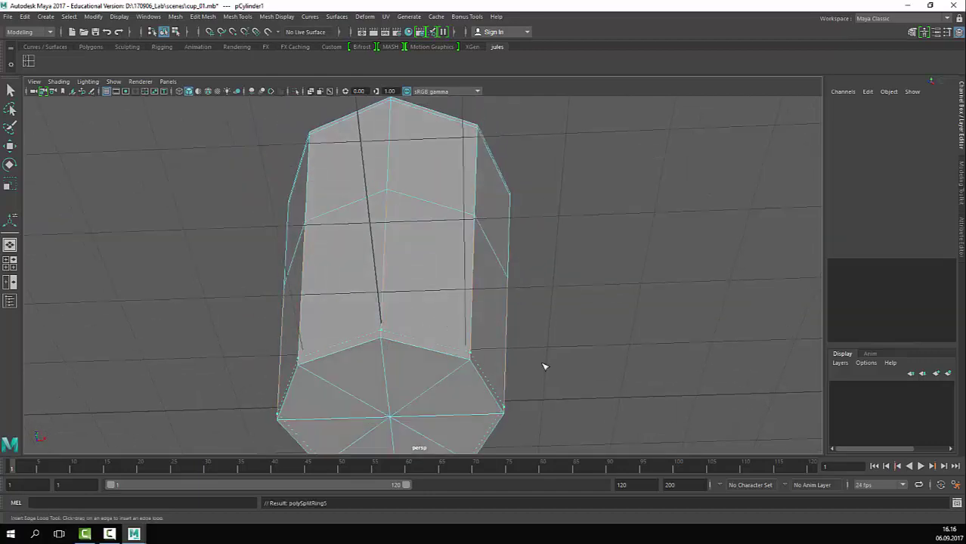
Step: Try to insert an edge loop across the triangular faces of the cup's underside
alt+right_drag(546, 365, 591, 218)
alt+right_drag(306, 303, 434, 333)
alt+right_drag(572, 371, 620, 382)
alt+middle_drag(458, 413, 429, 350)
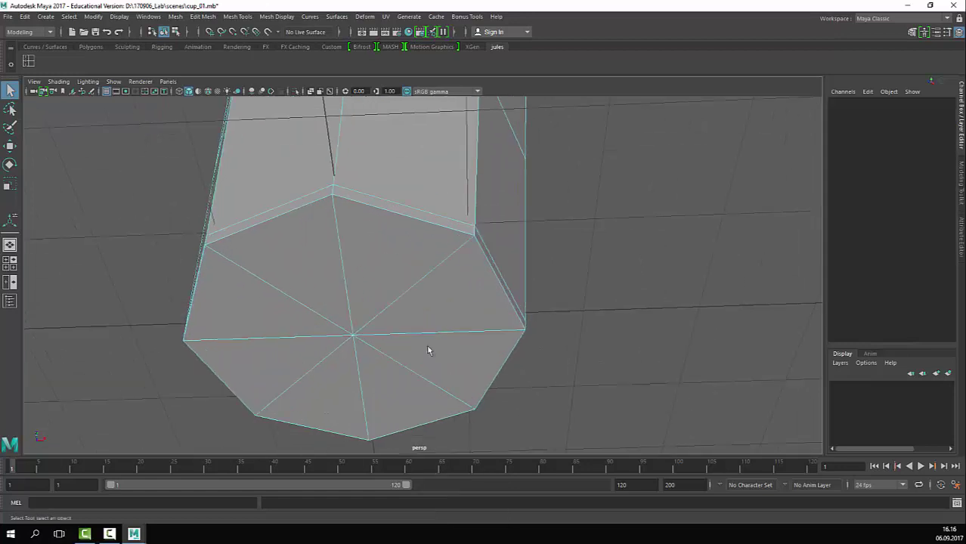
right_drag(374, 308, 412, 263)
click(28, 60)
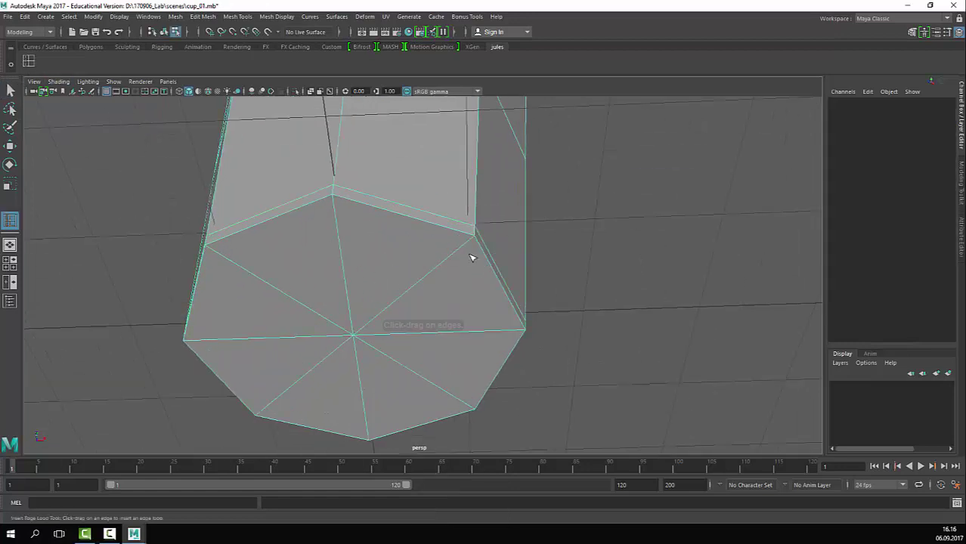
key(ctrl+z)
click(437, 269)
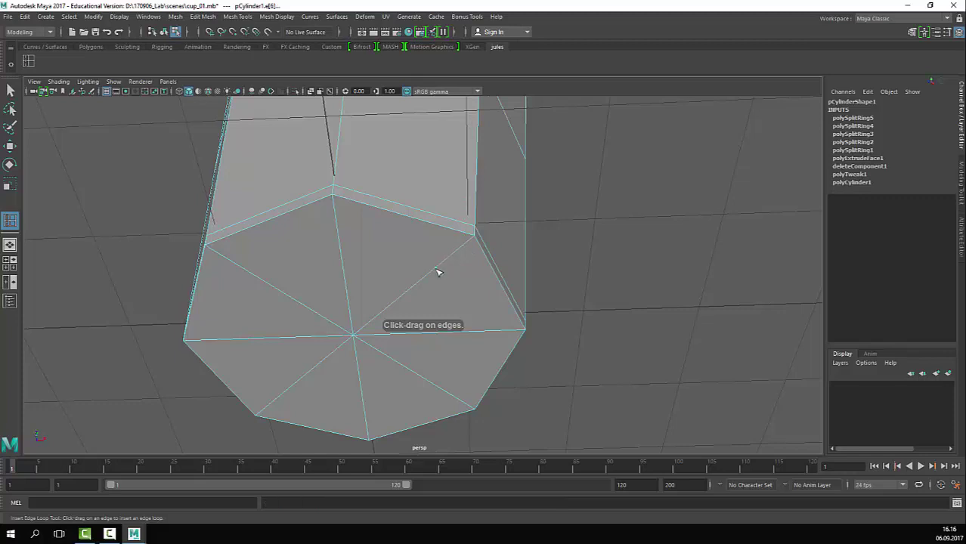
key(q)
key(ctrl+z)
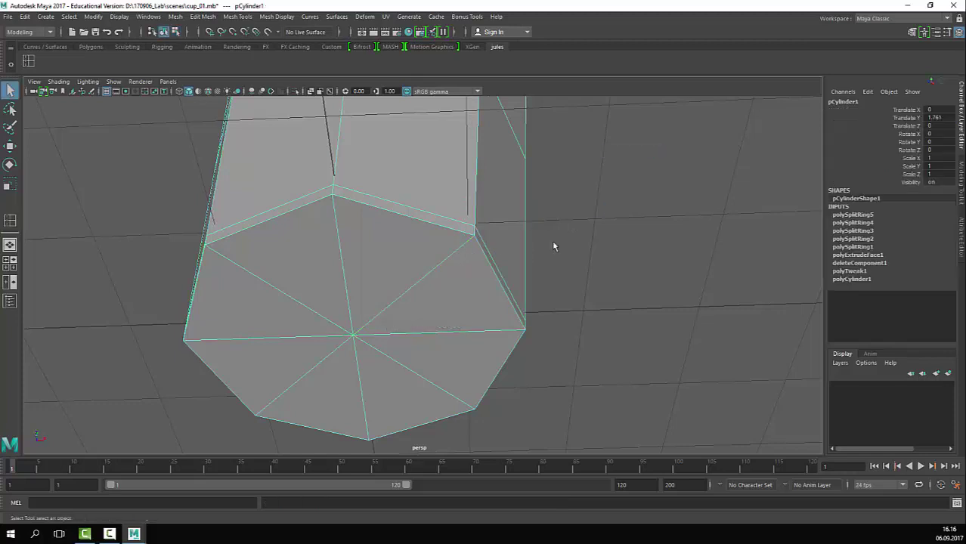
Step: Select all eight triangular faces on the cup's underside and extrude them together with an offset of 0.12
right_drag(469, 244, 469, 271)
click(340, 289)
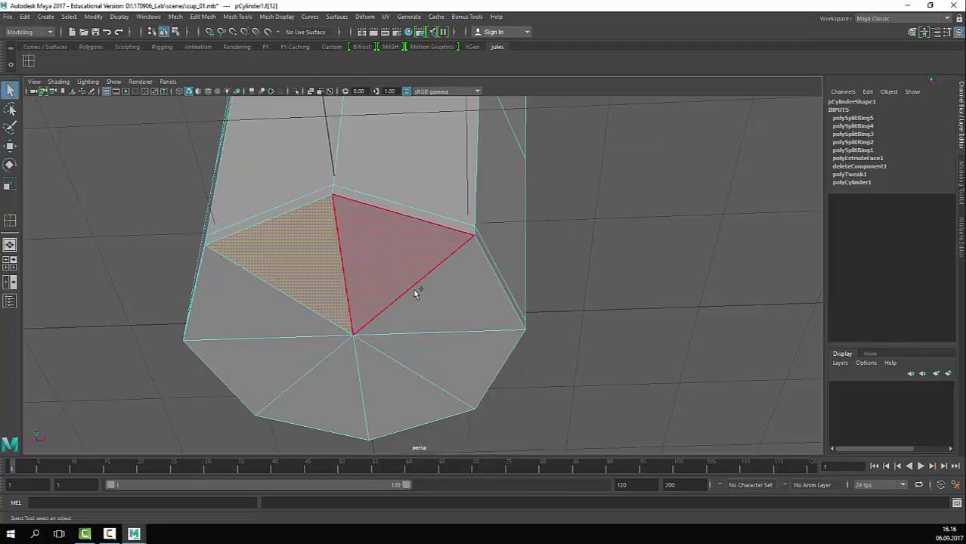
shift+click(416, 290)
shift+click(451, 311)
shift+click(419, 380)
shift+click(436, 364)
right_drag(408, 362, 355, 397)
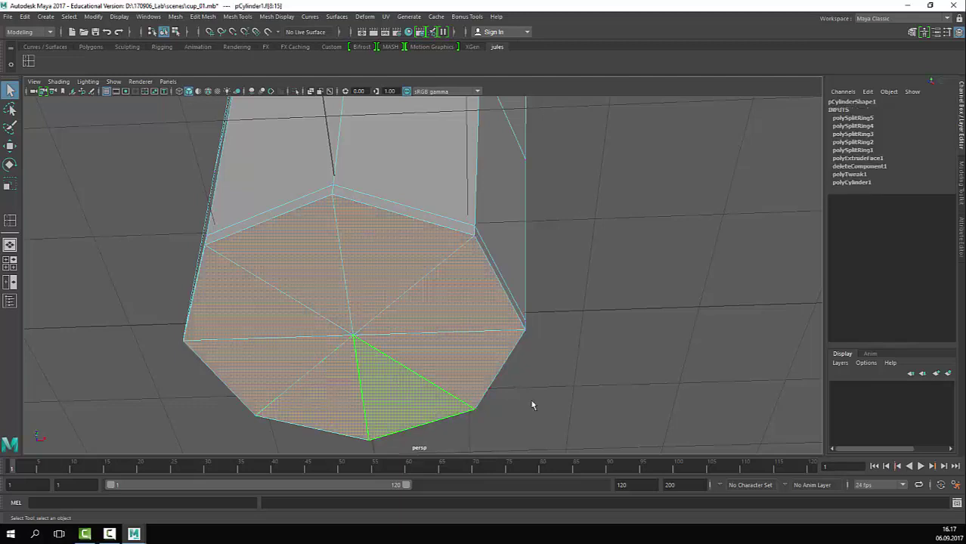
key(ctrl+e)
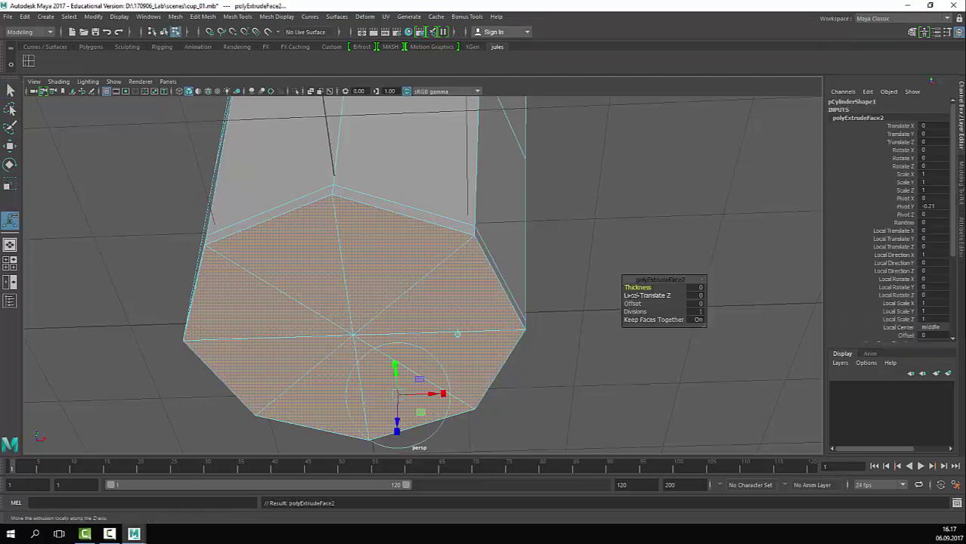
drag(631, 303, 644, 305)
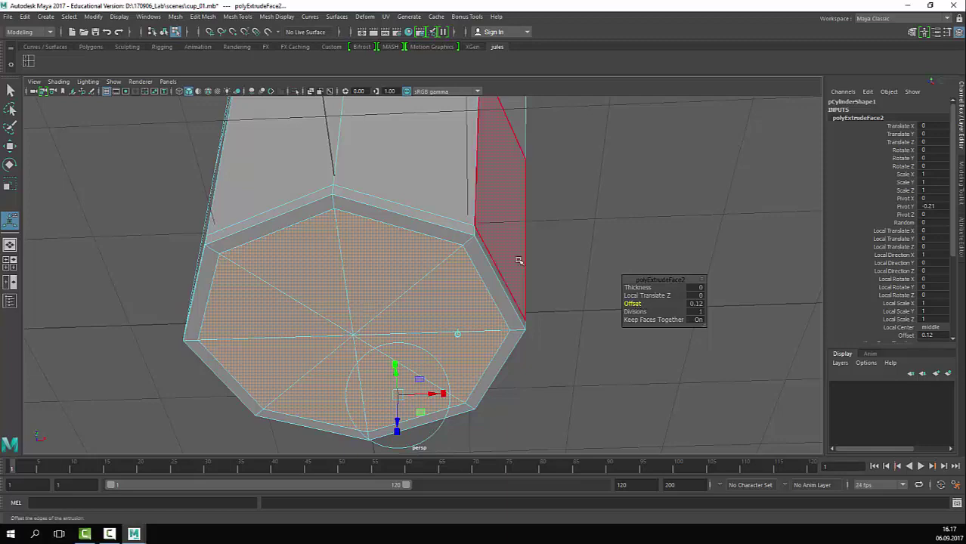
key(q)
Step: Return to object selection and display the cup with the smooth preview, inspecting its base and rim
key(F8)
key(3)
click(601, 274)
alt+right_drag(600, 272, 465, 230)
click(442, 286)
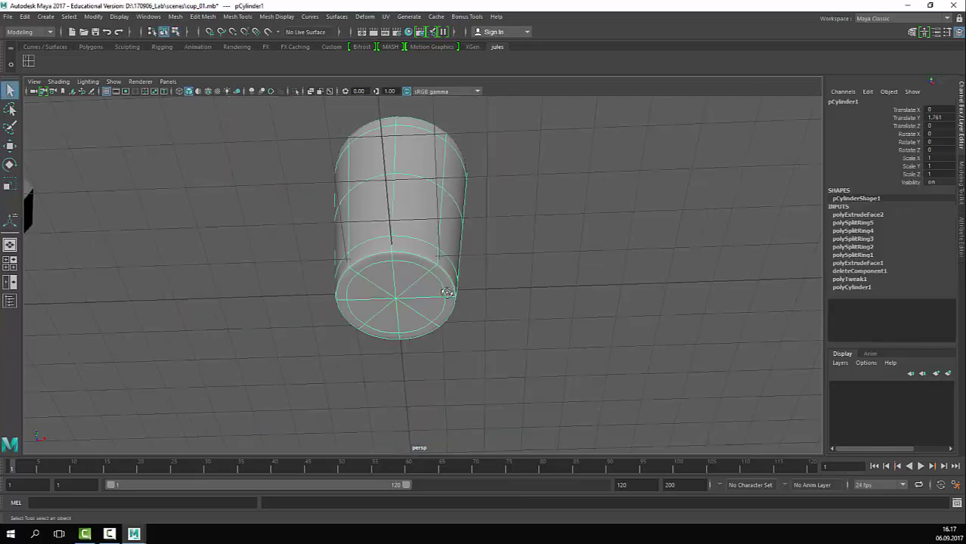
alt+drag(442, 286, 430, 217)
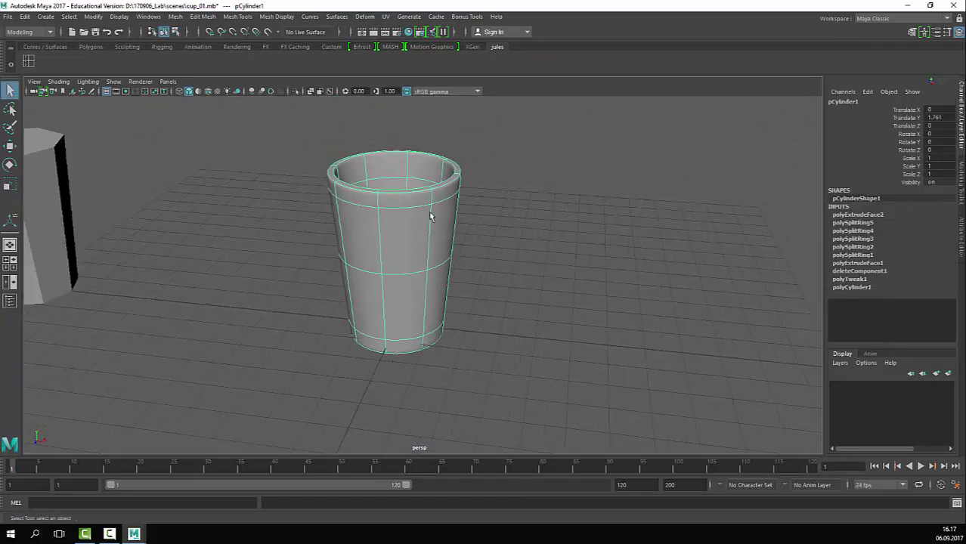
Step: Duplicate the smooth-previewed cup and move the copy along X to about -8, beside the older cylinder
key(ctrl+d)
key(w)
alt+drag(478, 275, 233, 257)
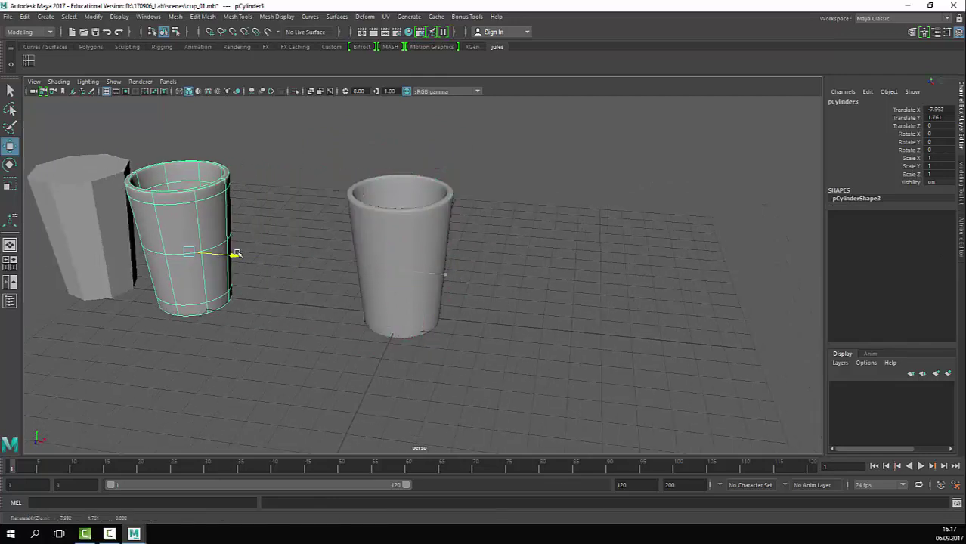
Step: Turn off the smooth preview on the original cup and save the scene
click(442, 272)
key(1)
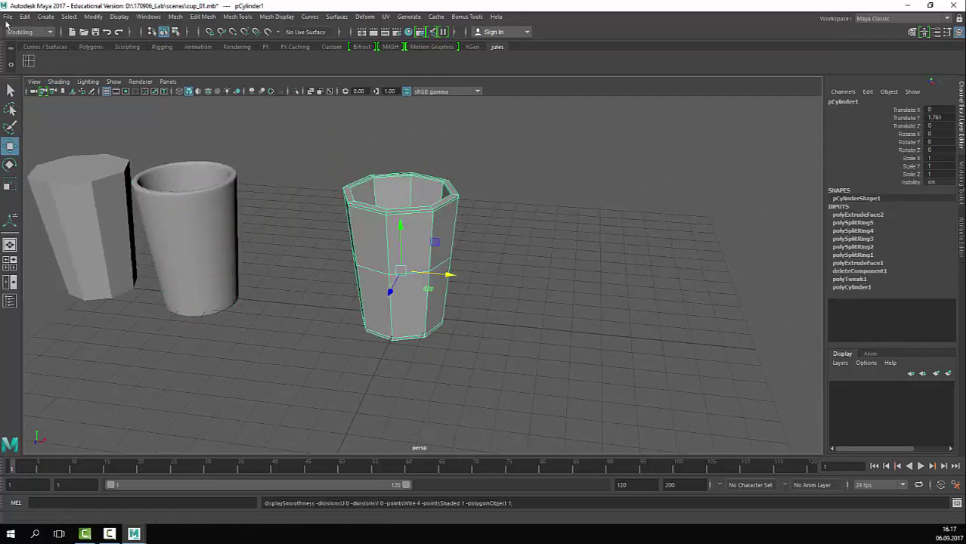
click(8, 18)
click(103, 58)
Step: Add the delete History command to the custom shelf and delete the original cup's construction history
click(25, 16)
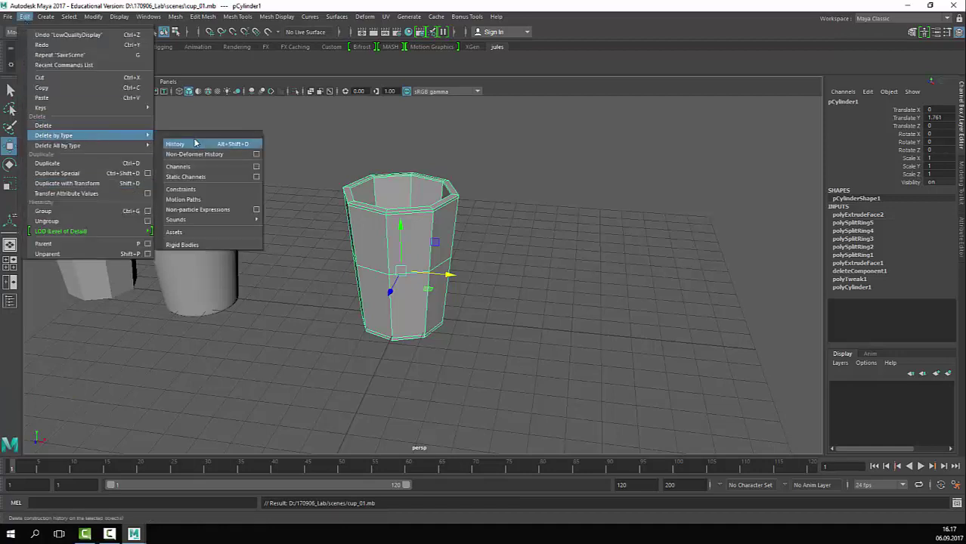
click(202, 66)
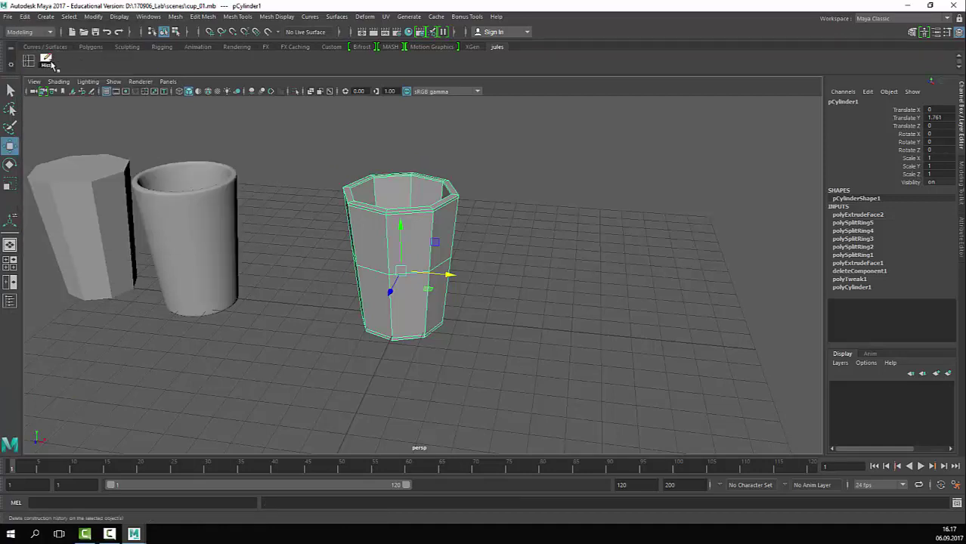
click(49, 63)
Step: Add Freeze Transformations to the custom shelf and freeze the original cup's transformations
click(100, 17)
ctrl+shift+click(120, 63)
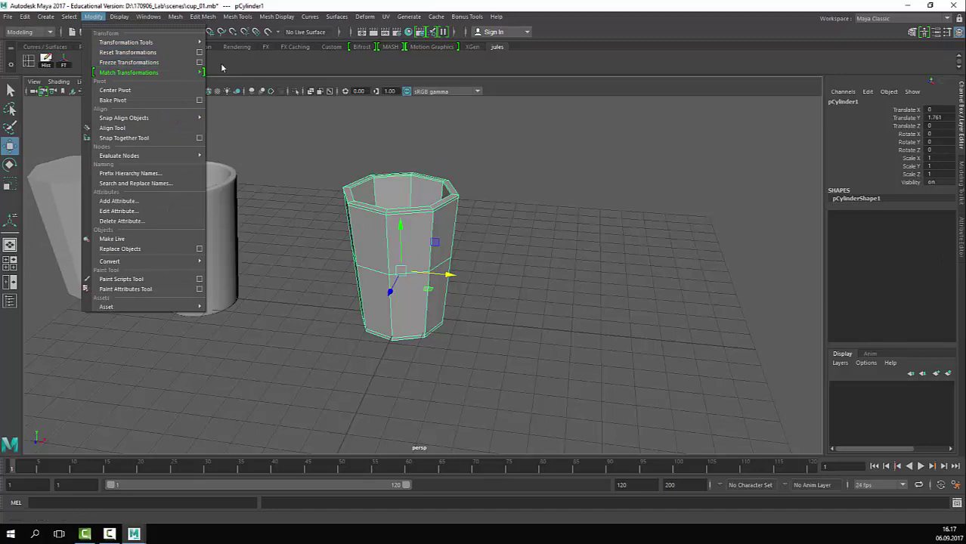
click(221, 66)
click(64, 63)
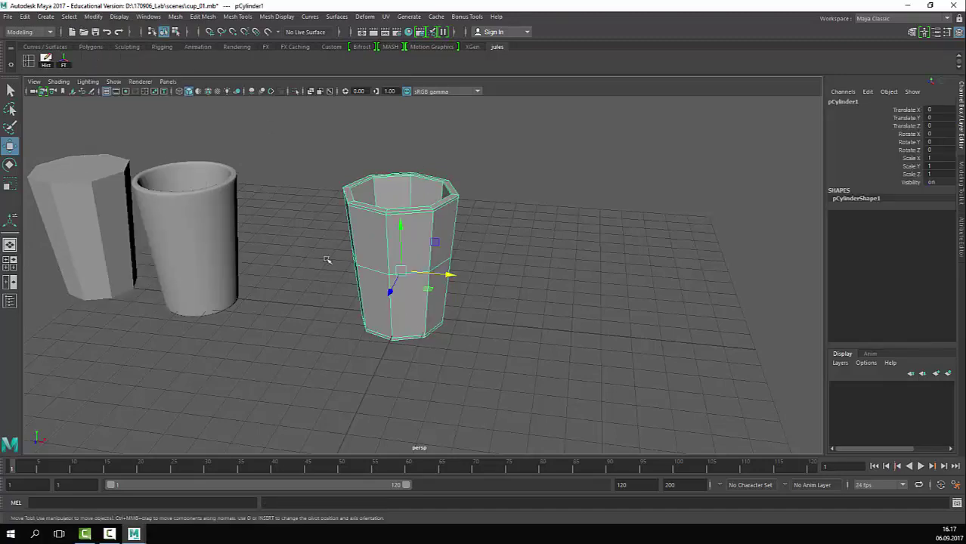
Step: Apply the mesh Smooth operation to the original cup
scroll(464, 304, up, 5)
click(176, 16)
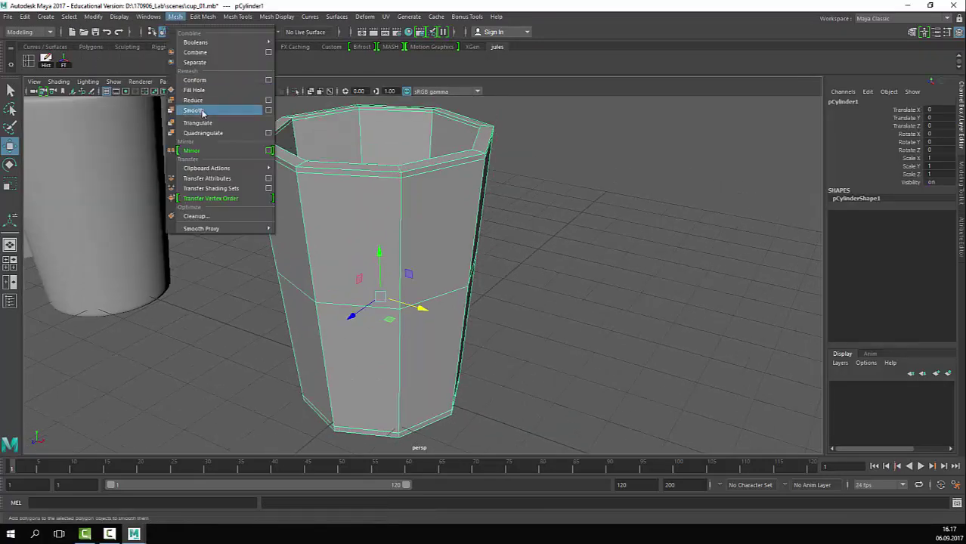
click(198, 111)
click(581, 206)
click(444, 241)
alt+drag(445, 241, 351, 313)
Step: Delete two neighbouring faces in the upper part of the cup's outer wall
right_drag(402, 242, 402, 274)
click(408, 225)
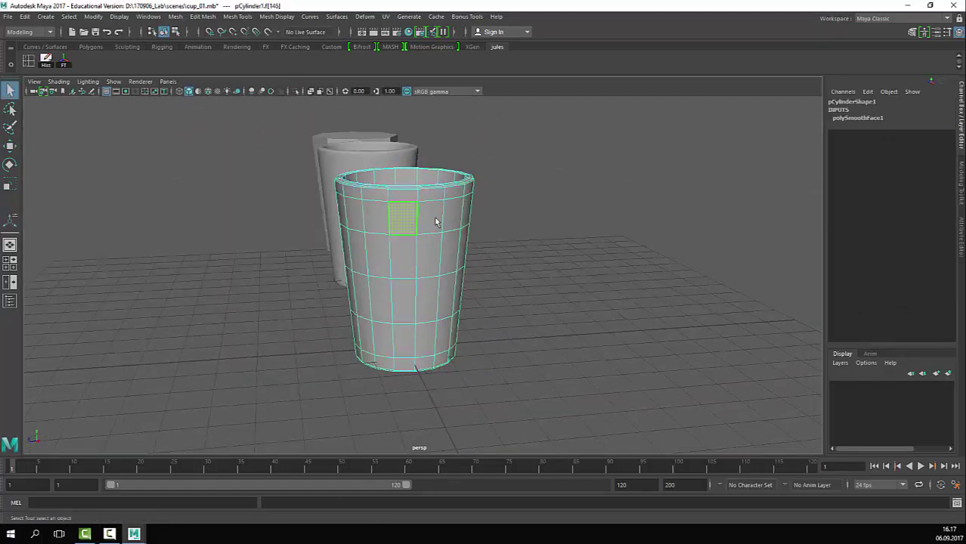
shift+click(436, 222)
scroll(487, 274, up, 5)
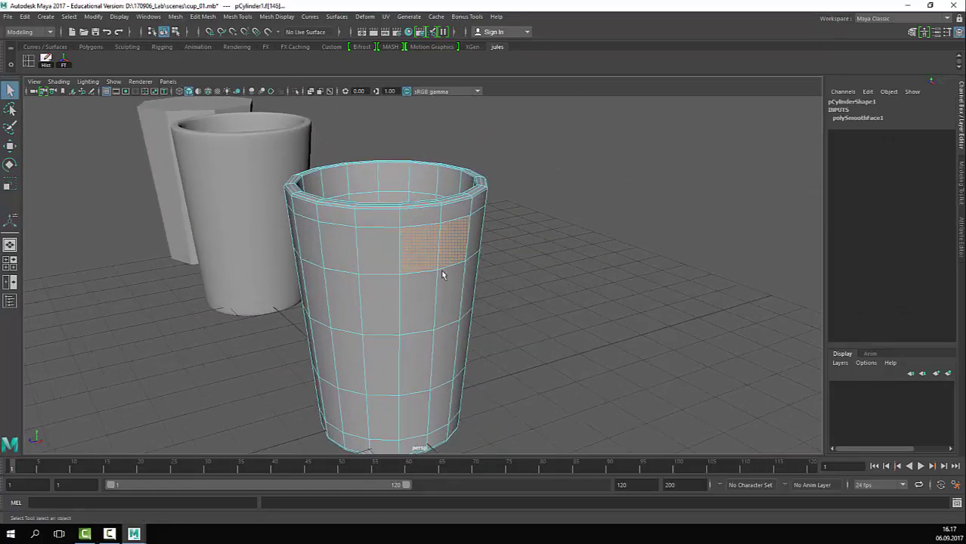
key(Delete)
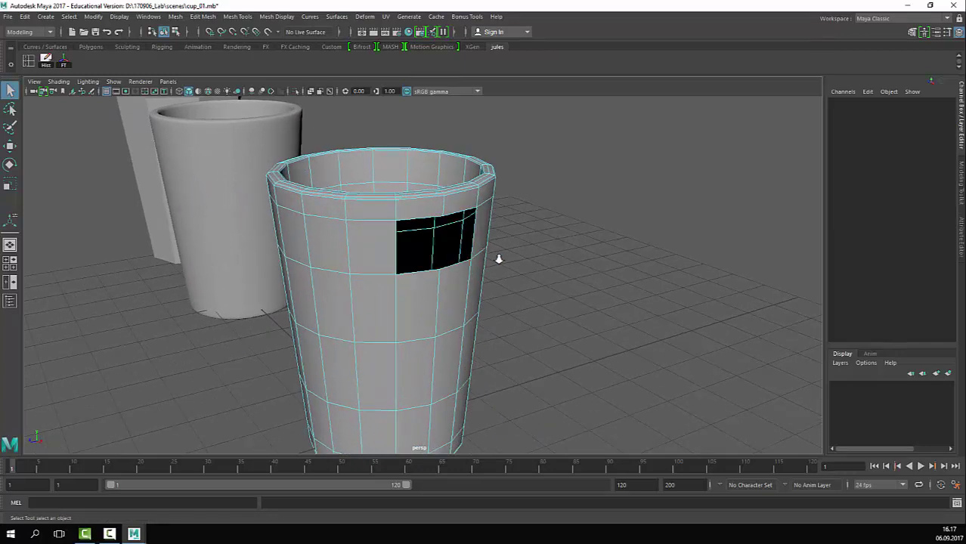
Step: Select the vertices around the hole in the outer wall, then the horizontal edges level with the hole's lower border
right_drag(446, 208, 375, 219)
alt+drag(375, 219, 325, 170)
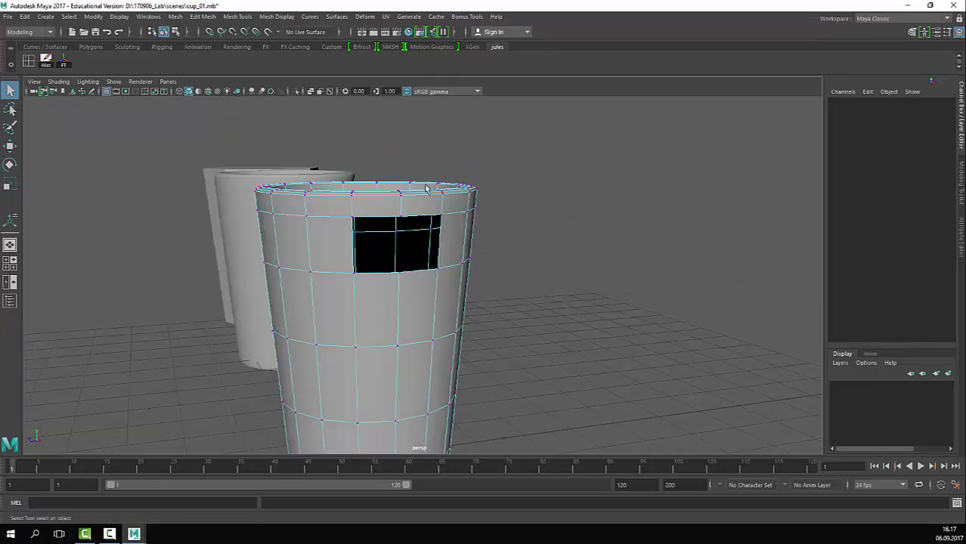
click(439, 219)
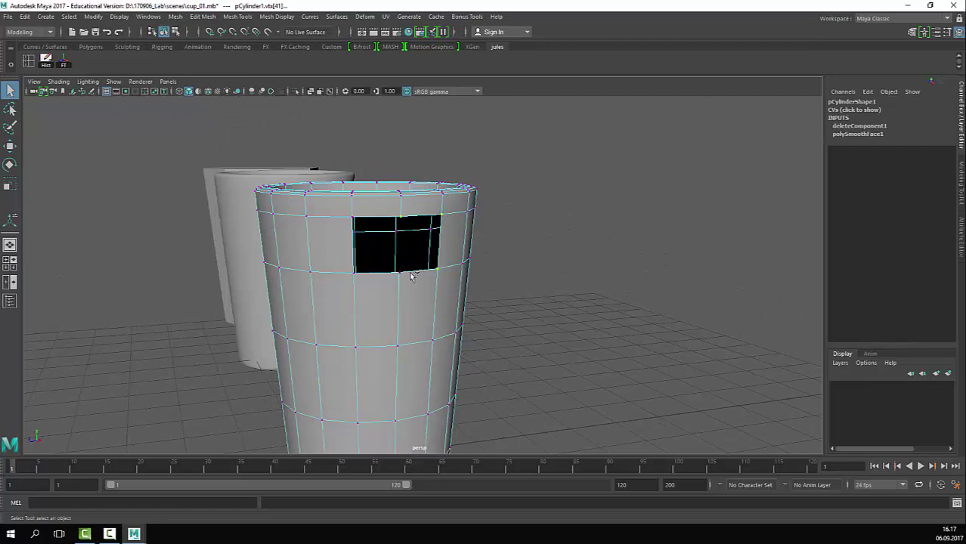
alt+drag(361, 289, 474, 276)
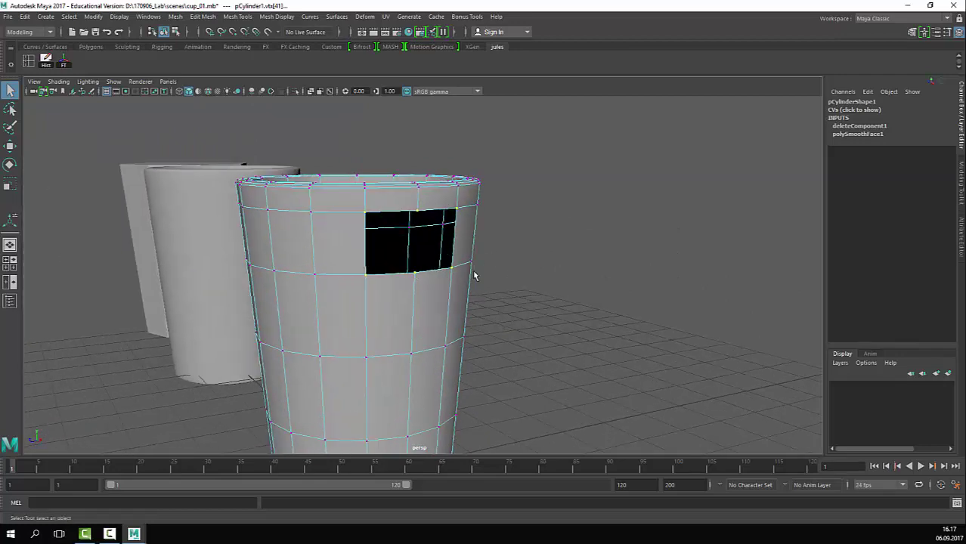
alt+drag(370, 306, 395, 299)
click(414, 276)
key(F10)
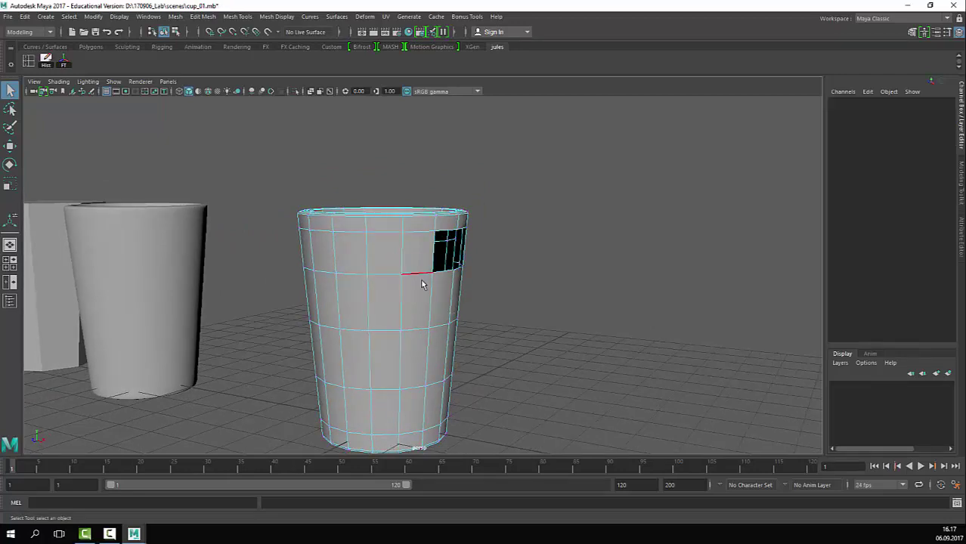
click(425, 273)
alt+drag(574, 303, 479, 304)
Step: Undo the component selections and the face deletion, and return the cup to object selection
key(ctrl+z)
key(ctrl+z)
key(ctrl+z)
key(ctrl+z)
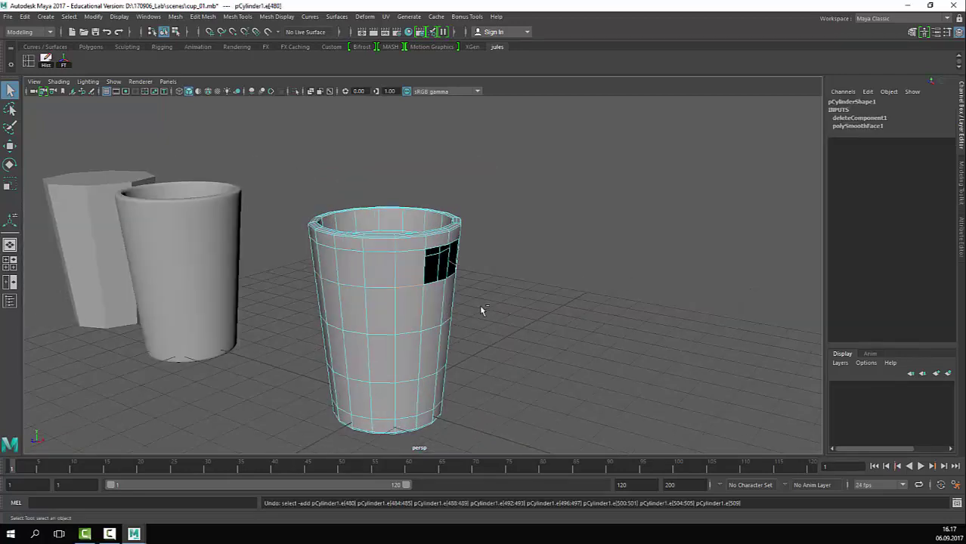
key(ctrl+z)
key(ctrl+z)
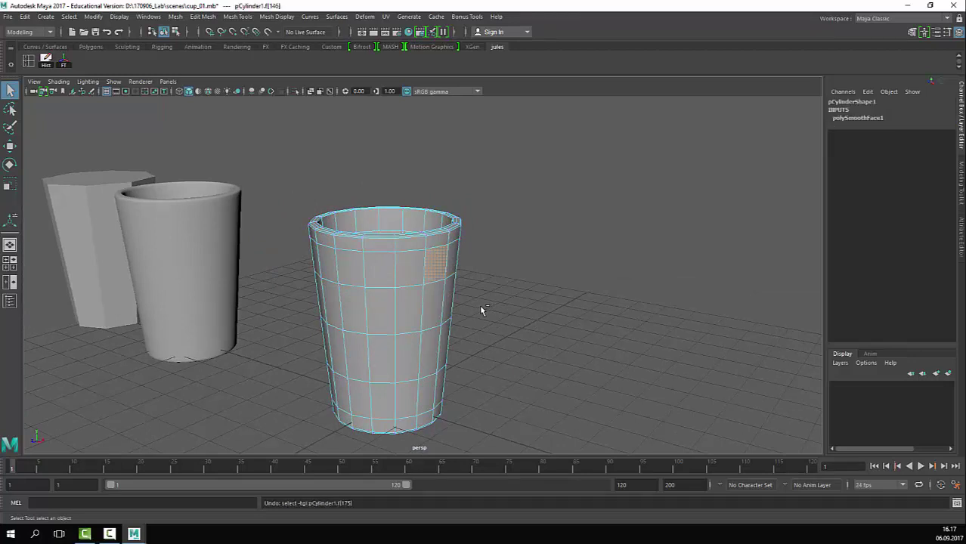
click(480, 307)
key(F8)
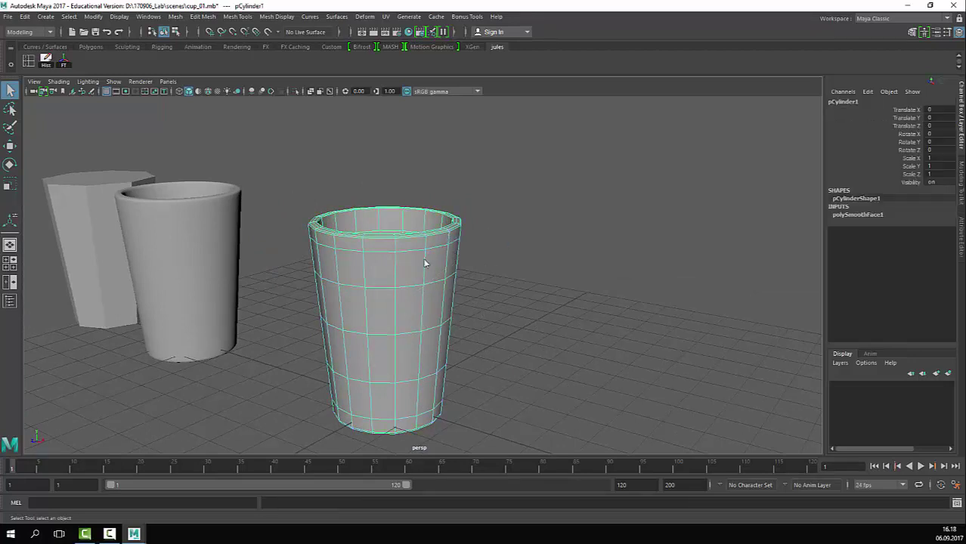
Step: Select the horizontal edge loop in the outer wall's upper part, add Slide Edge to the shelf, and slide the loop slightly downward
key(F10)
double_click(416, 285)
alt+right_drag(416, 285, 495, 279)
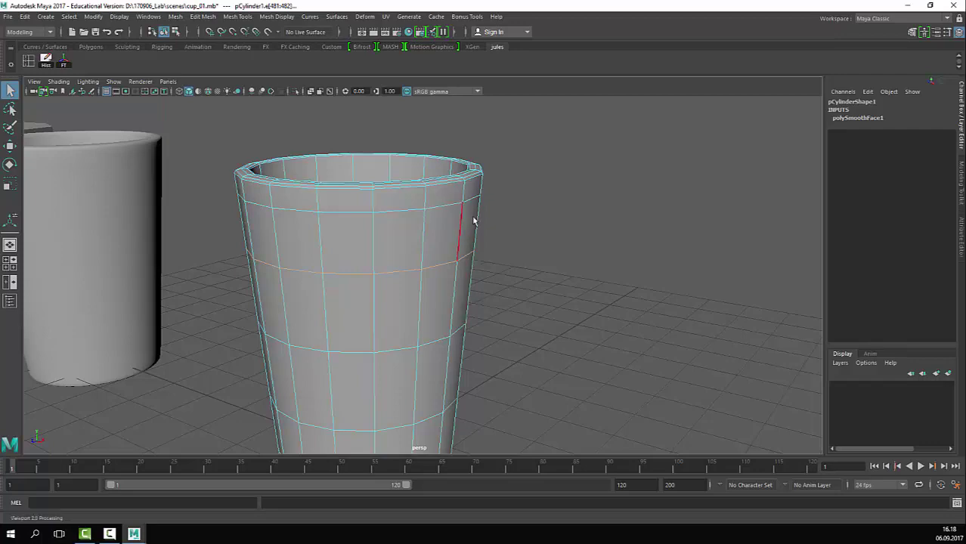
scroll(330, 273, down, 5)
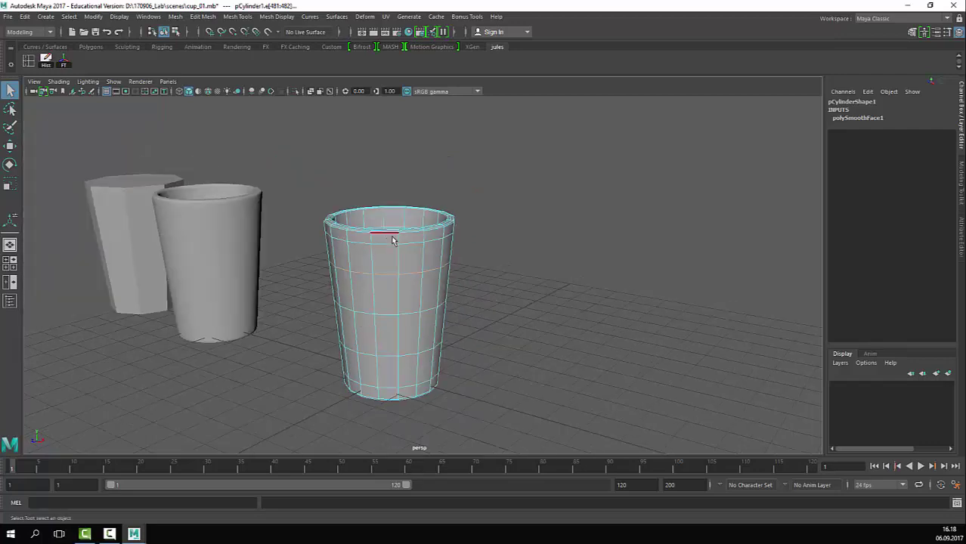
scroll(389, 238, up, 3)
alt+drag(381, 255, 280, 112)
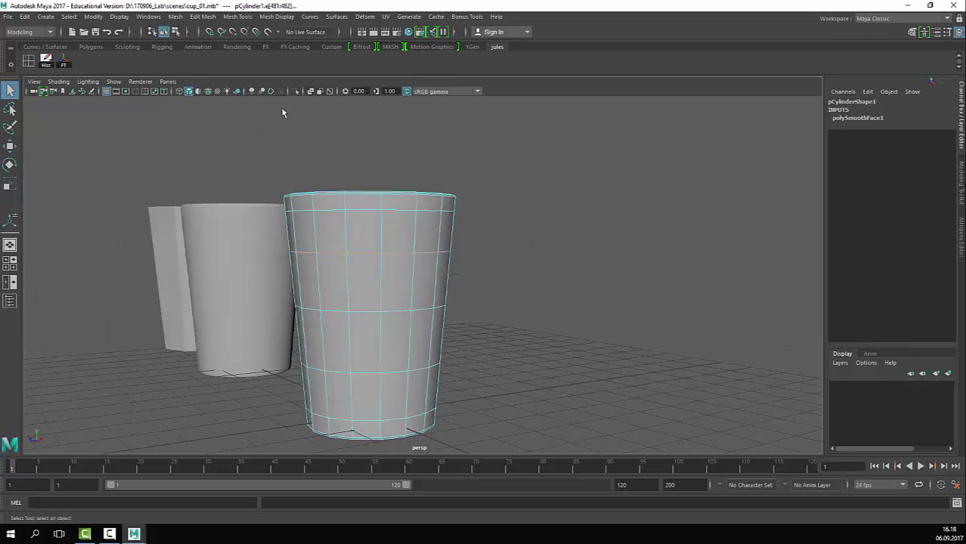
click(244, 19)
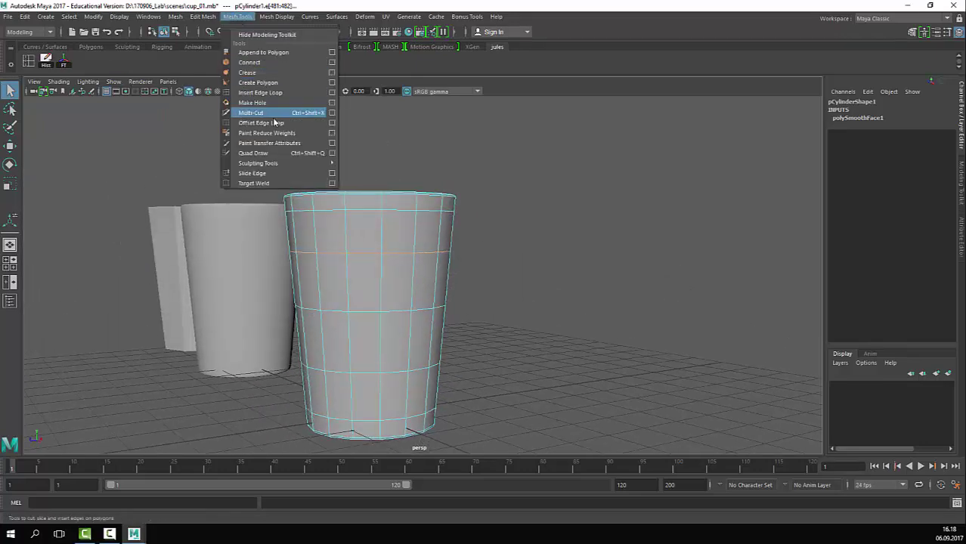
click(254, 173)
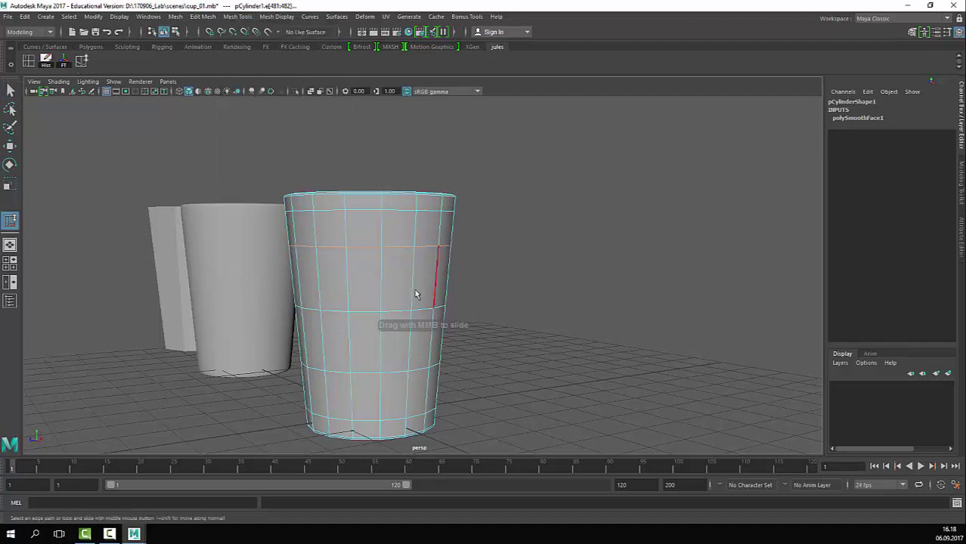
middle_drag(415, 295, 434, 303)
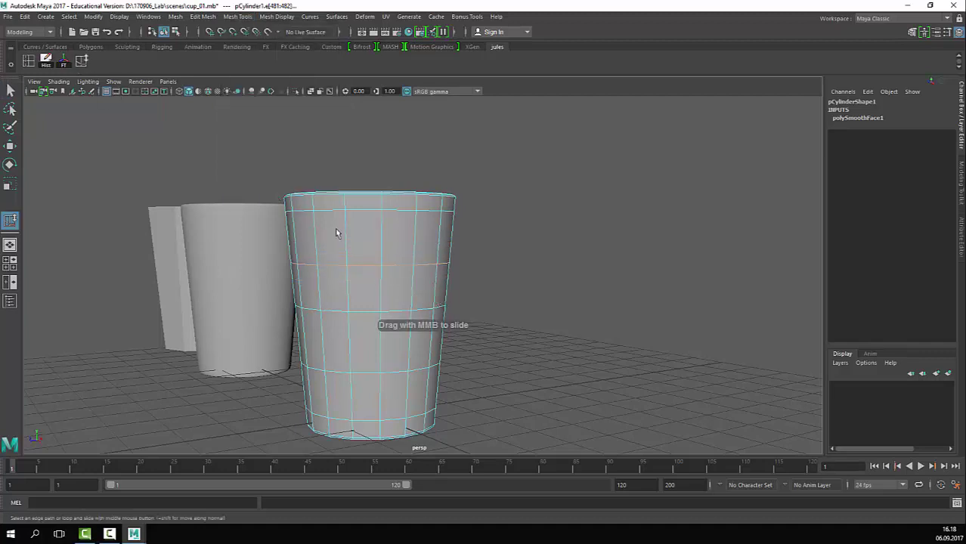
Step: Slide the outer wall's middle and upper horizontal edge loops downward with Slide Edge so the loops in the lower part are more evenly spaced
click(396, 312)
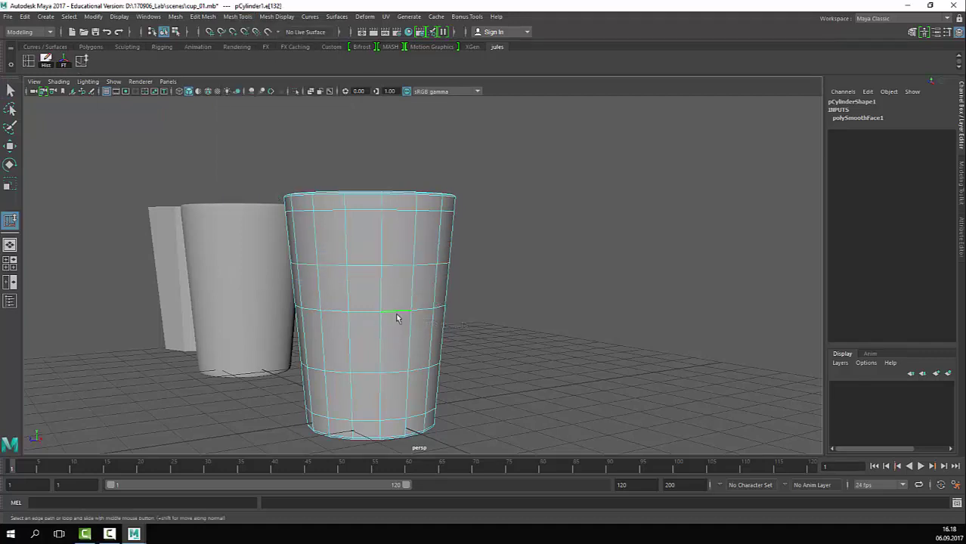
middle_drag(397, 316, 446, 346)
click(403, 270)
middle_drag(404, 270, 435, 339)
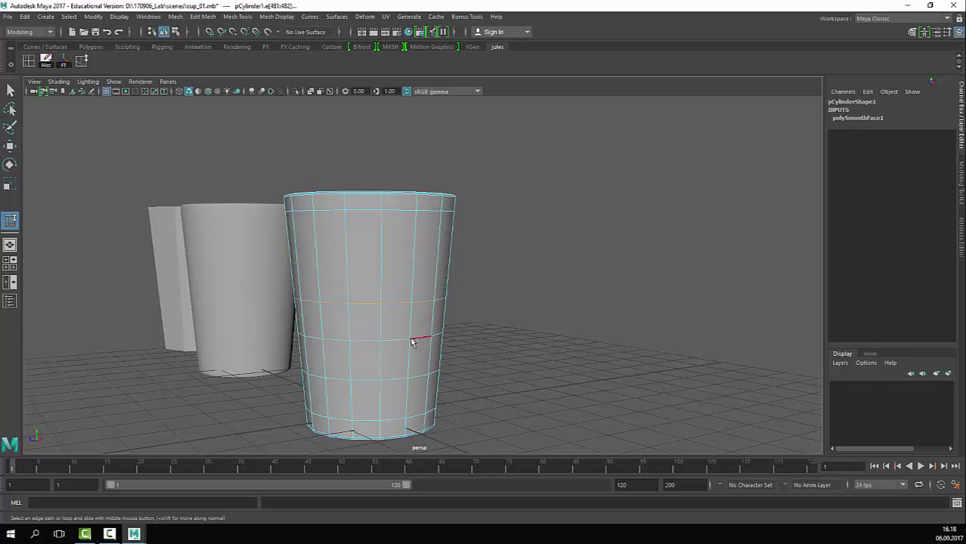
key(ctrl+z)
click(398, 304)
middle_drag(413, 306, 466, 319)
Step: Return to object selection, select the cup, and insert a horizontal edge loop across the tall row of faces below the rim
right_drag(361, 251, 459, 200)
drag(449, 221, 403, 302)
click(28, 62)
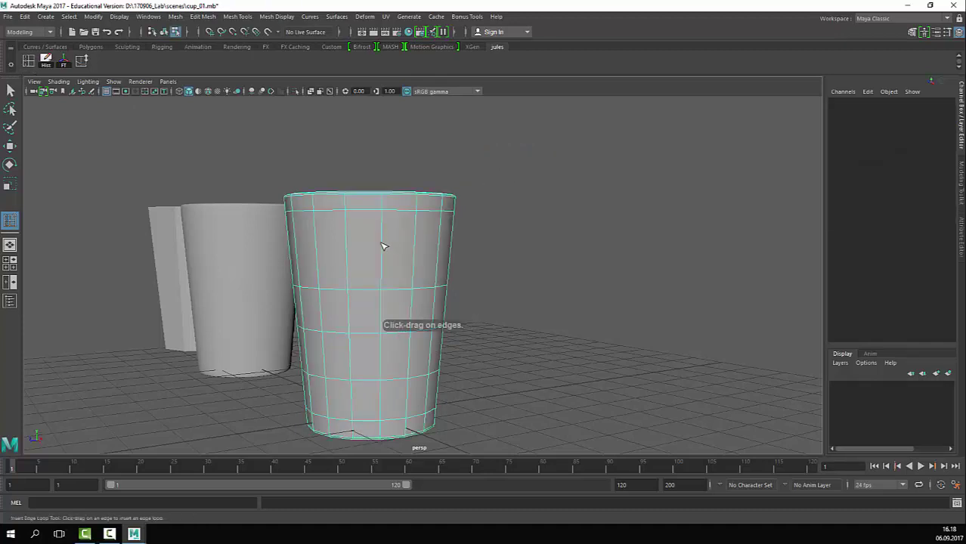
click(383, 246)
key(q)
Step: Delete a two-by-two block of faces in the upper part of the cup's outer wall
right_drag(434, 244, 437, 275)
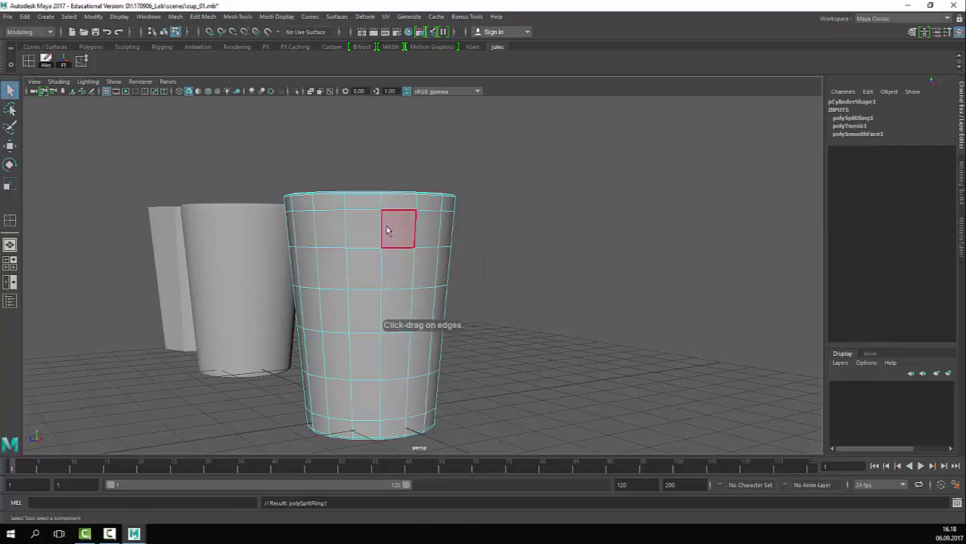
click(389, 229)
shift+click(421, 230)
shift+click(416, 275)
shift+click(400, 273)
mouse_move(504, 269)
alt+mouse_down()
mouse_move(475, 287)
mouse_move(505, 287)
alt+mouse_up()
alt+right_drag(442, 287, 485, 277)
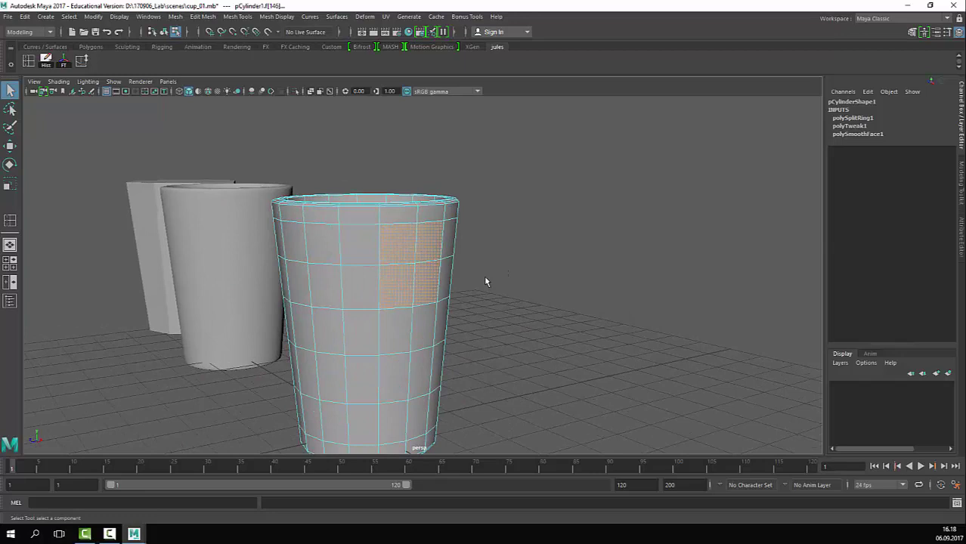
key(Delete)
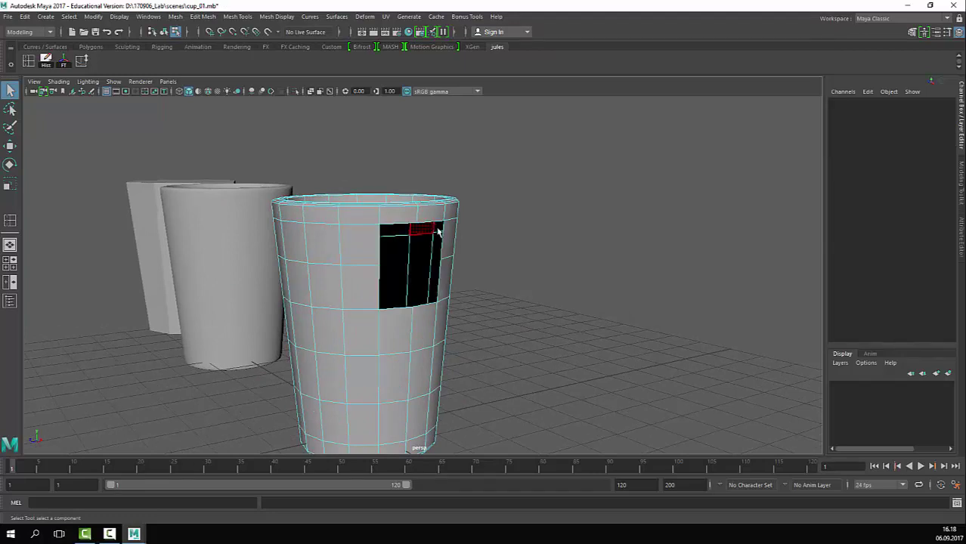
Step: Select the eight vertices around the square hole's border in the outer wall, and clear the selection
key(F9)
click(380, 259)
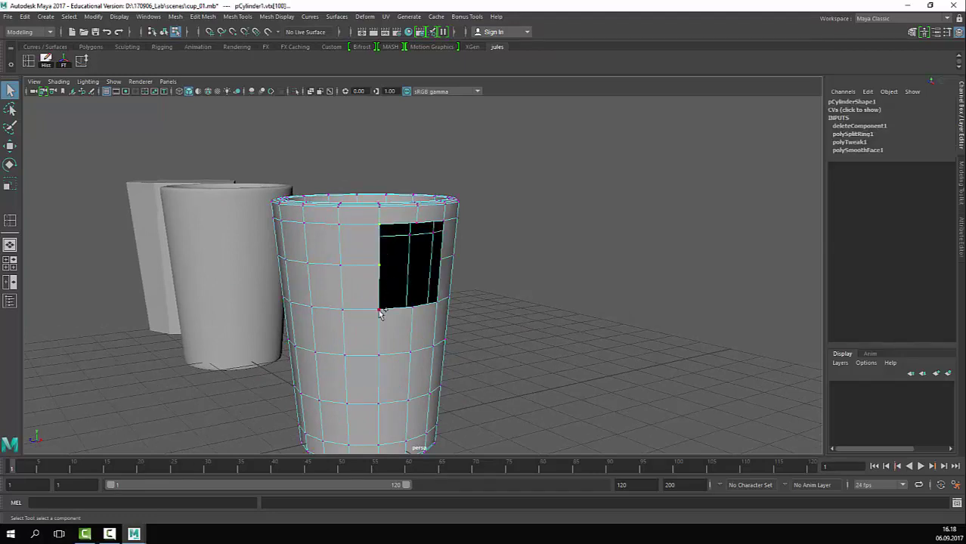
alt+drag(380, 314, 418, 324)
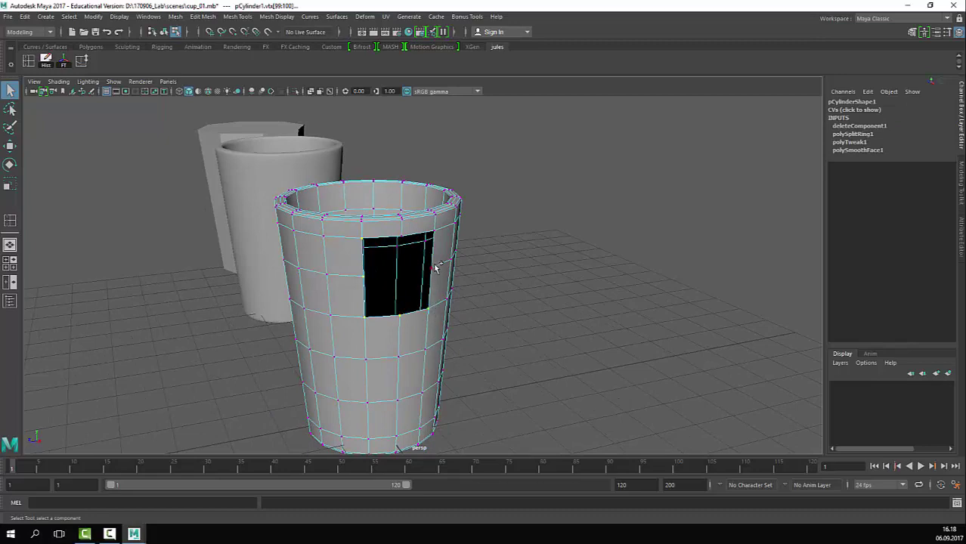
alt+drag(528, 267, 550, 254)
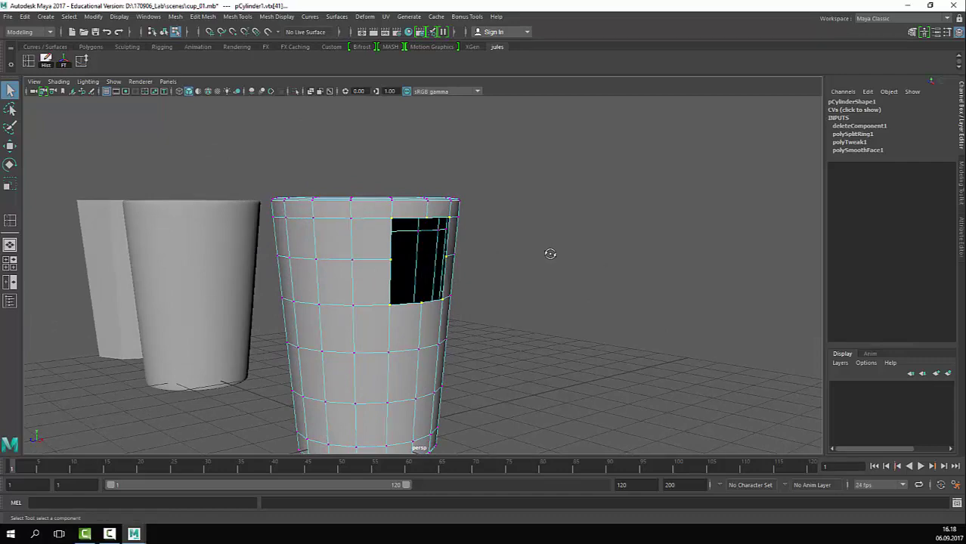
mouse_move(461, 255)
alt+mouse_down()
mouse_move(508, 238)
mouse_move(473, 246)
alt+mouse_up()
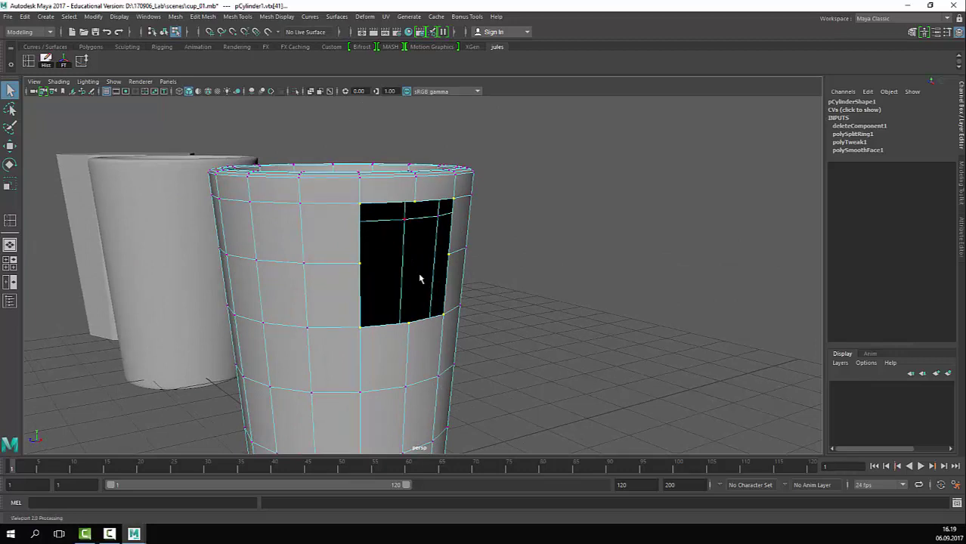
alt+middle_drag(432, 256, 429, 259)
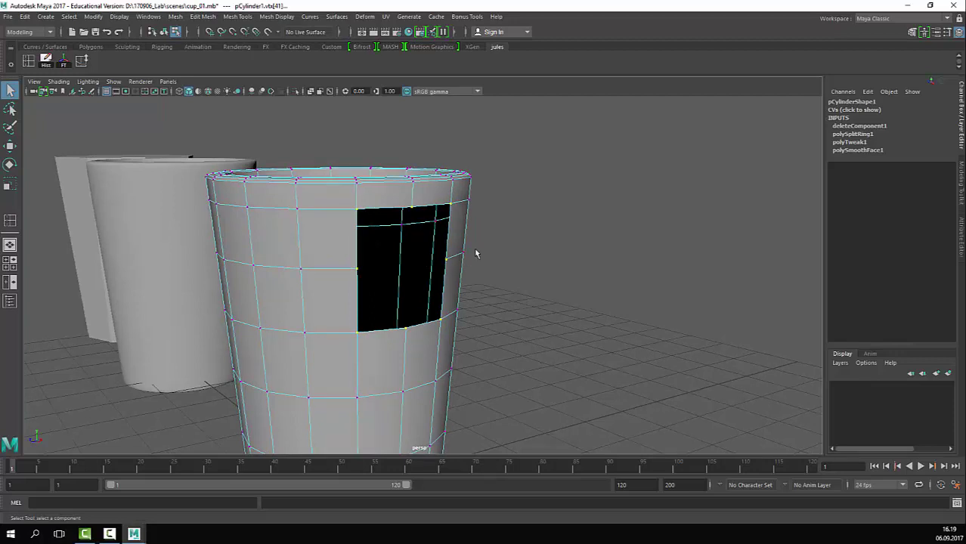
click(404, 280)
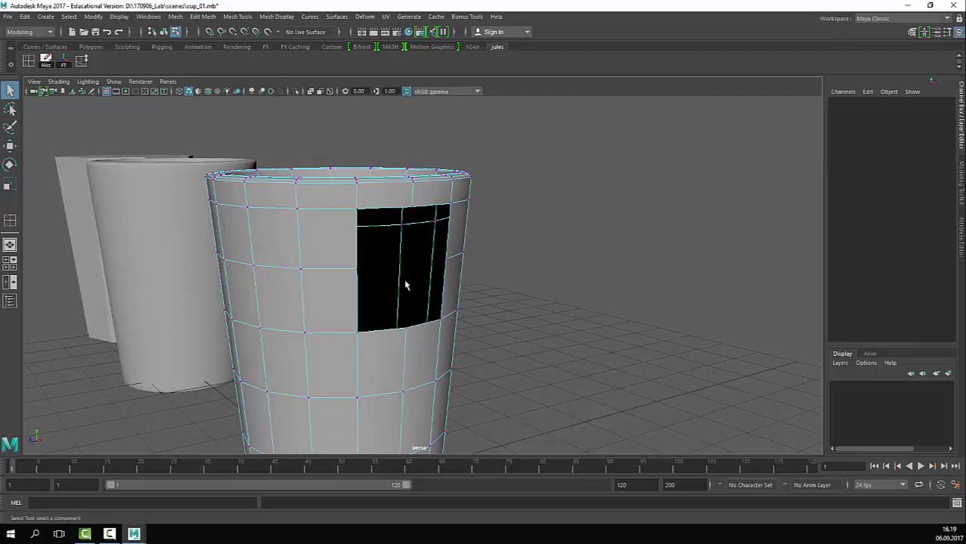
Step: Create a polygon cylinder primitive at the scene origin beneath the cup
click(45, 16)
mouse_move(76, 52)
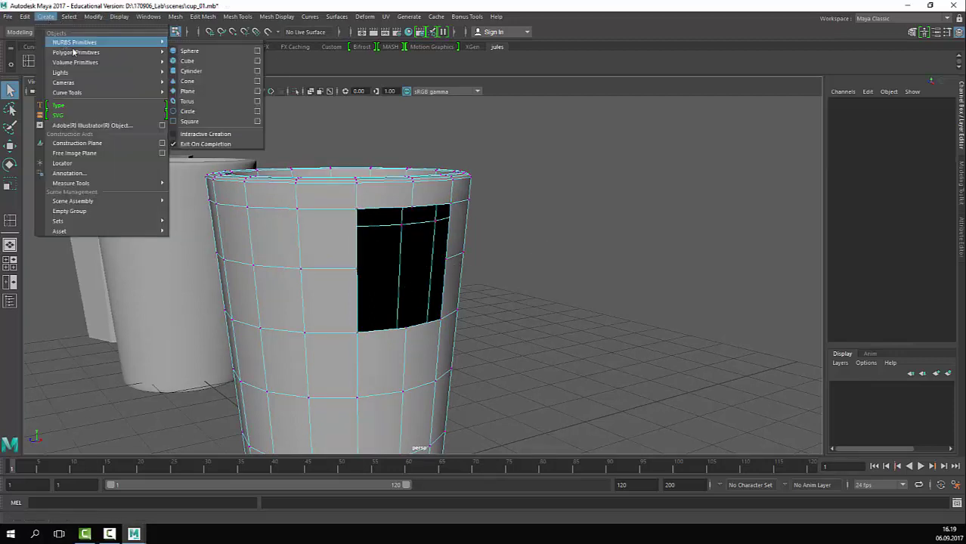
click(204, 81)
scroll(406, 342, down, 5)
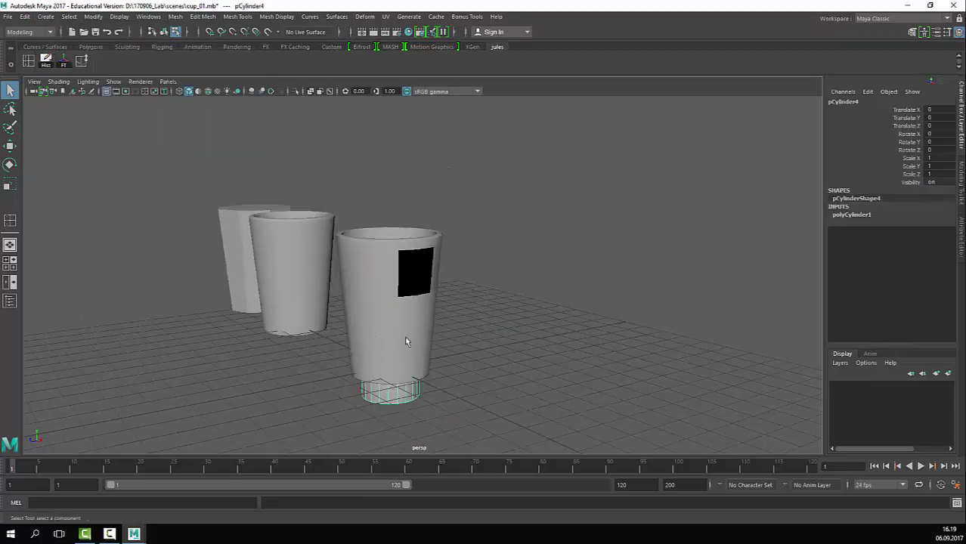
Step: Set the new cylinder's axis subdivisions to 8 and move it out of the cup to Translate X about 5.06
key(w)
click(851, 218)
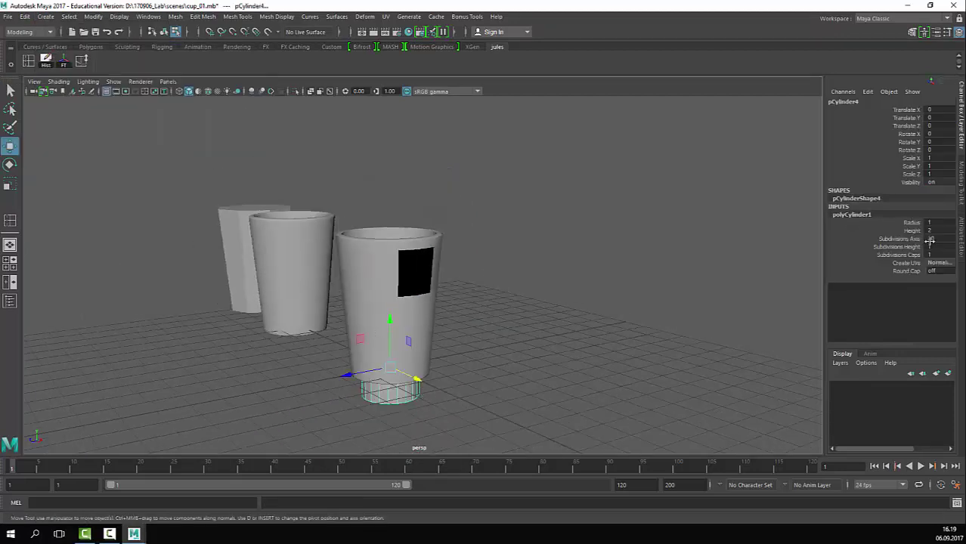
text(8)
key(Return)
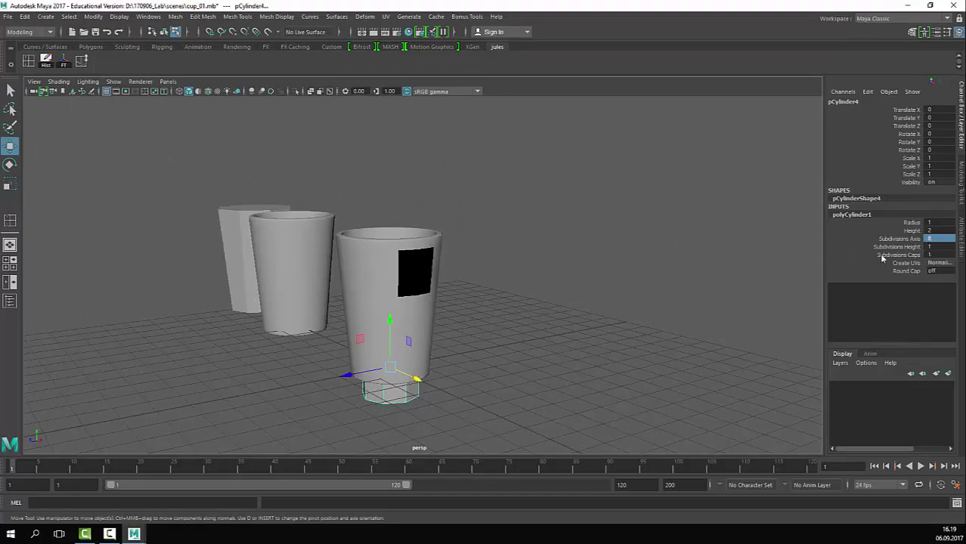
drag(417, 379, 514, 421)
alt+middle_drag(502, 332, 473, 297)
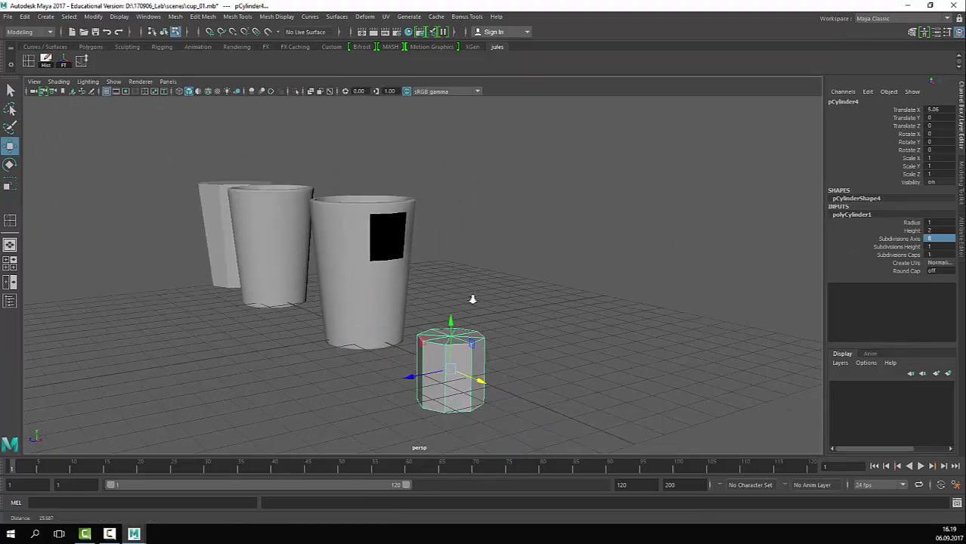
alt+drag(473, 298, 503, 344)
alt+right_drag(503, 344, 555, 351)
alt+middle_drag(556, 351, 509, 241)
key(q)
right_drag(490, 328, 439, 328)
click(501, 348)
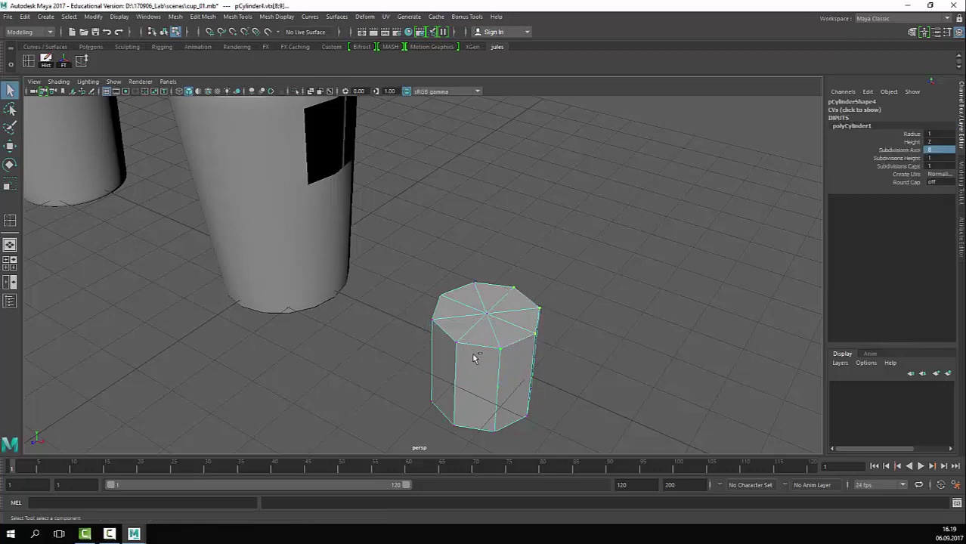
right_drag(527, 295, 701, 189)
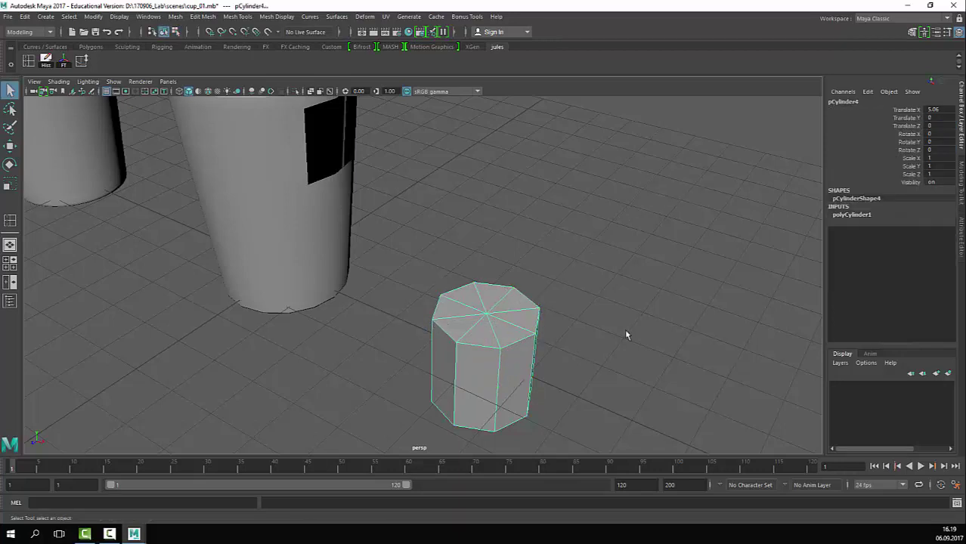
Step: Enable Discrete Rotate and rotate the cylinder 90 degrees about Z so it lies sideways
key(e)
alt+drag(516, 368, 523, 353)
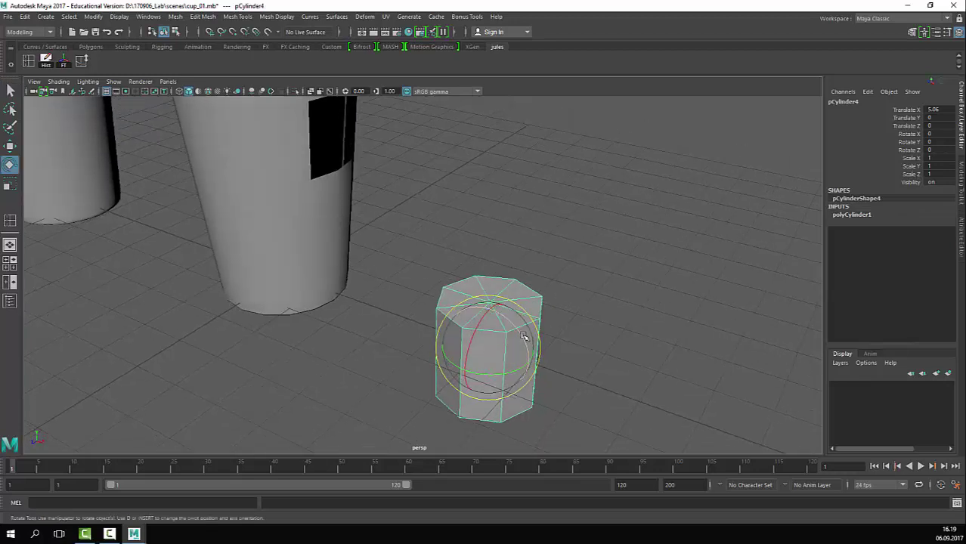
key(r)
key(e)
click(522, 335)
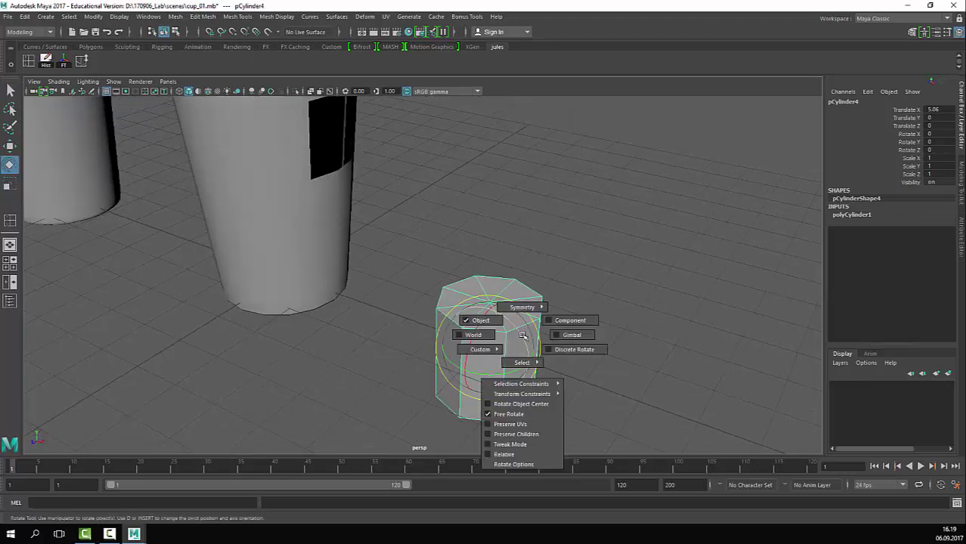
drag(522, 335, 538, 349)
drag(508, 323, 470, 290)
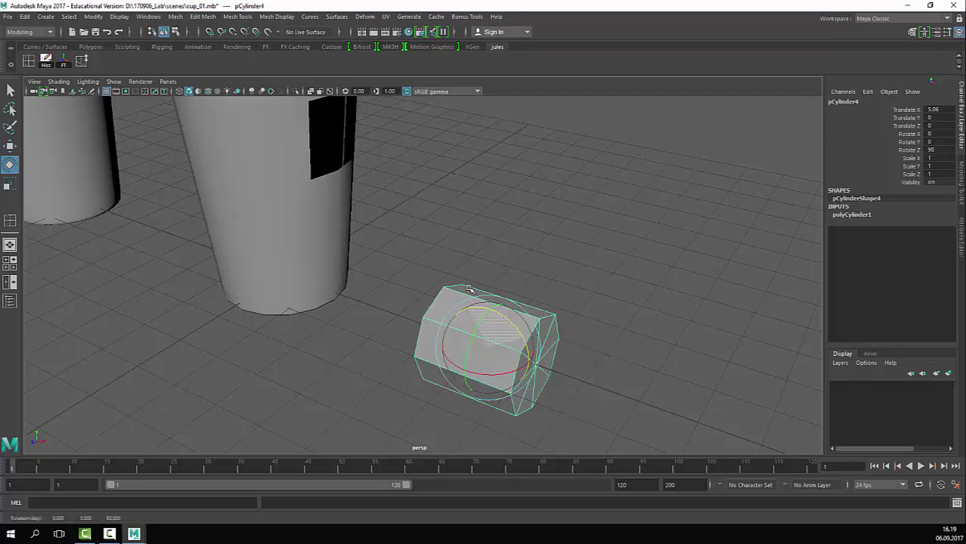
Step: Raise the cylinder to Translate Y about 3.588, level with the opening in the cup wall
alt+drag(556, 326, 558, 308)
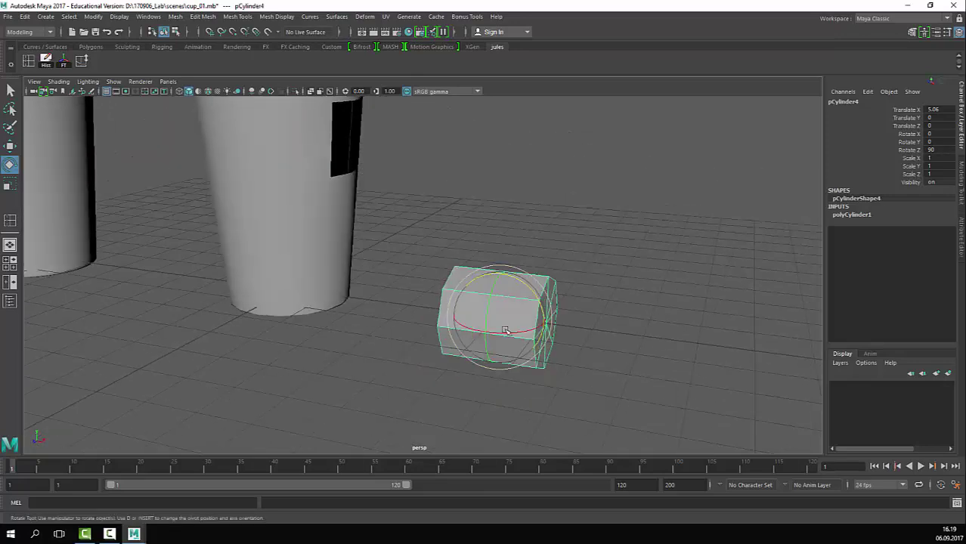
key(w)
alt+middle_drag(516, 278, 512, 287)
drag(498, 280, 502, 110)
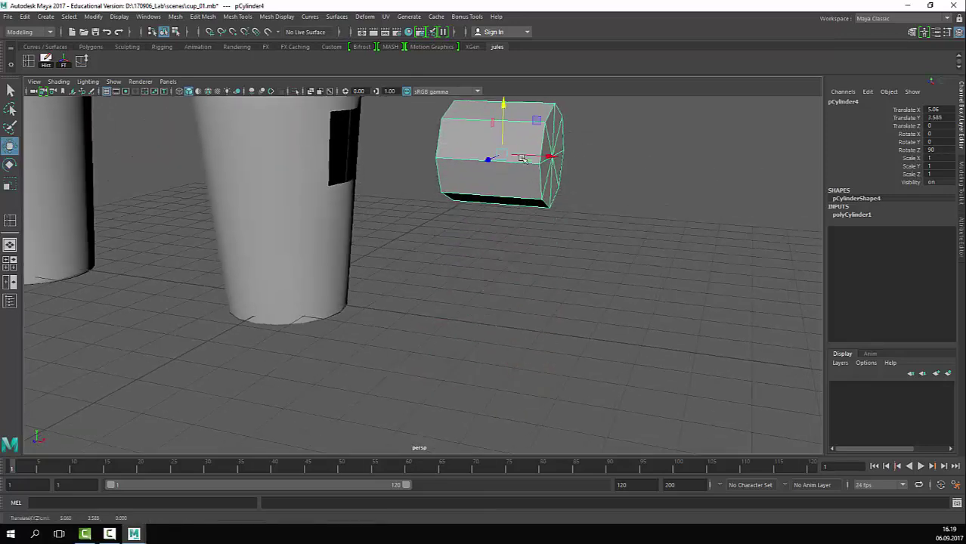
key(space)
key(space)
alt+middle_drag(359, 255, 362, 319)
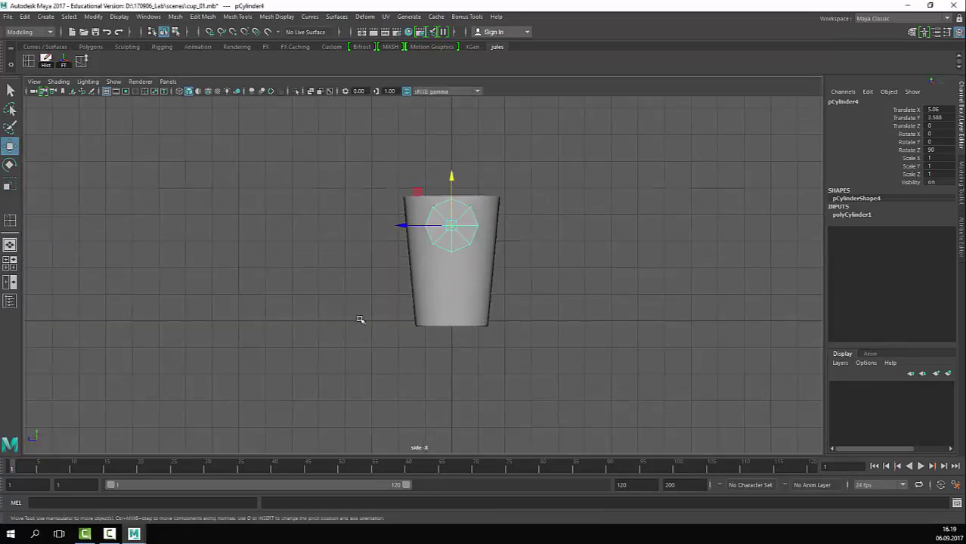
Step: In the front view, move the cylinder beside the cup to Translate X about 2.75 and scale it to about 0.722 in X and Z
key(space)
key(space)
alt+right_drag(267, 280, 543, 326)
alt+middle_drag(544, 326, 438, 509)
drag(579, 307, 484, 311)
alt+right_drag(484, 312, 497, 320)
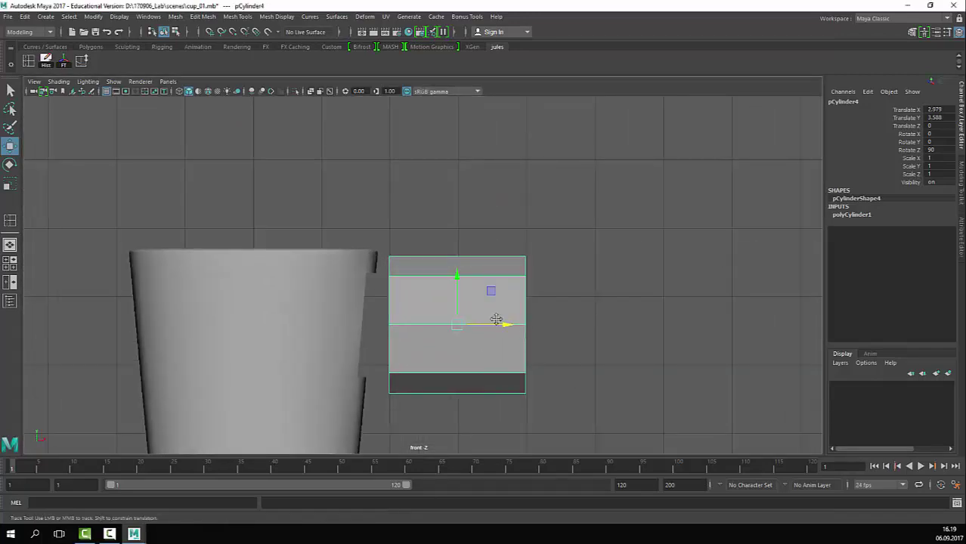
alt+middle_drag(498, 320, 515, 284)
drag(523, 290, 428, 291)
key(r)
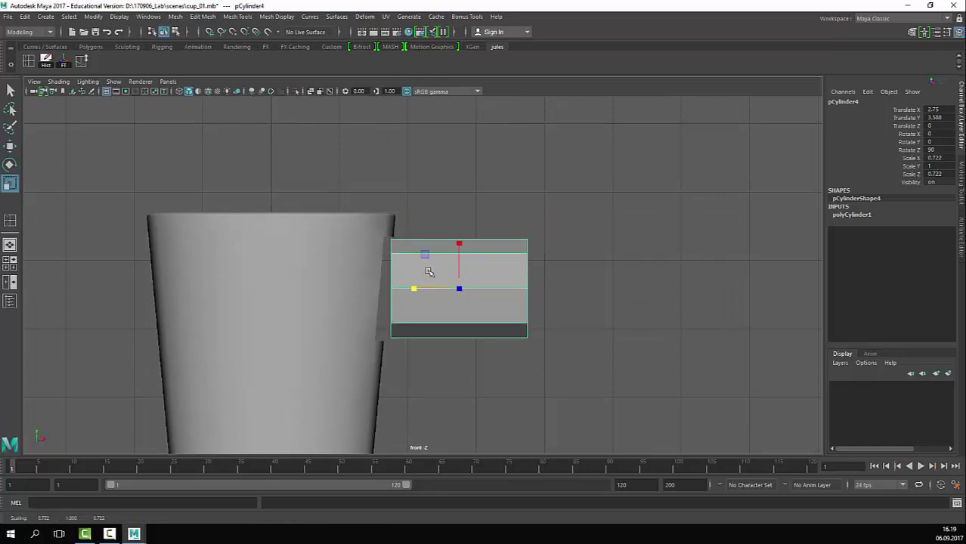
Step: With Discrete Rotate off, tilt the cylinder's cup-side end vertices to match the slope of the cup wall
right_drag(428, 271, 388, 242)
drag(437, 217, 356, 361)
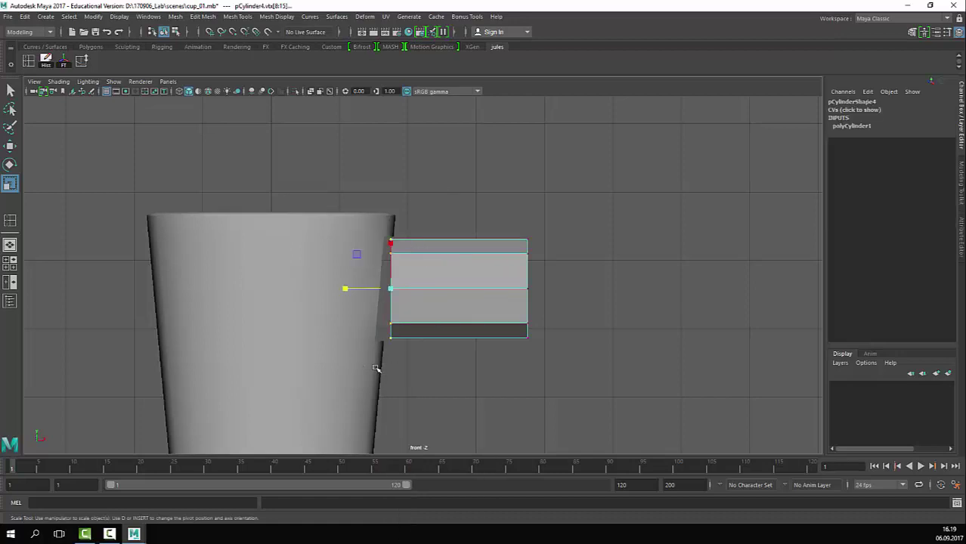
key(e)
drag(420, 252, 427, 257)
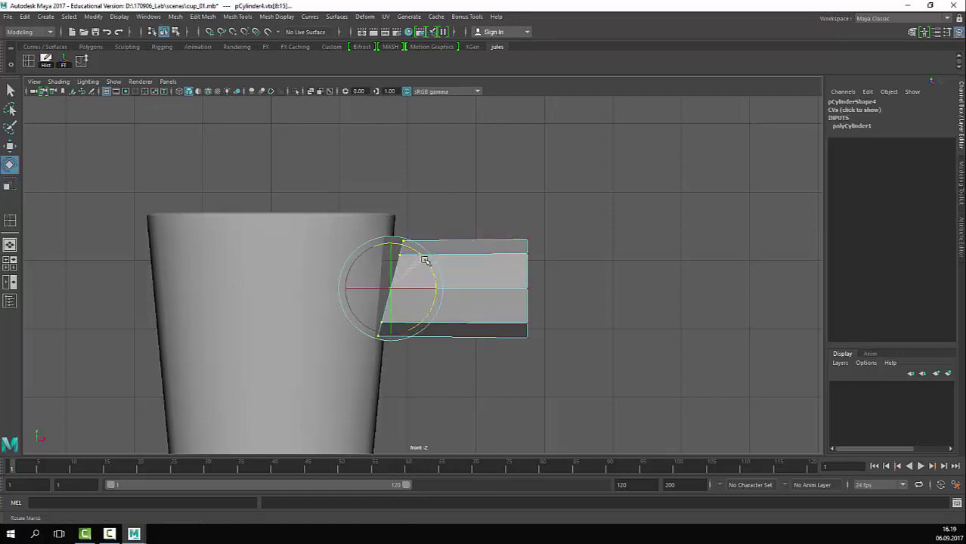
key(ctrl+z)
right_drag(423, 260, 440, 290)
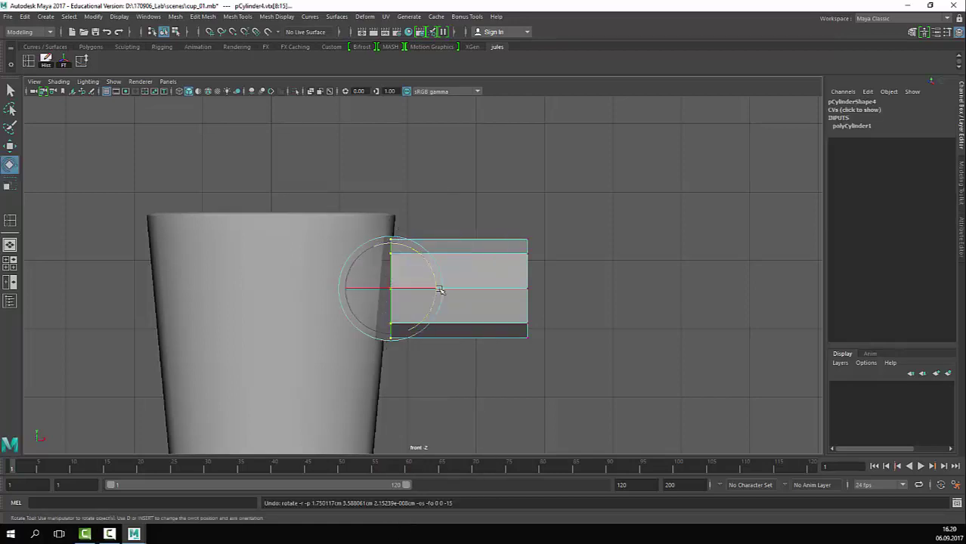
drag(414, 249, 417, 253)
key(w)
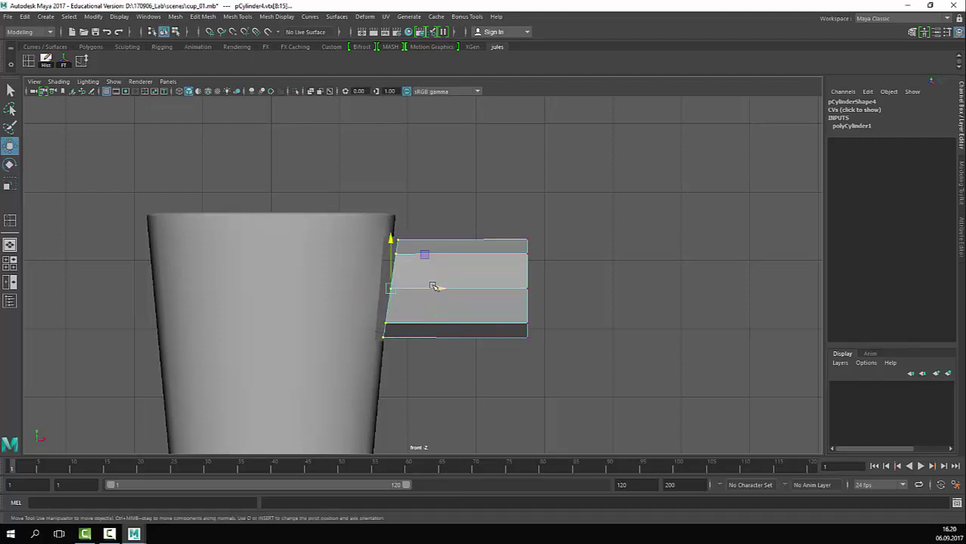
key(e)
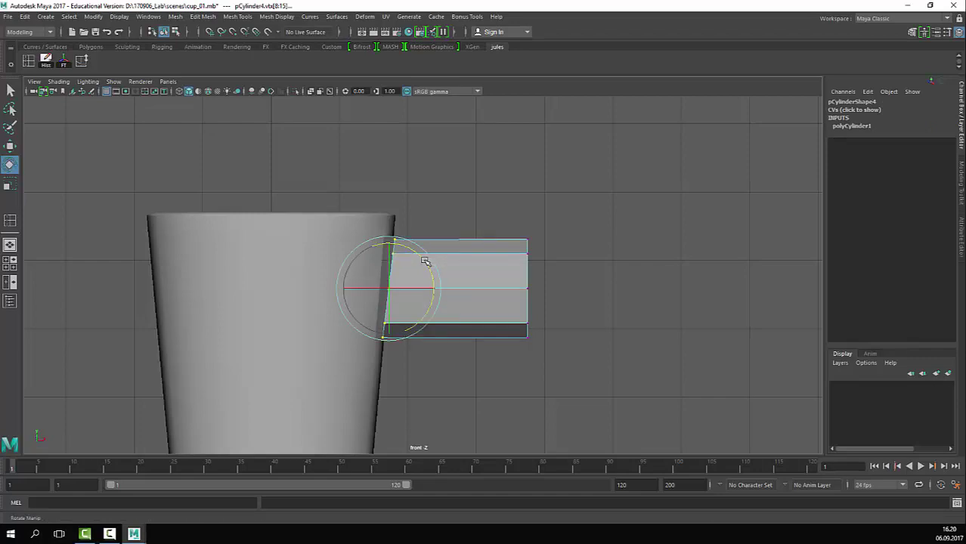
Step: Return to the perspective view, leave the cylinder's vertex mode and select the cup with the opening as an object
key(space)
key(space)
alt+middle_drag(485, 231, 567, 310)
alt+right_drag(566, 309, 642, 261)
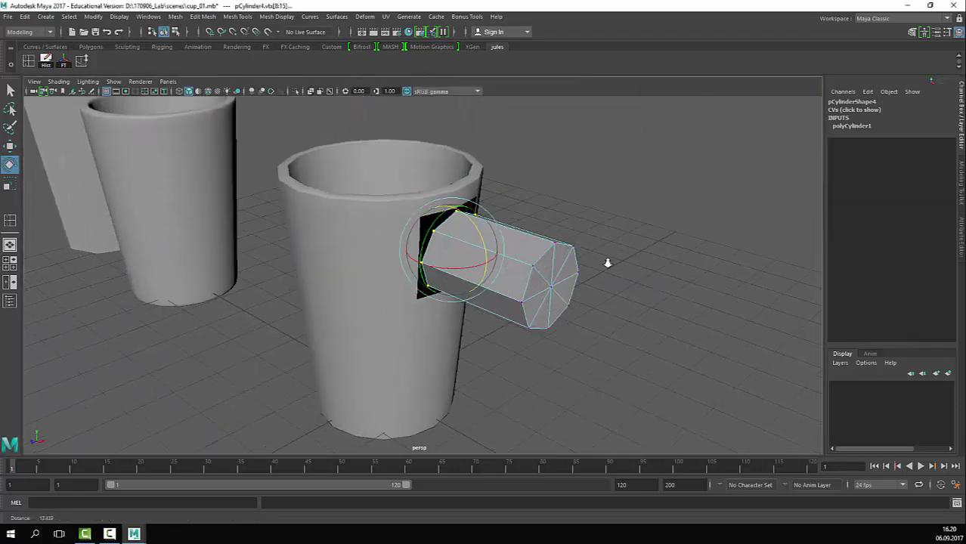
alt+middle_drag(572, 248, 522, 261)
alt+right_drag(522, 260, 508, 264)
key(q)
right_drag(513, 261, 593, 163)
click(357, 257)
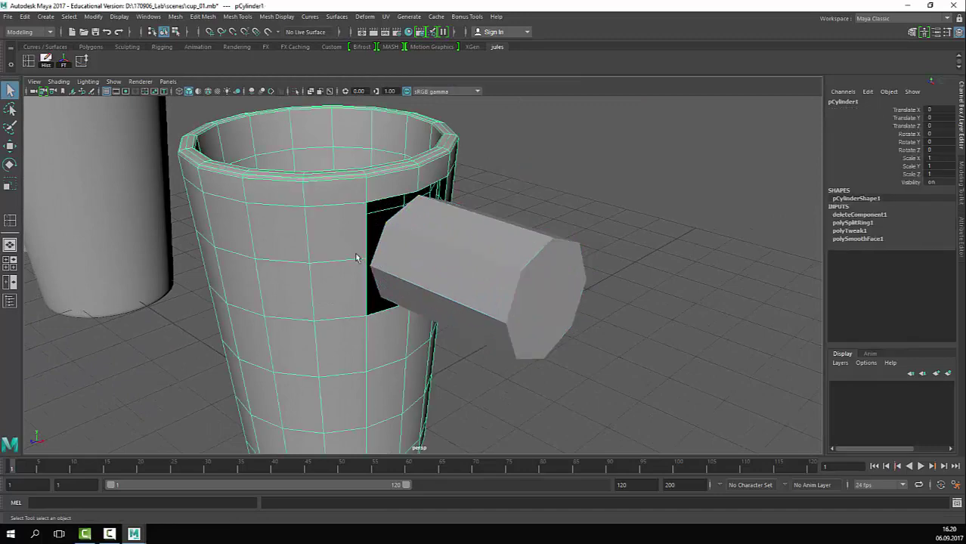
alt+drag(375, 243, 426, 287)
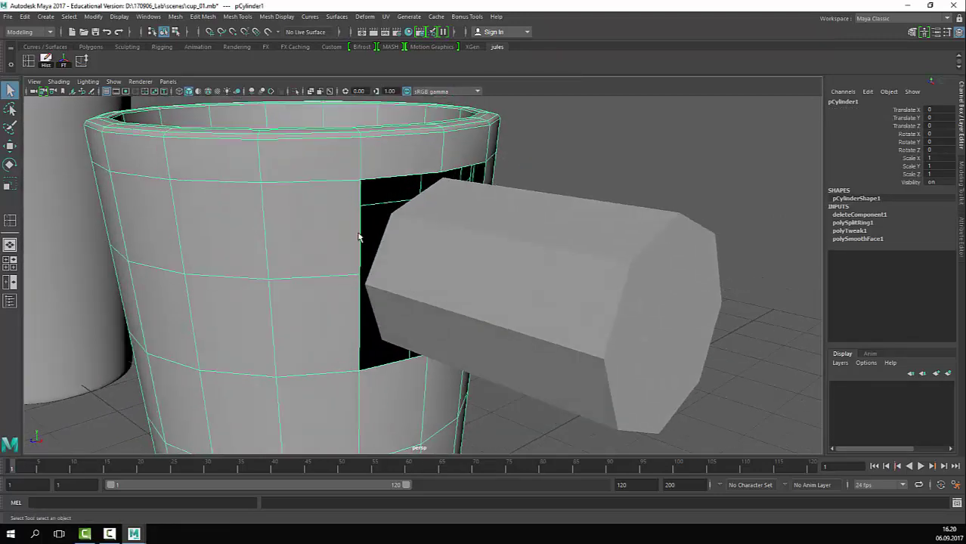
right_drag(354, 232, 338, 185)
key(F9)
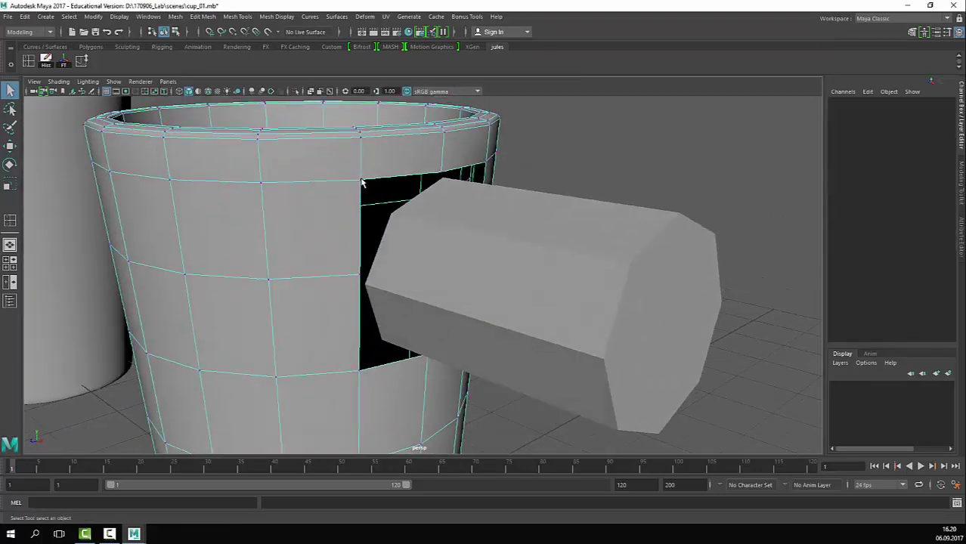
click(360, 181)
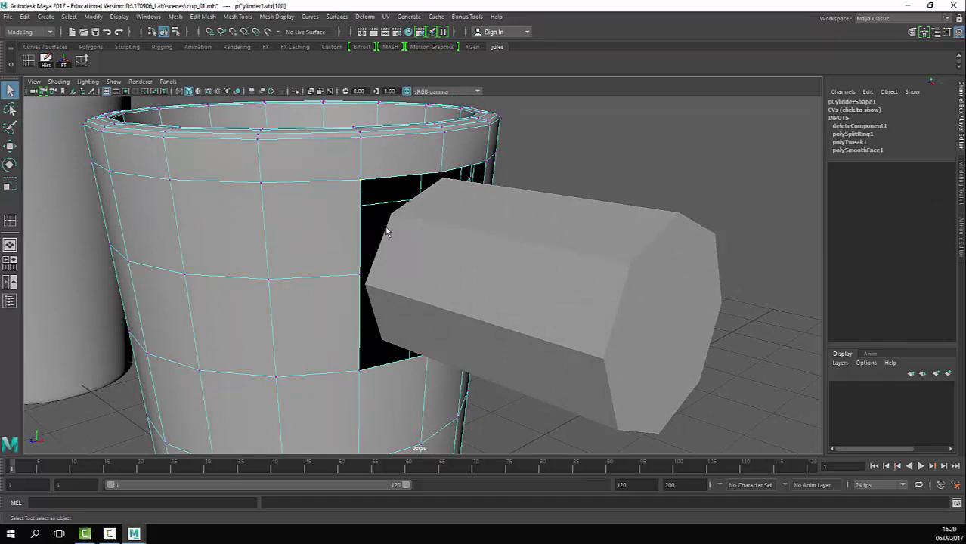
click(337, 173)
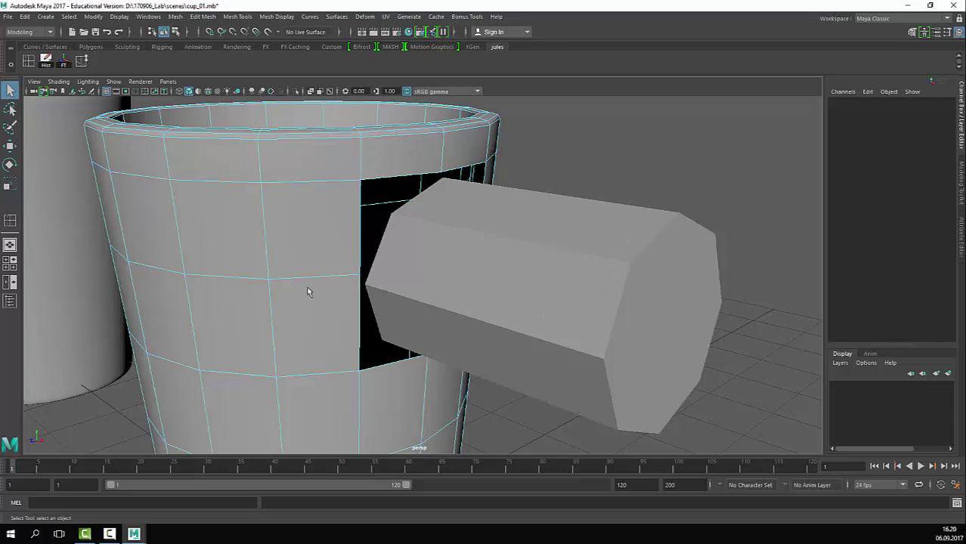
Step: Select the border edges around the cup's opening and extrude them inward with an offset of 0.08
click(361, 341)
alt+drag(362, 340, 417, 368)
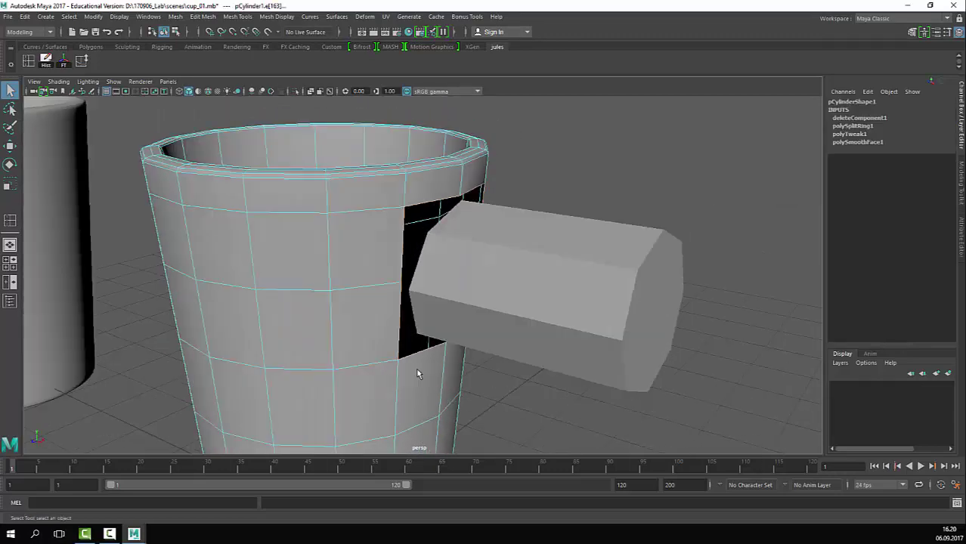
alt+right_drag(400, 300, 530, 297)
alt+middle_drag(530, 297, 480, 316)
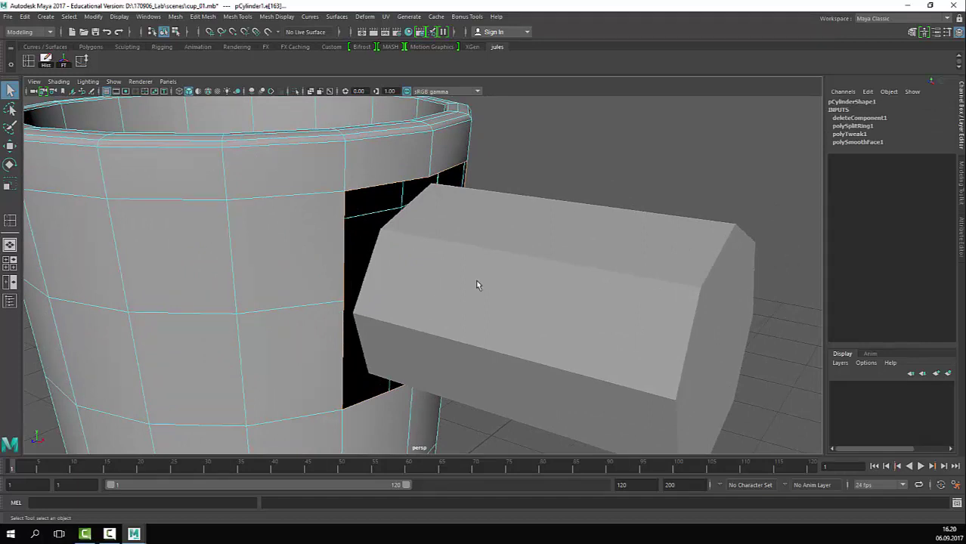
key(ctrl+e)
mouse_move(632, 304)
mouse_down()
mouse_move(643, 304)
mouse_move(636, 312)
mouse_up()
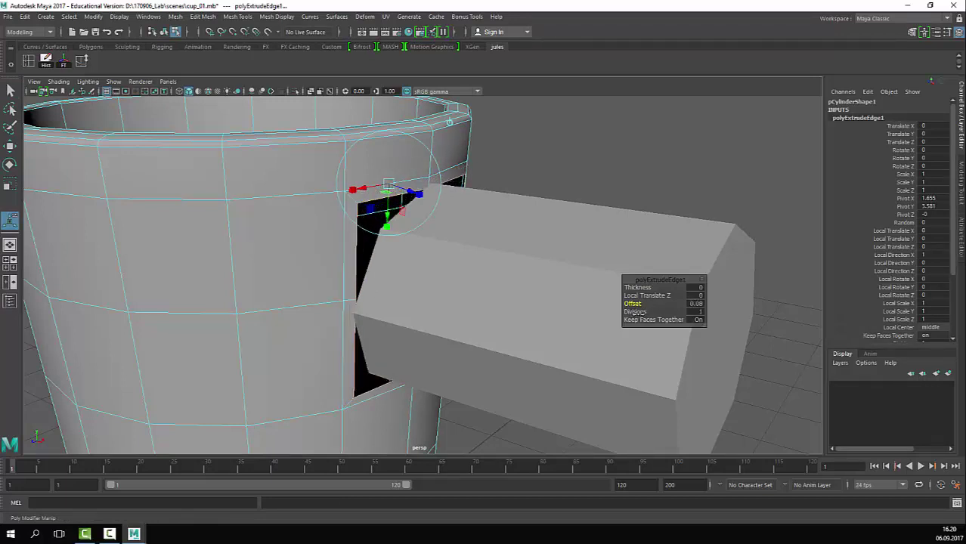
Step: Snap the upper corner vertex of the extruded opening border onto the nearest vertex of the cylinder's end
key(q)
key(F9)
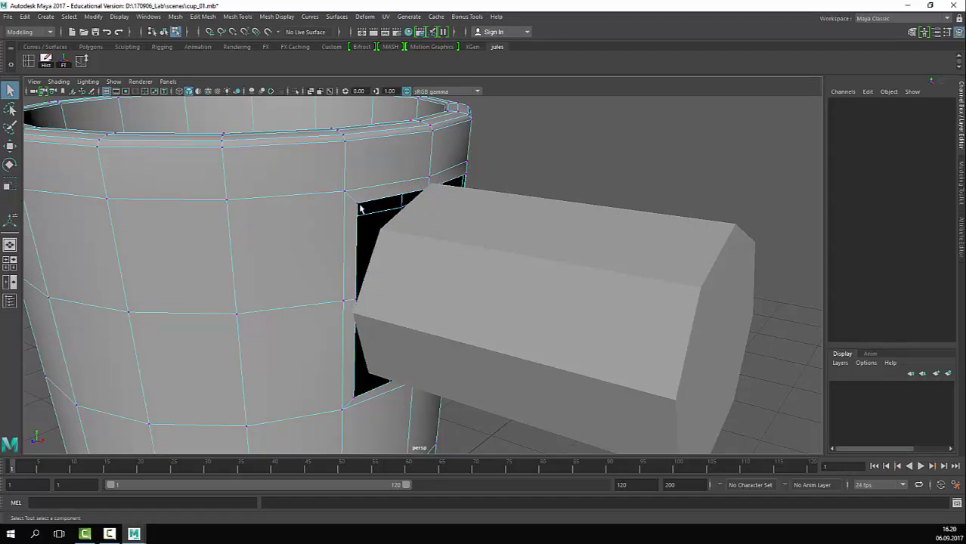
click(358, 207)
key(w)
middle_drag(358, 209, 381, 259)
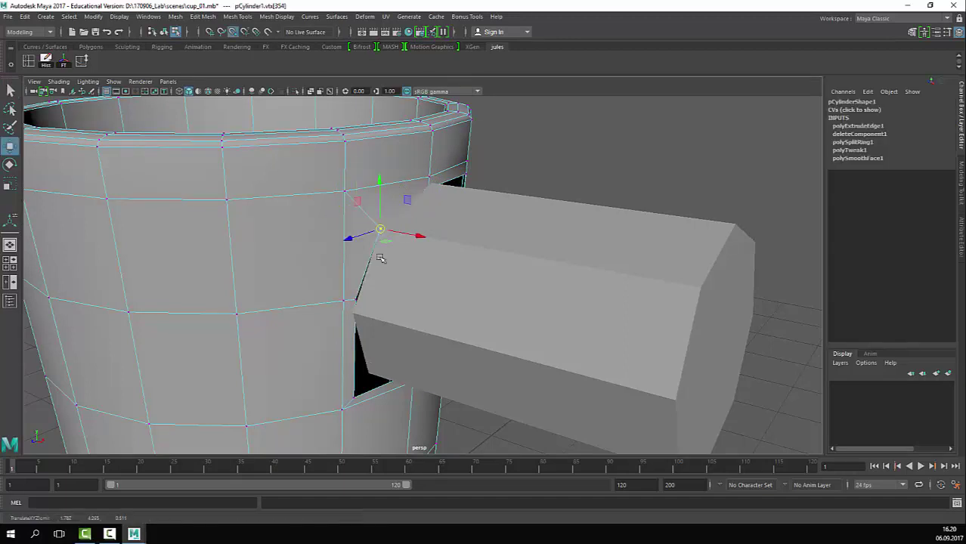
Step: Snap the side-middle and lower corner vertices of the opening border onto the matching cylinder end vertices
click(355, 301)
click(358, 300)
drag(358, 298, 355, 320)
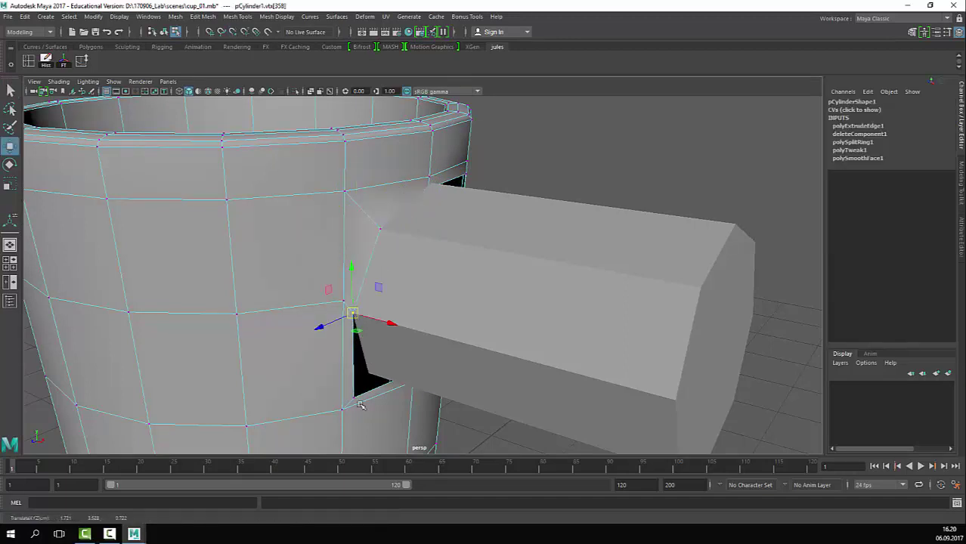
alt+drag(360, 405, 351, 375)
click(328, 319)
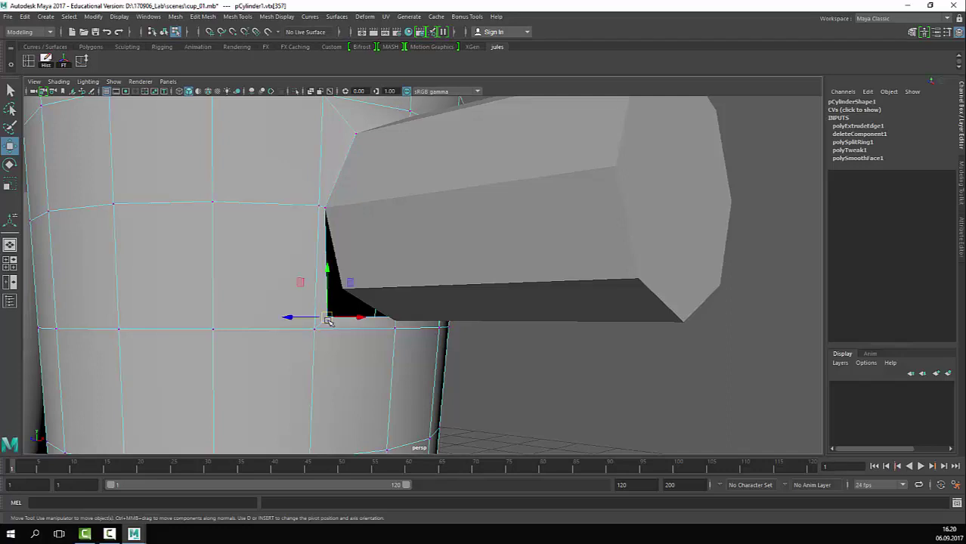
middle_drag(328, 320, 348, 281)
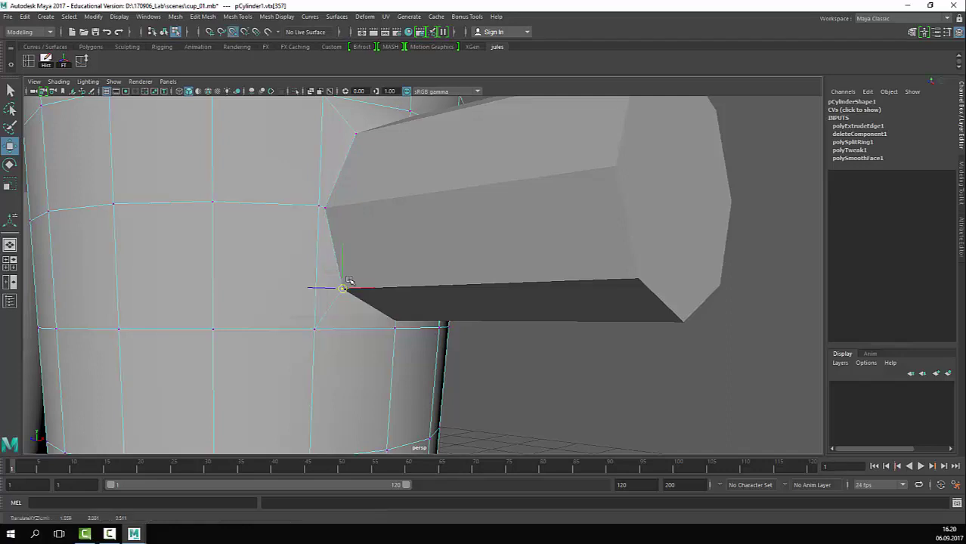
Step: Snap the bottom-middle vertex of the opening border onto the lowest vertex of the cylinder's end
alt+drag(425, 312, 364, 321)
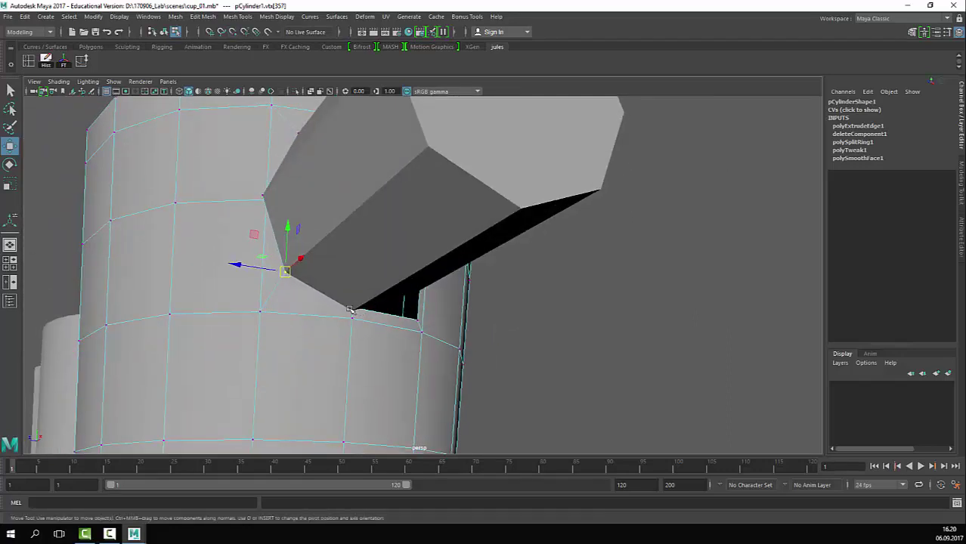
key(4)
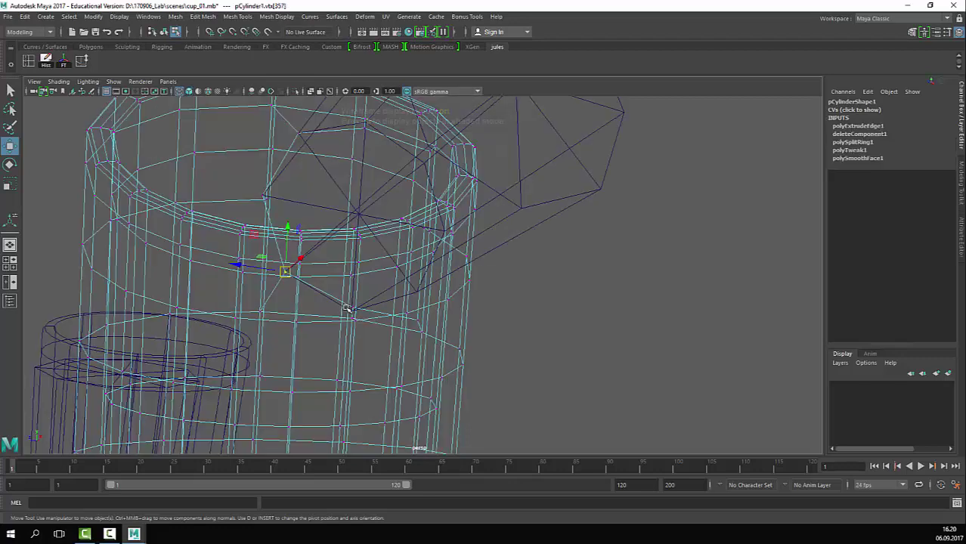
click(353, 307)
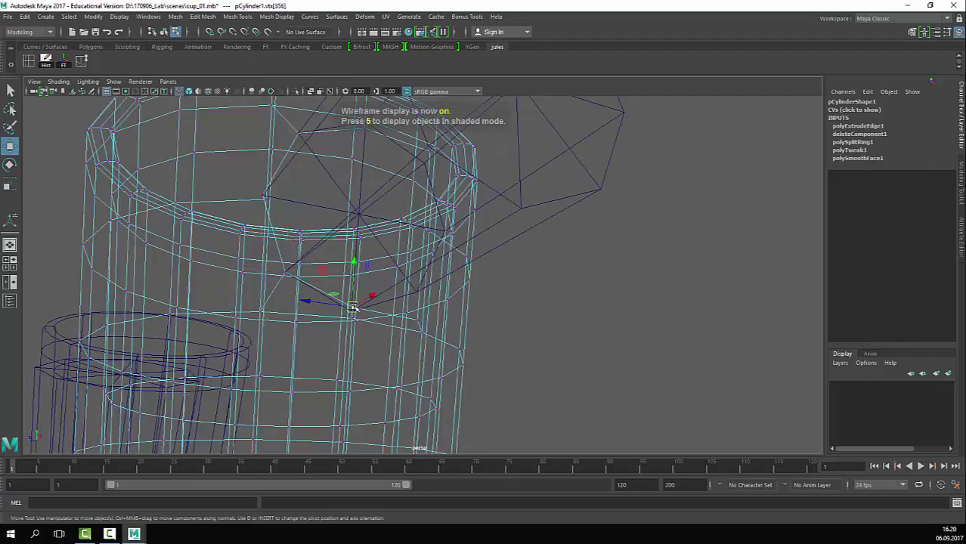
key(5)
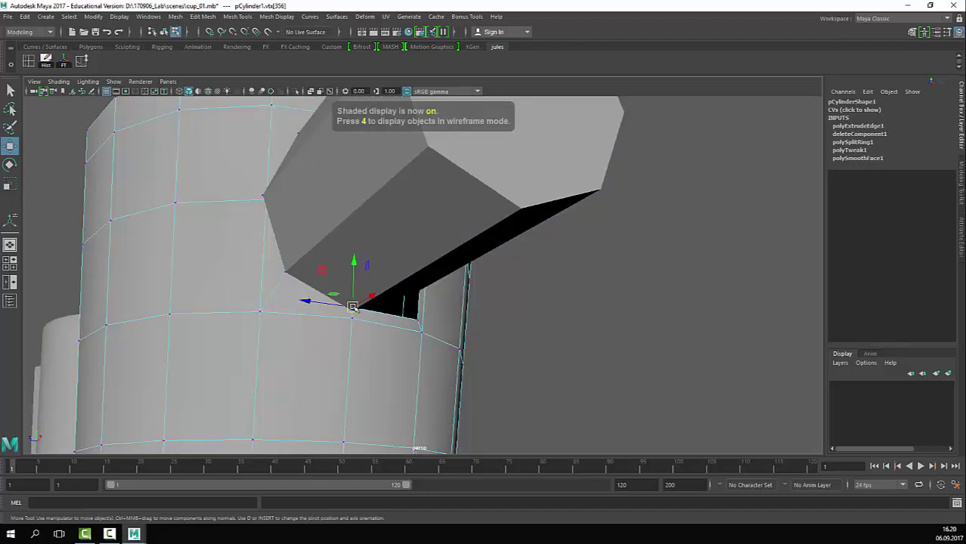
mouse_move(358, 306)
mouse_down()
mouse_move(356, 317)
mouse_move(358, 306)
mouse_up()
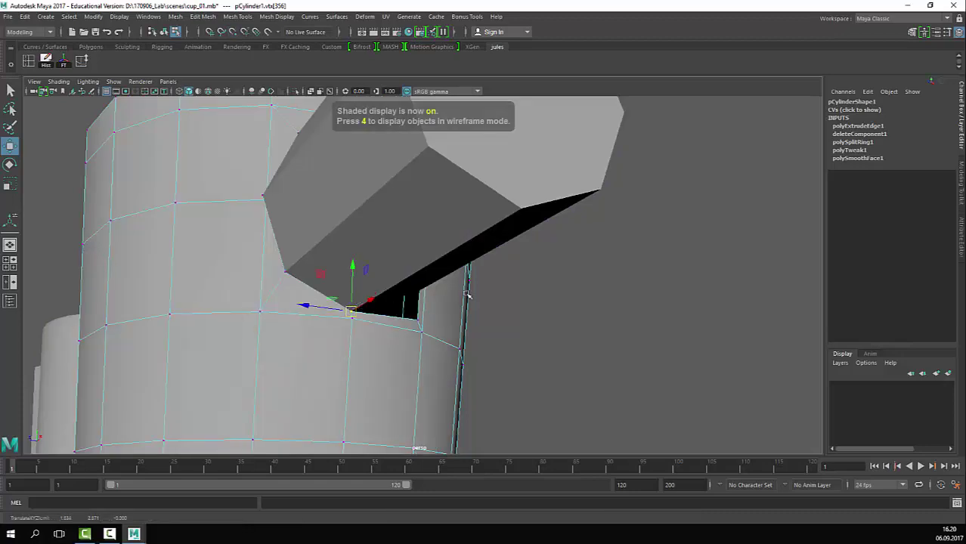
Step: In the top view, delete the cup's faces above the horizontal centre line, then return to perspective and object mode
alt+drag(468, 296, 427, 276)
alt+right_drag(427, 277, 416, 270)
alt+drag(416, 271, 454, 302)
alt+right_drag(453, 302, 400, 276)
alt+drag(400, 276, 420, 266)
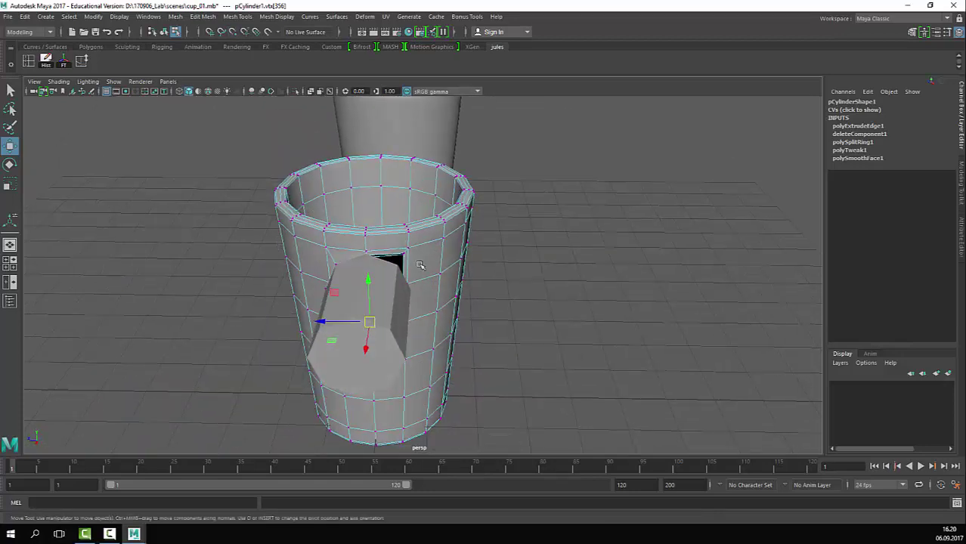
alt+right_drag(420, 265, 456, 294)
alt+right_drag(604, 267, 498, 245)
alt+drag(499, 246, 579, 241)
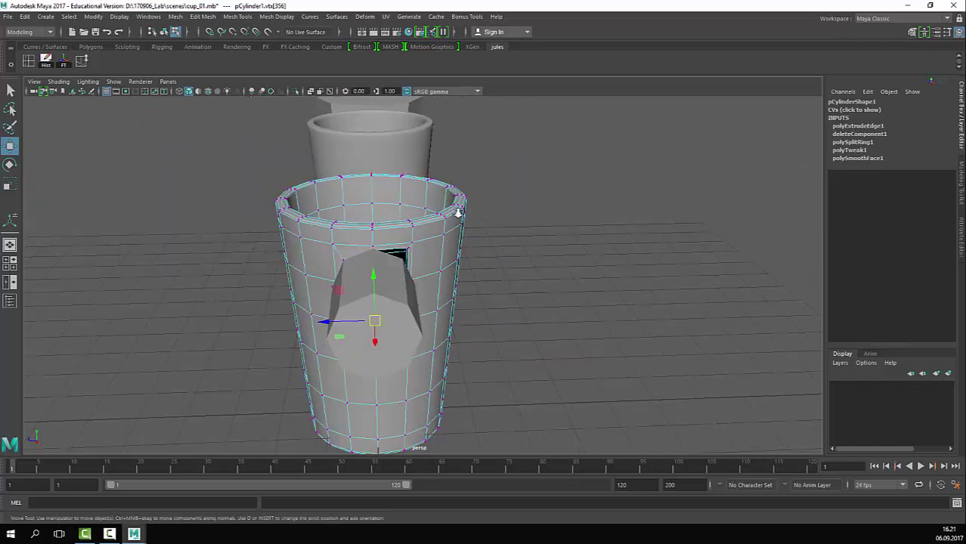
alt+right_drag(456, 212, 363, 272)
scroll(481, 252, down, 2)
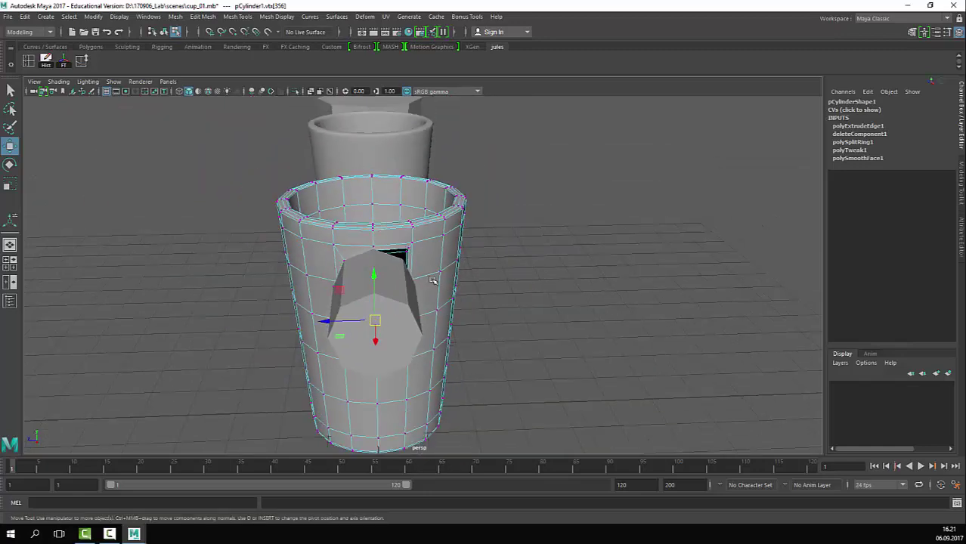
alt+drag(433, 280, 533, 323)
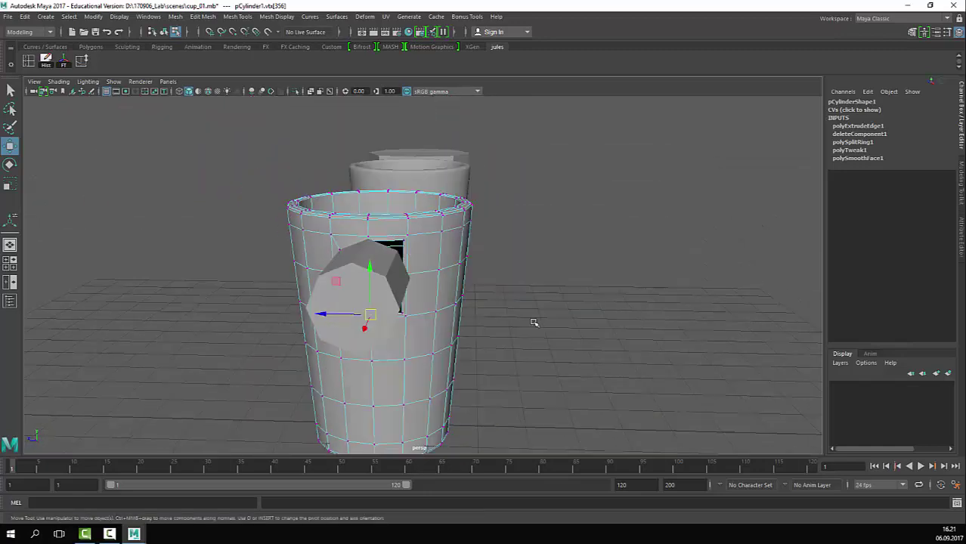
key(space)
key(space)
scroll(470, 350, up, 3)
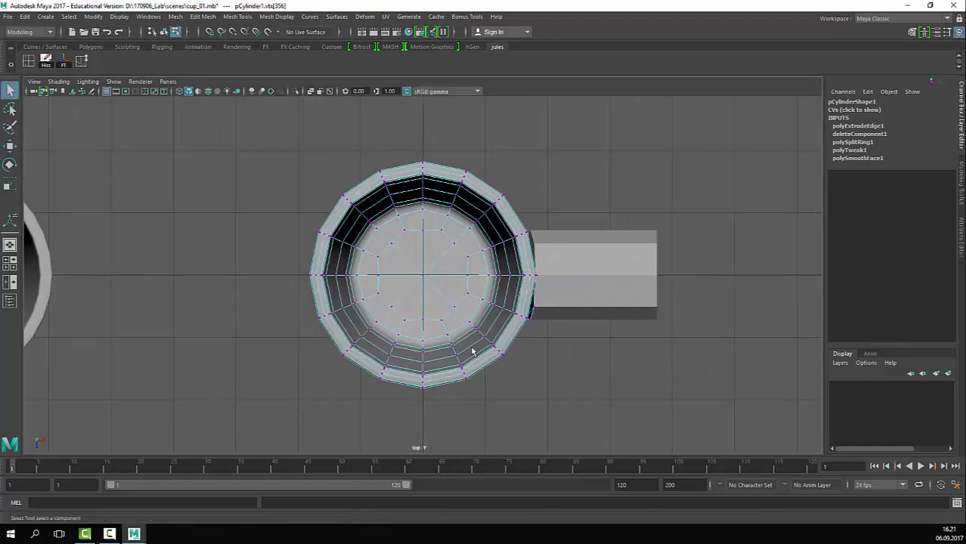
scroll(360, 239, up, 2)
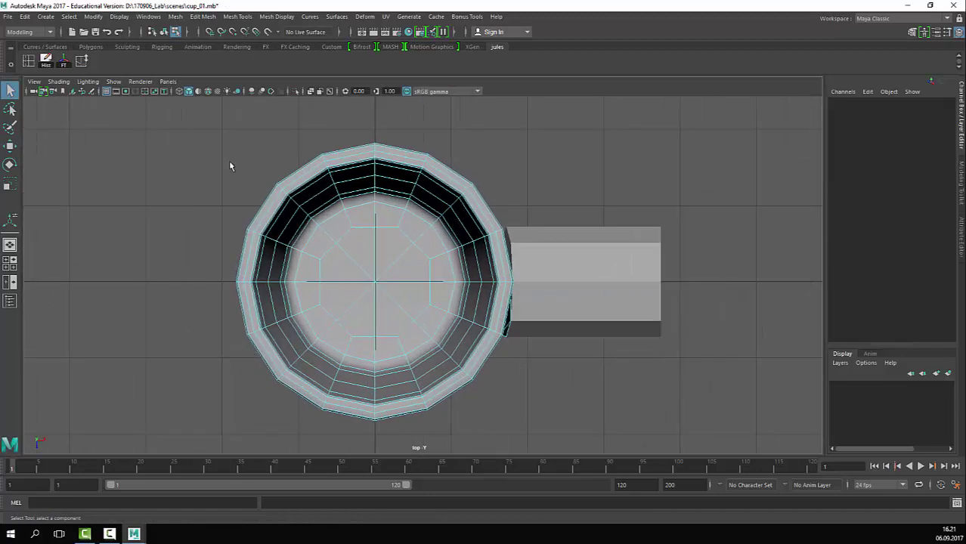
drag(136, 116, 638, 274)
key(Delete)
key(space)
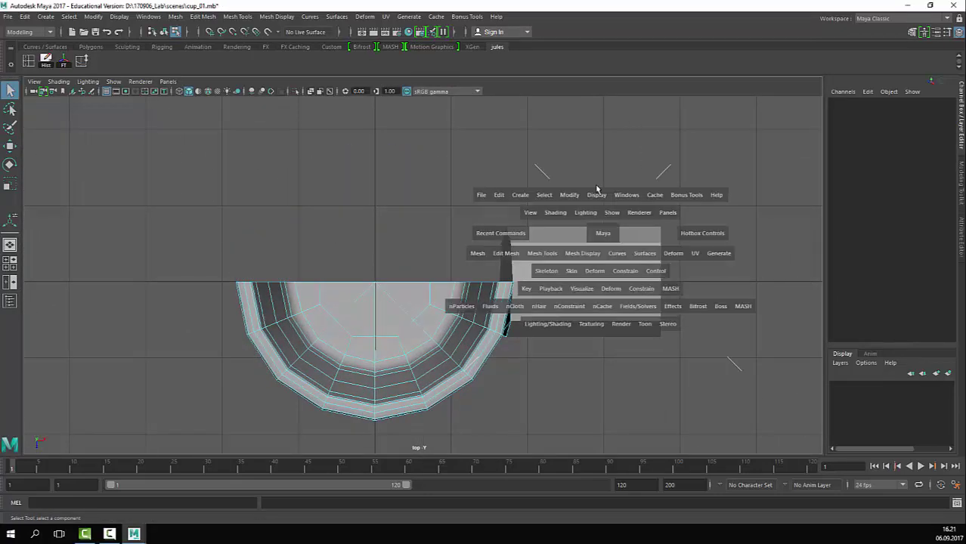
key(space)
key(F8)
click(579, 293)
Step: Select the remaining half cup and delete its construction history
alt+drag(578, 293, 470, 364)
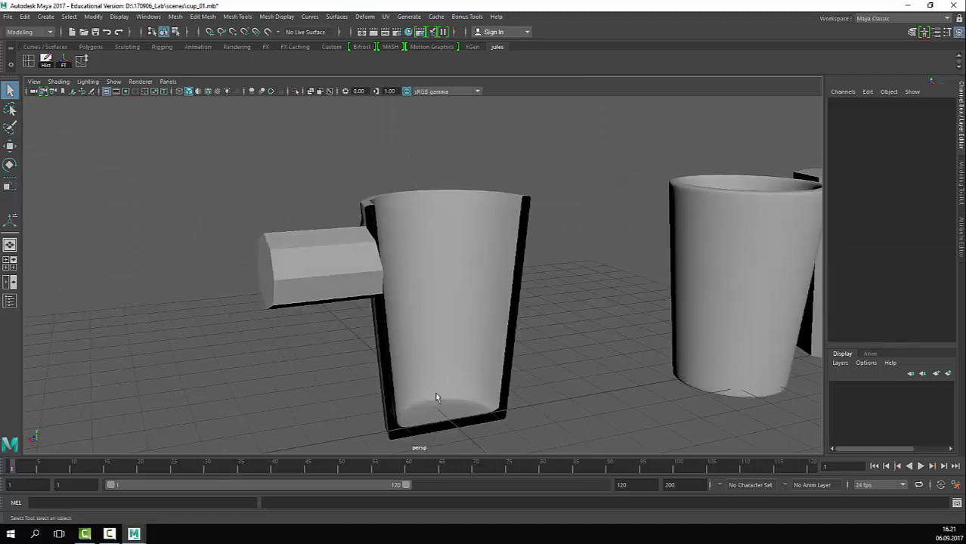
click(436, 394)
alt+drag(436, 302, 506, 350)
alt+drag(404, 310, 332, 249)
alt+right_drag(513, 363, 679, 379)
alt+drag(469, 377, 416, 385)
alt+middle_drag(423, 412, 403, 326)
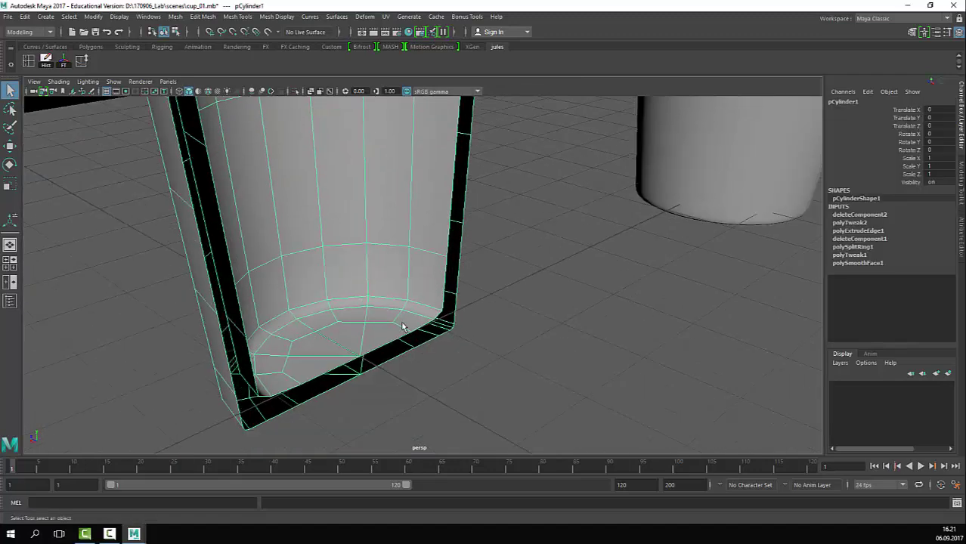
alt+right_drag(411, 328, 382, 259)
alt+middle_drag(409, 203, 456, 293)
click(46, 64)
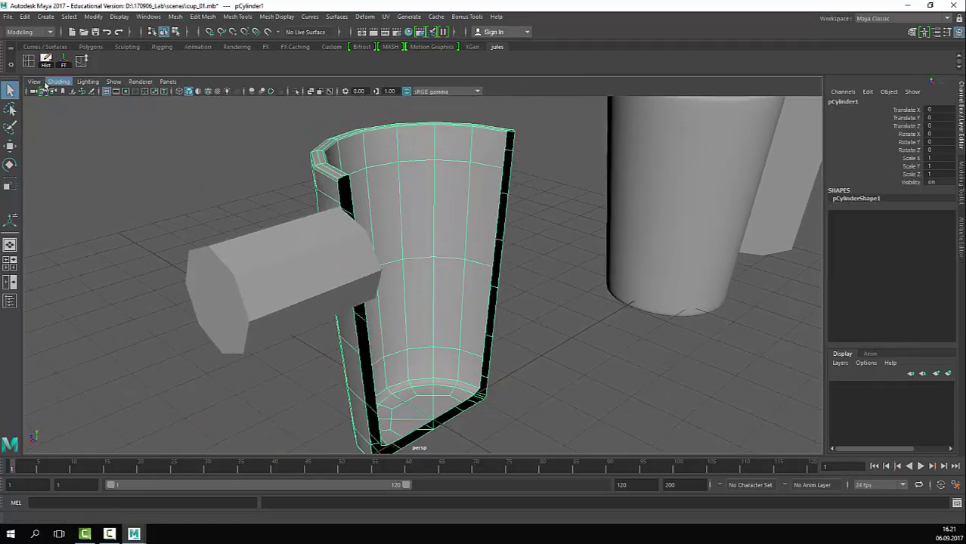
click(174, 163)
Step: Delete the handle cylinder's faces on the side of the removed cup half and return to object mode
alt+right_drag(423, 311, 388, 291)
click(333, 280)
alt+drag(333, 280, 385, 269)
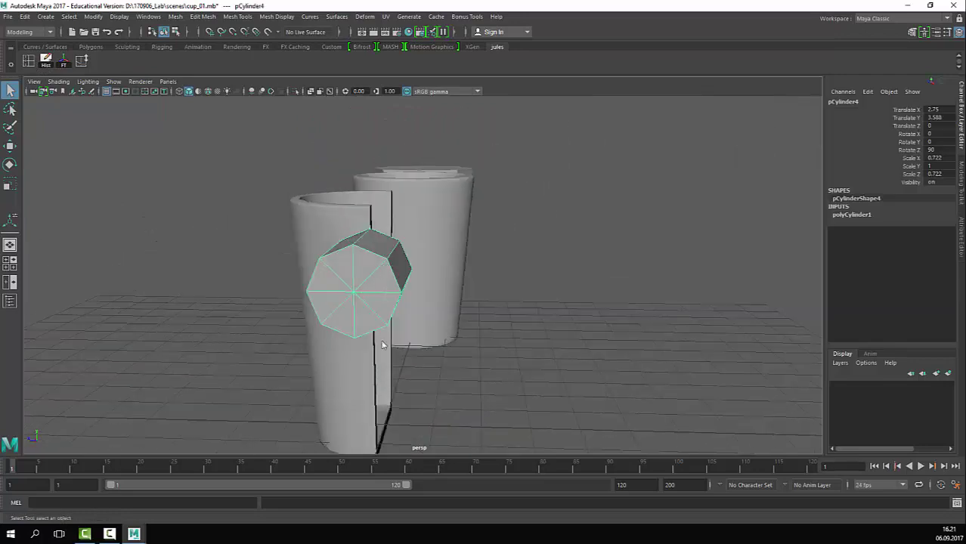
right_drag(377, 311, 380, 336)
alt+middle_drag(380, 318, 446, 327)
alt+drag(446, 326, 464, 319)
drag(569, 203, 468, 380)
key(Delete)
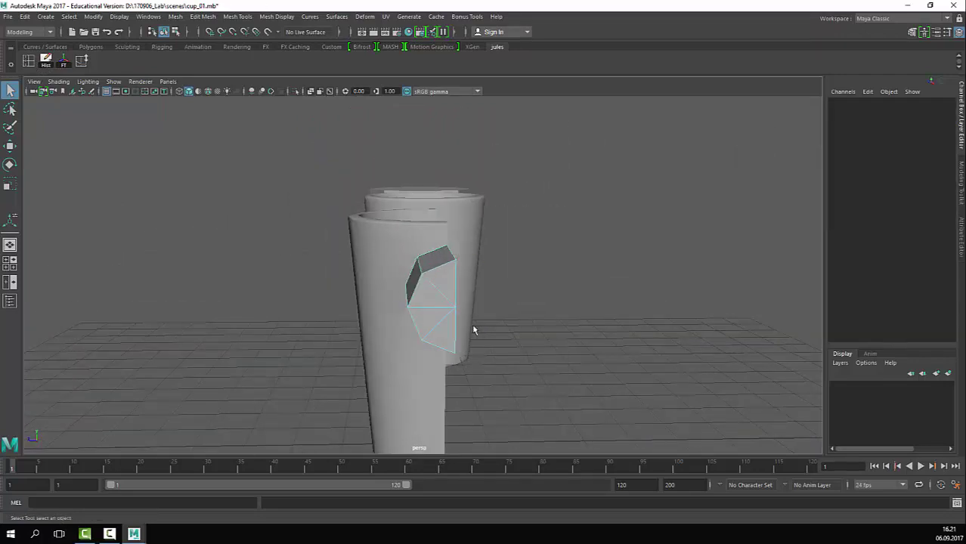
alt+drag(436, 328, 541, 316)
click(519, 283)
right_drag(554, 238, 644, 168)
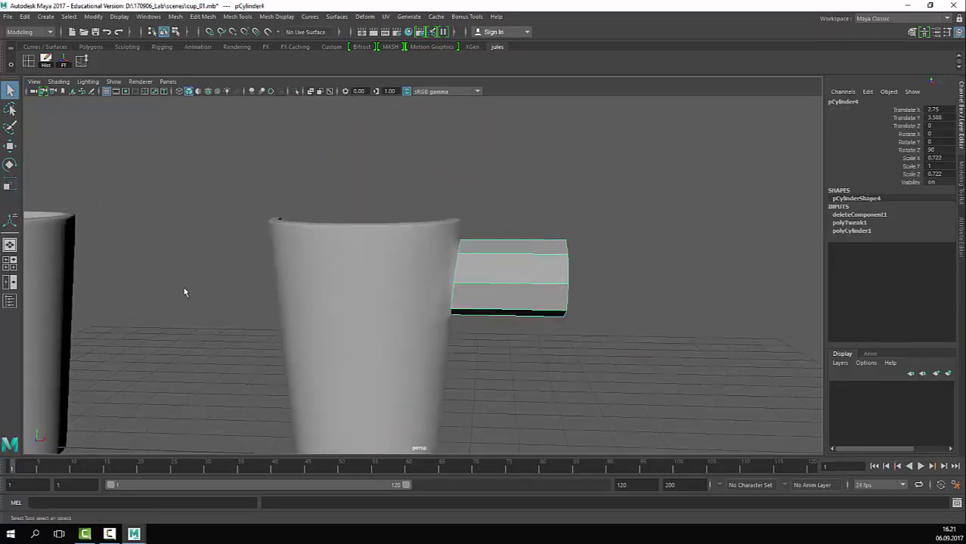
Step: Examine the cup's vertices where the wall meets the upper edge of the handle cylinder
alt+right_drag(184, 292, 593, 337)
alt+middle_drag(593, 336, 538, 388)
click(304, 154)
alt+drag(420, 249, 452, 243)
key(F9)
click(443, 254)
key(w)
click(478, 198)
alt+drag(468, 192, 504, 171)
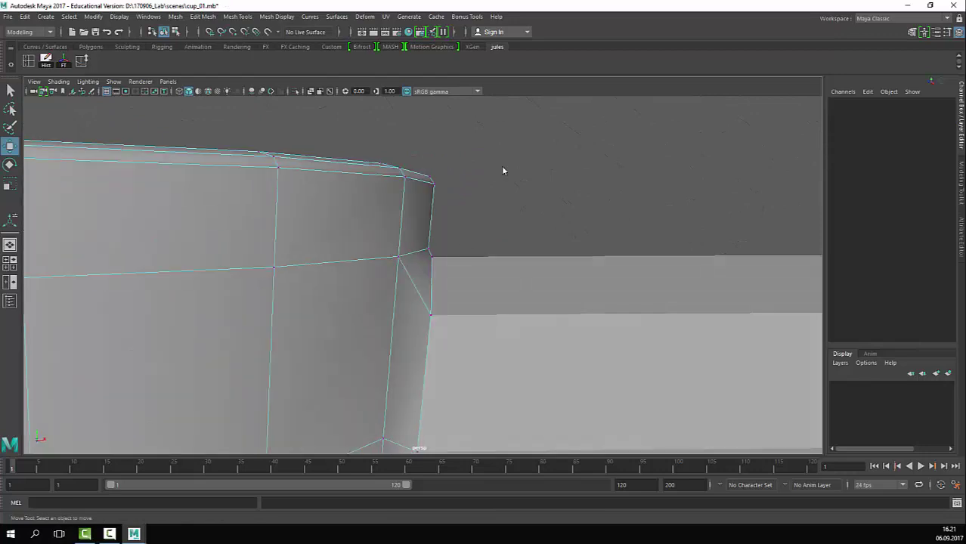
key(F8)
click(503, 171)
alt+right_drag(504, 171, 211, 311)
click(460, 279)
click(368, 283)
click(465, 360)
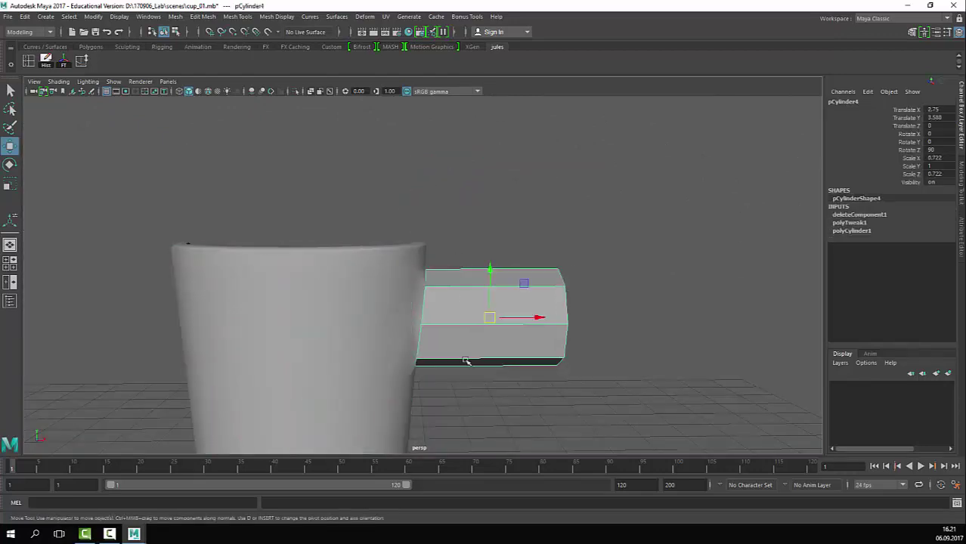
shift+click(376, 378)
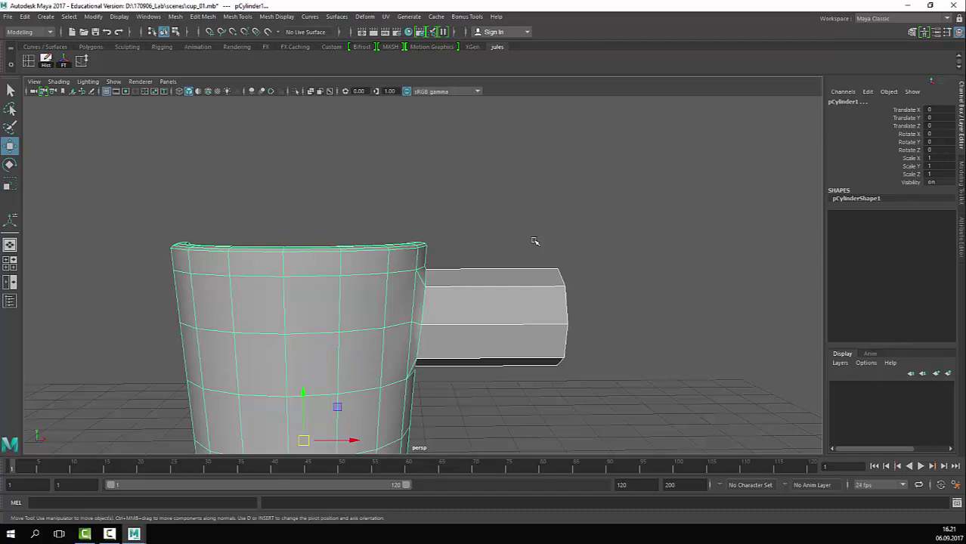
alt+right_drag(535, 251, 522, 285)
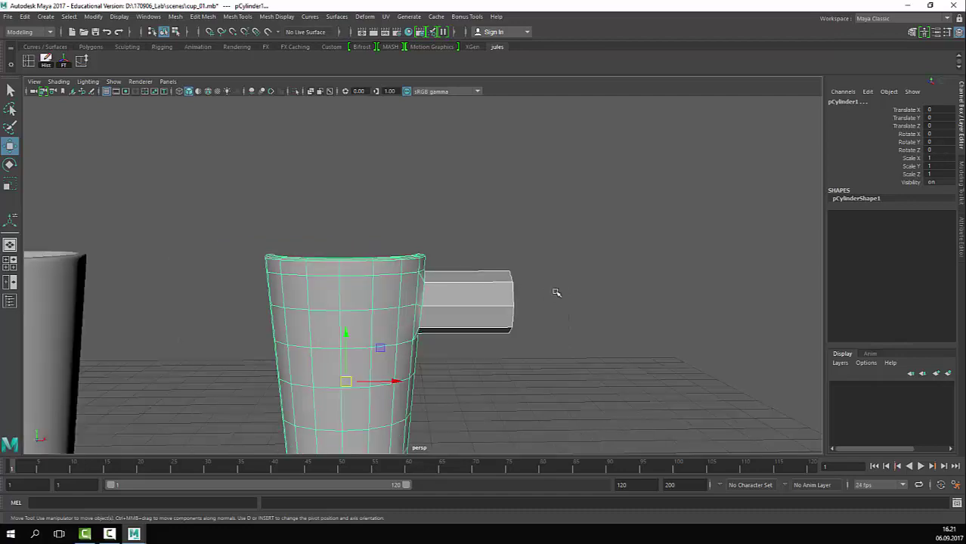
alt+drag(556, 291, 536, 285)
click(544, 287)
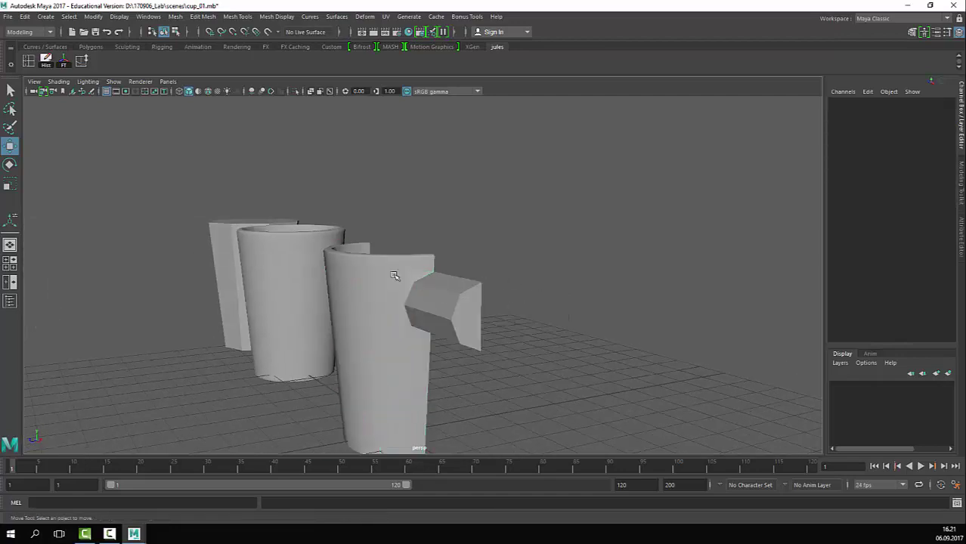
Step: Delete the cap faces at the outer end of the half handle cylinder and return to object mode
click(433, 309)
scroll(433, 309, up, 2)
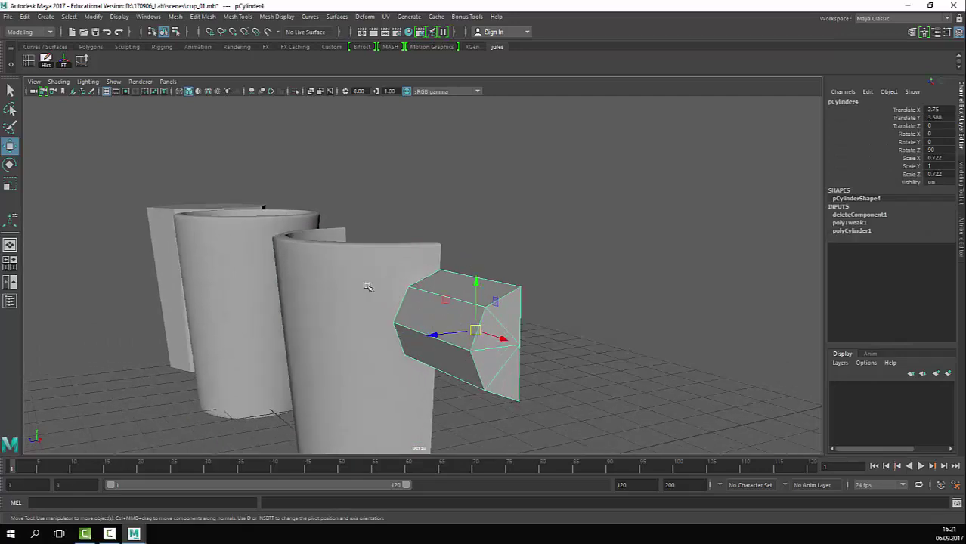
alt+drag(368, 286, 480, 323)
key(F11)
click(502, 337)
alt+drag(615, 274, 528, 282)
key(Delete)
key(q)
right_drag(528, 279, 620, 184)
Step: Move the two earlier cup versions further away from the half cup along the X axis
alt+drag(472, 302, 462, 284)
click(446, 313)
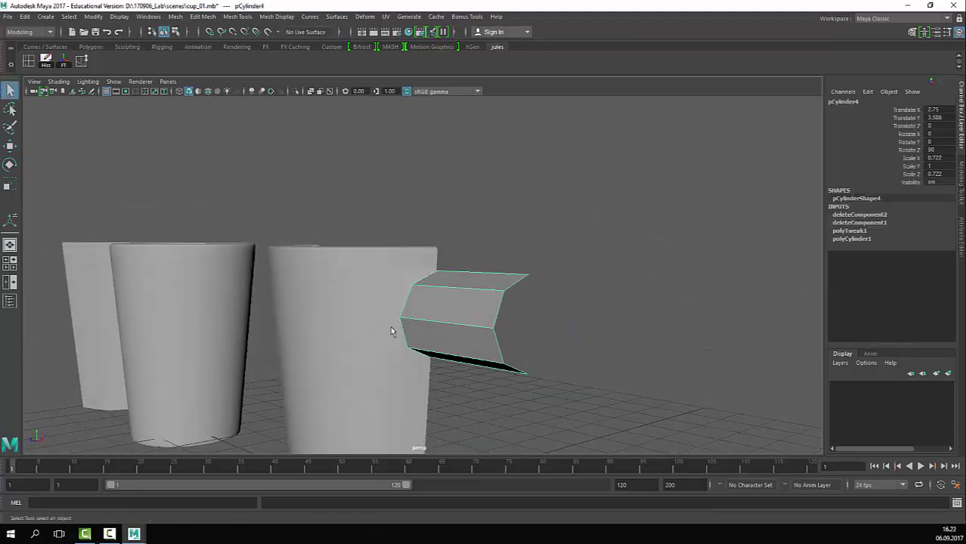
alt+right_drag(390, 331, 319, 355)
alt+drag(319, 355, 290, 342)
drag(369, 257, 215, 354)
key(w)
drag(339, 323, 275, 324)
click(553, 237)
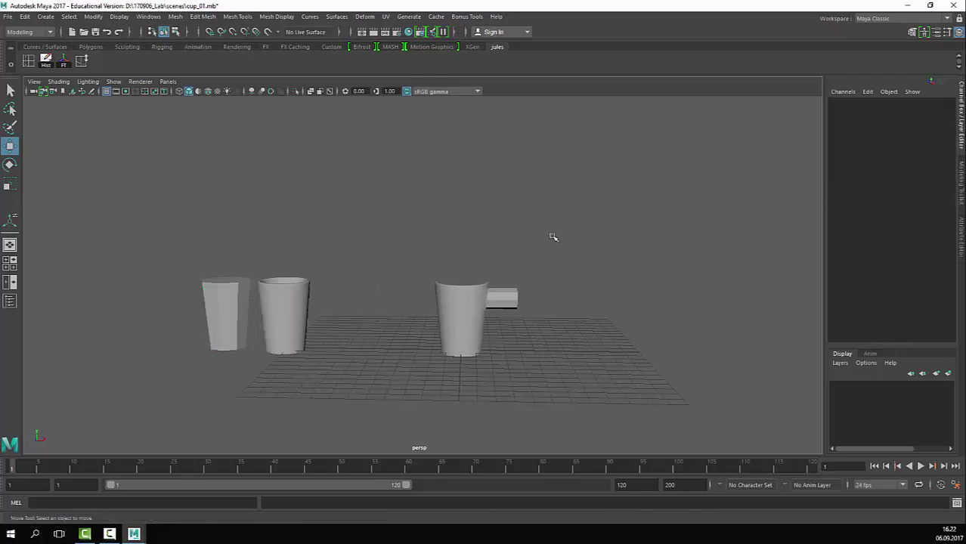
Step: Duplicate the half cup with its handle and move the copy along X beside the earlier cup versions
click(462, 317)
key(ctrl+d)
drag(505, 324, 388, 323)
click(402, 254)
Step: Select all three backup versions and shift them together further along the X axis
drag(402, 254, 222, 358)
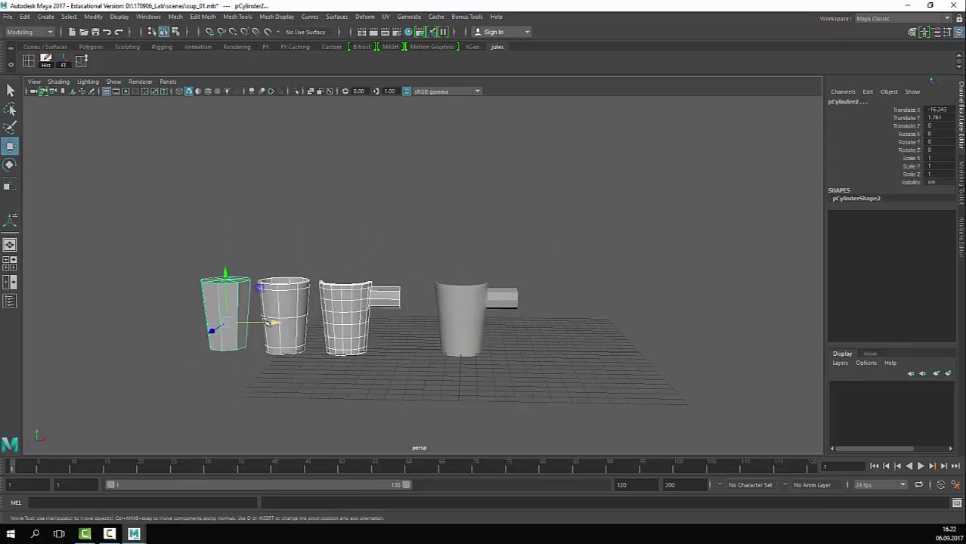
drag(266, 323, 216, 323)
click(216, 268)
Step: Try to mirror the half cup across the Z axis at the world position, using the Mirror options
alt+right_drag(217, 269, 543, 268)
alt+middle_drag(543, 269, 431, 267)
alt+drag(431, 268, 401, 313)
alt+right_drag(402, 313, 710, 328)
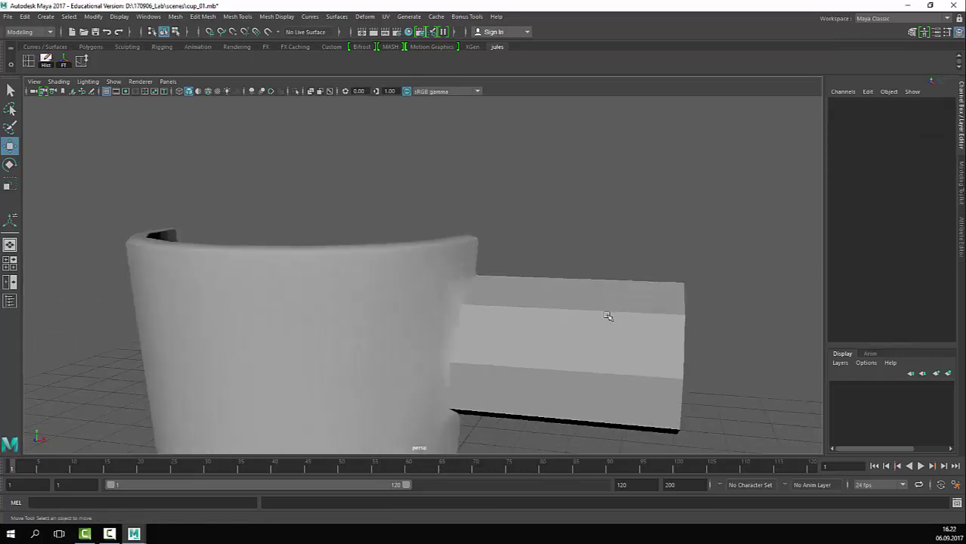
click(608, 316)
alt+drag(615, 292, 519, 321)
alt+right_drag(482, 266, 355, 228)
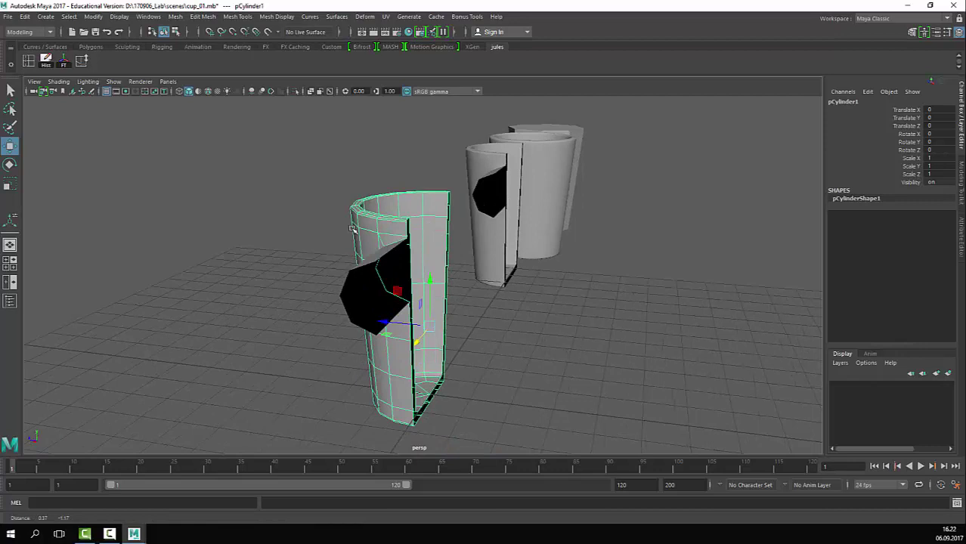
click(173, 20)
click(269, 151)
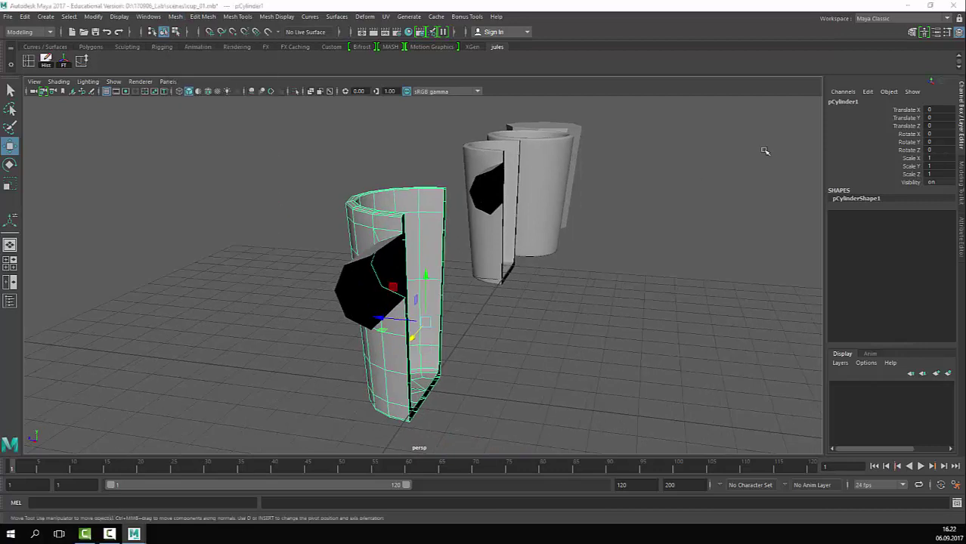
drag(399, 78, 661, 104)
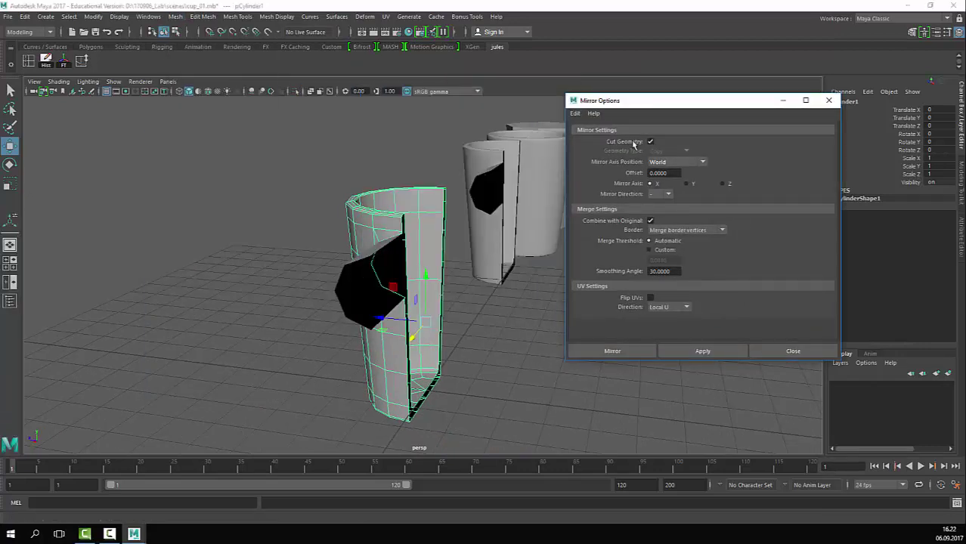
mouse_move(363, 302)
alt+mouse_down()
mouse_move(384, 301)
mouse_move(352, 309)
alt+mouse_up()
click(730, 183)
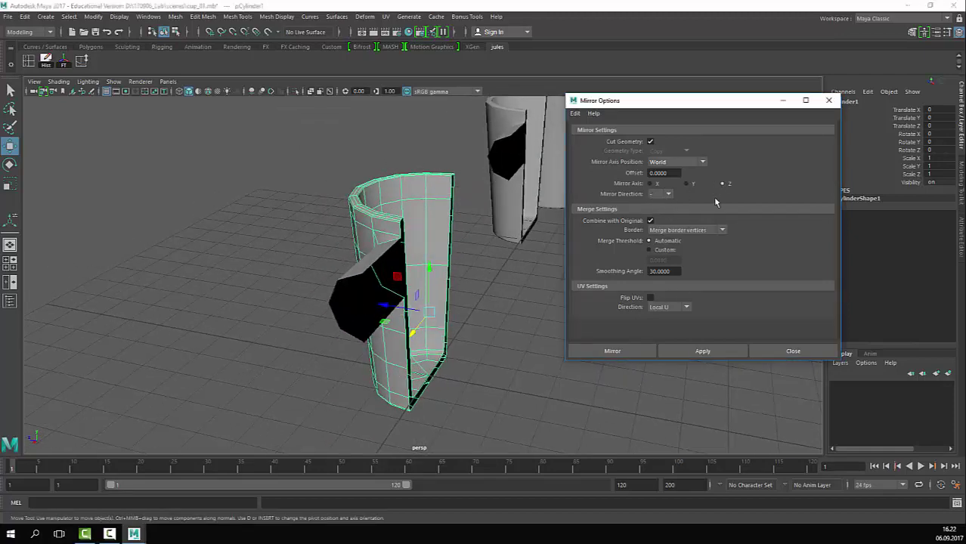
click(692, 351)
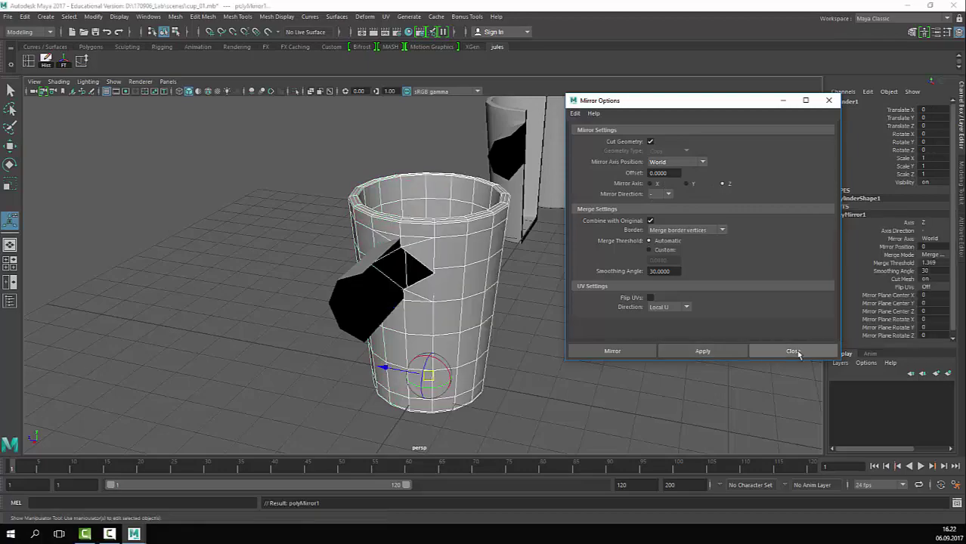
click(792, 351)
Step: Inspect the mirrored cup around the handle opening and undo the mirror
scroll(421, 215, up, 5)
alt+drag(420, 215, 456, 248)
alt+right_drag(456, 247, 490, 249)
alt+drag(489, 248, 490, 291)
key(ctrl+z)
Step: Duplicate the half cup in place and activate the Move tool
alt+right_drag(531, 299, 427, 322)
alt+drag(427, 321, 416, 317)
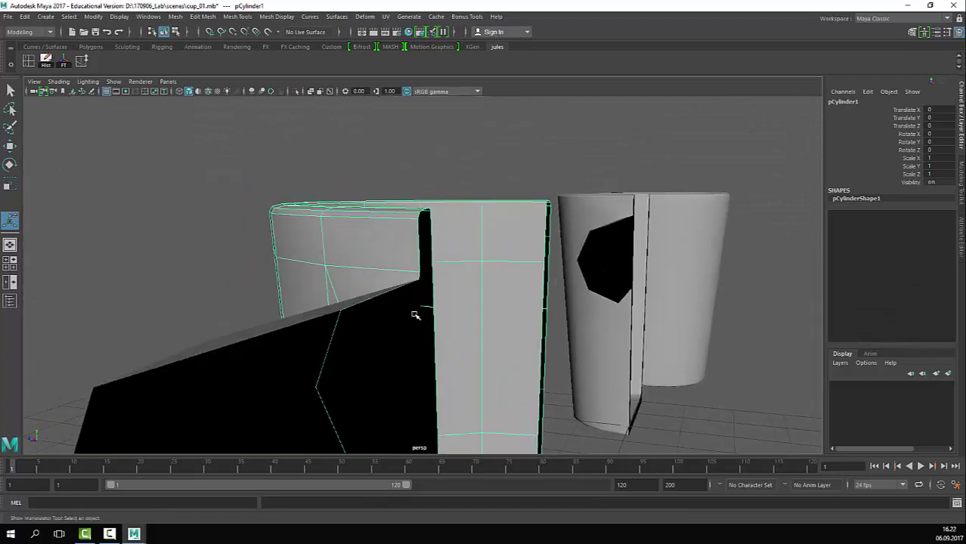
alt+right_drag(455, 308, 414, 308)
alt+drag(414, 308, 413, 292)
alt+right_drag(413, 292, 340, 292)
key(ctrl+d)
key(w)
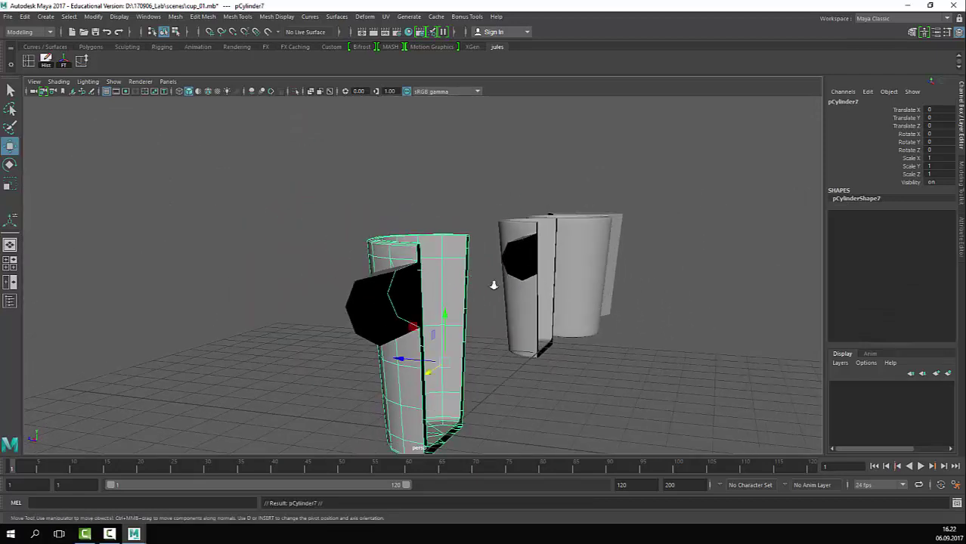
Step: Raise the duplicated half cup about 6.77 units along the Y axis, above the original
alt+right_drag(491, 285, 481, 286)
drag(444, 304, 447, 64)
key(f)
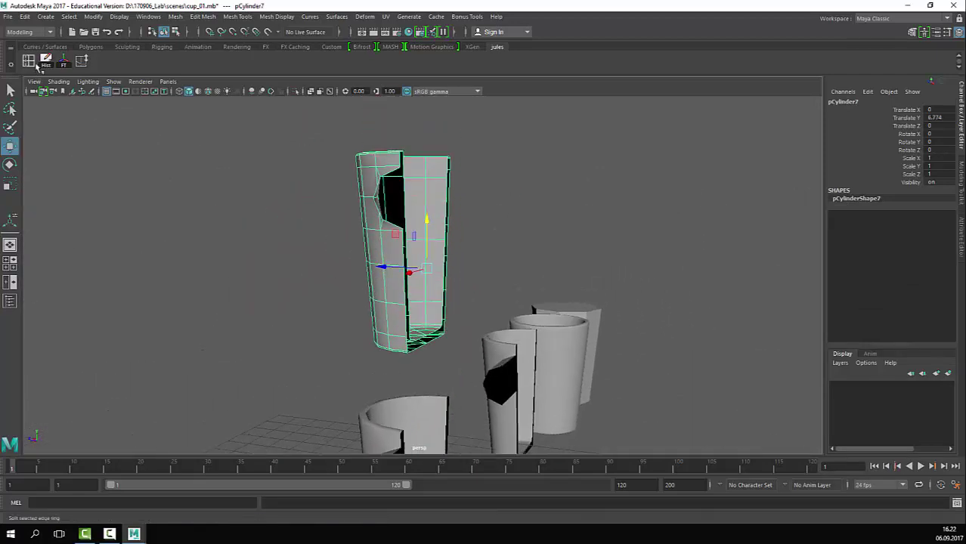
Step: Mirror the raised half cup across the world Z axis in the negative direction, with border vertices merged at the automatic threshold
click(118, 16)
mouse_move(174, 16)
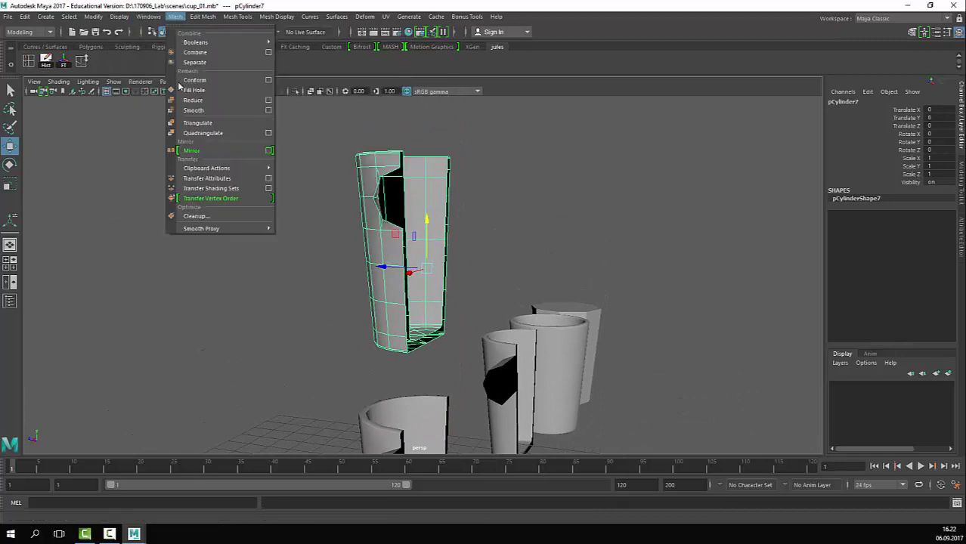
click(269, 150)
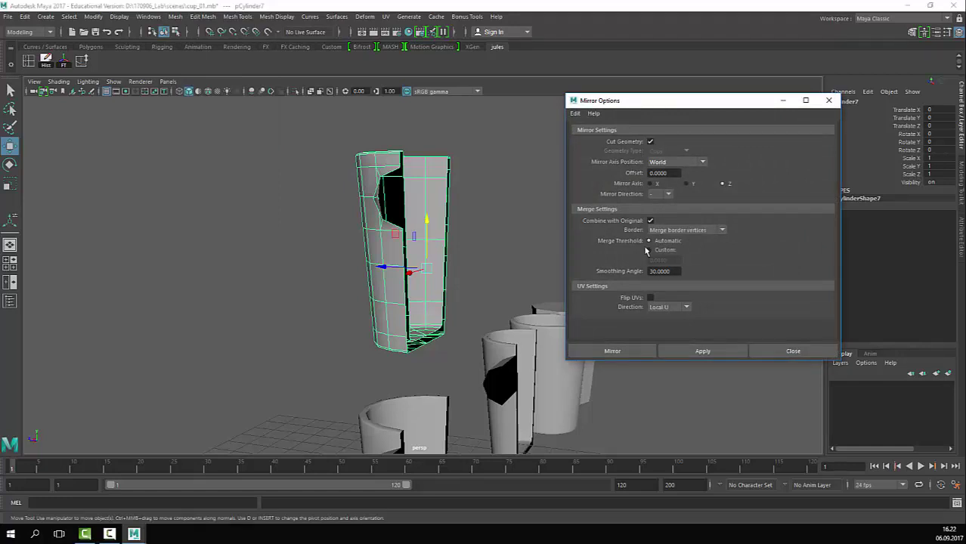
click(612, 350)
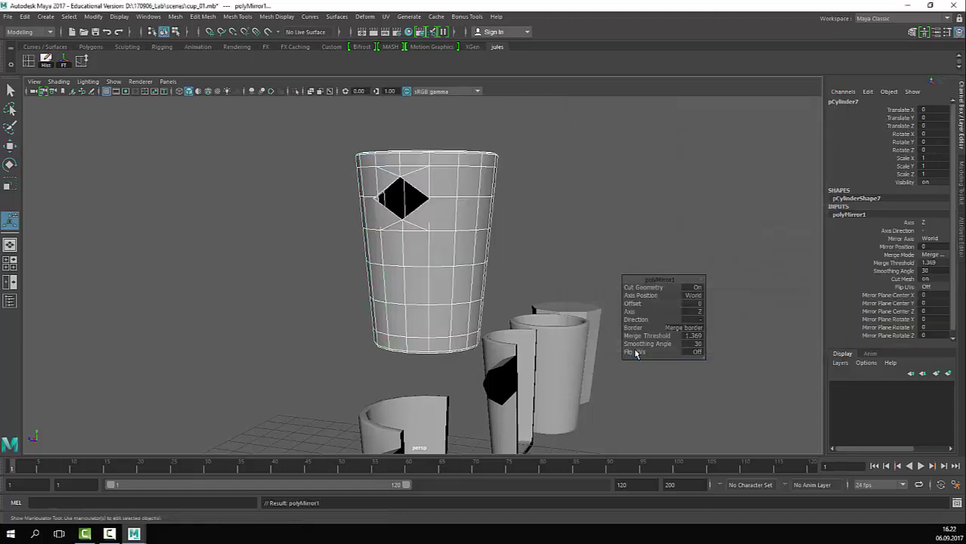
Step: Set the mirror's Merge Threshold to 1 and check the cup wall around the handle opening
alt+drag(530, 192, 458, 244)
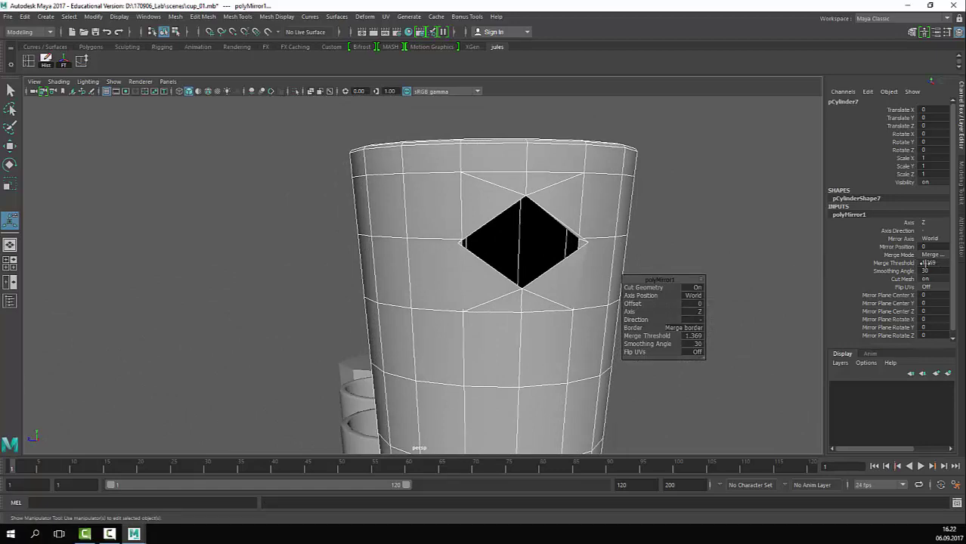
click(894, 263)
middle_drag(791, 261, 755, 251)
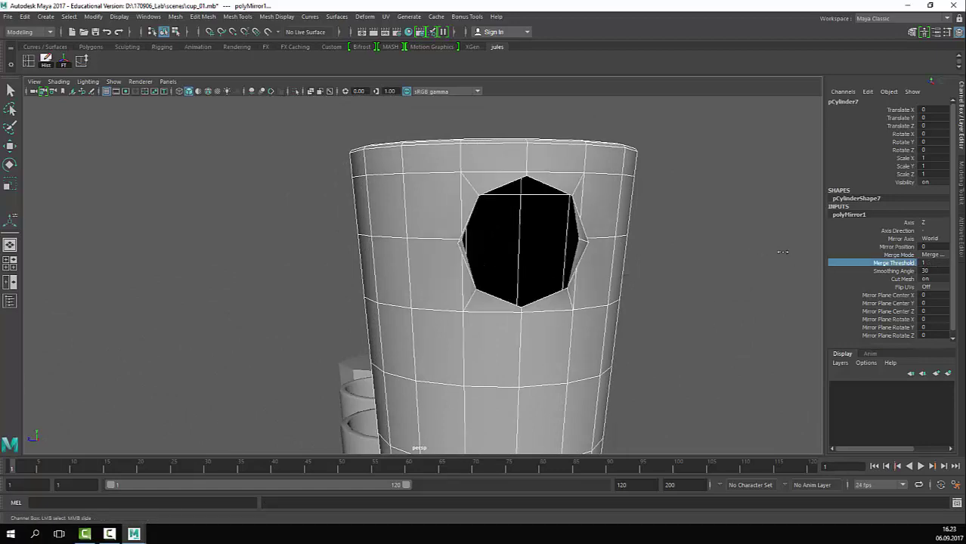
alt+drag(729, 263, 639, 270)
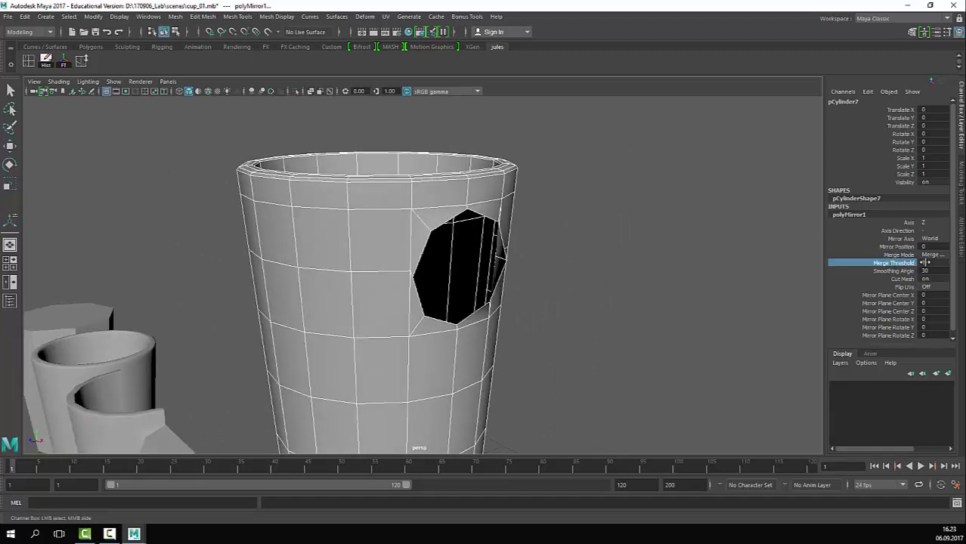
alt+drag(529, 349, 650, 249)
scroll(887, 250, down, 1)
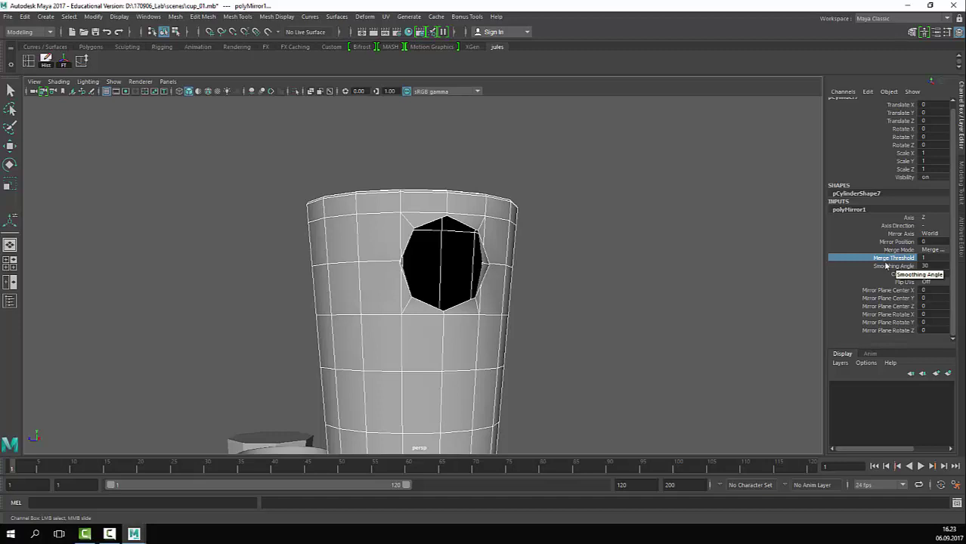
Step: Reselect the raised mirrored cup, expand its polyMirror1 settings and examine the opening from above and the side
click(549, 294)
click(511, 238)
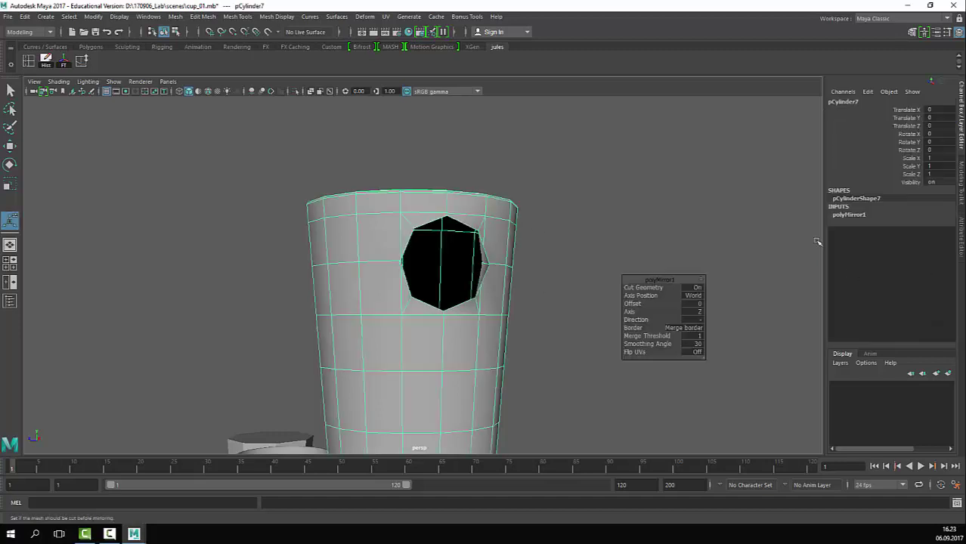
click(855, 215)
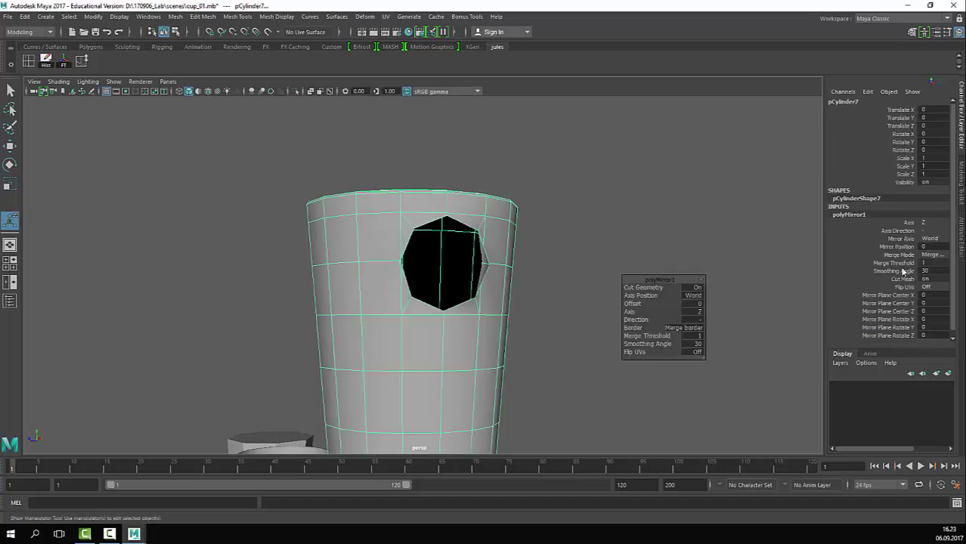
click(902, 264)
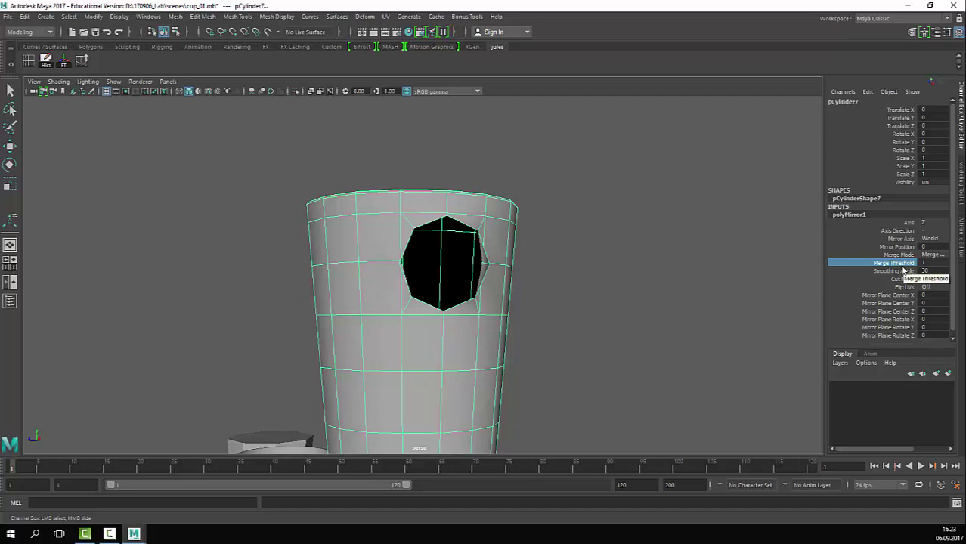
scroll(610, 175, down, 3)
alt+drag(610, 174, 620, 237)
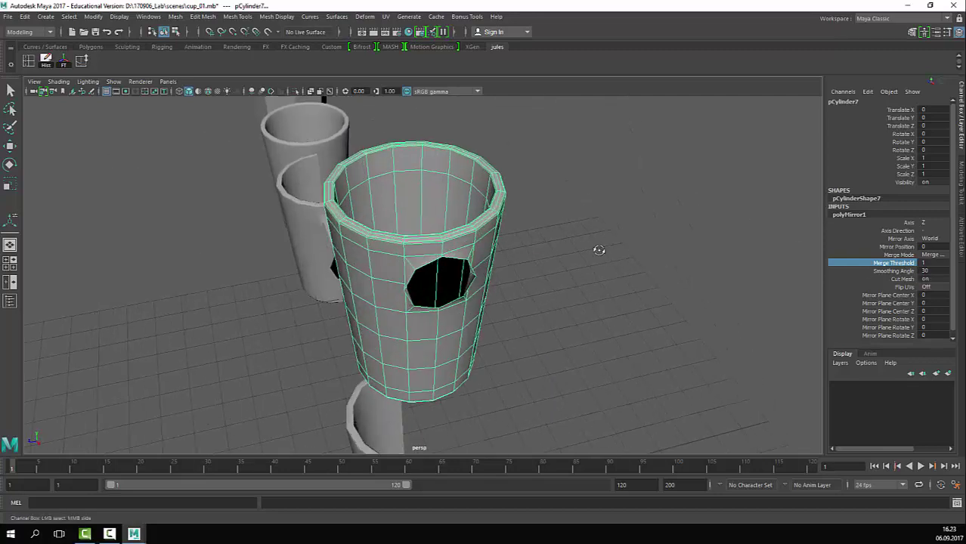
scroll(625, 252, up, 2)
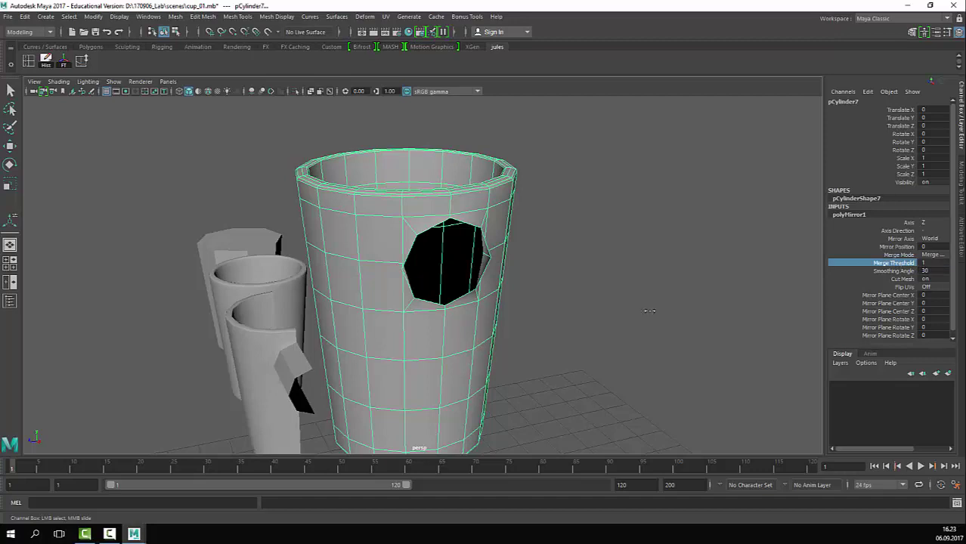
Step: Try much larger Merge Threshold values, up to 600000, on the raised cup's mirror and undo them
double_click(932, 262)
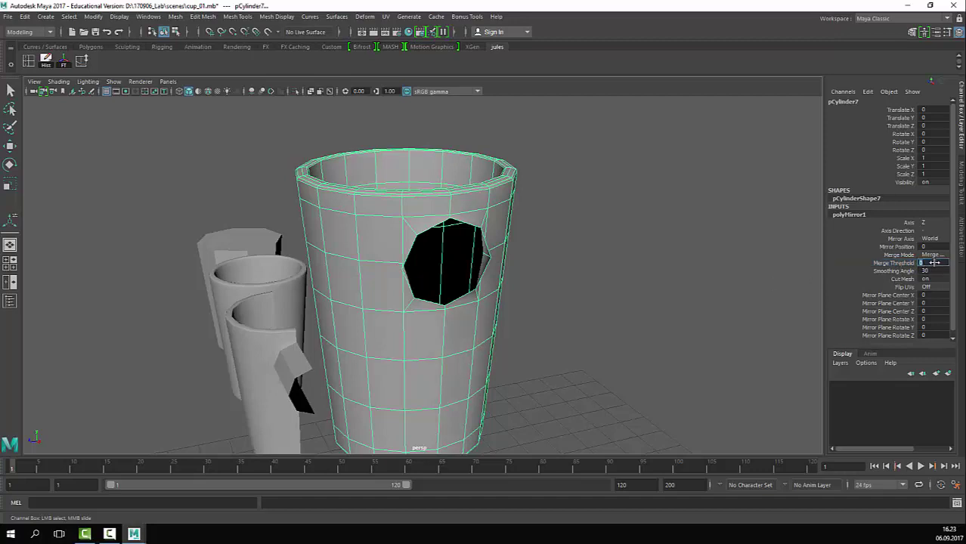
text(100)
key(Return)
double_click(934, 262)
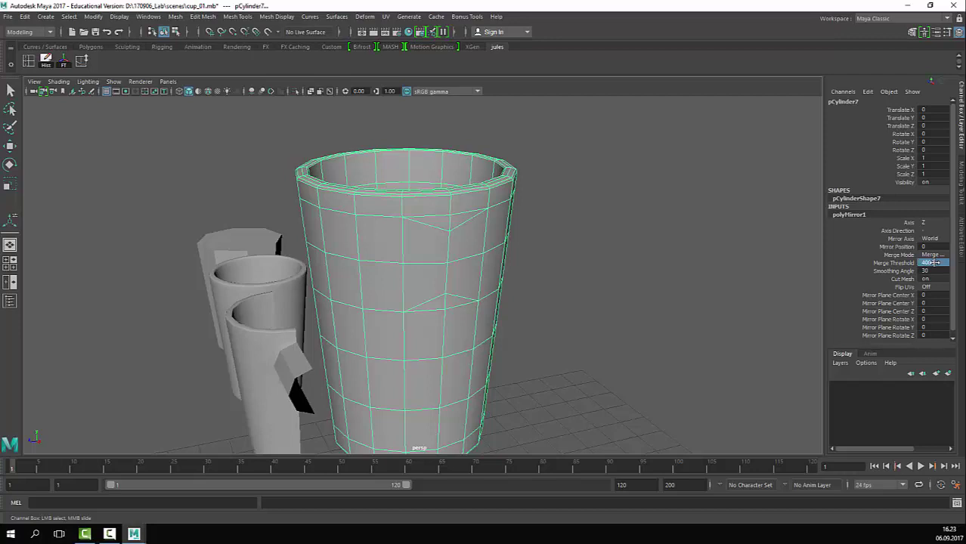
double_click(936, 262)
text(50)
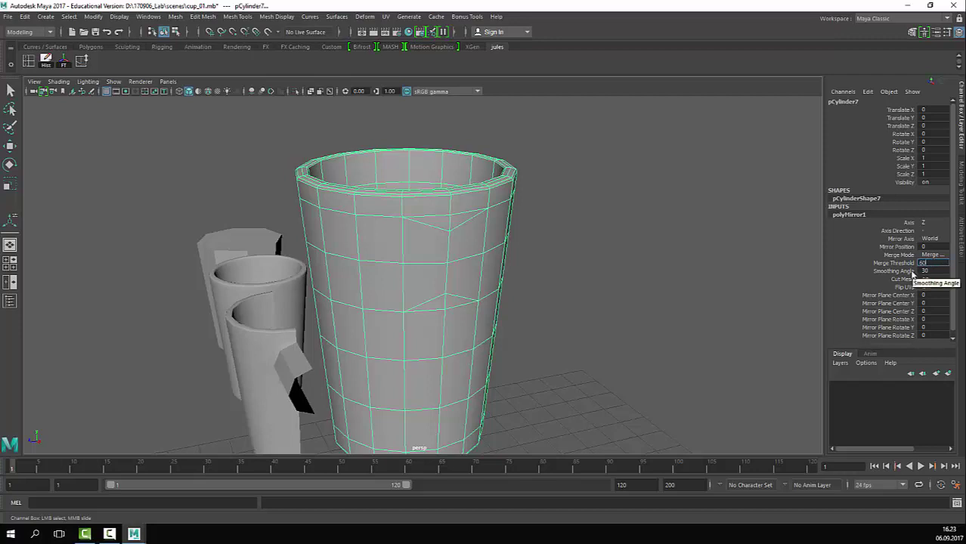
text(0000)
key(Return)
alt+drag(689, 229, 703, 270)
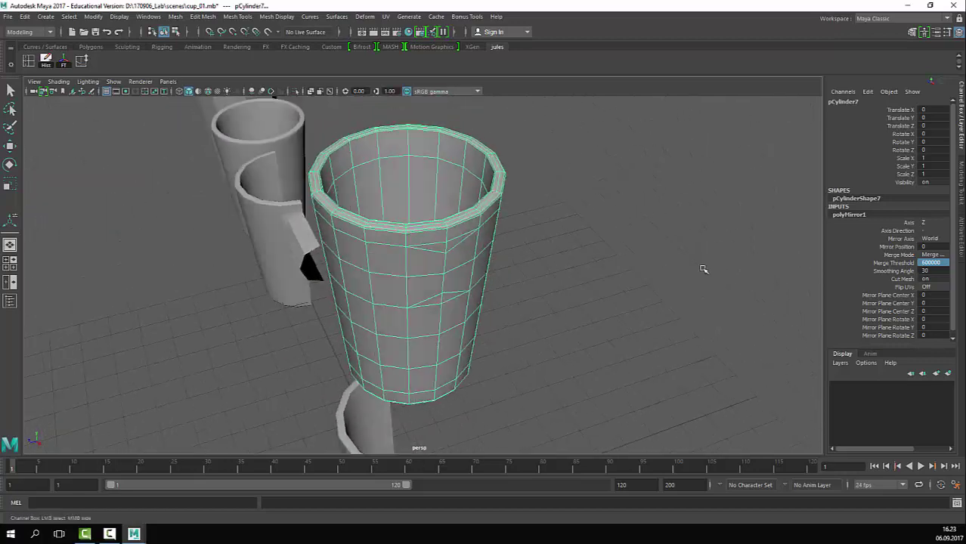
scroll(703, 270, up, 2)
key(ctrl+z)
key(ctrl+z)
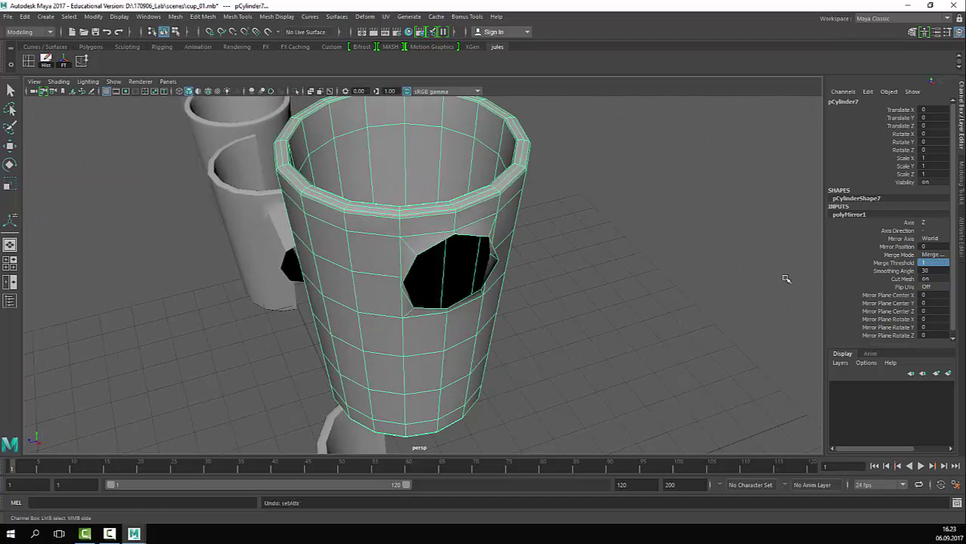
Step: Review the mirror's Merge Mode options and keep Merge border vertices
click(936, 255)
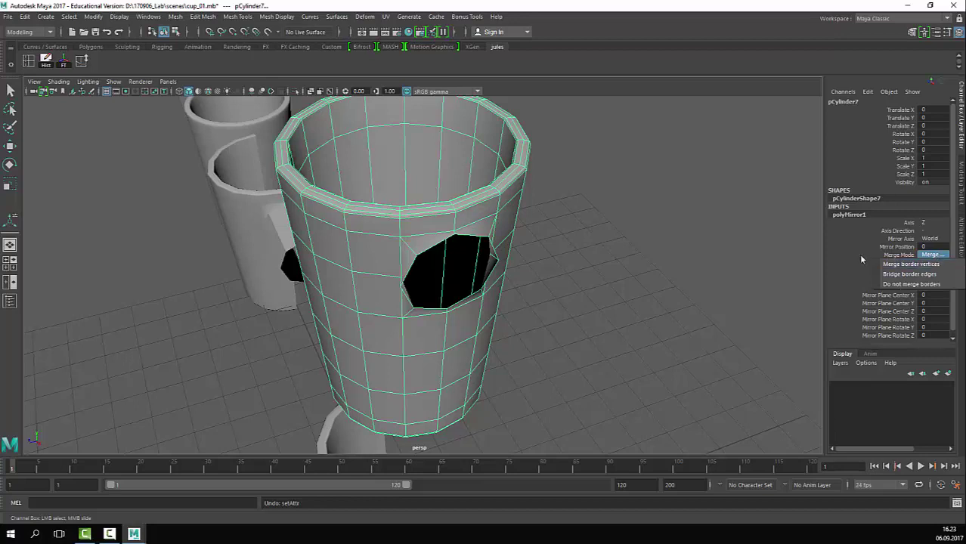
click(922, 264)
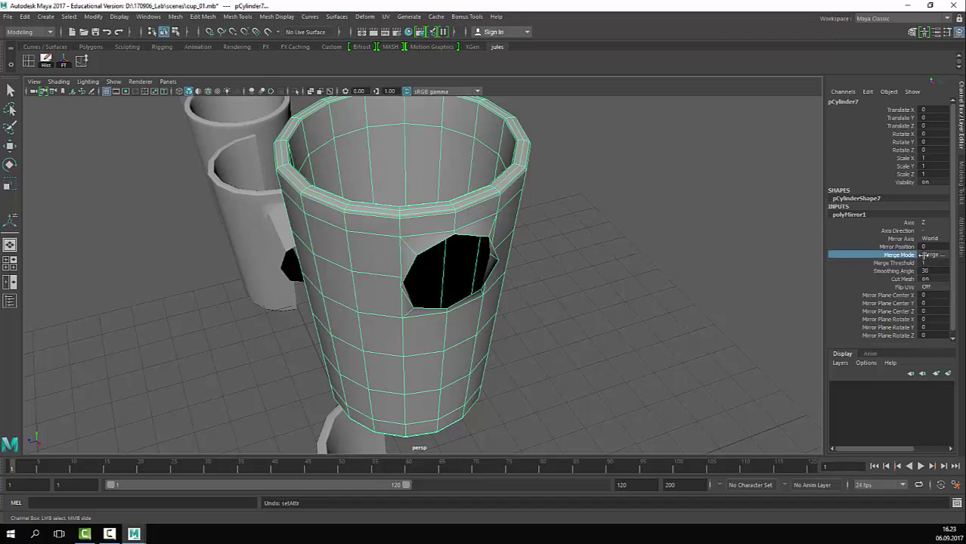
click(934, 254)
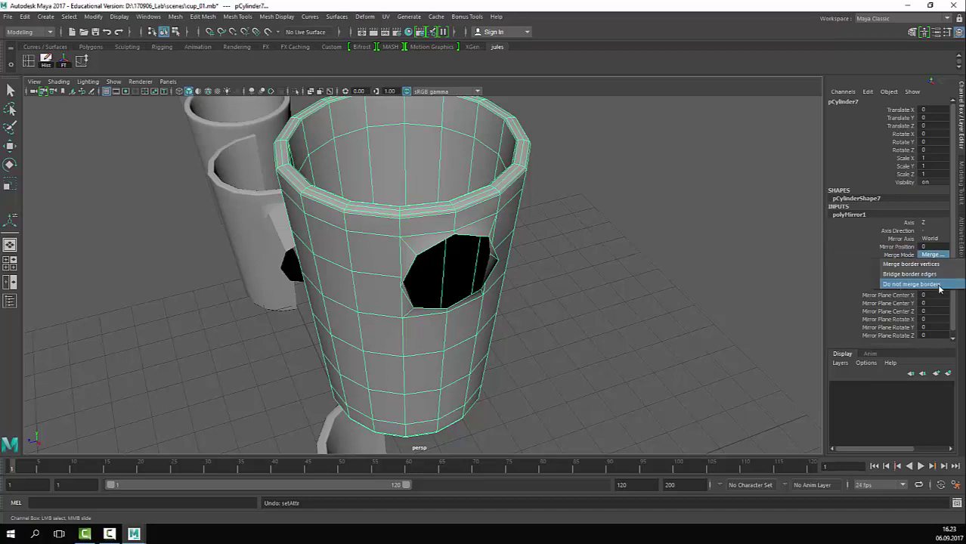
click(884, 255)
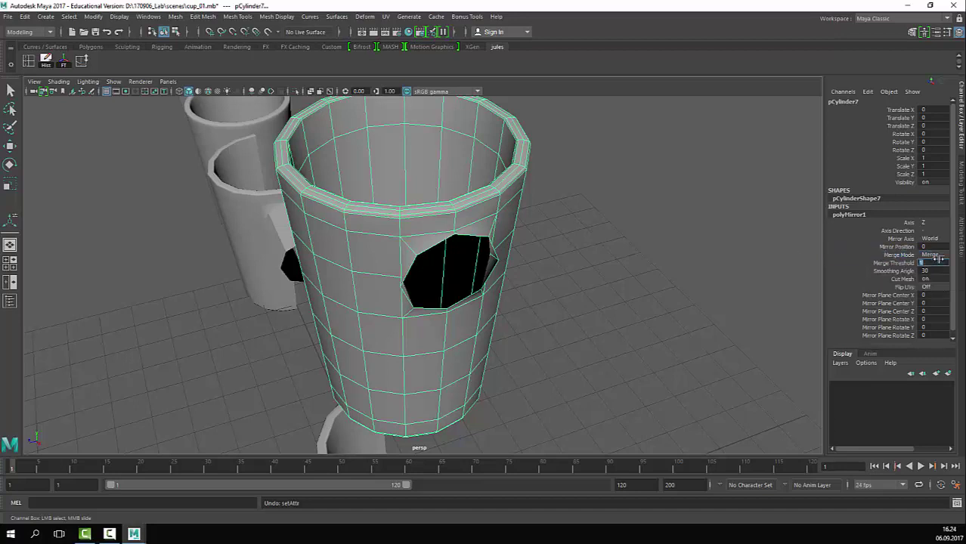
Step: Delete the raised mirrored test cup above the original half cup
click(619, 297)
key(q)
drag(465, 246, 640, 300)
click(571, 337)
alt+right_drag(640, 300, 459, 334)
alt+middle_drag(458, 334, 489, 235)
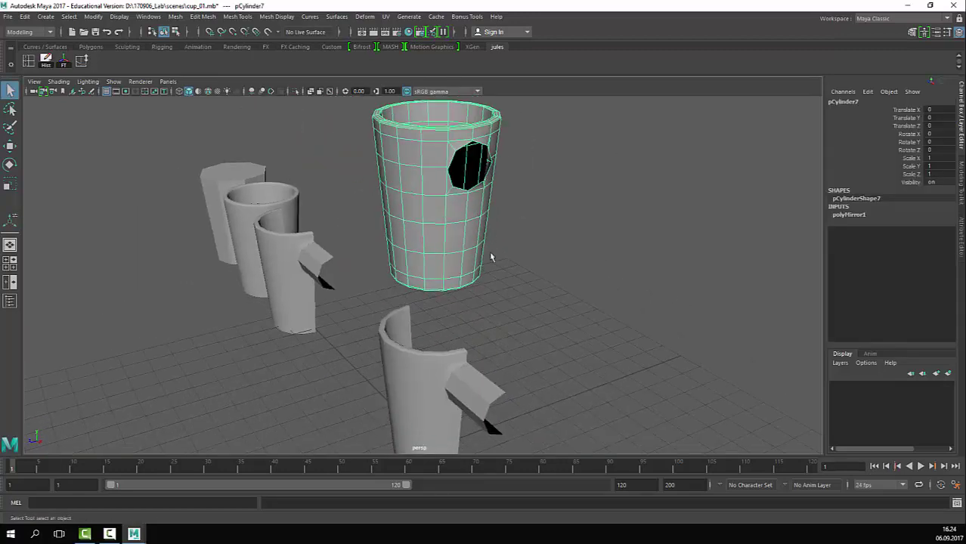
alt+right_drag(546, 319, 513, 240)
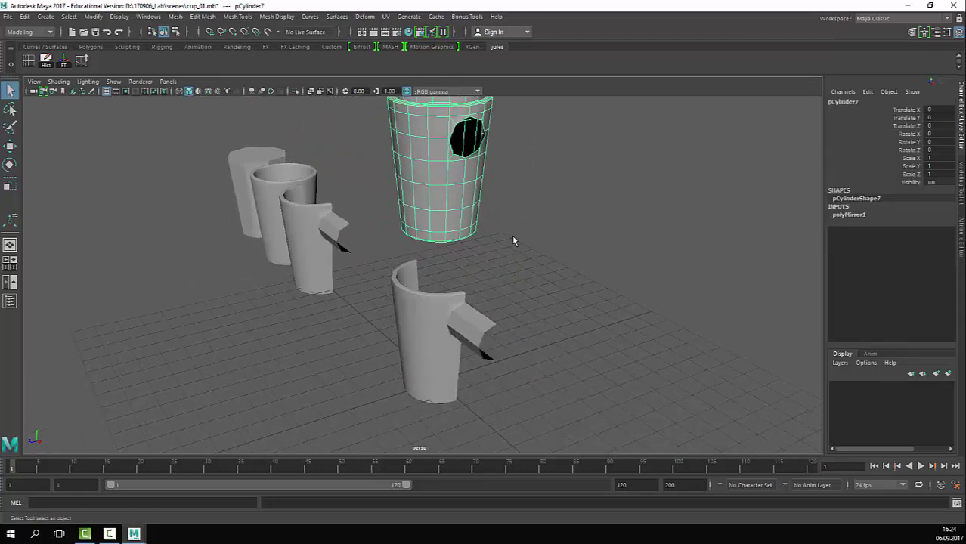
click(439, 310)
alt+drag(488, 302, 548, 217)
click(547, 218)
key(Delete)
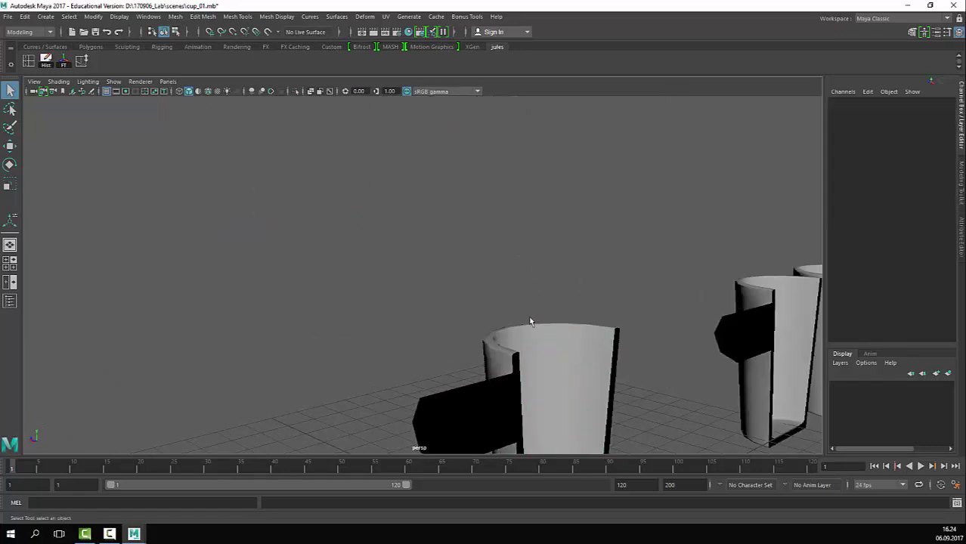
Step: Select the original half cup at the handle cylinder and add the Mirror command to the custom shelf
click(549, 342)
key(f)
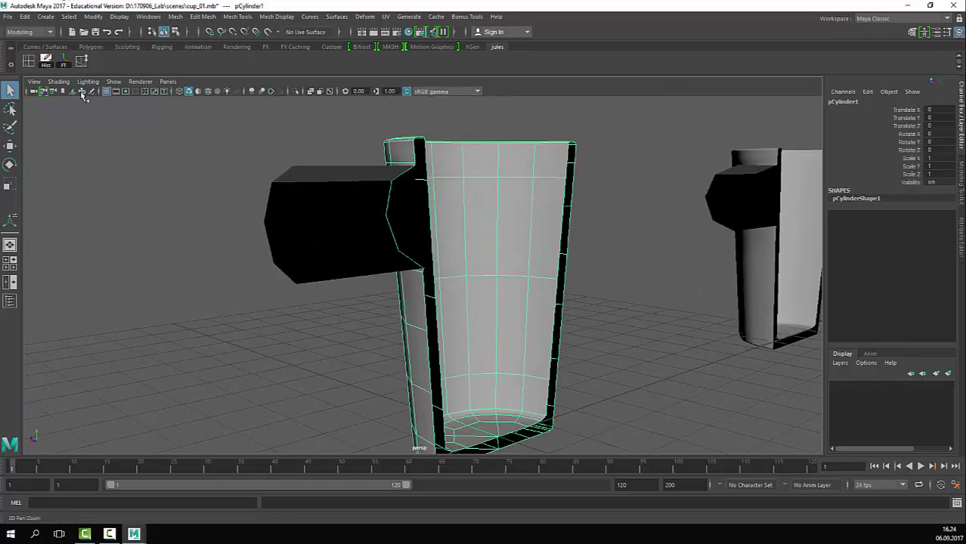
click(175, 16)
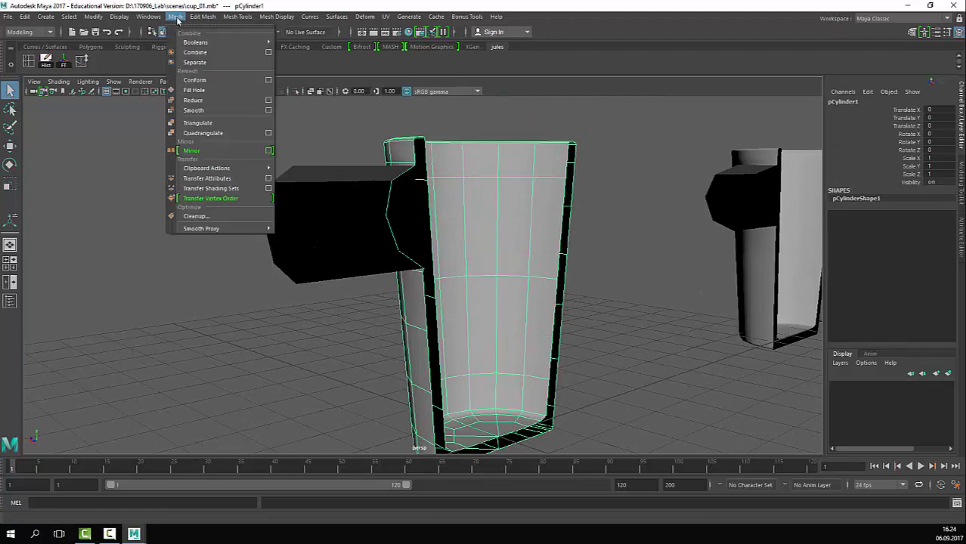
click(214, 155)
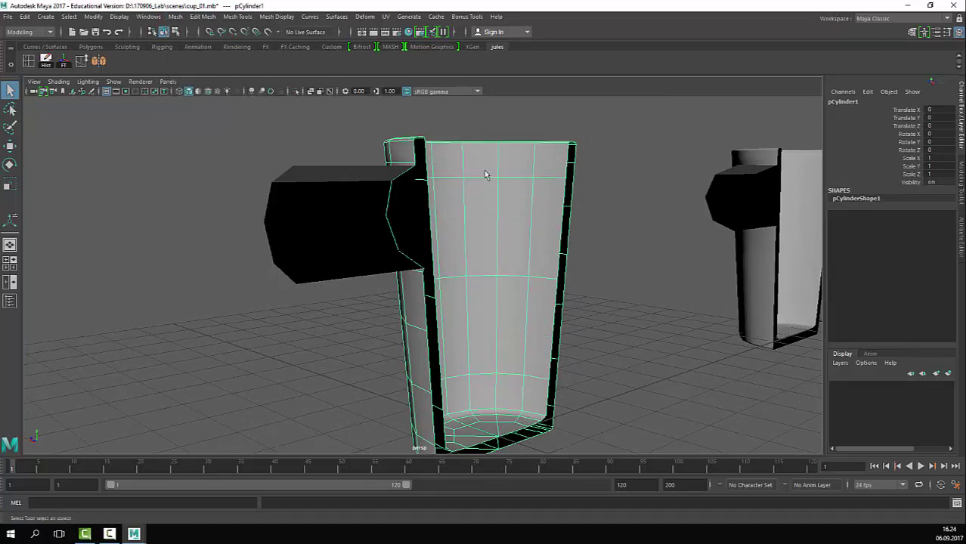
Step: Mirror the original half cup across the world Z axis and set the Merge Threshold to 1
click(852, 215)
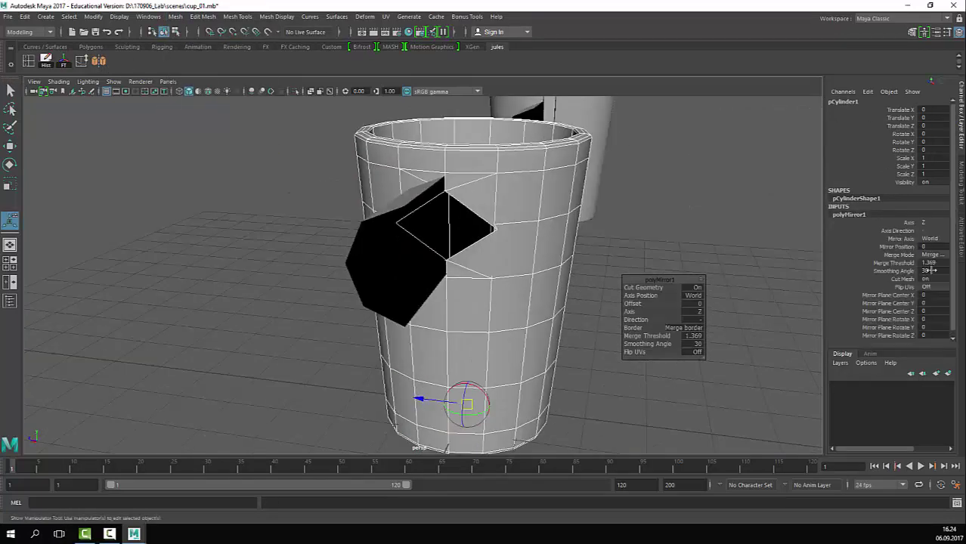
text(0)
key(Return)
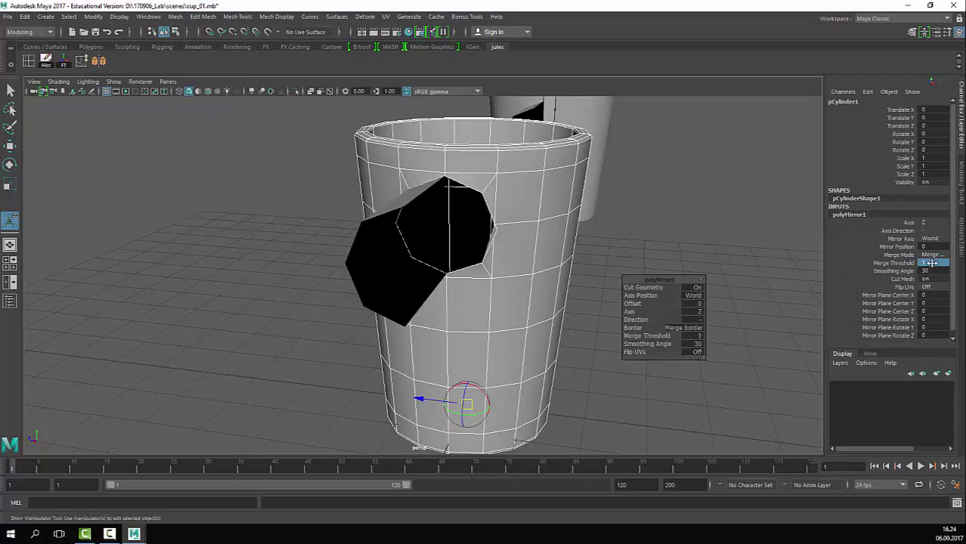
alt+drag(515, 254, 569, 204)
key(q)
click(649, 365)
alt+drag(649, 365, 593, 361)
Step: Delete the construction history of the mirrored cup and display it with smooth mesh preview
click(529, 276)
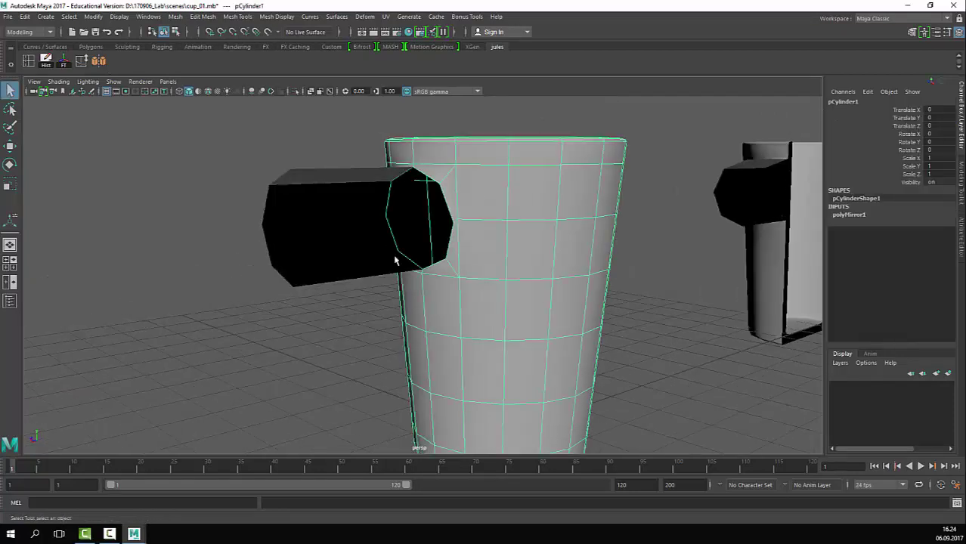
click(46, 61)
click(240, 117)
click(486, 184)
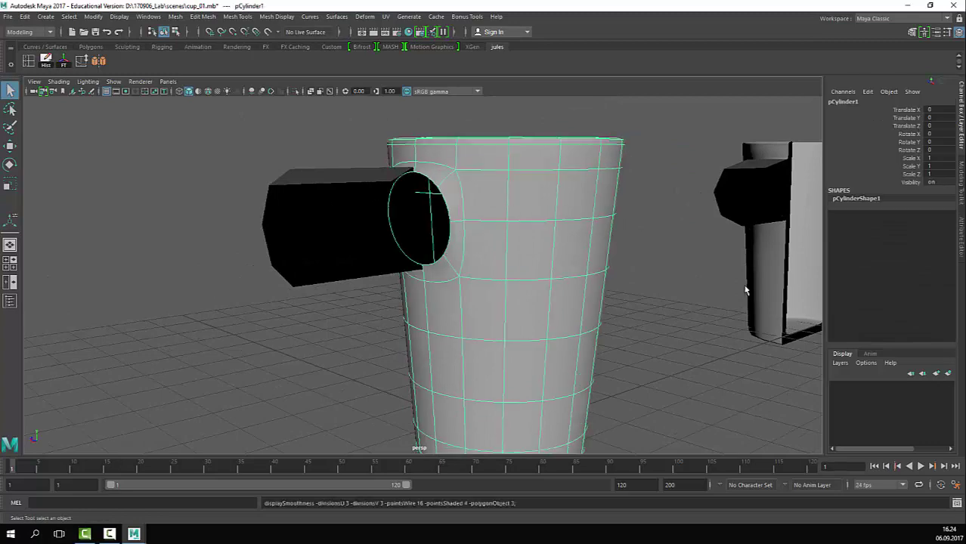
Step: Isolate the smoothed cup in the viewport so the handle cylinder is hidden
click(703, 290)
click(544, 315)
key(ctrl+1)
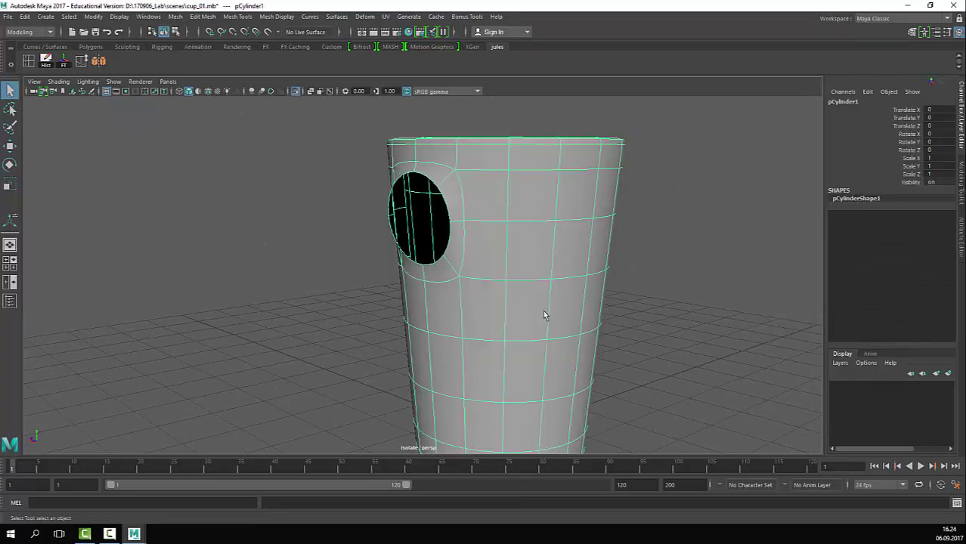
Step: Examine the isolated cup's round handle opening and rim from the side and from above
alt+drag(574, 303, 604, 295)
click(562, 300)
alt+drag(408, 293, 444, 291)
click(445, 291)
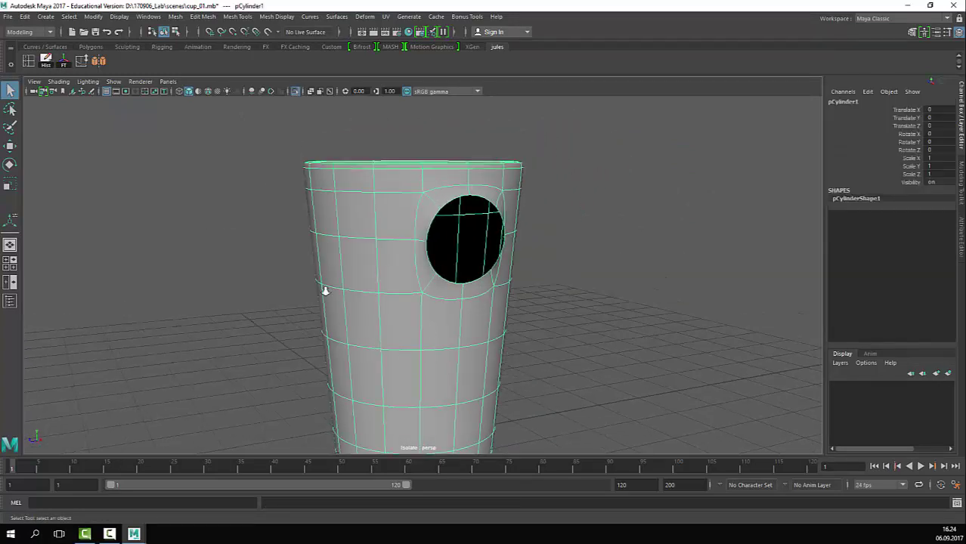
alt+right_drag(324, 289, 474, 290)
alt+drag(568, 291, 602, 288)
alt+drag(476, 246, 498, 321)
alt+right_drag(521, 279, 457, 261)
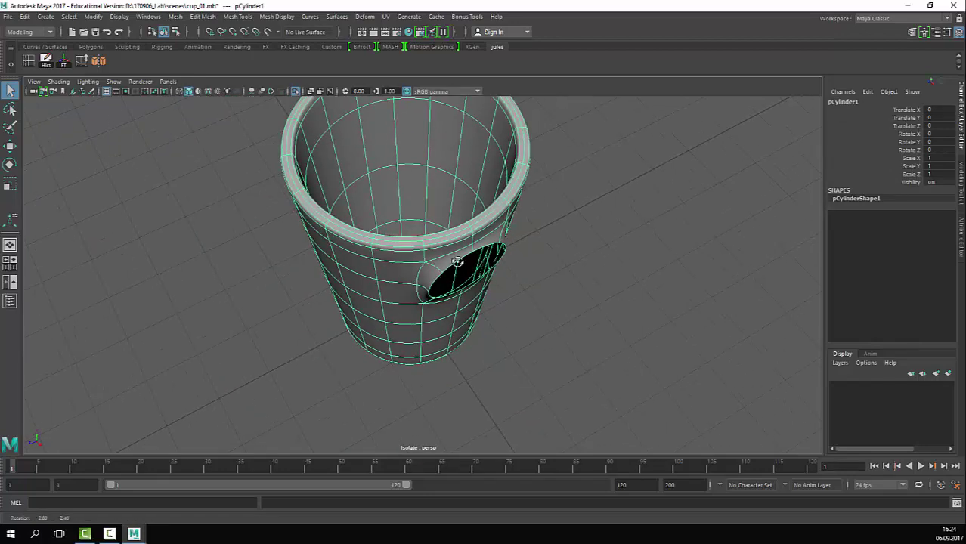
Step: Turn off smooth mesh preview on the cup and exit the isolated view so all objects show again
alt+drag(457, 260, 457, 236)
alt+right_drag(457, 236, 397, 248)
alt+drag(416, 250, 402, 251)
key(1)
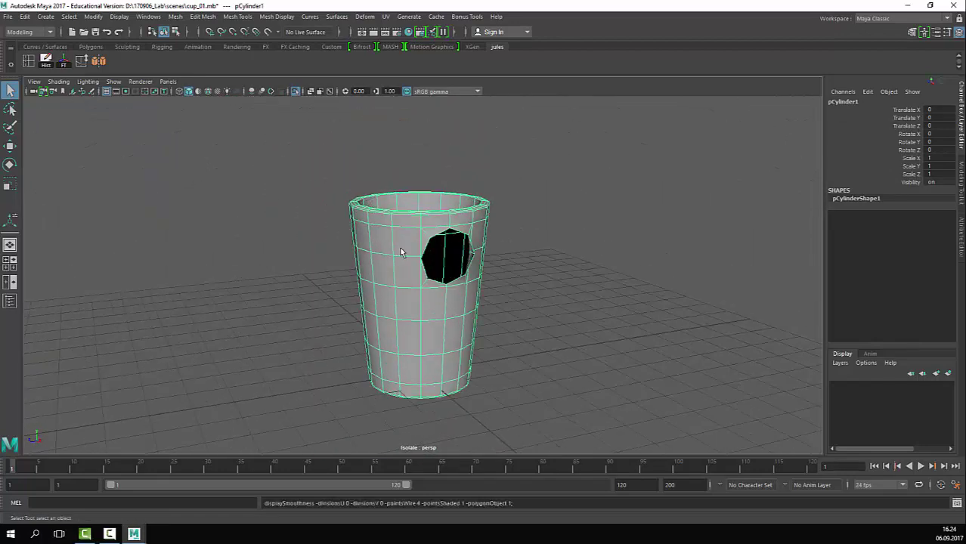
click(584, 244)
key(ctrl+1)
Step: Duplicate the whole cup and move the copy along Z to -4.998
click(456, 290)
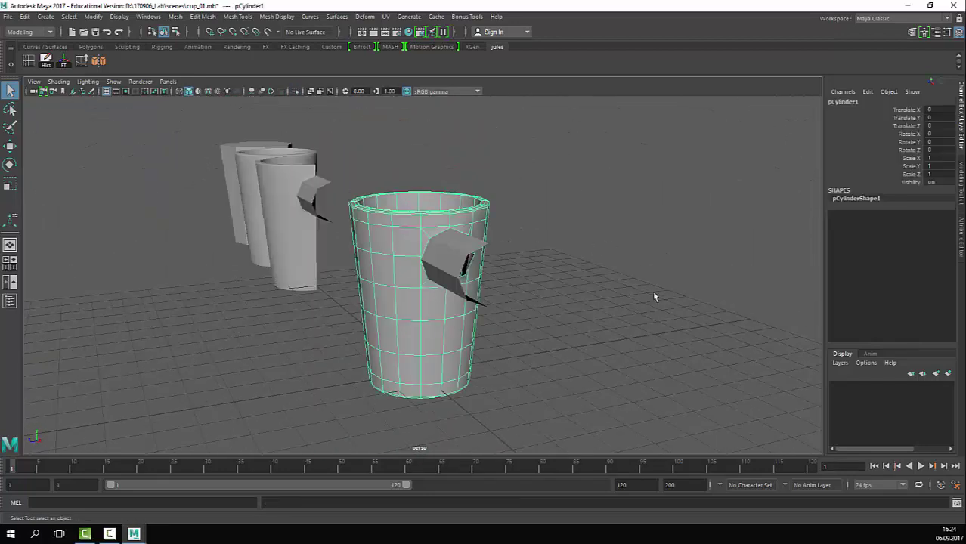
alt+drag(457, 289, 559, 271)
key(w)
alt+drag(640, 280, 401, 290)
alt+right_drag(401, 290, 469, 242)
alt+drag(468, 226, 457, 261)
alt+middle_drag(457, 242, 410, 353)
alt+right_drag(411, 352, 541, 304)
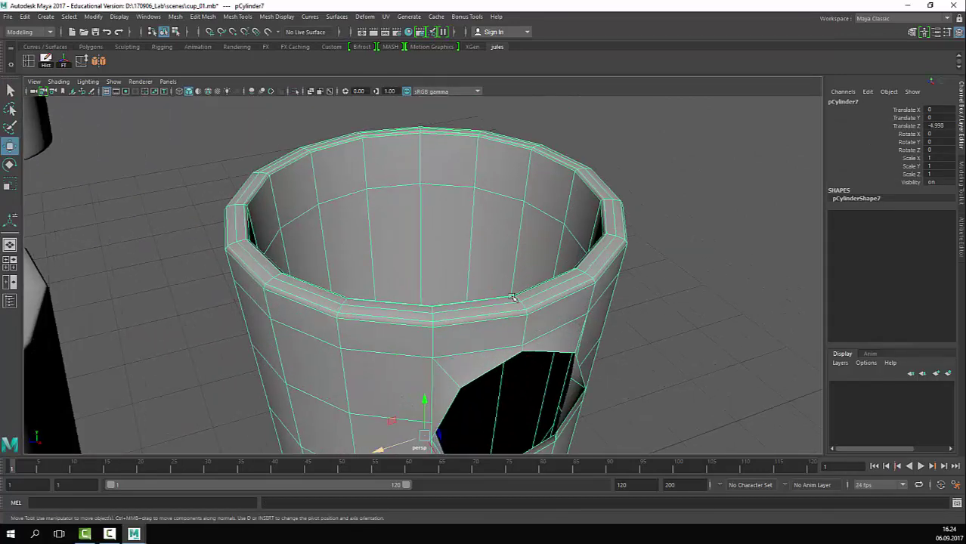
Step: Detach a vertex on the copied cup's rim above the handle opening and return to shaded object mode
key(q)
key(F9)
click(420, 305)
alt+right_drag(420, 305, 586, 266)
alt+middle_drag(585, 266, 524, 263)
alt+right_drag(524, 263, 658, 338)
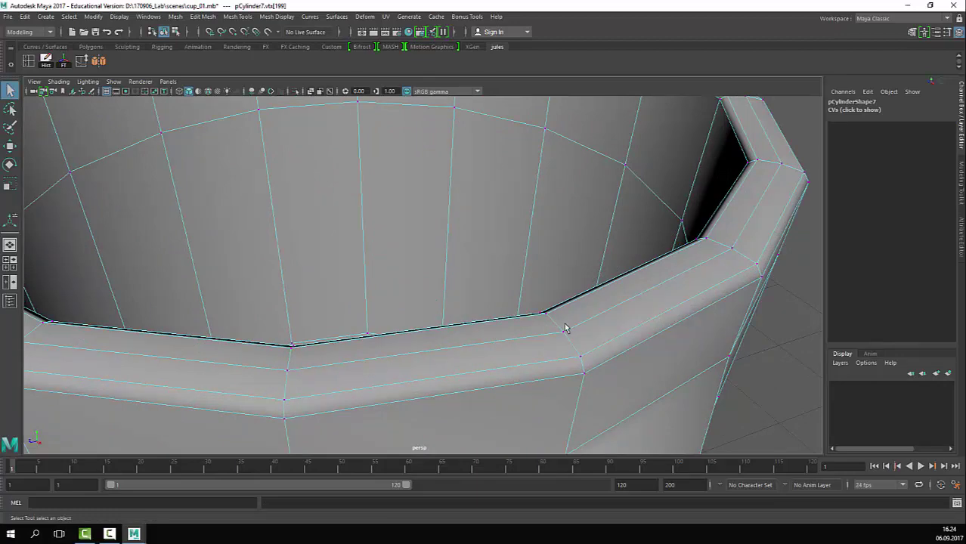
key(4)
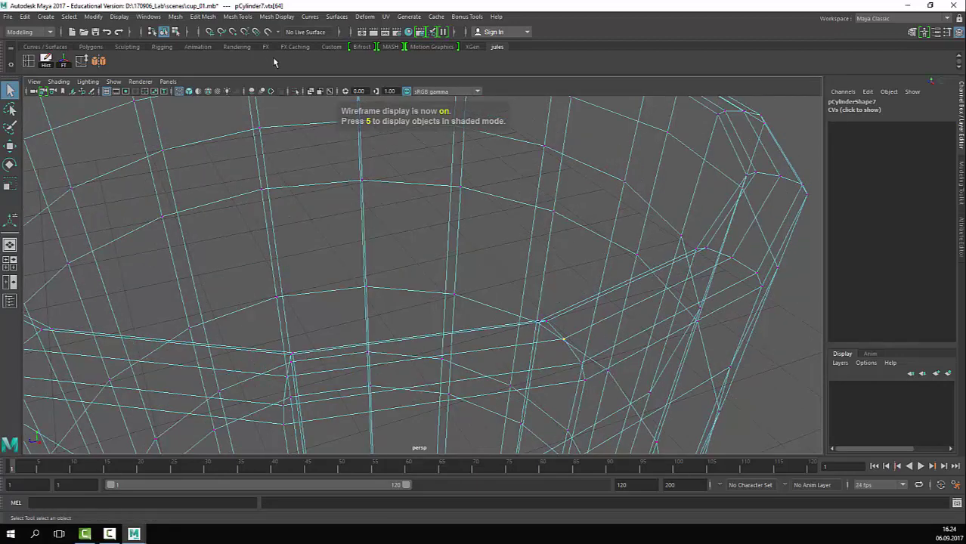
click(203, 17)
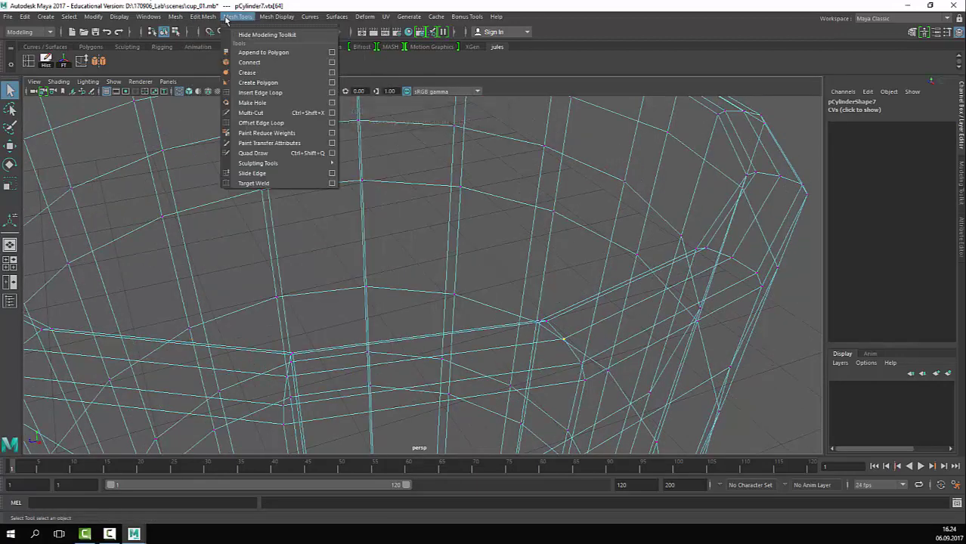
mouse_move(197, 18)
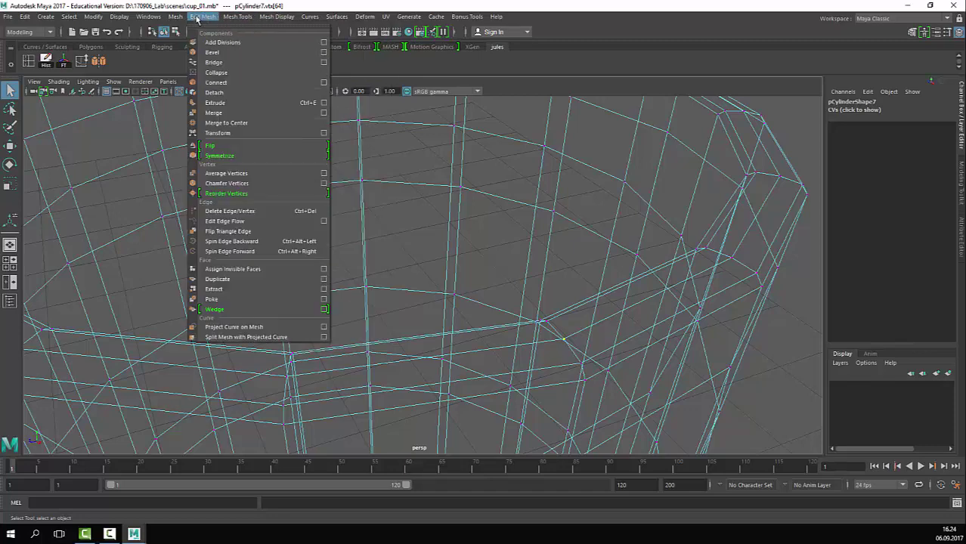
click(228, 96)
scroll(536, 266, down, 1)
key(5)
scroll(484, 313, down, 1)
right_drag(642, 293, 696, 251)
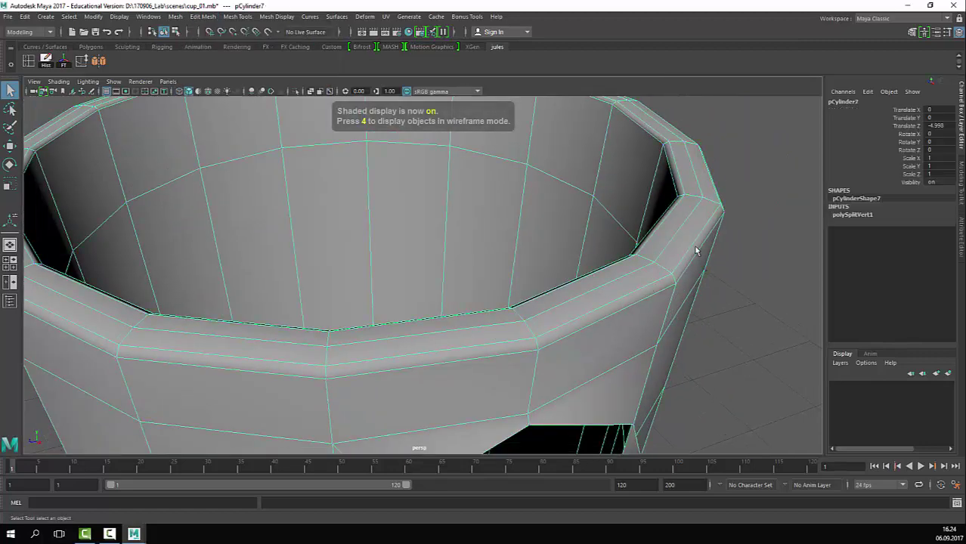
Step: Display the copied cup with smooth mesh preview and clear the selection
scroll(453, 382, down, 2)
key(3)
click(679, 331)
scroll(483, 302, down, 2)
alt+drag(412, 291, 449, 330)
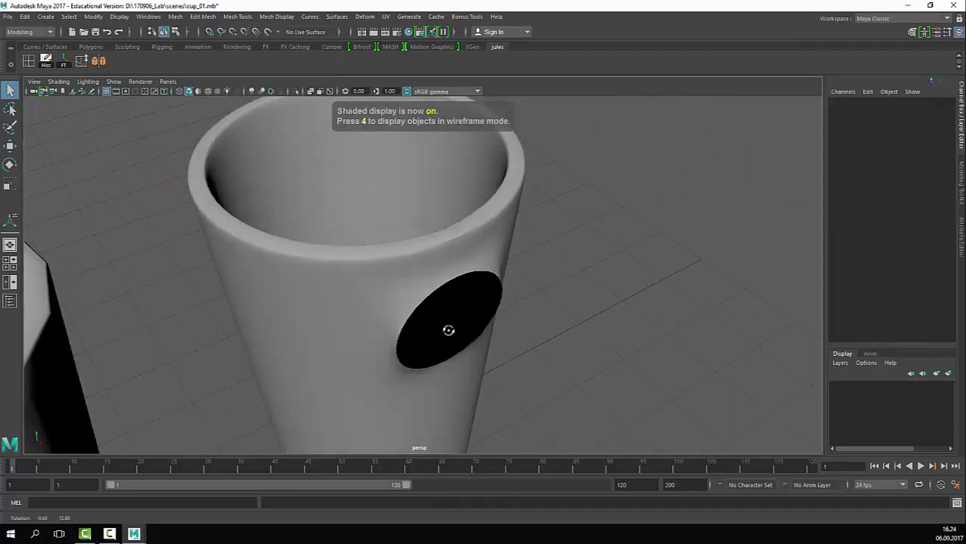
Step: Examine the smoothed copy's rim up close around the detached vertex
scroll(521, 378, up, 2)
alt+middle_drag(531, 389, 555, 484)
alt+right_drag(555, 484, 641, 390)
click(637, 402)
alt+drag(636, 403, 696, 406)
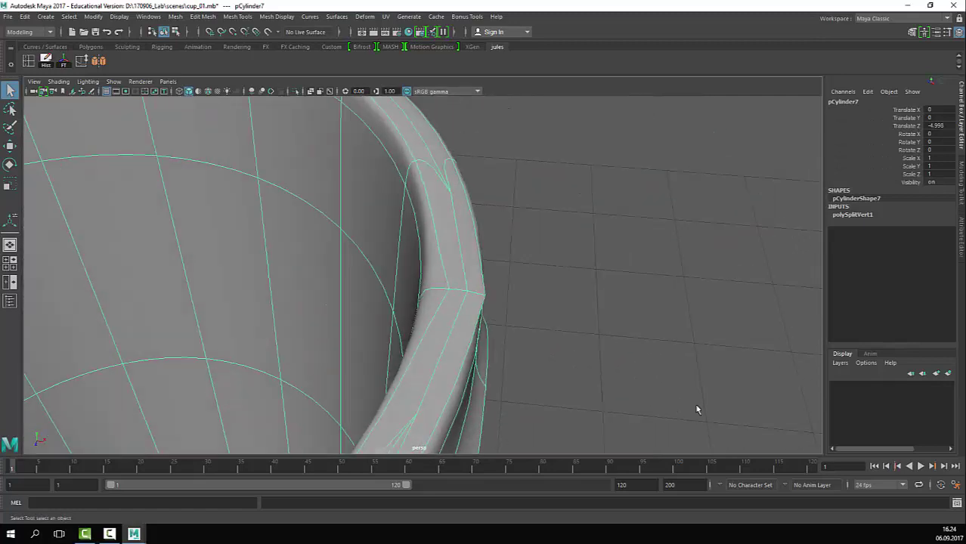
alt+right_drag(696, 407, 455, 344)
alt+middle_drag(455, 344, 491, 285)
alt+drag(491, 285, 538, 248)
Step: Display the original cup with smooth mesh preview and compare its rim with the copy's rim
alt+right_drag(593, 308, 358, 305)
click(217, 379)
key(3)
alt+middle_drag(260, 373, 374, 316)
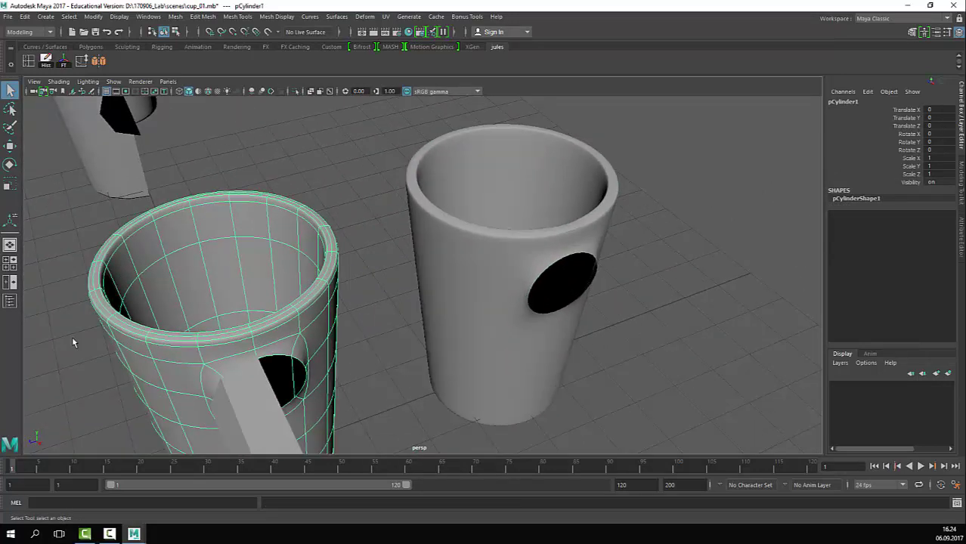
alt+right_drag(73, 340, 369, 293)
alt+middle_drag(368, 293, 520, 228)
alt+middle_drag(531, 192, 326, 268)
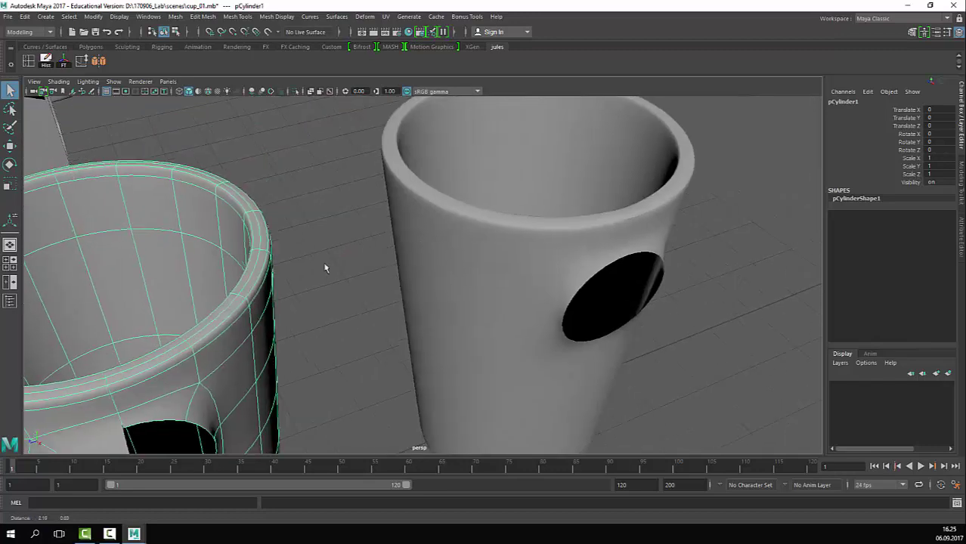
Step: Compare the copied cup's smooth preview with its unsmoothed cage at the rim
click(550, 230)
key(3)
alt+right_drag(475, 148, 576, 189)
alt+middle_drag(576, 189, 399, 310)
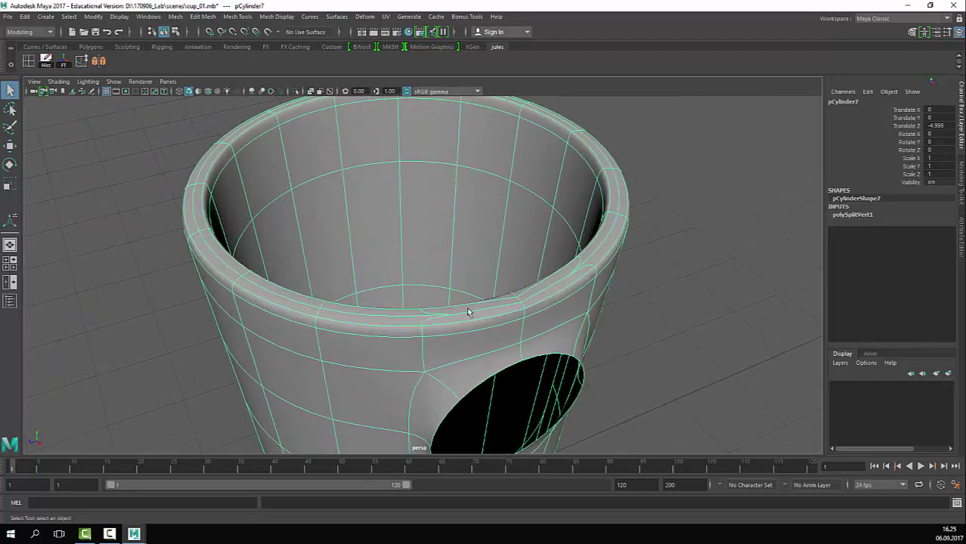
key(1)
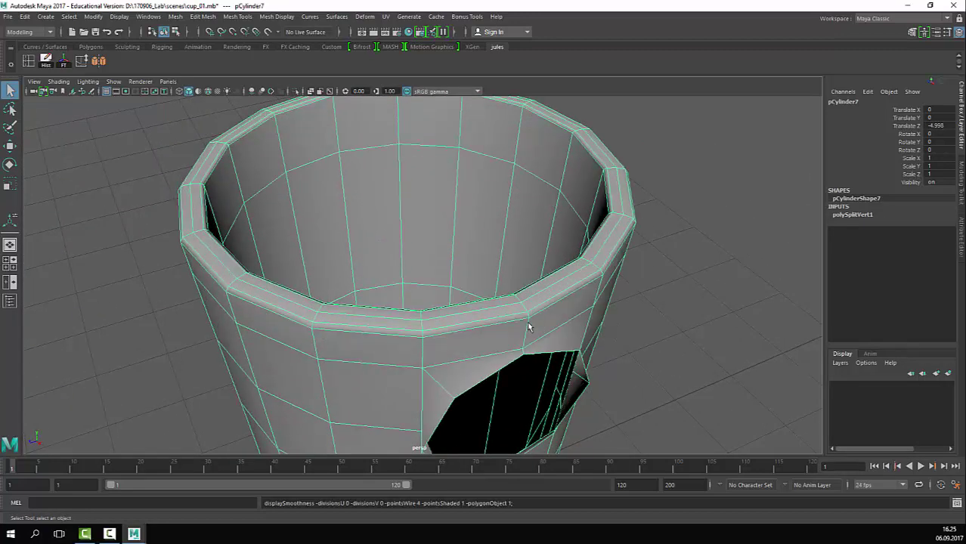
key(3)
Step: Select the detached vertices on the copied cup's rim and show the mesh unsmoothed
right_click(401, 323)
alt+drag(491, 308, 579, 291)
alt+right_drag(578, 290, 733, 265)
key(1)
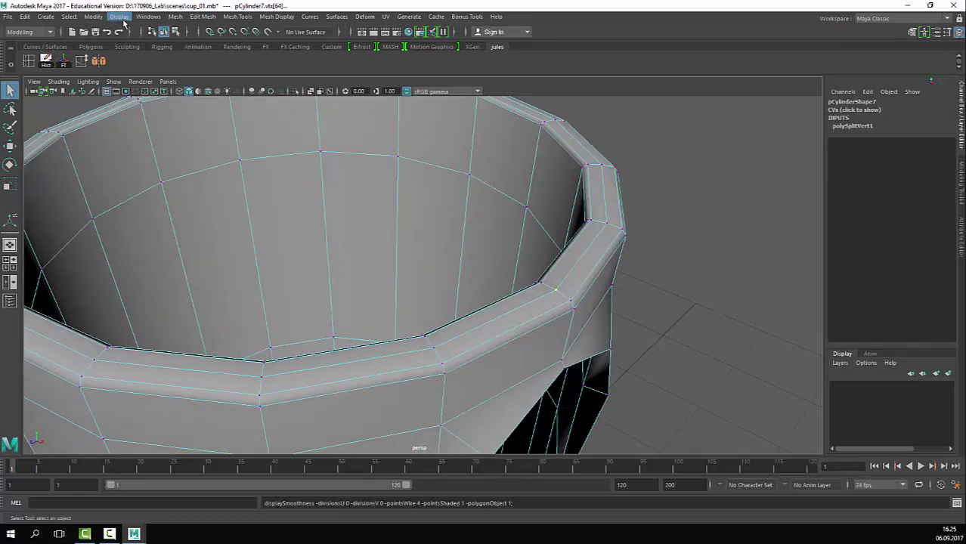
Step: Turn on the Poly Count heads-up display in the viewport
click(119, 16)
mouse_move(279, 52)
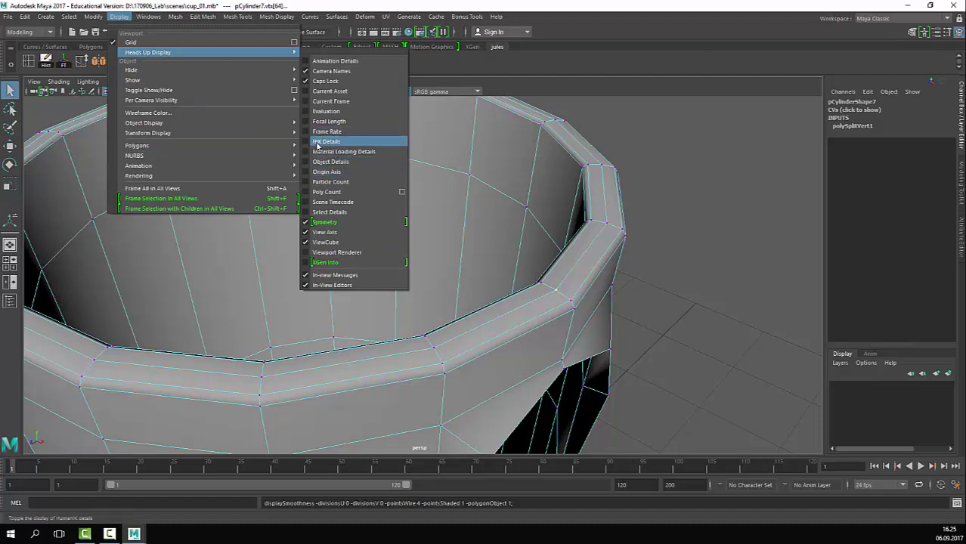
mouse_move(145, 16)
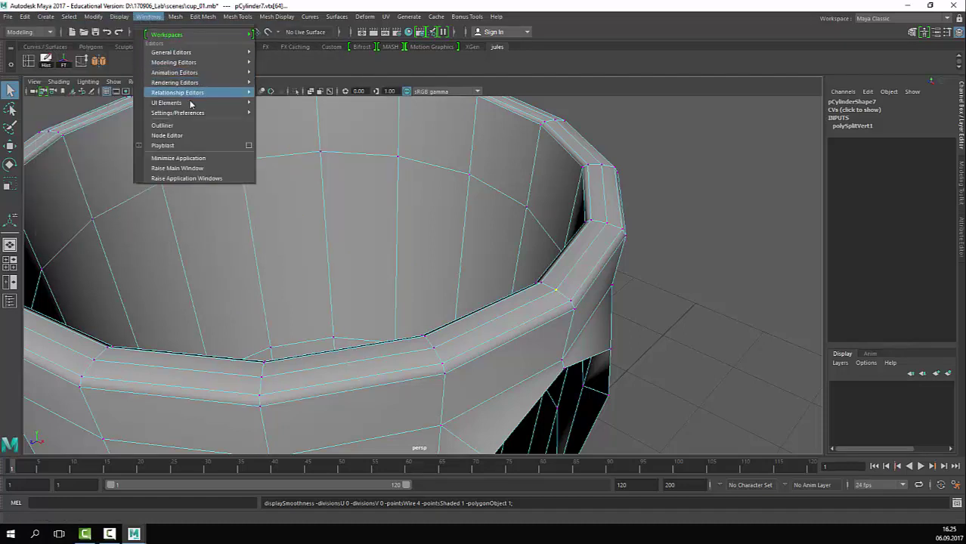
mouse_move(115, 16)
mouse_move(148, 53)
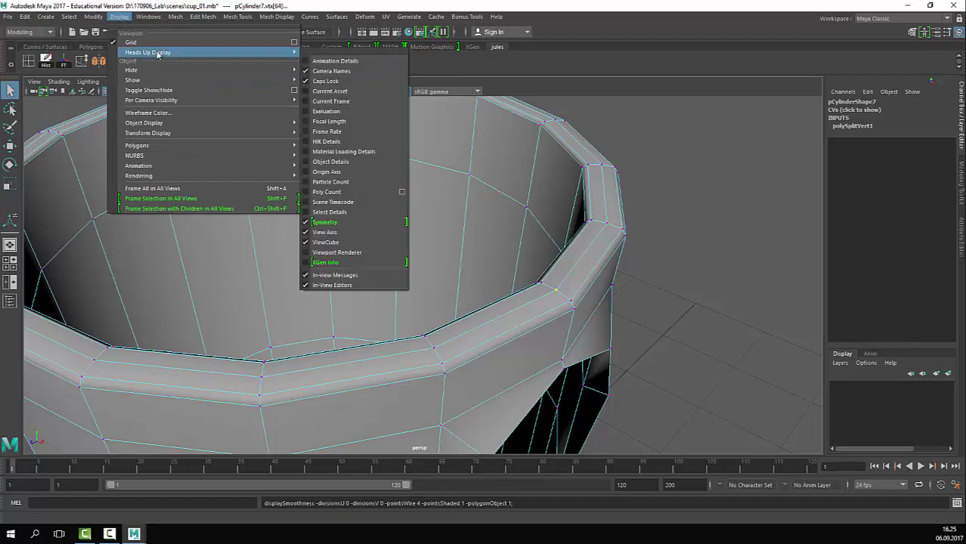
click(306, 192)
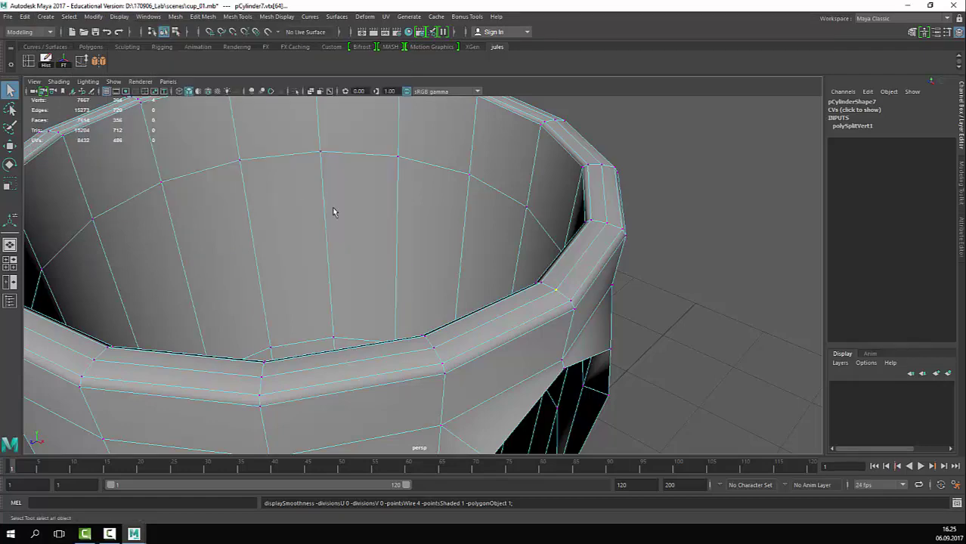
Step: Show the copied cup in wireframe and add the Merge command to the custom shelf
alt+drag(334, 209, 502, 241)
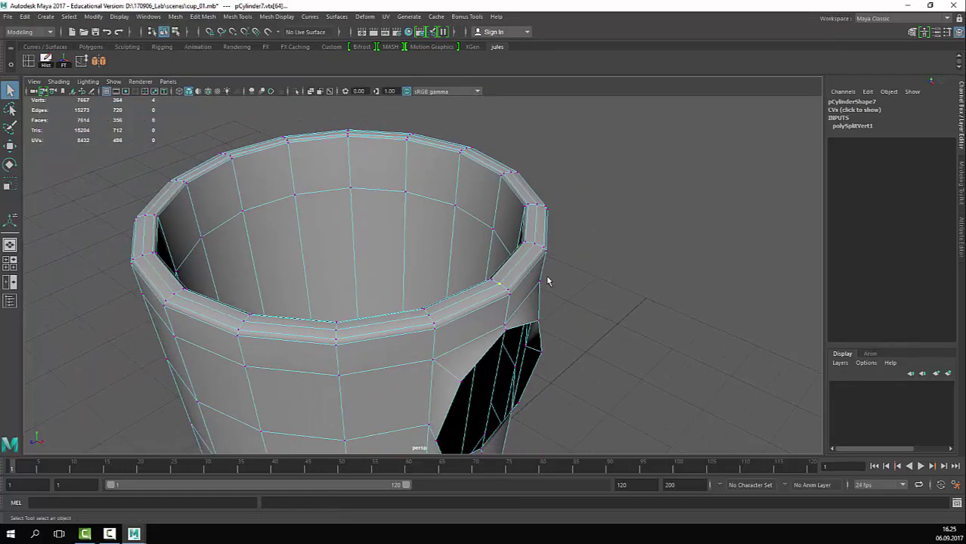
key(4)
scroll(621, 293, up, 5)
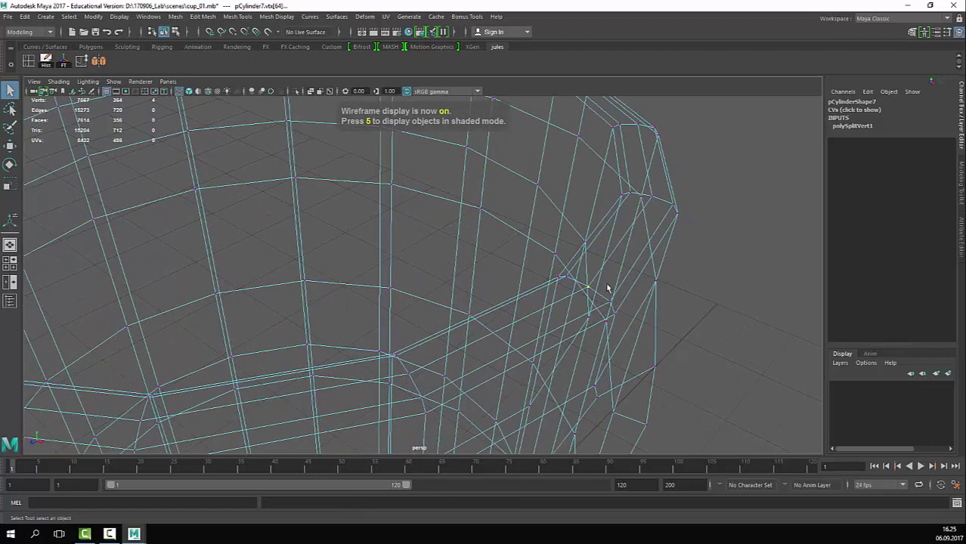
click(276, 17)
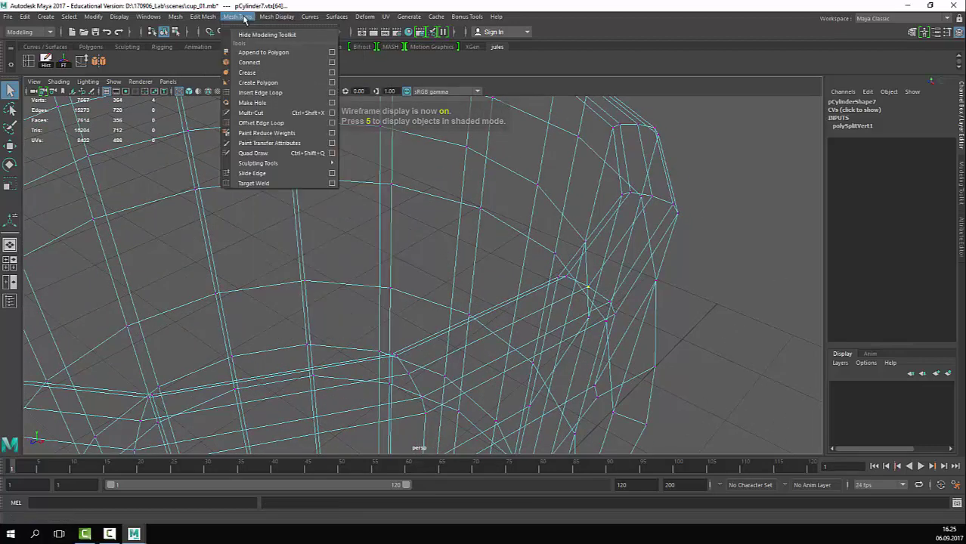
mouse_move(212, 18)
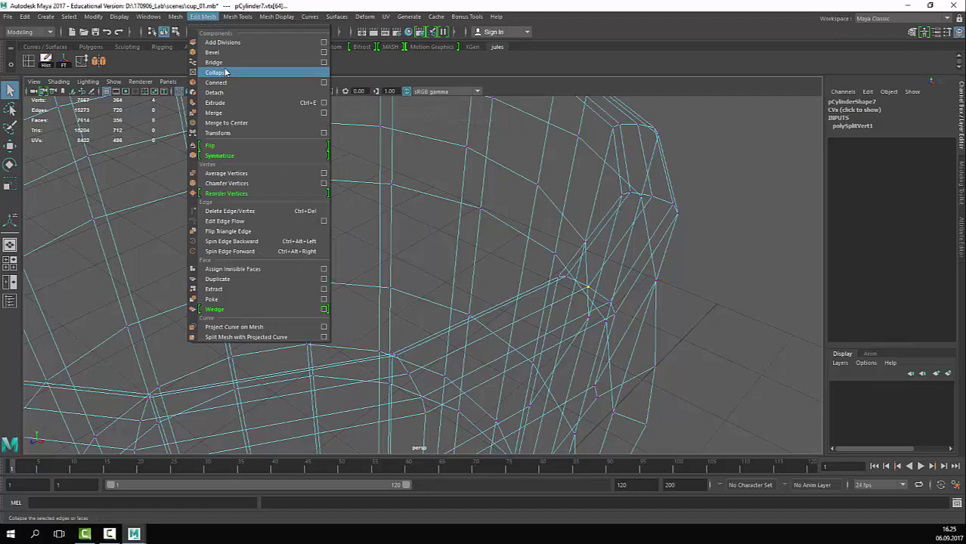
ctrl+shift+click(228, 111)
Step: Merge the selected coincident rim vertices of the copied cup and display it shaded with smooth mesh preview
click(116, 64)
alt+right_drag(591, 285, 349, 278)
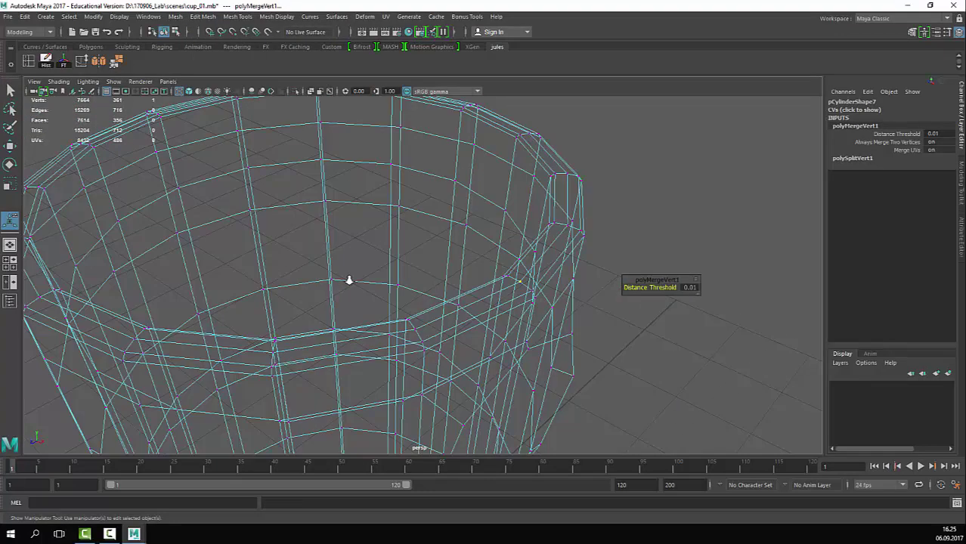
key(5)
right_drag(480, 303, 597, 208)
key(3)
click(660, 272)
alt+right_drag(660, 273, 464, 368)
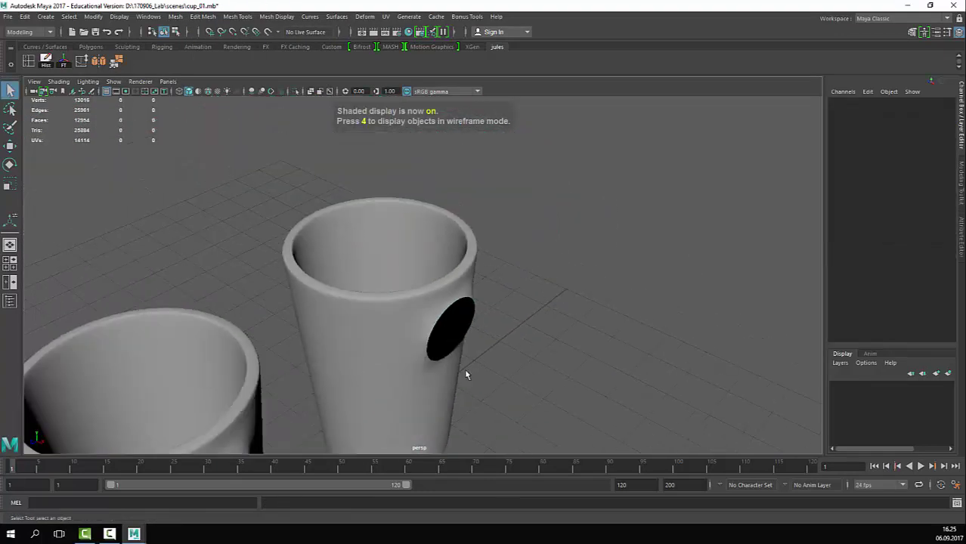
Step: Delete the copied cup standing behind the original
click(444, 357)
alt+middle_drag(453, 356, 655, 212)
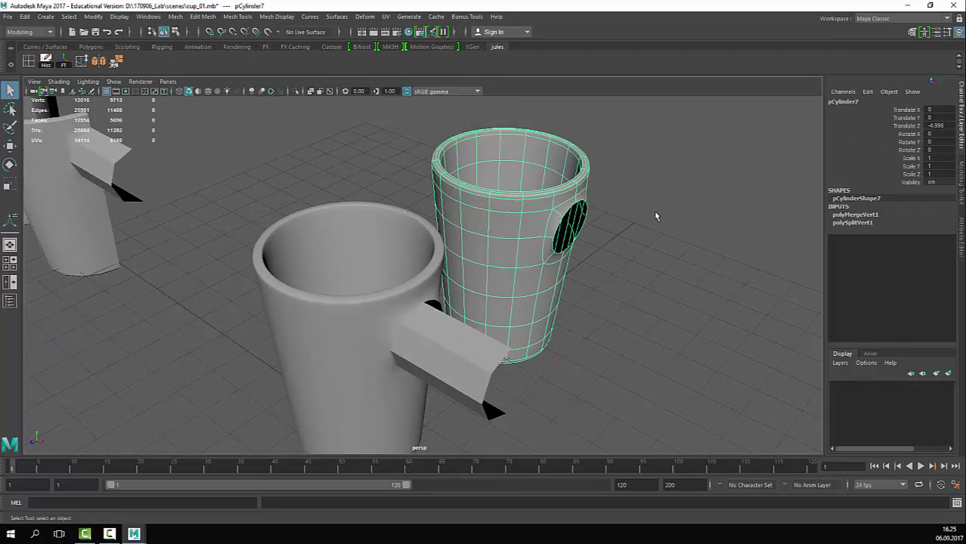
click(592, 238)
click(544, 228)
key(Delete)
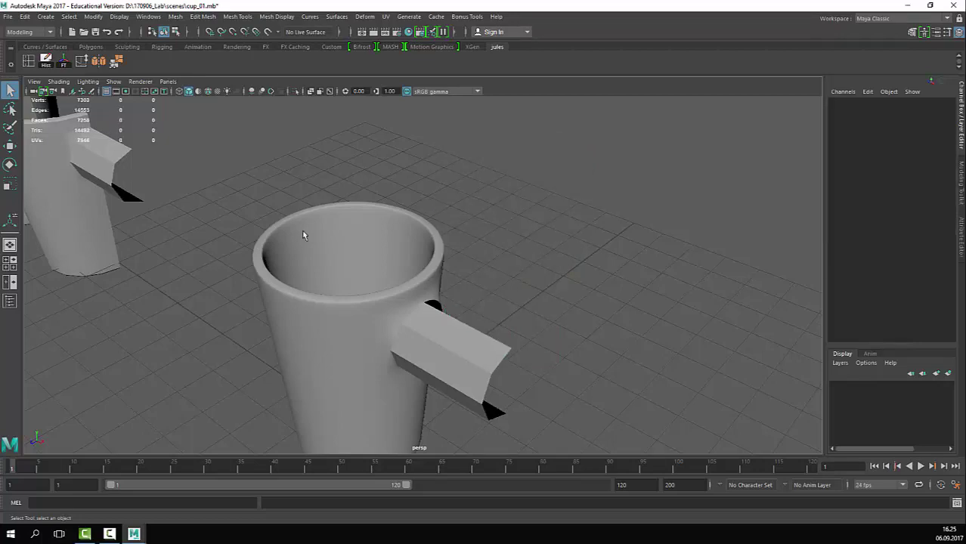
Step: Duplicate the finished whole cup and move the copy along X towards the row of earlier versions
click(304, 235)
alt+right_drag(304, 235, 194, 283)
alt+drag(194, 282, 263, 261)
key(ctrl+d)
key(w)
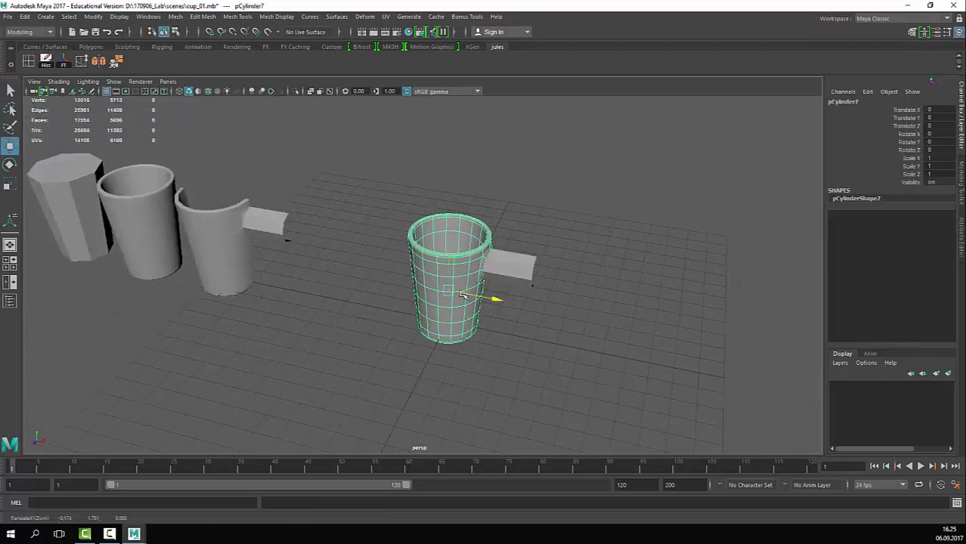
drag(496, 296, 381, 272)
Step: Move the stored cup versions farther from the main cup along X and clear the selection
alt+right_drag(387, 269, 325, 253)
alt+drag(325, 253, 175, 334)
drag(238, 264, 157, 255)
click(373, 332)
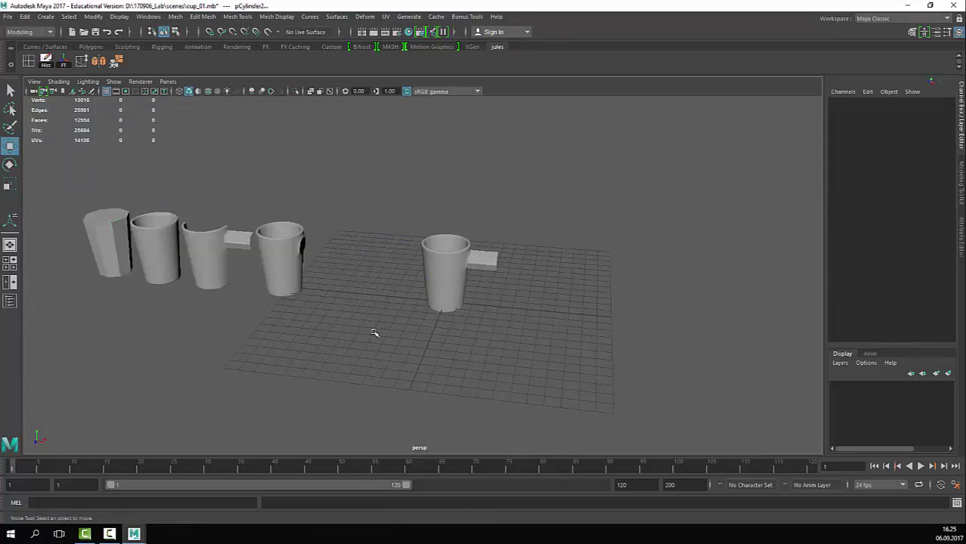
Step: Select the half handle cylinder and examine where it meets the cup's round opening
alt+drag(536, 265, 478, 265)
scroll(478, 265, up, 6)
alt+middle_drag(477, 264, 433, 301)
click(521, 306)
scroll(316, 270, up, 5)
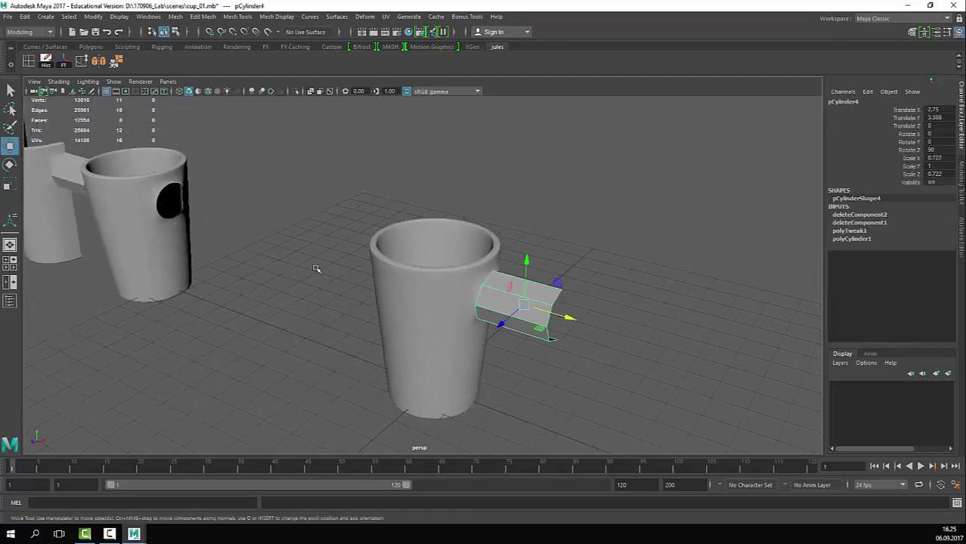
alt+drag(315, 270, 463, 242)
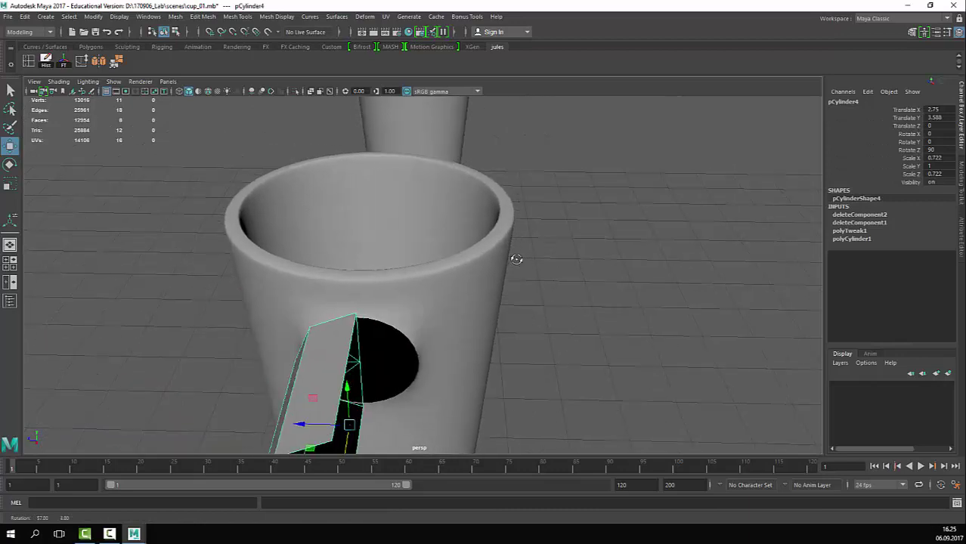
key(f)
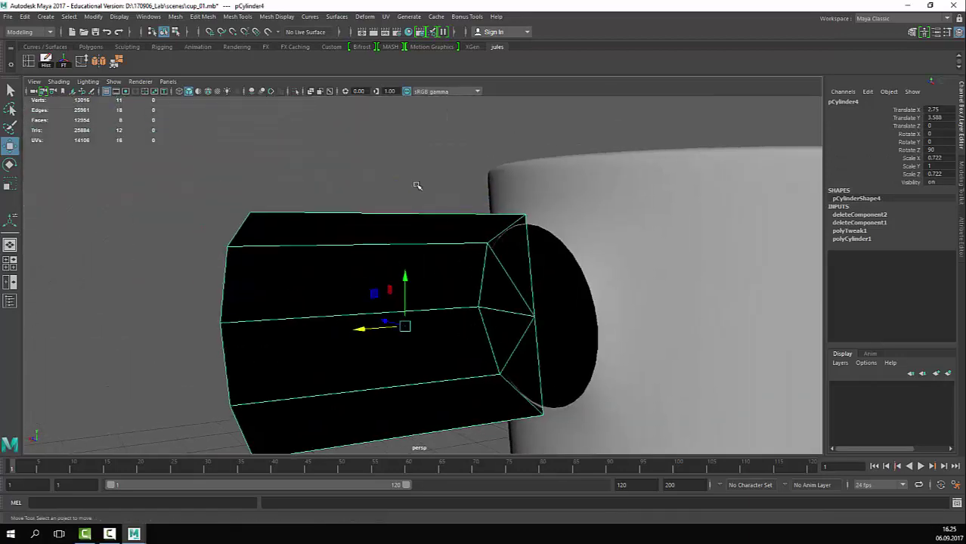
alt+drag(513, 259, 446, 233)
Step: Turn off smooth mesh preview on the main cup and select the half handle cylinder
click(681, 245)
key(1)
alt+drag(290, 266, 498, 268)
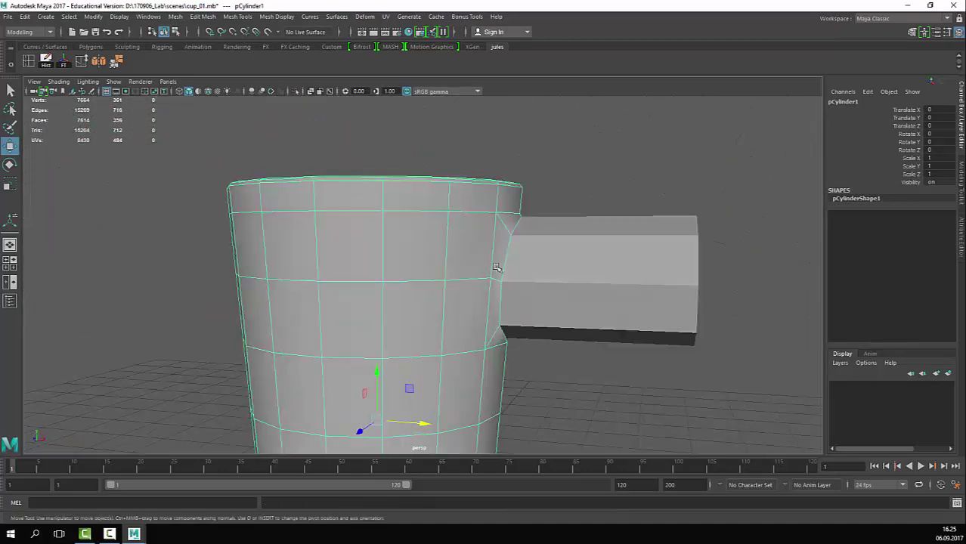
click(533, 272)
click(416, 283)
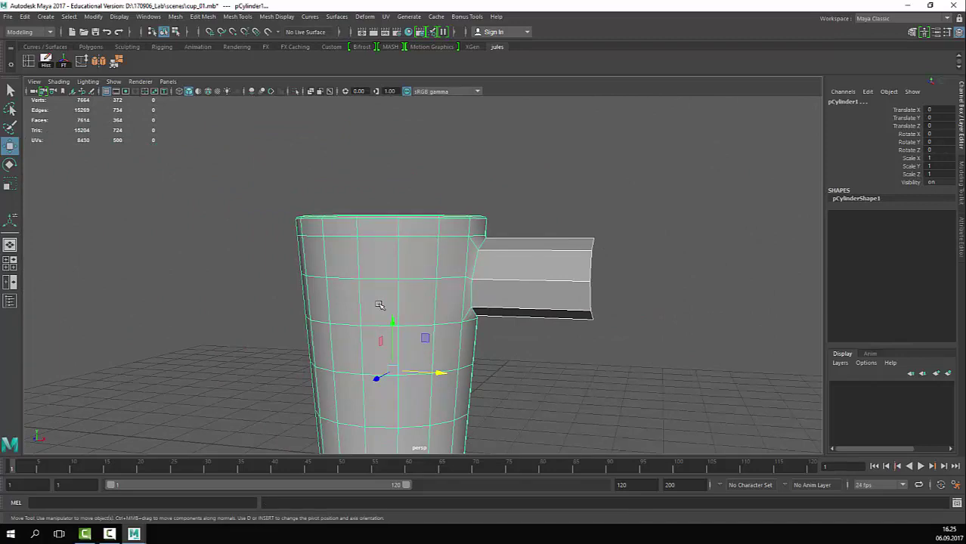
click(546, 241)
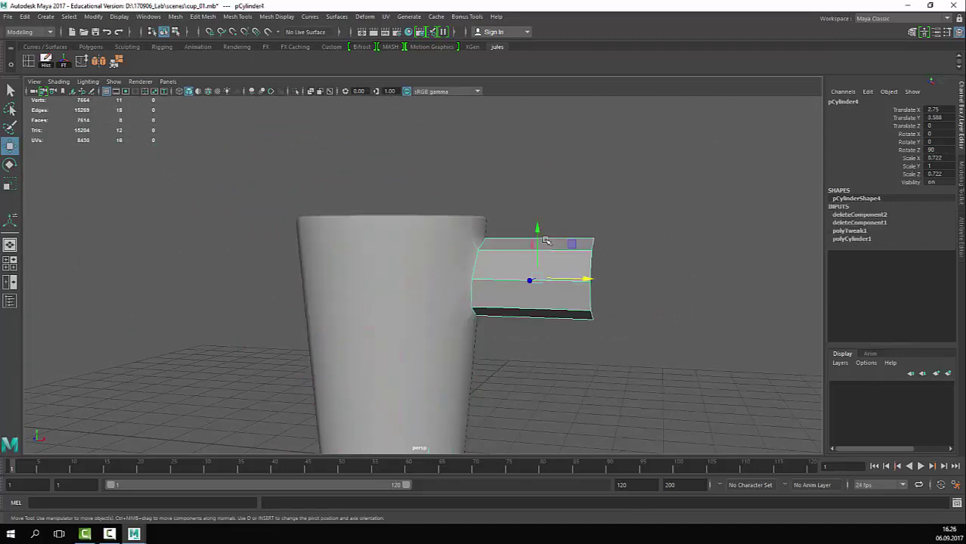
Step: Examine from several sides how the half handle cylinder's closed end meets the cup's round opening
click(535, 185)
click(457, 253)
alt+drag(543, 276, 383, 281)
alt+right_drag(384, 281, 617, 283)
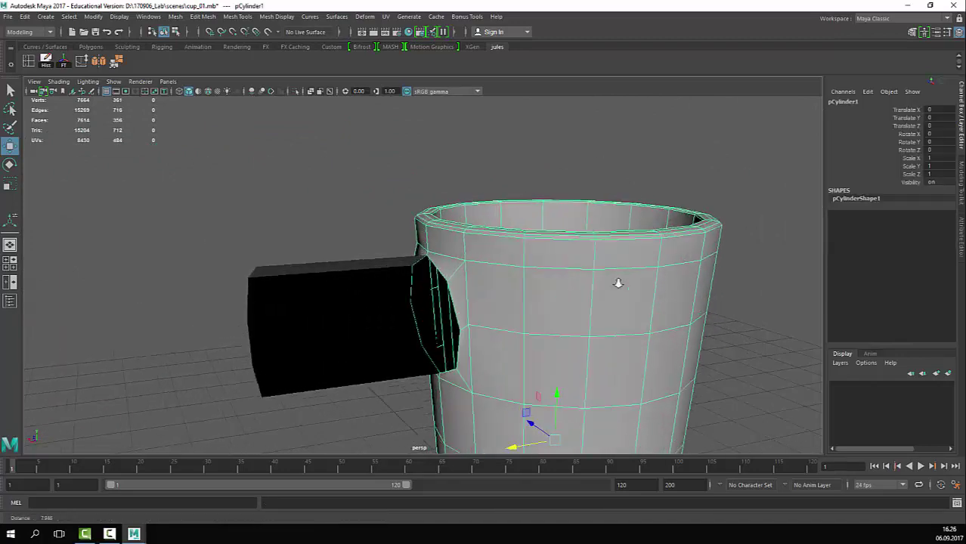
alt+right_drag(318, 290, 411, 291)
alt+drag(410, 292, 432, 281)
right_drag(465, 244, 470, 279)
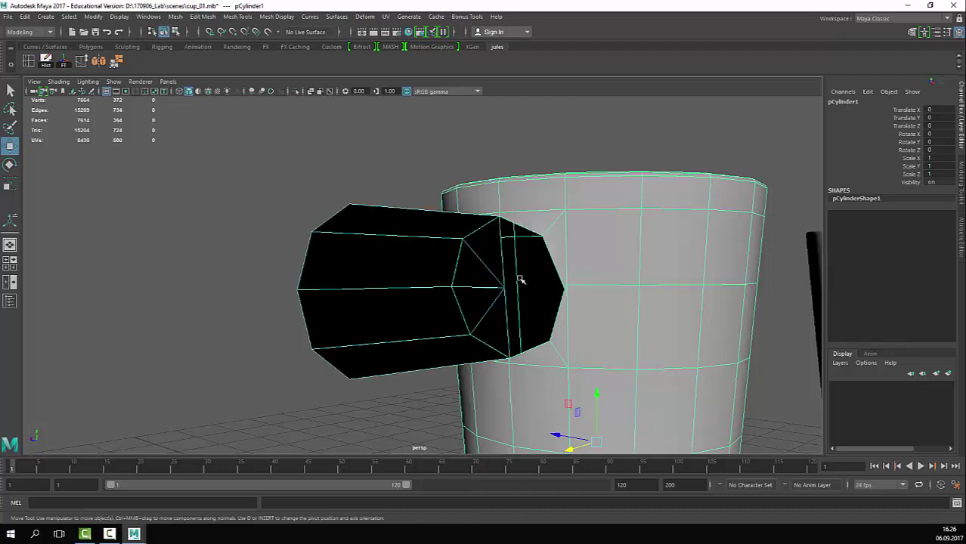
alt+middle_drag(521, 280, 425, 281)
alt+drag(232, 192, 382, 176)
click(163, 200)
alt+drag(286, 181, 163, 215)
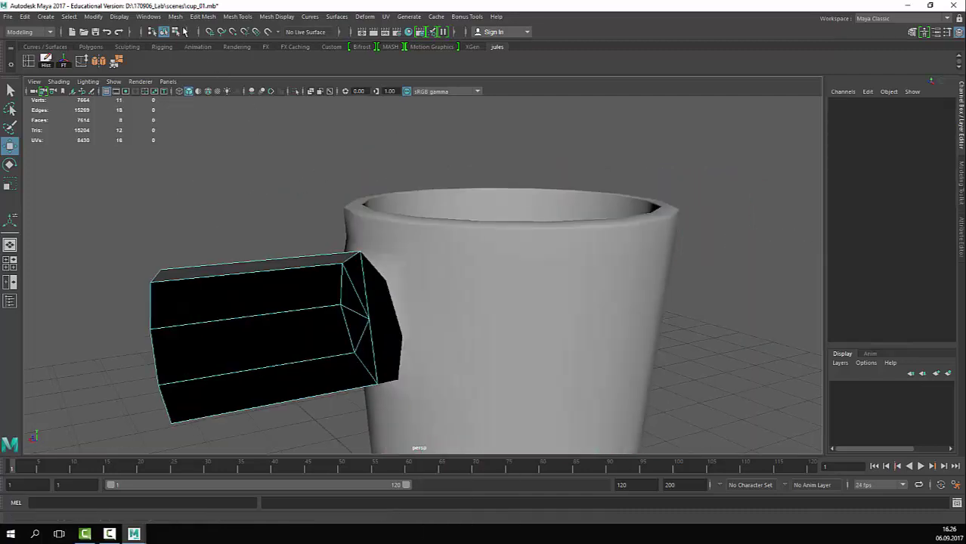
click(176, 19)
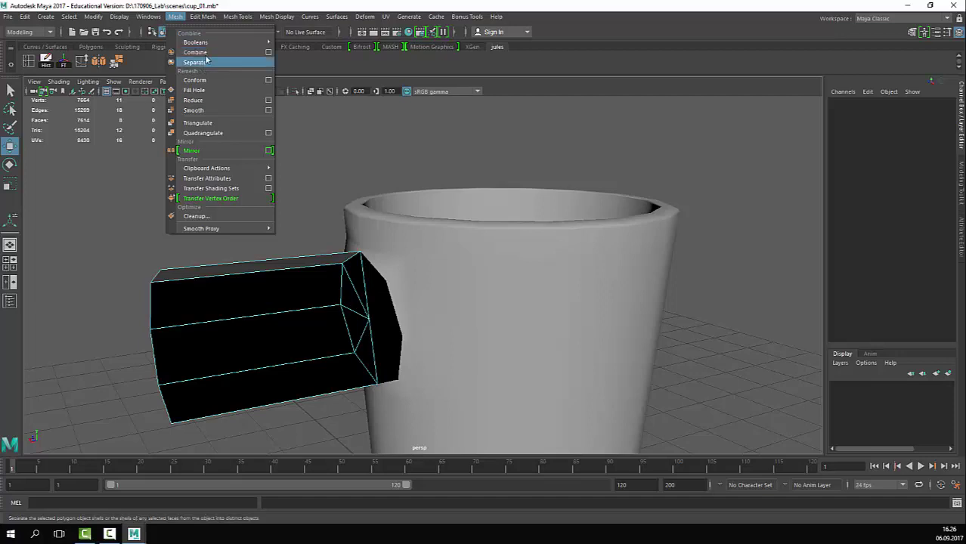
click(381, 201)
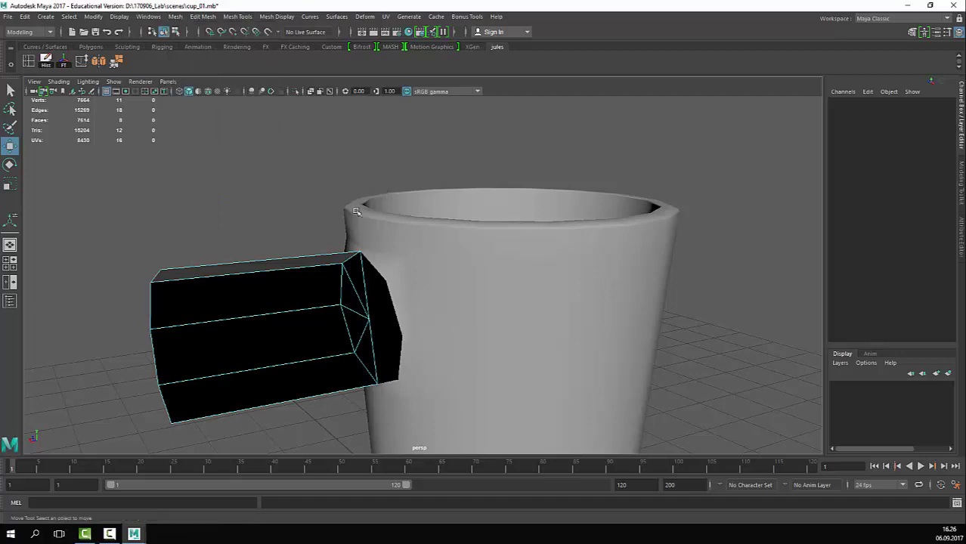
Step: Delete the four triangular cap faces at the half handle cylinder's end facing the cup and return to object selection
alt+drag(337, 264, 386, 288)
right_drag(411, 244, 411, 279)
right_drag(409, 275, 409, 276)
alt+right_drag(412, 275, 483, 277)
click(396, 266)
shift+click(375, 294)
shift+click(383, 325)
shift+click(388, 348)
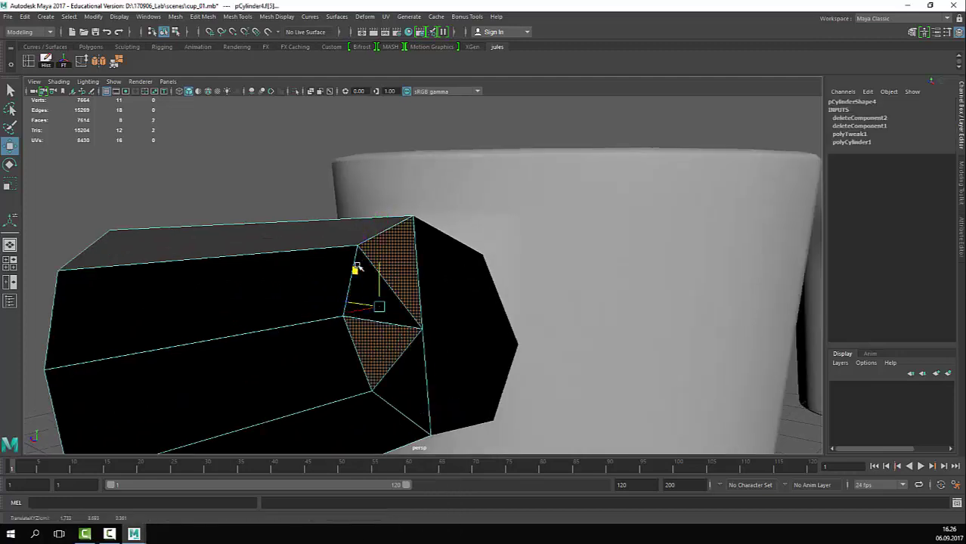
shift+click(399, 345)
click(408, 375)
shift+click(371, 338)
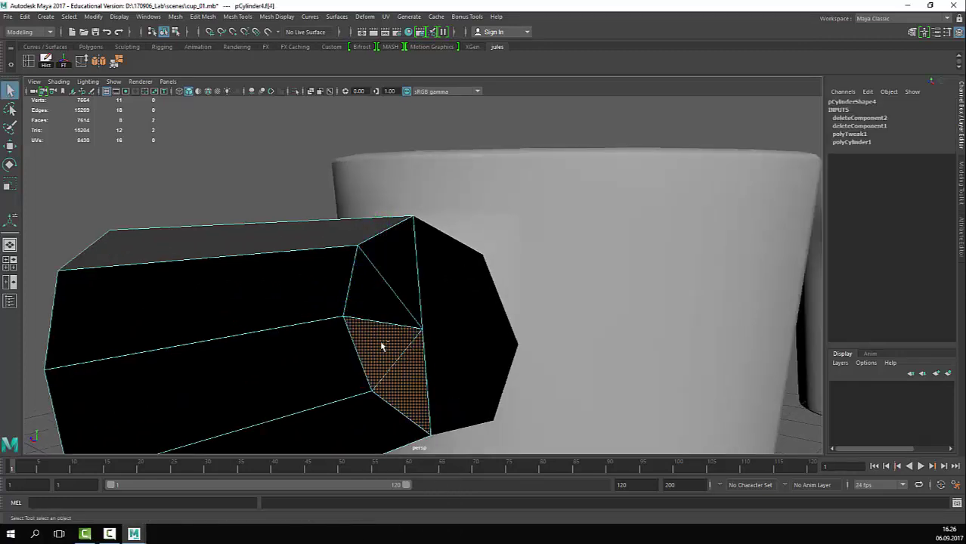
shift+click(377, 296)
shift+click(404, 276)
key(Delete)
key(q)
scroll(431, 263, down, 3)
alt+drag(450, 266, 650, 261)
right_drag(653, 216, 674, 200)
click(649, 193)
Step: Inspect the whole cup and the opened half handle cylinder where they meet, from several angles
scroll(463, 216, down, 4)
alt+drag(487, 193, 447, 281)
click(467, 286)
alt+drag(503, 266, 444, 282)
click(382, 291)
scroll(475, 291, up, 5)
scroll(352, 297, down, 3)
click(445, 282)
alt+drag(528, 304, 281, 285)
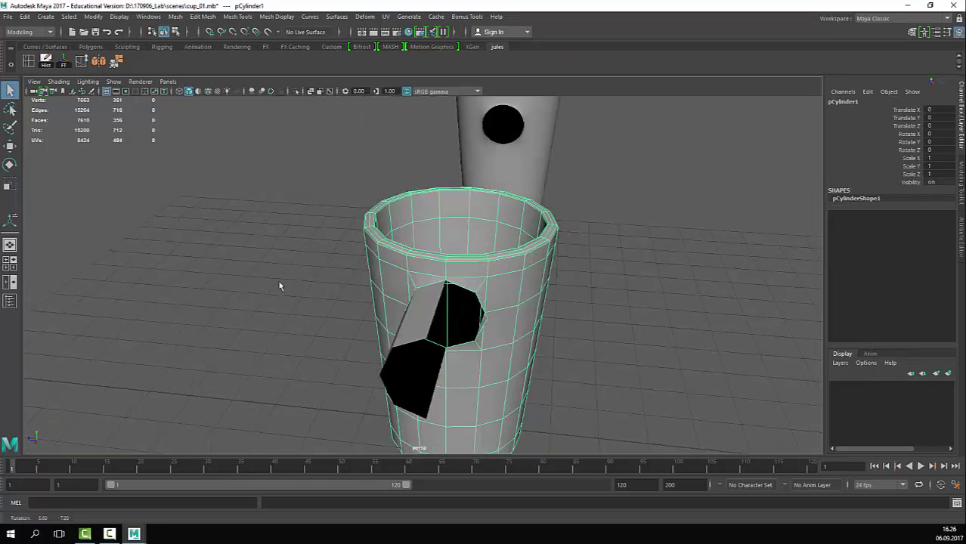
alt+right_drag(281, 285, 334, 326)
click(334, 326)
alt+drag(334, 325, 427, 305)
scroll(377, 302, up, 3)
scroll(377, 302, down, 5)
scroll(377, 302, down, 1)
click(397, 289)
scroll(396, 289, down, 3)
Step: Delete the faces of the cup half that has no matching handle half and return to object selection
right_drag(489, 338, 508, 379)
alt+drag(475, 339, 495, 295)
scroll(507, 270, down, 3)
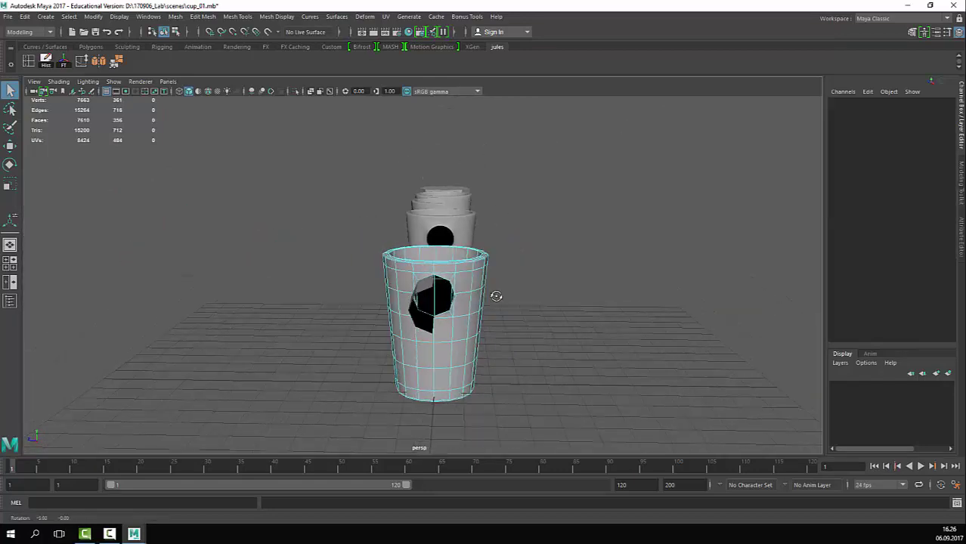
drag(548, 210, 430, 441)
key(Delete)
scroll(487, 424, up, 3)
mouse_move(450, 397)
alt+mouse_down()
mouse_move(486, 424)
mouse_move(451, 387)
alt+mouse_up()
right_drag(367, 376, 392, 352)
Step: Combine the half cup and the half handle cylinder into one mesh and open the Outliner
alt+drag(484, 332, 401, 318)
scroll(401, 318, up, 3)
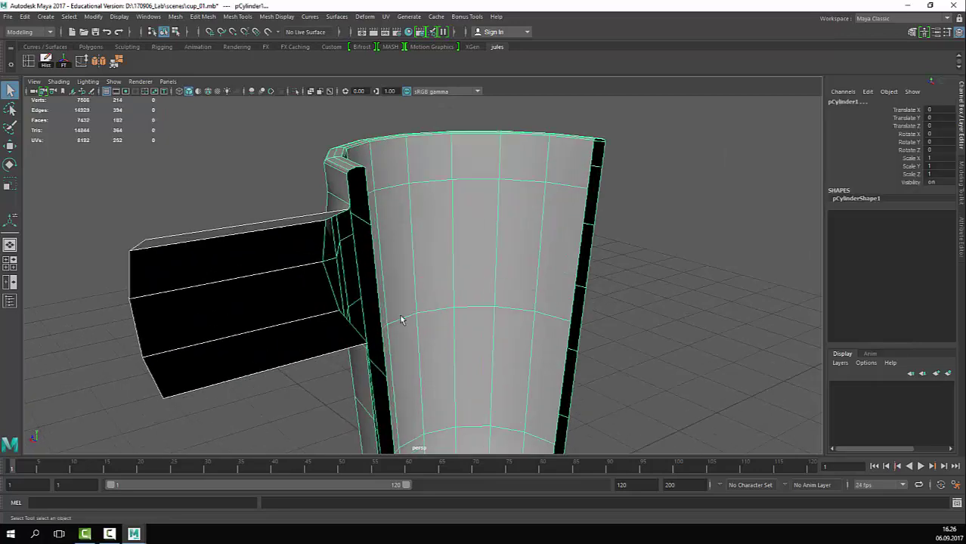
click(225, 164)
click(370, 177)
shift+click(315, 328)
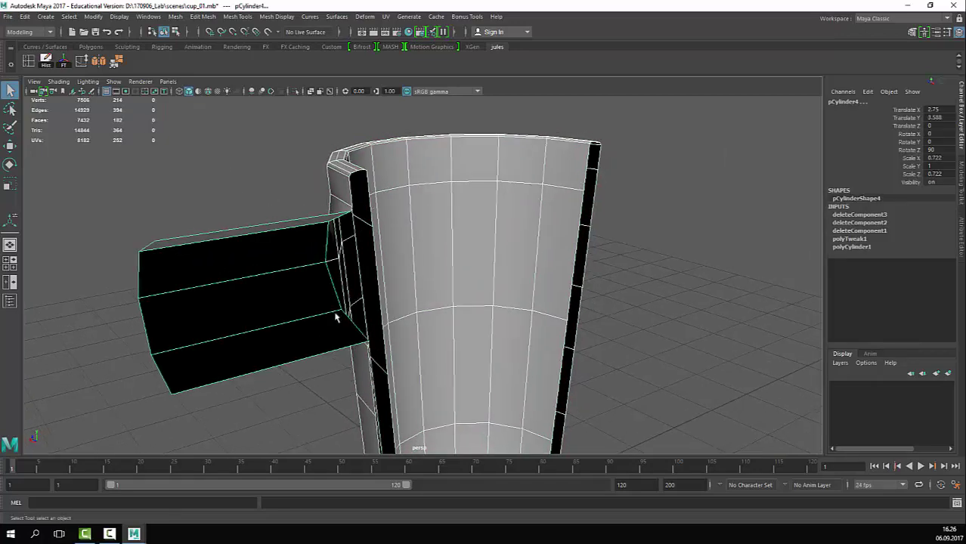
alt+drag(312, 307, 430, 300)
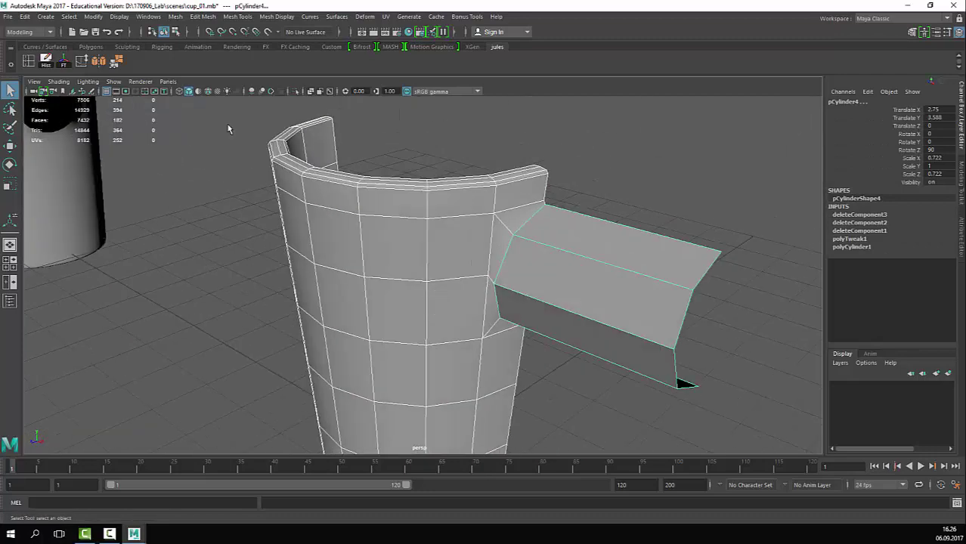
click(176, 16)
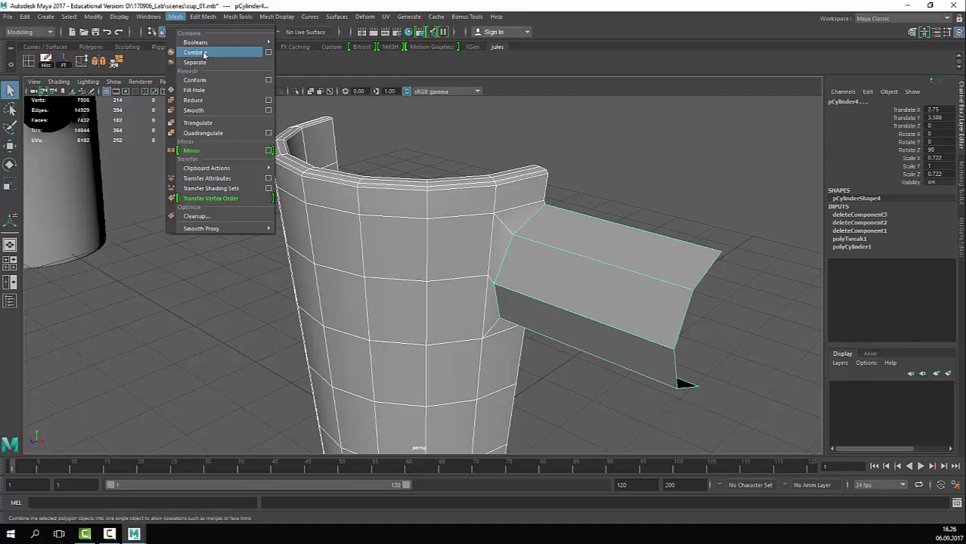
click(195, 52)
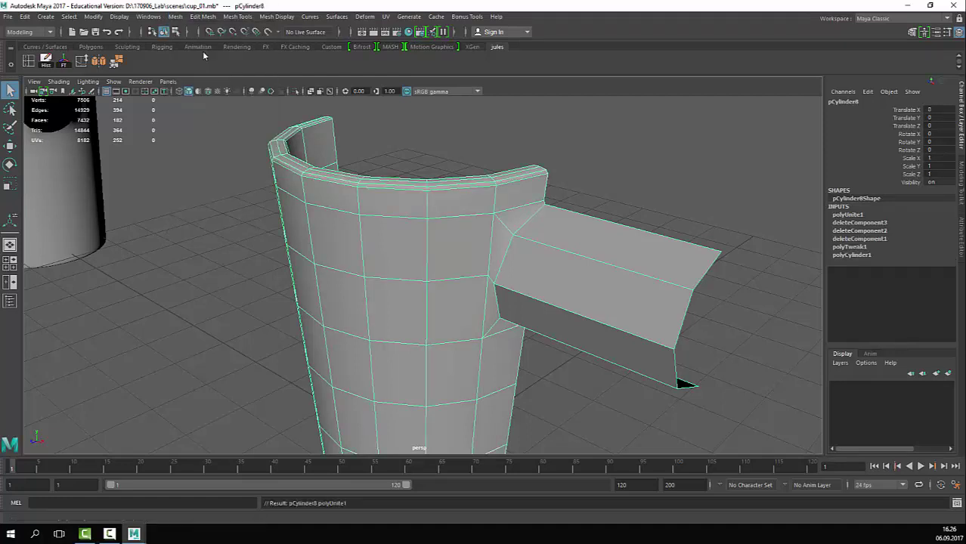
click(148, 16)
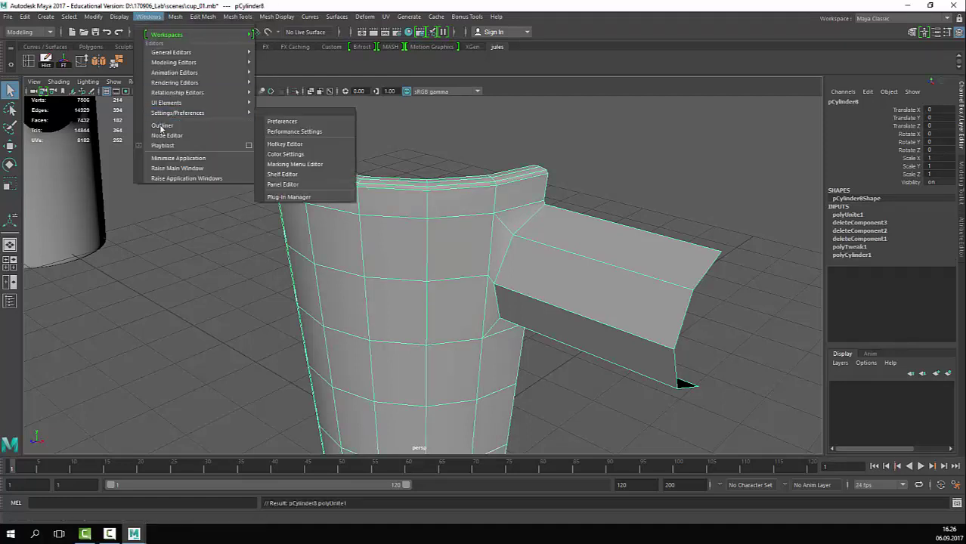
click(161, 126)
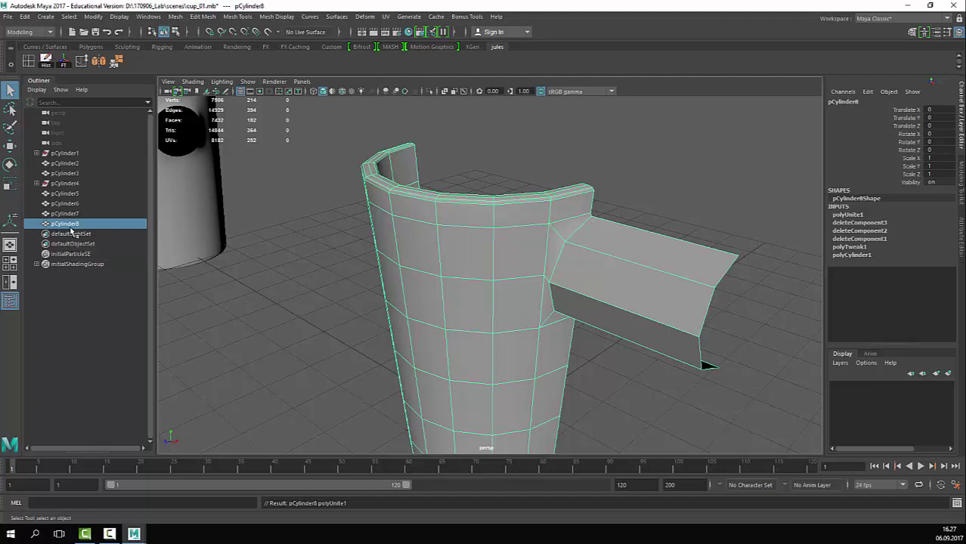
Step: Separate the combined mesh back into its cup and handle parts
click(175, 16)
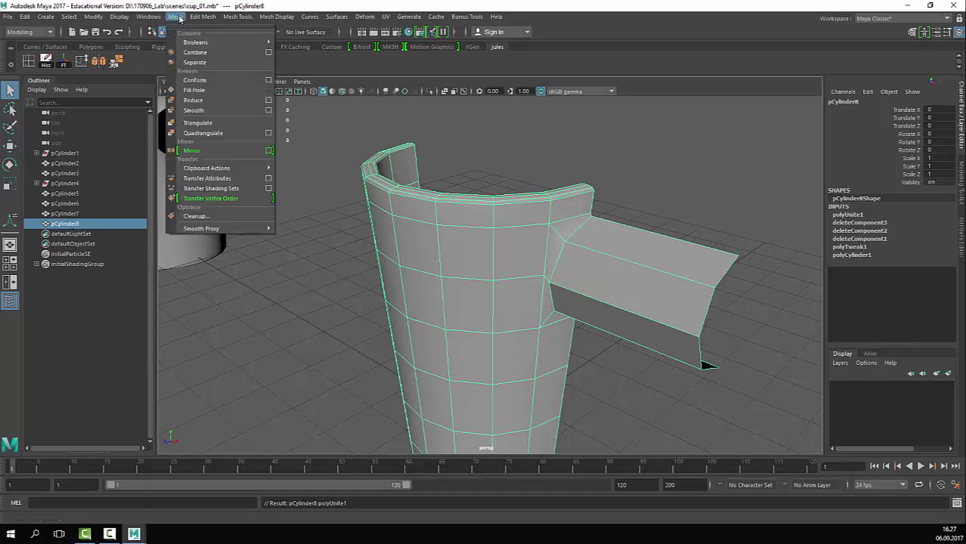
click(217, 70)
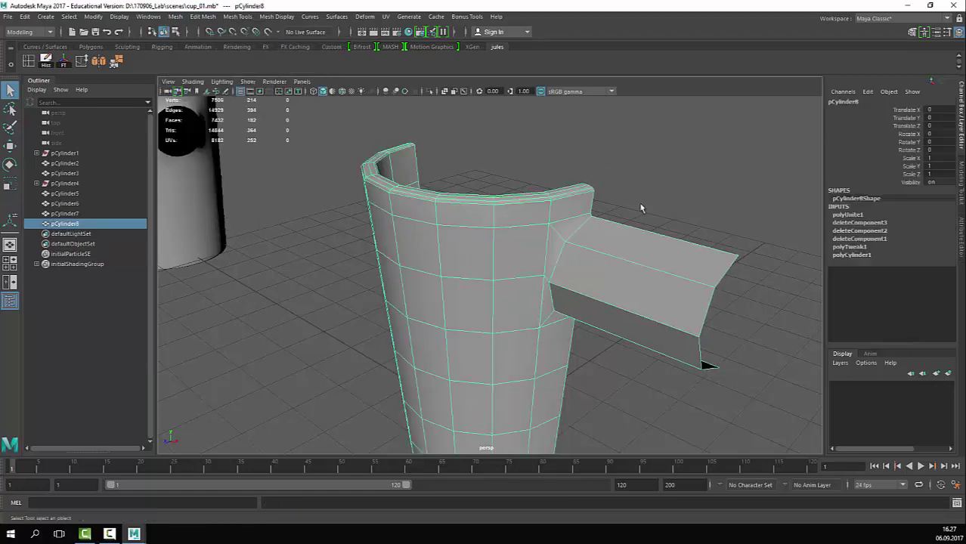
click(635, 173)
key(ctrl+z)
click(237, 17)
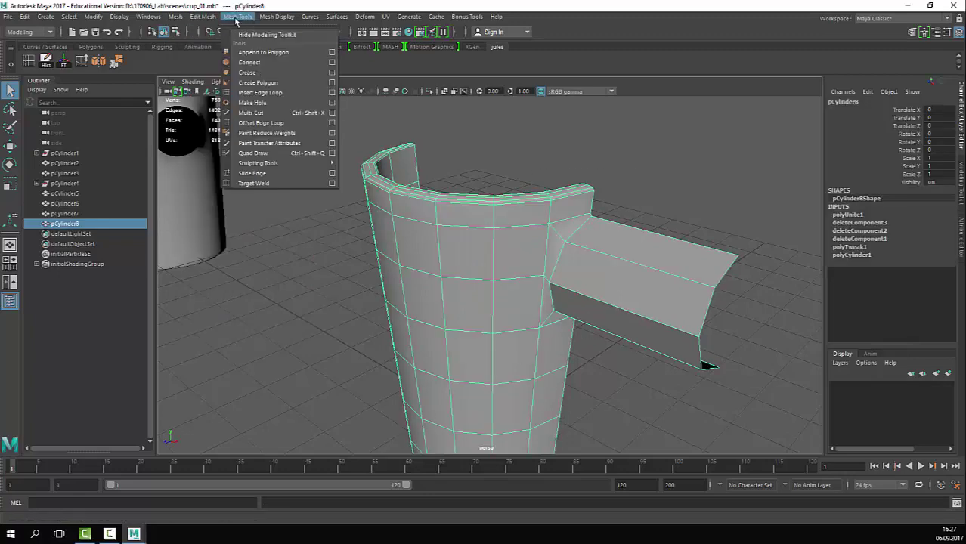
mouse_move(214, 21)
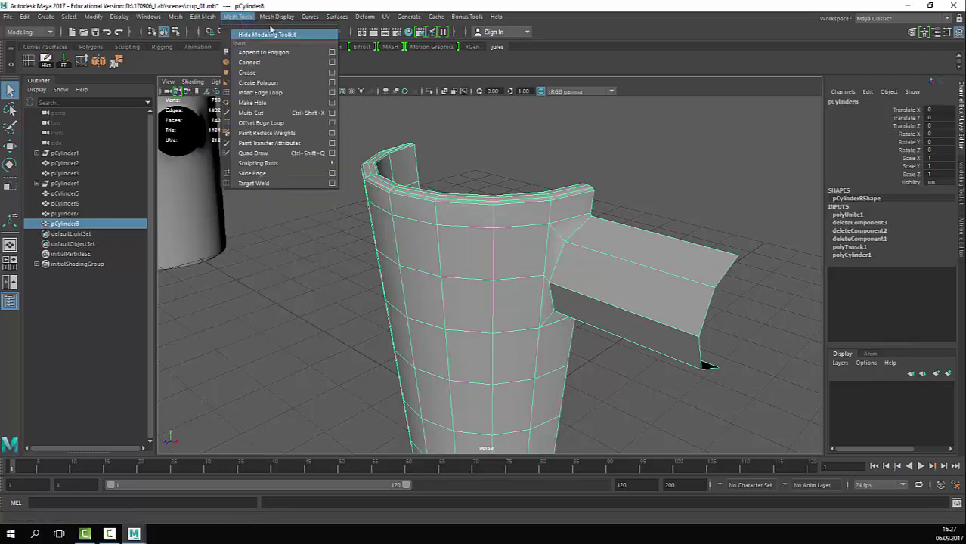
mouse_move(175, 20)
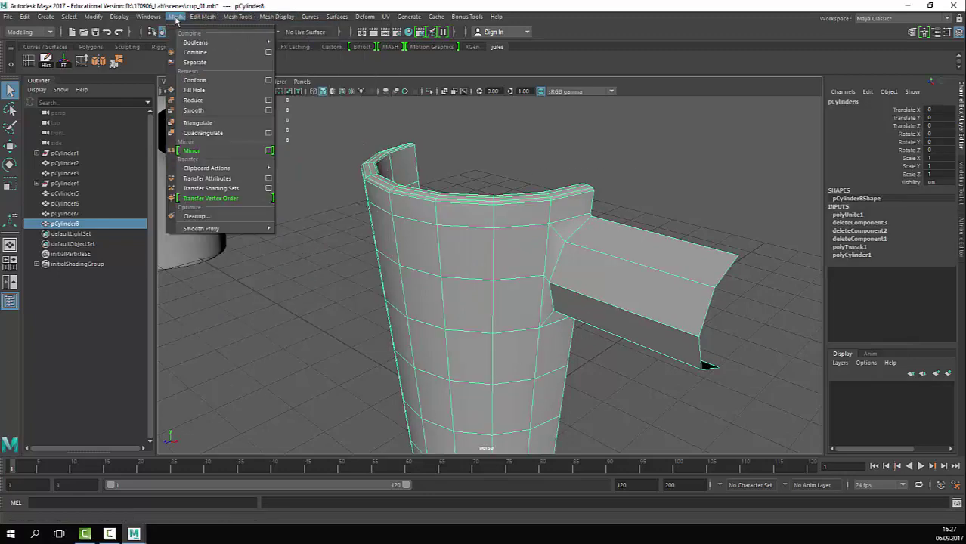
click(197, 62)
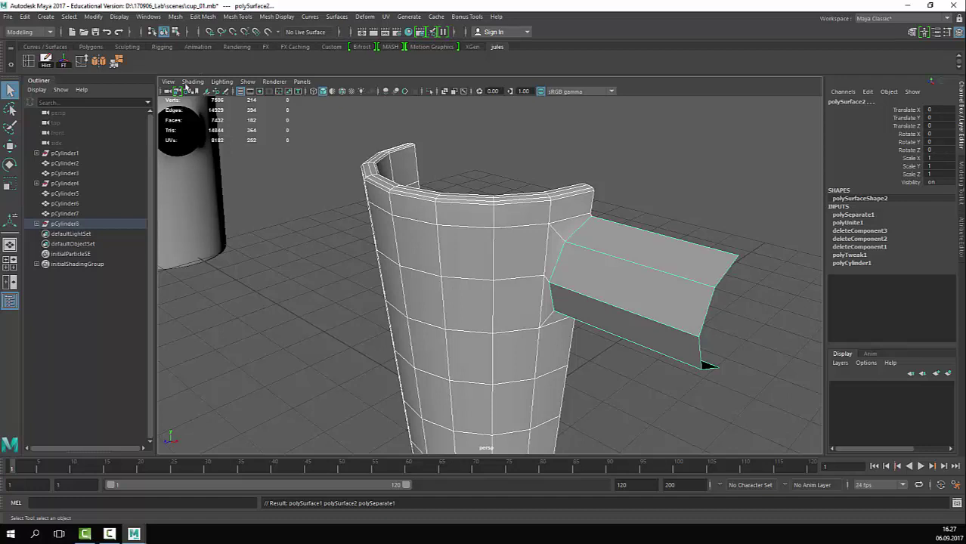
Step: Expand the pCylinder8 group and check which object each of its child nodes represents
click(34, 227)
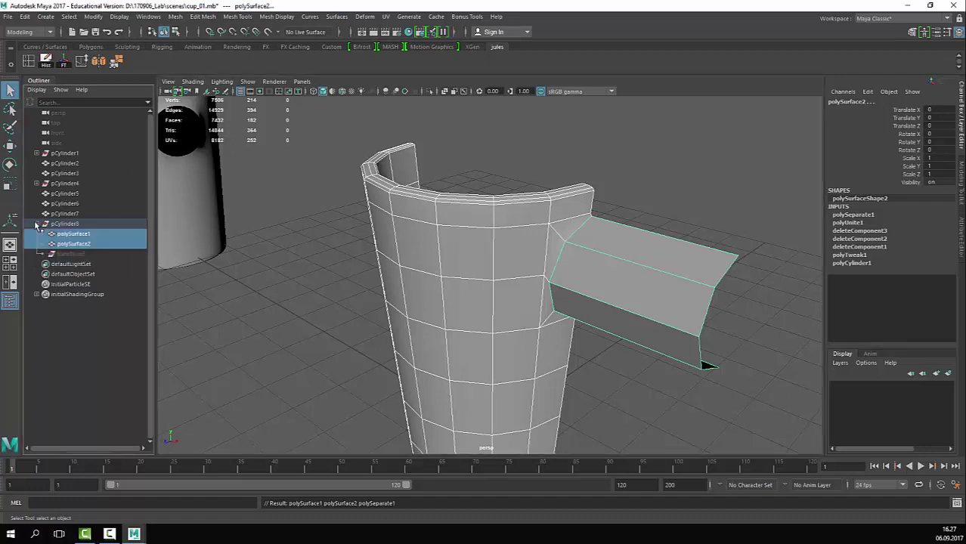
click(81, 252)
click(85, 244)
click(86, 235)
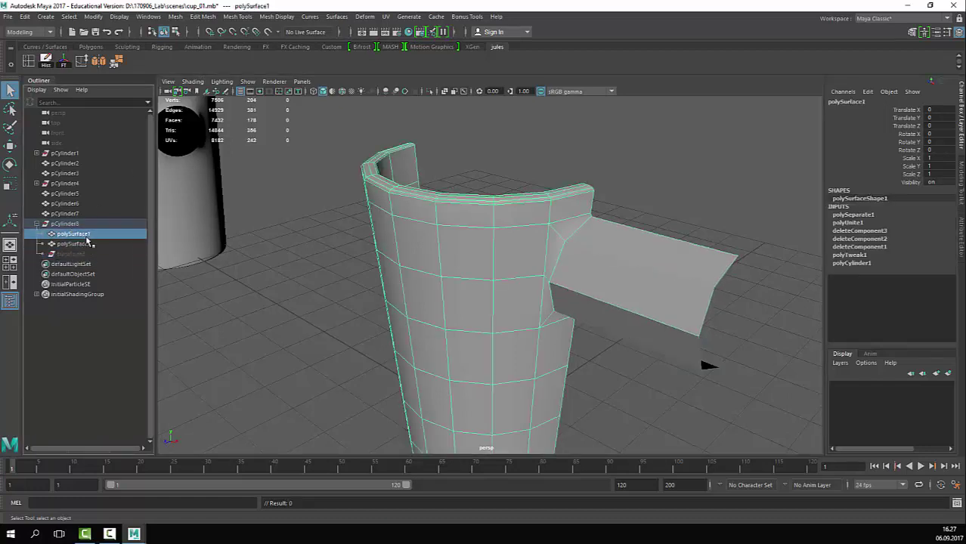
double_click(86, 242)
click(92, 256)
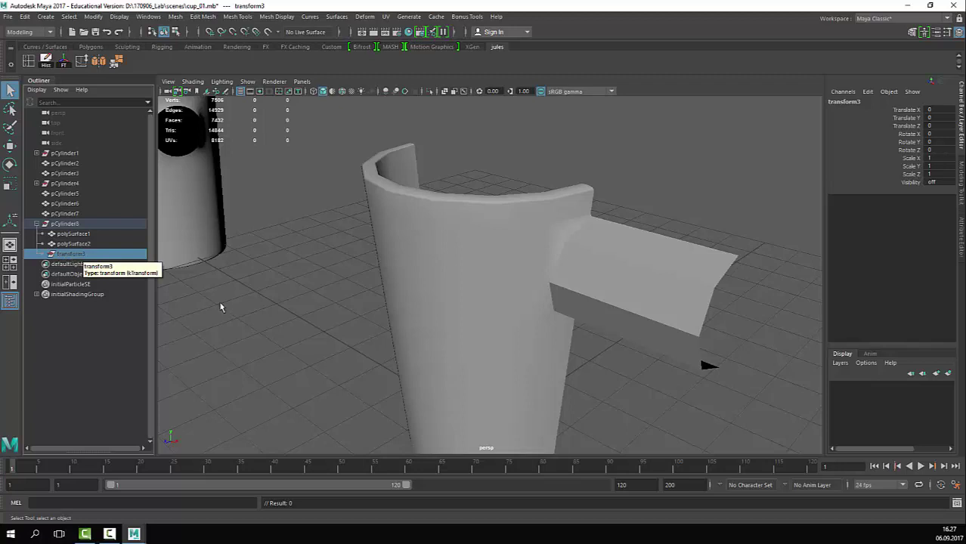
Step: Delete the construction history of the separated cup and handle surfaces and check each surface by selecting it
click(488, 332)
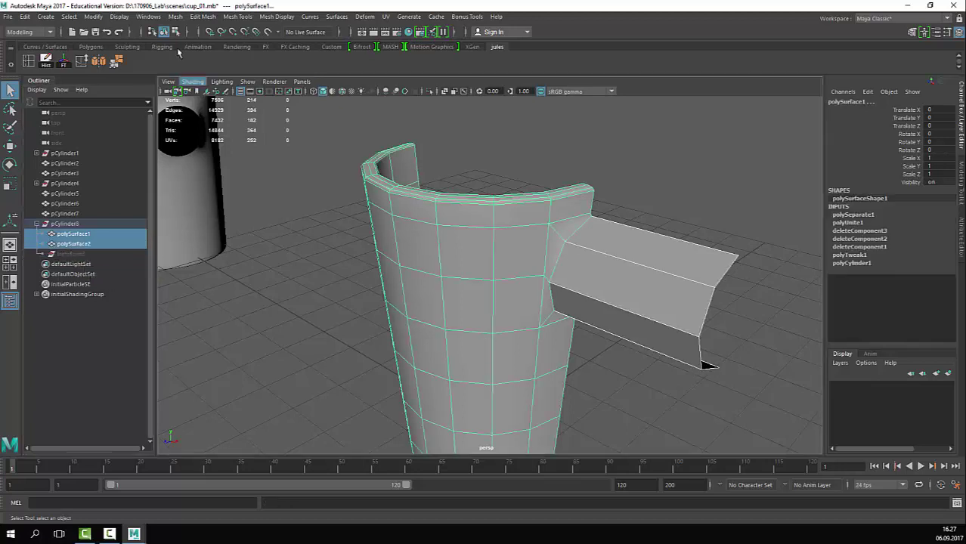
click(50, 65)
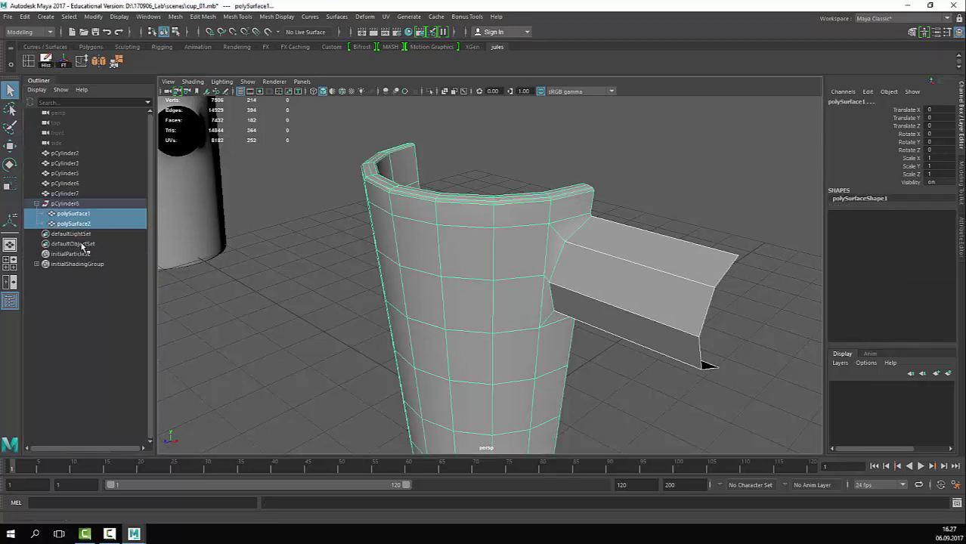
click(664, 204)
click(662, 303)
click(497, 226)
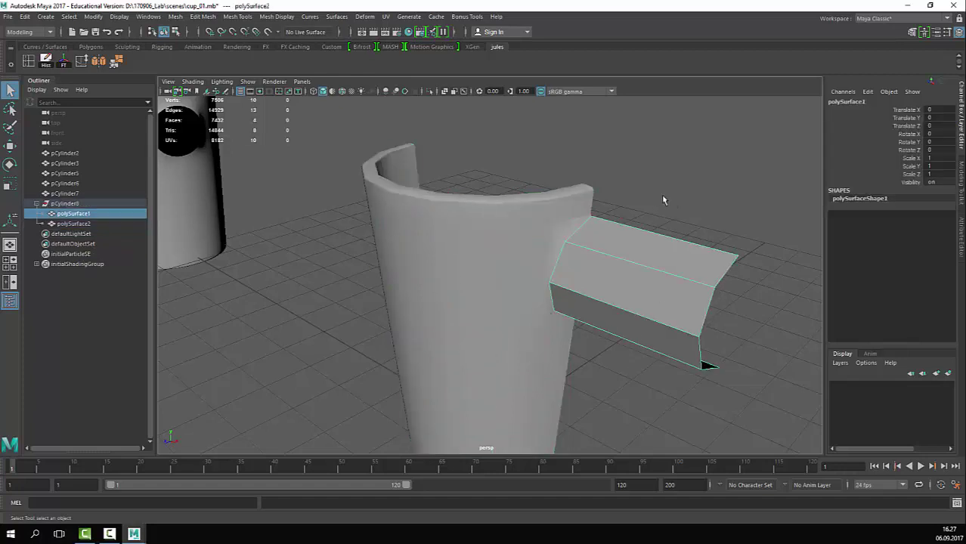
click(657, 291)
click(510, 202)
Step: Unparent polySurface1 and polySurface2 from the pCylinder8 group and delete the emptied group
click(81, 204)
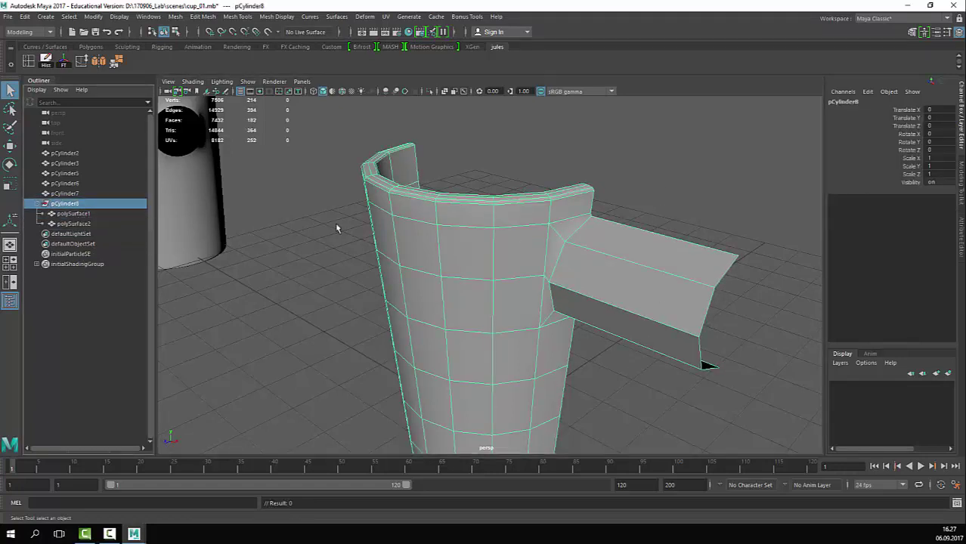
key(Down)
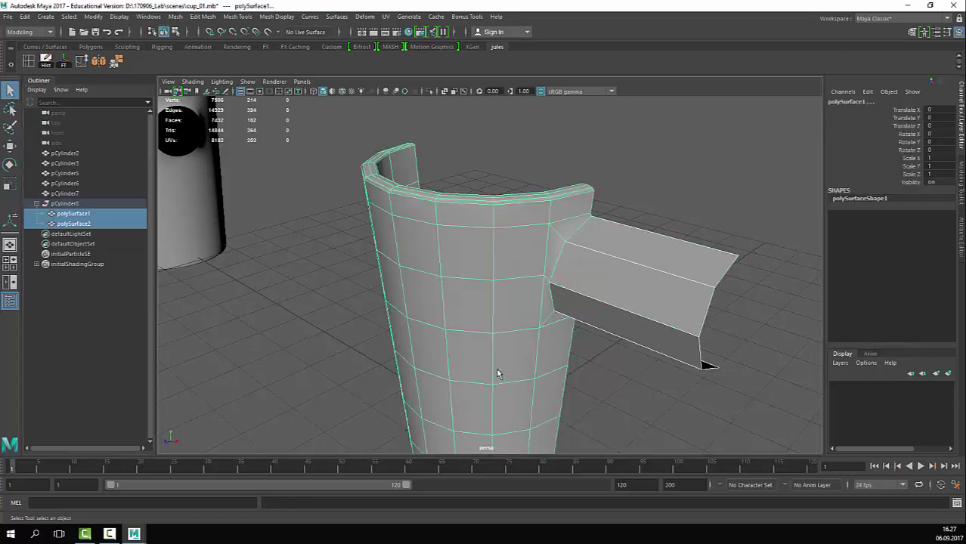
key(shift+p)
click(80, 204)
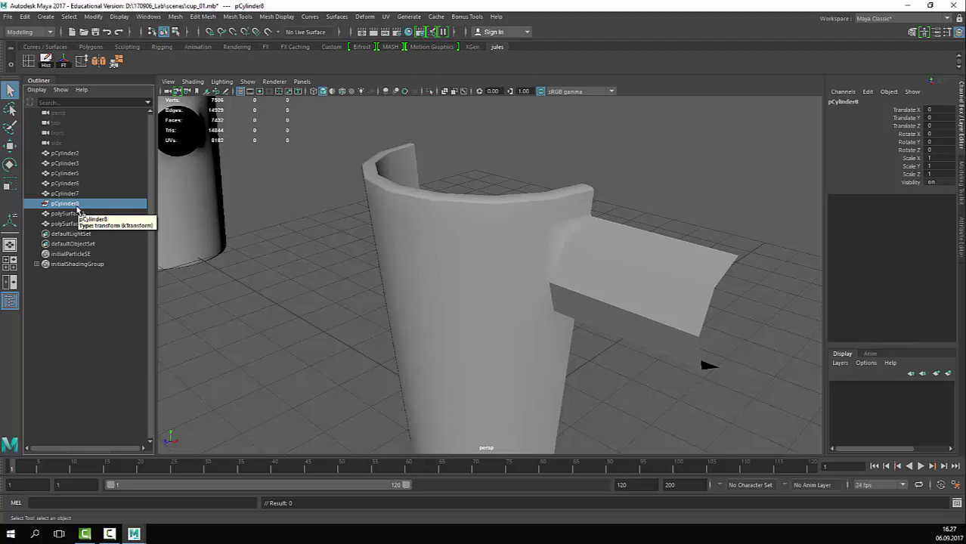
key(Delete)
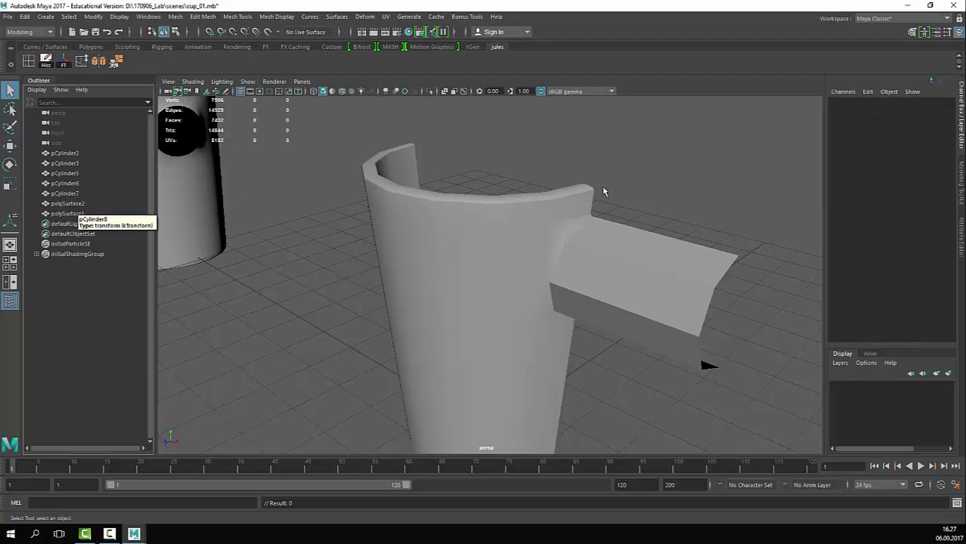
Step: Combine the unparented handle surface and half cup surface into a single mesh again
click(602, 238)
click(463, 360)
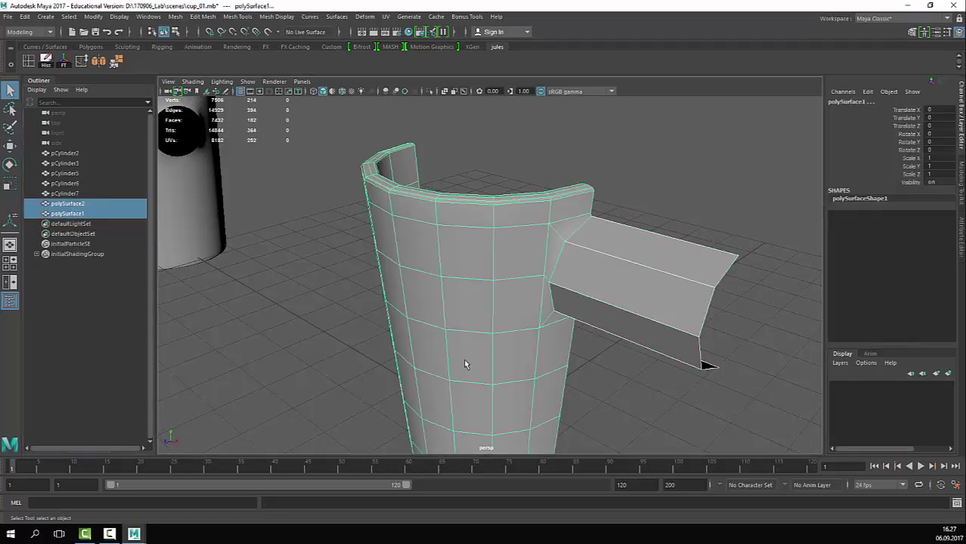
click(657, 217)
click(650, 240)
shift+click(474, 317)
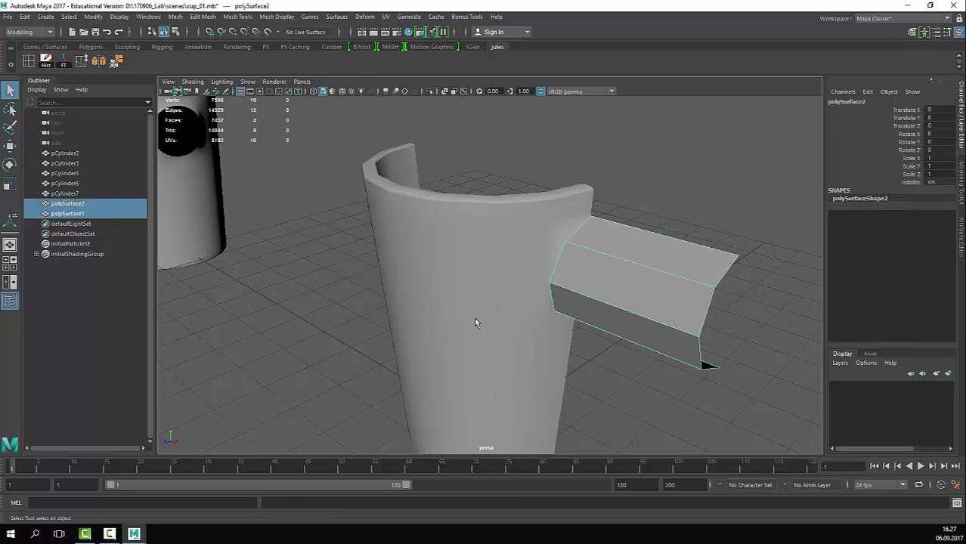
click(175, 16)
click(195, 52)
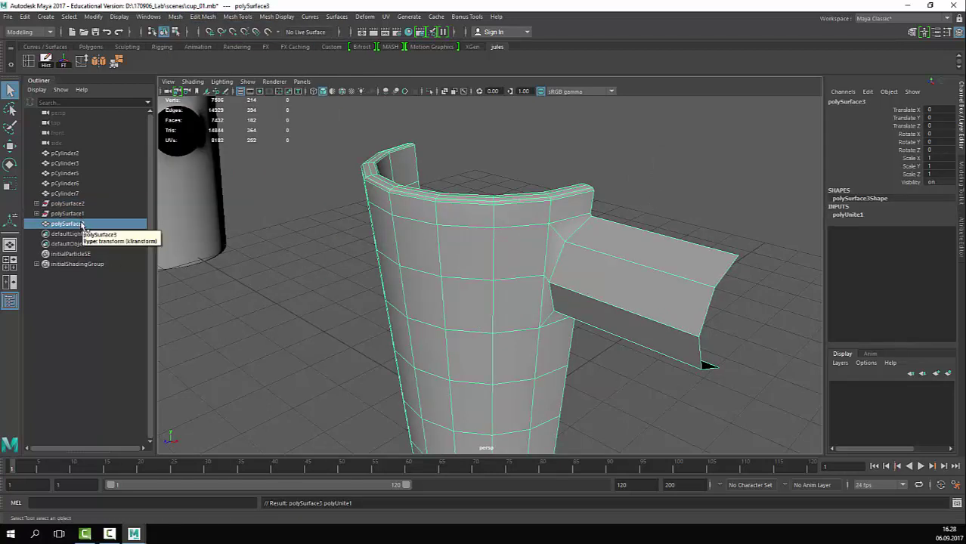
Step: Expand the leftover polySurface2 and polySurface1 nodes and delete the construction history of the combined mesh
click(45, 58)
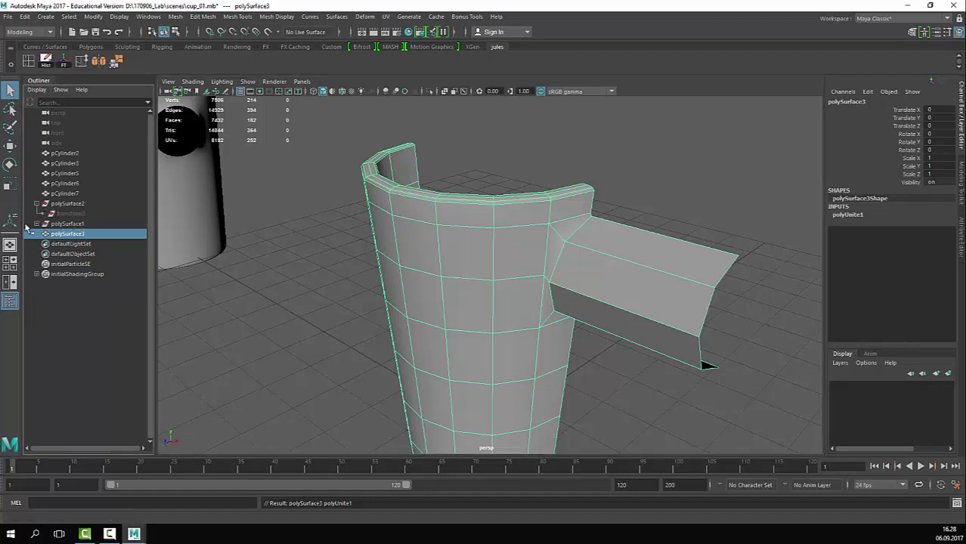
click(36, 224)
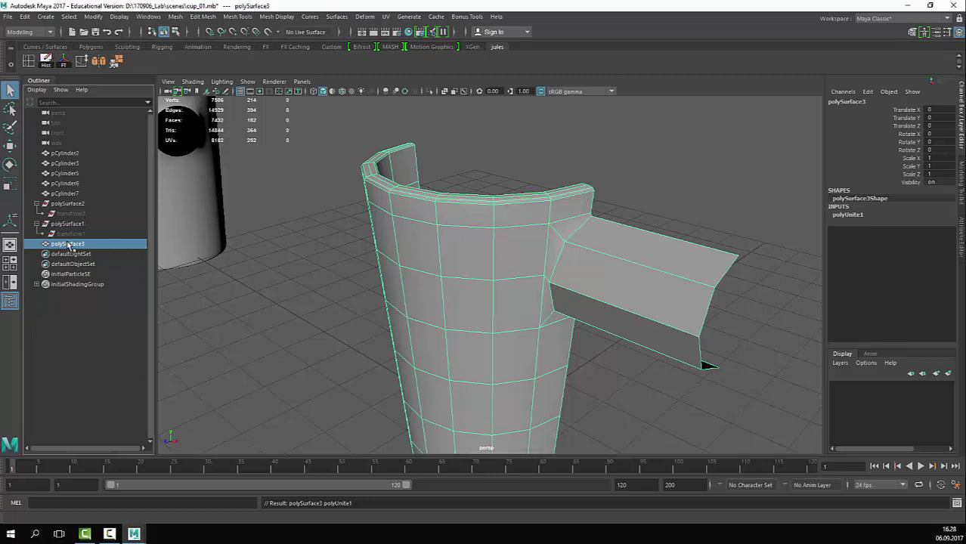
click(45, 59)
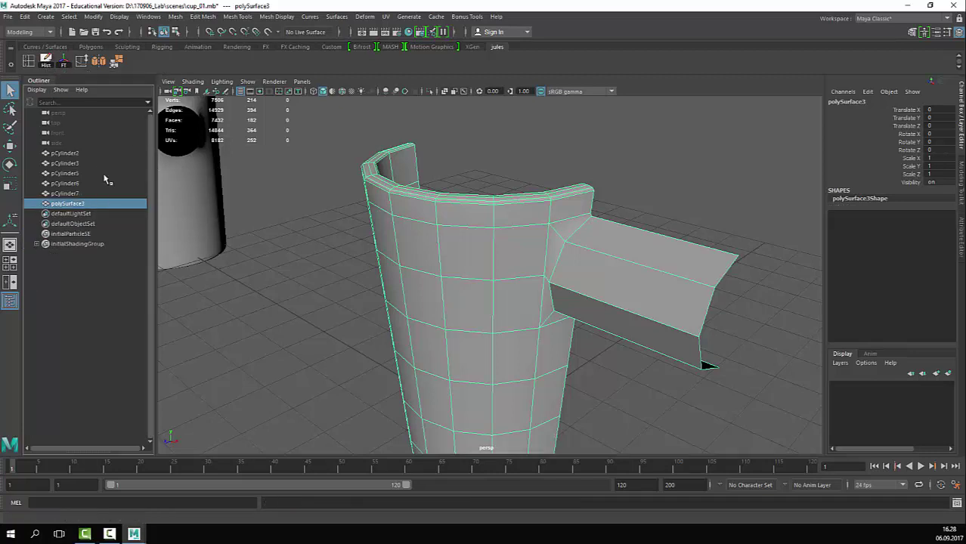
Step: Preview the combined half cup and handle smoothed and examine the junction between them from several angles
click(682, 192)
click(670, 272)
click(640, 208)
click(661, 268)
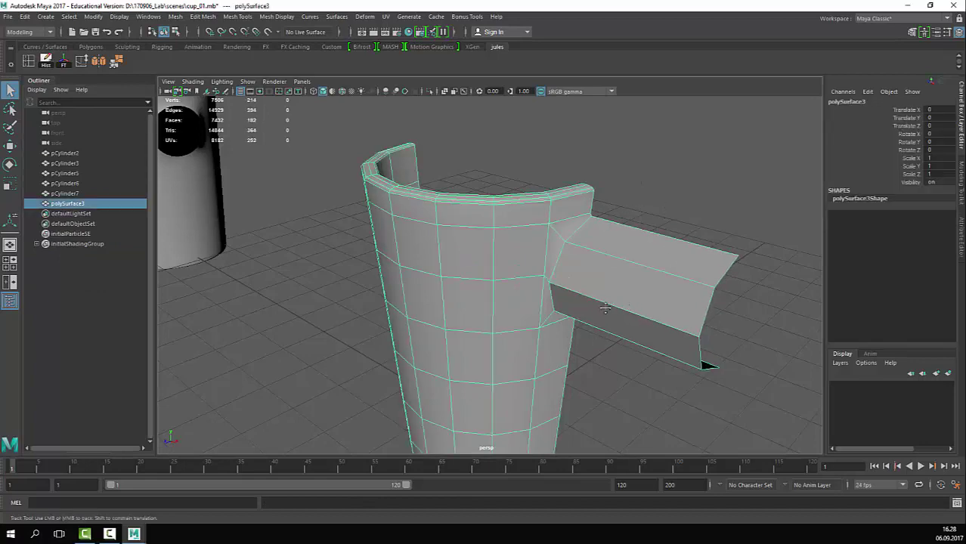
alt+middle_drag(661, 268, 612, 283)
alt+right_drag(612, 283, 649, 297)
alt+middle_drag(647, 293, 617, 293)
right_click(581, 234)
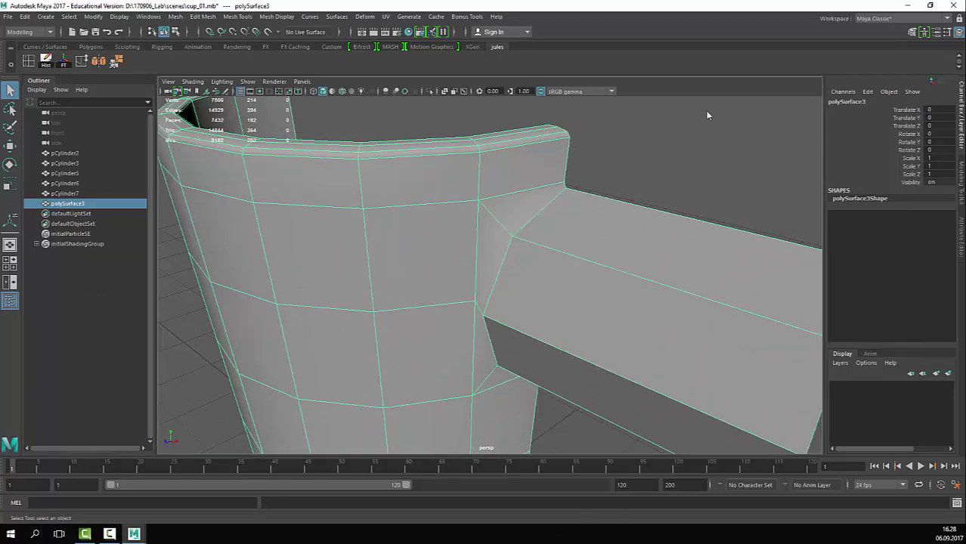
click(716, 183)
alt+right_drag(716, 187, 642, 223)
click(507, 291)
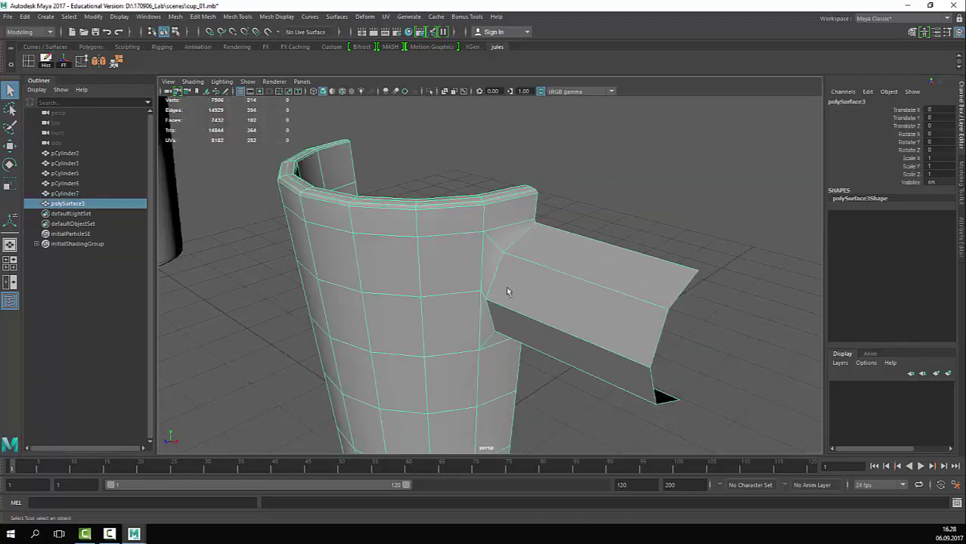
key(3)
click(636, 194)
alt+drag(613, 257, 622, 229)
drag(623, 229, 564, 310)
alt+right_drag(564, 309, 604, 303)
alt+middle_drag(604, 303, 521, 311)
click(586, 162)
alt+right_drag(556, 220, 431, 258)
alt+drag(431, 258, 452, 226)
alt+right_drag(387, 272, 497, 235)
alt+drag(497, 235, 523, 237)
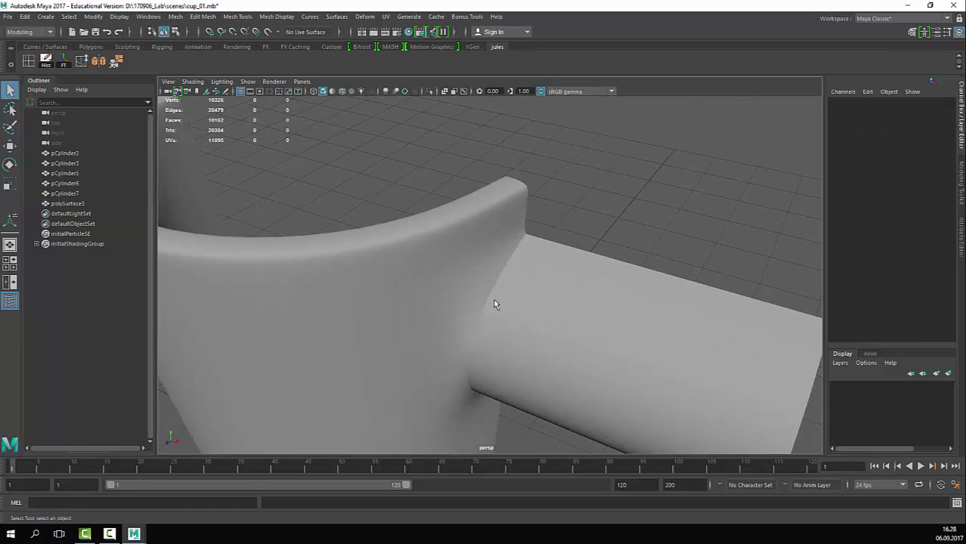
click(524, 347)
key(1)
key(3)
click(719, 244)
alt+right_drag(737, 292, 608, 332)
alt+drag(608, 333, 550, 419)
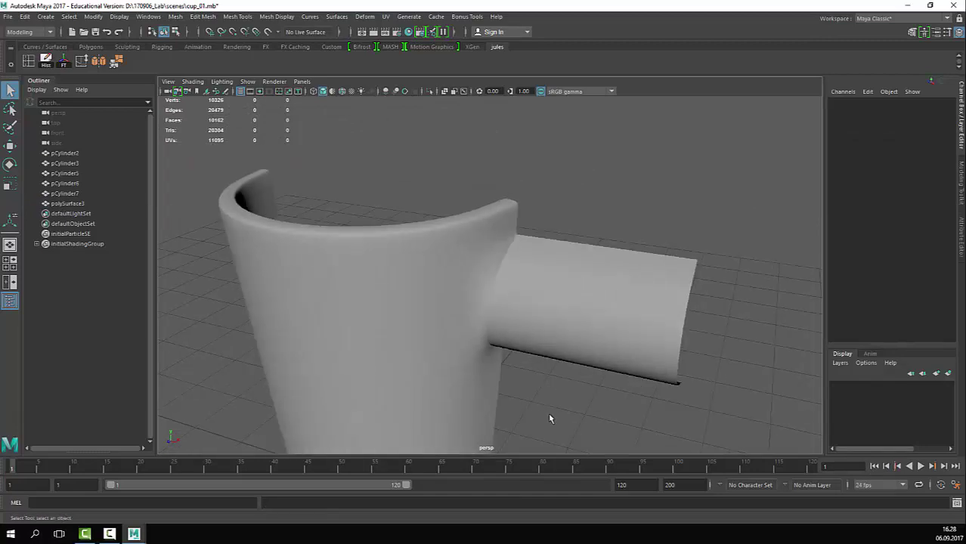
Step: Return the mesh to unsmoothed display and merge the two overlapping vertices where the handle's upper edge meets the cup
click(565, 355)
key(1)
alt+right_drag(385, 321, 431, 277)
alt+drag(542, 259, 517, 255)
click(530, 191)
shift+drag(523, 237, 453, 271)
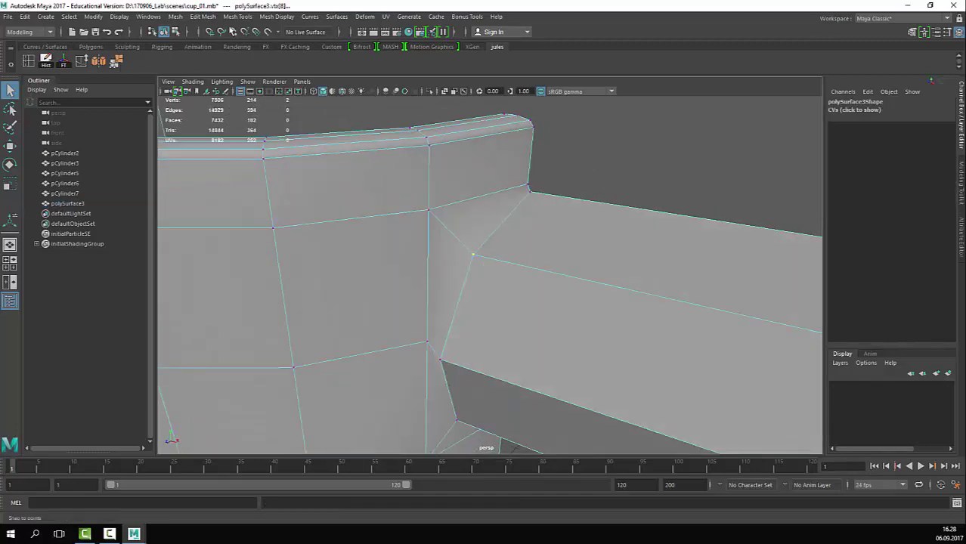
click(234, 17)
mouse_move(202, 19)
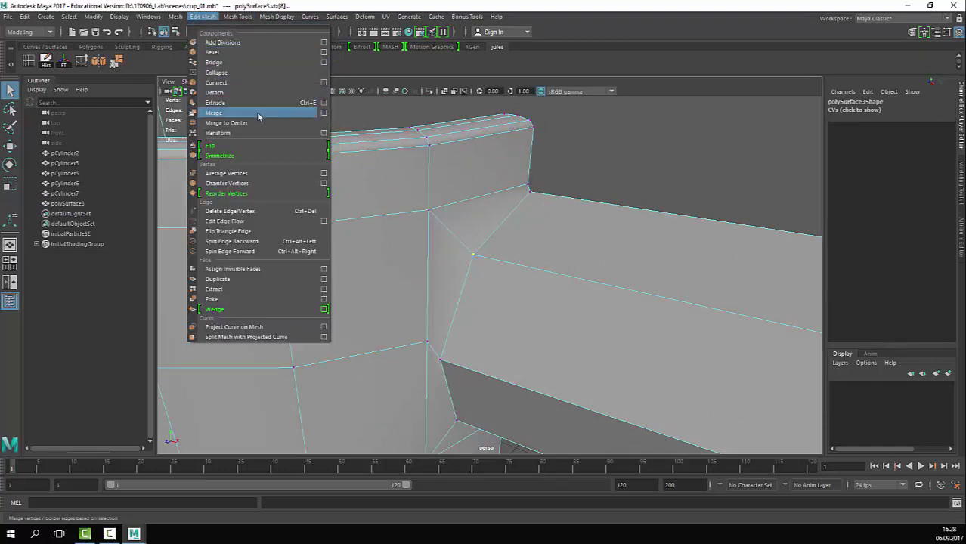
click(599, 170)
drag(548, 188, 521, 209)
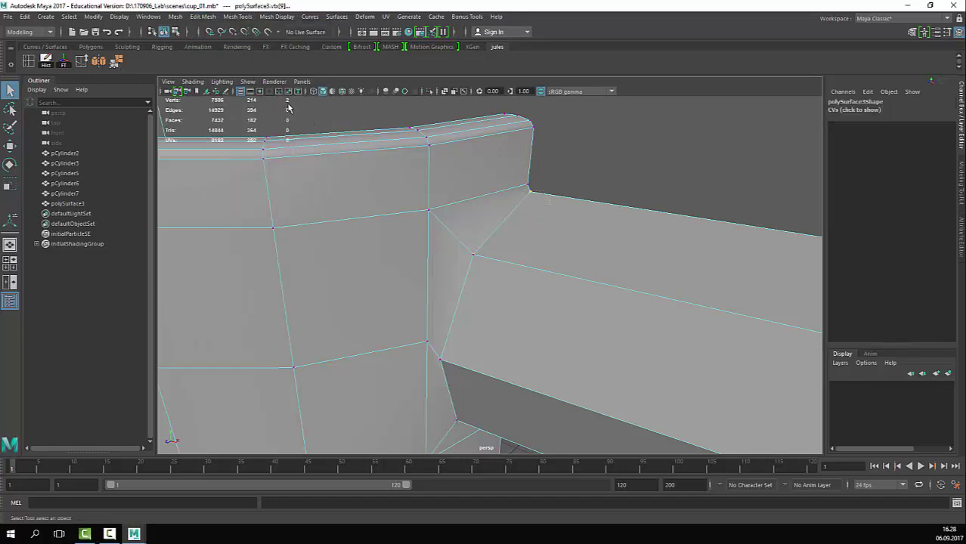
click(115, 63)
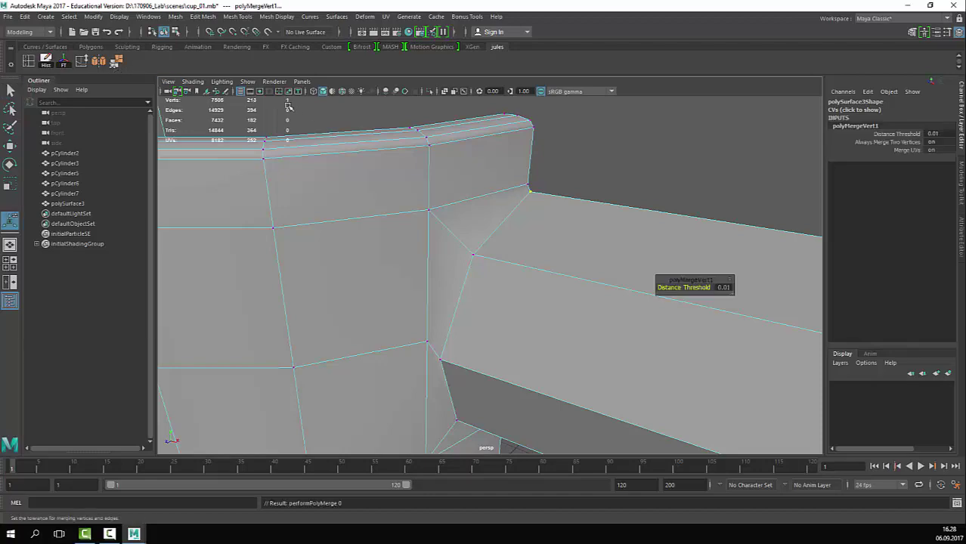
Step: In wireframe display, merge the overlapping vertex pair at the handle's next corner down the cup wall
key(4)
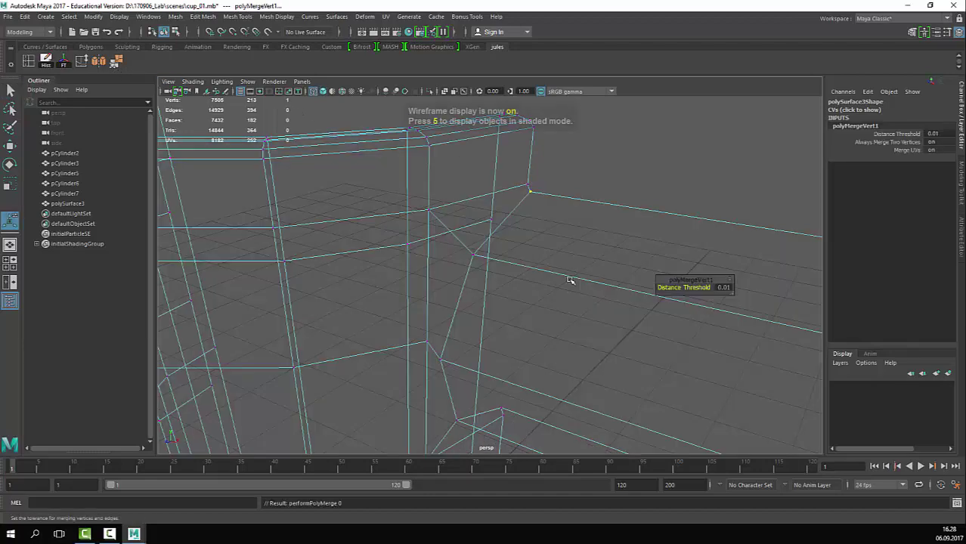
alt+right_drag(569, 278, 502, 255)
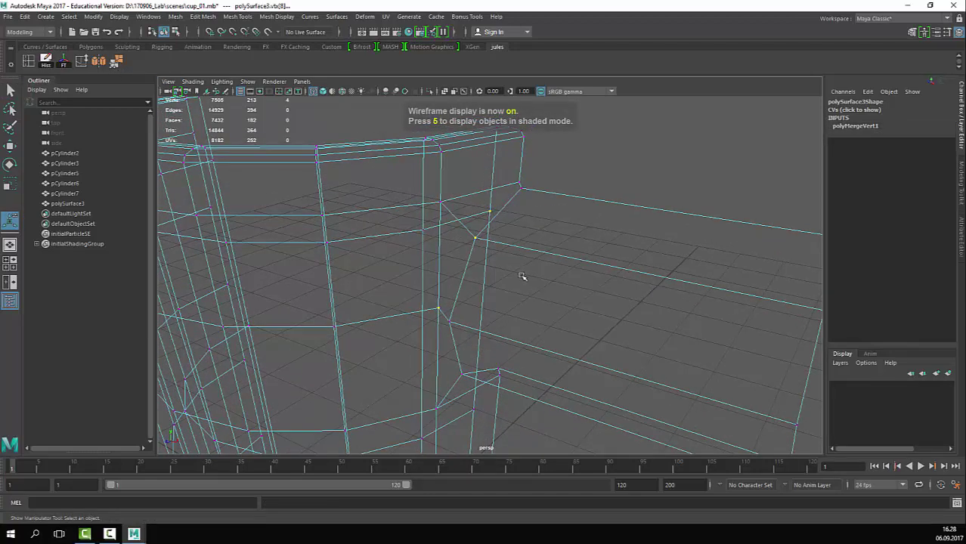
alt+drag(508, 219, 267, 287)
key(5)
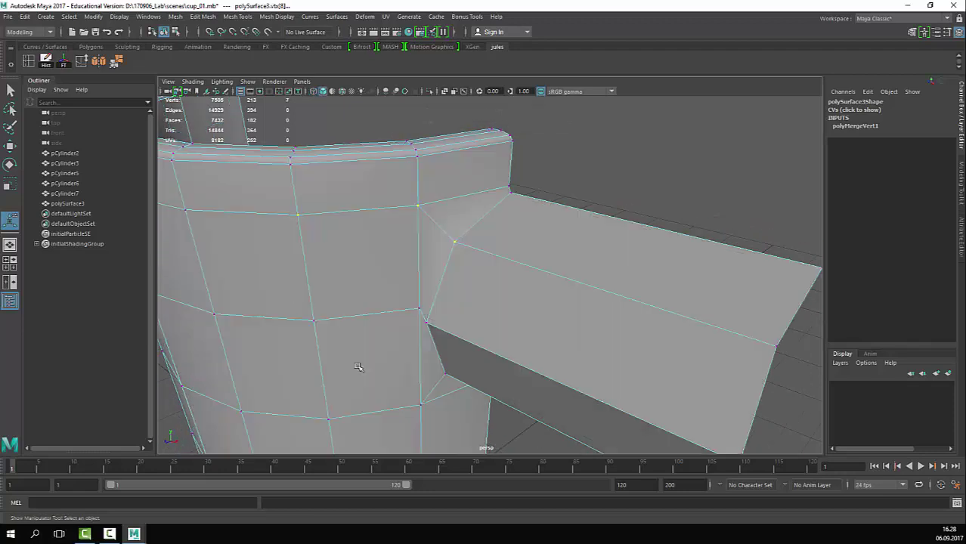
click(673, 182)
key(4)
alt+drag(481, 313, 503, 316)
alt+right_drag(504, 316, 529, 302)
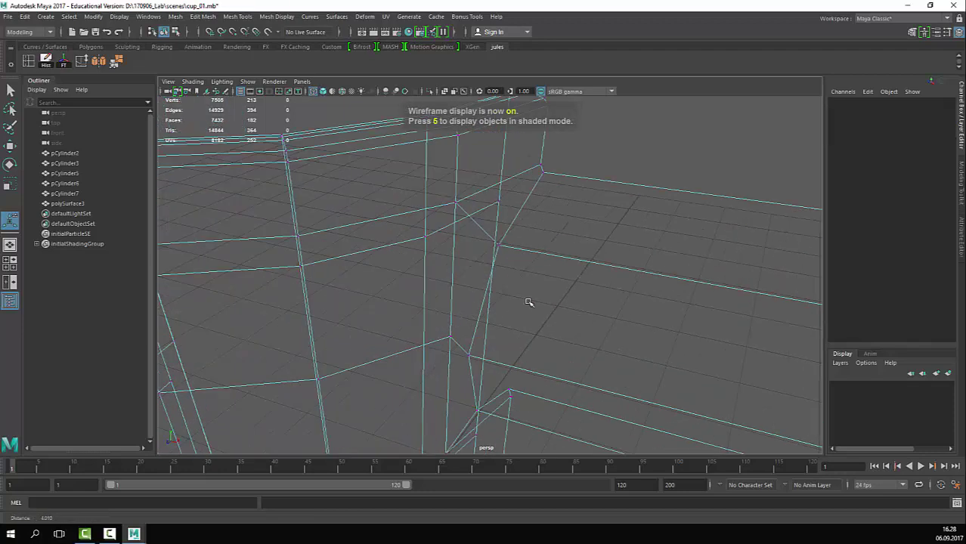
alt+drag(529, 302, 511, 273)
drag(498, 220, 455, 236)
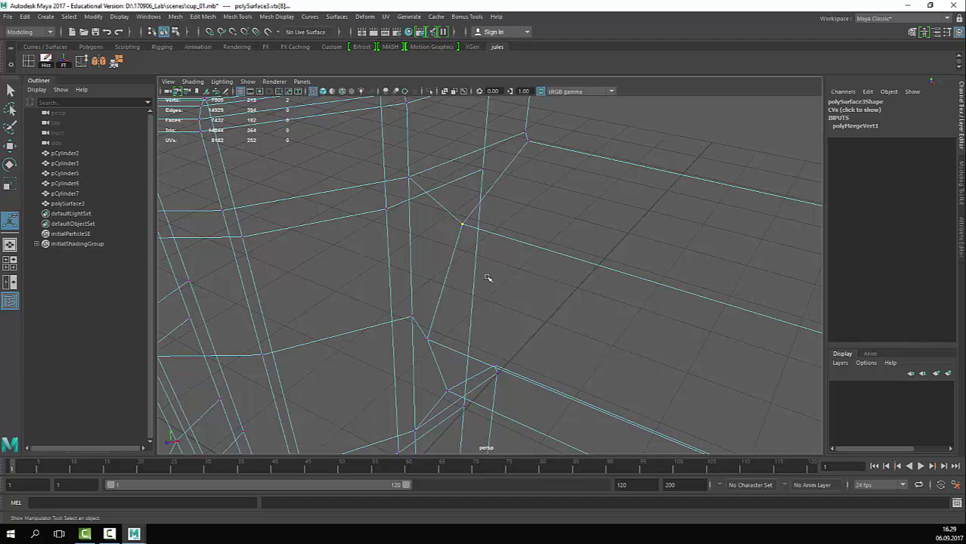
click(516, 216)
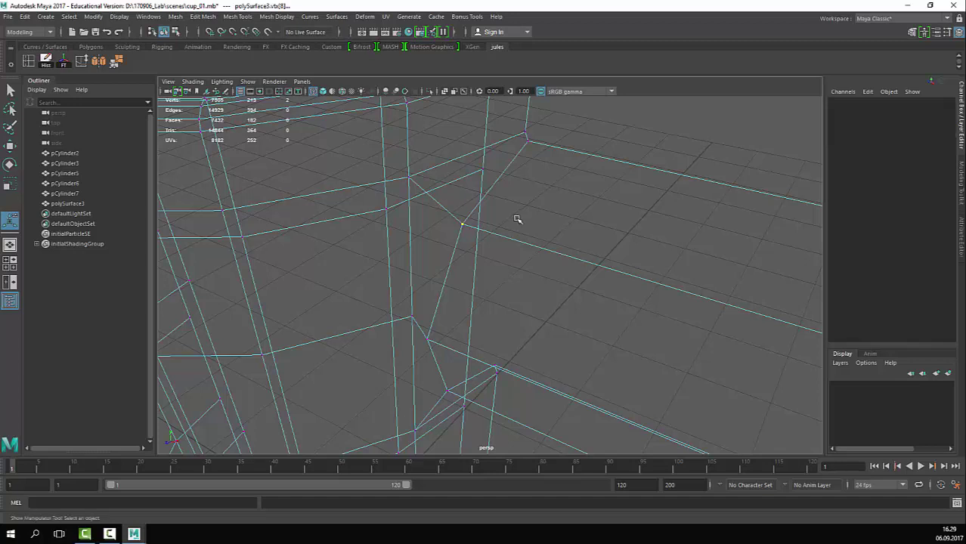
drag(519, 208, 454, 237)
click(117, 62)
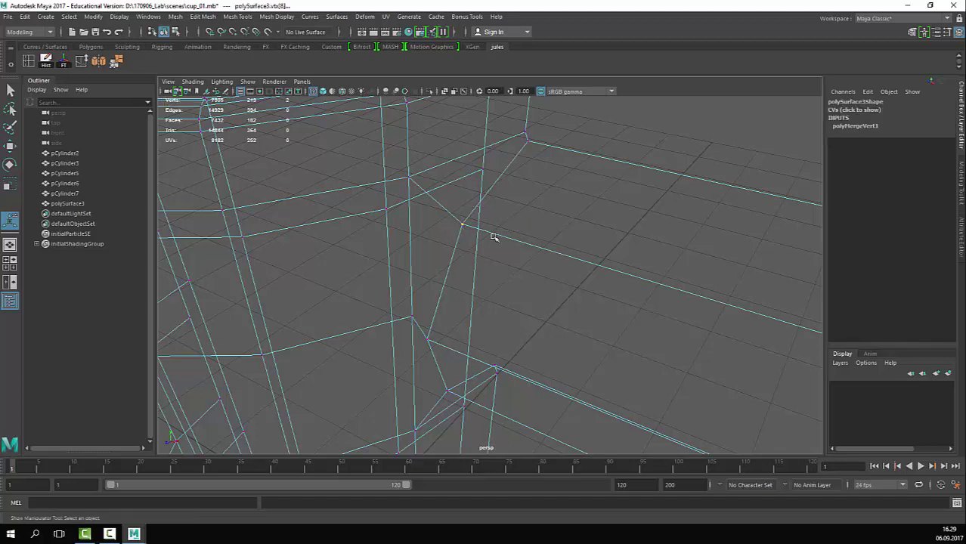
key(g)
Step: Repeat the vertex merge on the three remaining overlapping pairs along the handle's middle and lower junction with the cup
alt+drag(311, 344, 403, 295)
scroll(403, 295, down, 4)
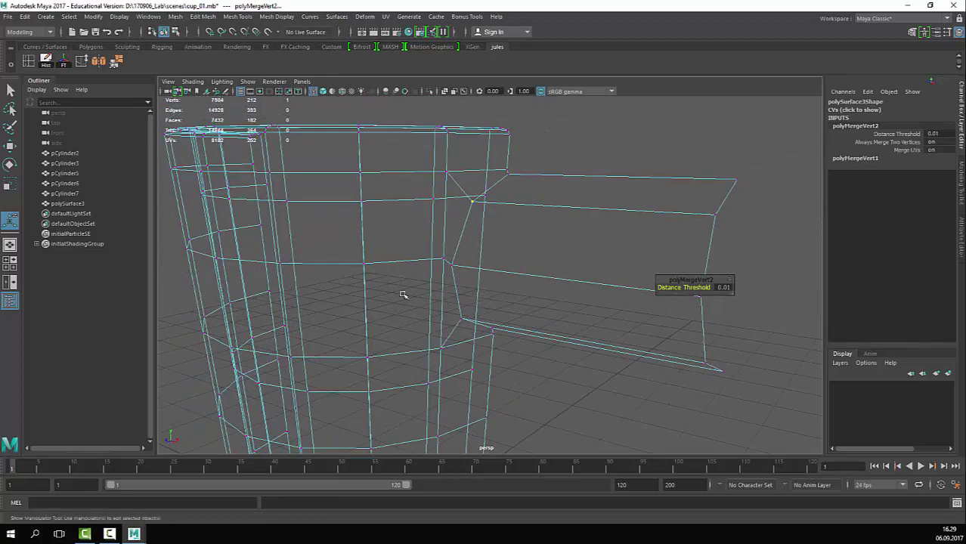
drag(457, 259, 447, 275)
key(g)
alt+drag(462, 318, 482, 329)
key(g)
key(g)
alt+middle_drag(495, 309, 499, 331)
Step: Restore shaded display, select the joined cup as a whole object and delete its construction history
key(5)
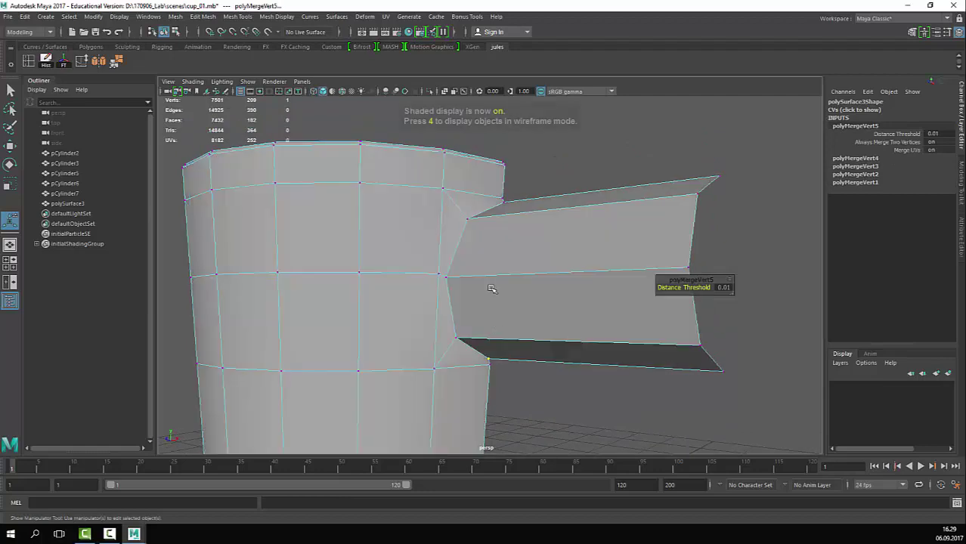
alt+drag(490, 287, 450, 333)
key(q)
right_drag(518, 213, 549, 185)
click(549, 186)
drag(549, 185, 454, 363)
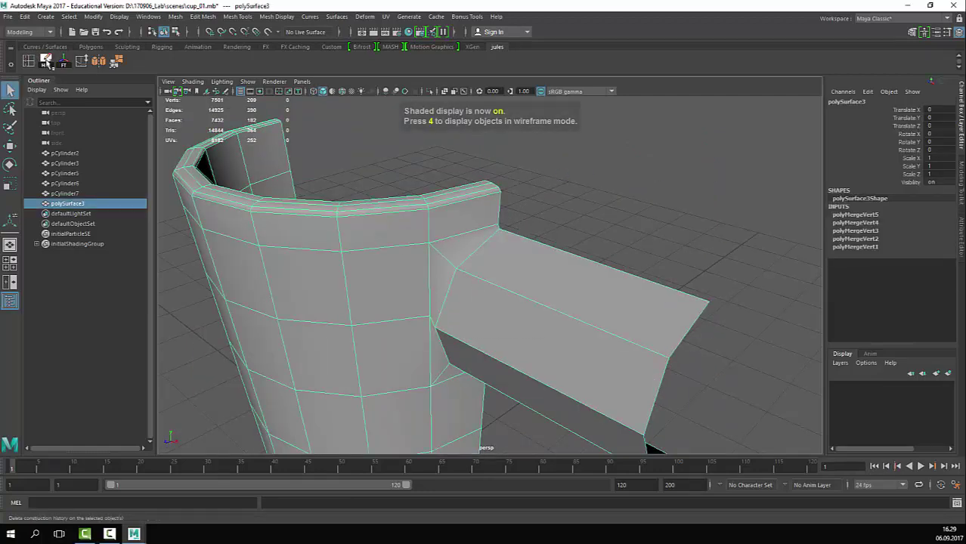
click(47, 60)
Step: Preview the merged half cup smoothed and examine the transition from cup wall to handle
click(558, 236)
key(ctrl+z)
key(3)
click(578, 202)
alt+drag(580, 216, 614, 195)
drag(609, 186, 553, 355)
click(613, 388)
alt+drag(612, 387, 567, 303)
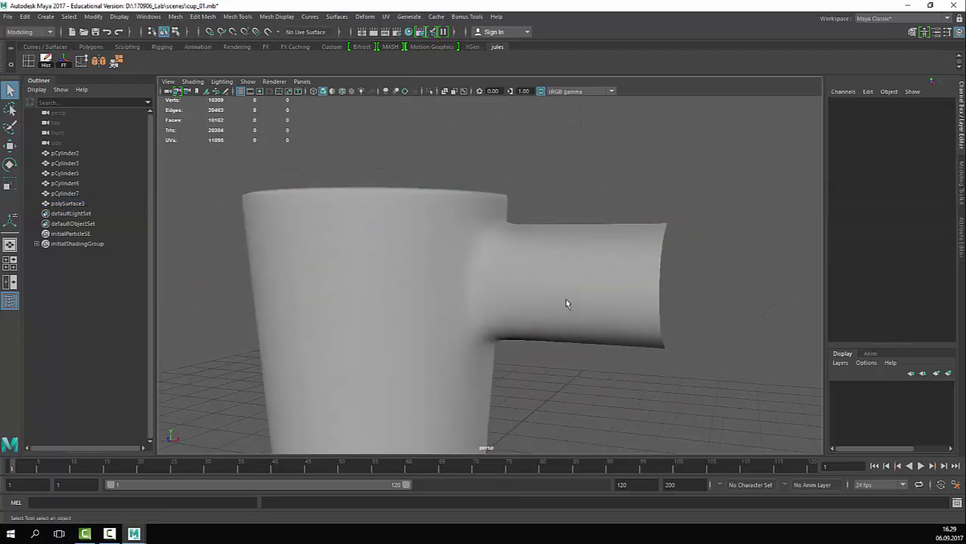
Step: Compare the half cup's smoothed and unsmoothed display and inspect the handle's open end
click(549, 228)
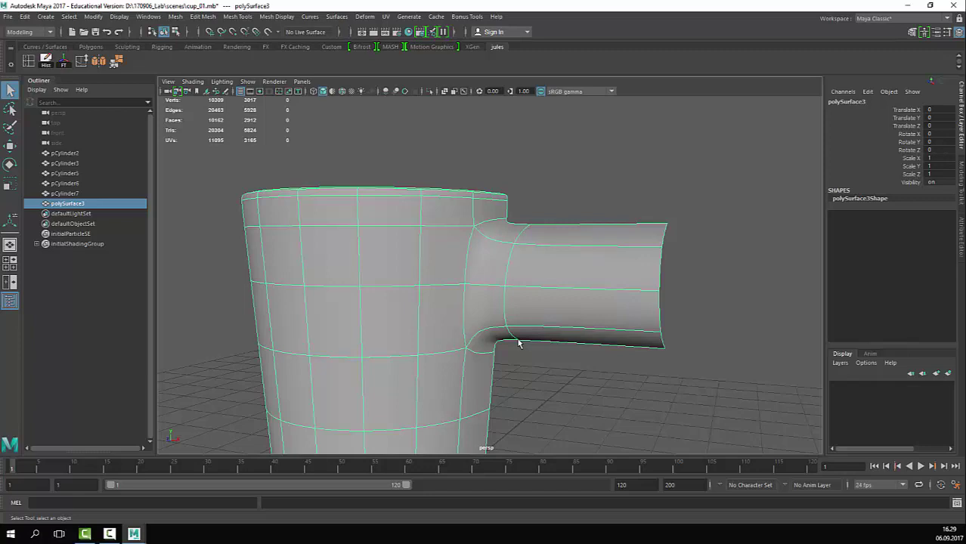
alt+drag(518, 344, 593, 345)
alt+drag(592, 345, 529, 309)
scroll(573, 344, down, 3)
click(552, 353)
click(541, 292)
scroll(542, 308, up, 3)
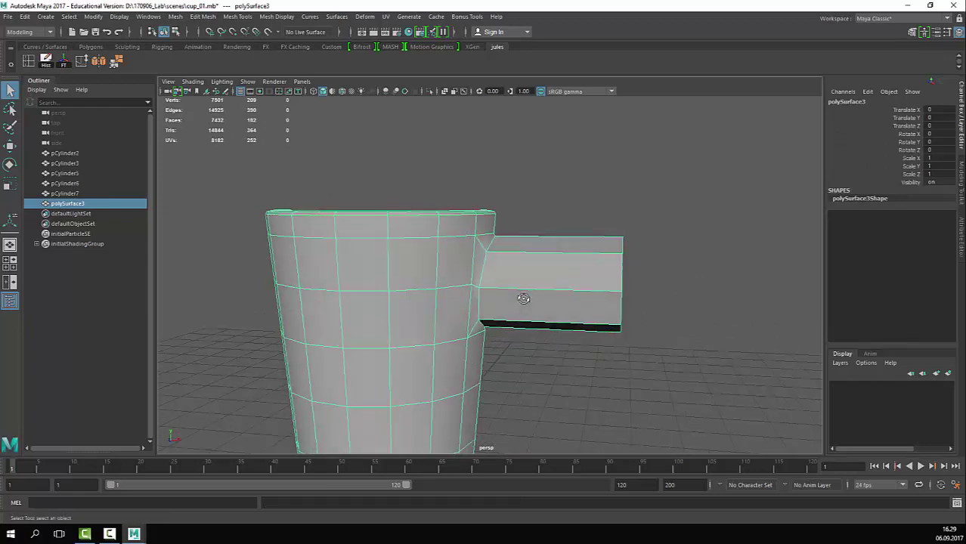
key(3)
key(1)
key(F9)
alt+drag(576, 360, 577, 228)
key(F8)
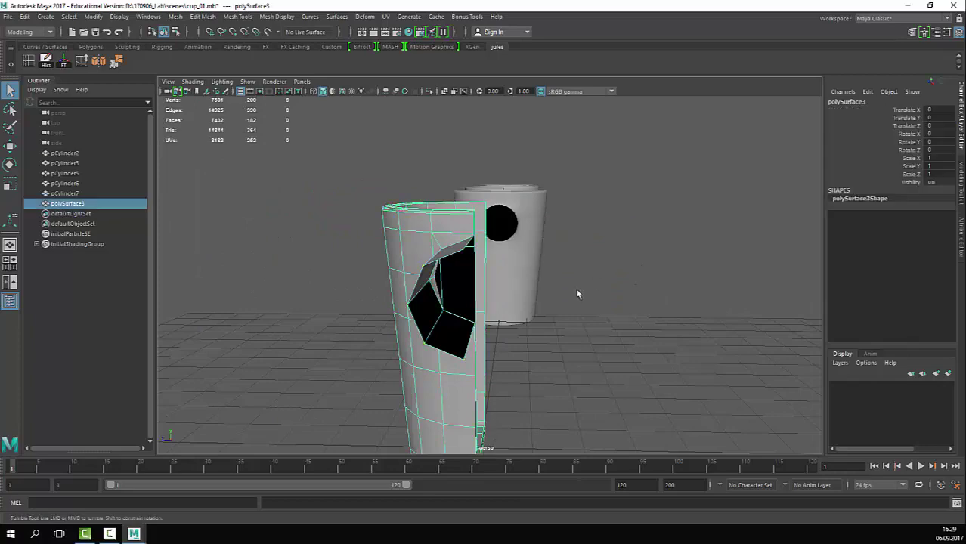
Step: Duplicate the half cup with its handle and move the copy along X towards the row of earlier versions
alt+drag(578, 291, 535, 243)
click(535, 242)
click(415, 324)
scroll(420, 317, down, 4)
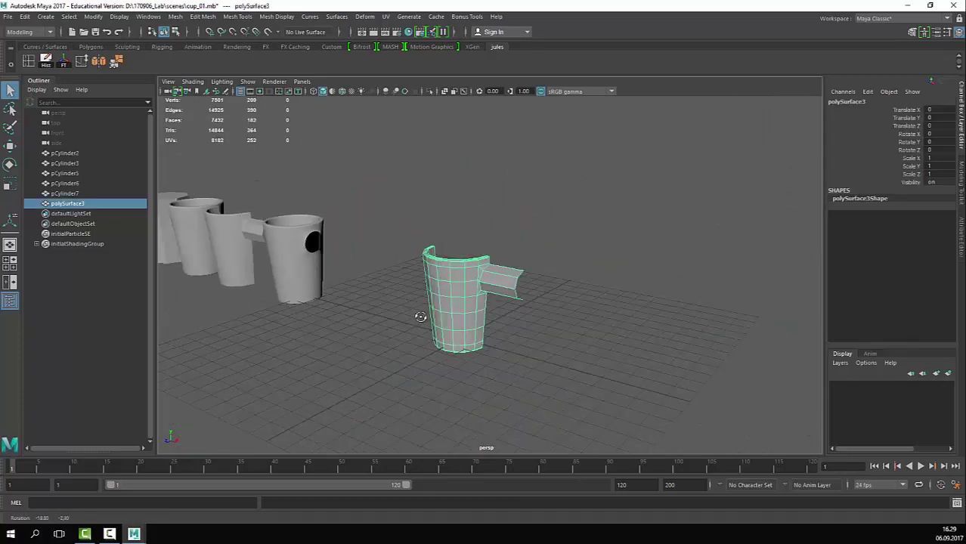
alt+drag(420, 316, 431, 322)
key(ctrl+d)
key(w)
drag(516, 309, 426, 310)
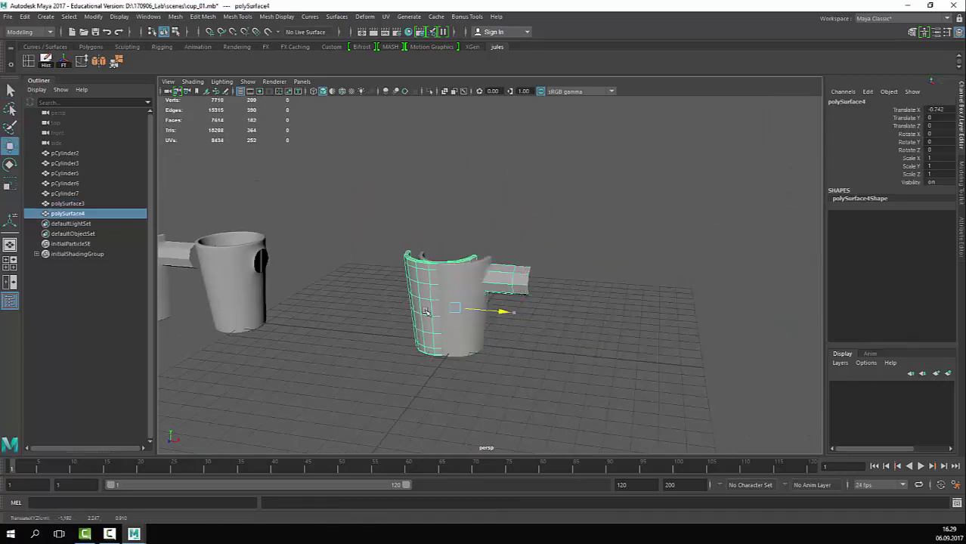
Step: Move the new copy and all earlier cup versions together along negative X, away from the working half cup
scroll(373, 305, down, 5)
click(466, 212)
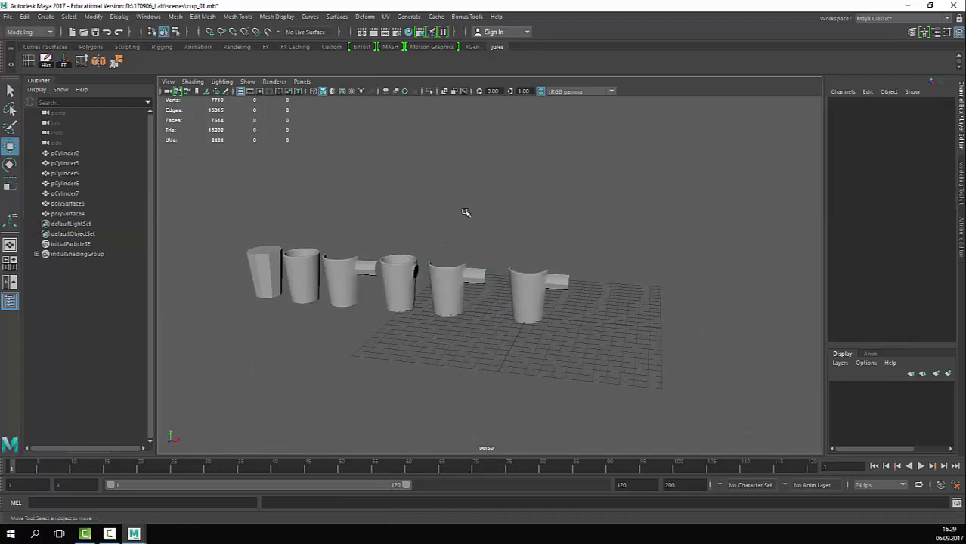
drag(485, 209, 270, 322)
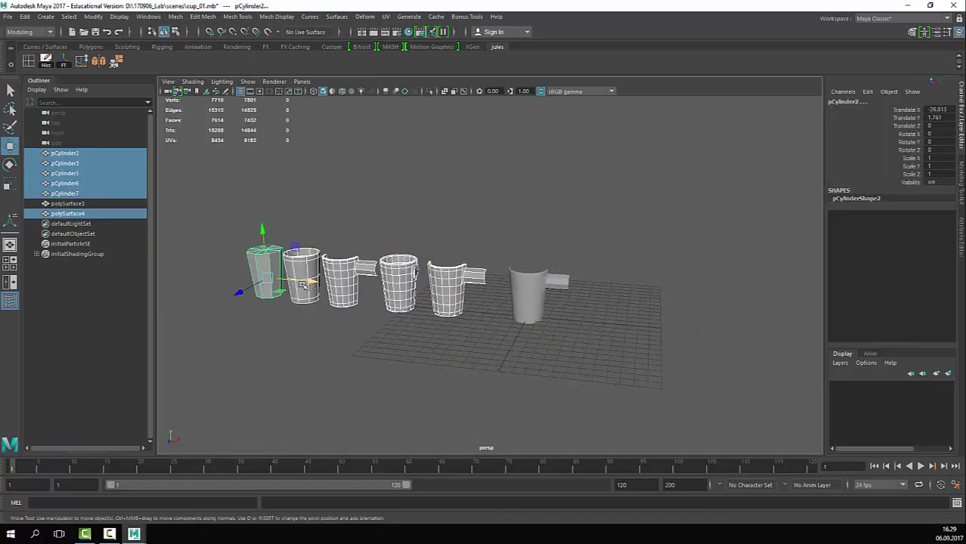
drag(303, 285, 230, 286)
Step: Frame the working half cup and check it in smoothed preview, ending in unsmoothed display
click(529, 299)
key(f)
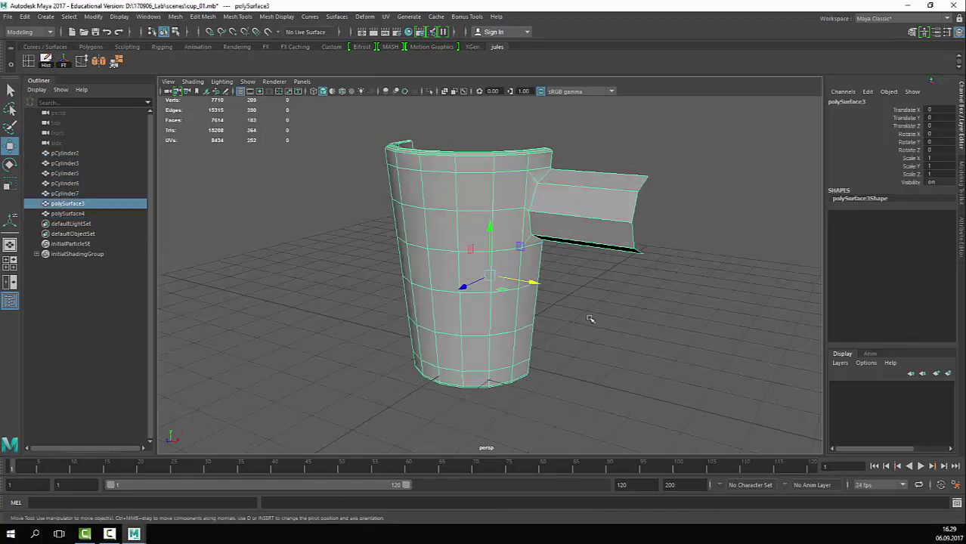
key(3)
click(680, 330)
alt+drag(675, 294, 647, 269)
click(529, 249)
key(1)
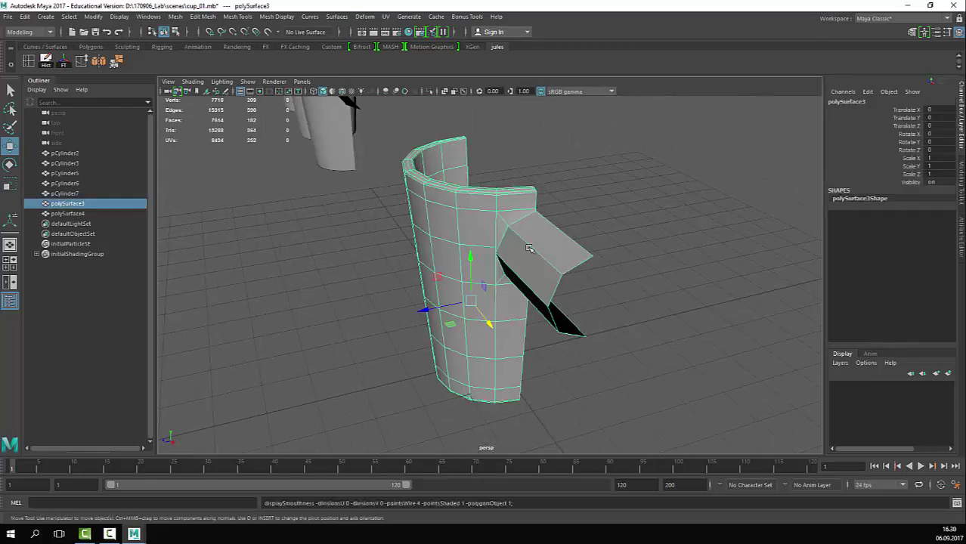
Step: Mirror the half cup across the world Z axis in the negative direction, combined with the original and merging border vertices at threshold 1.0
click(194, 20)
mouse_move(176, 16)
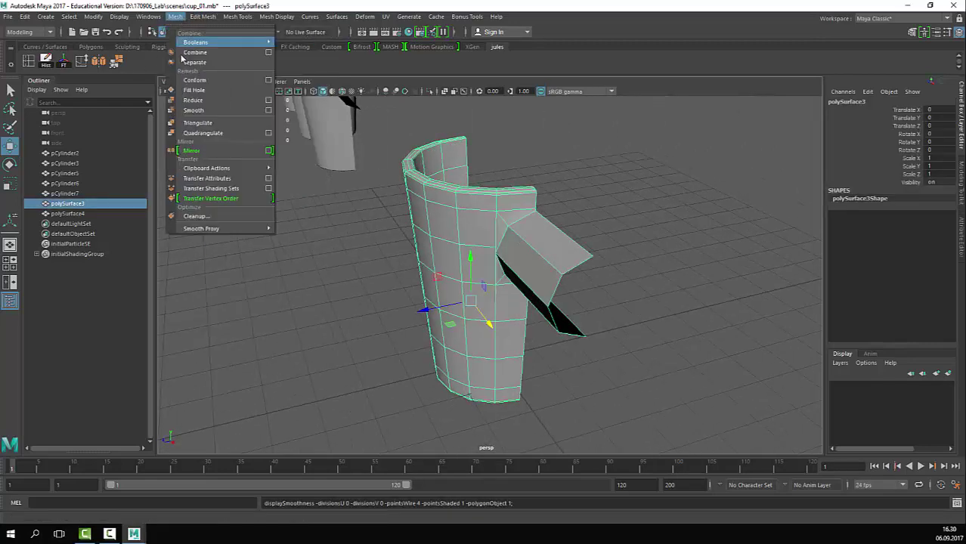
click(269, 151)
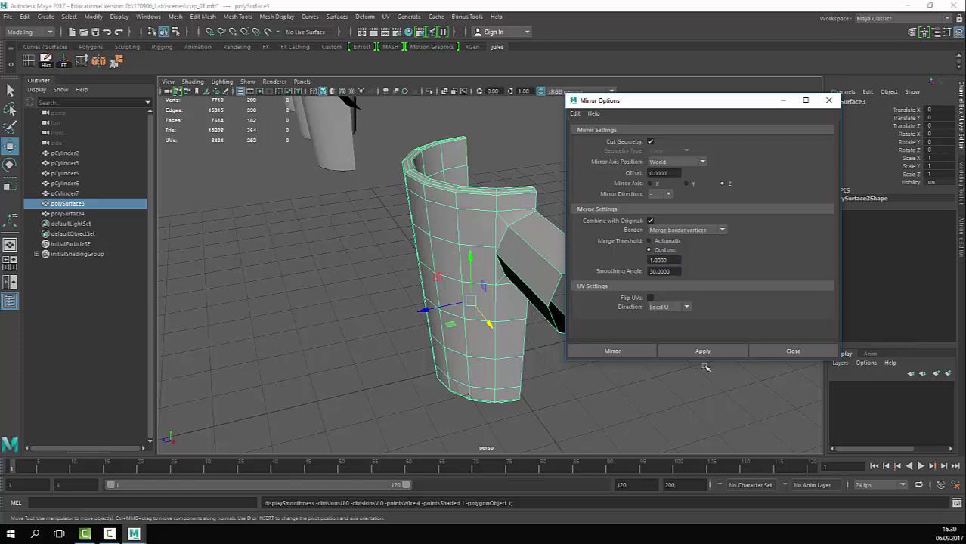
click(609, 351)
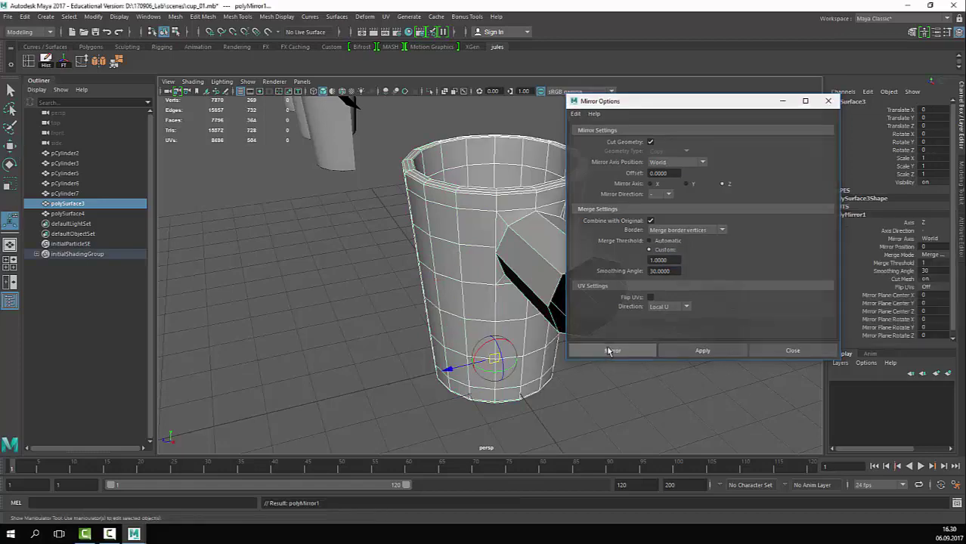
Step: Add a new Mirror shortcut with the current options to the custom shelf and delete the older Mirror shortcut
alt+drag(560, 227, 531, 196)
alt+right_drag(531, 197, 565, 223)
alt+middle_drag(565, 223, 541, 343)
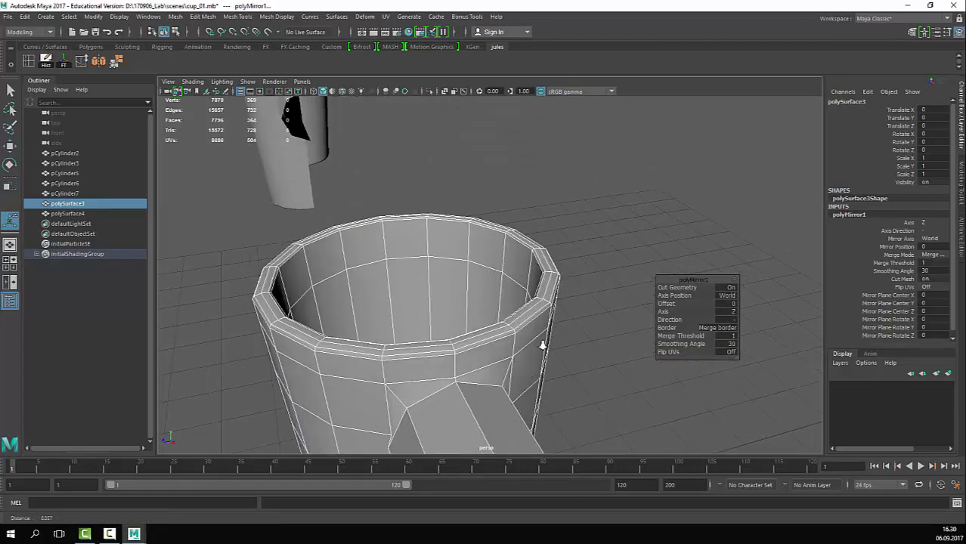
alt+drag(541, 343, 495, 359)
click(202, 16)
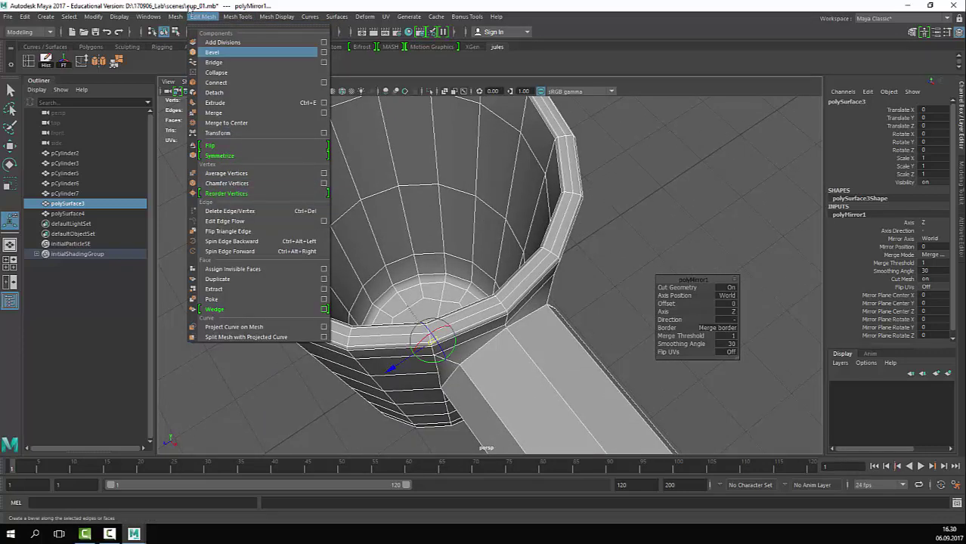
mouse_move(175, 17)
click(331, 67)
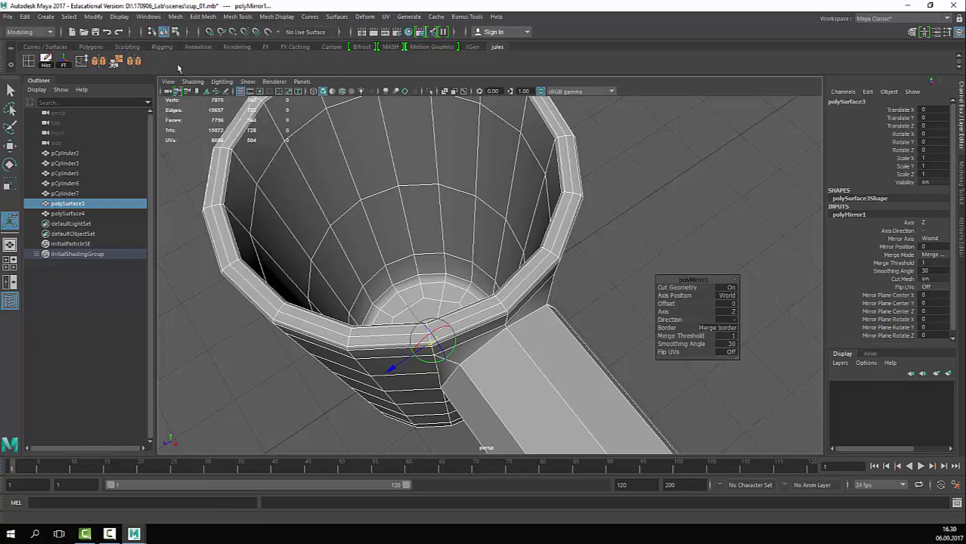
right_click(99, 65)
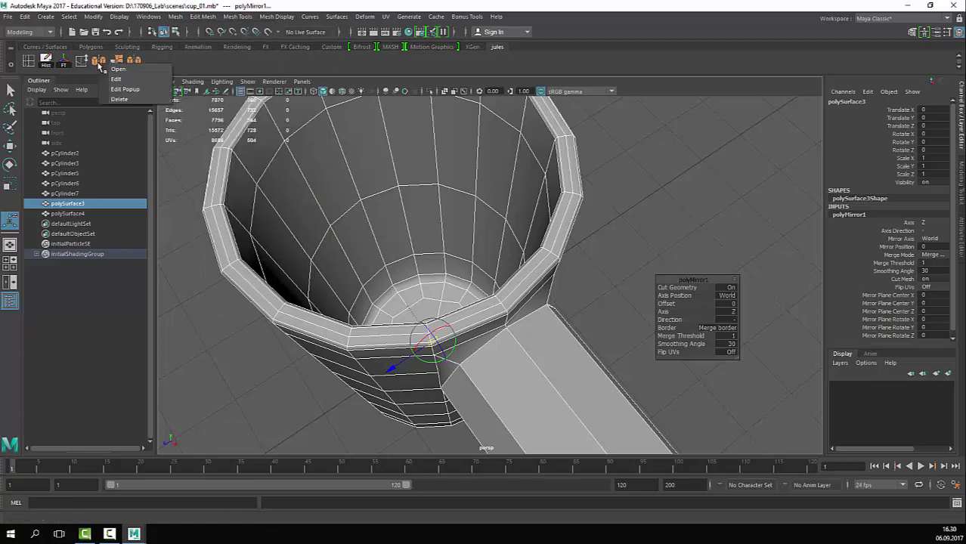
click(145, 101)
click(628, 160)
click(500, 323)
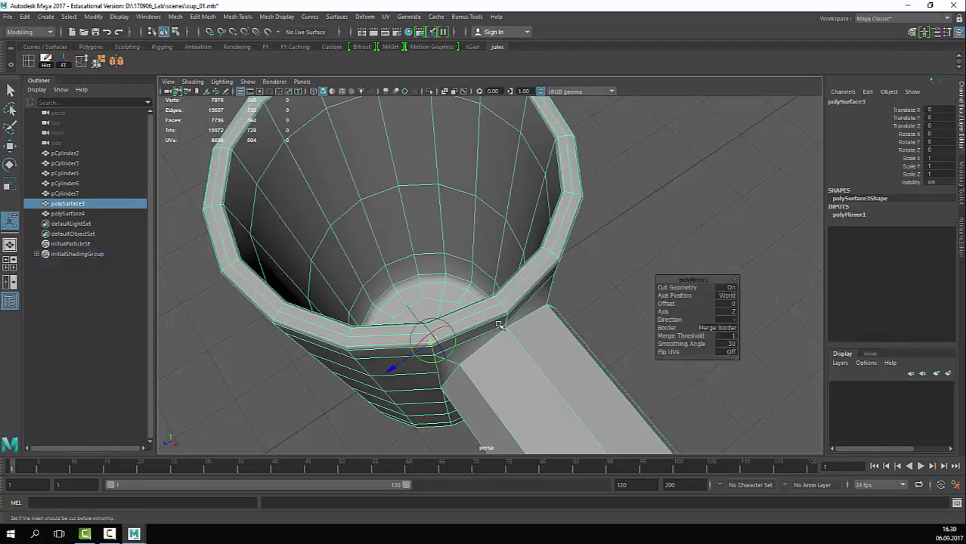
Step: Select all faces of the handle stub on the mirrored cup in face mode
alt+drag(500, 324, 470, 335)
alt+right_drag(471, 334, 451, 321)
key(1)
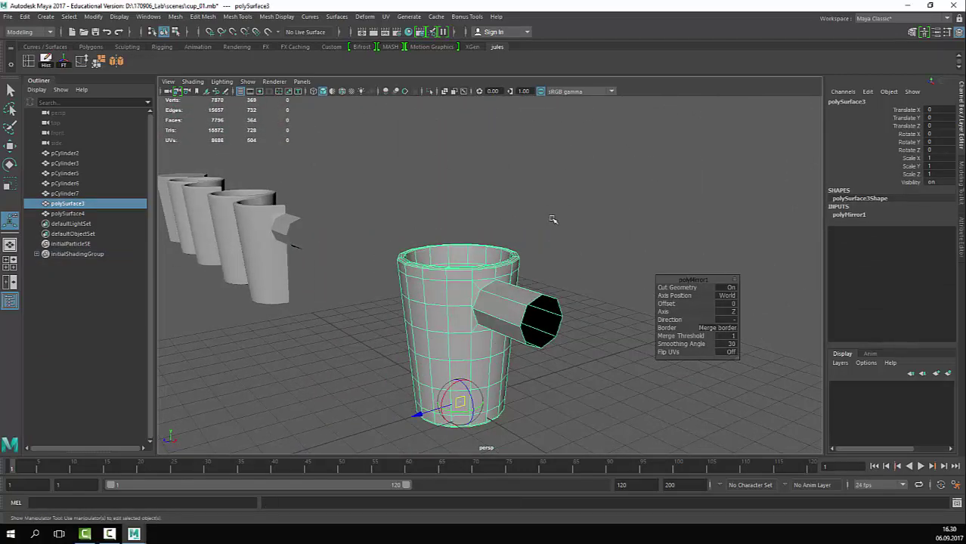
click(552, 217)
click(461, 340)
alt+drag(461, 341, 581, 266)
key(F11)
drag(671, 182, 550, 365)
mouse_move(648, 356)
alt+mouse_down()
mouse_move(558, 331)
mouse_move(644, 352)
alt+mouse_up()
click(585, 181)
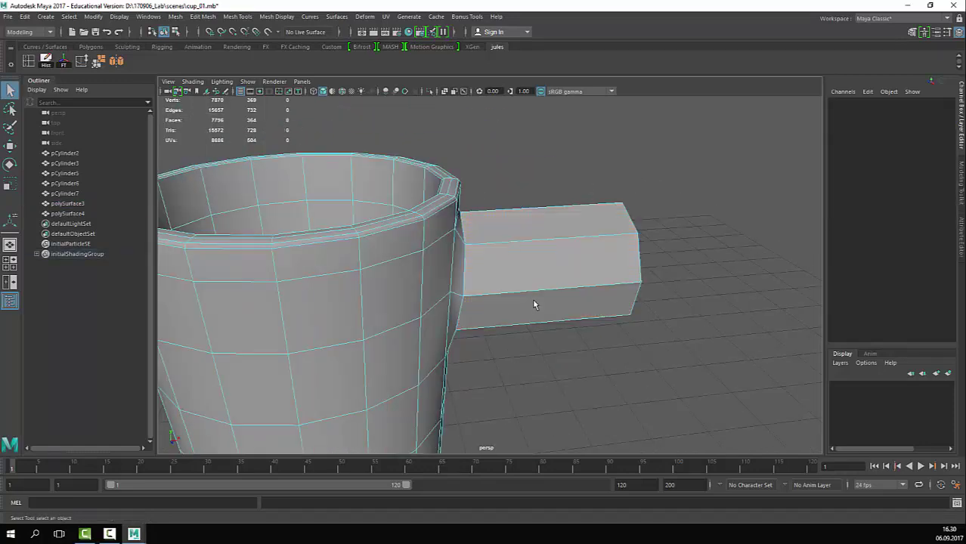
alt+drag(535, 304, 495, 254)
drag(680, 164, 562, 365)
alt+drag(631, 318, 645, 315)
click(602, 383)
key(ctrl+z)
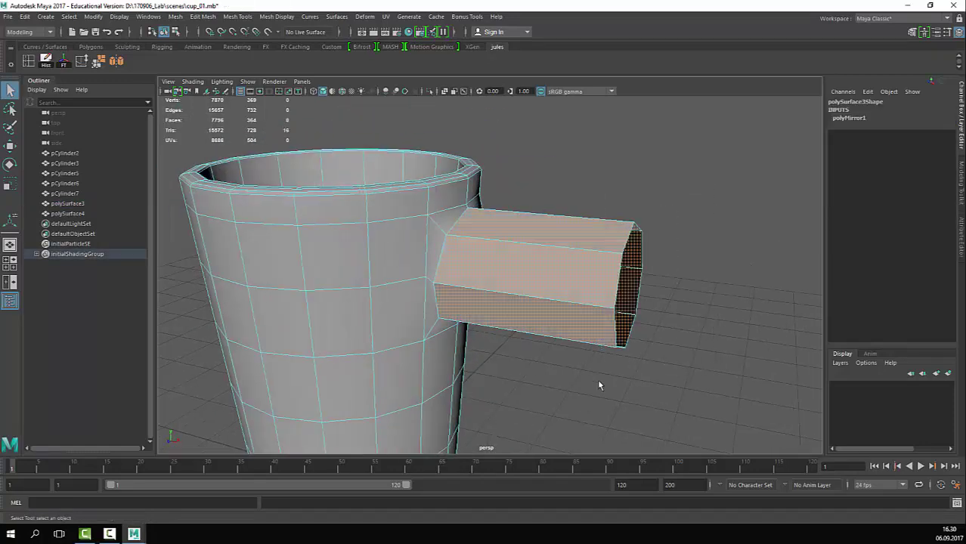
Step: Scale the handle stub's faces down along Y and Z to make the stub thinner, keeping its length
alt+drag(573, 332, 563, 291)
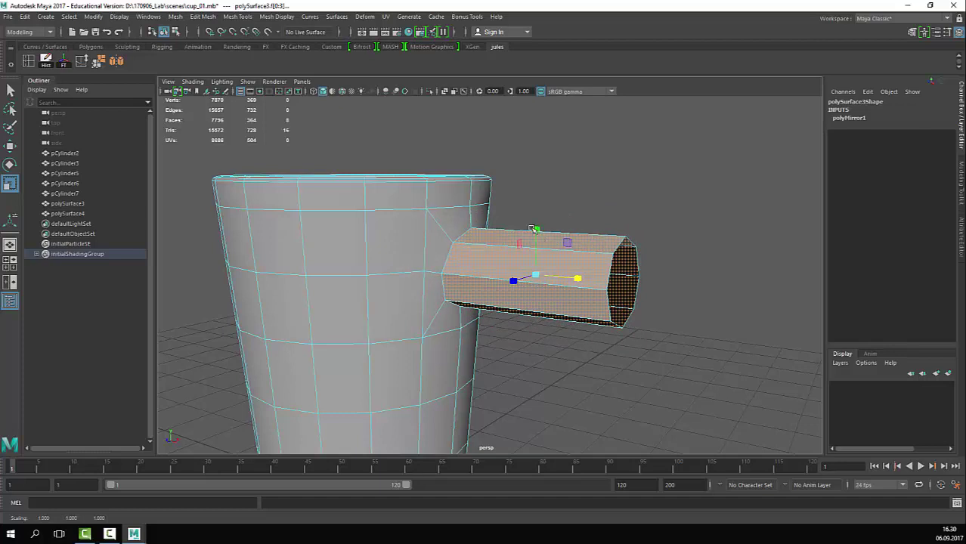
mouse_move(593, 278)
mouse_down()
mouse_move(616, 290)
mouse_move(583, 281)
mouse_up()
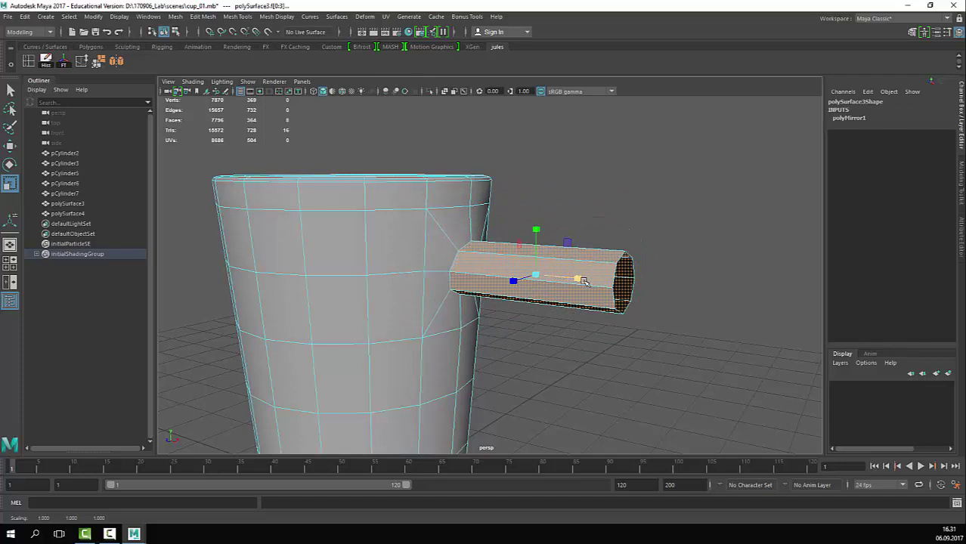
click(564, 343)
drag(653, 232, 550, 364)
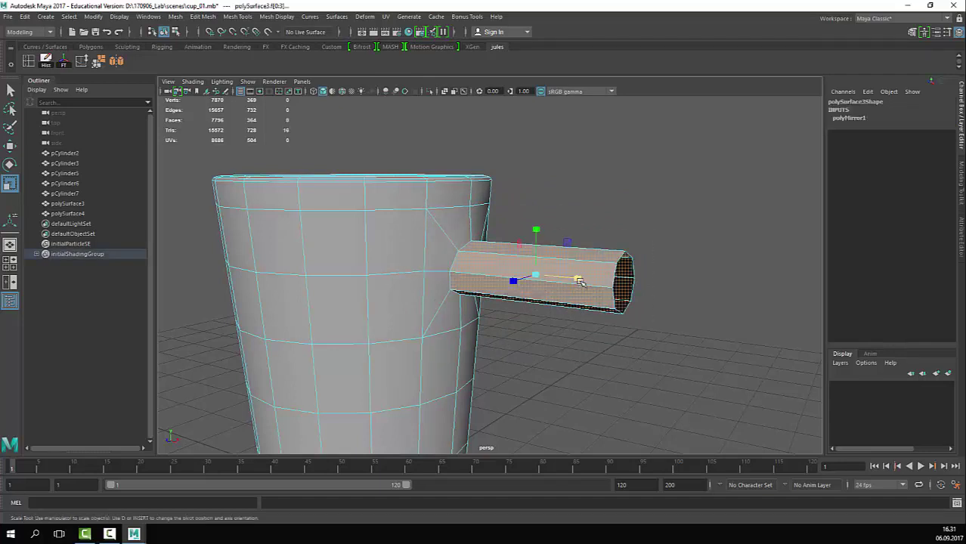
mouse_move(578, 282)
ctrl+mouse_down()
mouse_move(614, 278)
mouse_move(587, 281)
ctrl+mouse_up()
Step: Flatten the handle stub slightly along Y while checking it in smoothed preview
alt+drag(665, 292, 543, 294)
key(3)
alt+drag(657, 311, 565, 279)
mouse_move(523, 228)
mouse_down()
mouse_move(524, 251)
mouse_move(524, 238)
mouse_up()
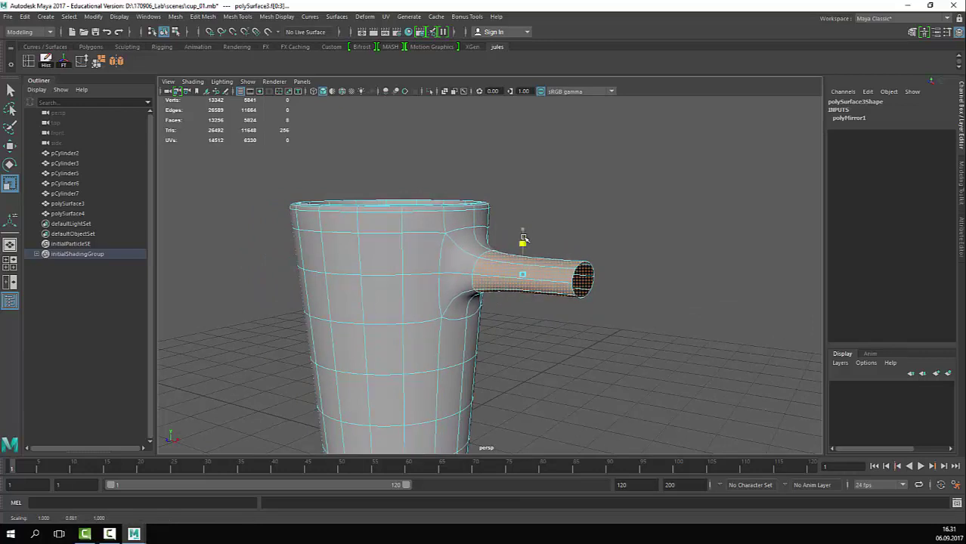
Step: Move the end vertices of the handle stub towards the cup to shorten the stub, and check it in smoothed preview
alt+right_drag(487, 280, 476, 281)
key(q)
right_drag(535, 283, 520, 286)
key(1)
alt+drag(521, 302, 565, 284)
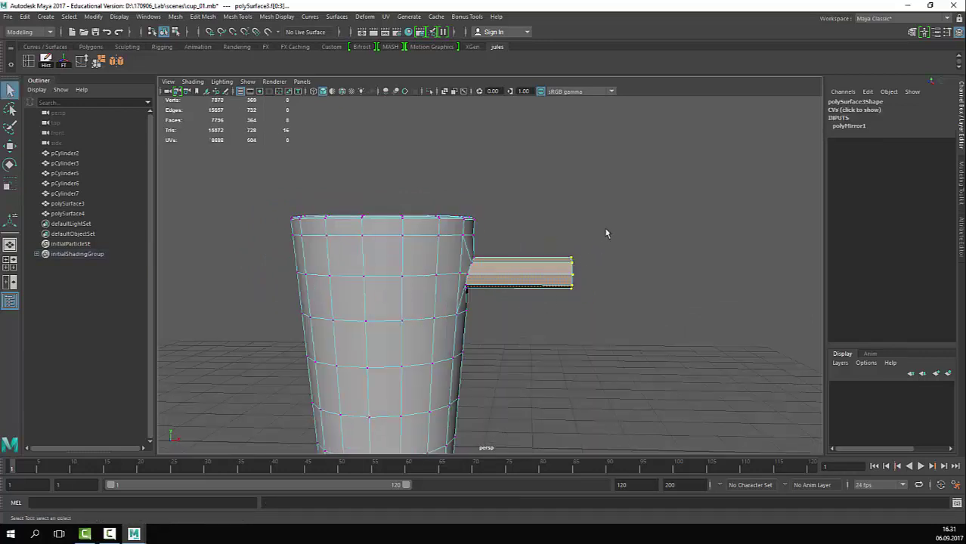
key(w)
drag(606, 231, 484, 313)
key(3)
right_drag(501, 267, 653, 173)
click(651, 188)
alt+drag(642, 226, 665, 257)
click(495, 302)
Step: Select the edge loop where the handle stub meets the cup and rotate it closer to vertical
key(1)
alt+drag(563, 296, 638, 291)
alt+right_drag(639, 291, 711, 299)
alt+drag(560, 295, 506, 296)
right_drag(455, 310, 455, 283)
alt+drag(458, 293, 474, 295)
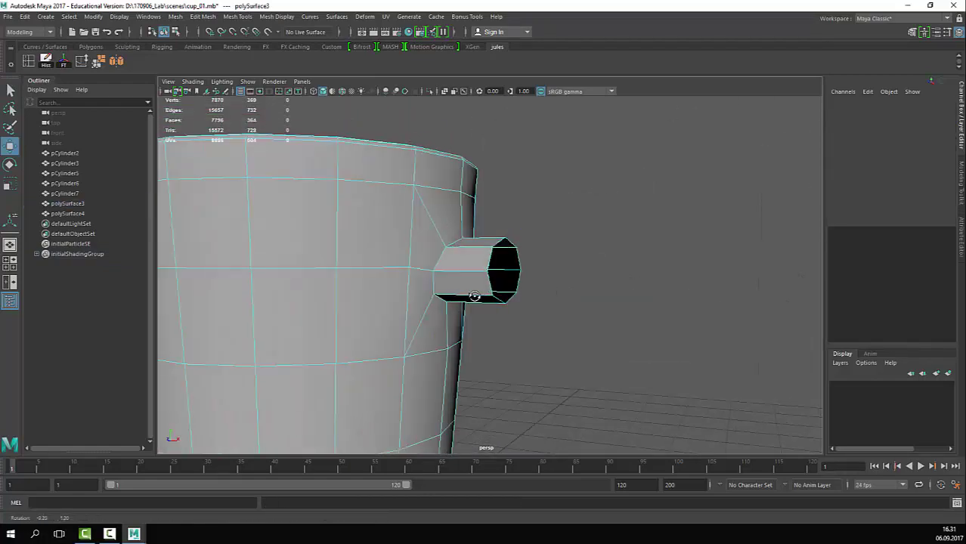
click(443, 300)
click(546, 323)
alt+drag(545, 323, 563, 345)
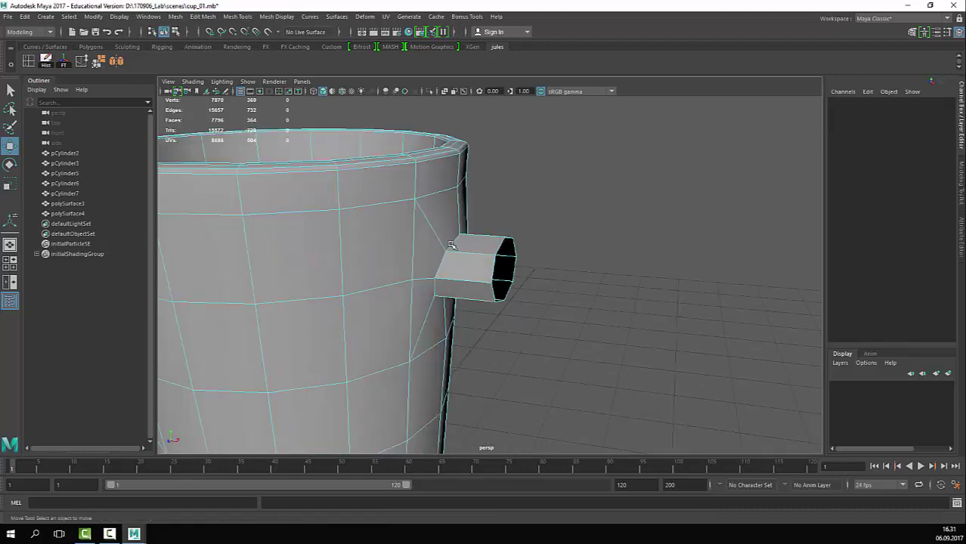
double_click(451, 244)
alt+drag(495, 274, 517, 253)
key(e)
alt+drag(485, 306, 511, 308)
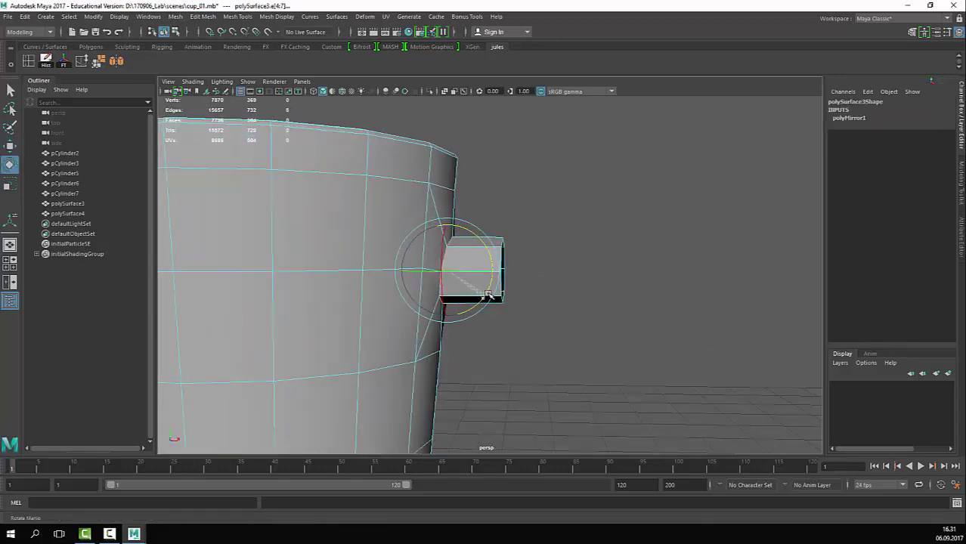
Step: Examine the whole cup with its shortened handle stub, switching between smoothed and unsmoothed display
key(3)
right_drag(391, 239, 624, 154)
alt+right_drag(647, 199, 564, 225)
click(624, 193)
alt+drag(623, 193, 574, 225)
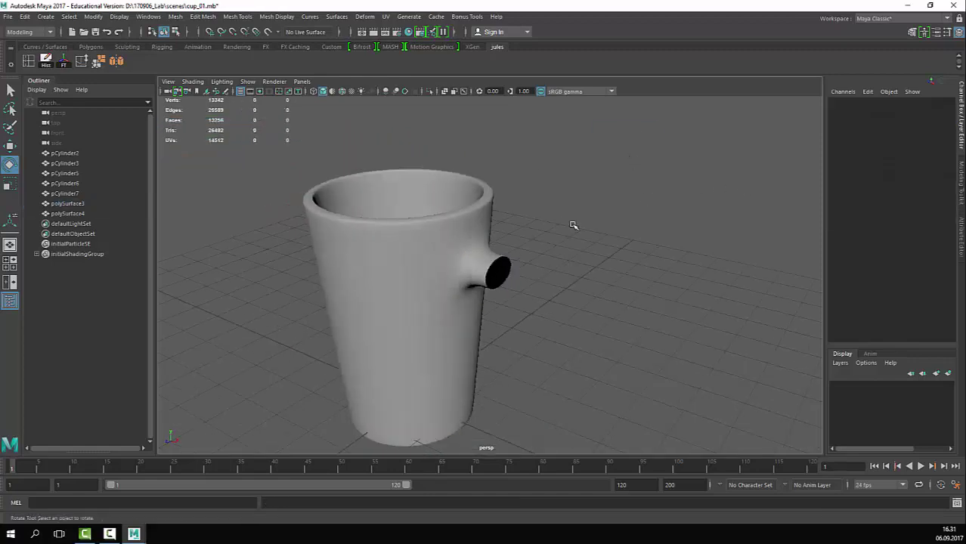
click(484, 268)
key(1)
click(600, 283)
click(470, 277)
key(3)
click(680, 278)
alt+right_drag(685, 278, 605, 278)
alt+drag(605, 278, 578, 275)
click(453, 302)
alt+drag(451, 302, 505, 294)
key(1)
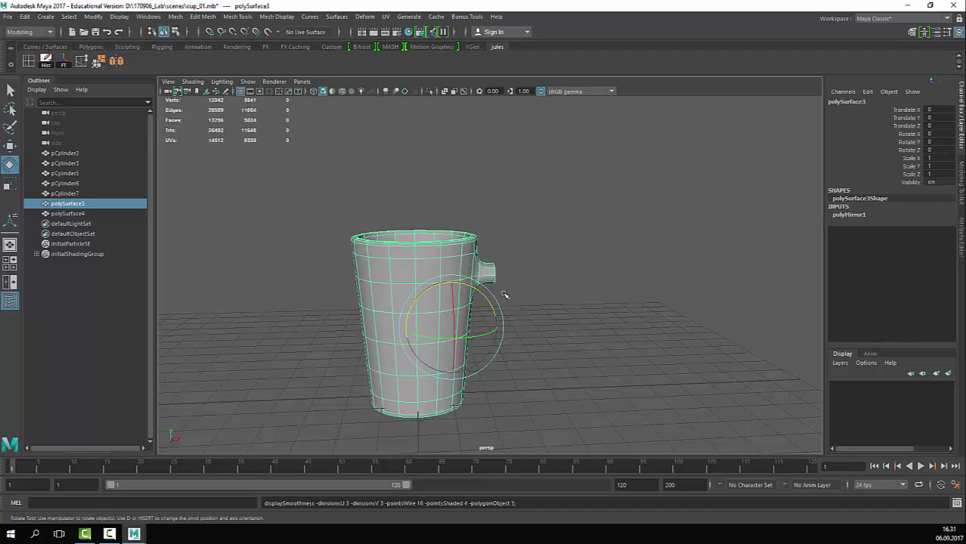
Step: Inspect the handle junction close up in smoothed preview and from several sides, ending unsmoothed with the cup selected
alt+drag(647, 323, 583, 313)
click(583, 313)
alt+right_drag(583, 313, 706, 326)
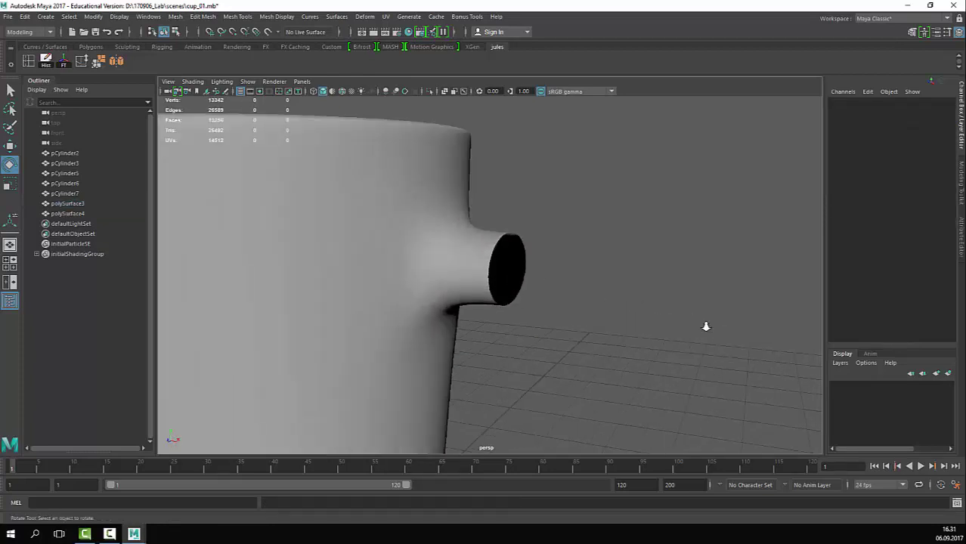
key(ctrl+z)
key(3)
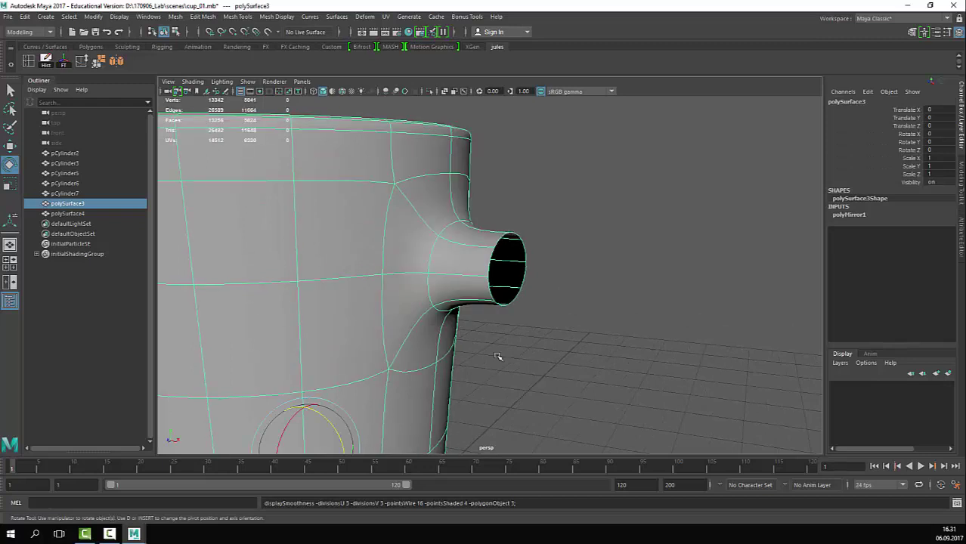
click(549, 317)
alt+drag(549, 317, 522, 347)
key(ctrl+z)
key(1)
alt+right_drag(521, 347, 382, 310)
alt+drag(382, 310, 470, 302)
click(563, 302)
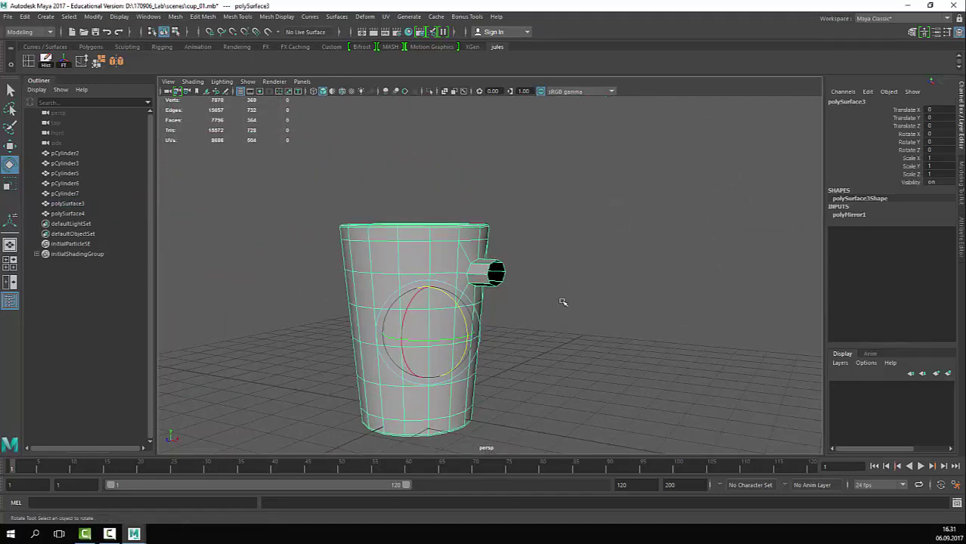
alt+drag(563, 301, 465, 297)
click(464, 297)
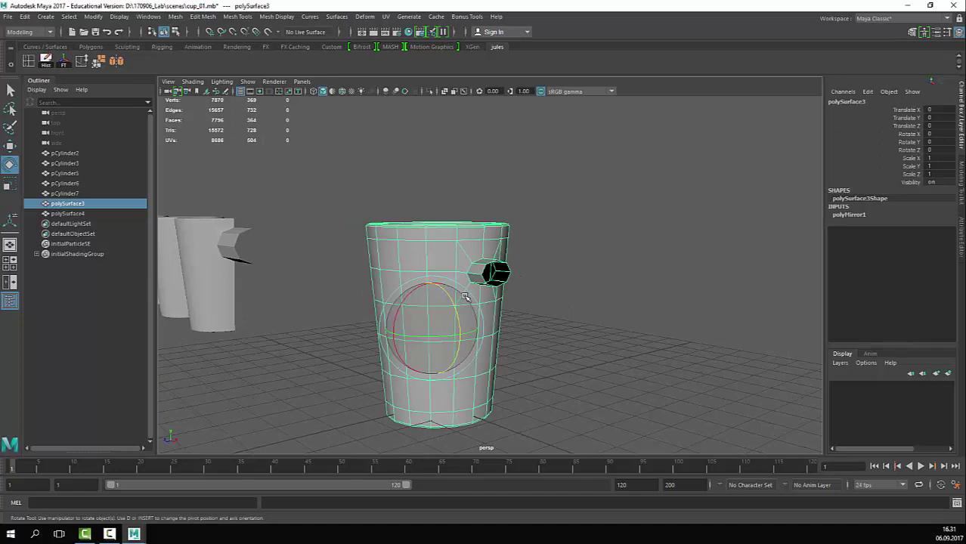
alt+drag(586, 275, 471, 276)
click(529, 283)
key(ctrl+z)
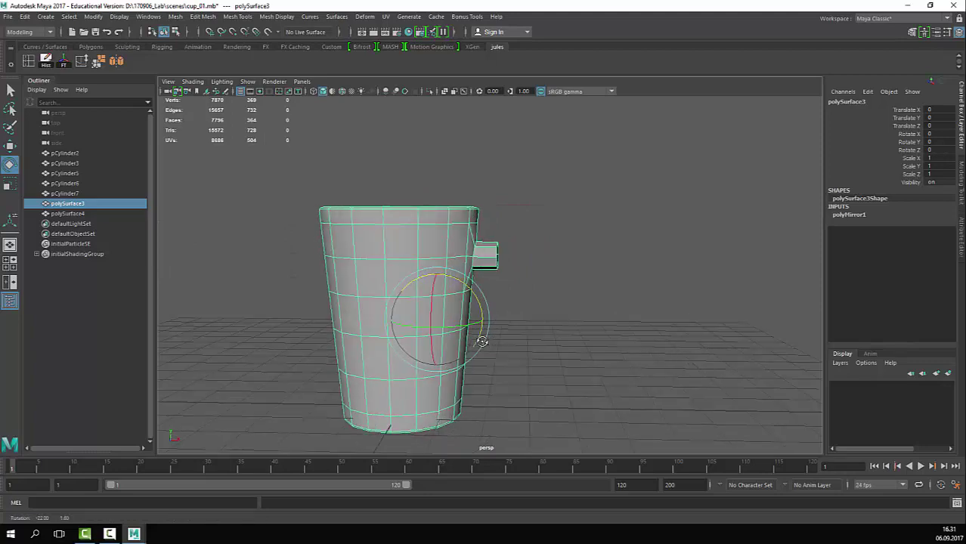
alt+drag(661, 308, 556, 302)
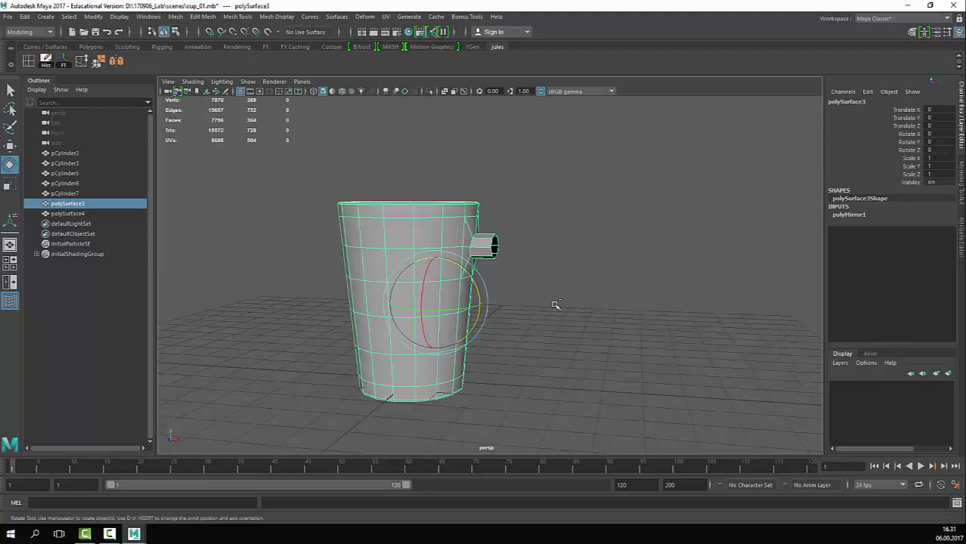
Step: Duplicate the cup and move the copy about 4 units along positive X, beside the original
key(ctrl+d)
key(w)
drag(486, 303, 653, 308)
Step: Delete all faces of the copied cup except the handle stub and the ring of wall faces around it
key(F9)
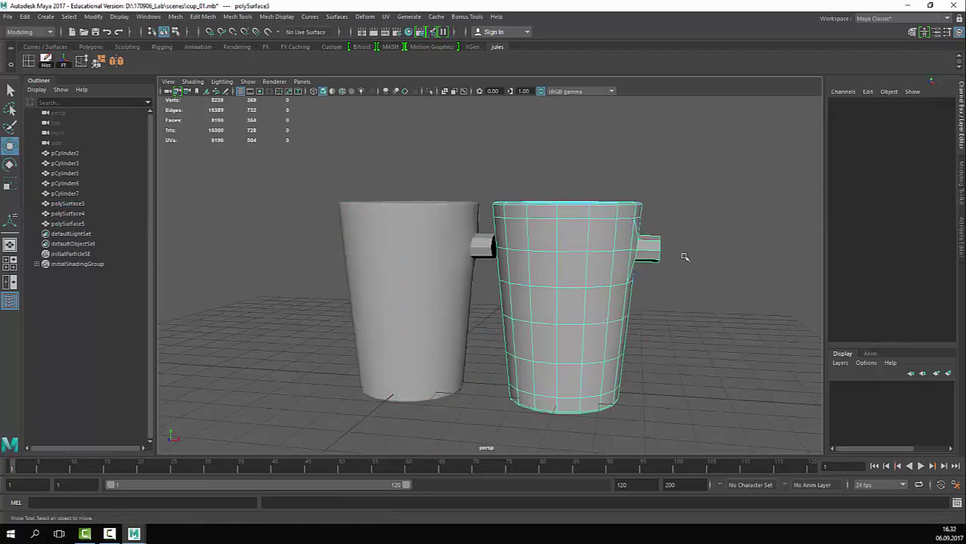
alt+drag(686, 257, 678, 266)
drag(669, 221, 650, 279)
alt+drag(651, 283, 661, 303)
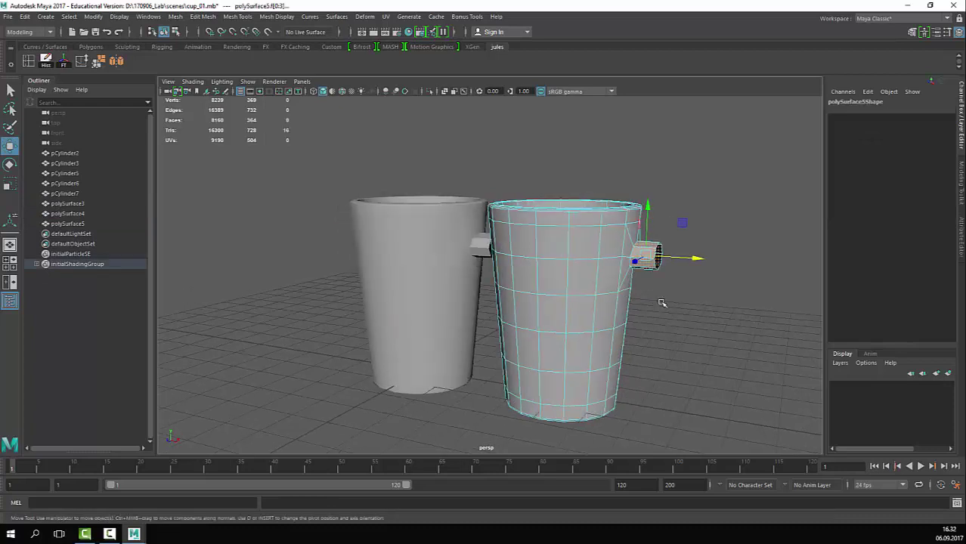
key(ctrl+shift+i)
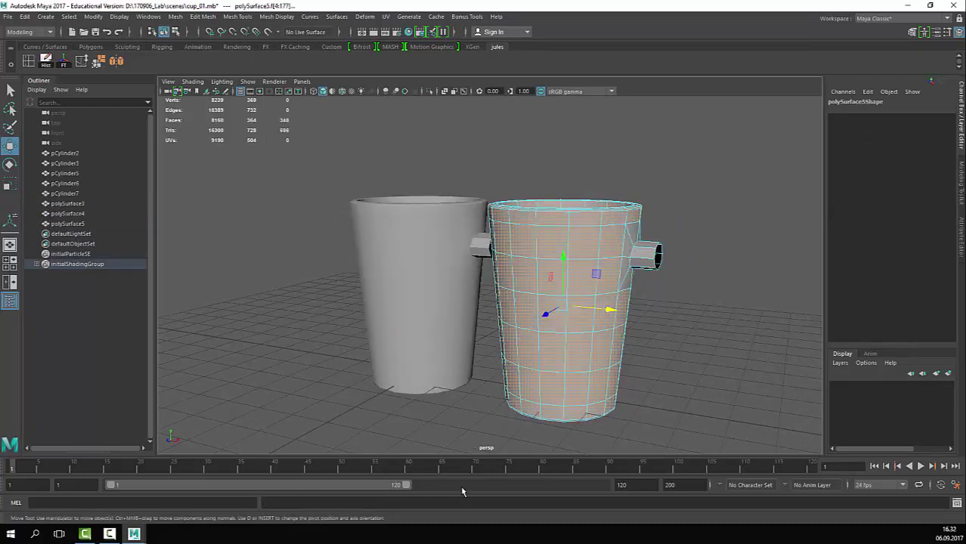
key(Delete)
right_drag(711, 189, 711, 190)
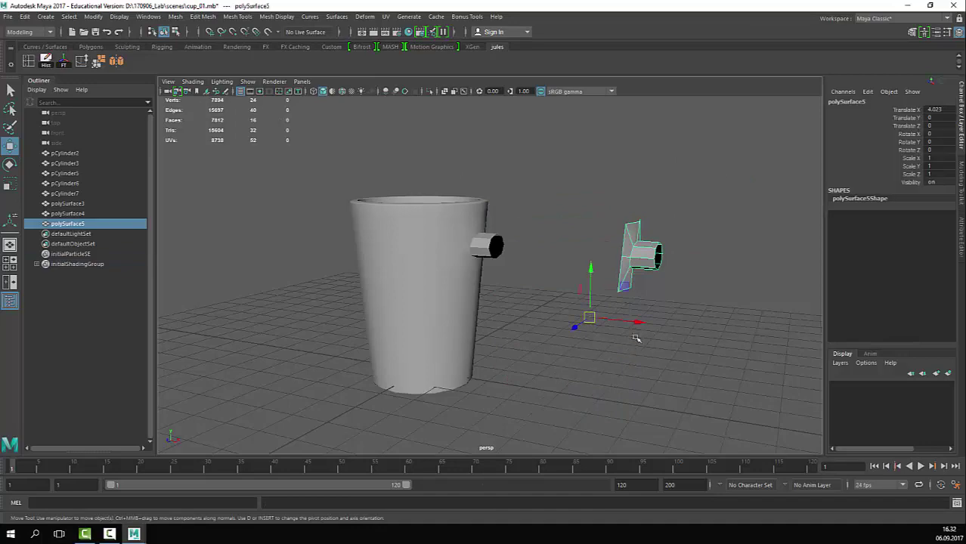
Step: Move the separated handle patch onto the lower wall of the original cup, directly below the upper stub
alt+drag(637, 336, 466, 294)
drag(440, 261, 408, 361)
click(405, 287)
alt+right_drag(408, 289, 469, 302)
alt+middle_drag(469, 302, 481, 273)
alt+drag(513, 302, 478, 306)
Step: Select the four faces of the cup wall that lie behind the lower handle patch and delete them
click(516, 373)
click(417, 372)
alt+drag(414, 380, 430, 385)
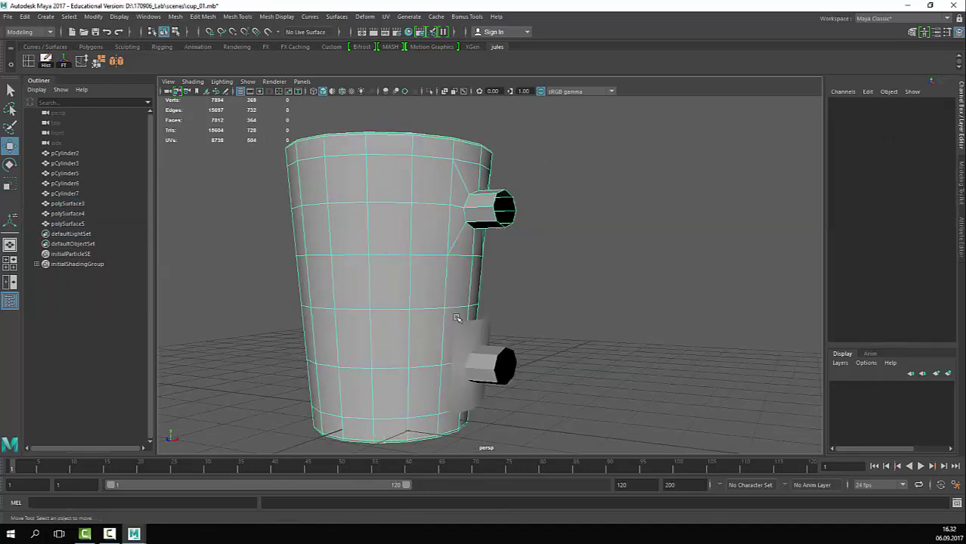
alt+drag(504, 325, 464, 303)
click(466, 294)
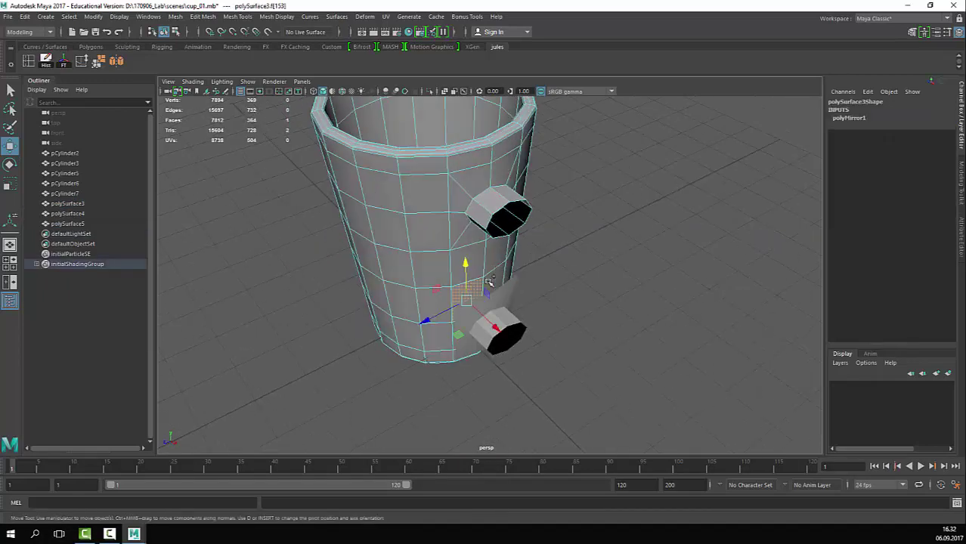
alt+drag(443, 366, 456, 362)
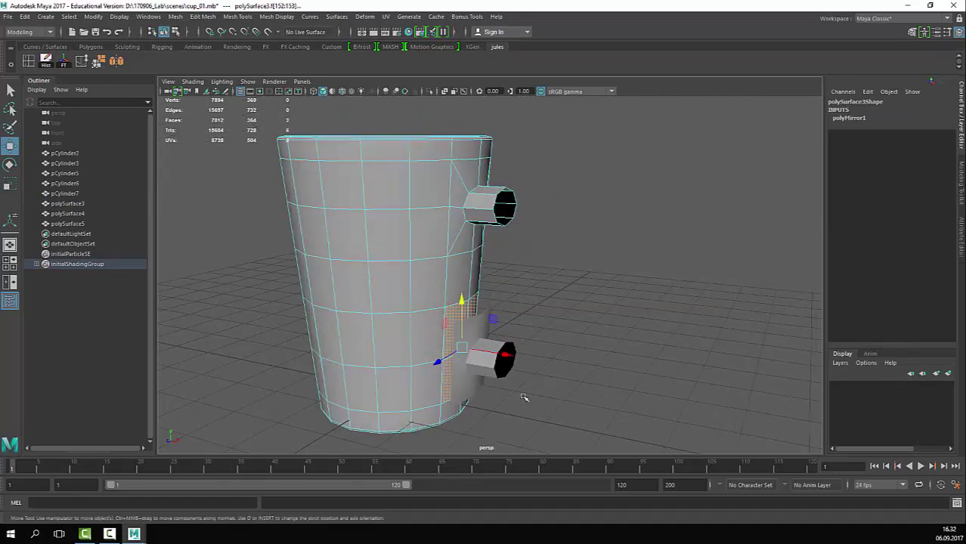
alt+drag(523, 397, 498, 403)
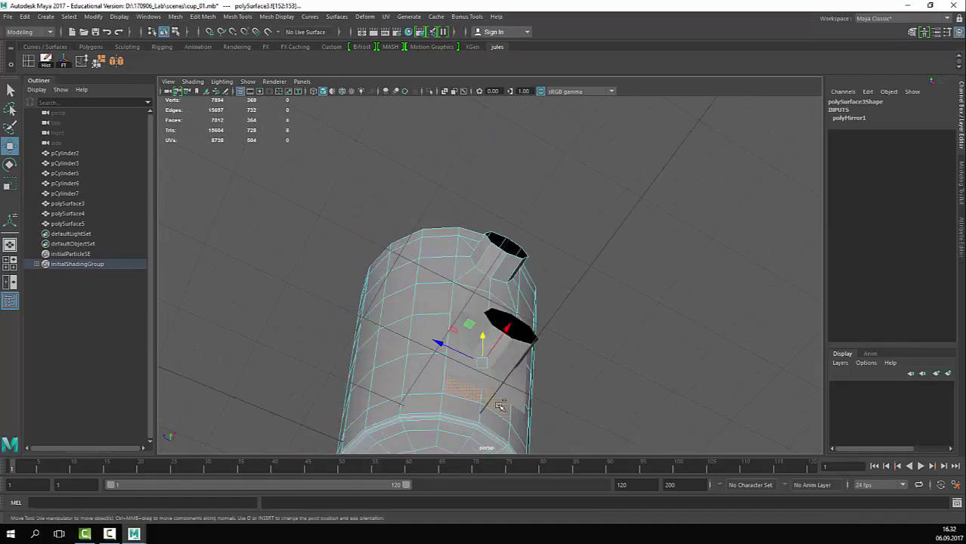
key(Delete)
Step: Return to the full perspective view and inspect the opening around the lower handle patch with nothing selected
key(space)
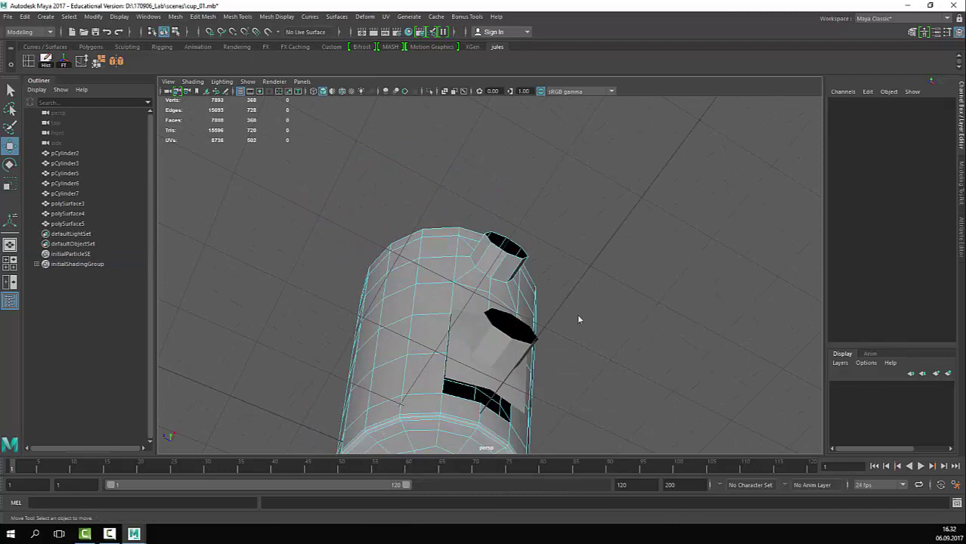
key(space)
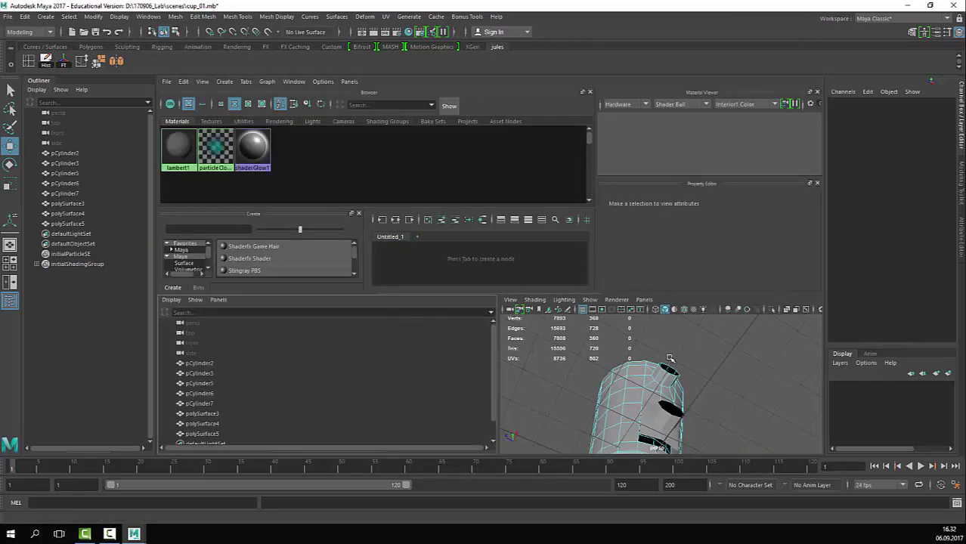
key(space)
alt+drag(541, 266, 610, 121)
key(q)
click(687, 280)
alt+right_drag(687, 279, 488, 278)
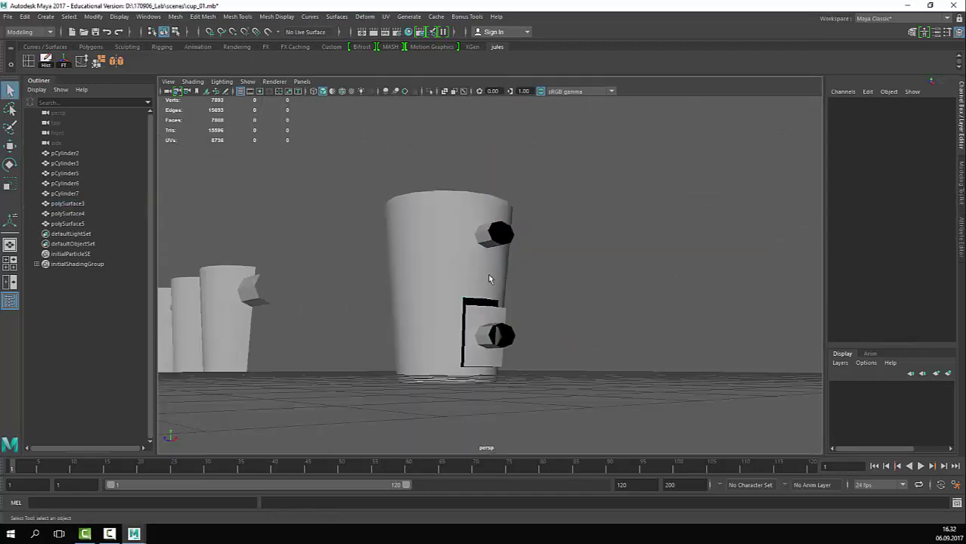
Step: Save the cup scene and leave nothing selected
click(489, 279)
alt+drag(514, 280, 511, 304)
click(25, 16)
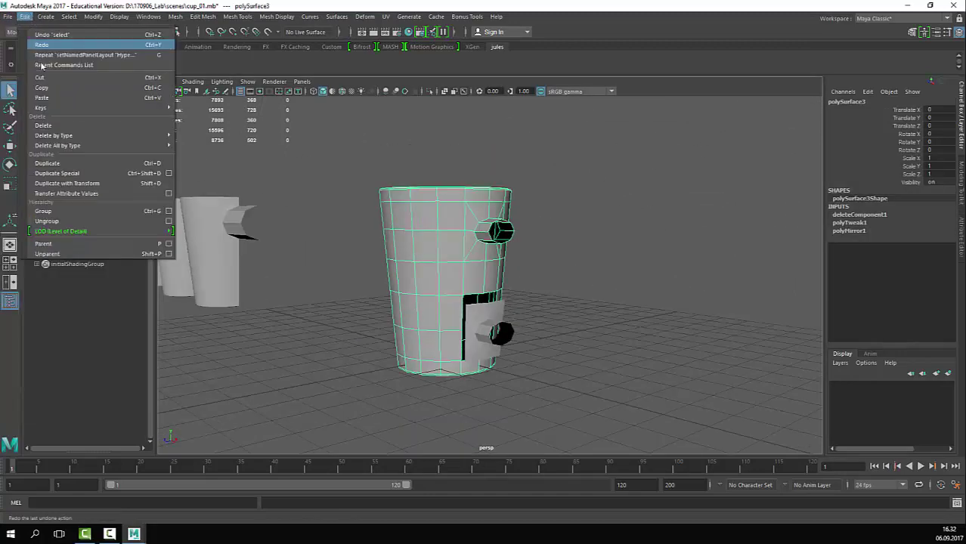
click(7, 16)
click(45, 65)
click(619, 231)
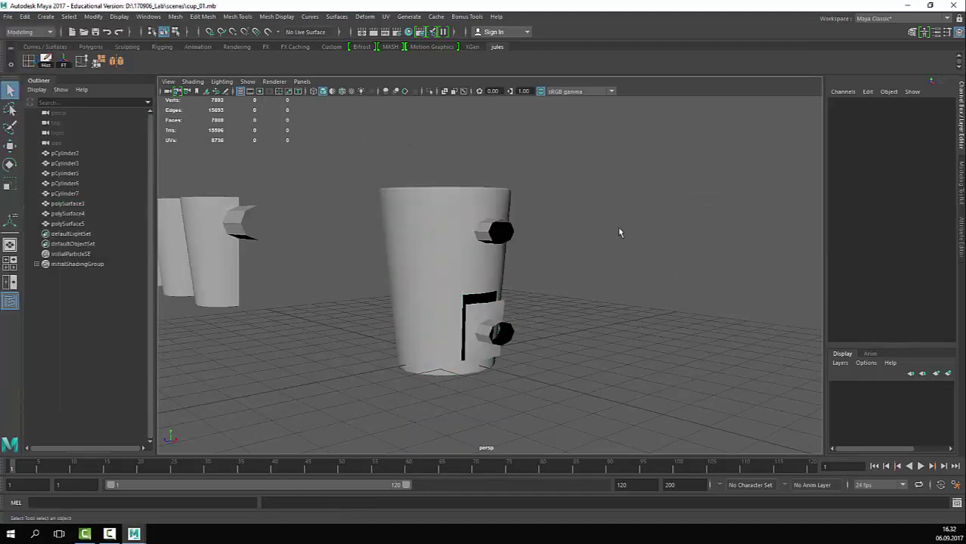
Step: Duplicate the cup together with its lower handle patch and move the copies beside the row of earlier cup versions
alt+right_drag(619, 231, 554, 220)
drag(553, 219, 448, 302)
alt+right_drag(448, 302, 431, 304)
alt+middle_drag(446, 302, 544, 307)
key(ctrl+d)
key(w)
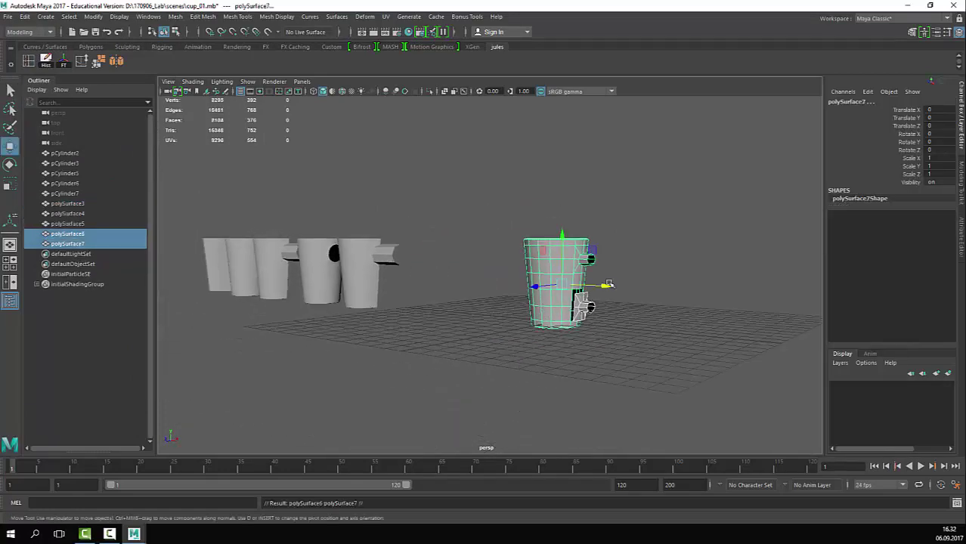
drag(607, 287, 460, 278)
click(472, 260)
alt+right_drag(453, 266, 380, 273)
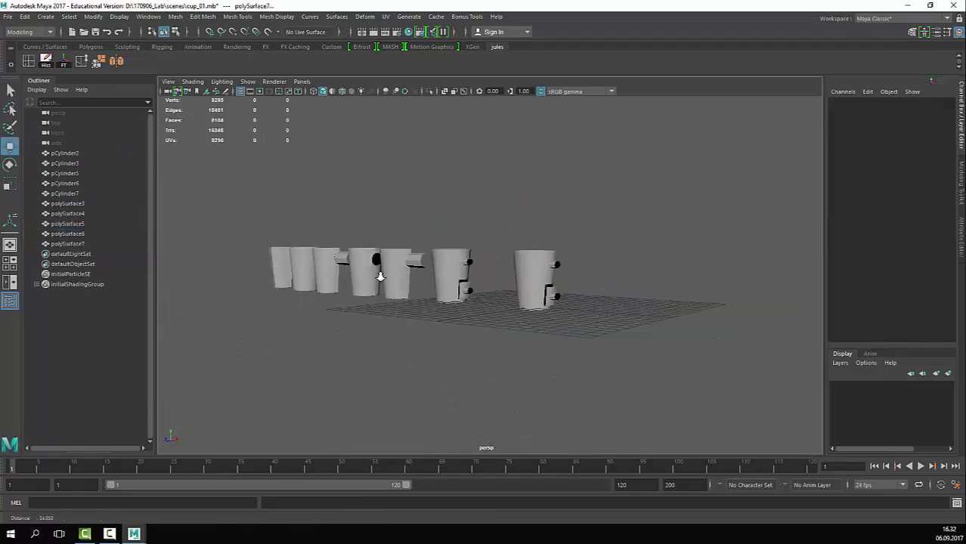
Step: Move the whole row of backup cups farther away from the working cup
alt+middle_drag(379, 274, 487, 320)
alt+drag(487, 320, 499, 340)
drag(548, 187, 224, 305)
drag(299, 256, 263, 246)
click(673, 266)
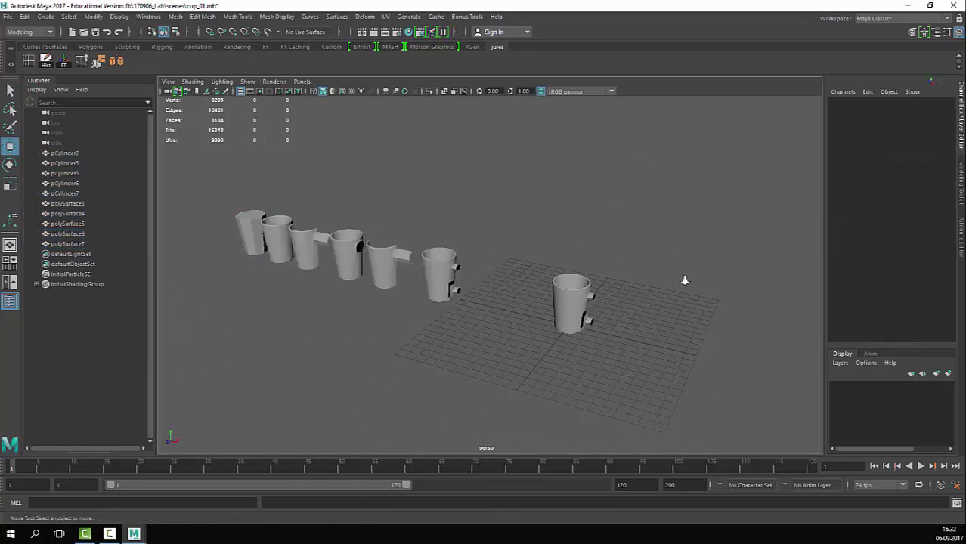
Step: Move the lower handle patch along X into the cup wall's opening, to about -0.16
alt+right_drag(683, 278, 744, 287)
alt+drag(745, 287, 434, 257)
alt+middle_drag(434, 257, 287, 227)
alt+right_drag(423, 242, 666, 270)
alt+middle_drag(665, 270, 696, 254)
click(482, 336)
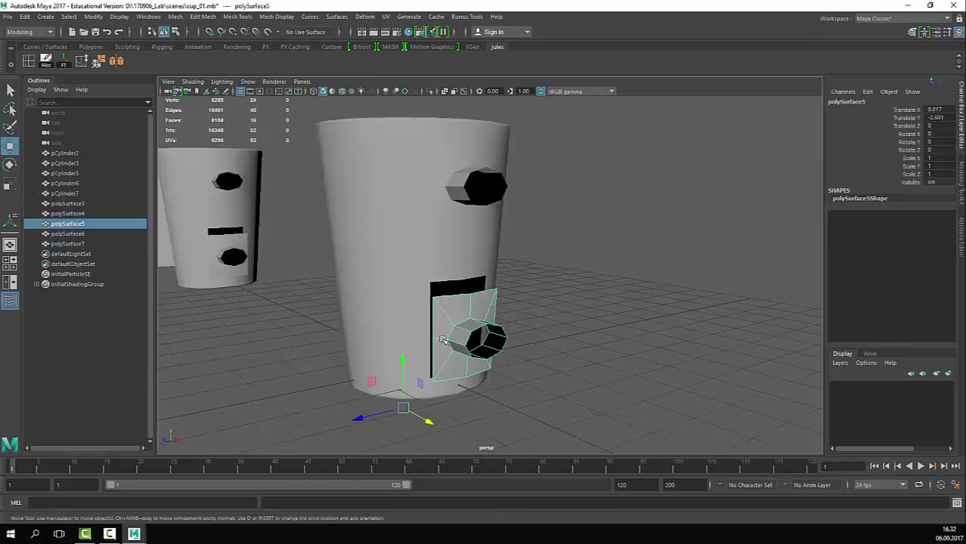
alt+right_drag(488, 329, 585, 282)
alt+drag(584, 282, 563, 276)
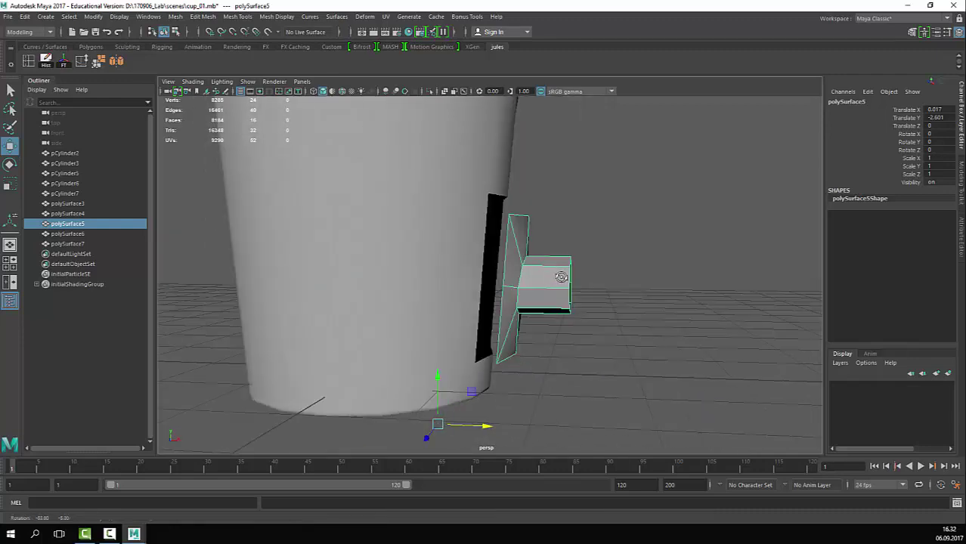
alt+right_drag(563, 276, 486, 247)
alt+drag(486, 247, 528, 245)
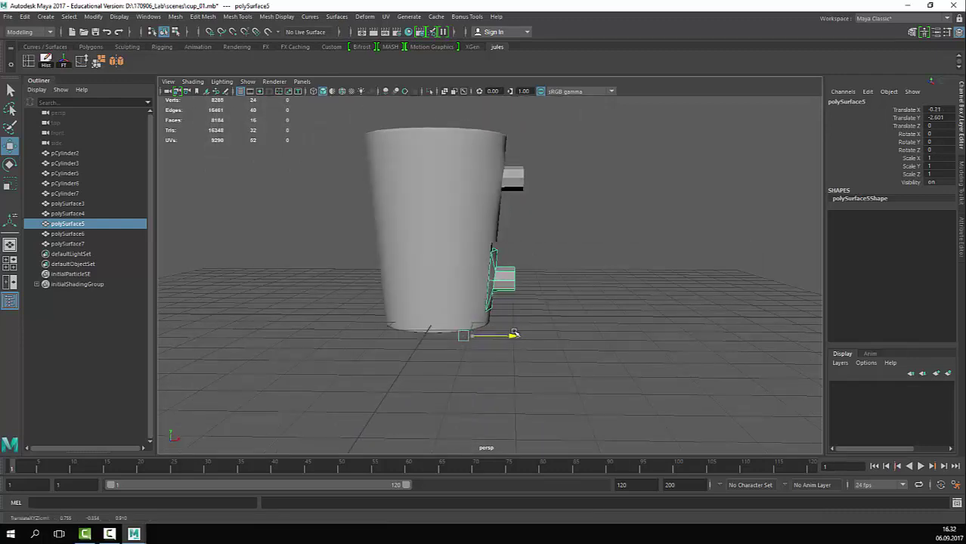
alt+drag(567, 321, 502, 314)
Step: Snap the patch's upper-left corner vertex onto the matching corner of the wall opening
alt+right_drag(503, 313, 616, 298)
alt+drag(617, 298, 478, 287)
right_drag(480, 281, 447, 276)
alt+drag(447, 276, 476, 285)
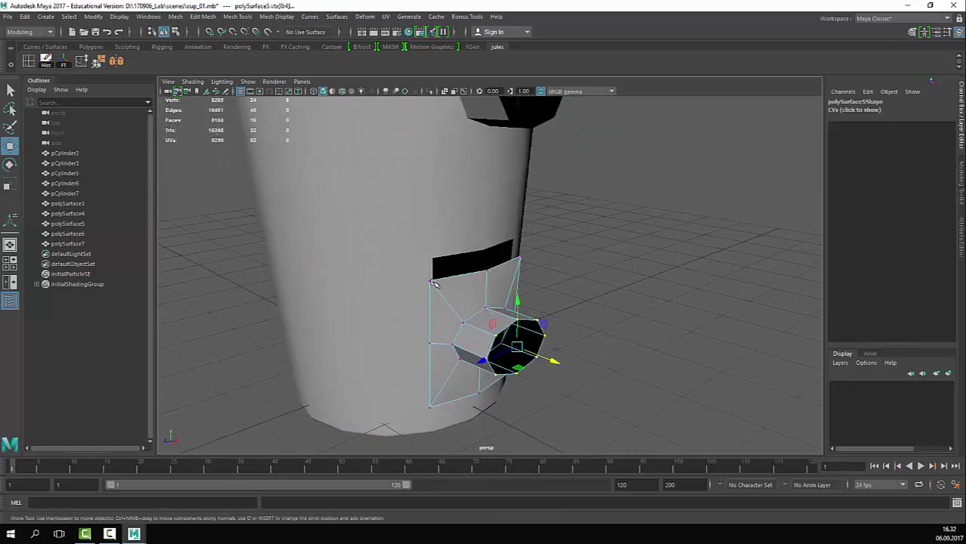
right_drag(437, 282, 457, 270)
alt+drag(453, 295, 434, 294)
click(463, 293)
key(F8)
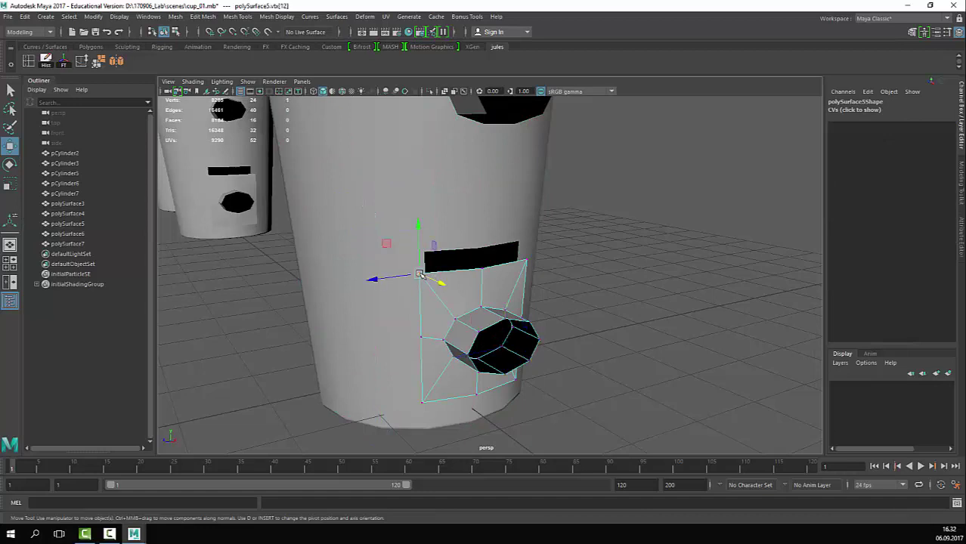
Step: Snap the patch's upper-middle and upper-right vertices onto the top edge of the wall opening
click(481, 272)
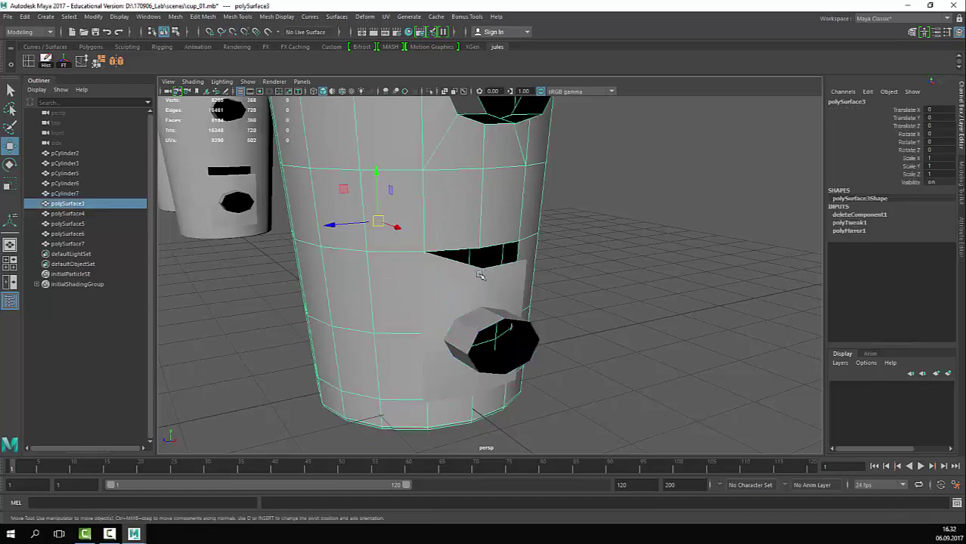
click(482, 271)
key(F8)
click(527, 262)
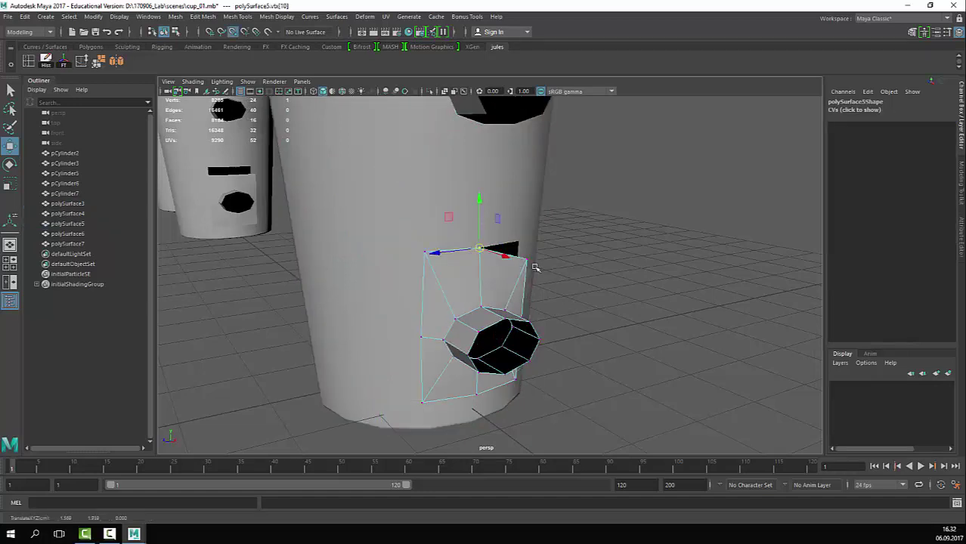
scroll(443, 323, up, 2)
alt+drag(430, 336, 438, 334)
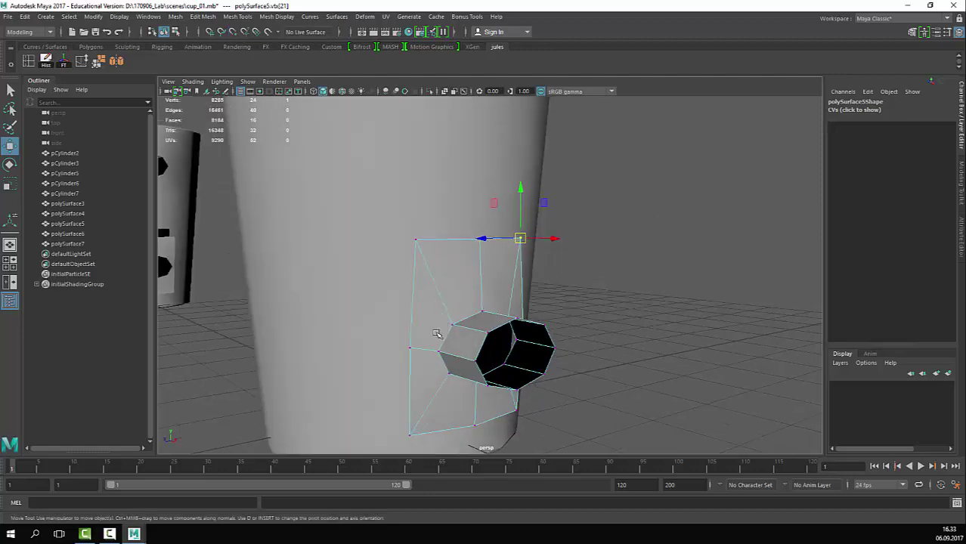
Step: Show the wireframe on the shaded models so the wall's vertices can be matched to the patch
alt+middle_drag(438, 334, 444, 298)
key(F8)
click(440, 310)
key(v)
click(459, 300)
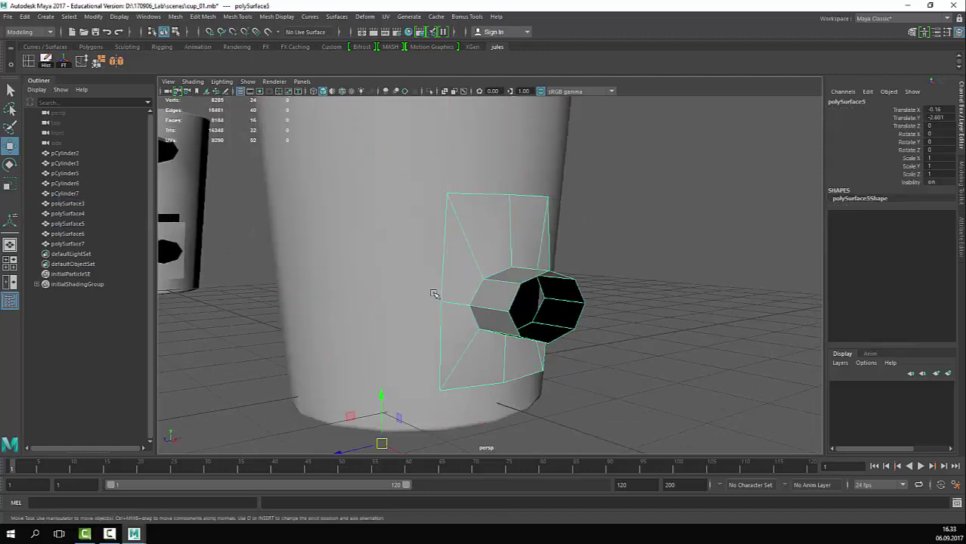
key(F8)
click(193, 81)
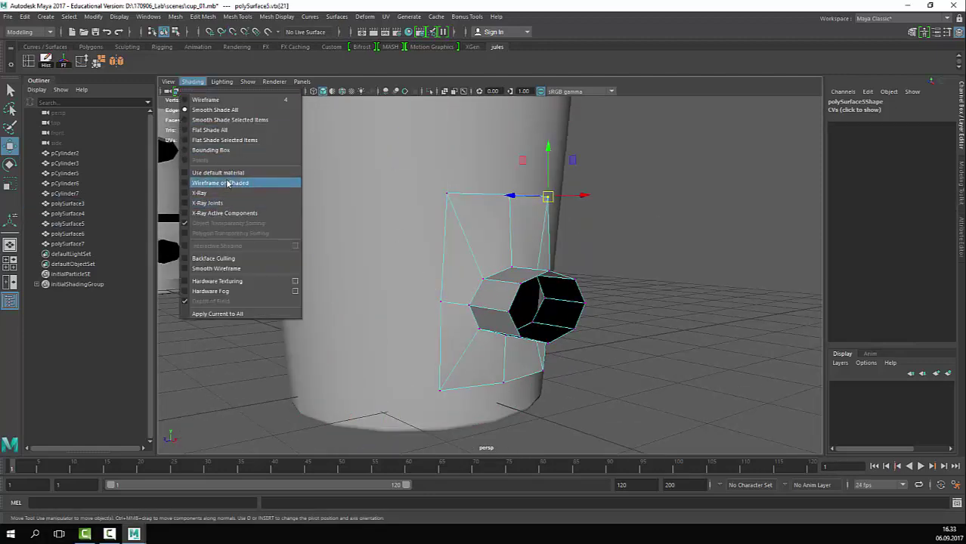
click(216, 183)
Step: Snap the middle vertex on the patch's left edge onto the neighbouring wall vertex
key(F8)
click(449, 295)
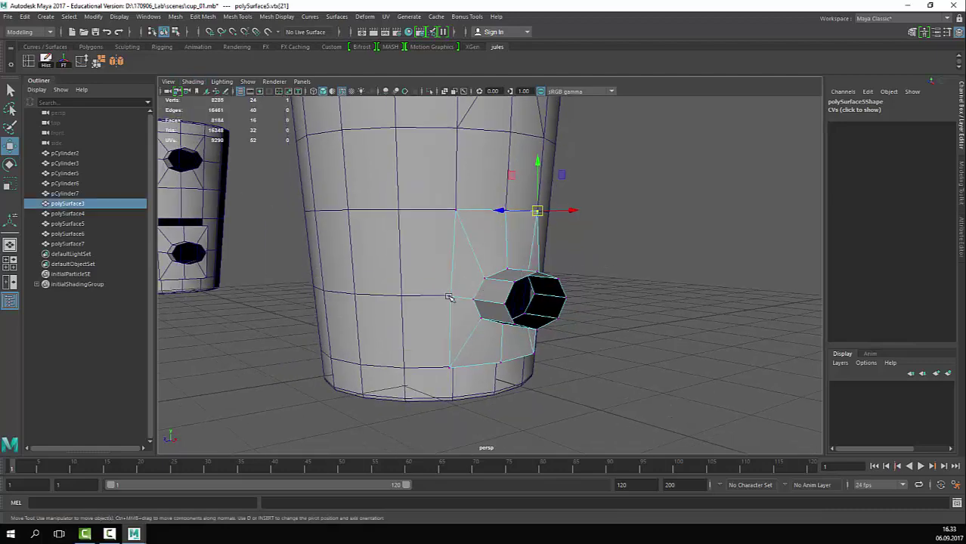
click(495, 258)
key(F8)
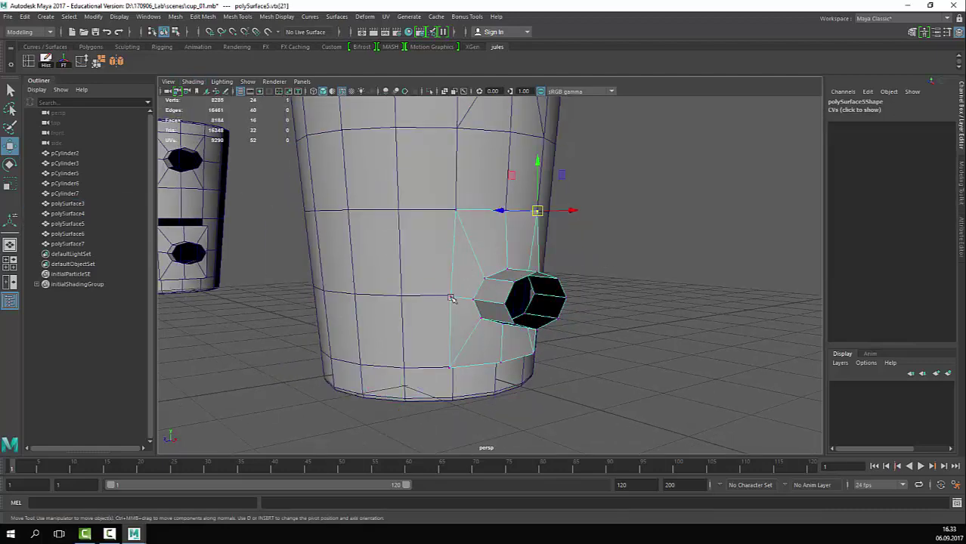
click(451, 297)
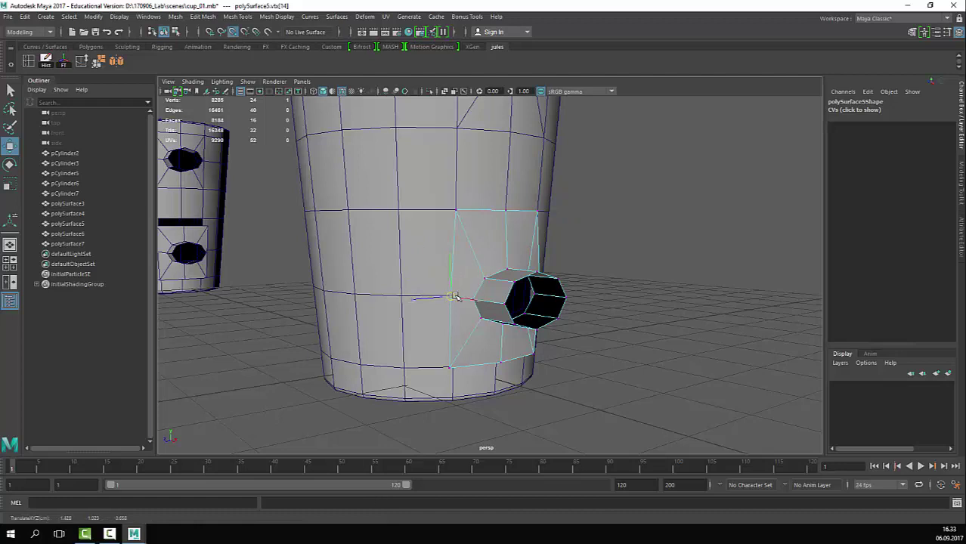
Step: Snap the patch's lower-left corner and bottom-middle vertices onto the matching wall vertices
click(450, 367)
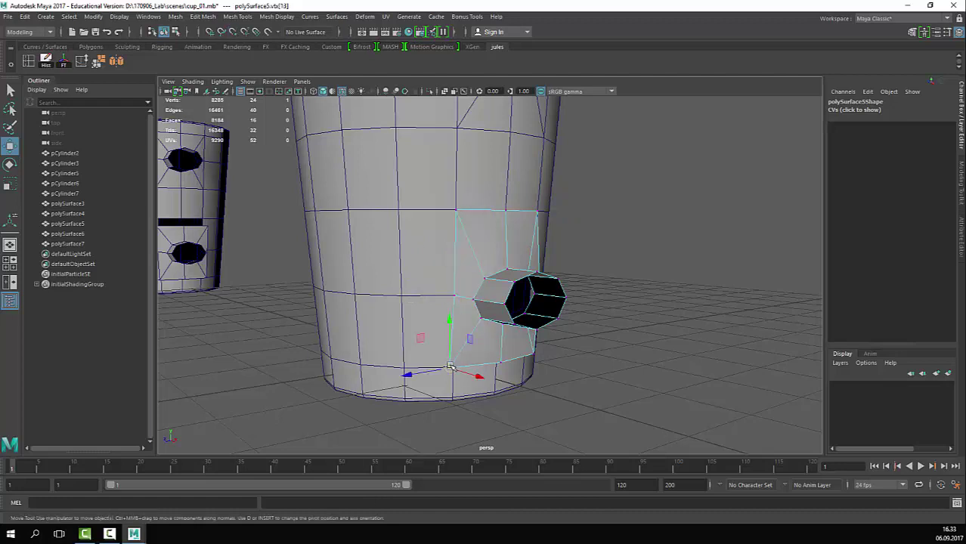
drag(451, 366, 498, 363)
click(500, 362)
key(ctrl+z)
key(v)
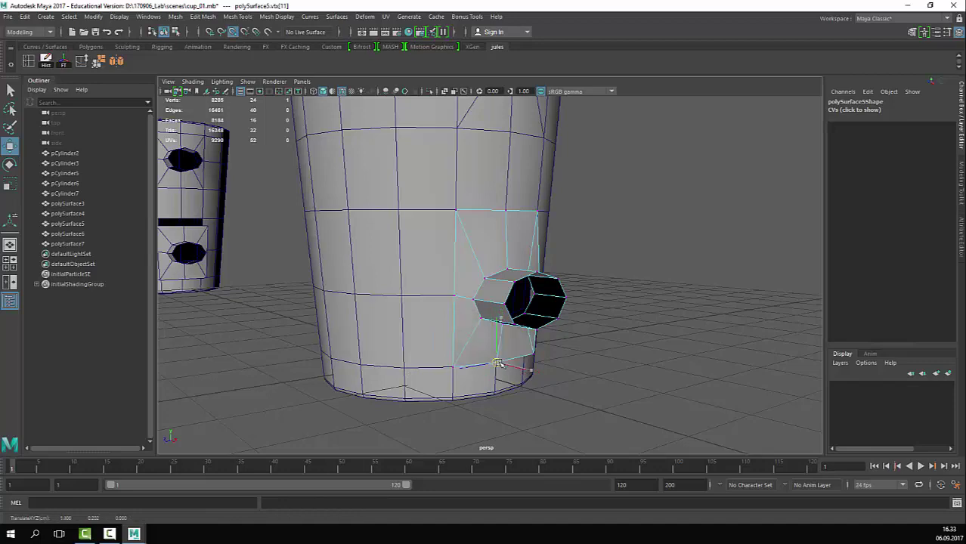
Step: Snap the patch's lower-right corner vertex onto the matching corner of the wall opening
alt+drag(608, 363, 480, 369)
click(545, 366)
key(ctrl+z)
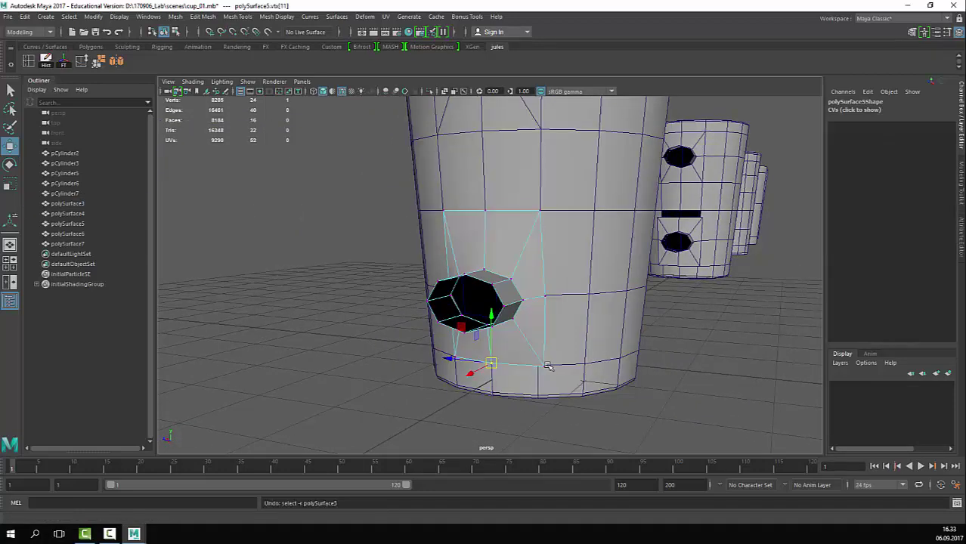
click(546, 367)
key(v)
drag(544, 367, 541, 360)
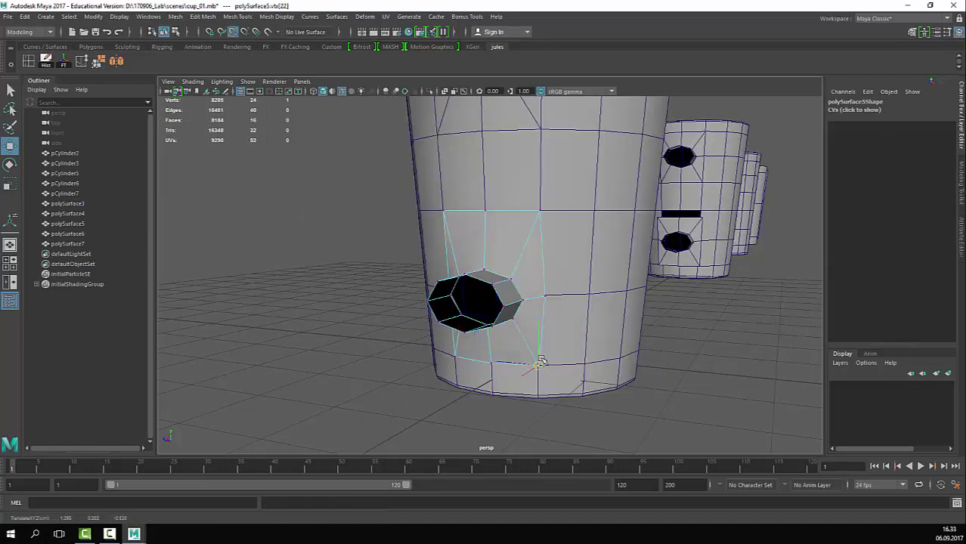
Step: Snap the middle vertex on the patch's right edge onto the wall vertex and leave vertex editing
click(540, 294)
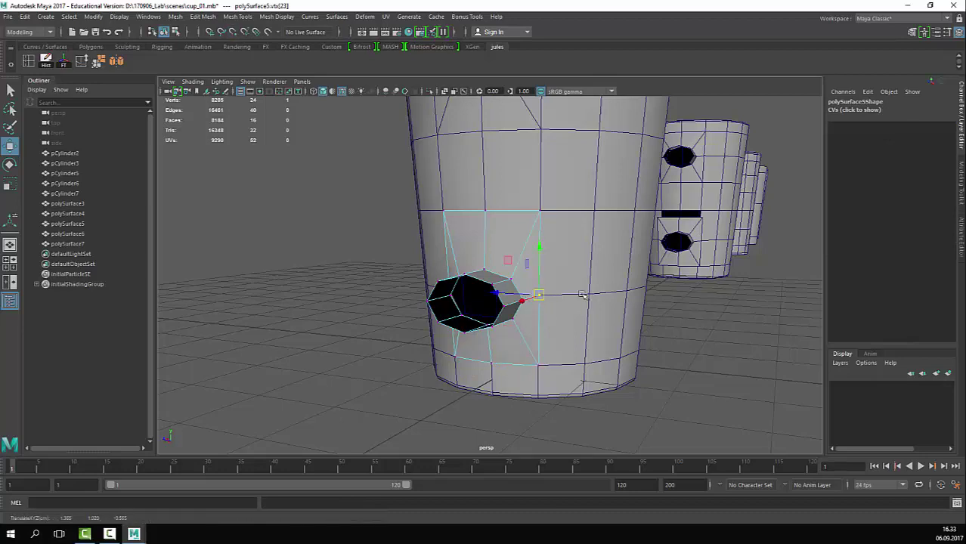
scroll(498, 283, down, 3)
alt+drag(499, 282, 572, 253)
key(F8)
key(q)
click(575, 238)
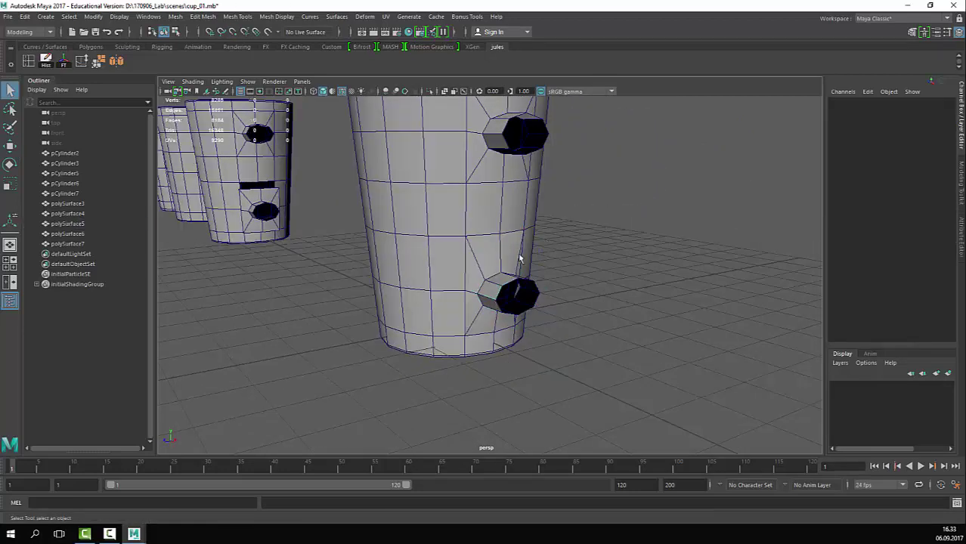
Step: Select the cup and the lower handle patch and delete their construction history
click(520, 258)
scroll(614, 213, down, 2)
alt+drag(614, 213, 643, 215)
shift+click(492, 248)
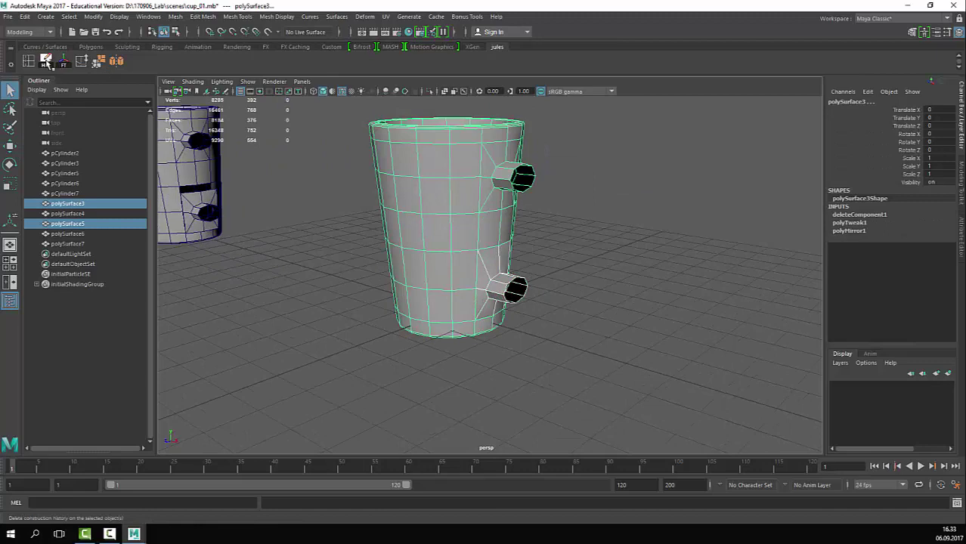
click(46, 62)
click(568, 329)
alt+drag(429, 295, 455, 272)
click(455, 272)
alt+right_drag(461, 273, 580, 290)
shift+click(543, 317)
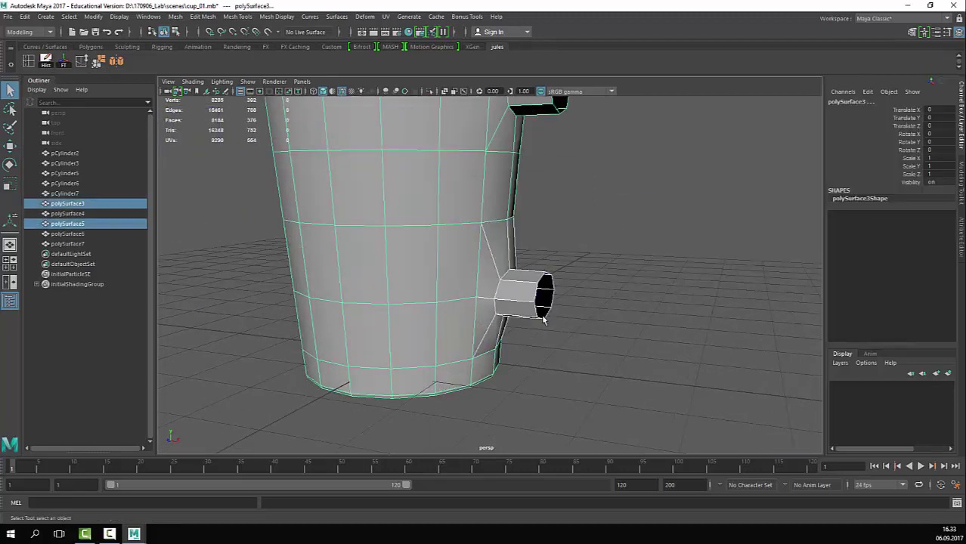
click(607, 213)
Step: Combine the cup and the lower handle patch into one mesh and delete its construction history
click(453, 141)
shift+click(526, 308)
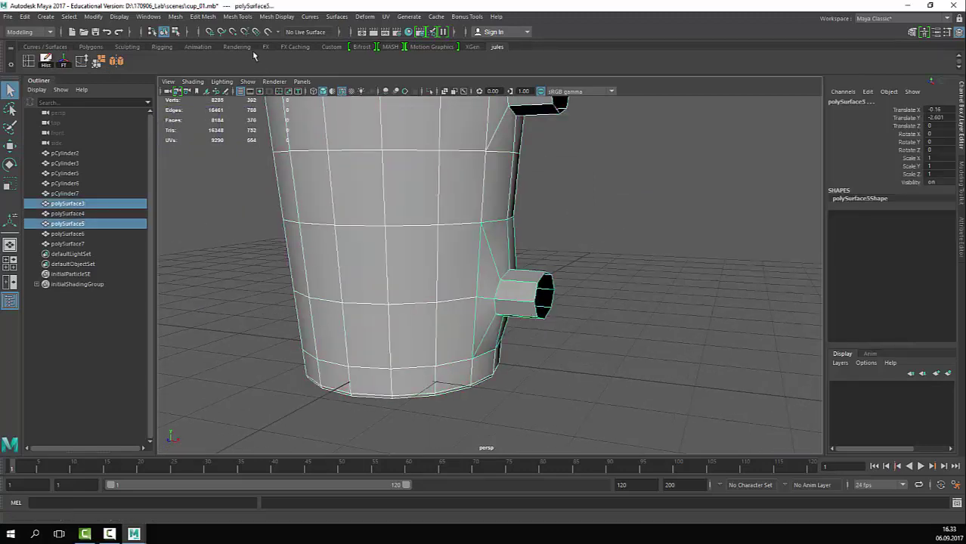
key(super+Down)
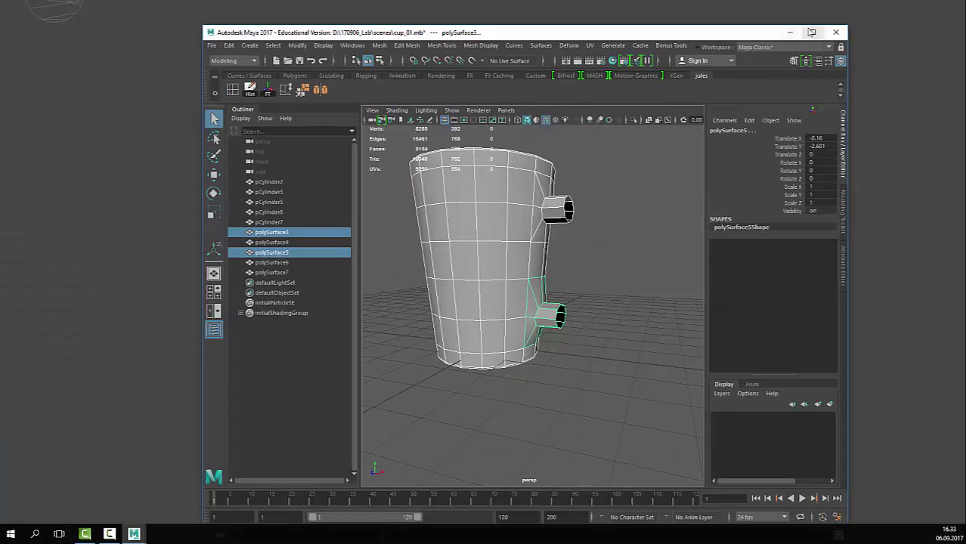
click(811, 32)
click(175, 16)
click(198, 49)
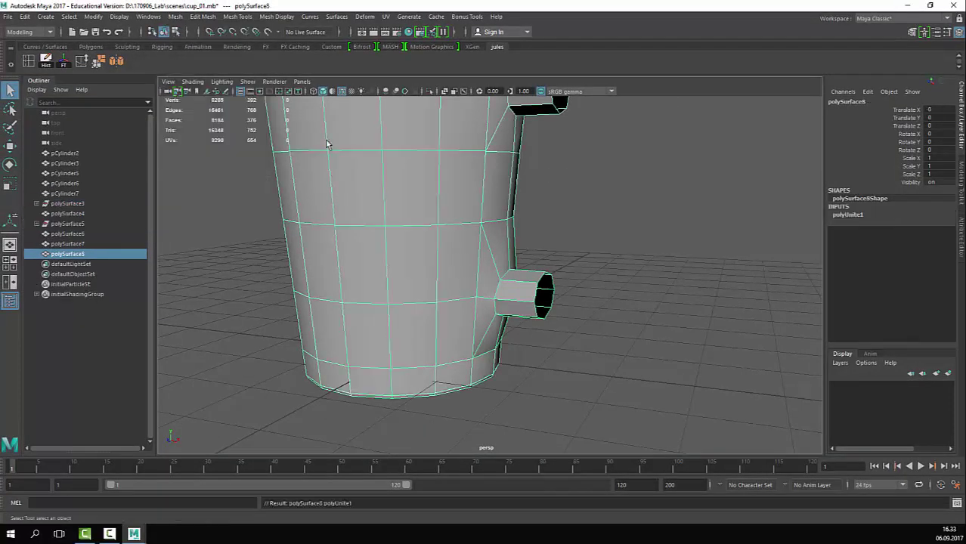
click(49, 67)
click(656, 328)
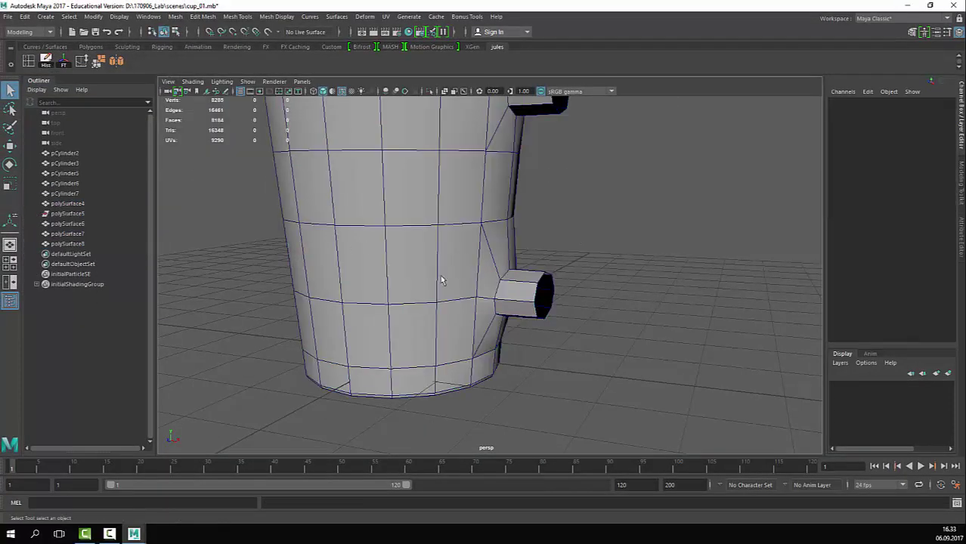
Step: Select the overlapping vertices along the seam around the lower handle patch on the combined cup, using wireframe display
click(442, 280)
alt+drag(446, 265, 378, 246)
key(F9)
alt+middle_drag(456, 234, 463, 277)
alt+drag(464, 280, 518, 260)
key(4)
mouse_move(448, 268)
alt+mouse_down()
mouse_move(457, 263)
mouse_move(490, 325)
mouse_move(453, 287)
mouse_move(446, 257)
mouse_move(393, 278)
alt+mouse_up()
key(5)
key(4)
alt+right_drag(394, 278, 478, 382)
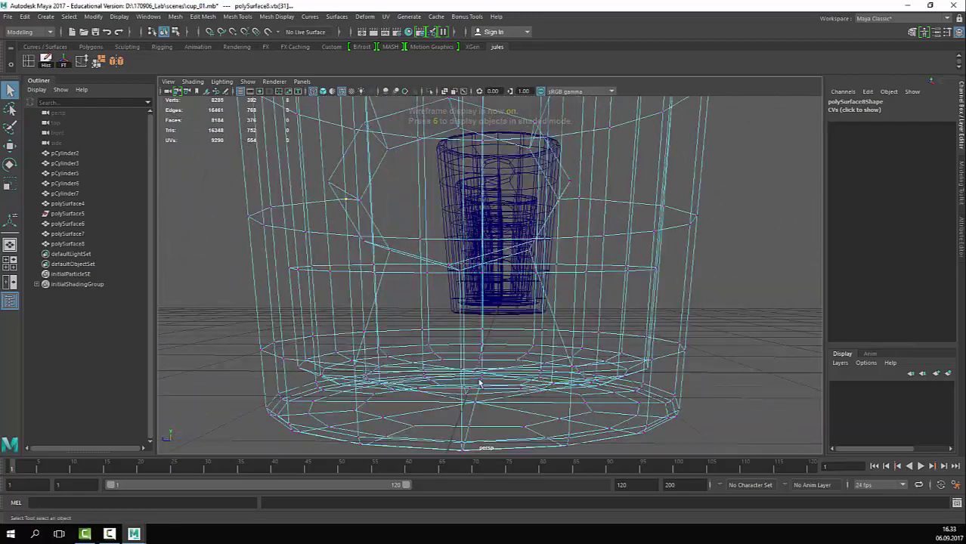
alt+drag(478, 382, 488, 325)
alt+drag(509, 288, 423, 301)
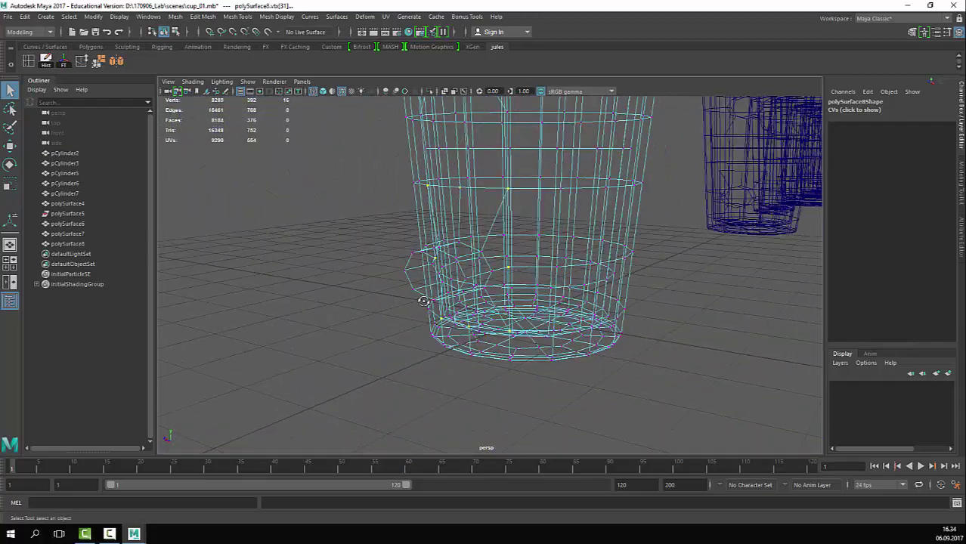
Step: Examine the selected seam vertices around the lower handle stub from several sides in shaded and wireframe display
key(5)
mouse_move(487, 283)
alt+mouse_down()
mouse_move(588, 279)
mouse_move(524, 296)
alt+mouse_up()
key(4)
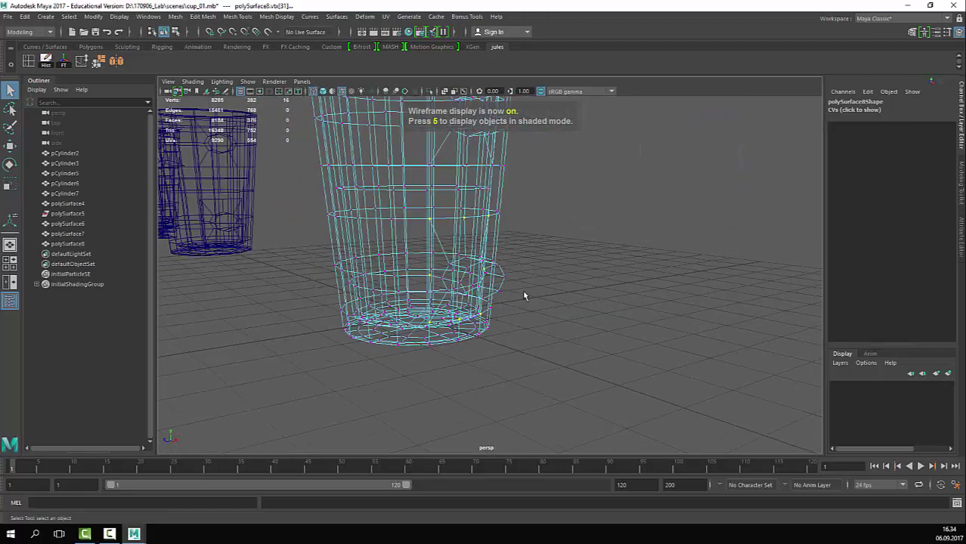
alt+right_drag(464, 297, 559, 293)
mouse_move(585, 291)
alt+mouse_down()
mouse_move(533, 316)
mouse_move(524, 302)
mouse_move(318, 285)
alt+mouse_up()
key(5)
alt+right_drag(318, 285, 390, 282)
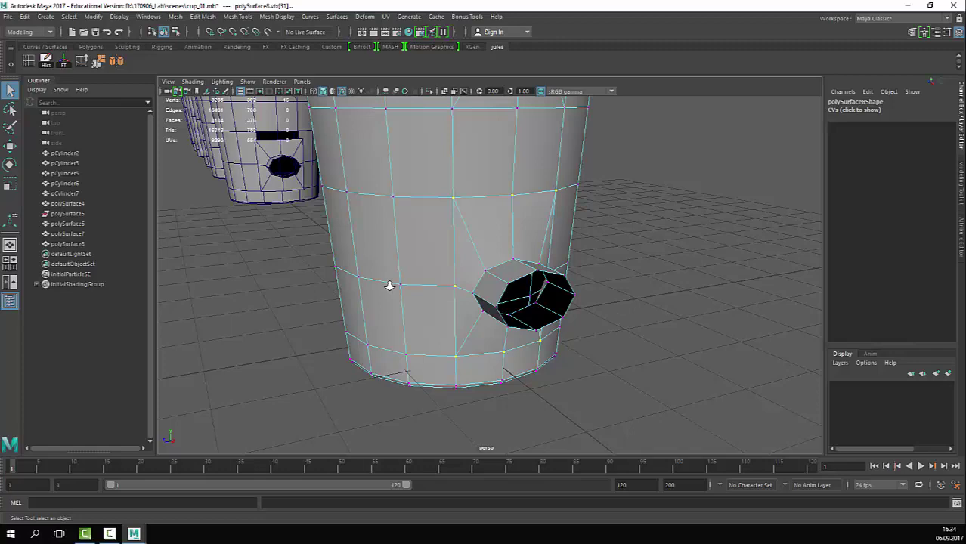
alt+drag(489, 301, 483, 266)
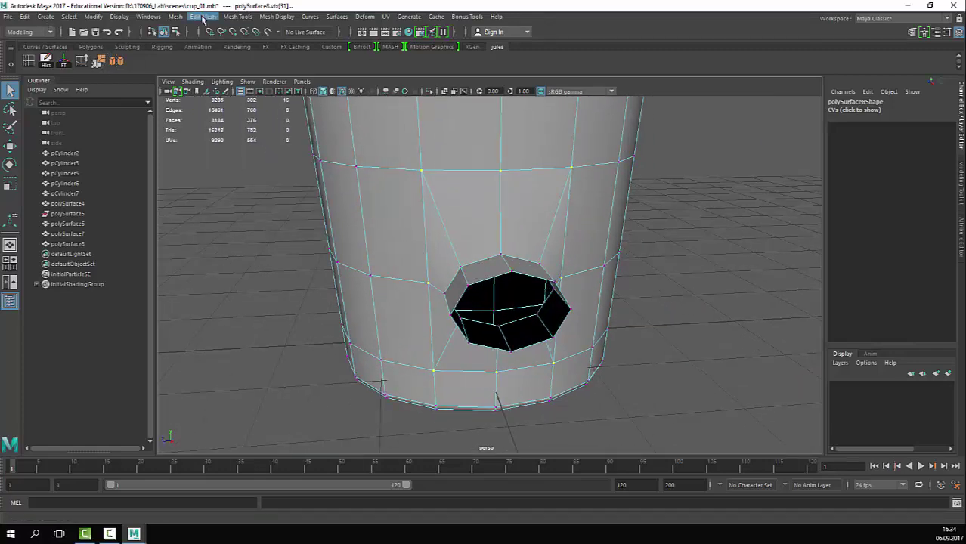
Step: Merge the selected seam vertices around the lower handle stub with a distance threshold of 0.01 and check the joint in wireframe display
click(100, 64)
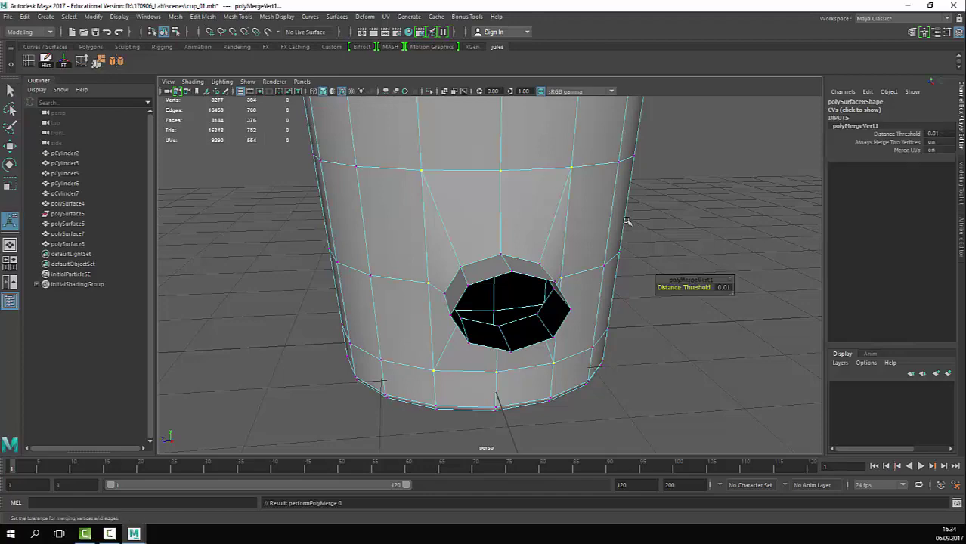
alt+drag(605, 217, 628, 253)
mouse_move(560, 232)
right_down()
mouse_move(646, 190)
mouse_move(475, 228)
right_up()
click(647, 190)
key(4)
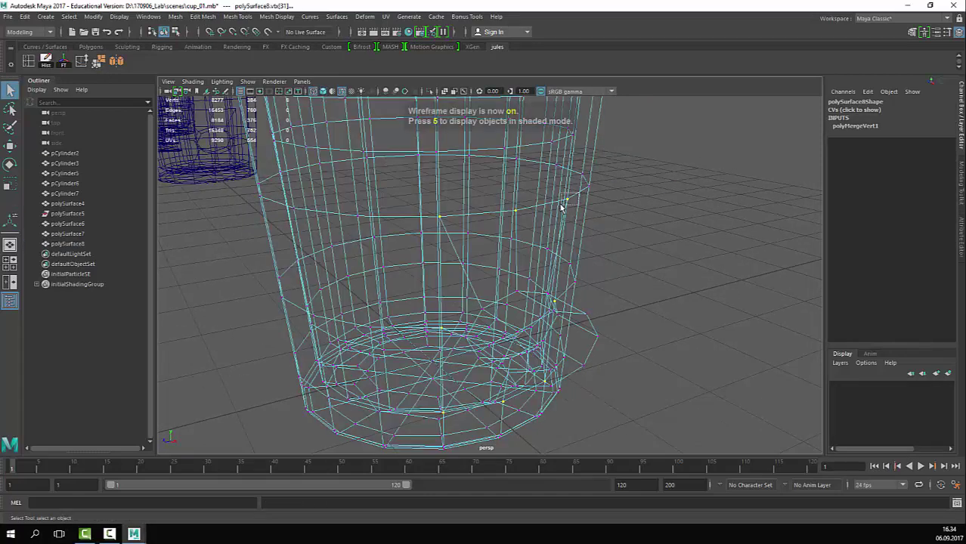
alt+drag(549, 230, 516, 215)
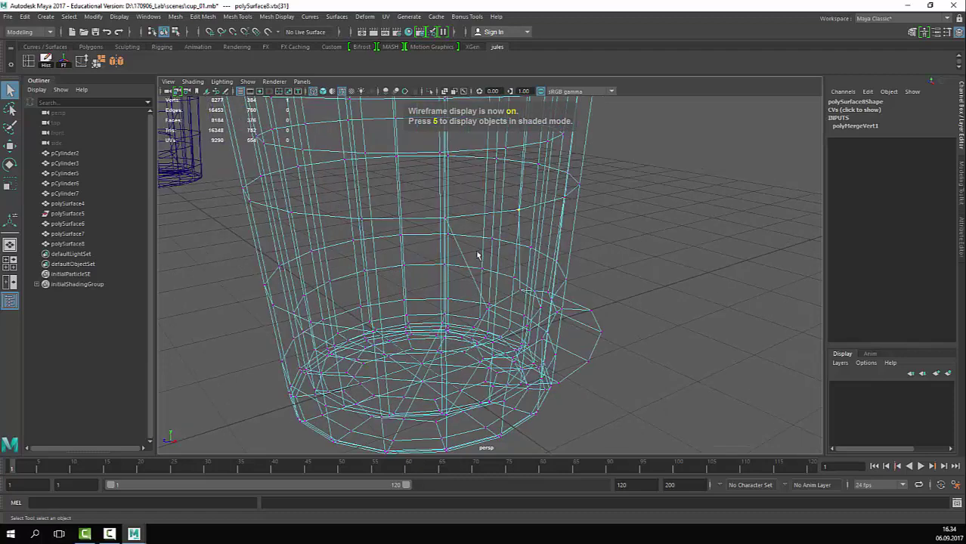
alt+drag(477, 256, 532, 273)
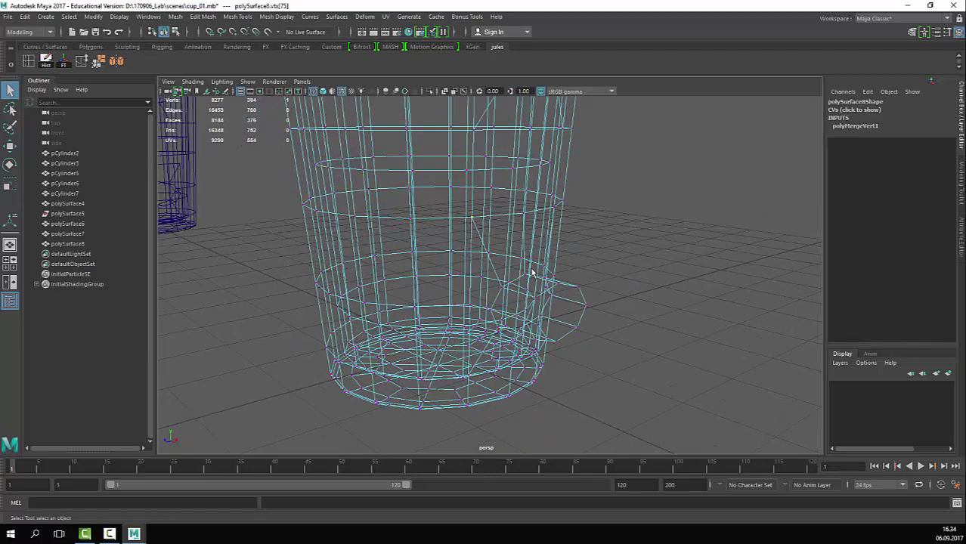
Step: Return the cup to shaded display and object selection, and turn on its smooth mesh preview
key(5)
mouse_move(552, 287)
right_down()
mouse_move(654, 152)
mouse_move(446, 291)
right_up()
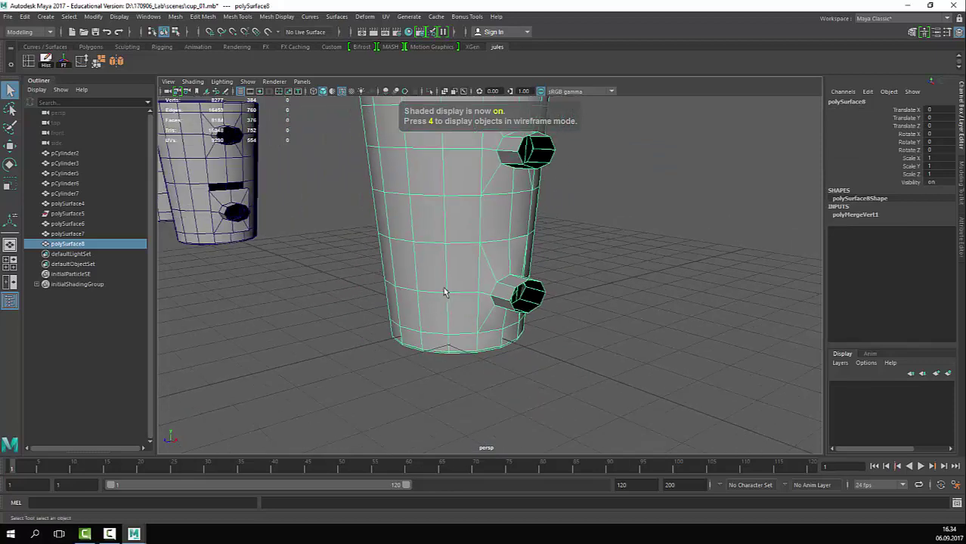
key(3)
Step: Duplicate the smoothed cup and move the copy along X to about -8.127, beside the earlier versions
click(572, 294)
mouse_move(572, 294)
alt+mouse_down()
mouse_move(556, 331)
mouse_move(641, 315)
mouse_move(470, 278)
mouse_move(488, 276)
alt+mouse_up()
click(614, 307)
key(w)
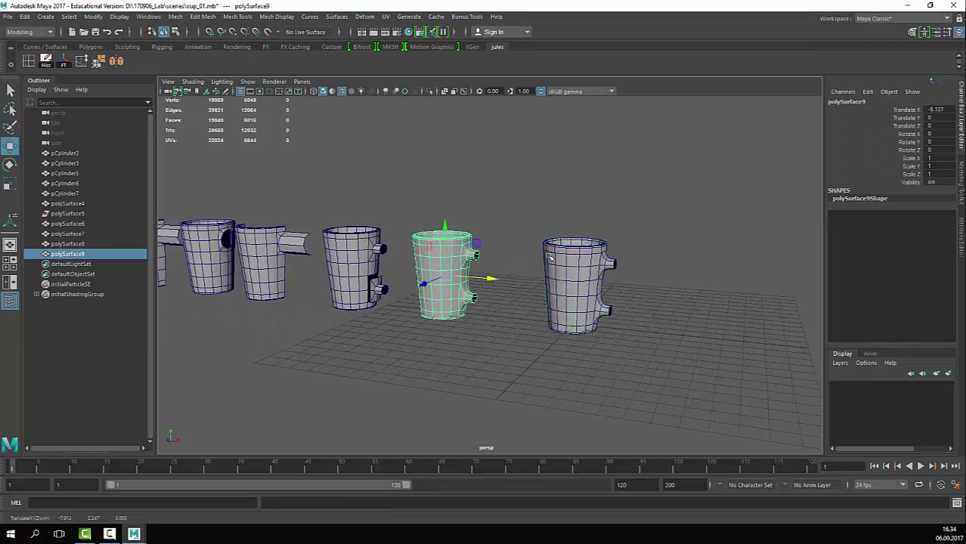
Step: Select all the backup cup versions and move them together along X, farther away from the current cup
alt+right_drag(488, 276, 352, 275)
drag(200, 208, 457, 331)
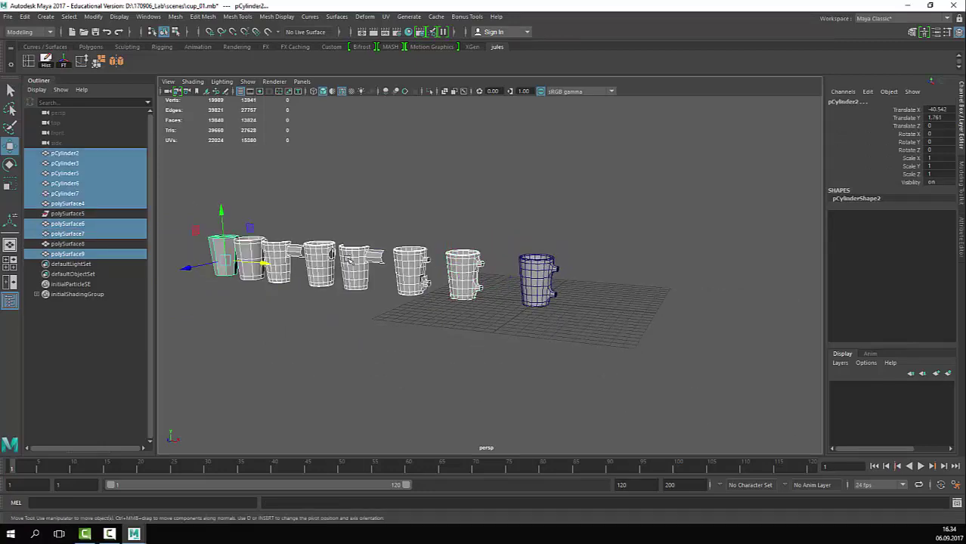
drag(262, 264, 226, 261)
Step: Frame the current cup and examine the smoothed transitions of both handle stubs from several angles
click(522, 222)
click(527, 285)
key(f)
alt+drag(656, 299, 619, 297)
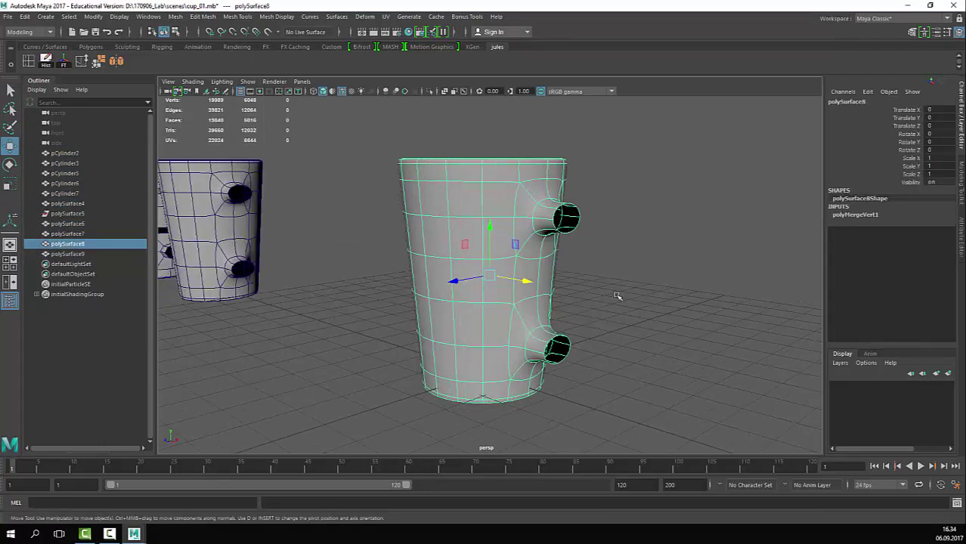
click(619, 298)
alt+middle_drag(483, 326, 467, 331)
click(467, 332)
alt+drag(467, 332, 560, 344)
click(587, 320)
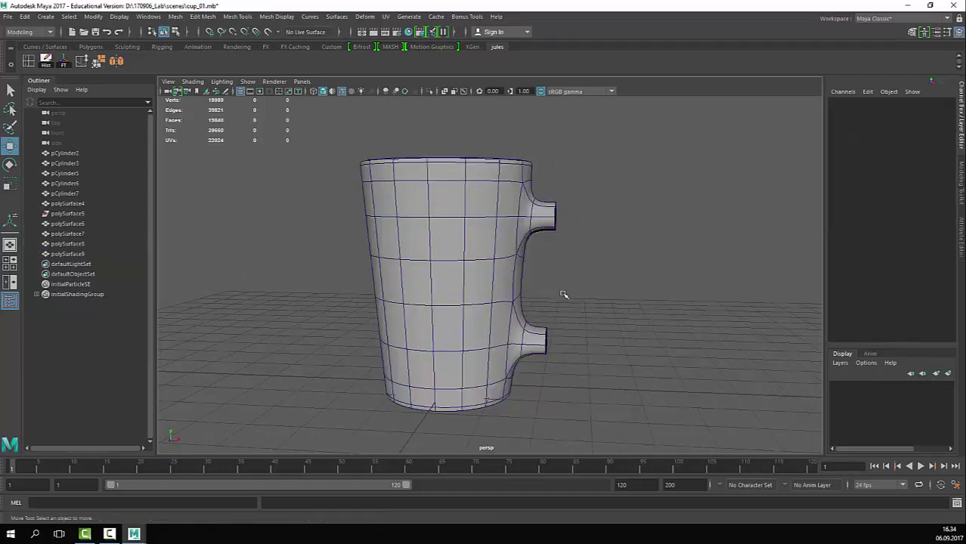
alt+drag(563, 294, 527, 288)
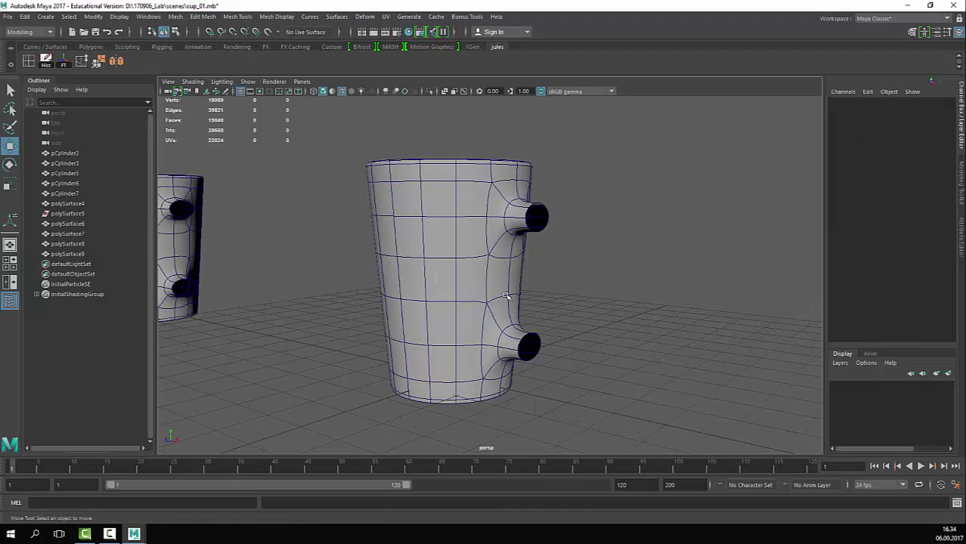
click(505, 296)
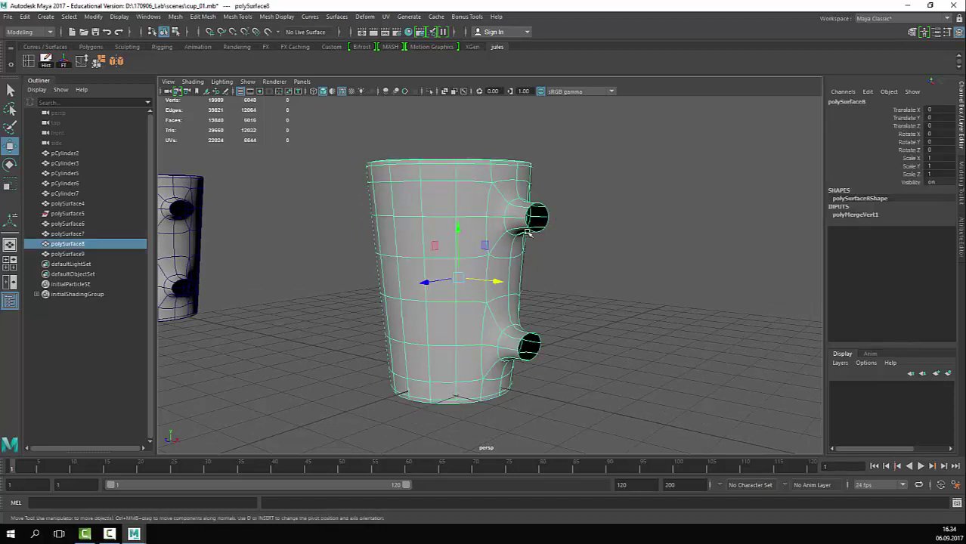
click(555, 262)
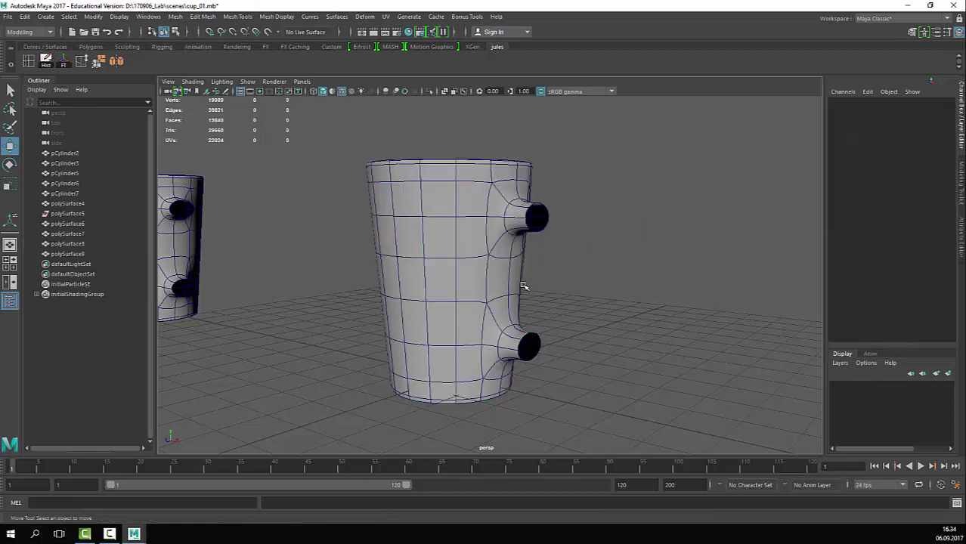
alt+drag(562, 269, 549, 268)
click(494, 218)
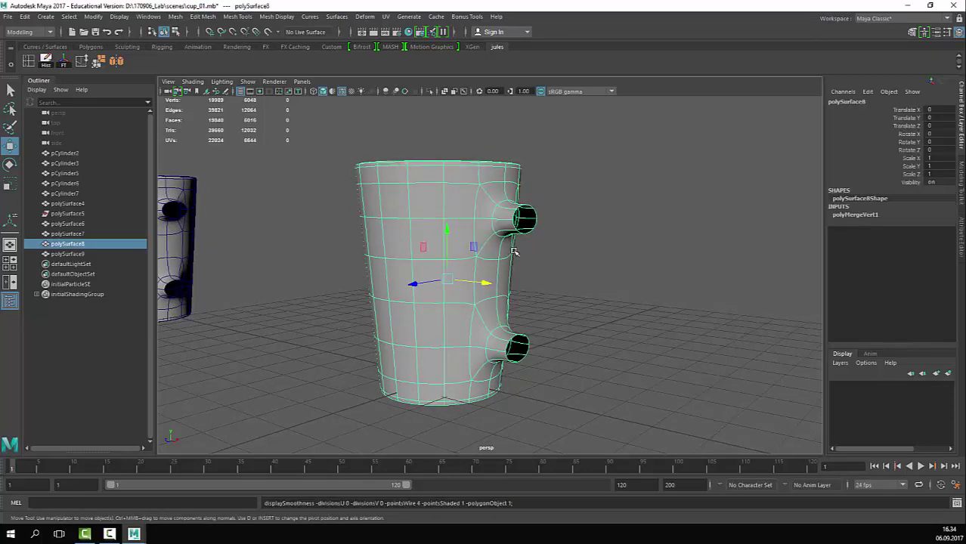
click(550, 275)
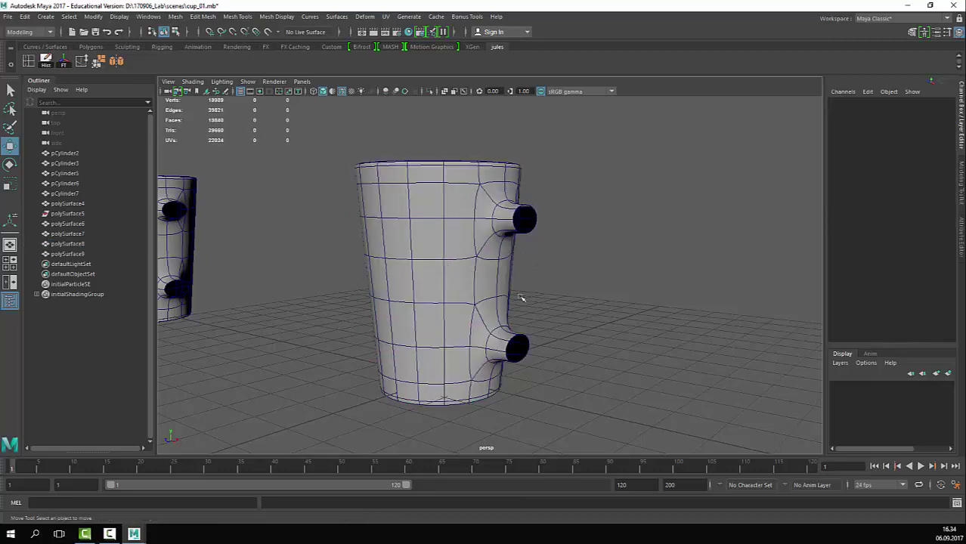
click(509, 298)
alt+drag(514, 297, 583, 306)
click(582, 306)
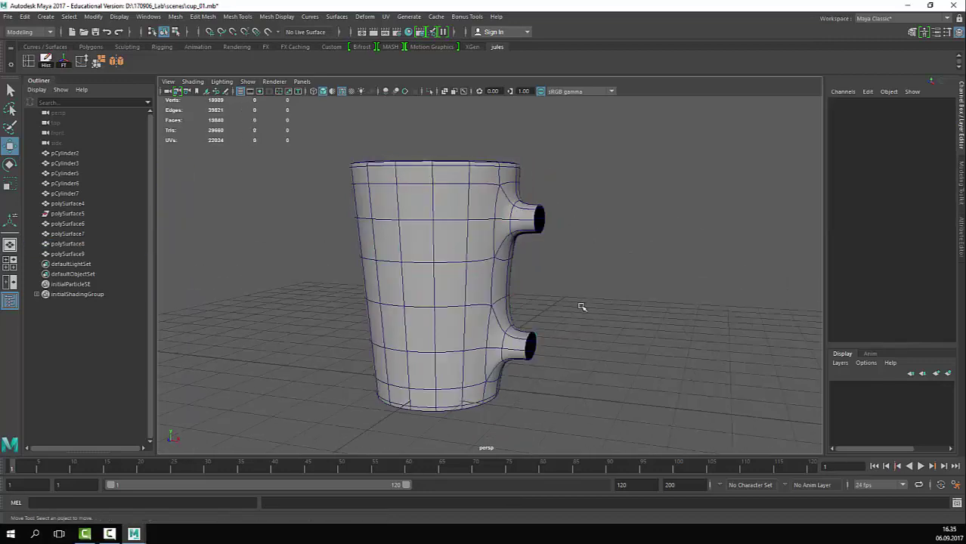
key(ctrl+z)
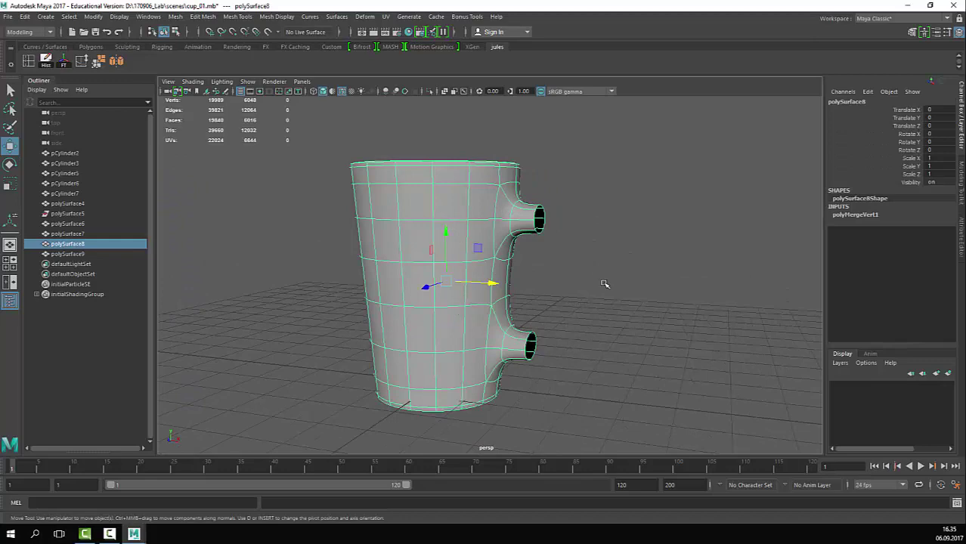
click(604, 285)
key(space)
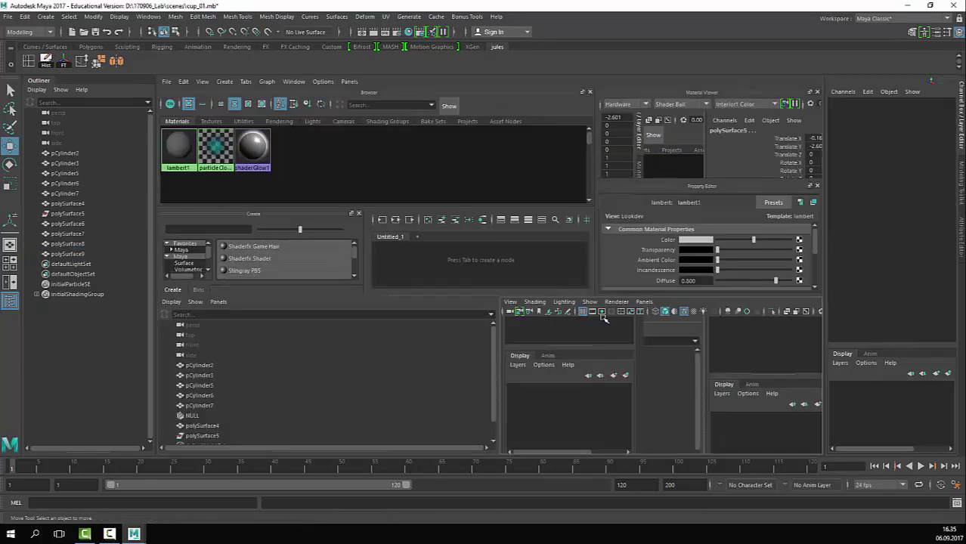
key(space)
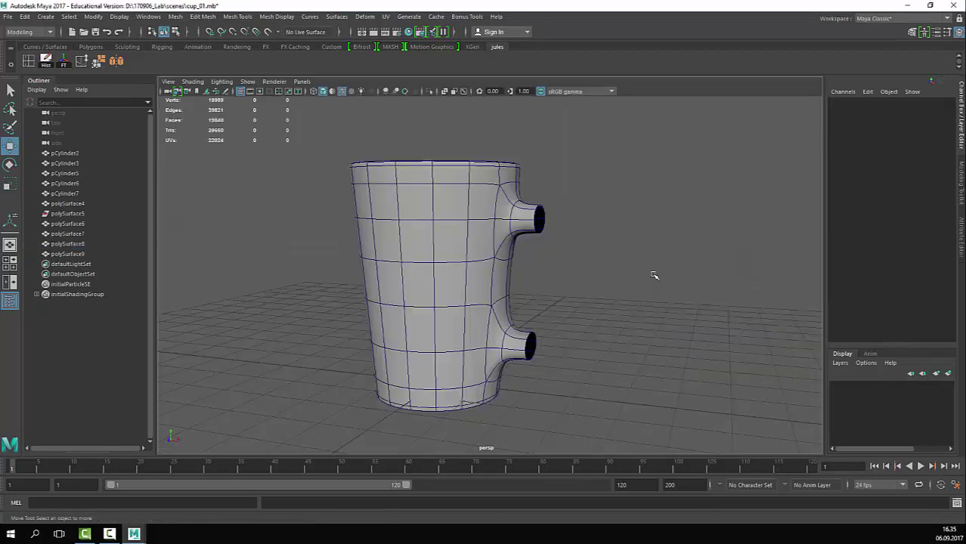
key(space)
key(space)
key(space)
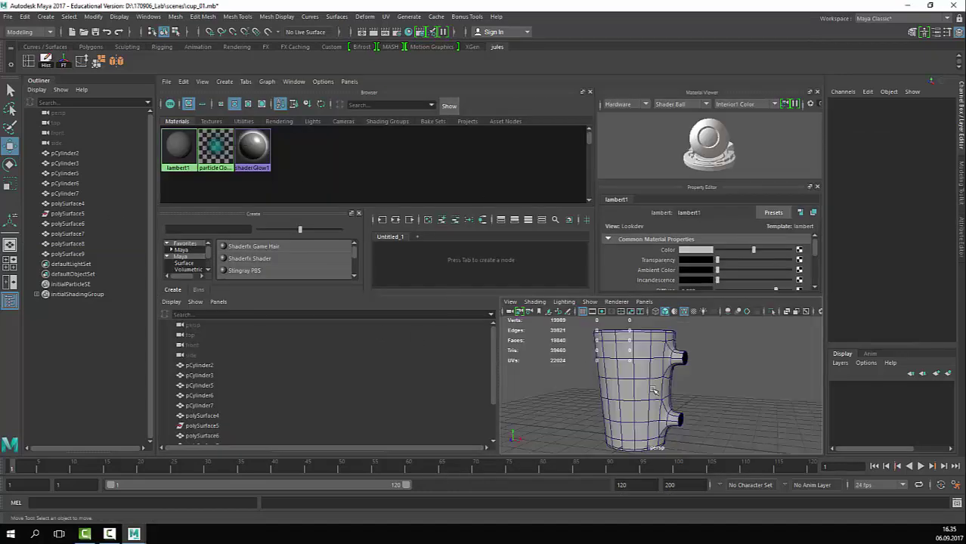
key(space)
key(space)
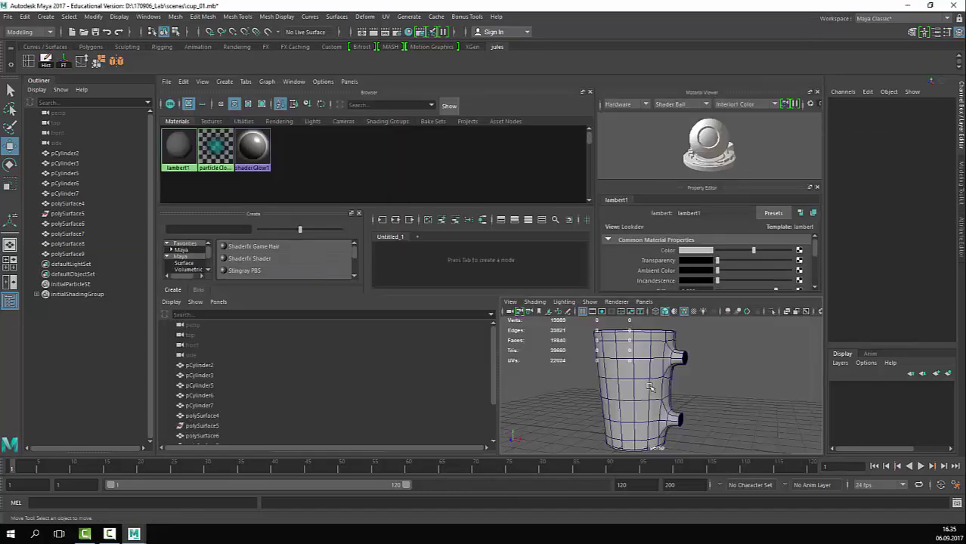
key(space)
key(space)
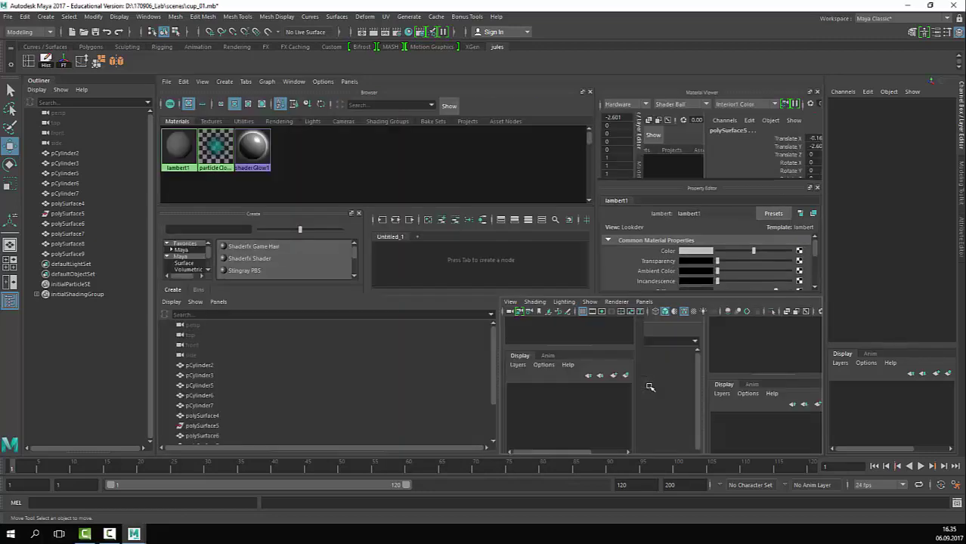
key(space)
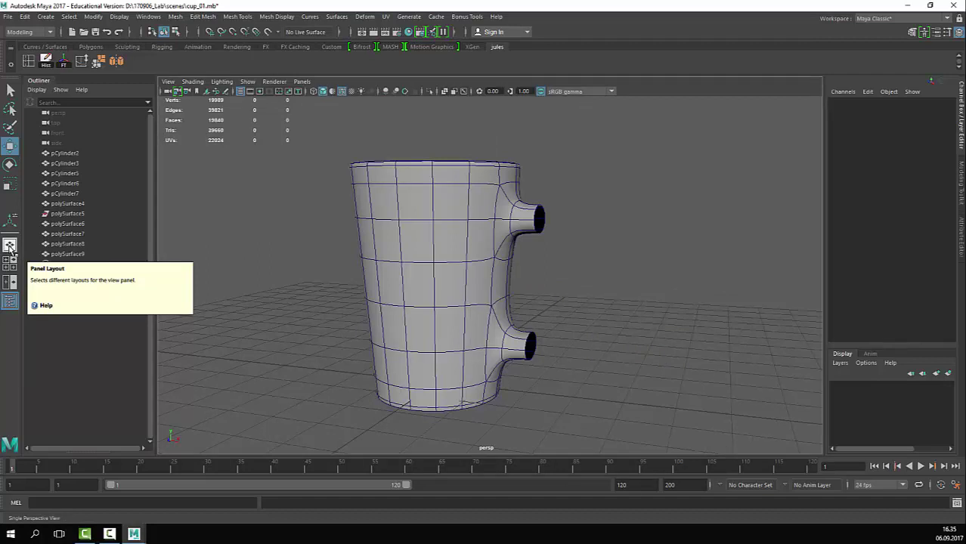
click(13, 262)
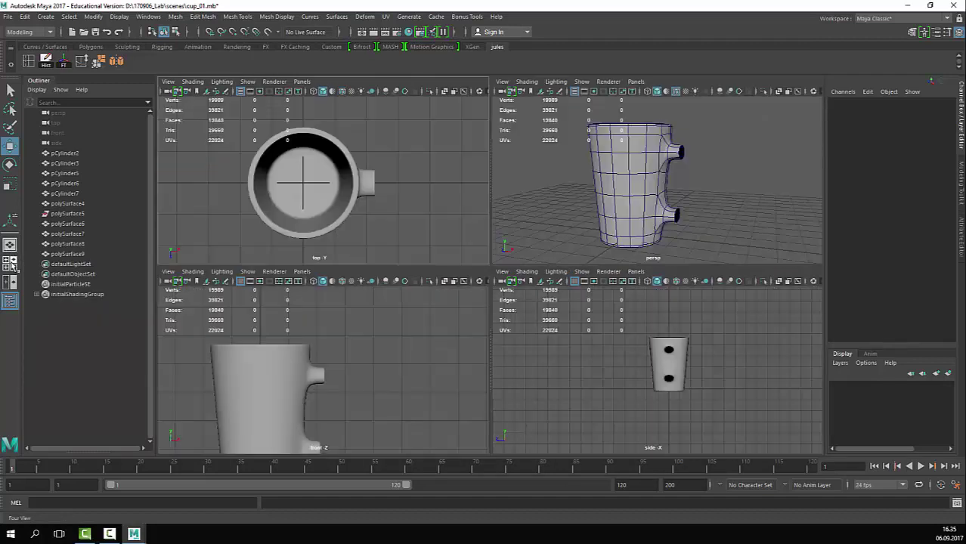
click(13, 266)
click(10, 247)
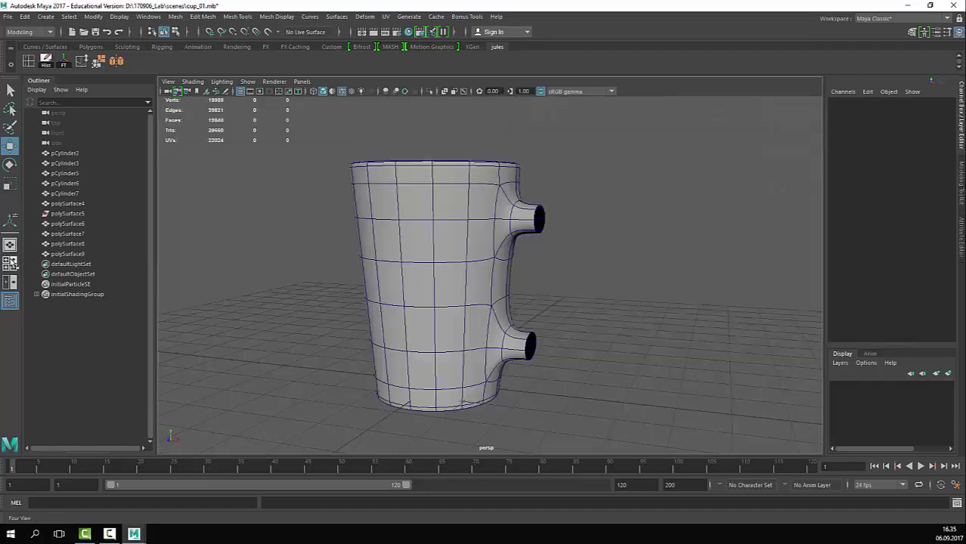
click(12, 264)
click(10, 245)
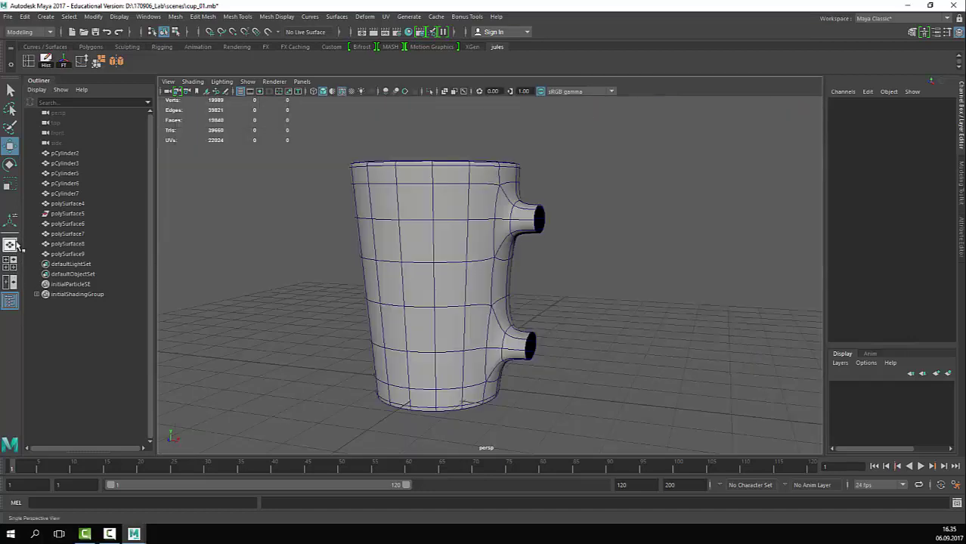
key(space)
key(space)
key(space)
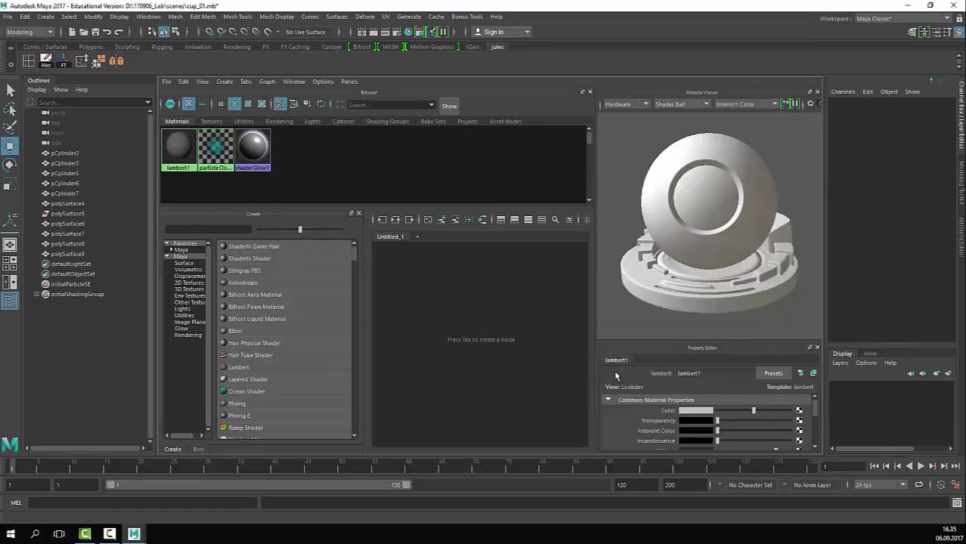
click(10, 246)
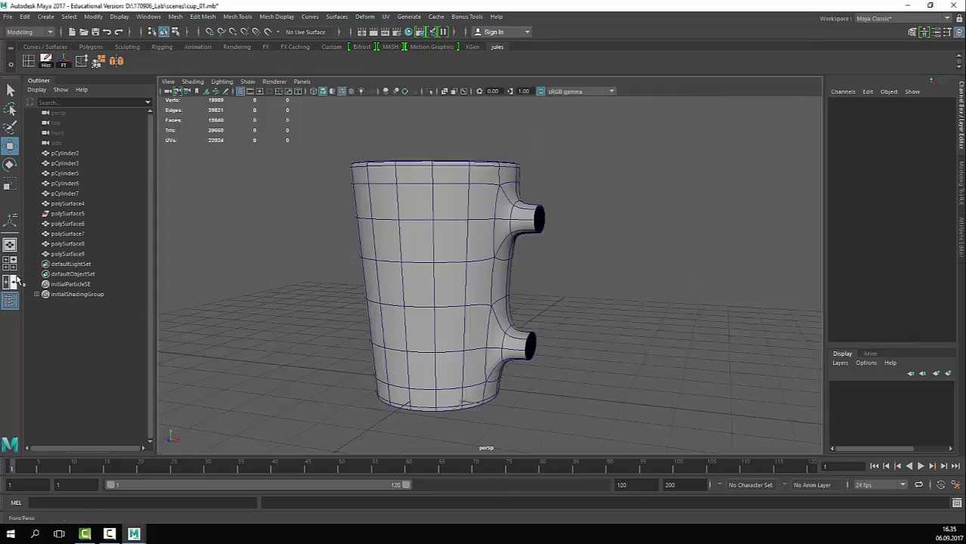
click(12, 281)
click(10, 262)
click(10, 246)
click(10, 259)
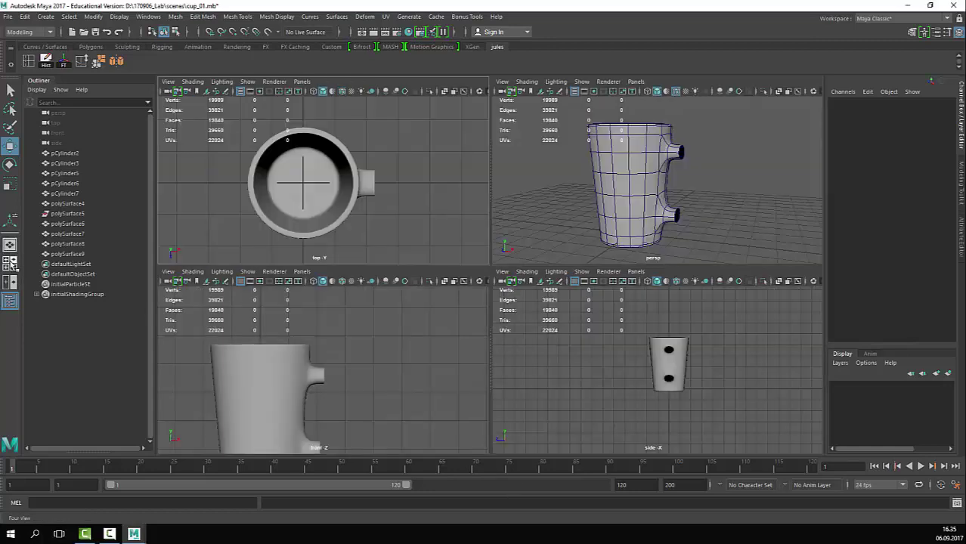
click(9, 246)
key(space)
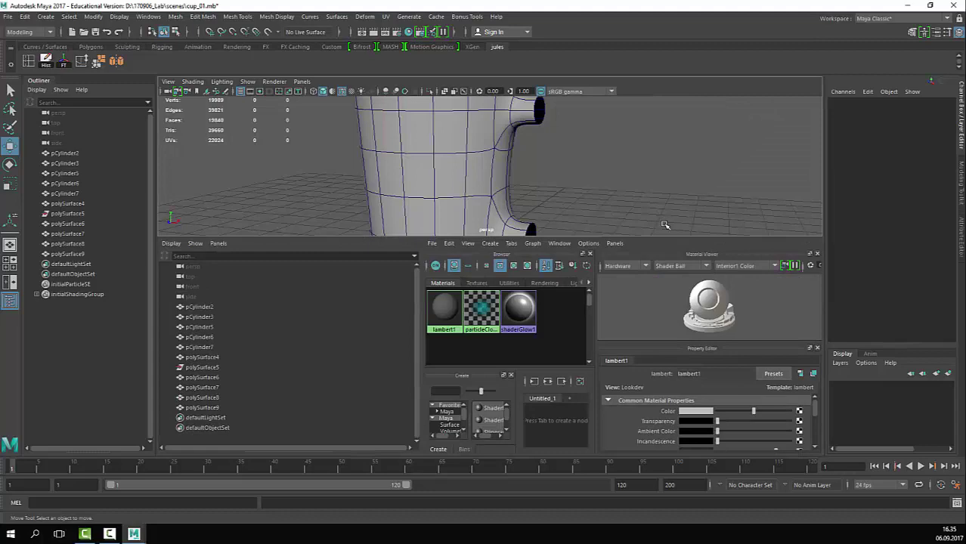
key(space)
key(space)
Step: Switch to the four-view layout, maximize the front view and frame the whole cup with its two handle stubs
click(11, 263)
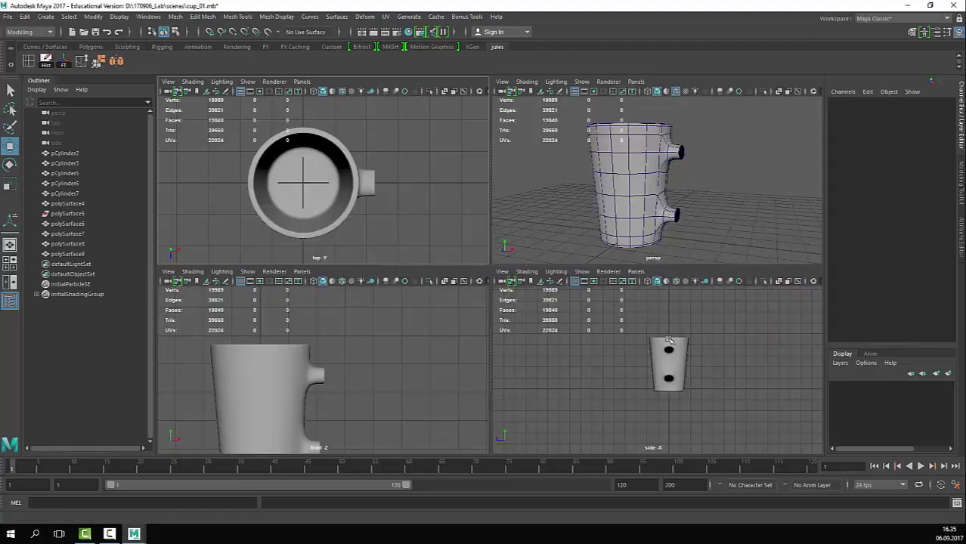
key(space)
key(space)
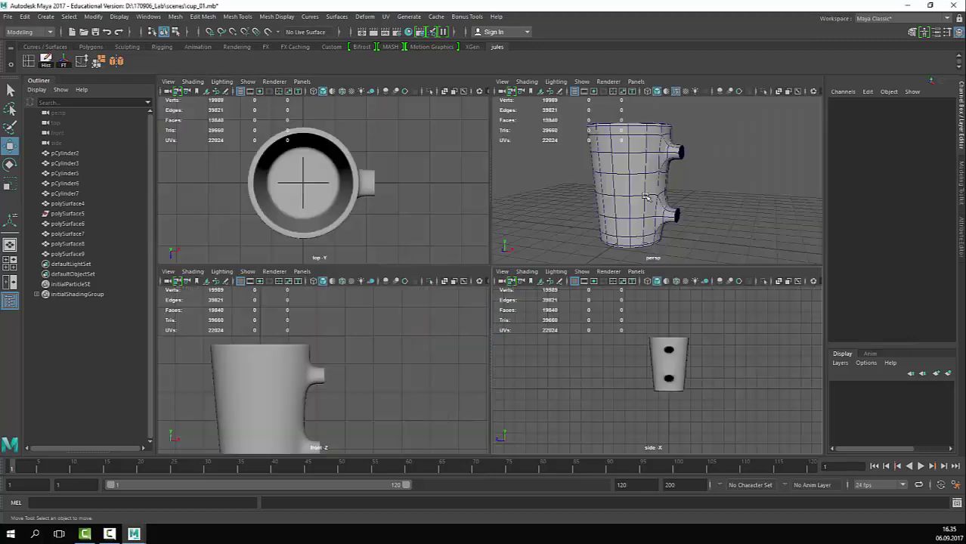
key(space)
key(space)
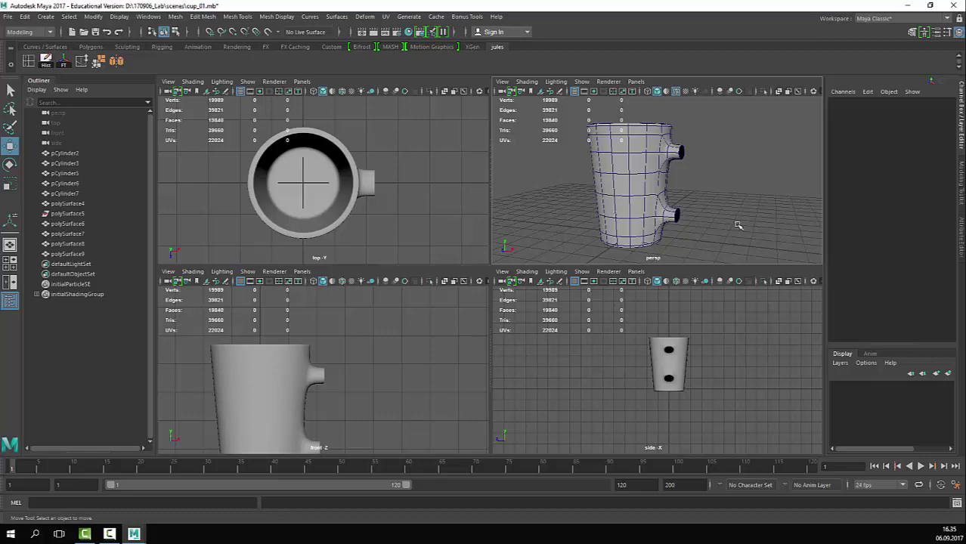
key(space)
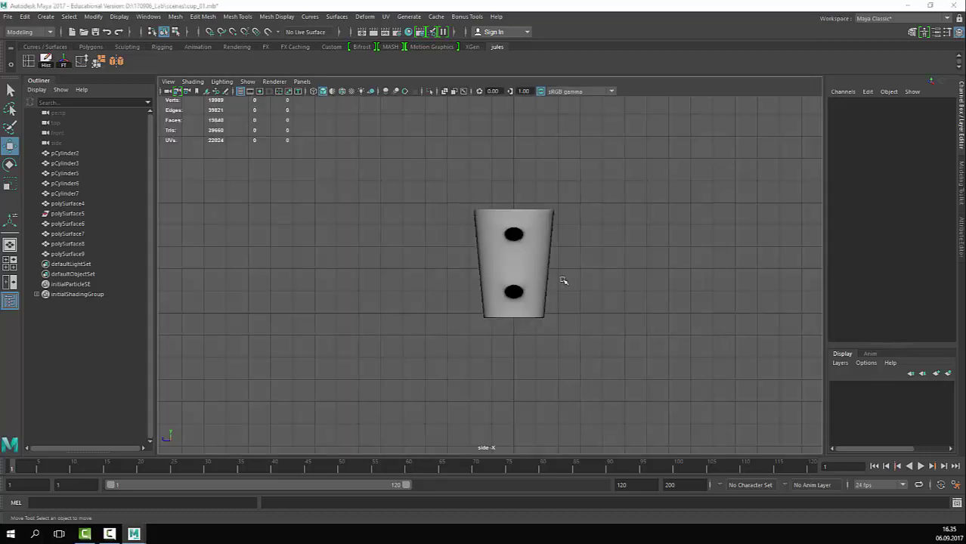
key(space)
key(space)
alt+middle_drag(370, 337, 564, 304)
mouse_move(564, 303)
alt+right_down()
mouse_move(440, 323)
mouse_move(563, 302)
alt+right_up()
alt+middle_drag(563, 303, 542, 292)
alt+right_drag(542, 292, 699, 310)
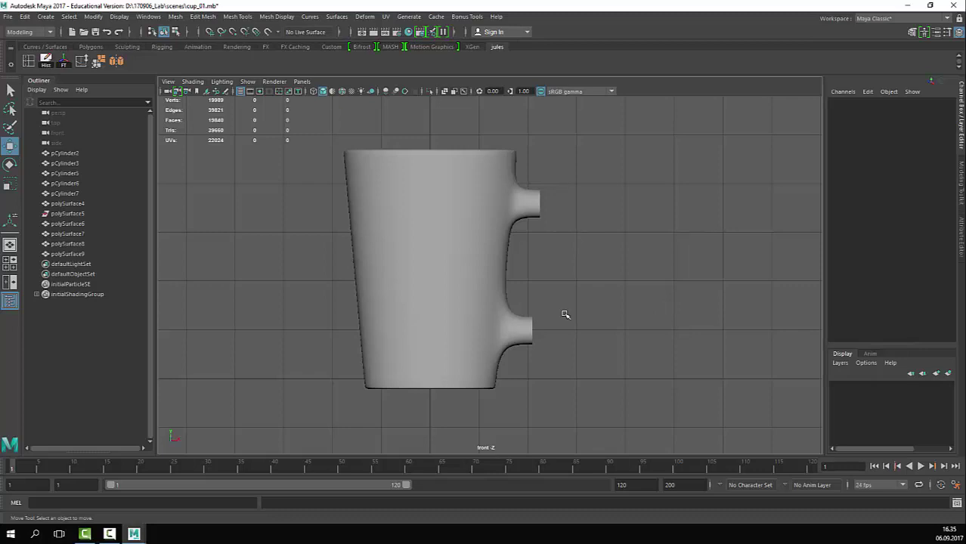
Step: Draw a CV curve for the handle path, arcing outward from the upper stub's end centre to the lower stub's end centre
click(91, 18)
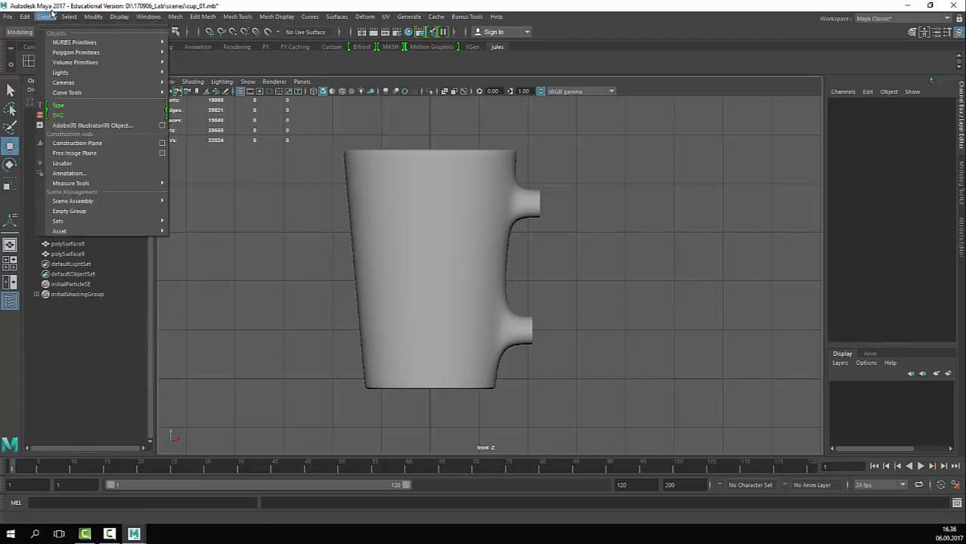
mouse_move(75, 94)
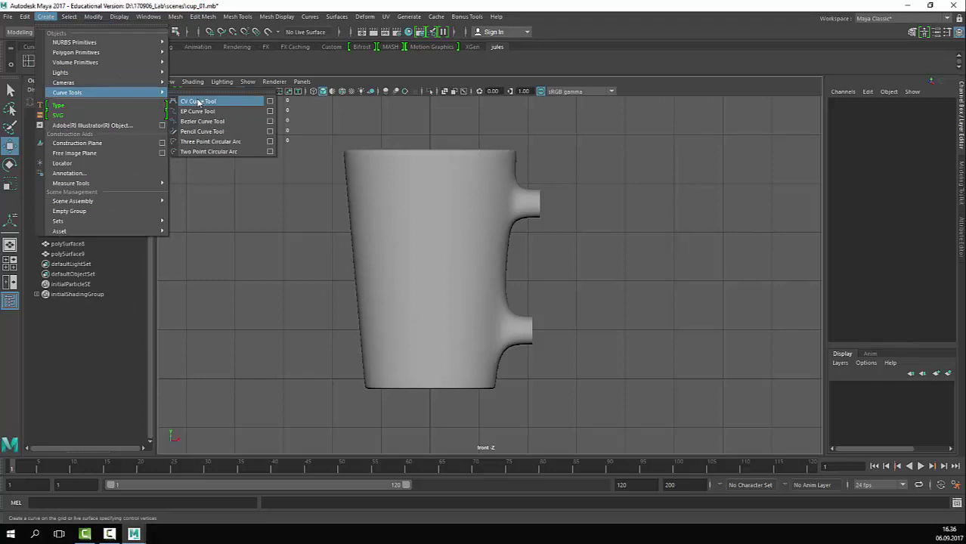
click(199, 102)
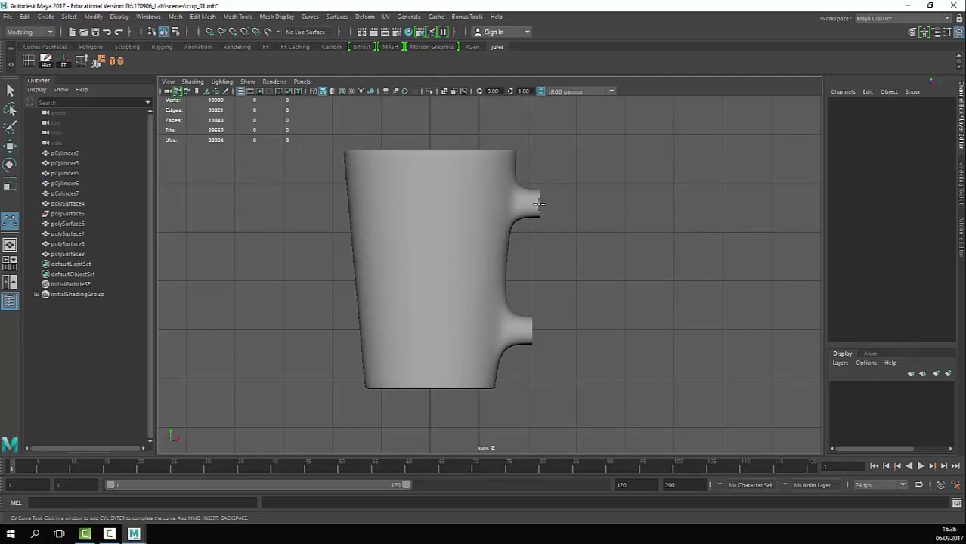
click(539, 203)
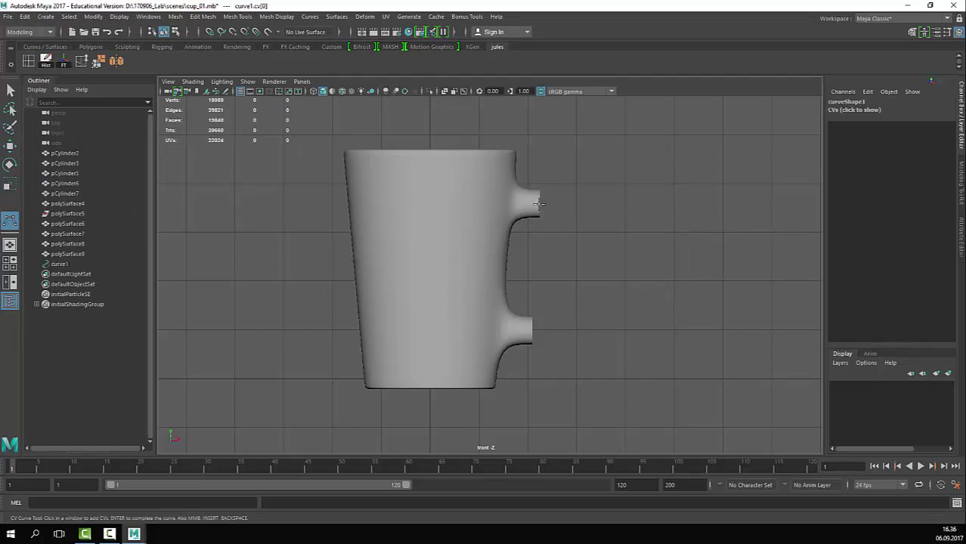
click(550, 204)
click(575, 215)
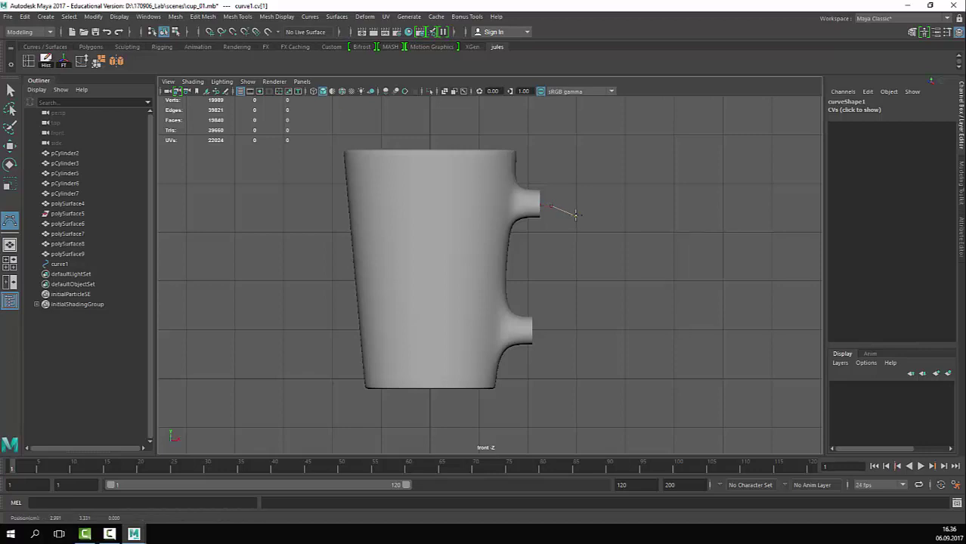
click(597, 248)
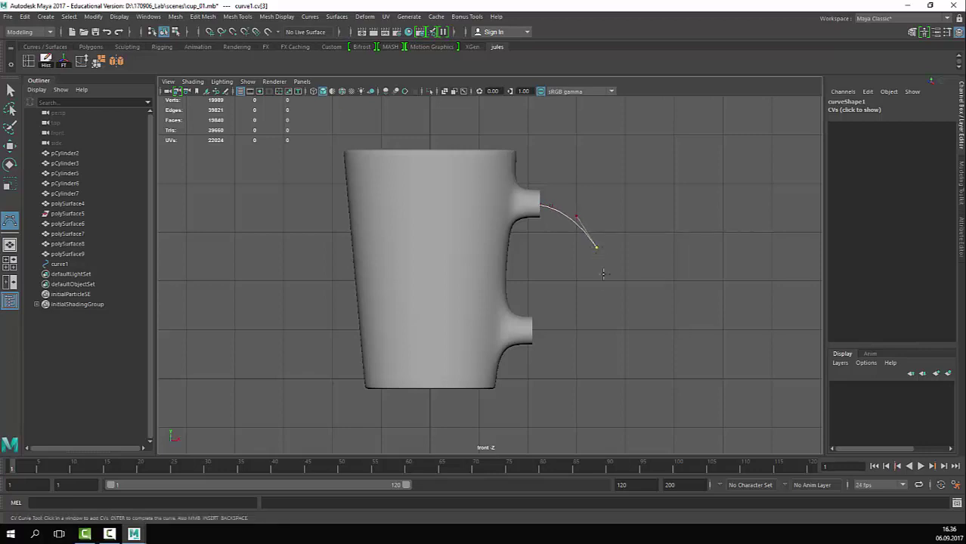
click(599, 283)
click(597, 313)
click(575, 332)
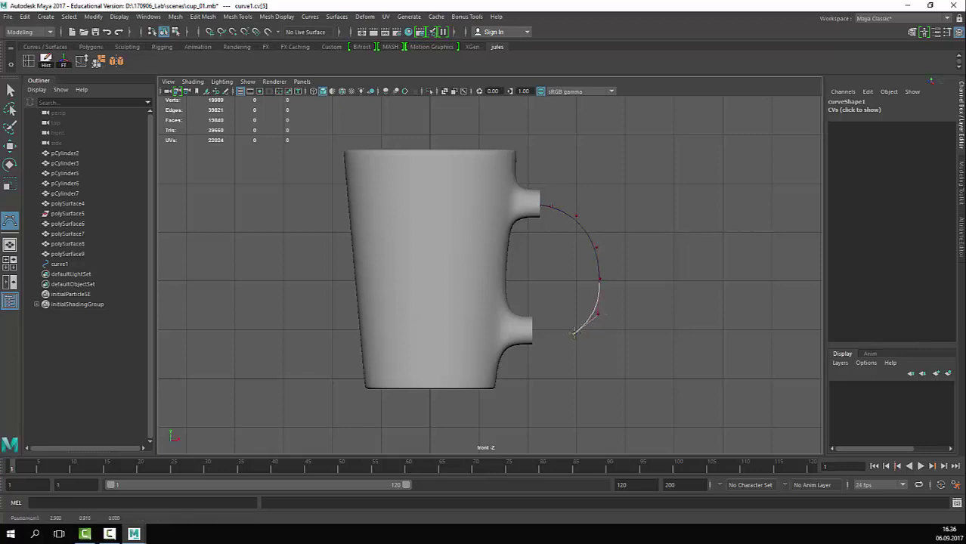
click(549, 332)
click(541, 333)
click(532, 332)
click(532, 332)
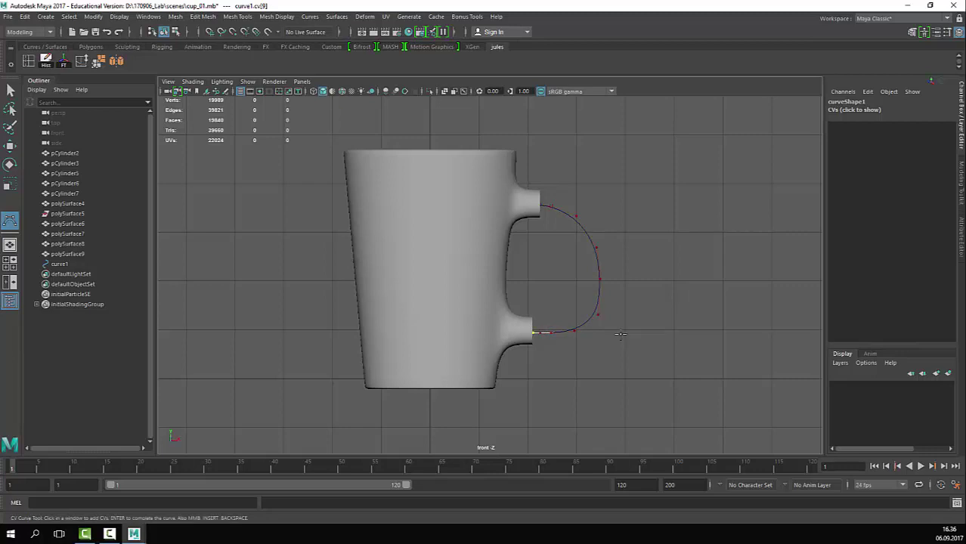
key(Return)
Step: Edit the handle curve's control vertices, pushing the upper bend and outer side outward and pulling the lower bend into a rounder arc
right_click(582, 228)
click(545, 229)
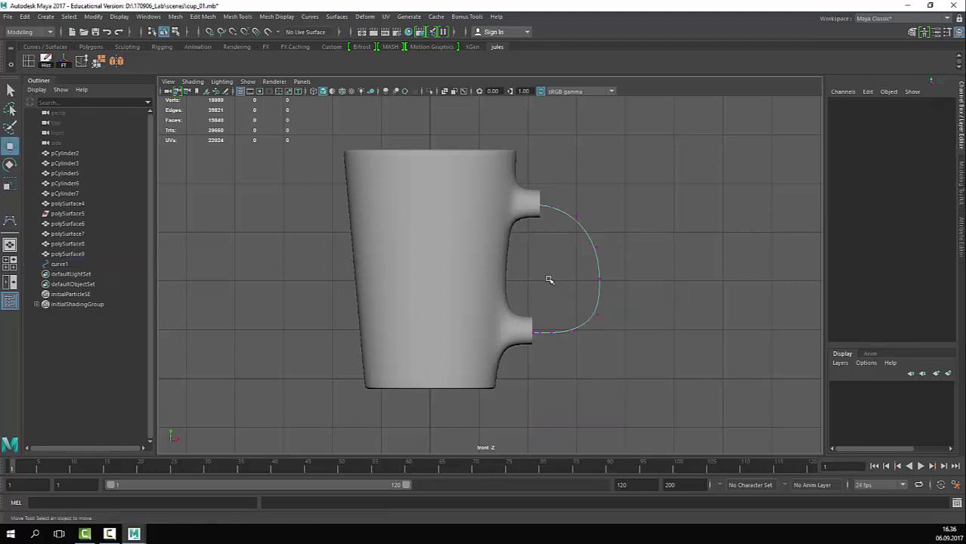
drag(583, 209, 602, 237)
mouse_move(592, 270)
mouse_down()
mouse_move(607, 284)
mouse_move(606, 268)
mouse_up()
click(597, 318)
drag(599, 320, 570, 342)
drag(574, 331, 578, 321)
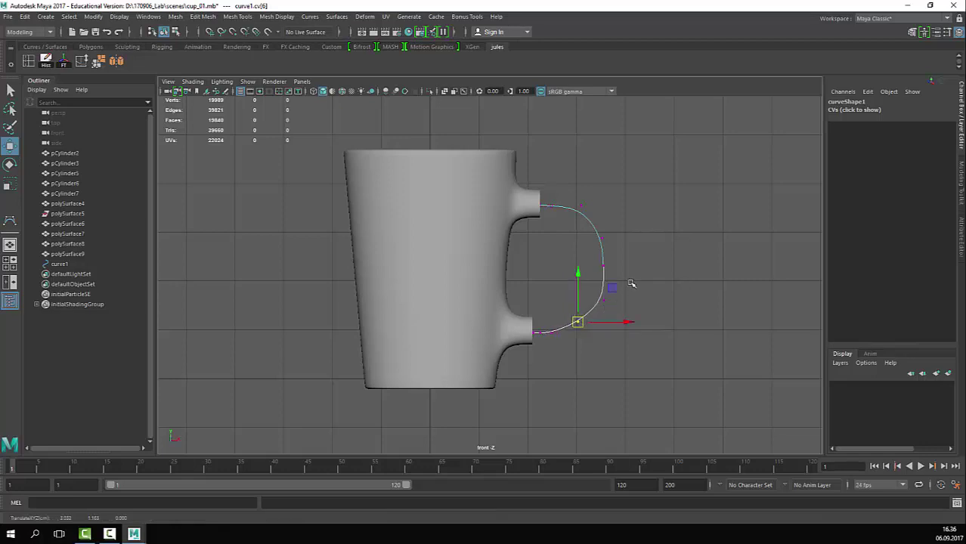
drag(614, 290, 596, 309)
Step: Fine-tune the control vertices along the curve's outer side and upper bend, and return to object mode with the curve selected
click(605, 266)
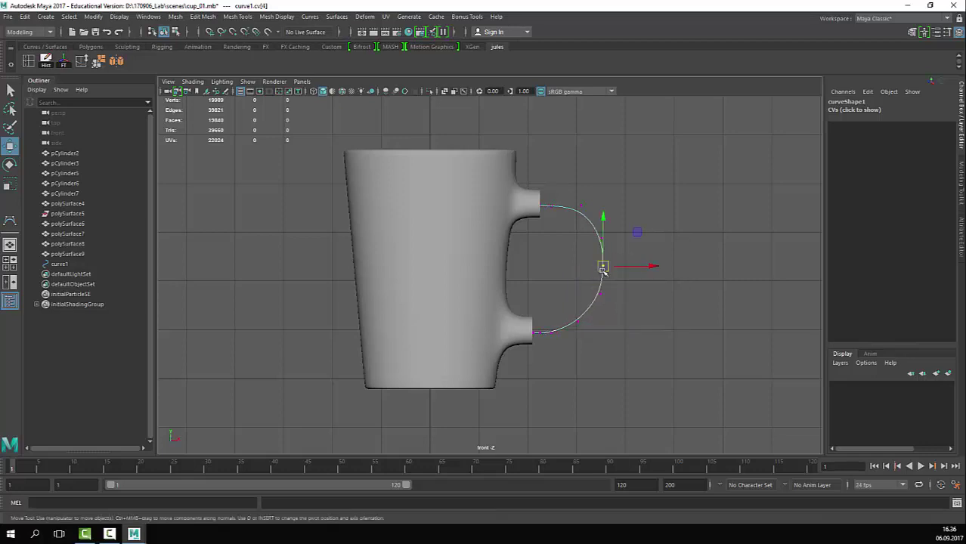
drag(605, 266, 583, 207)
click(581, 206)
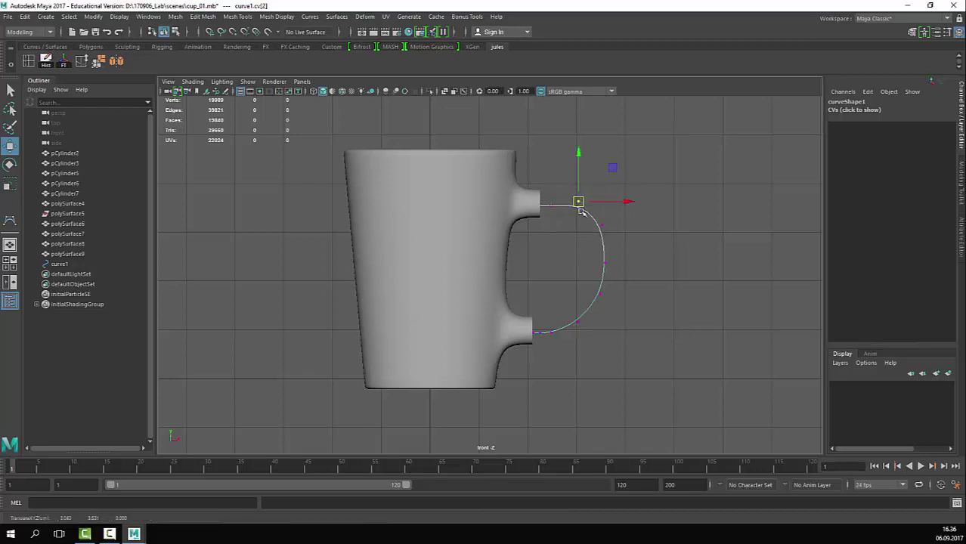
click(603, 227)
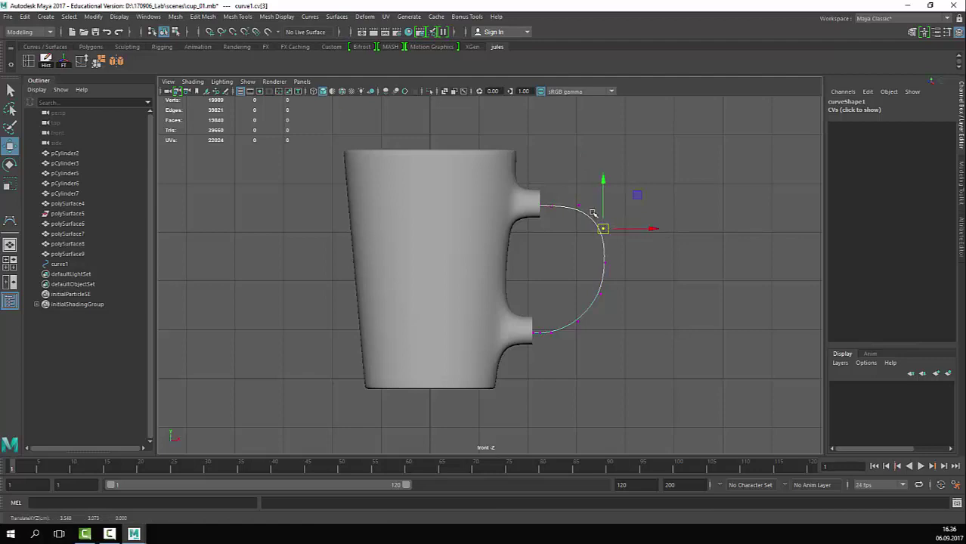
right_drag(592, 212, 637, 201)
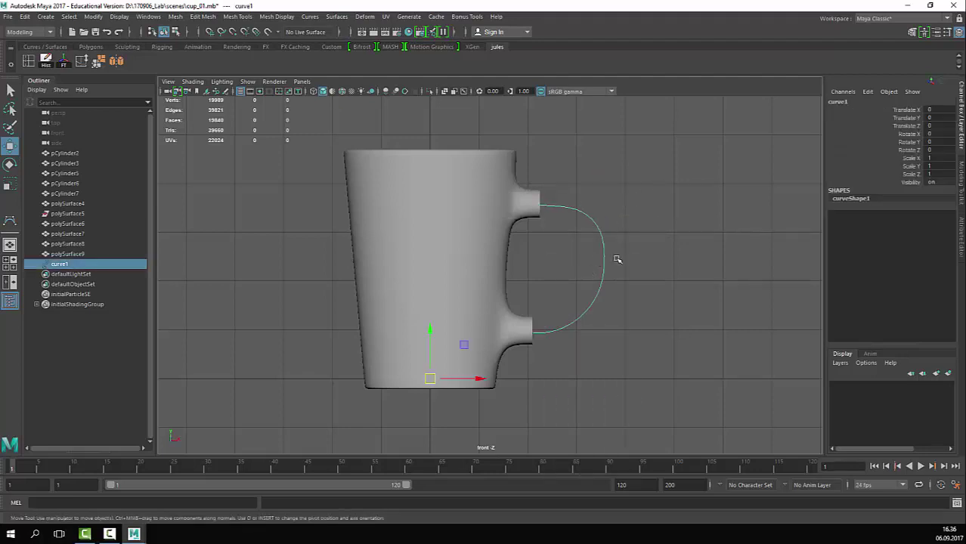
Step: Show the cup in the perspective view, select its mesh instead of the curve, and turn off its smooth preview
key(space)
key(space)
alt+drag(628, 219, 593, 261)
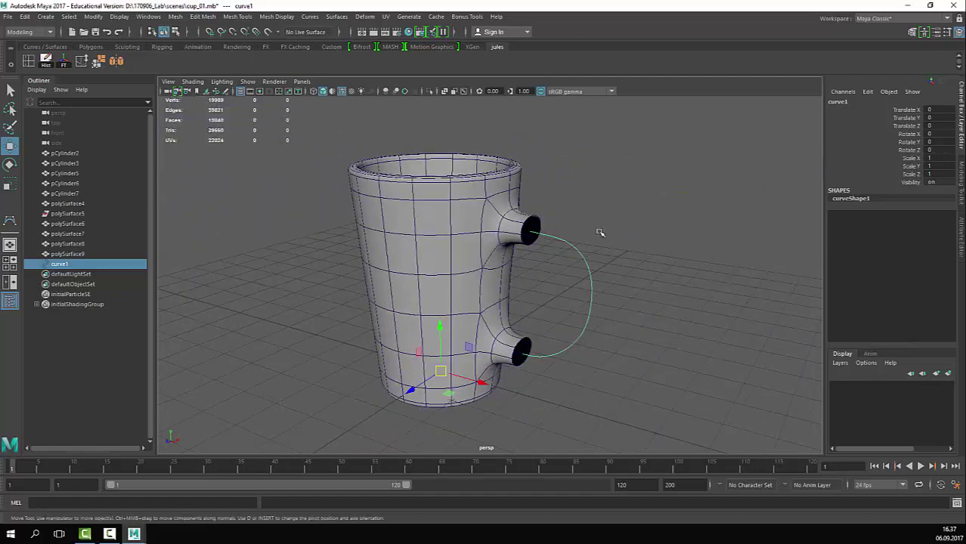
click(556, 257)
click(508, 253)
key(1)
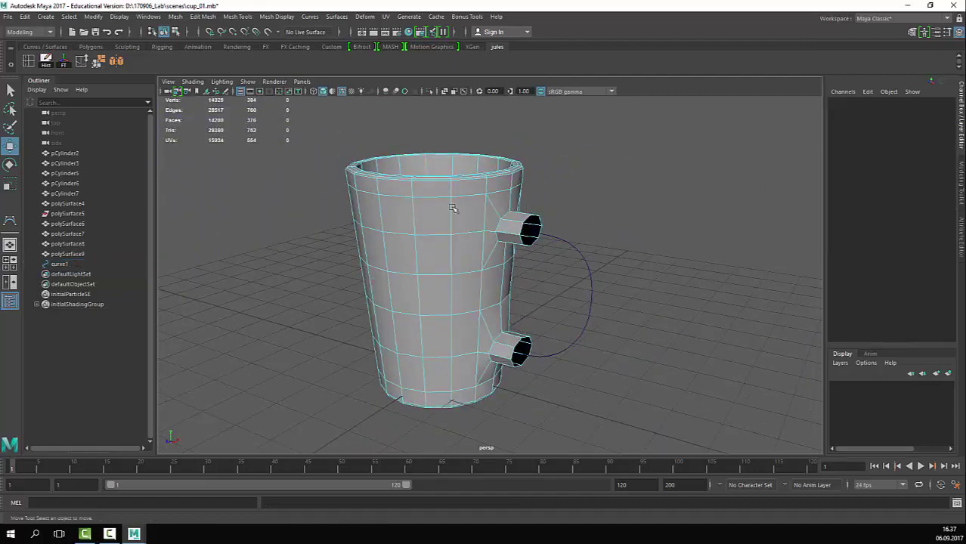
Step: Select the open border edge loop at the end of the cup's upper handle stub
key(w)
key(F8)
scroll(605, 204, up, 4)
alt+drag(605, 204, 529, 218)
right_drag(478, 224, 493, 155)
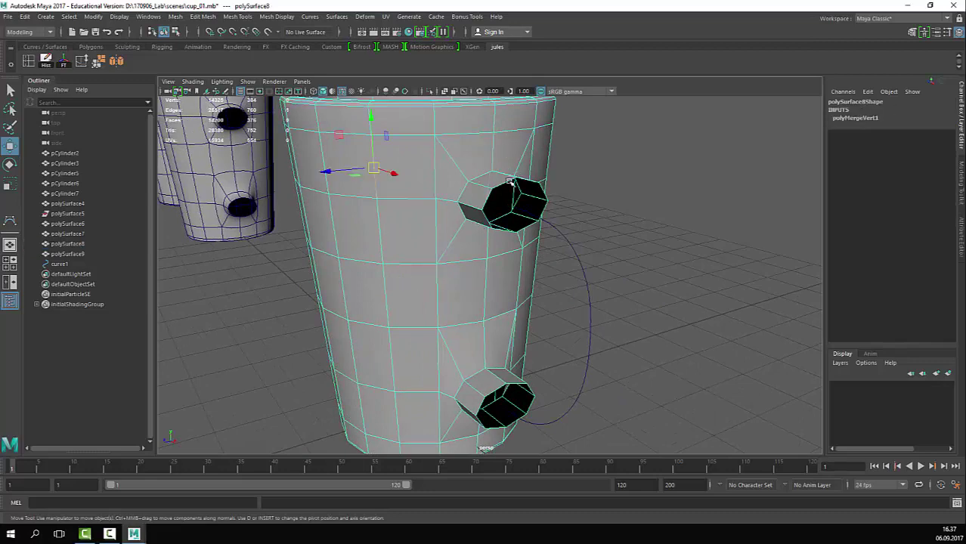
click(504, 185)
click(644, 197)
mouse_move(499, 187)
alt+mouse_down()
mouse_move(567, 200)
mouse_move(515, 194)
alt+mouse_up()
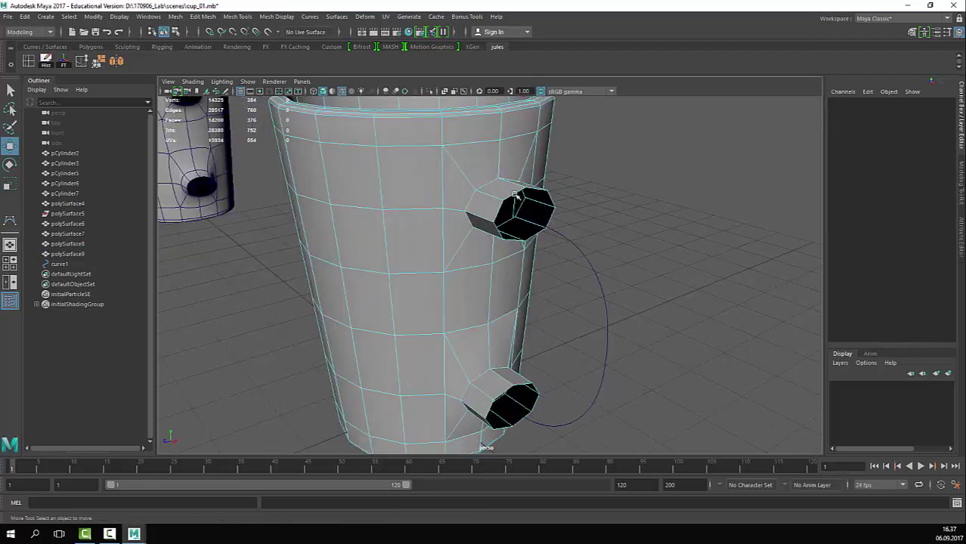
double_click(516, 196)
alt+drag(593, 238, 587, 254)
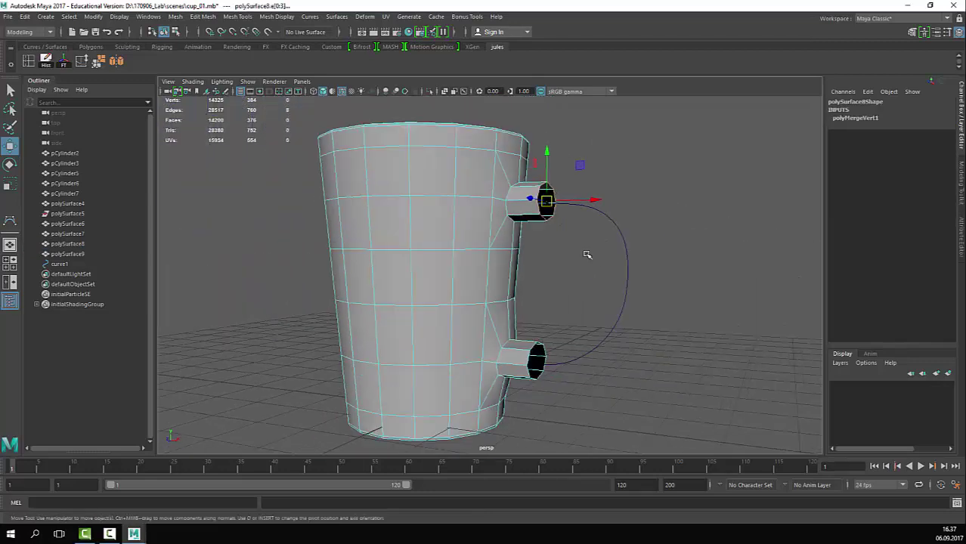
Step: Add the handle curve to the selection and extrude the border edges along it with 11 divisions
shift+click(624, 243)
scroll(668, 295, down, 1)
alt+middle_drag(668, 303, 652, 283)
key(ctrl+e)
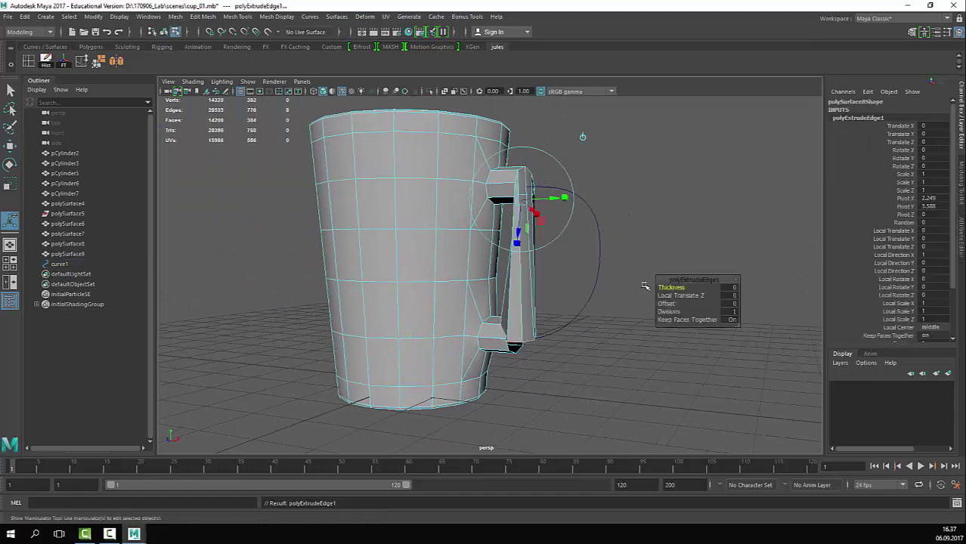
alt+drag(610, 291, 626, 292)
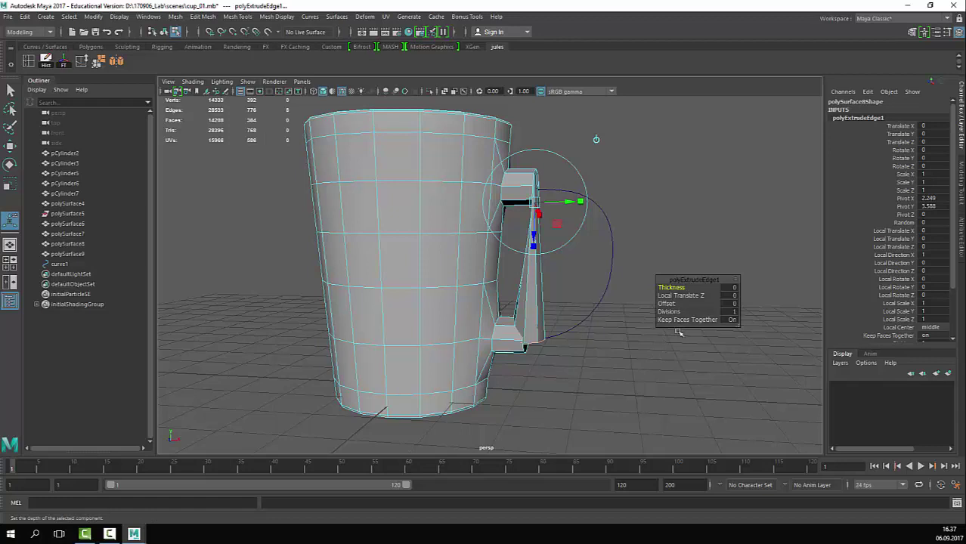
drag(668, 311, 714, 323)
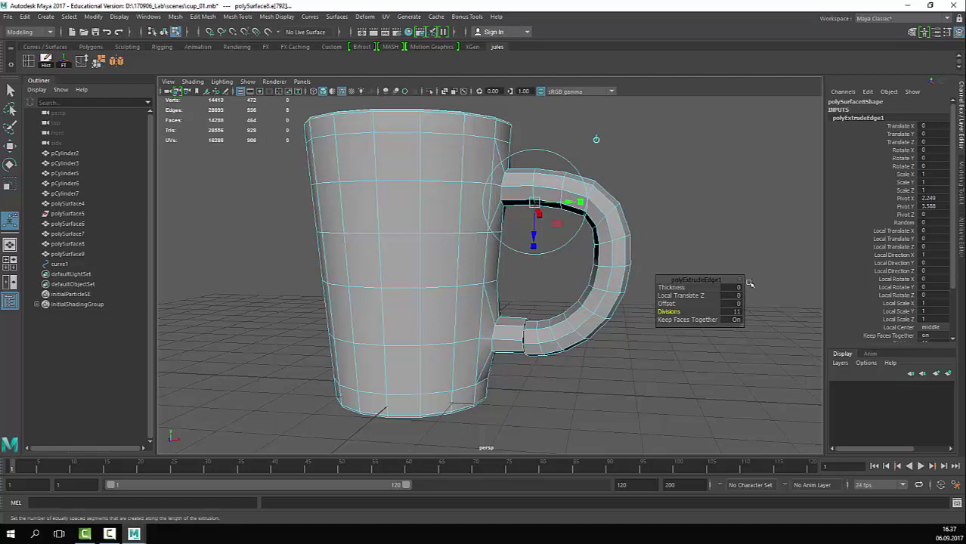
Step: Leave the extrude manipulator, select the whole cup, and expand the edge extrusion's construction history settings
click(760, 228)
key(q)
click(582, 197)
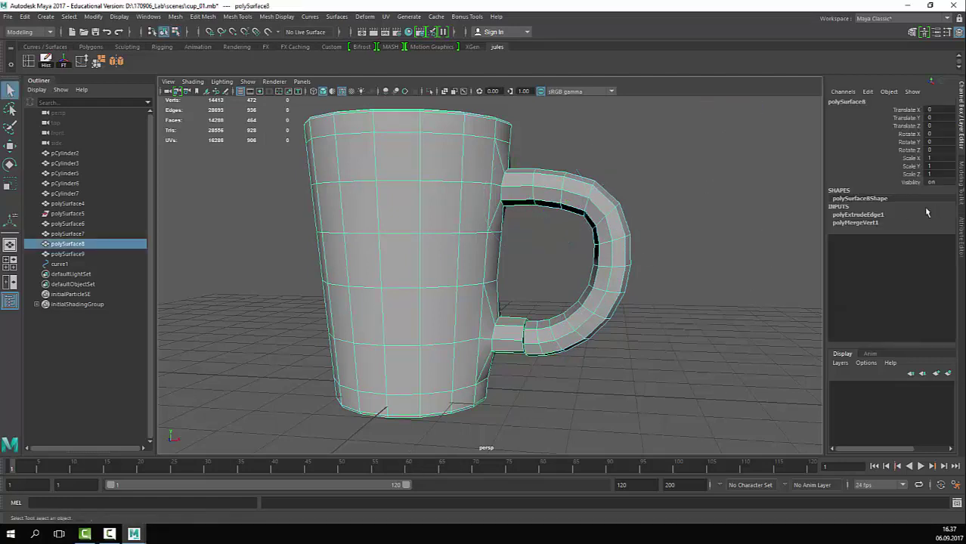
click(872, 215)
scroll(884, 275, down, 5)
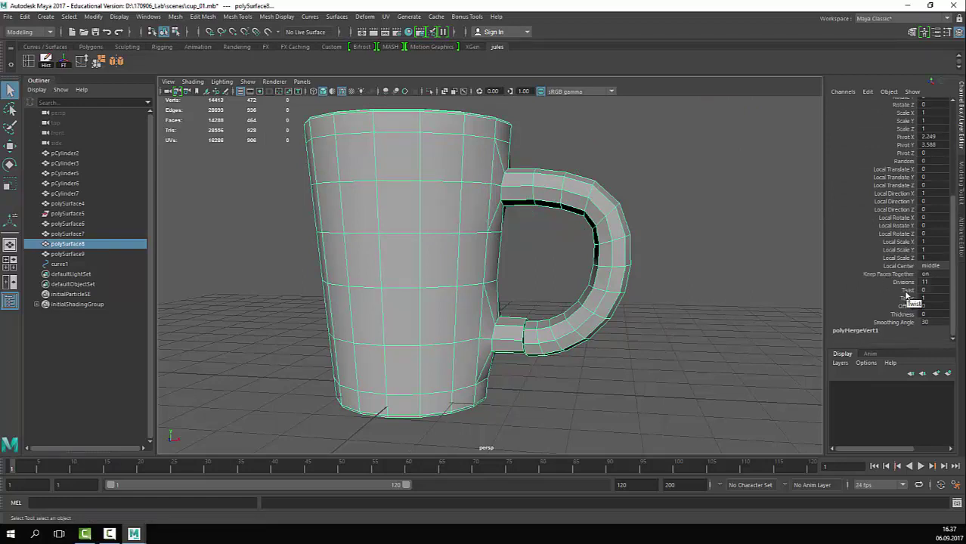
Step: Try changing the Twist of the handle extrusion and undo the change
click(905, 290)
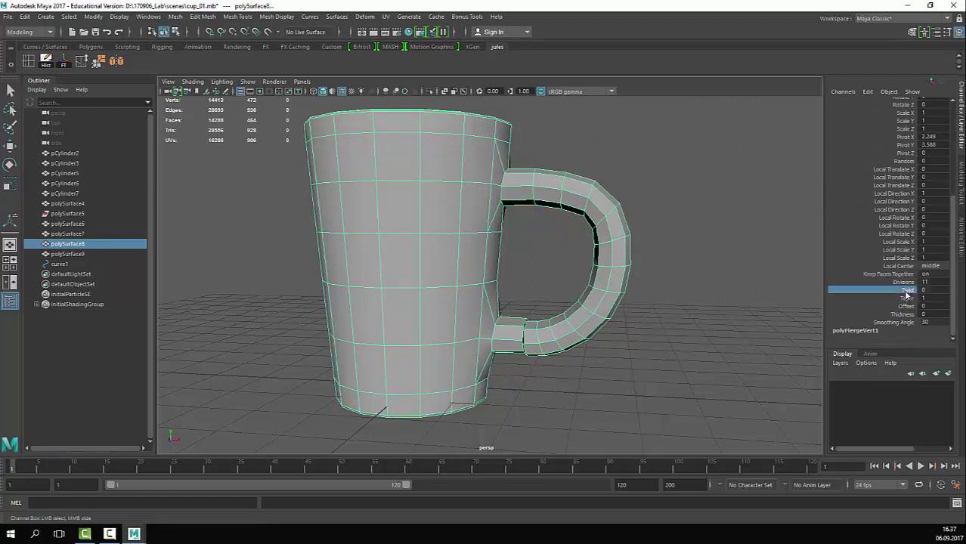
scroll(899, 272, up, 10)
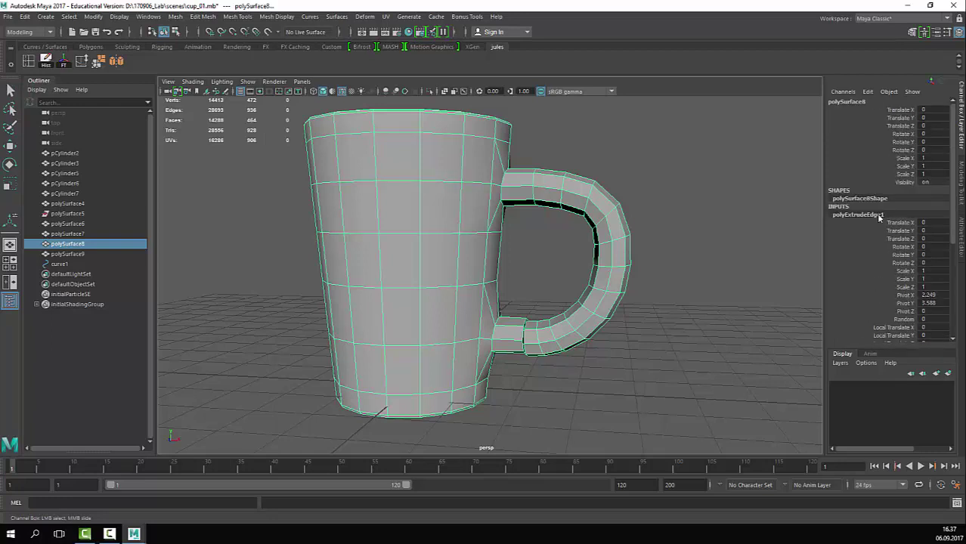
scroll(879, 257, down, 7)
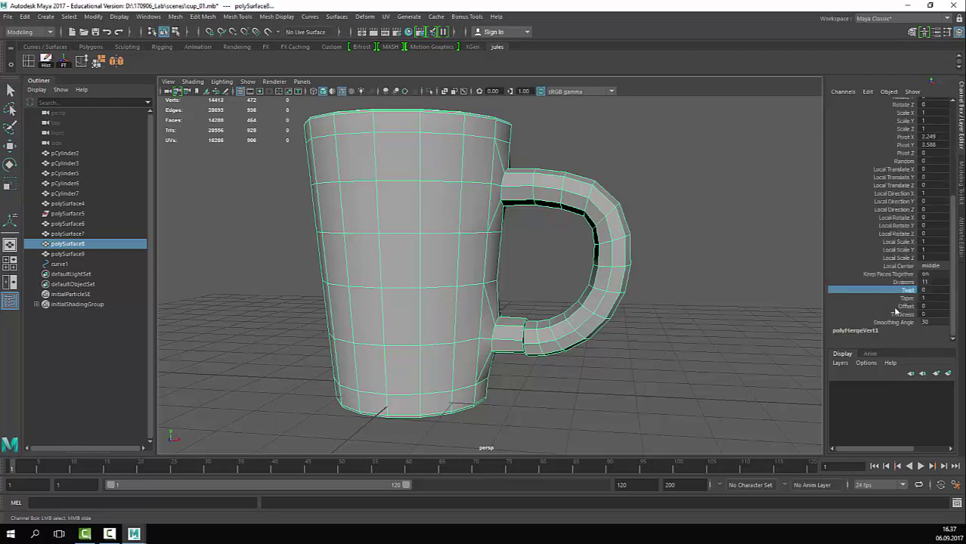
middle_drag(706, 310, 806, 317)
key(ctrl+z)
Step: Set the Taper of the handle extrusion to 1.1
click(907, 298)
mouse_move(724, 317)
middle_down()
mouse_move(734, 325)
mouse_move(722, 326)
middle_up()
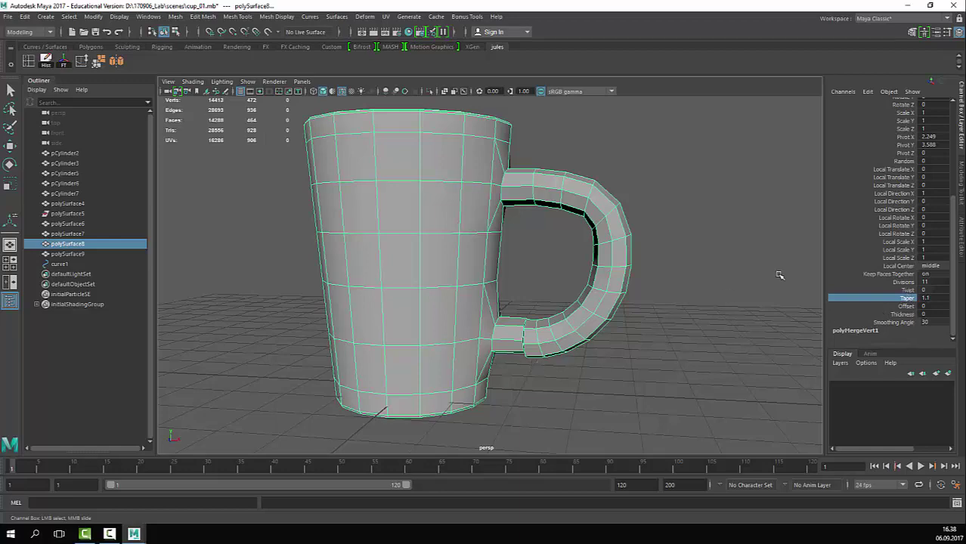
Step: Select the handle curve in the front view, displayed as wireframe and framed on the lower handle joint
key(space)
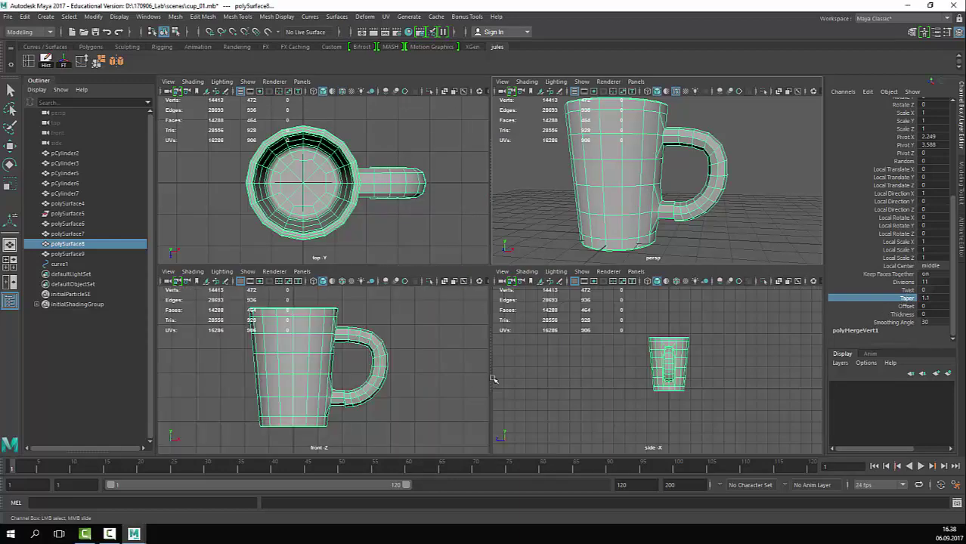
key(space)
scroll(423, 382, up, 3)
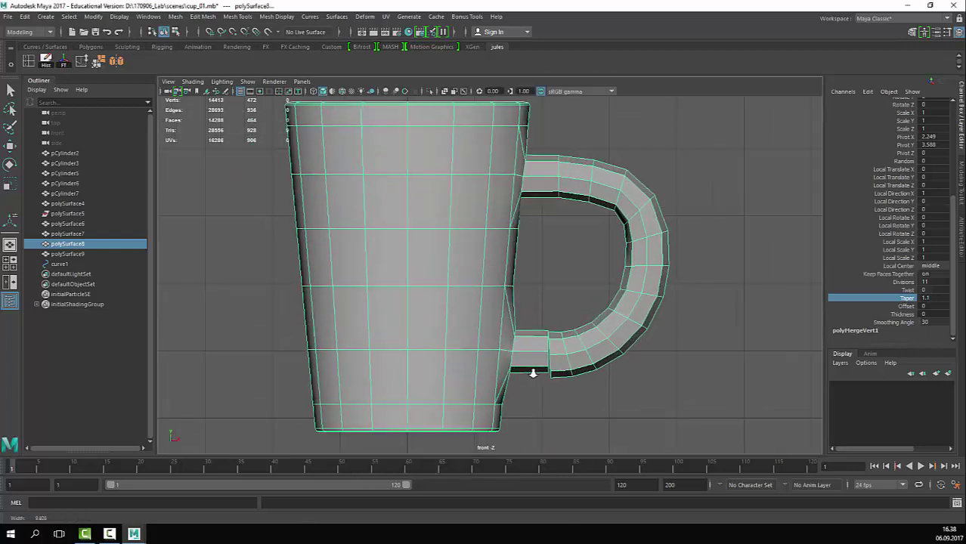
key(4)
scroll(620, 402, up, 2)
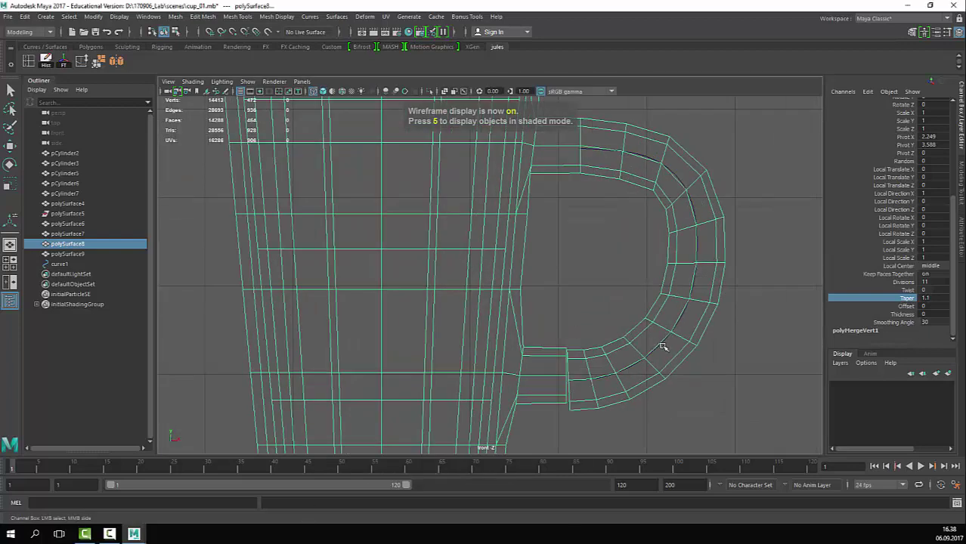
key(q)
click(659, 348)
alt+middle_drag(658, 349, 569, 307)
alt+right_drag(569, 308, 651, 311)
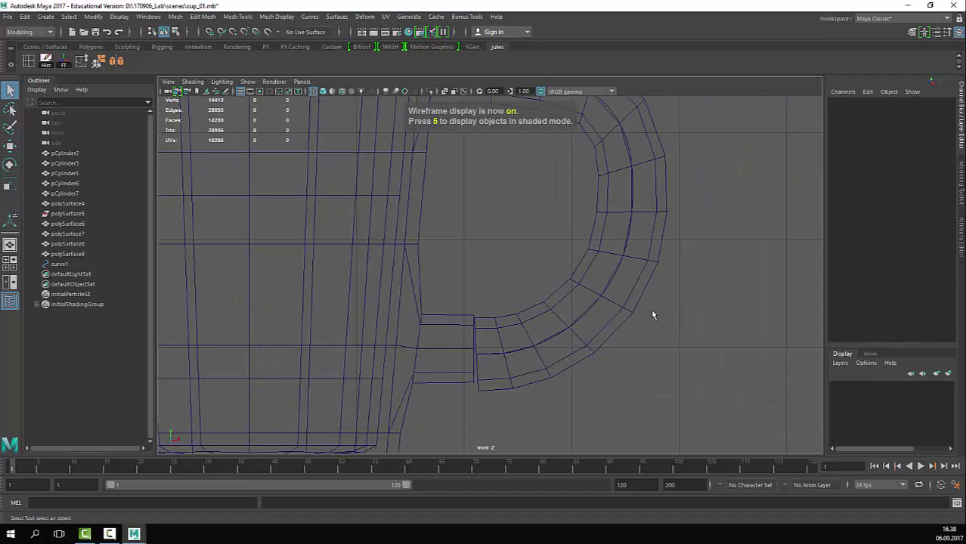
click(616, 281)
scroll(572, 328, up, 2)
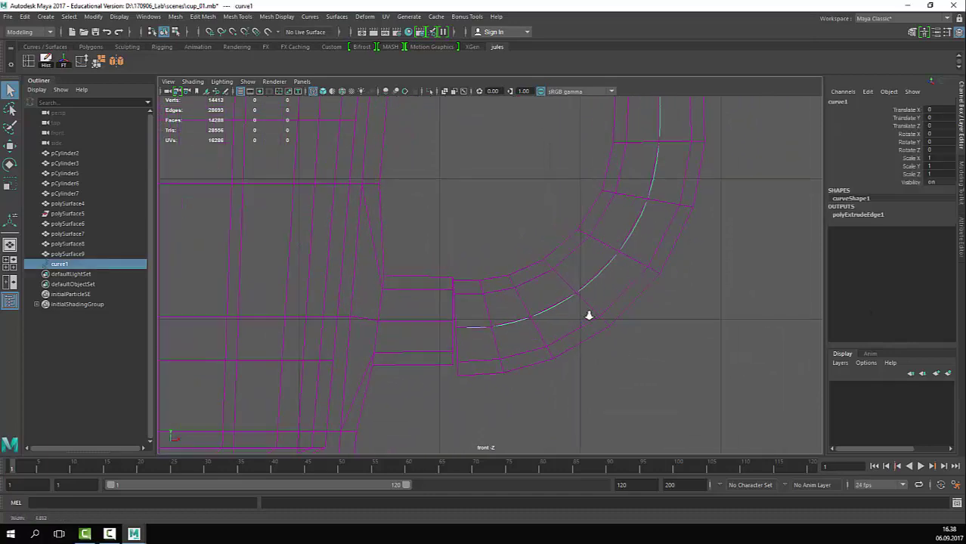
scroll(518, 300, up, 3)
Step: Nudge the edit point at the handle curve's lower end vertically
mouse_move(517, 301)
right_down()
mouse_move(509, 278)
mouse_move(519, 275)
mouse_move(518, 299)
mouse_move(502, 266)
mouse_move(528, 314)
right_up()
drag(454, 294, 424, 340)
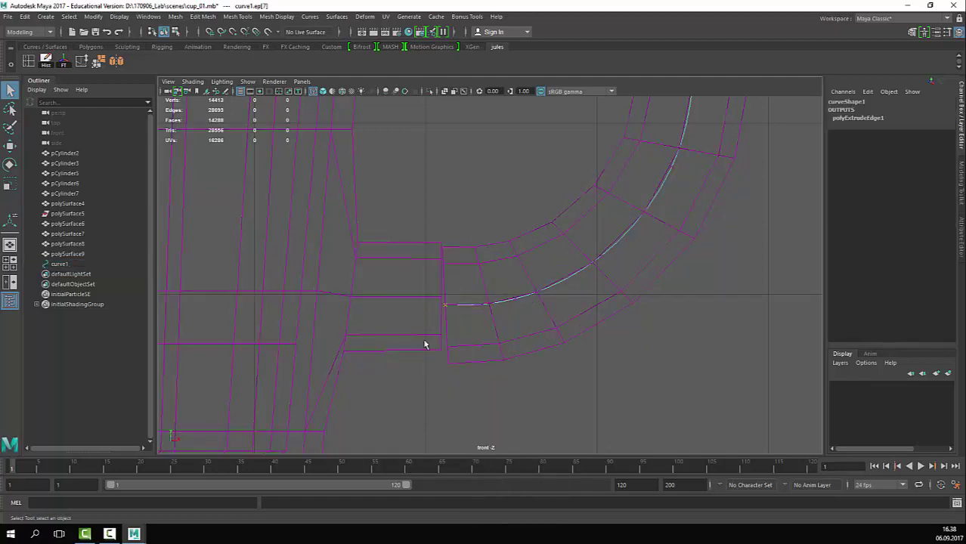
key(w)
drag(445, 279, 445, 288)
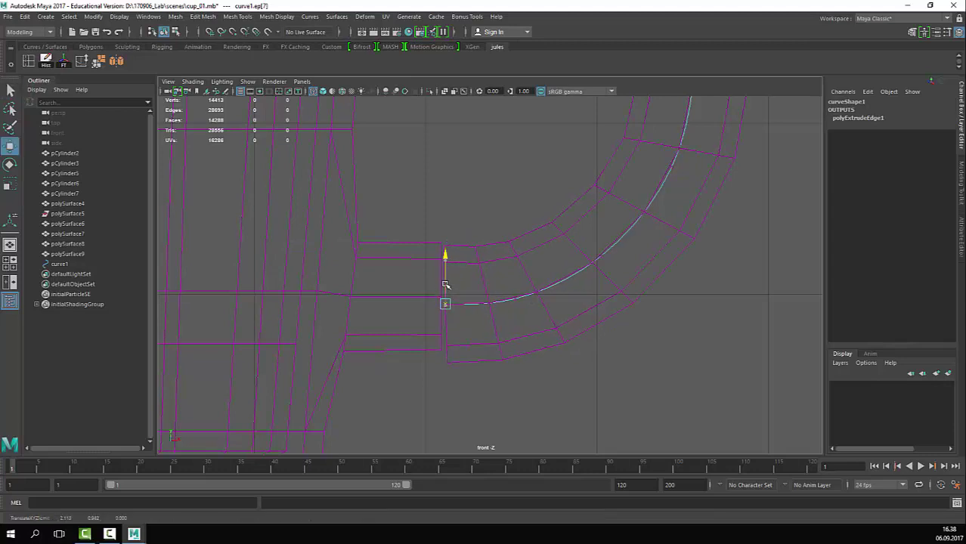
Step: Switch the curve to control vertices and nudge the one next to its lower end, slightly away from the cup
drag(553, 278, 522, 310)
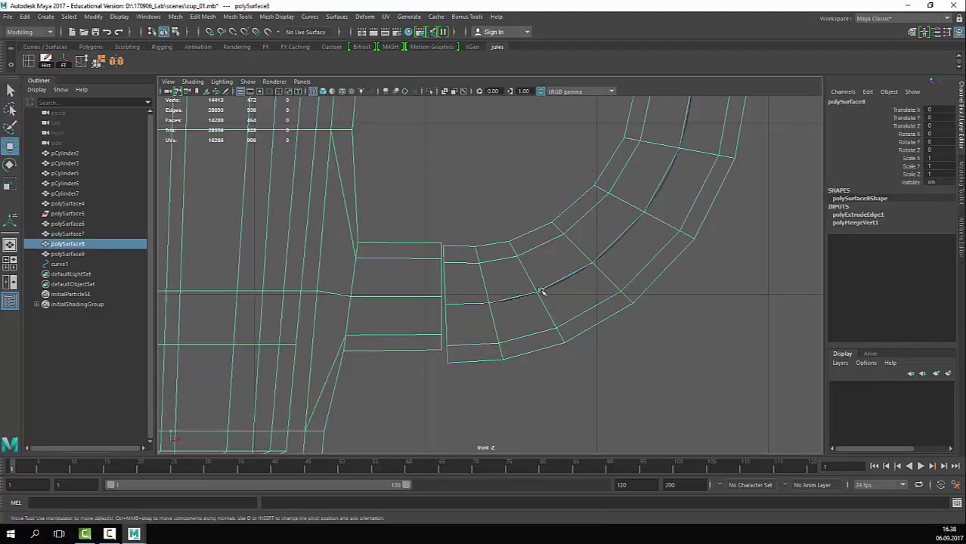
click(558, 284)
right_drag(557, 274, 524, 283)
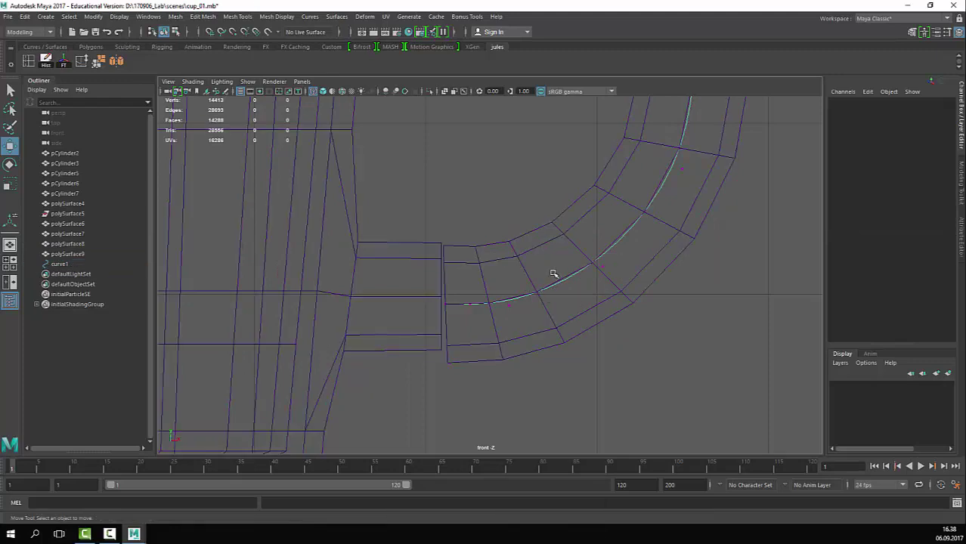
drag(523, 318, 501, 296)
drag(511, 305, 521, 302)
Step: Examine the shaded handle and its lower joint in the four-view layout
scroll(513, 298, down, 10)
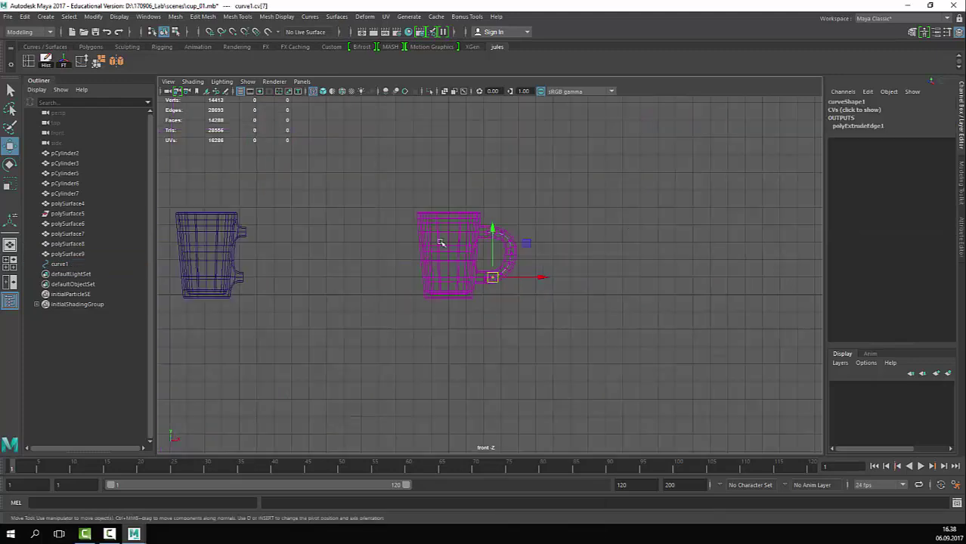
scroll(604, 249, up, 3)
key(5)
key(space)
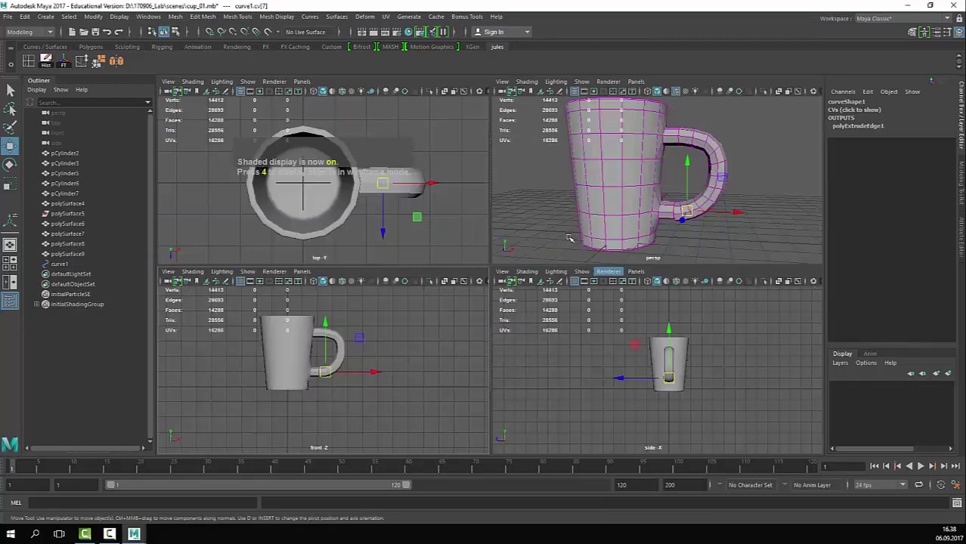
alt+drag(689, 178, 693, 192)
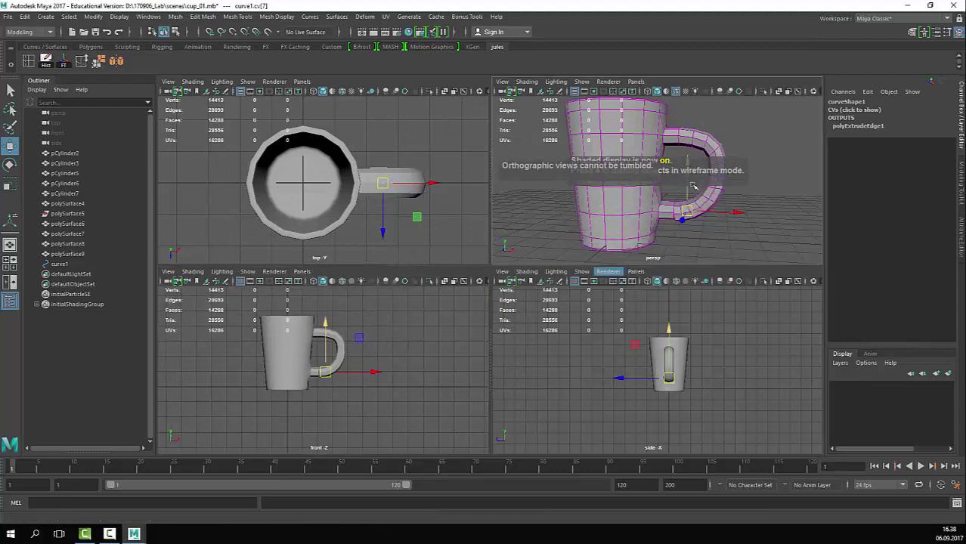
alt+drag(743, 219, 686, 223)
alt+middle_drag(687, 223, 686, 237)
alt+drag(686, 237, 709, 239)
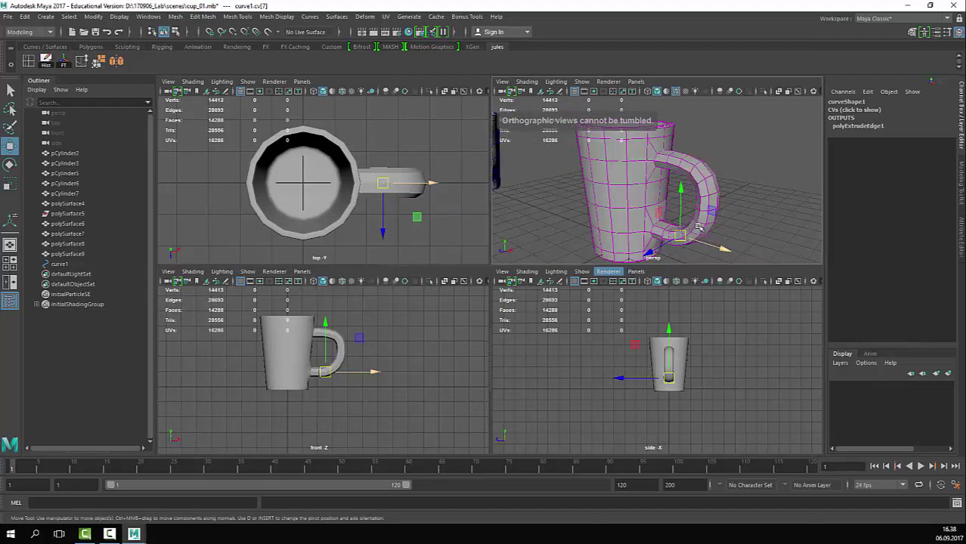
alt+right_drag(263, 352, 317, 340)
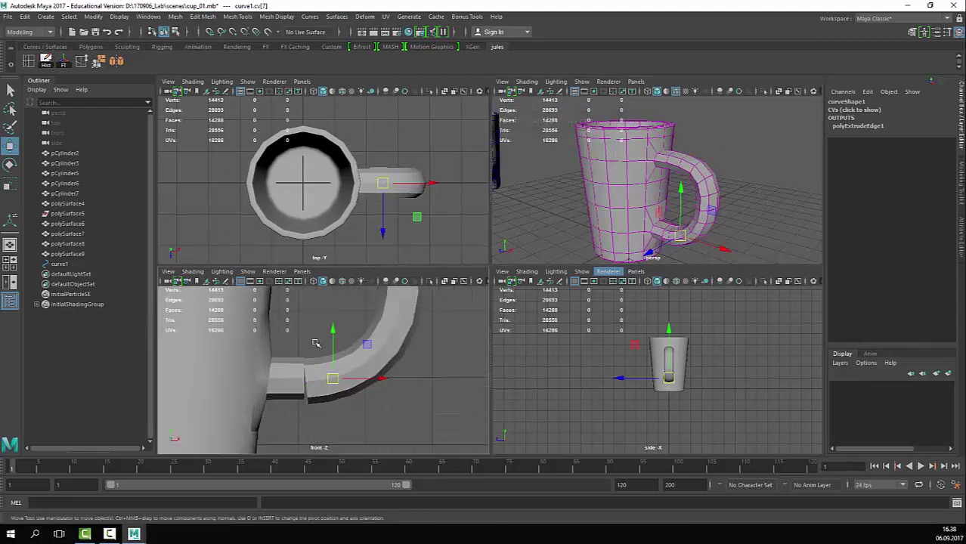
alt+middle_drag(316, 340, 355, 386)
mouse_move(355, 386)
alt+right_down()
mouse_move(331, 375)
mouse_move(348, 376)
alt+right_up()
alt+middle_drag(347, 377, 368, 378)
alt+right_drag(366, 378, 370, 382)
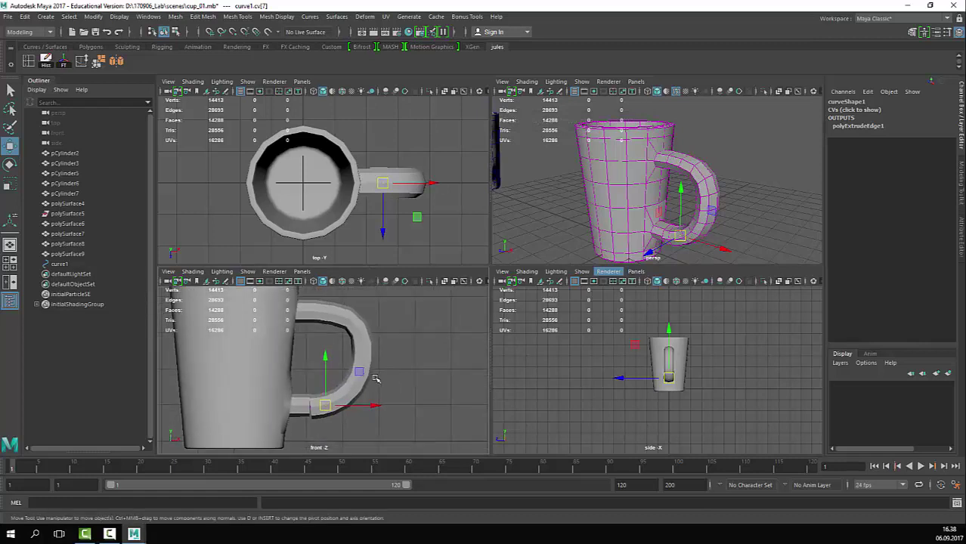
Step: Nudge the curve's control vertex at the handle's lower outer bend in the wireframe front view, then clear the selection
key(4)
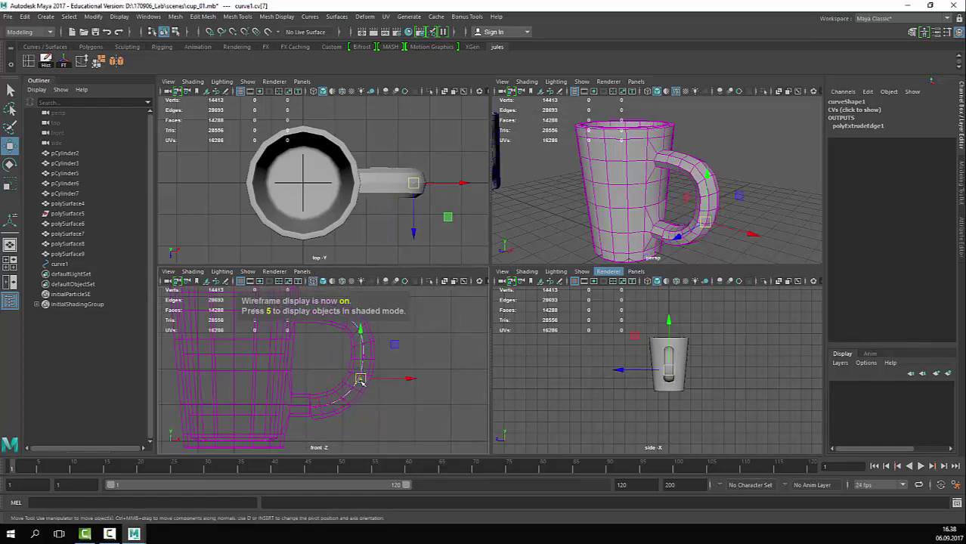
click(362, 375)
drag(362, 376, 363, 376)
click(736, 165)
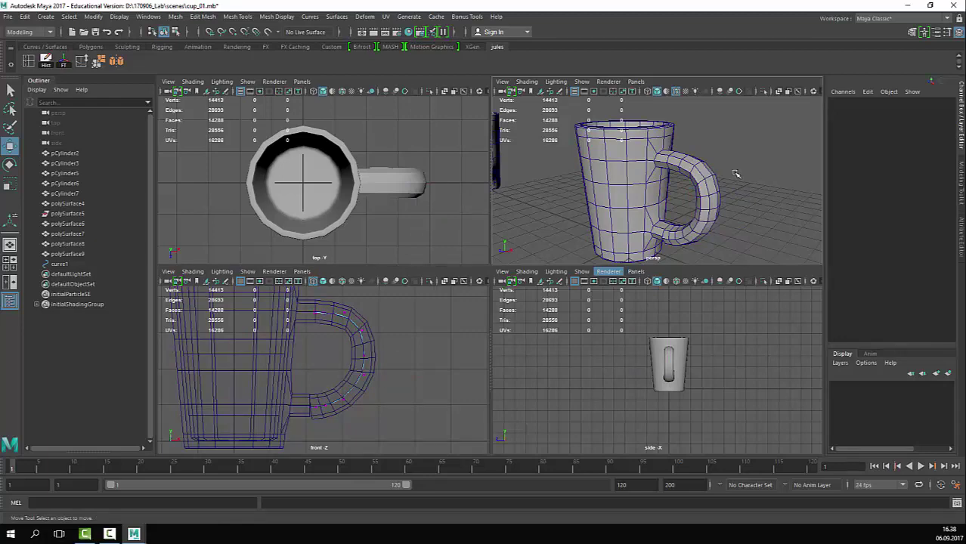
Step: Maximize the perspective view and check the cup and handle with smooth preview on
key(space)
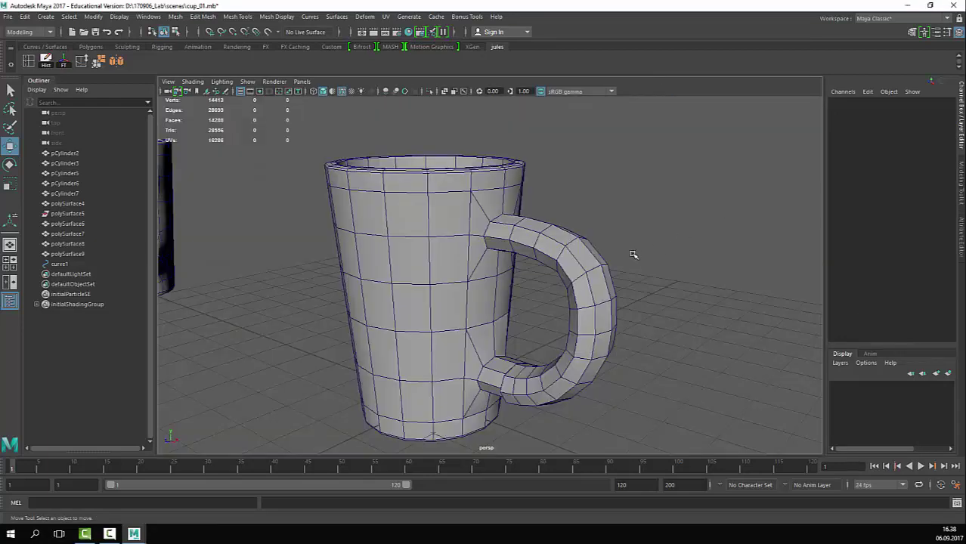
click(595, 251)
click(654, 260)
alt+drag(628, 276, 652, 262)
click(617, 263)
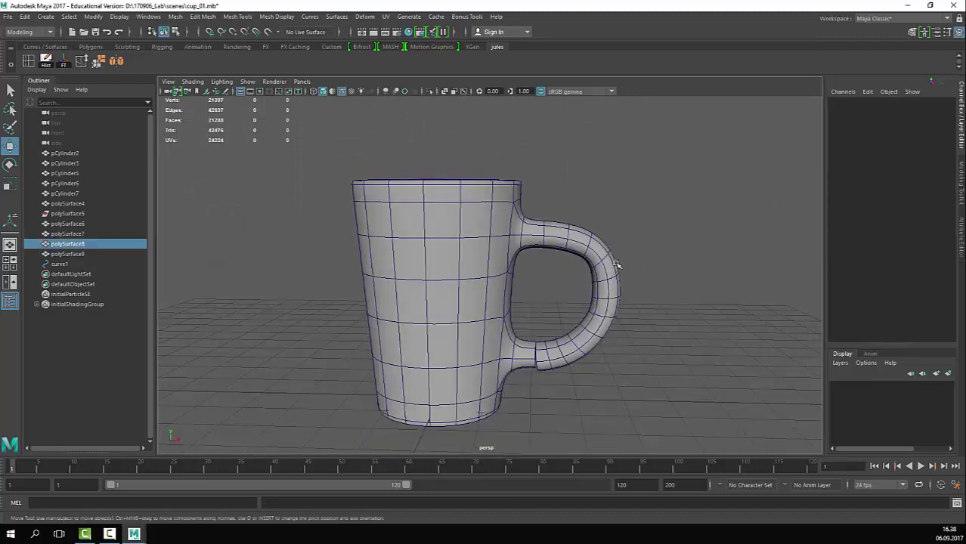
Step: Turn off smooth preview on the cup, return to object mode, and delete the cup's construction history
key(1)
scroll(591, 242, up, 5)
alt+middle_drag(641, 250, 582, 224)
right_drag(583, 225, 505, 247)
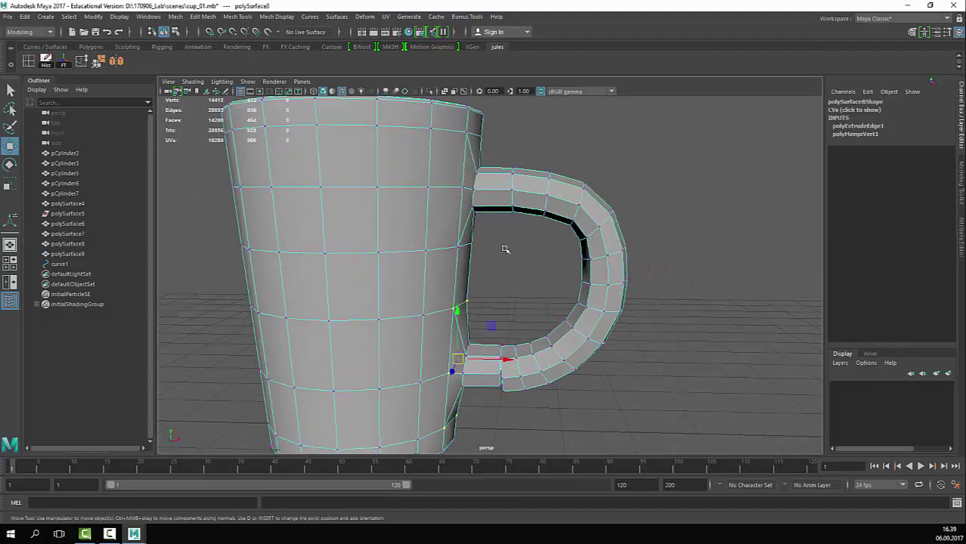
alt+right_drag(566, 201, 568, 200)
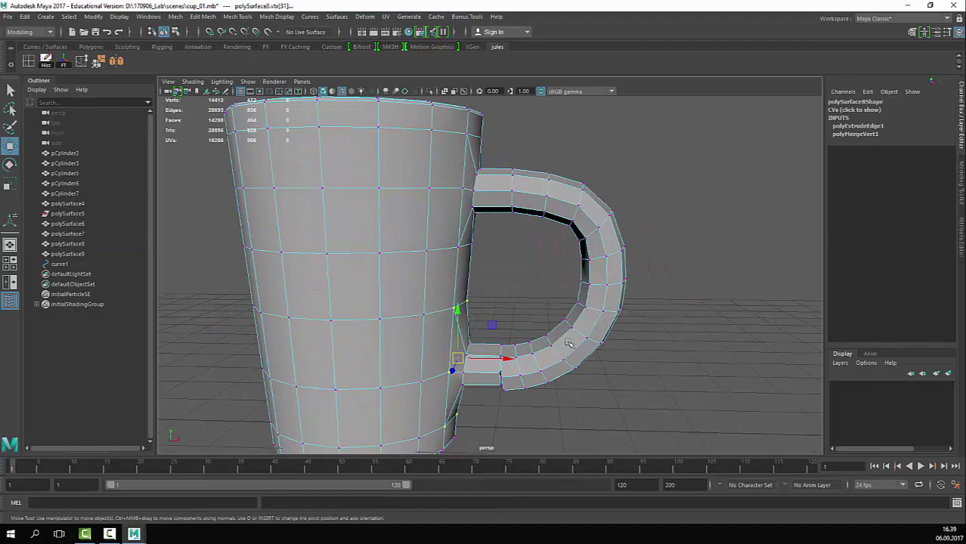
right_drag(606, 273, 722, 183)
click(722, 183)
click(614, 216)
scroll(593, 237, down, 4)
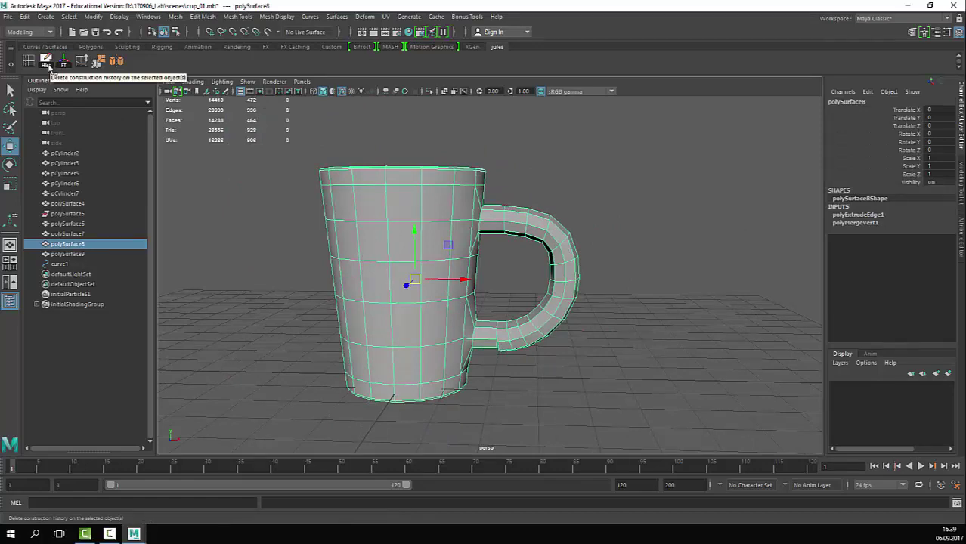
click(48, 65)
key(space)
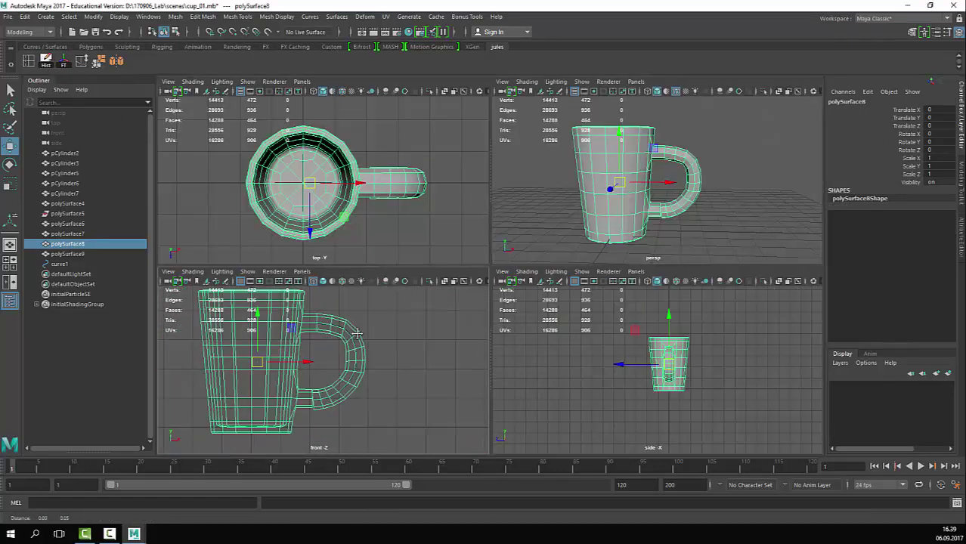
scroll(387, 347, up, 3)
right_drag(399, 347, 400, 345)
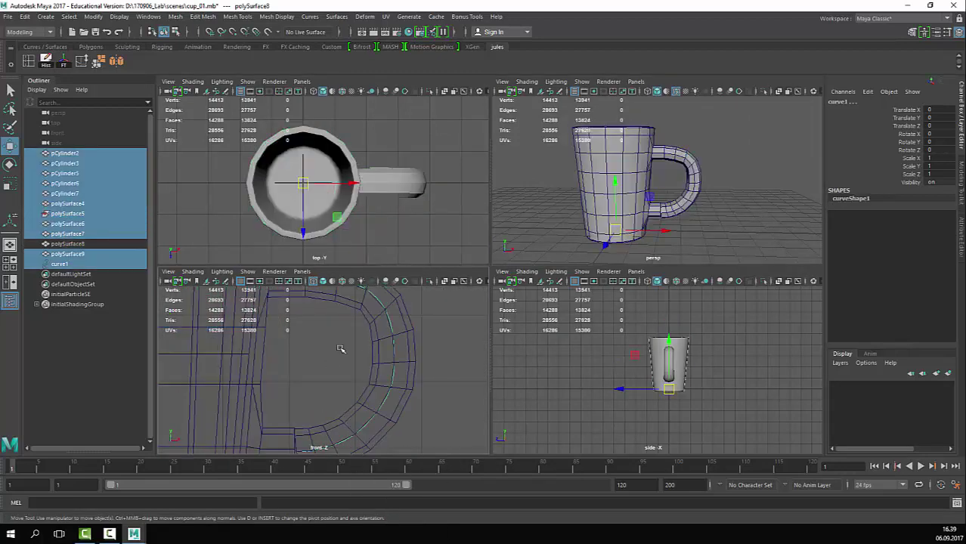
scroll(415, 354, up, 3)
right_drag(426, 273, 395, 274)
right_drag(423, 344, 428, 254)
click(437, 353)
click(448, 337)
key(q)
right_drag(457, 344, 470, 295)
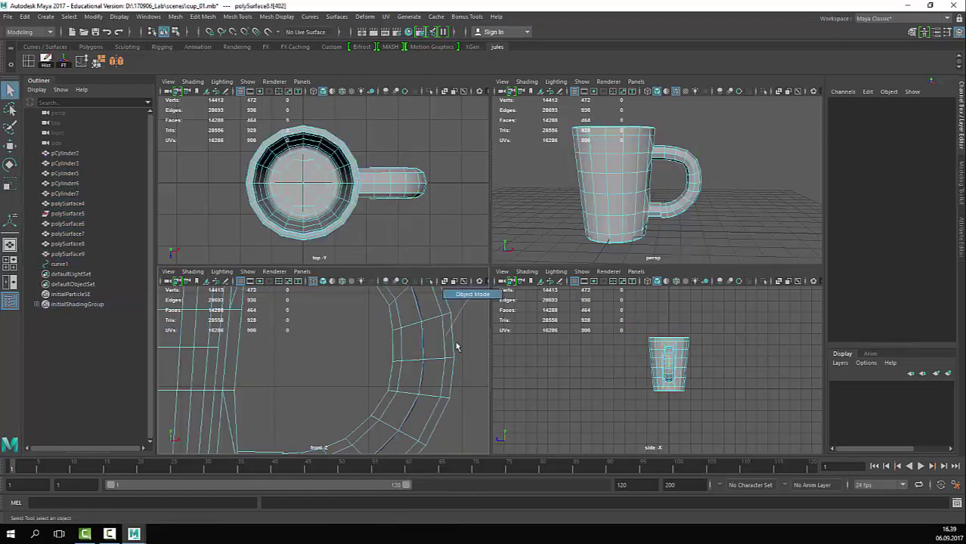
click(427, 378)
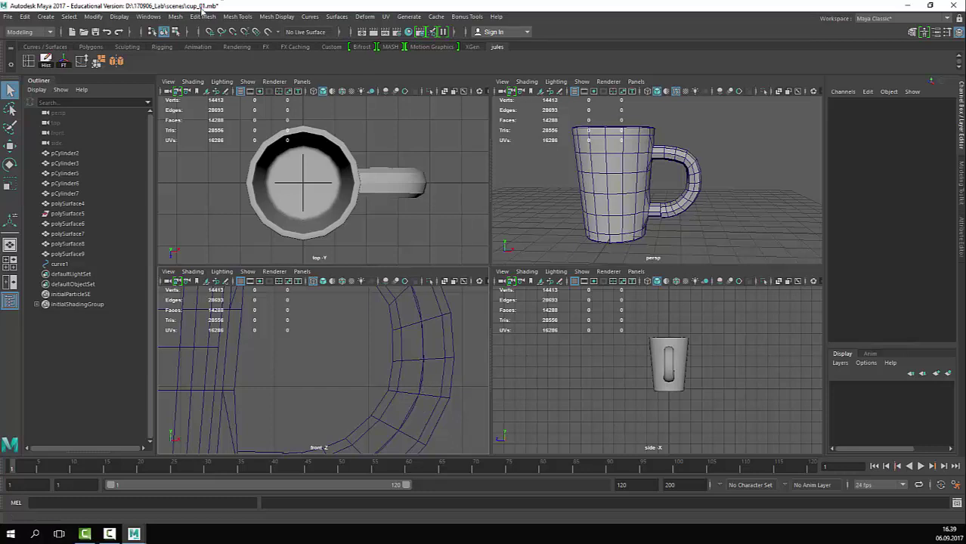
Step: Display the object selection masks and select the handle's guide curve in the front view
click(137, 33)
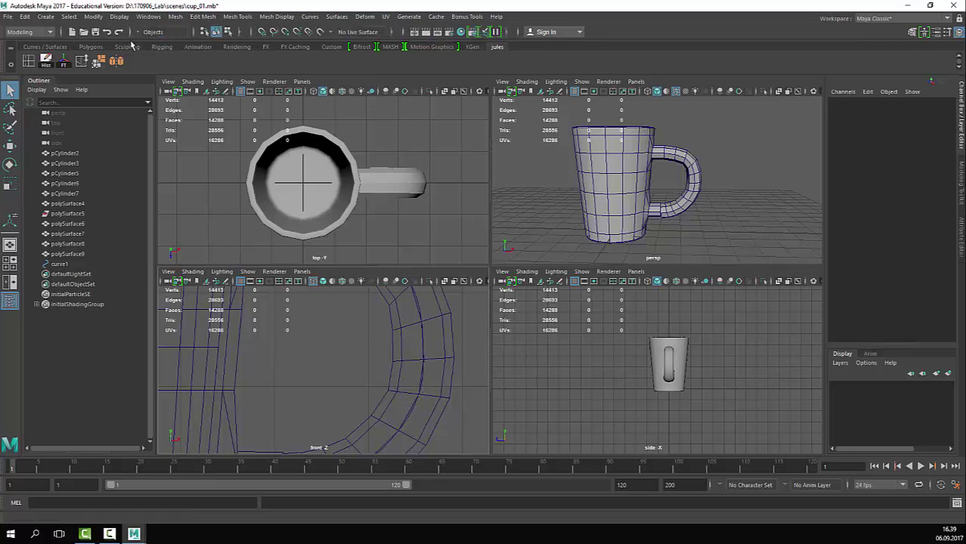
click(139, 34)
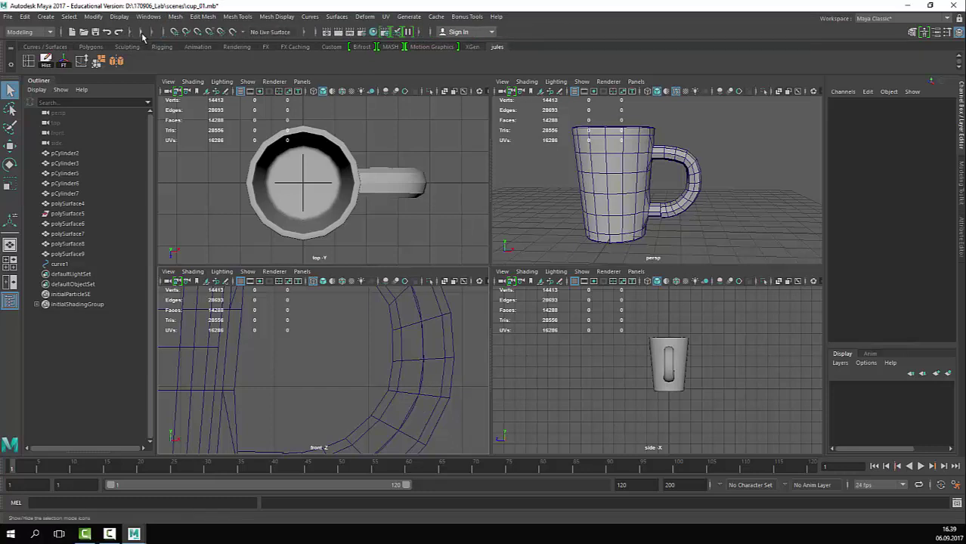
click(152, 34)
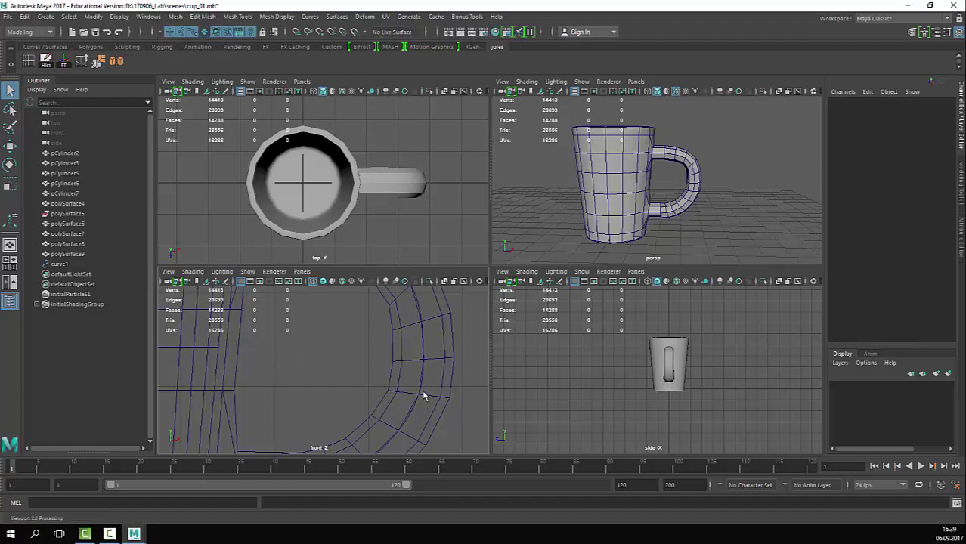
right_drag(424, 382, 397, 231)
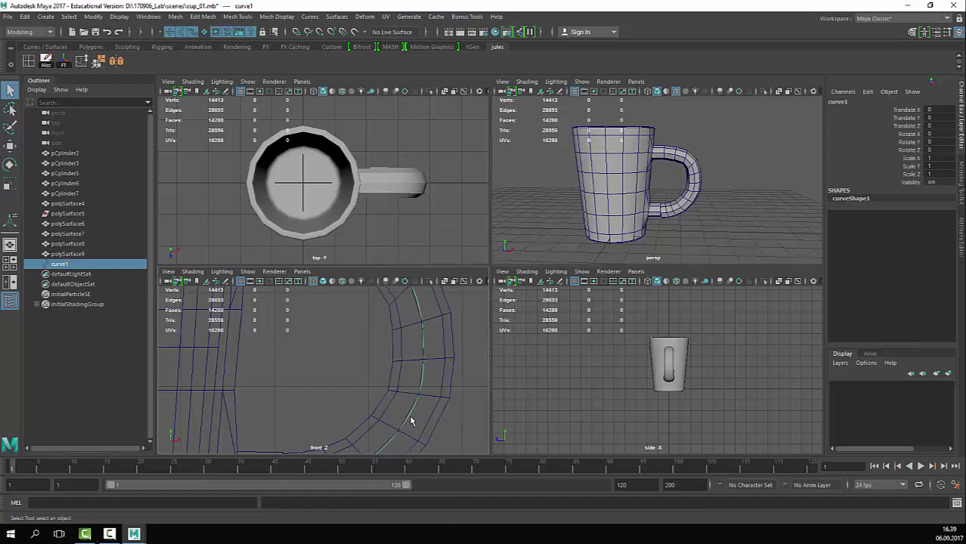
alt+middle_drag(412, 421, 419, 331)
alt+right_drag(306, 415, 541, 406)
alt+middle_drag(375, 386, 360, 361)
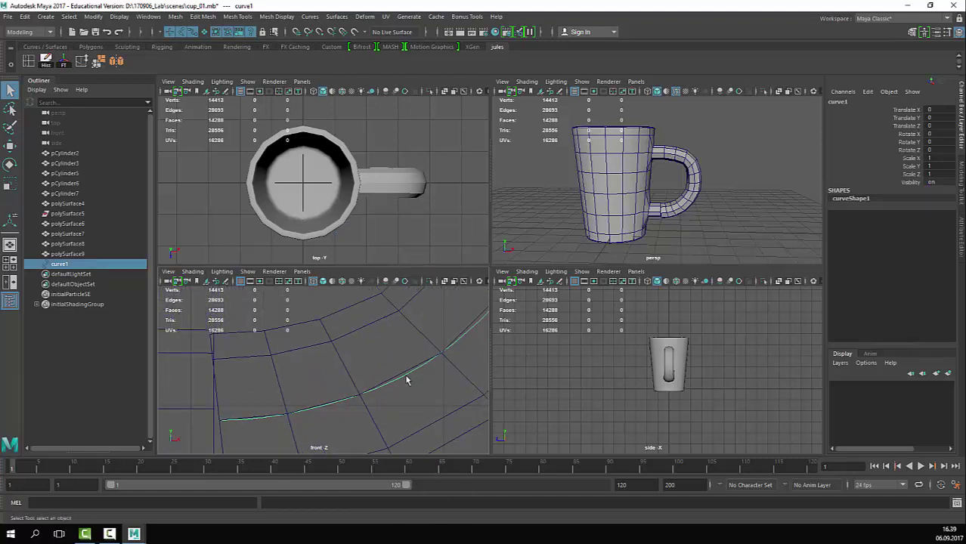
Step: Pull the curve's outer control vertices well away from the cup to test whether the handle still follows the curve
right_drag(407, 380, 320, 336)
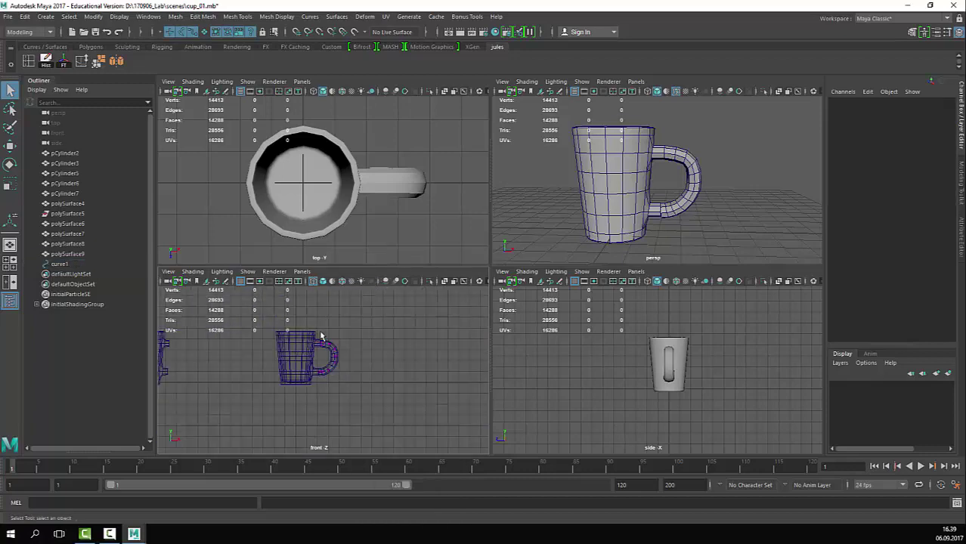
scroll(320, 335, up, 5)
key(w)
drag(380, 339, 522, 313)
key(q)
right_drag(738, 163, 779, 143)
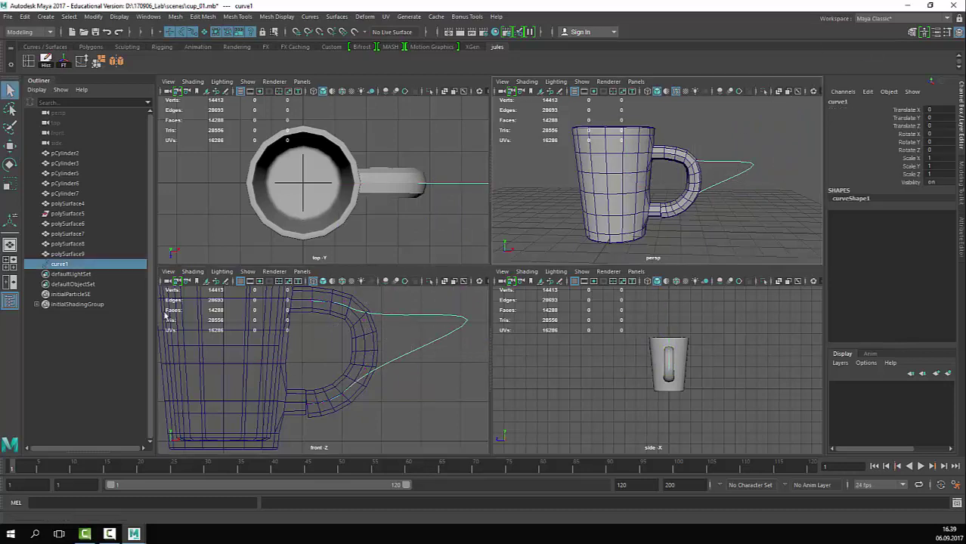
Step: Delete the guide curve curve1
click(69, 254)
click(74, 264)
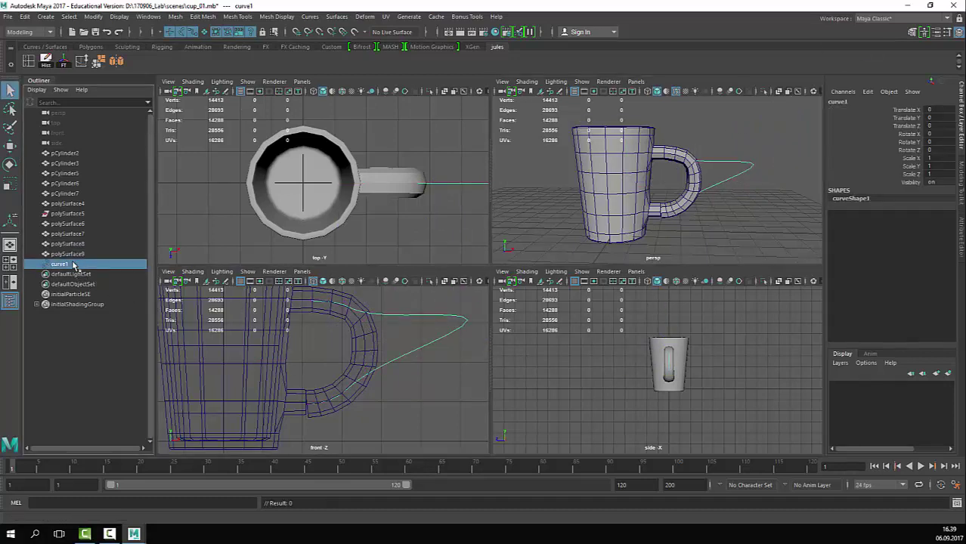
key(Delete)
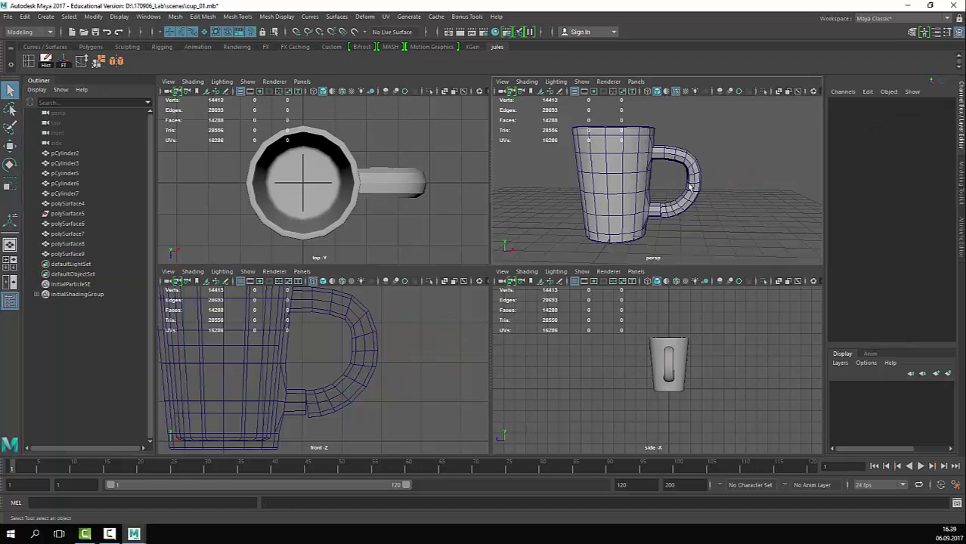
Step: In the maximized perspective view, snap the upper front vertex of the handle's lower end onto the matching stub vertex
key(space)
alt+drag(568, 328, 517, 344)
scroll(496, 394, up, 6)
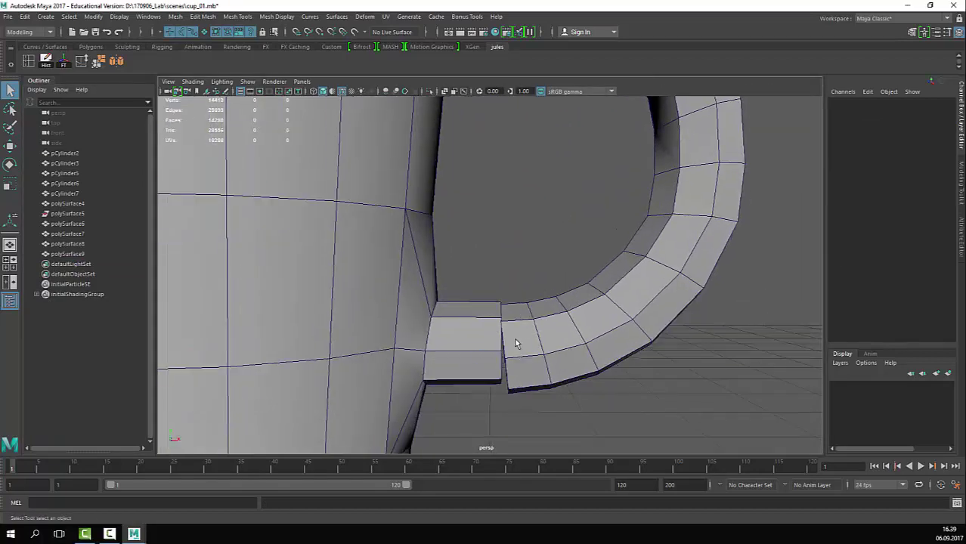
right_drag(516, 342, 558, 342)
alt+drag(558, 342, 539, 343)
right_drag(512, 357, 475, 345)
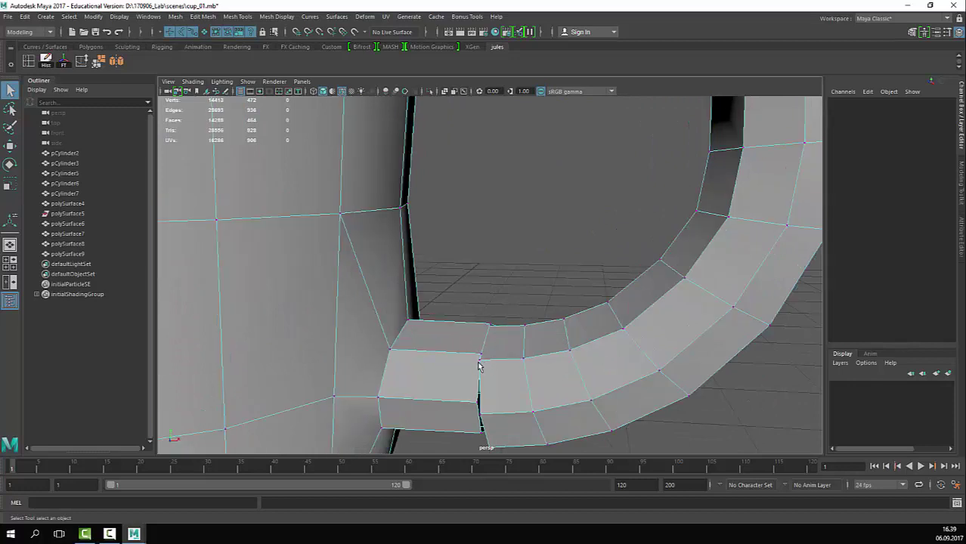
click(482, 364)
mouse_move(485, 362)
alt+mouse_down()
mouse_move(487, 341)
mouse_move(495, 361)
alt+mouse_up()
key(w)
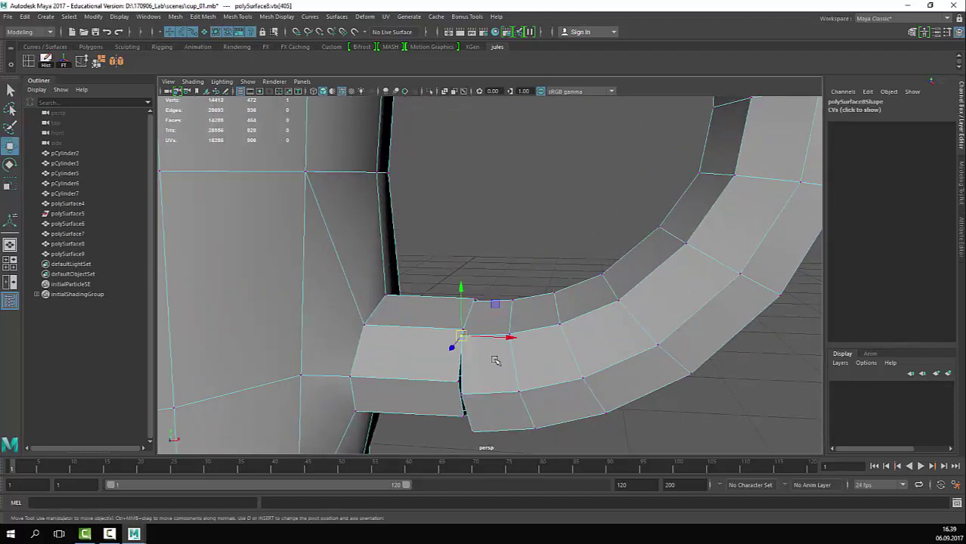
middle_click(461, 327)
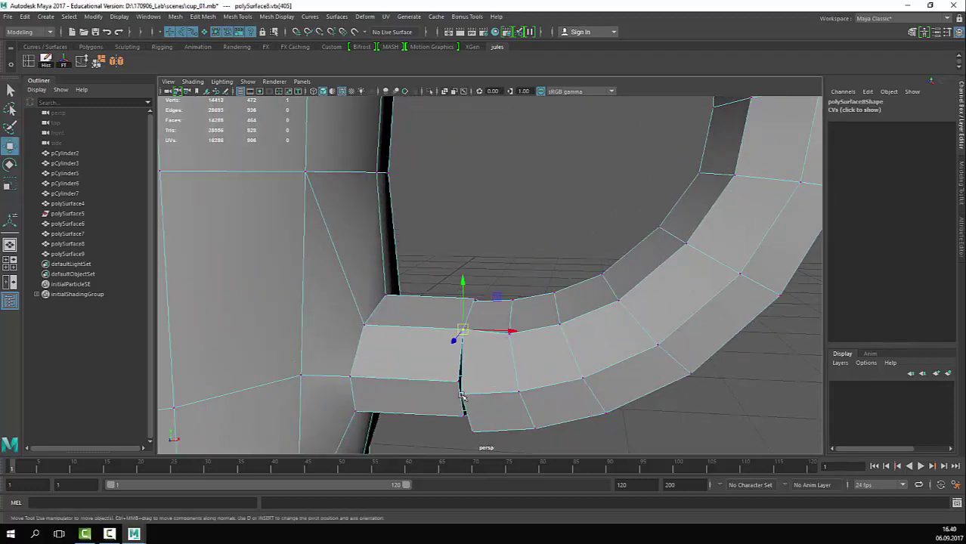
Step: Snap the next two vertices along the front and underside of the handle's end onto the stub's border vertices
click(462, 394)
middle_click(459, 382)
scroll(467, 415, up, 3)
alt+drag(468, 416, 497, 320)
click(487, 343)
click(484, 344)
middle_click(472, 327)
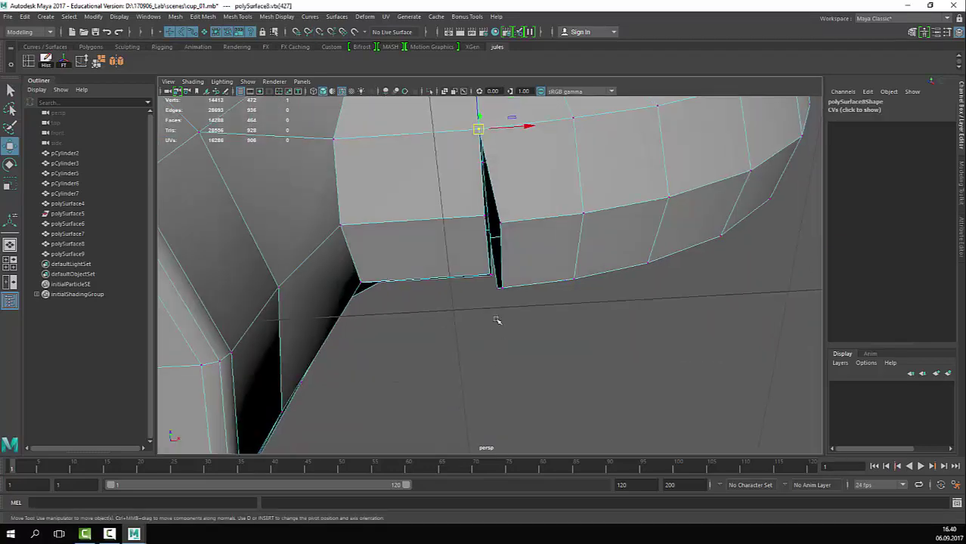
click(502, 222)
middle_click(484, 217)
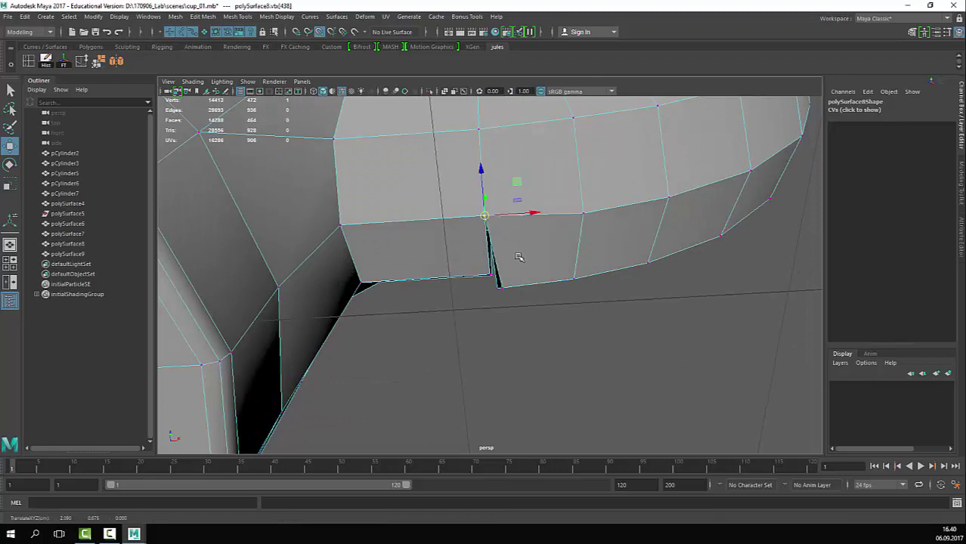
Step: Snap the handle's bottom corner vertex onto the stub and check the vertices around the joint's underside
alt+drag(517, 256, 471, 194)
click(481, 189)
middle_click(468, 194)
alt+drag(503, 235, 504, 280)
click(502, 228)
key(q)
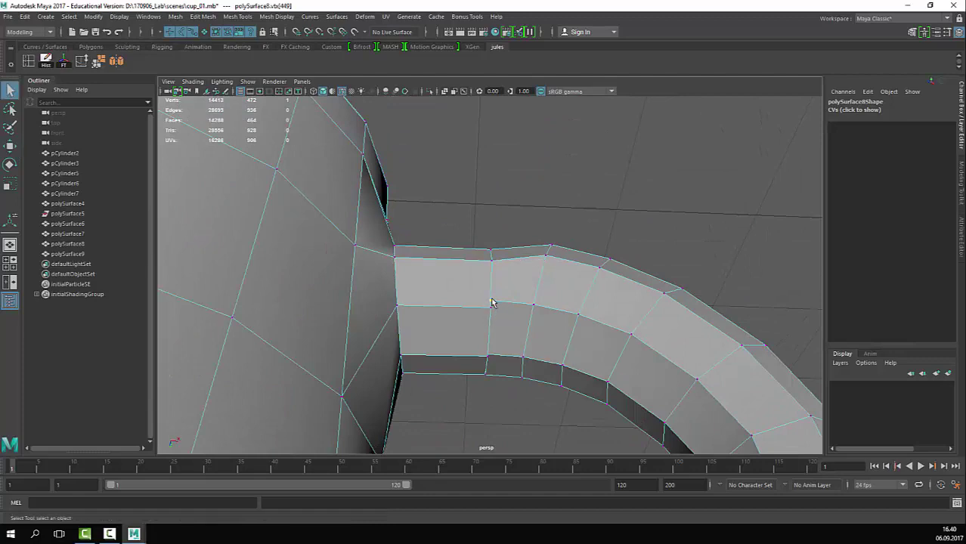
click(491, 304)
key(w)
alt+drag(489, 308, 490, 349)
click(478, 348)
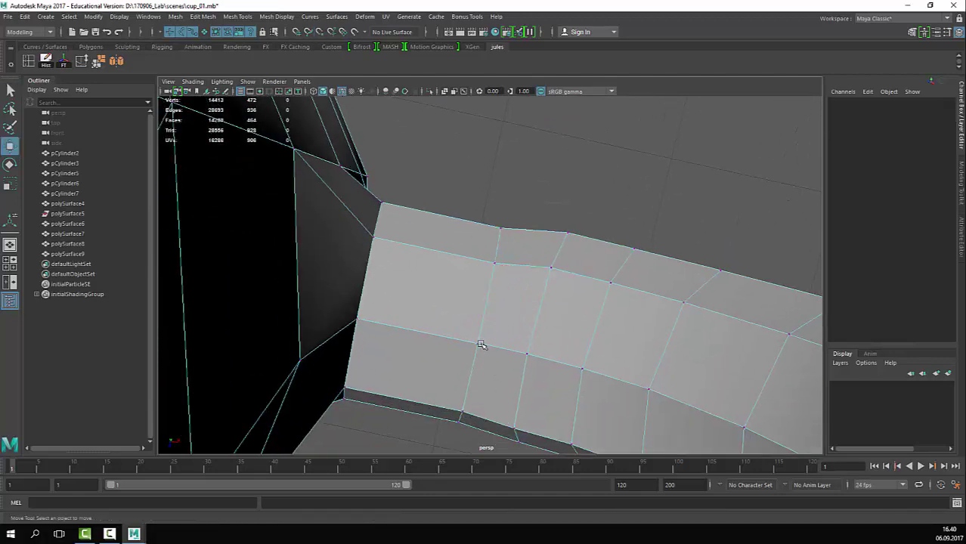
click(481, 345)
Step: Examine the edges and vertices around the handle's lower joint from behind for vertices not yet snapped together
alt+drag(485, 377, 427, 269)
right_drag(427, 269, 447, 205)
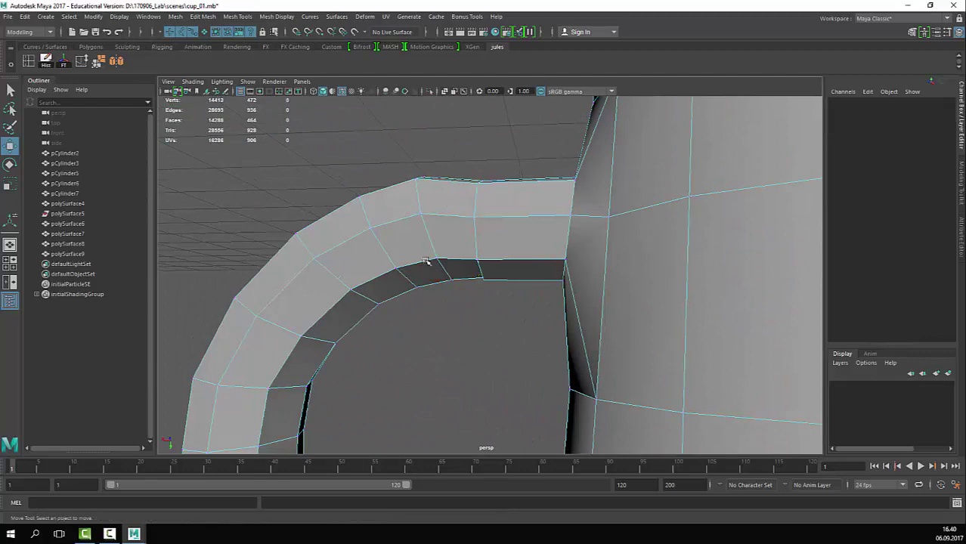
alt+drag(439, 259, 452, 260)
click(452, 262)
scroll(456, 262, down, 2)
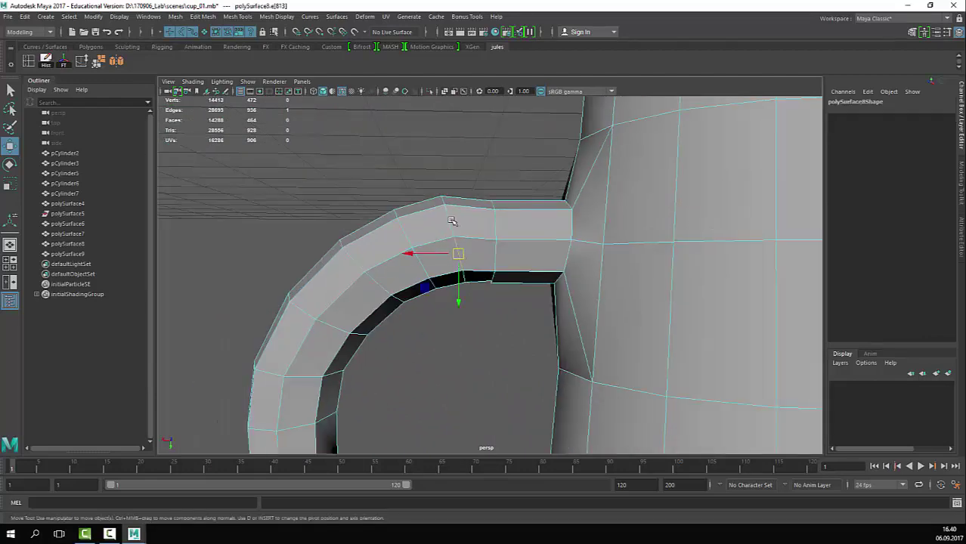
double_click(451, 220)
mouse_move(520, 243)
alt+mouse_down()
mouse_move(496, 250)
mouse_move(523, 259)
alt+mouse_up()
right_drag(522, 259, 476, 279)
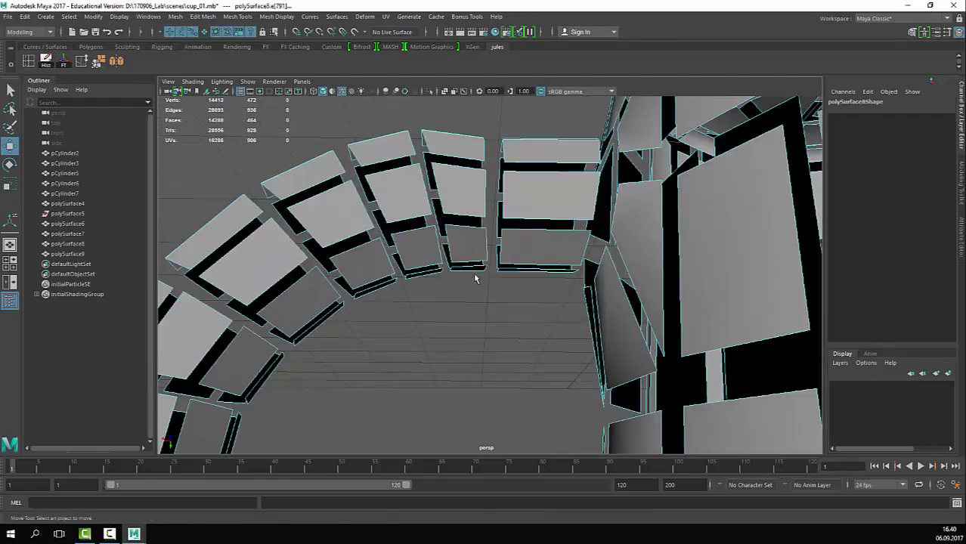
key(q)
right_drag(515, 248, 490, 258)
click(483, 283)
alt+drag(483, 285, 496, 283)
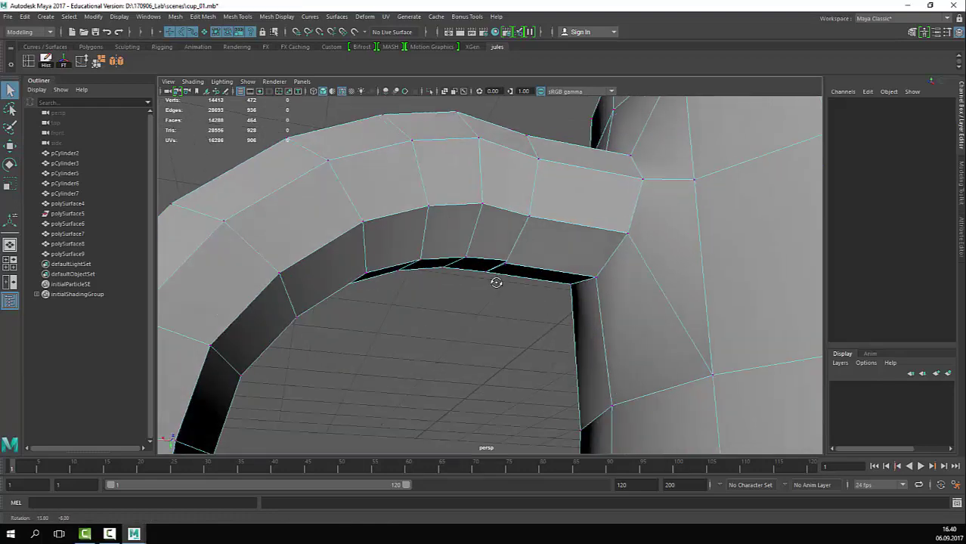
Step: Use wireframe display to snap the offset vertex on the joint's inner side onto the stub, then restore shading
alt+right_drag(496, 282, 602, 272)
key(4)
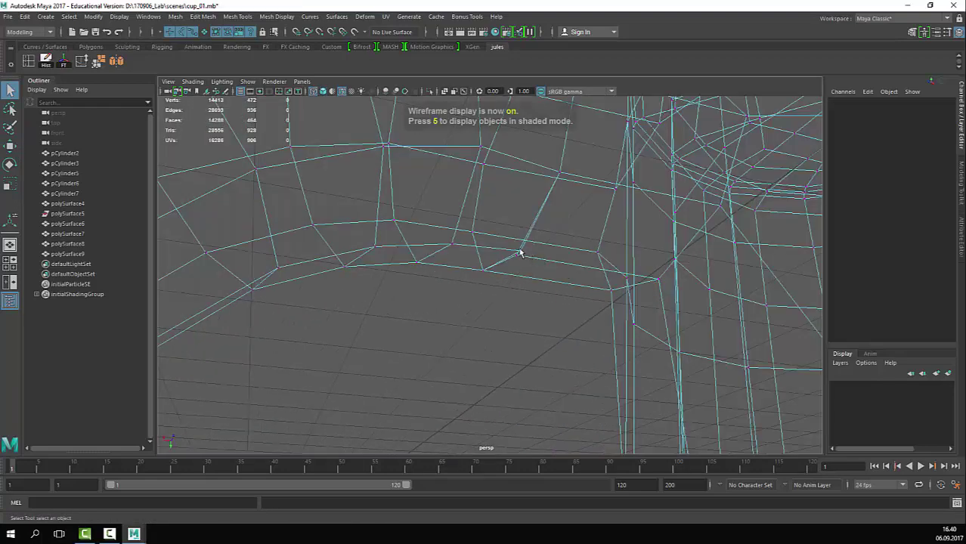
click(520, 251)
key(w)
alt+right_drag(569, 261, 490, 269)
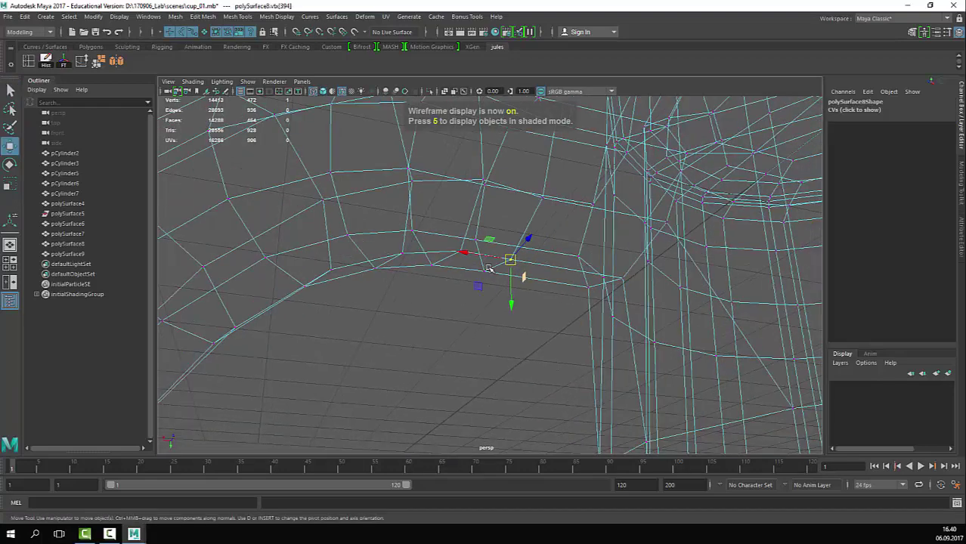
key(5)
alt+drag(479, 265, 528, 254)
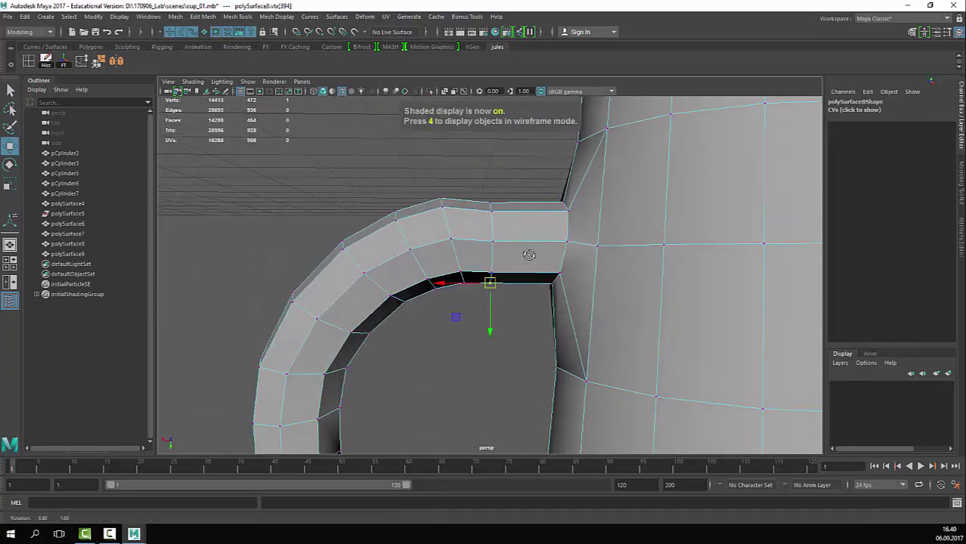
Step: Select all vertices around the seam between handle and lower stub, merge them, and check the whole cup
drag(522, 183, 483, 347)
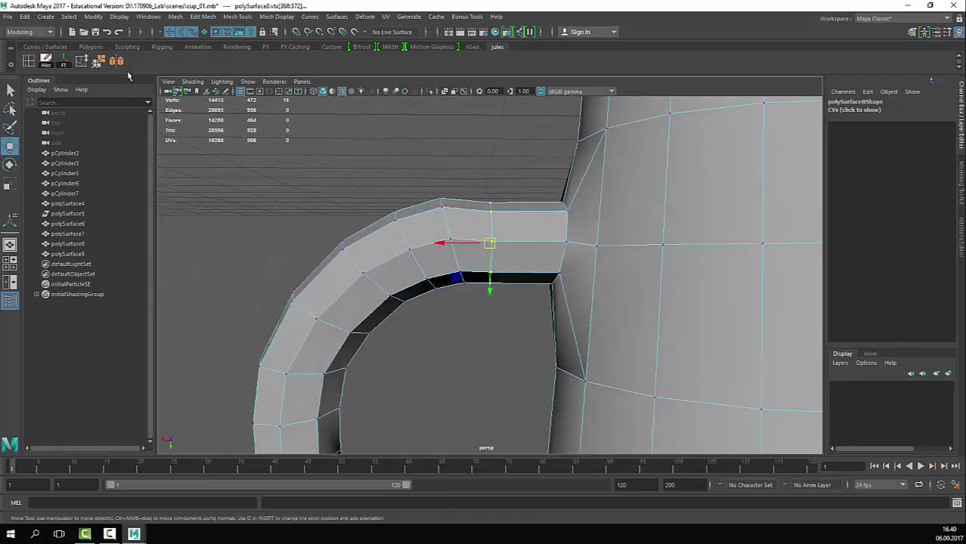
click(99, 64)
key(q)
click(513, 361)
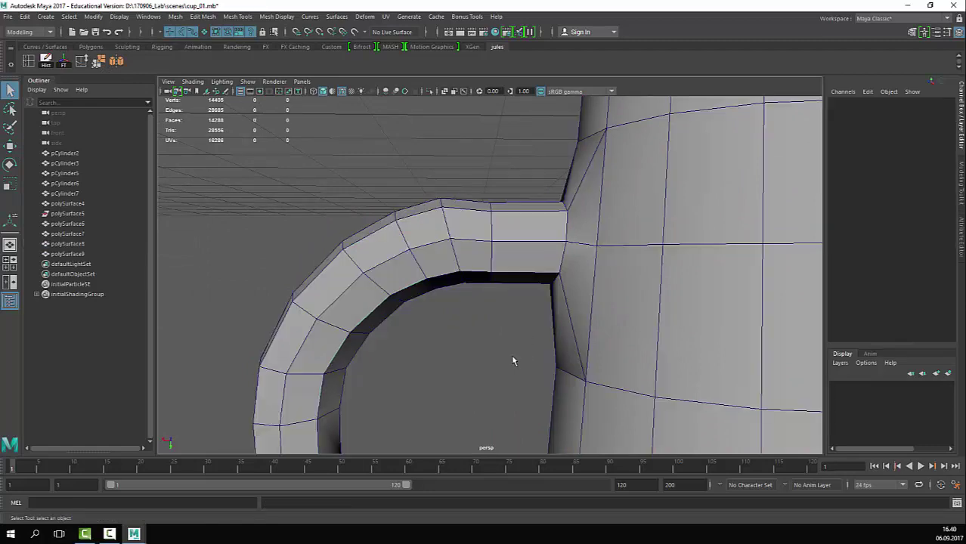
scroll(478, 353, down, 5)
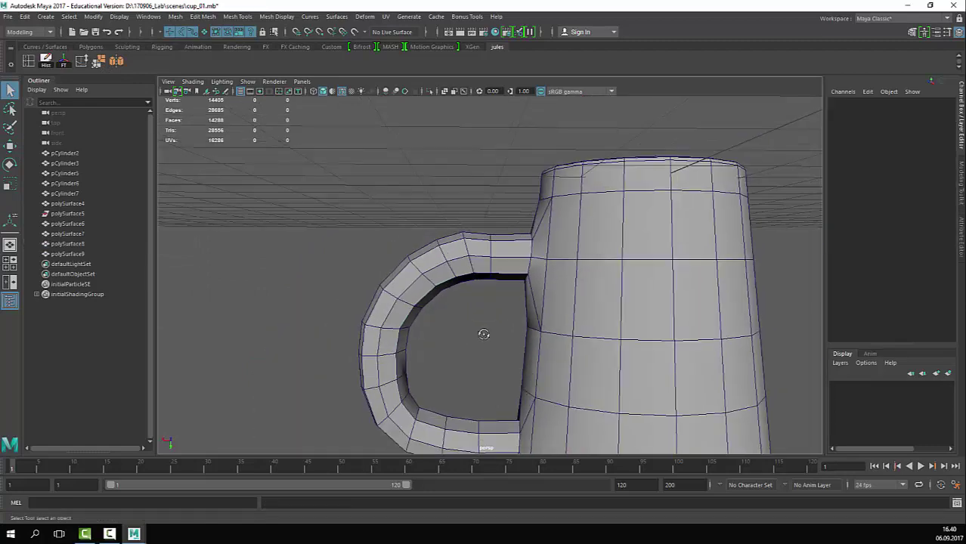
alt+drag(483, 335, 544, 266)
alt+drag(579, 327, 667, 356)
scroll(471, 211, down, 4)
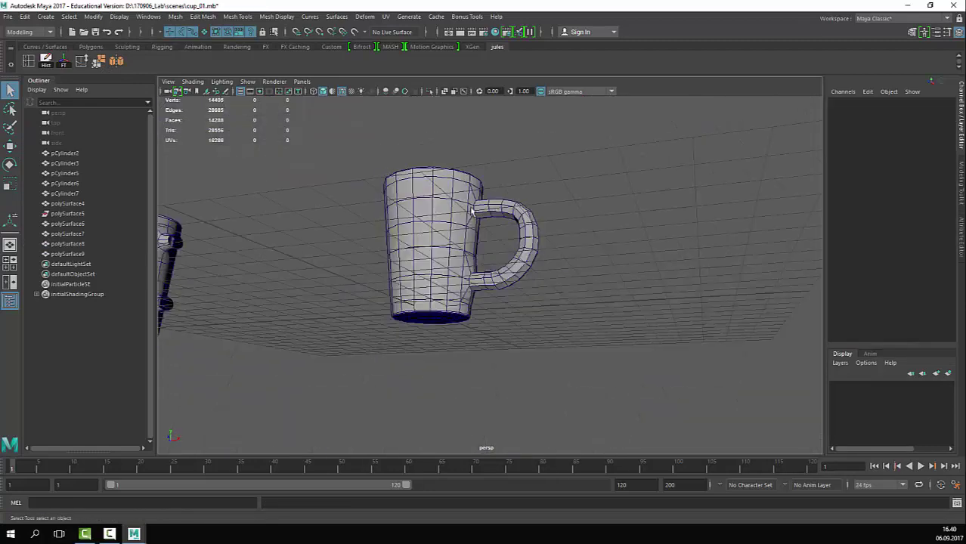
Step: Turn on smooth mesh preview for the cup and view the body together with its handle
click(204, 33)
alt+drag(384, 216, 411, 241)
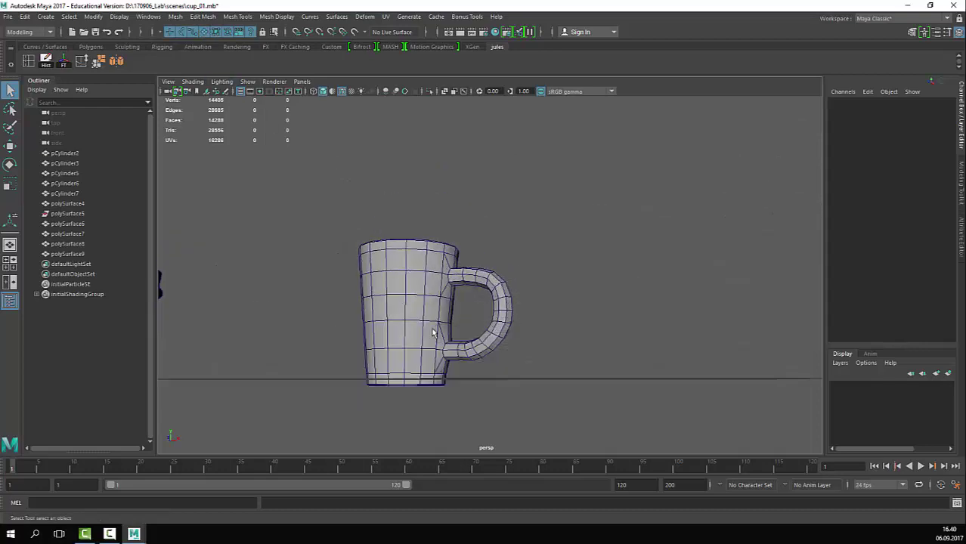
click(436, 329)
key(3)
click(474, 337)
alt+drag(473, 338, 645, 329)
alt+right_drag(645, 329, 554, 326)
alt+drag(554, 326, 539, 328)
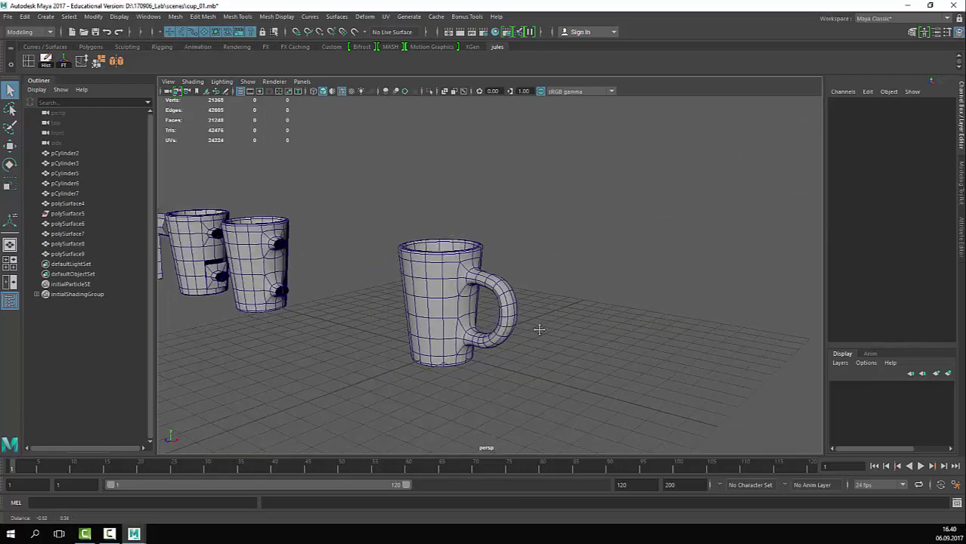
alt+right_drag(539, 328, 561, 343)
alt+middle_drag(561, 343, 597, 270)
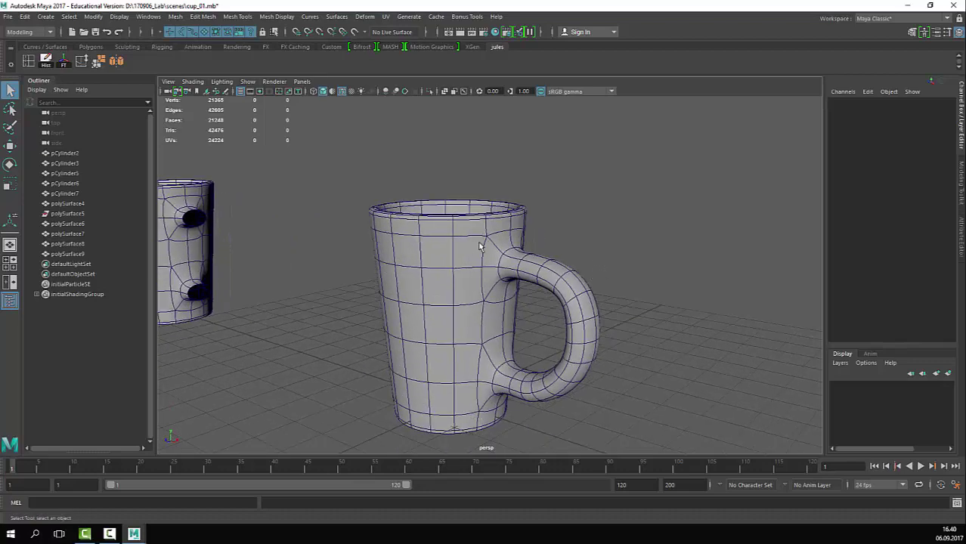
Step: Examine the smoothed cup's upper handle joint and rim up close for surface flaws
alt+right_drag(479, 246, 604, 261)
alt+middle_drag(605, 261, 540, 227)
alt+right_drag(406, 210, 582, 268)
alt+middle_drag(582, 268, 579, 429)
alt+drag(413, 286, 462, 294)
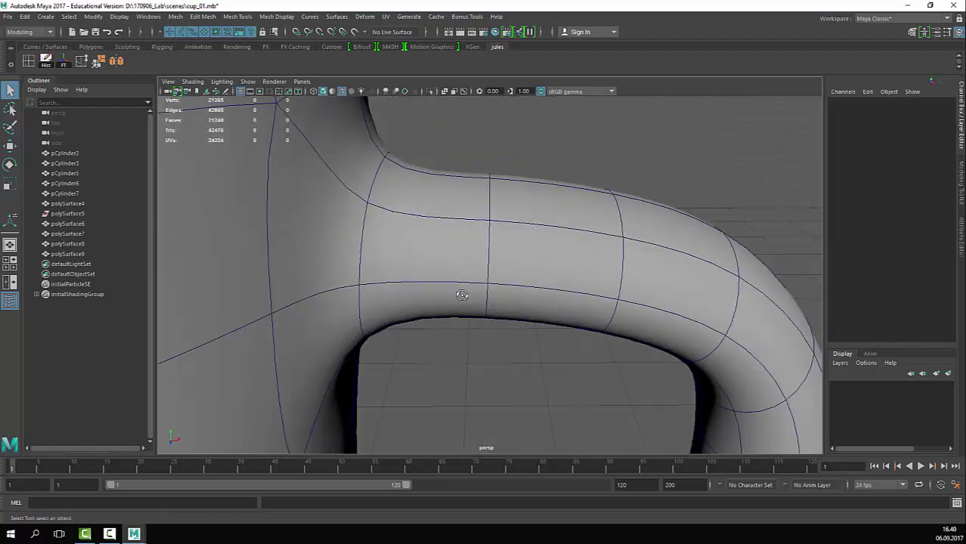
alt+right_drag(647, 110, 457, 194)
alt+drag(457, 194, 494, 301)
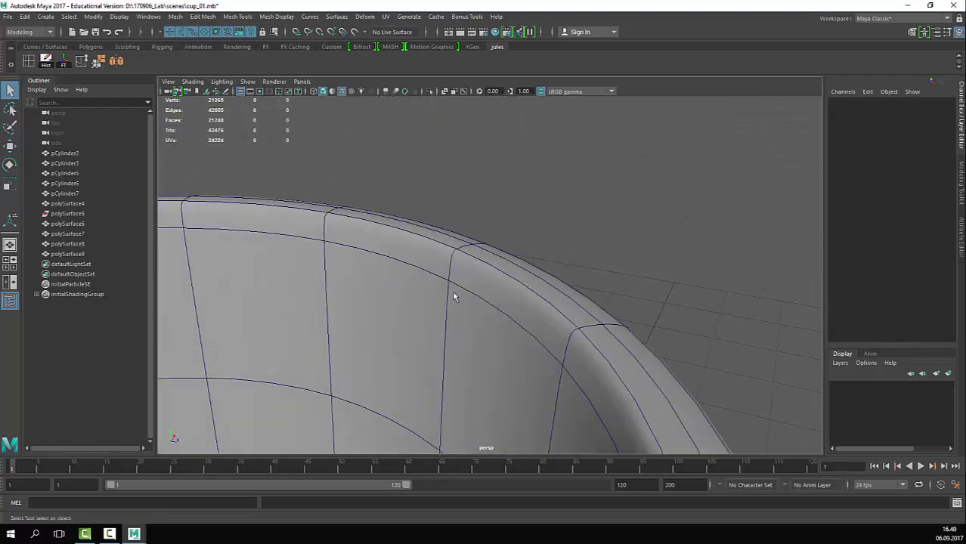
alt+right_drag(455, 296, 505, 330)
alt+middle_drag(505, 330, 473, 320)
alt+right_drag(473, 320, 457, 336)
alt+middle_drag(457, 336, 277, 334)
alt+right_drag(277, 333, 559, 319)
alt+right_drag(519, 346, 284, 331)
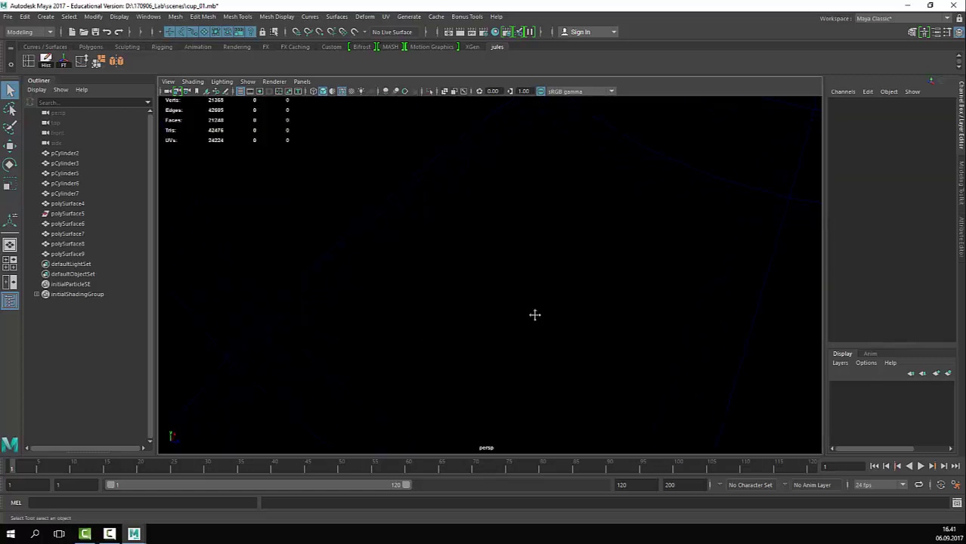
Step: Examine the smoothed cup's handle, interior floor and underside for surface flaws
alt+right_drag(434, 401, 599, 344)
alt+drag(600, 345, 630, 345)
alt+right_drag(663, 364, 409, 326)
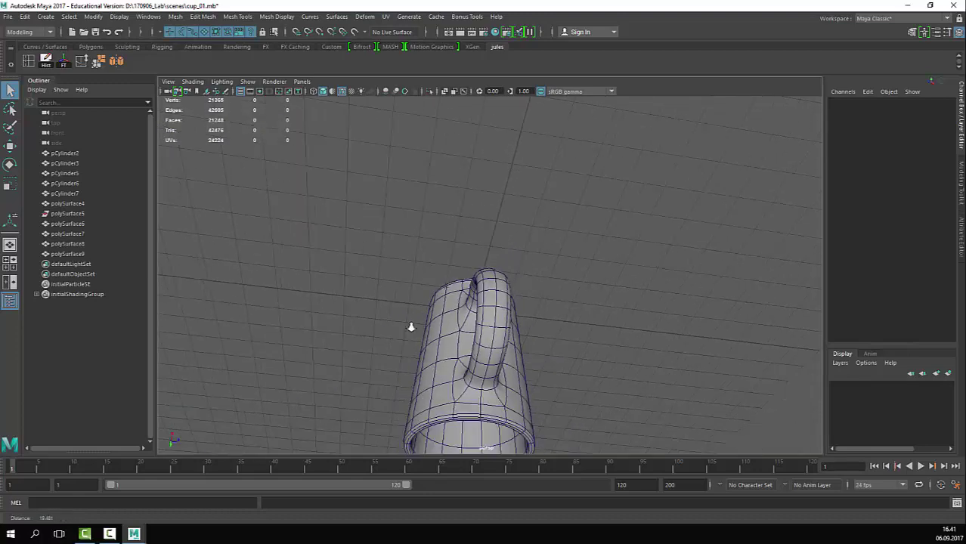
alt+drag(410, 326, 597, 208)
alt+right_drag(597, 302, 621, 344)
alt+middle_drag(636, 343, 559, 326)
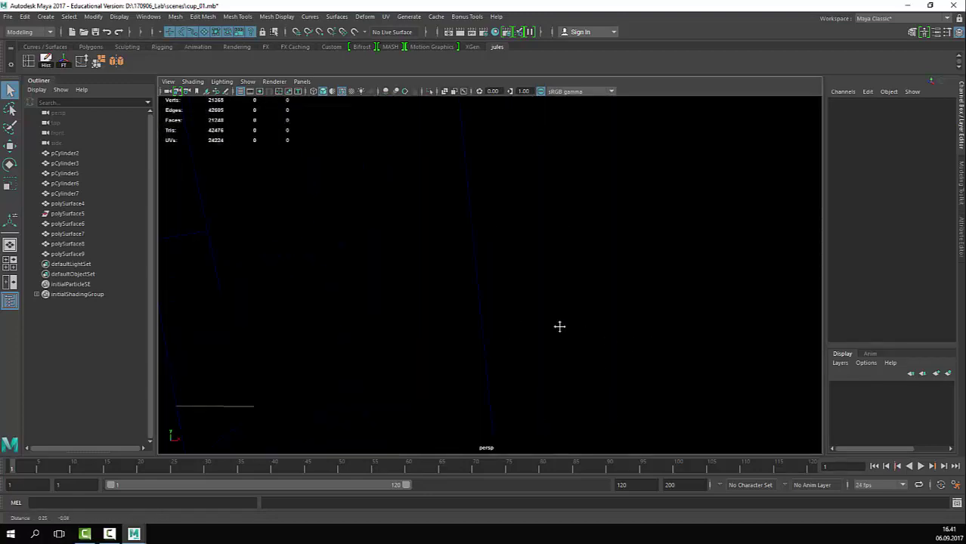
alt+right_drag(559, 326, 451, 255)
mouse_move(450, 254)
alt+middle_down()
mouse_move(501, 242)
mouse_move(462, 239)
alt+middle_up()
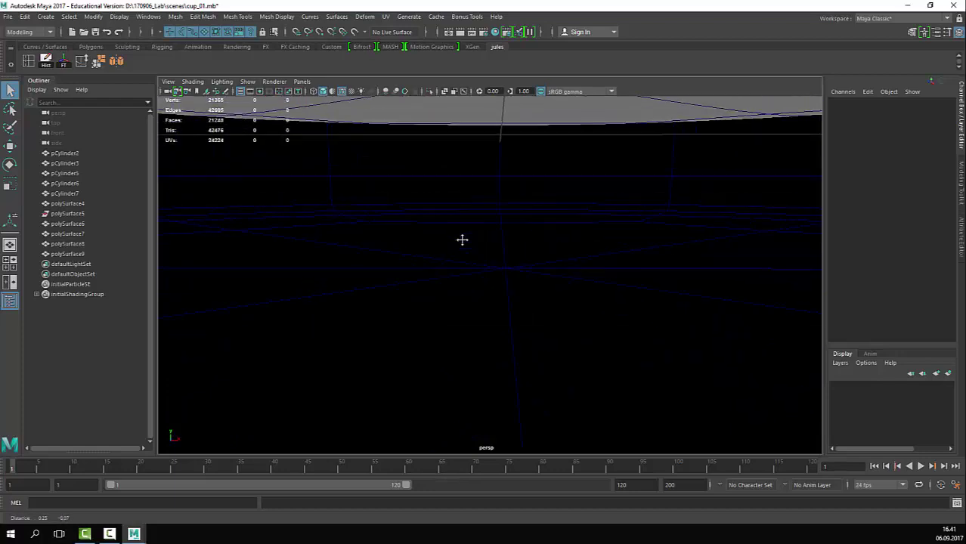
alt+drag(672, 269, 404, 284)
alt+right_drag(515, 291, 492, 260)
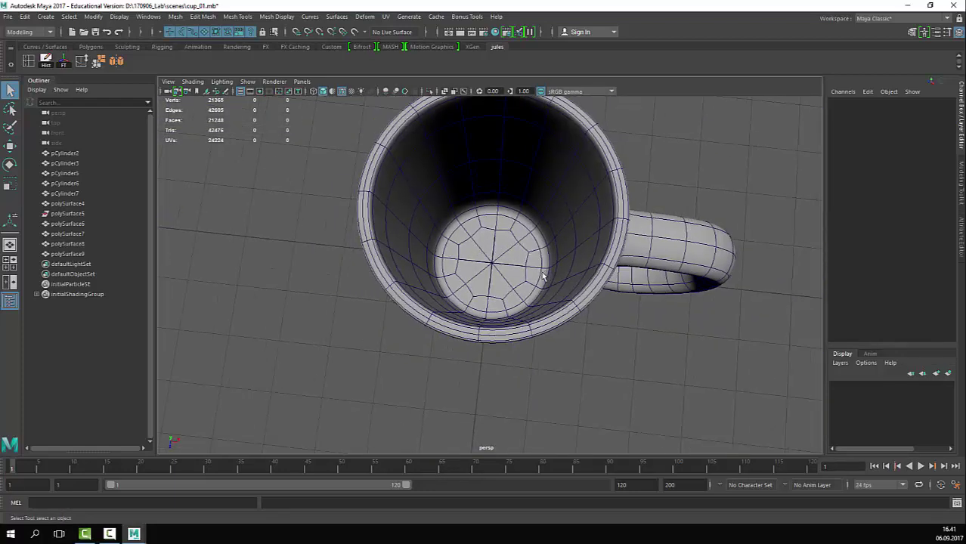
mouse_move(492, 261)
alt+mouse_down()
mouse_move(513, 294)
mouse_move(485, 269)
alt+mouse_up()
click(482, 277)
alt+right_drag(484, 292, 610, 303)
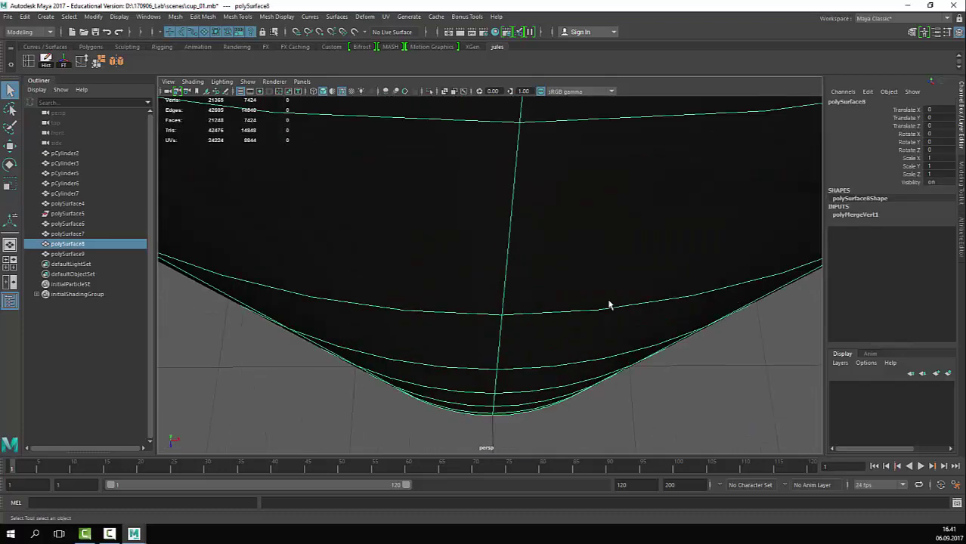
alt+drag(575, 341, 580, 190)
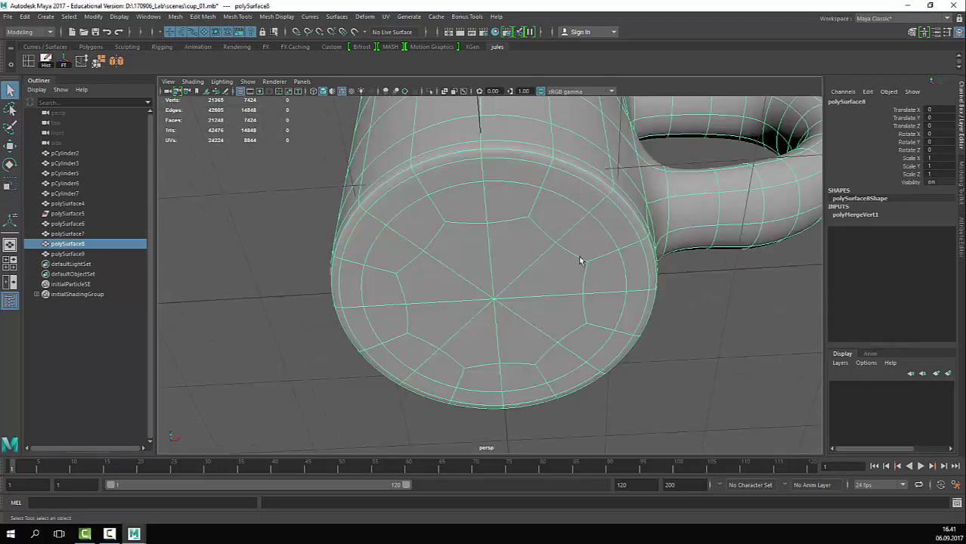
Step: Return the cup to unsmoothed display and show its vertices as wireframe in the front view
key(1)
alt+right_drag(647, 280, 555, 260)
alt+drag(556, 261, 548, 362)
alt+right_drag(638, 306, 582, 284)
alt+middle_drag(642, 261, 521, 293)
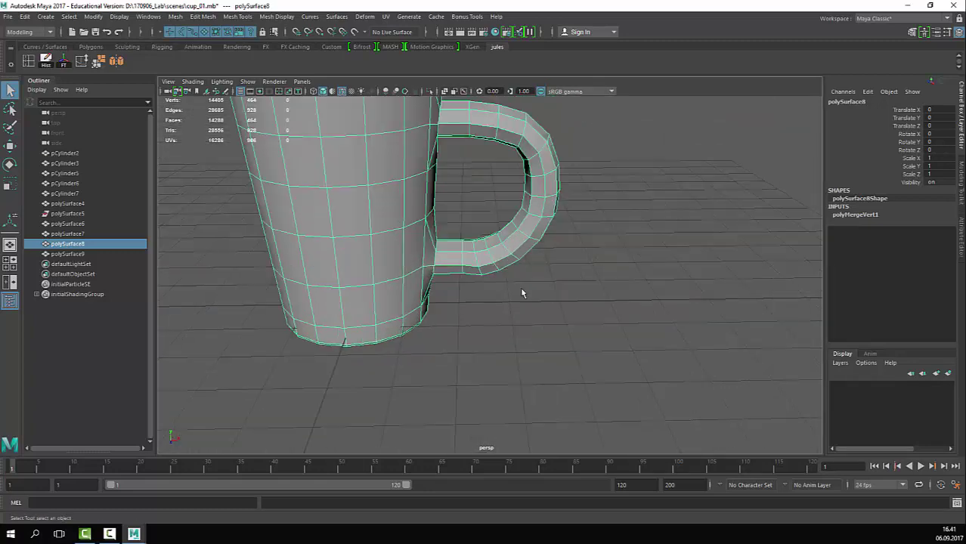
key(space)
key(space)
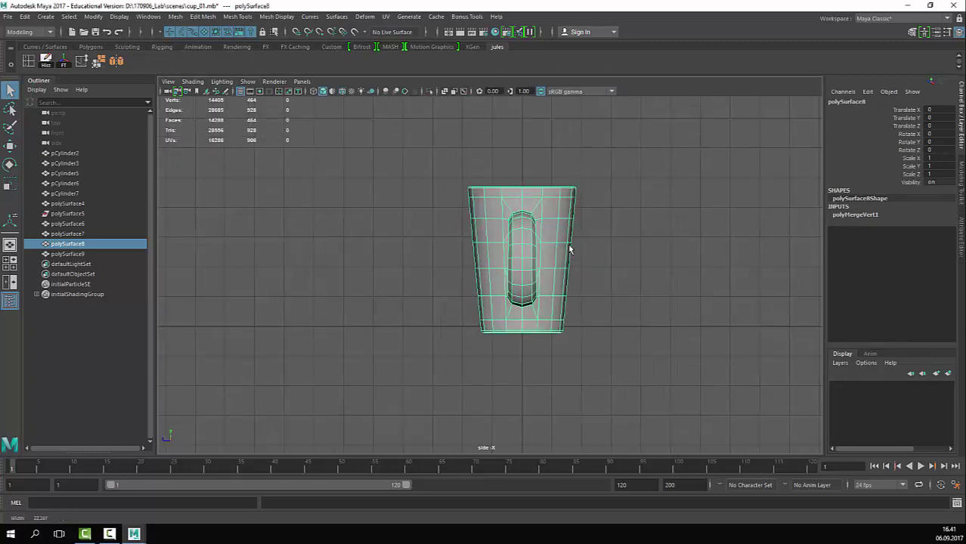
key(space)
key(space)
alt+right_drag(634, 200, 261, 251)
key(space)
key(space)
alt+middle_drag(422, 319, 349, 377)
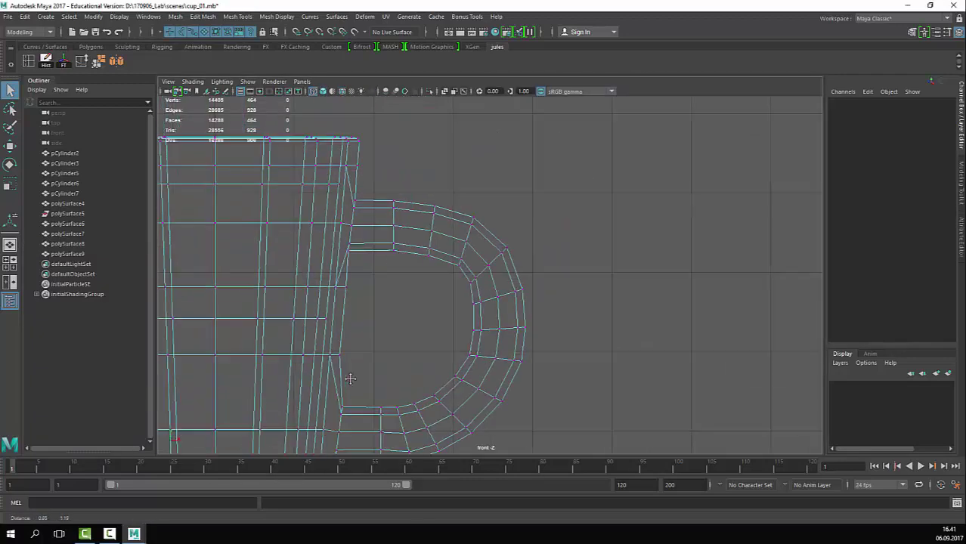
Step: Raise the inner vertices of the handle's upper arm on the first two rings from the cup to thin it
alt+right_drag(349, 377, 438, 308)
key(w)
drag(384, 239, 392, 208)
key(q)
key(w)
drag(456, 212, 438, 189)
key(q)
key(w)
key(q)
key(w)
key(q)
key(w)
key(q)
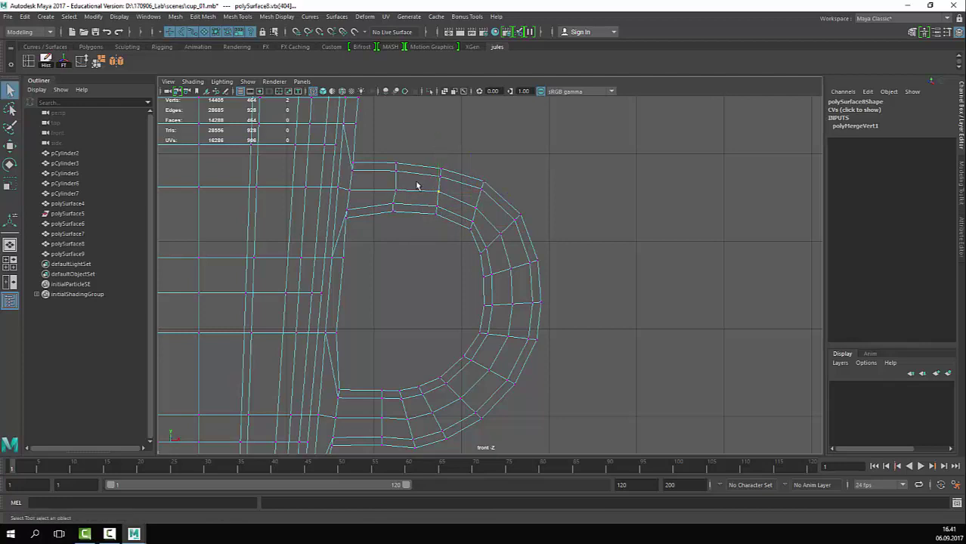
Step: Fine-tune the middle and inner vertices of the upper arm's first ring to even out their spacing
click(396, 189)
key(w)
key(q)
click(395, 207)
key(w)
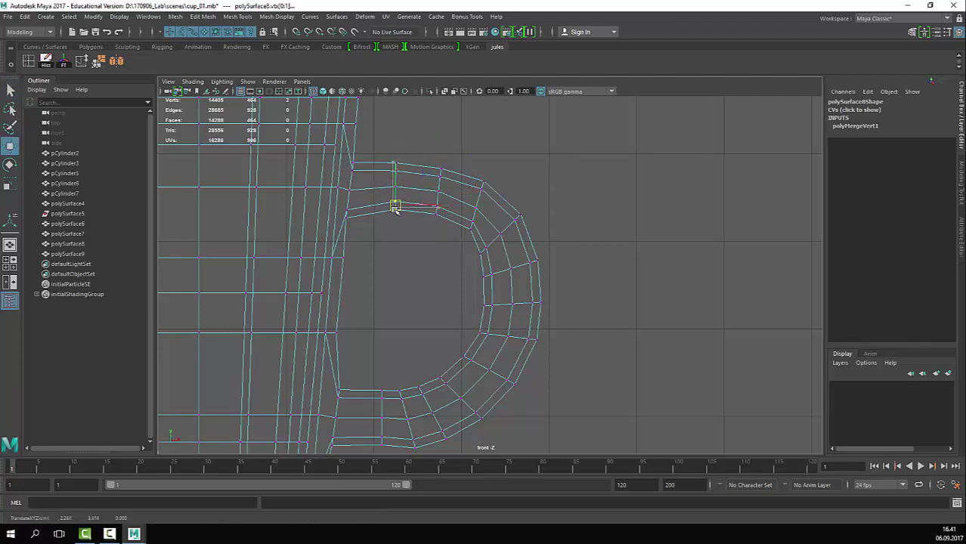
key(q)
Step: Adjust the inner vertex pairs at the handle's upper bend to round its inside contour
click(487, 249)
key(w)
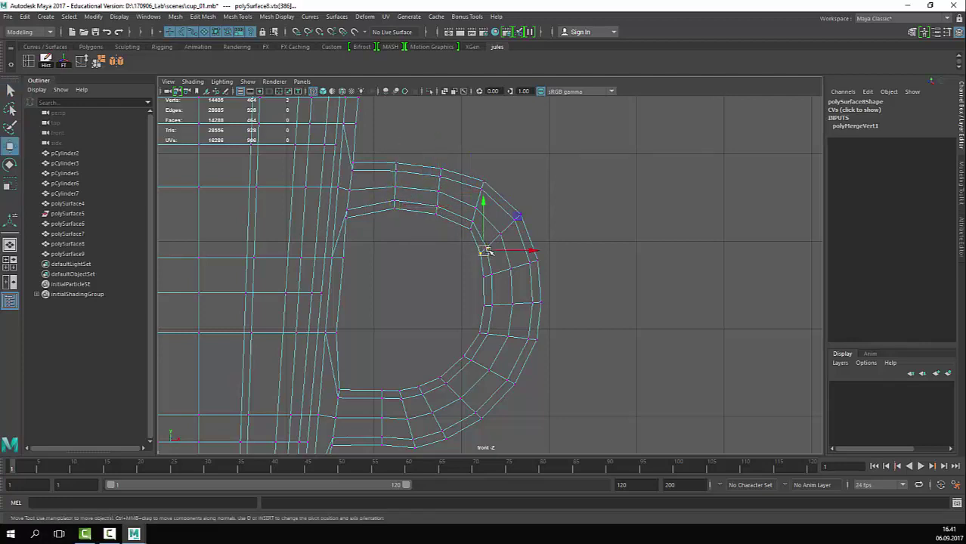
key(q)
mouse_move(481, 216)
mouse_down()
mouse_move(464, 233)
mouse_move(469, 223)
mouse_up()
key(w)
key(q)
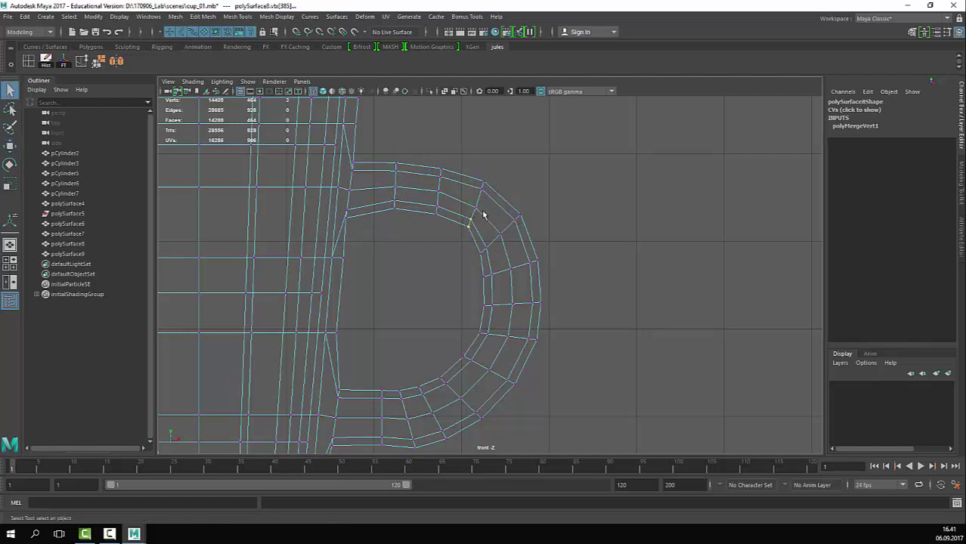
key(w)
key(q)
shift+click(488, 248)
key(w)
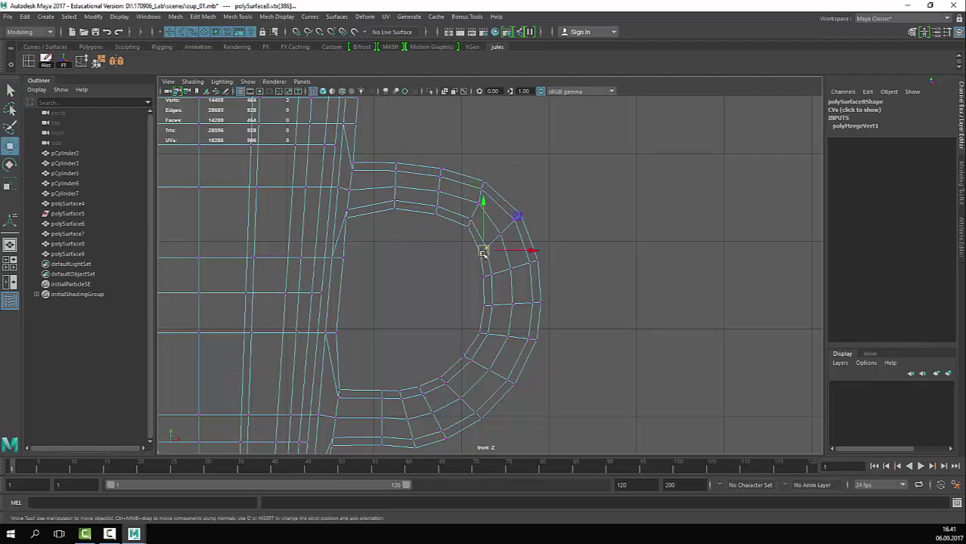
Step: Move the inner vertex pairs on the handle's vertical section outward to thin it
key(q)
shift+click(493, 275)
key(w)
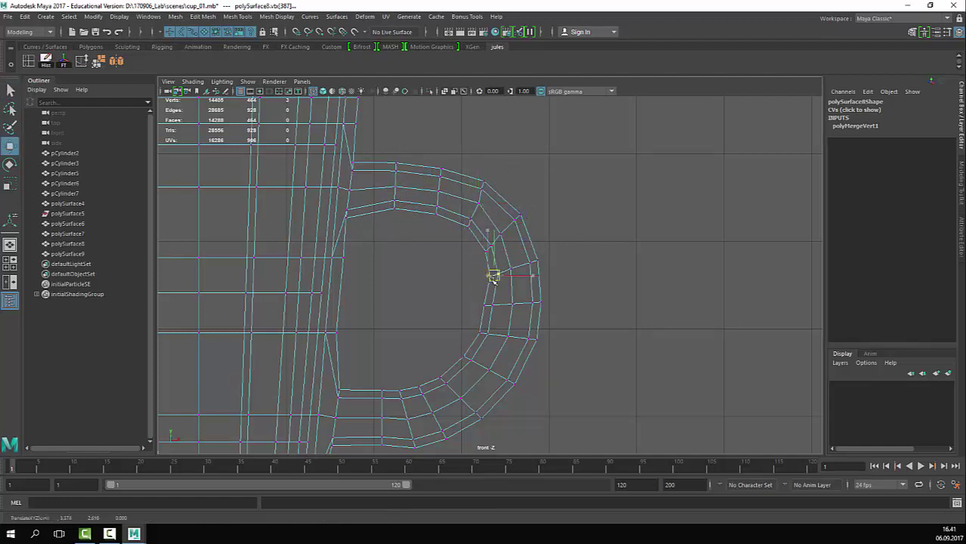
key(q)
shift+click(488, 305)
key(w)
key(q)
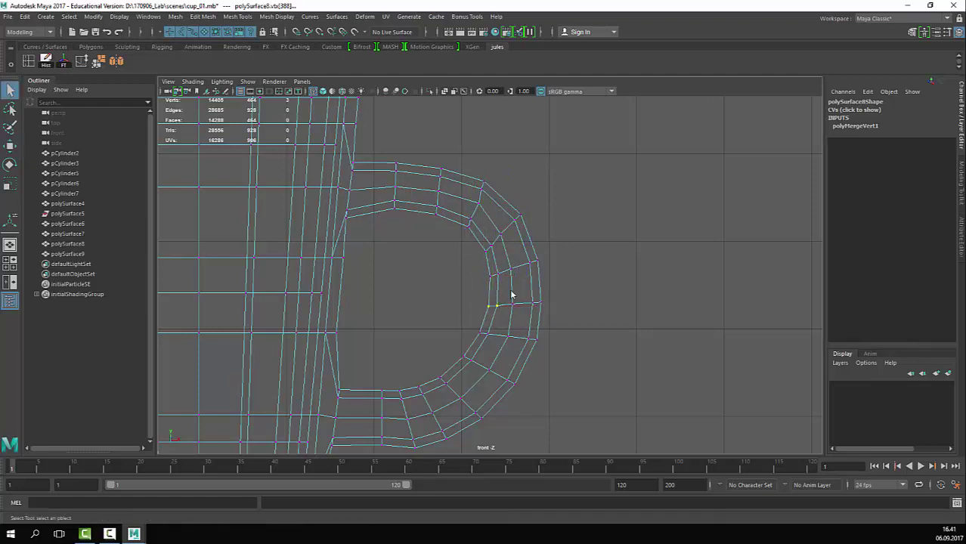
Step: Scale down the edge loops along the handle's vertical section and upper bend horizontally to narrow its thickness
click(513, 358)
click(500, 339)
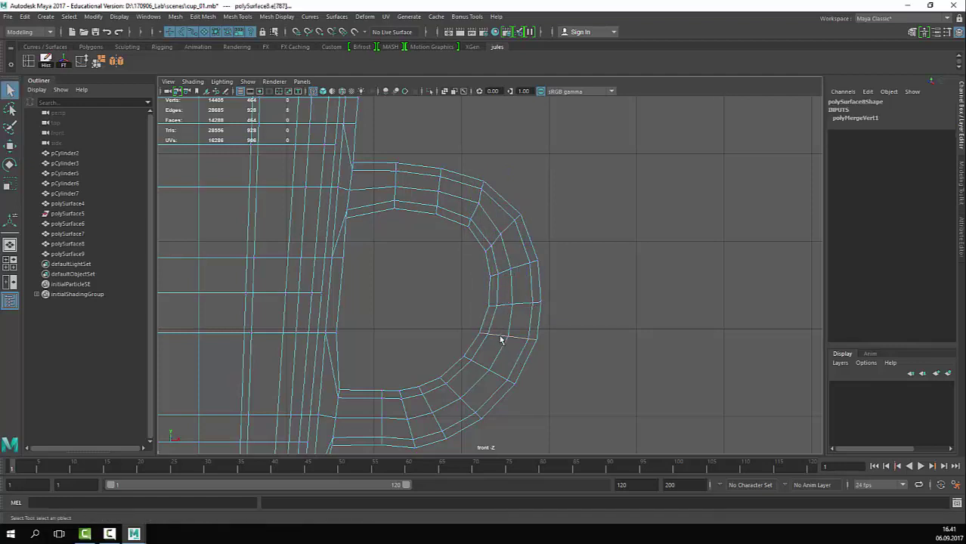
key(r)
drag(508, 338, 500, 340)
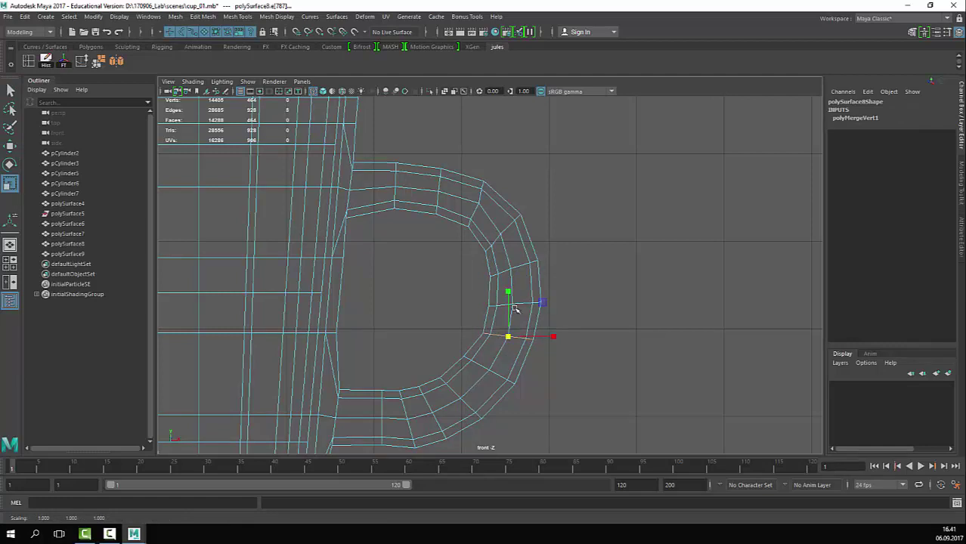
middle_drag(577, 316, 562, 317)
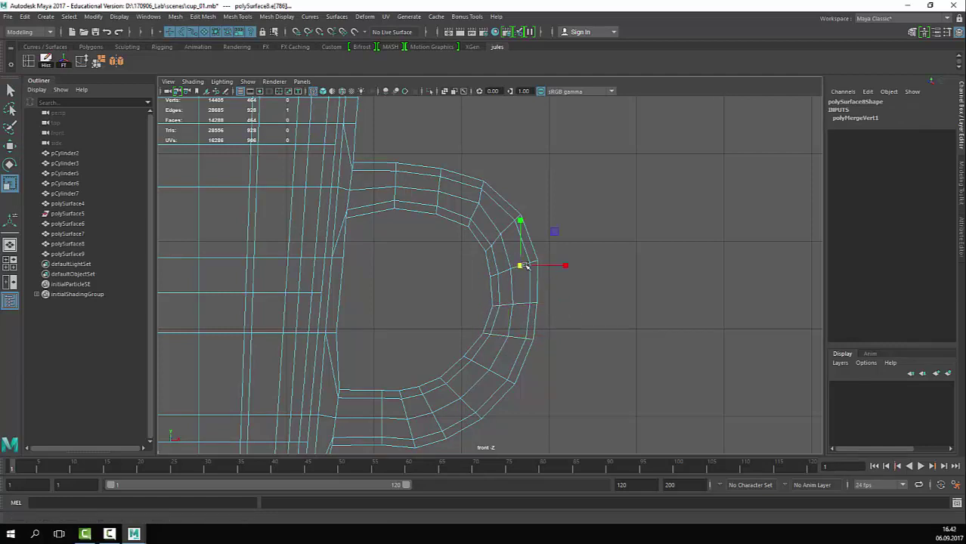
double_click(523, 264)
drag(558, 269, 554, 271)
click(504, 229)
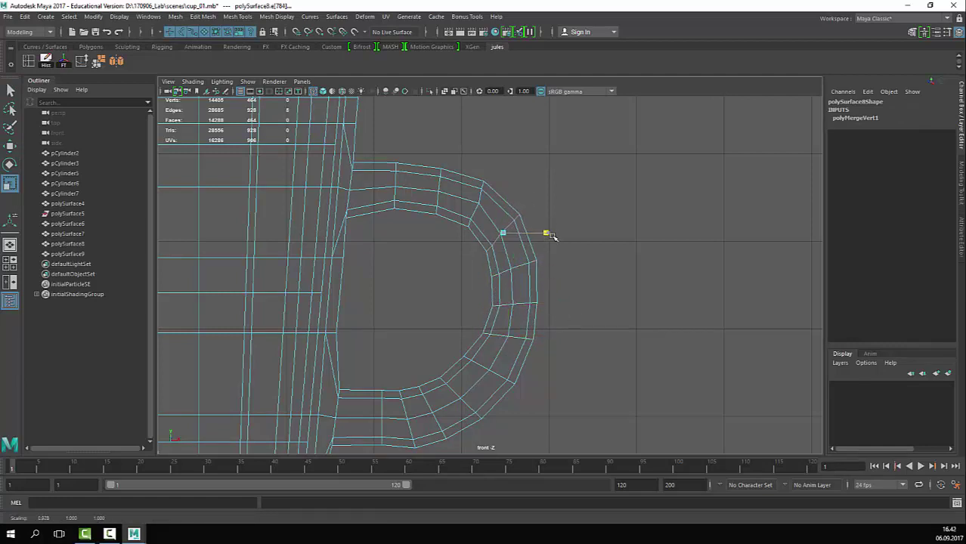
click(476, 206)
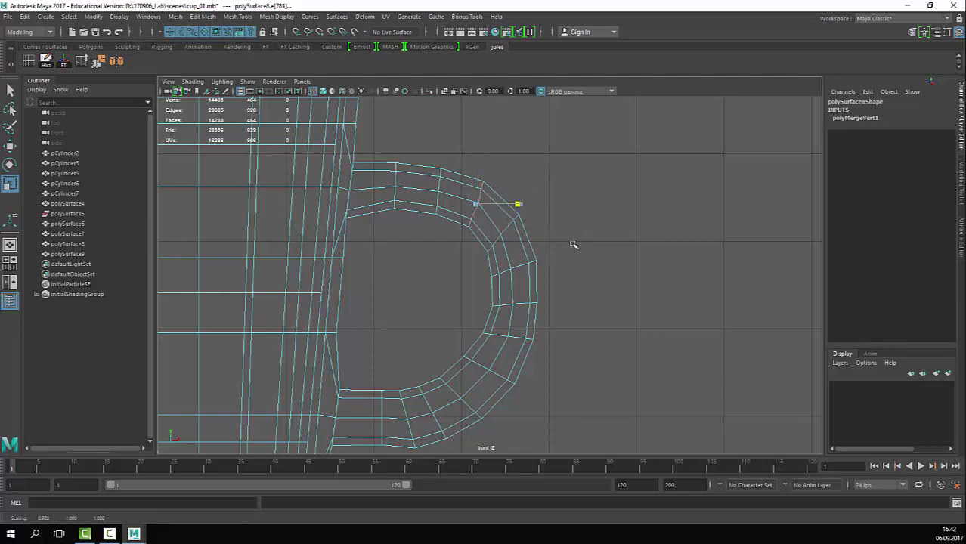
Step: Shift the middle vertices of the upper bend's ring slightly toward the cup to straighten the ring
key(F9)
key(q)
click(478, 205)
key(w)
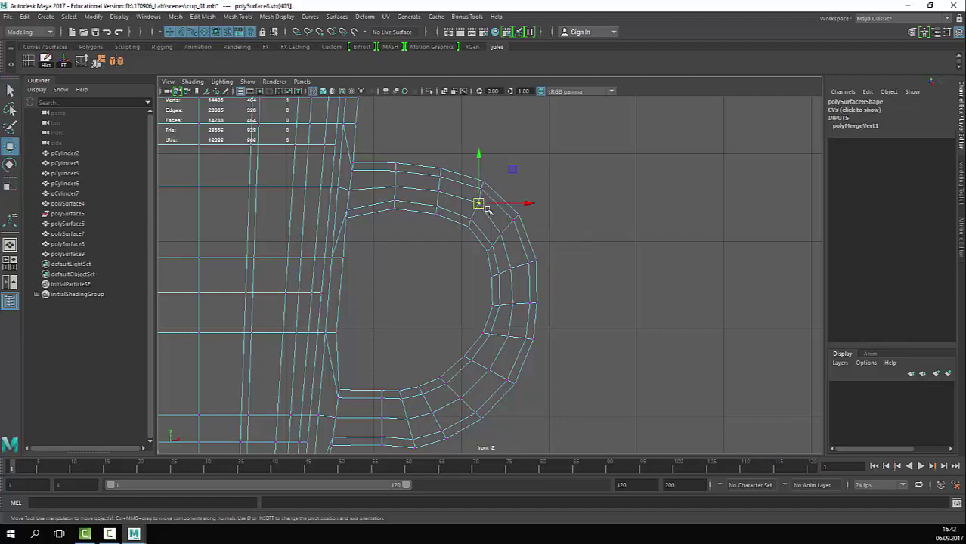
key(q)
mouse_move(467, 206)
mouse_down()
mouse_move(489, 200)
mouse_move(475, 202)
mouse_up()
key(w)
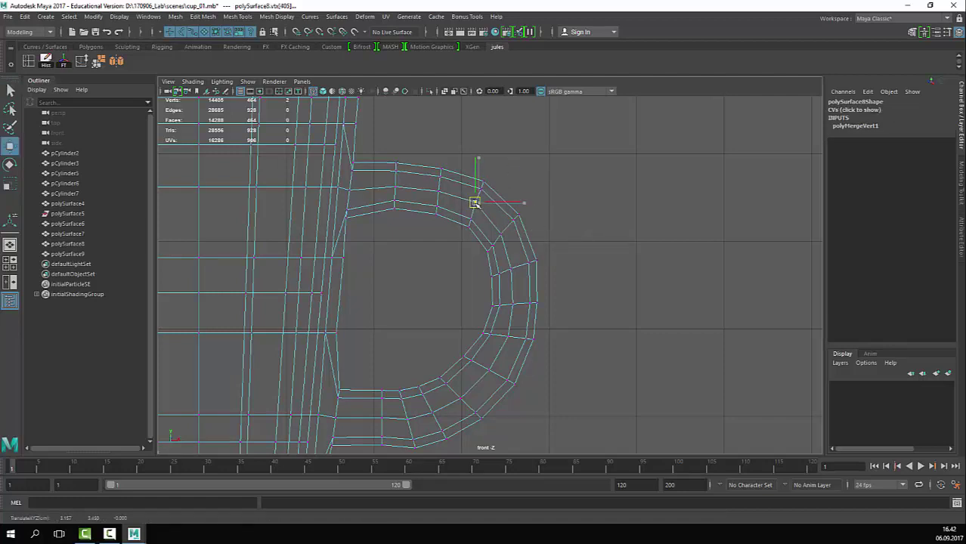
Step: Scale the second edge loop of the handle's lower arm slightly smaller and move it up
alt+right_drag(546, 330, 374, 328)
alt+middle_drag(374, 327, 357, 307)
alt+right_drag(246, 306, 317, 306)
alt+middle_drag(417, 331, 473, 330)
key(q)
key(F10)
scroll(499, 343, up, 2)
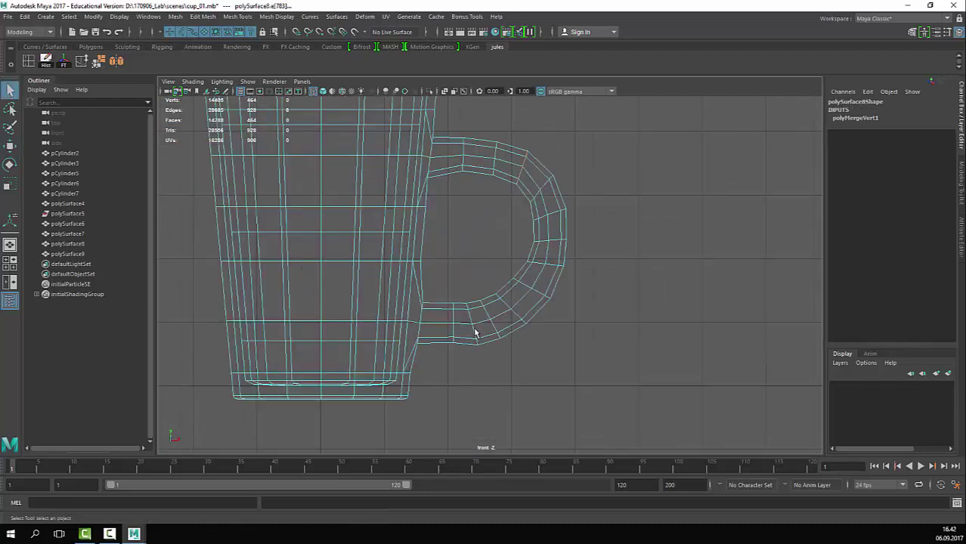
key(r)
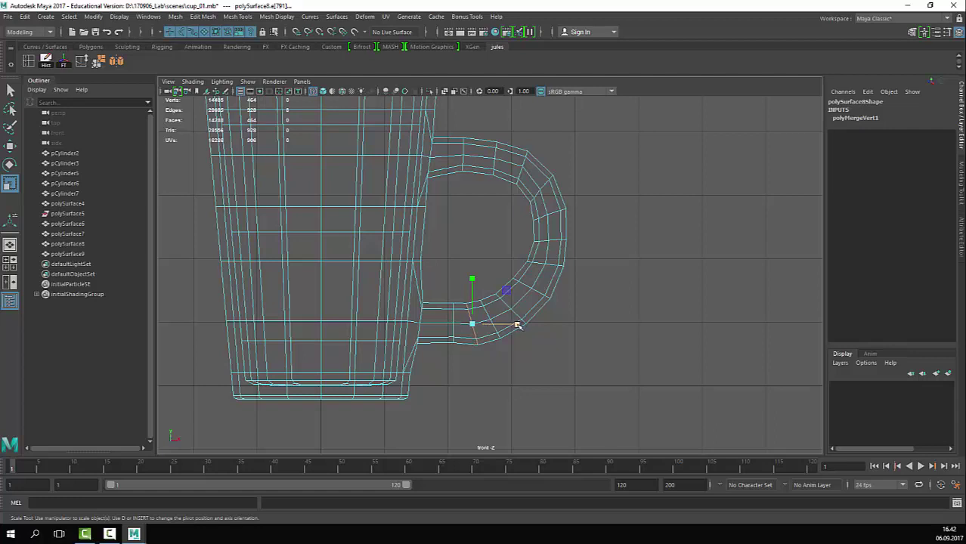
ctrl+drag(518, 325, 512, 327)
key(w)
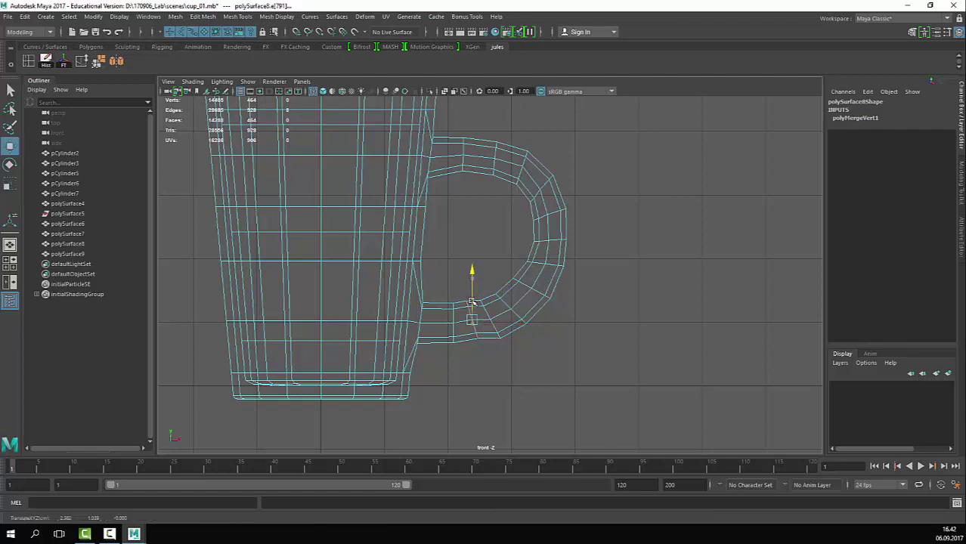
Step: Scale and nudge the third edge loop of the handle's lower arm to even out its thickness
key(q)
key(r)
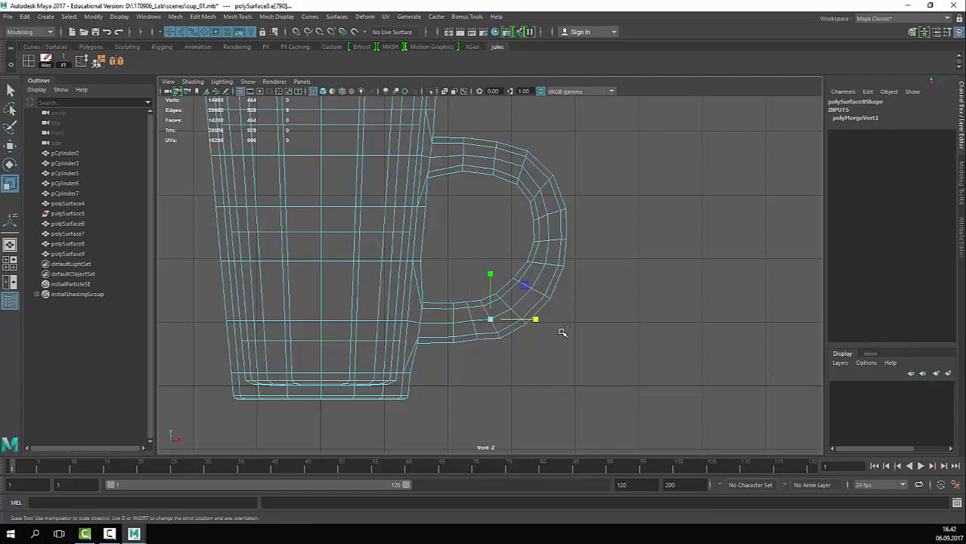
click(533, 318)
key(w)
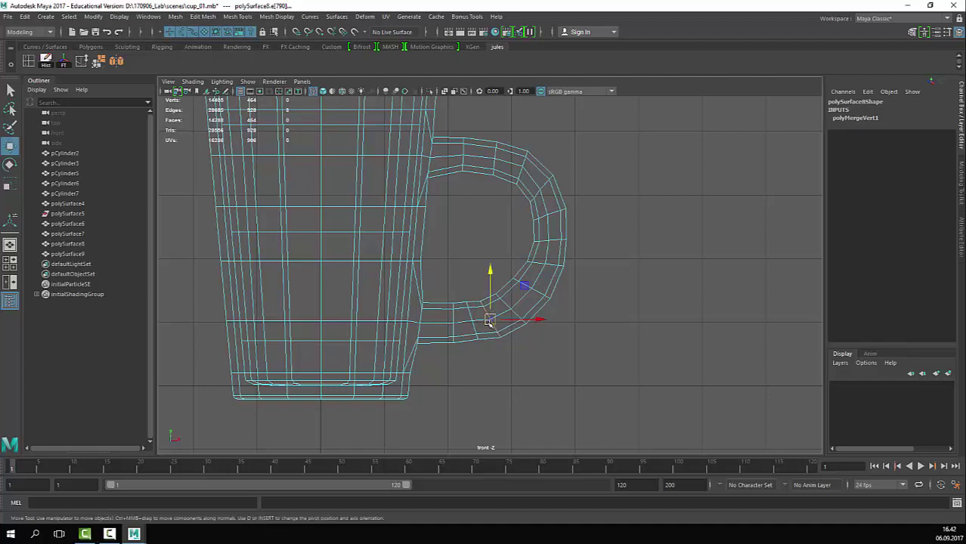
key(q)
Step: Move the next two edge loops of the handle's lower bend slightly outward to round the curve
double_click(517, 316)
key(w)
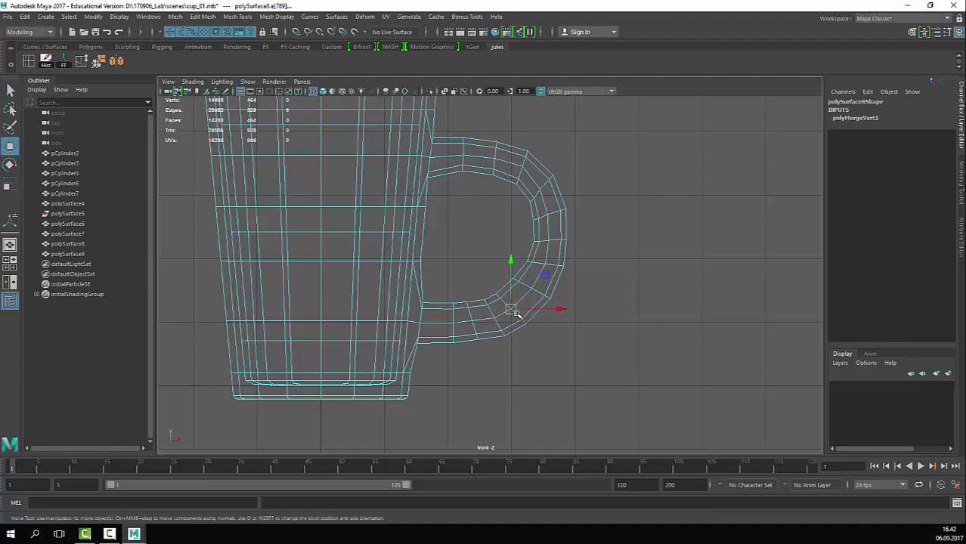
drag(515, 313, 522, 310)
key(q)
click(537, 294)
key(w)
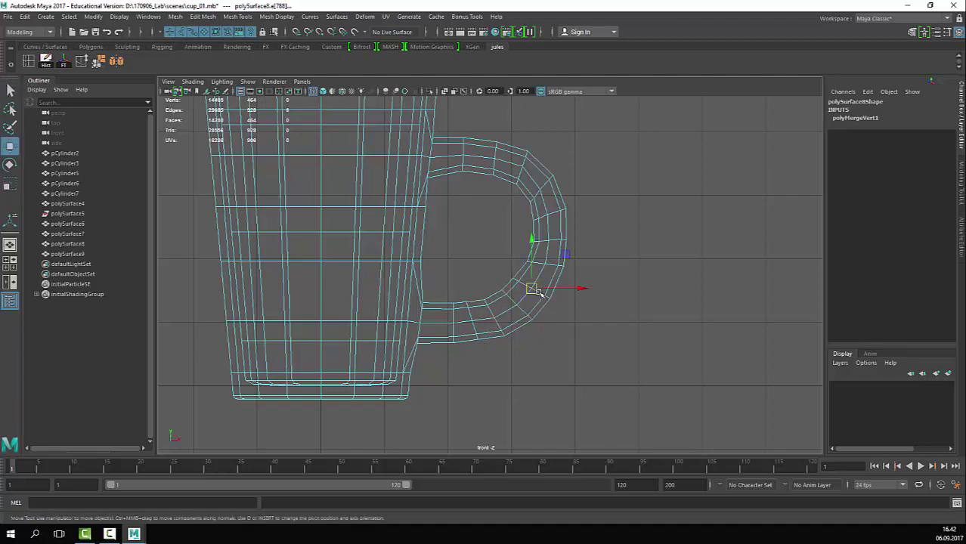
key(q)
drag(509, 309, 459, 328)
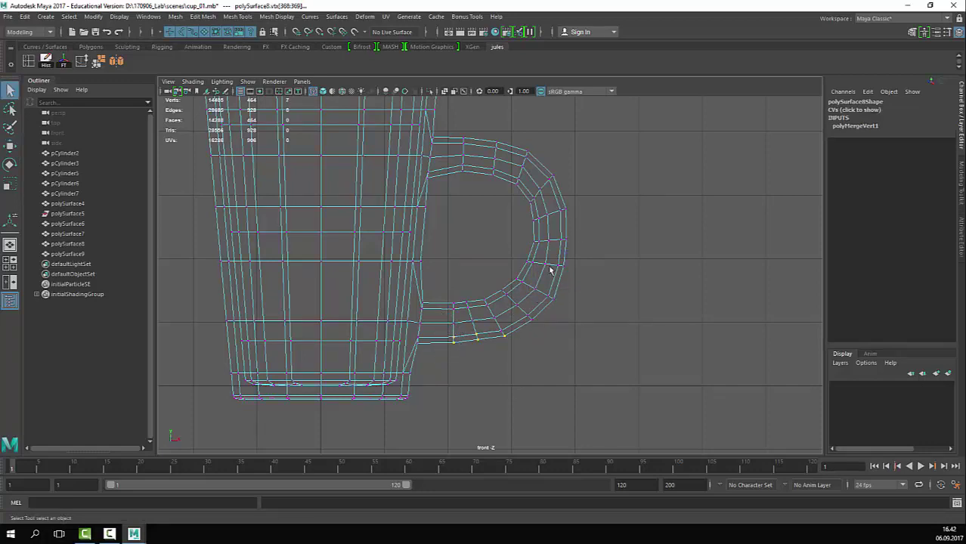
Step: Return to object mode and examine the cup and its reshaped handle from several angles in the perspective view
key(space)
key(space)
scroll(665, 231, down, 5)
right_drag(512, 235, 549, 182)
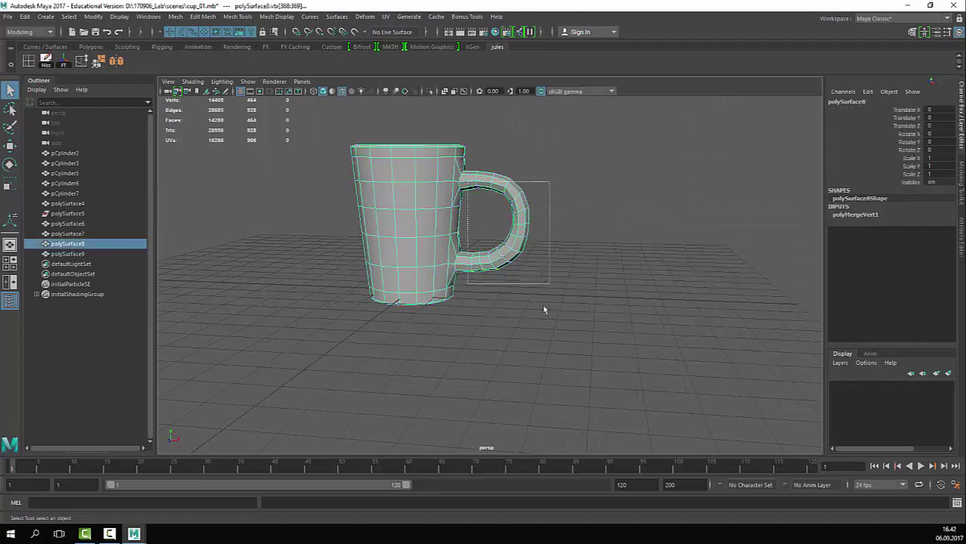
alt+drag(543, 309, 555, 291)
click(556, 291)
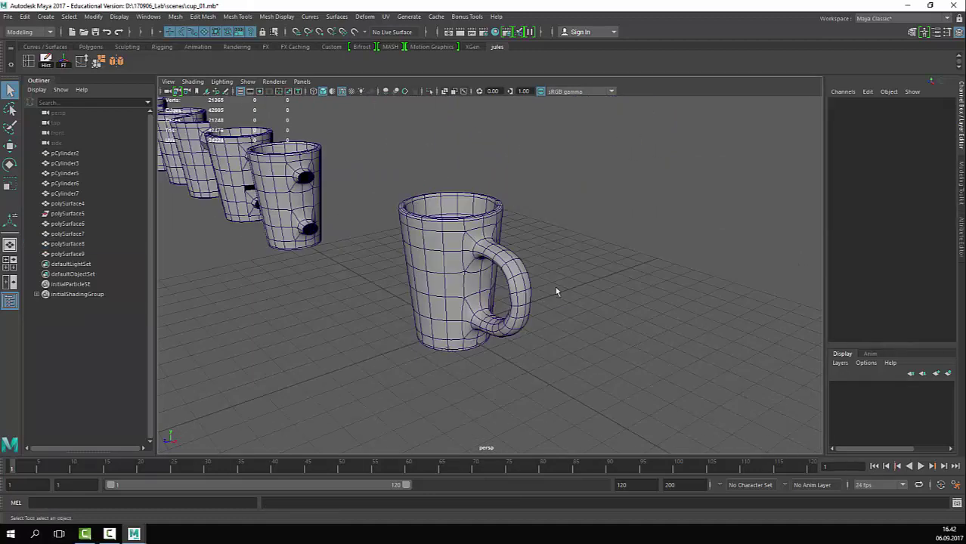
key(ctrl+z)
click(594, 335)
alt+drag(488, 268, 246, 282)
alt+right_drag(246, 283, 453, 300)
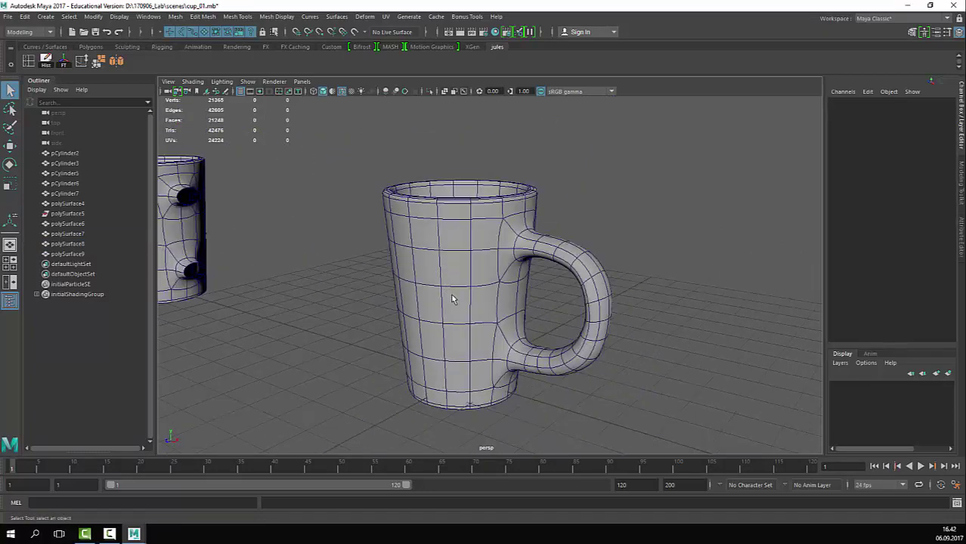
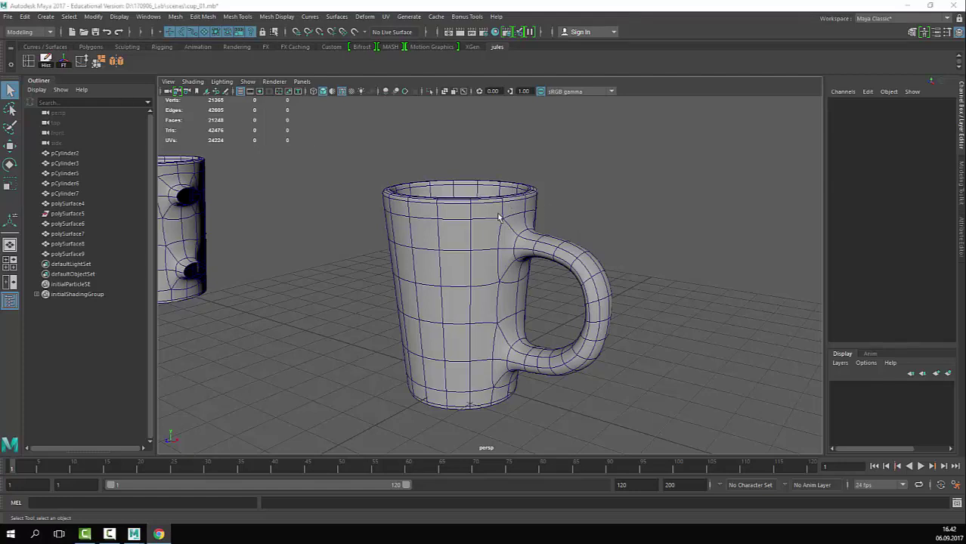
Step: Create a polygon torus and move it along X to about 5.4, beside the cup
click(337, 201)
click(104, 17)
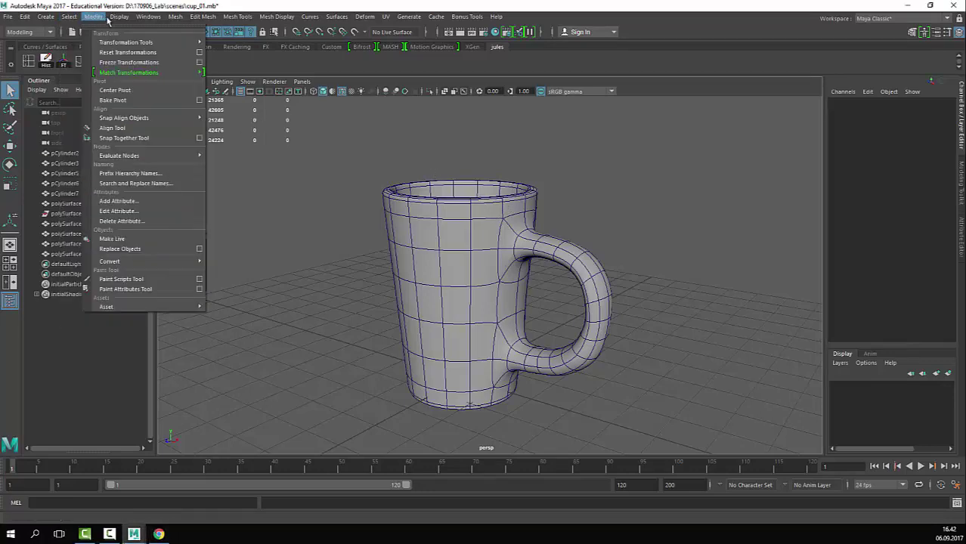
mouse_move(52, 17)
mouse_move(78, 54)
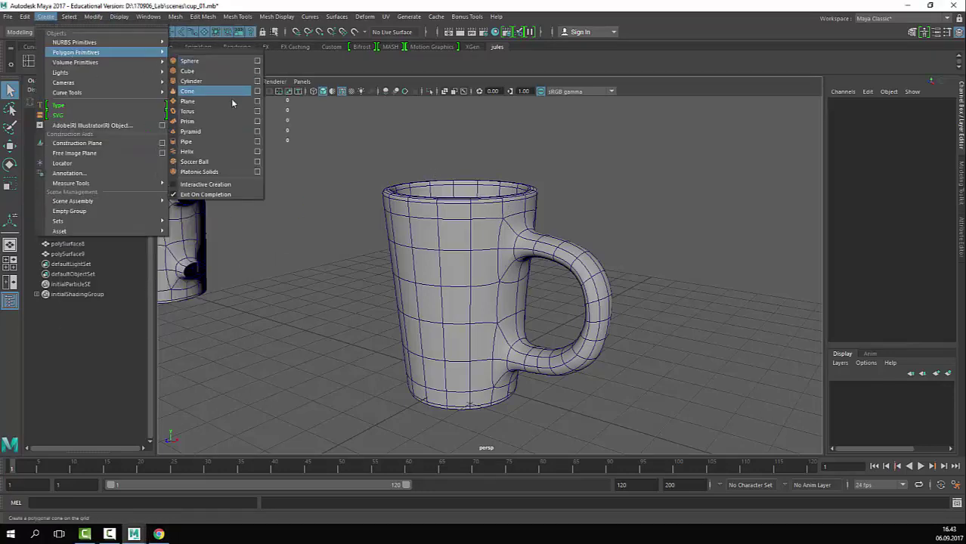
click(198, 112)
alt+right_drag(596, 400, 523, 396)
key(w)
drag(507, 374, 700, 413)
alt+middle_drag(680, 386, 593, 310)
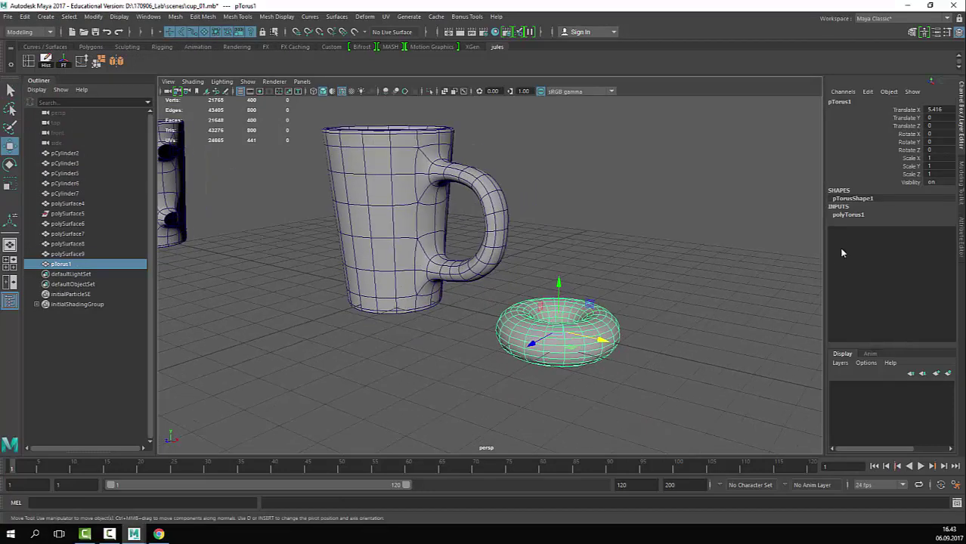
Step: Set the torus's axis and height subdivisions to 8
click(841, 216)
drag(905, 247, 901, 257)
middle_drag(765, 262, 700, 274)
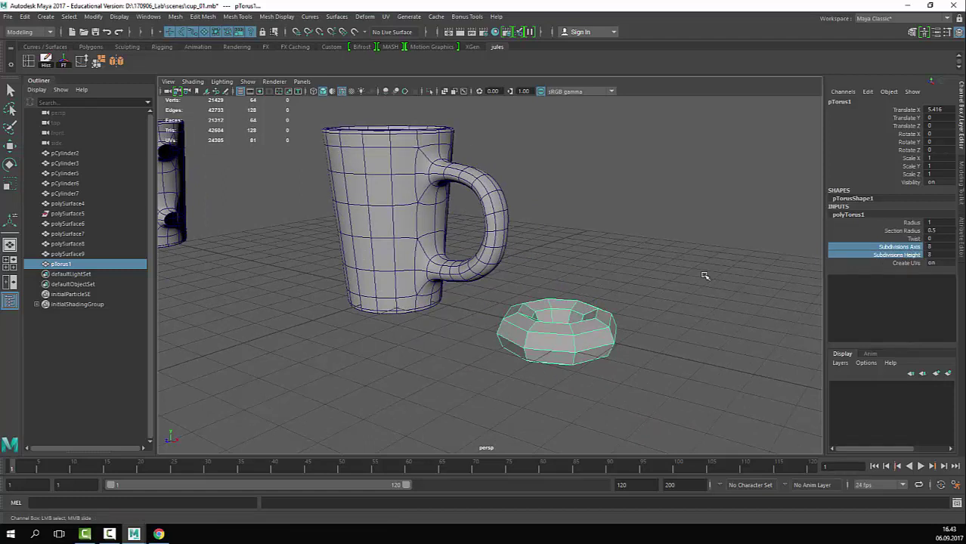
Step: Rotate the torus 90 degrees about X so that it stands upright
key(e)
drag(550, 306, 534, 362)
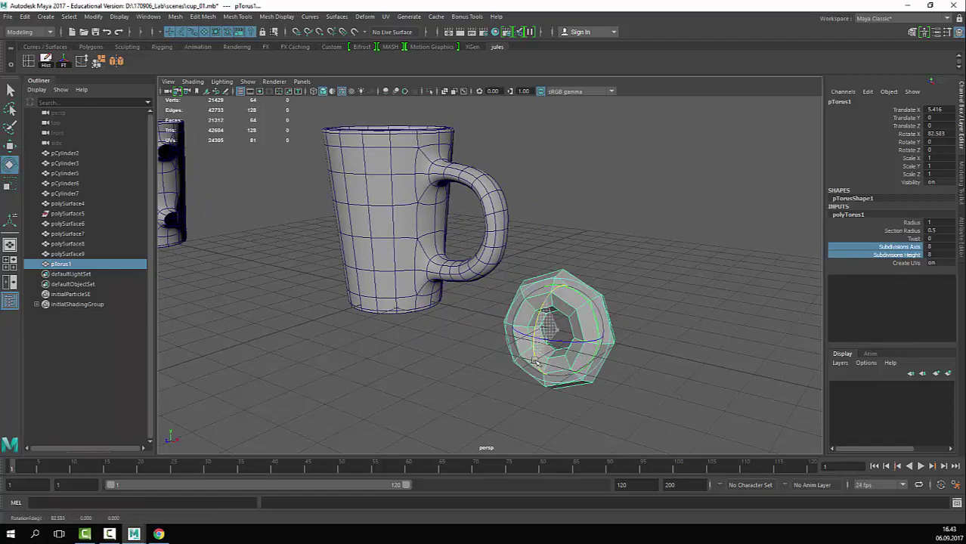
key(ctrl+z)
drag(569, 316, 535, 353)
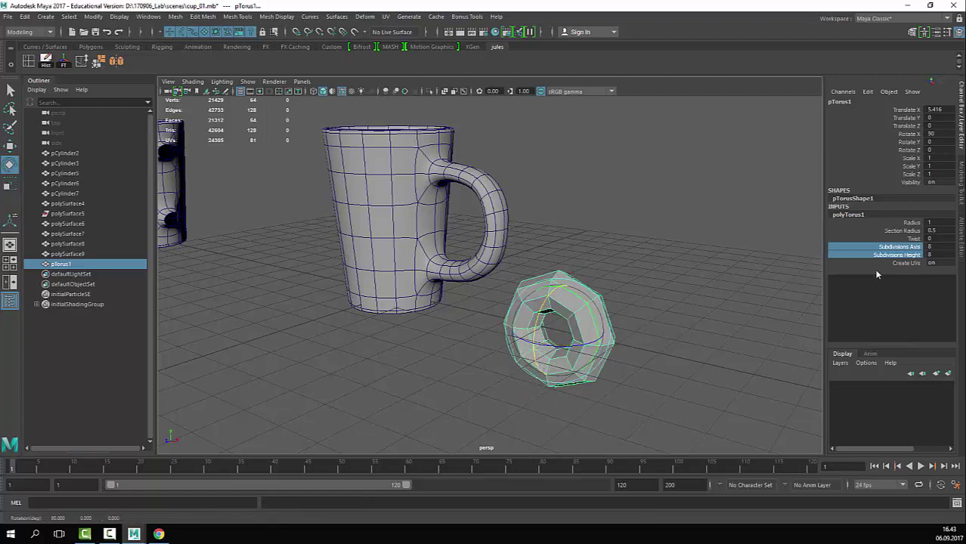
Step: Set the torus's radius to 1.7, its section radius to 0.4 and its axis subdivisions to 16
click(911, 222)
middle_drag(764, 295, 933, 238)
click(909, 230)
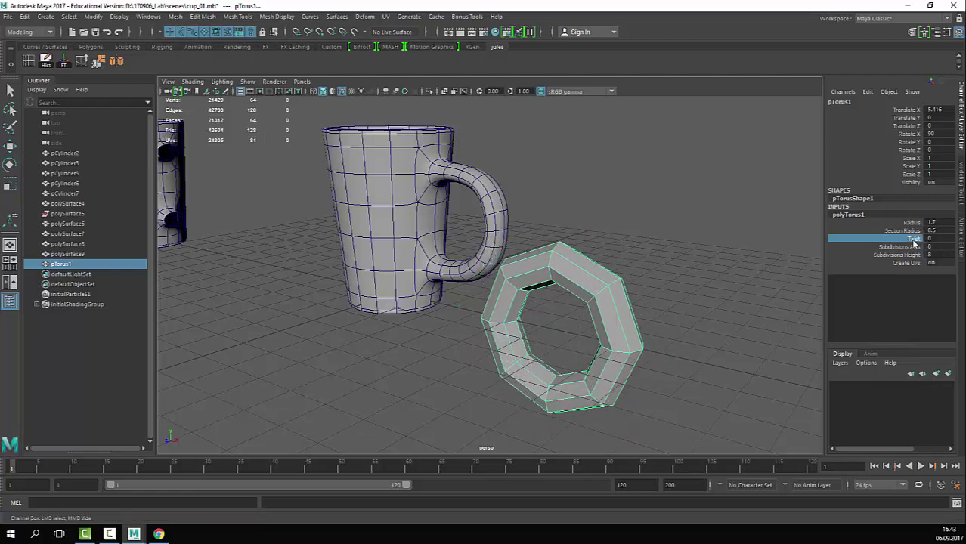
middle_drag(745, 294, 743, 300)
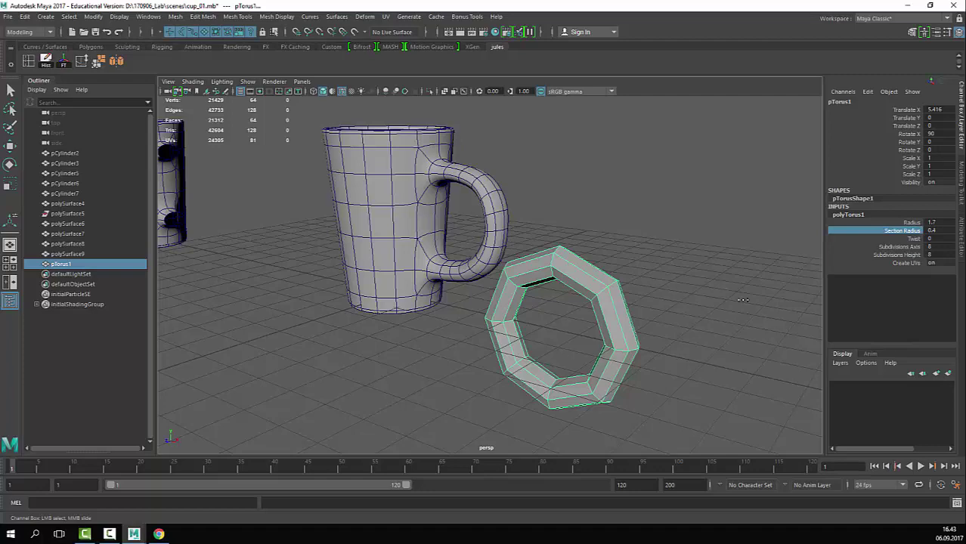
click(908, 247)
middle_drag(766, 261, 798, 265)
alt+drag(663, 291, 685, 286)
middle_drag(685, 286, 692, 287)
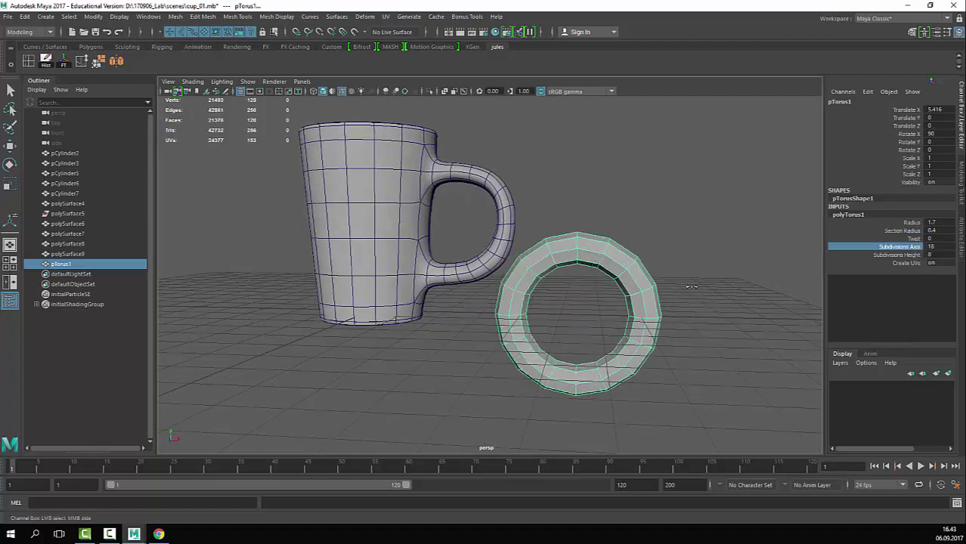
Step: Delete the faces of the torus half nearest the cup, leaving a C-shaped handle
key(e)
right_drag(604, 287, 599, 375)
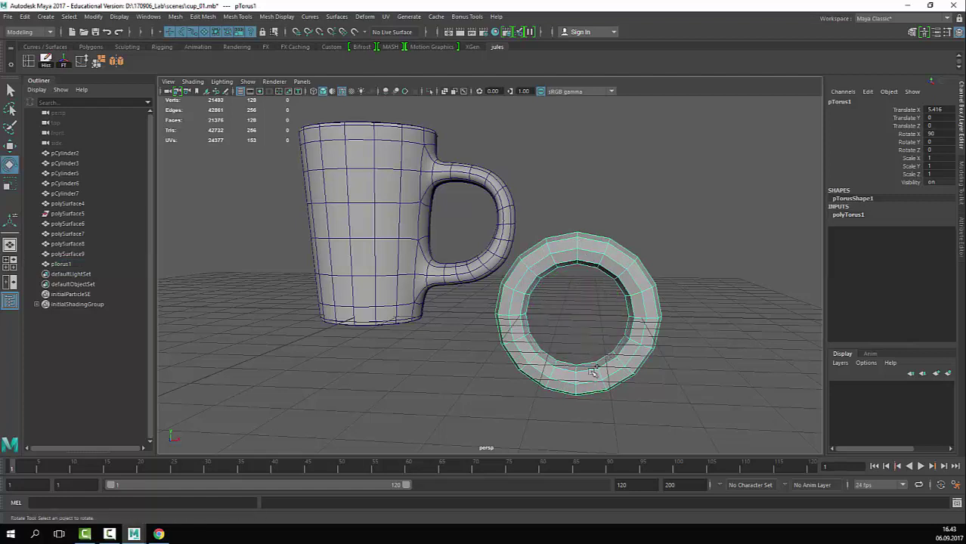
drag(488, 180, 563, 431)
key(Delete)
alt+drag(659, 311, 639, 306)
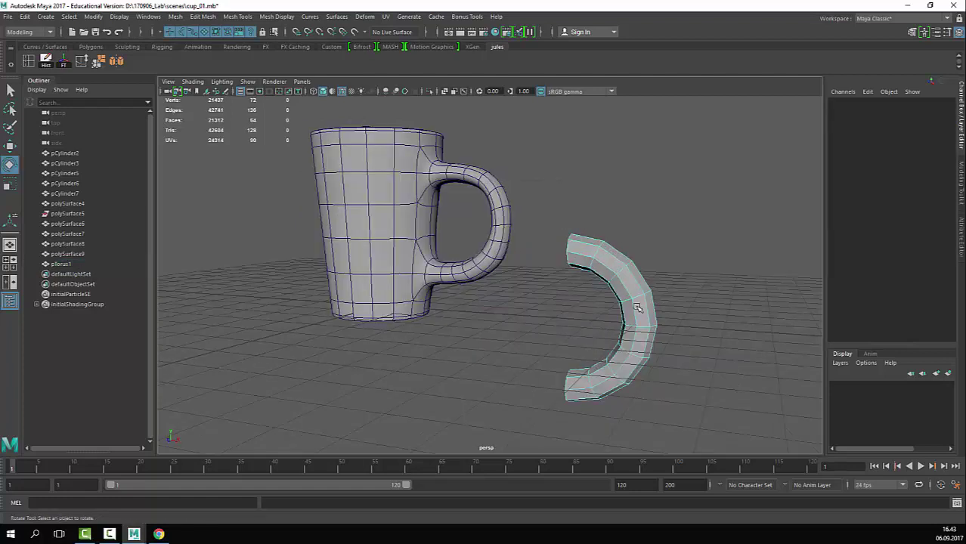
Step: Stretch the half torus to an X scale of about 1.23 and place it beside the cup at about X 7.09, Y 2.05
right_drag(639, 306, 668, 274)
key(w)
key(r)
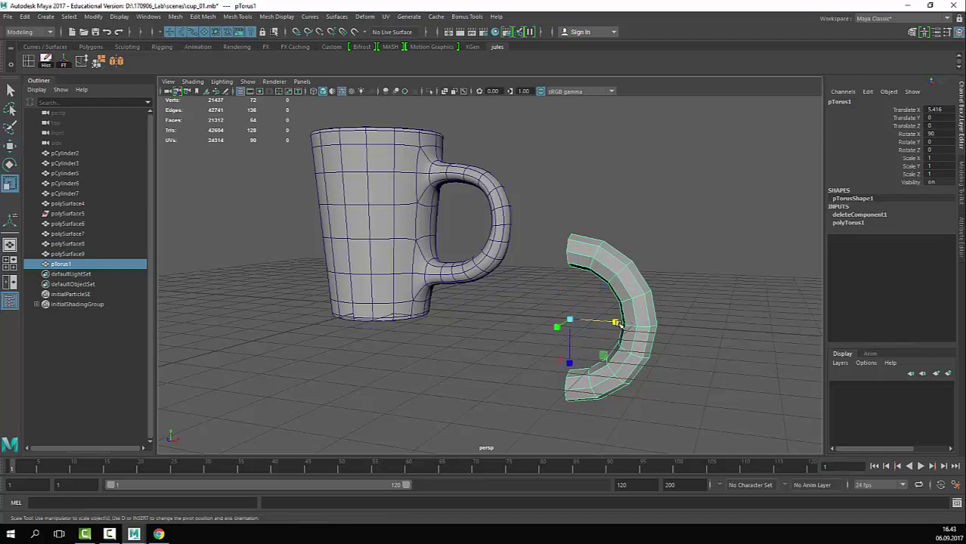
drag(626, 322, 442, 187)
key(w)
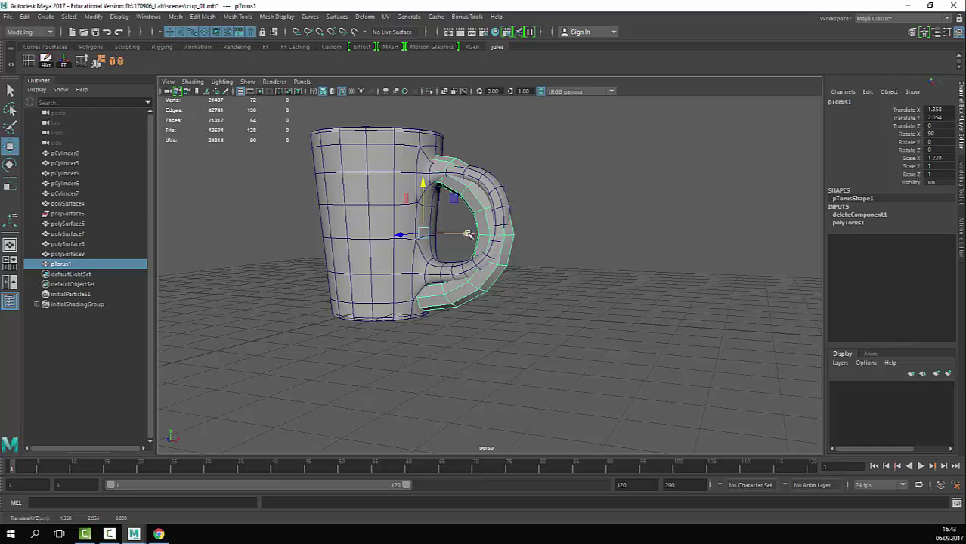
drag(469, 234, 641, 296)
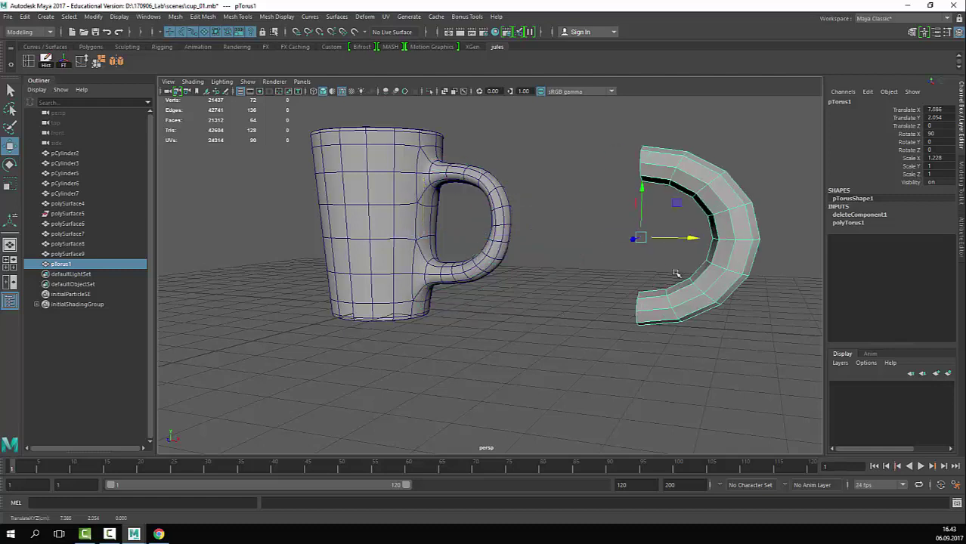
Step: Stretch the half torus further to an X scale of about 1.39
click(90, 47)
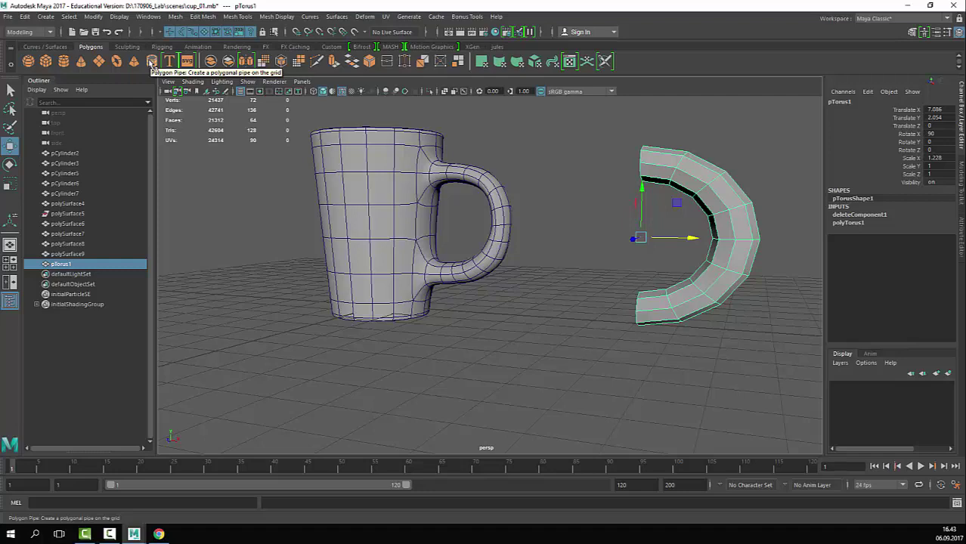
alt+drag(766, 219, 690, 246)
key(r)
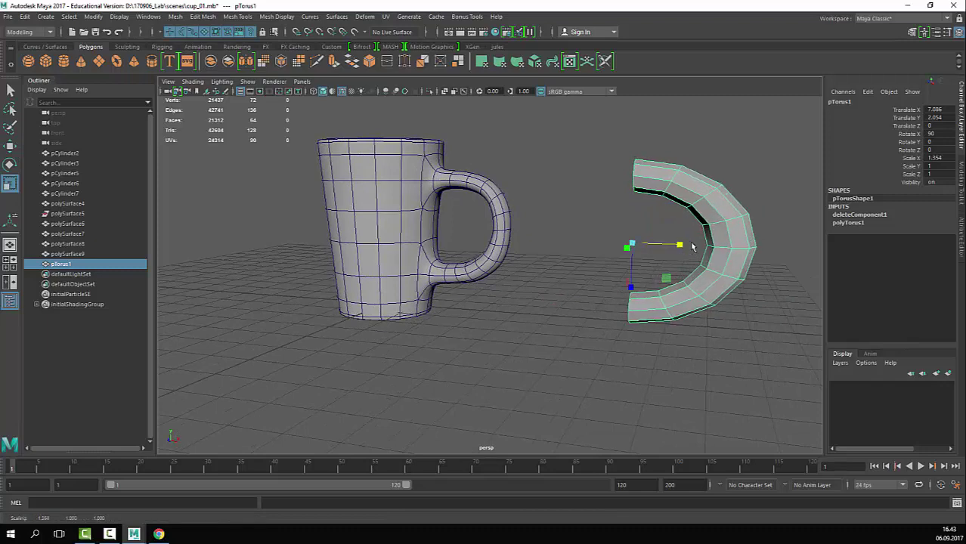
key(q)
Step: Create a polygon plane and move it in the front view along X to about 17.07, past the half torus
key(space)
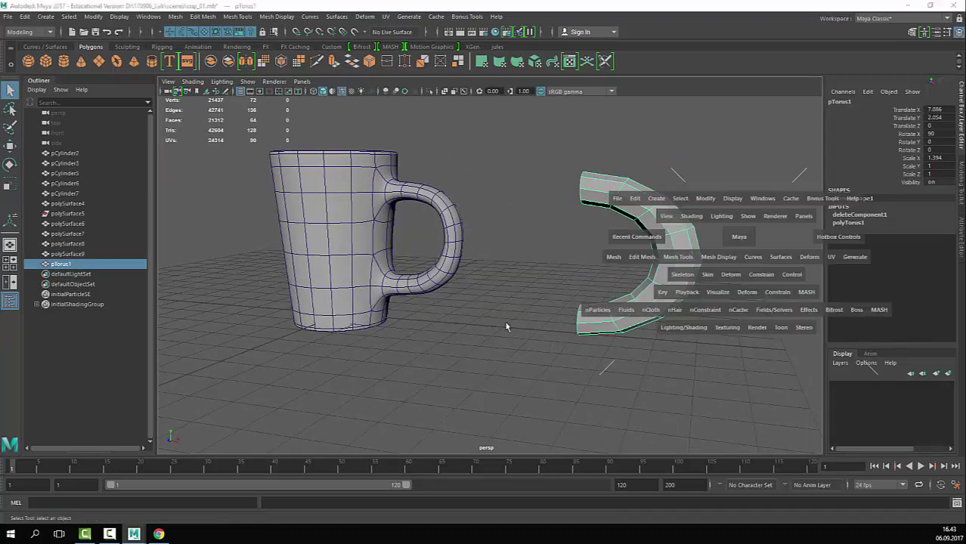
key(space)
alt+right_drag(657, 284, 484, 236)
alt+middle_drag(498, 235, 381, 236)
alt+right_drag(381, 236, 732, 278)
alt+middle_drag(401, 272, 323, 262)
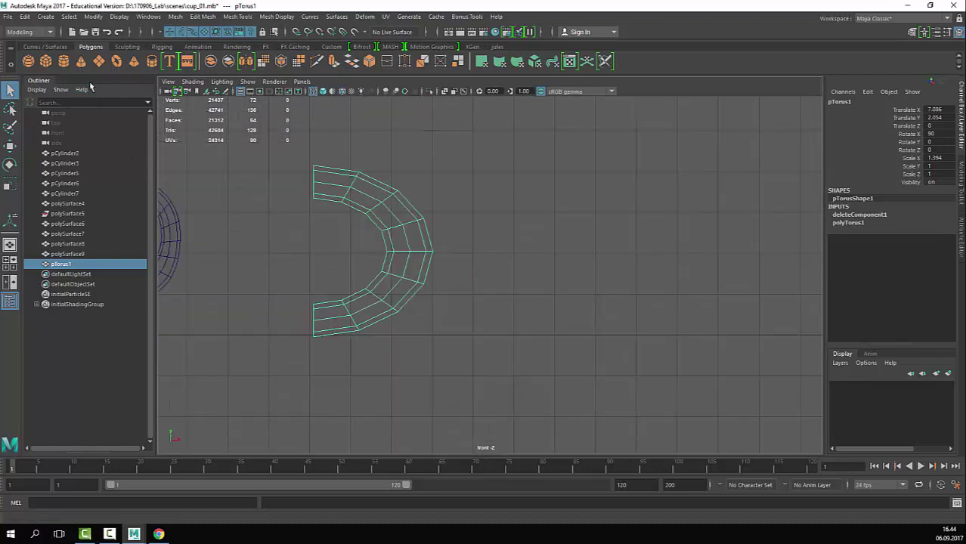
click(99, 60)
key(w)
alt+right_drag(360, 265, 356, 304)
alt+middle_drag(356, 303, 432, 283)
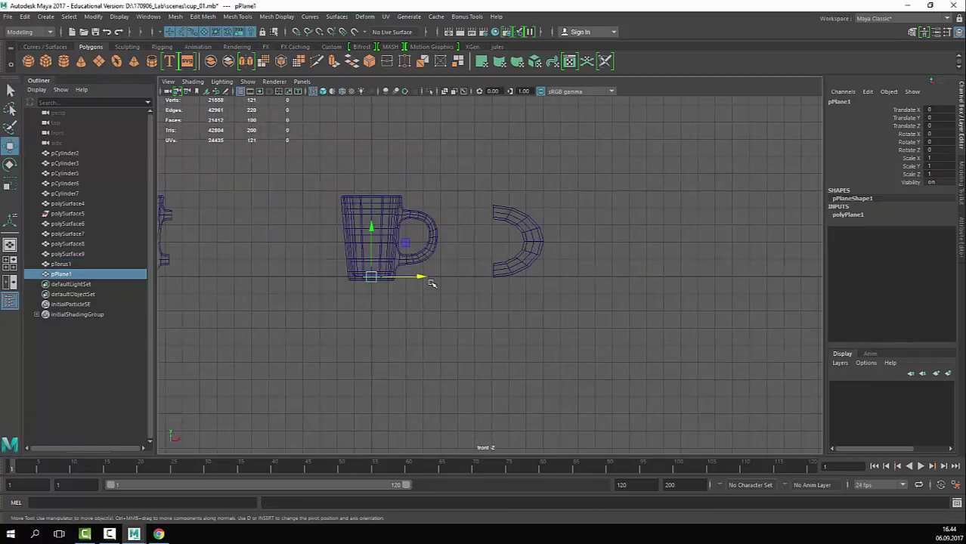
drag(432, 283, 670, 275)
alt+right_drag(670, 275, 729, 293)
alt+middle_drag(729, 293, 538, 298)
Step: Rotate the plane 90 degrees about X and set its width and height subdivisions to 1
key(e)
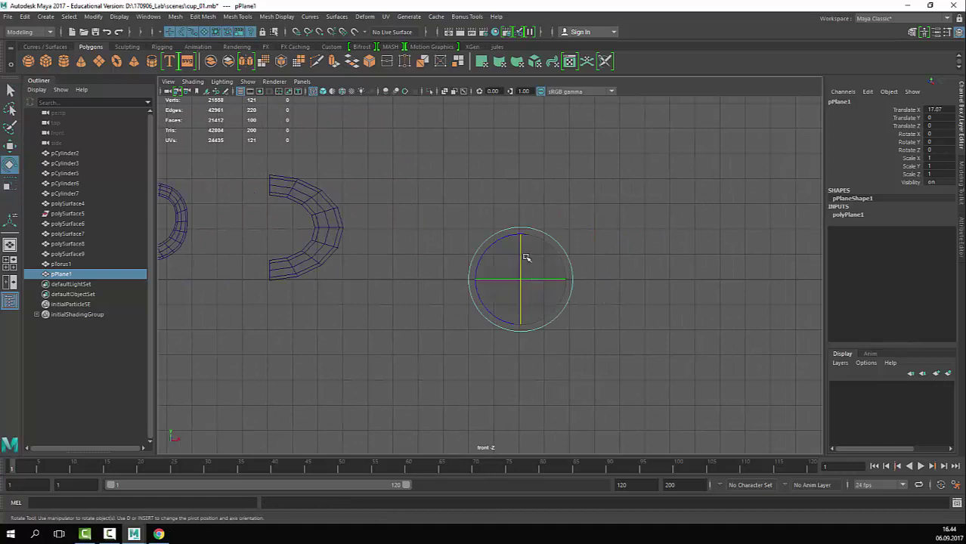
drag(525, 257, 540, 283)
click(847, 215)
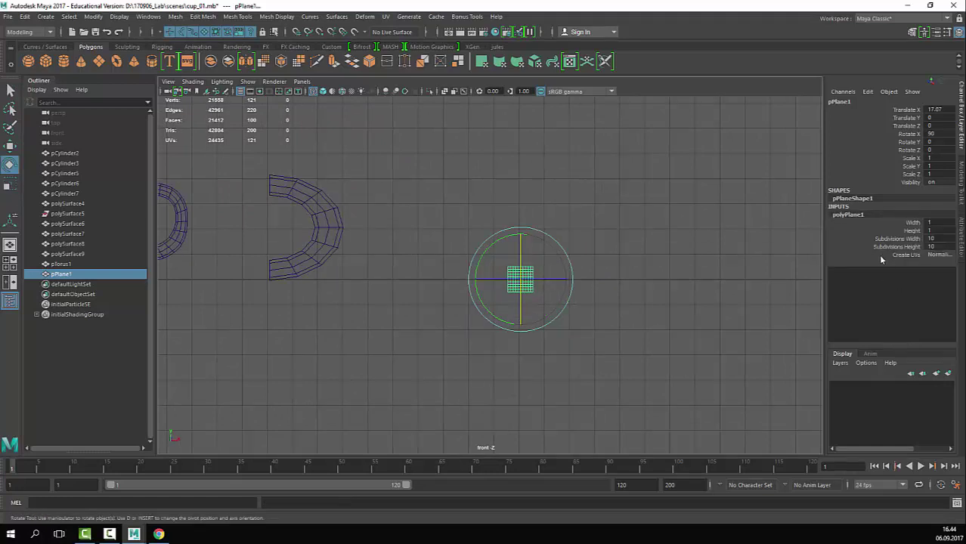
click(897, 247)
shift+click(897, 239)
middle_drag(749, 275, 383, 282)
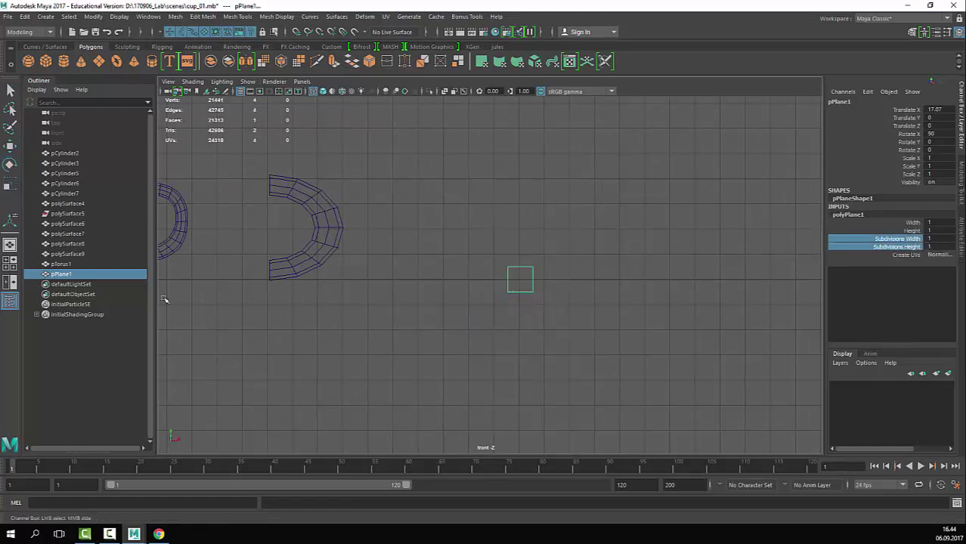
Step: Move the plane slightly up and toward the half torus in the front view
click(537, 269)
click(523, 294)
key(w)
drag(520, 278, 499, 268)
scroll(689, 257, up, 5)
Step: Extrude the plane's edge farthest from the half torus outward and slightly up to form a second face
key(q)
right_drag(542, 259, 539, 239)
click(544, 241)
key(w)
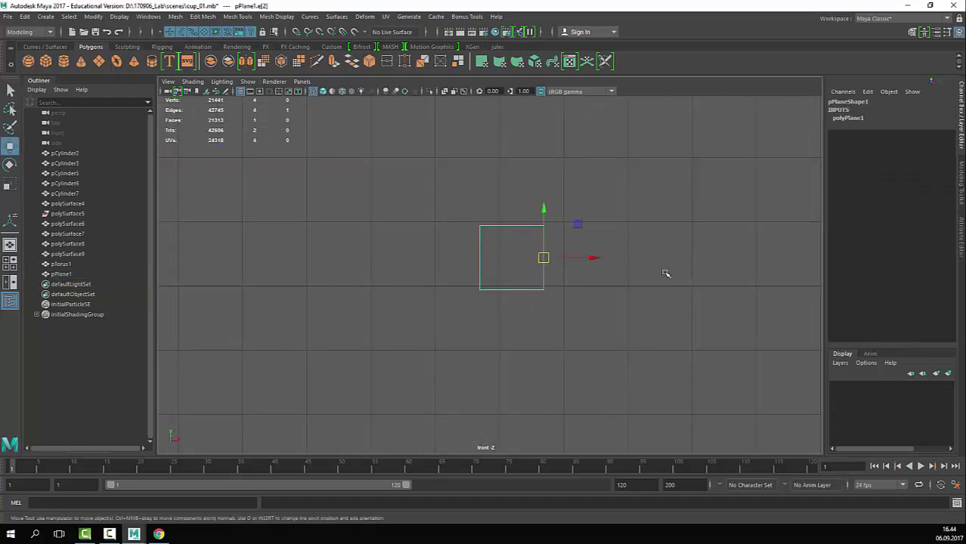
scroll(667, 273, down, 3)
alt+middle_drag(520, 281, 490, 302)
key(ctrl+e)
drag(490, 287, 523, 281)
middle_drag(583, 218, 615, 183)
Step: Extrude the strip's end edge three more times, bending the strip progressively upward like a handle curve
key(ctrl+e)
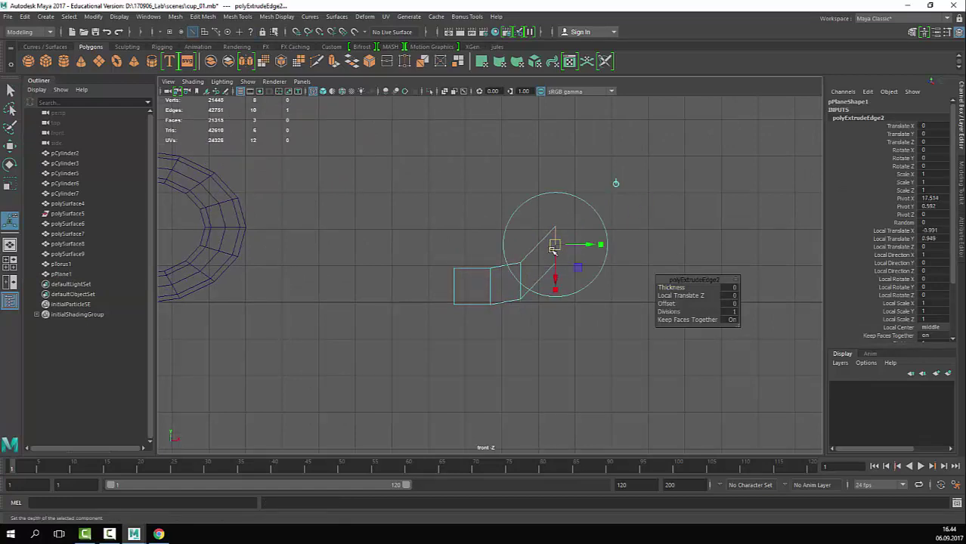
middle_drag(554, 249, 522, 266)
key(ctrl+e)
drag(565, 252, 600, 182)
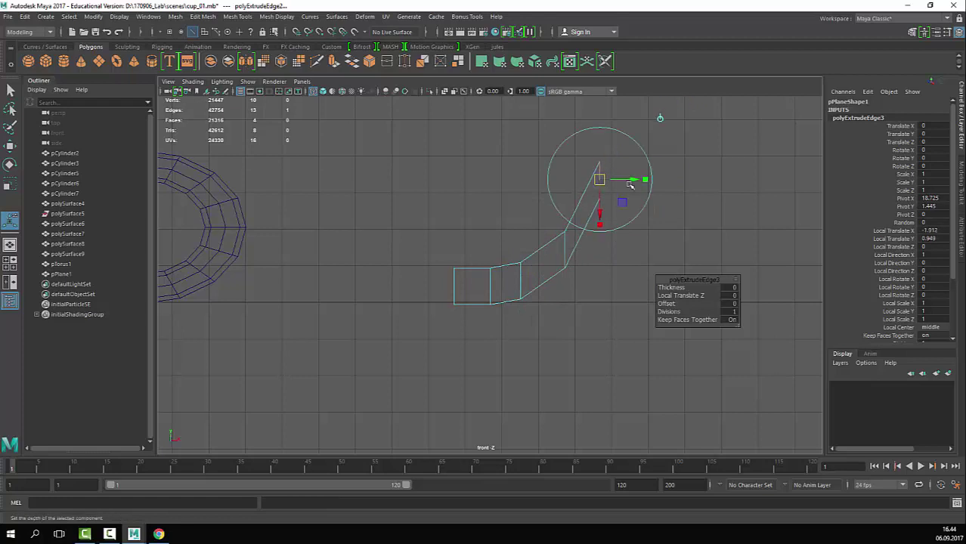
alt+middle_drag(607, 209, 603, 265)
key(ctrl+e)
drag(596, 236, 612, 182)
key(q)
right_drag(611, 184, 584, 189)
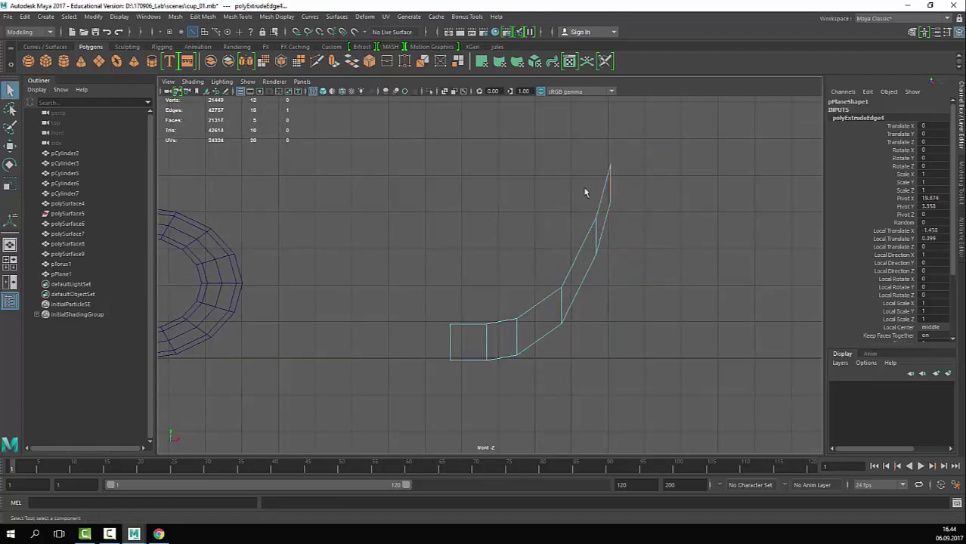
Step: Move the lower vertex of the strip's end edge outward and up so the end edge lies nearly horizontal
drag(628, 195, 706, 127)
key(w)
key(q)
right_drag(622, 161, 623, 139)
Step: Extrude the strip's end edge repeatedly upward and back toward the half torus to complete the handle curve
drag(619, 148, 628, 186)
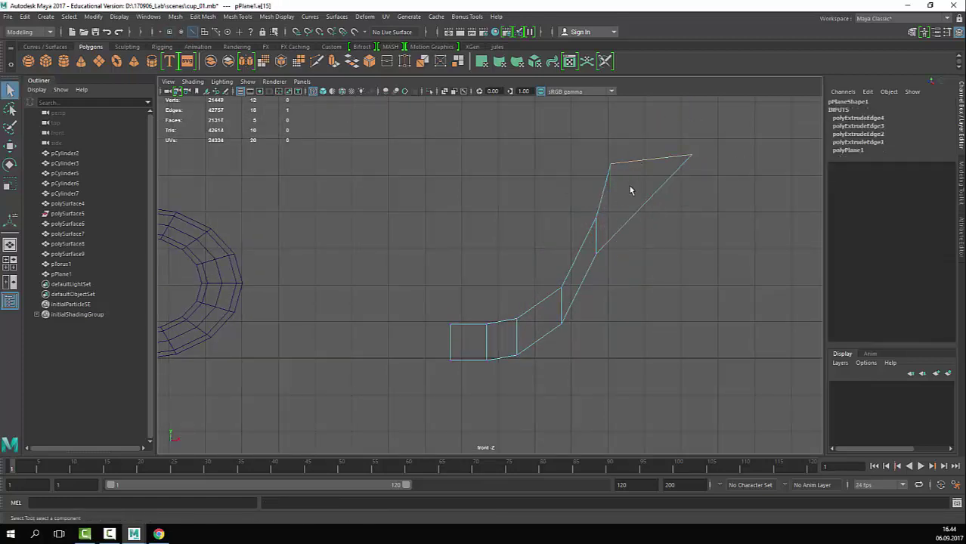
key(ctrl+e)
scroll(680, 182, up, 1)
mouse_move(671, 165)
alt+middle_down()
mouse_move(665, 235)
mouse_move(662, 158)
alt+middle_up()
scroll(698, 233, down, 1)
drag(618, 172, 583, 134)
key(ctrl+e)
scroll(596, 151, down, 1)
key(ctrl+e)
middle_drag(581, 136, 483, 95)
key(ctrl+e)
drag(486, 97, 489, 99)
key(q)
Step: Extrude the strip's inner border edges with an offset to form a parallel band of even width
click(545, 148)
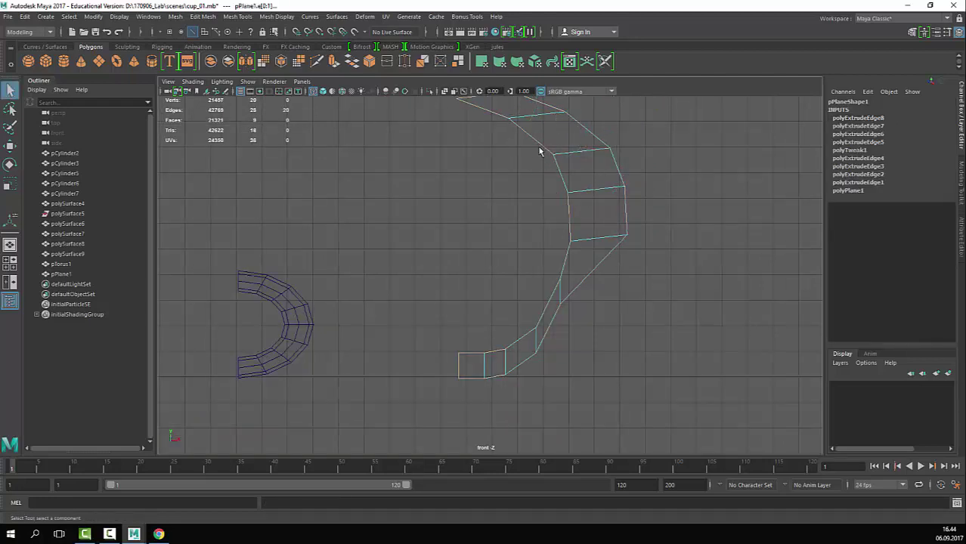
click(508, 136)
click(490, 112)
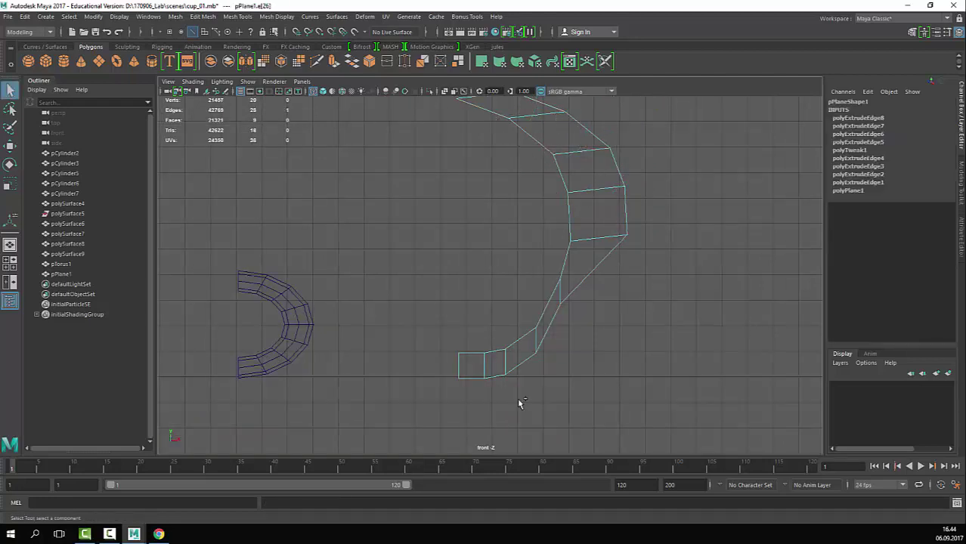
shift+double_click(478, 355)
alt+right_drag(672, 344, 644, 338)
key(ctrl+e)
alt+middle_drag(530, 330, 531, 345)
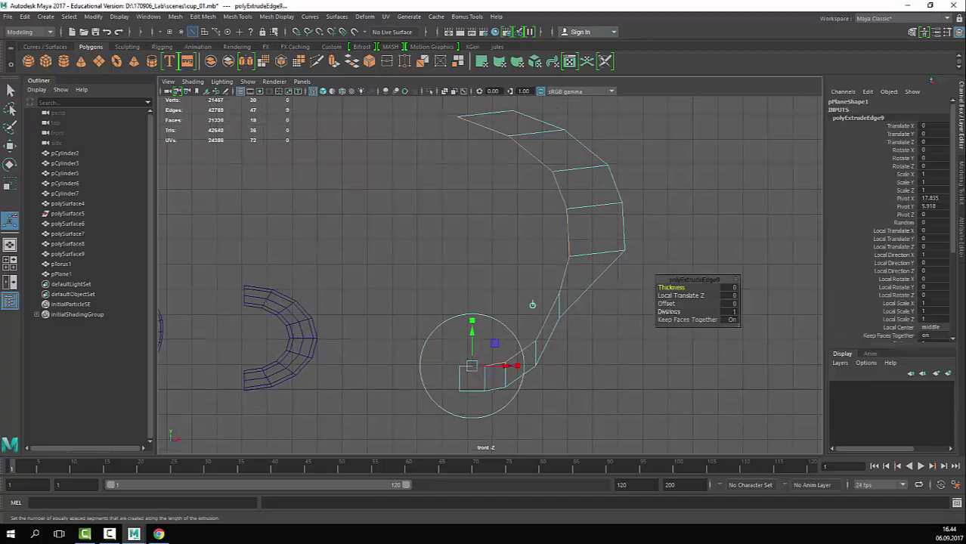
key(ctrl+z)
drag(668, 304, 675, 304)
key(q)
Step: Delete the uneven outer row of faces, keeping only the new inner band
right_drag(577, 196, 582, 333)
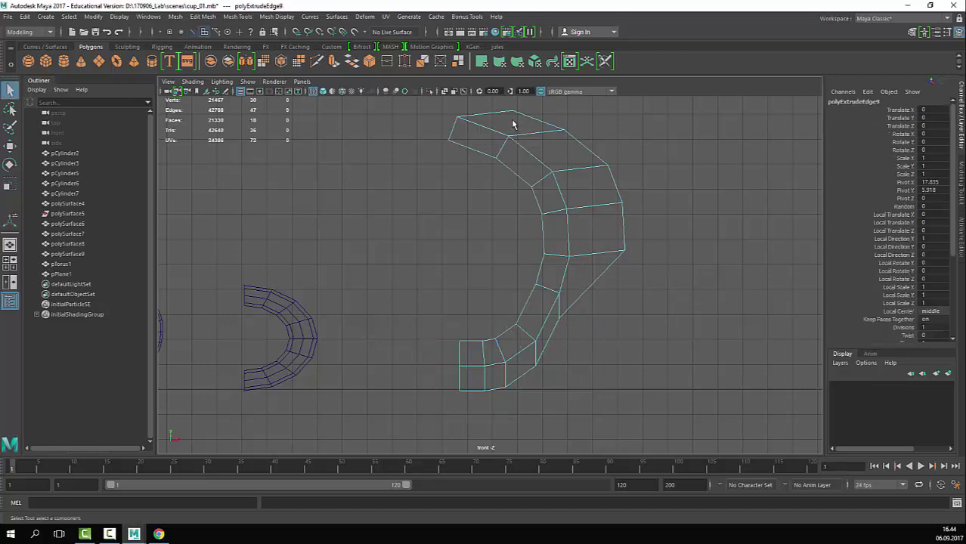
click(514, 123)
shift+double_click(481, 378)
key(Delete)
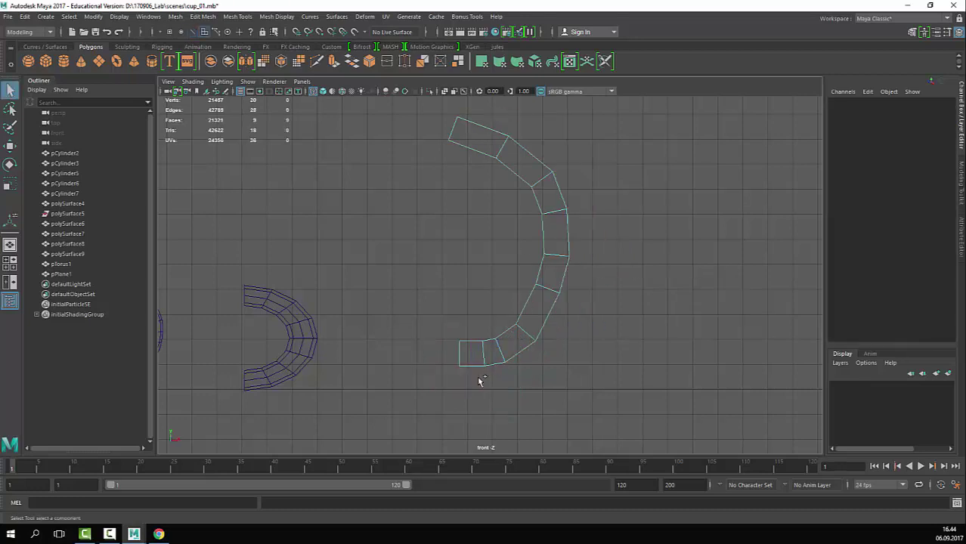
Step: Move the two vertices at the band's upper end slightly downward and outward in the front view
key(F8)
right_drag(498, 200, 454, 188)
drag(477, 103, 444, 189)
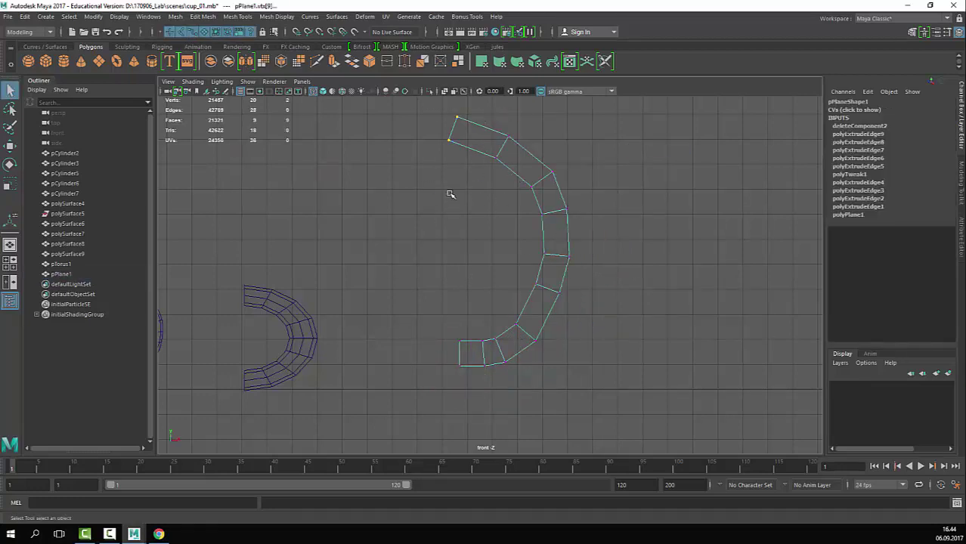
key(w)
drag(453, 129, 479, 175)
key(q)
Step: Adjust the inner vertices along the band's upper bend to even out the curve
key(w)
drag(496, 158, 529, 187)
key(q)
key(w)
key(q)
click(538, 212)
key(w)
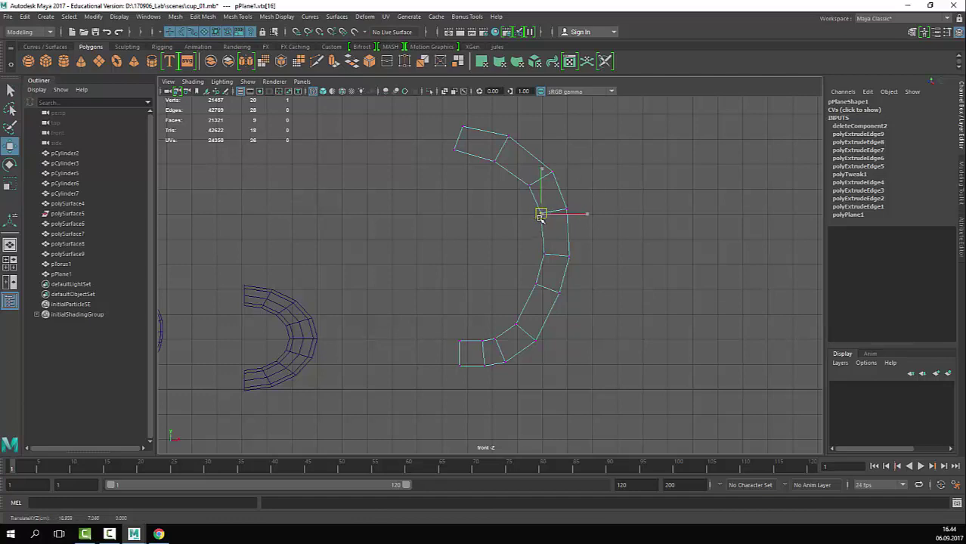
Step: Adjust the inner and outer vertices along the band's lower bend to smooth its curve
key(q)
click(542, 257)
key(w)
click(534, 286)
drag(536, 286, 532, 286)
key(q)
drag(532, 325, 511, 337)
key(w)
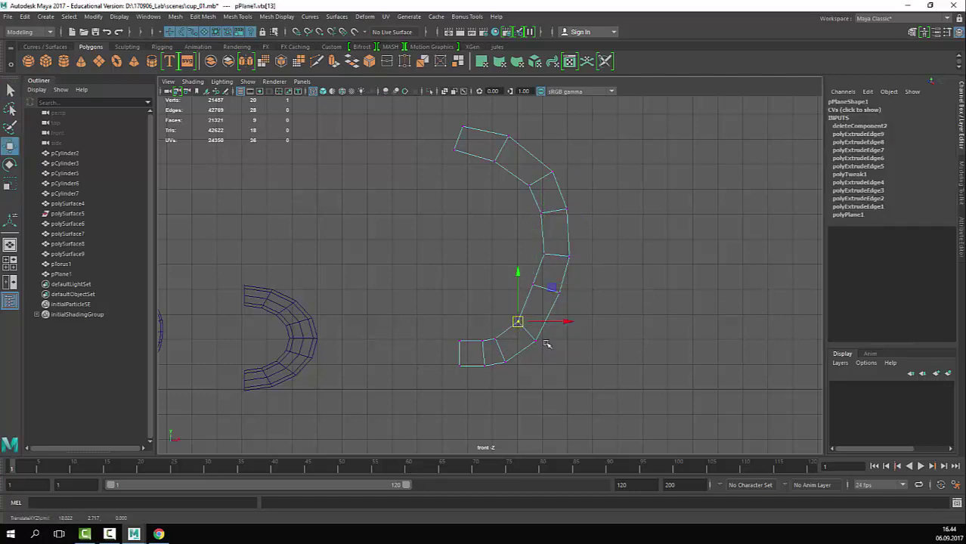
key(q)
key(w)
click(537, 337)
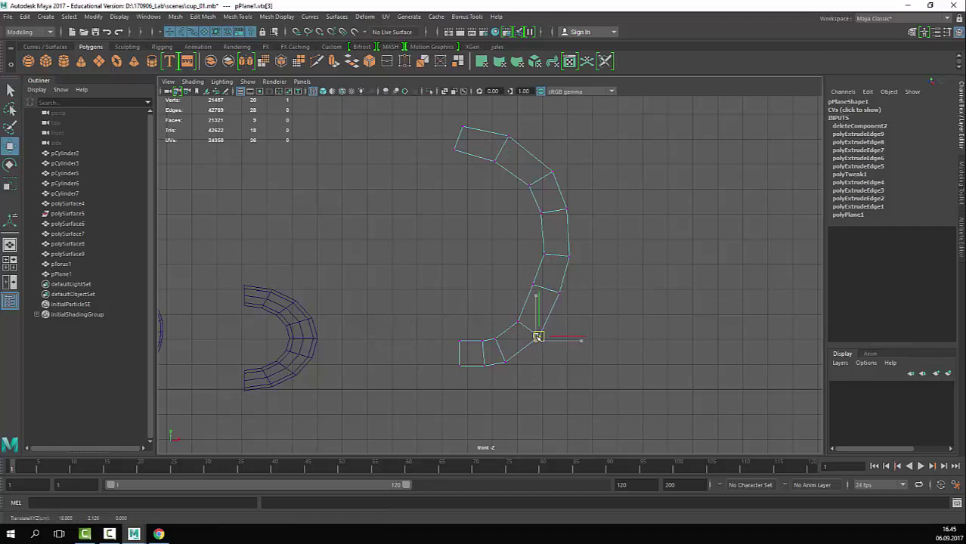
Step: Reposition the vertices at the band's upper end so that the end edge is vertical
click(457, 149)
drag(458, 149, 464, 159)
click(463, 127)
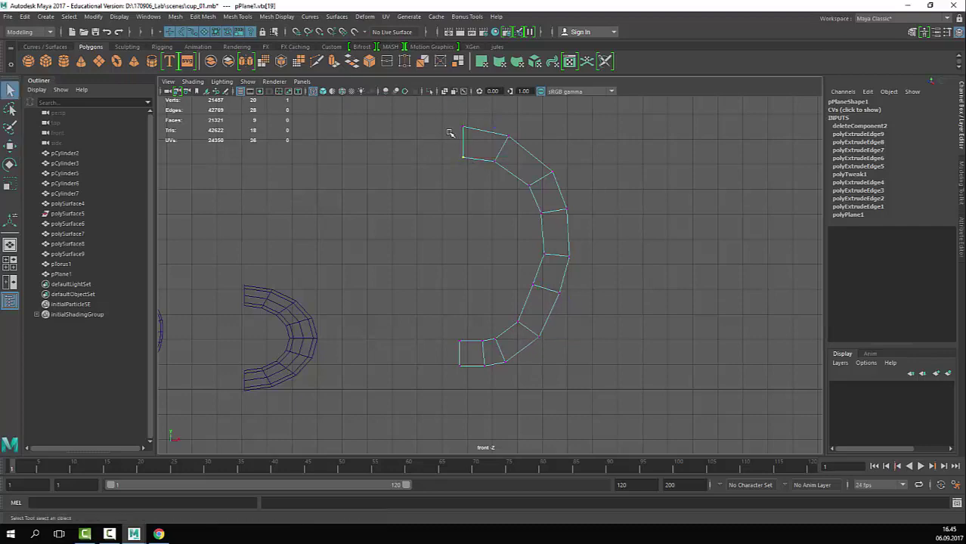
Step: Extrude all faces of the band sideways in the perspective view to give the handle thickness
key(space)
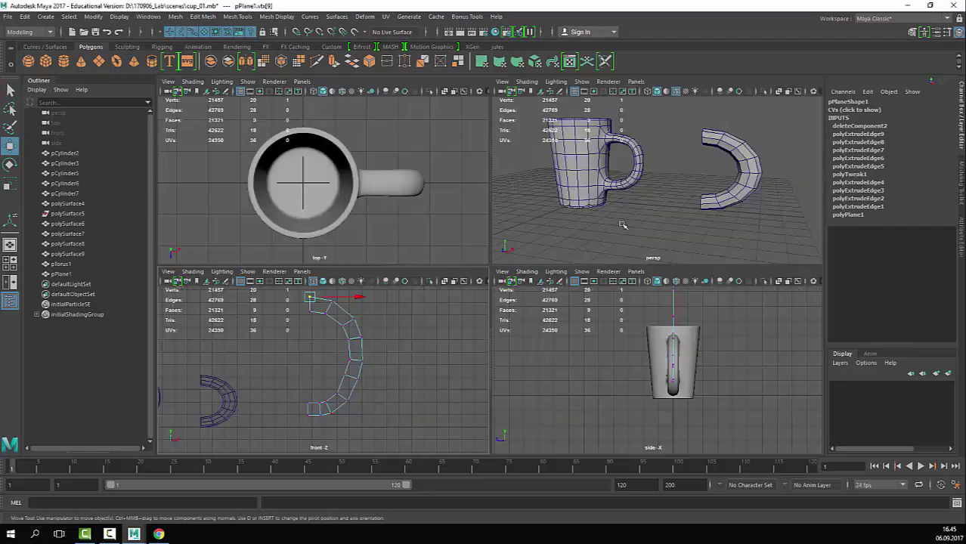
key(space)
key(f)
scroll(318, 276, down, 3)
scroll(584, 334, down, 5)
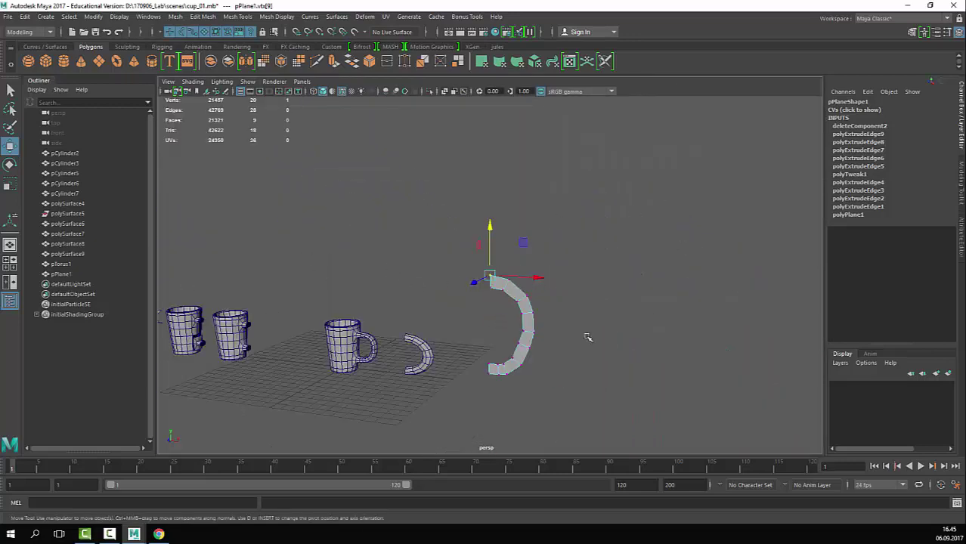
key(F8)
key(r)
drag(494, 380, 433, 390)
key(ctrl+e)
alt+right_drag(557, 345, 641, 299)
alt+middle_drag(642, 300, 641, 263)
click(422, 465)
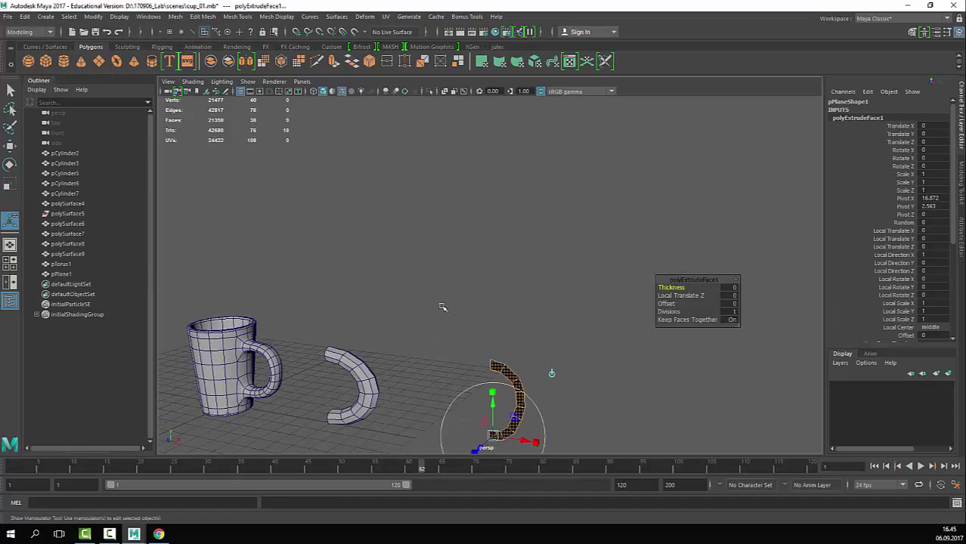
alt+drag(533, 339, 495, 340)
alt+middle_drag(495, 378, 496, 309)
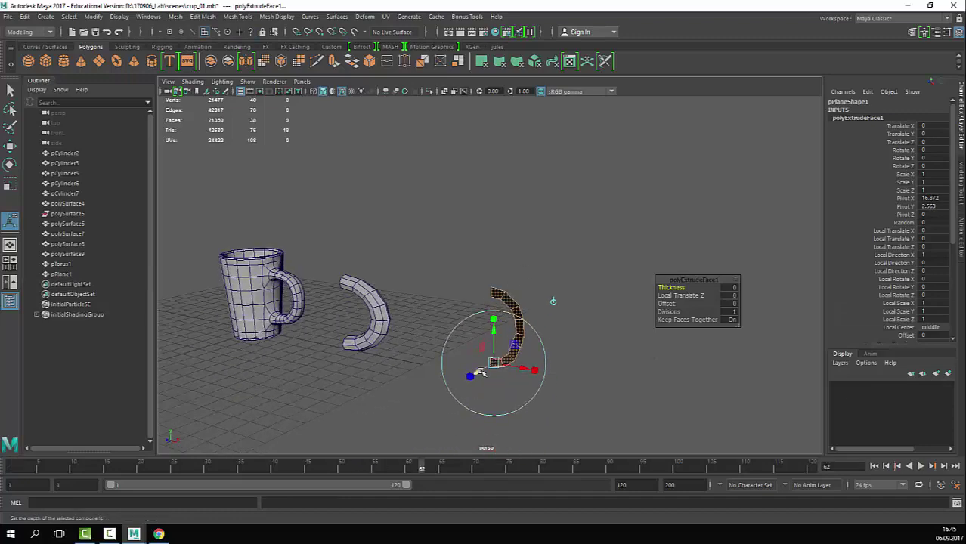
drag(482, 372, 473, 377)
key(q)
key(F8)
Step: Set the Insert Edge Loop tool to 1 loop and insert a loop lengthwise through the middle of the handle's thickness
alt+right_drag(431, 338, 633, 336)
alt+middle_drag(572, 323, 542, 180)
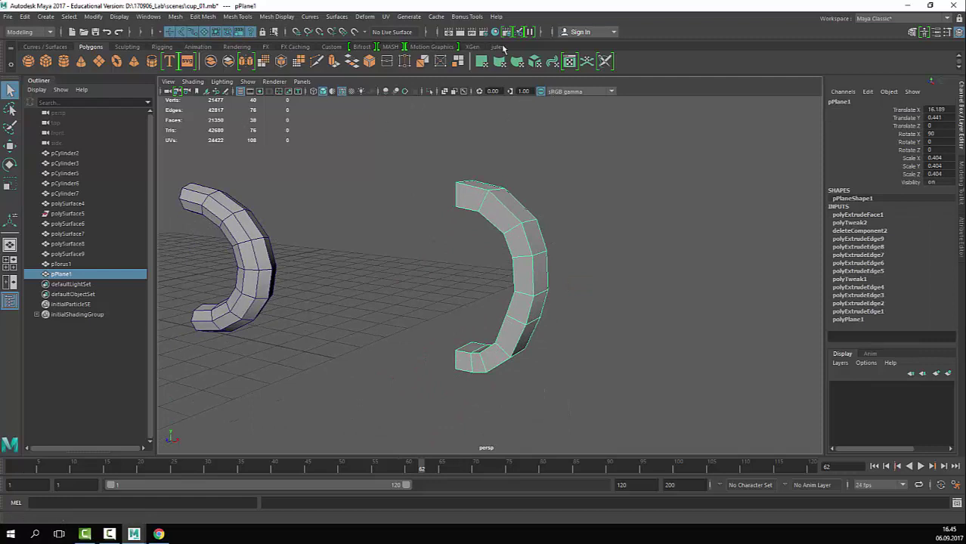
click(500, 47)
click(30, 64)
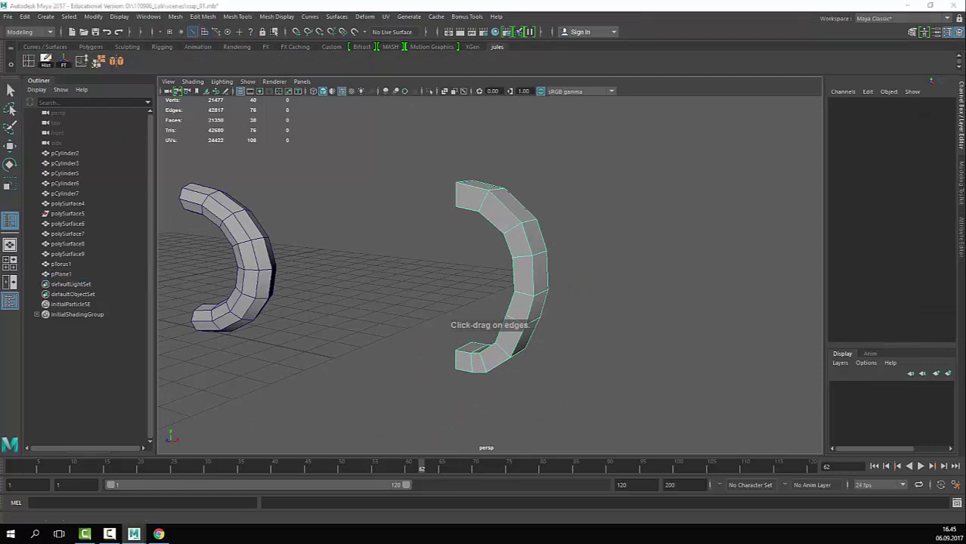
drag(134, 142, 696, 57)
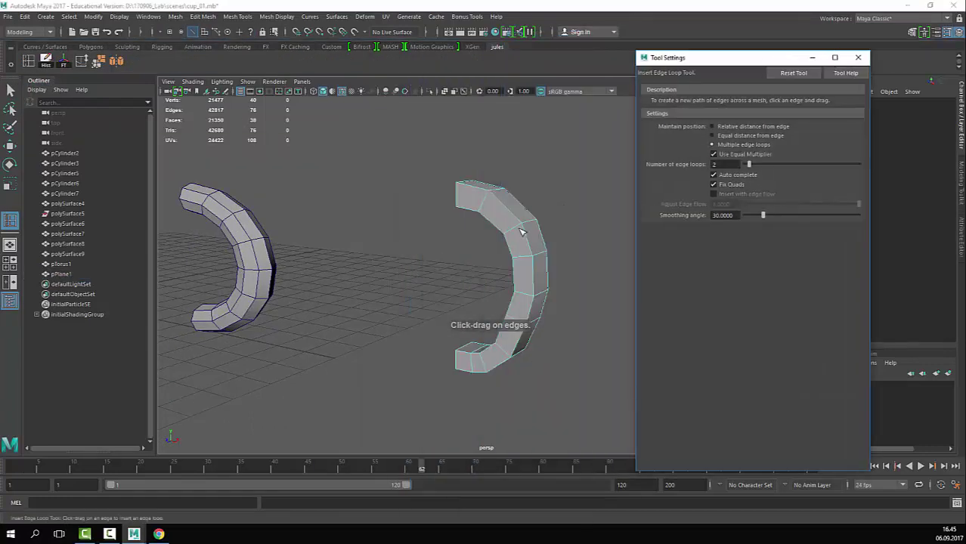
drag(730, 165, 585, 173)
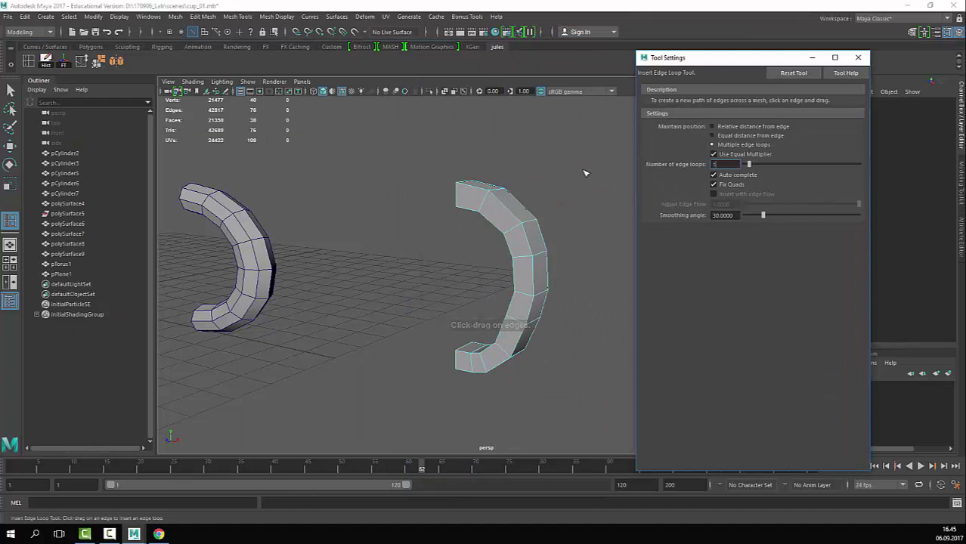
alt+drag(526, 193, 514, 210)
click(505, 198)
alt+drag(539, 166, 604, 176)
Step: Insert a second lengthwise edge loop through the middle of the handle's side faces
key(q)
click(398, 242)
alt+drag(457, 237, 425, 246)
scroll(456, 246, up, 3)
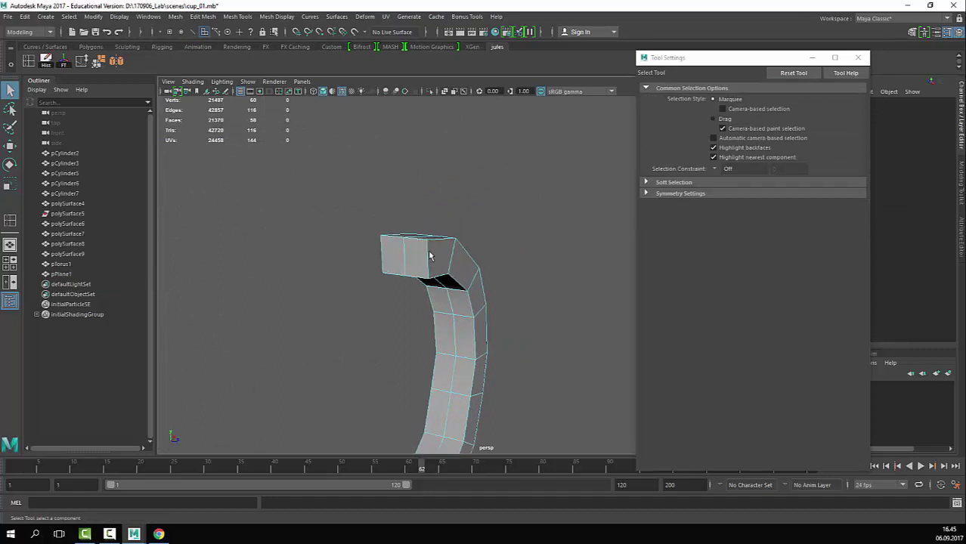
key(g)
click(428, 260)
Step: Delete the four faces closing the handle's upper end
key(q)
right_drag(442, 258, 442, 290)
click(414, 251)
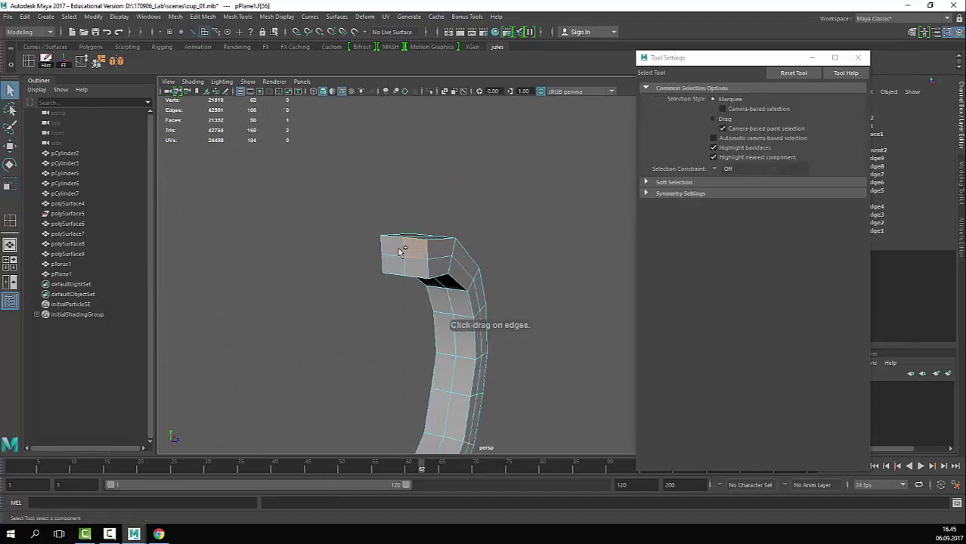
key(Delete)
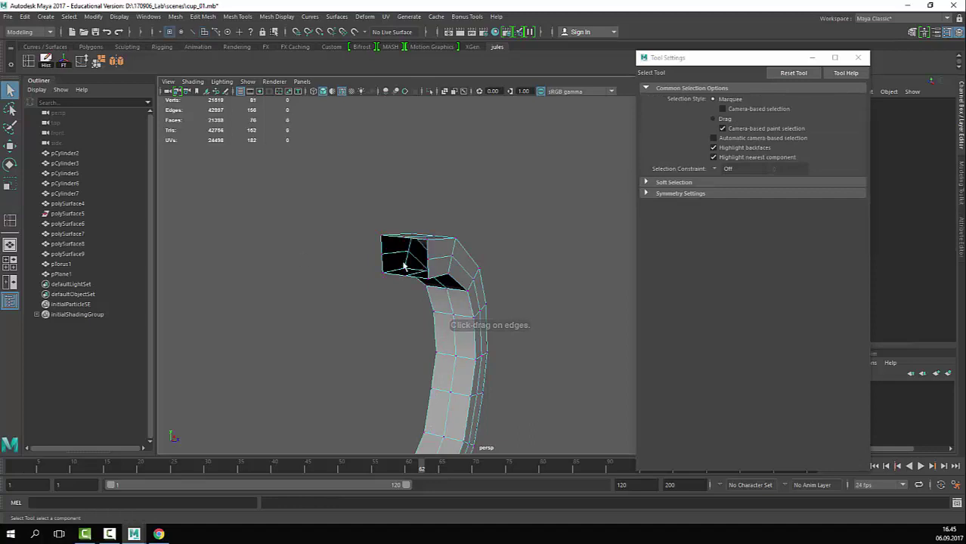
Step: Display the handle in smooth mesh preview and examine its rounded shape from several angles
alt+drag(394, 266, 389, 251)
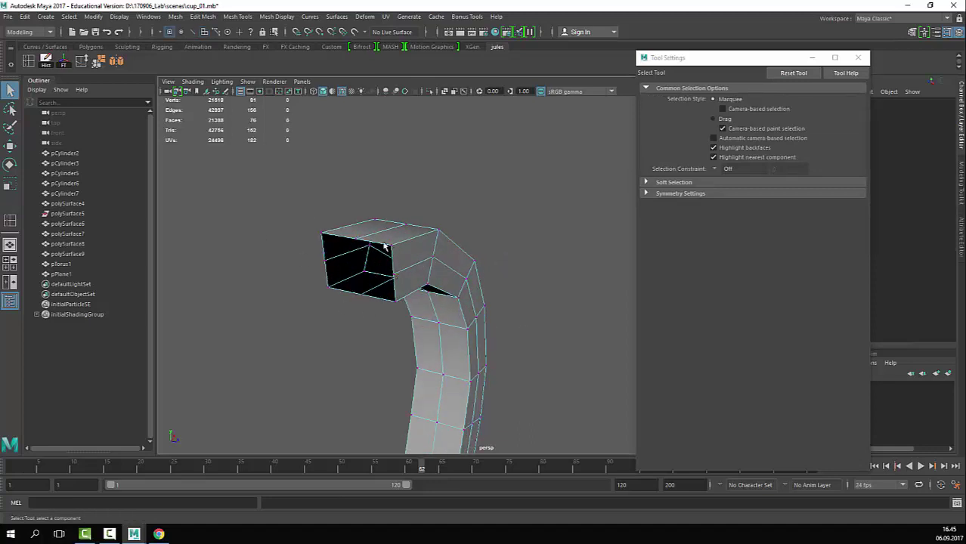
scroll(436, 270, down, 4)
mouse_move(442, 269)
alt+mouse_down()
mouse_move(388, 255)
mouse_move(446, 261)
alt+mouse_up()
right_drag(472, 257, 593, 162)
key(3)
click(538, 216)
scroll(529, 242, down, 2)
alt+drag(529, 257, 462, 291)
click(518, 326)
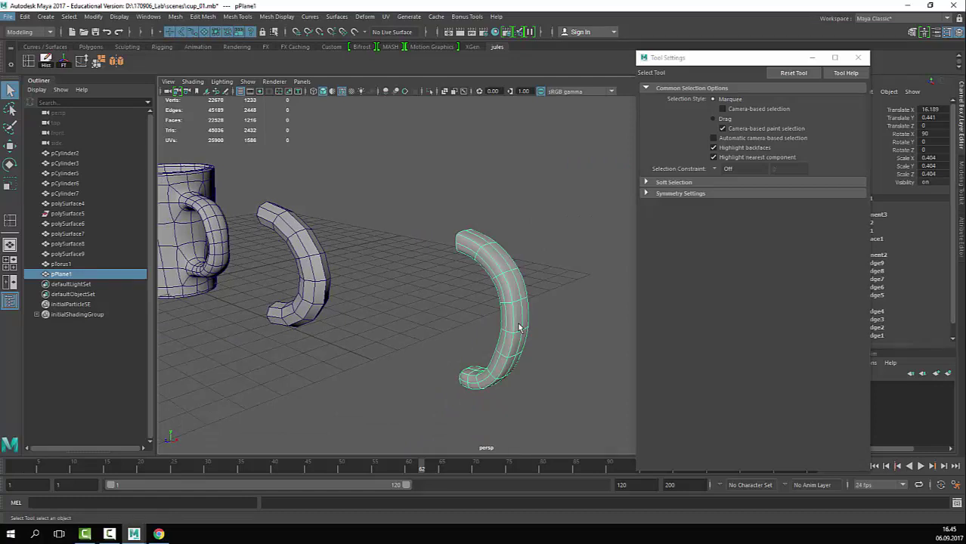
click(558, 249)
alt+drag(558, 248, 605, 230)
Step: Adjust two cross-section vertex rows on the handle's lower curve in the front view and return to the unsmoothed display
click(502, 325)
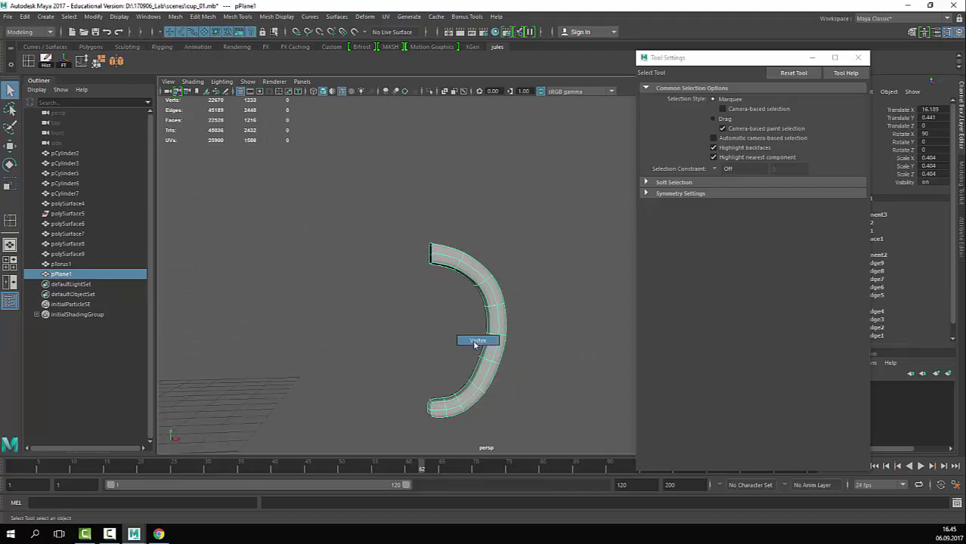
key(space)
key(space)
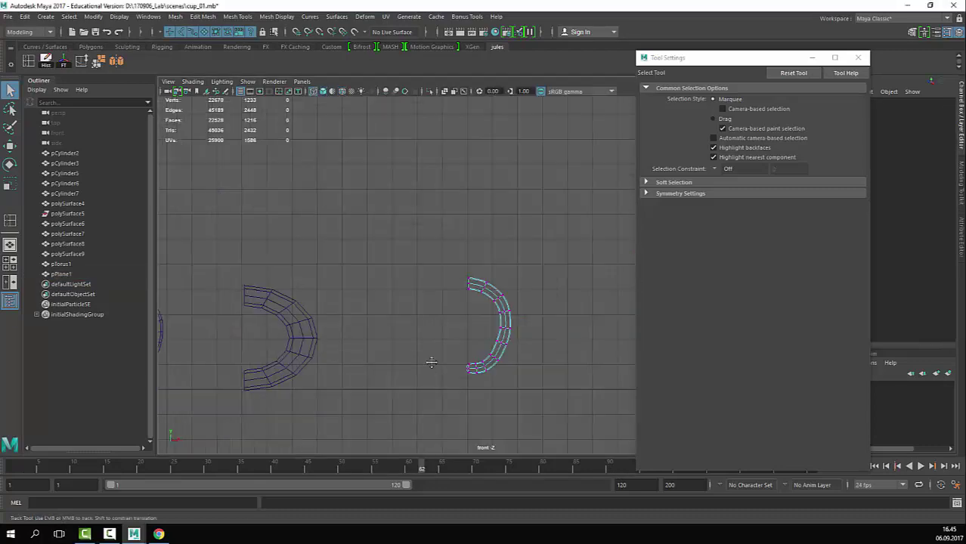
alt+right_drag(431, 360, 624, 403)
alt+middle_drag(624, 403, 561, 298)
drag(438, 284, 487, 308)
key(w)
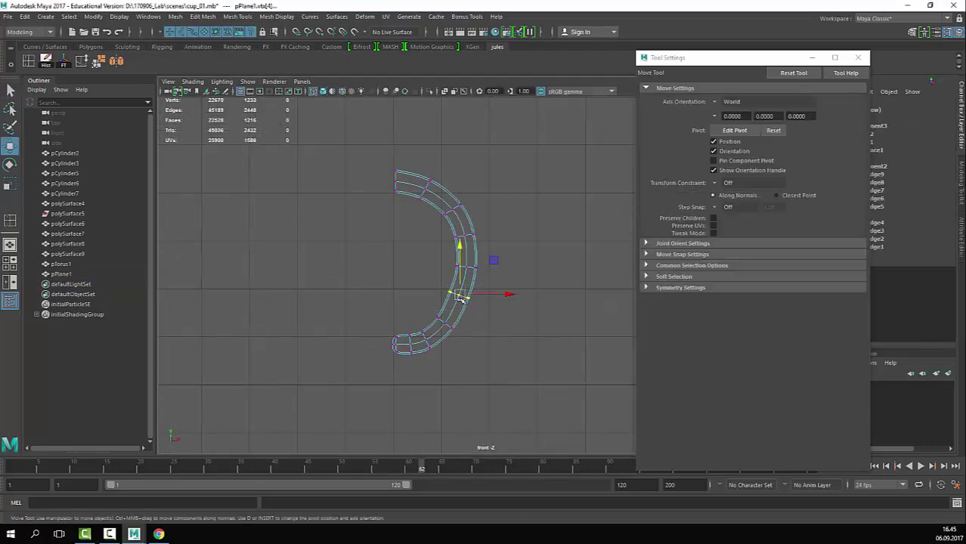
key(q)
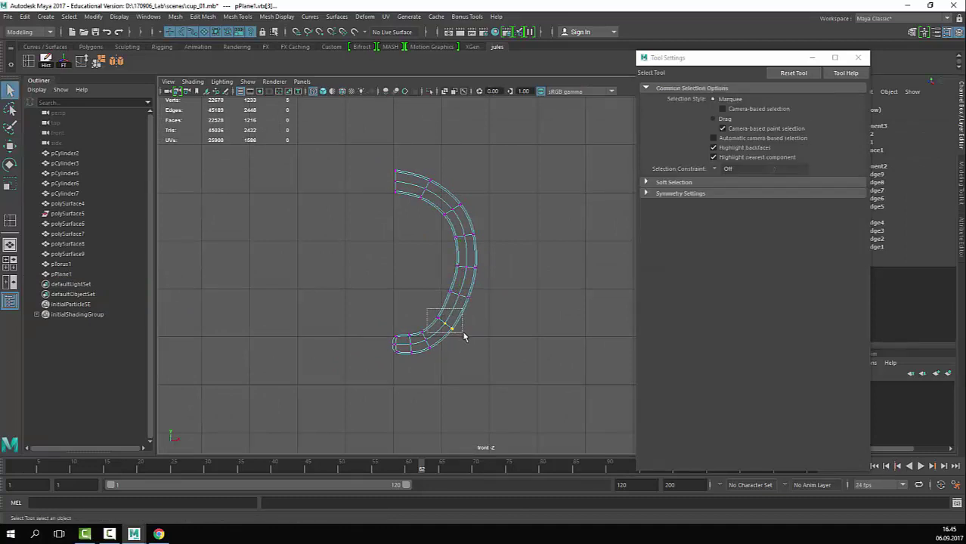
drag(464, 337, 463, 335)
key(w)
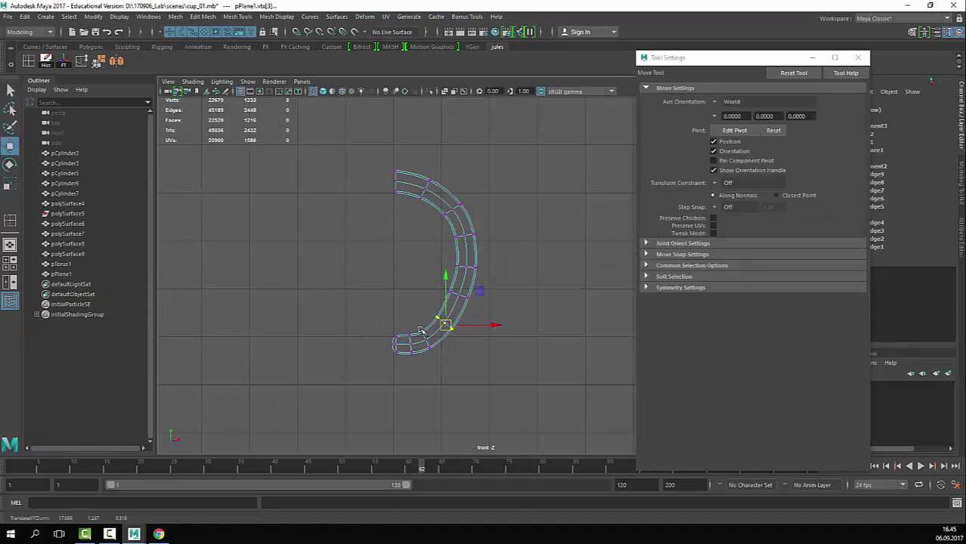
scroll(497, 269, up, 4)
scroll(497, 268, down, 5)
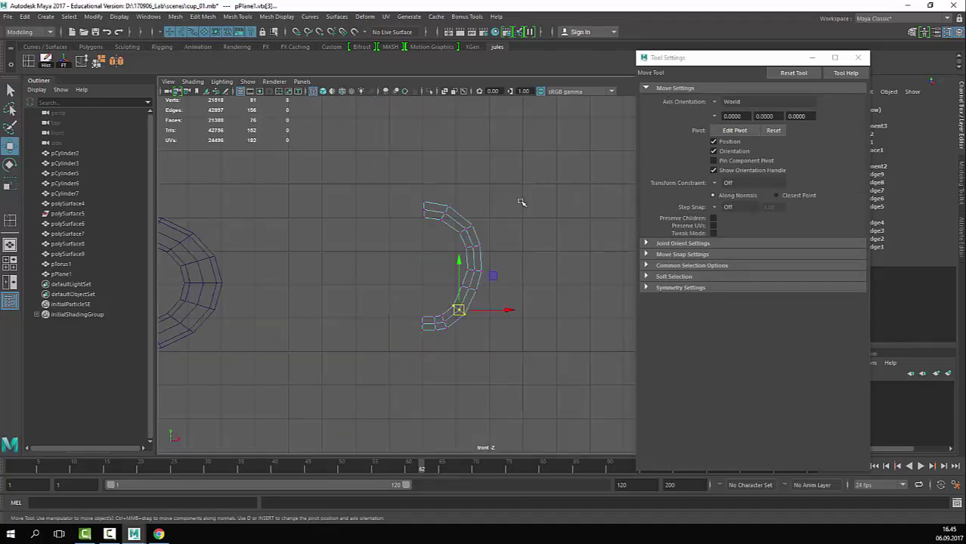
Step: Try to delete the faces selected around the handle's lower end in the perspective view
key(space)
key(space)
alt+drag(537, 227, 491, 266)
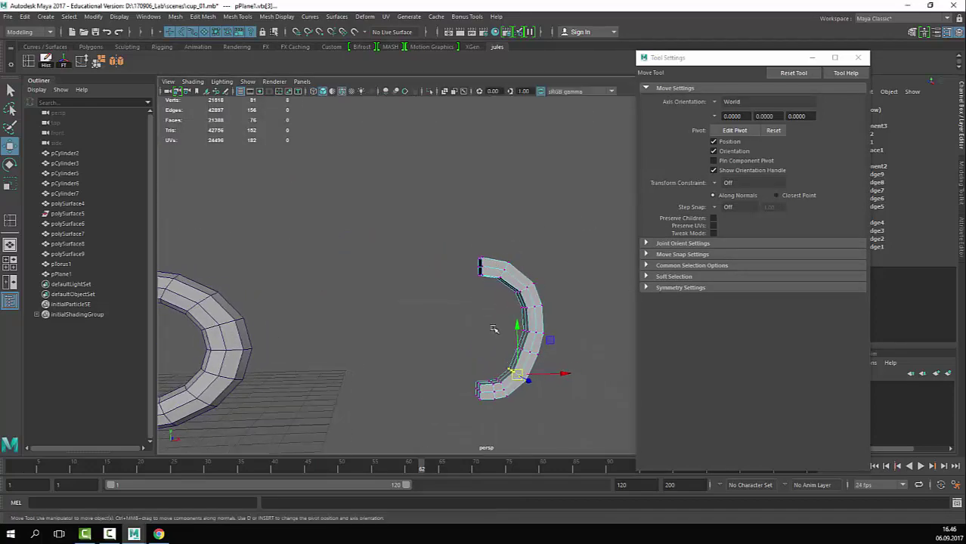
alt+middle_drag(476, 339, 458, 279)
alt+right_drag(458, 279, 451, 365)
drag(443, 408, 443, 409)
key(Delete)
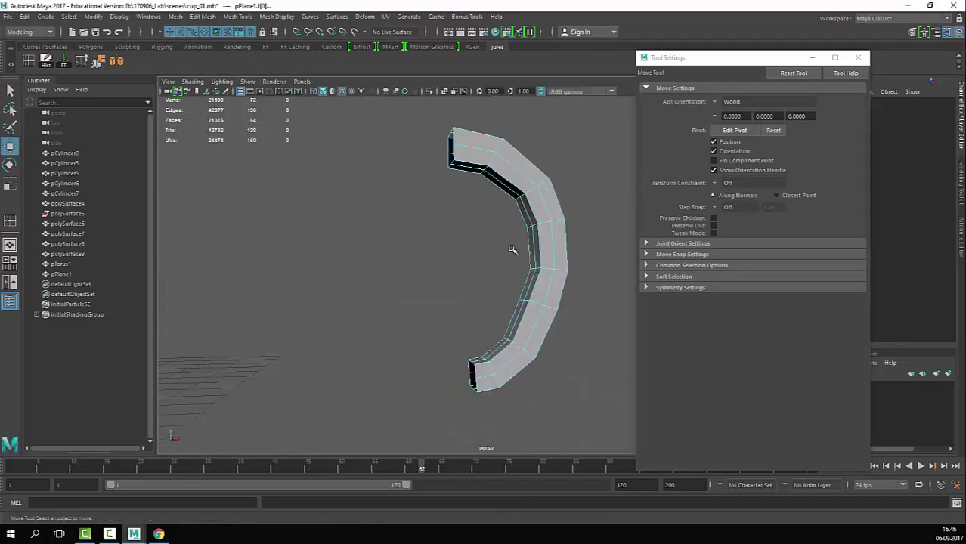
key(ctrl+z)
Step: Delete only the four faces closing the handle's lower end, excluding the rest of the handle from the selection
click(439, 368)
alt+drag(438, 373, 446, 370)
drag(438, 341, 454, 412)
ctrl+drag(547, 263, 470, 430)
key(Delete)
Step: Return the handle to object mode and display it in smooth mesh preview
right_drag(545, 264, 676, 66)
key(q)
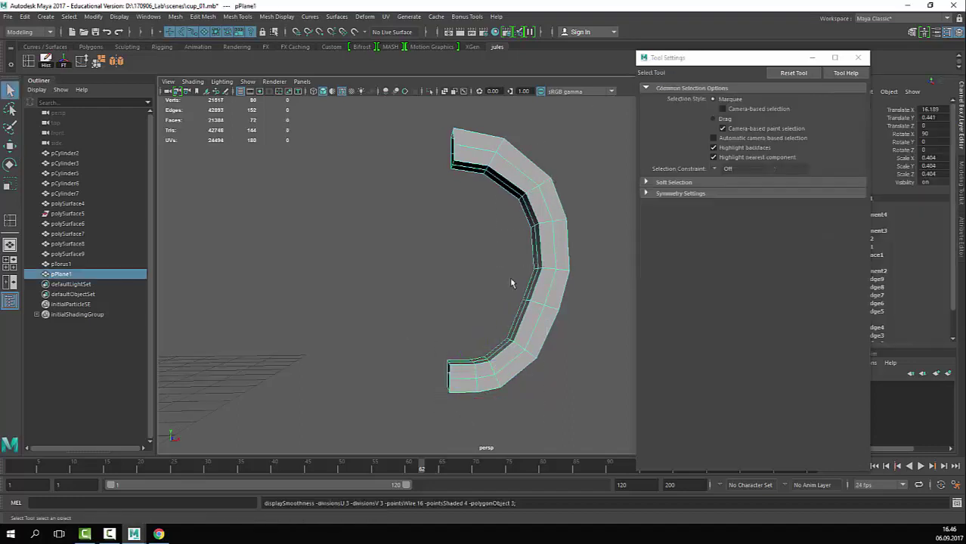
key(3)
Step: Delete the demonstration handle built from the plane
click(462, 321)
alt+drag(461, 322, 428, 336)
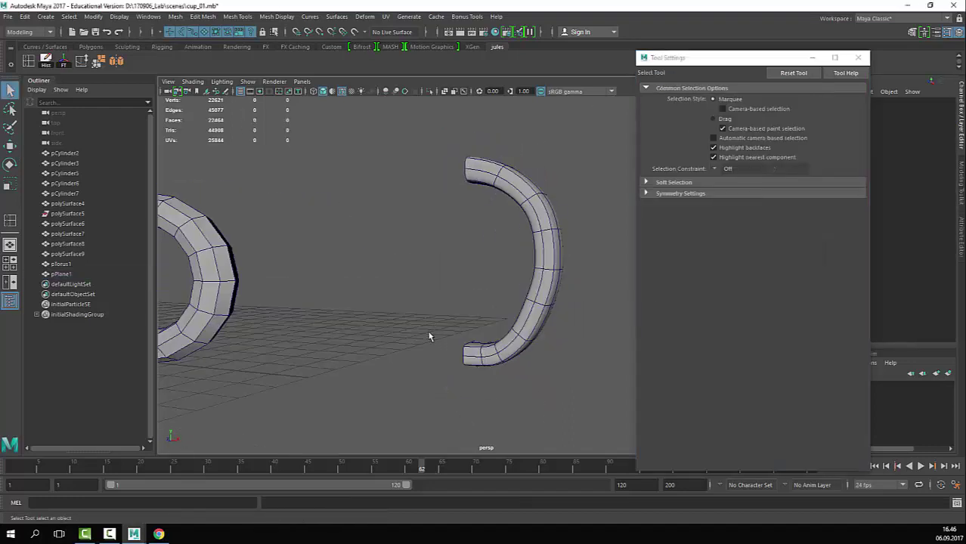
click(472, 340)
key(Delete)
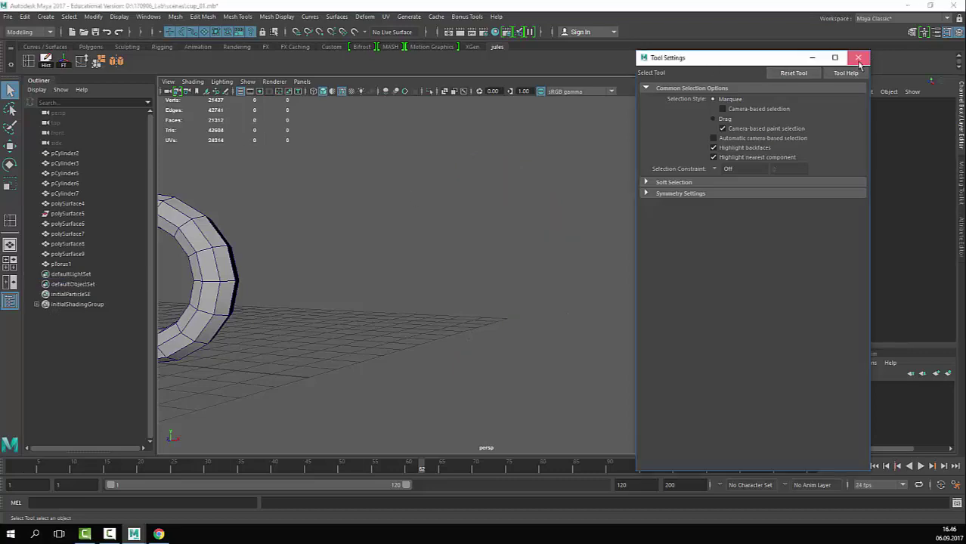
Step: Close the tool settings and delete the leftover torus handle from the scene
click(859, 60)
alt+drag(794, 190, 584, 227)
click(627, 244)
key(Delete)
Step: Duplicate the finished cup with its handle and move the copy along X to about -7.08
key(ctrl+d)
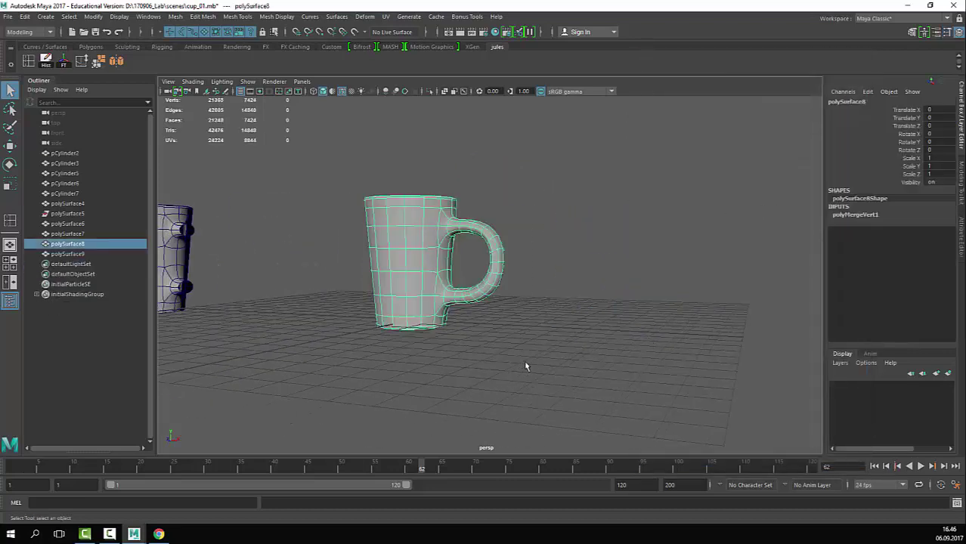
alt+drag(523, 362, 519, 334)
key(w)
drag(419, 262, 346, 262)
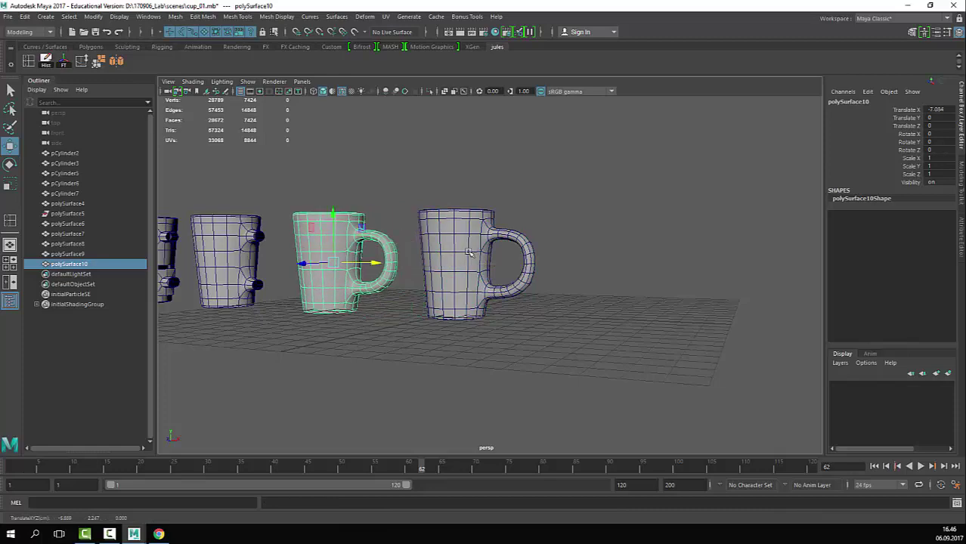
Step: Expand the perspective view to full screen and frame the whole row of cup stages
alt+middle_drag(348, 262, 607, 294)
alt+middle_drag(390, 285, 574, 291)
alt+drag(577, 292, 578, 315)
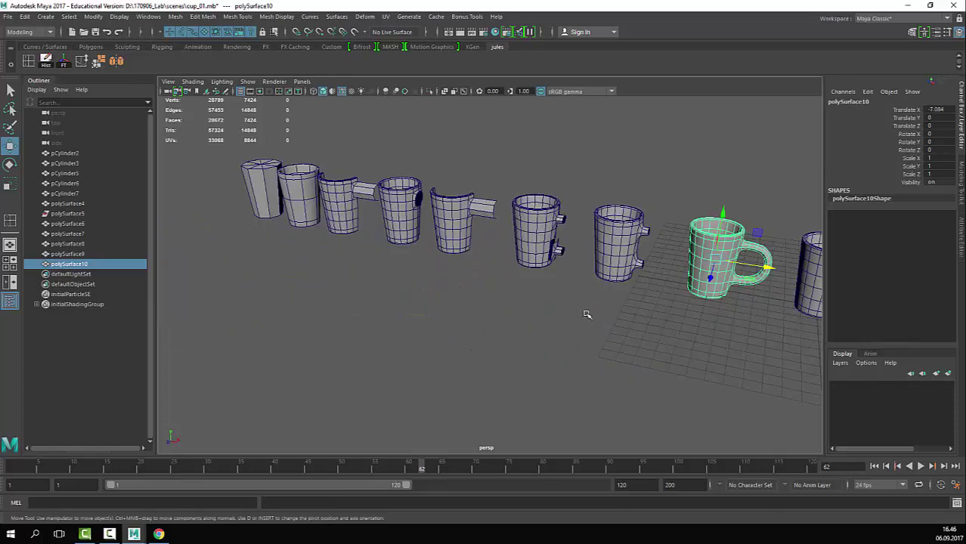
key(ctrl+space)
scroll(472, 279, down, 3)
alt+drag(472, 279, 492, 284)
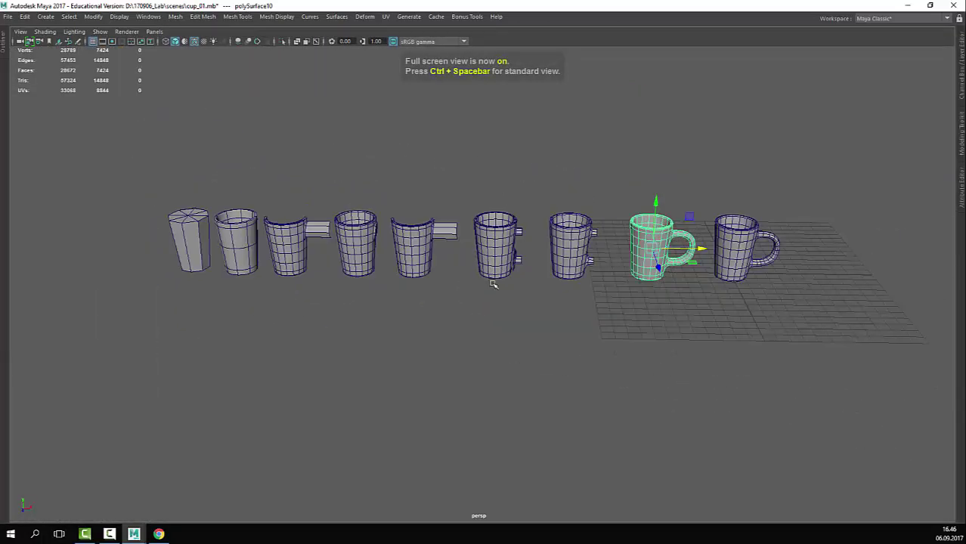
Step: Compare the cup modelling stages in the row by selecting several of them, from the first cylinder onwards
click(220, 262)
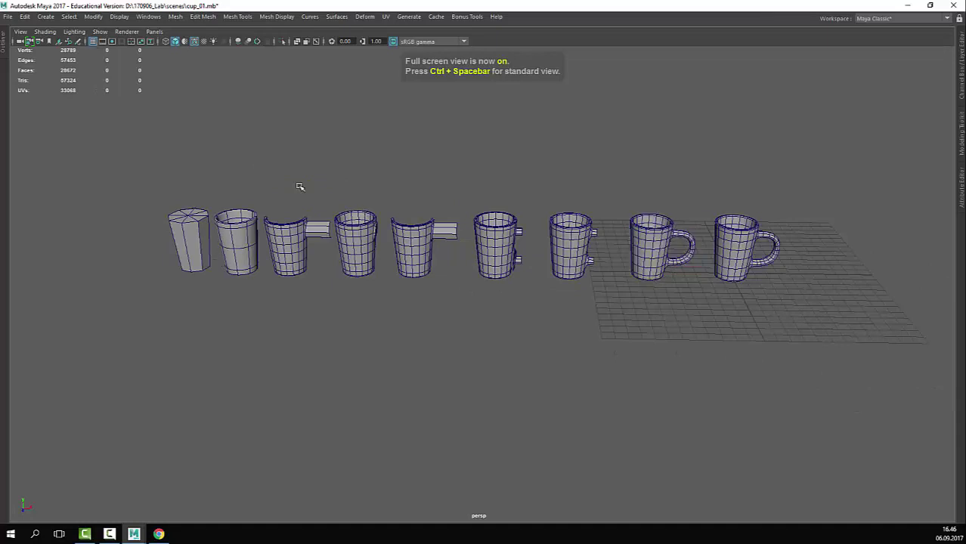
drag(254, 291, 152, 144)
drag(238, 177, 450, 314)
drag(442, 189, 687, 435)
click(200, 173)
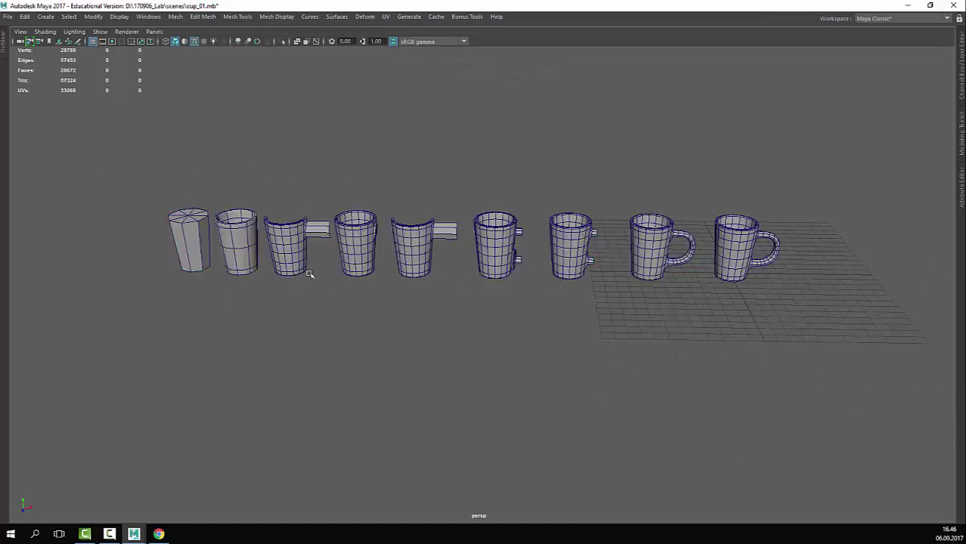
click(195, 245)
drag(424, 182, 522, 314)
Step: Try to move the finished cup at the end of the row far away along X, and undo the move
drag(845, 164, 719, 359)
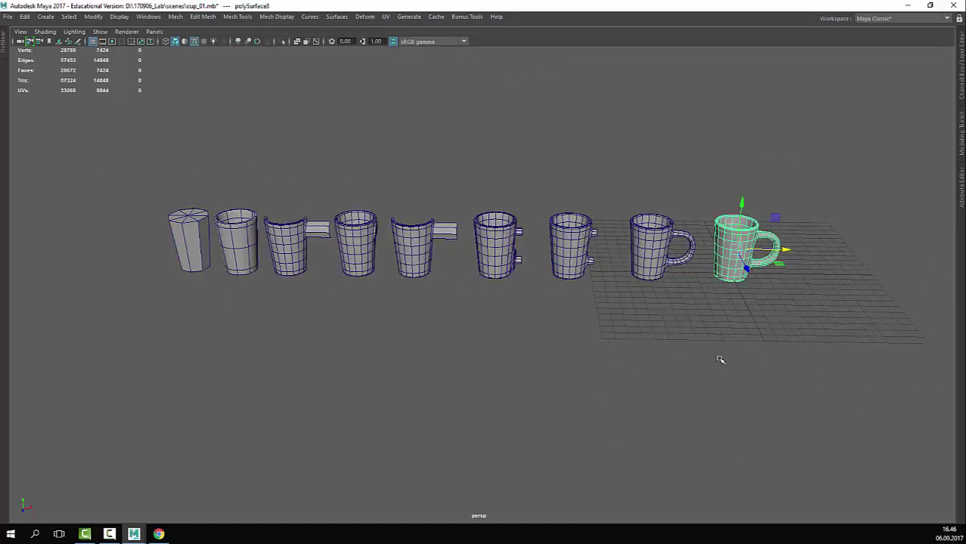
key(f)
alt+right_drag(767, 361, 621, 250)
alt+drag(622, 250, 633, 208)
alt+right_drag(633, 208, 521, 278)
drag(518, 286, 959, 285)
alt+middle_drag(799, 274, 439, 333)
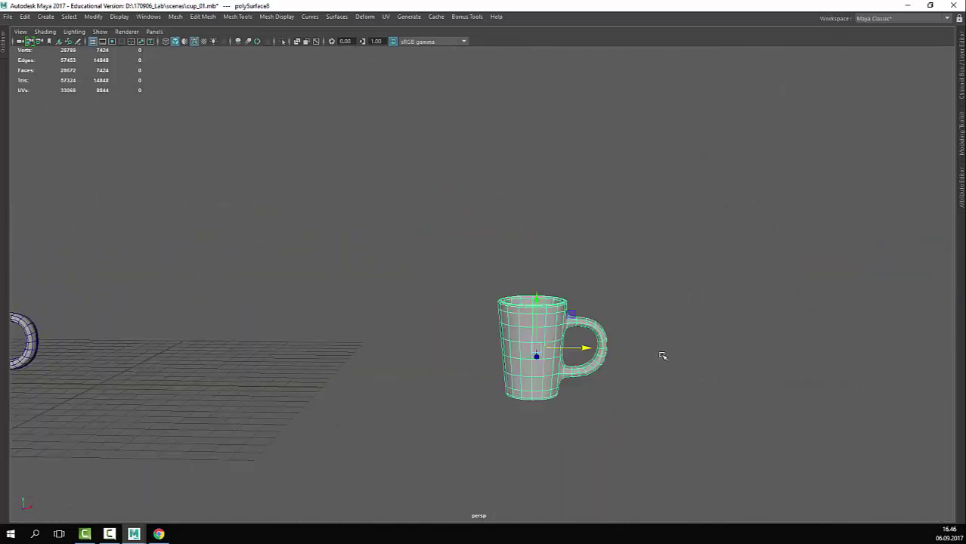
alt+drag(696, 332, 603, 392)
key(ctrl+z)
Step: Examine the finished cup and its handle from above and from the side, including its neighbouring stages
key(f)
alt+right_drag(387, 347, 660, 292)
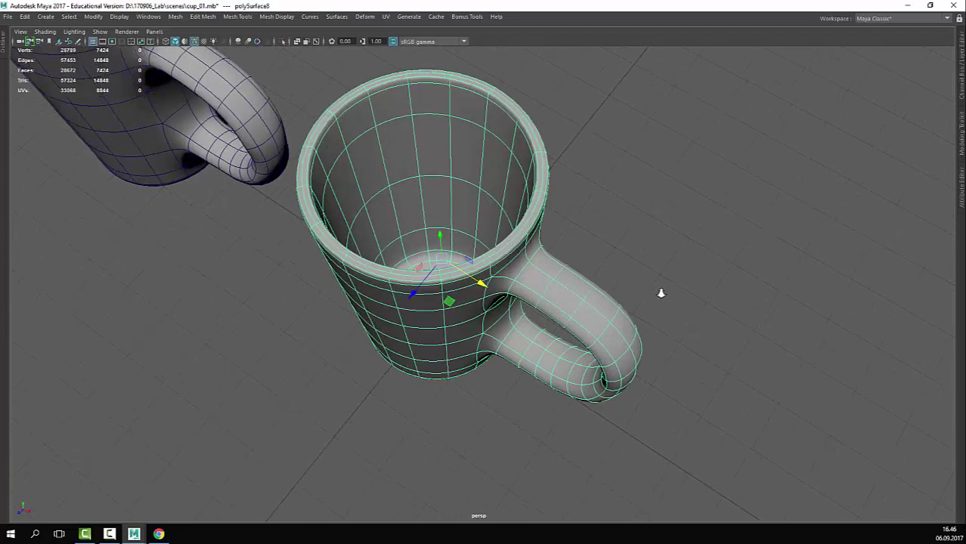
alt+drag(529, 352, 590, 231)
alt+right_drag(589, 230, 413, 272)
key(e)
alt+drag(413, 272, 662, 310)
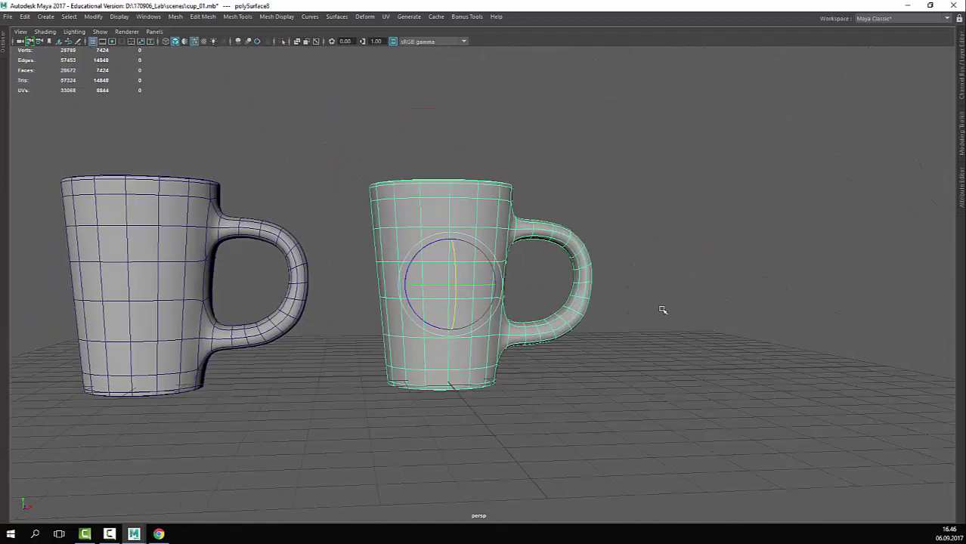
click(543, 381)
click(463, 302)
scroll(463, 302, down, 5)
alt+middle_drag(484, 310, 491, 335)
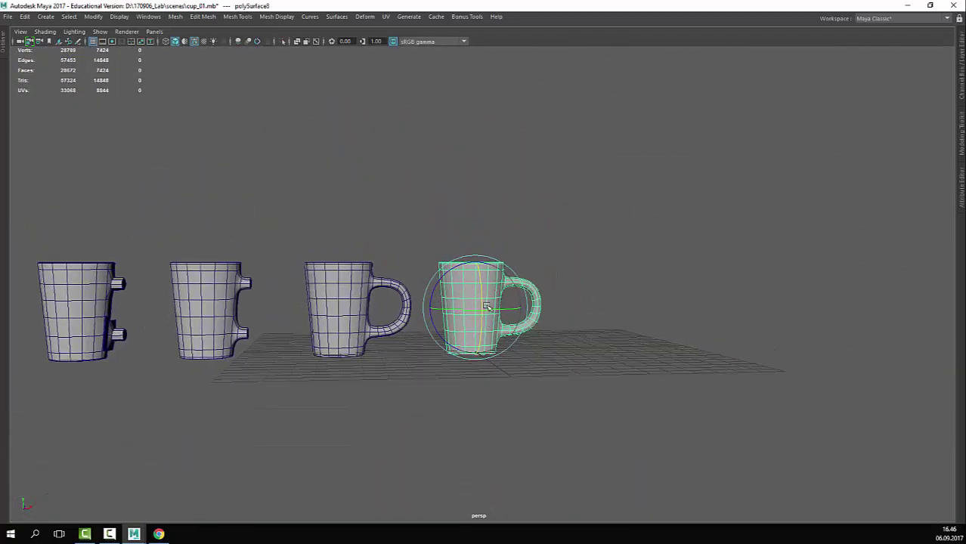
alt+drag(491, 334, 504, 366)
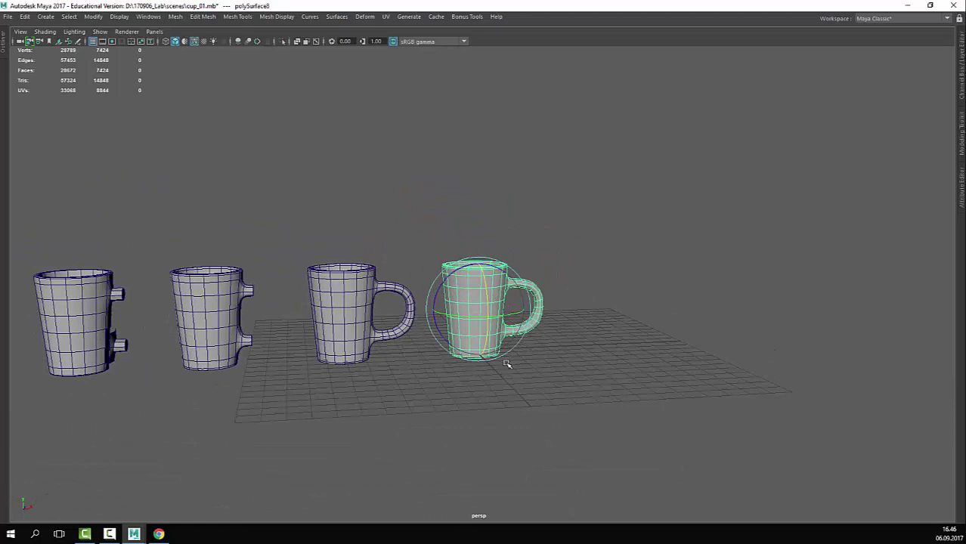
Step: Try to lift the finished cup high above the grid and rotate it, and undo both transformations
key(w)
scroll(491, 309, down, 4)
drag(479, 241, 563, 80)
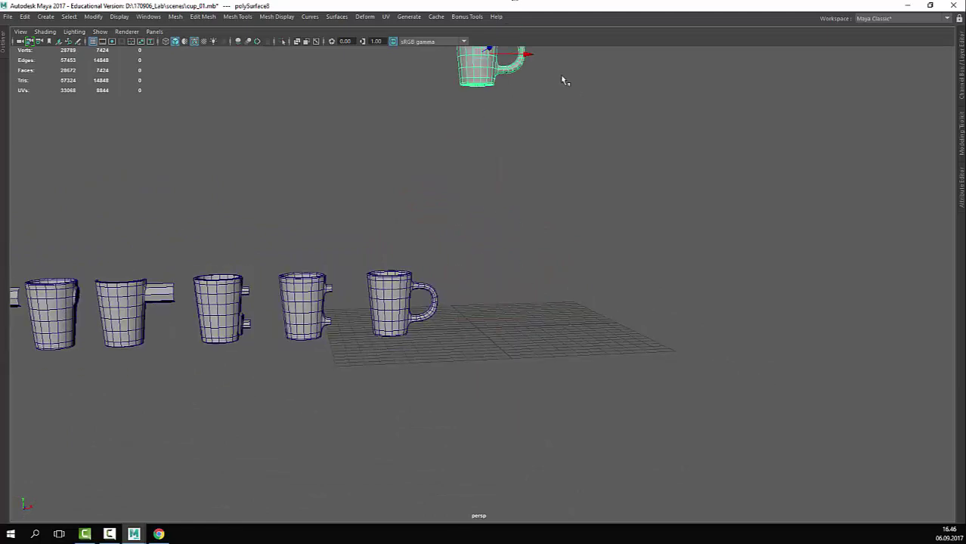
alt+middle_drag(563, 80, 533, 343)
alt+drag(533, 343, 560, 336)
drag(475, 305, 560, 329)
key(e)
alt+right_drag(671, 351, 521, 390)
alt+middle_drag(522, 389, 490, 275)
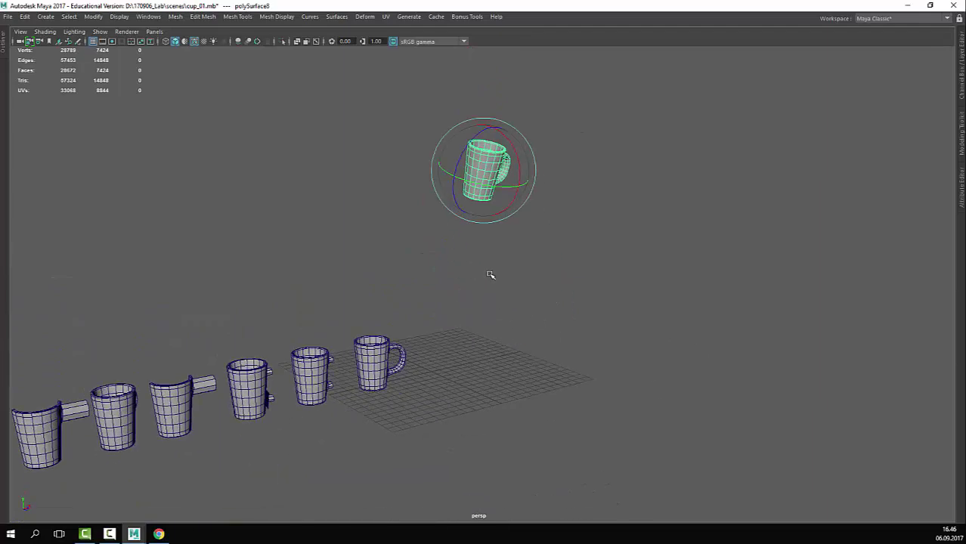
key(ctrl+z)
key(ctrl+z)
key(ctrl+z)
key(shift+z)
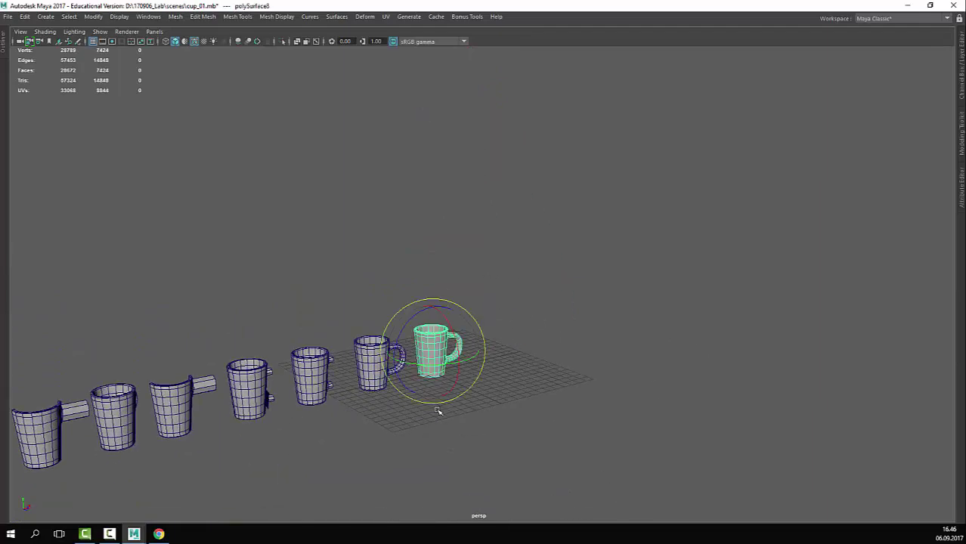
Step: Inspect the finished cup up close and compare it with the earlier stages in the row
key(f)
alt+right_drag(685, 335, 592, 338)
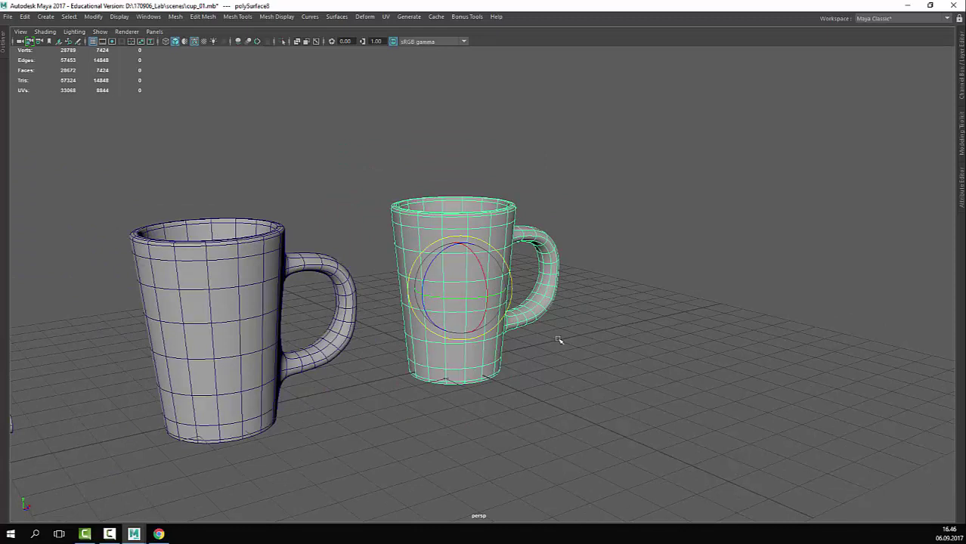
click(619, 266)
alt+drag(619, 266, 574, 281)
alt+middle_drag(423, 256, 504, 276)
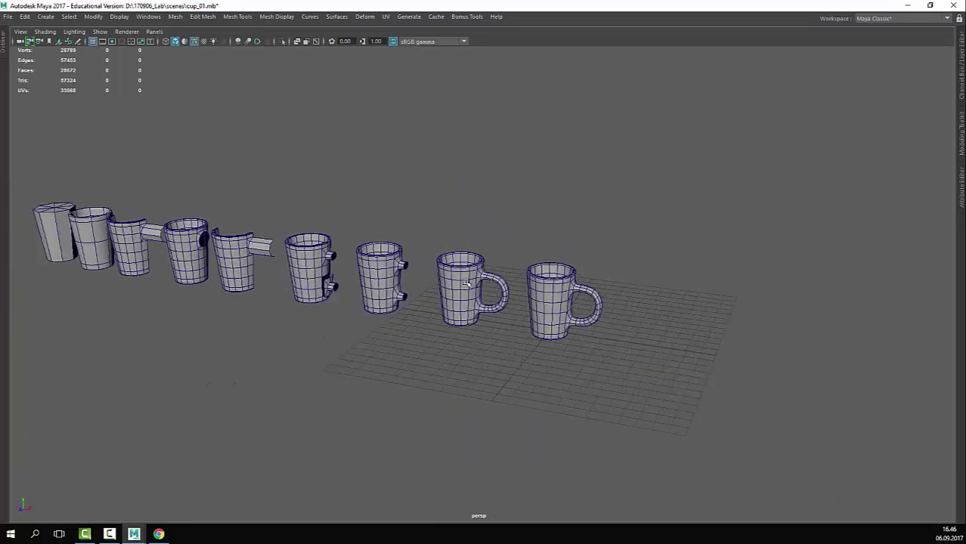
alt+right_drag(469, 272, 516, 285)
drag(554, 172, 577, 345)
alt+middle_drag(618, 284, 523, 301)
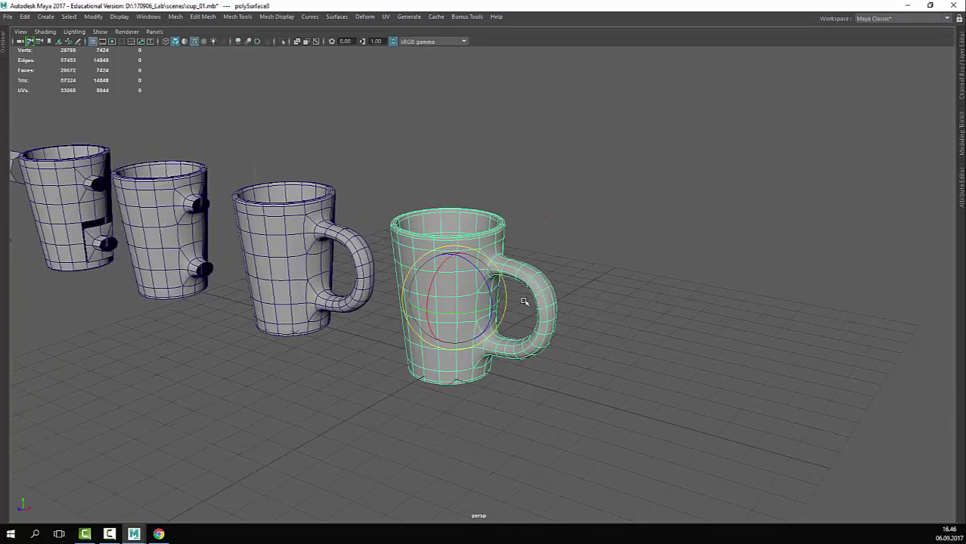
click(597, 240)
drag(479, 189, 430, 356)
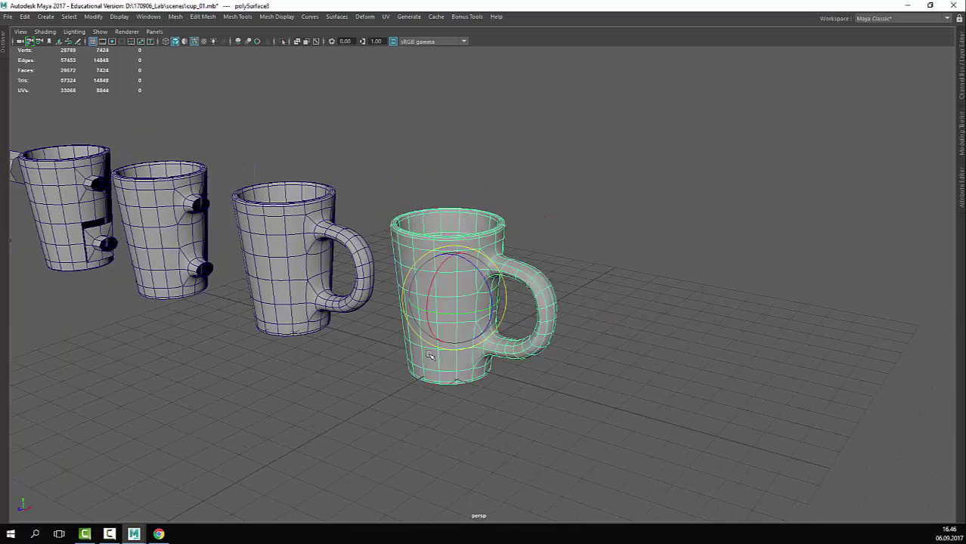
Step: Save the scene and clear the selection
click(8, 15)
click(35, 51)
click(7, 17)
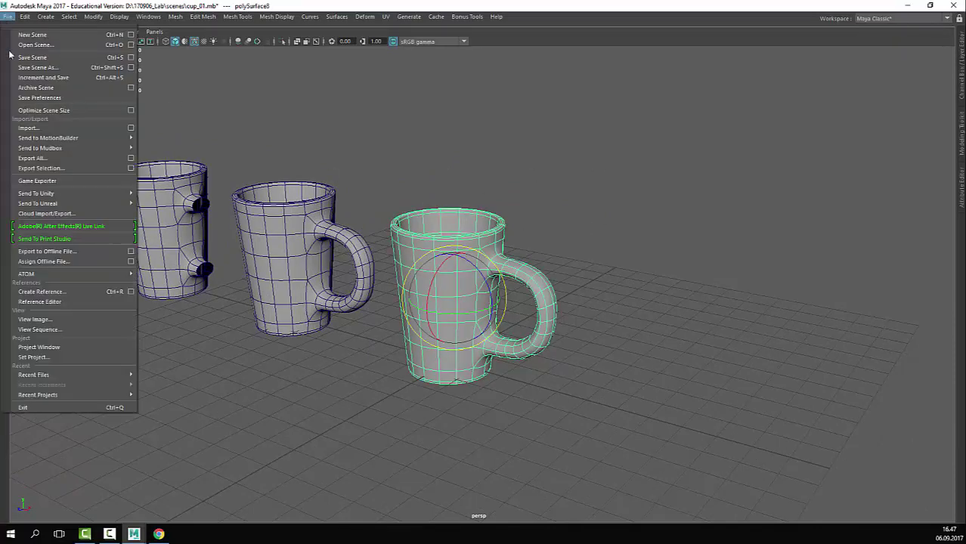
click(37, 58)
click(582, 195)
Step: Duplicate the closed tapered cylinder at the start of the row and leave a gap between original and copy along X
alt+right_drag(582, 195, 431, 198)
alt+middle_drag(340, 181, 748, 280)
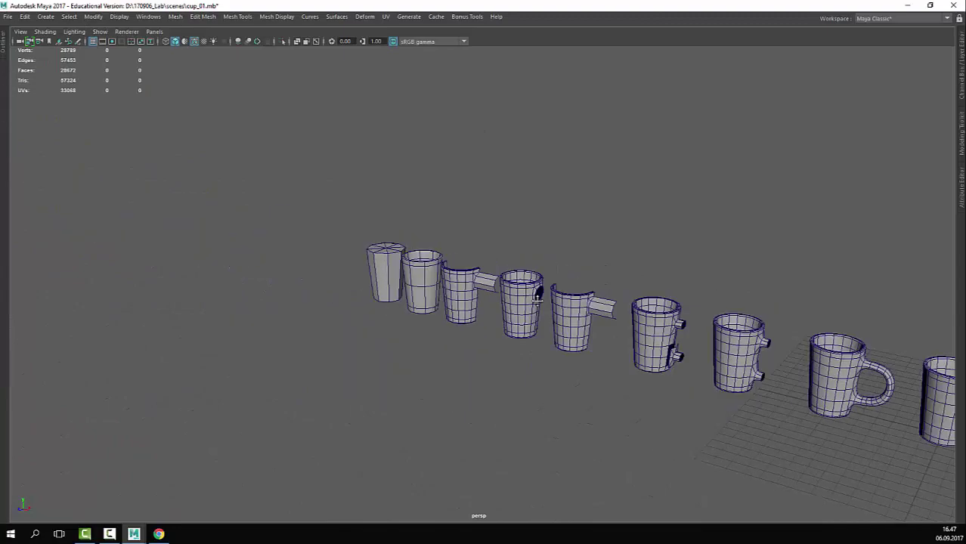
alt+drag(363, 204, 457, 250)
alt+middle_drag(458, 250, 643, 245)
alt+drag(521, 291, 427, 257)
click(463, 403)
alt+middle_drag(312, 335, 222, 270)
alt+right_drag(222, 270, 652, 359)
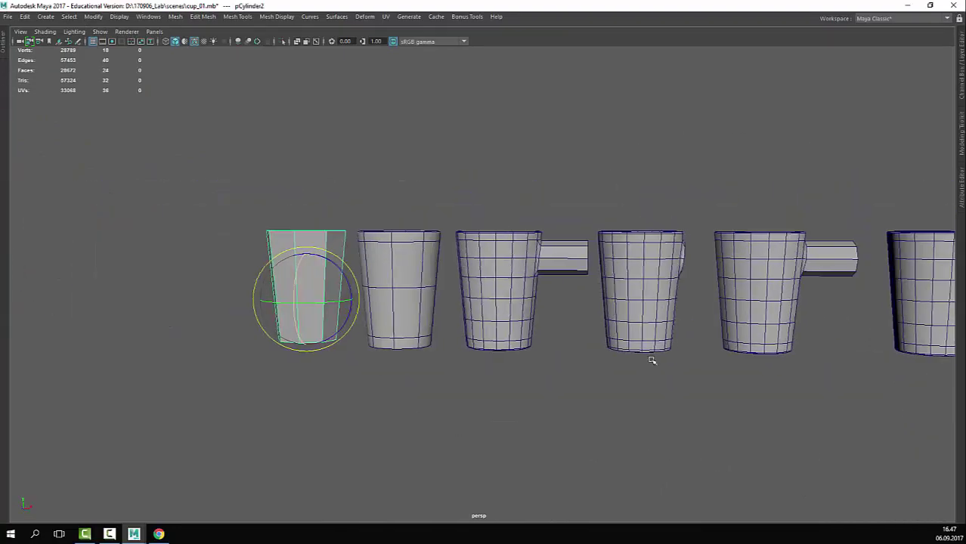
alt+drag(325, 208, 397, 274)
alt+middle_drag(397, 274, 533, 361)
alt+right_drag(550, 381, 421, 380)
alt+middle_drag(421, 380, 464, 318)
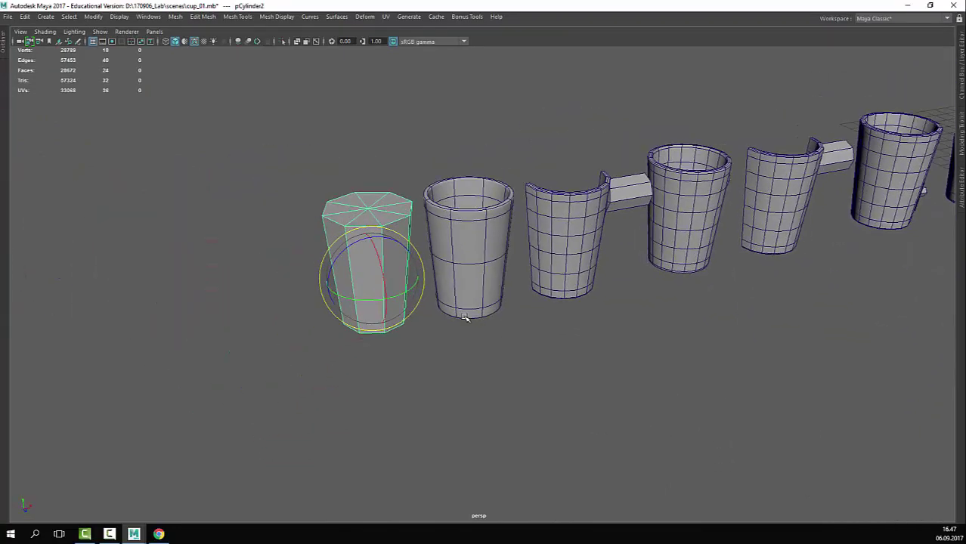
key(w)
drag(417, 273, 410, 307)
key(ctrl+d)
alt+drag(421, 339, 382, 267)
Step: Delete the top cap faces of the copied cylinder and return it to object mode
right_drag(381, 267, 393, 312)
alt+drag(385, 318, 378, 346)
drag(304, 209, 496, 264)
alt+drag(488, 316, 483, 288)
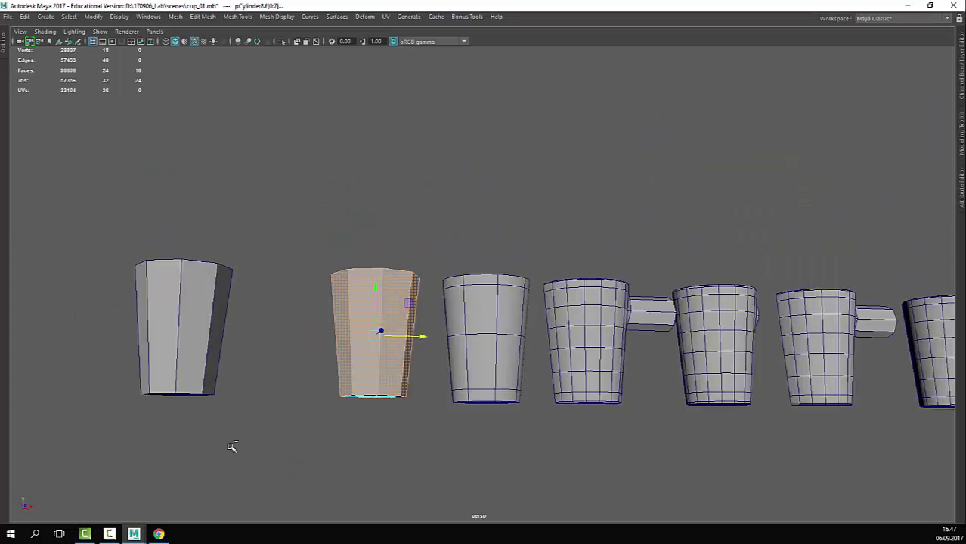
key(Delete)
alt+drag(274, 442, 383, 431)
right_drag(413, 213, 490, 104)
alt+middle_drag(479, 190, 443, 215)
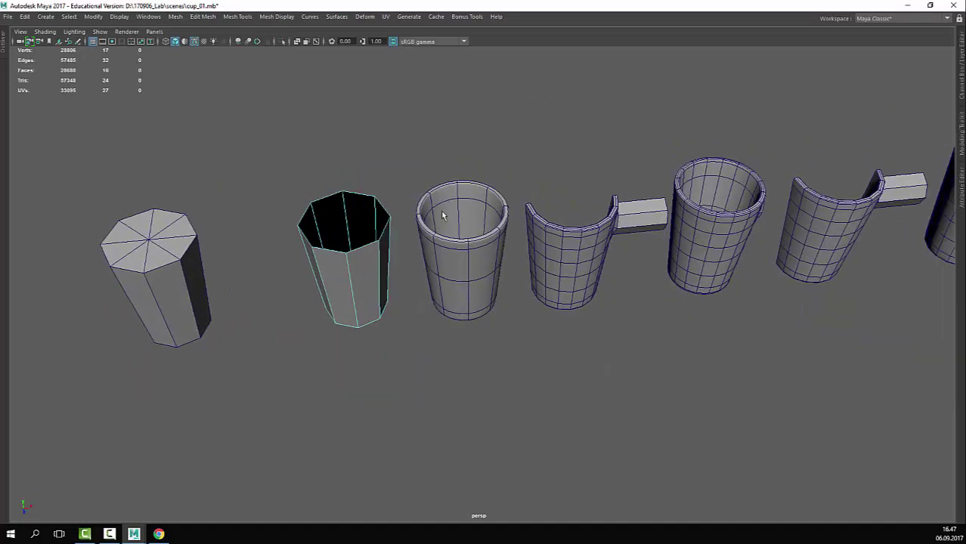
Step: Move the closed tapered cylinder along X closer to its open copy and deselect it
click(109, 250)
key(w)
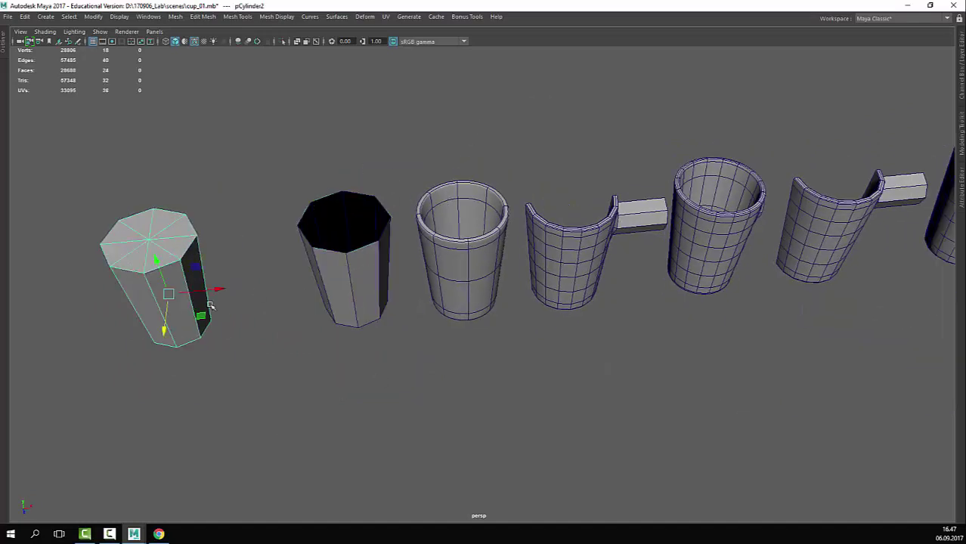
drag(199, 299, 274, 296)
click(364, 365)
alt+drag(387, 377, 399, 366)
alt+right_drag(399, 367, 433, 402)
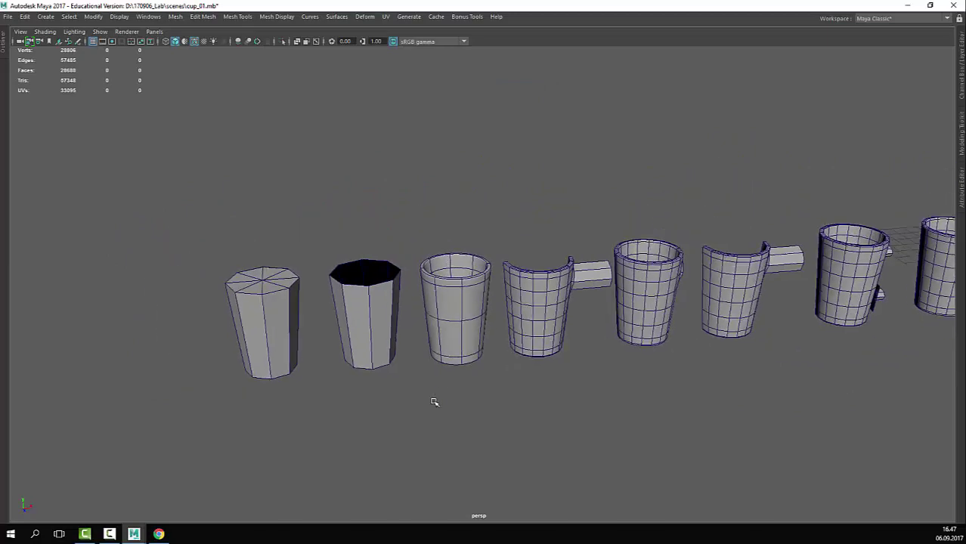
Step: Compare the thick-walled cup beside the open cylinder in smooth preview and unsmoothed display, leaving it unsmoothed
alt+middle_drag(434, 401, 382, 373)
click(403, 334)
alt+drag(463, 321, 474, 353)
key(1)
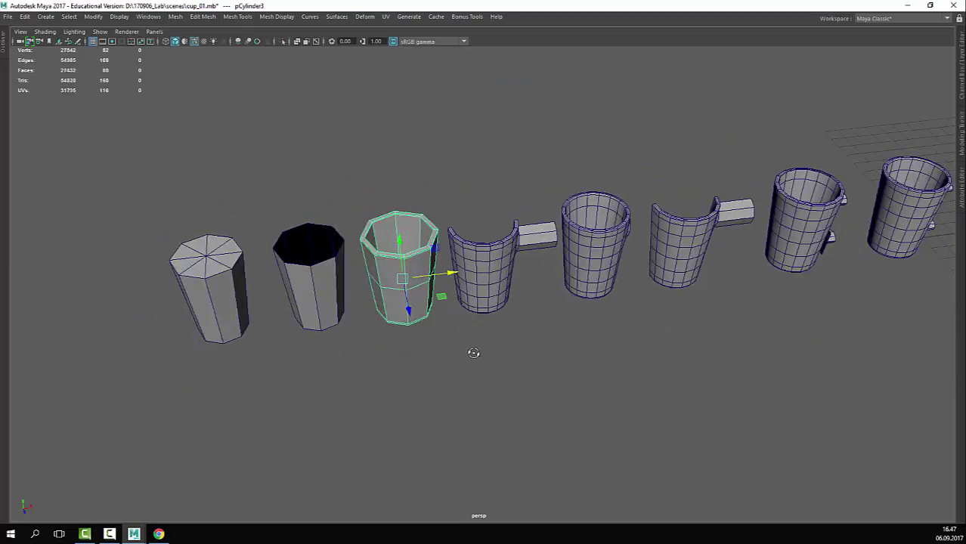
key(3)
key(1)
alt+right_drag(474, 353, 574, 236)
alt+middle_drag(573, 236, 746, 293)
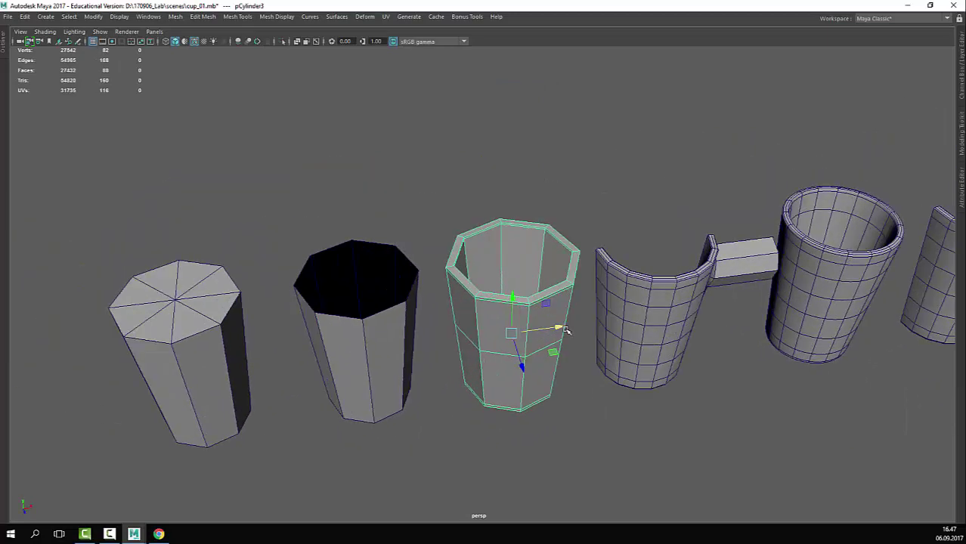
key(3)
key(1)
key(3)
key(1)
Step: Duplicate the open tapered cylinder and raise the copy straight above it
drag(422, 213, 350, 472)
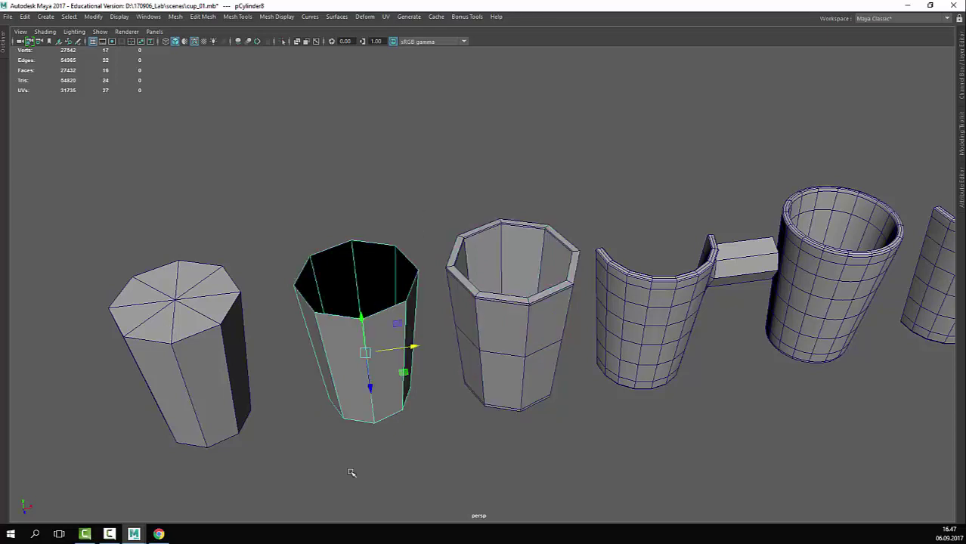
key(ctrl+d)
drag(362, 318, 370, 144)
alt+middle_drag(395, 143, 403, 164)
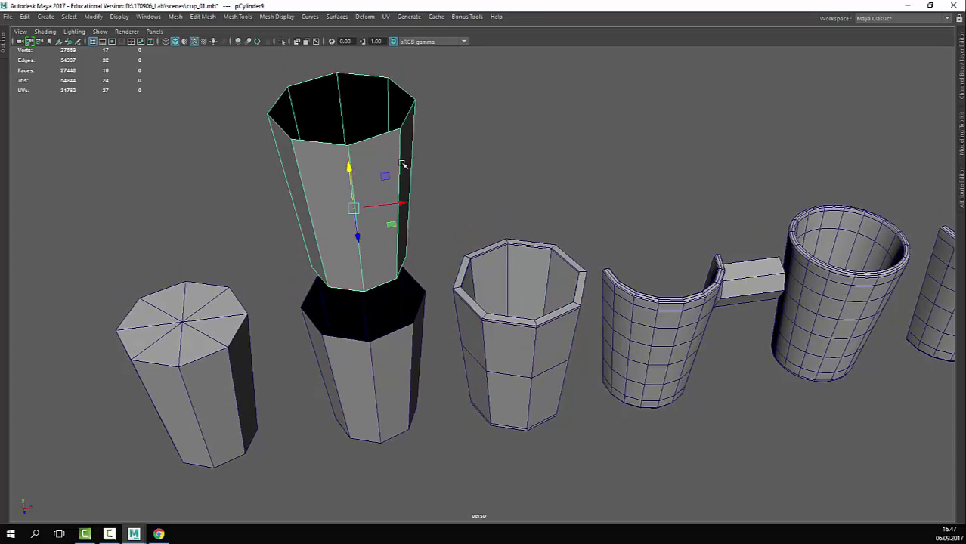
Step: Extrude all faces of the raised cylinder with an outward thickness to form the cup wall, and leave face selection
key(ctrl+e)
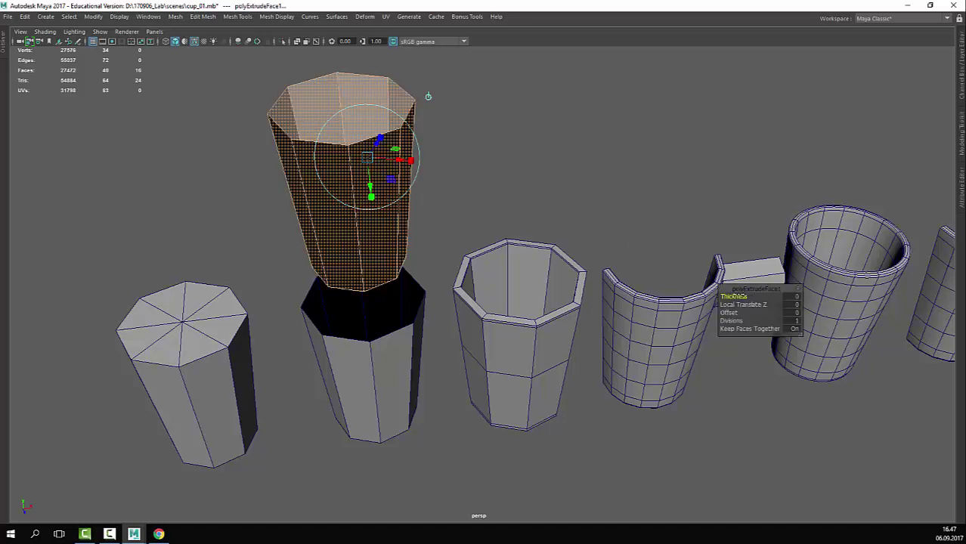
drag(737, 296, 762, 300)
key(q)
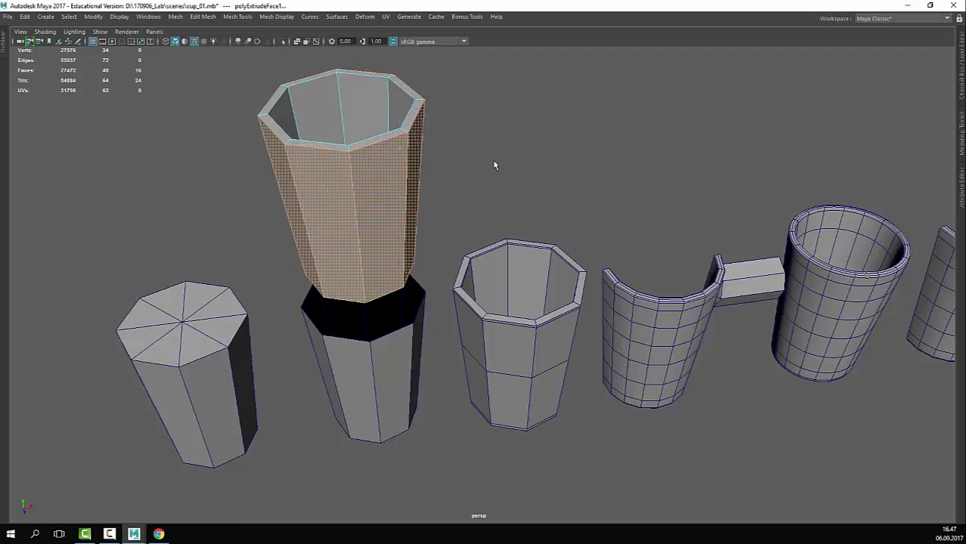
click(495, 164)
alt+drag(556, 200, 554, 188)
click(541, 311)
alt+drag(541, 311, 534, 231)
click(535, 231)
Step: Duplicate the extruded thick-walled cup and move the copy along X until it stands above the third stage
click(340, 234)
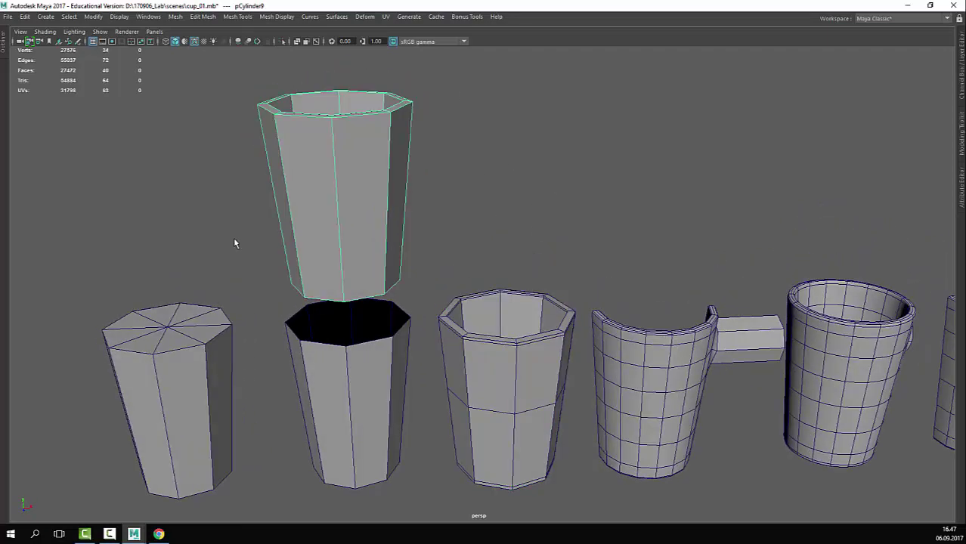
key(ctrl+d)
key(w)
drag(386, 212, 552, 207)
alt+middle_drag(545, 167, 467, 182)
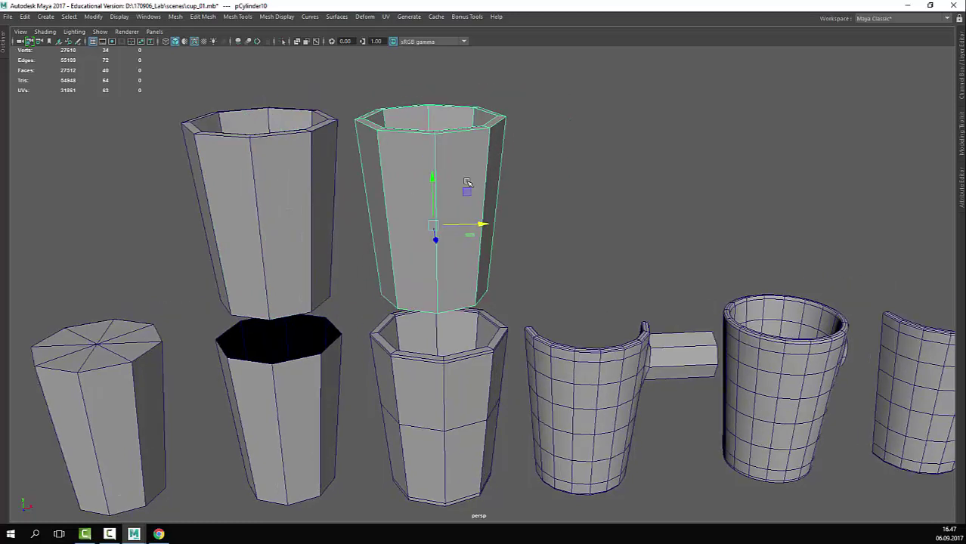
Step: Set the Insert Edge Loop tool to place loops at a relative distance from the edge
key(ctrl+space)
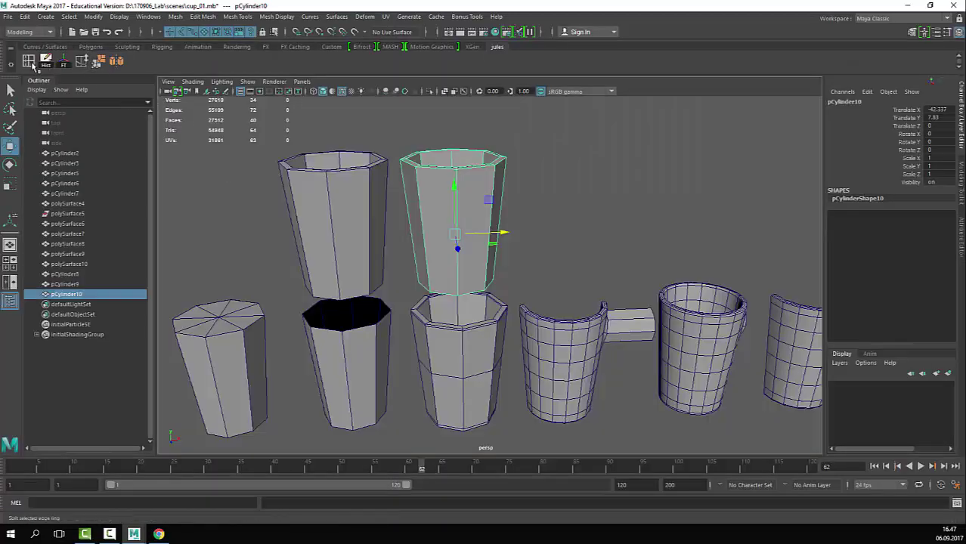
key(ctrl+space)
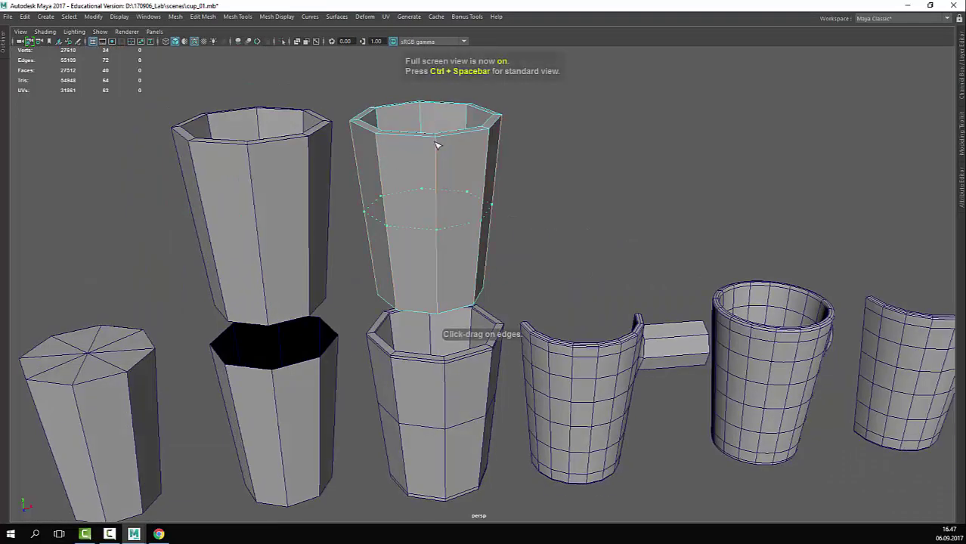
click(436, 145)
key(ctrl+space)
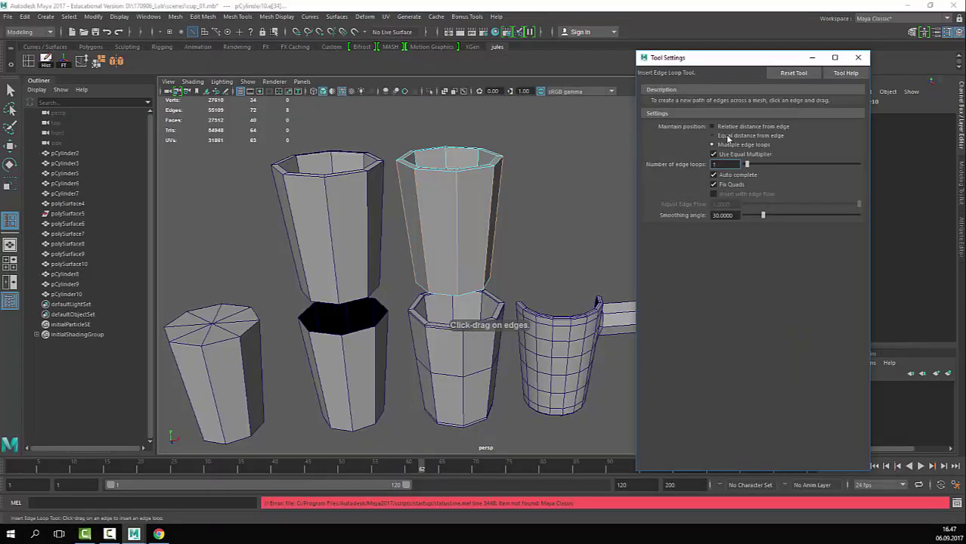
click(738, 128)
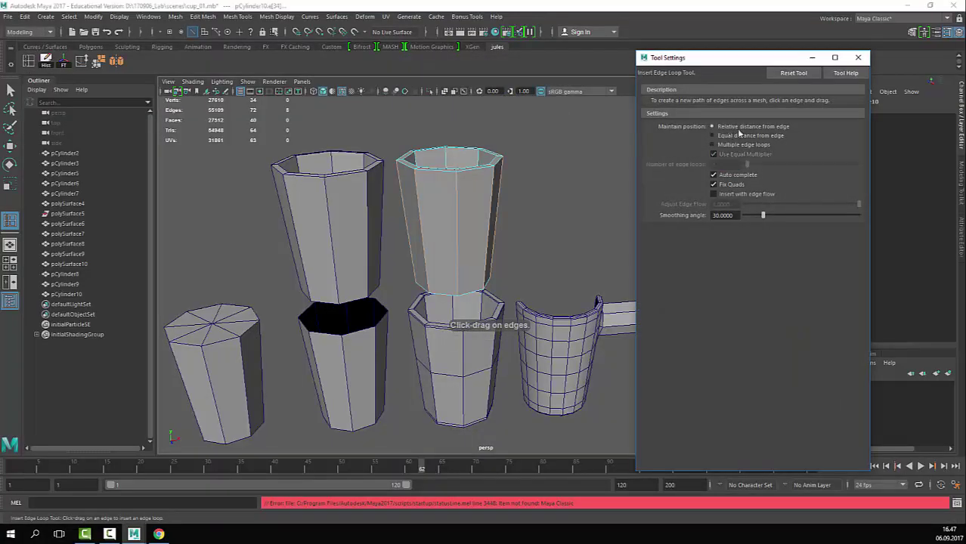
click(858, 56)
Step: Insert two edge loops close to the rim of the raised second cup and one loop around its mid-height
scroll(534, 201, up, 2)
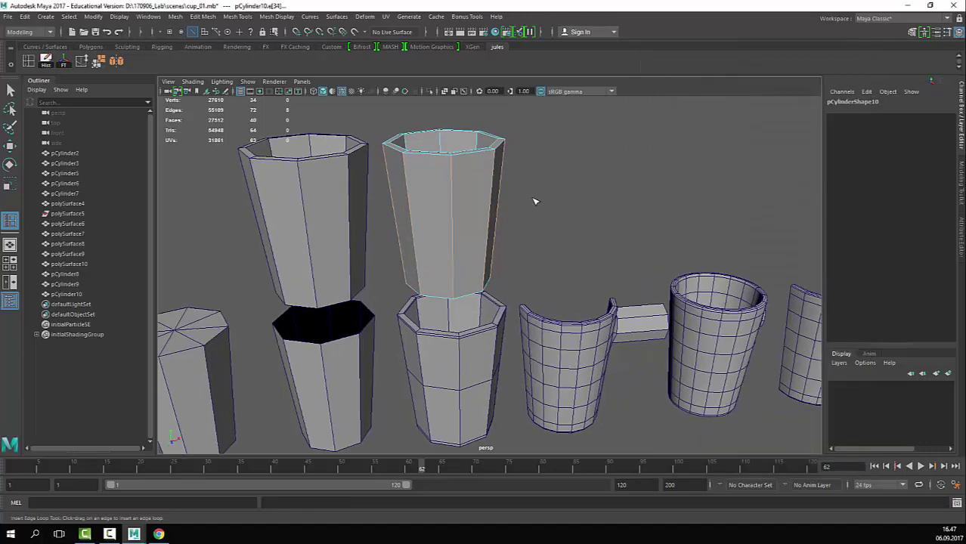
click(455, 160)
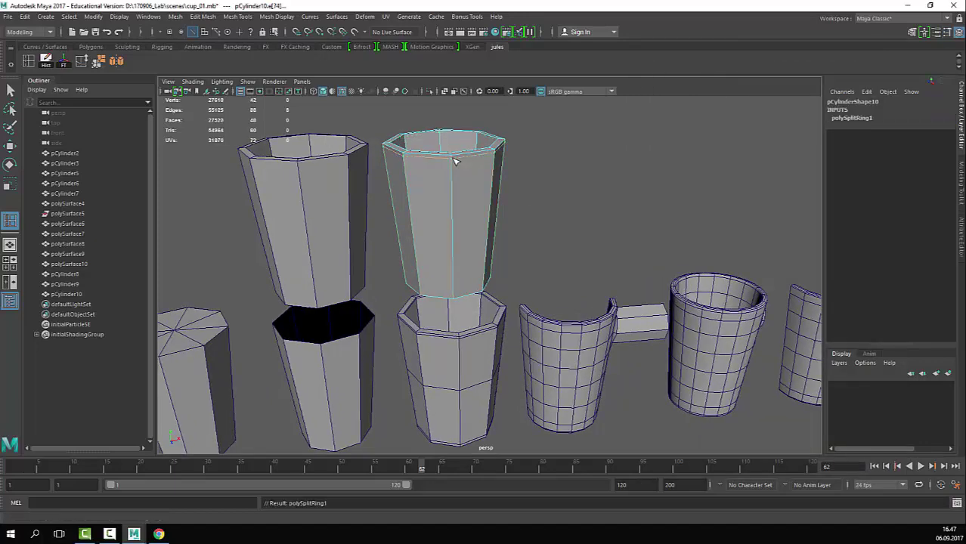
scroll(468, 189, up, 3)
click(459, 202)
scroll(680, 345, down, 5)
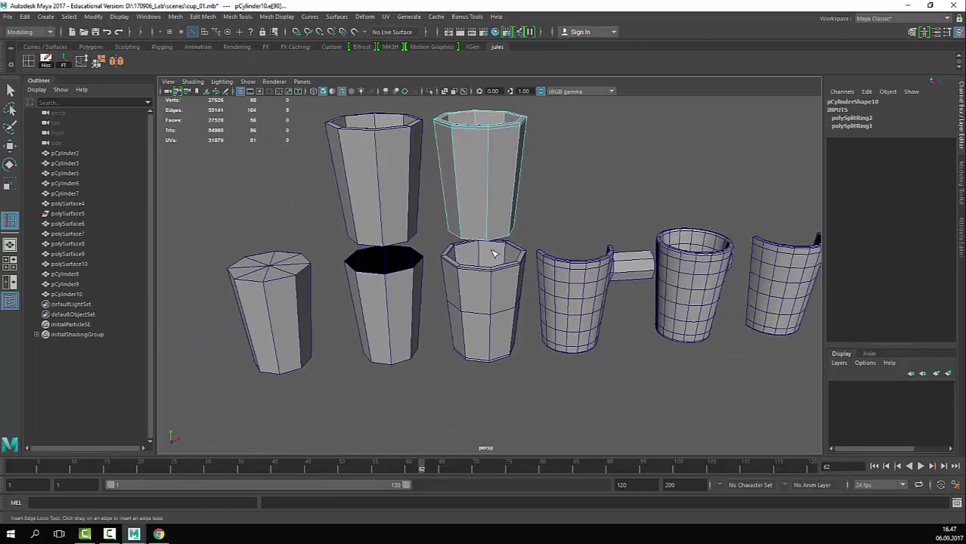
click(490, 193)
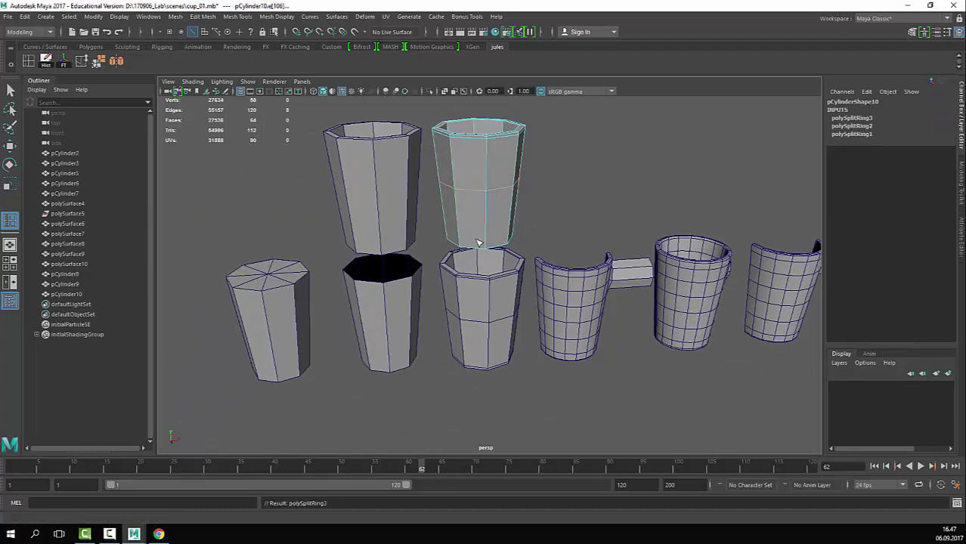
Step: Insert an edge loop around the same cup's outer wall just above its base
alt+drag(538, 229, 493, 252)
scroll(494, 240, up, 3)
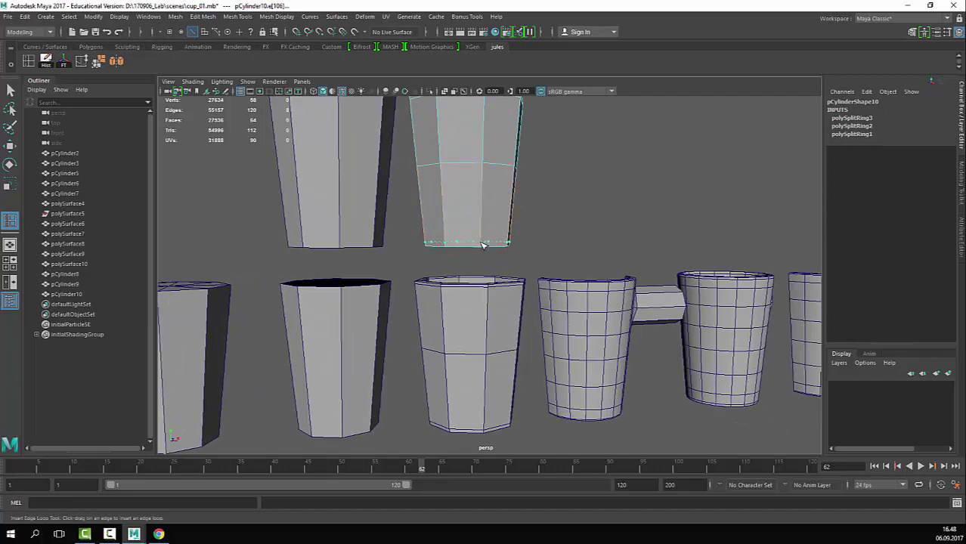
click(482, 245)
scroll(534, 274, down, 3)
alt+middle_drag(486, 261, 476, 321)
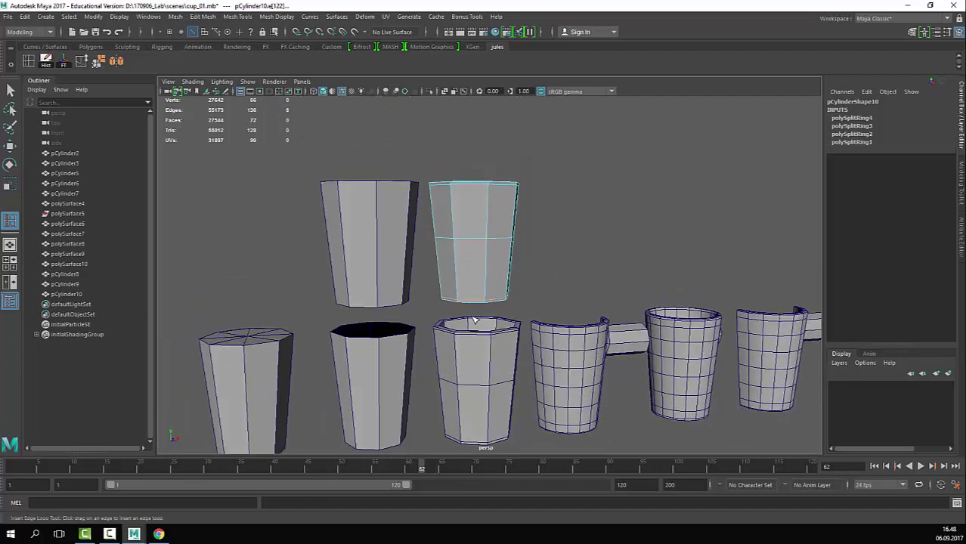
alt+drag(476, 320, 468, 281)
alt+middle_drag(448, 353, 478, 256)
alt+right_drag(478, 256, 594, 259)
alt+middle_drag(584, 265, 568, 346)
key(q)
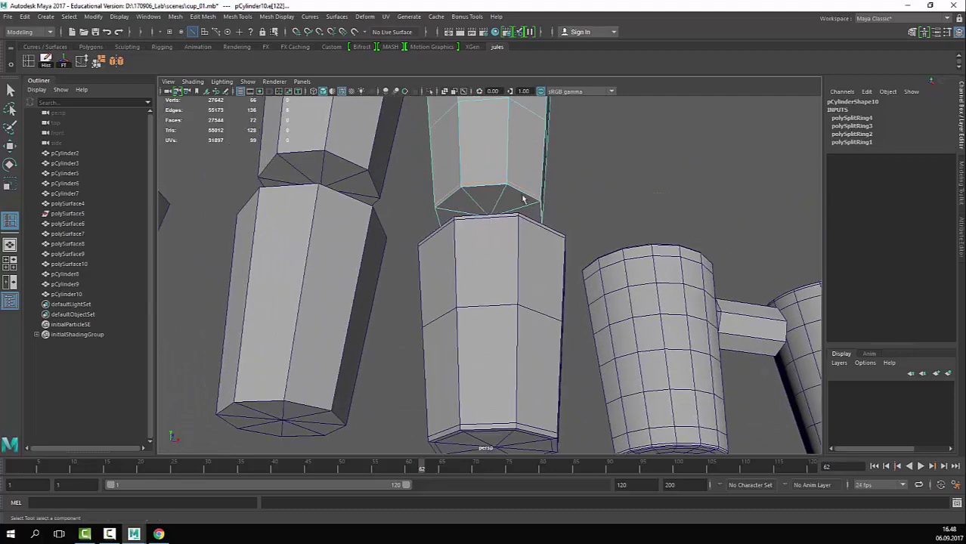
right_drag(524, 198, 760, 78)
right_drag(533, 249, 531, 265)
alt+middle_drag(347, 212, 345, 282)
alt+right_drag(345, 282, 485, 300)
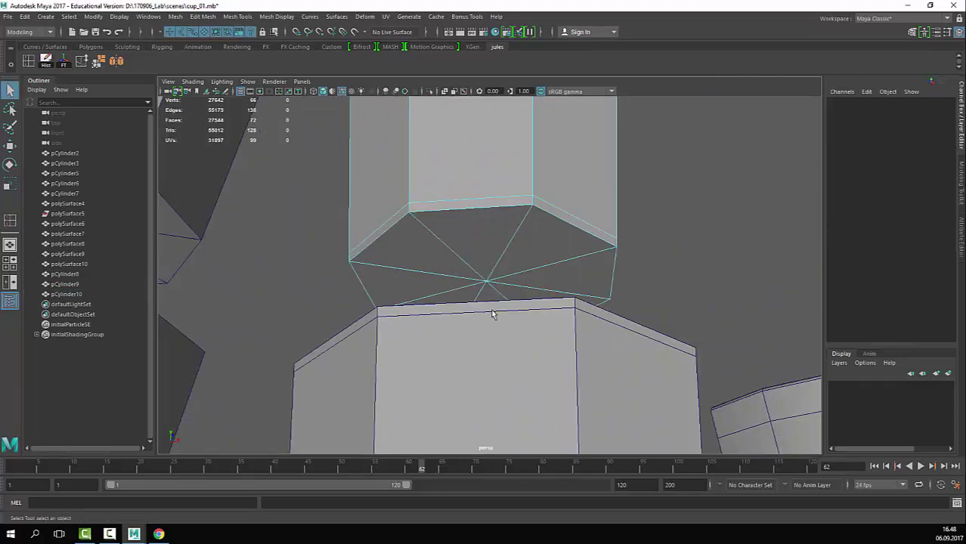
alt+drag(492, 322, 489, 313)
click(483, 229)
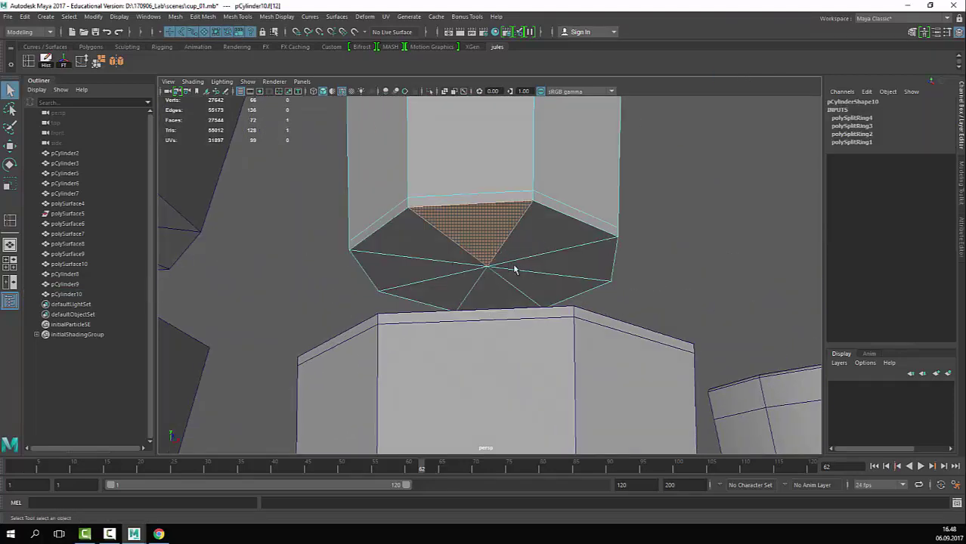
Step: Extrude all base faces around the centre vertex with a small inward offset, and return to object selection
right_drag(515, 267, 692, 203)
right_drag(611, 210, 563, 212)
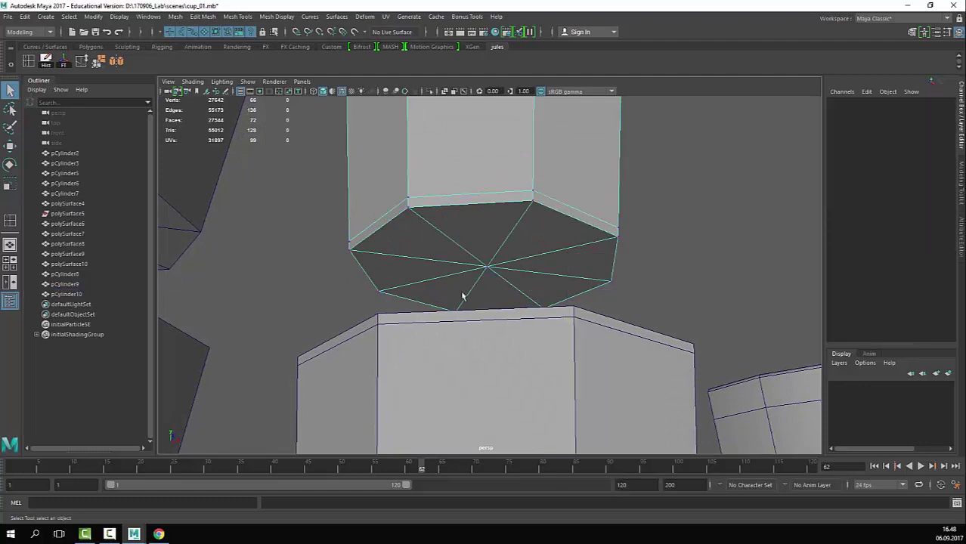
click(487, 270)
ctrl+right_drag(488, 269, 478, 365)
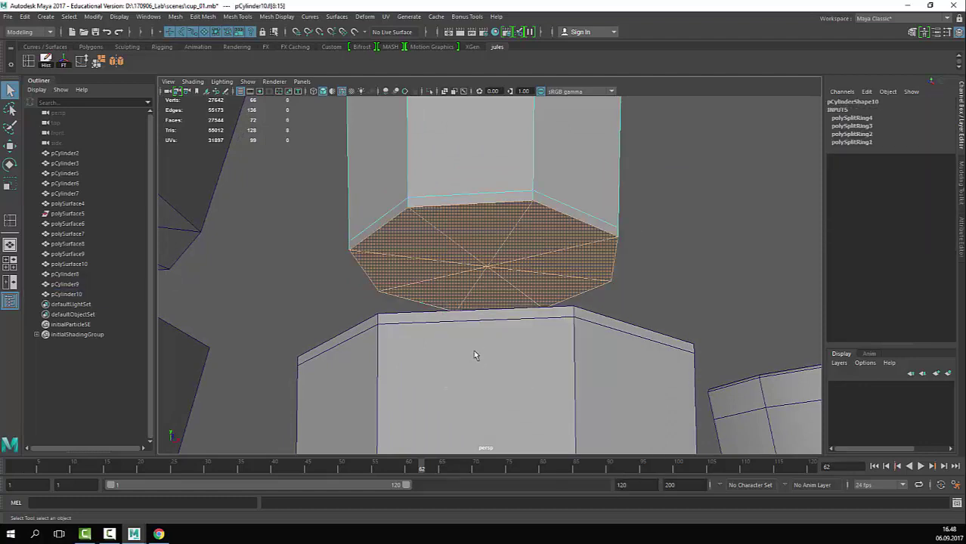
key(ctrl+e)
drag(664, 287, 678, 304)
key(ctrl+z)
key(q)
right_drag(600, 267, 665, 216)
click(758, 142)
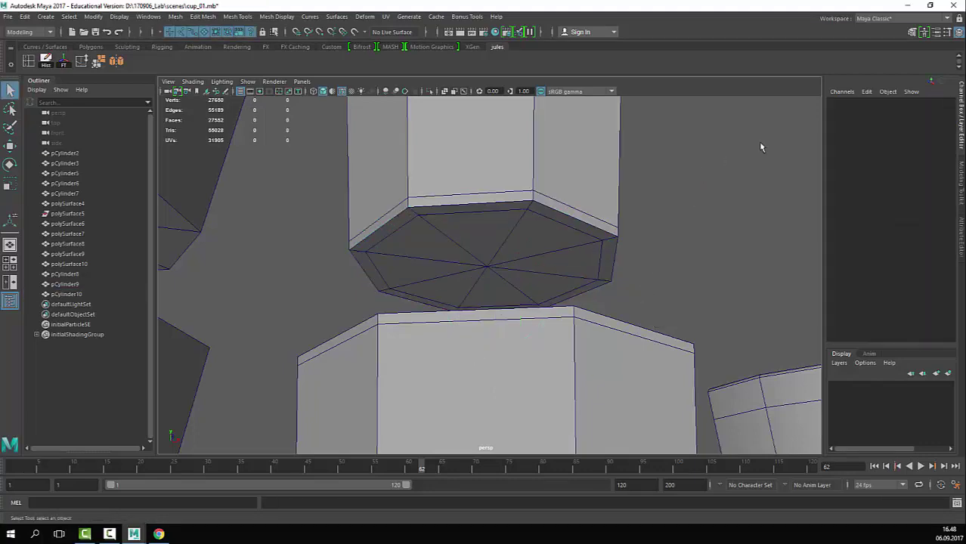
Step: Check the cup with its new support loops in smooth preview, and return it to unsmoothed display
alt+right_drag(758, 142, 613, 264)
alt+drag(612, 265, 559, 332)
click(508, 260)
key(3)
click(558, 213)
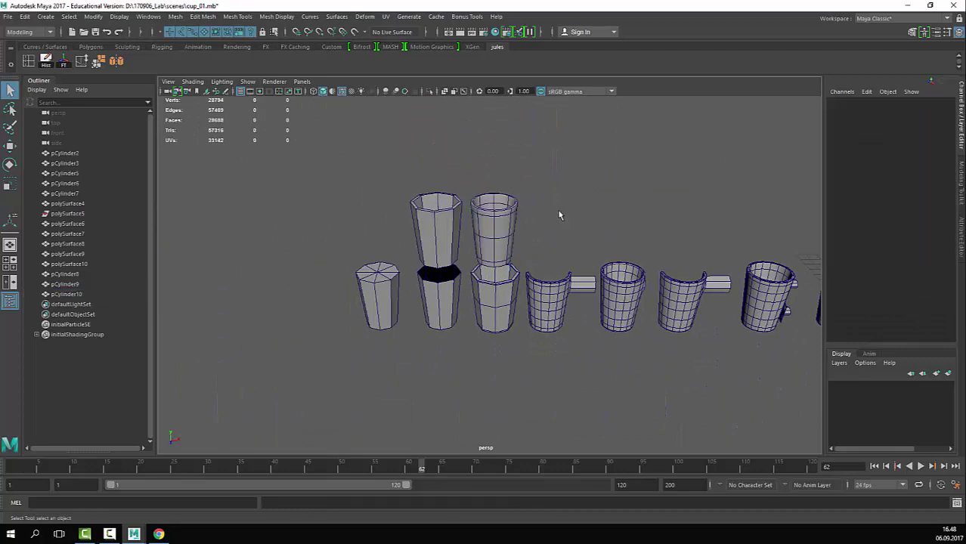
drag(529, 216, 482, 271)
key(1)
Step: Duplicate the cup with the support loops and move the copy along X until it stands above the fourth stage
alt+right_drag(490, 244, 563, 226)
alt+middle_drag(564, 226, 479, 253)
click(460, 244)
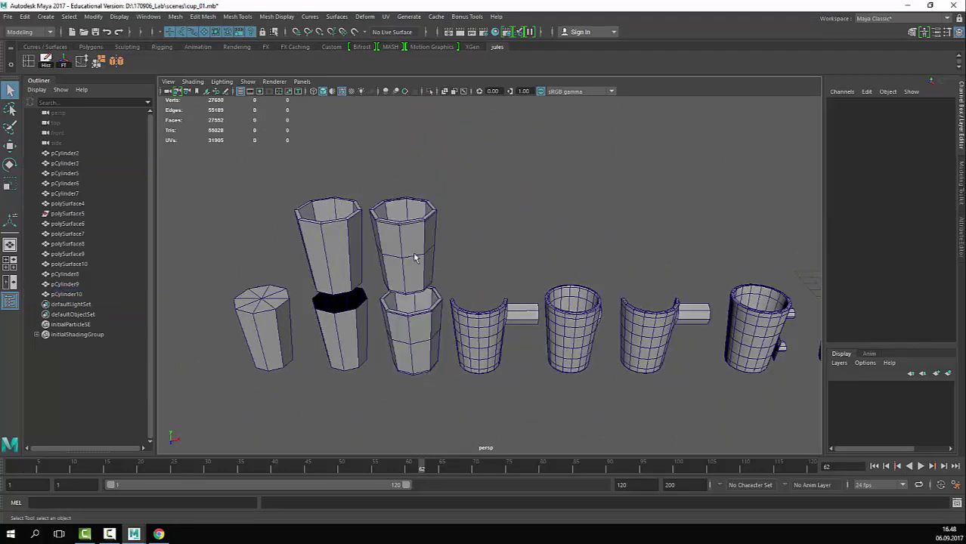
click(414, 258)
key(ctrl+d)
key(w)
drag(444, 255, 518, 259)
Step: Apply Smooth with 1 division to the new cup copy
alt+right_drag(523, 272, 613, 257)
alt+drag(612, 256, 533, 246)
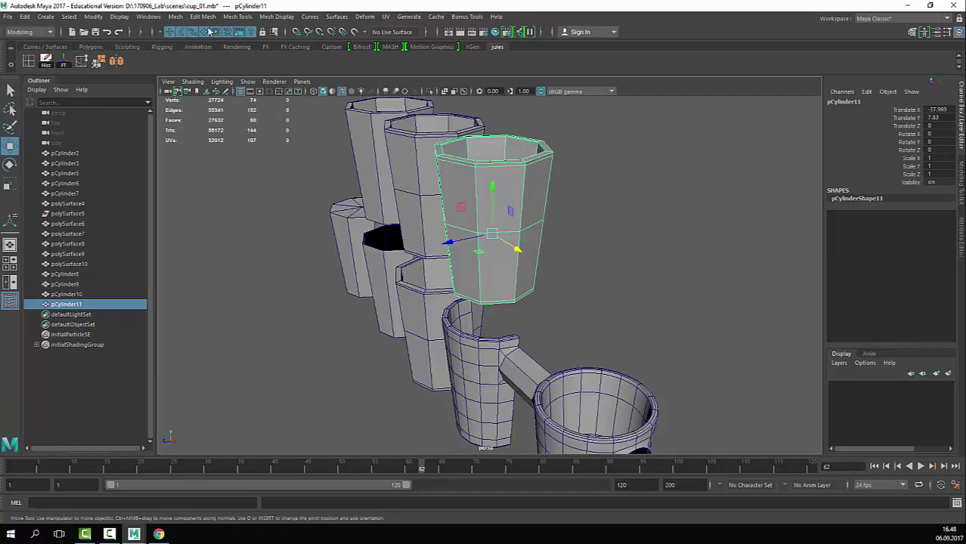
click(238, 16)
mouse_move(176, 16)
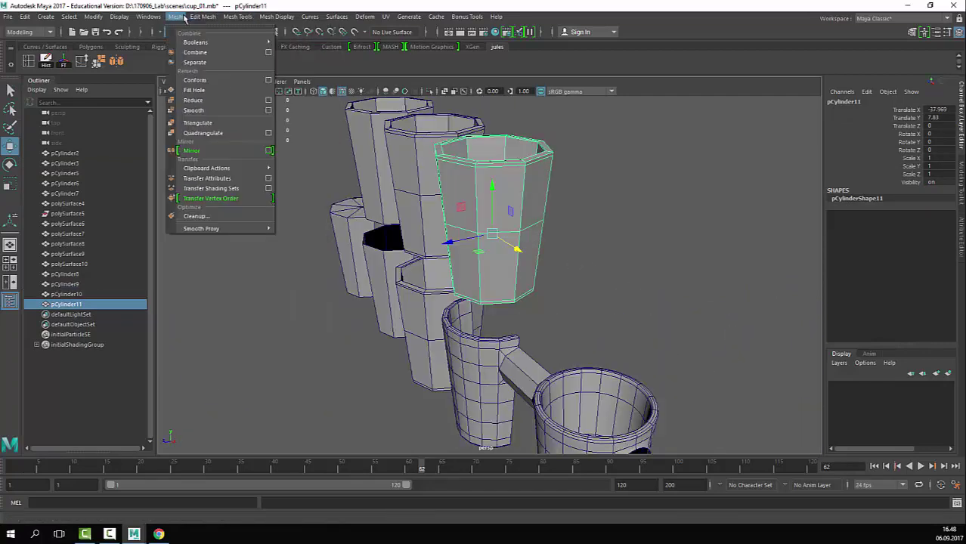
click(194, 111)
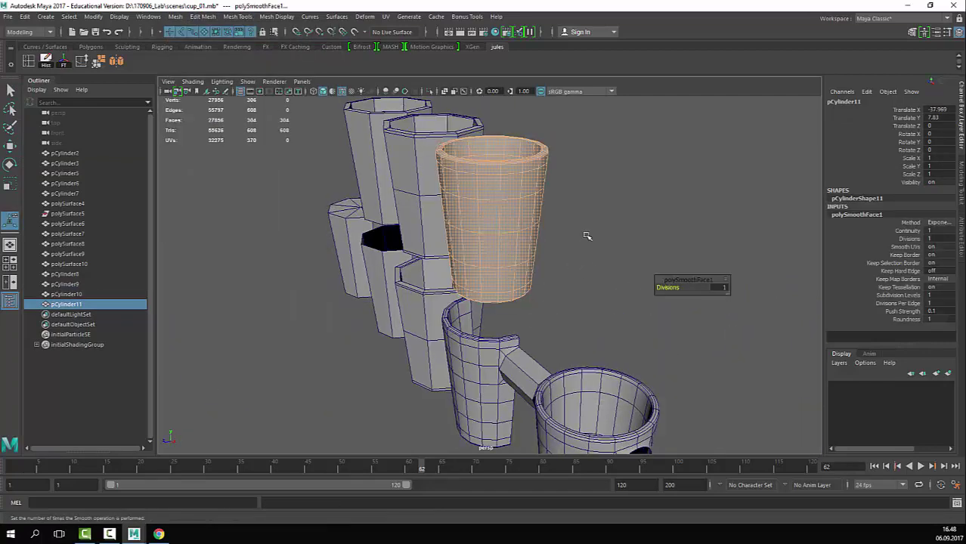
click(587, 236)
Step: Delete the faces of one half of the smoothed cup, including the leftover ones, and return to object selection
click(509, 192)
right_drag(509, 192, 510, 253)
alt+drag(510, 242, 513, 271)
alt+drag(606, 193, 607, 221)
drag(629, 164, 501, 327)
key(Delete)
mouse_move(538, 220)
mouse_down()
mouse_move(507, 300)
mouse_move(494, 276)
mouse_move(529, 235)
mouse_up()
key(Delete)
right_drag(524, 227, 708, 112)
alt+drag(535, 217, 505, 208)
click(503, 221)
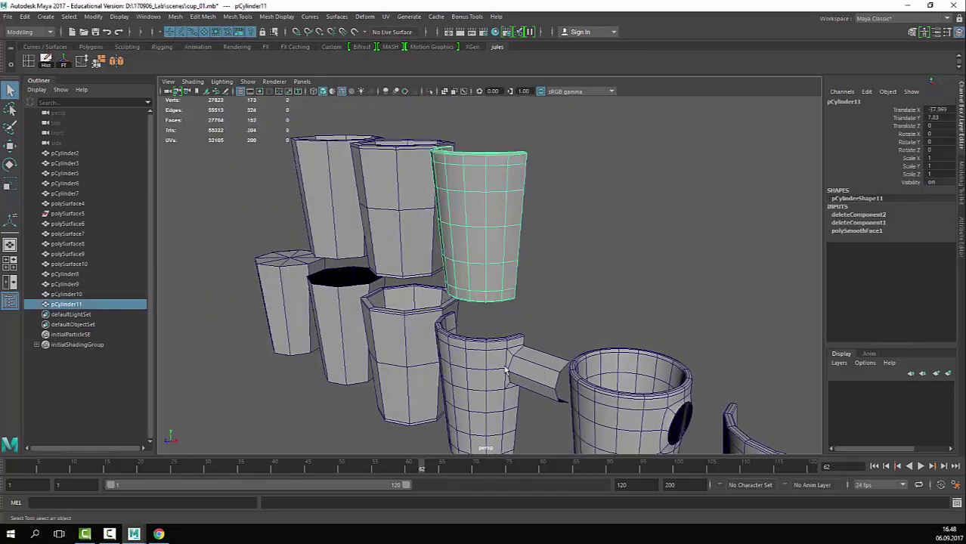
Step: Highlight two adjoining side faces near the halved cup's rim as the handle's starting area, and leave face selection
right_drag(514, 249, 515, 266)
click(519, 180)
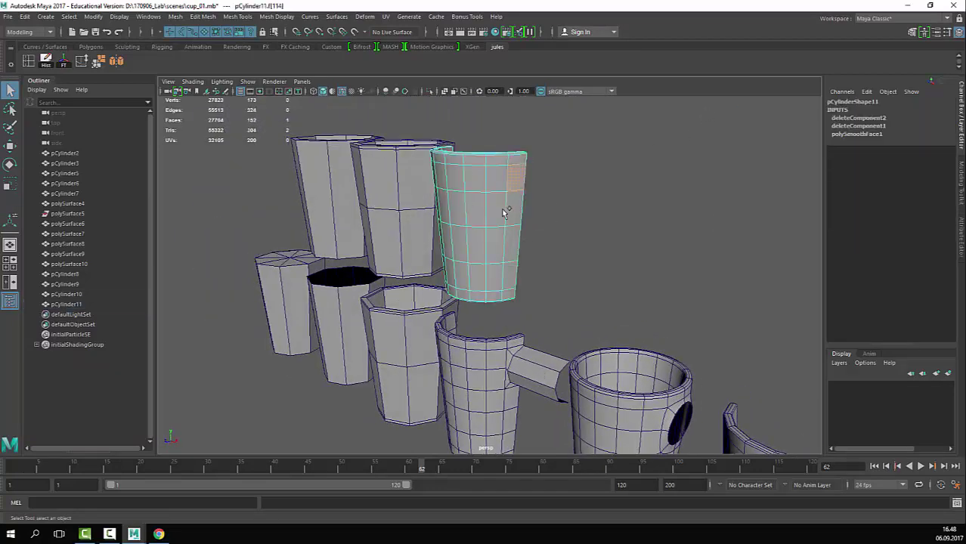
click(580, 213)
click(516, 211)
shift+click(517, 180)
scroll(527, 225, up, 2)
right_drag(469, 258, 504, 225)
Step: Compare the halved cup's edge layout with the fourth stage below it, and look over the mesh tools and mesh display commands
scroll(393, 325, down, 5)
alt+drag(367, 341, 439, 336)
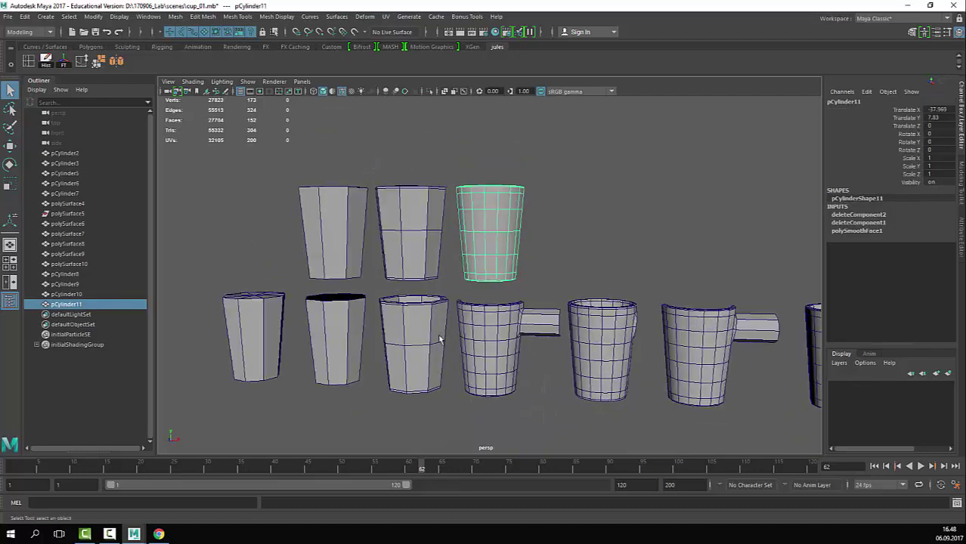
scroll(499, 356, up, 3)
click(517, 361)
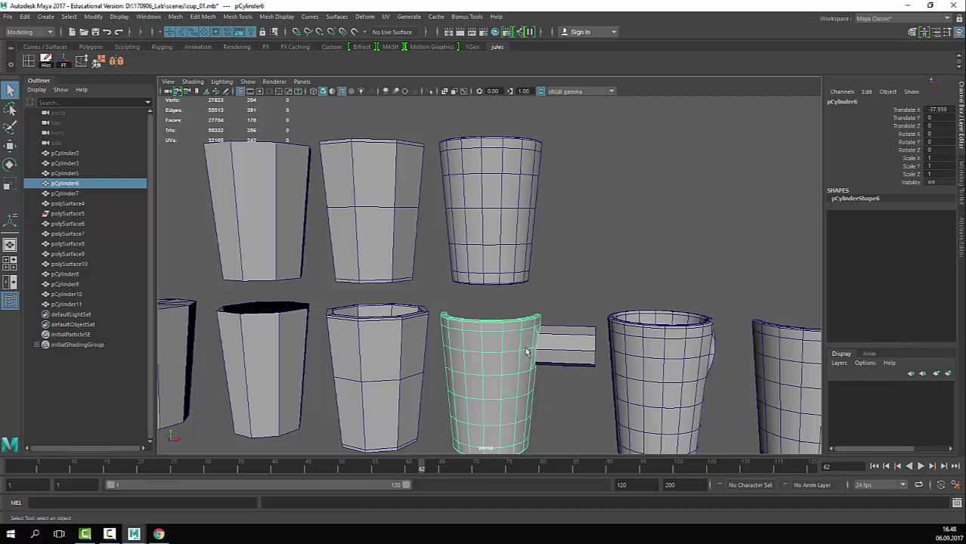
click(508, 176)
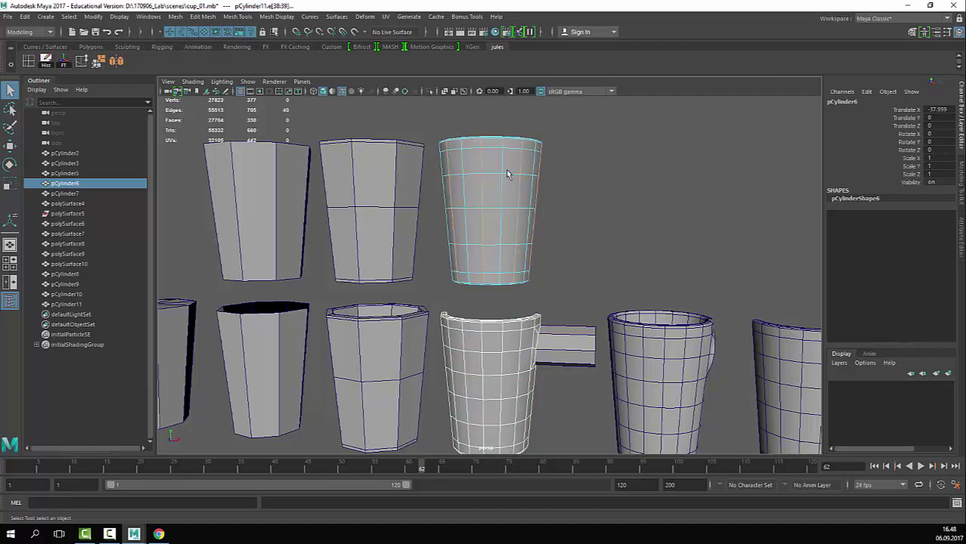
key(Delete)
click(240, 17)
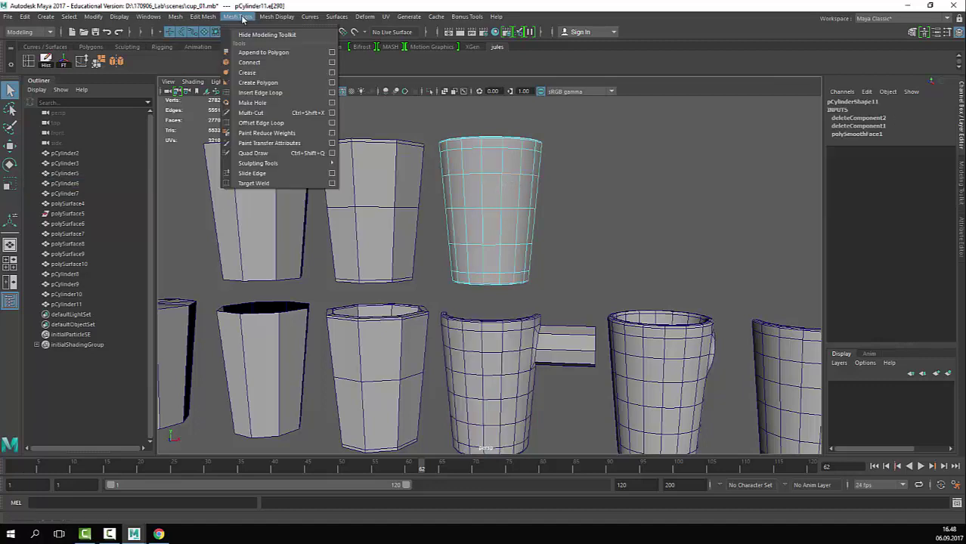
mouse_move(289, 21)
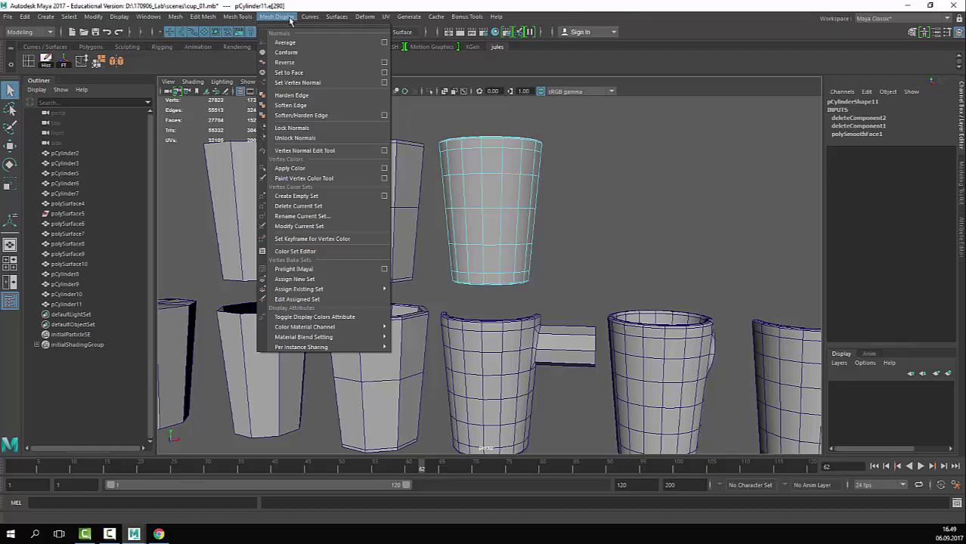
click(660, 298)
scroll(486, 273, down, 3)
right_drag(474, 227, 560, 173)
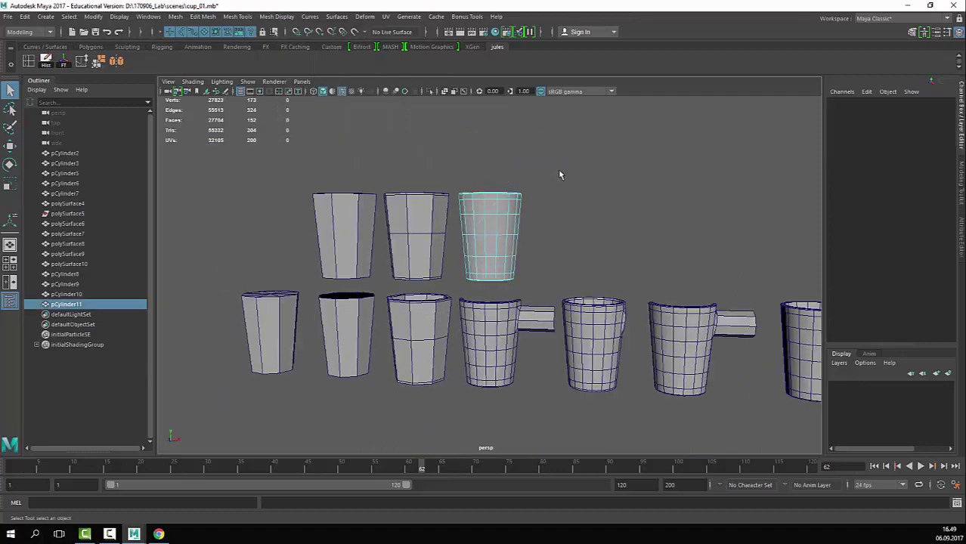
click(560, 172)
Step: Examine the whole row of modelling stages through to the finished mug and its handle from several angles
alt+drag(525, 253, 430, 266)
scroll(431, 266, down, 5)
alt+middle_drag(593, 282, 502, 279)
mouse_move(502, 283)
alt+mouse_down()
mouse_move(498, 291)
mouse_move(512, 293)
alt+mouse_up()
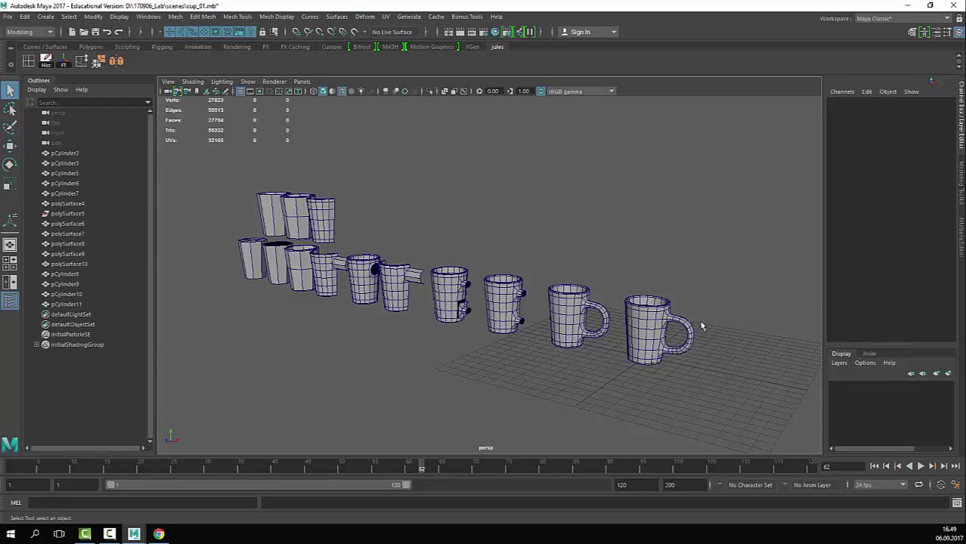
alt+middle_drag(687, 322, 515, 299)
scroll(514, 299, up, 5)
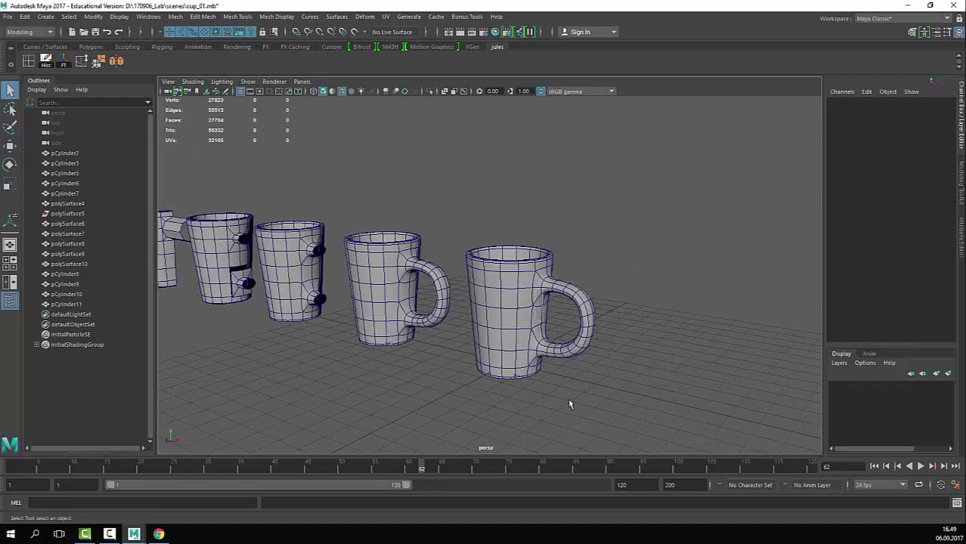
click(544, 344)
mouse_move(511, 282)
alt+right_down()
mouse_move(587, 263)
mouse_move(521, 281)
alt+right_up()
alt+drag(522, 317, 544, 293)
alt+right_drag(544, 293, 586, 260)
alt+drag(586, 261, 554, 241)
click(283, 274)
alt+right_drag(528, 266, 476, 308)
alt+middle_drag(476, 308, 565, 276)
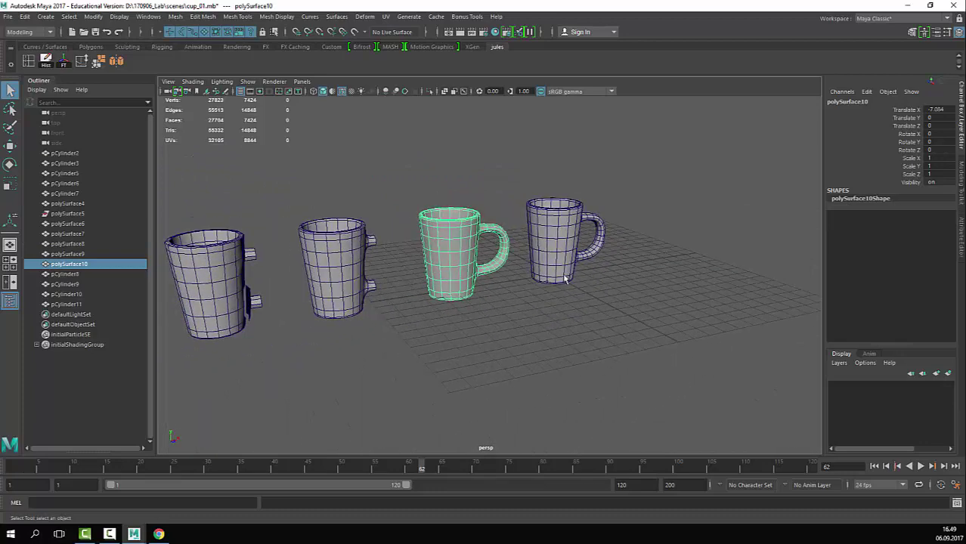
Step: Select all earlier modelling stages and move them together along negative X, away from the finished mug on the grid
alt+right_drag(566, 276, 351, 229)
alt+drag(352, 229, 444, 232)
alt+right_drag(444, 232, 433, 207)
drag(479, 205, 229, 333)
key(w)
drag(318, 273, 228, 274)
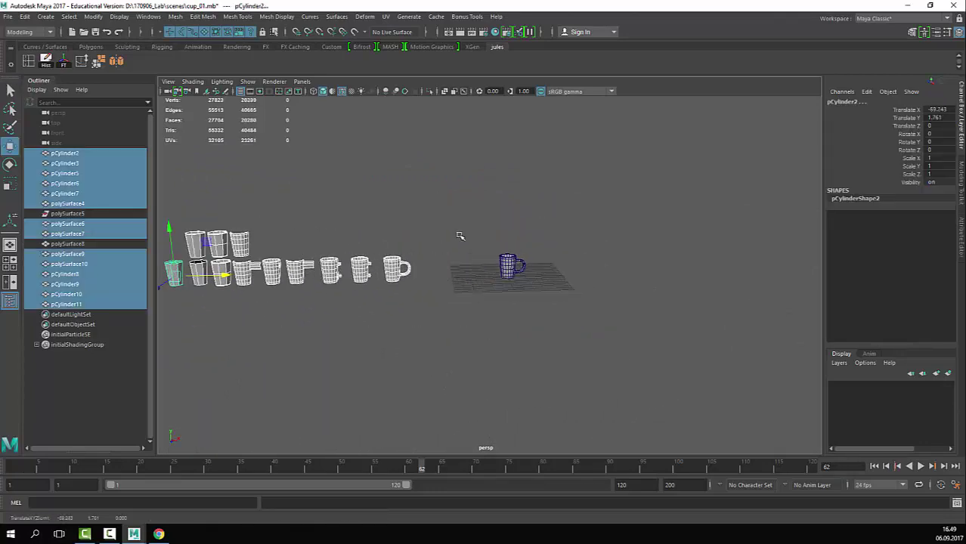
click(514, 212)
Step: Select the finished mug on the grid and inspect it up close from above
alt+right_drag(391, 256, 623, 184)
alt+middle_drag(623, 184, 547, 229)
alt+middle_drag(634, 165, 592, 213)
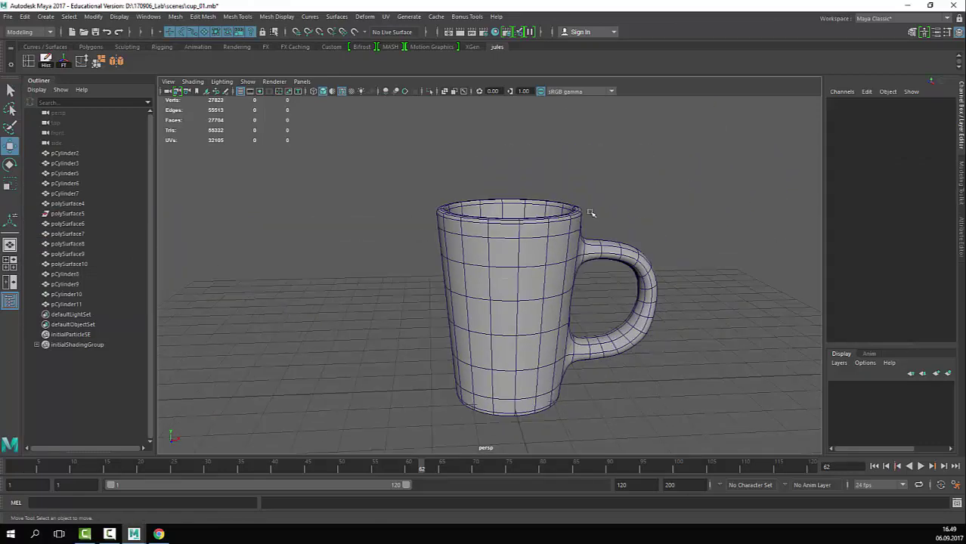
click(592, 229)
alt+drag(585, 193, 604, 232)
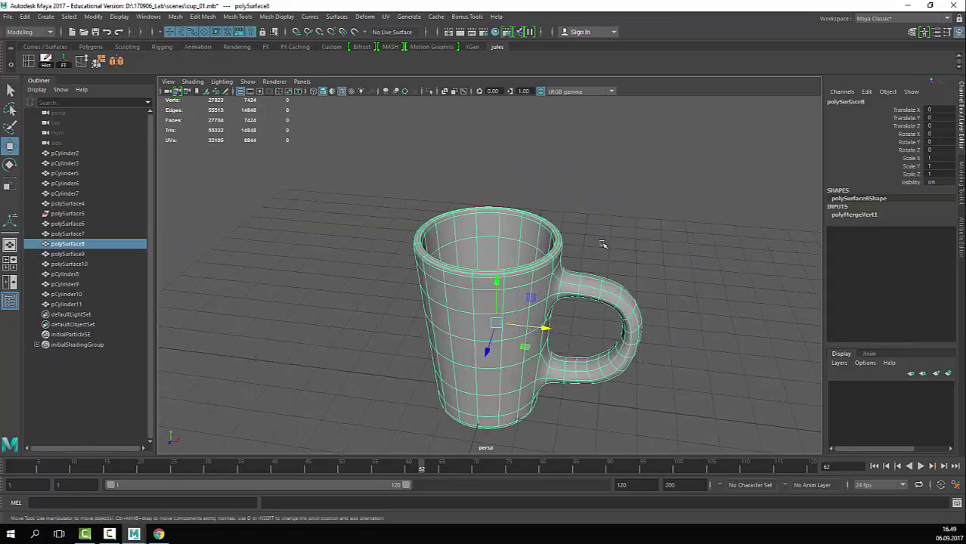
Step: Duplicate the finished mug and raise the copy above the original to a Translate Y of 6.494
alt+drag(602, 243, 608, 267)
click(612, 263)
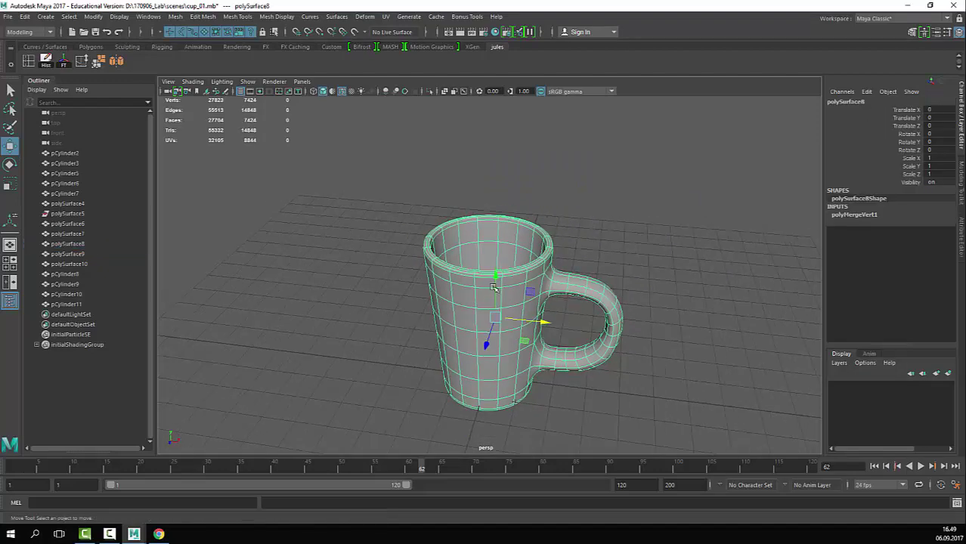
click(600, 282)
click(653, 263)
alt+right_drag(546, 237, 533, 240)
alt+drag(532, 241, 532, 242)
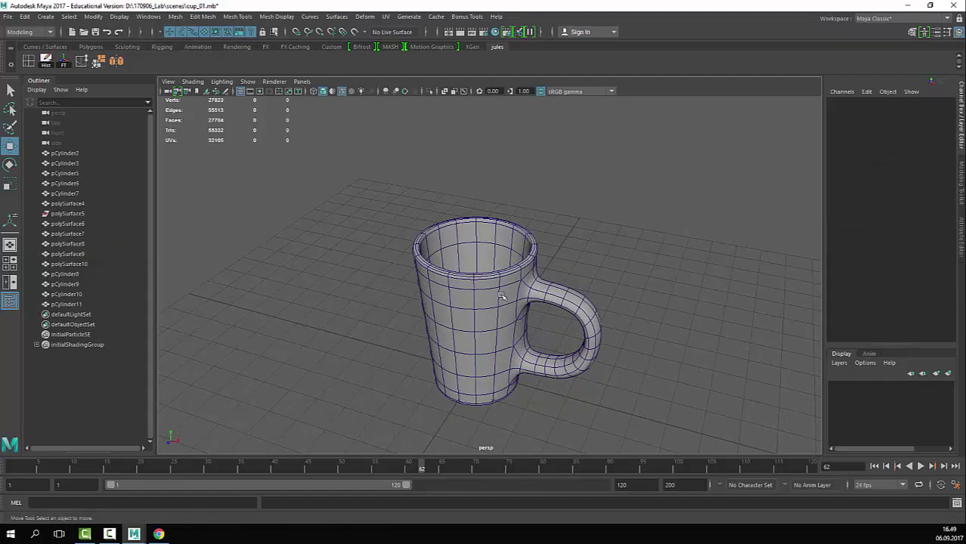
drag(563, 205, 606, 382)
key(ctrl+d)
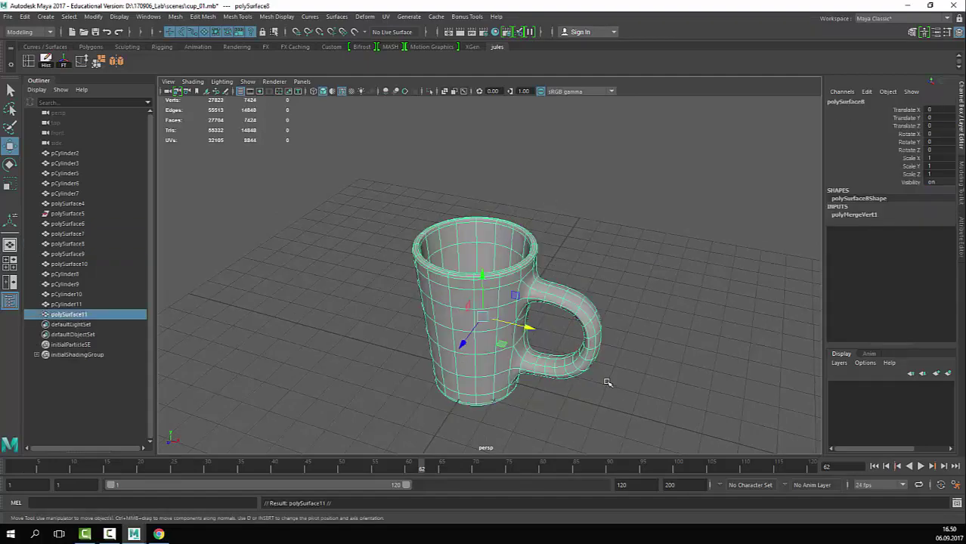
drag(484, 280, 502, 93)
Step: Turn off smooth preview on the raised copy and delete all its faces except the uppermost ring of inner wall faces
alt+drag(572, 238, 523, 218)
key(1)
scroll(610, 209, up, 3)
right_drag(548, 163, 553, 197)
click(497, 139)
key(q)
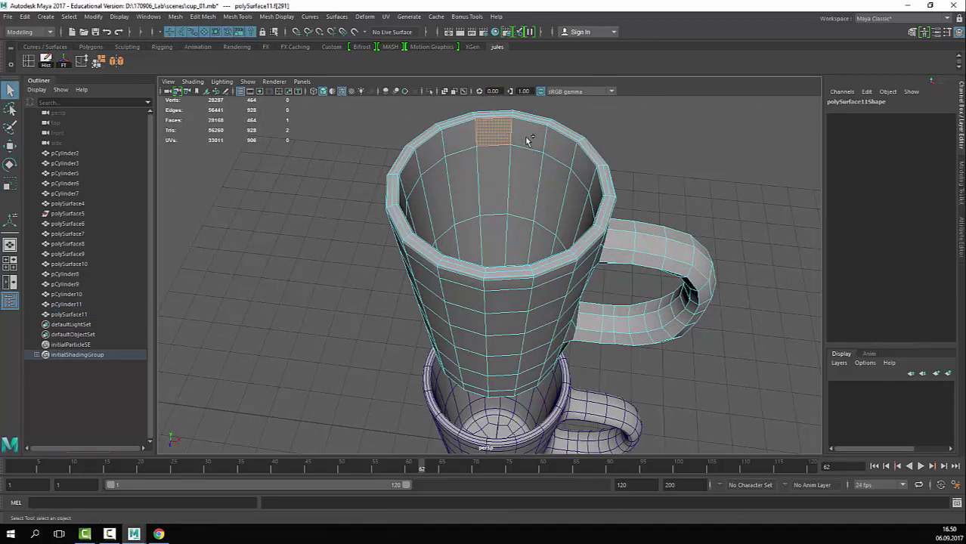
shift+double_click(528, 140)
alt+right_drag(711, 238, 453, 189)
shift+drag(391, 176, 744, 458)
key(Delete)
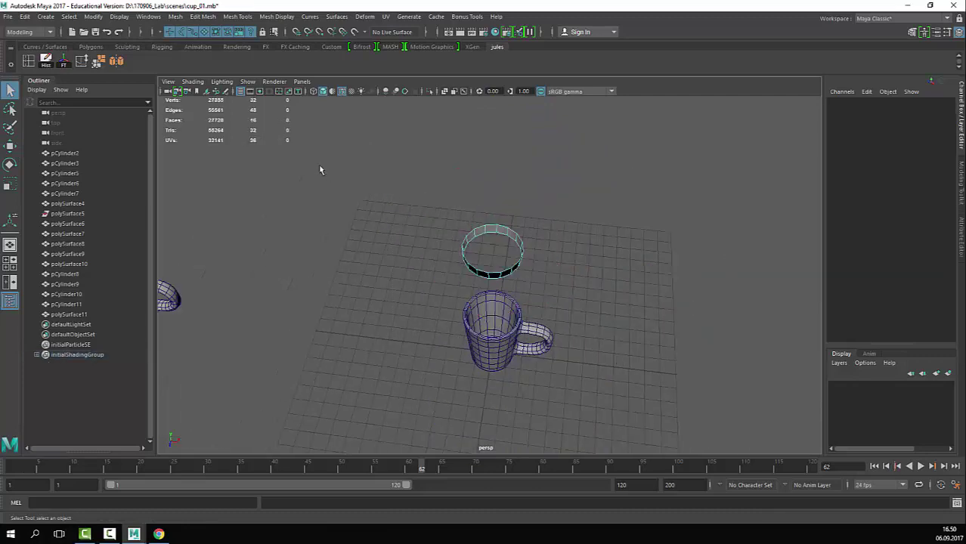
Step: Scale the ring's lower edge loop inward and level it with the upper edge, forming a flat disc with a central hole
alt+right_drag(318, 166, 563, 206)
click(514, 193)
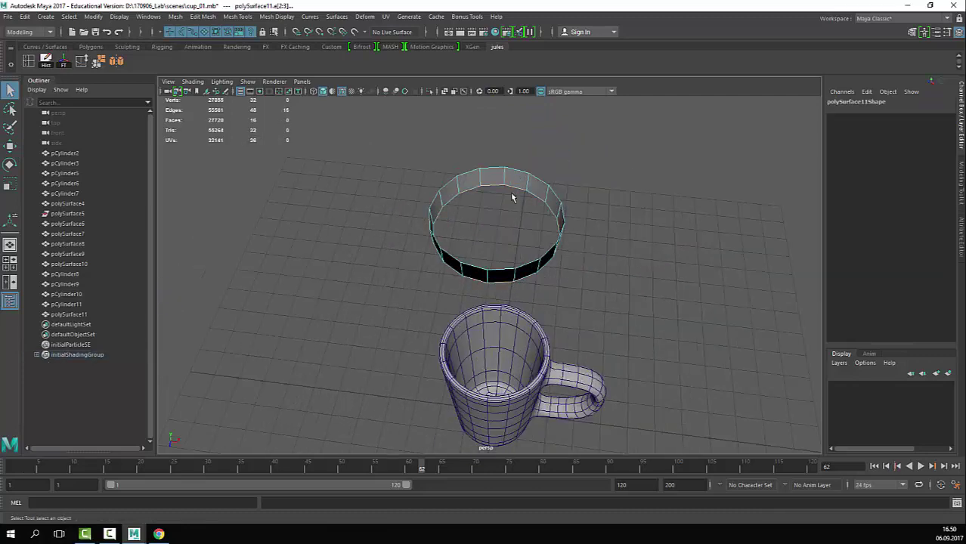
key(r)
ctrl+drag(498, 202, 529, 196)
key(w)
key(r)
key(q)
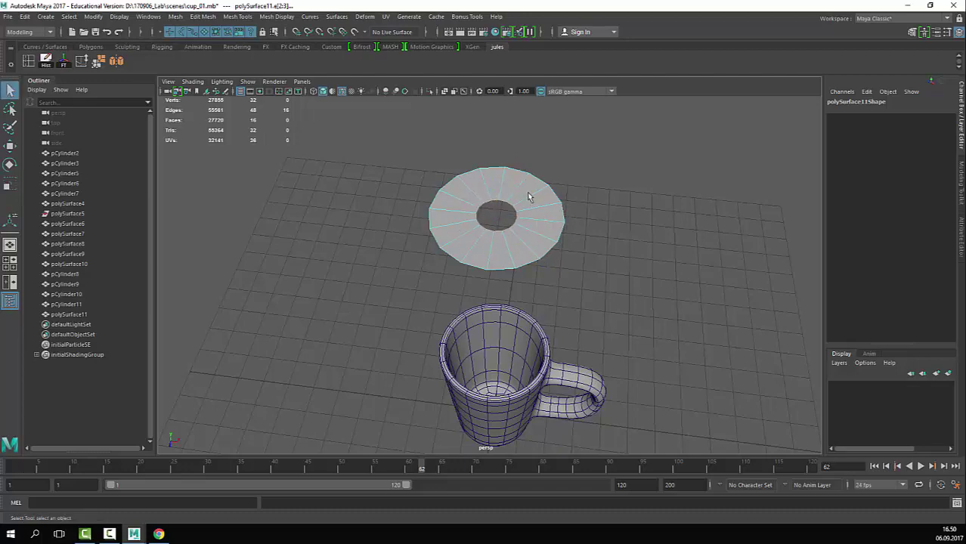
Step: Fill the disc's central hole with a single face and return to object mode
right_drag(529, 197, 659, 235)
click(560, 204)
alt+middle_drag(659, 235, 656, 302)
alt+right_drag(656, 302, 509, 220)
alt+right_drag(615, 311, 520, 284)
alt+middle_drag(520, 284, 519, 263)
scroll(517, 263, up, 3)
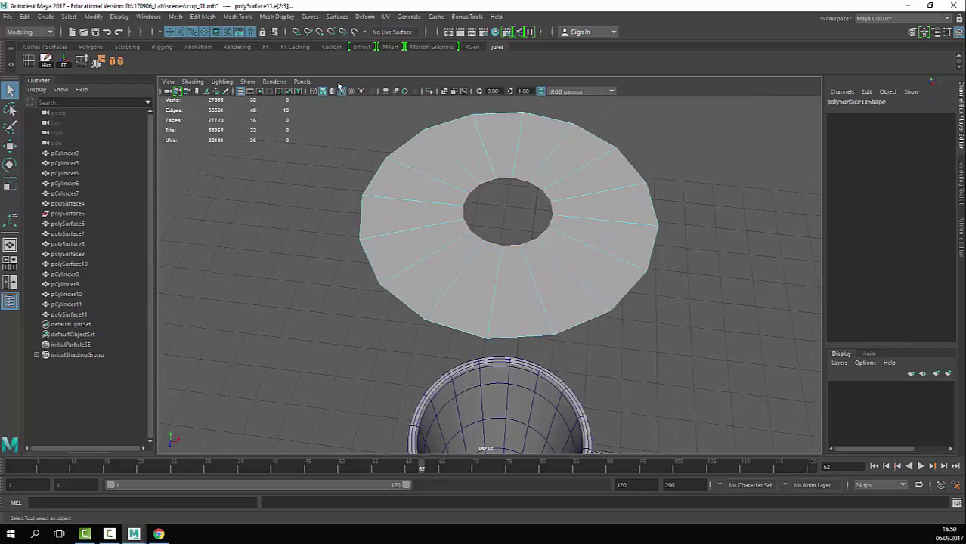
click(175, 16)
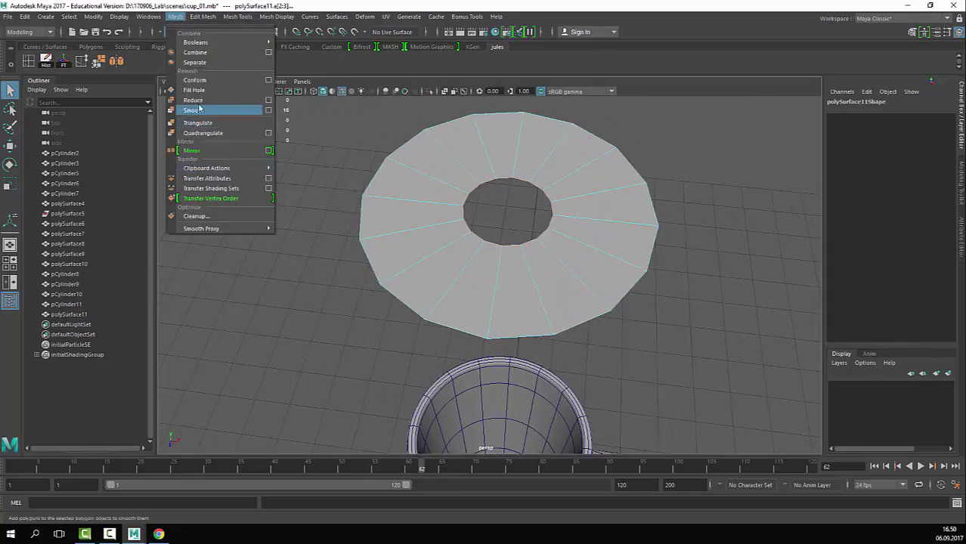
click(193, 89)
key(F8)
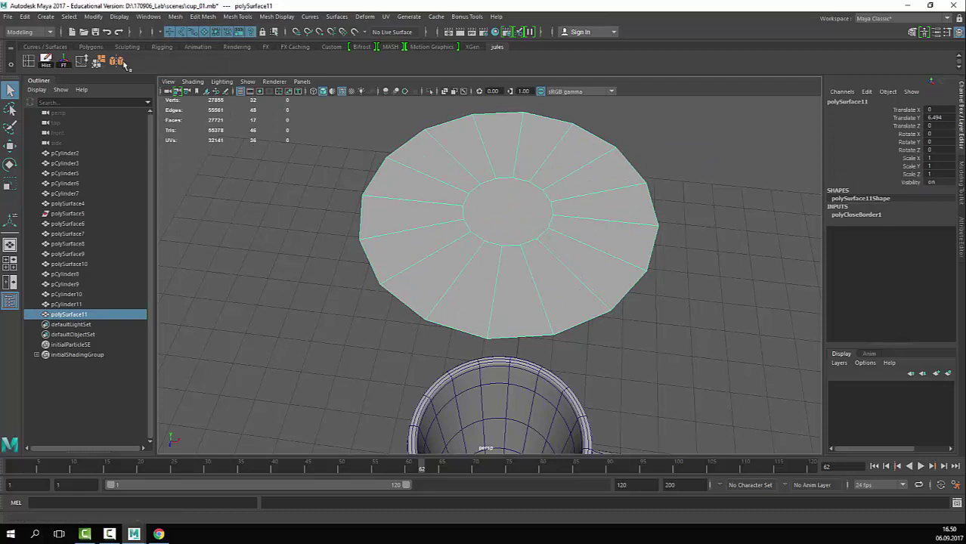
Step: Add the Multi-Cut tool to the custom shelf and activate it
click(82, 62)
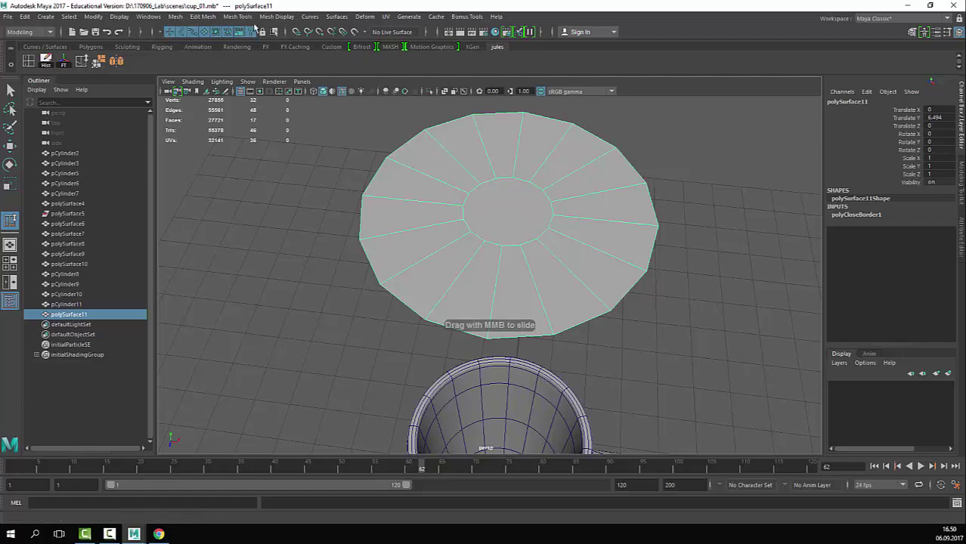
click(276, 16)
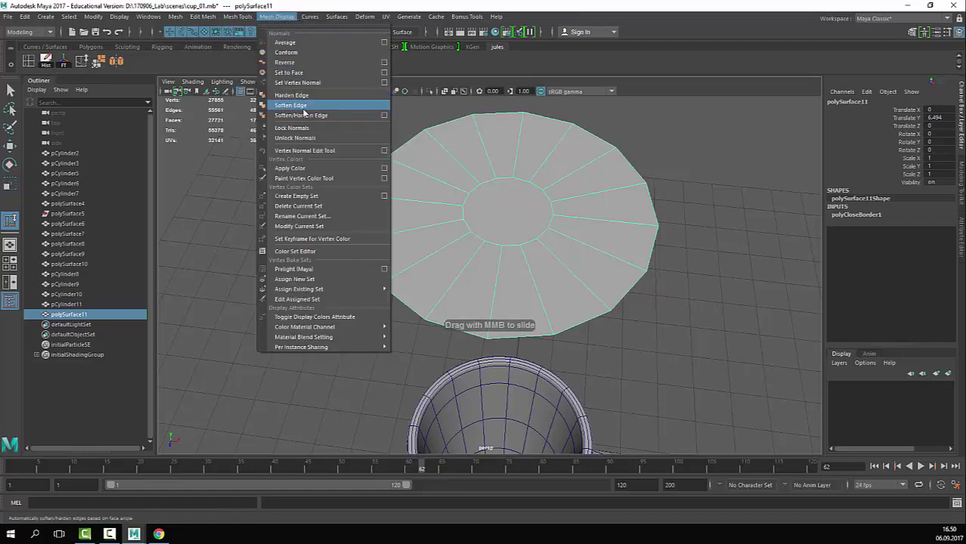
mouse_move(240, 15)
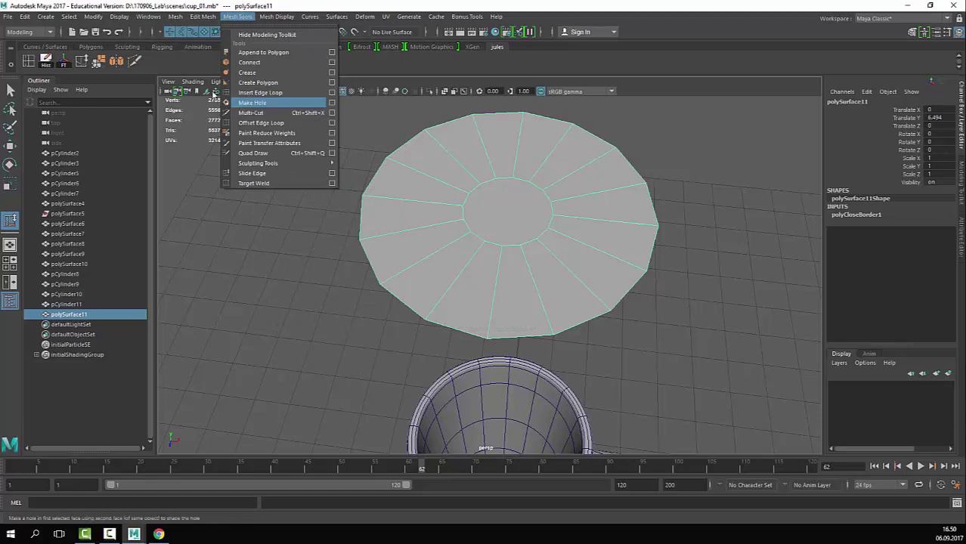
click(137, 62)
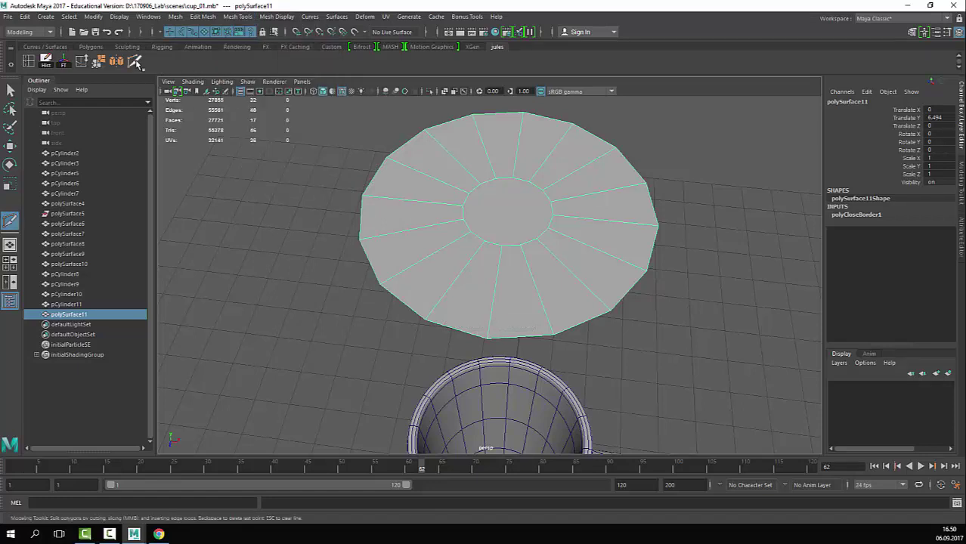
Step: Examine the opposite vertices along the border of the disc's central face
key(q)
key(F9)
click(513, 183)
alt+drag(528, 217, 561, 233)
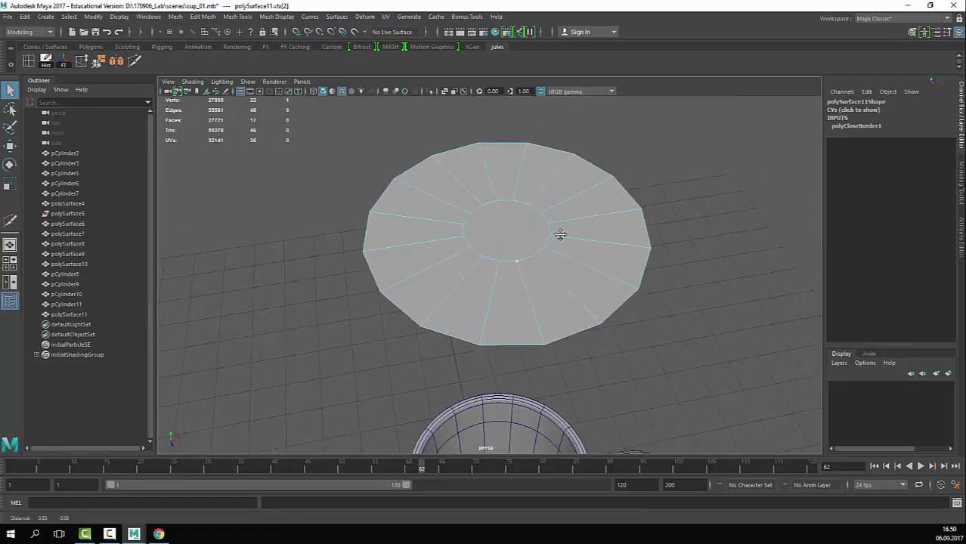
click(498, 201)
click(681, 156)
scroll(496, 210, up, 1)
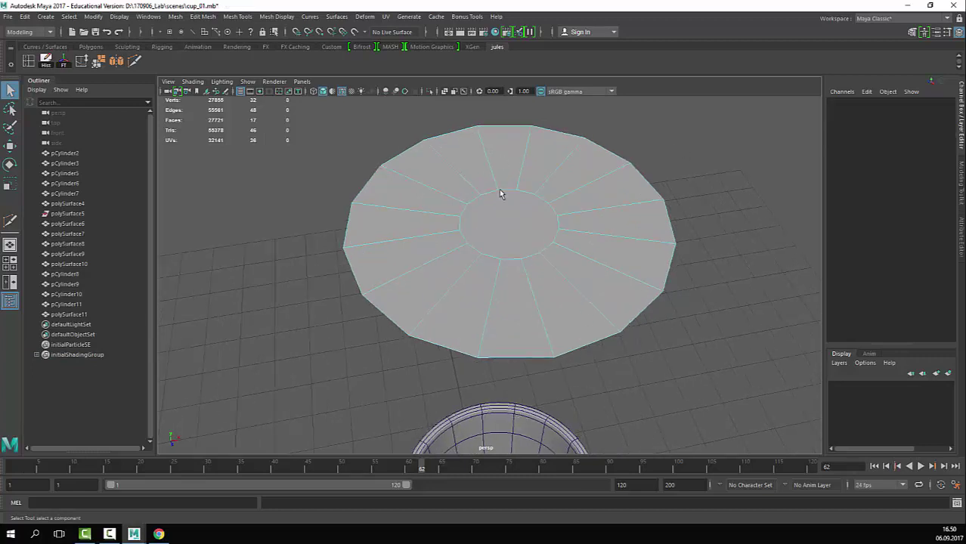
click(499, 191)
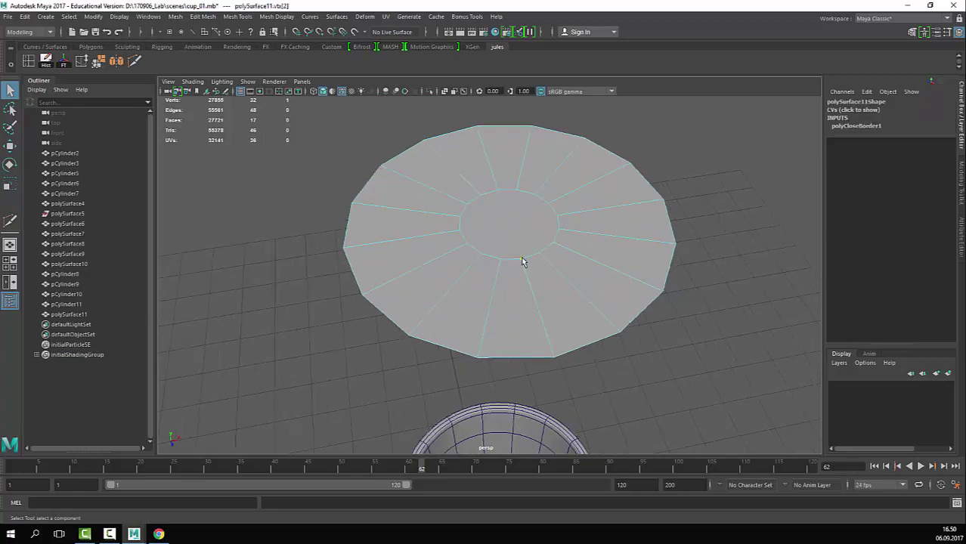
Step: Cut the central face in half with Multi-Cut between two opposite border vertices
click(134, 62)
click(460, 217)
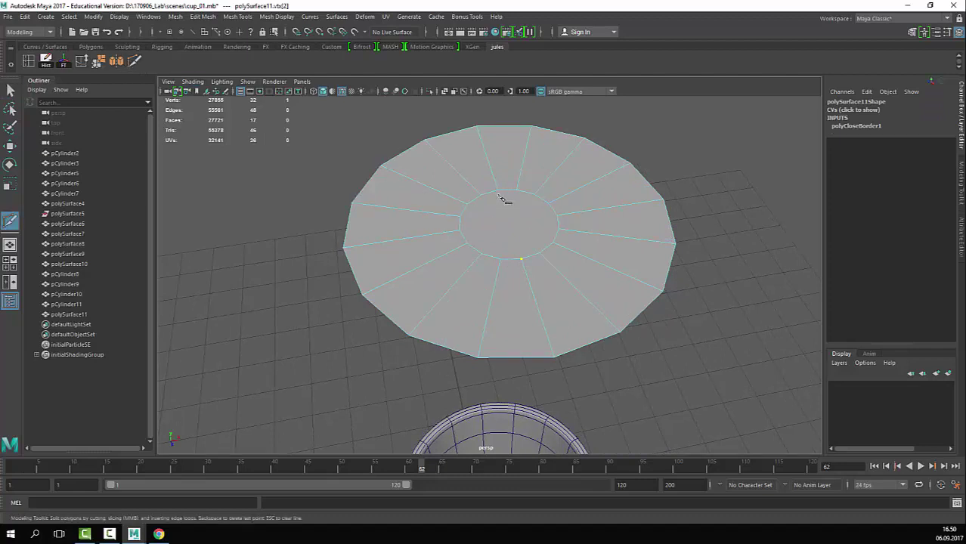
click(497, 190)
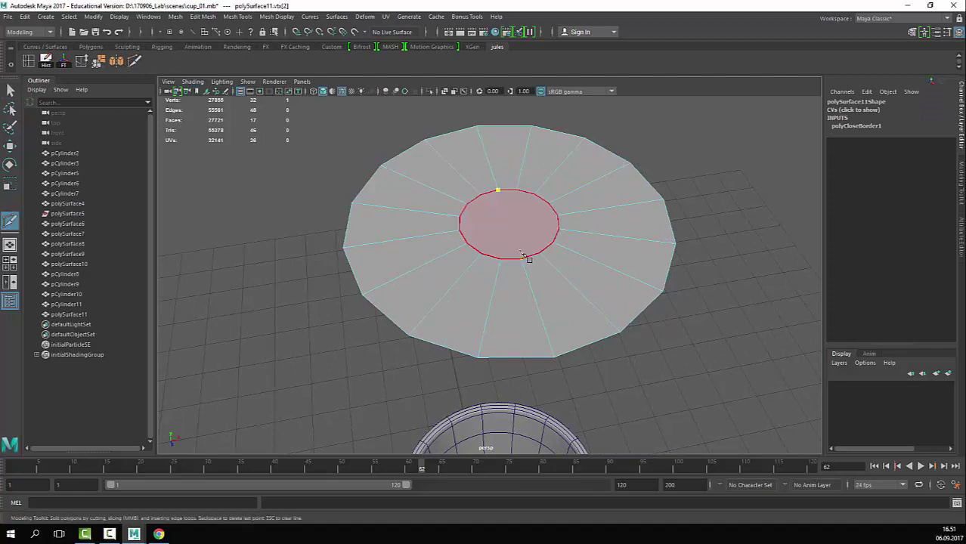
click(521, 261)
right_click(521, 261)
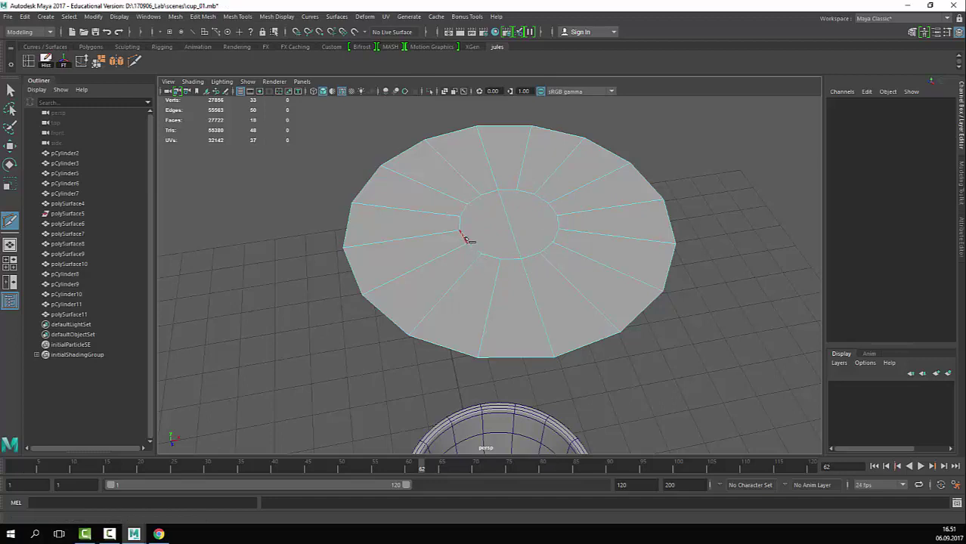
Step: Try further cuts across the central face and remove two outer faces of the disc, and undo these changes
click(557, 217)
click(557, 245)
right_click(557, 246)
ctrl+shift+click(586, 215)
ctrl+shift+click(571, 249)
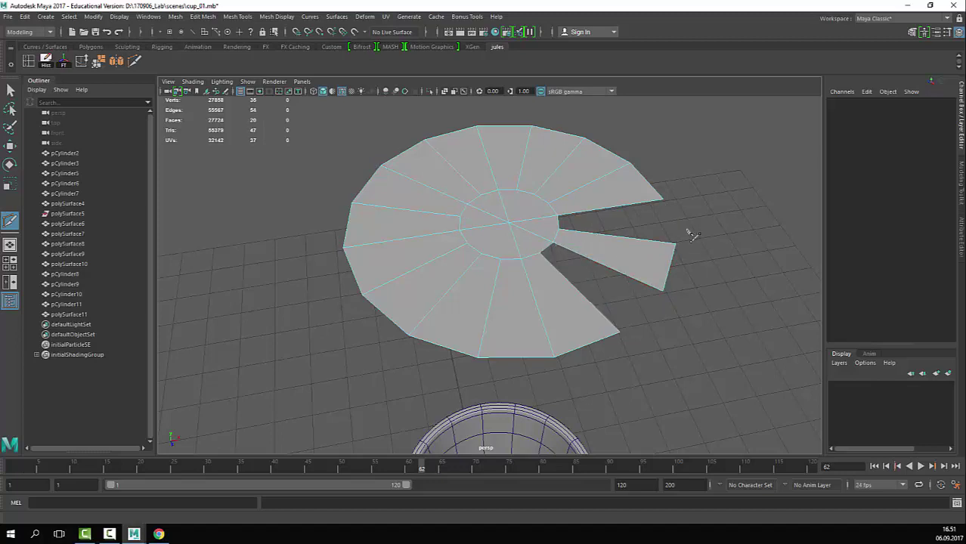
key(ctrl+z)
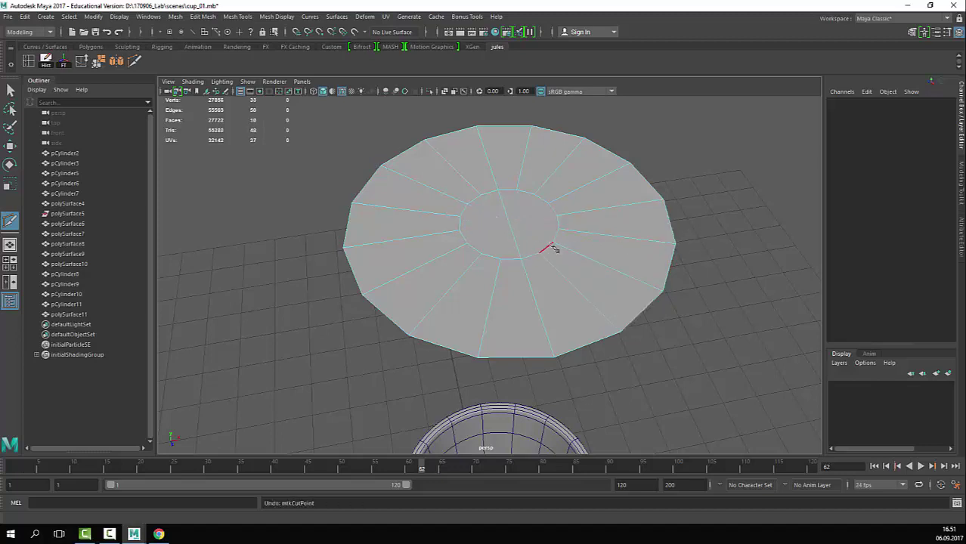
Step: Add three more Multi-Cut lines through the middle of the central face, joining opposite border vertices
click(553, 242)
click(535, 196)
key(ctrl+z)
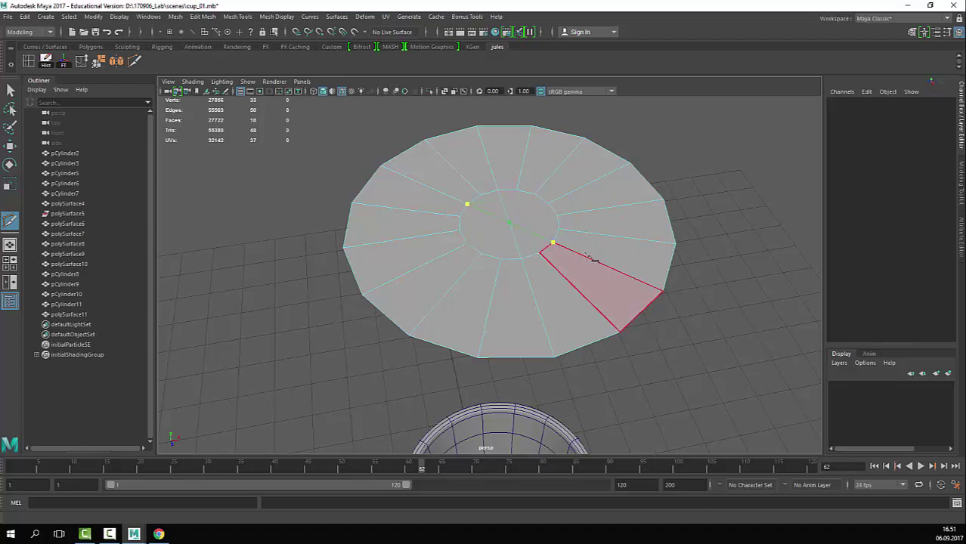
right_click(592, 258)
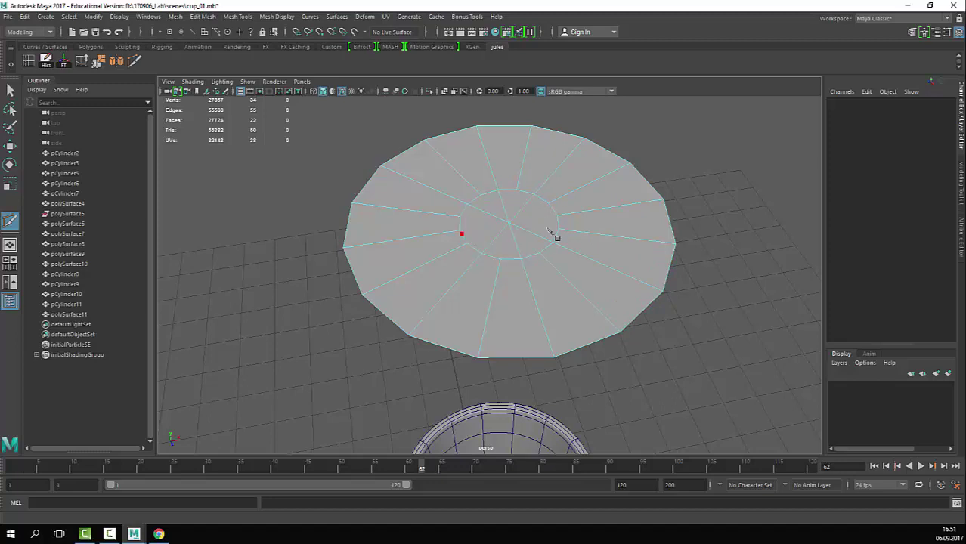
key(q)
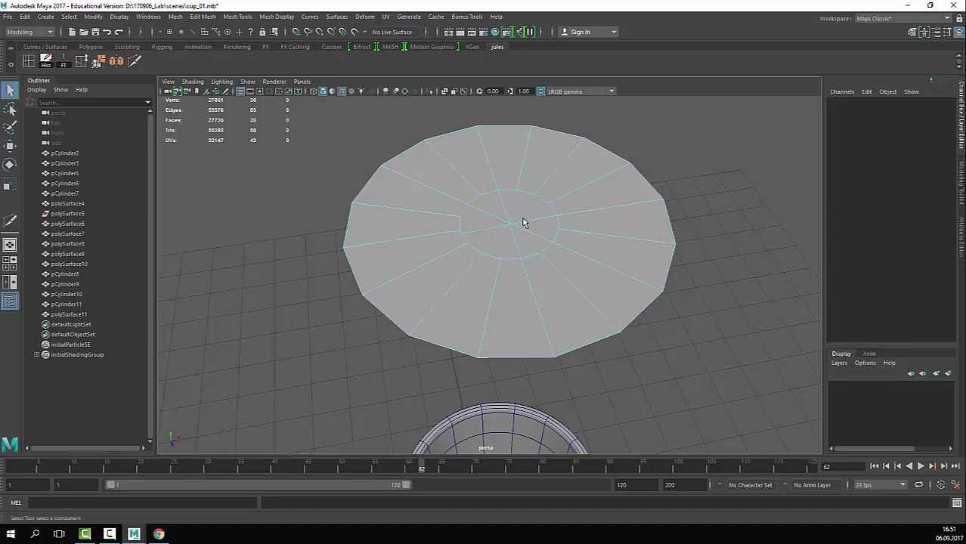
Step: Check the individual edges and faces around the disc's cut centre
right_drag(522, 218, 525, 193)
double_click(486, 192)
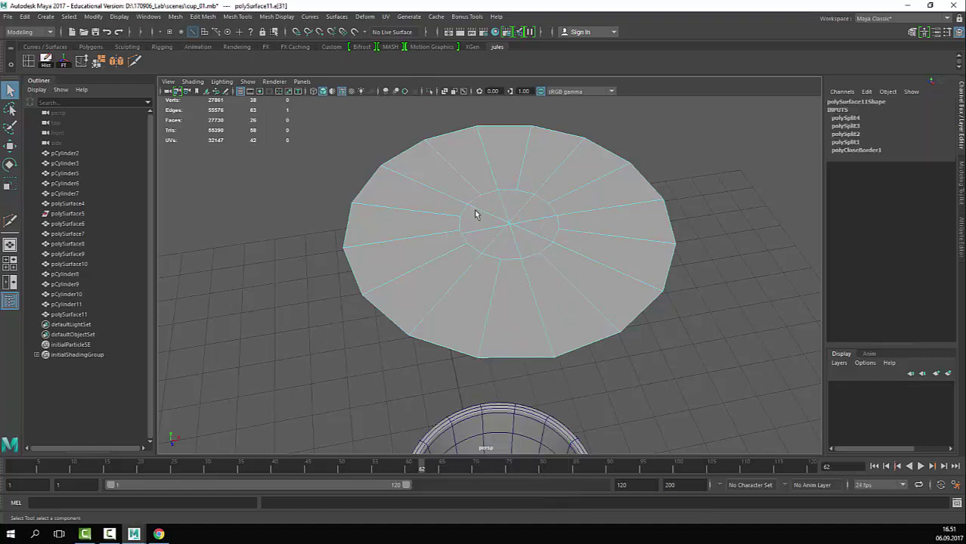
click(502, 207)
right_drag(528, 253, 674, 139)
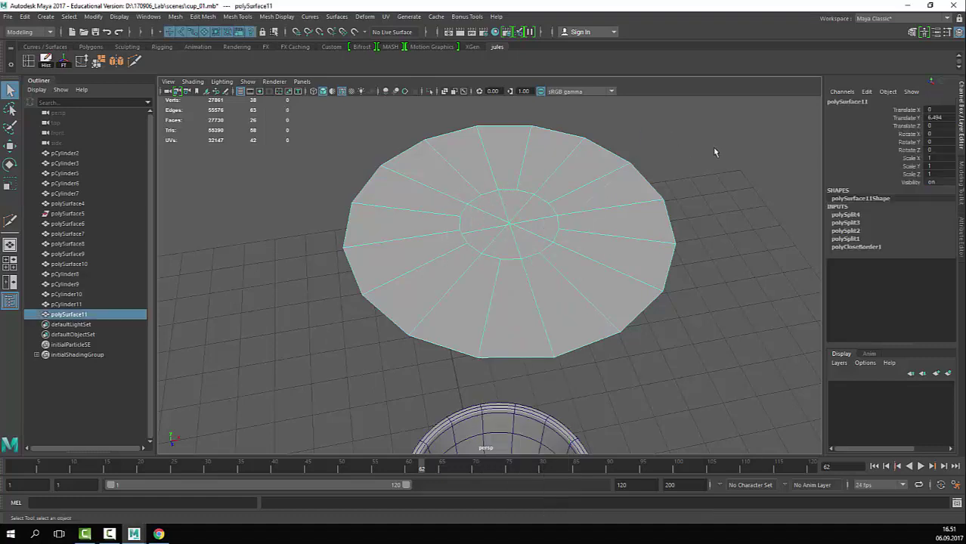
right_drag(503, 239, 503, 265)
click(491, 208)
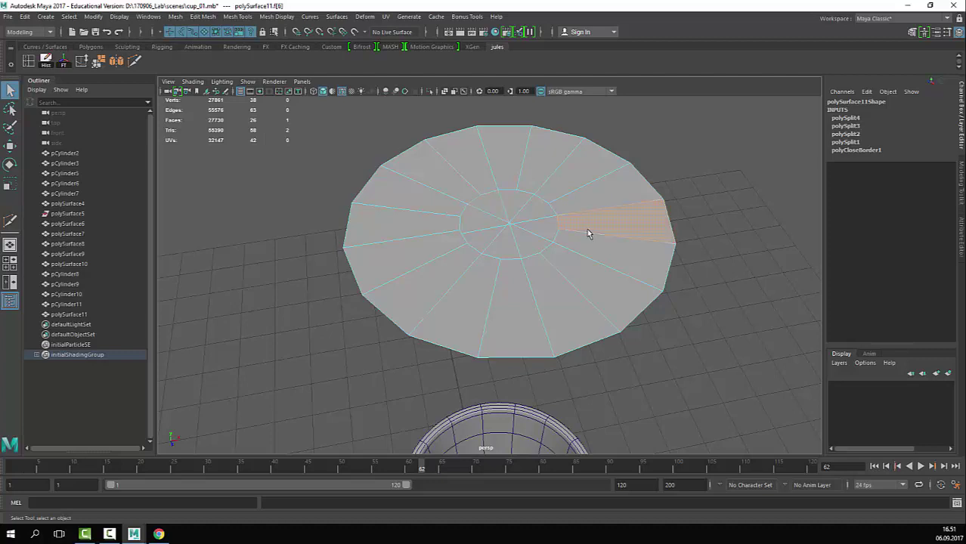
key(ctrl+z)
key(ctrl+z)
key(ctrl+z)
Step: Delete the two stray vertices beside the border of the disc's central area
mouse_move(479, 242)
right_down()
mouse_move(481, 219)
mouse_move(461, 238)
mouse_move(529, 230)
mouse_move(410, 226)
mouse_move(432, 246)
mouse_move(476, 256)
right_up()
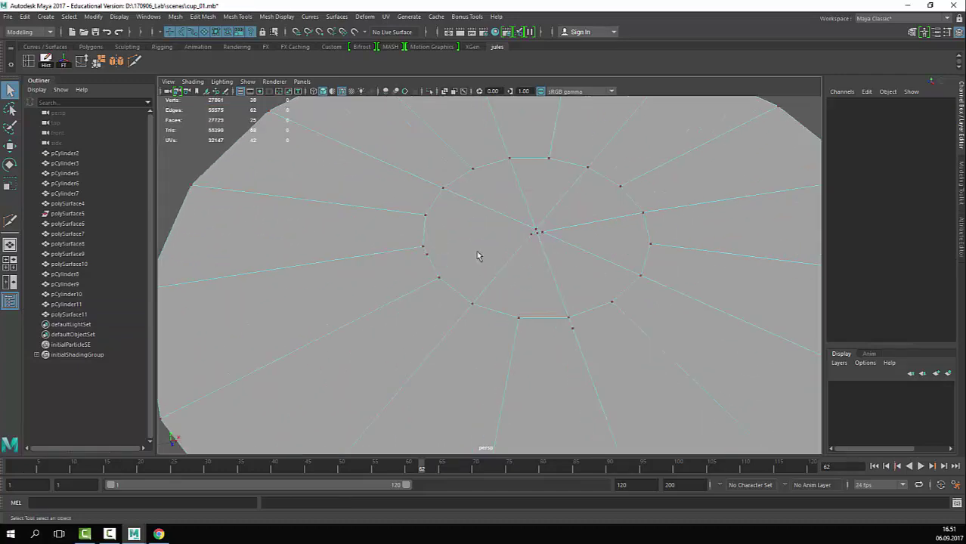
click(572, 327)
key(Delete)
click(420, 263)
key(Delete)
Step: Select the cluster of vertices at the disc's middle and combine them with Merge to Center
click(528, 248)
click(570, 254)
click(528, 240)
click(266, 18)
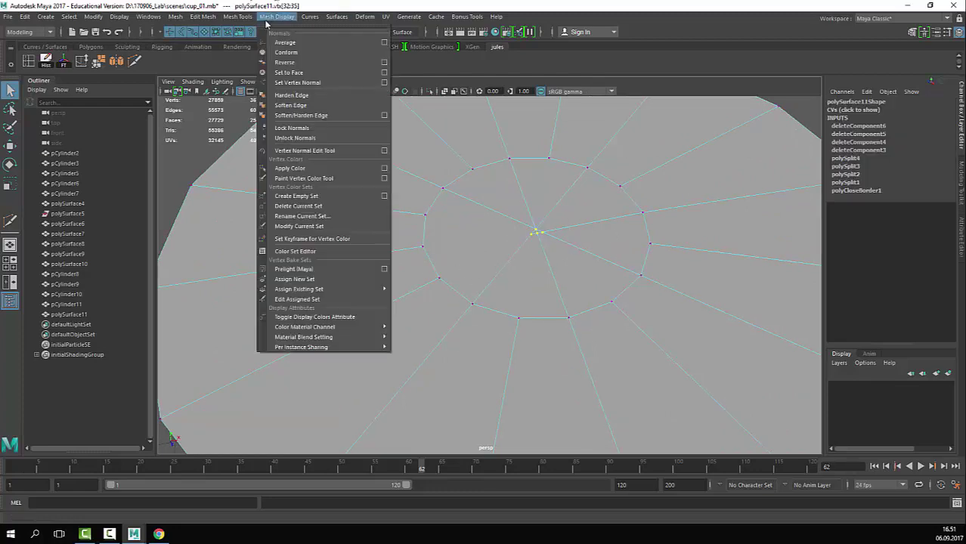
mouse_move(172, 20)
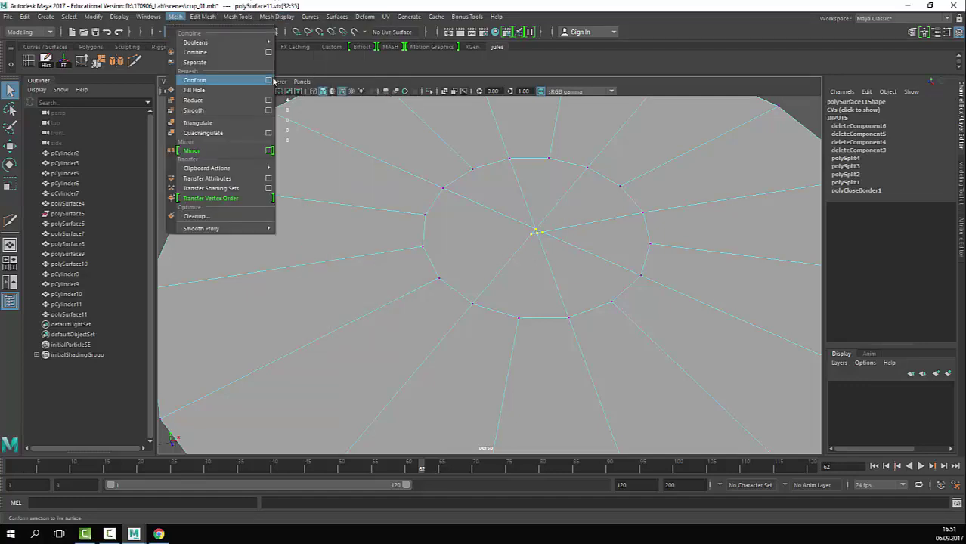
mouse_move(233, 22)
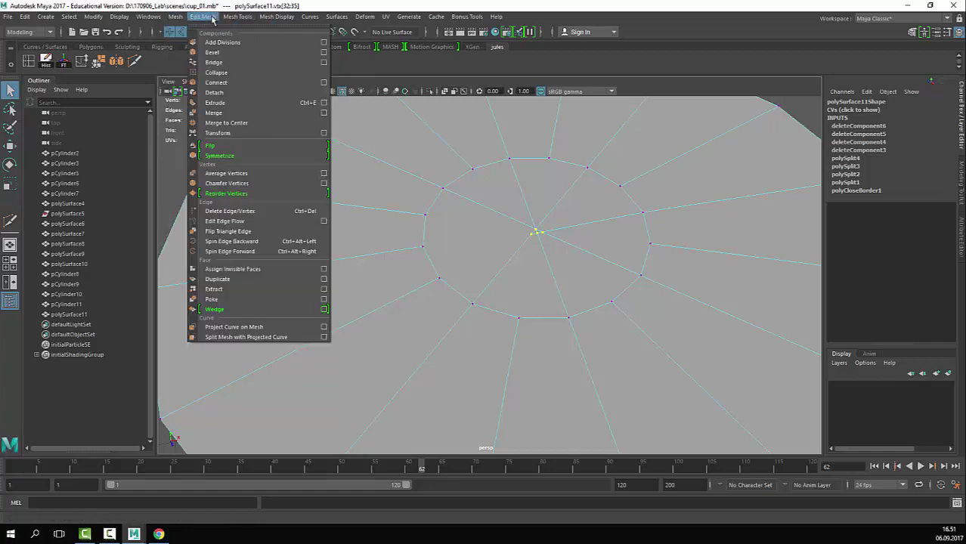
click(226, 123)
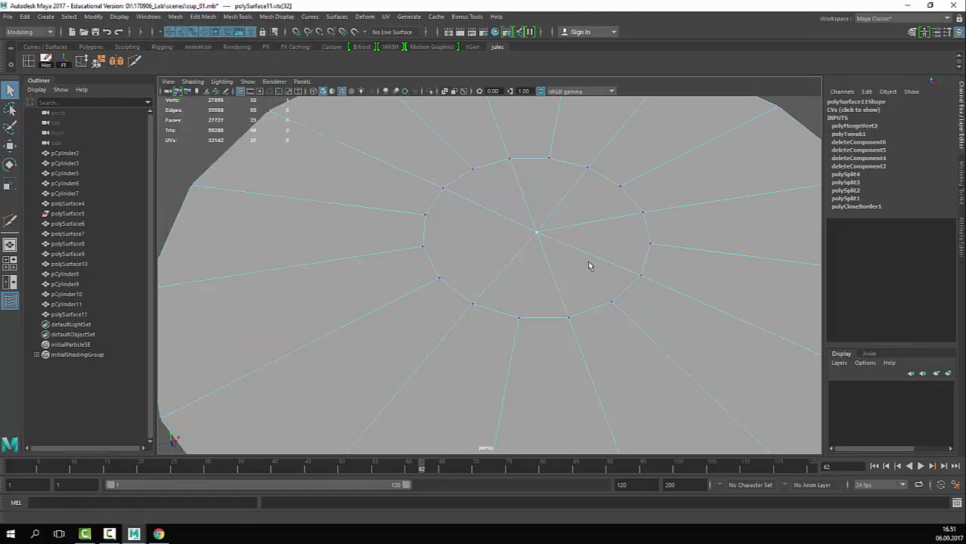
Step: Add a Multi-Cut line from the disc's centre vertex to the unconnected vertex on the central area's border
key(F8)
click(133, 61)
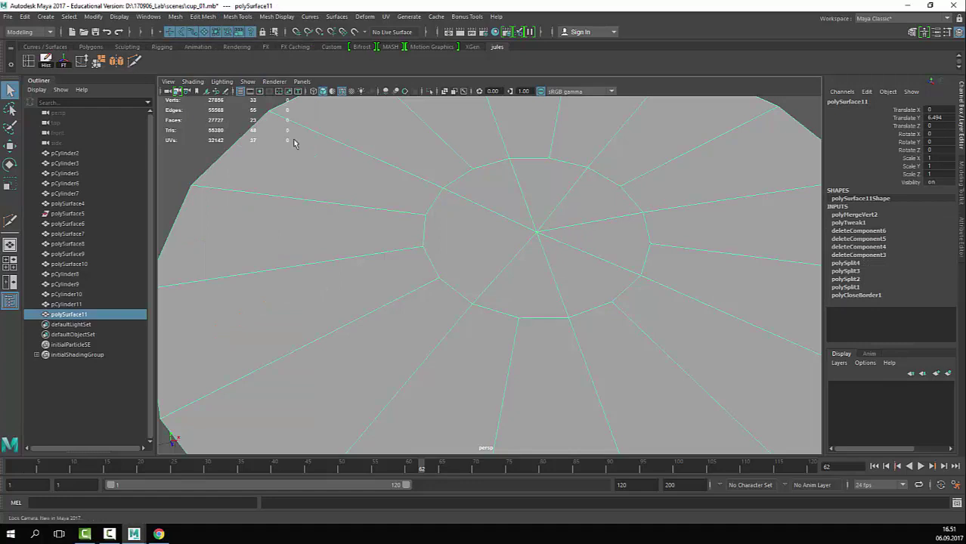
click(538, 235)
click(537, 235)
click(422, 246)
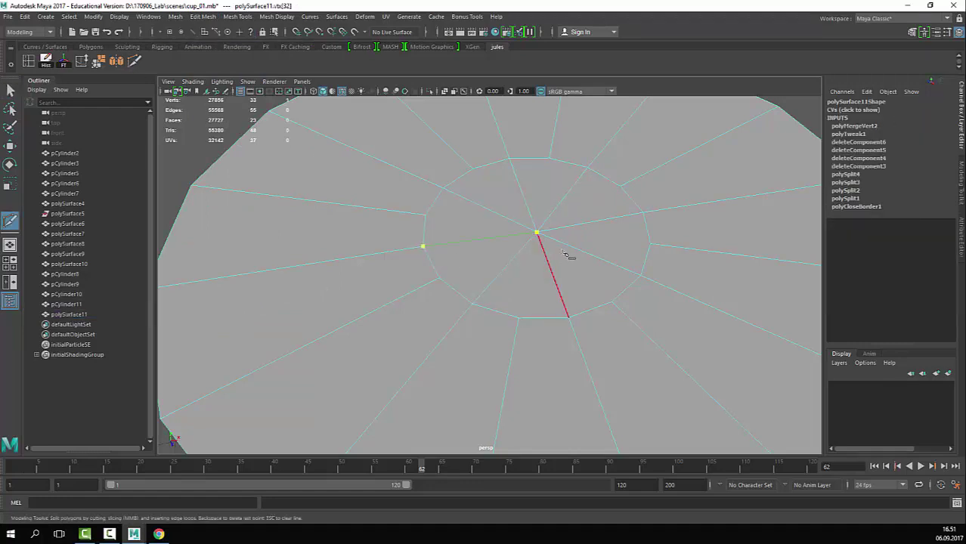
key(Return)
scroll(564, 254, down, 5)
key(q)
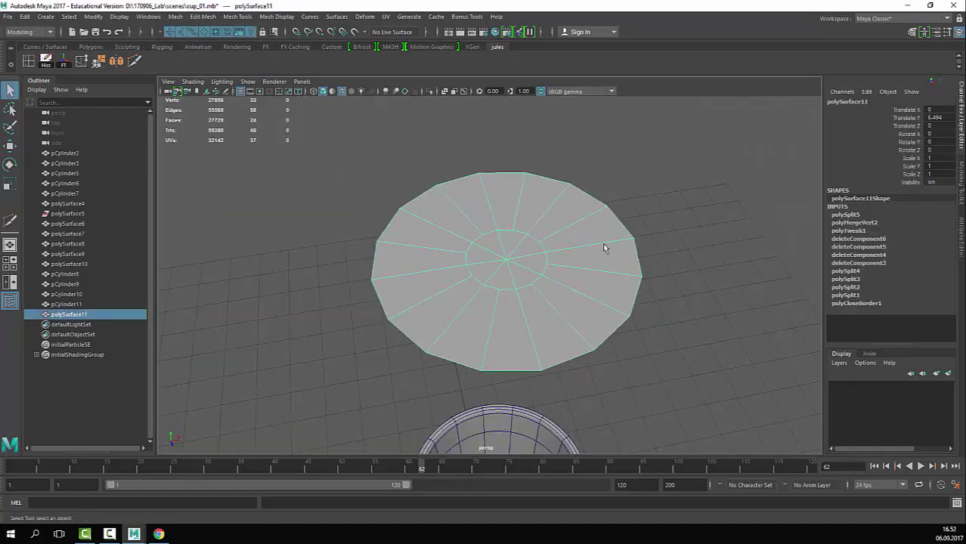
Step: Select the vertices of the disc's inner circle and scale them slightly inward in the disc's plane
key(F9)
drag(546, 222, 466, 295)
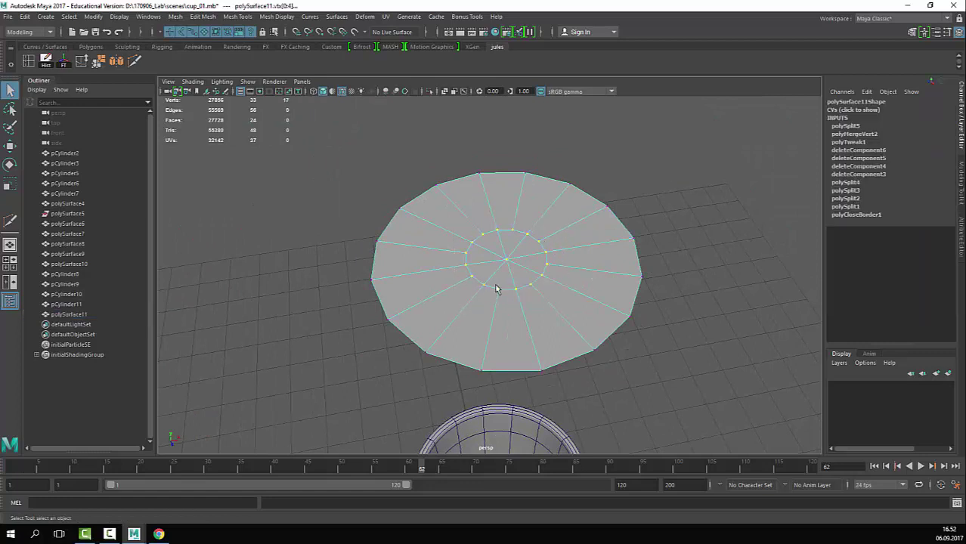
key(r)
ctrl+drag(507, 223, 508, 228)
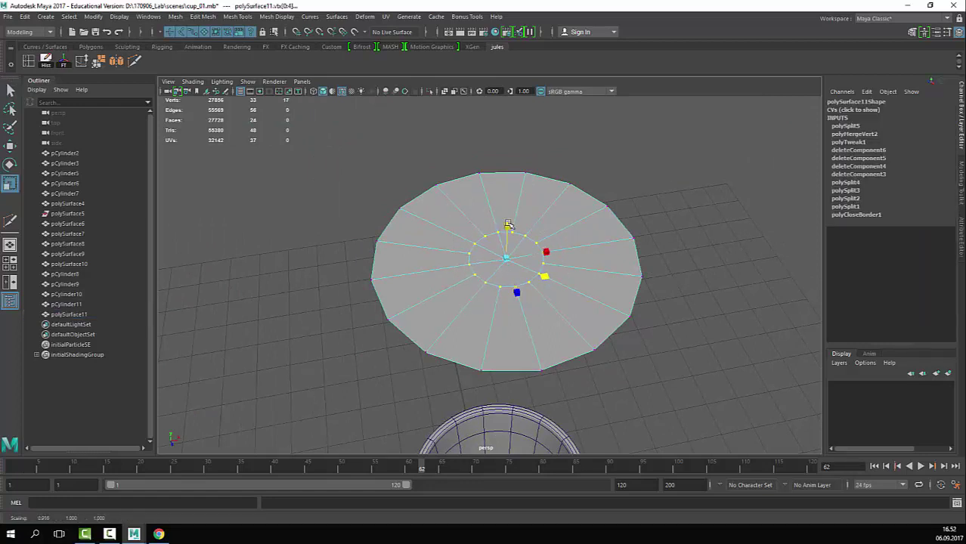
scroll(572, 260, down, 3)
key(q)
Step: Extrude all the disc's faces with a Local Translate Z of about 0.121 to give the disc thickness
right_drag(573, 259, 554, 267)
alt+drag(555, 274, 546, 321)
alt+right_drag(533, 310, 469, 281)
alt+drag(529, 291, 555, 257)
alt+right_drag(602, 276, 642, 278)
alt+middle_drag(522, 289, 521, 255)
key(ctrl+e)
drag(453, 226, 454, 219)
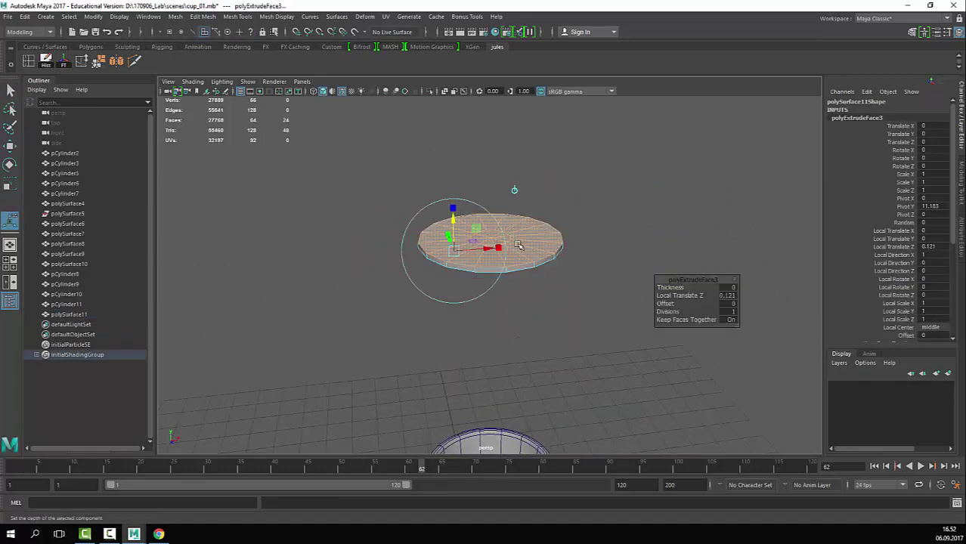
key(q)
alt+right_drag(463, 289, 538, 281)
key(F8)
alt+right_drag(407, 263, 476, 261)
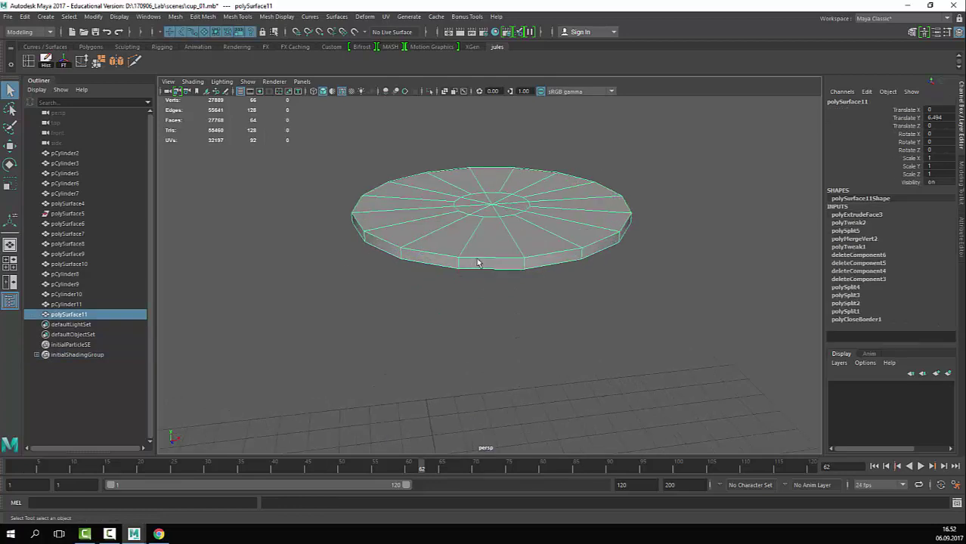
Step: Try to insert an edge loop on the disc's top close to its outer rim
key(ctrl+z)
key(F8)
click(556, 246)
click(30, 66)
alt+drag(366, 185, 351, 197)
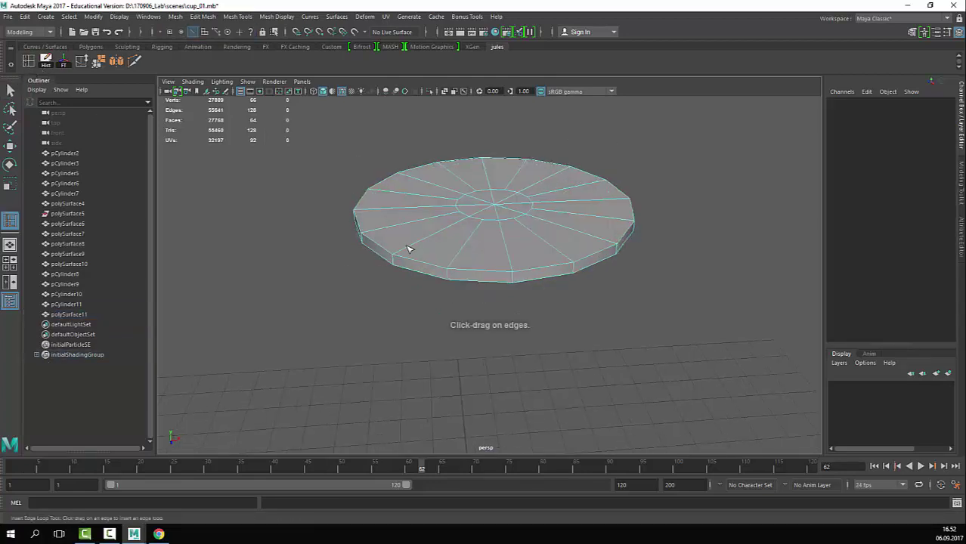
drag(408, 247, 399, 251)
scroll(559, 249, up, 4)
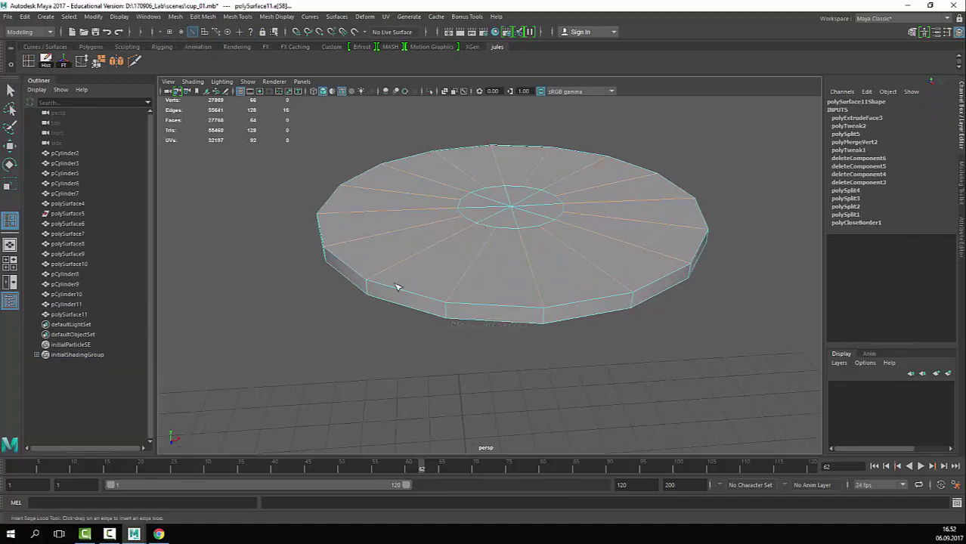
key(ctrl+z)
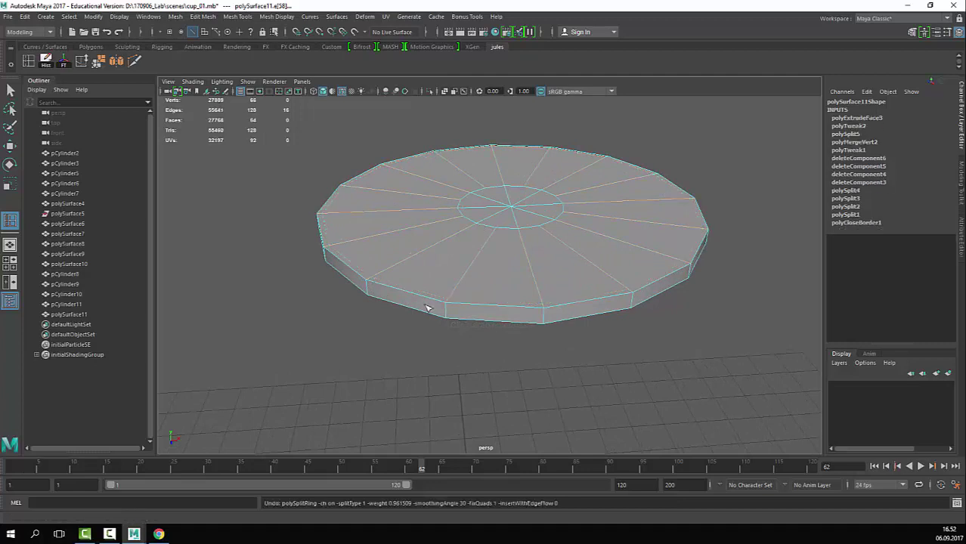
click(371, 285)
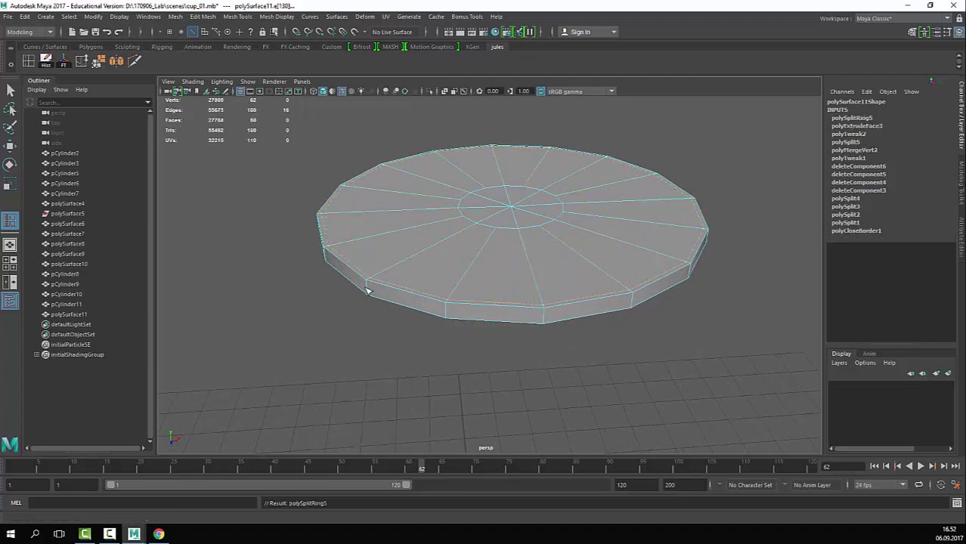
key(ctrl+z)
key(q)
Step: Extrude the ring of faces around the disc's side slightly outward, and extrude it again with an Offset of 0.02
right_drag(457, 243, 458, 262)
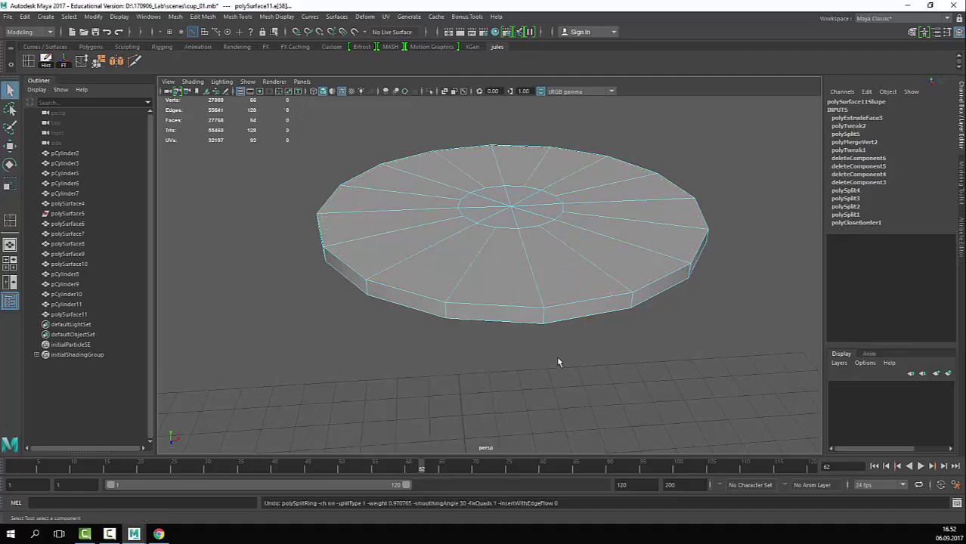
click(471, 313)
shift+double_click(413, 299)
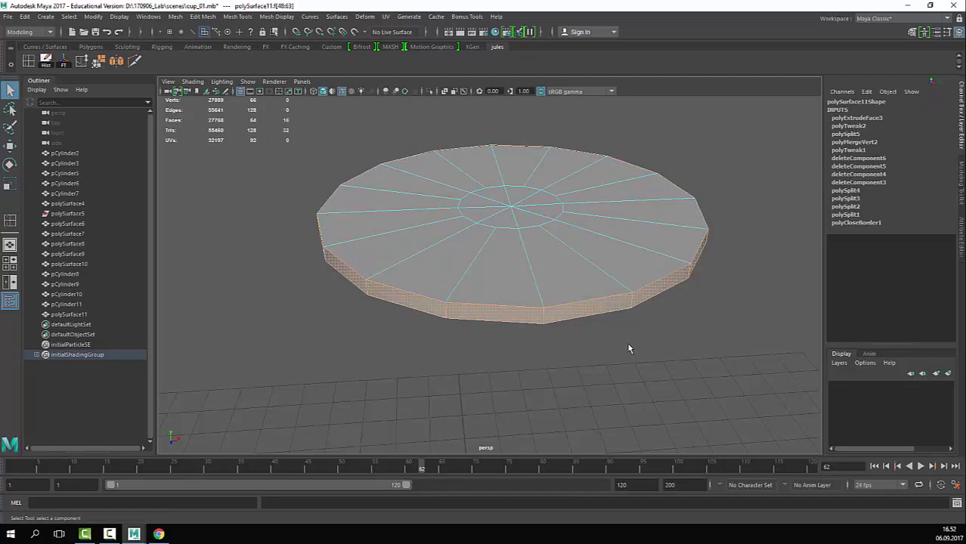
click(590, 366)
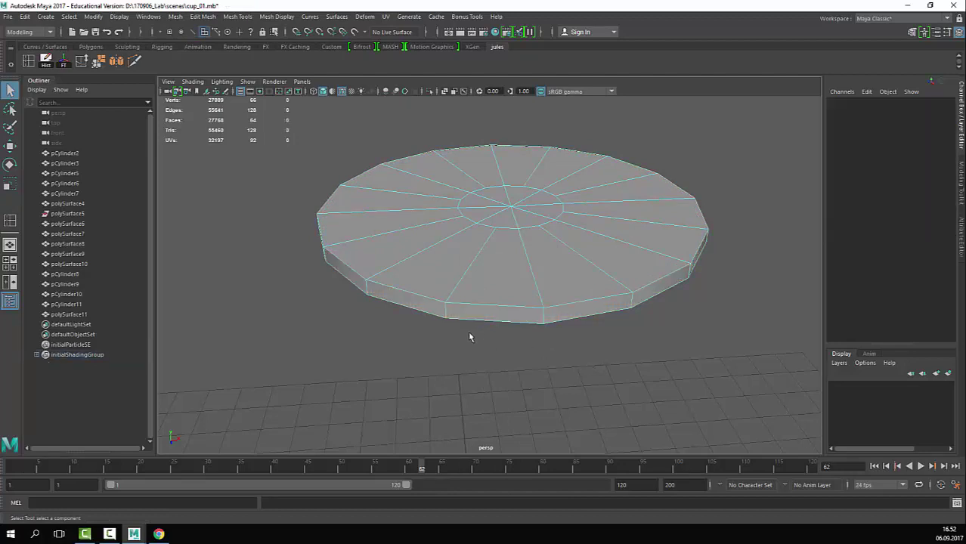
click(425, 308)
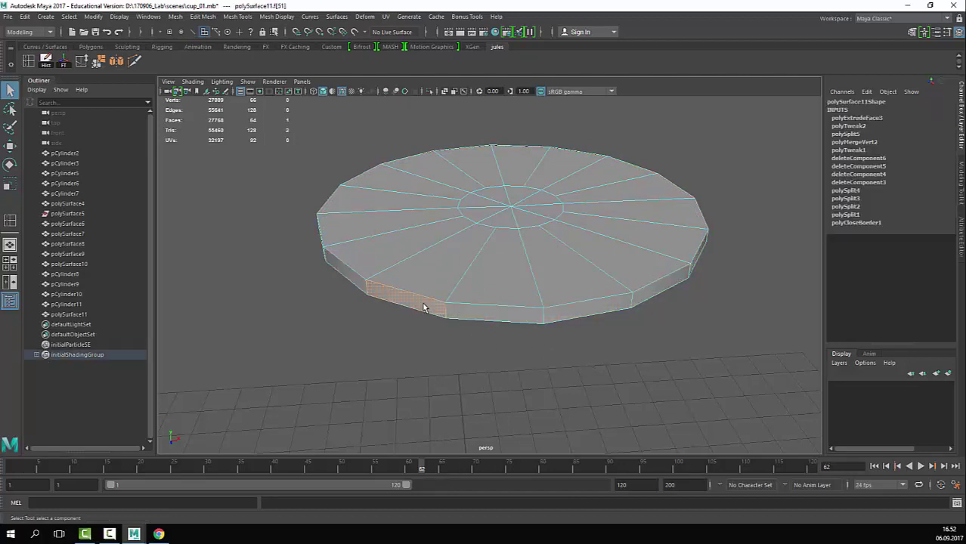
double_click(503, 317)
key(ctrl+e)
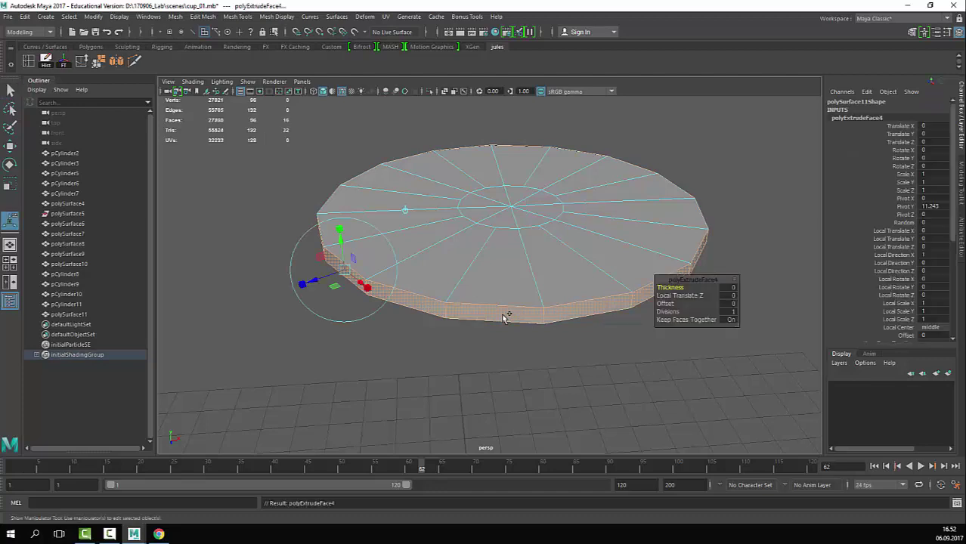
mouse_move(671, 288)
mouse_down()
mouse_move(683, 288)
mouse_move(672, 303)
mouse_up()
key(ctrl+e)
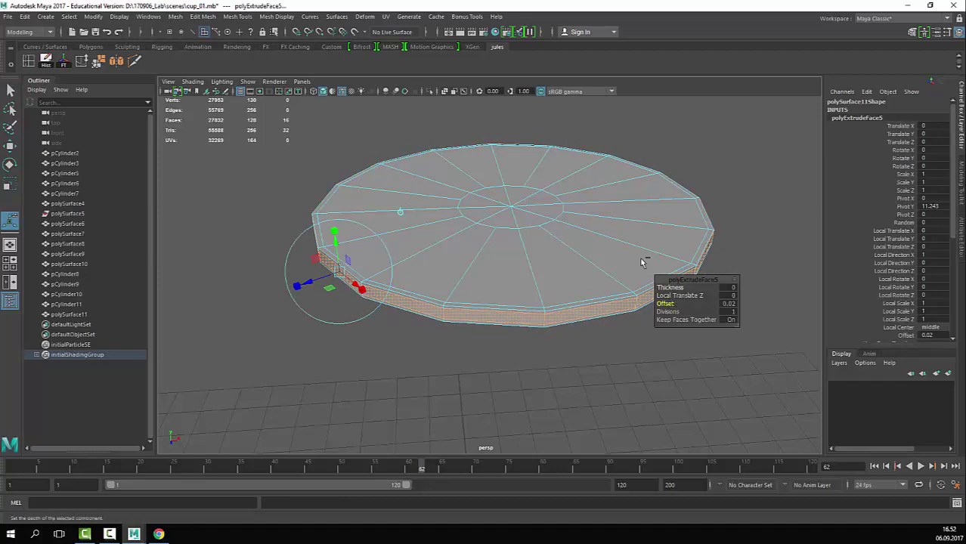
Step: Check the disc's rim in smooth mesh preview and return to the unsmoothed display
right_drag(644, 260, 722, 168)
click(684, 337)
key(ctrl+z)
key(3)
click(686, 338)
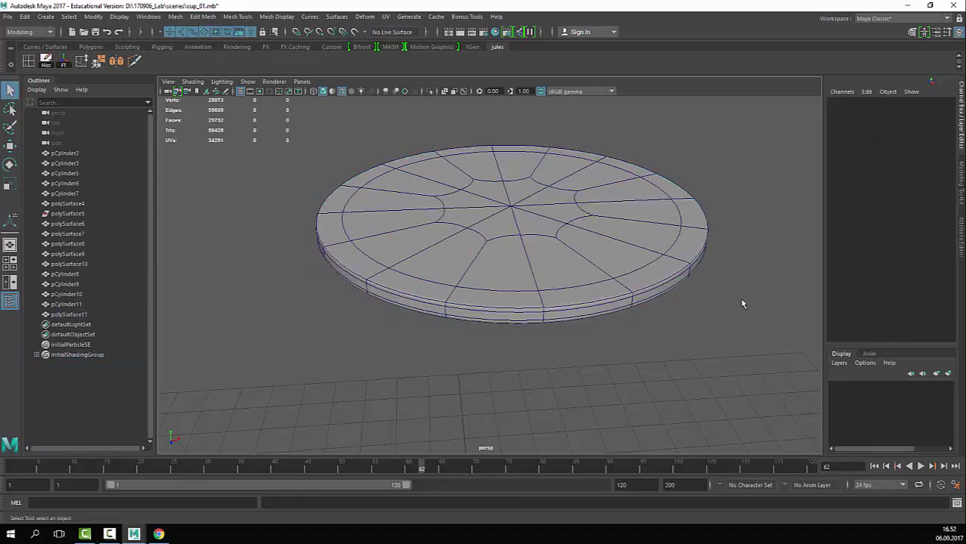
alt+right_drag(739, 299, 657, 341)
key(ctrl+z)
key(1)
Step: Insert an edge loop on the disc's top just outside the inner circle
alt+drag(586, 233, 579, 272)
right_drag(484, 245, 401, 244)
mouse_move(526, 198)
alt+mouse_down()
mouse_move(522, 216)
mouse_move(532, 204)
alt+mouse_up()
click(532, 204)
right_drag(455, 246, 642, 170)
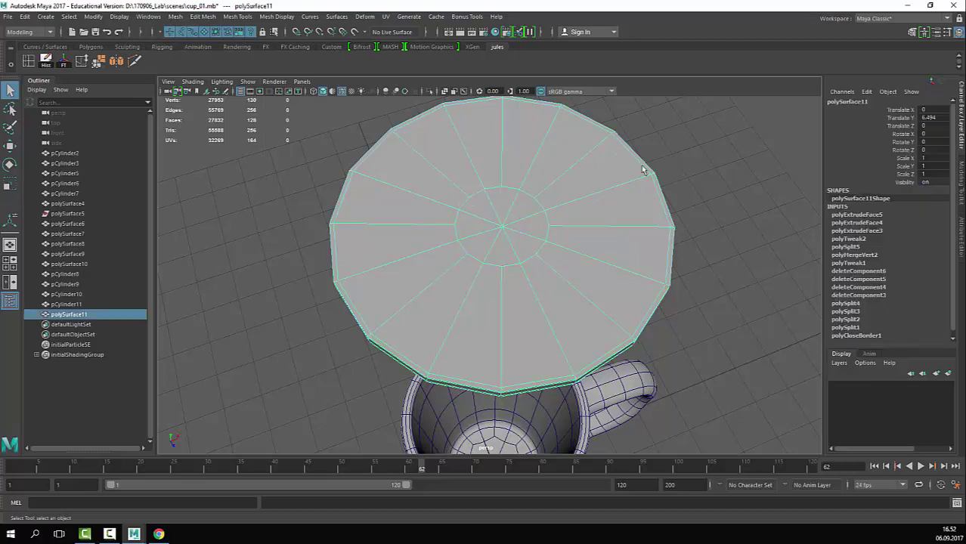
click(29, 63)
click(545, 189)
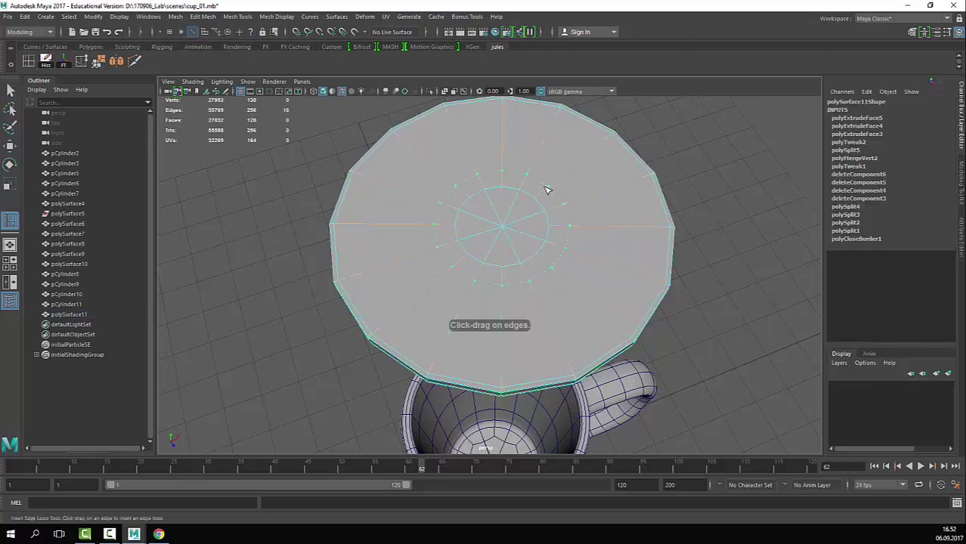
key(q)
Step: Check the disc's shape in smooth mesh preview, and examine the unsmoothed mesh from several angles
key(3)
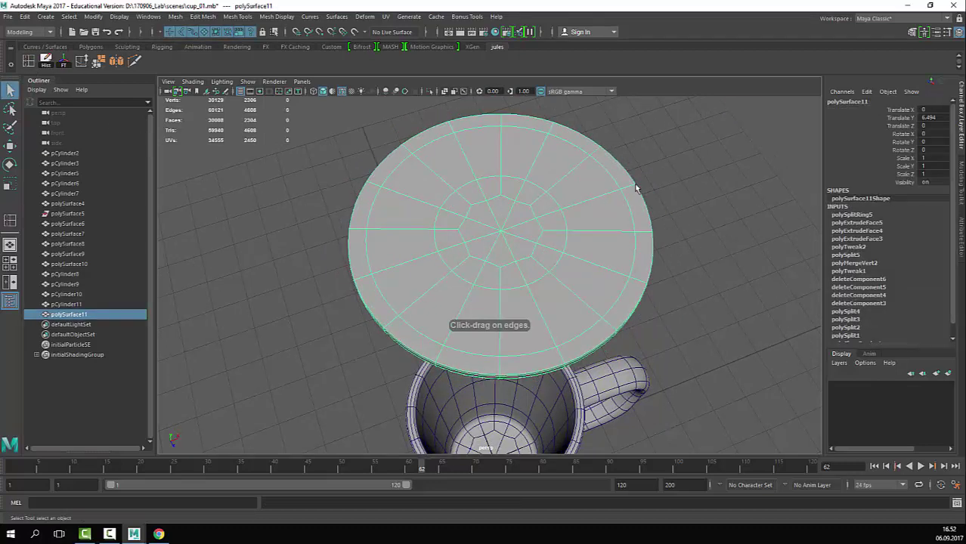
click(681, 185)
click(613, 258)
key(1)
alt+drag(613, 258, 496, 229)
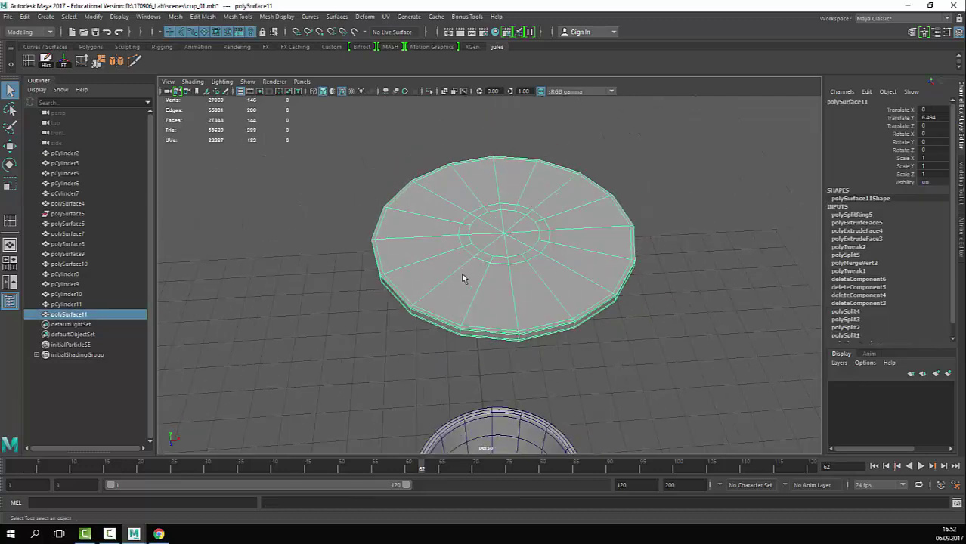
alt+drag(546, 274, 549, 217)
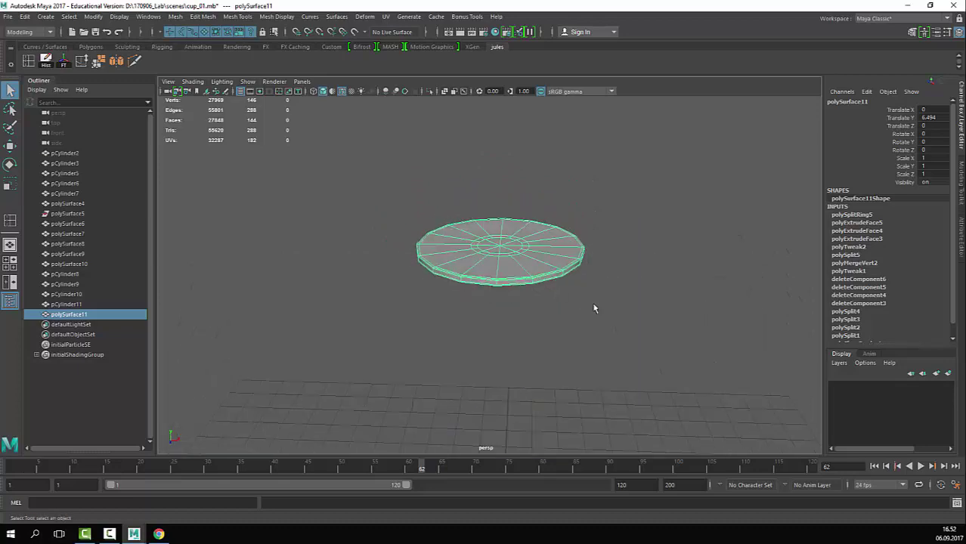
alt+right_drag(592, 302, 506, 300)
alt+middle_drag(507, 300, 491, 274)
alt+right_drag(371, 213, 532, 216)
alt+middle_drag(532, 216, 544, 277)
alt+drag(521, 172, 511, 217)
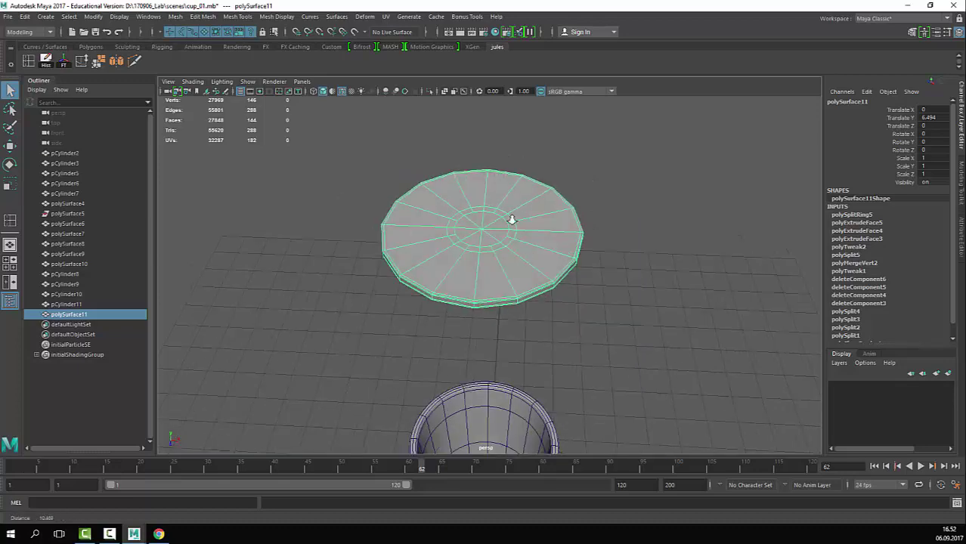
Step: Select the faces inside the new edge loop at the disc's centre and extrude them upward twice into a tapered knob
alt+right_drag(457, 214, 489, 211)
right_drag(470, 209, 467, 227)
alt+drag(467, 192, 463, 222)
right_drag(467, 219, 489, 287)
click(476, 228)
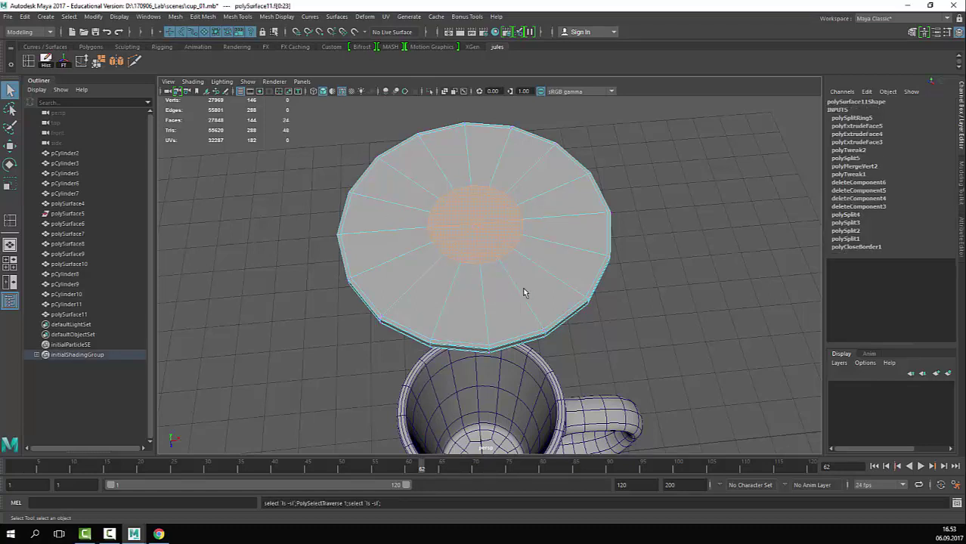
key(ctrl+e)
alt+drag(525, 292, 498, 181)
key(q)
right_drag(503, 181, 587, 156)
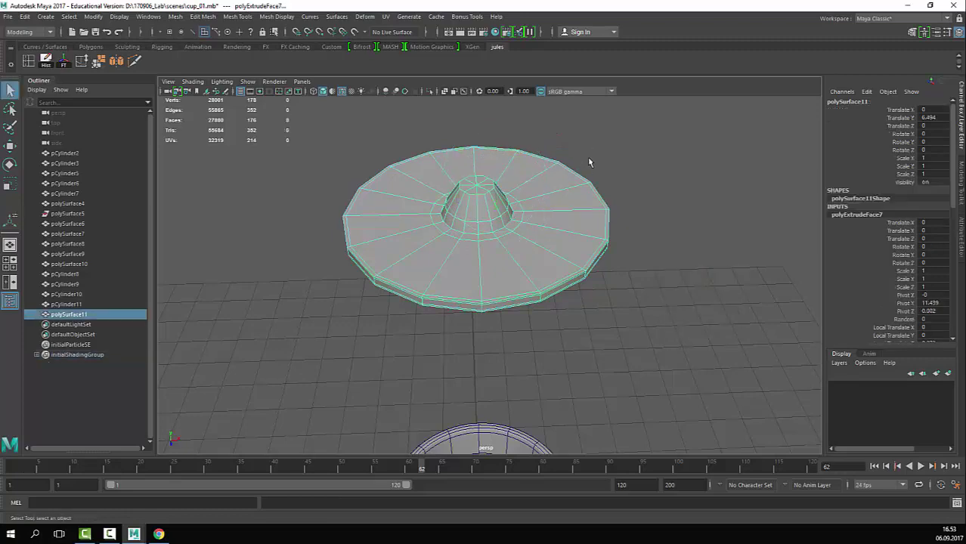
Step: Display the knobbed lid in smooth mesh preview
key(3)
click(684, 201)
alt+drag(684, 201, 672, 162)
alt+right_drag(669, 170, 461, 238)
Step: Move the lid down into the mug's opening, to a Translate Y of about -0.16
click(443, 245)
alt+right_drag(522, 310, 439, 302)
alt+middle_drag(438, 302, 401, 210)
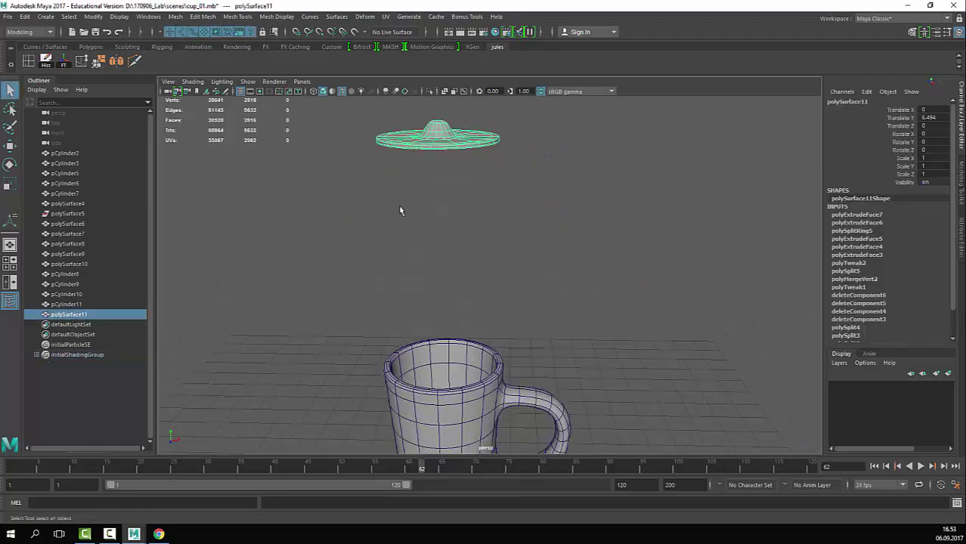
key(w)
drag(445, 182, 481, 401)
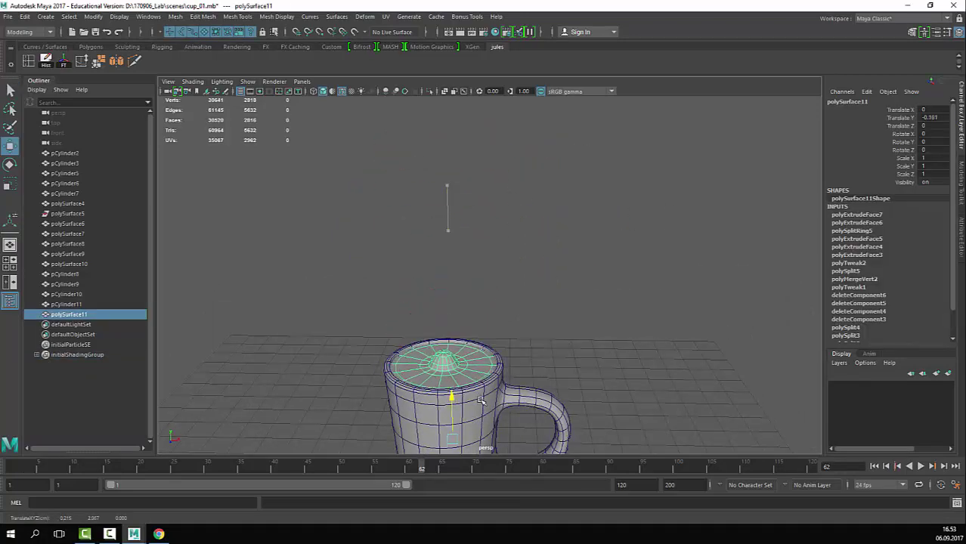
click(555, 346)
Step: Turn off Wireframe on Shaded in the perspective view
alt+right_drag(556, 346, 490, 314)
alt+middle_drag(490, 314, 478, 216)
click(202, 83)
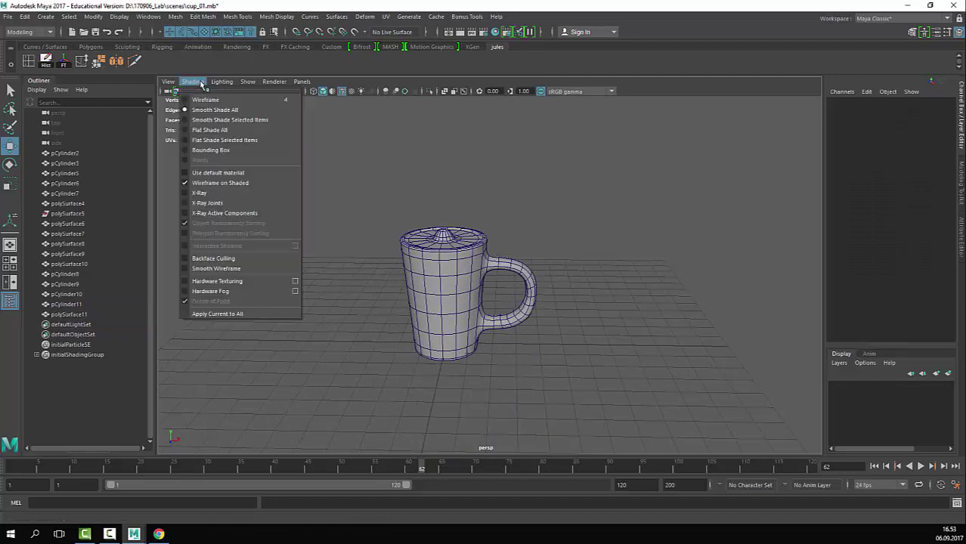
click(234, 185)
Step: Raise the lid slightly in the mug's opening, to a Translate Y of about -0.08
alt+drag(624, 269, 484, 278)
alt+right_drag(484, 278, 513, 221)
alt+middle_drag(513, 221, 511, 268)
click(510, 271)
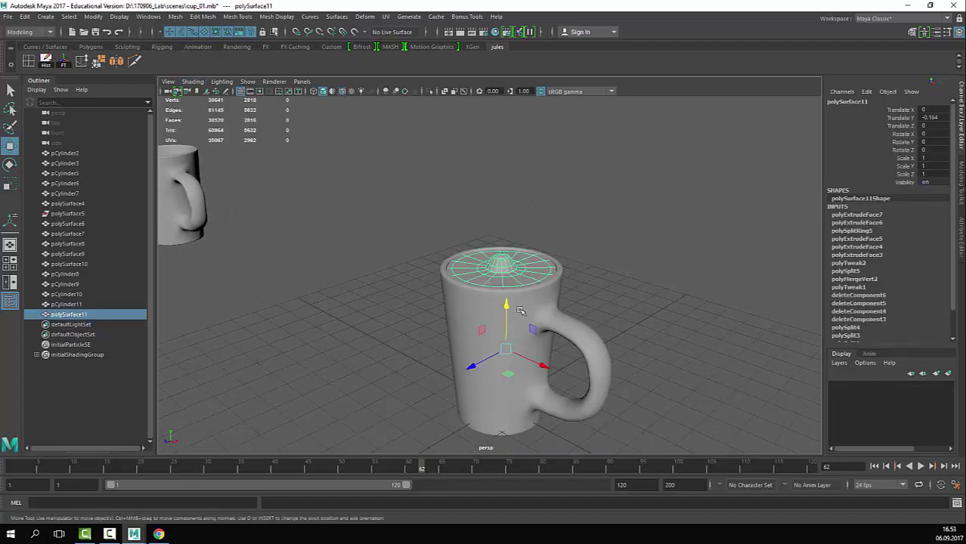
mouse_move(505, 305)
mouse_down()
mouse_move(506, 293)
mouse_move(507, 302)
mouse_up()
click(661, 287)
alt+drag(660, 287, 703, 291)
alt+right_drag(702, 291, 615, 290)
alt+middle_drag(615, 290, 584, 263)
click(575, 304)
click(589, 247)
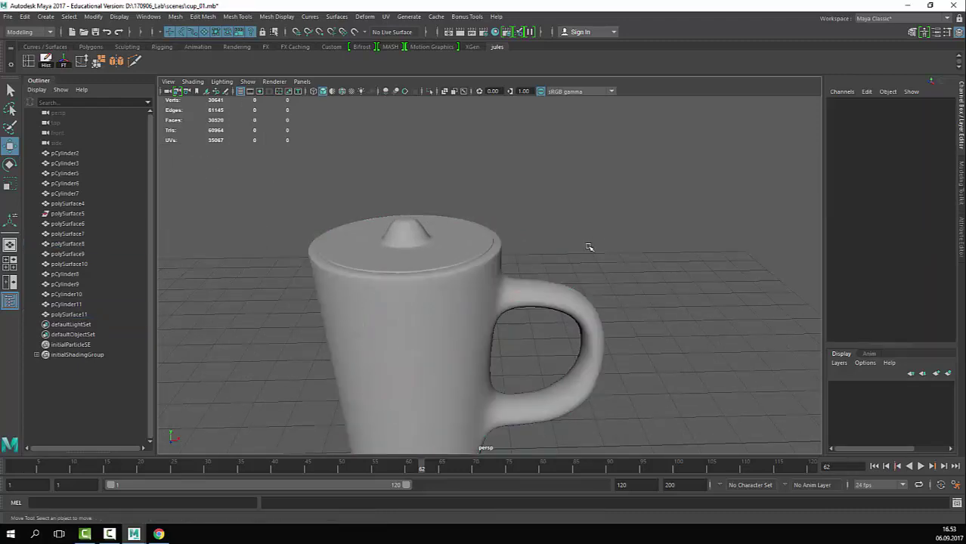
Step: Fine-tune the lid's height in the mug to a Translate Y of about -0.058
scroll(513, 280, down, 3)
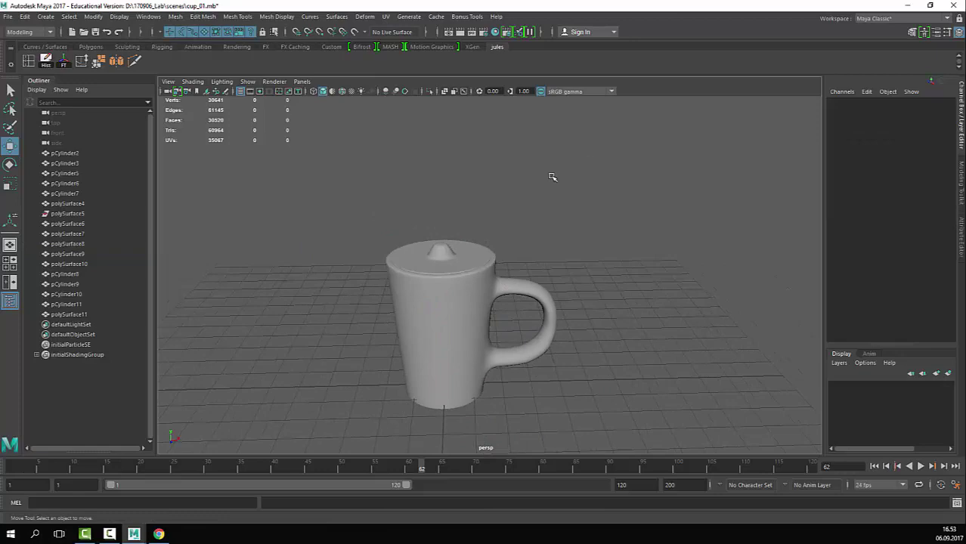
alt+drag(444, 231, 393, 240)
click(522, 262)
scroll(522, 270, up, 3)
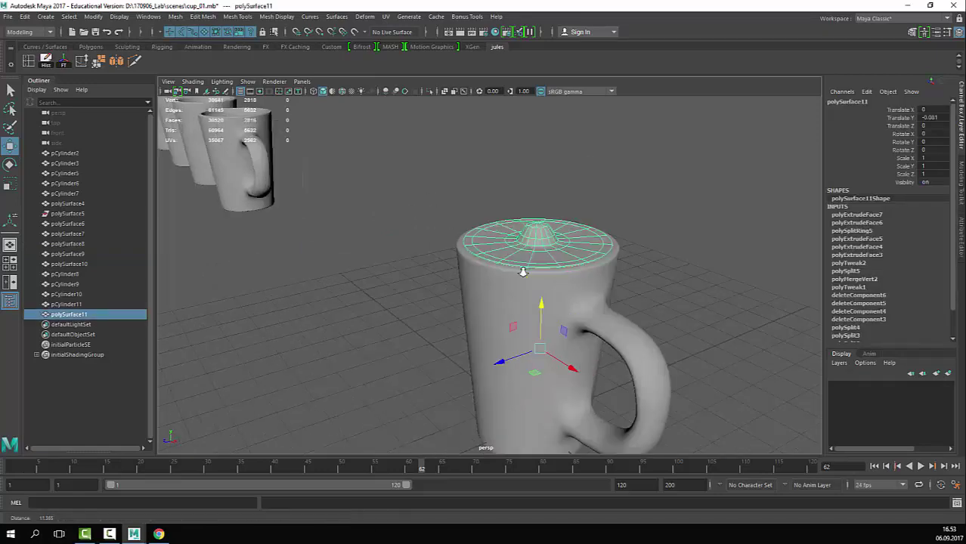
alt+drag(522, 272, 559, 267)
mouse_move(475, 300)
mouse_down()
mouse_move(475, 287)
mouse_move(478, 302)
mouse_up()
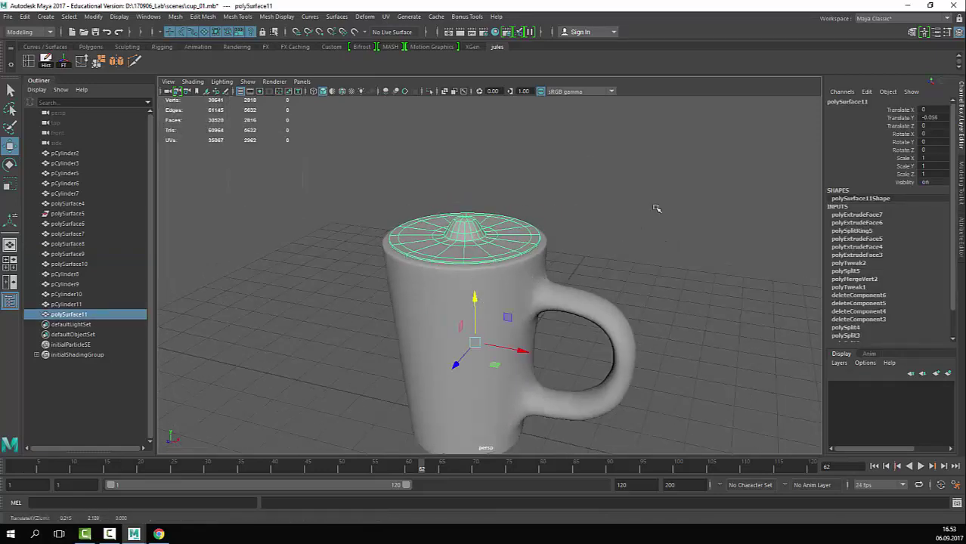
click(657, 208)
Step: Raise the lid above the mug's opening to a Translate Y of about 0.587 and turn off its smooth preview
scroll(401, 259, down, 4)
alt+right_drag(400, 258, 545, 247)
alt+middle_drag(546, 248, 547, 260)
click(520, 266)
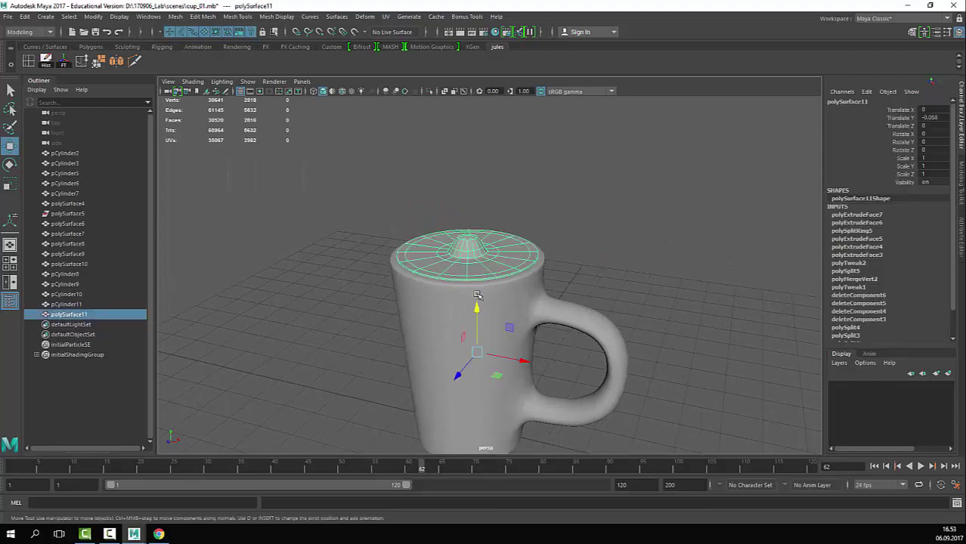
drag(477, 301, 372, 280)
alt+right_drag(372, 280, 484, 253)
click(615, 208)
click(519, 237)
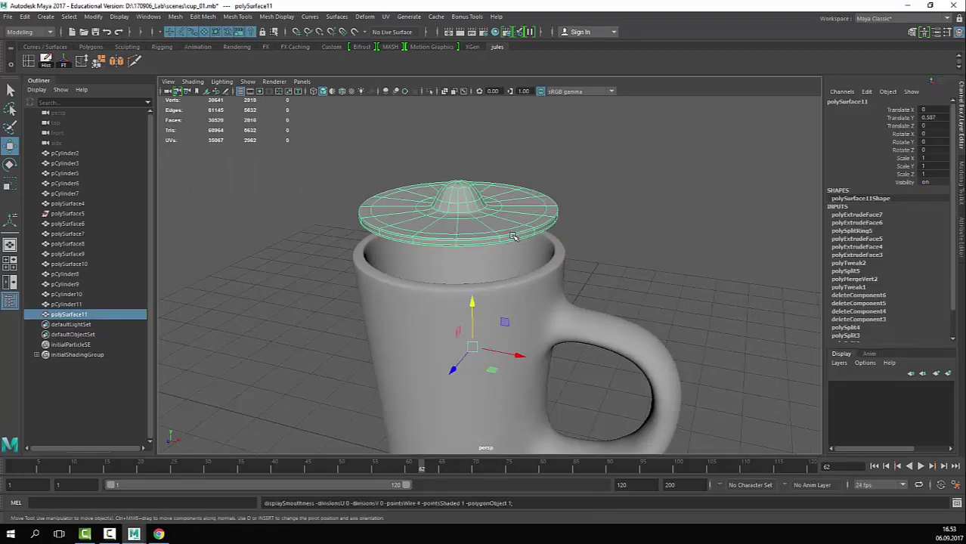
key(1)
click(605, 214)
click(520, 240)
Step: Duplicate the lid and lower the copy to a Translate Y of about 0.379
scroll(516, 244, up, 1)
key(ctrl+d)
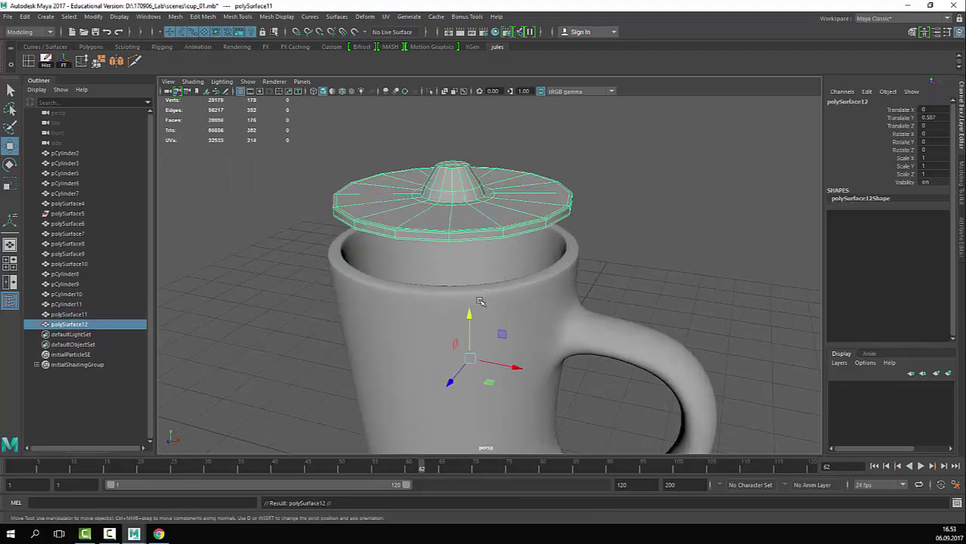
drag(470, 314, 470, 326)
Step: Delete all faces of the lid copy except the loop of side faces around its outer rim
alt+right_drag(491, 260, 561, 241)
right_drag(490, 228, 399, 243)
shift+click(414, 244)
click(628, 133)
click(526, 233)
click(399, 243)
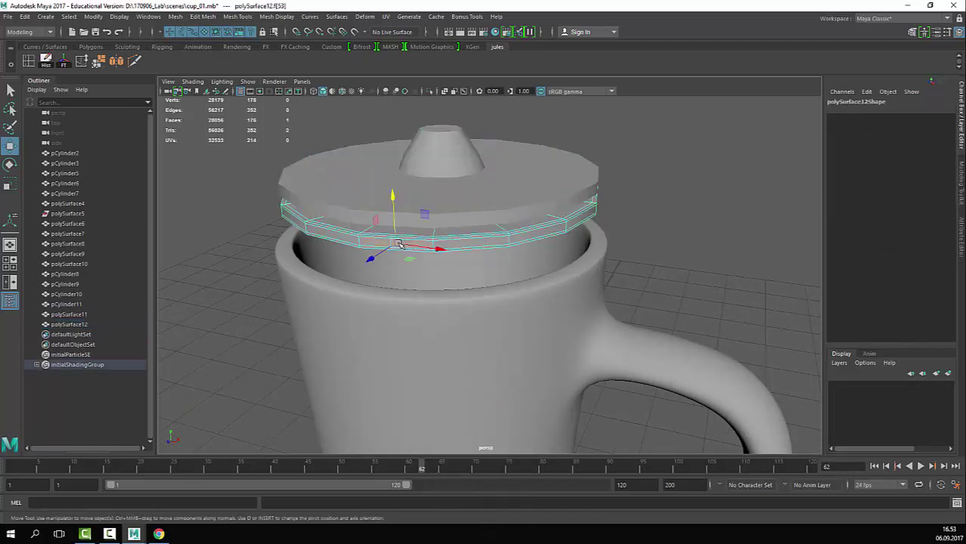
shift+double_click(484, 243)
scroll(615, 232, down, 4)
key(ctrl+shift+i)
key(Delete)
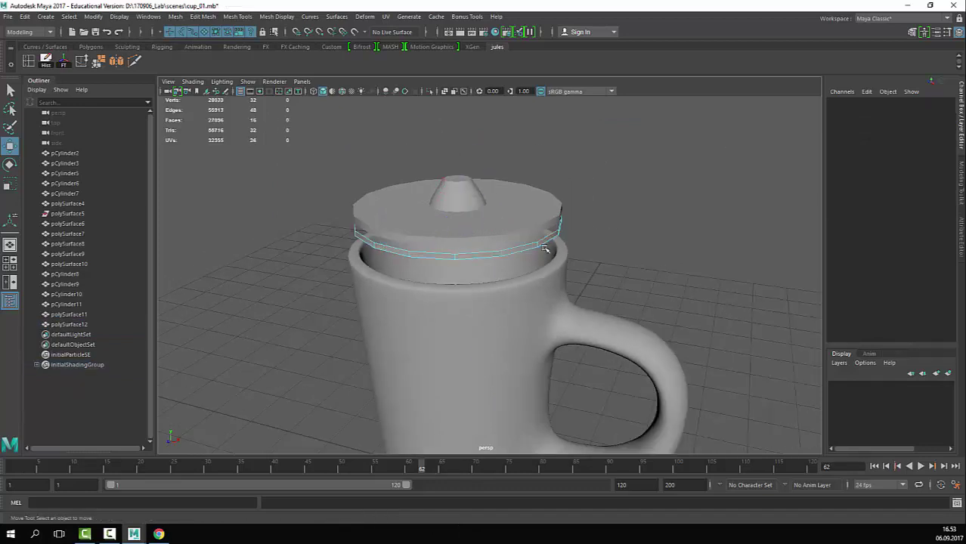
Step: Extrude the remaining ring of faces outward with a Local Translate Z of about 0.022
right_drag(547, 228, 566, 219)
click(575, 228)
click(488, 246)
scroll(551, 243, up, 3)
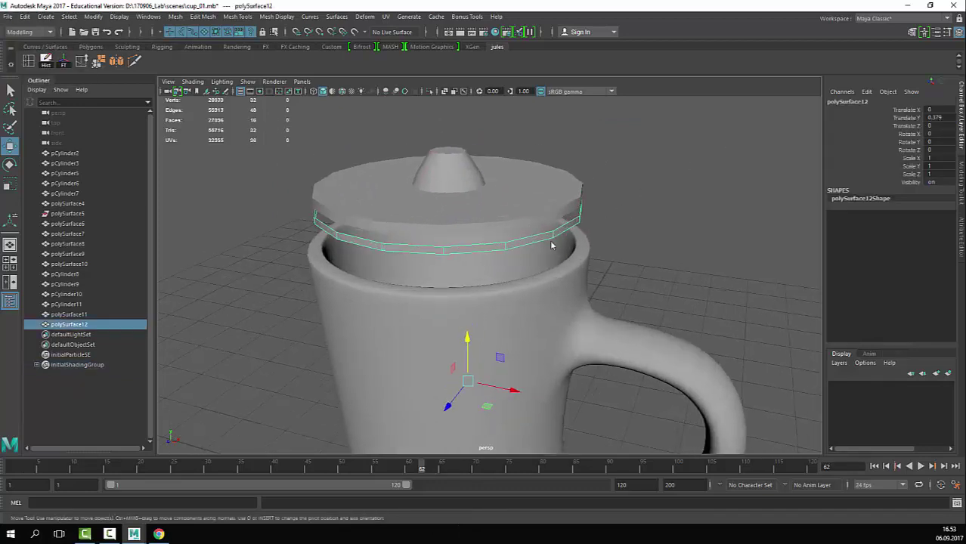
click(656, 206)
click(522, 242)
key(ctrl+e)
scroll(563, 243, up, 2)
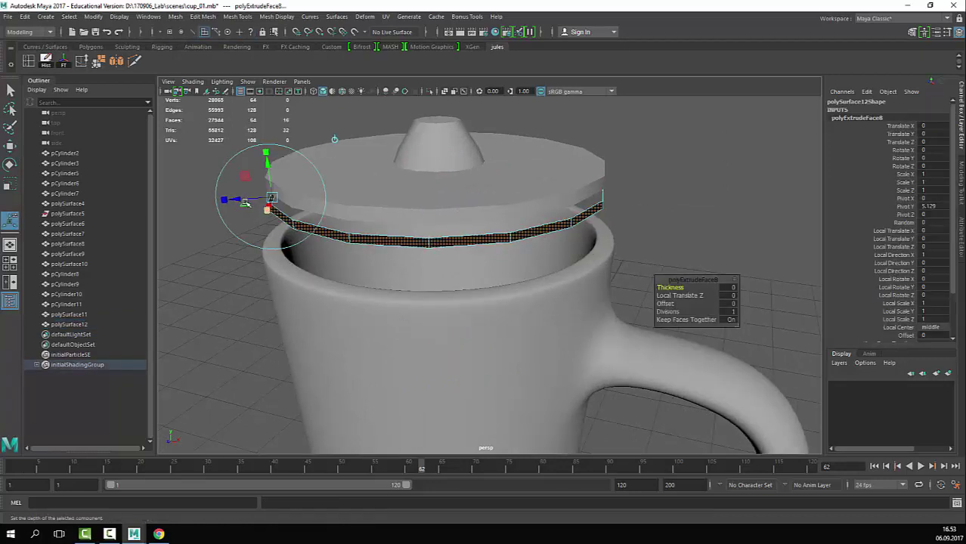
drag(237, 199, 230, 199)
scroll(491, 241, up, 3)
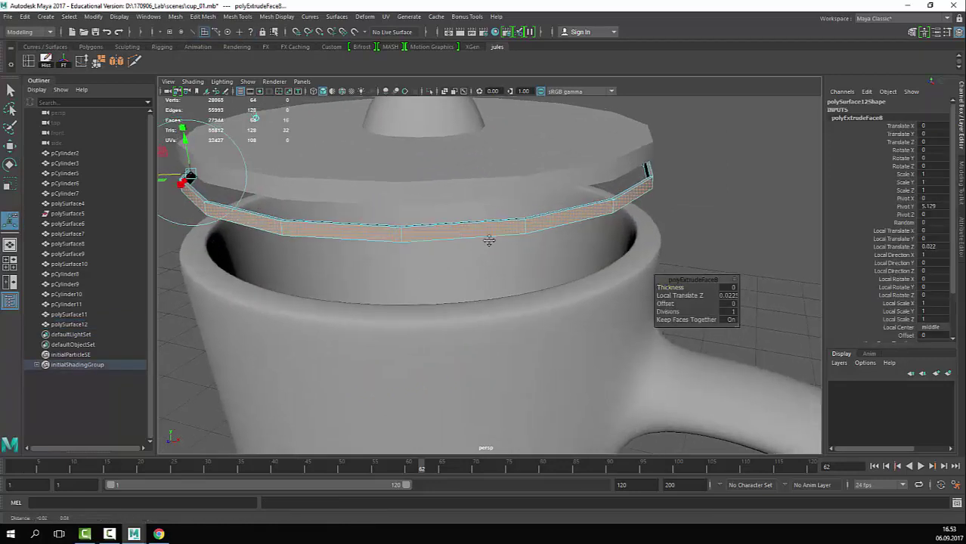
Step: Extrude the ring's outer faces again with an Offset of 0.01 and show the ring in smooth preview
key(ctrl+e)
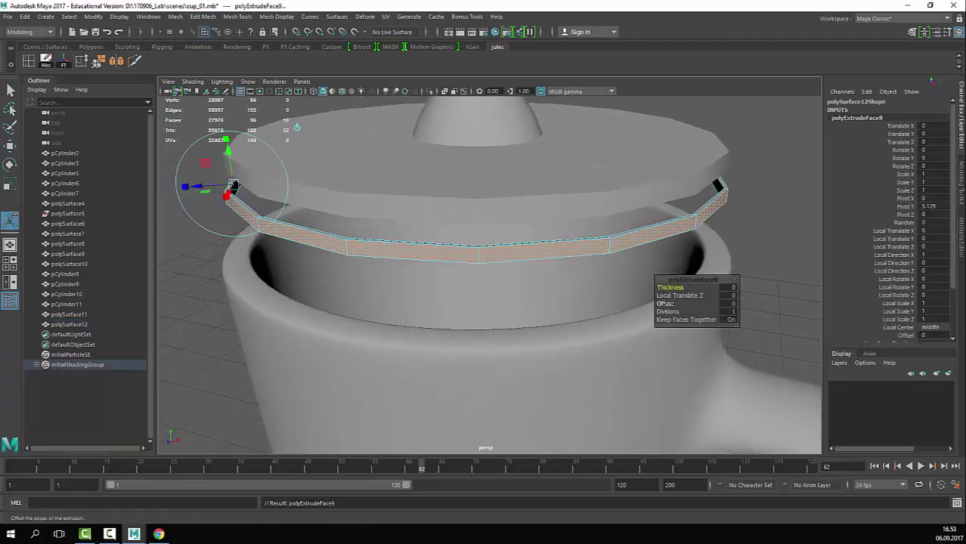
drag(668, 304, 667, 304)
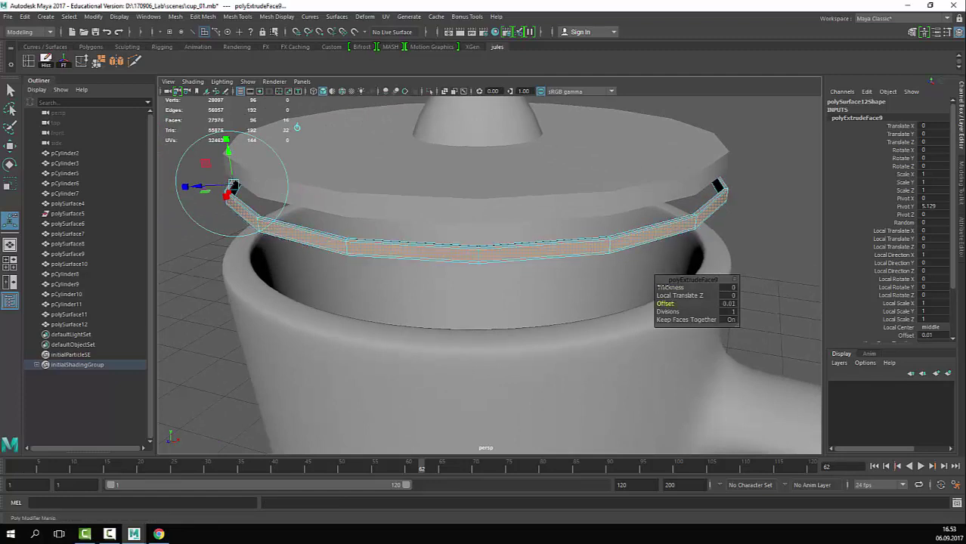
key(q)
key(F8)
key(3)
click(753, 229)
scroll(600, 255, down, 2)
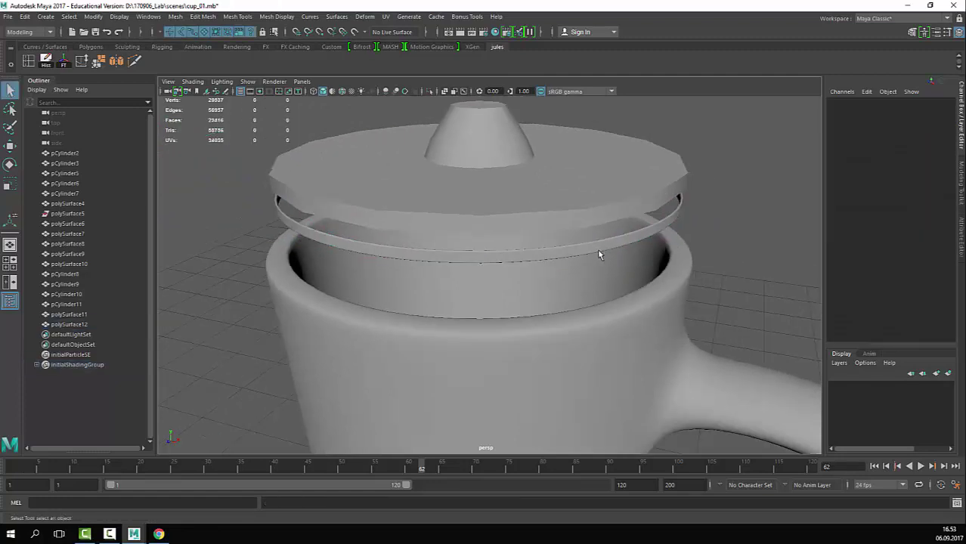
Step: Add Center Pivot to the custom shelf, then center the ring's pivot and freeze its transformations
click(513, 261)
key(w)
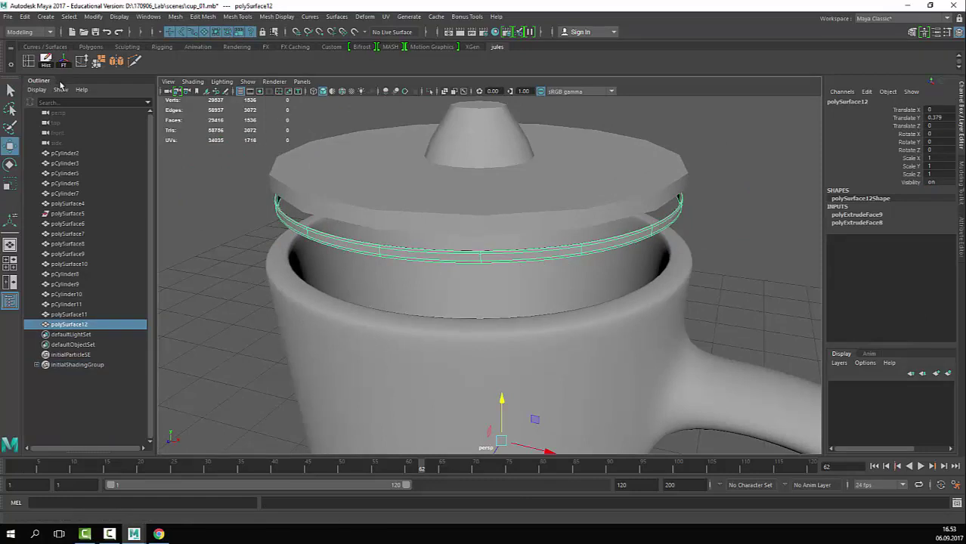
click(75, 21)
mouse_move(93, 16)
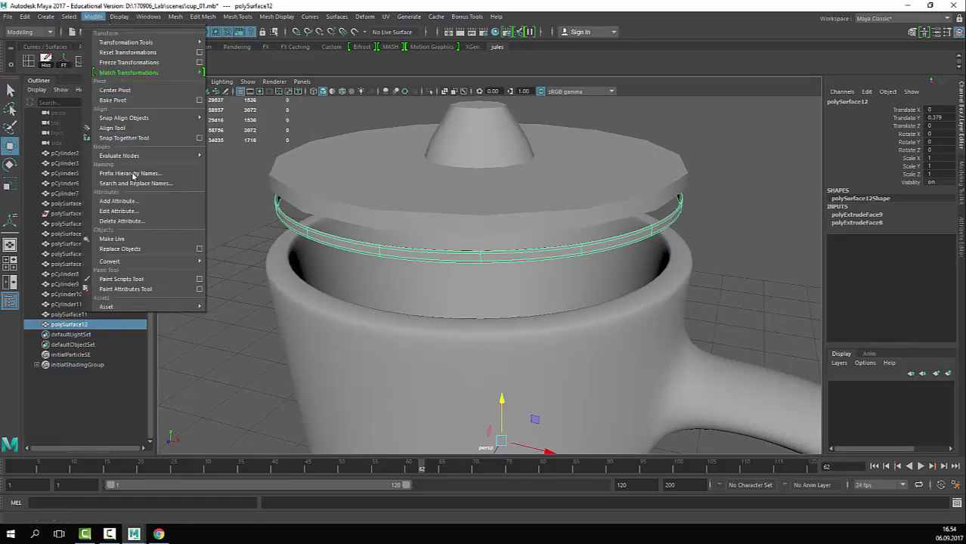
click(115, 90)
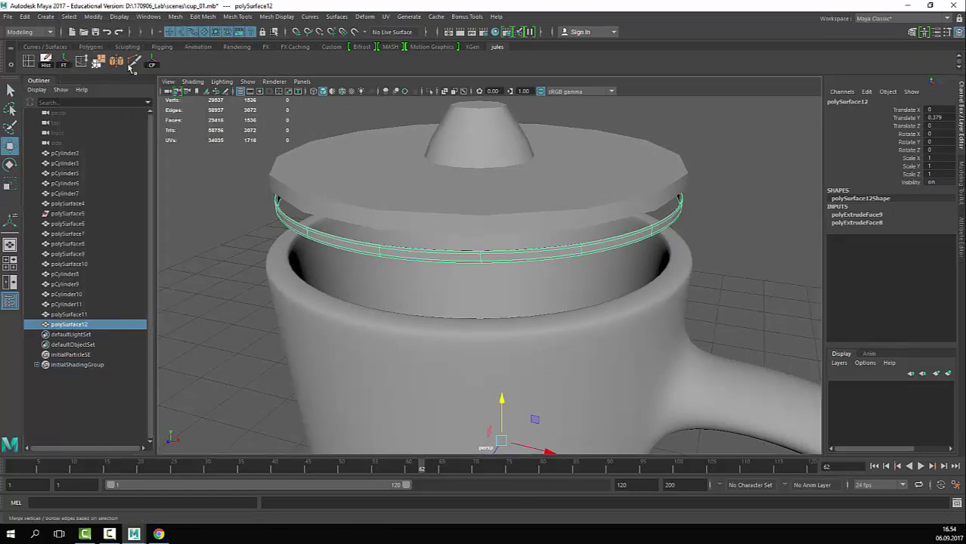
click(75, 64)
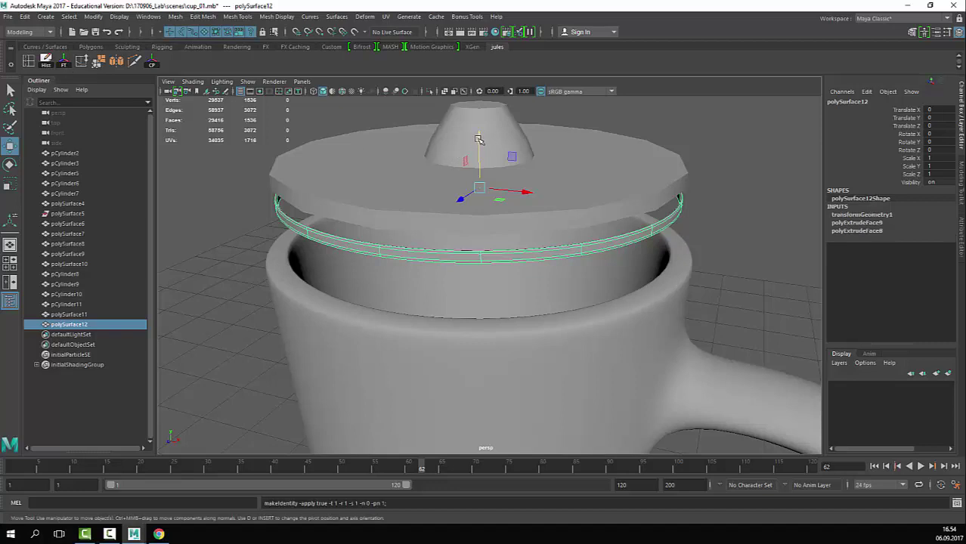
Step: Lower the ring into the mug's opening to a Translate Y of about -0.467 and scale it to 0.978 in X and Z
drag(478, 139, 478, 195)
key(r)
key(w)
key(r)
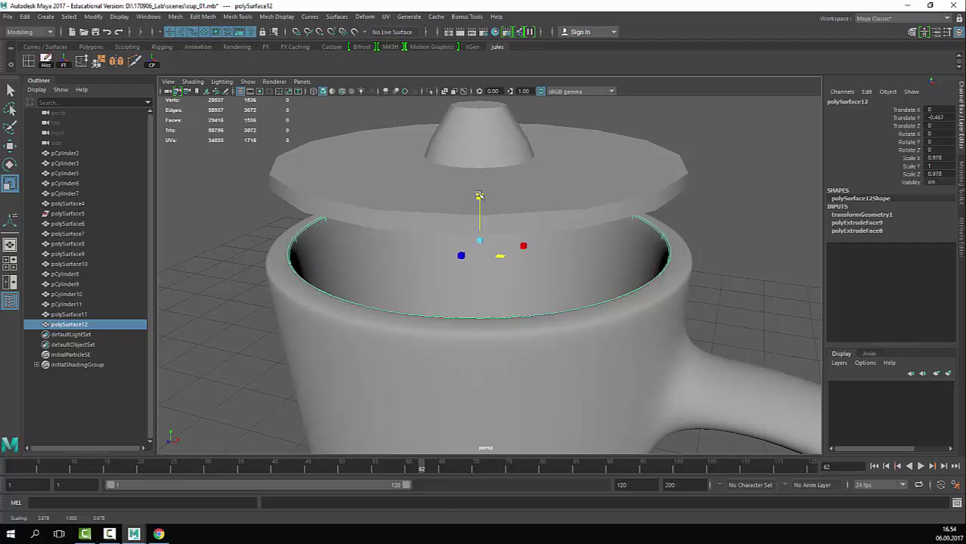
click(529, 223)
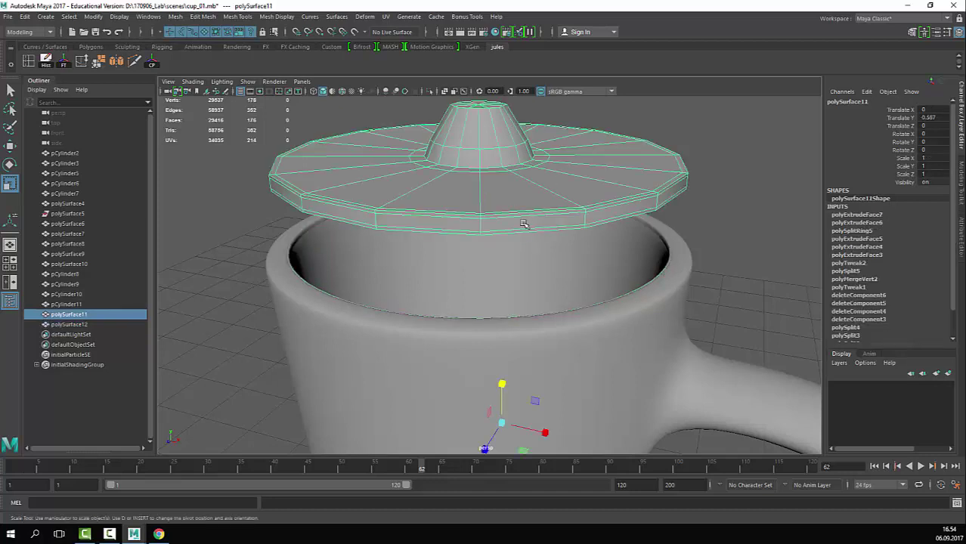
Step: Move the thin ring inside the mug's rim slightly upward to a Translate Y of about -0.454
click(660, 239)
key(w)
drag(477, 195, 479, 192)
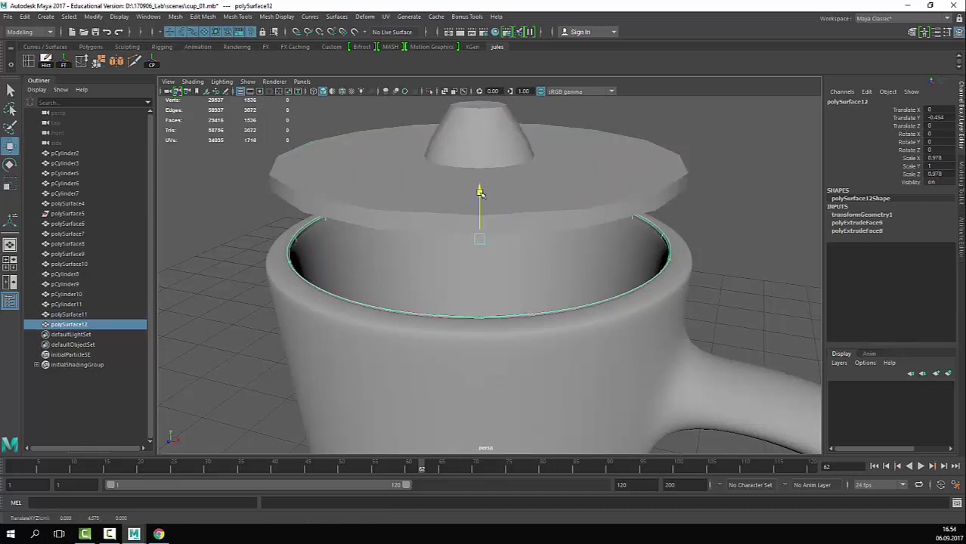
Step: Turn on smooth preview for the lid and lower it onto the mug to a Translate Y of about 0.001
click(570, 132)
key(3)
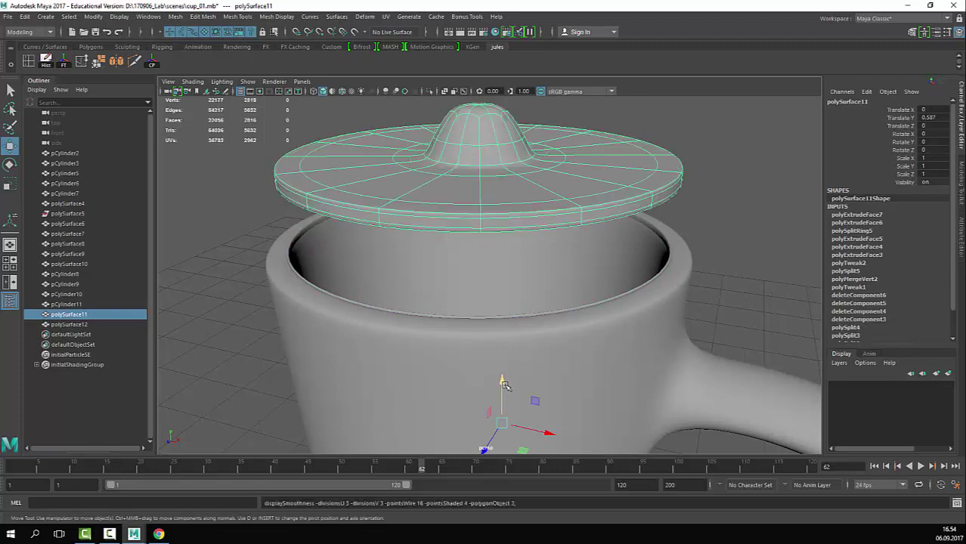
drag(503, 390, 506, 446)
Step: Switch the lid to vertex editing and select all of its vertices
key(r)
alt+right_drag(608, 336, 527, 358)
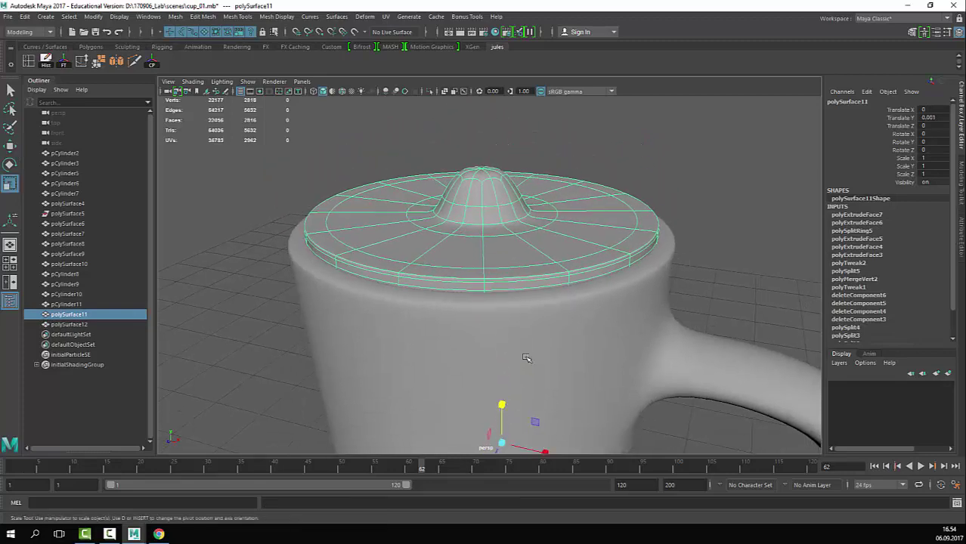
ctrl+drag(502, 408, 501, 406)
key(w)
key(r)
scroll(597, 317, down, 1)
alt+drag(597, 317, 575, 333)
key(q)
key(F9)
scroll(325, 175, down, 4)
drag(305, 117, 593, 310)
alt+right_drag(516, 343, 711, 328)
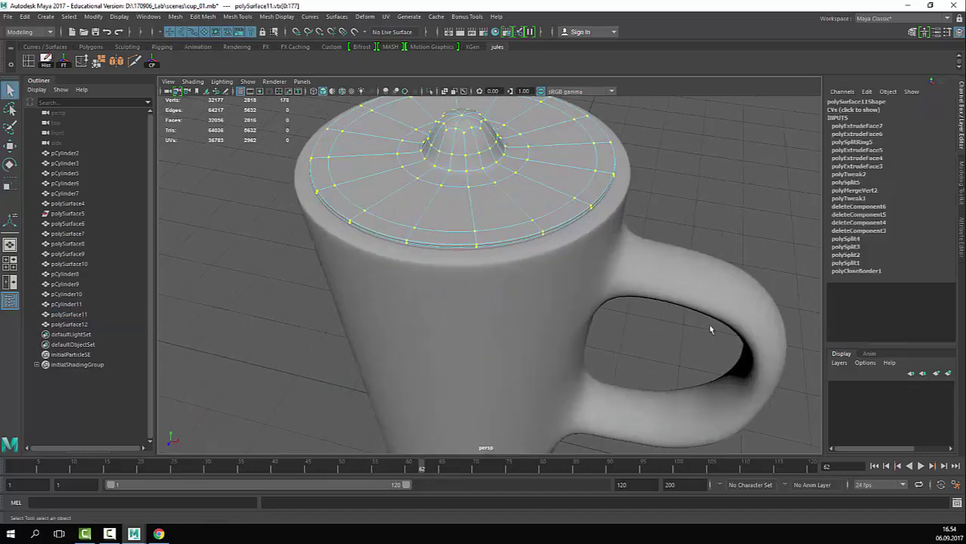
Step: Scale the lid's vertices equally in X and Z until the lid's edge fits the mug's opening
key(r)
alt+middle_drag(417, 287, 424, 335)
alt+right_drag(520, 265, 578, 268)
alt+middle_drag(578, 267, 595, 287)
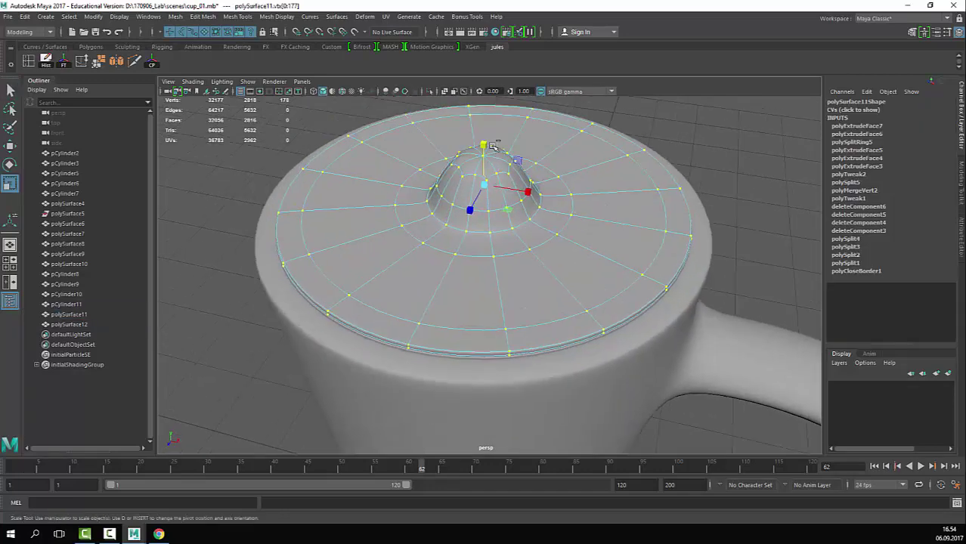
ctrl+drag(484, 146, 504, 152)
ctrl+middle_drag(610, 156, 648, 140)
ctrl+drag(648, 140, 660, 155)
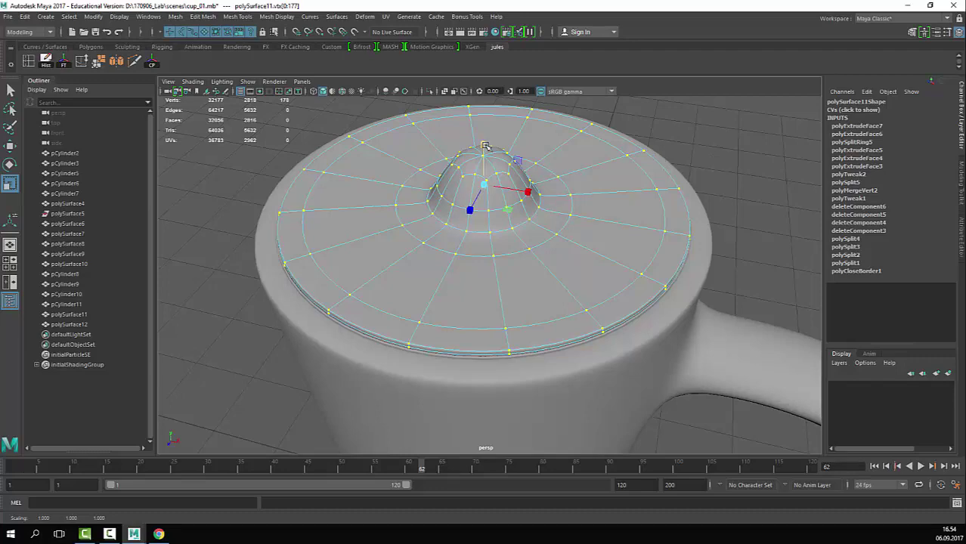
ctrl+drag(484, 140, 490, 146)
key(ctrl+z)
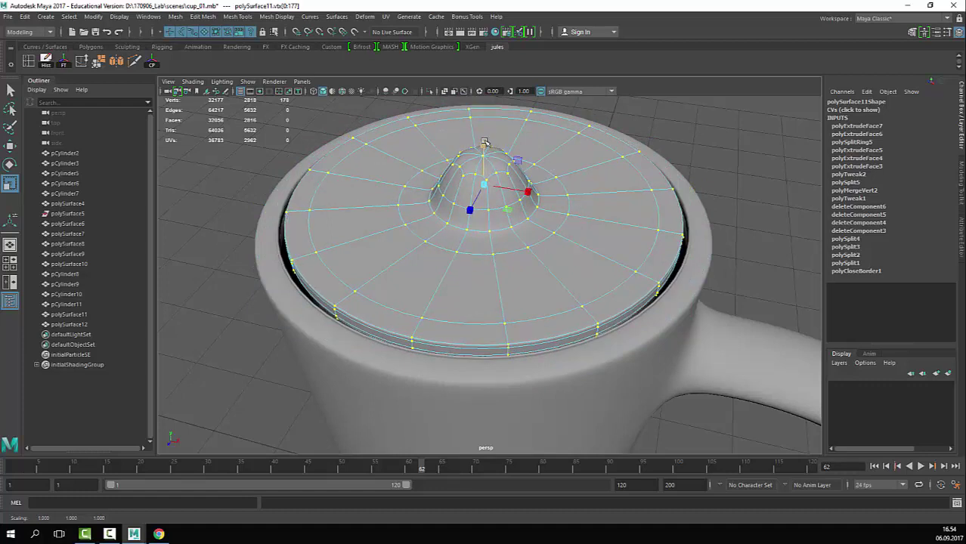
ctrl+middle_drag(731, 165, 744, 161)
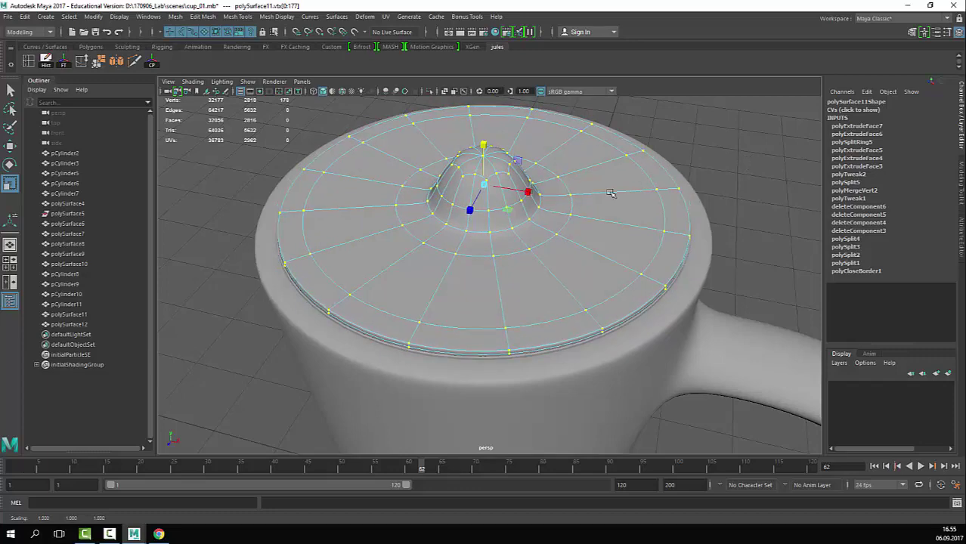
Step: Return the lid to object mode, then freeze its transformations and delete its construction history
key(q)
right_drag(664, 157, 766, 110)
click(733, 185)
alt+right_drag(732, 189, 706, 214)
click(382, 268)
key(w)
alt+drag(428, 248, 427, 243)
alt+middle_drag(427, 243, 446, 274)
click(63, 62)
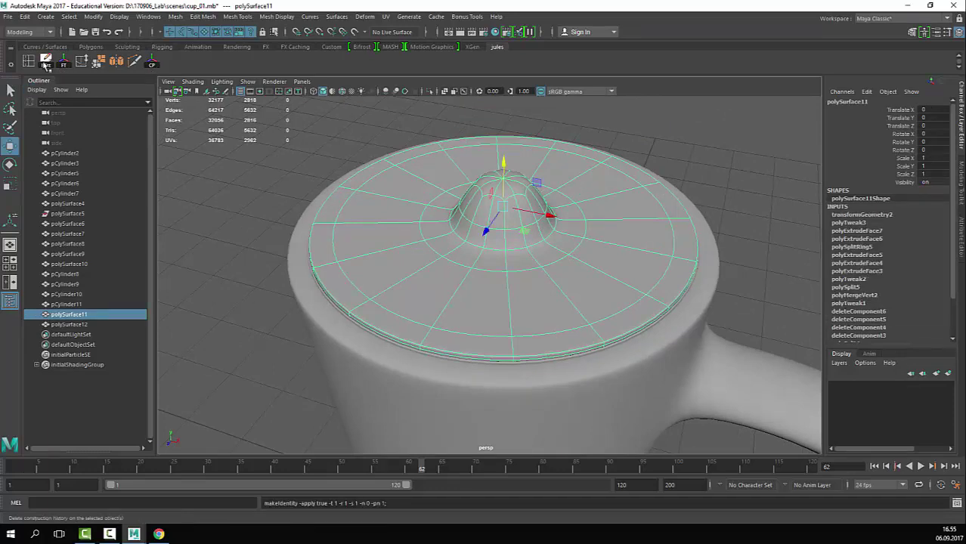
click(45, 62)
Step: Lower the lid very slightly into the mug's opening and deselect it
drag(503, 162, 503, 165)
click(649, 149)
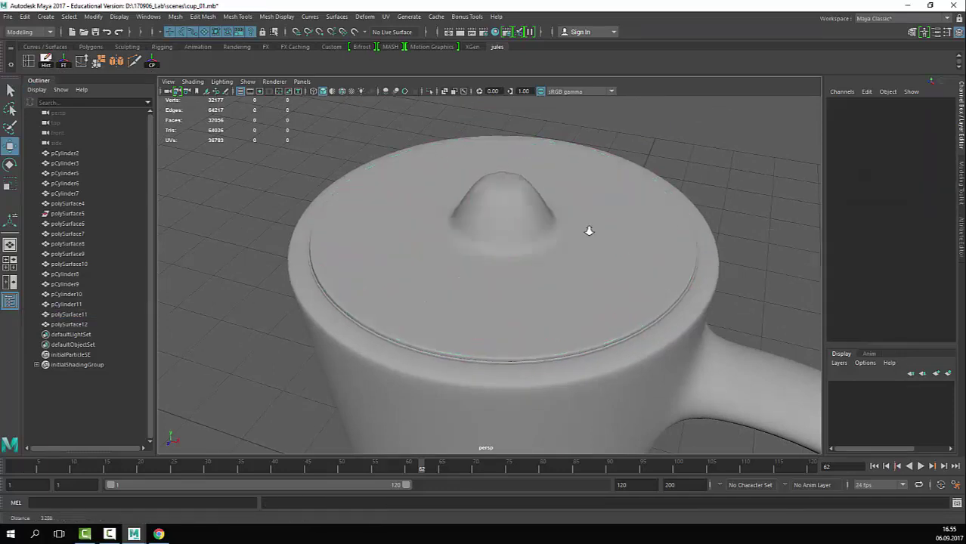
alt+right_drag(586, 229, 523, 257)
alt+drag(523, 257, 498, 200)
alt+middle_drag(498, 200, 520, 171)
alt+drag(520, 171, 543, 231)
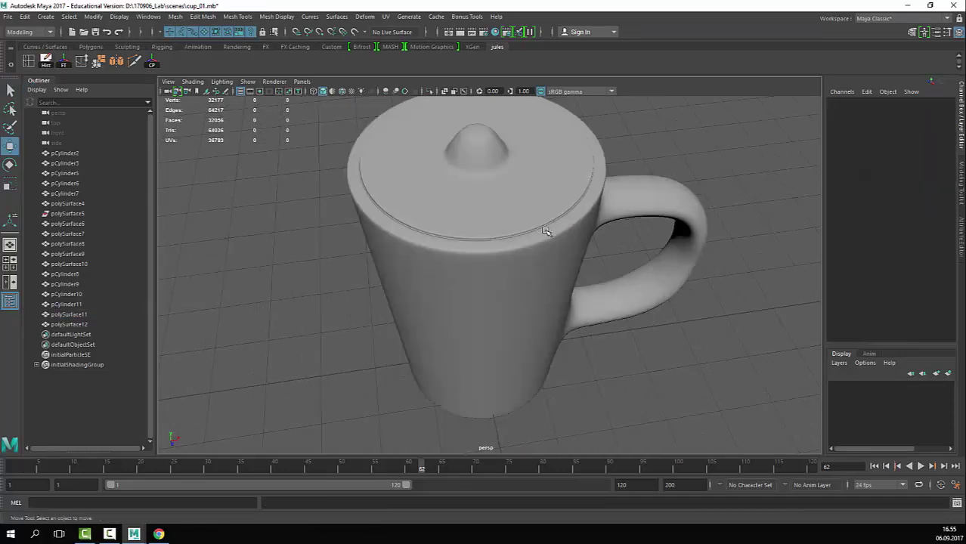
Step: Select the mug body with its handle and turn off its smooth preview
click(550, 237)
alt+drag(627, 208, 669, 161)
click(669, 161)
alt+right_drag(615, 253, 581, 267)
click(581, 272)
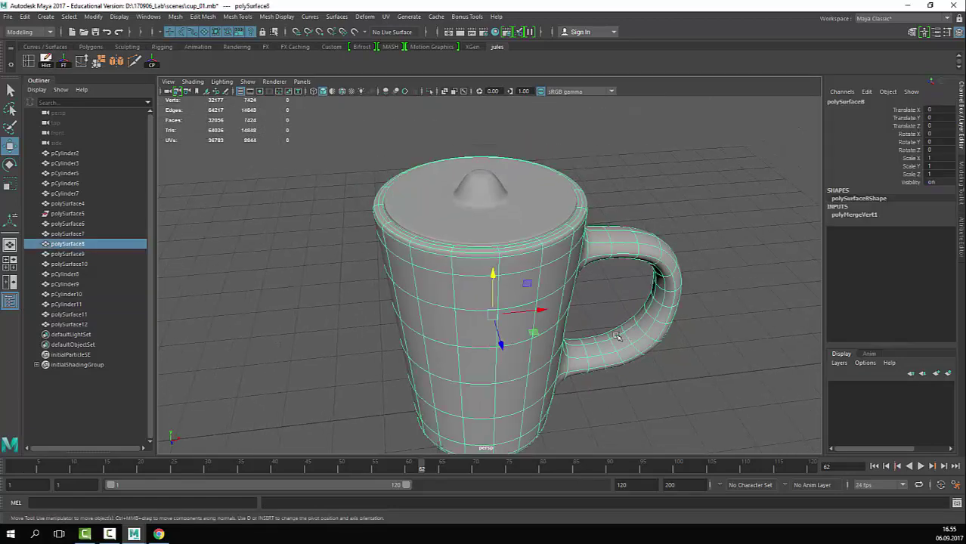
alt+middle_drag(594, 319, 586, 295)
key(1)
Step: Duplicate the mug body and raise the copy above the original to a Translate Y of about 5.046
alt+drag(587, 296, 611, 264)
alt+middle_drag(611, 264, 635, 344)
alt+drag(636, 344, 546, 266)
alt+right_drag(545, 266, 384, 319)
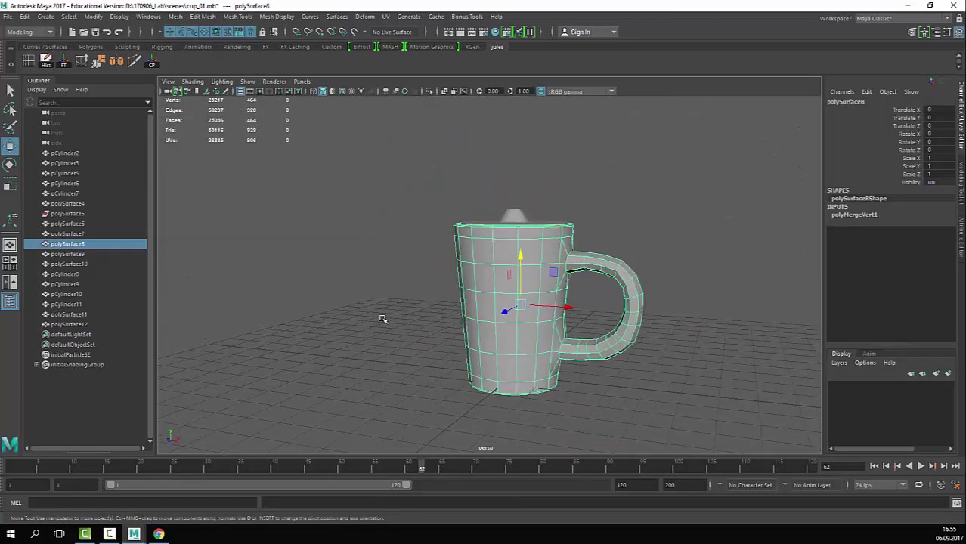
alt+middle_drag(452, 340, 455, 300)
alt+right_drag(477, 282, 598, 291)
key(ctrl+d)
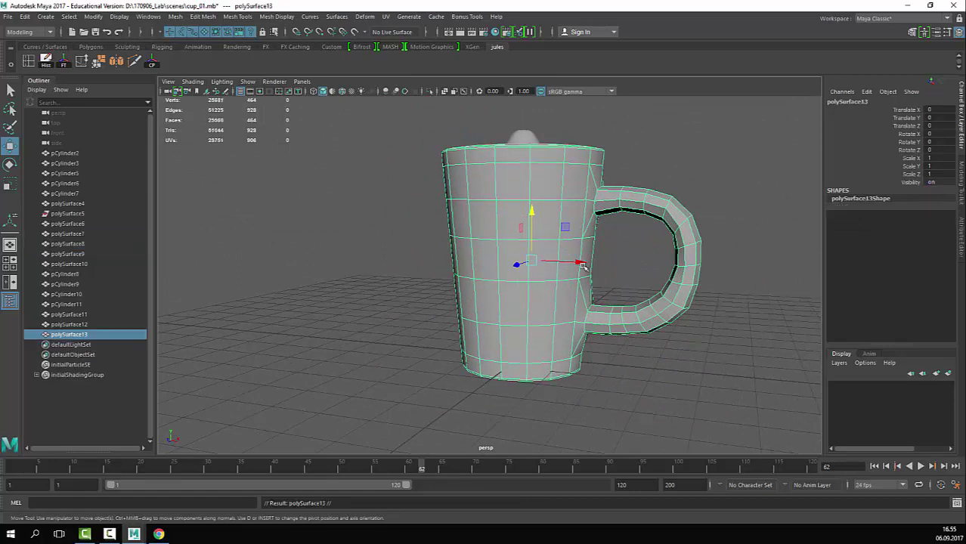
drag(532, 210, 532, 129)
alt+middle_drag(579, 168, 580, 232)
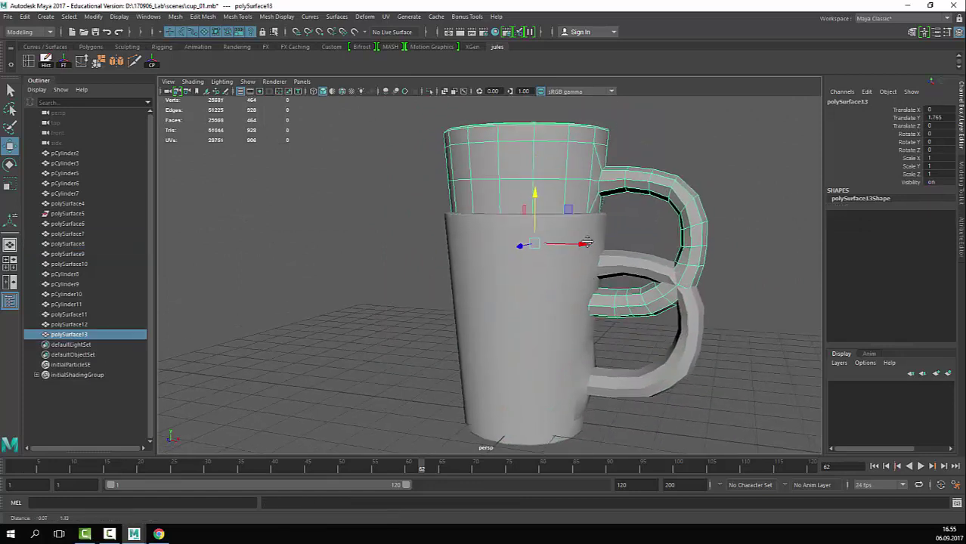
key(F11)
click(565, 191)
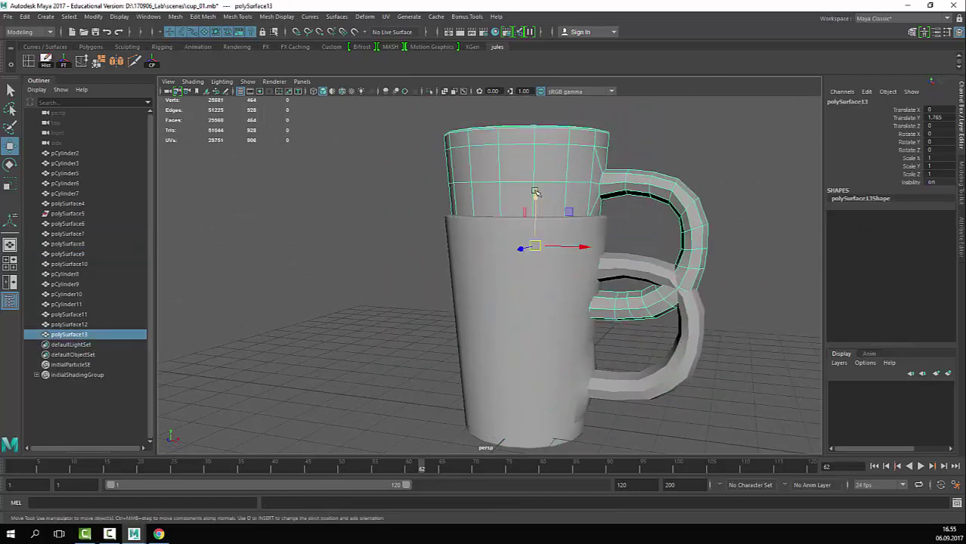
drag(535, 192, 537, 53)
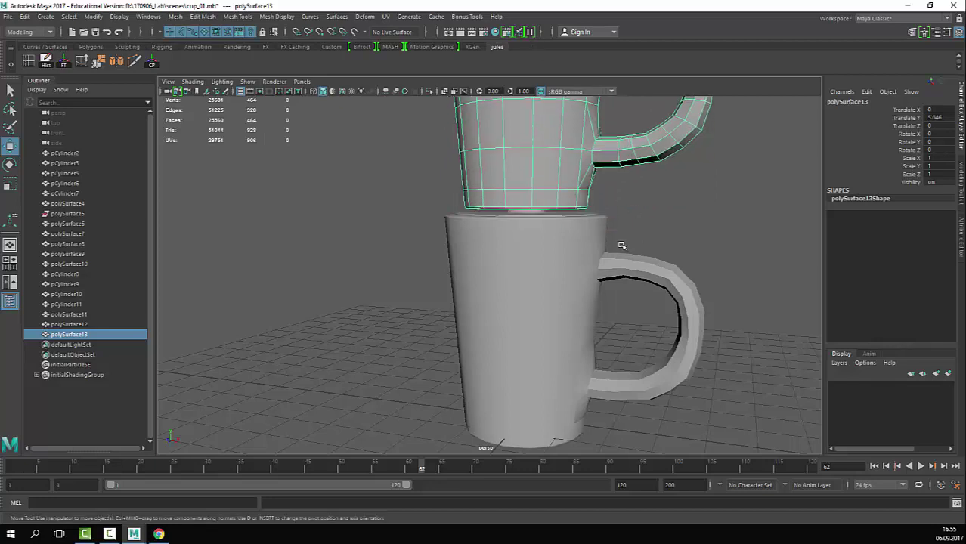
Step: Delete all faces of the raised copy except the lowest ring of side faces
scroll(485, 197, up, 2)
key(F11)
click(537, 173)
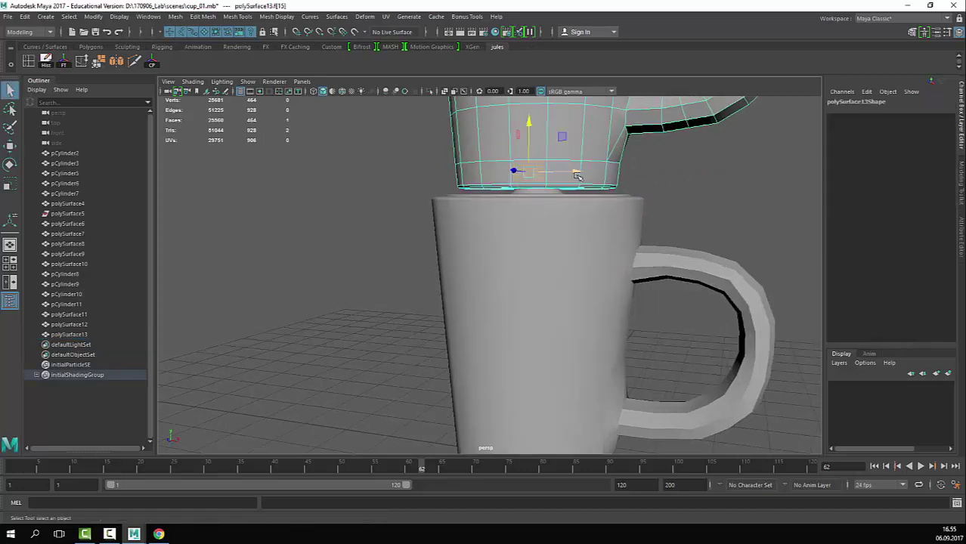
click(552, 174)
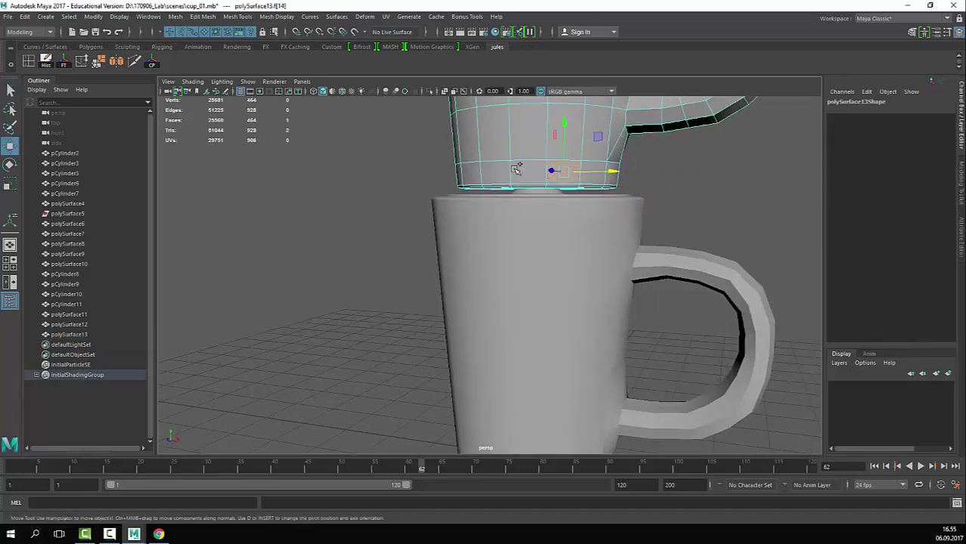
shift+double_click(516, 170)
scroll(548, 198, down, 5)
shift+drag(459, 316, 847, 58)
key(Delete)
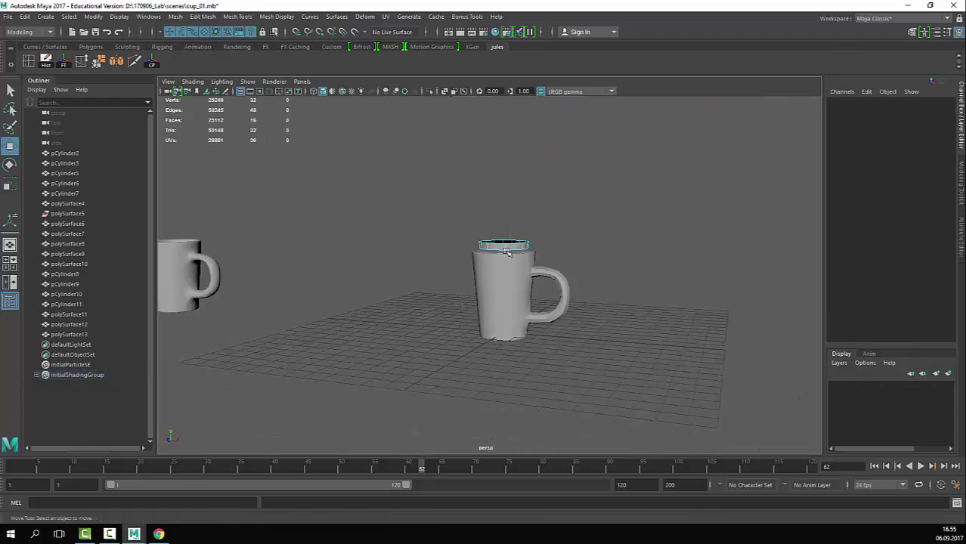
Step: Return the remaining face ring to object mode and set its Translate Y to 0
right_drag(594, 195, 595, 195)
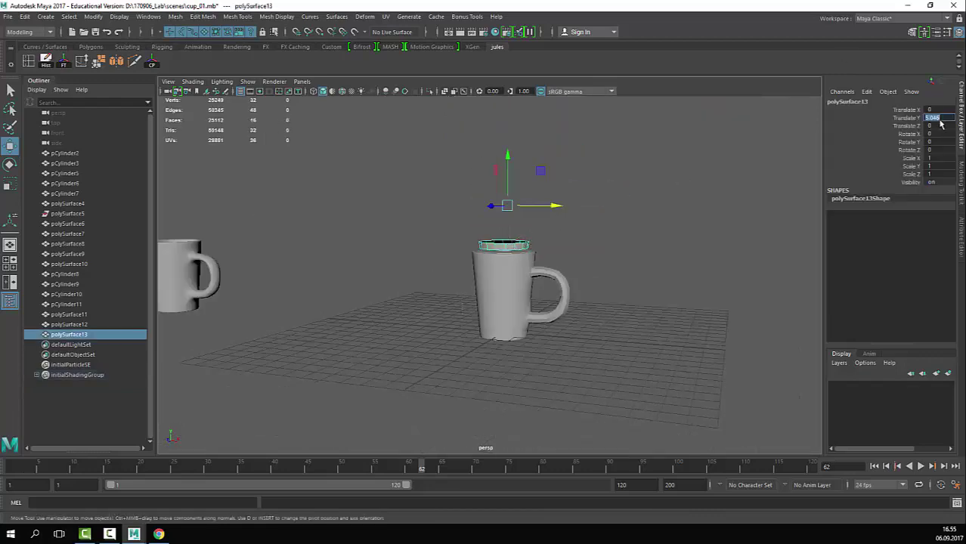
text(0)
key(Return)
Step: Extrude the ring around the mug's base outward with a Local Translate Z of about 0.026
scroll(600, 265, up, 5)
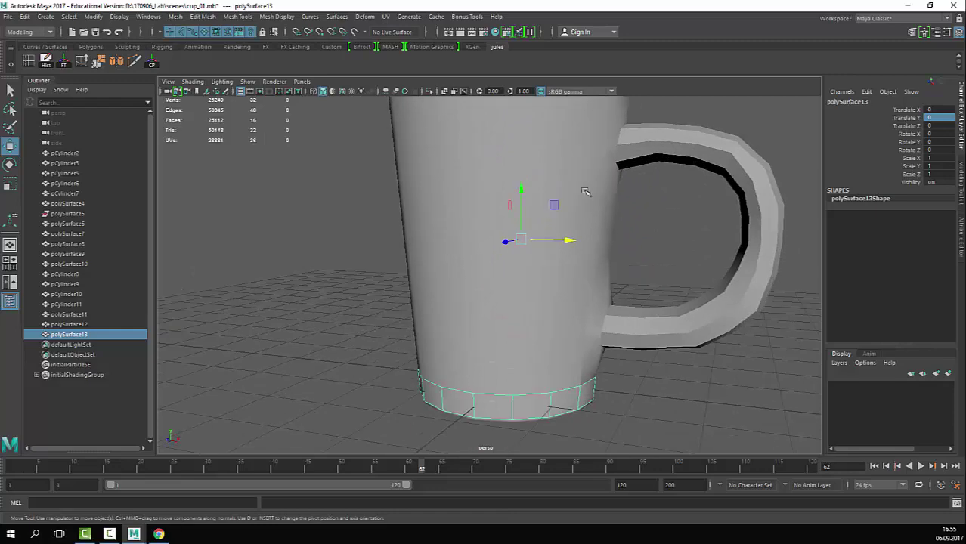
key(ctrl+e)
alt+middle_drag(508, 296, 501, 250)
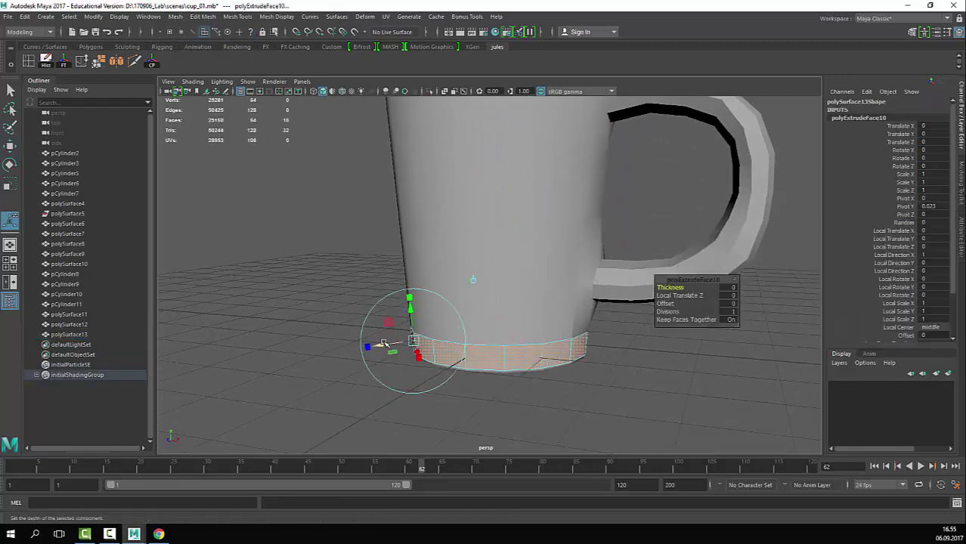
drag(384, 343, 379, 345)
Step: Extrude the base ring's outer faces again with an Offset of about 0.01
scroll(265, 317, up, 4)
alt+middle_drag(320, 340, 324, 291)
scroll(324, 290, up, 3)
alt+middle_drag(433, 291, 436, 273)
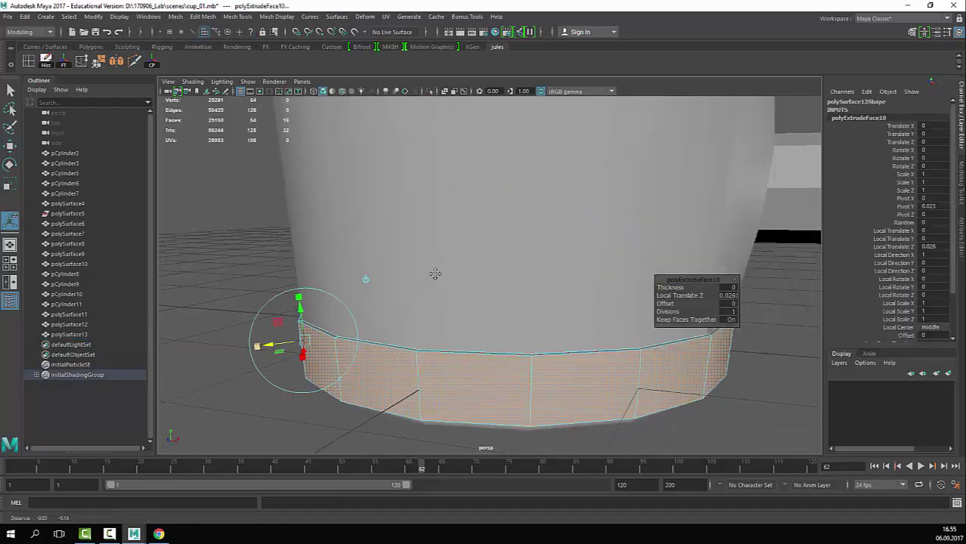
alt+drag(435, 273, 421, 282)
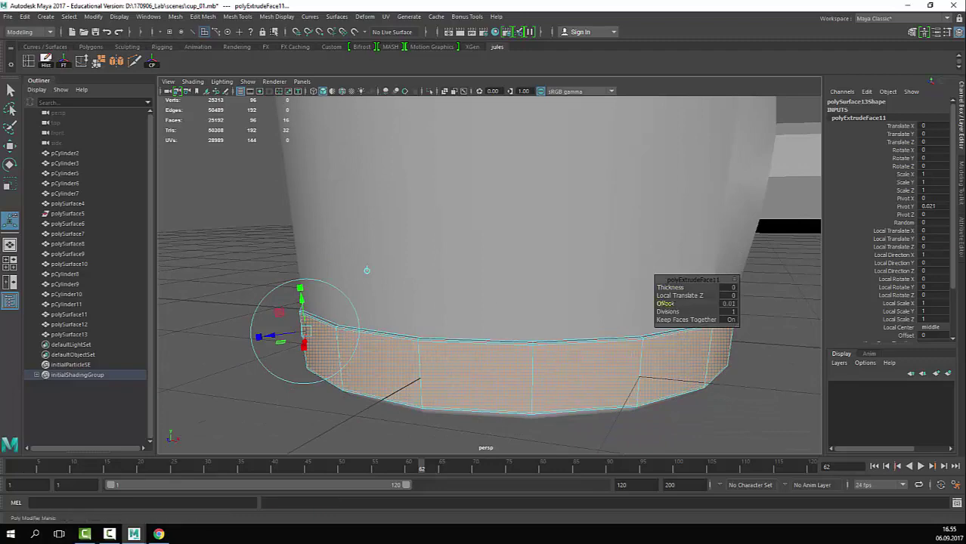
drag(668, 304, 665, 304)
Step: Return the base ring to object mode and turn on smooth preview for both the ring and the mug body
key(q)
right_drag(614, 371, 684, 341)
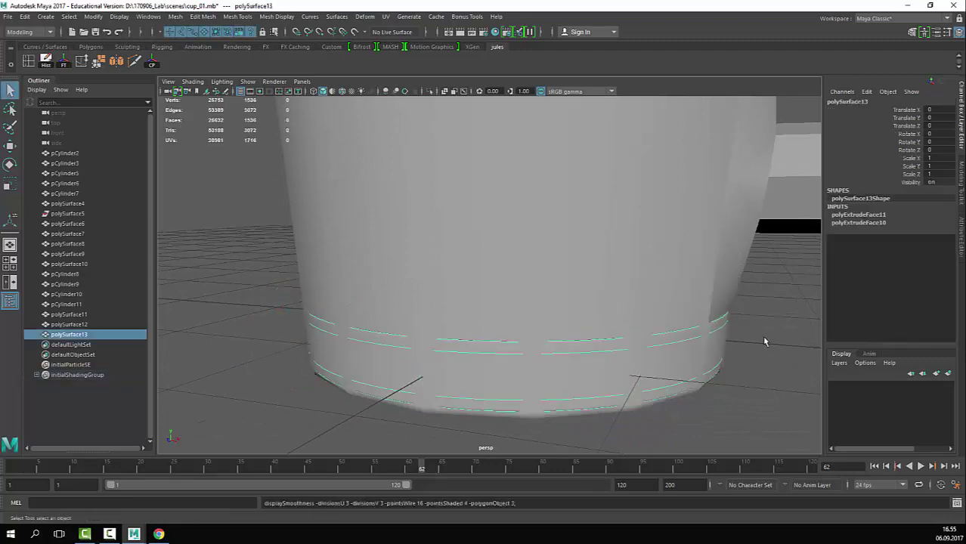
click(763, 341)
scroll(532, 254, down, 4)
click(543, 290)
key(e)
key(3)
click(639, 339)
Step: Examine the mug with its lid, handle and base ring from several angles and distances
scroll(522, 340, down, 6)
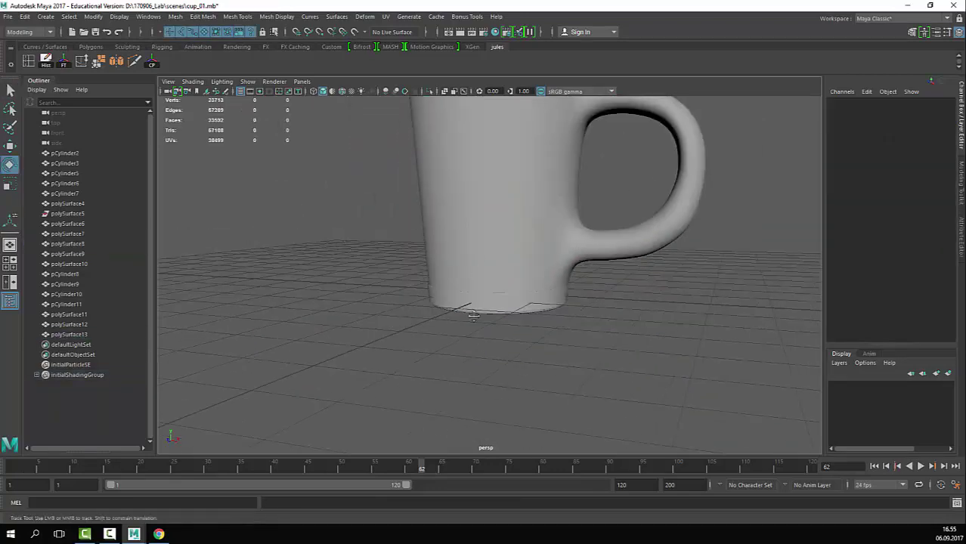
scroll(344, 313, down, 4)
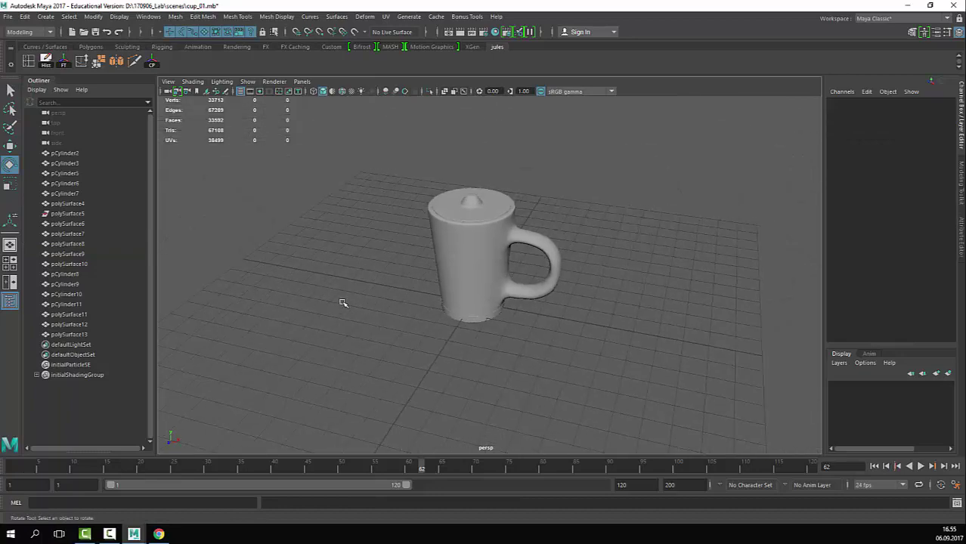
click(439, 229)
alt+right_drag(440, 229, 614, 192)
click(614, 192)
alt+drag(615, 192, 675, 182)
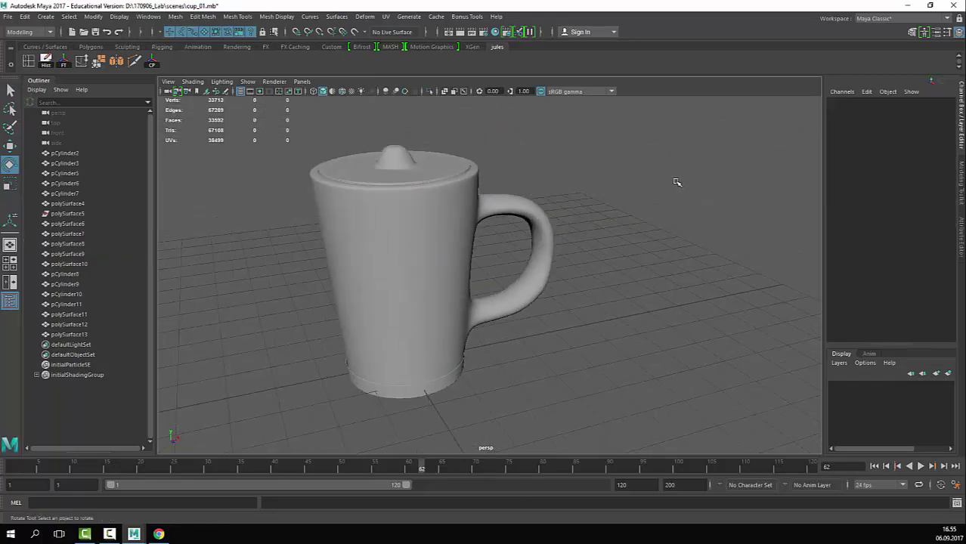
alt+right_drag(675, 181, 518, 212)
alt+drag(518, 212, 495, 236)
click(425, 279)
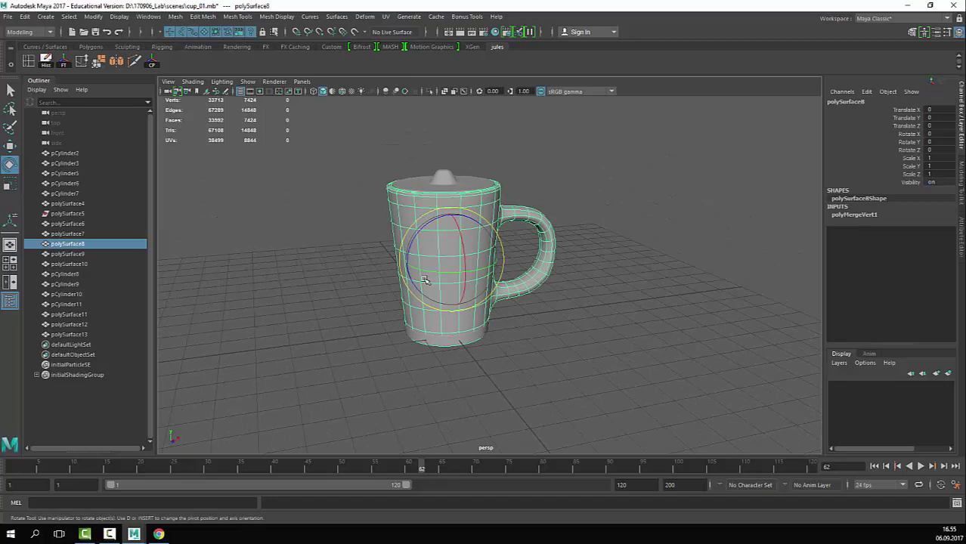
click(586, 199)
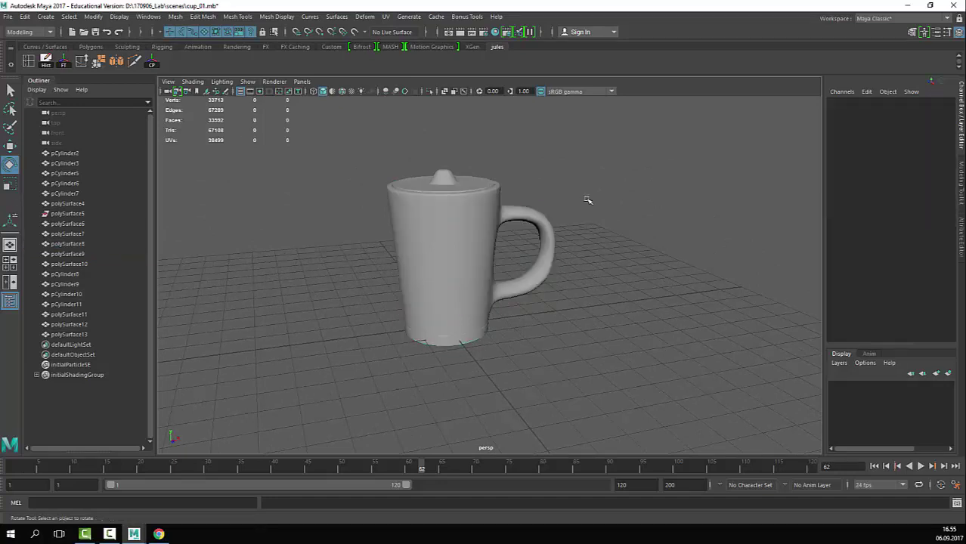
alt+right_drag(607, 200, 476, 234)
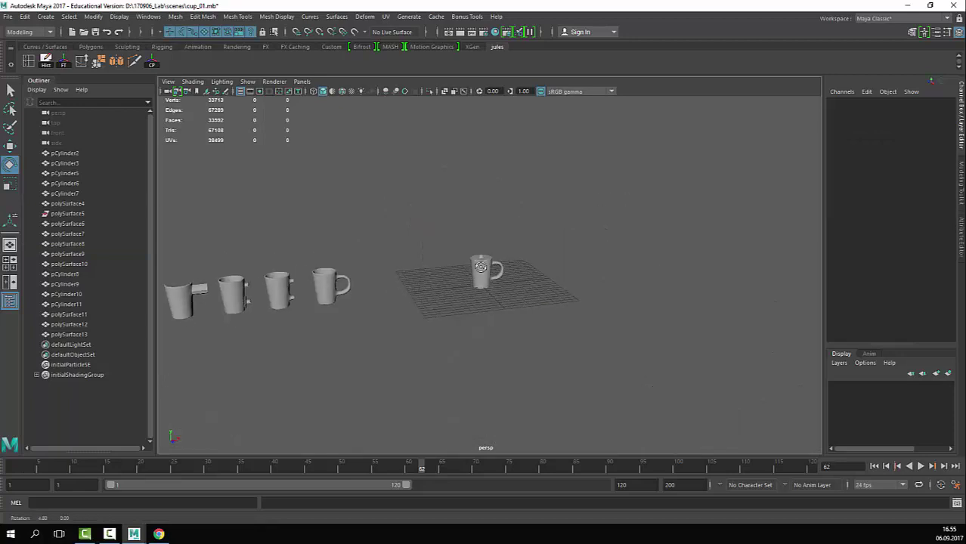
alt+drag(477, 234, 446, 275)
alt+right_drag(446, 275, 666, 195)
Step: Select the mug body, lid, inner ring and base ring and delete their construction history
drag(666, 195, 434, 332)
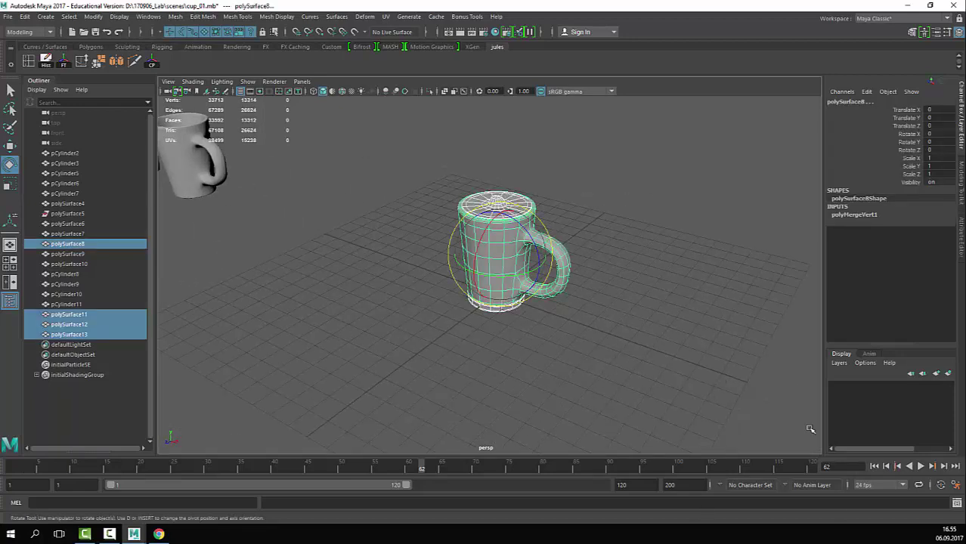
key(ctrl+z)
key(ctrl+z)
key(ctrl+z)
key(ctrl+z)
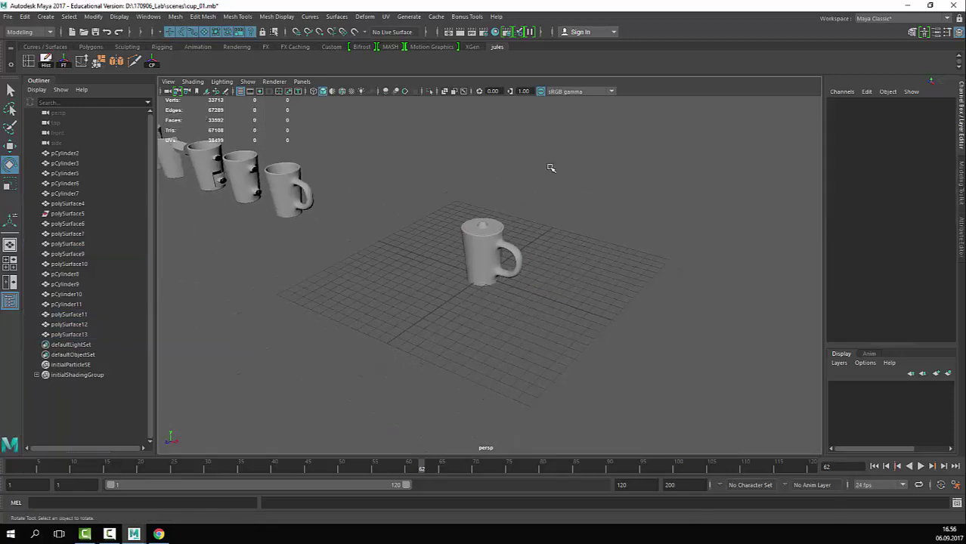
click(47, 60)
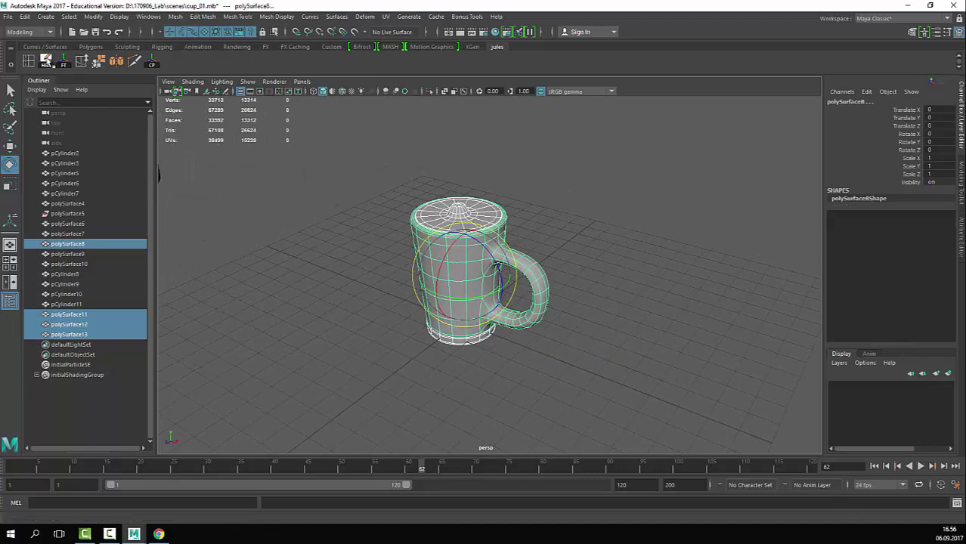
Step: Center the pivots of the selected mug body, lid, inner ring and base ring
click(156, 62)
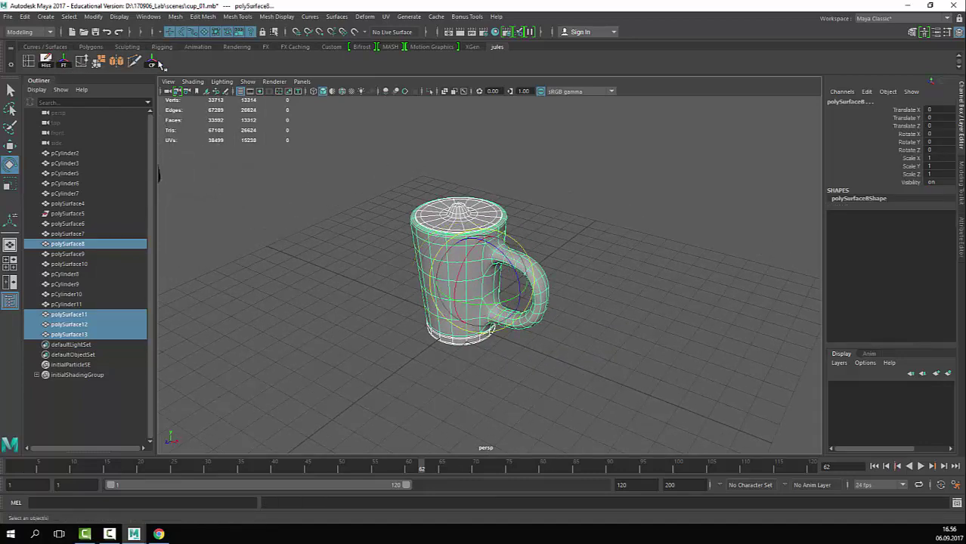
click(544, 215)
drag(572, 158, 504, 358)
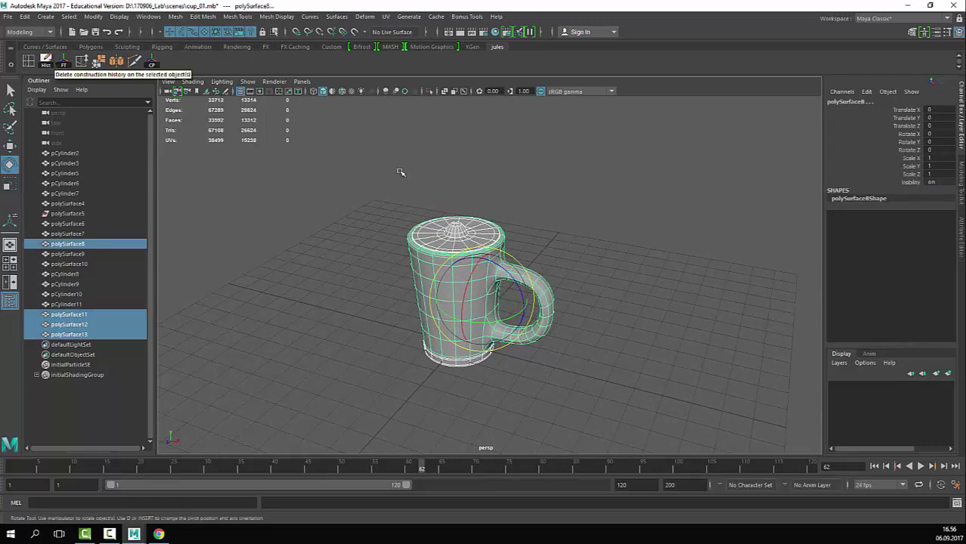
click(566, 190)
drag(571, 212, 413, 392)
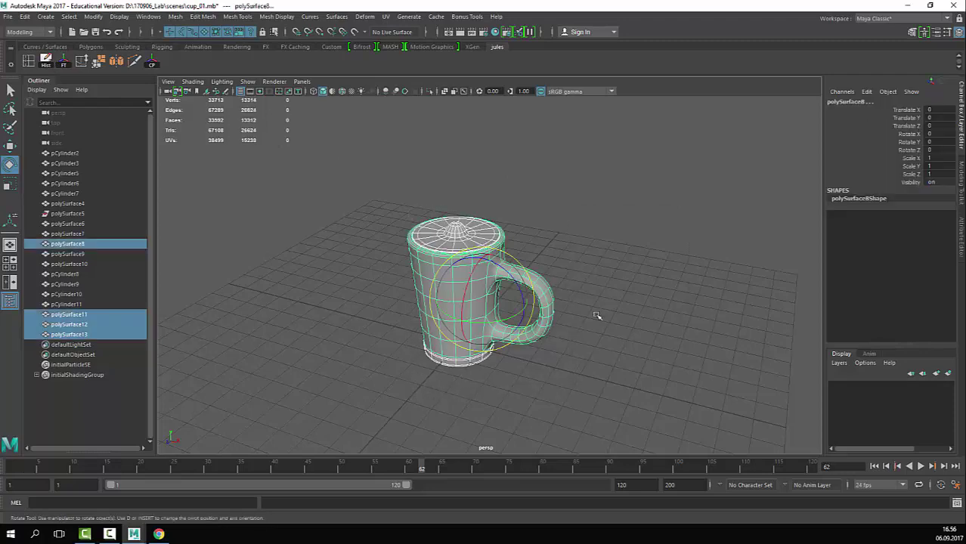
Step: Save the mug scene under its existing file name
alt+drag(574, 312, 631, 269)
key(f)
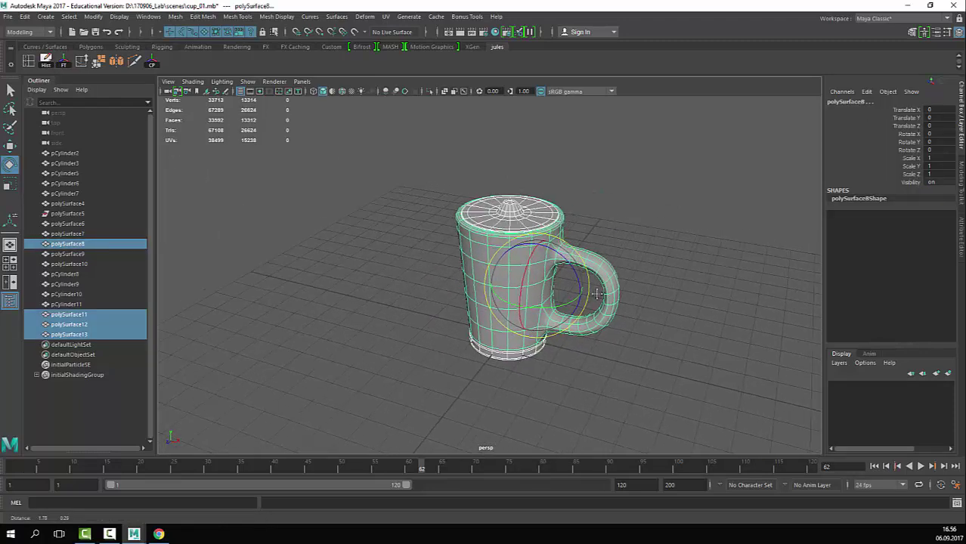
click(9, 16)
click(41, 57)
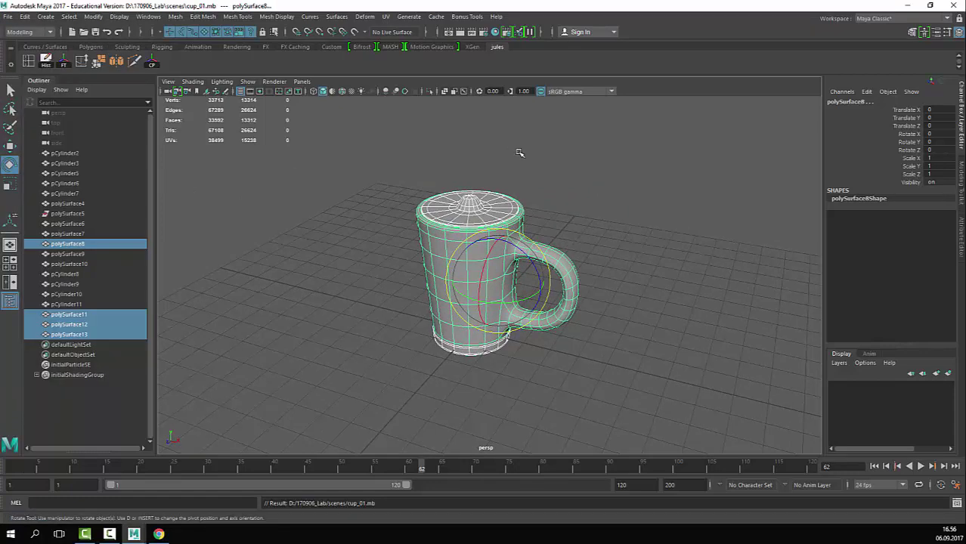
click(616, 140)
drag(625, 136, 416, 406)
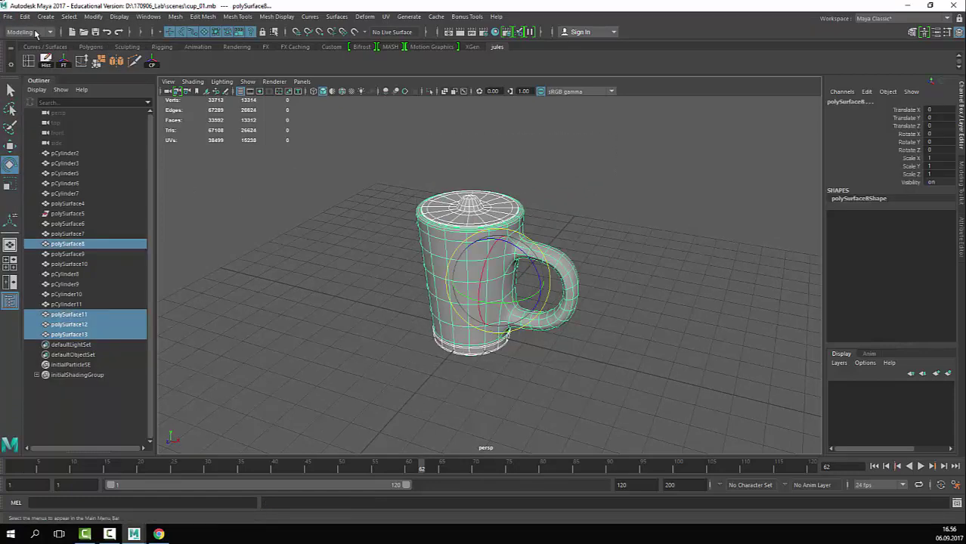
Step: Review the file types available for exporting the selected mug parts, leaving the export without saving a file
click(7, 16)
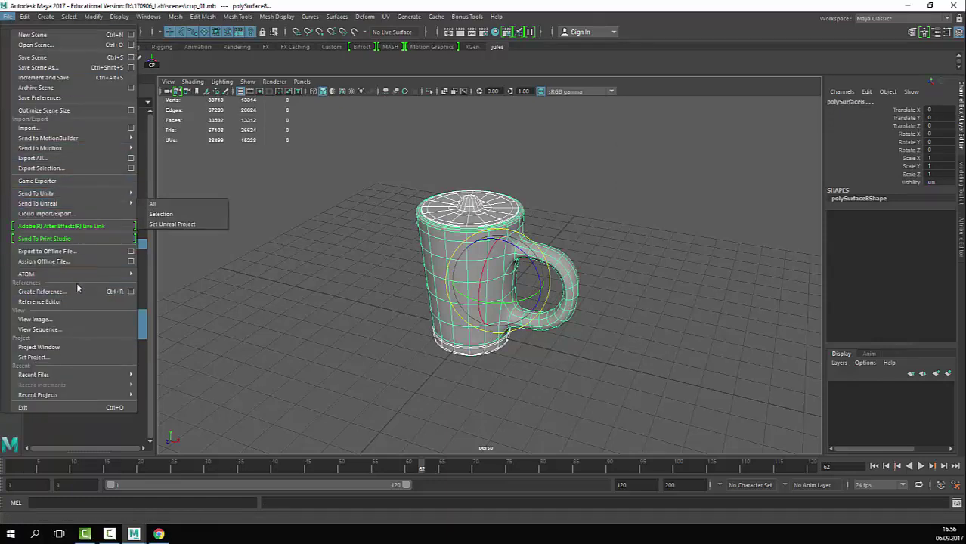
click(66, 169)
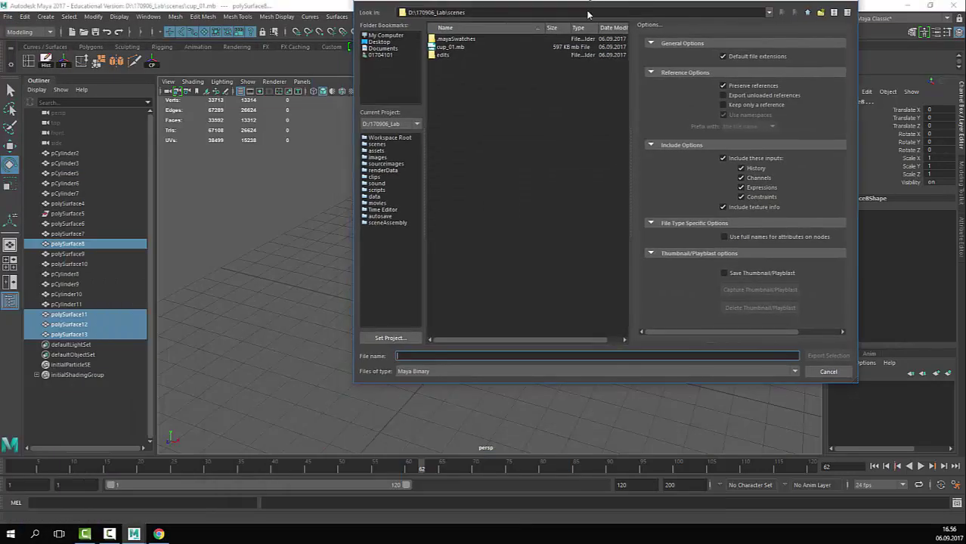
click(524, 399)
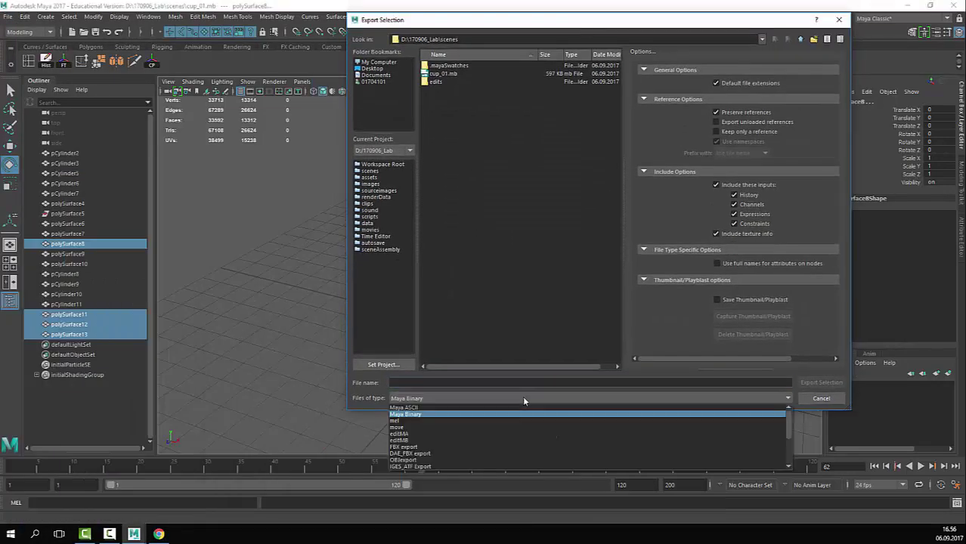
scroll(521, 439, down, 3)
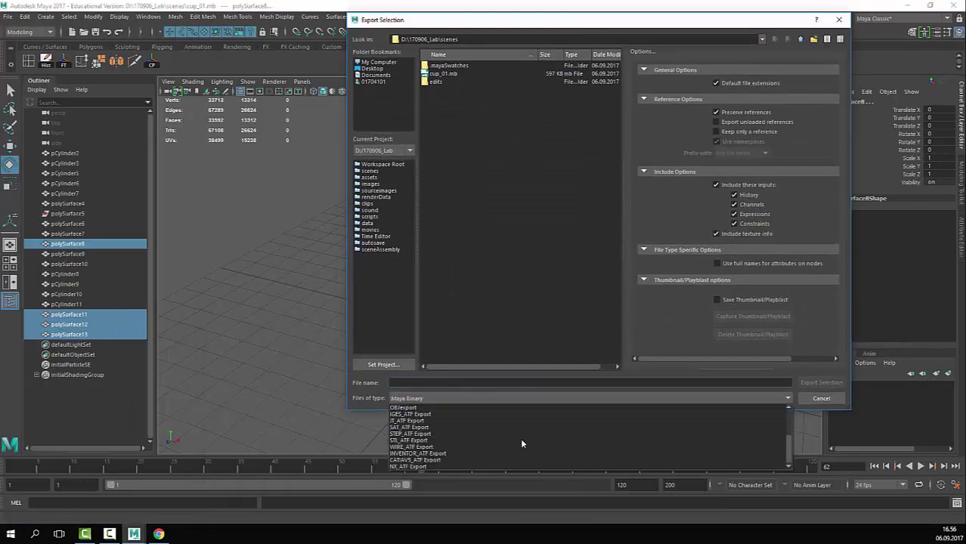
scroll(520, 438, up, 3)
scroll(520, 438, down, 3)
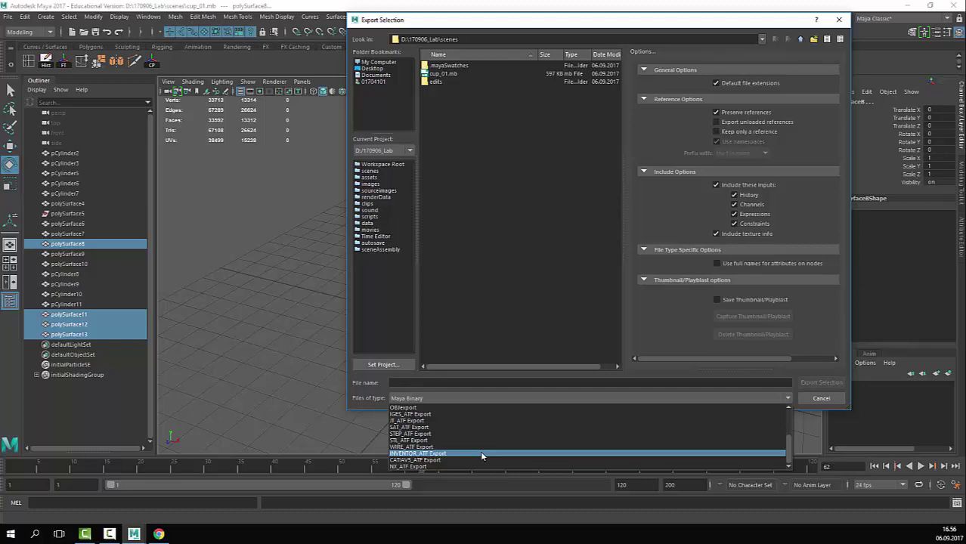
scroll(480, 450, up, 3)
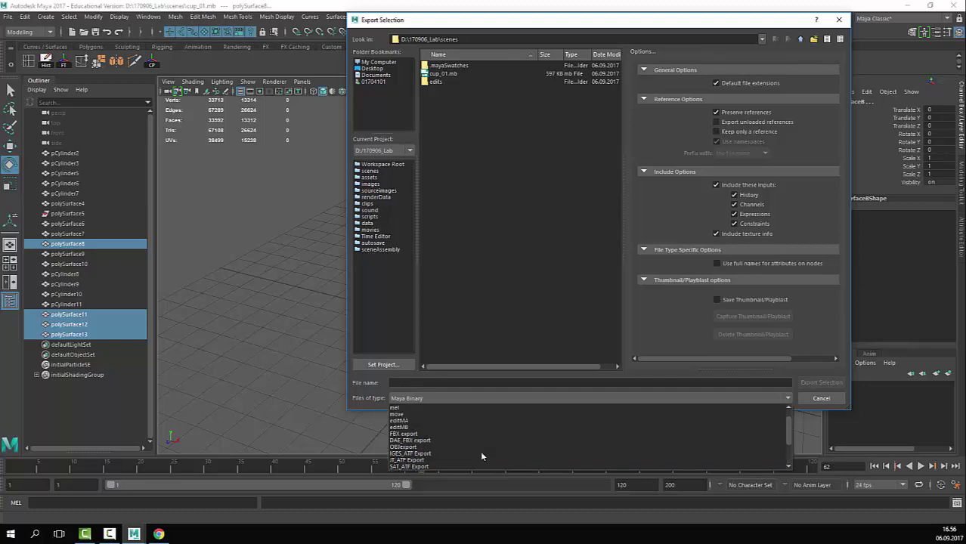
scroll(481, 456, down, 3)
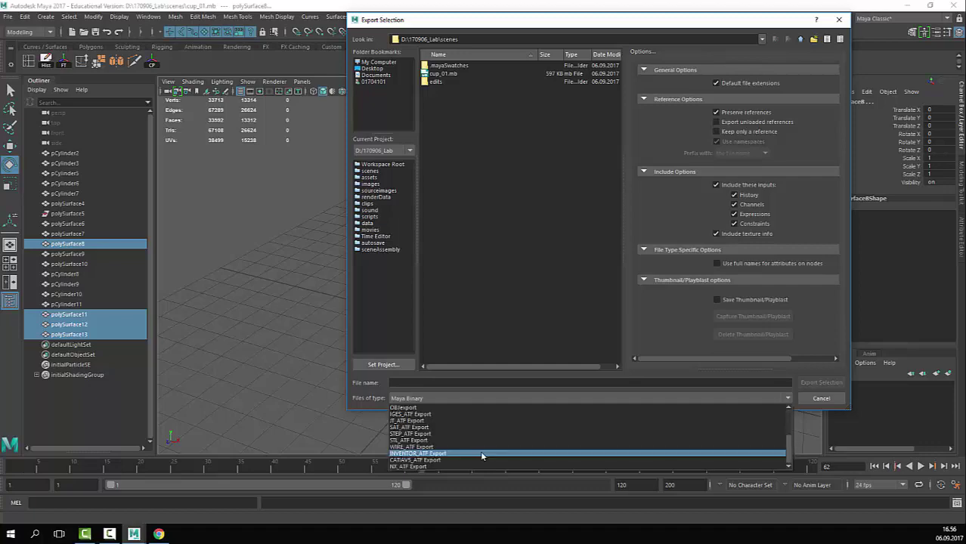
click(831, 398)
click(824, 399)
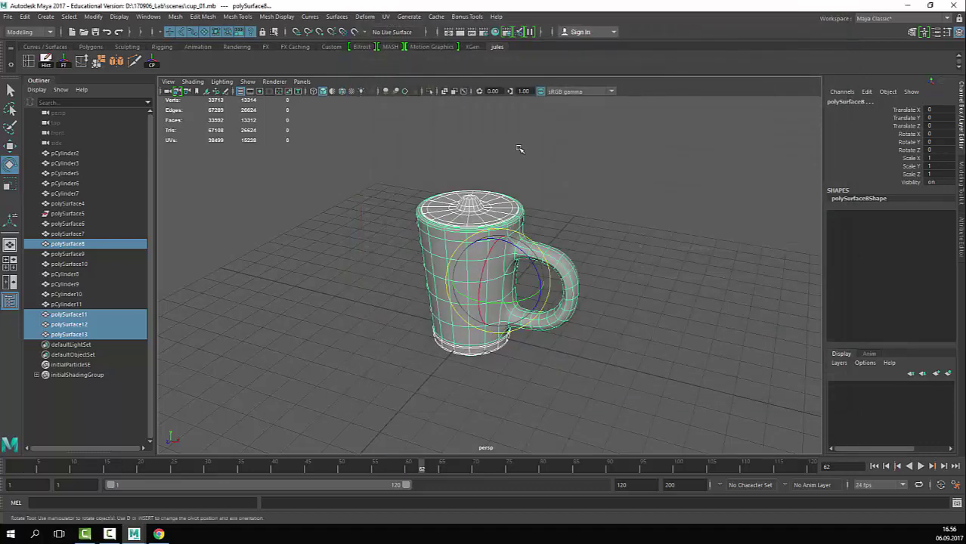
Step: Check in the Plug-in Manager whether objExport.mll is loaded
click(155, 19)
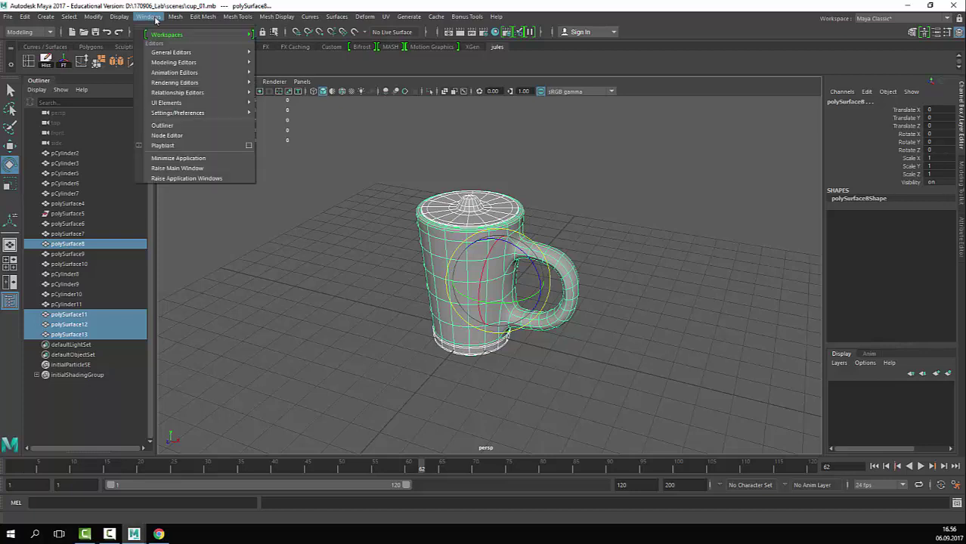
mouse_move(227, 112)
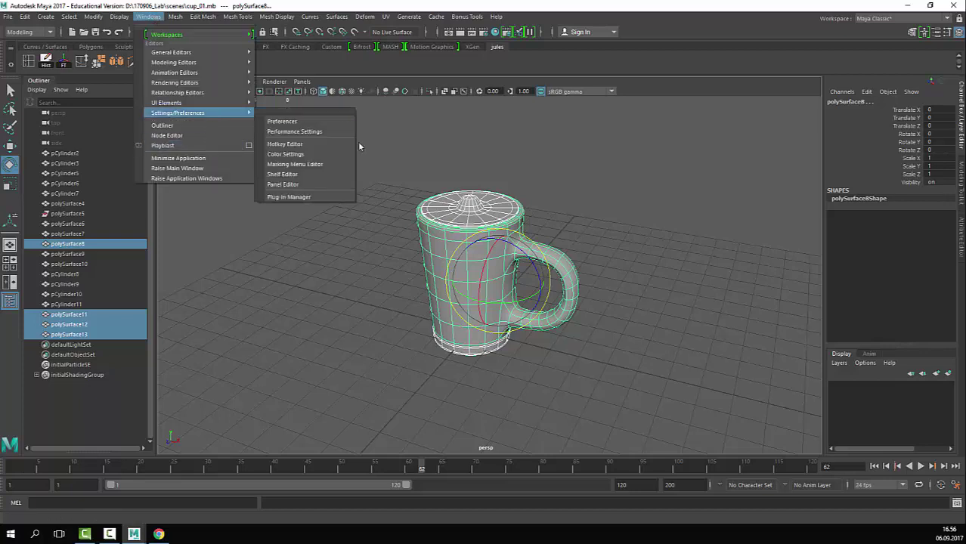
click(338, 198)
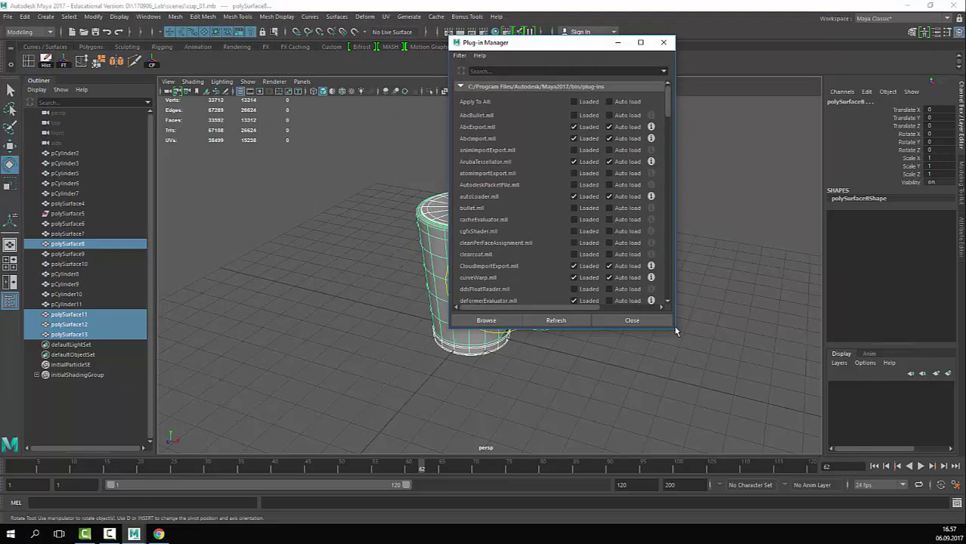
drag(674, 328, 810, 420)
drag(656, 42, 649, 16)
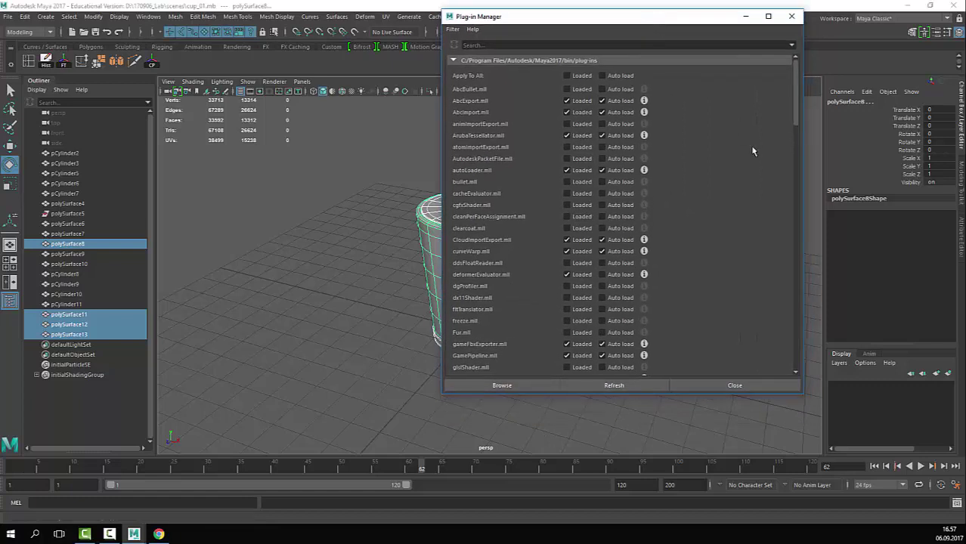
scroll(745, 177, down, 9)
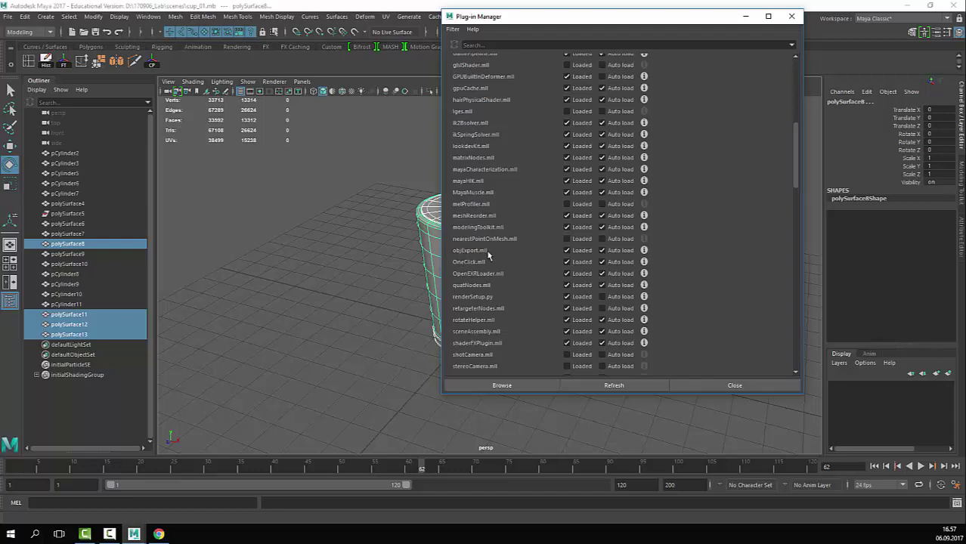
click(748, 392)
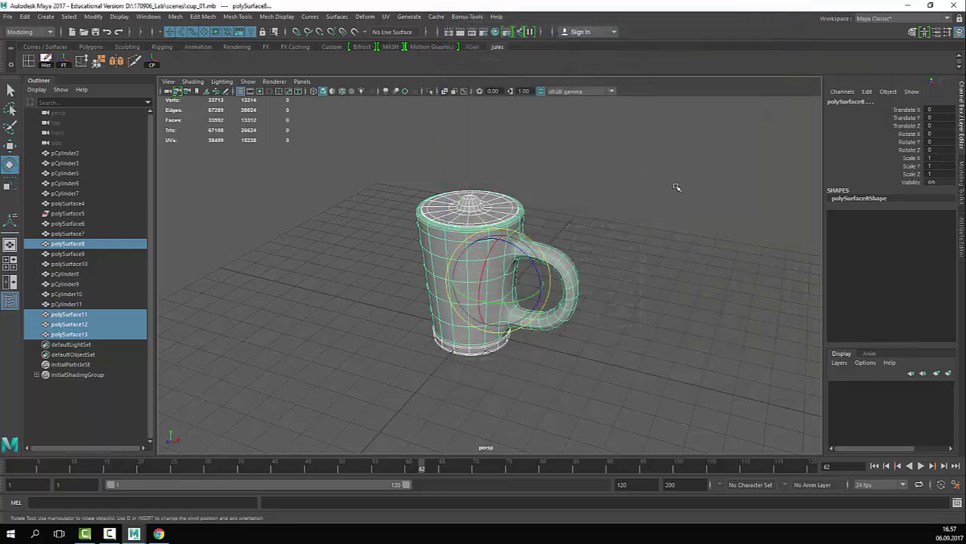
Step: Set up an Export Selection of the mug parts with the OBJexport file type and Materials off
drag(636, 155, 407, 393)
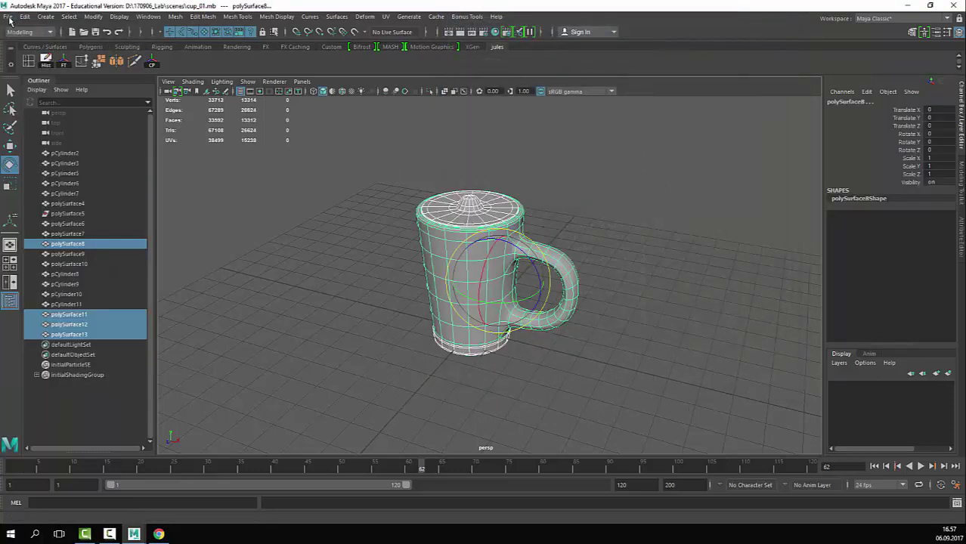
click(6, 16)
click(41, 168)
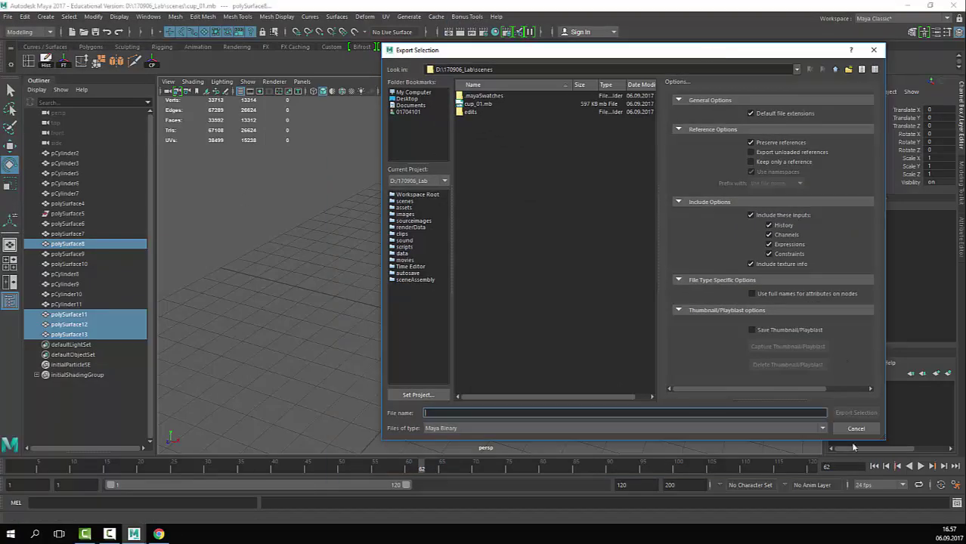
click(823, 428)
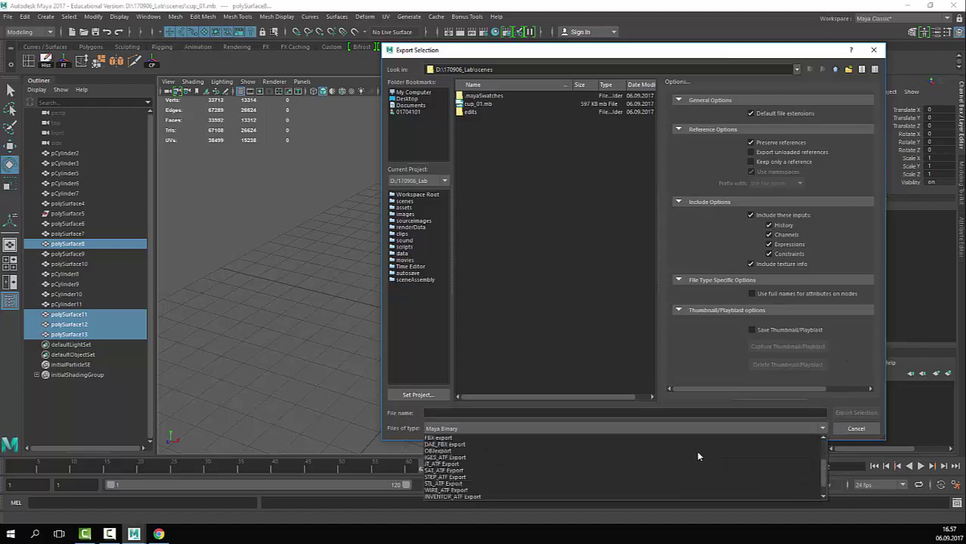
scroll(529, 453, down, 2)
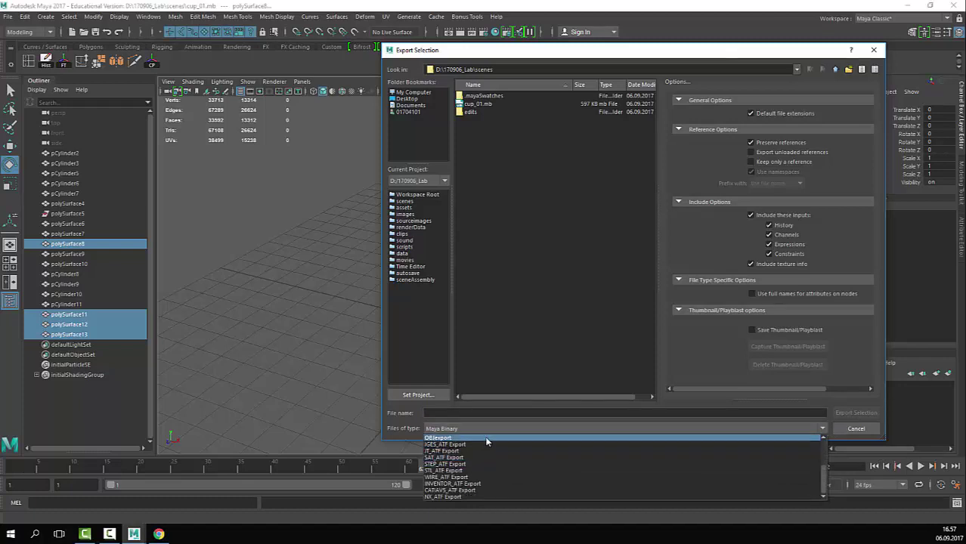
scroll(489, 449, up, 1)
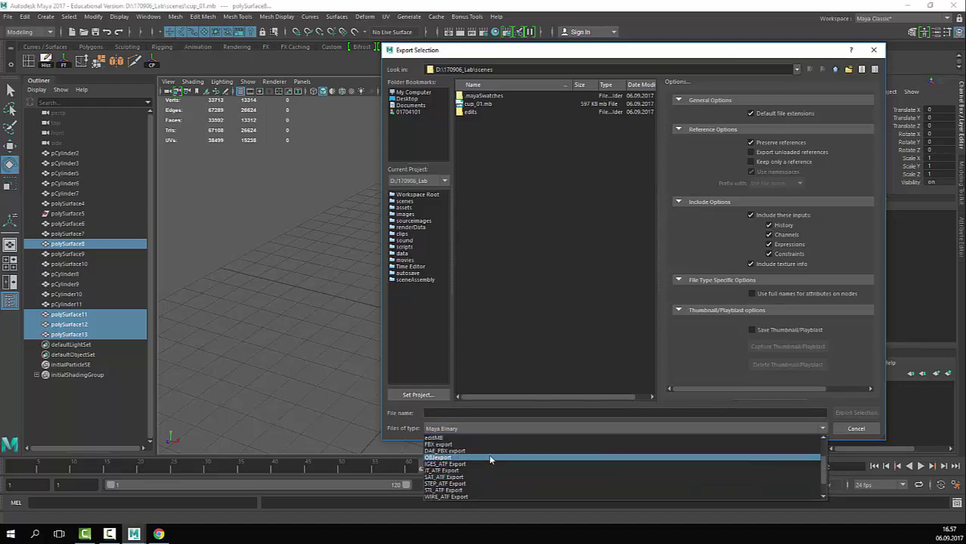
click(488, 458)
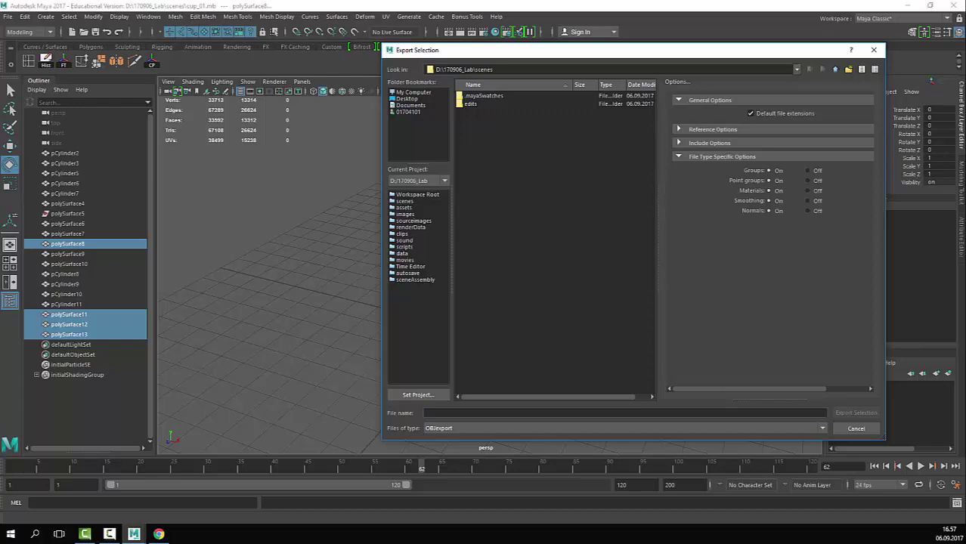
click(807, 191)
drag(500, 51, 476, 45)
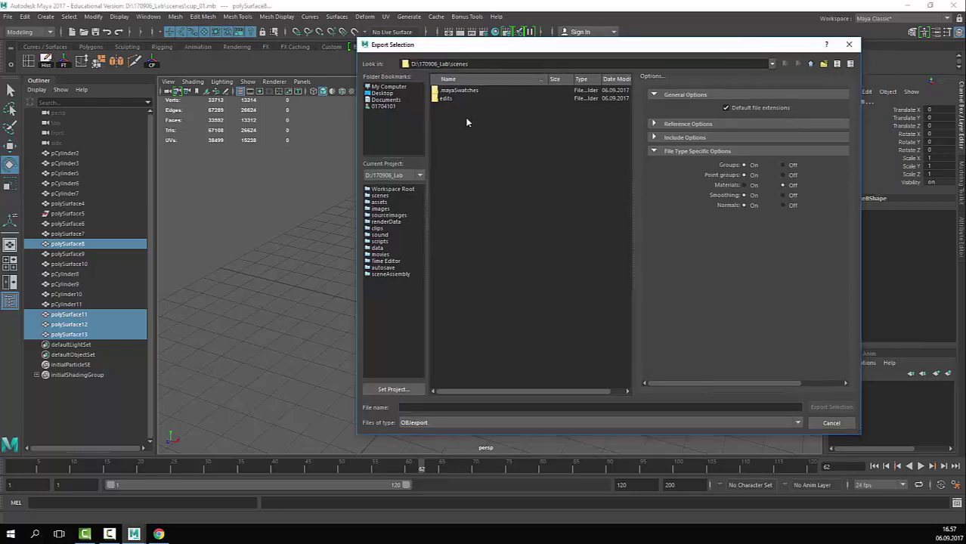
Step: Name the OBJ file cup_01 and export the selected mug parts to the project's scenes folder
click(435, 405)
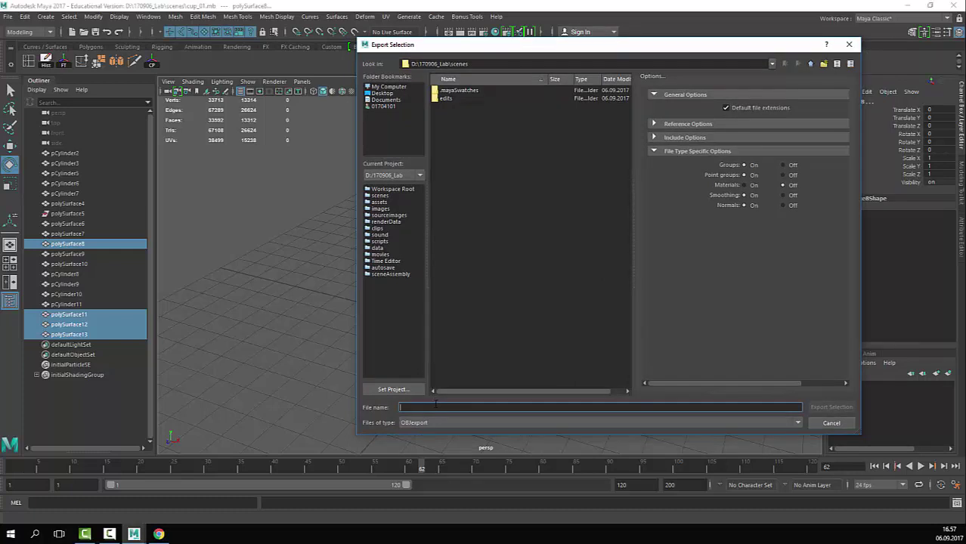
text(cup_01)
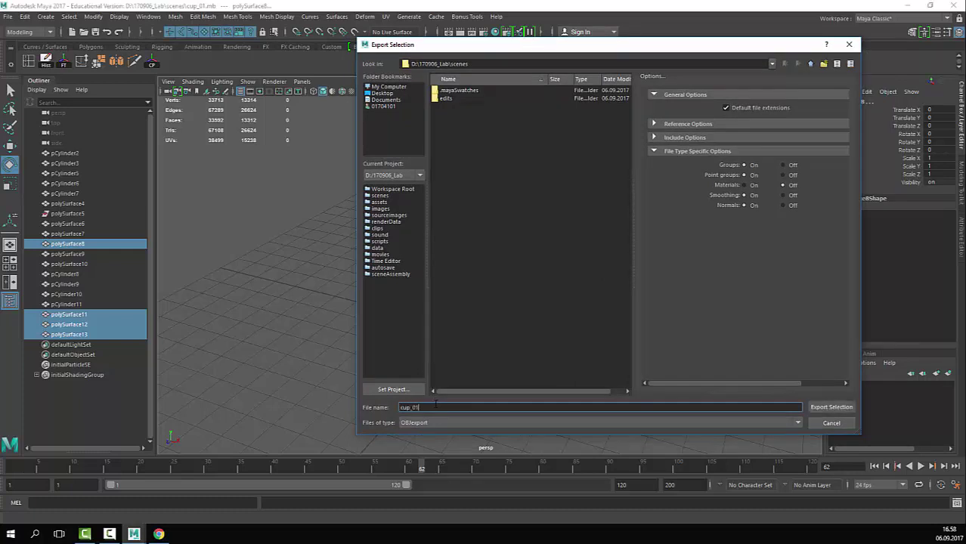
click(815, 405)
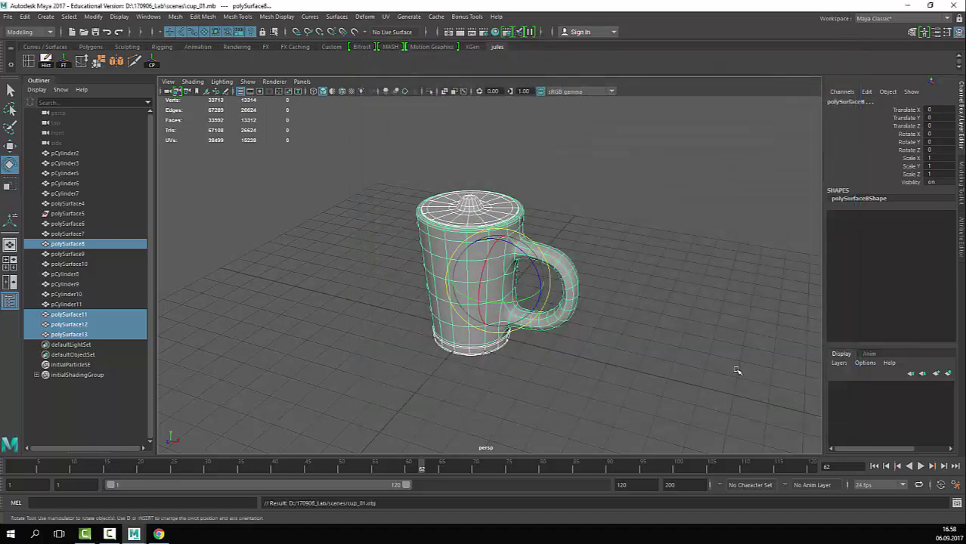
Step: Deselect the mug parts and create a new empty scene
click(644, 271)
click(8, 16)
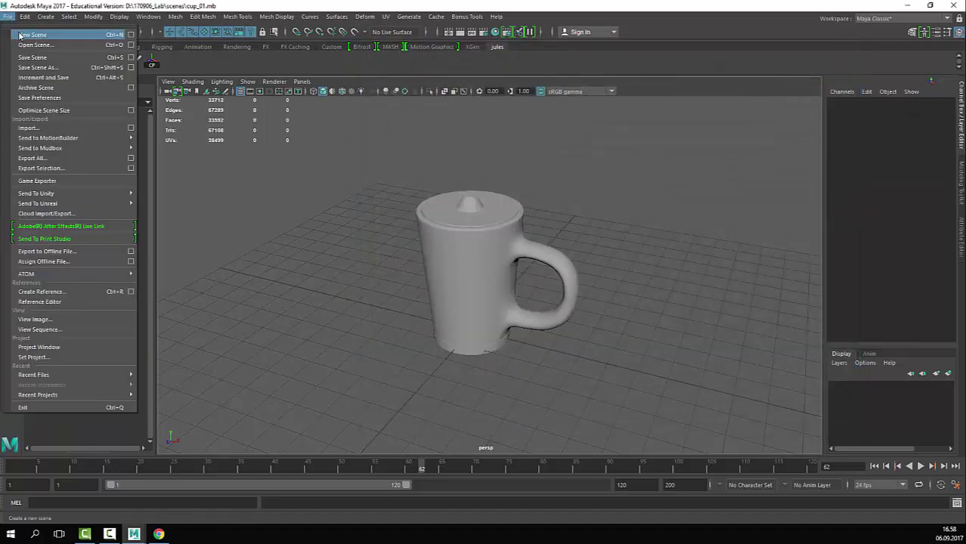
click(33, 44)
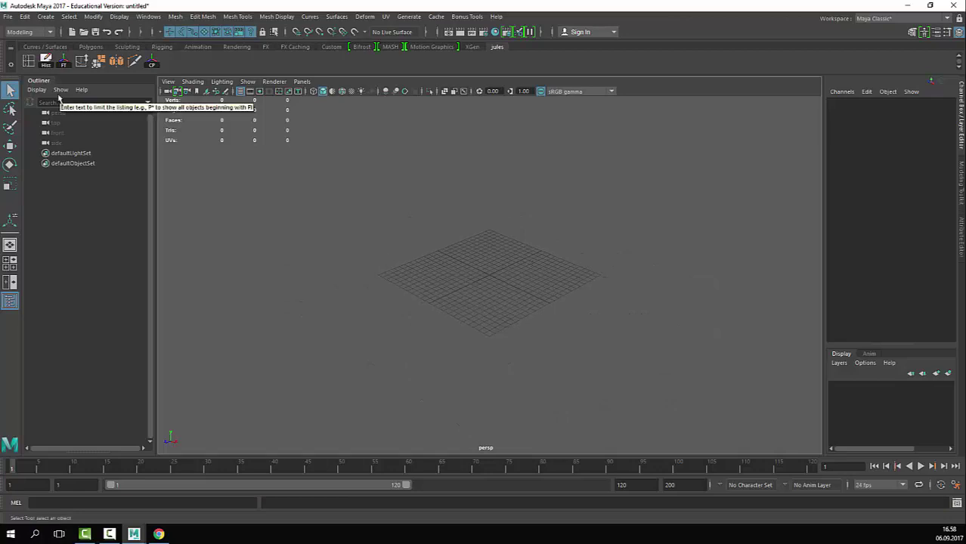
click(12, 18)
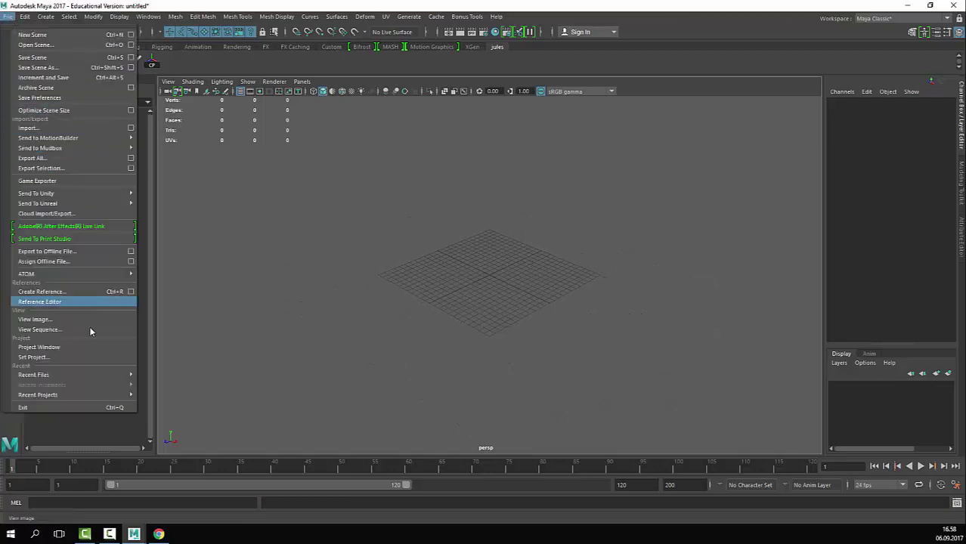
click(64, 363)
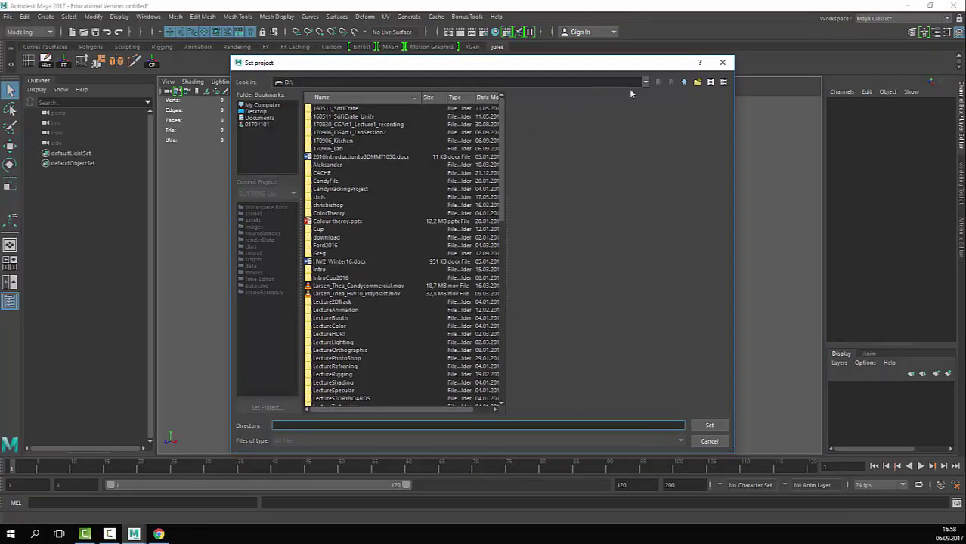
click(645, 83)
click(645, 82)
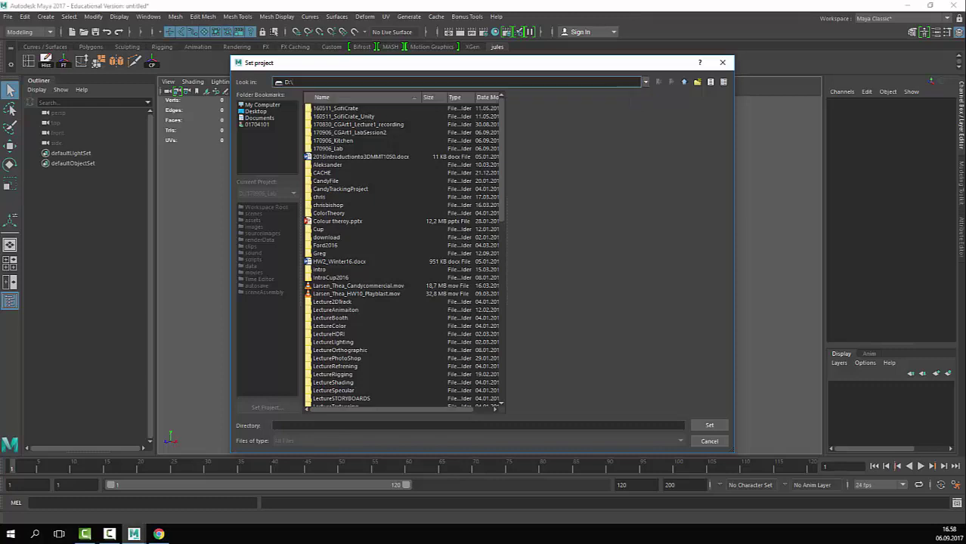
Step: Open a File Explorer window and go to the recently used A1 network folder
click(159, 534)
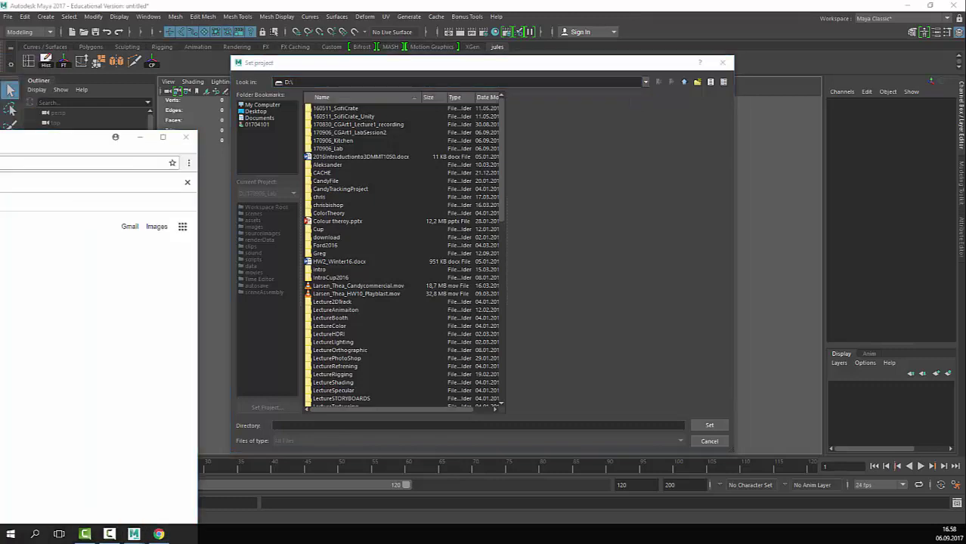
key(super+e)
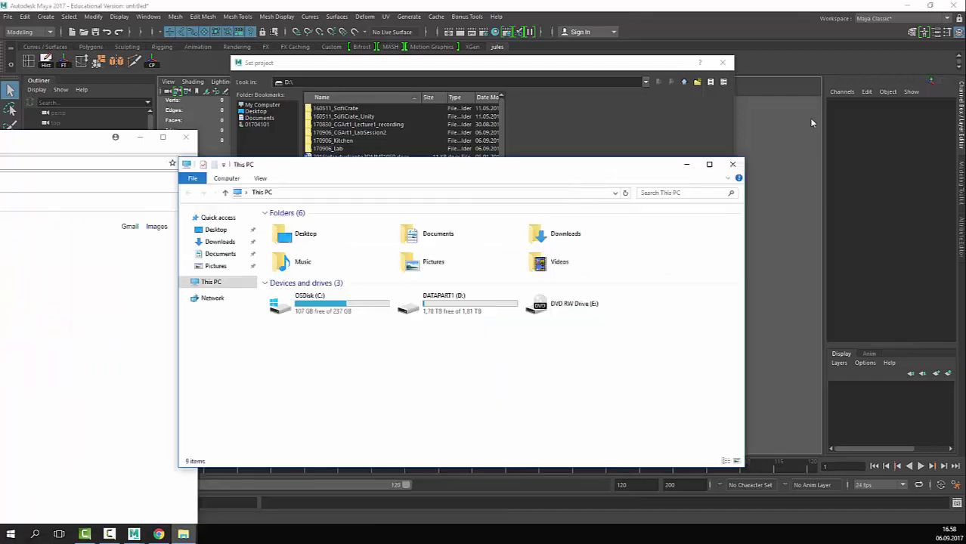
drag(569, 161, 511, 37)
click(556, 65)
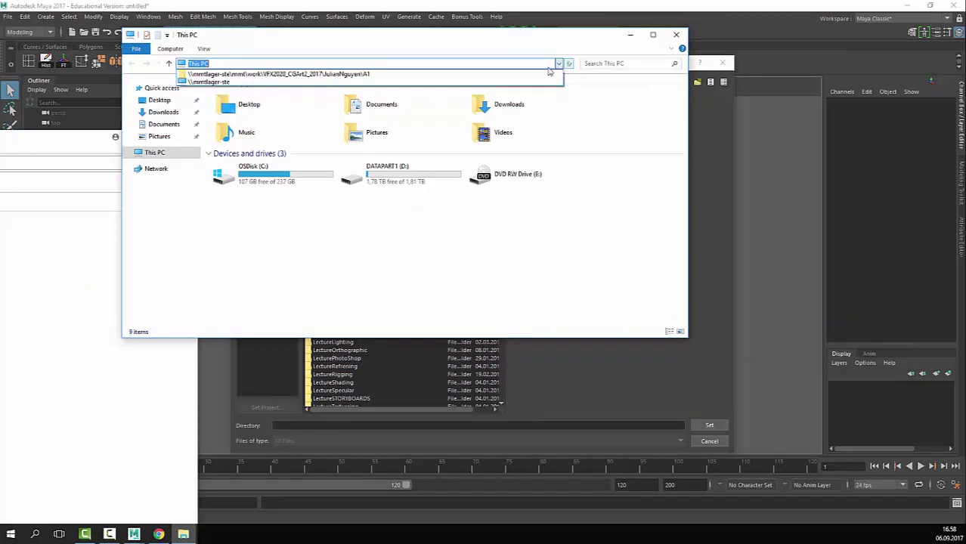
click(287, 74)
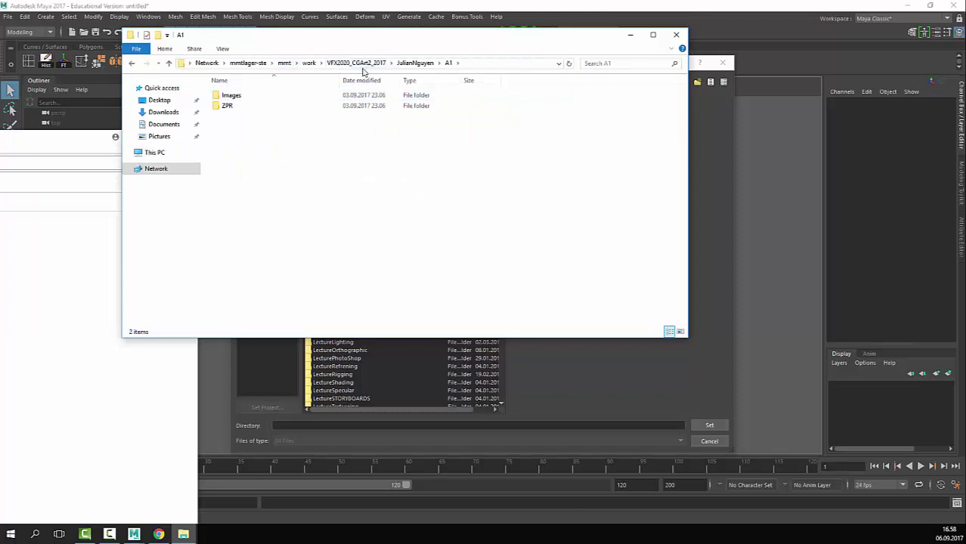
Step: Browse up to the mmt network folder, look into its teaching folder, and dismiss the file browser and the Set Project dialog
click(355, 64)
click(309, 64)
click(284, 64)
click(244, 128)
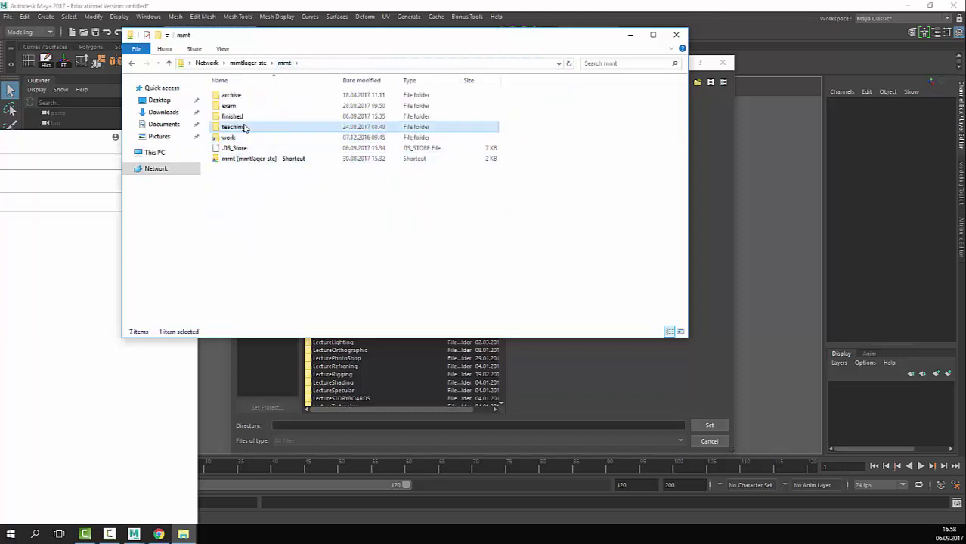
double_click(244, 127)
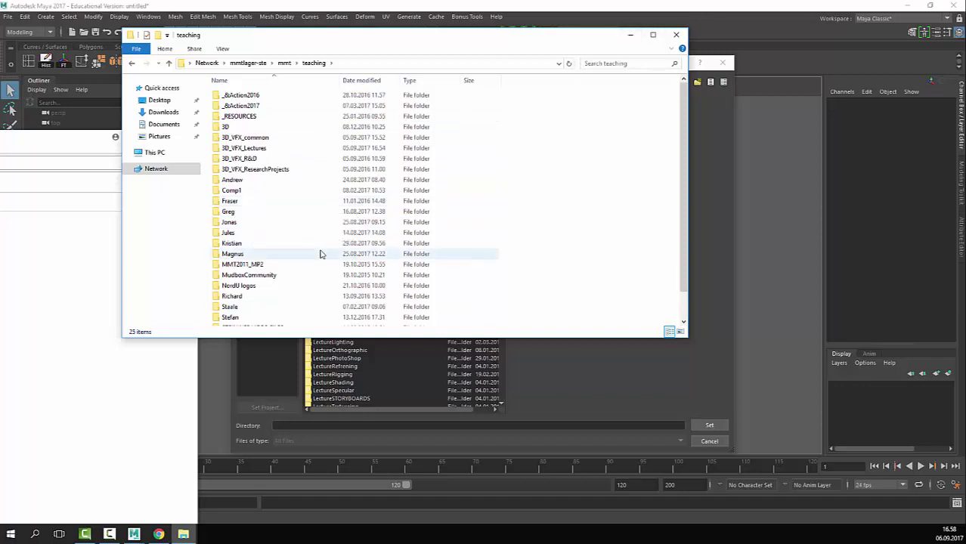
drag(565, 37, 468, 54)
click(579, 52)
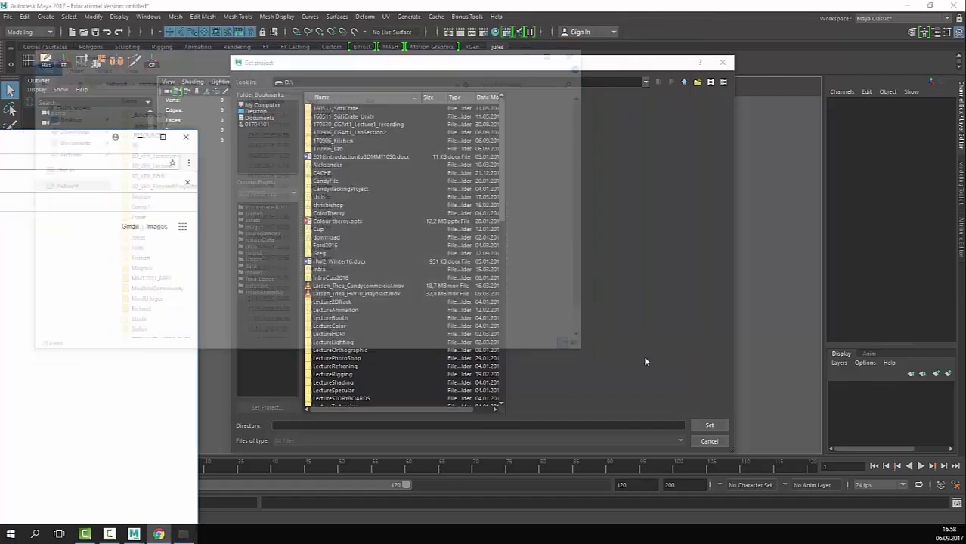
click(707, 442)
Step: Import cup_01.obj from the project's scenes folder into the empty scene
scroll(428, 174, up, 3)
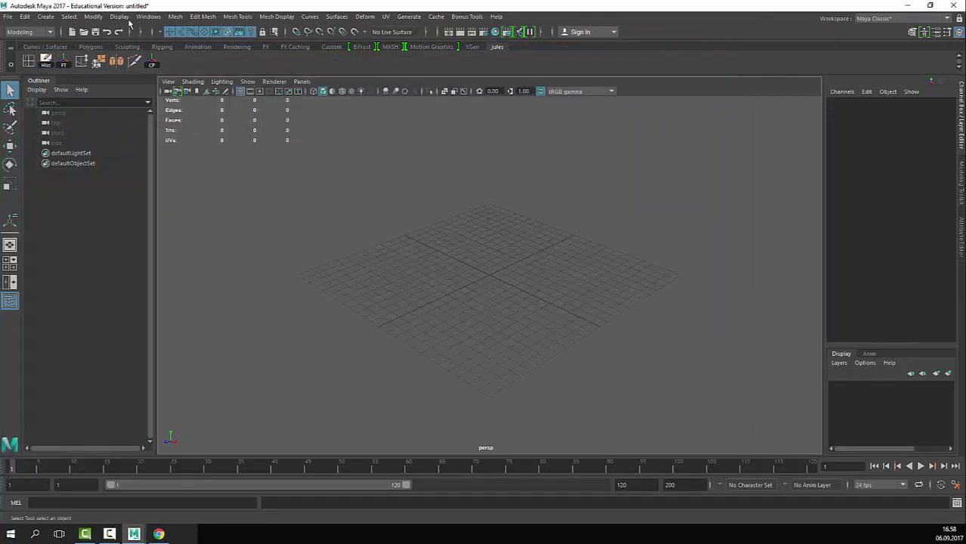
click(6, 15)
click(48, 130)
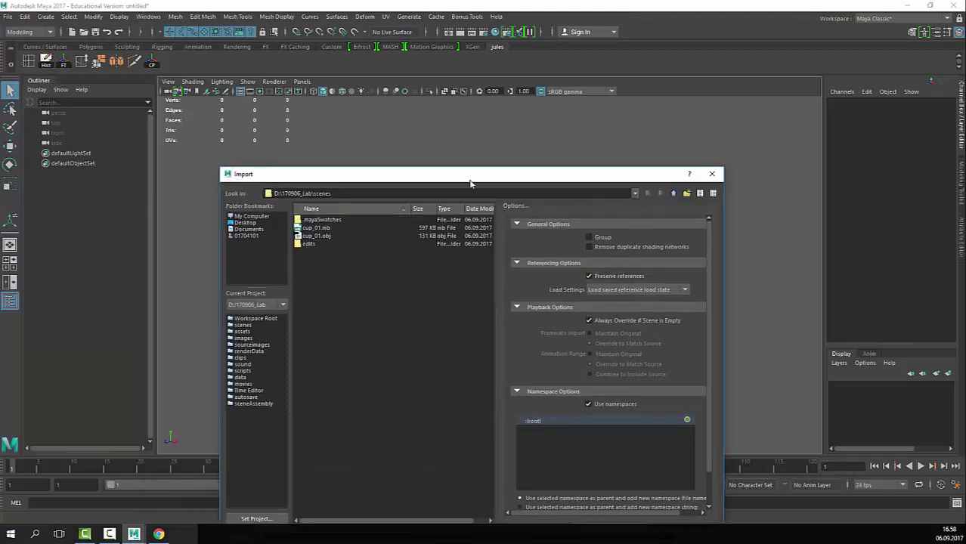
click(405, 141)
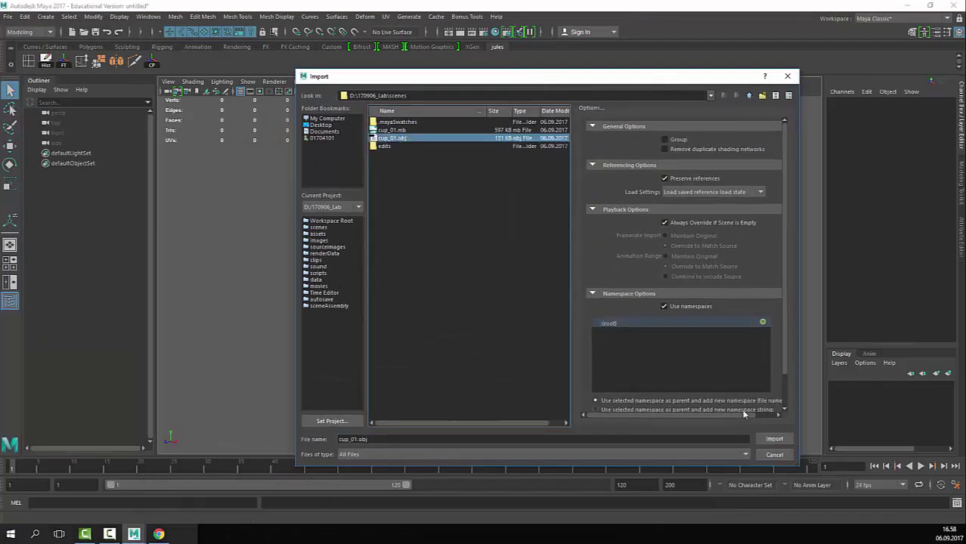
click(761, 437)
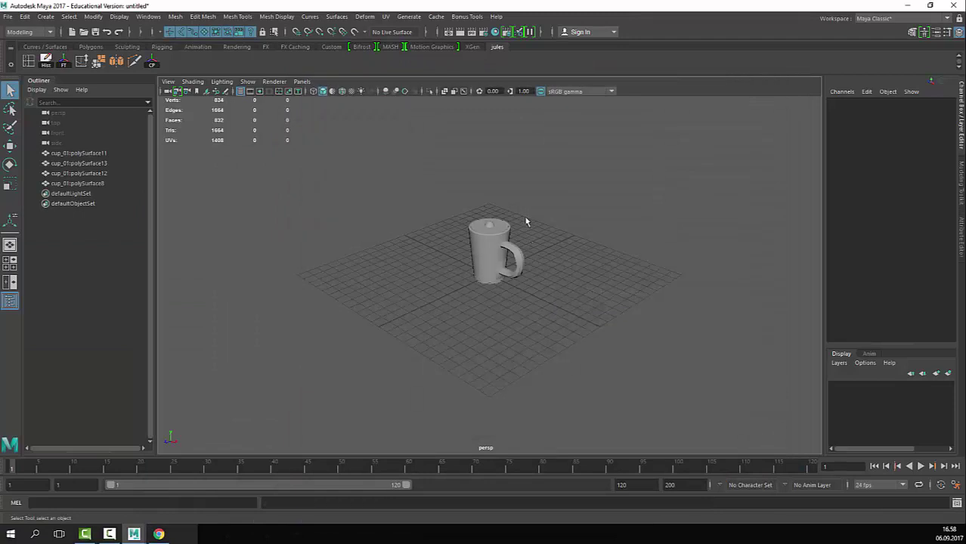
Step: Inspect the imported mug's body, handle joints and base for shading and mesh structure
drag(523, 220, 486, 378)
click(469, 354)
scroll(493, 298, up, 5)
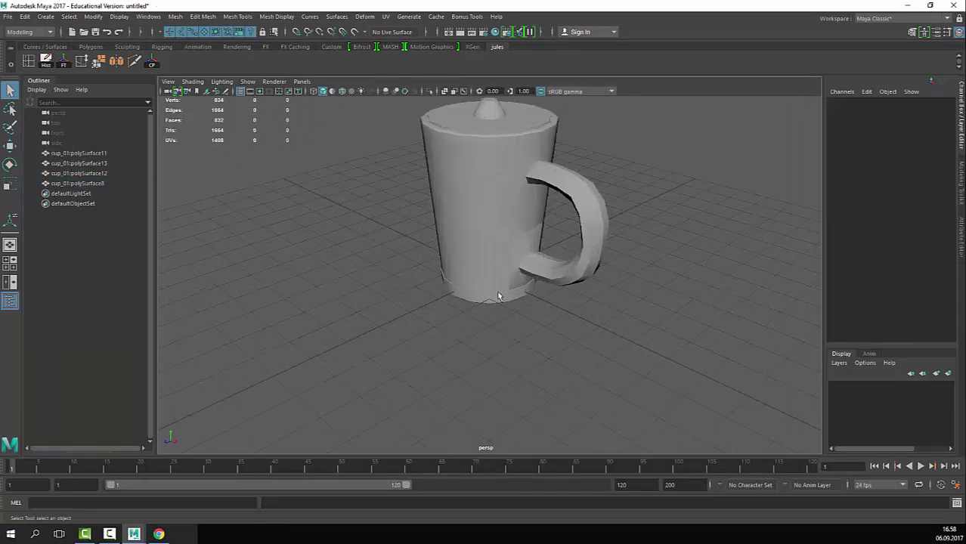
alt+middle_drag(495, 295, 481, 391)
alt+drag(482, 391, 578, 349)
click(518, 377)
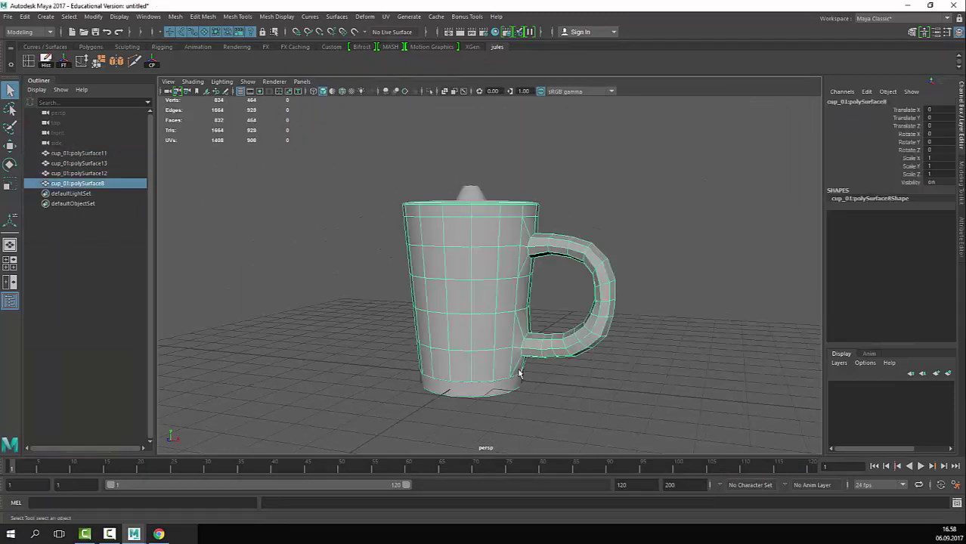
scroll(571, 332, up, 5)
scroll(605, 370, down, 4)
click(582, 389)
click(436, 359)
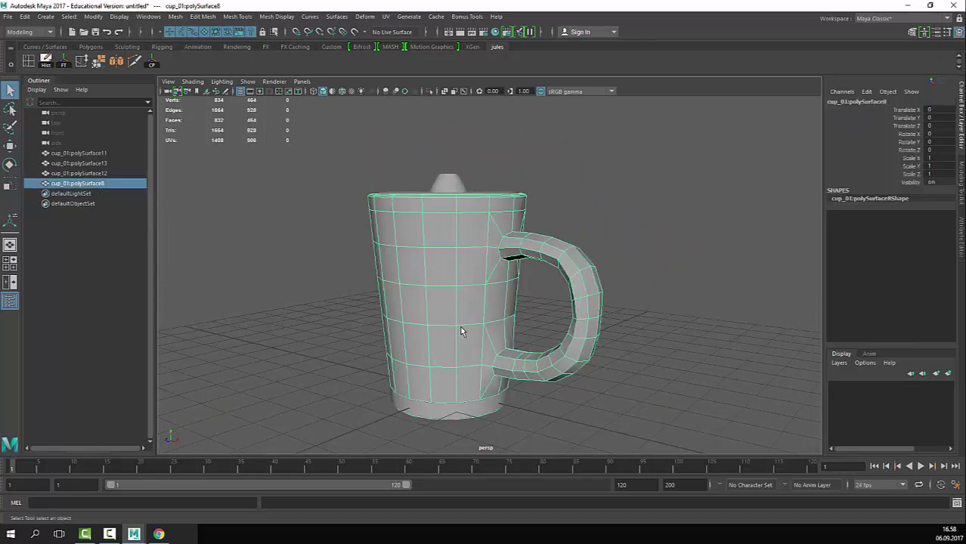
click(377, 363)
scroll(388, 263, up, 5)
alt+drag(552, 253, 515, 300)
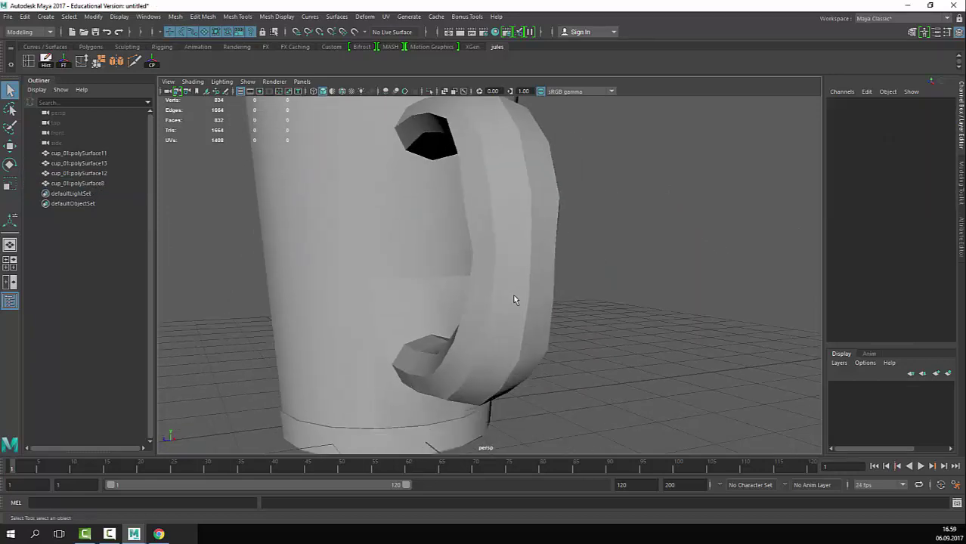
alt+drag(514, 384, 553, 381)
click(576, 367)
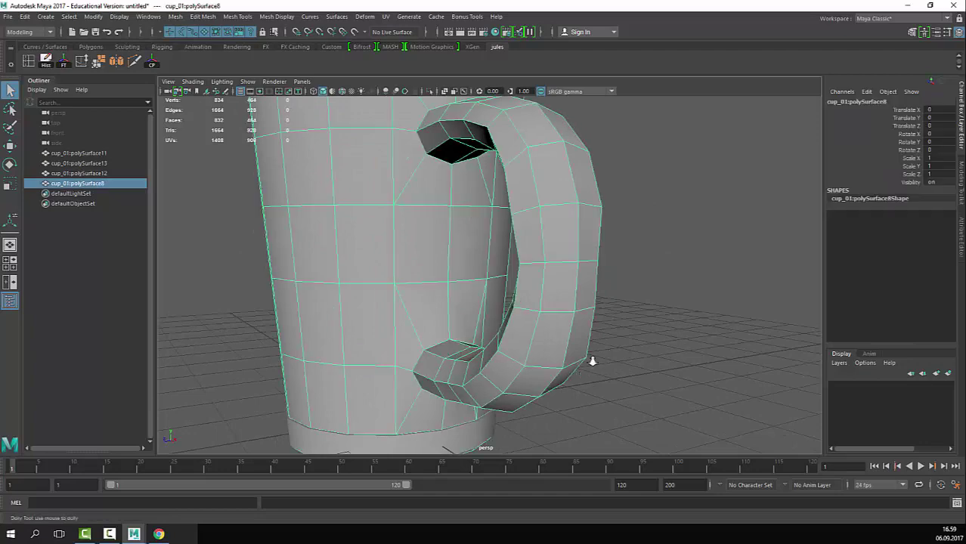
Step: Preview the mug body in smooth mesh display and switch it back to the unsmoothed display
alt+right_drag(591, 357, 443, 374)
key(3)
click(524, 363)
click(534, 340)
key(1)
alt+right_drag(698, 260, 582, 297)
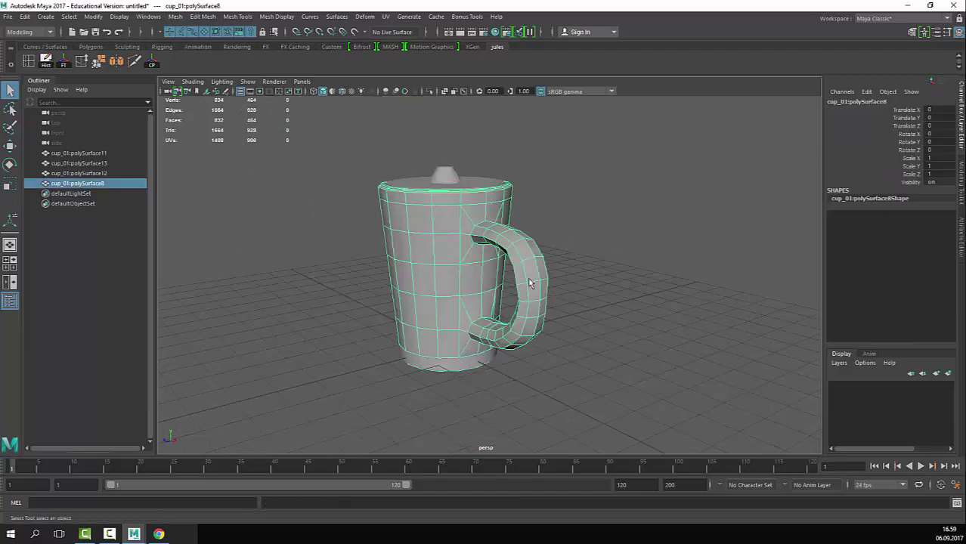
Step: Unlock the normals on all four imported mug parts and deselect them
click(573, 189)
drag(566, 162, 407, 375)
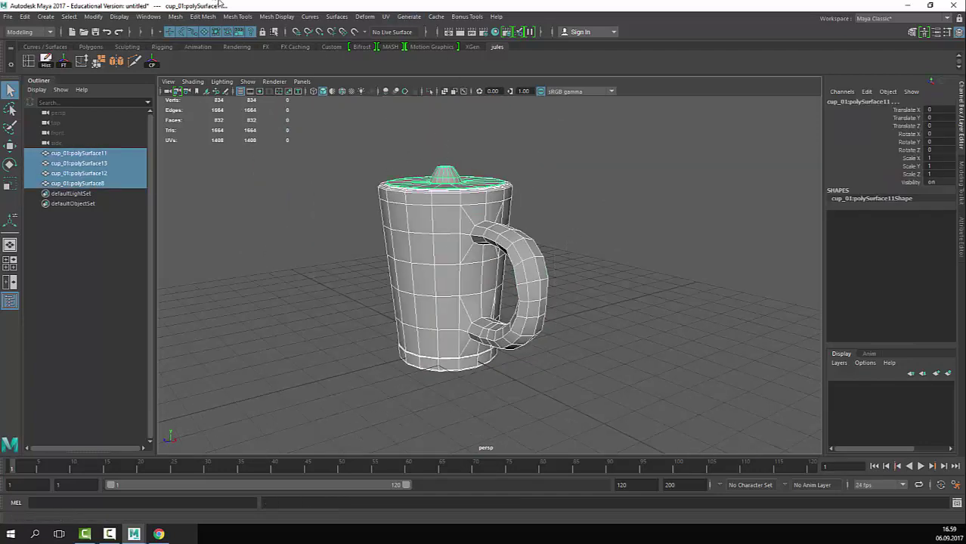
click(276, 16)
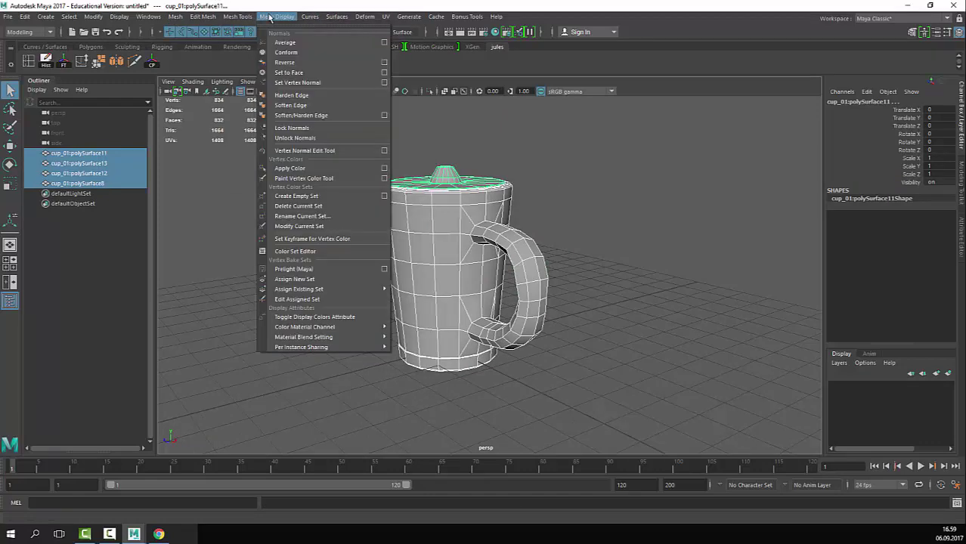
mouse_move(285, 23)
click(310, 139)
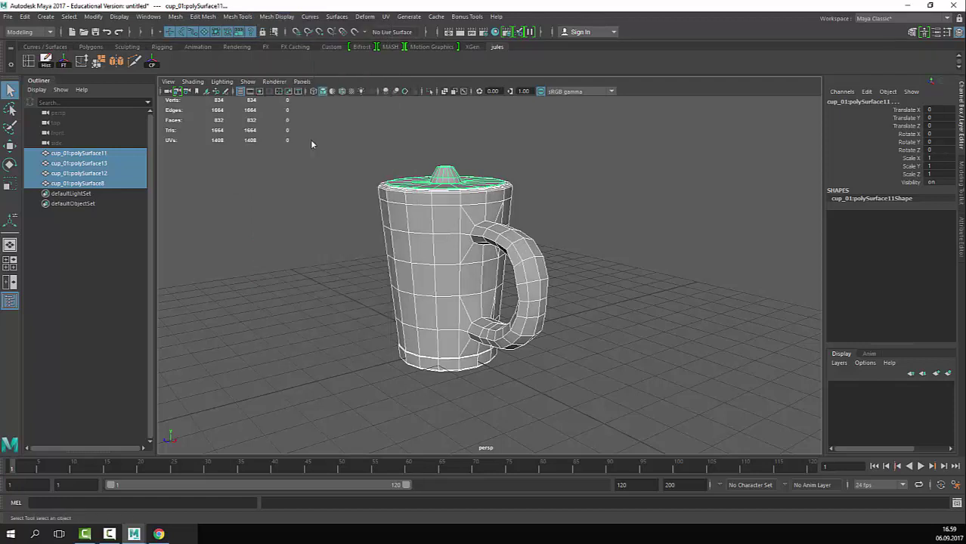
click(278, 16)
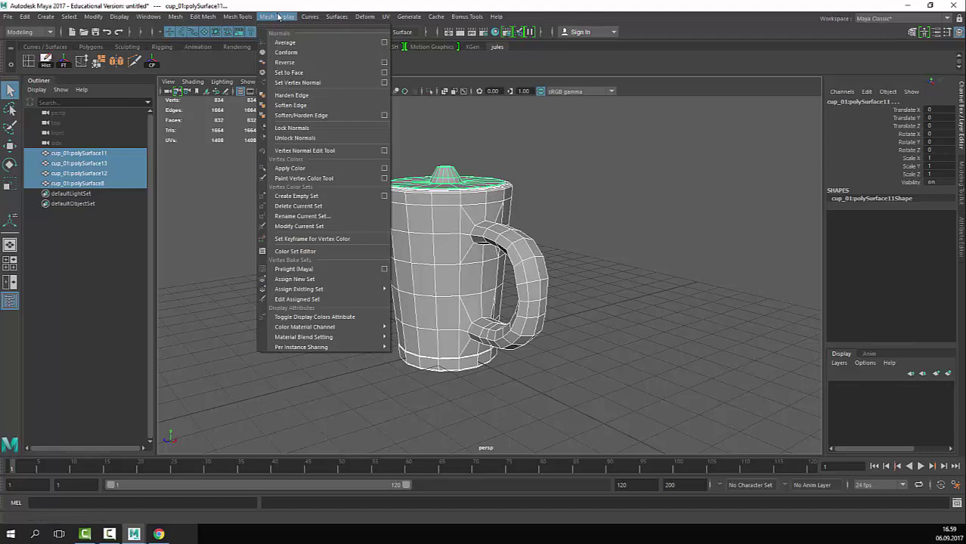
click(318, 142)
click(553, 255)
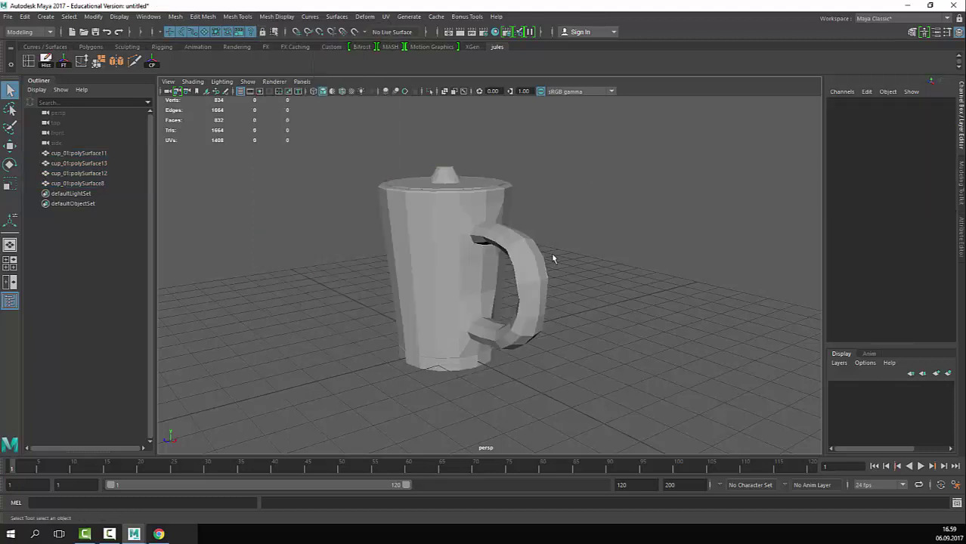
Step: Soften the edges of all four mug parts and check the shading around the handle
drag(579, 168, 389, 415)
click(278, 17)
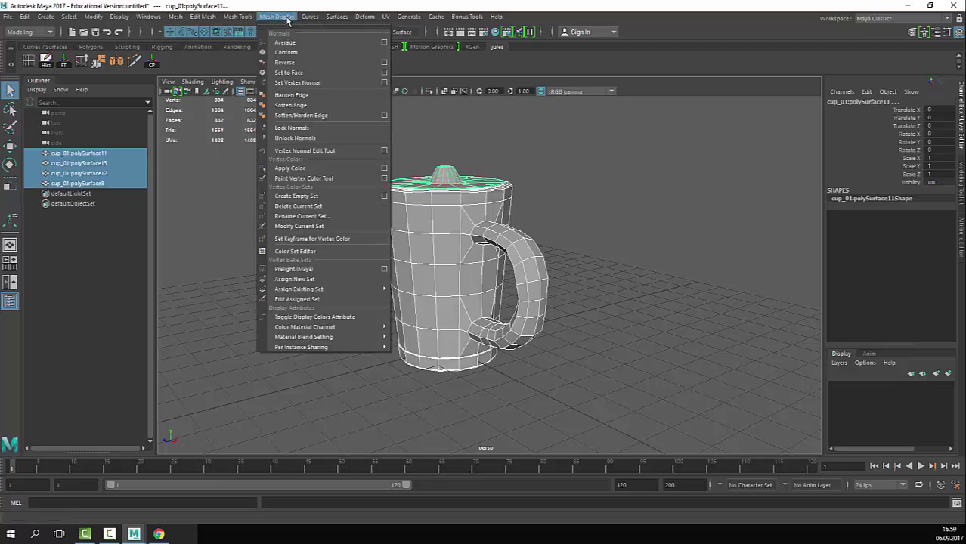
click(297, 105)
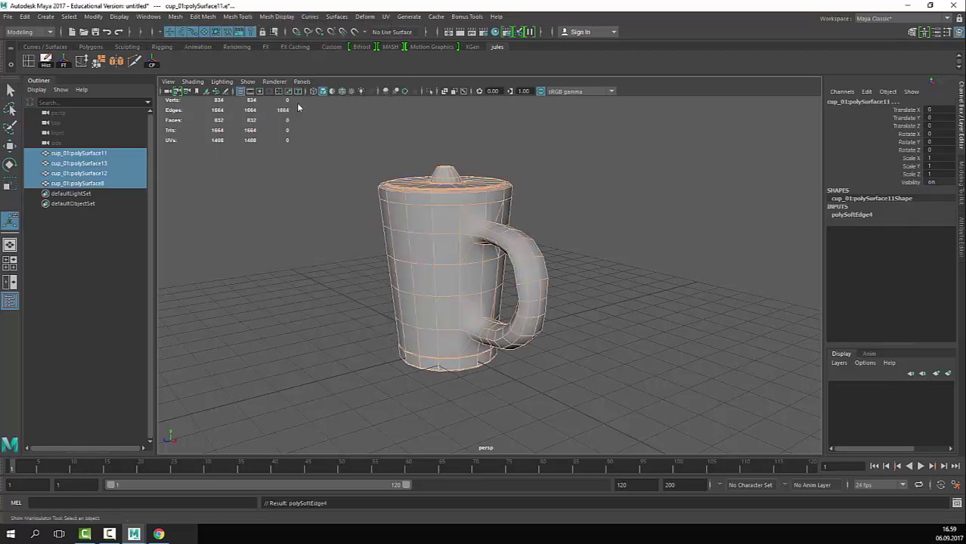
click(625, 276)
alt+drag(620, 287, 640, 246)
Step: Select the whole mug again and apply Unlock Normals to the softened parts
drag(582, 172, 416, 376)
click(279, 17)
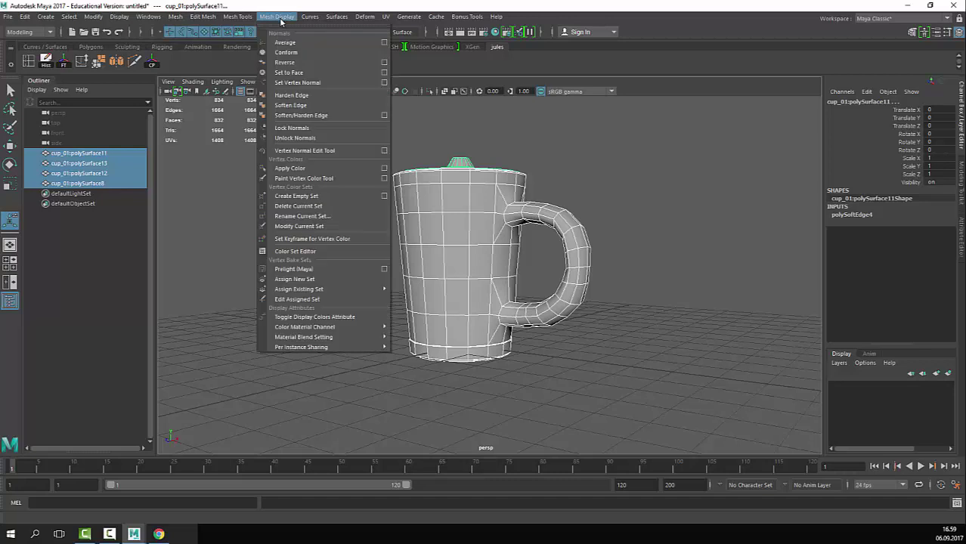
click(315, 137)
click(583, 171)
alt+drag(579, 182, 581, 201)
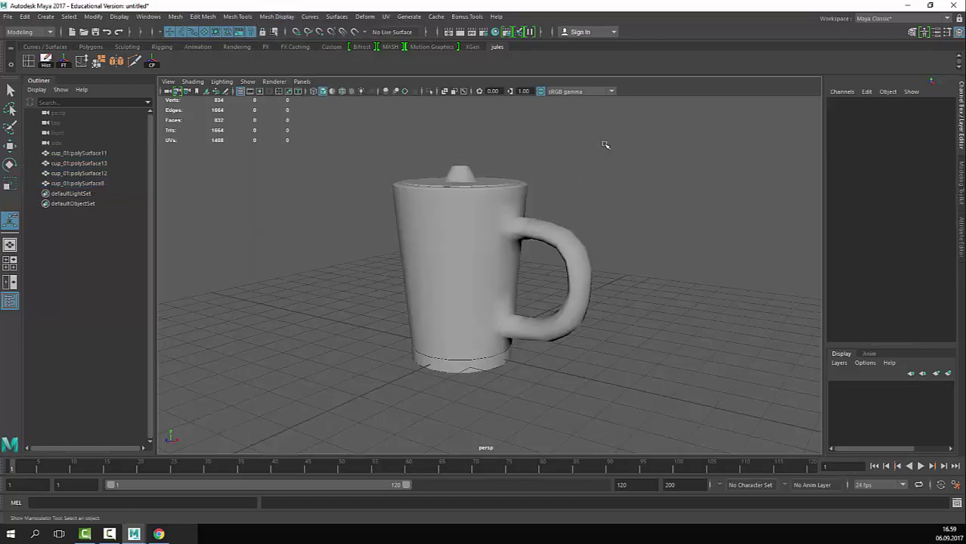
Step: Select all mug parts and detach the Mesh Display commands as a floating window beside the mug
drag(607, 143, 412, 301)
click(274, 20)
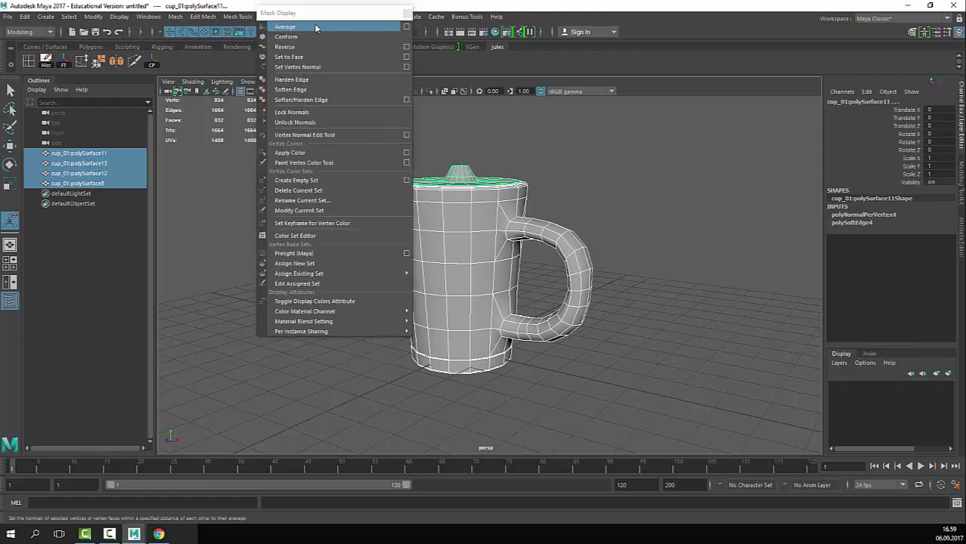
click(289, 32)
drag(539, 58, 737, 56)
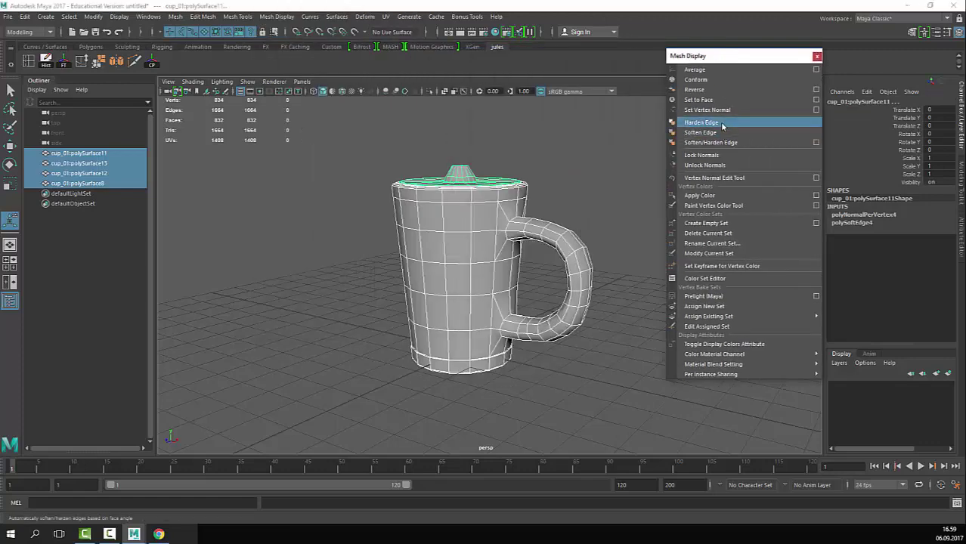
Step: Harden the edges of all the mug parts and delete their construction history
click(721, 125)
click(53, 64)
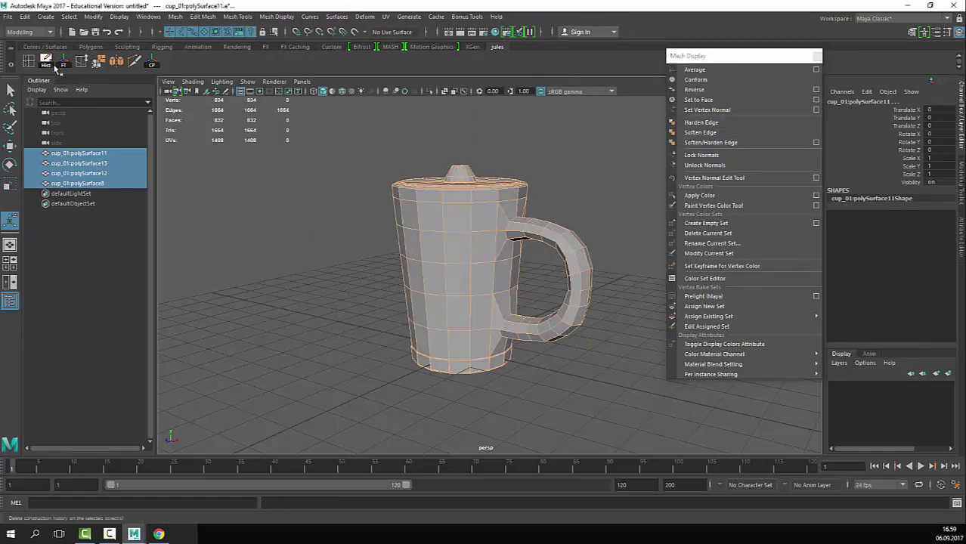
click(546, 187)
alt+drag(546, 188, 468, 266)
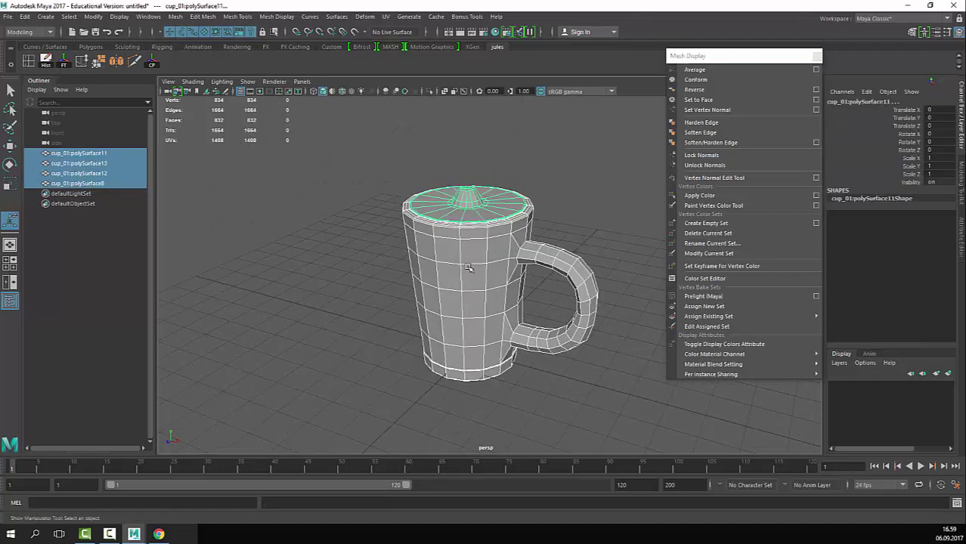
Step: Select all four mug parts and export the selection as OBJ, overwriting cup_01.obj in the scenes folder
click(9, 18)
click(8, 17)
click(613, 178)
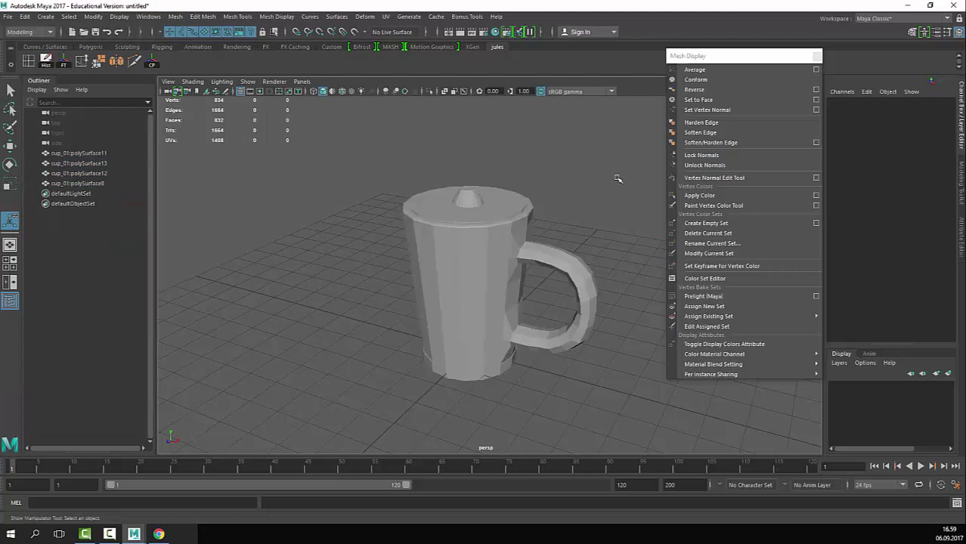
drag(618, 179, 429, 471)
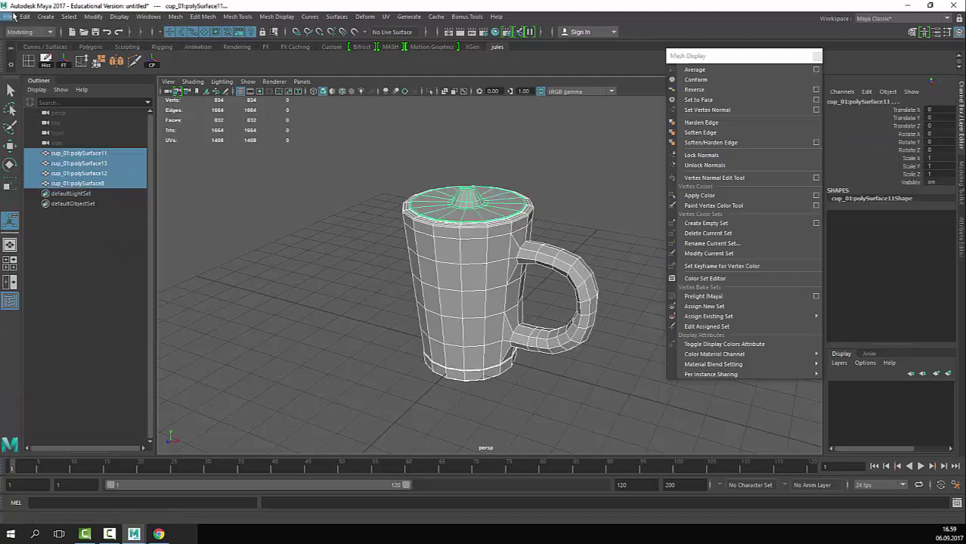
click(7, 16)
click(75, 180)
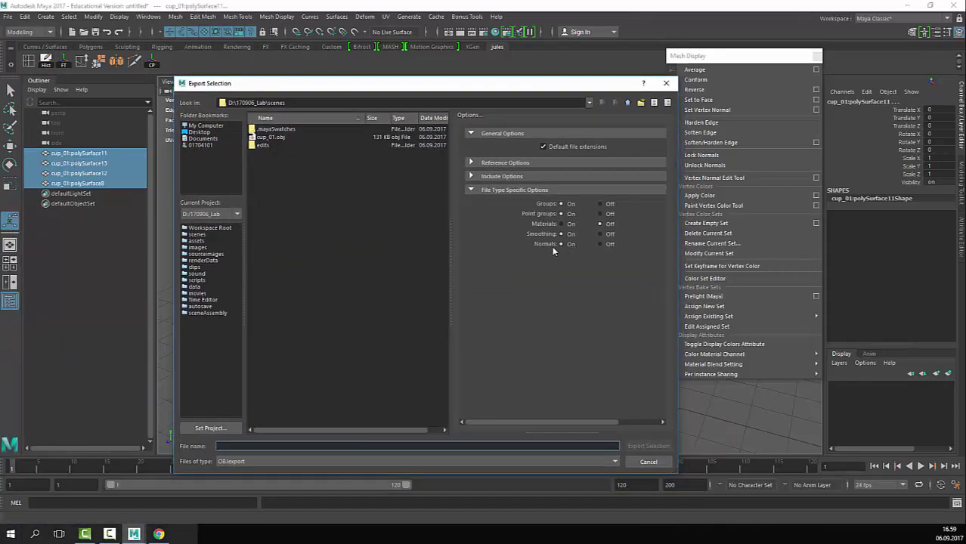
click(270, 136)
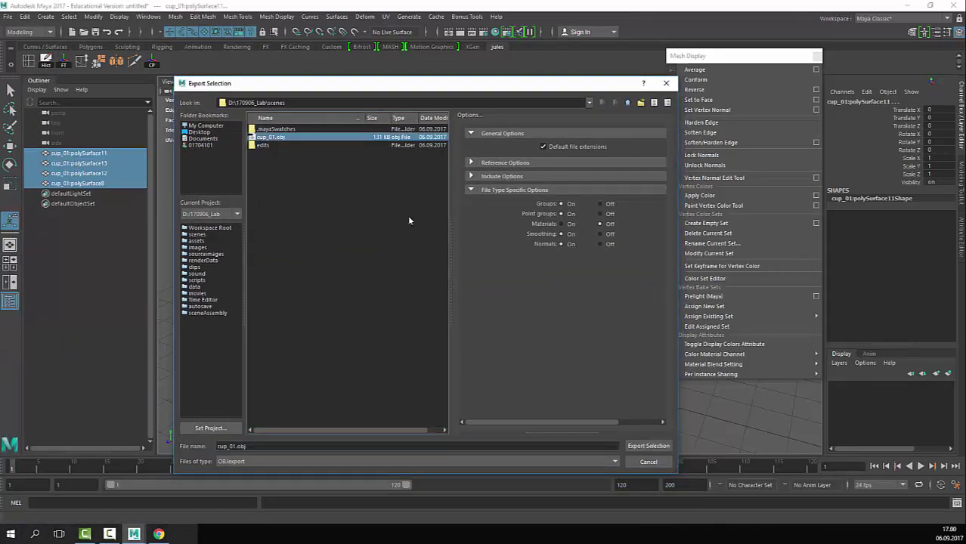
click(648, 446)
click(406, 294)
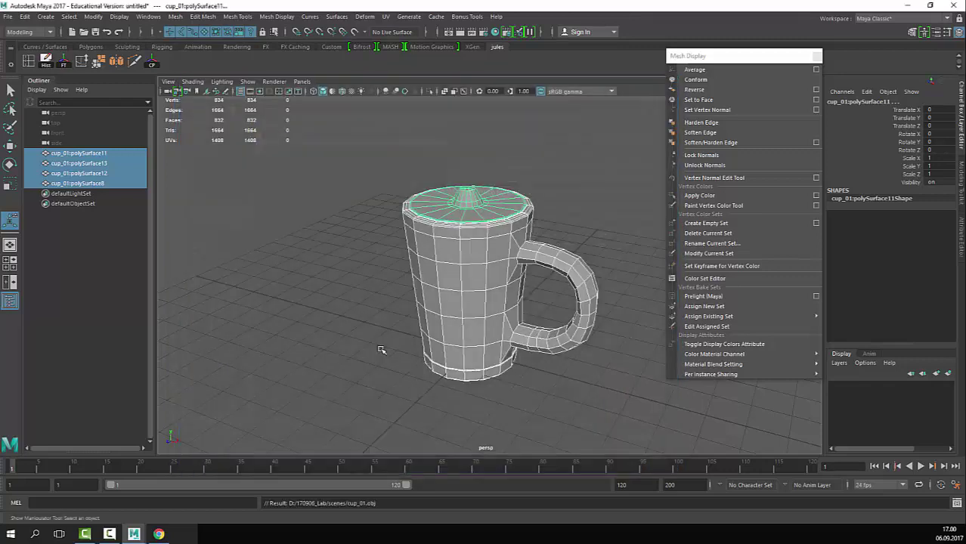
Step: Start a new scene without saving the current one and import cup_01.obj
click(227, 174)
click(7, 17)
click(23, 29)
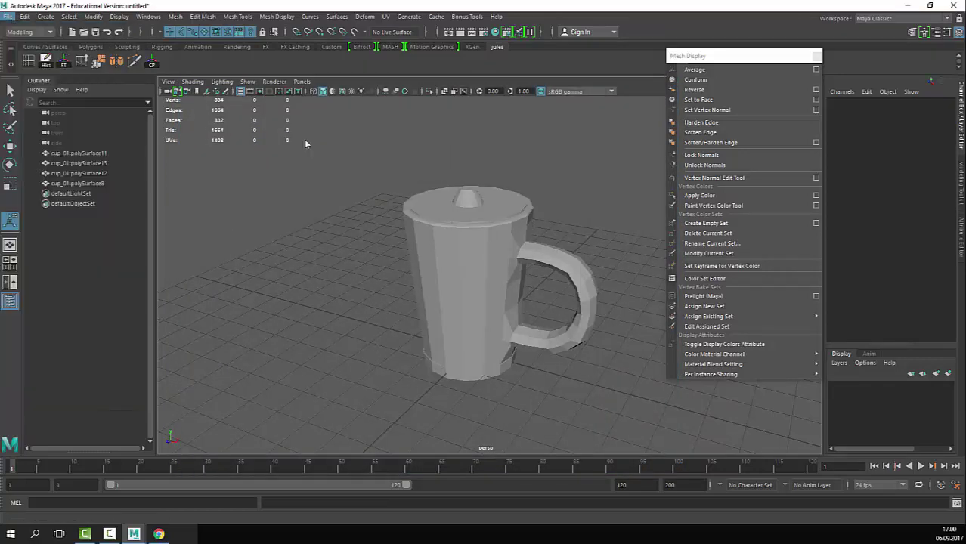
click(481, 269)
click(9, 18)
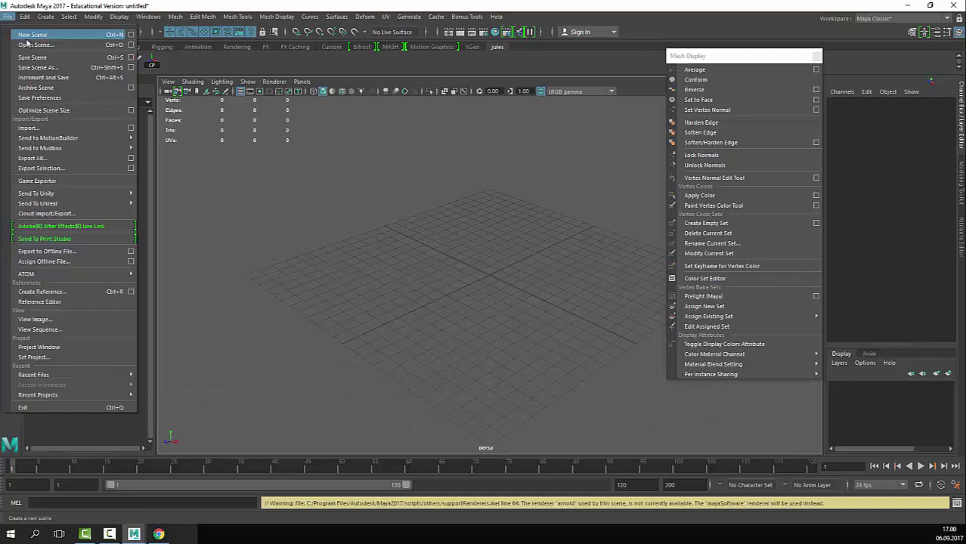
click(43, 130)
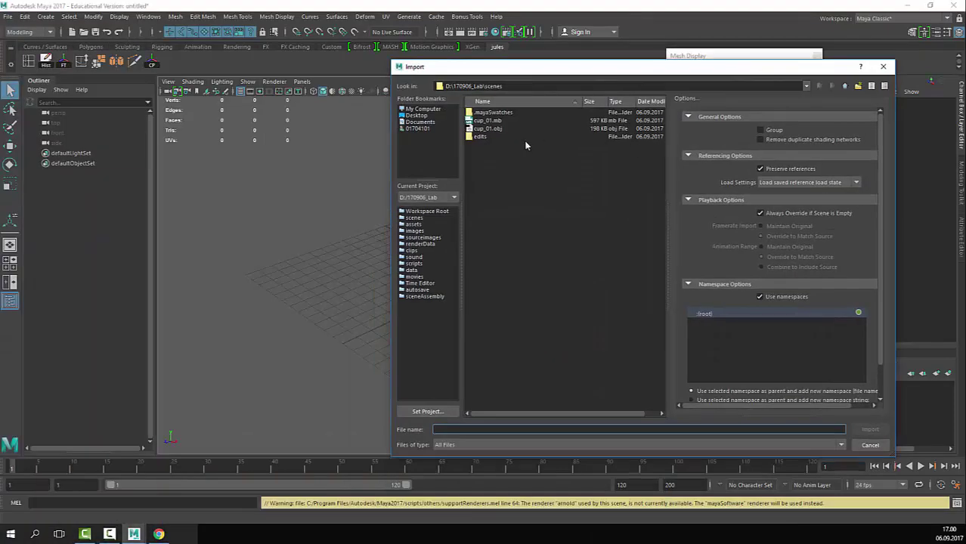
click(490, 129)
double_click(498, 129)
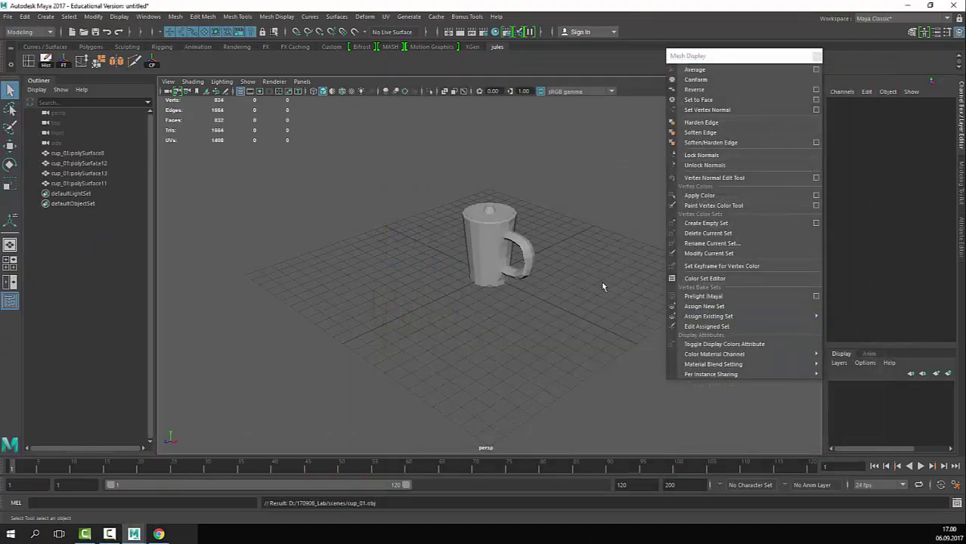
Step: Try Soften Edge on the imported mug body and undo it
scroll(542, 247, up, 5)
click(541, 214)
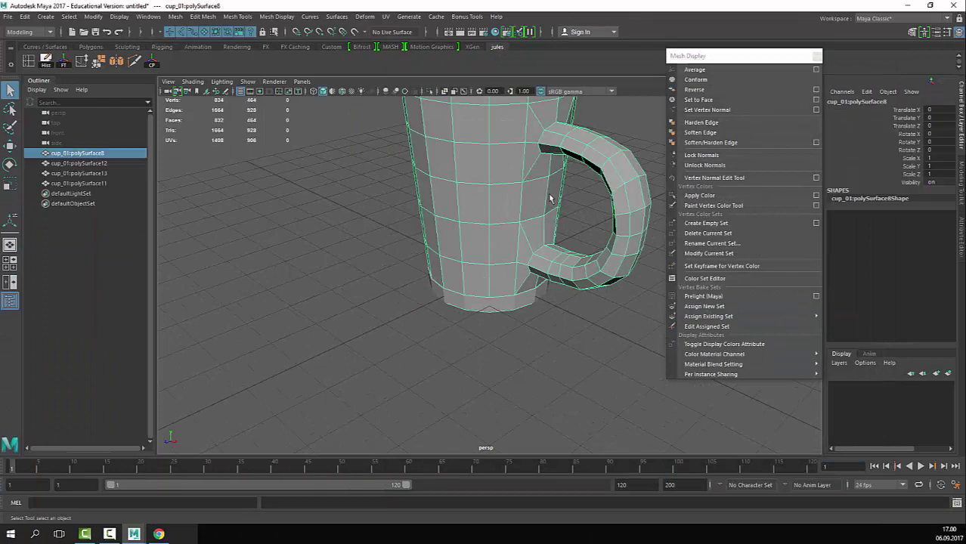
key(f)
click(588, 199)
alt+drag(457, 279, 500, 244)
click(500, 243)
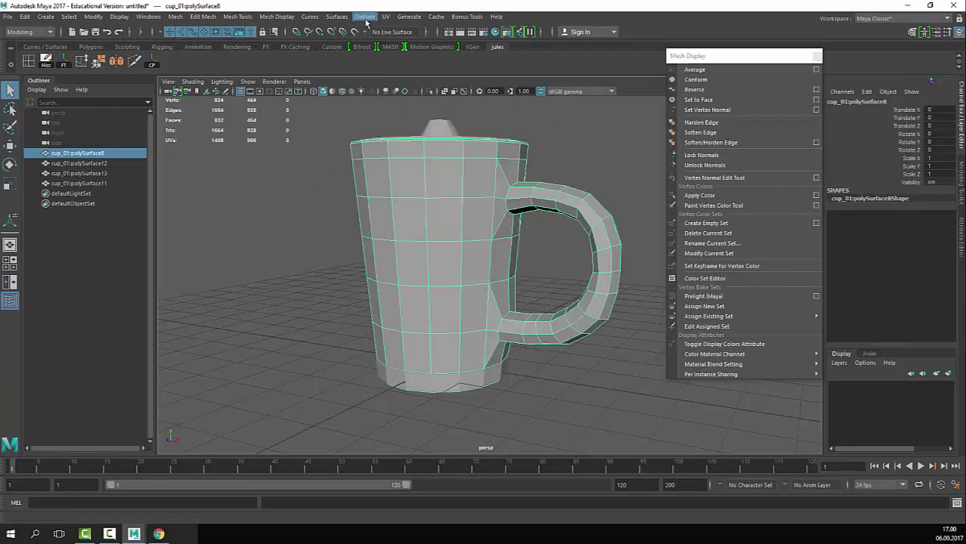
click(310, 17)
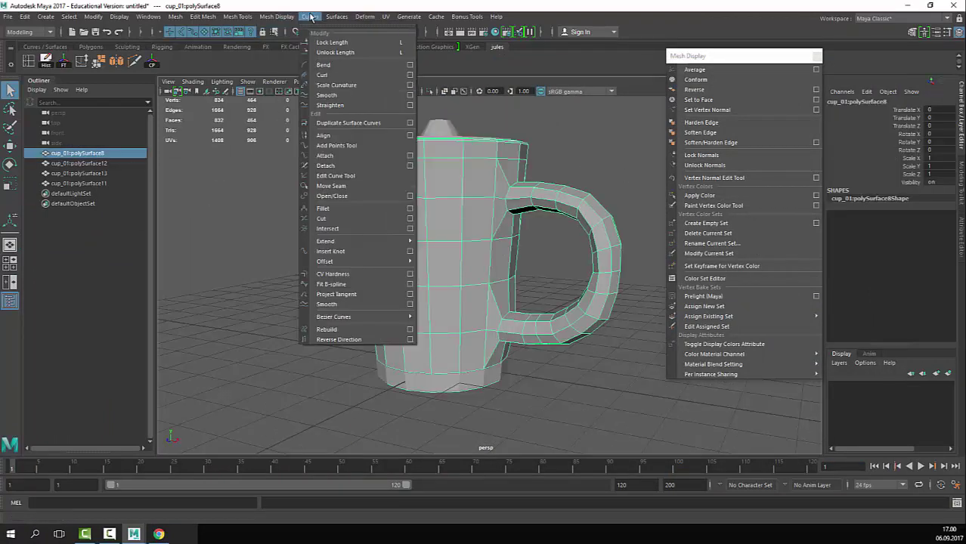
mouse_move(287, 18)
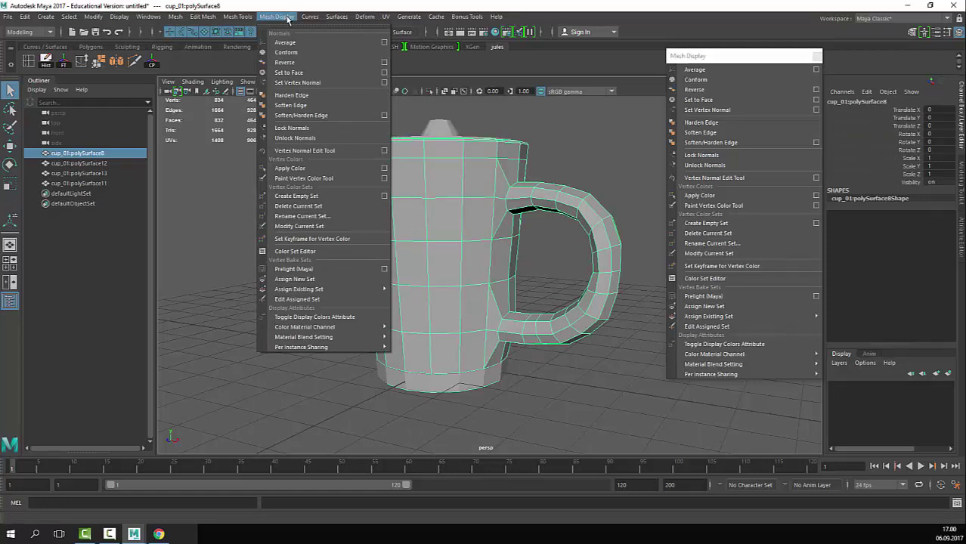
click(321, 106)
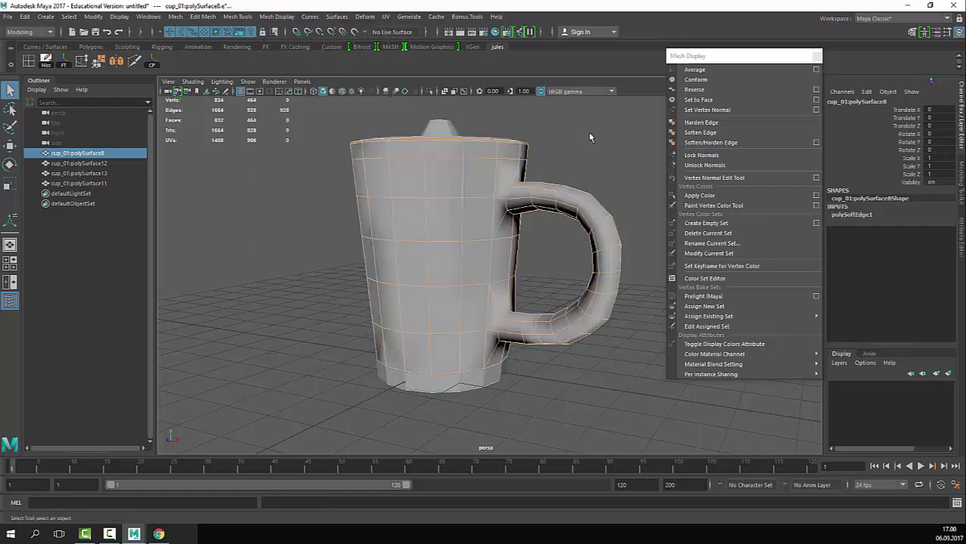
click(582, 173)
key(ctrl+z)
key(ctrl+z)
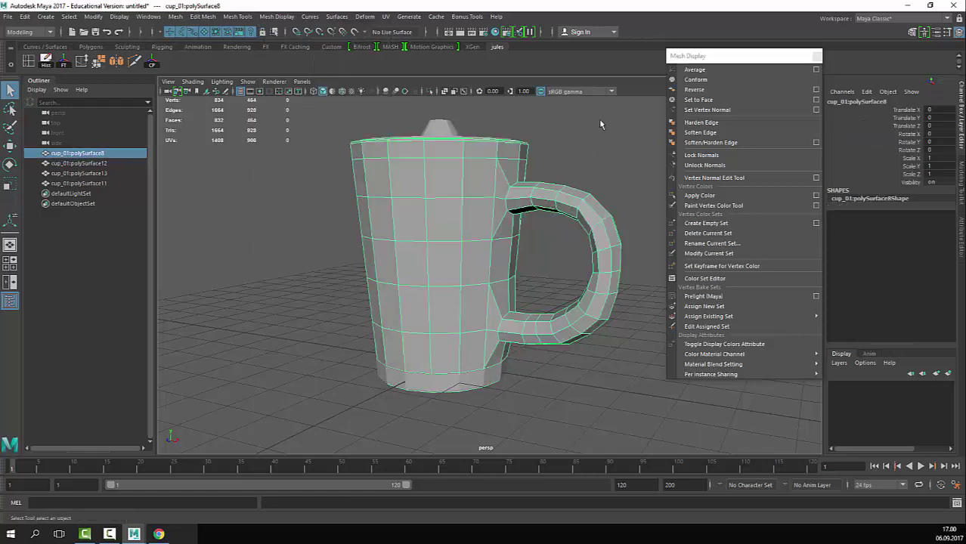
Step: Move the floating Mesh Display window to the mug's other side and average the mug body's normals
click(598, 118)
click(419, 144)
click(345, 17)
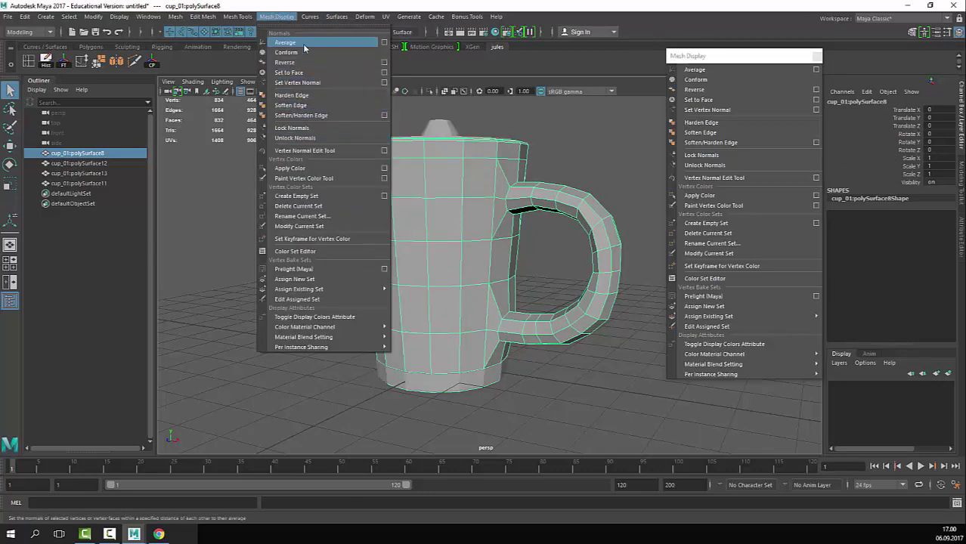
click(801, 57)
drag(801, 57, 265, 99)
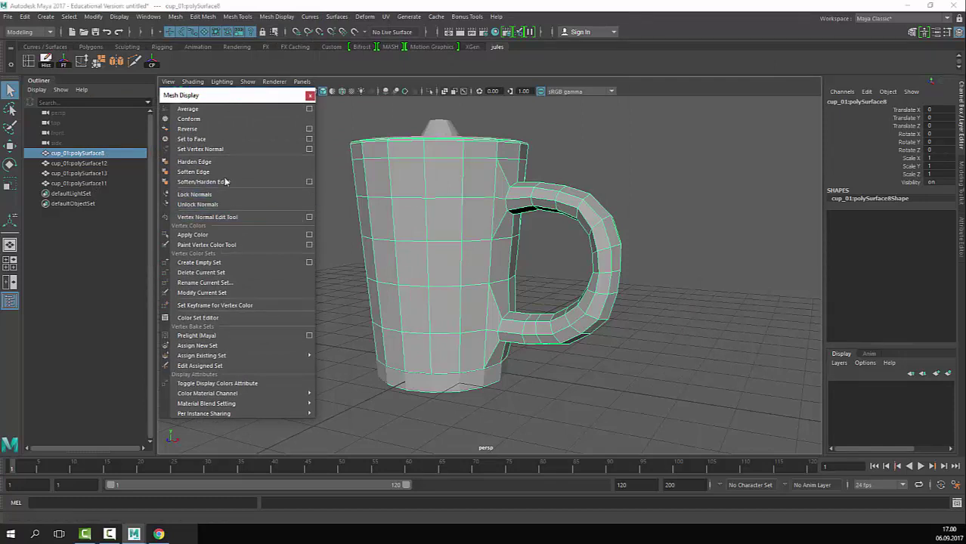
click(207, 109)
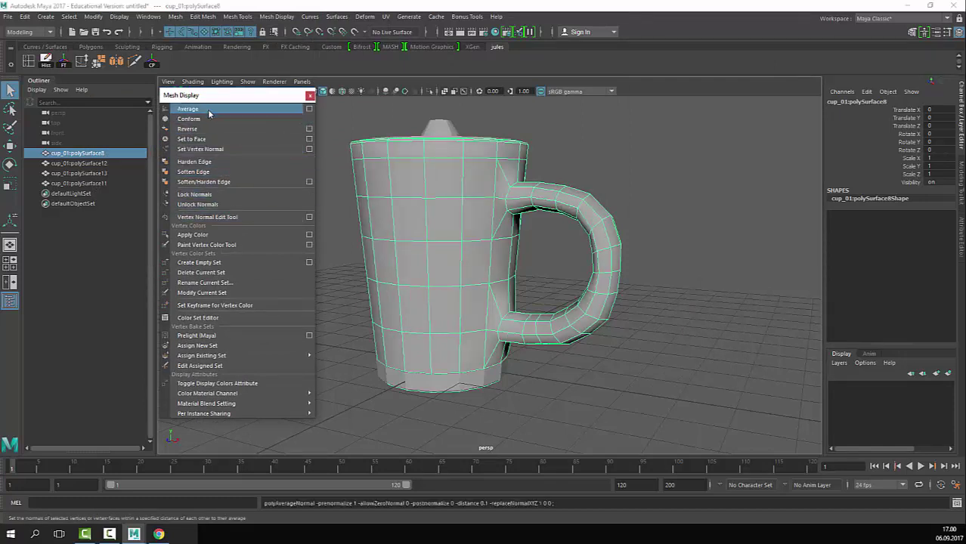
click(626, 217)
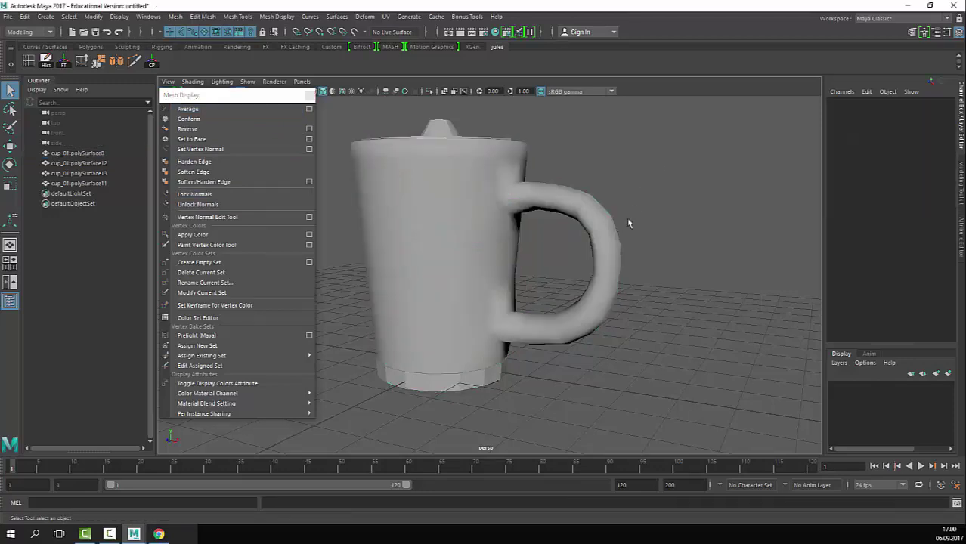
Step: Soften all edges of the mug body and check its shading from above
click(578, 220)
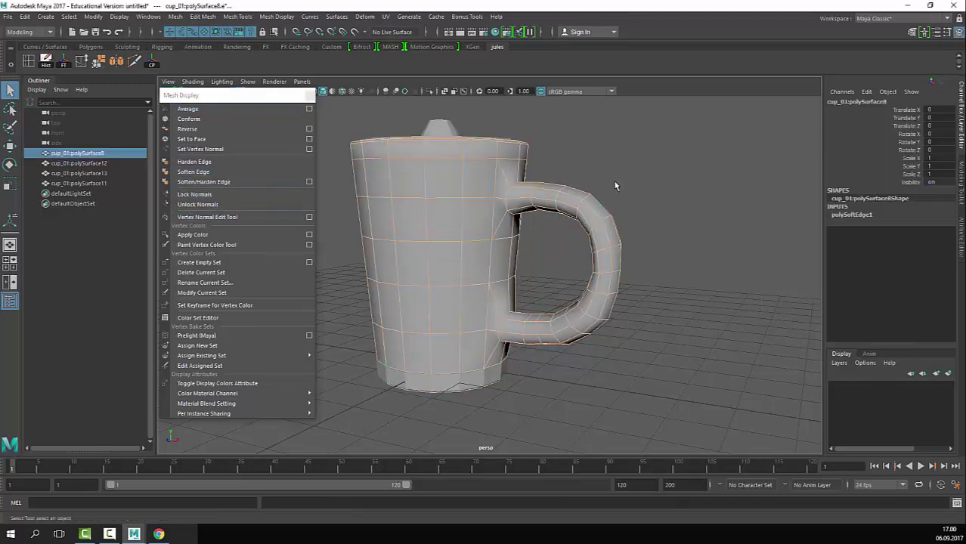
click(629, 220)
scroll(629, 221, down, 5)
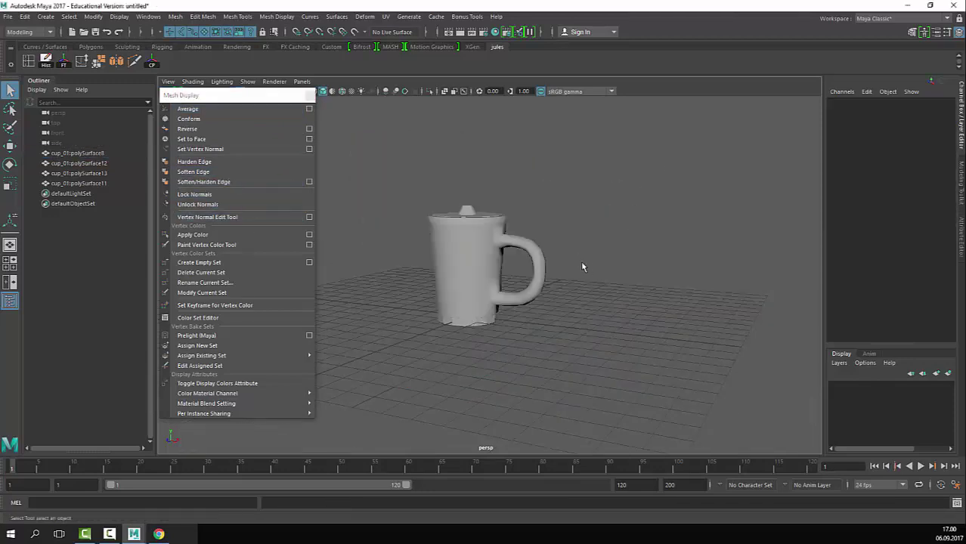
alt+right_drag(582, 266, 637, 277)
click(638, 277)
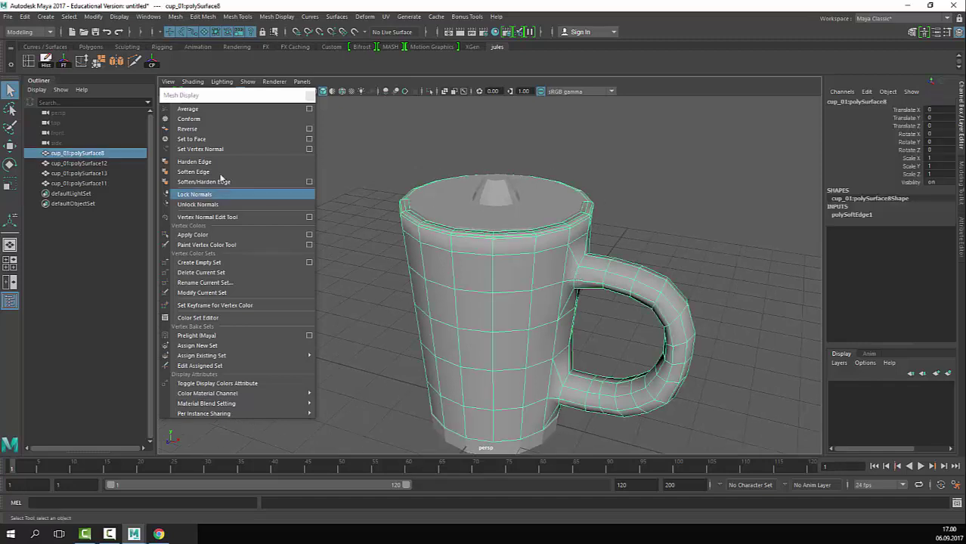
click(214, 165)
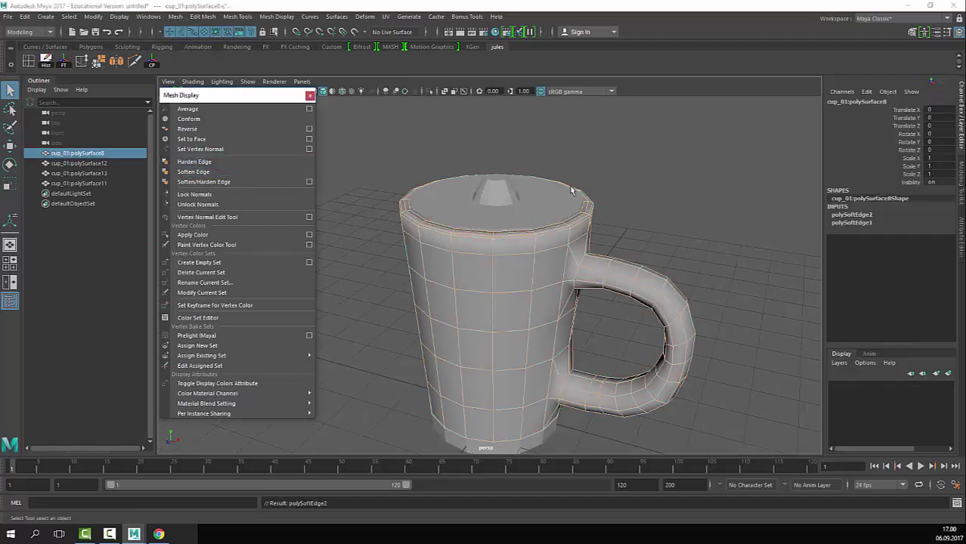
Step: Preview the mug body with smooth mesh display, compare it with the lid, and return to the unsmoothed display
click(609, 198)
click(552, 299)
click(646, 269)
alt+right_drag(646, 269, 538, 245)
drag(554, 199, 487, 441)
click(611, 238)
click(508, 325)
key(3)
click(536, 238)
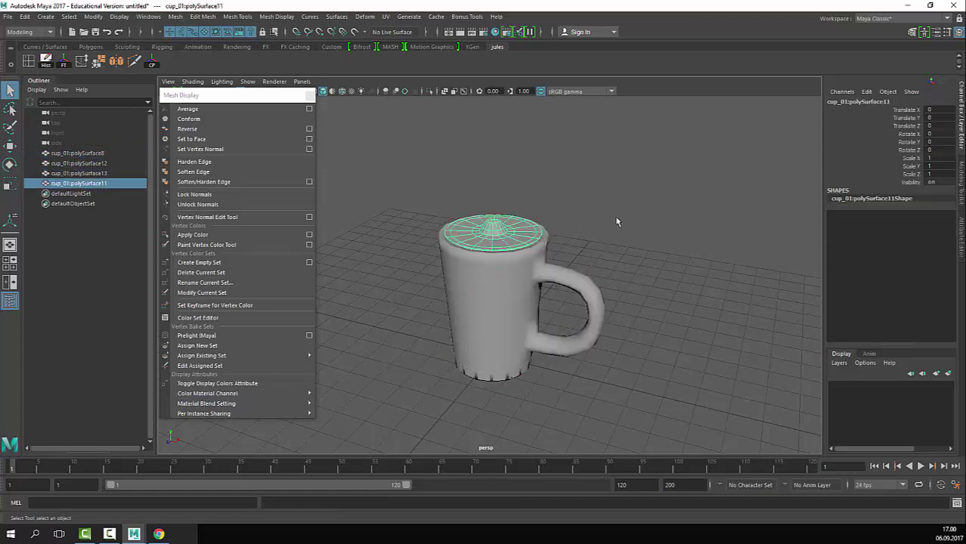
click(615, 219)
alt+right_drag(558, 262, 476, 274)
alt+middle_drag(511, 349, 507, 316)
click(497, 324)
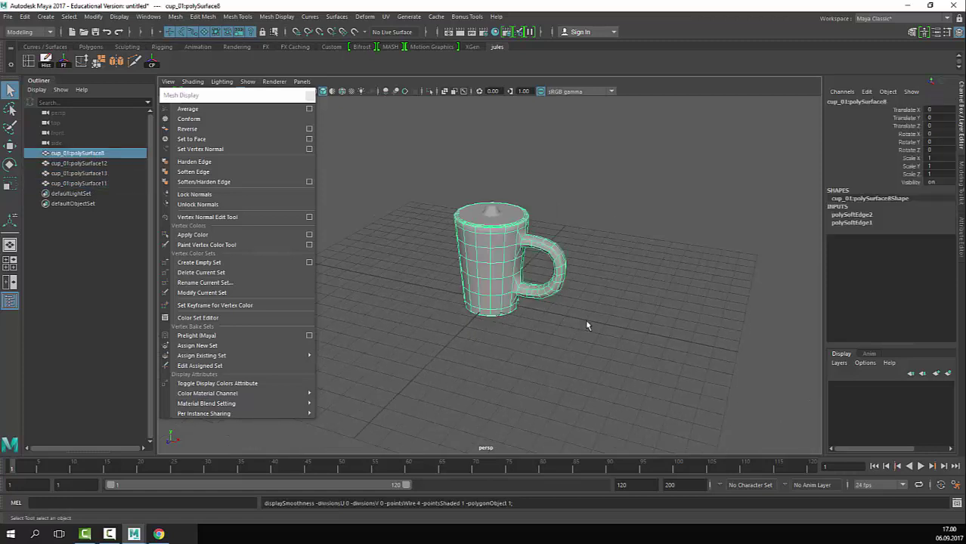
click(631, 333)
Step: Hide all four mug parts and move the Mesh Display window clear of the viewport
mouse_move(573, 287)
alt+mouse_down()
mouse_move(572, 236)
mouse_move(573, 280)
alt+mouse_up()
drag(579, 228, 483, 358)
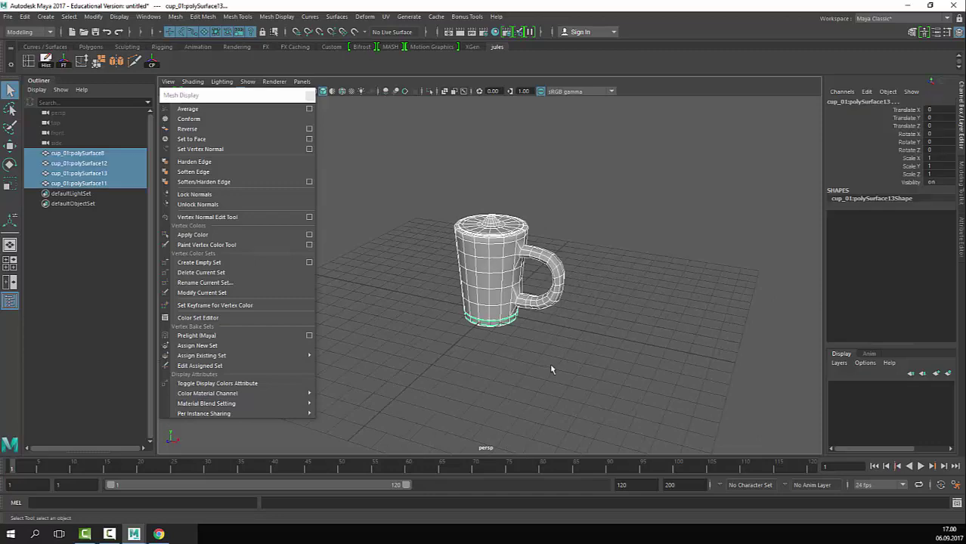
key(ctrl+h)
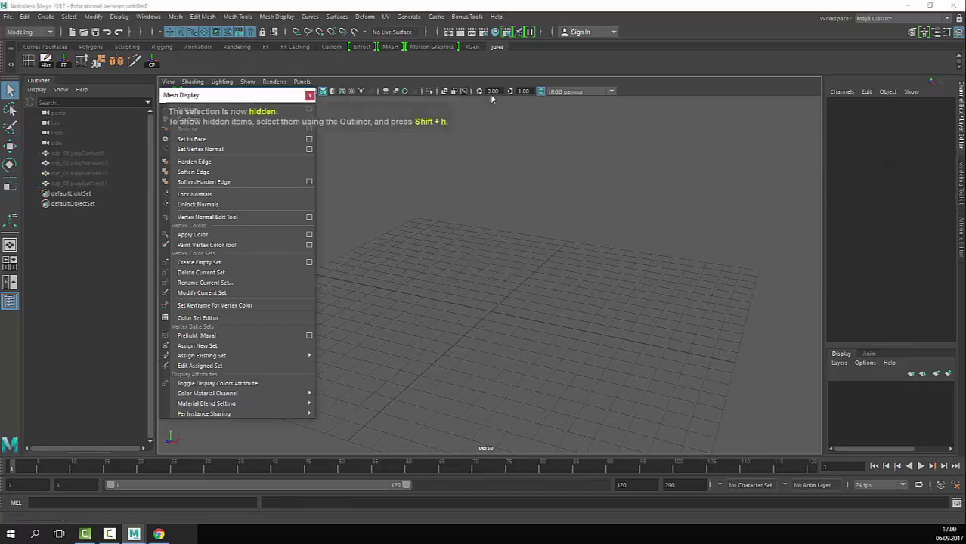
drag(236, 96, 948, 96)
Step: Create a polygon sphere at the grid's centre and compare its shading selected and deselected
click(93, 16)
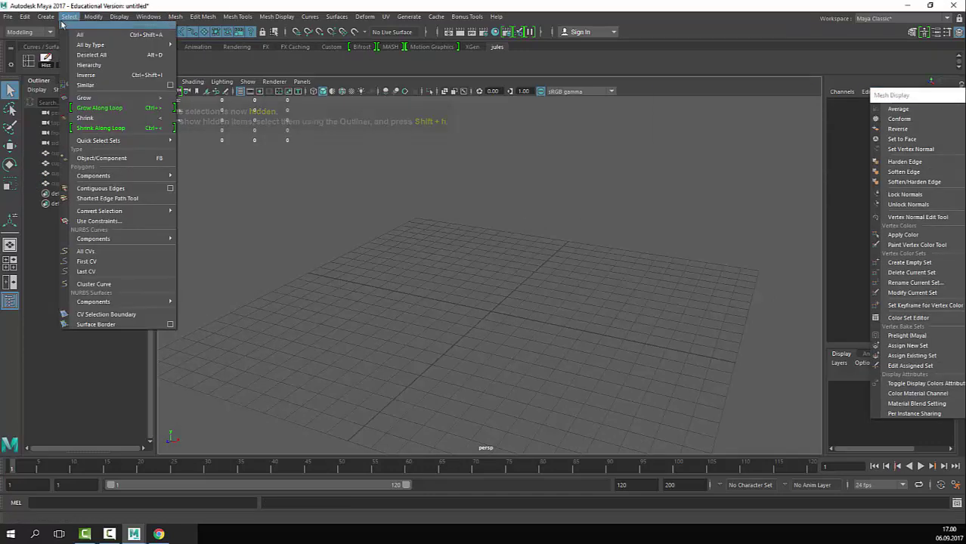
mouse_move(76, 52)
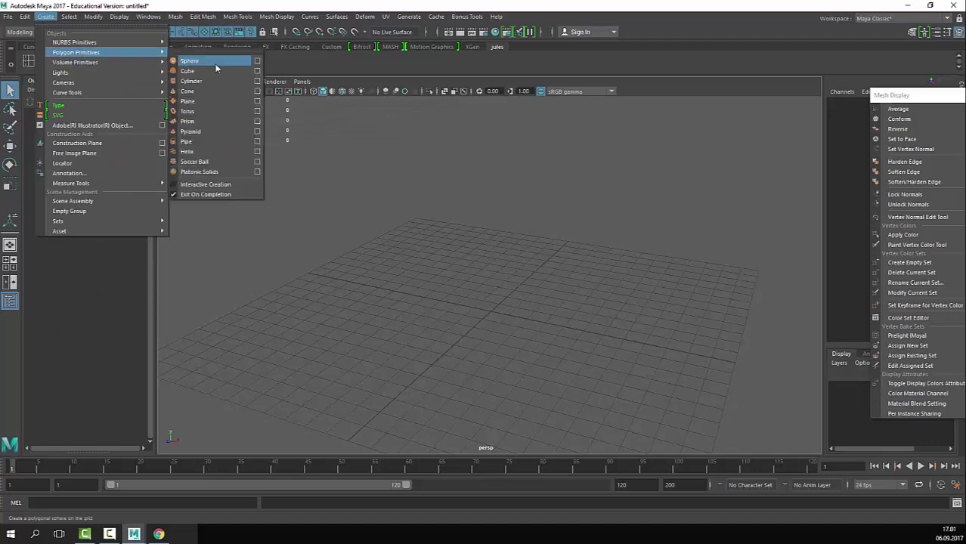
click(214, 64)
click(603, 317)
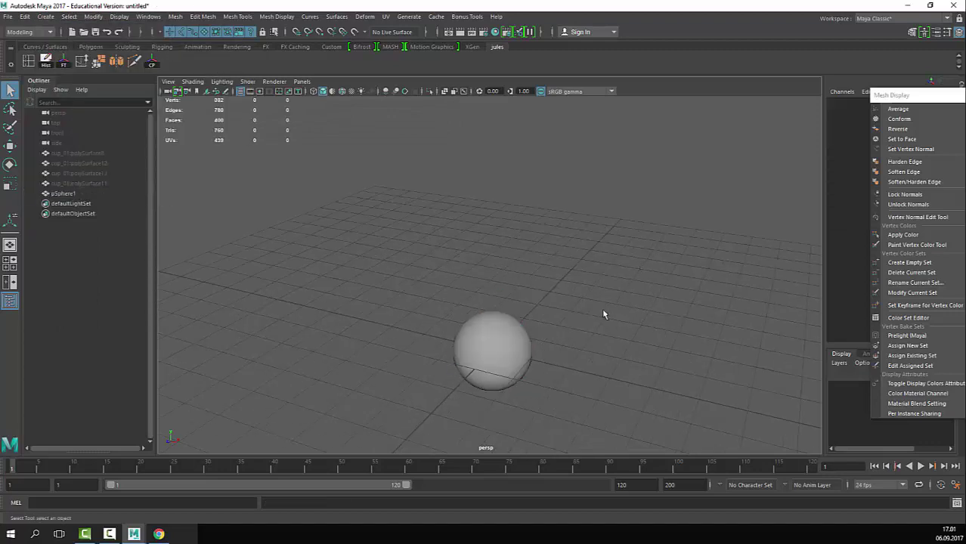
alt+right_drag(589, 332, 842, 240)
alt+middle_drag(660, 221, 642, 151)
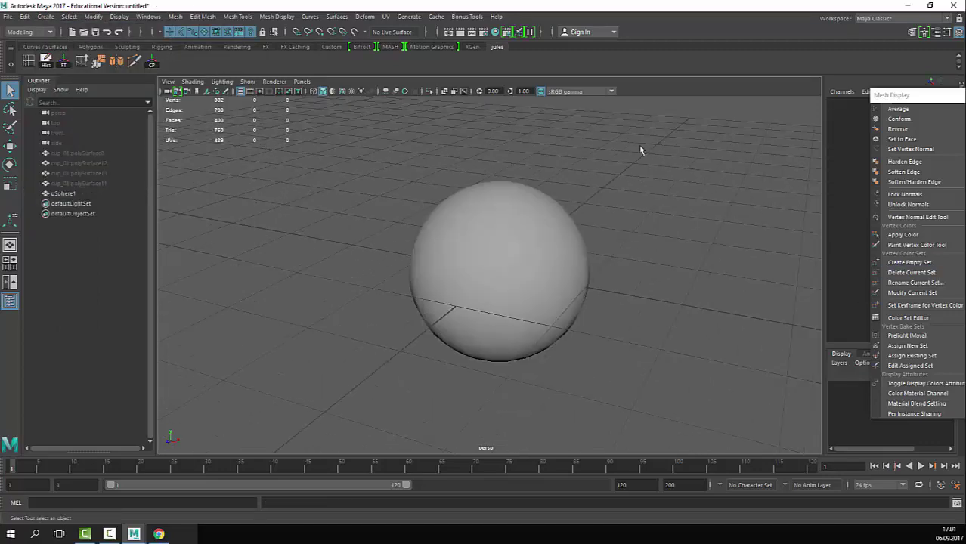
drag(642, 151, 541, 369)
scroll(642, 282, up, 2)
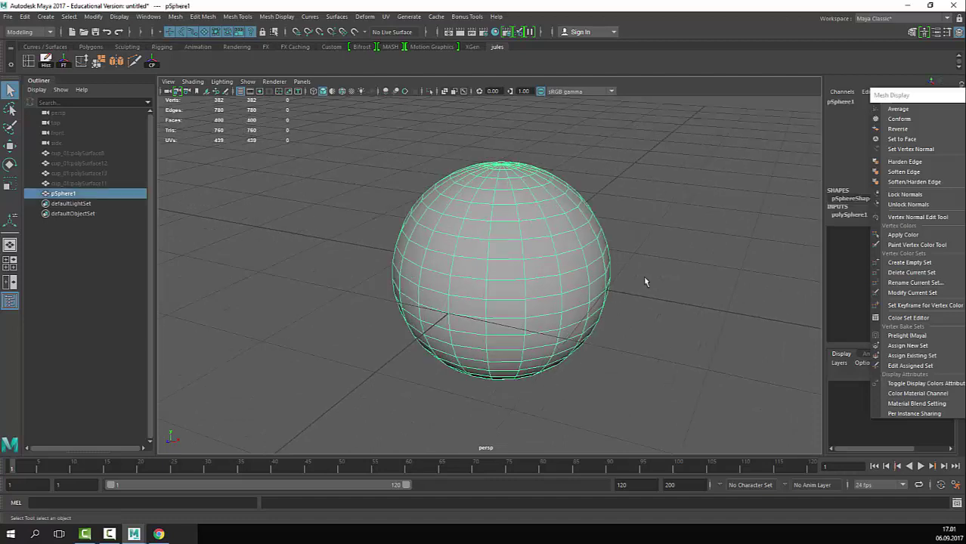
click(644, 282)
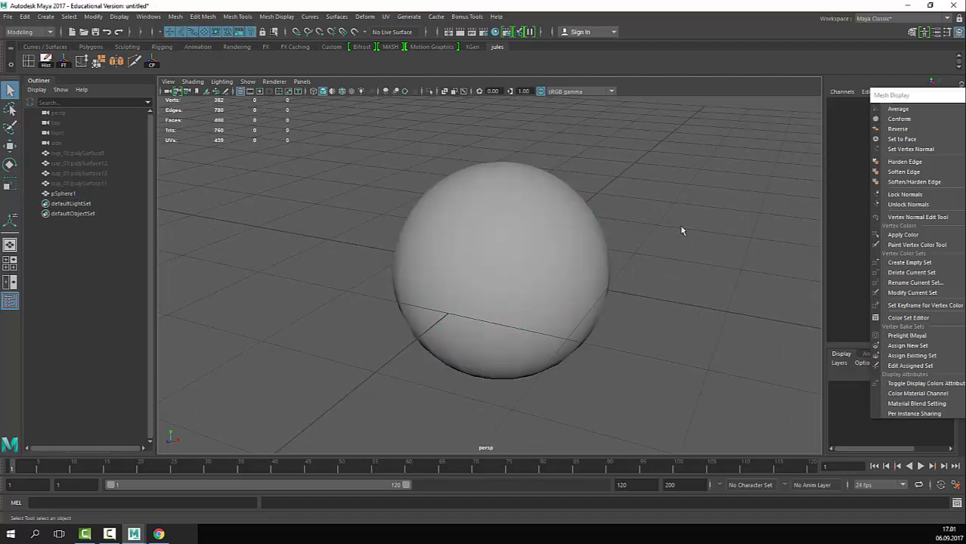
click(476, 310)
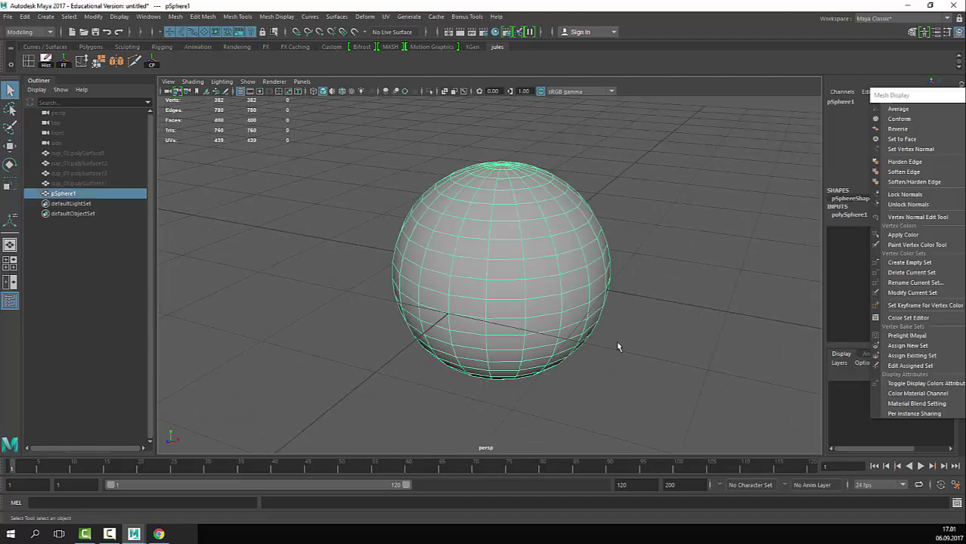
Step: Zoom in on the sphere and compare its shaded surface with its wireframe from the front
click(46, 16)
mouse_move(82, 52)
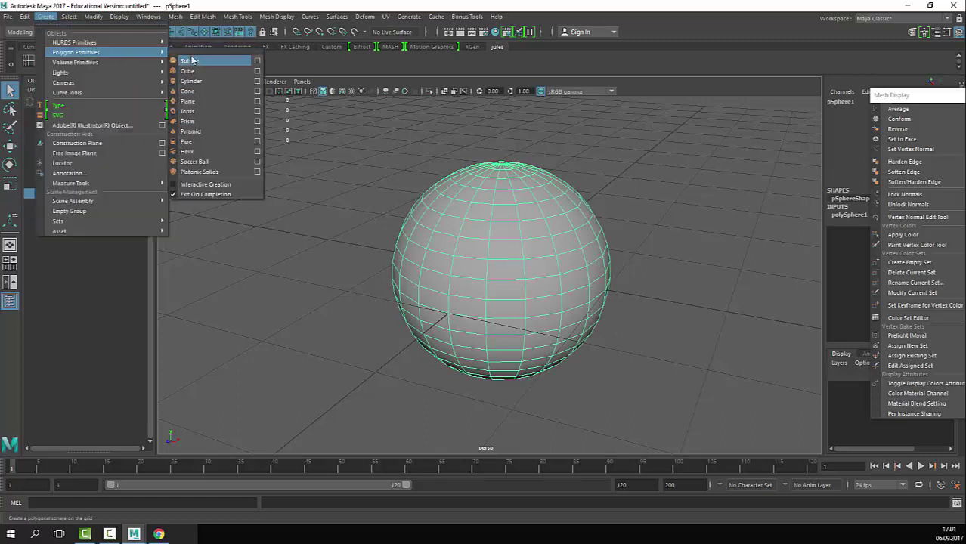
click(370, 127)
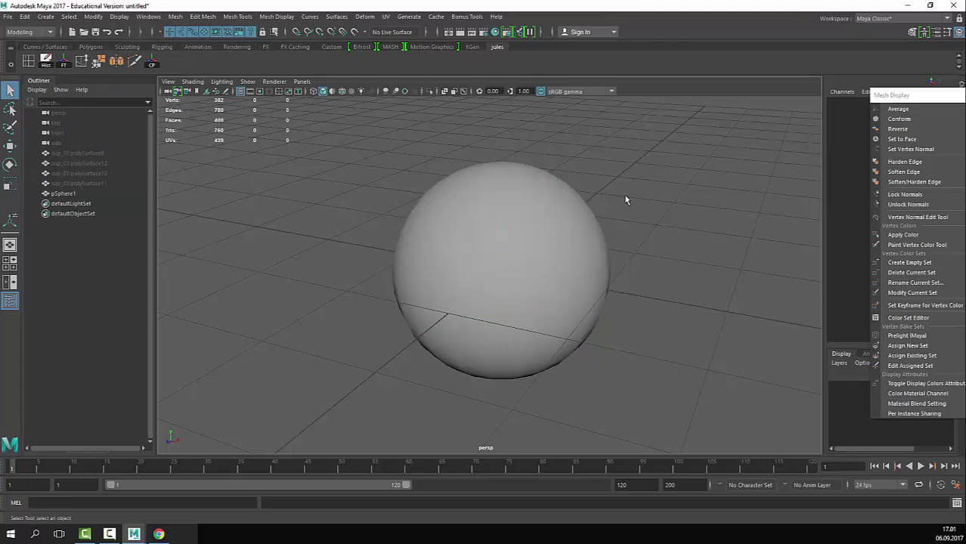
click(554, 298)
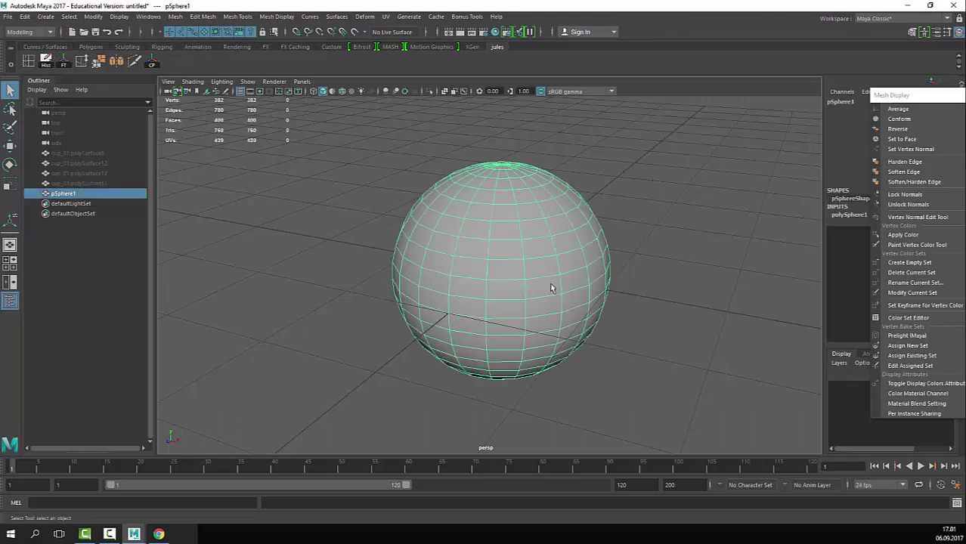
scroll(551, 288, up, 4)
alt+middle_drag(580, 266, 561, 302)
click(693, 180)
alt+drag(435, 269, 486, 231)
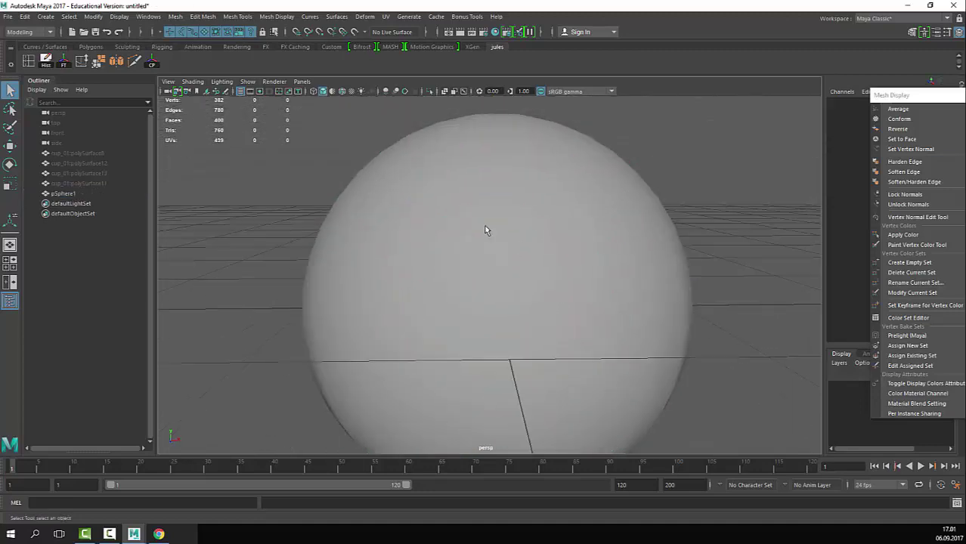
click(546, 378)
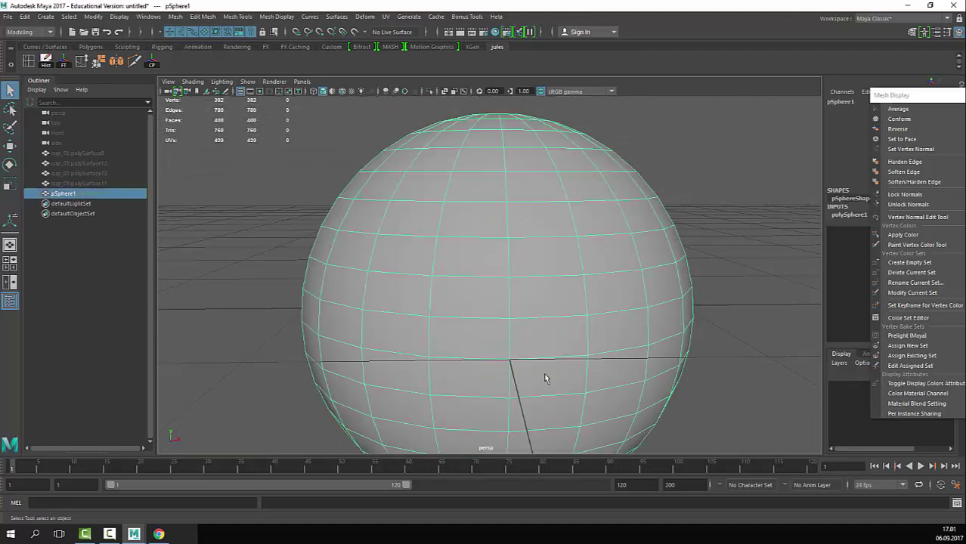
Step: Select a single face on the upper part of the sphere, then return to whole-object selection
alt+middle_drag(610, 213, 597, 229)
right_drag(603, 230, 606, 263)
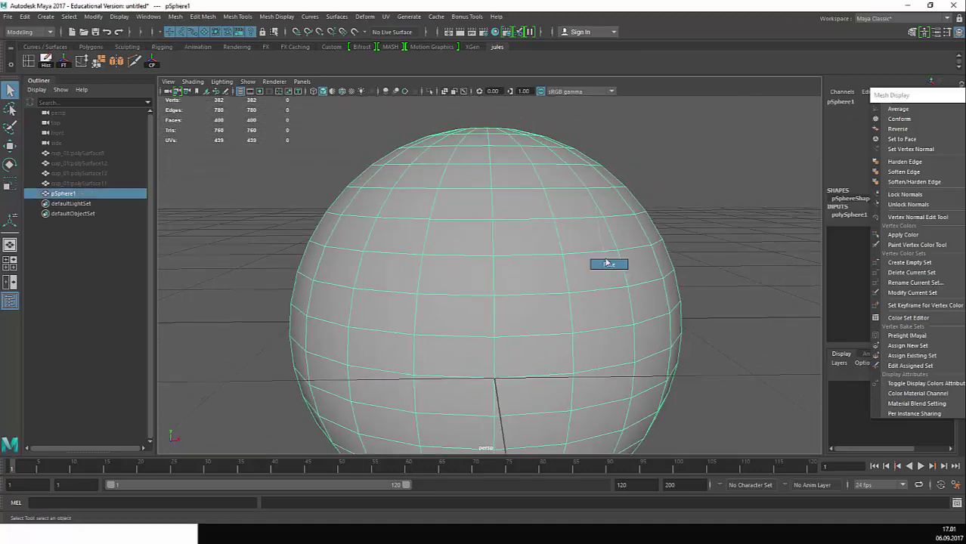
click(561, 177)
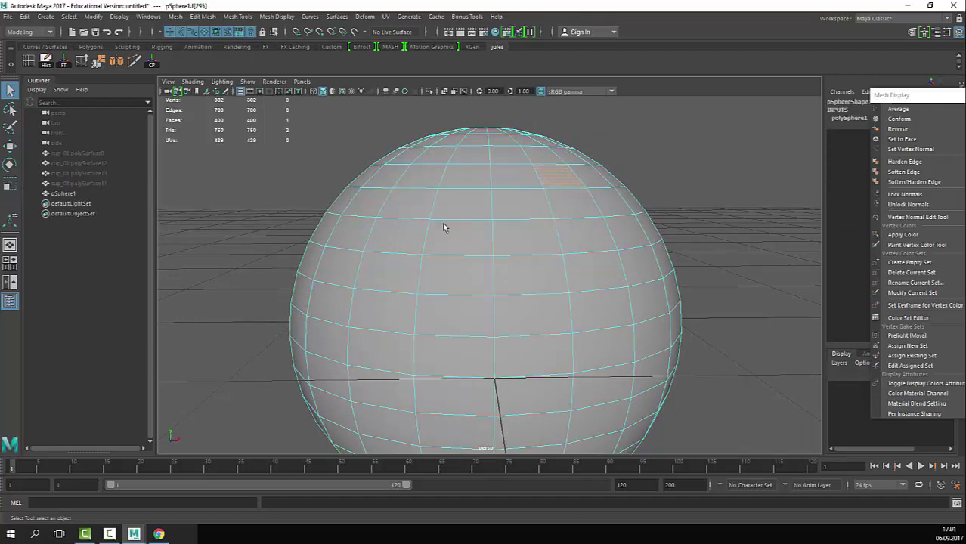
key(F8)
Step: Display the polygon normals on the sphere
click(141, 19)
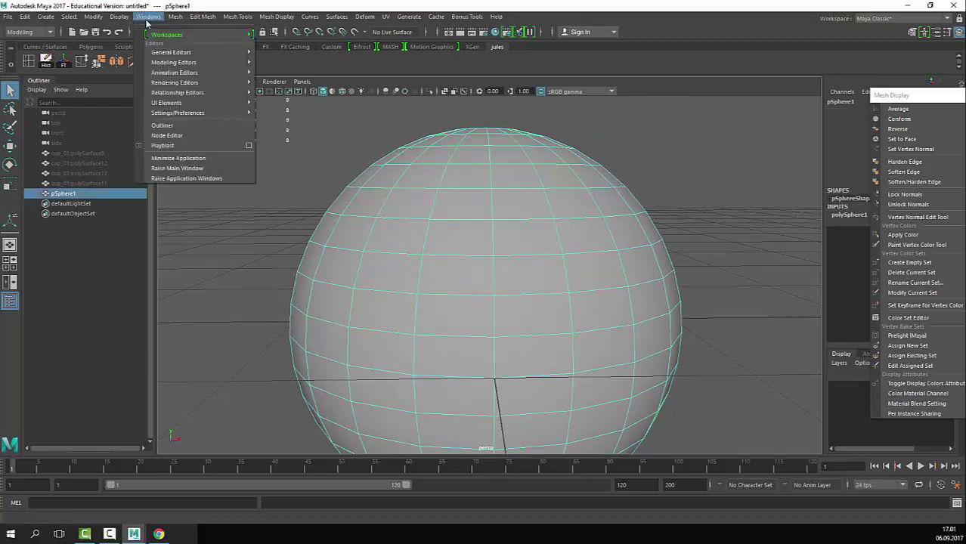
click(119, 16)
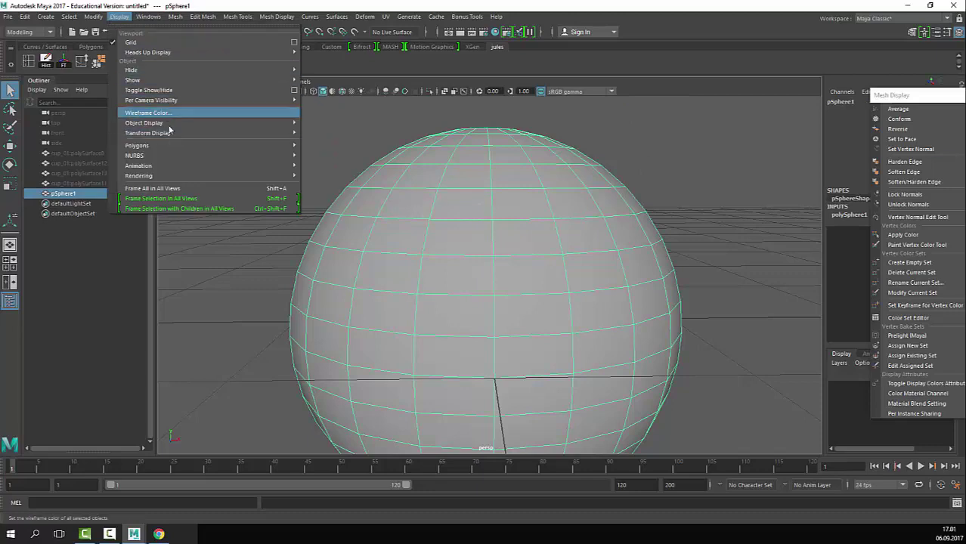
mouse_move(140, 145)
click(340, 249)
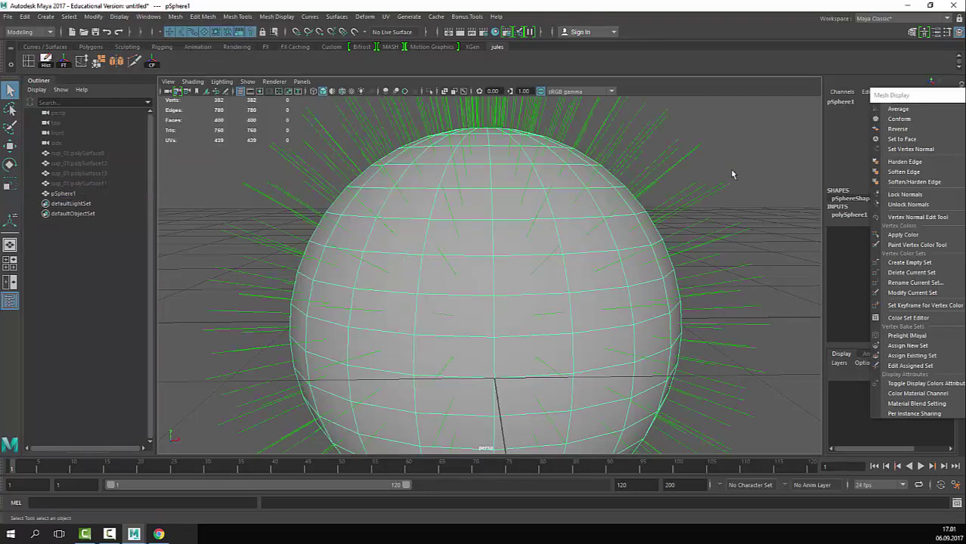
Step: Examine the normals around individual faces near the sphere's top, then return to object selection and compare it deselected
scroll(505, 295, down, 4)
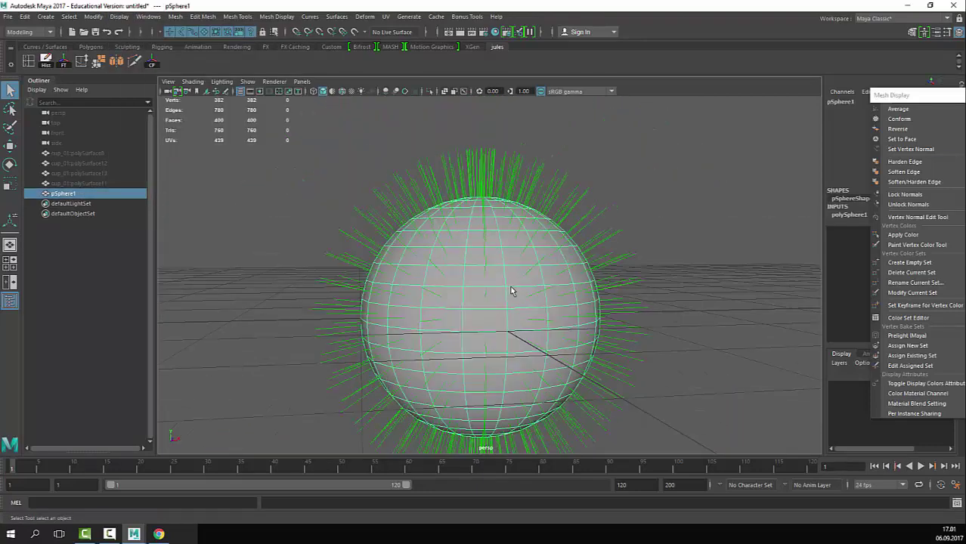
alt+right_drag(510, 291, 477, 334)
click(552, 283)
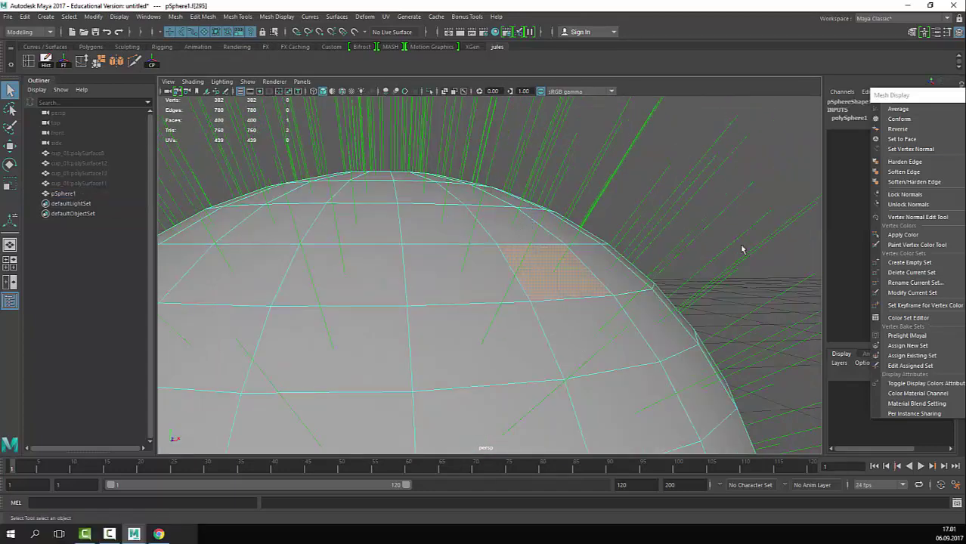
scroll(502, 257, down, 2)
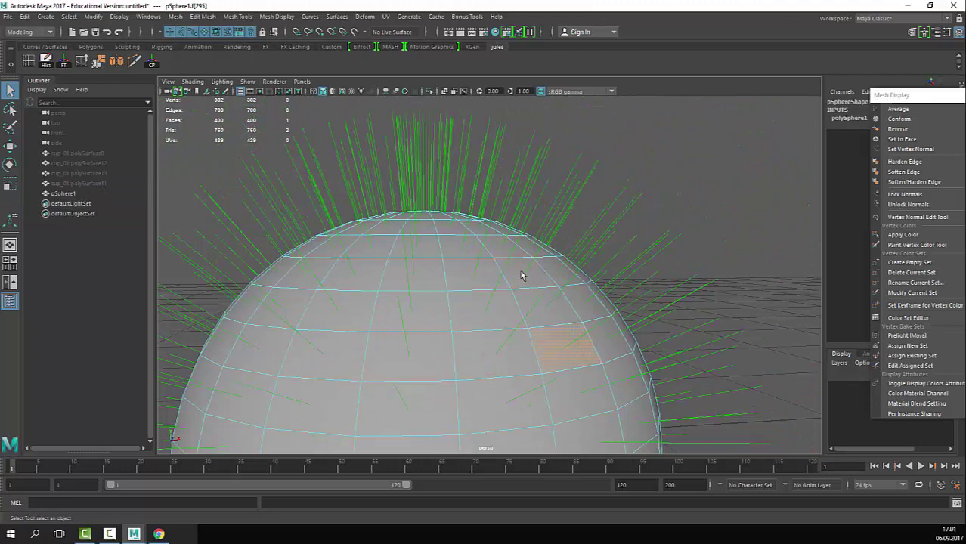
click(511, 257)
click(531, 270)
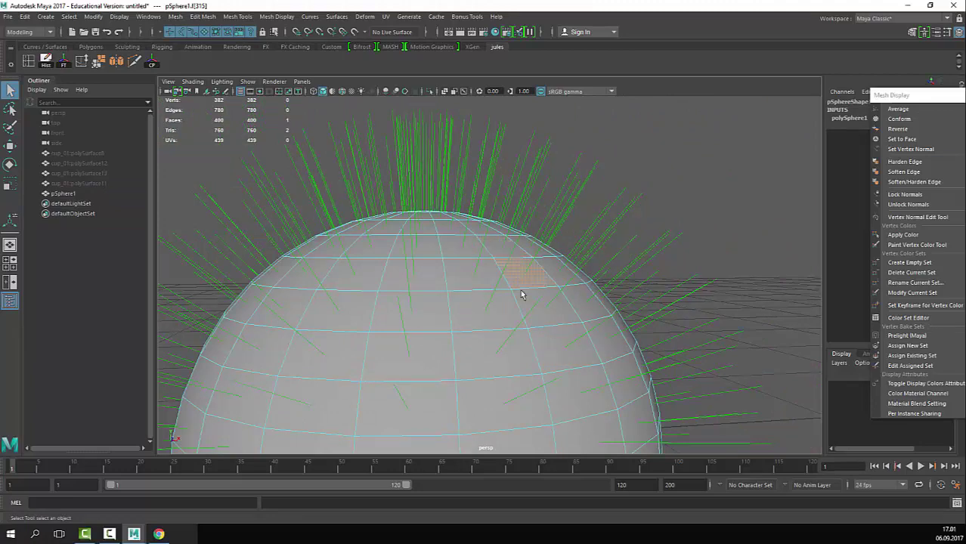
alt+drag(542, 278, 657, 177)
click(616, 307)
right_drag(531, 327, 692, 203)
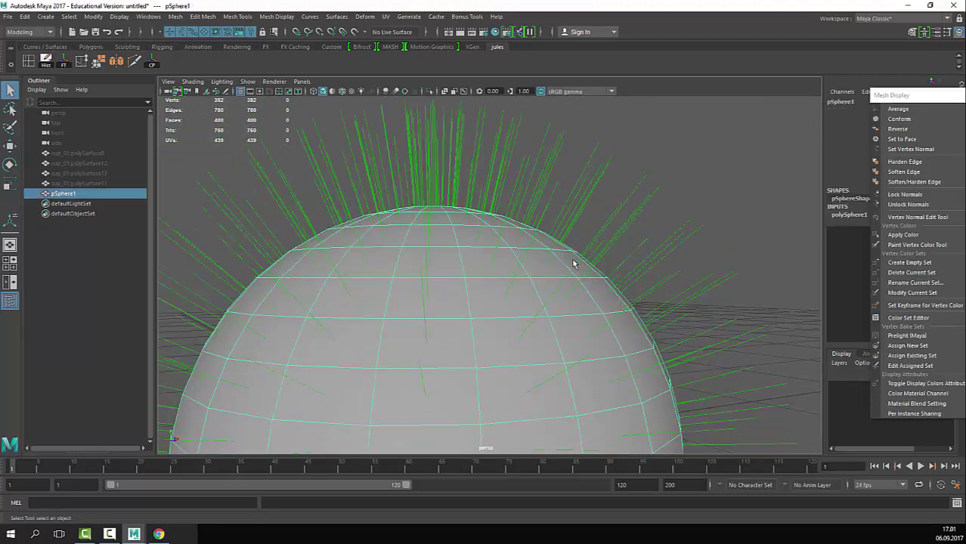
click(668, 134)
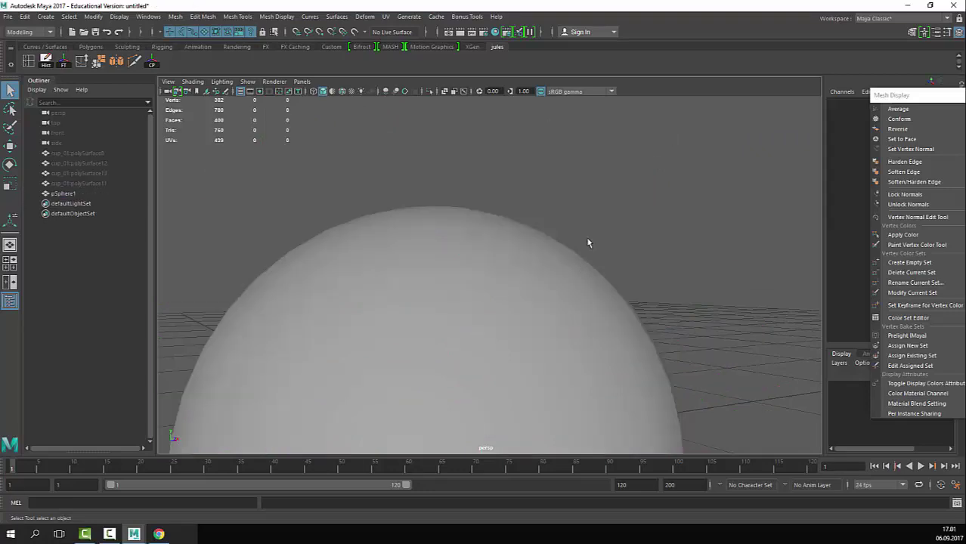
click(382, 289)
Step: Turn off the sphere's normals display and deselect it to check the plain shading
click(118, 16)
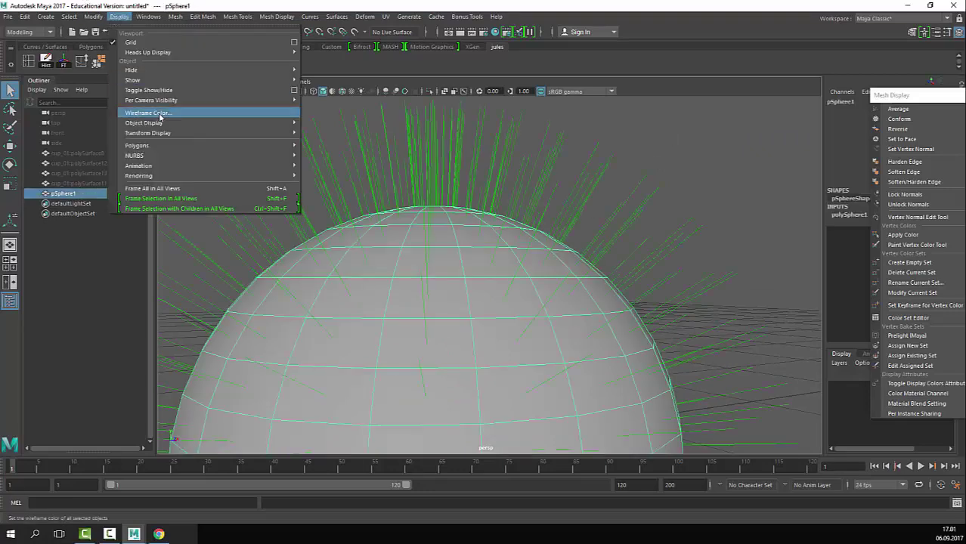
mouse_move(191, 145)
click(370, 249)
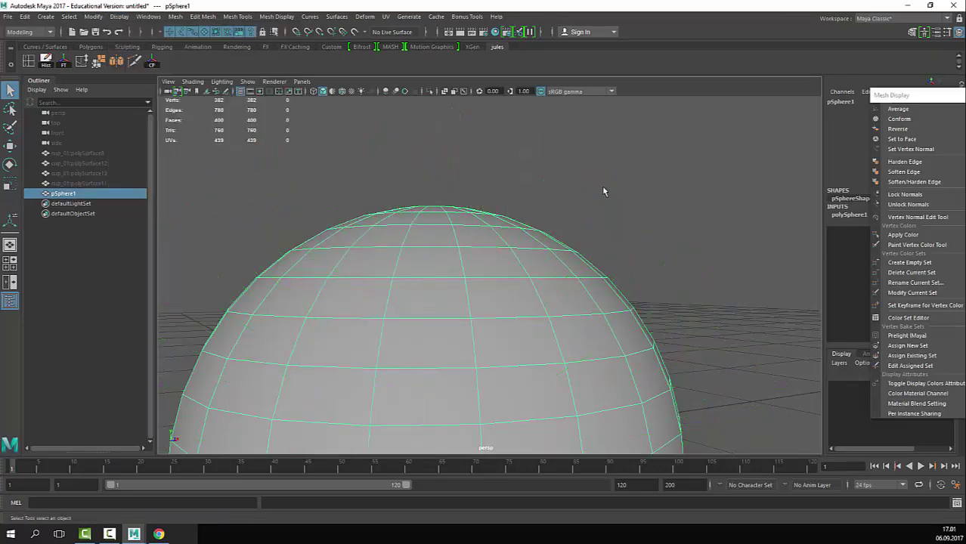
click(408, 17)
click(635, 147)
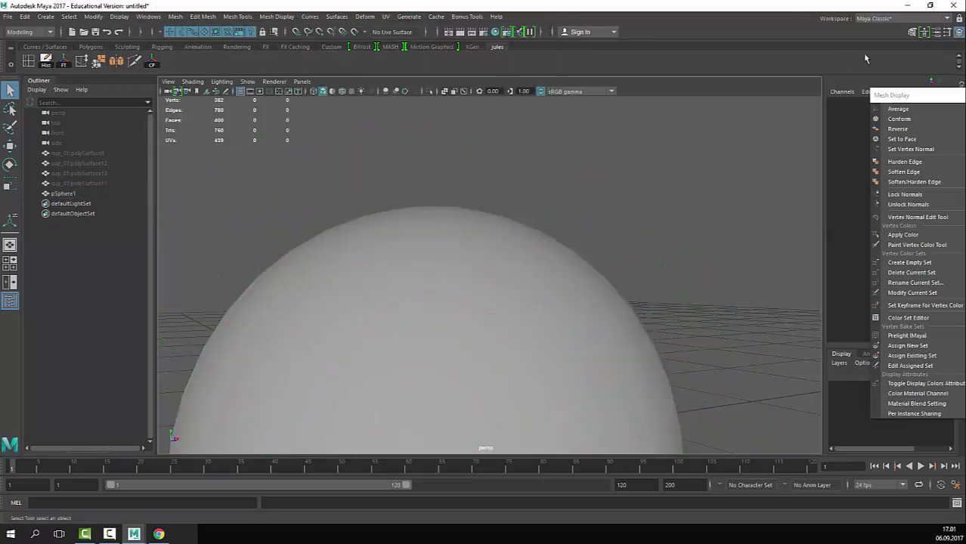
Step: Harden all edges of the sphere and inspect its faceted shading from below and from the side
click(445, 382)
drag(909, 100, 746, 97)
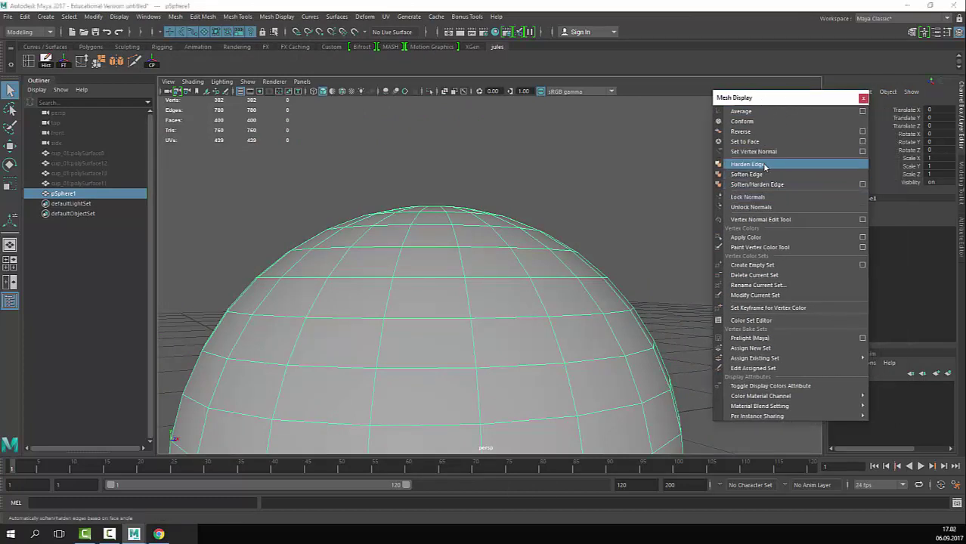
click(765, 165)
click(646, 213)
alt+right_drag(646, 212, 421, 272)
alt+drag(421, 272, 557, 202)
alt+right_drag(558, 204, 536, 242)
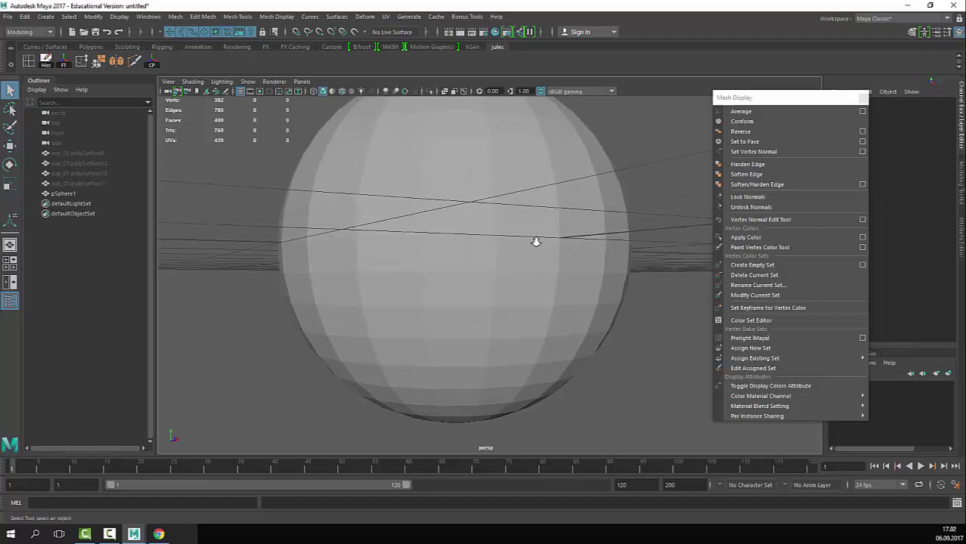
scroll(535, 245, down, 2)
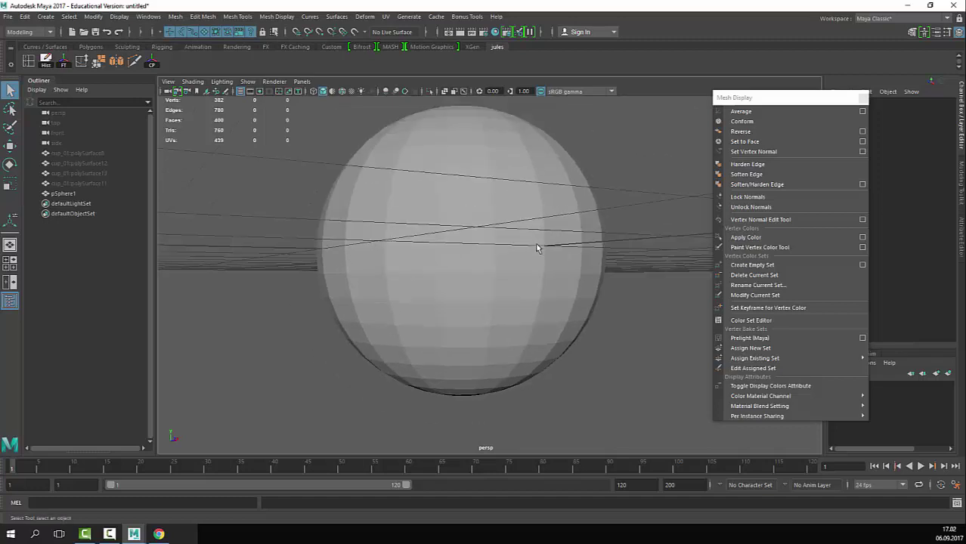
alt+middle_drag(546, 244, 547, 272)
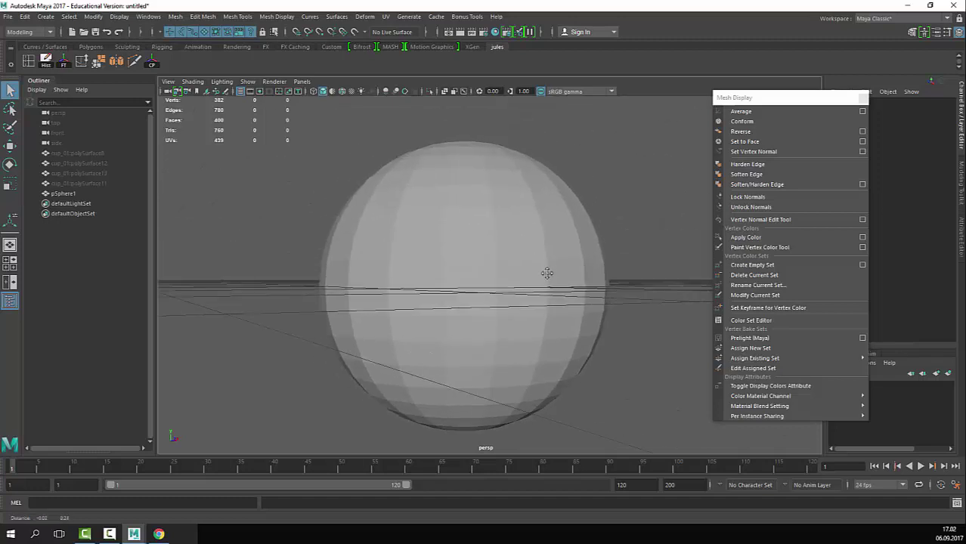
click(572, 336)
click(644, 448)
Step: Delete the sphere and create a polygon cylinder at the grid's centre
click(471, 381)
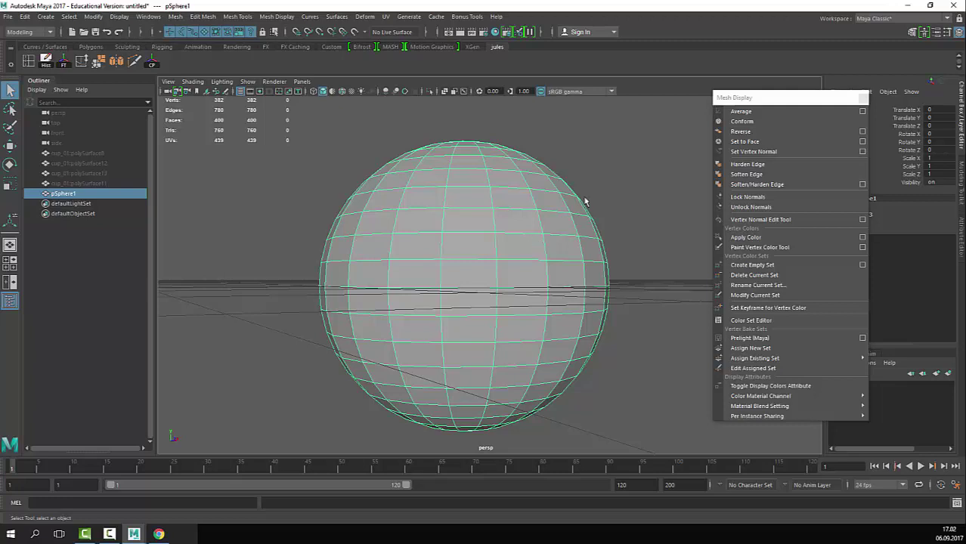
key(Delete)
click(93, 15)
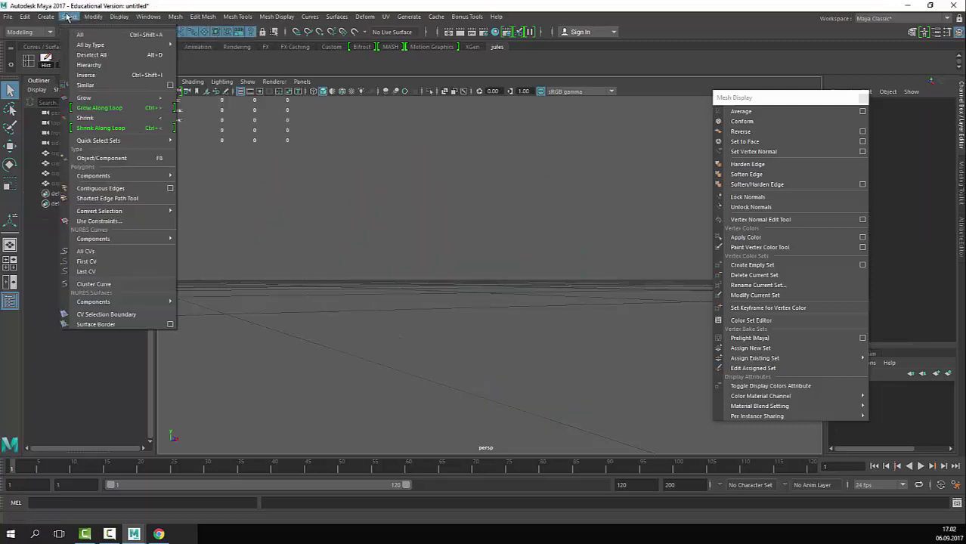
mouse_move(76, 52)
click(226, 83)
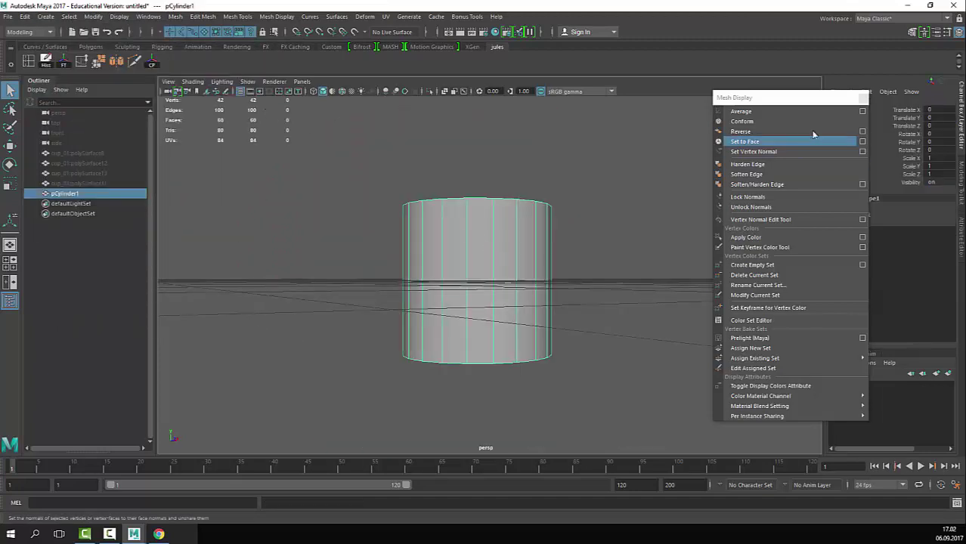
Step: Move the Mesh Display window off the object's settings and reduce the cylinder's axis subdivisions to 8
drag(748, 97, 615, 334)
click(850, 214)
click(911, 240)
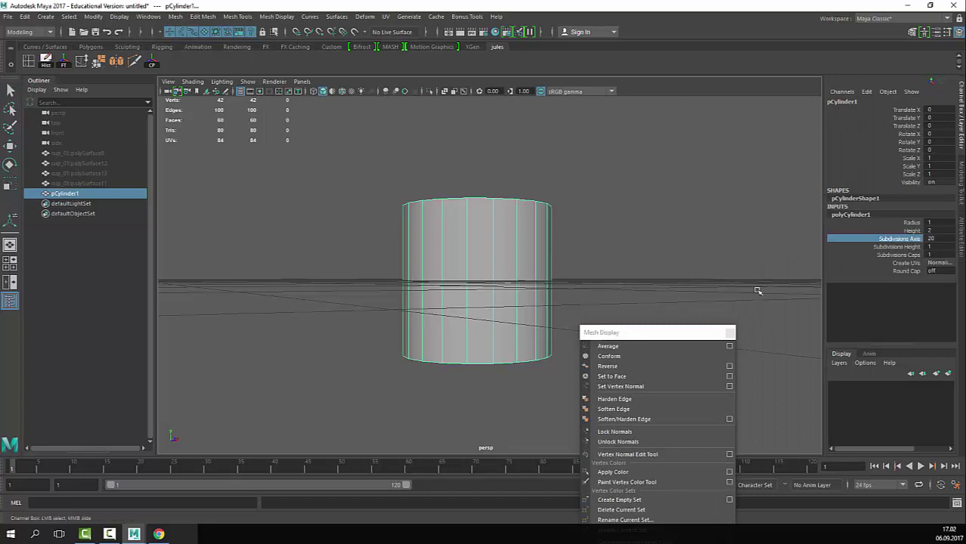
middle_drag(710, 285, 647, 289)
key(q)
click(612, 252)
alt+right_drag(608, 253, 497, 260)
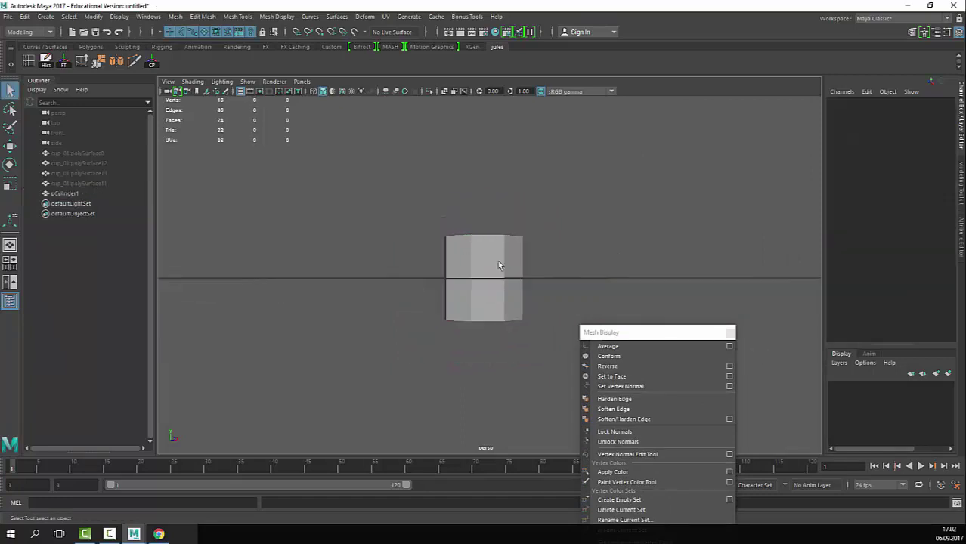
Step: Scale the cylinder into a thin pole, about 0.41 in X and Z and 4.87 in Y, and raise it about 5.2 units
alt+drag(497, 260, 495, 313)
click(491, 310)
key(r)
ctrl+drag(482, 241, 484, 84)
key(w)
alt+right_drag(638, 239, 522, 272)
alt+drag(521, 272, 485, 97)
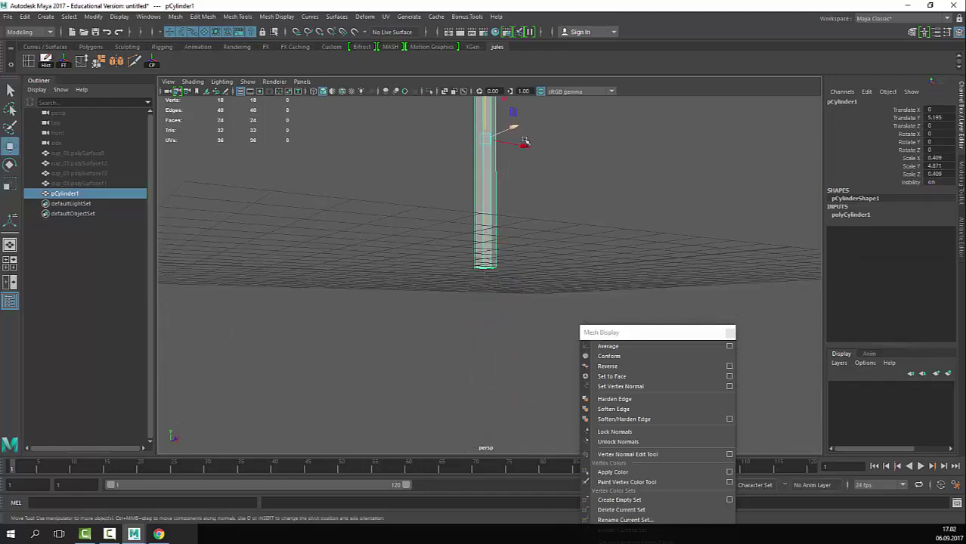
alt+middle_drag(514, 127, 521, 272)
Step: Examine the pole's faceted shading from several sides and distances, both selected and deselected
click(618, 275)
alt+right_drag(623, 276, 498, 268)
alt+drag(498, 267, 645, 264)
scroll(548, 269, down, 3)
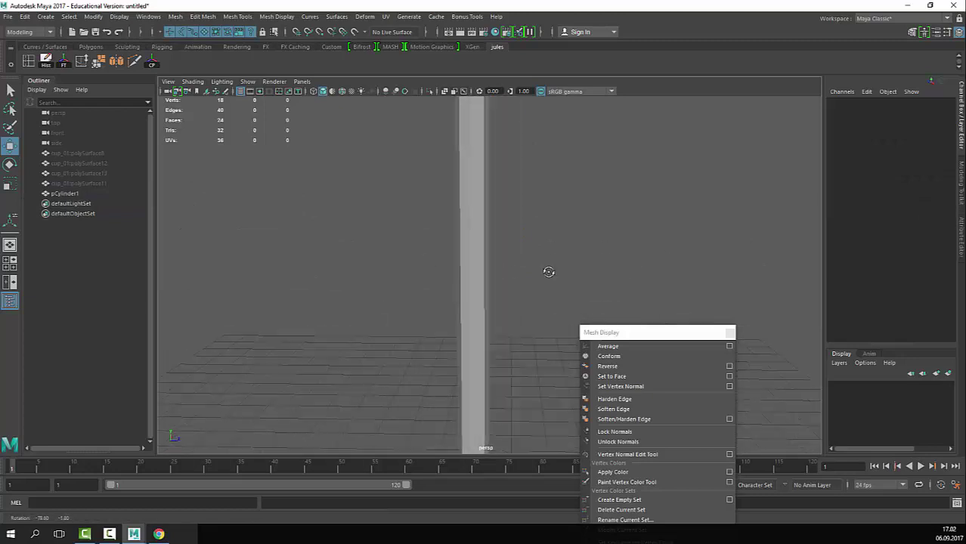
scroll(491, 288, up, 1)
alt+drag(431, 301, 377, 297)
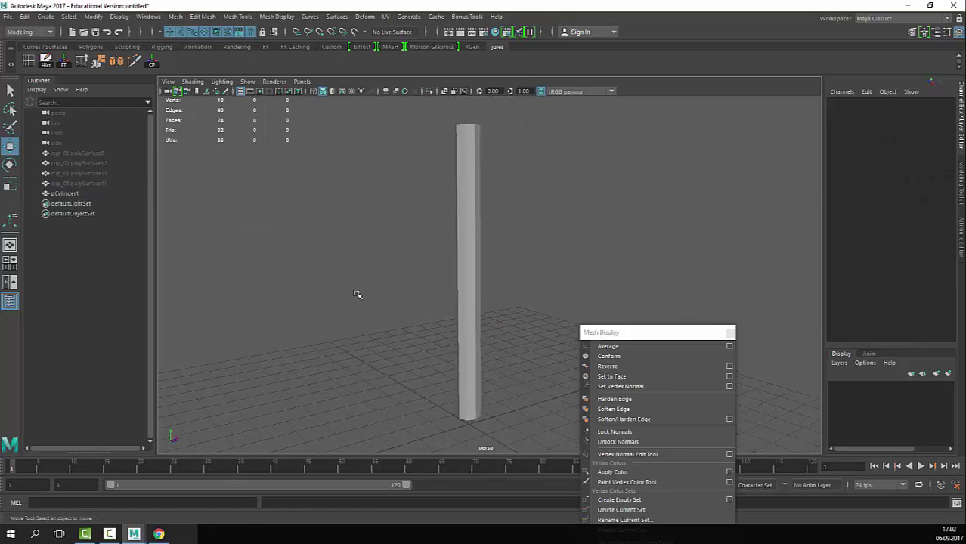
scroll(358, 294, up, 5)
alt+drag(420, 276, 484, 247)
click(480, 250)
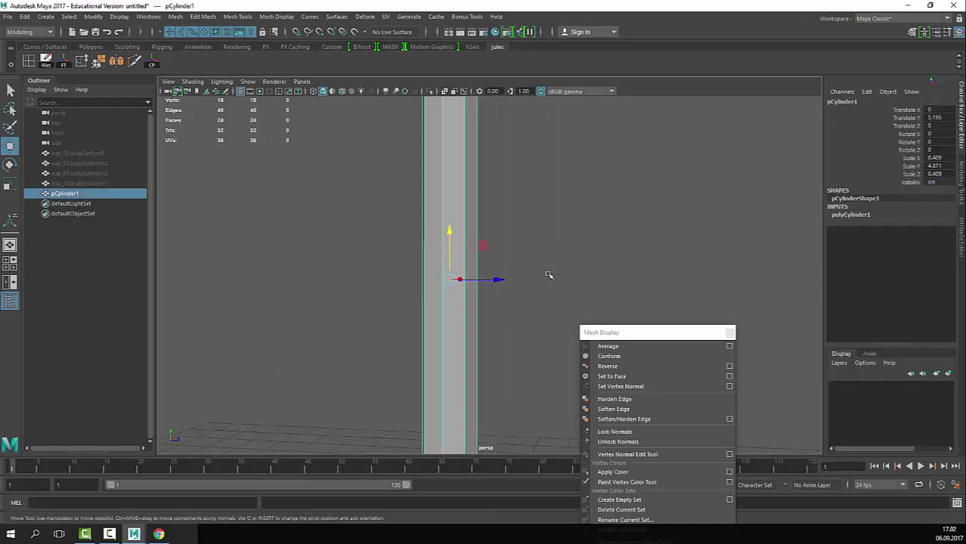
click(587, 259)
alt+drag(586, 258, 453, 270)
click(447, 271)
scroll(430, 251, down, 5)
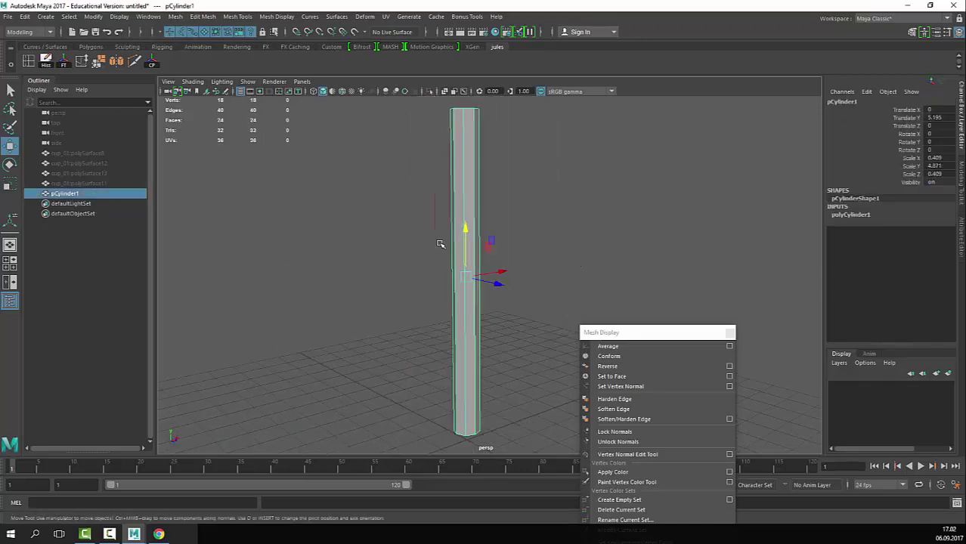
Step: Select the pole's eight vertical edges and soften them, bringing the Mesh Display window up beside the pole
right_drag(456, 240, 459, 195)
drag(691, 176, 277, 265)
alt+drag(578, 242, 555, 226)
drag(414, 272, 414, 272)
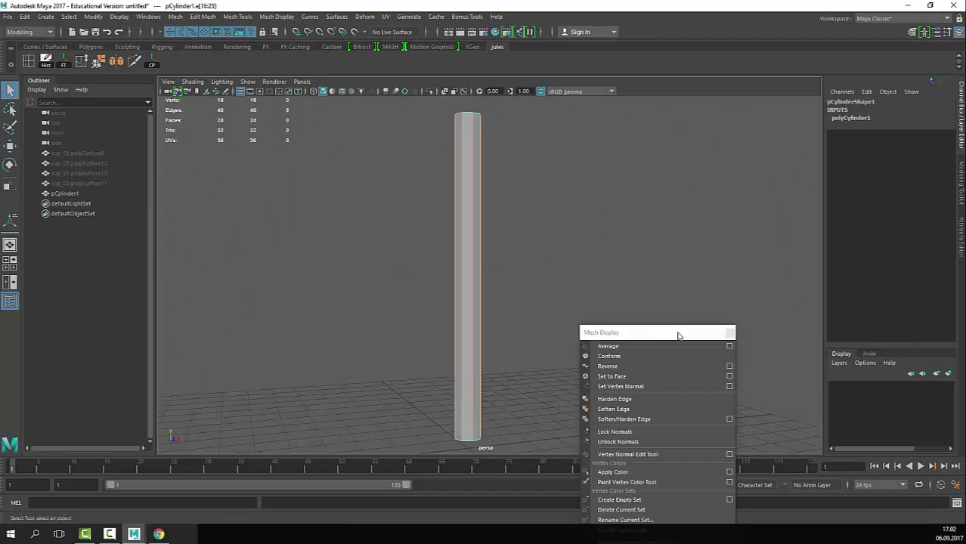
drag(676, 333, 699, 105)
click(640, 185)
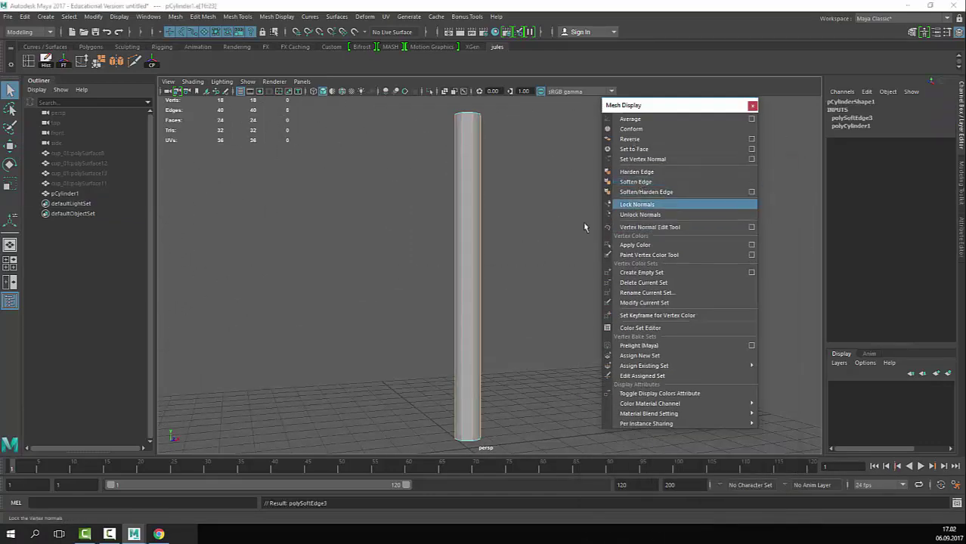
Step: Examine the softened pole's shading from several sides and distances, both selected and deselected
click(462, 210)
click(535, 169)
scroll(596, 296, up, 4)
alt+drag(597, 297, 359, 253)
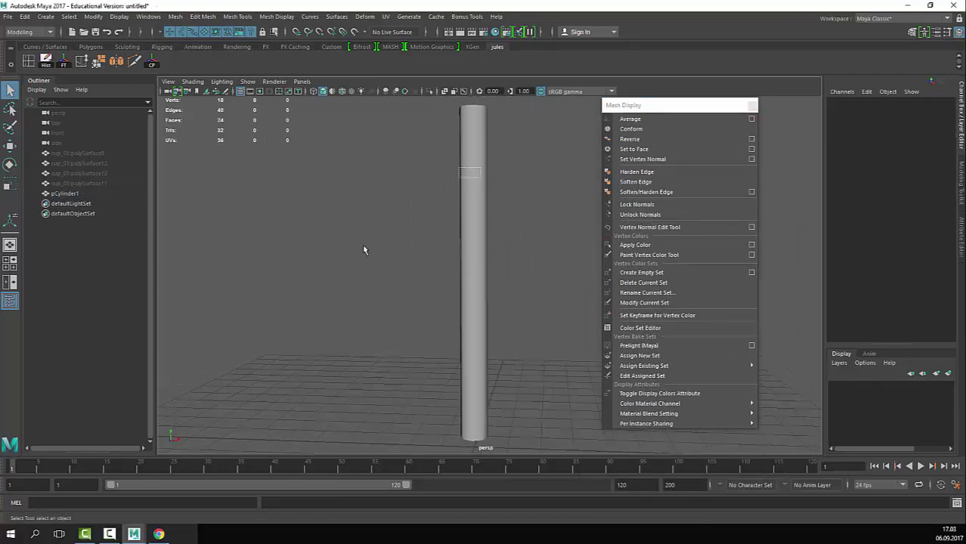
click(479, 266)
alt+drag(481, 268, 518, 255)
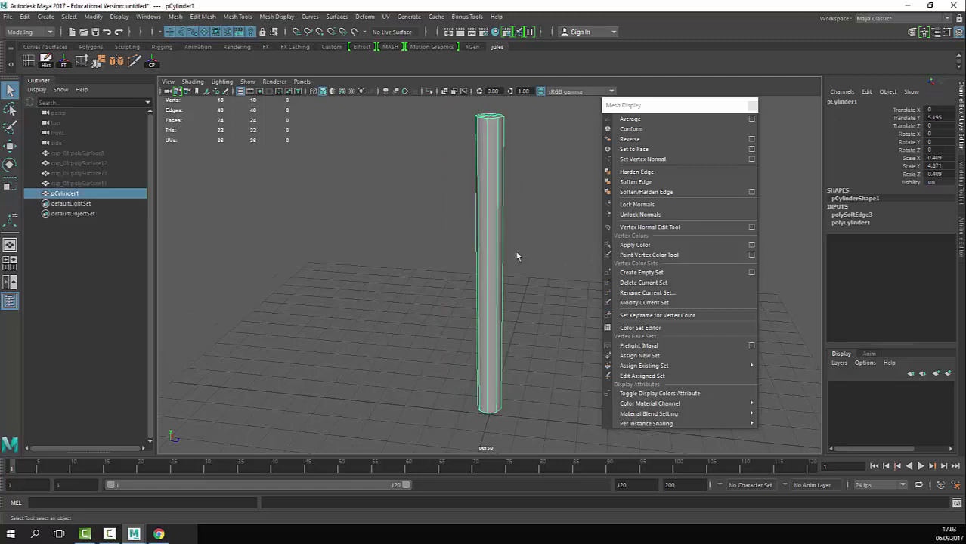
click(517, 255)
click(484, 266)
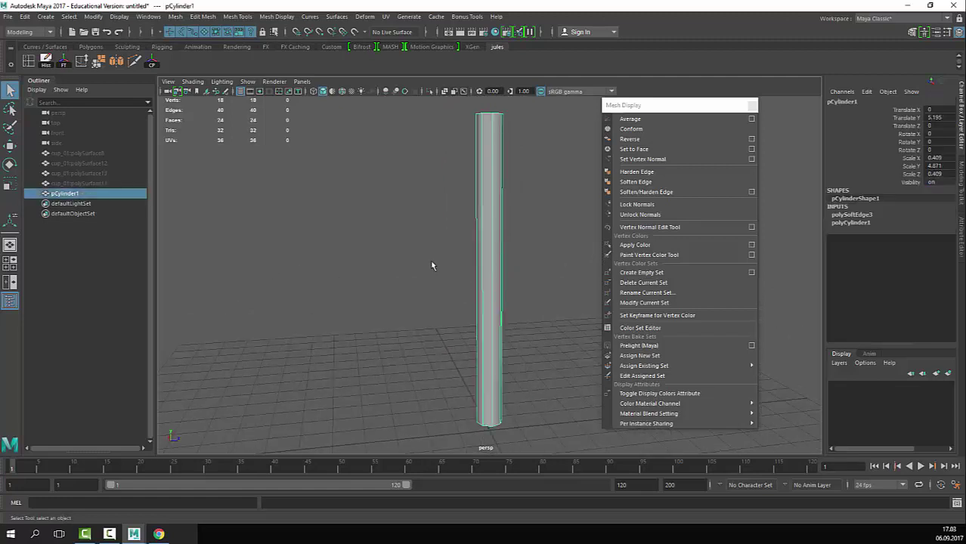
click(536, 242)
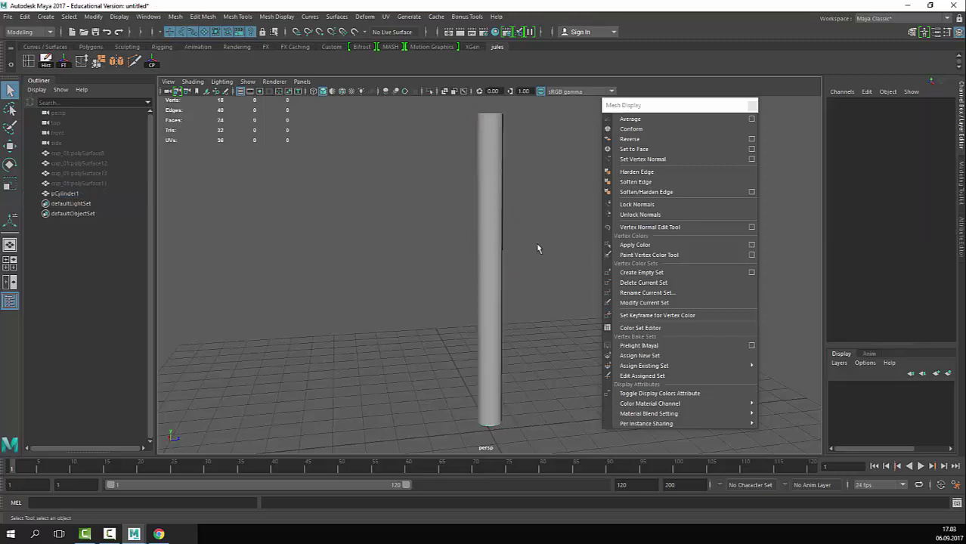
Step: Duplicate the pole about 2.68 units along negative Z and harden the copy's edges
drag(536, 242, 440, 271)
key(ctrl+d)
key(w)
drag(537, 275, 414, 270)
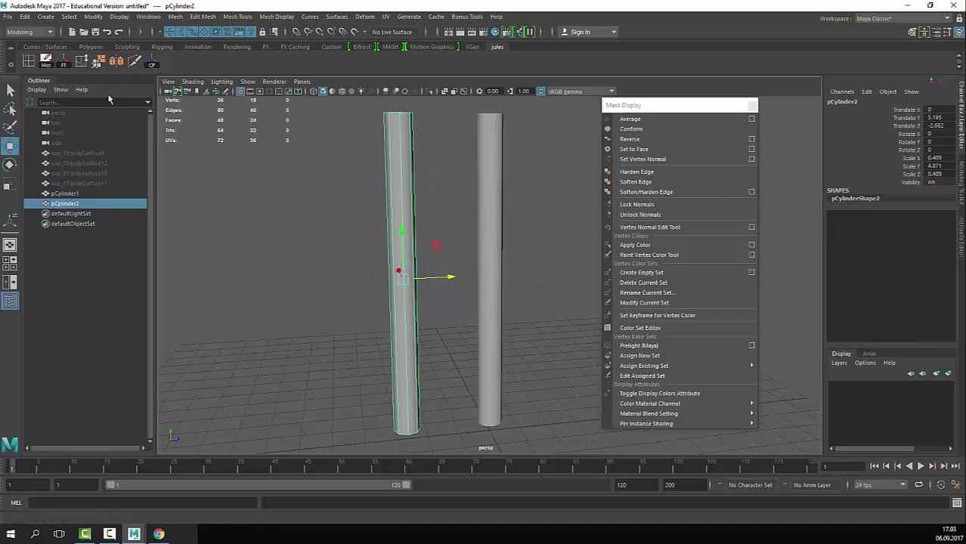
click(648, 182)
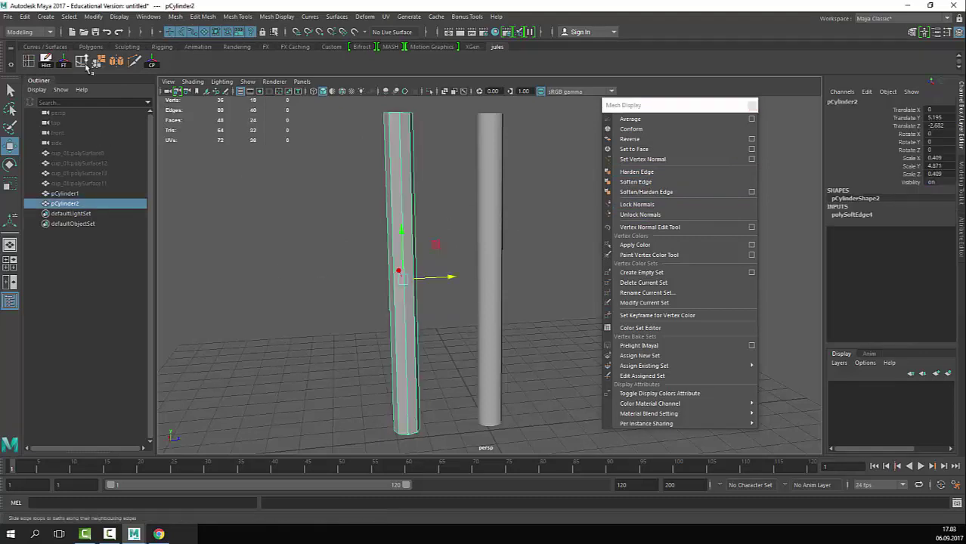
Step: Insert one edge loop near the bottom end and one near the top end of the duplicated pole
click(31, 65)
drag(412, 429, 408, 433)
click(400, 117)
right_drag(397, 143, 446, 117)
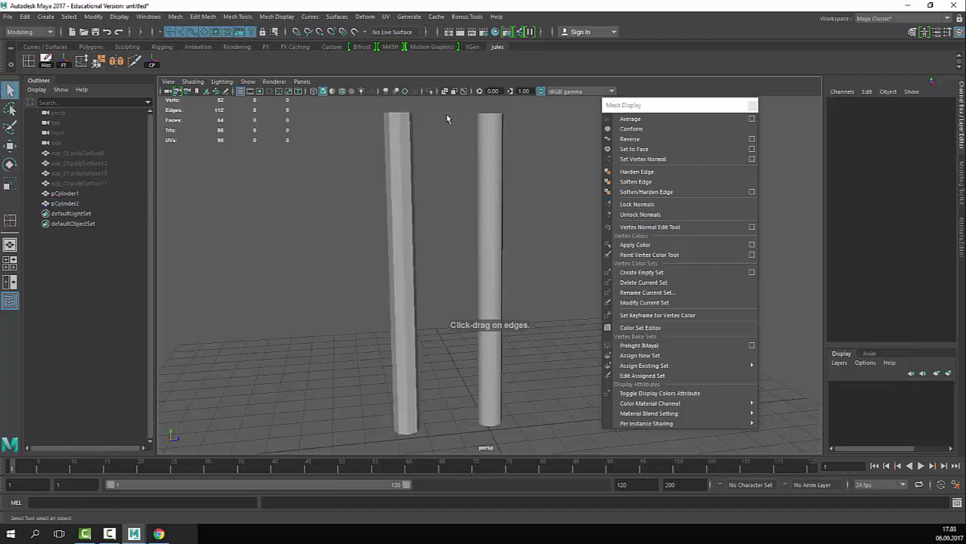
Step: Smooth the duplicated pole's mesh twice with one division each
click(406, 124)
click(175, 17)
click(193, 110)
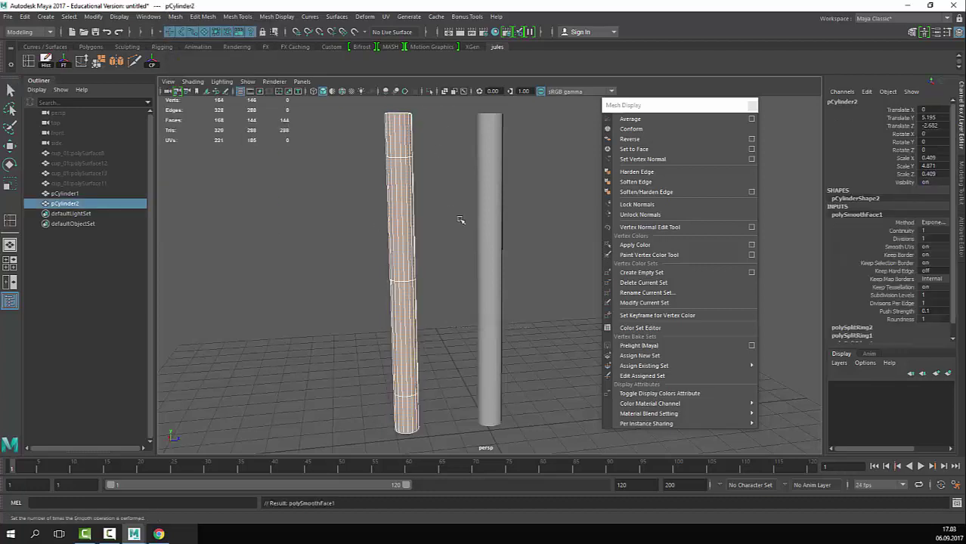
click(405, 234)
key(g)
click(389, 339)
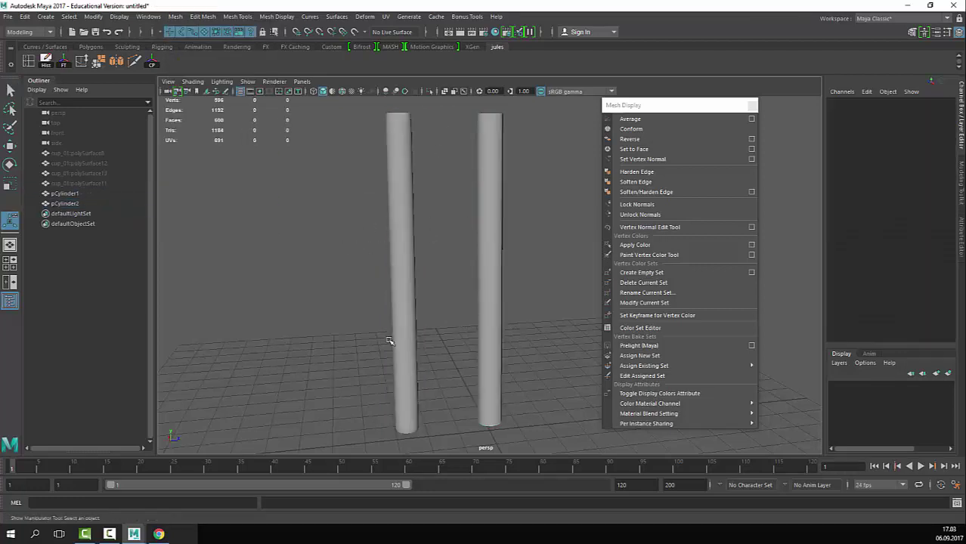
Step: Compare the smoothed duplicate's shading and wireframe density with the soft-edged low-poly pole, near and from a distance
alt+right_drag(317, 295, 452, 371)
alt+middle_drag(453, 371, 473, 361)
alt+right_drag(473, 361, 446, 310)
click(415, 306)
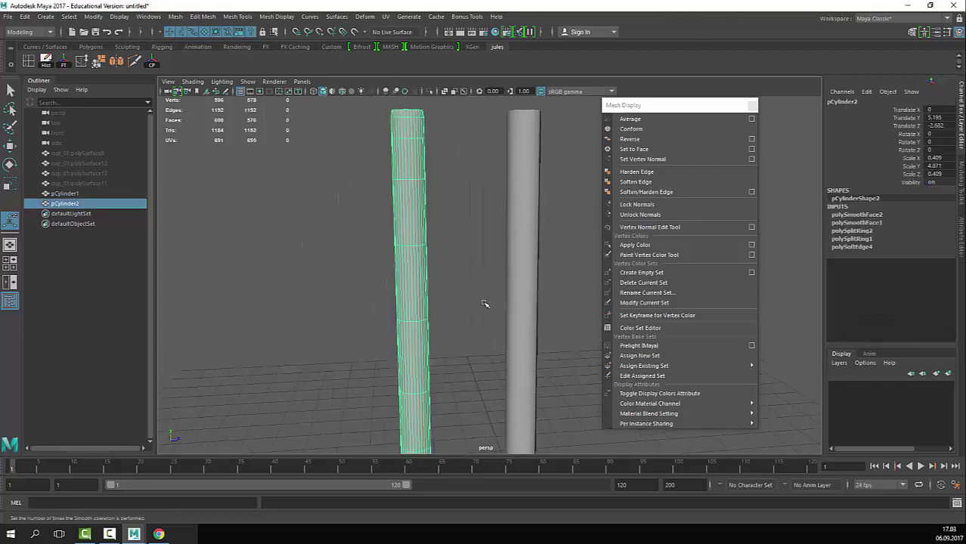
click(237, 15)
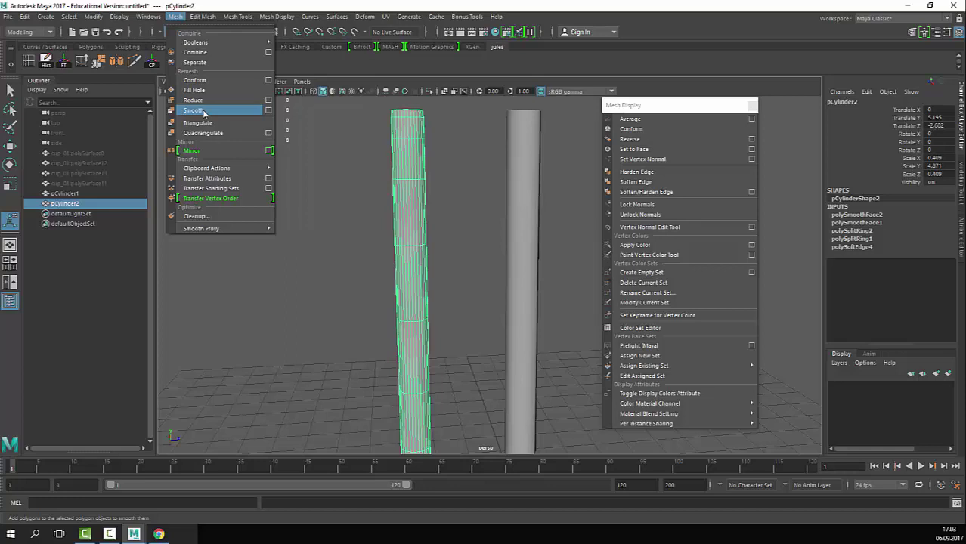
click(347, 270)
alt+right_drag(347, 270, 250, 211)
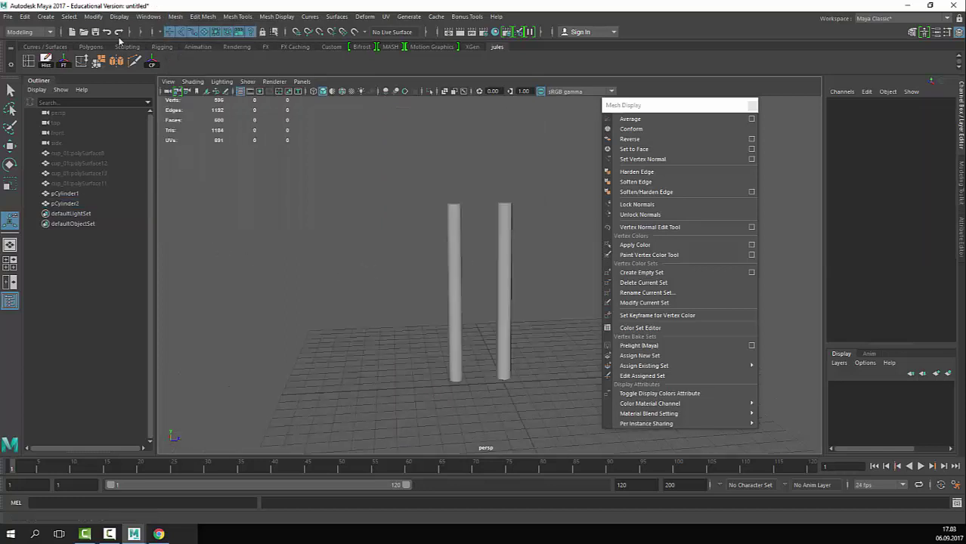
Step: Create a polygon cube, move it about 7.78 units along Z away from the poles and frame it
click(73, 16)
mouse_move(91, 58)
click(205, 69)
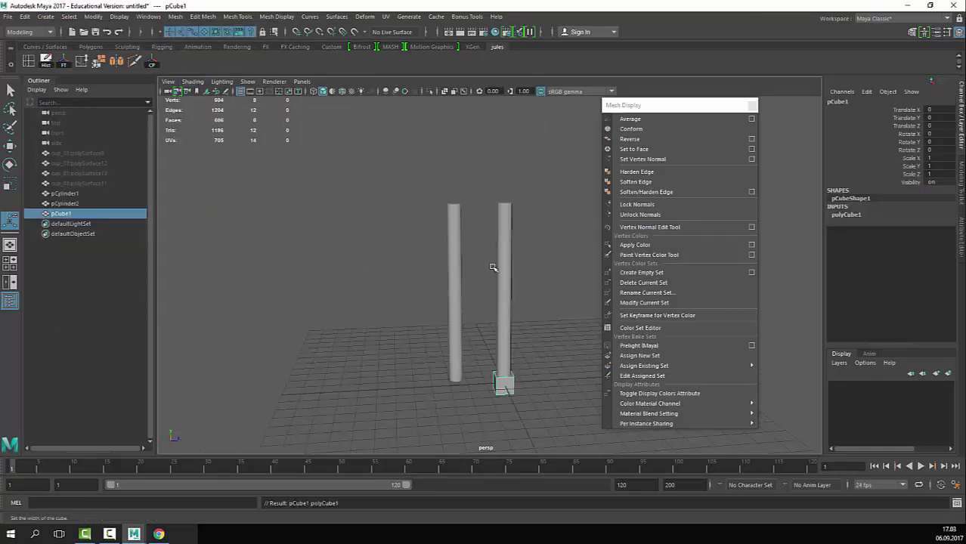
alt+right_drag(495, 267, 425, 287)
key(w)
drag(411, 288, 505, 285)
key(f)
alt+right_drag(445, 264, 403, 218)
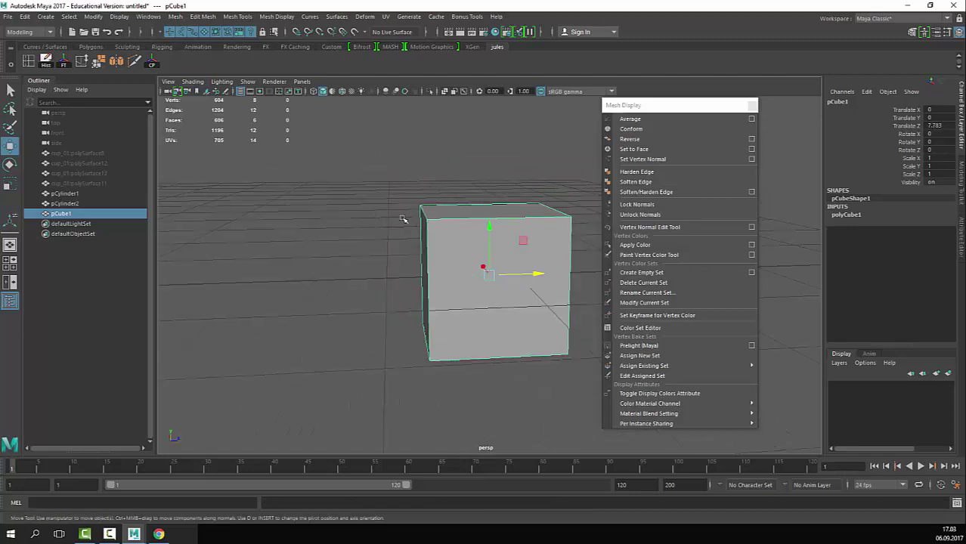
alt+drag(403, 218, 438, 242)
alt+middle_drag(438, 242, 341, 203)
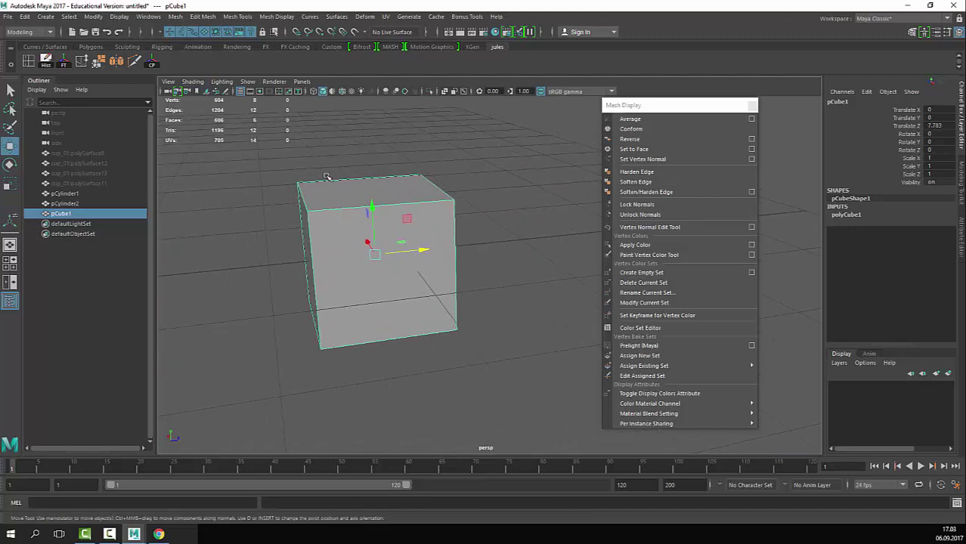
Step: Detach the Mesh commands as a floating window and smooth the cube twice into a rough sphere
click(70, 19)
click(183, 26)
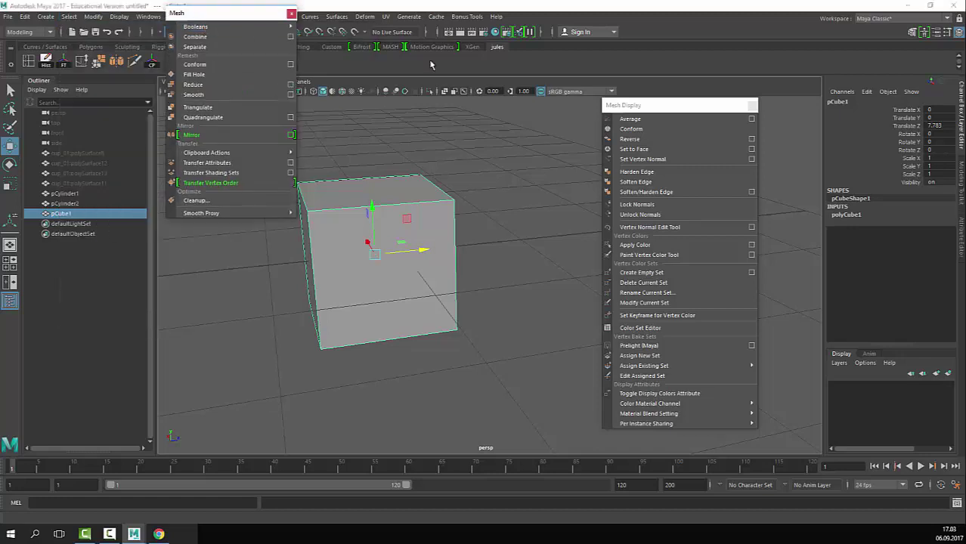
drag(184, 18, 661, 26)
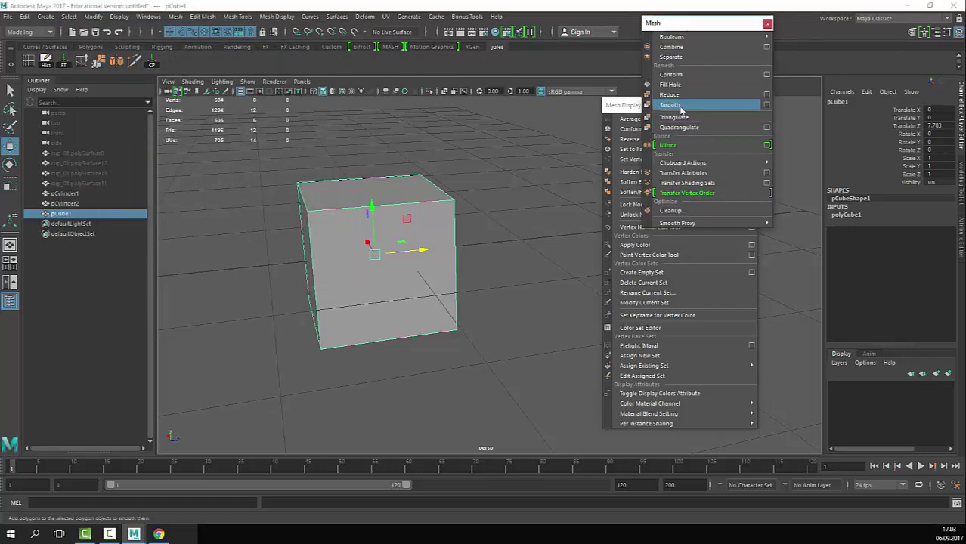
click(681, 109)
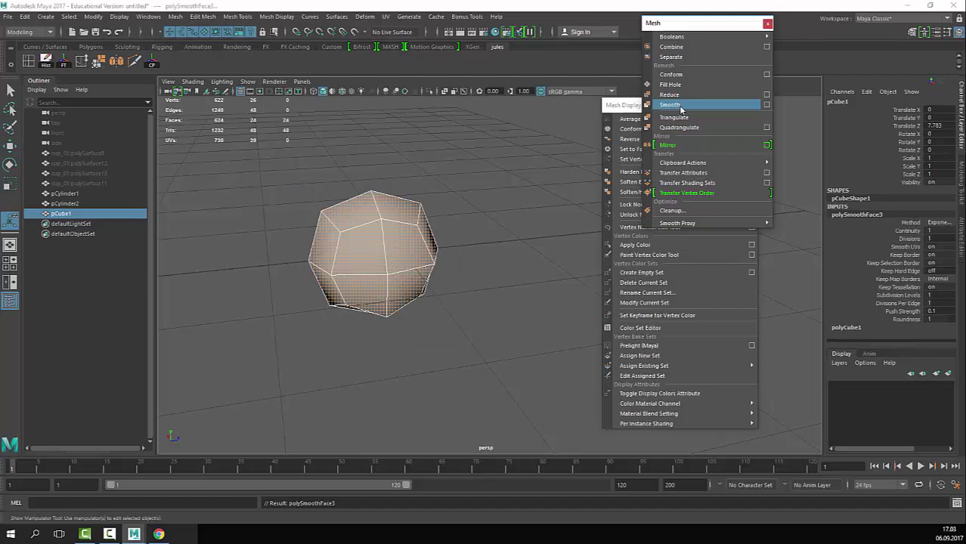
click(681, 109)
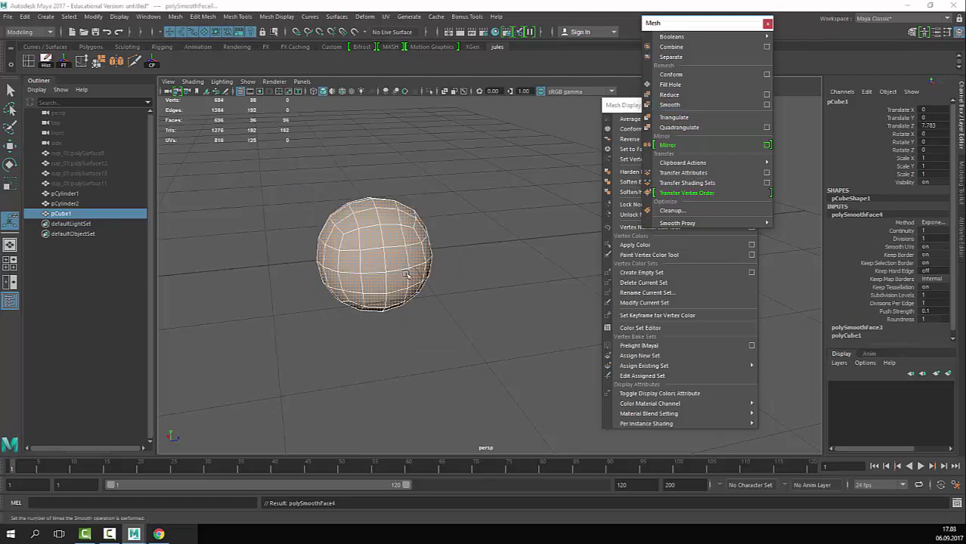
scroll(339, 257, up, 2)
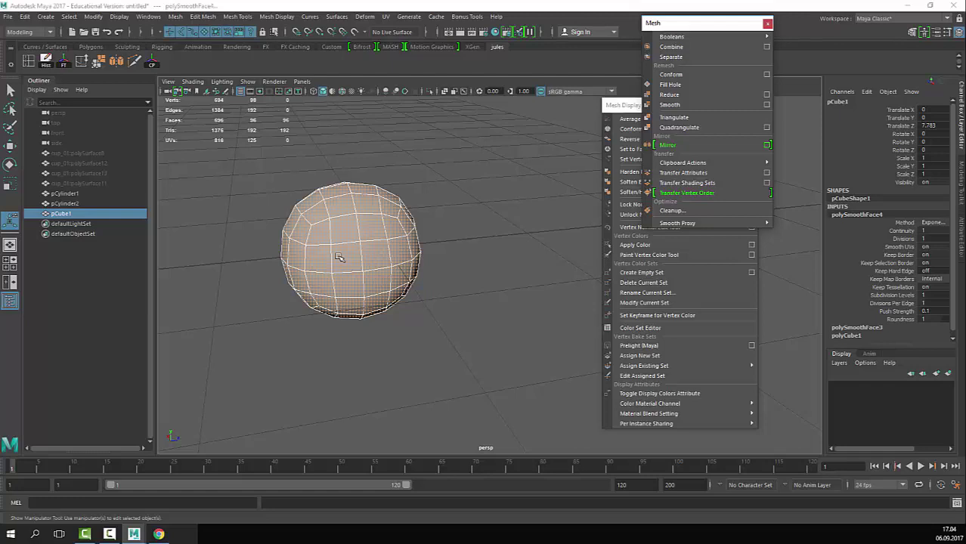
click(431, 212)
scroll(427, 221, down, 2)
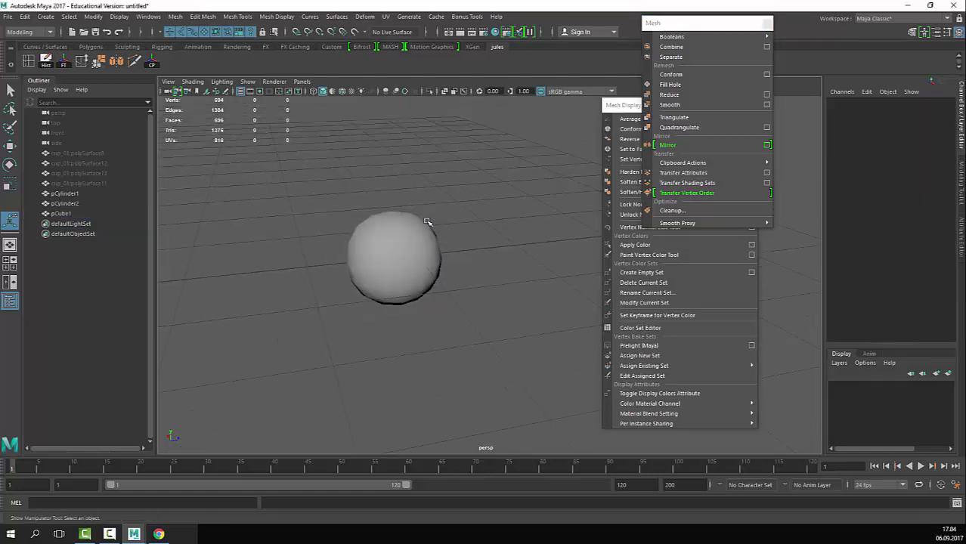
scroll(427, 222, up, 4)
scroll(427, 221, down, 2)
Step: Bring the Mesh Display window into the clear and harden all edges of the smoothed cube
click(397, 312)
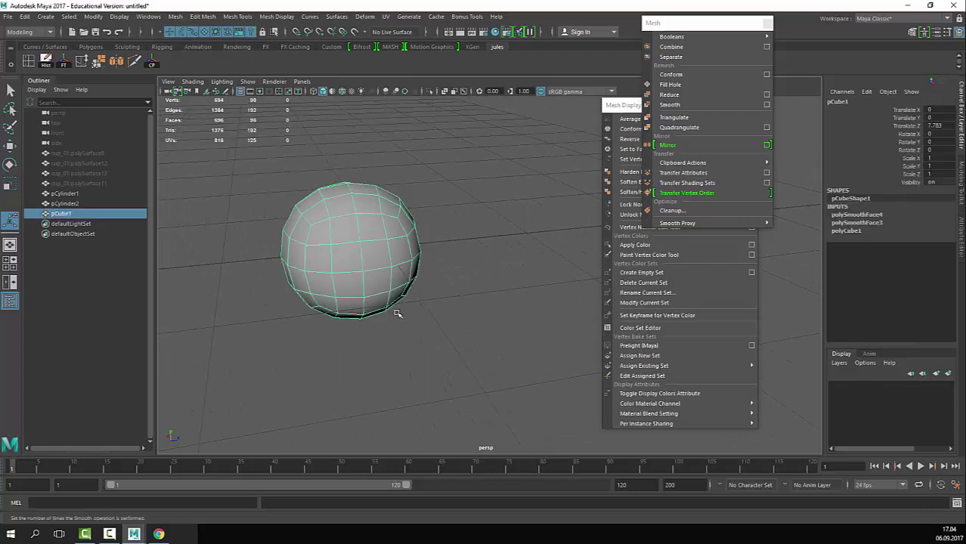
drag(625, 100, 557, 94)
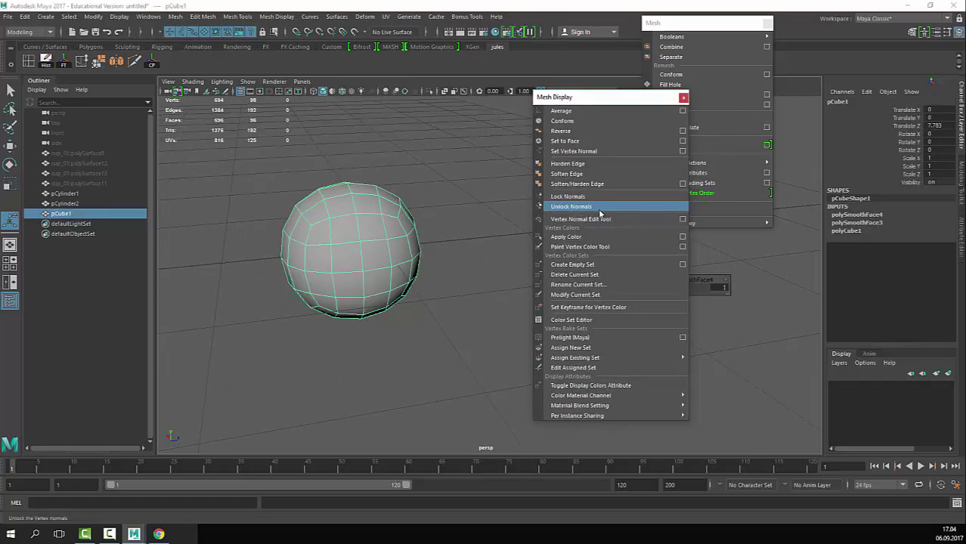
click(584, 176)
click(491, 231)
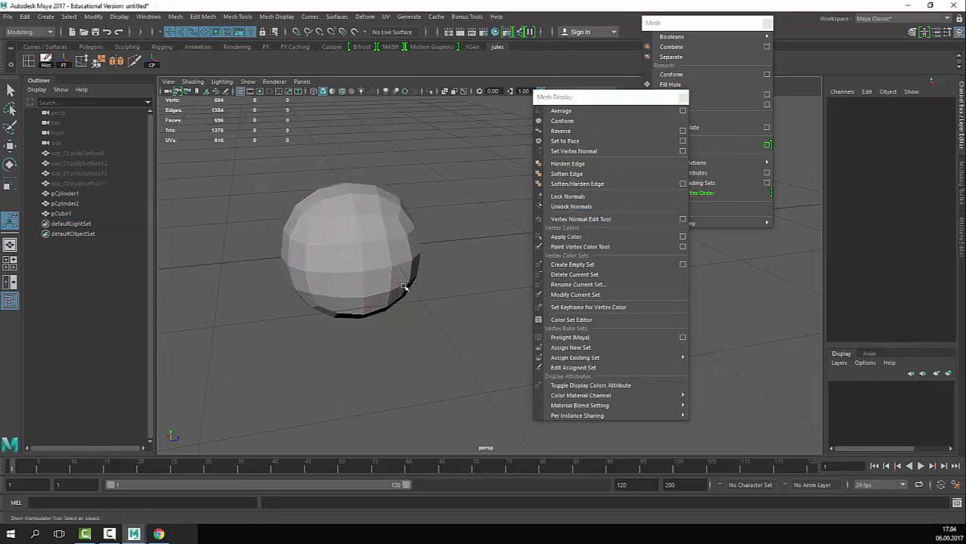
Step: Examine the hard-edged sphere's faceting near and from a distance, both selected and deselected
scroll(403, 285, down, 6)
scroll(403, 286, up, 5)
drag(481, 194, 367, 328)
scroll(366, 327, down, 2)
scroll(366, 328, up, 4)
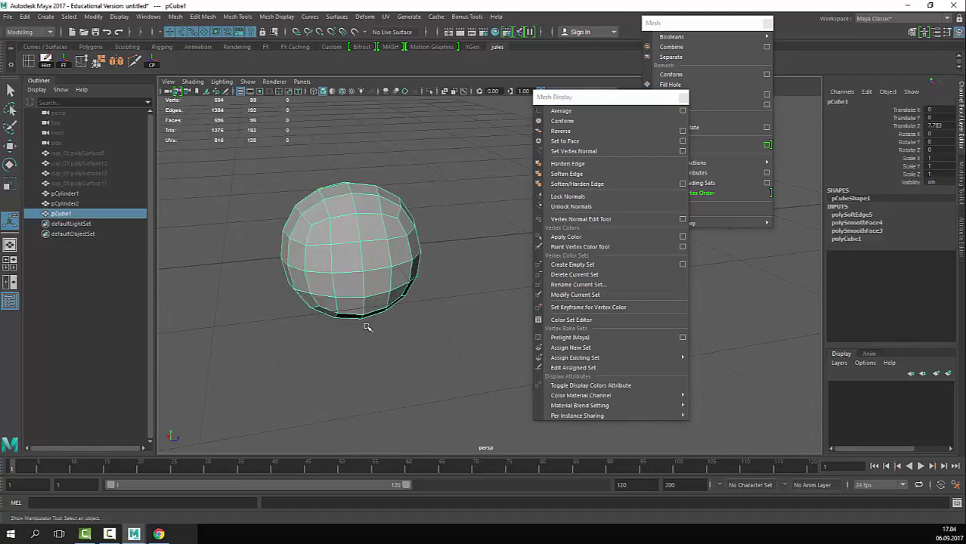
click(382, 368)
click(381, 376)
scroll(381, 376, down, 3)
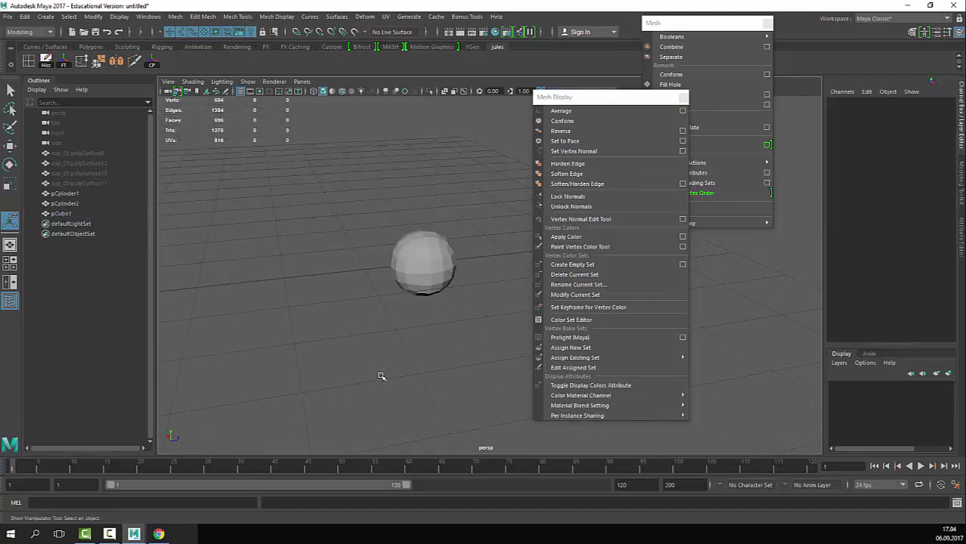
scroll(381, 376, up, 1)
scroll(345, 271, down, 2)
scroll(436, 278, up, 5)
scroll(436, 278, down, 3)
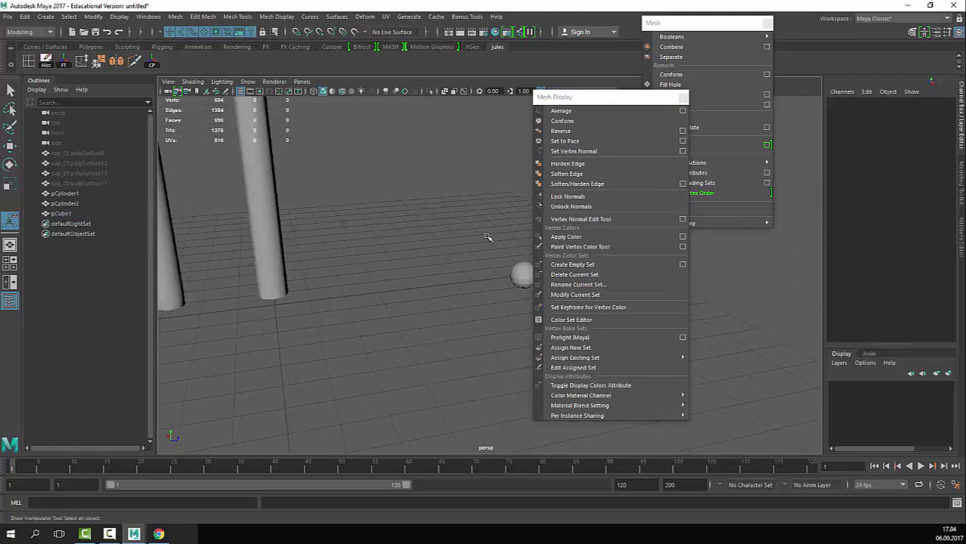
Step: Delete the smoothed cube beside the two poles
alt+drag(490, 237, 528, 246)
alt+drag(437, 252, 461, 265)
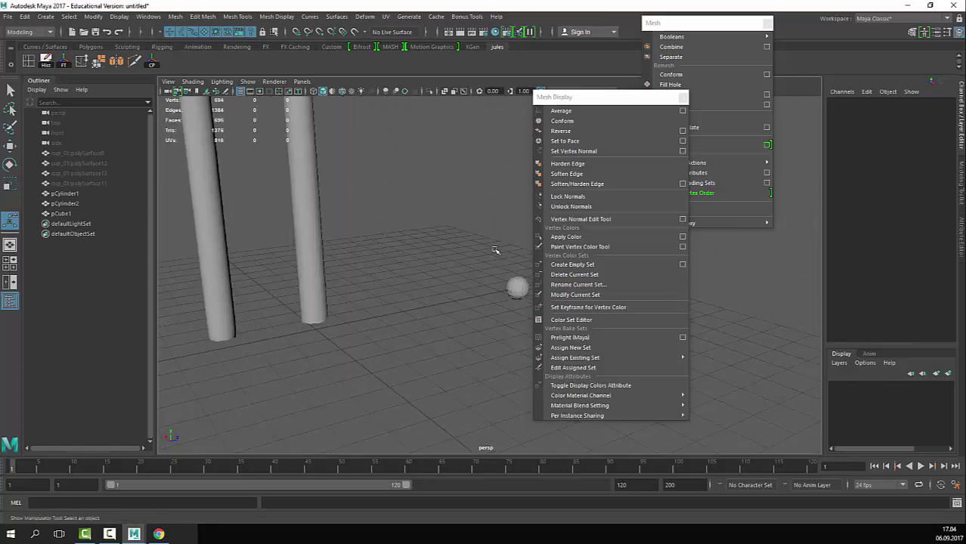
click(516, 287)
key(Delete)
scroll(451, 183, down, 2)
alt+middle_drag(452, 183, 421, 222)
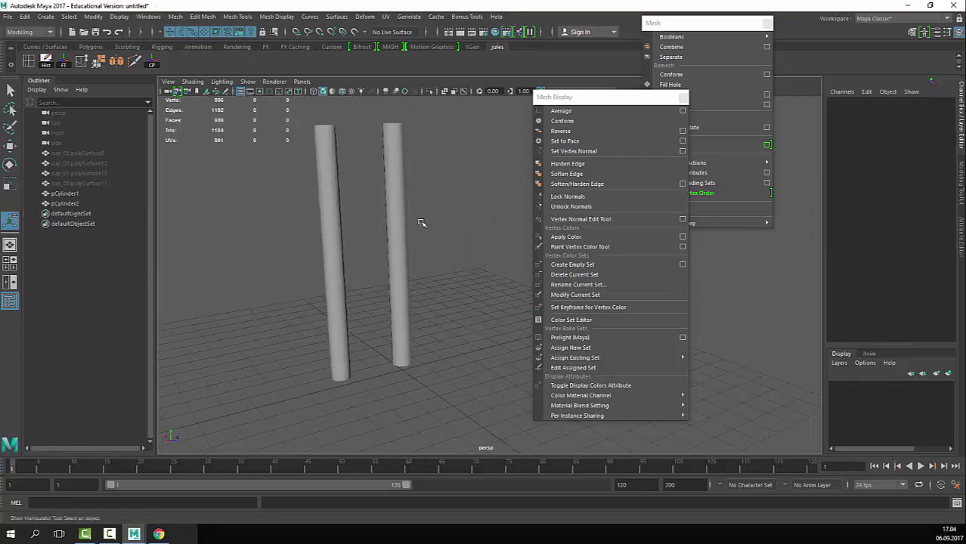
Step: Delete the construction history of the original low-poly pole
click(380, 231)
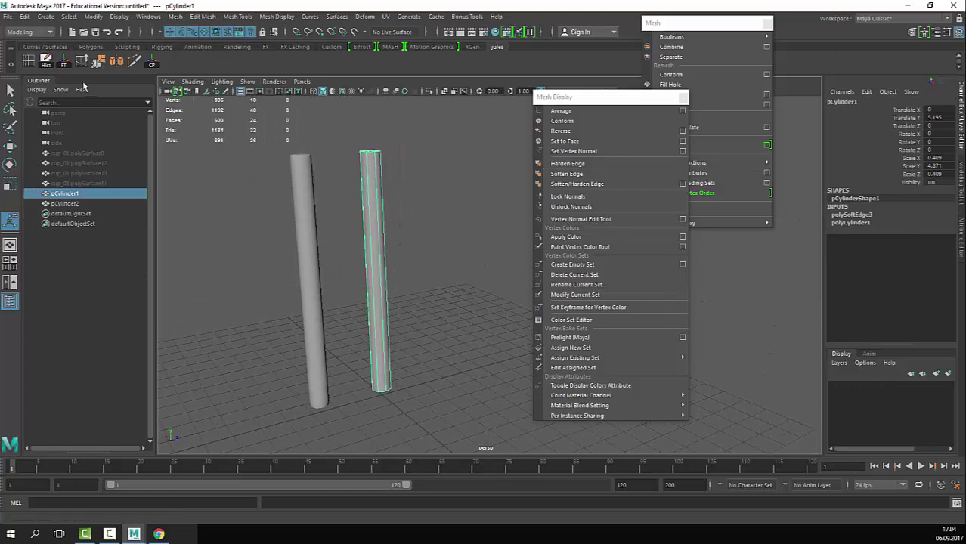
click(50, 62)
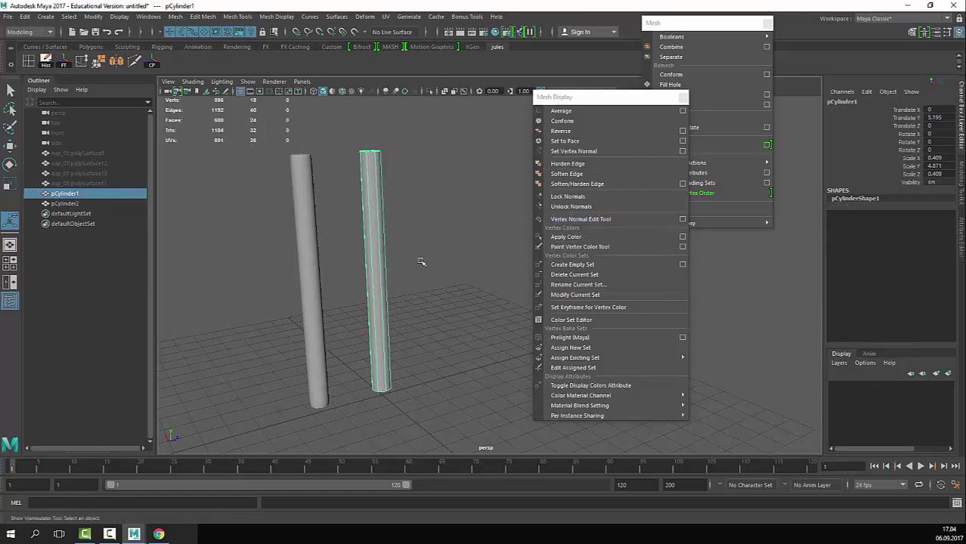
click(436, 212)
click(381, 226)
Step: Soften the original pole's eight vertical edges and return to selecting the whole object
alt+drag(430, 281, 500, 315)
alt+middle_drag(500, 315, 514, 204)
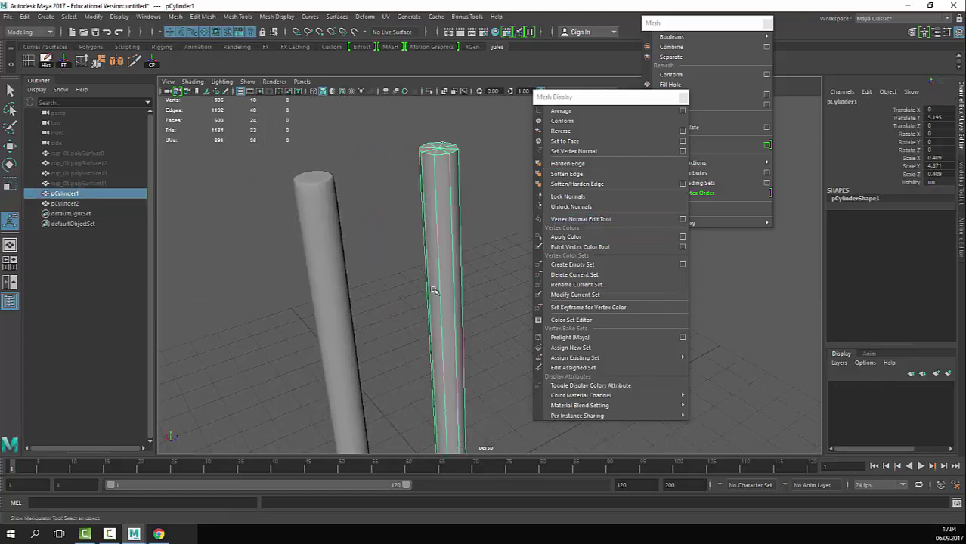
right_drag(433, 289, 440, 270)
alt+drag(499, 363, 523, 317)
alt+right_drag(460, 196, 418, 246)
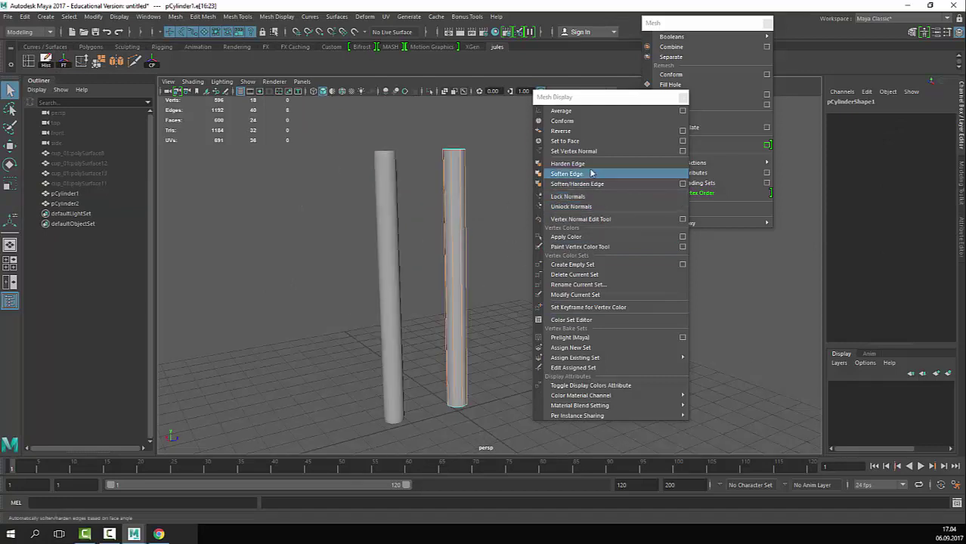
click(567, 173)
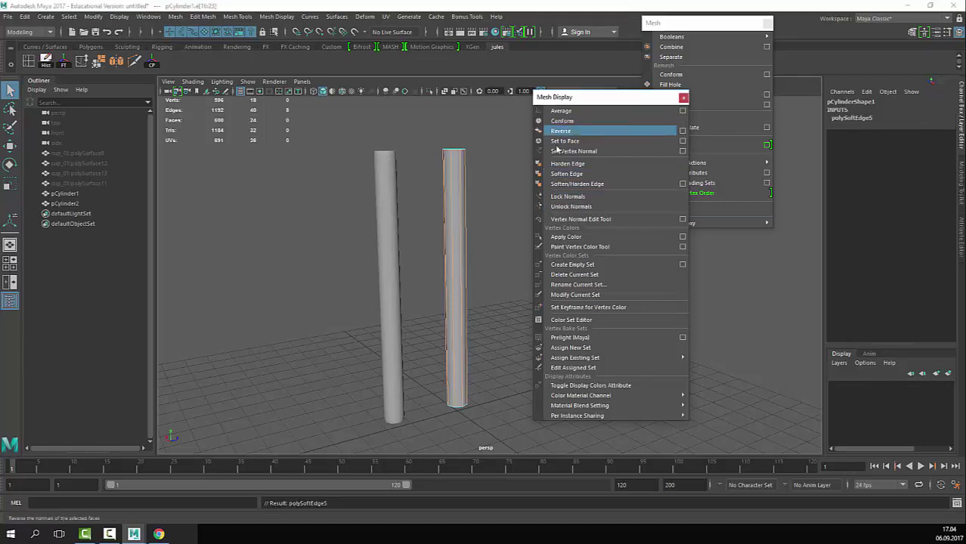
right_drag(466, 174, 501, 120)
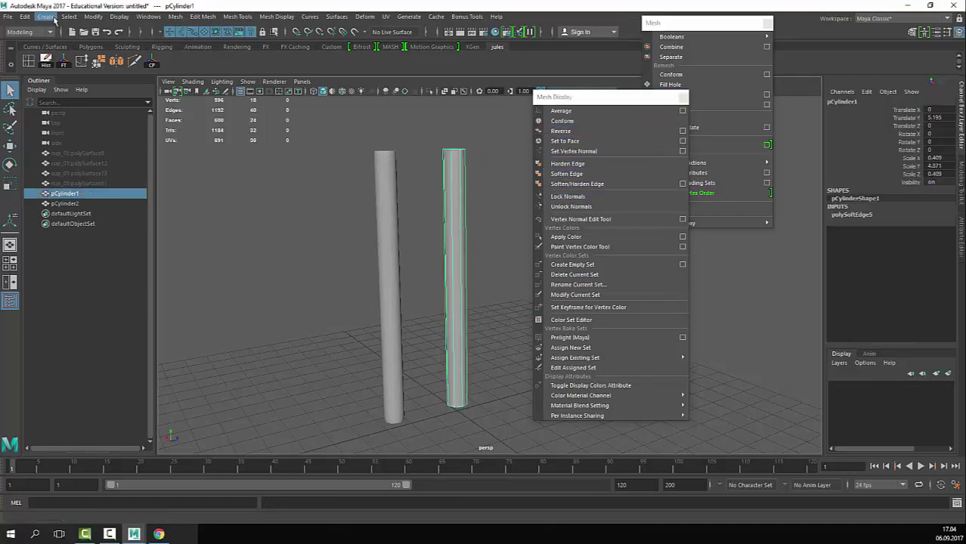
Step: Export the selected low-poly pole to the scenes folder as an OBJ file named columnTest
click(8, 16)
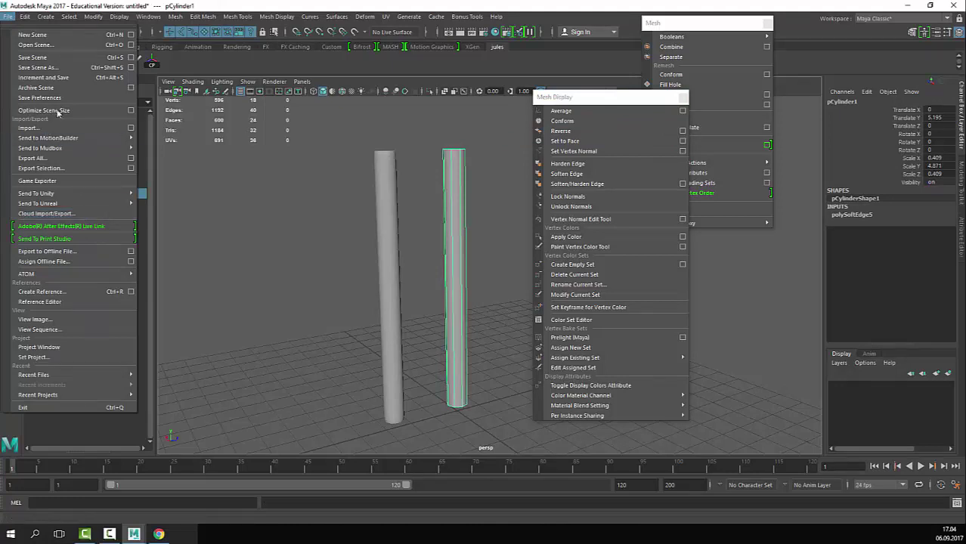
click(83, 170)
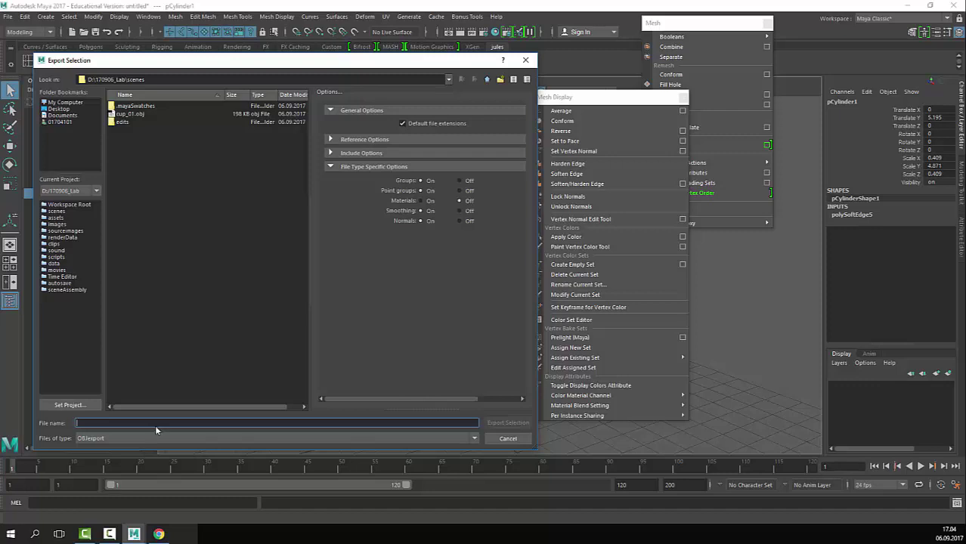
text(columnTest)
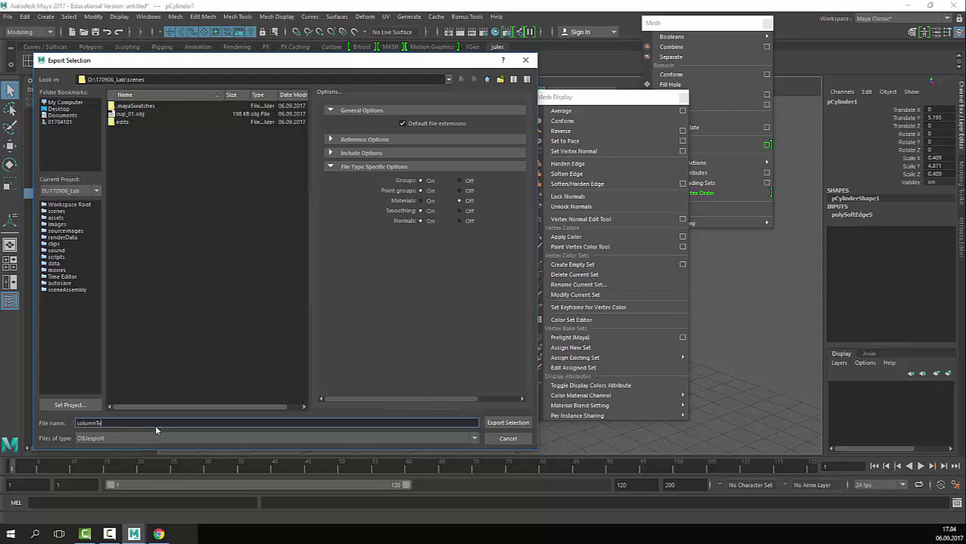
key(Return)
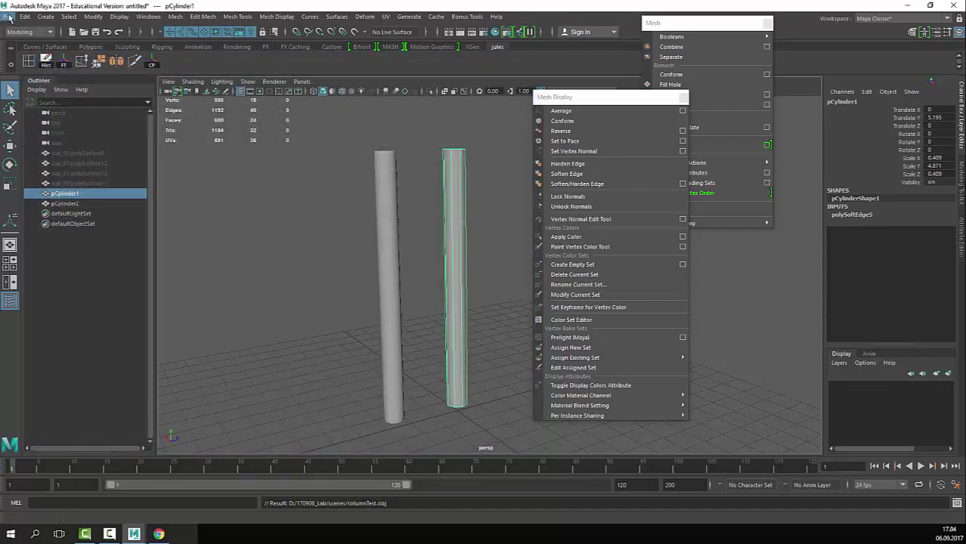
Step: Start a new scene without saving changes and import columnTest.obj
click(8, 17)
click(25, 34)
click(484, 269)
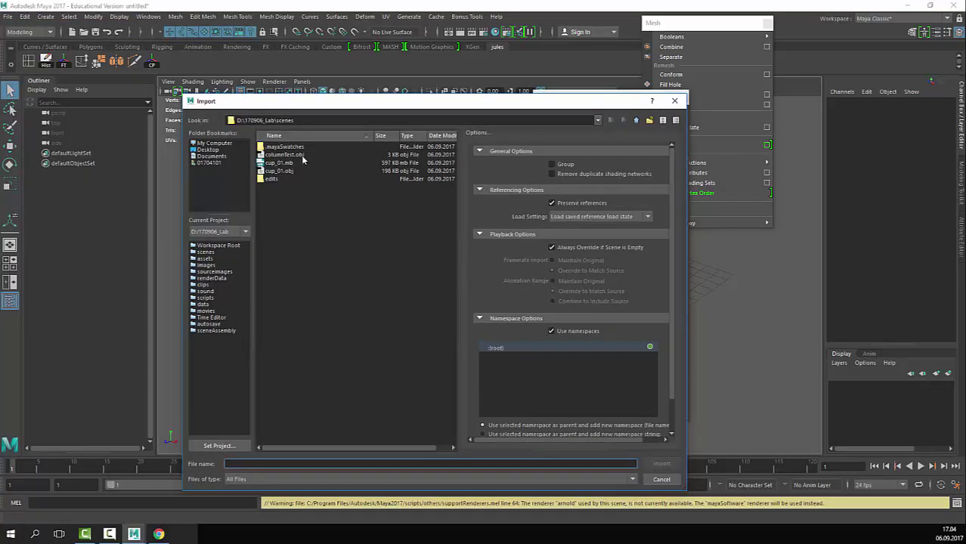
double_click(300, 155)
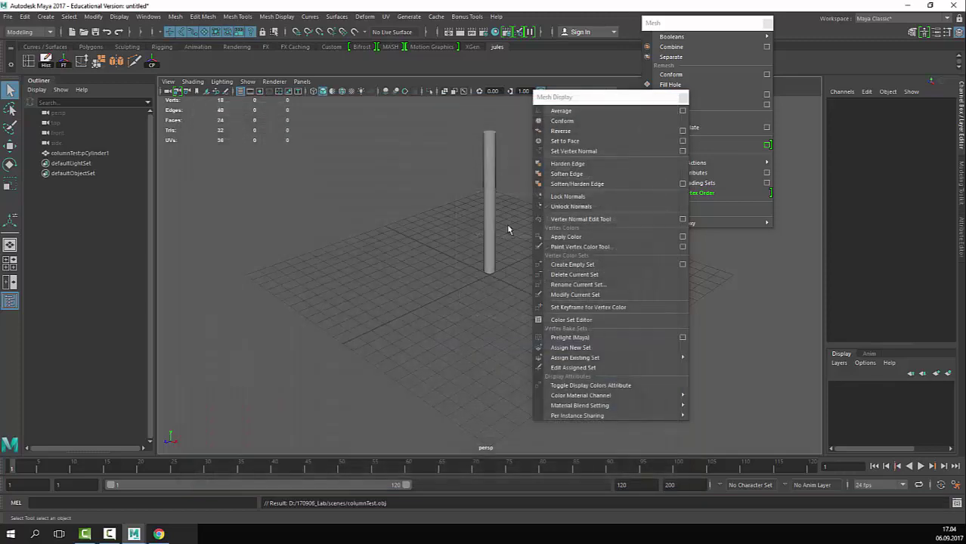
Step: Examine the imported column up close, selected and deselected, and close the floating Mesh Display and Mesh menus
alt+middle_drag(457, 255, 406, 258)
click(517, 277)
alt+drag(517, 277, 406, 179)
click(433, 210)
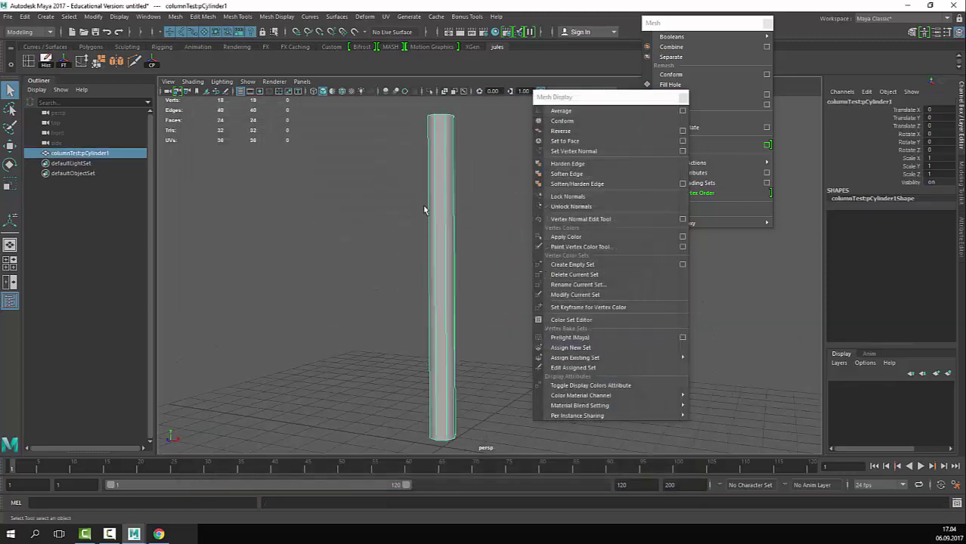
click(683, 97)
click(768, 24)
click(584, 204)
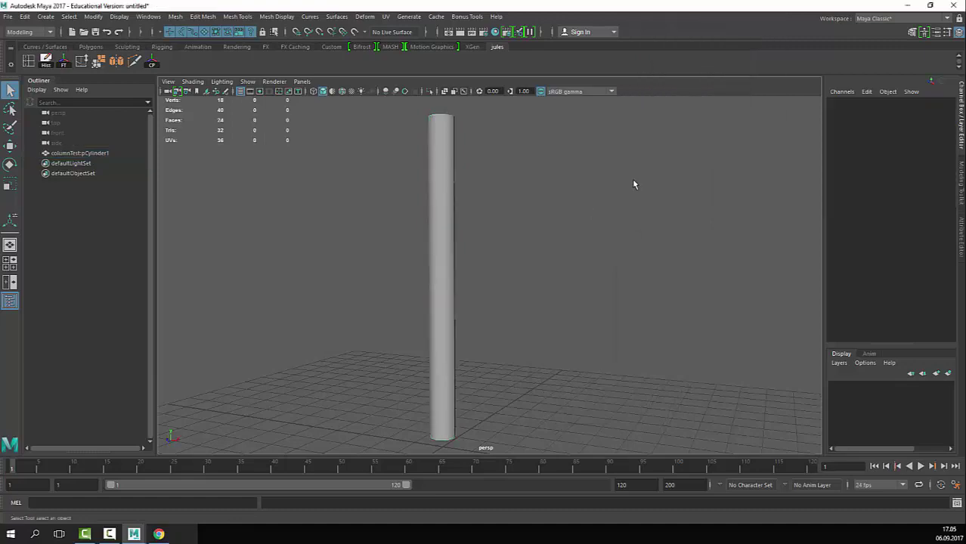
Step: Compare the imported column's shading near and from a distance, with and without its selection wireframe
scroll(631, 179, down, 5)
scroll(578, 282, up, 5)
drag(456, 292, 209, 426)
scroll(455, 331, down, 5)
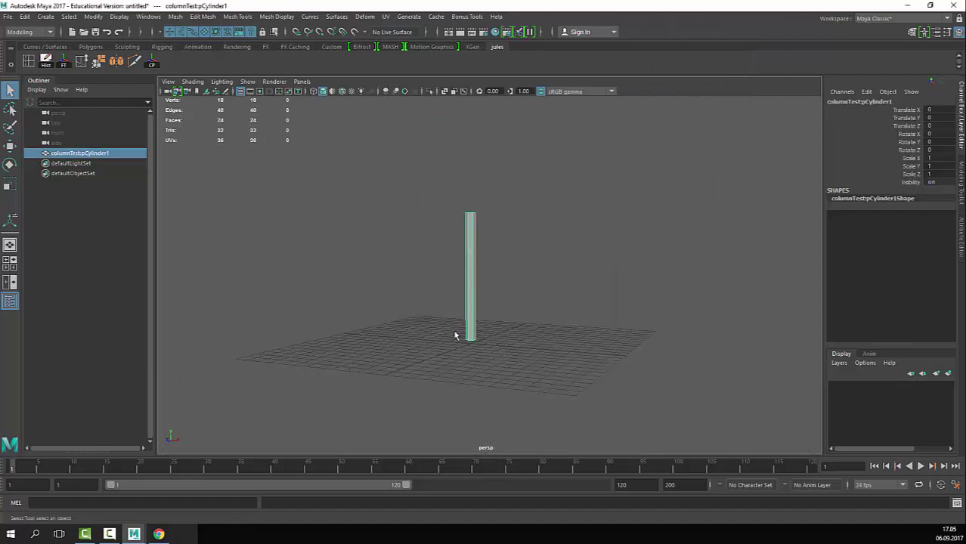
click(545, 254)
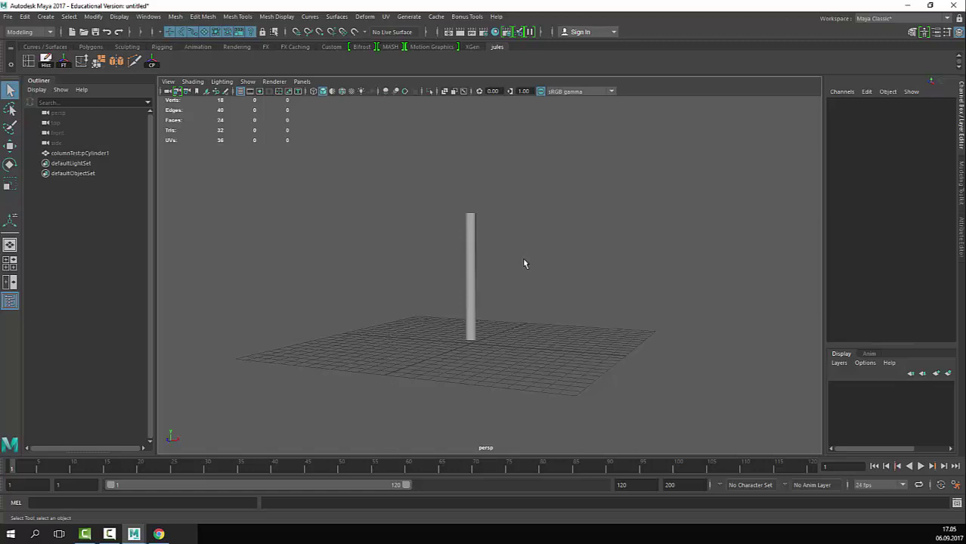
Step: Delete the imported column and open the scene cup_01.mb without saving the untitled scene
scroll(409, 343, up, 5)
drag(636, 243, 394, 328)
key(Delete)
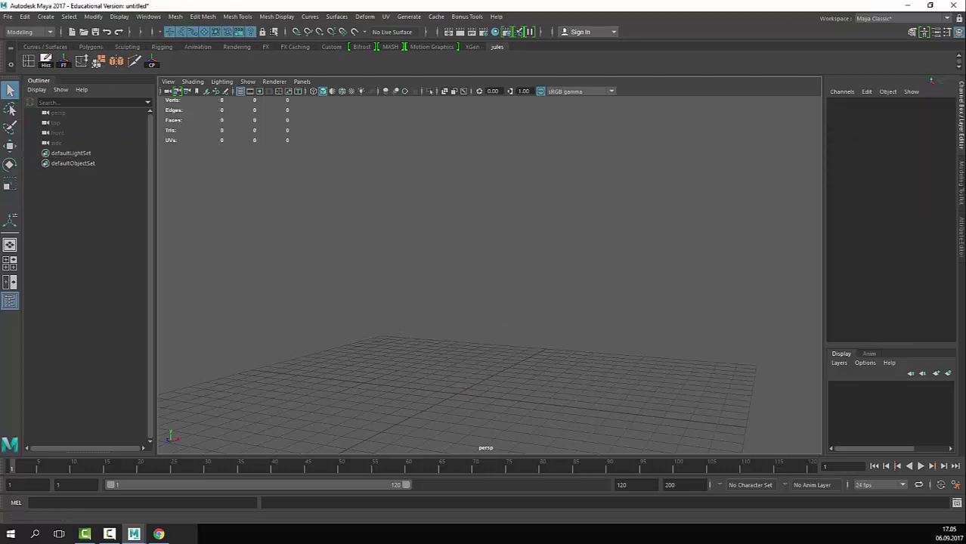
click(9, 16)
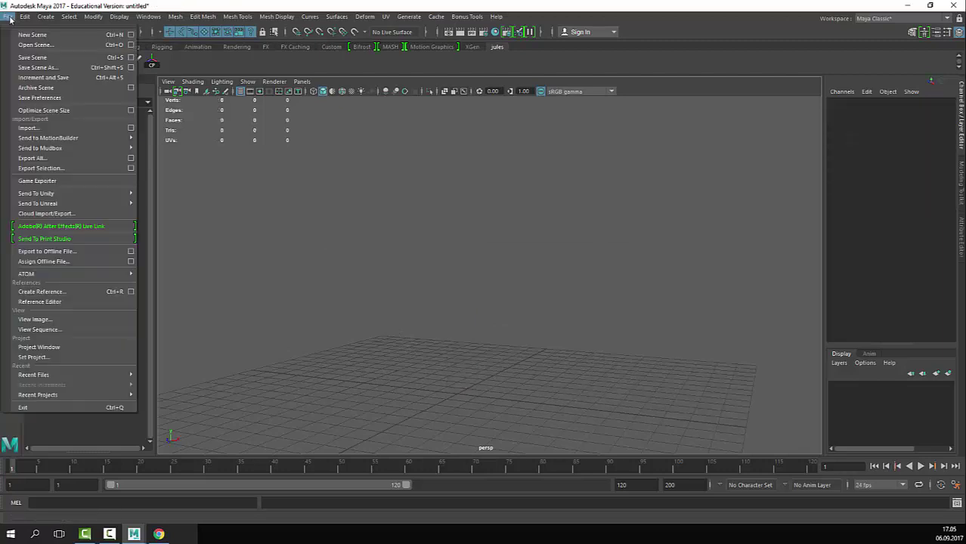
click(31, 42)
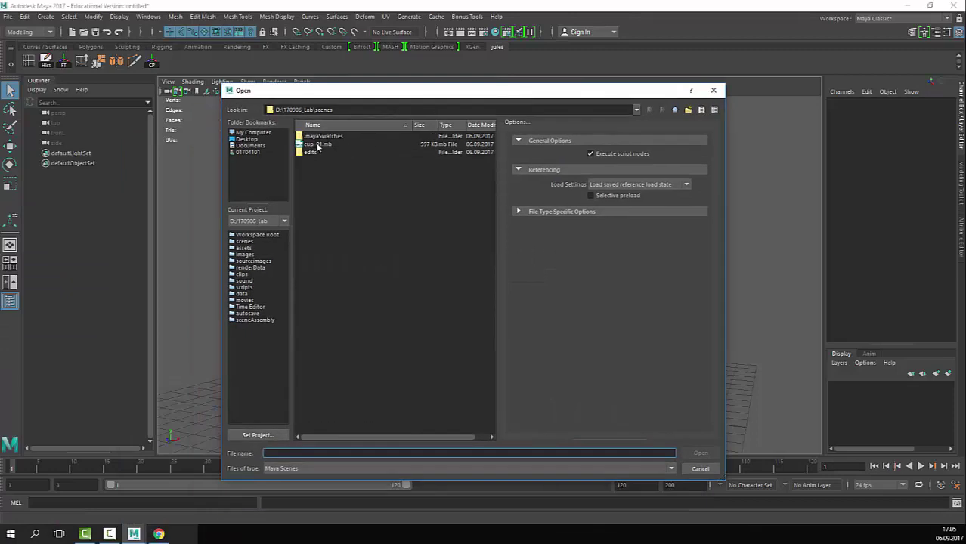
double_click(317, 147)
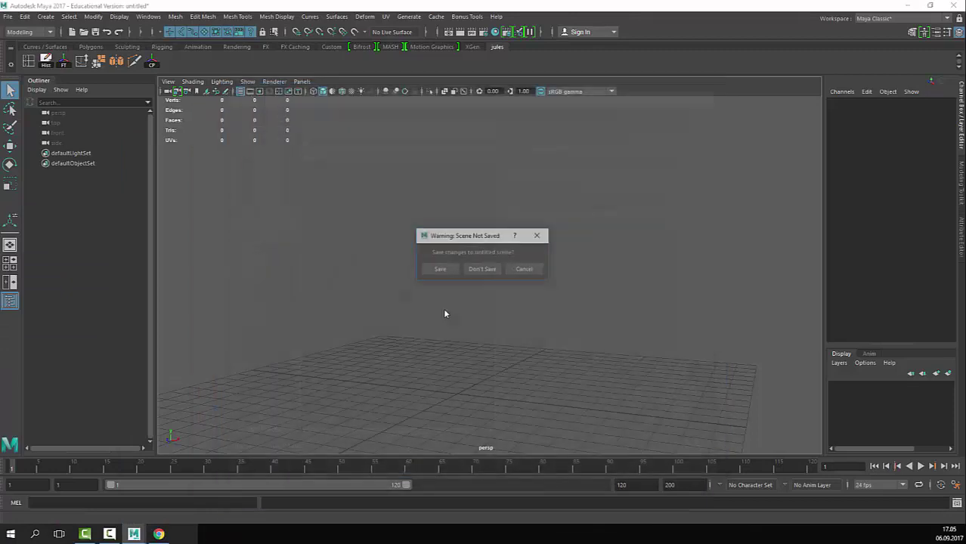
click(480, 269)
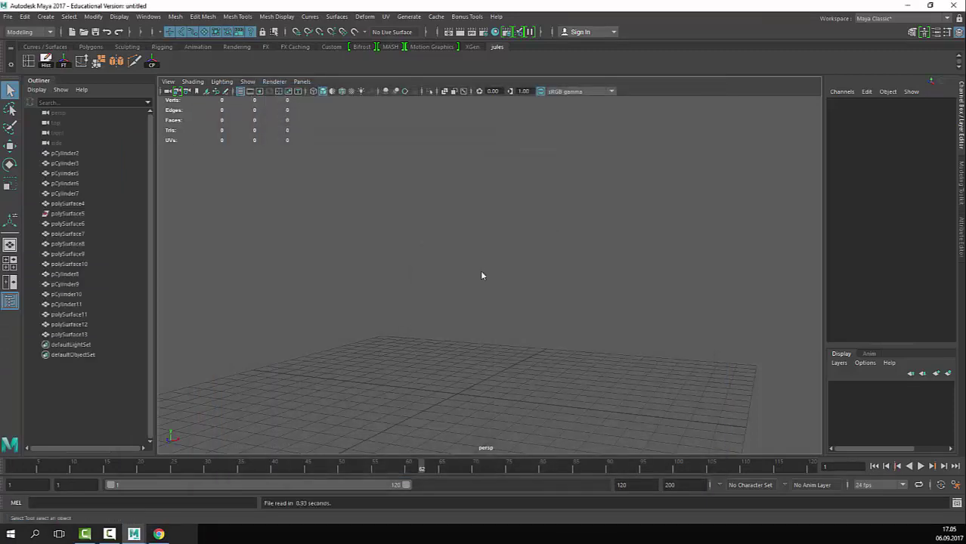
Step: Select all four parts of the lidded mug on the grid and turn off their smooth mesh preview
alt+right_drag(634, 292, 380, 290)
mouse_move(571, 287)
alt+mouse_down()
mouse_move(542, 285)
mouse_move(560, 280)
alt+mouse_up()
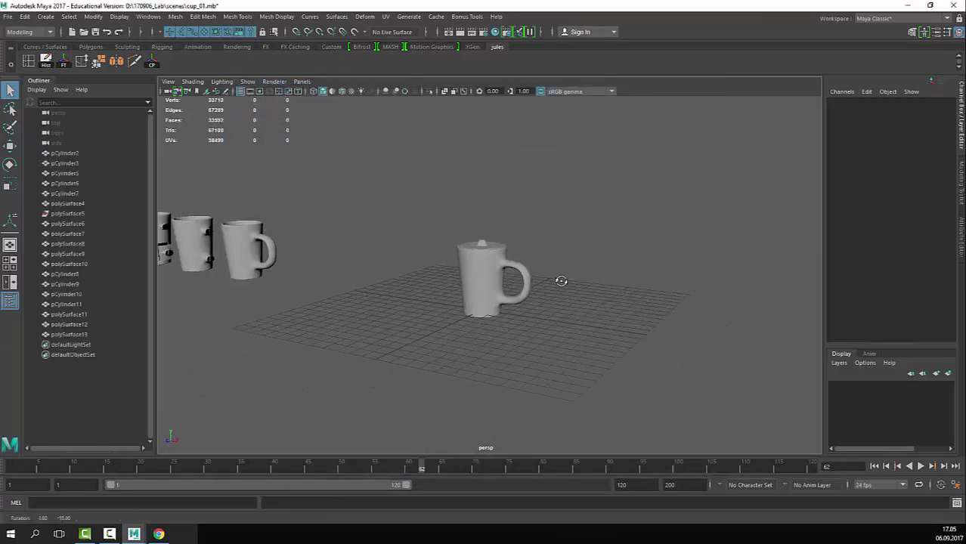
scroll(560, 280, down, 4)
scroll(560, 284, up, 6)
drag(580, 207, 457, 401)
key(1)
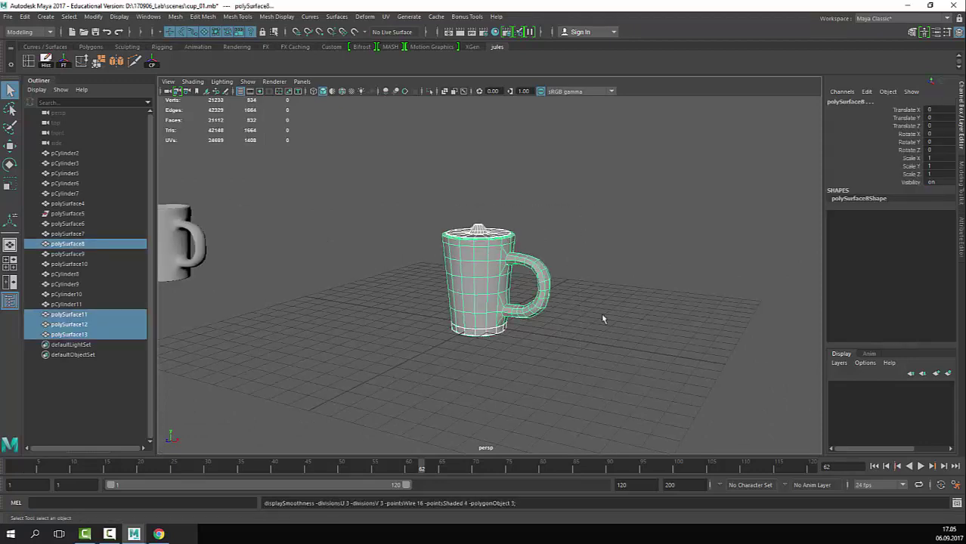
Step: Detach the Mesh Display commands as a floating palette, and conform and unlock the normals of the selected mug parts
click(290, 19)
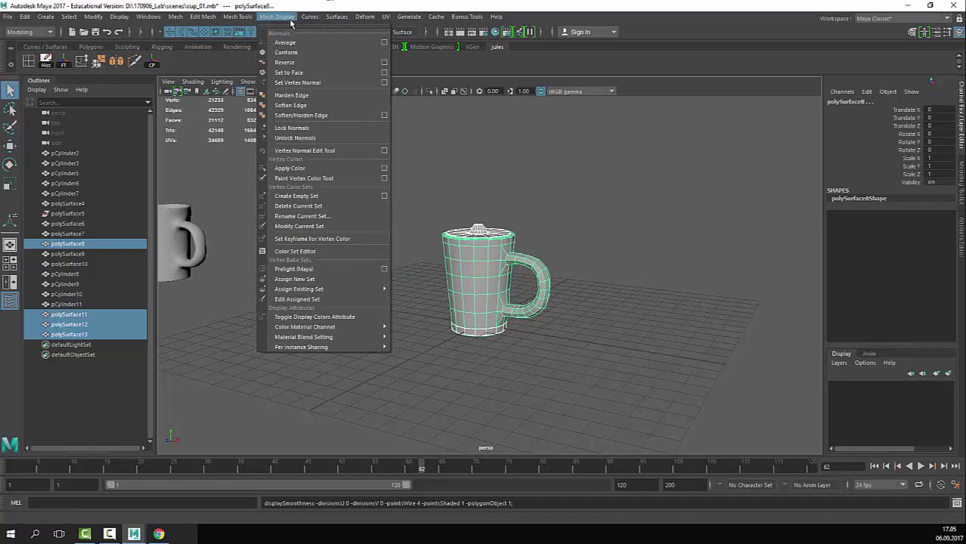
click(290, 20)
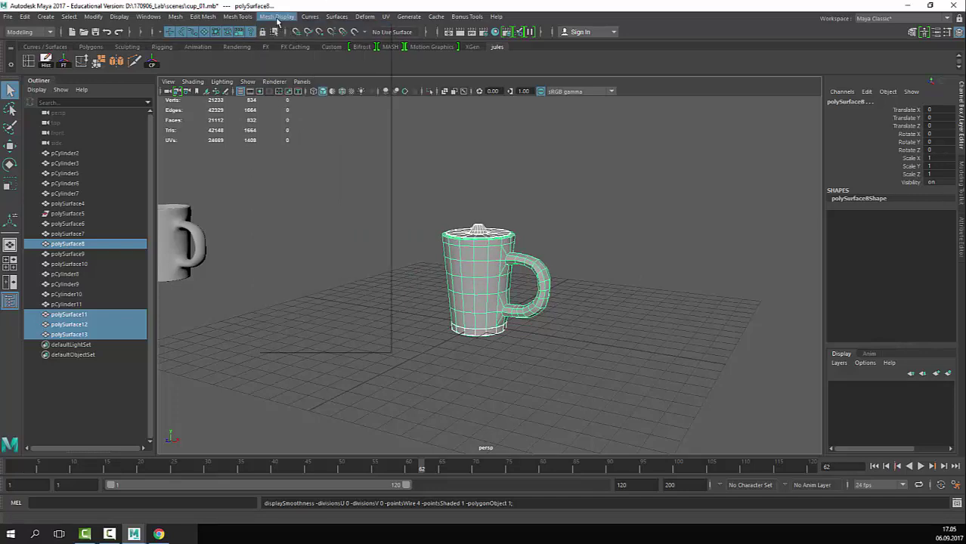
click(278, 20)
click(287, 34)
drag(288, 34, 707, 69)
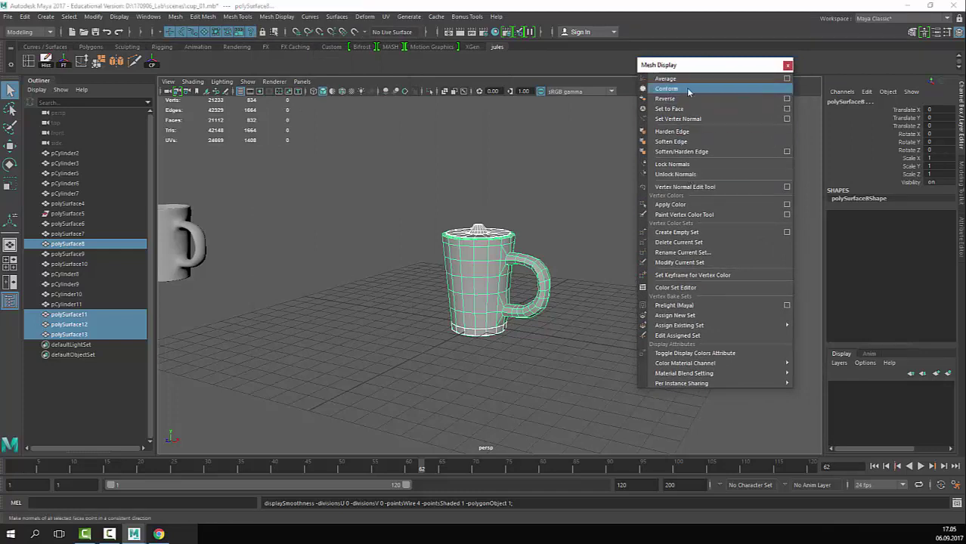
click(689, 91)
click(684, 174)
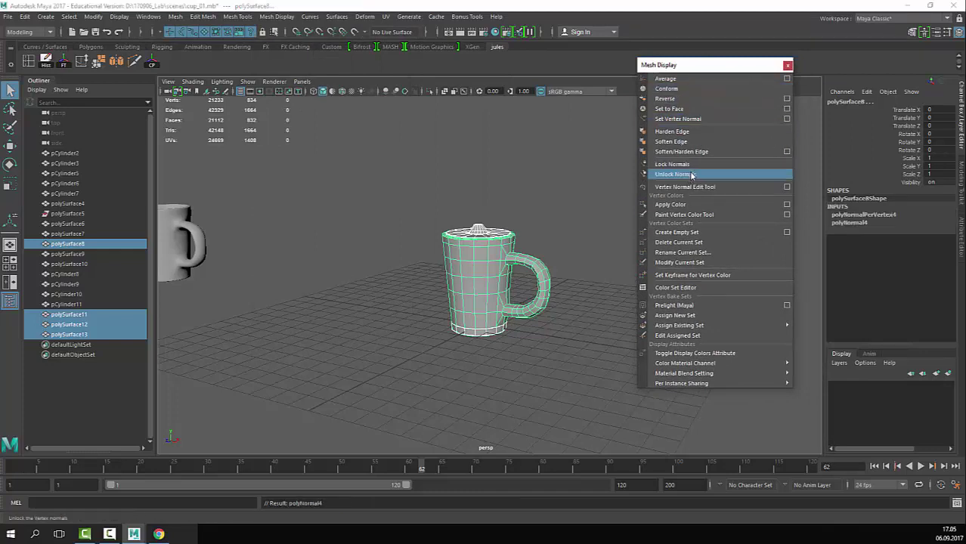
Step: Try hardening all edges of the lidded mug, check the faceted shading and undo the last change
click(697, 132)
click(588, 188)
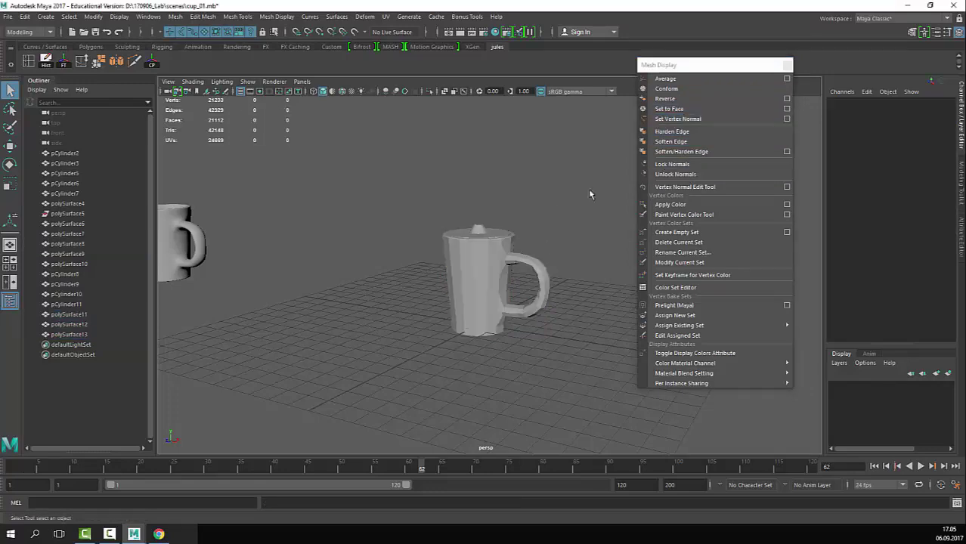
key(ctrl+z)
Step: Soften all edges of the lidded mug and delete the construction history of its four parts
click(665, 144)
click(384, 277)
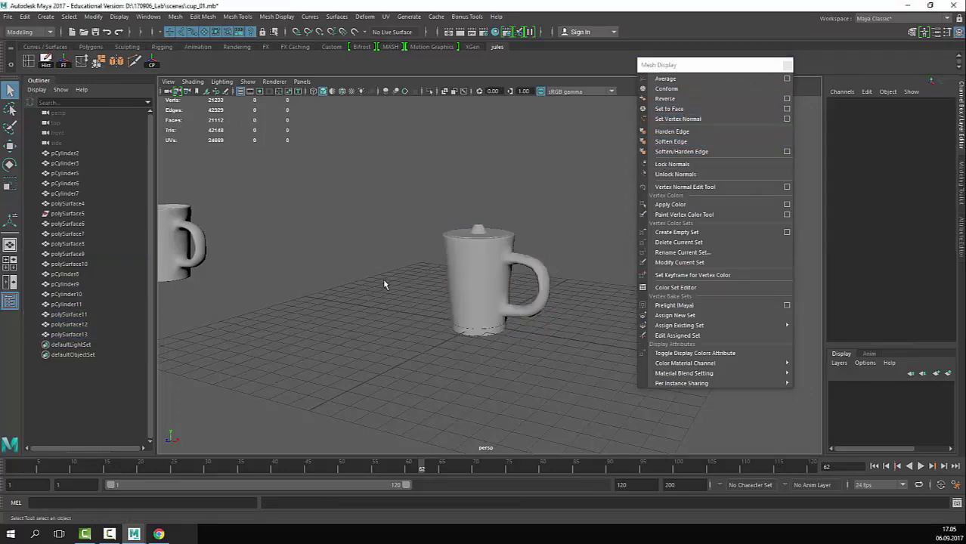
alt+right_drag(383, 279, 547, 280)
alt+drag(548, 280, 477, 341)
drag(584, 168, 476, 413)
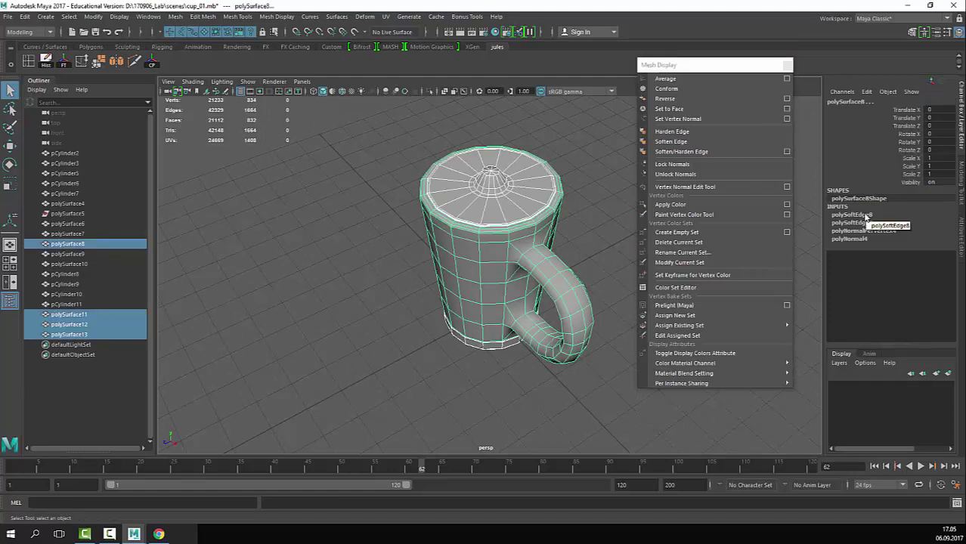
click(44, 62)
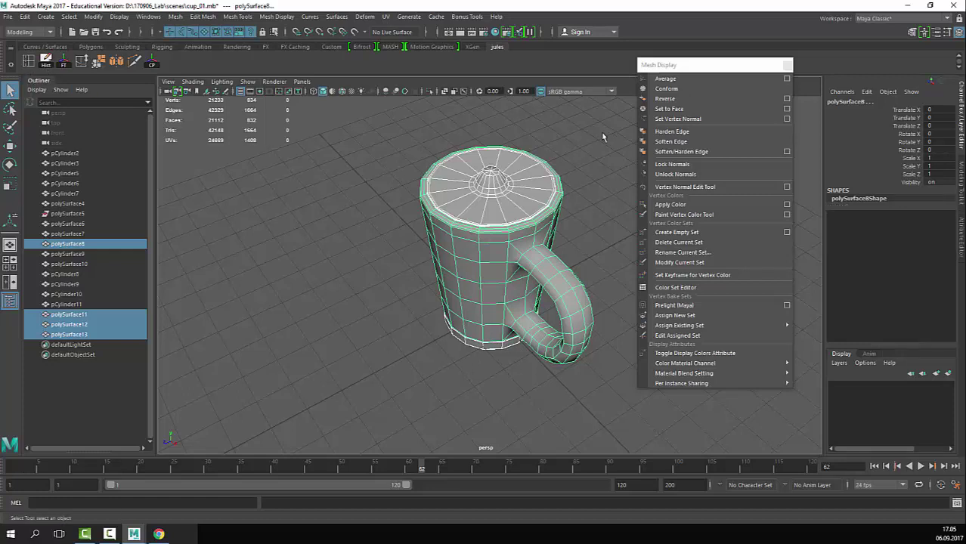
Step: Soften the edges of the history-free mug parts again and check the shading around the lid and handle
click(673, 142)
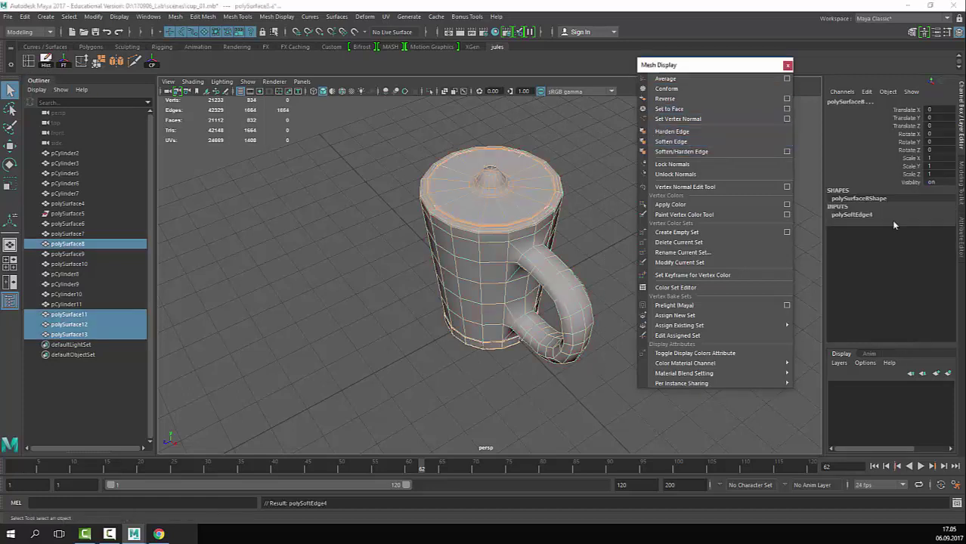
click(414, 232)
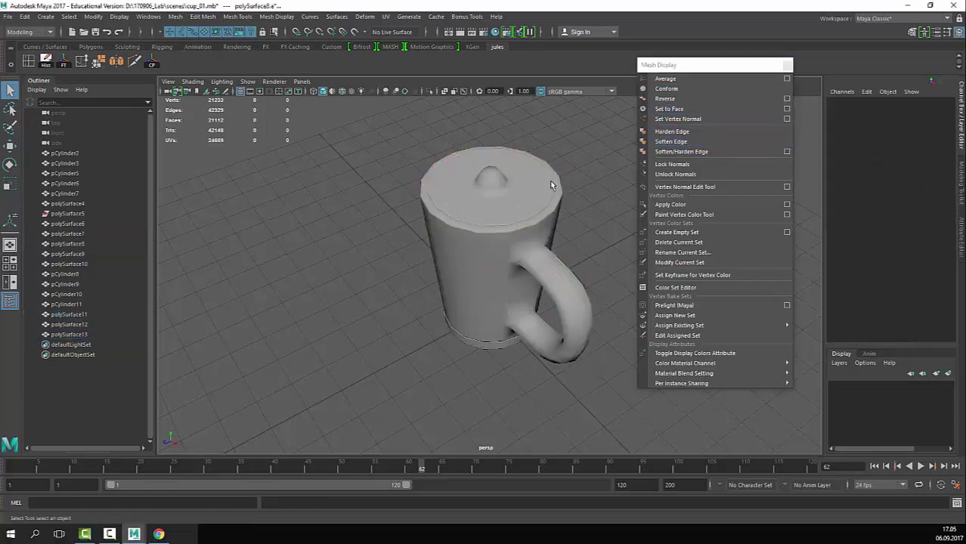
drag(582, 135, 422, 350)
click(577, 260)
alt+drag(520, 280, 487, 282)
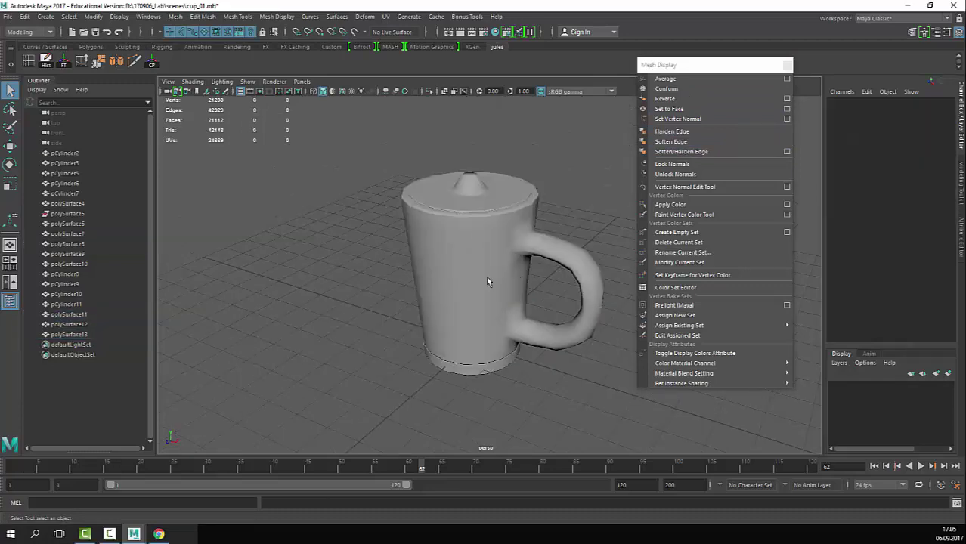
Step: Export the four selected mug parts as OBJ, overwriting cup_01.obj, and clear the selection
scroll(513, 290, down, 3)
drag(543, 192, 453, 336)
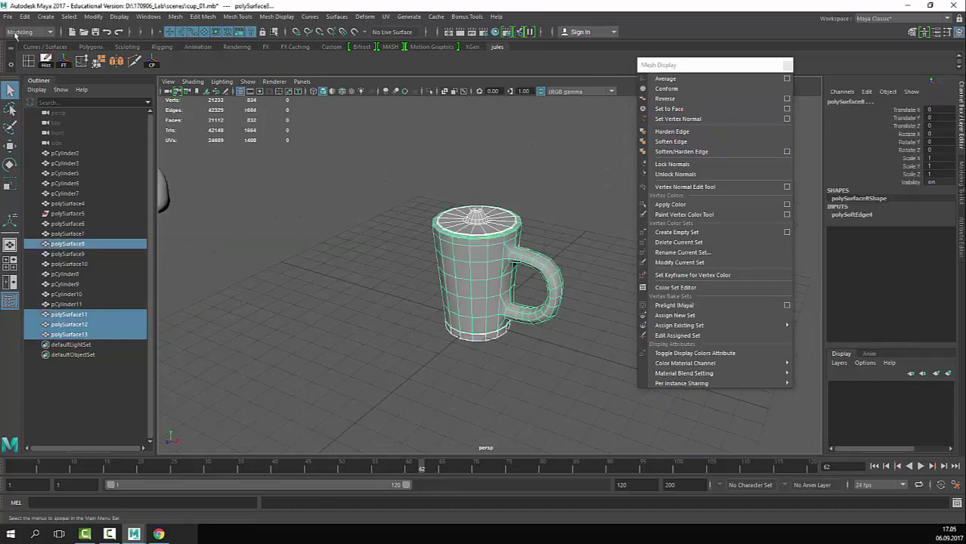
click(8, 18)
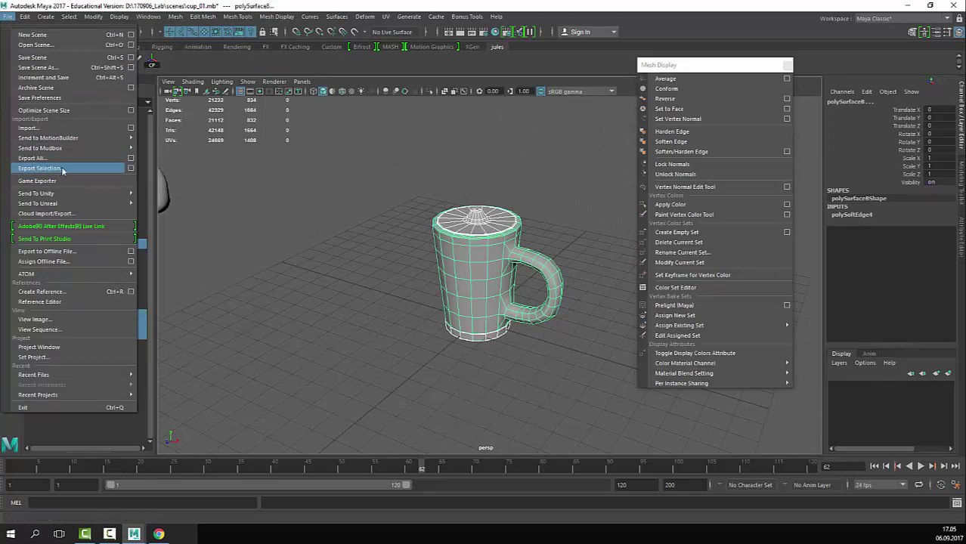
click(64, 169)
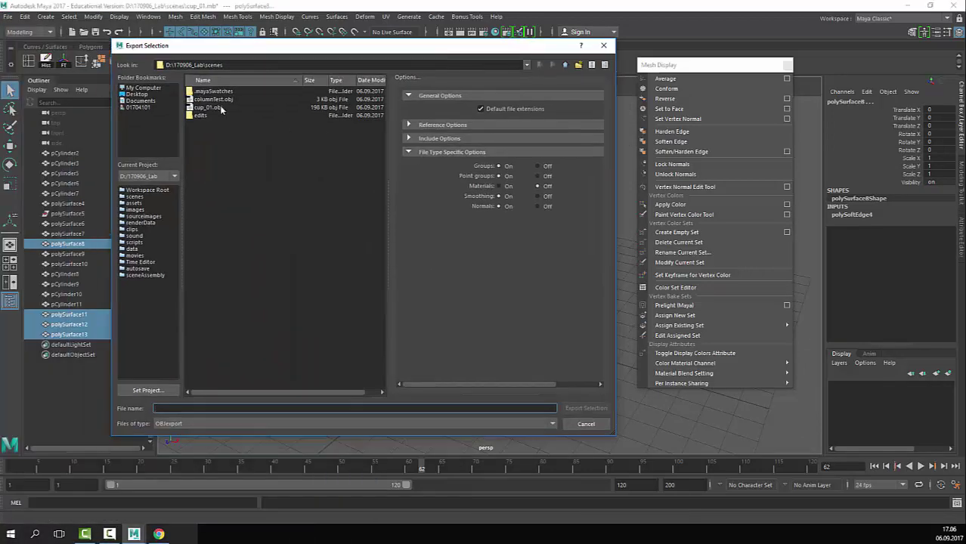
click(220, 107)
click(578, 408)
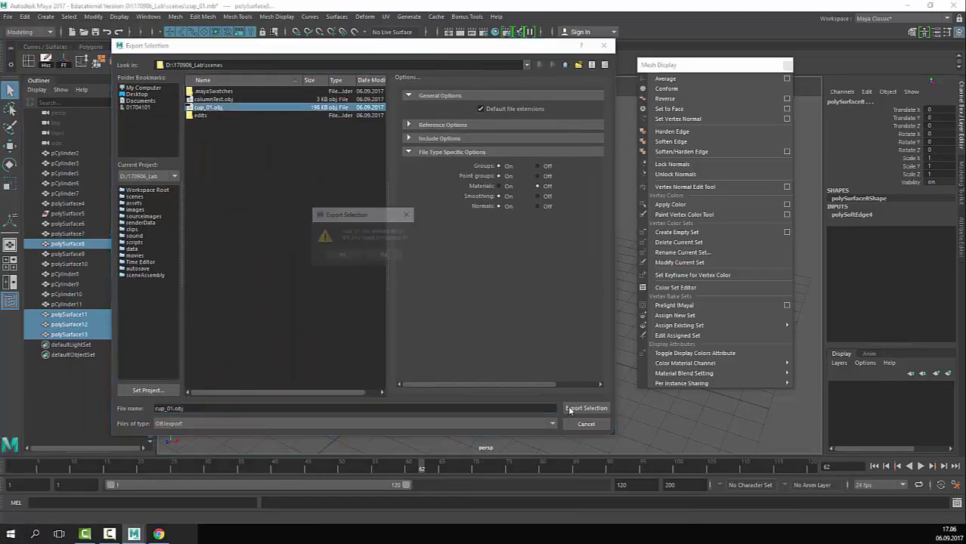
click(348, 258)
click(193, 168)
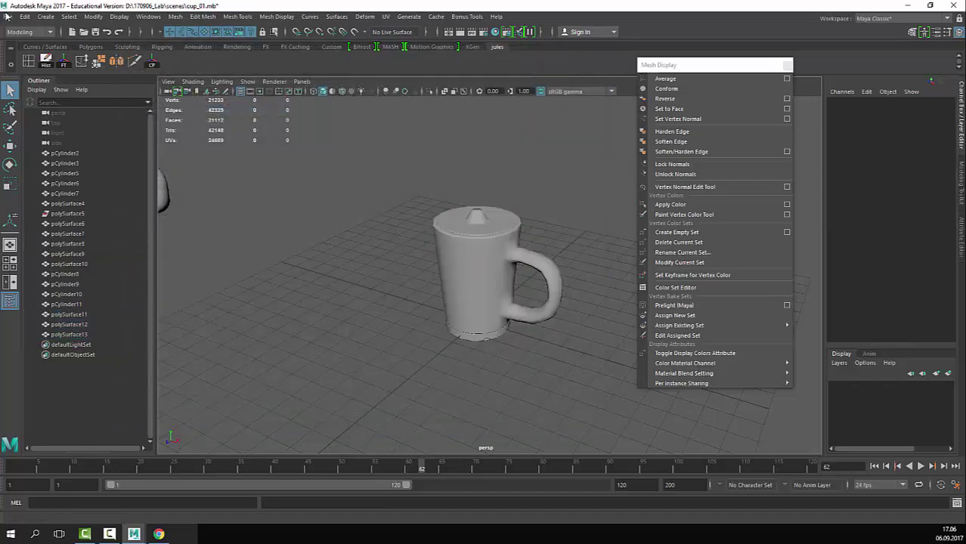
Step: Start a new empty scene without saving the changes to cup_01.mb
click(8, 16)
click(22, 21)
click(481, 270)
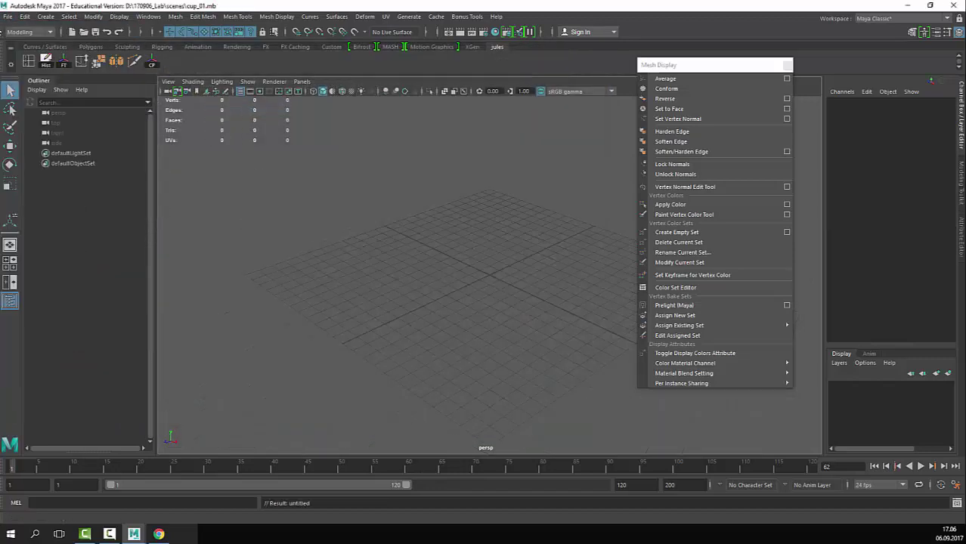
Step: Try importing cup_01.mb, then discard the imported content by starting a new scene without saving
click(8, 15)
click(394, 181)
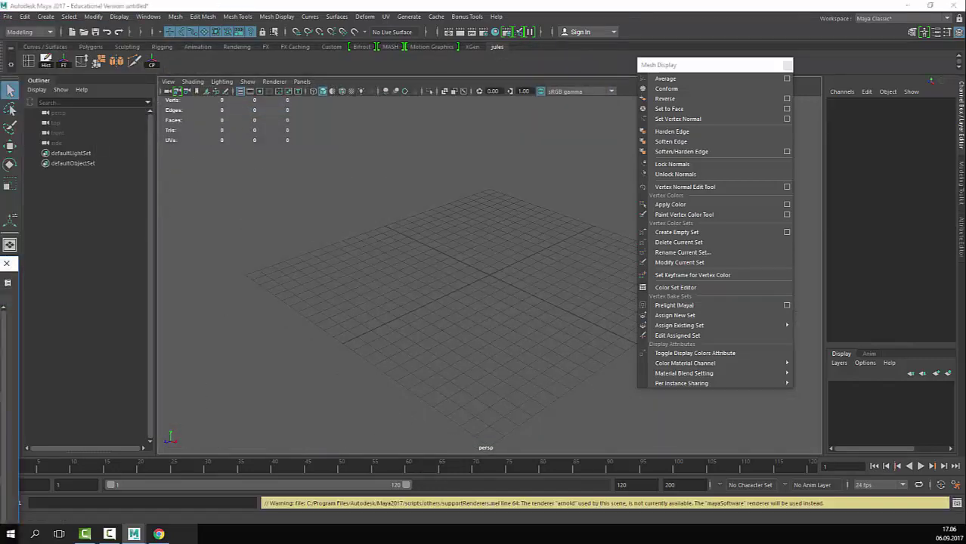
drag(0, 266, 662, 47)
double_click(380, 109)
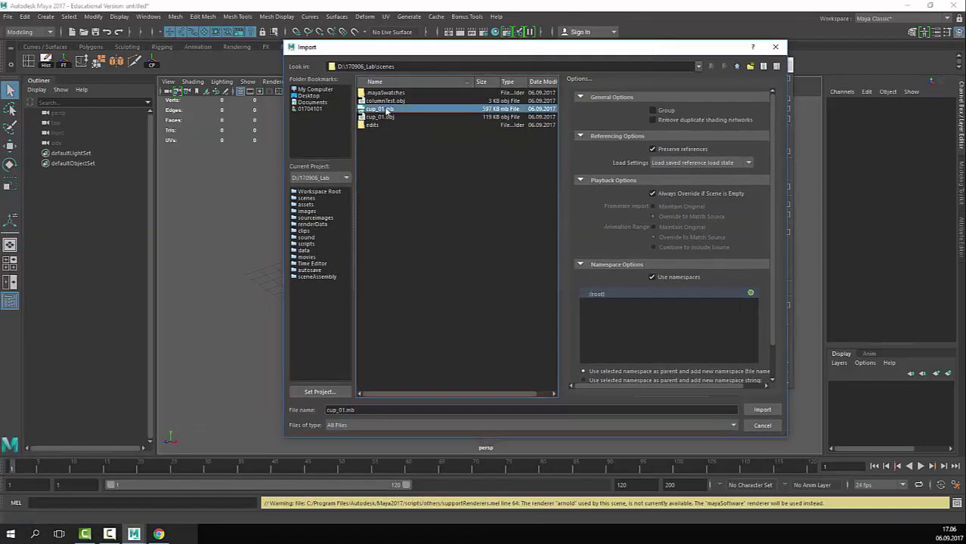
click(8, 16)
click(31, 34)
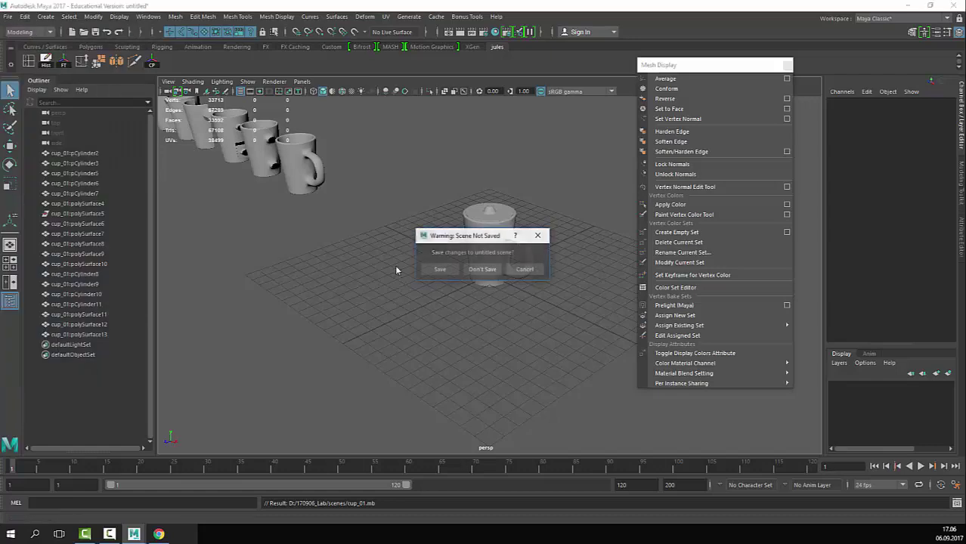
click(479, 268)
Step: Import cup_01.obj from the project's scenes folder into the empty scene
click(8, 18)
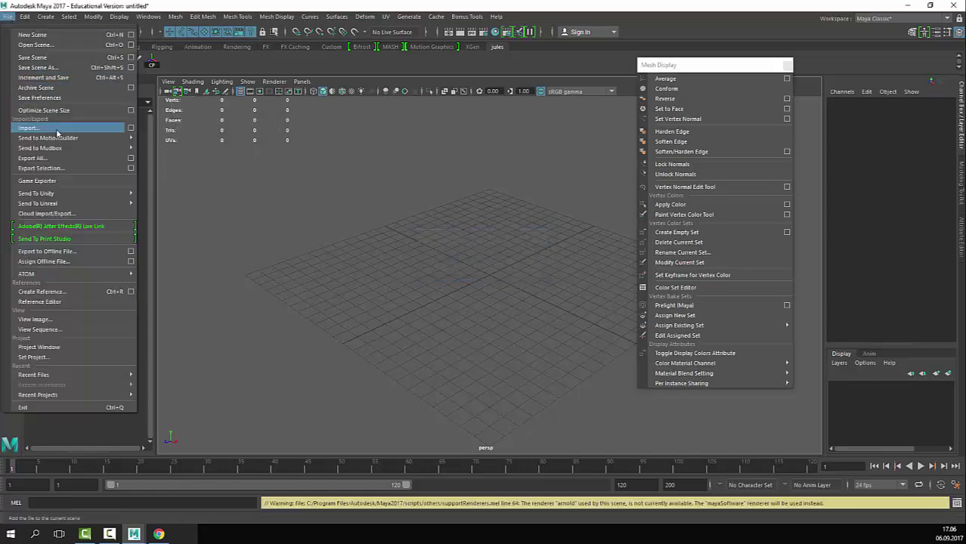
click(57, 130)
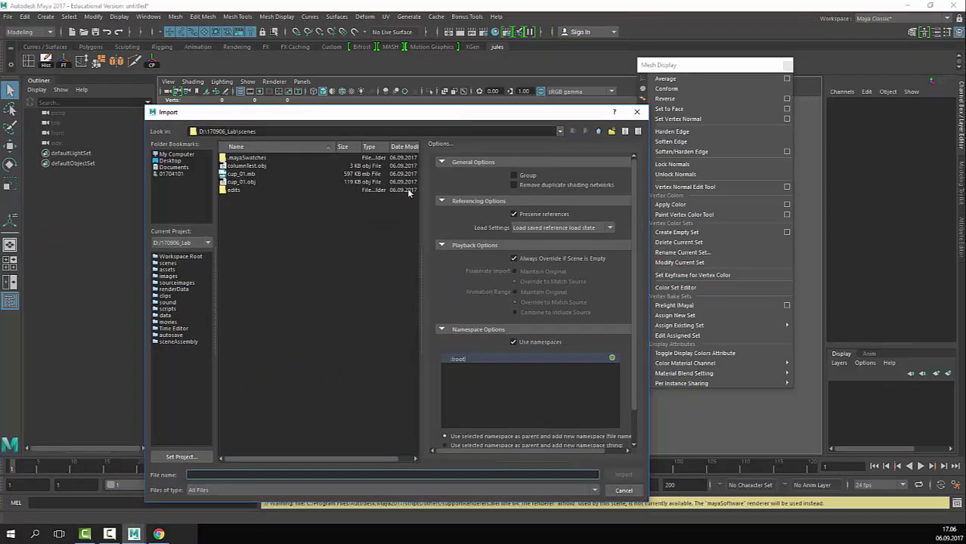
double_click(259, 183)
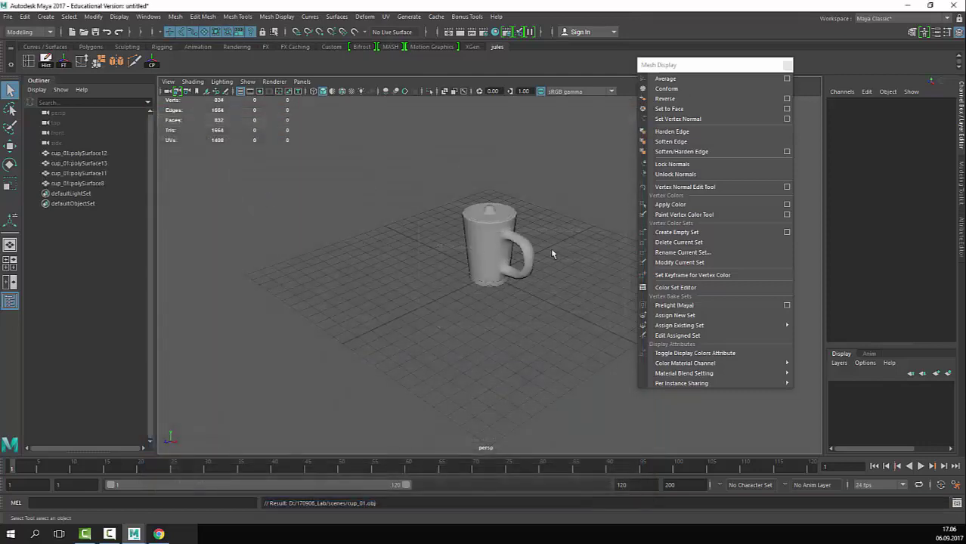
Step: Turn on smooth mesh preview for all imported mug parts, clear the selection and close the floating Mesh Display menu
scroll(480, 213, up, 2)
scroll(480, 213, up, 5)
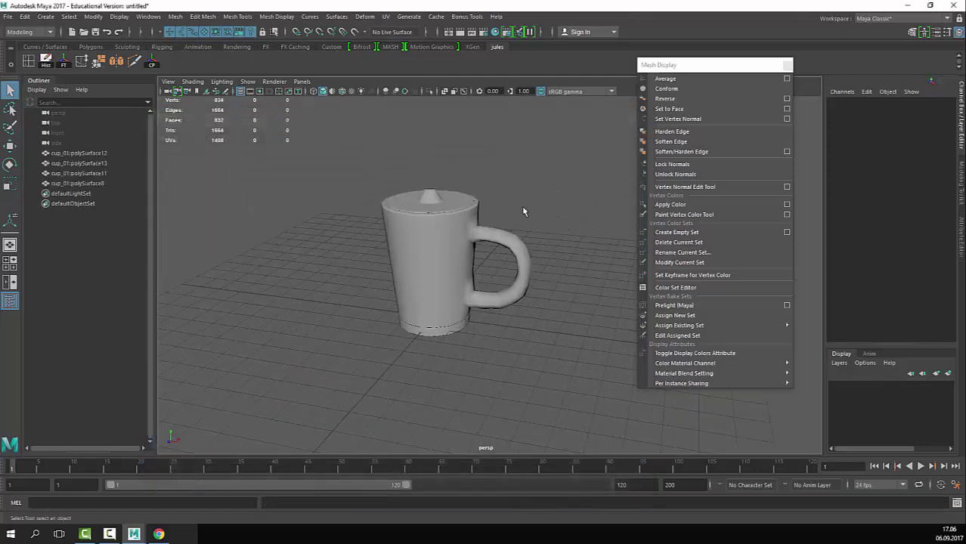
drag(546, 208, 393, 366)
key(3)
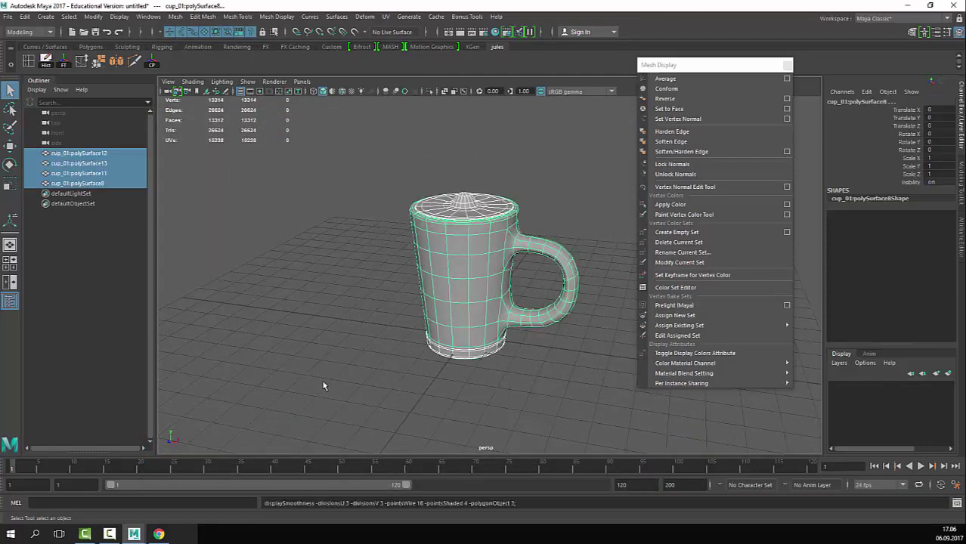
click(344, 355)
scroll(545, 291, up, 4)
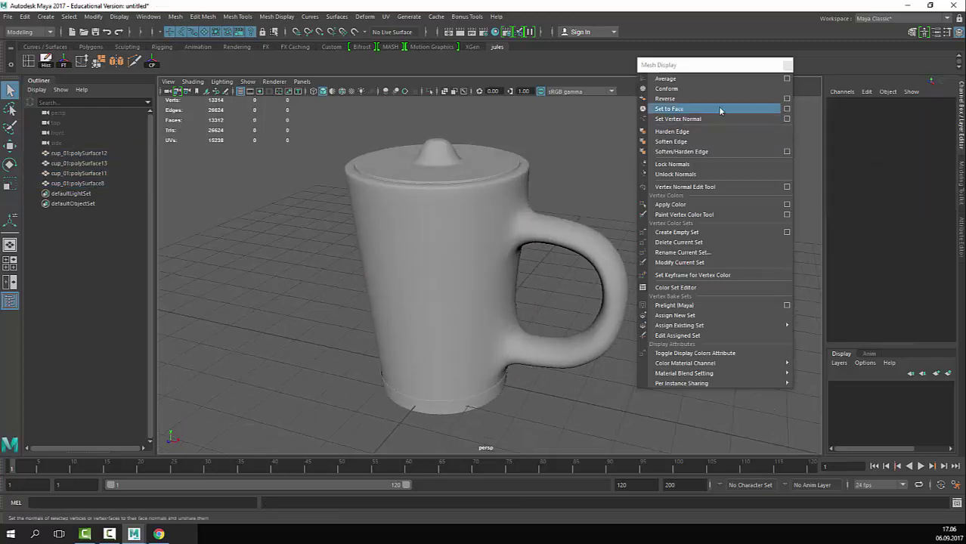
click(787, 63)
scroll(623, 234, down, 6)
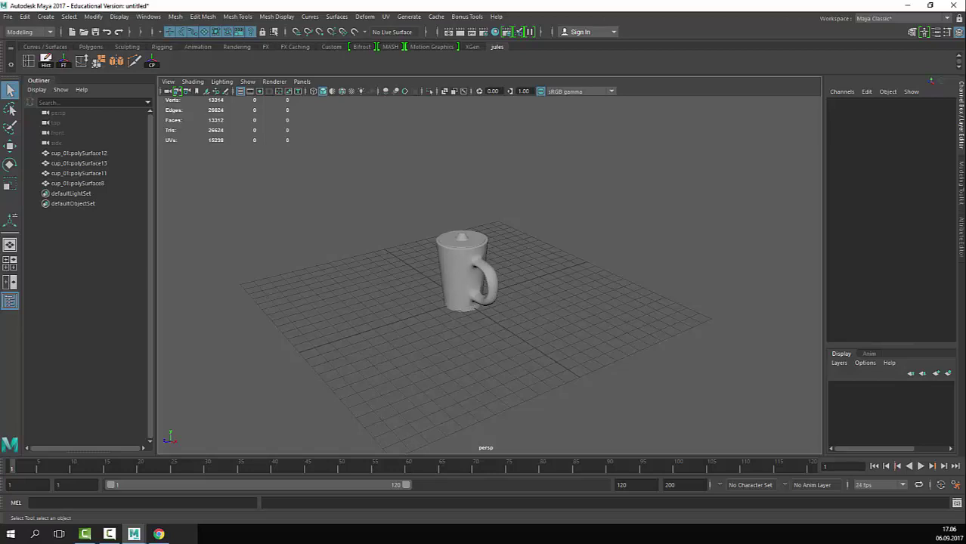
key(alt+Tab)
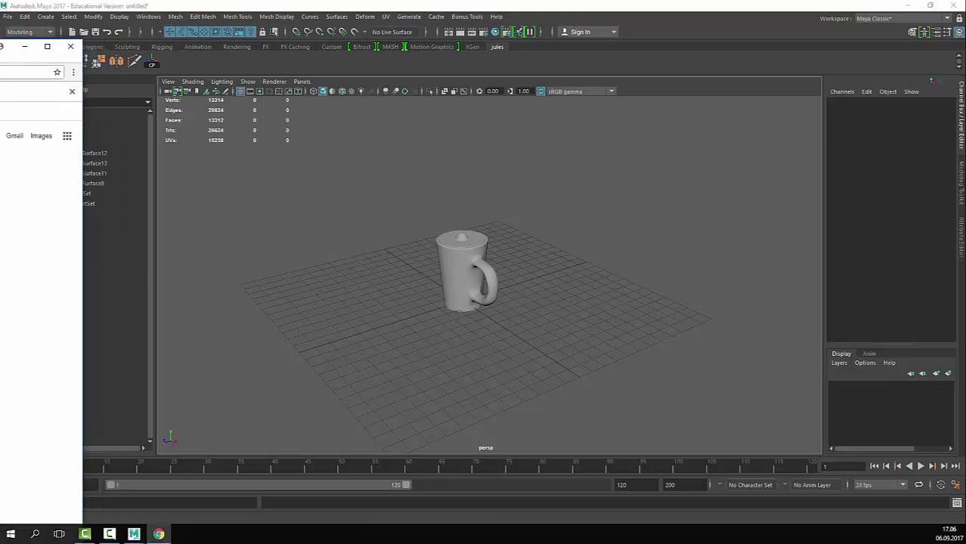
text(s)
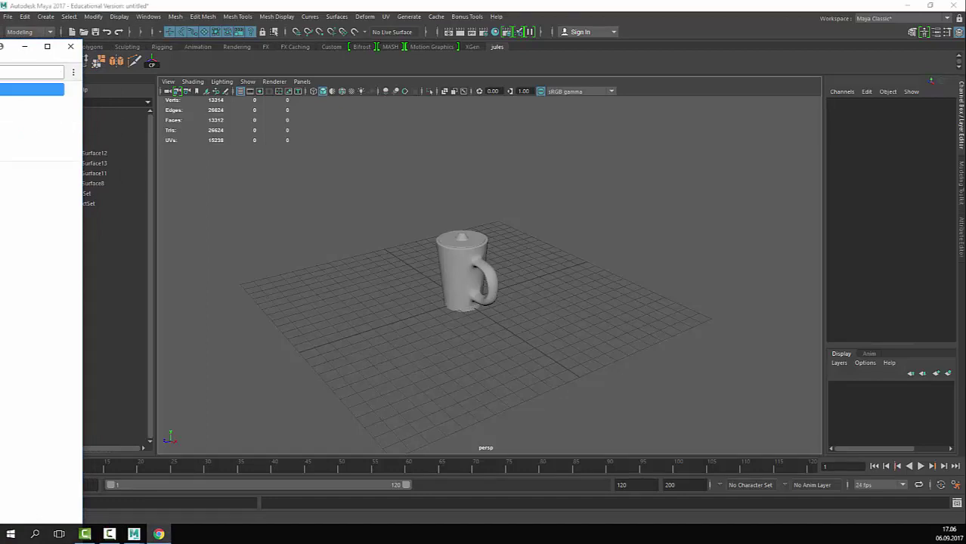
key(Return)
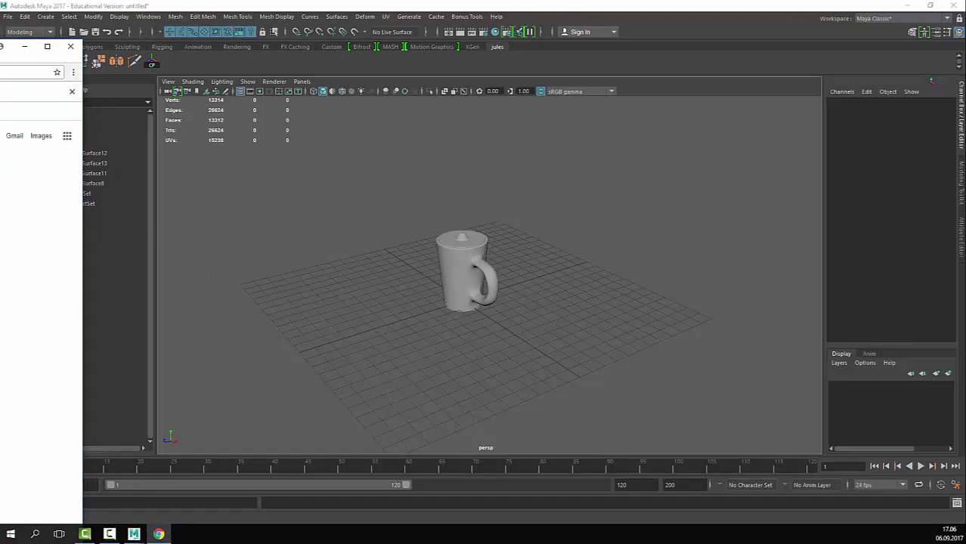
key(alt+Tab)
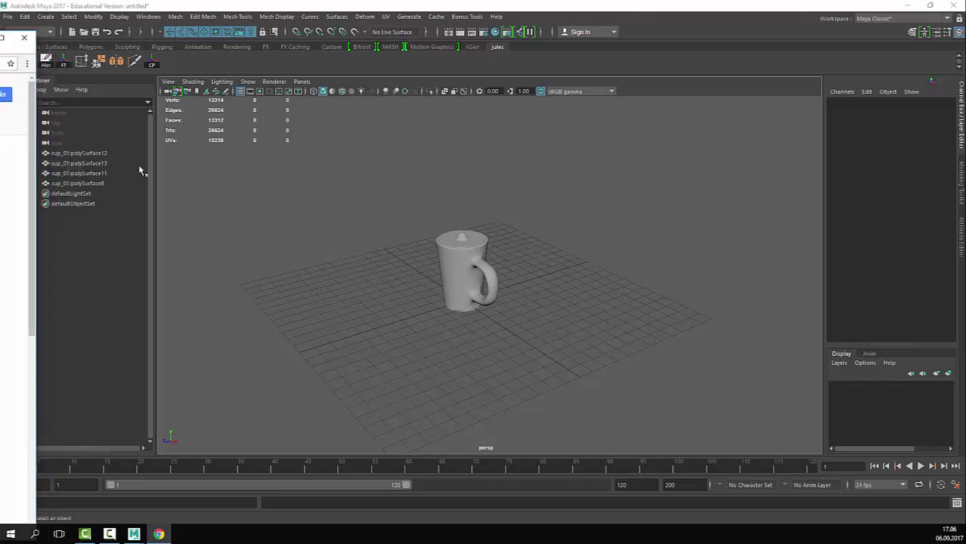
Step: Create a polygon cube with width, height and depth of 100 units
click(119, 17)
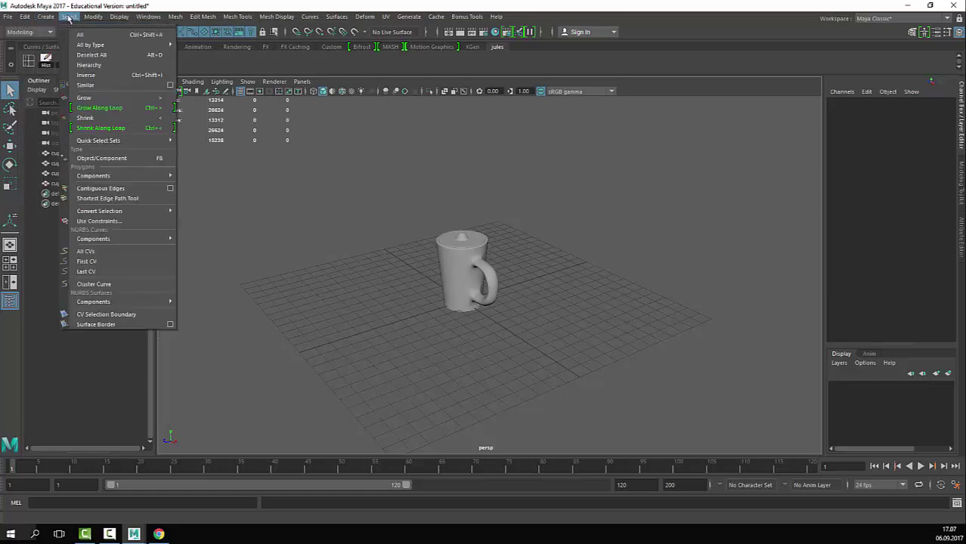
mouse_move(51, 18)
mouse_move(106, 52)
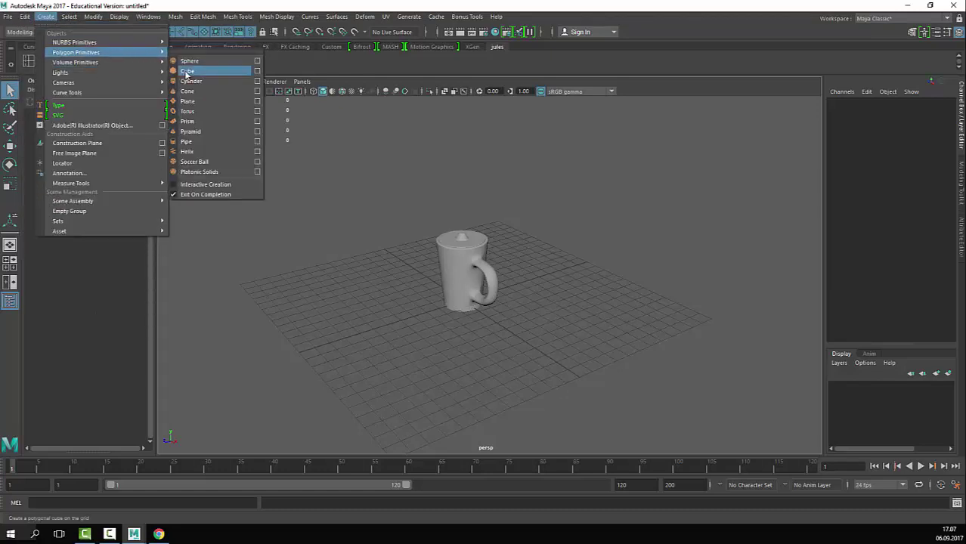
click(256, 72)
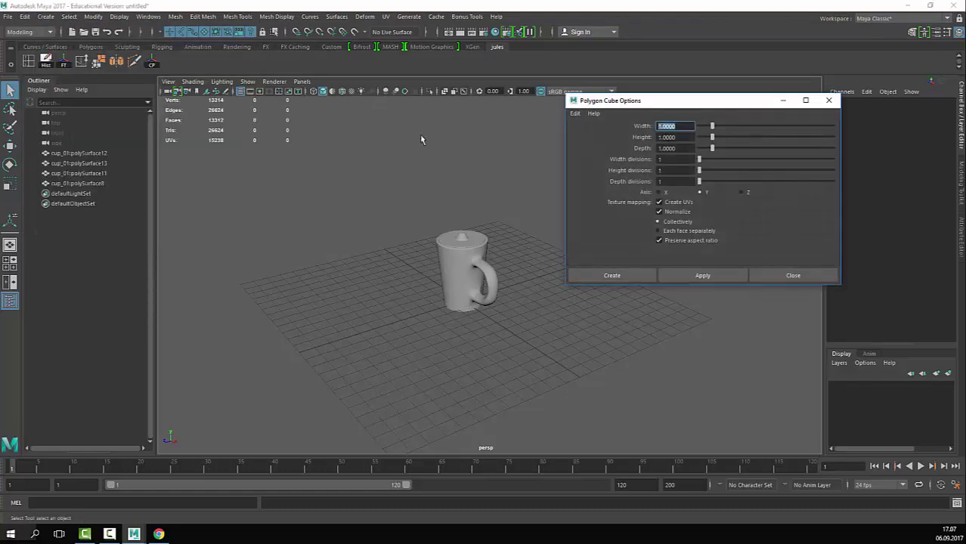
text(100)
key(Tab)
text(100)
key(Tab)
text(100)
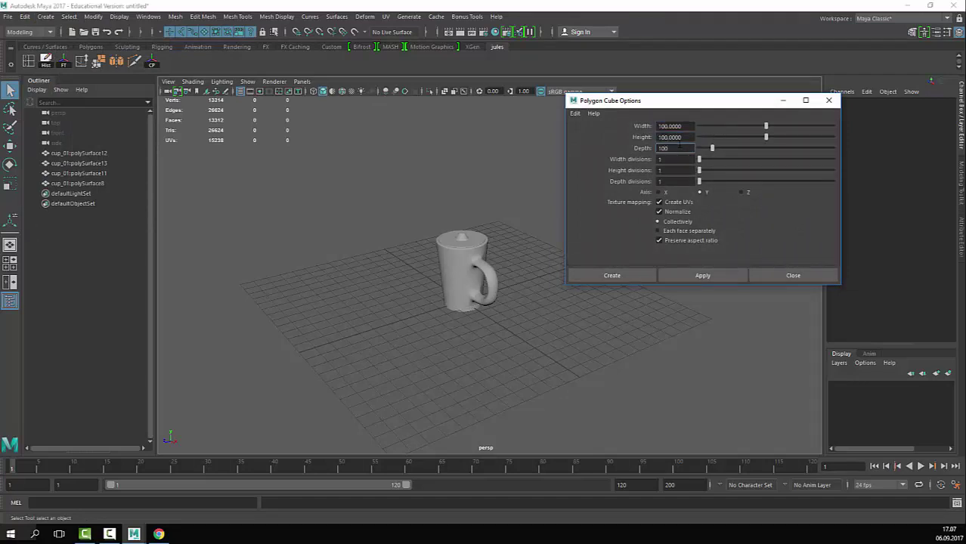
click(611, 275)
Step: Raise the cube above the mug to a Translate Y of about 69.8 and deselect it
alt+right_drag(518, 270, 342, 218)
key(w)
alt+drag(516, 225, 523, 98)
alt+right_drag(534, 180, 619, 261)
click(499, 344)
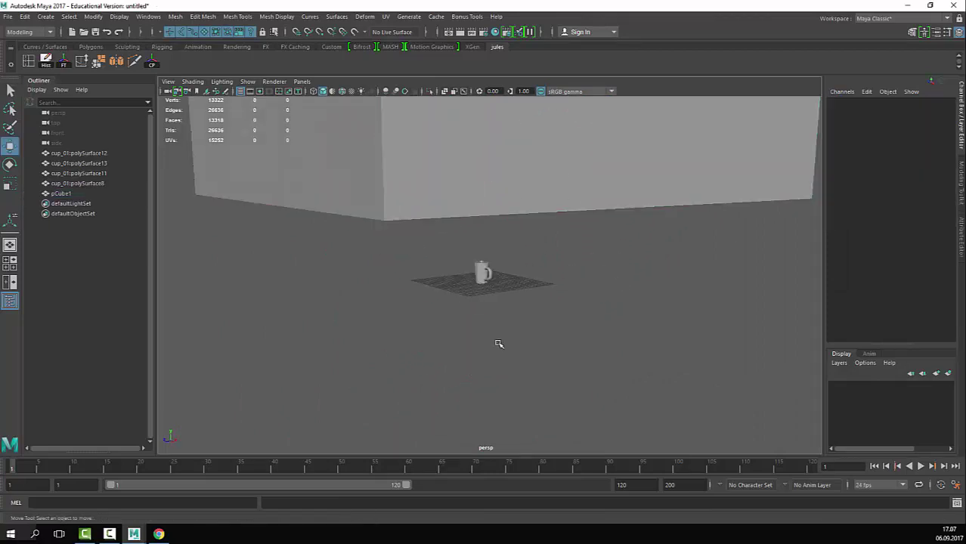
Step: Set the grid's length and width to 1200 units with grid lines every 500 units
click(149, 16)
mouse_move(155, 34)
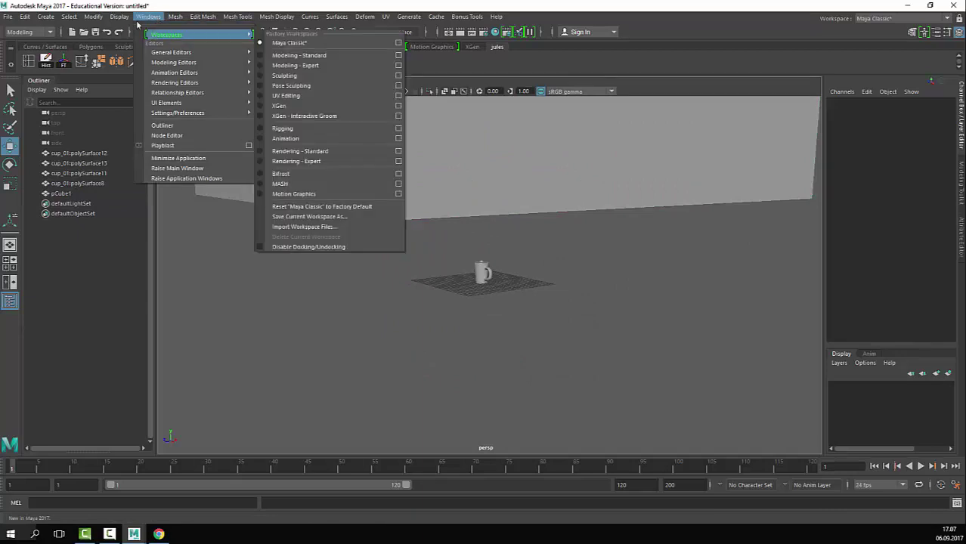
mouse_move(119, 16)
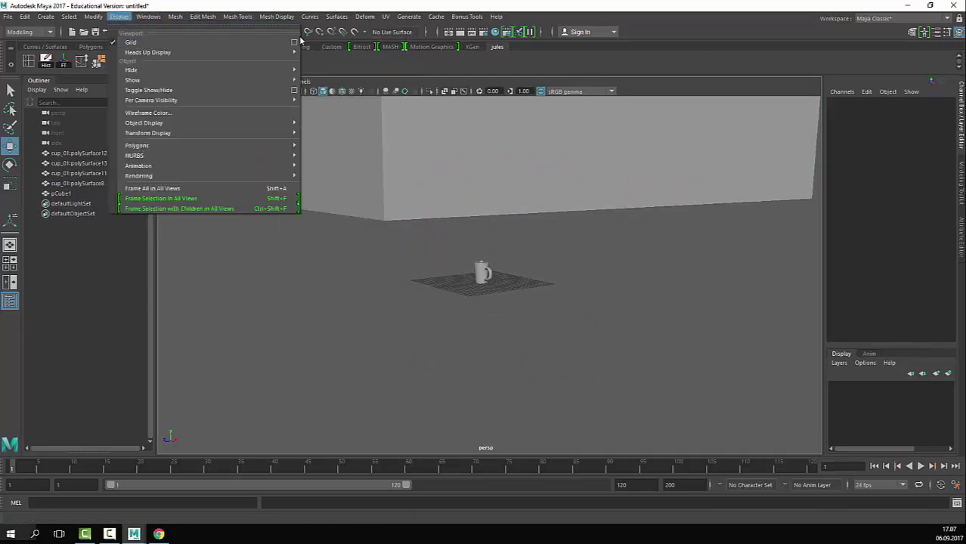
click(295, 41)
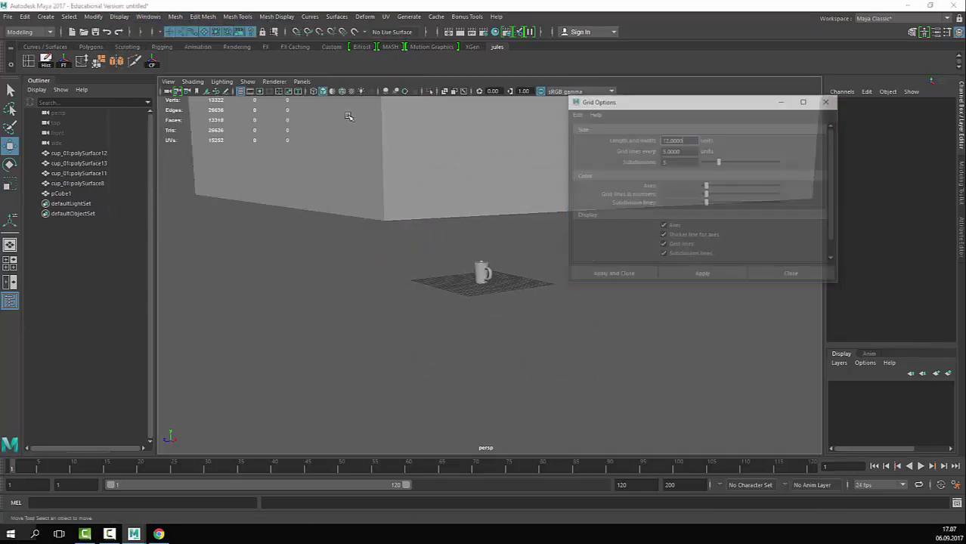
click(669, 139)
text(00)
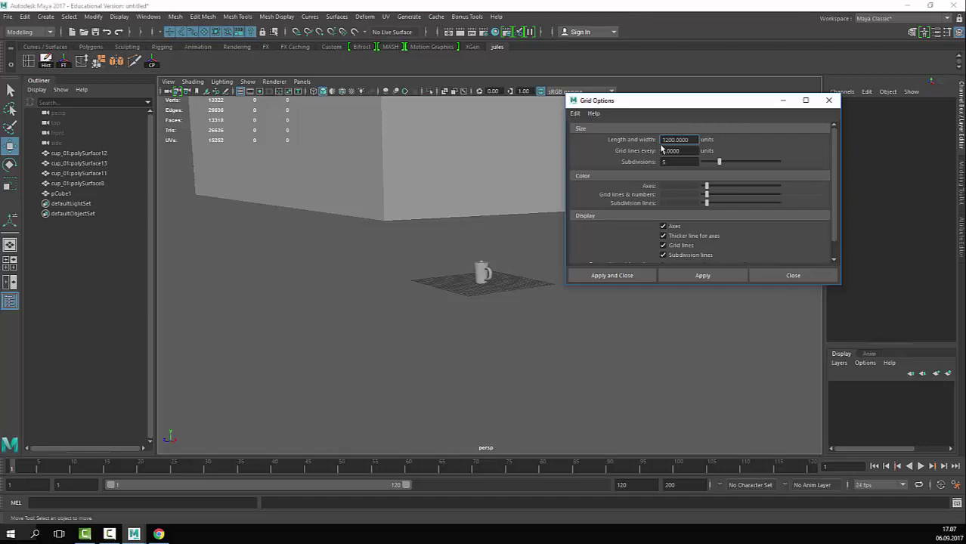
click(702, 276)
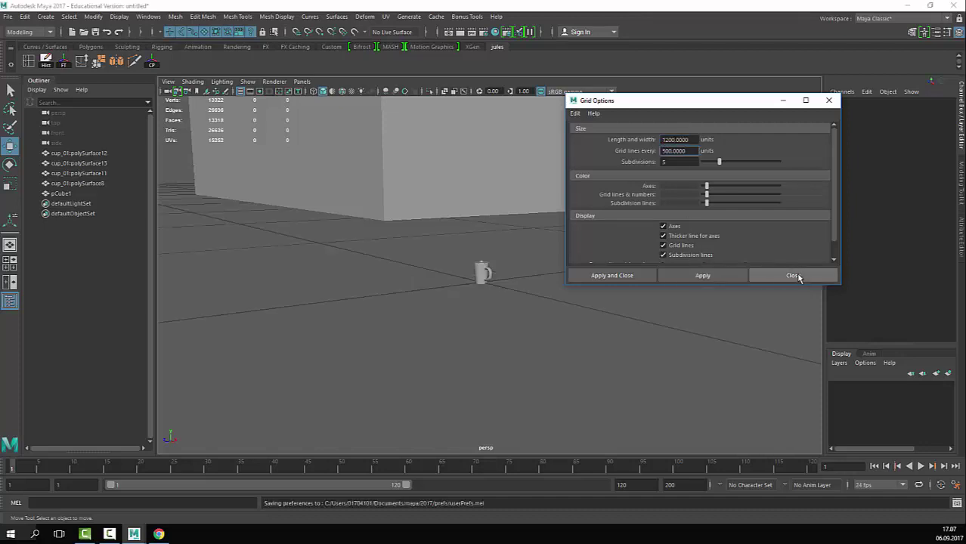
click(793, 275)
Step: Group the four mug parts and scale the group up uniformly to about 4.2
alt+right_drag(698, 308, 556, 238)
alt+drag(584, 274, 606, 271)
alt+right_drag(607, 271, 461, 229)
alt+drag(459, 228, 550, 295)
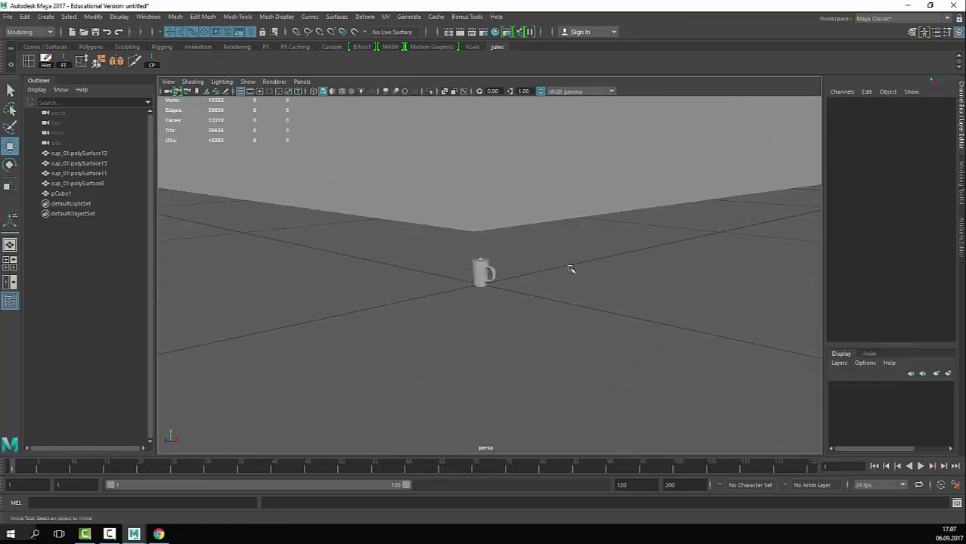
scroll(534, 316, down, 4)
drag(532, 280, 465, 299)
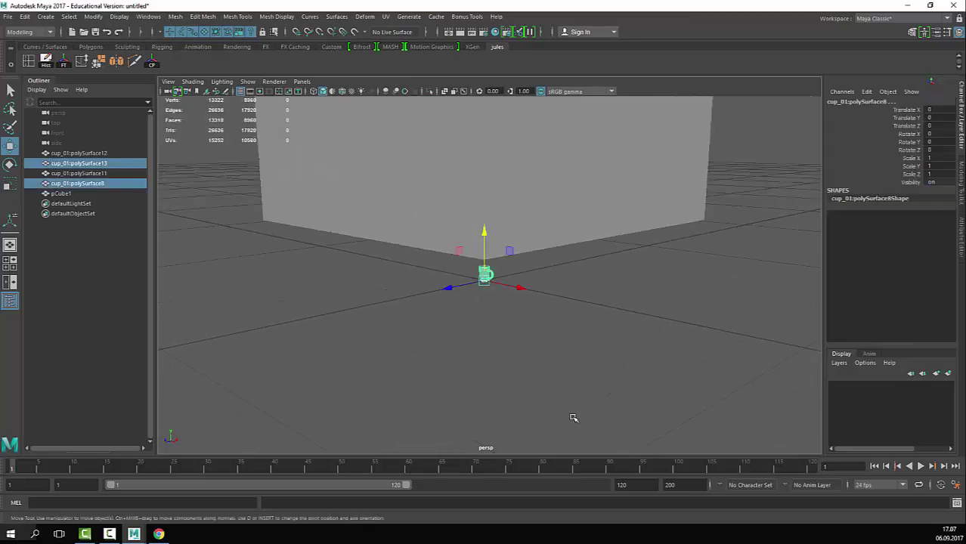
alt+right_drag(348, 289, 517, 320)
click(547, 285)
drag(519, 235, 460, 276)
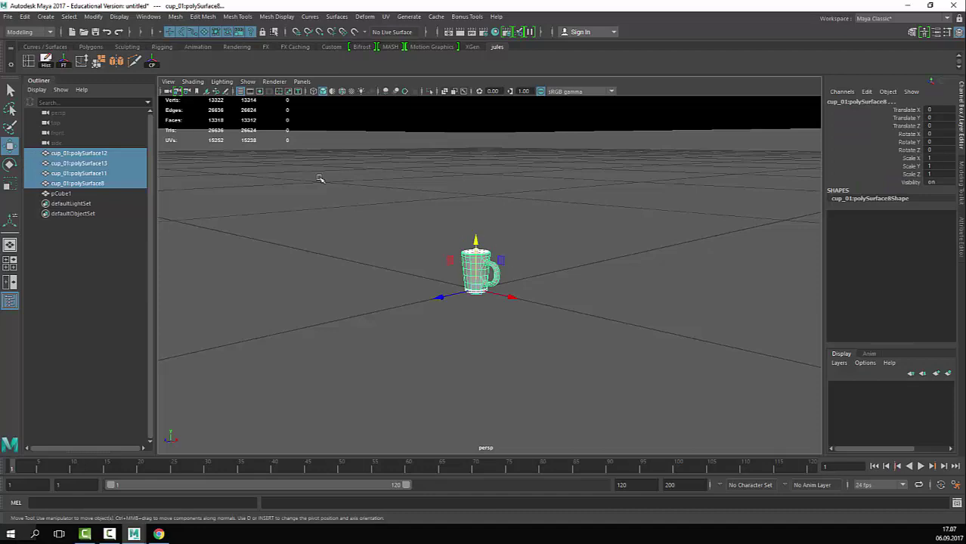
key(ctrl+g)
key(r)
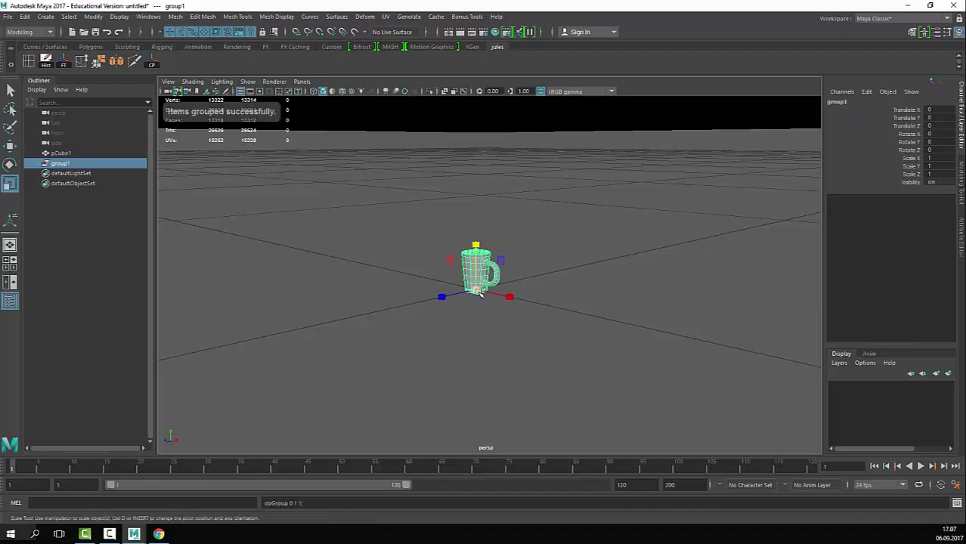
drag(477, 290, 650, 275)
Step: Move the large cube away from the mug along X to a Translate X of about -203
alt+right_drag(650, 276, 494, 252)
alt+drag(495, 251, 535, 244)
alt+right_drag(535, 244, 606, 291)
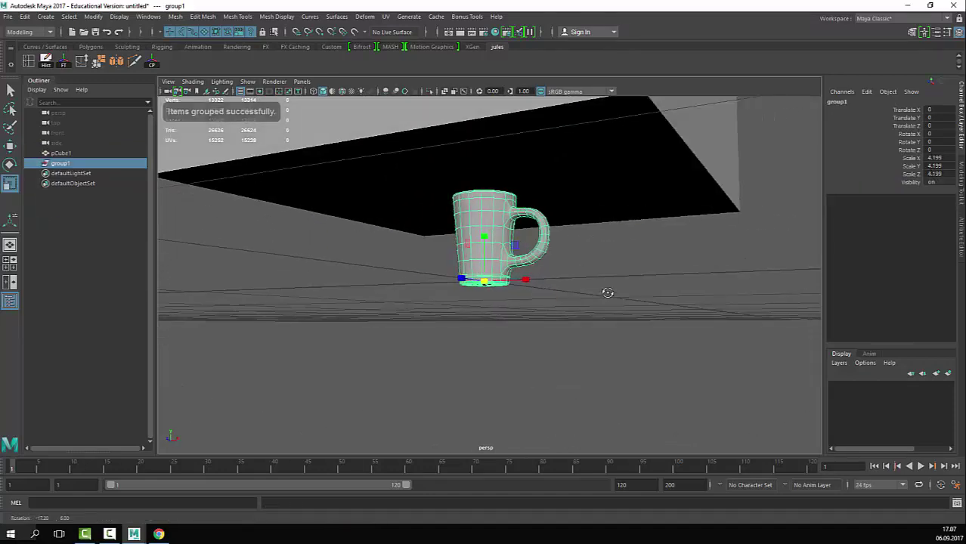
alt+drag(508, 236, 529, 246)
alt+right_drag(529, 246, 609, 254)
alt+right_drag(616, 212, 591, 181)
click(591, 181)
key(w)
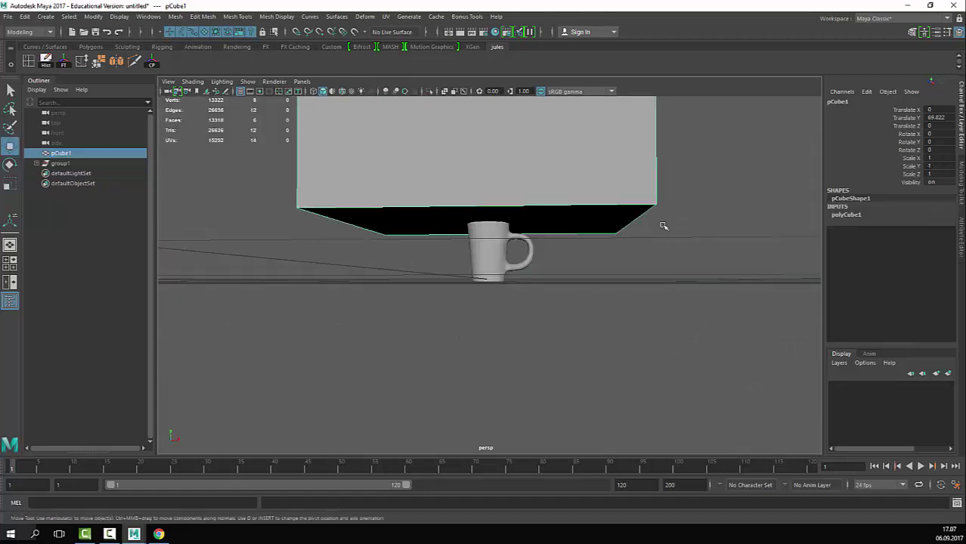
alt+right_drag(685, 164, 531, 185)
drag(542, 148, 153, 165)
Step: Scale the mug group up uniformly to about 7.6
alt+right_drag(468, 261, 597, 313)
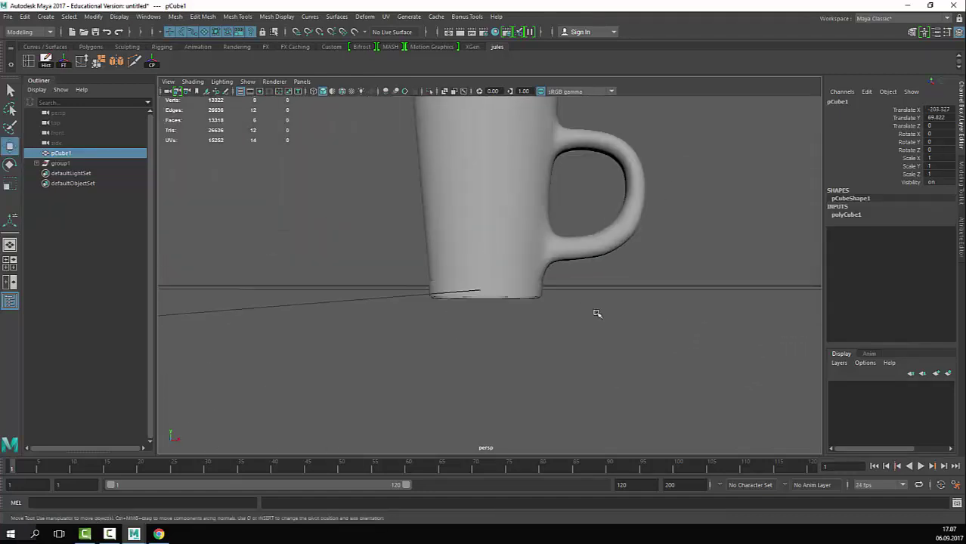
alt+drag(597, 312, 606, 344)
alt+right_drag(606, 303, 548, 235)
alt+middle_drag(547, 235, 548, 265)
click(62, 163)
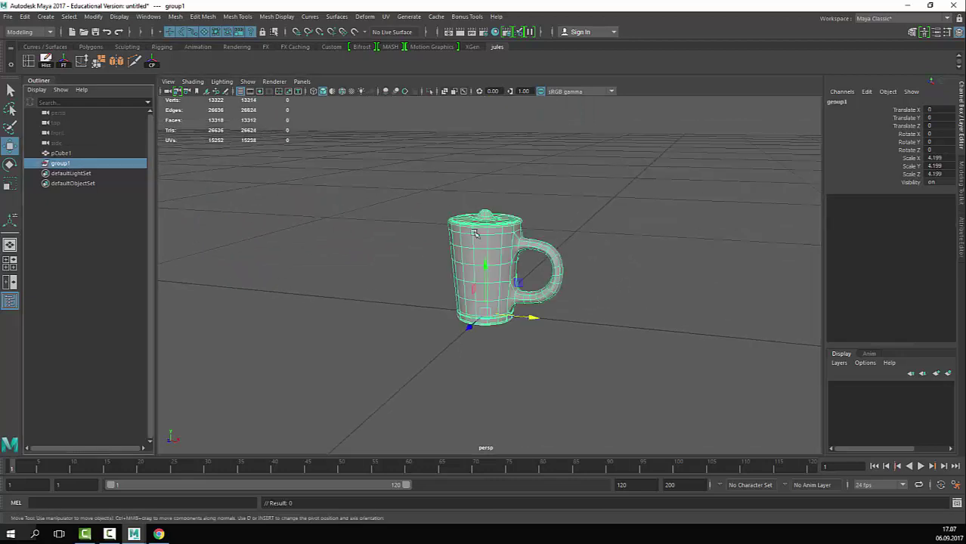
key(r)
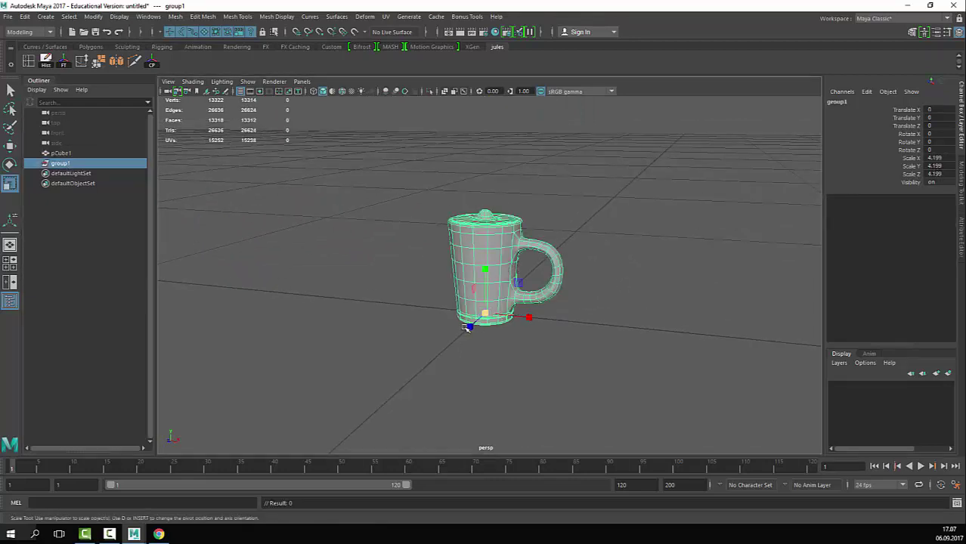
drag(484, 318, 479, 260)
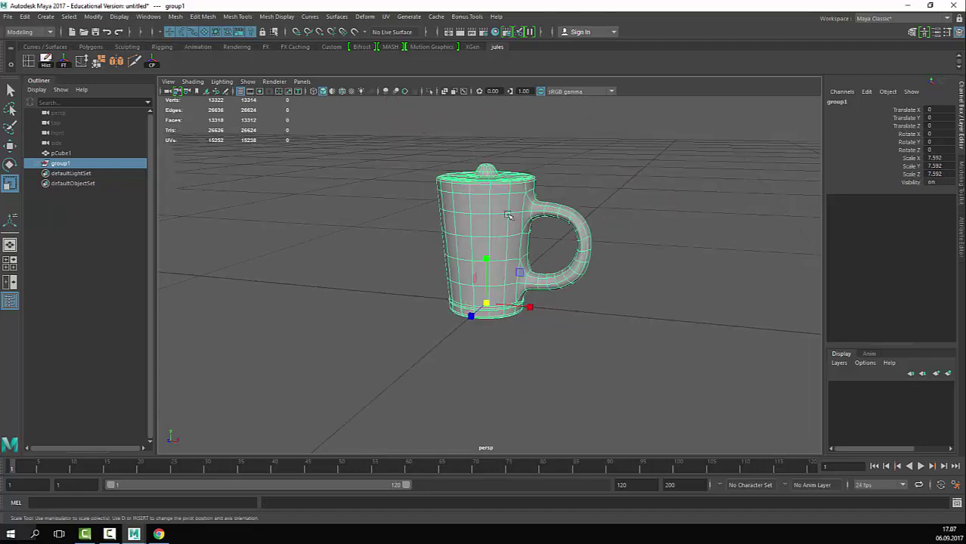
Step: Scale the mug group up uniformly to about 16.6
scroll(589, 259, down, 3)
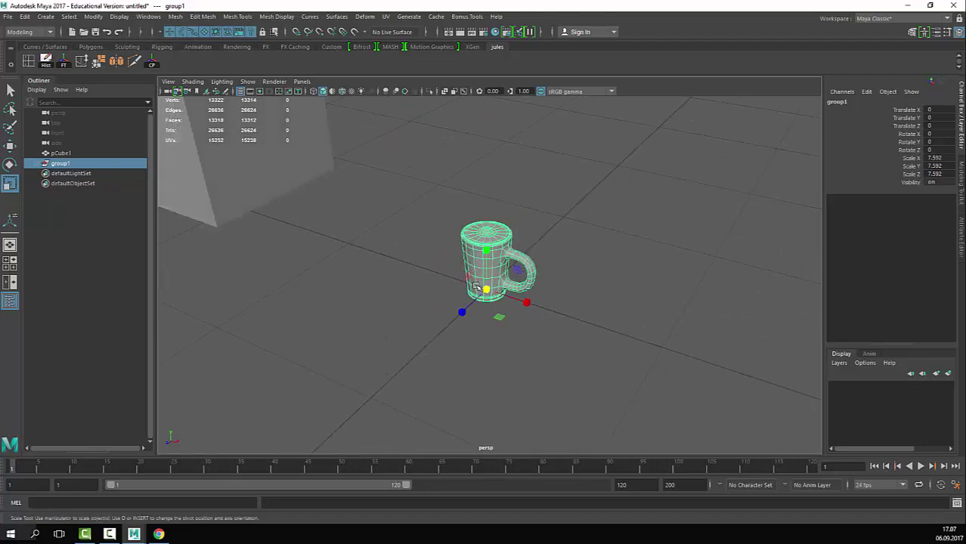
drag(480, 287, 639, 225)
alt+right_drag(639, 225, 374, 238)
alt+drag(374, 238, 441, 186)
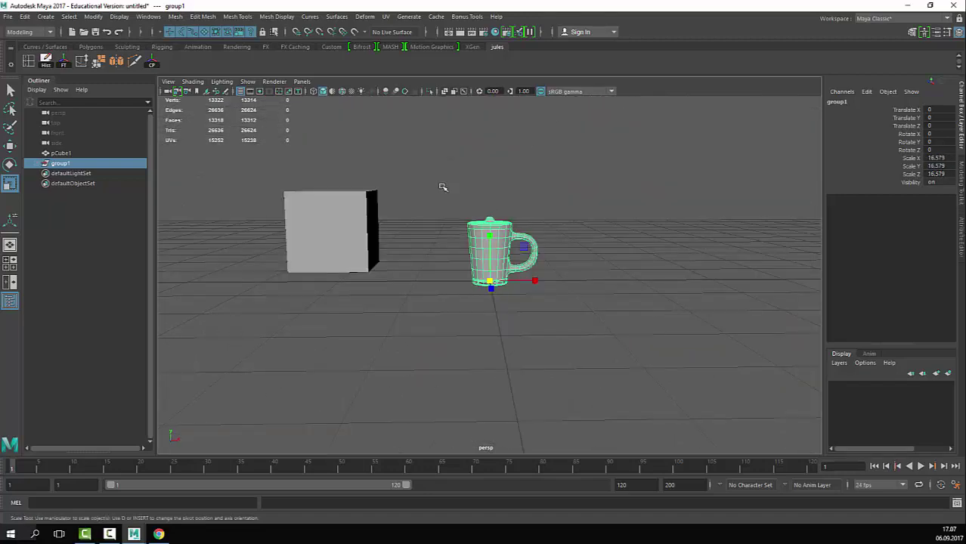
Step: Scale the mug group up uniformly to about 20.4 and clear the selection
alt+drag(602, 233, 425, 235)
alt+right_drag(569, 278, 794, 264)
alt+drag(362, 241, 479, 243)
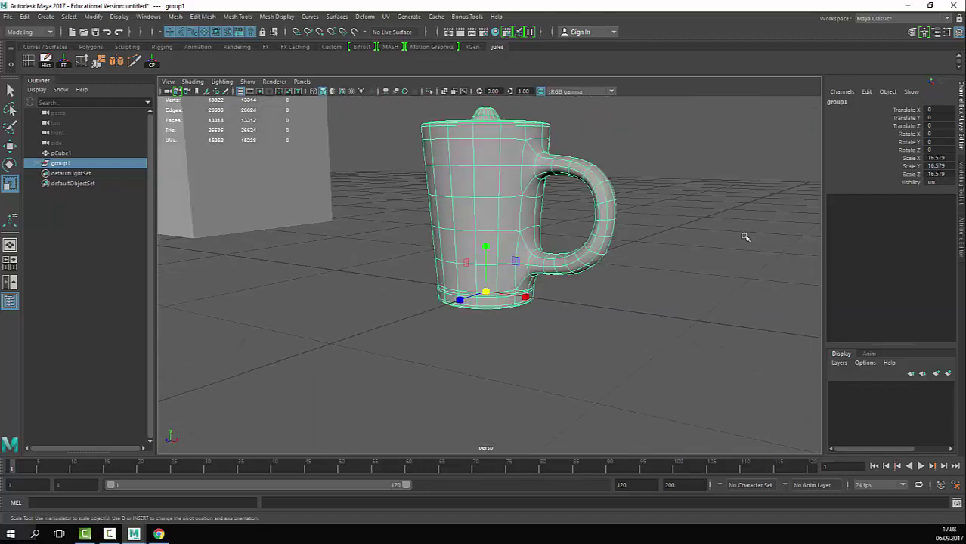
alt+right_drag(744, 237, 394, 239)
alt+drag(429, 255, 467, 253)
alt+right_drag(467, 253, 557, 281)
alt+drag(556, 281, 525, 292)
click(677, 304)
alt+right_drag(677, 304, 621, 293)
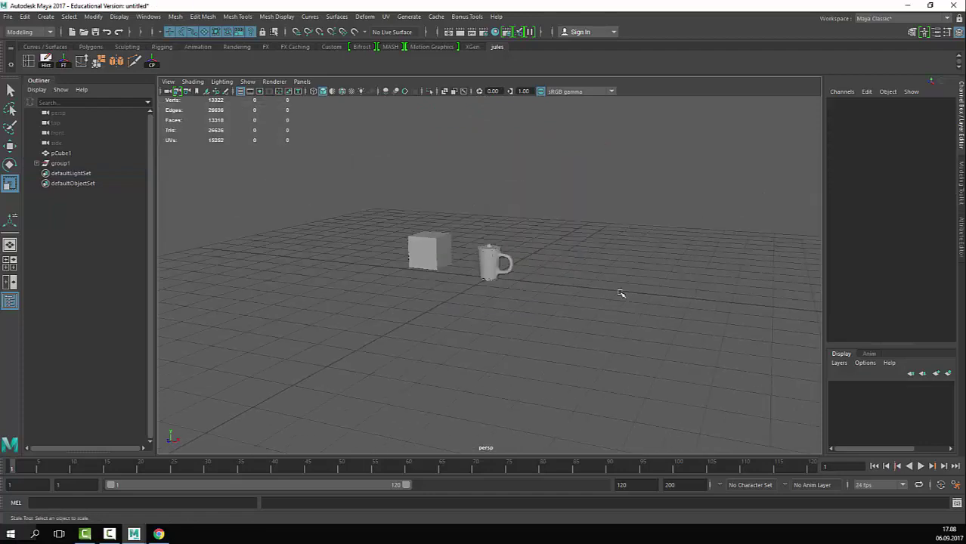
Step: Compare the mug's size with the reference cube from close up, from farther away and from different angles
alt+drag(621, 293, 669, 295)
alt+right_drag(669, 295, 520, 280)
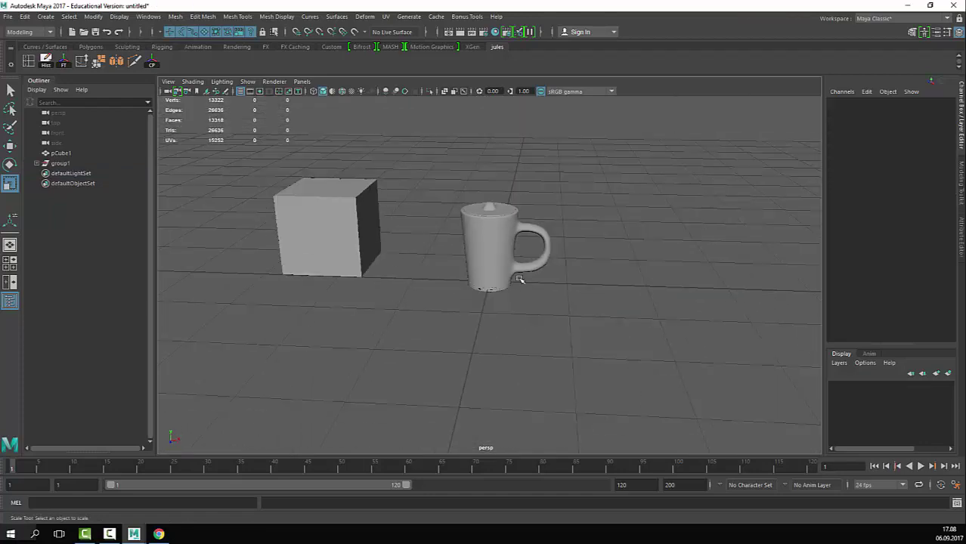
scroll(519, 279, up, 3)
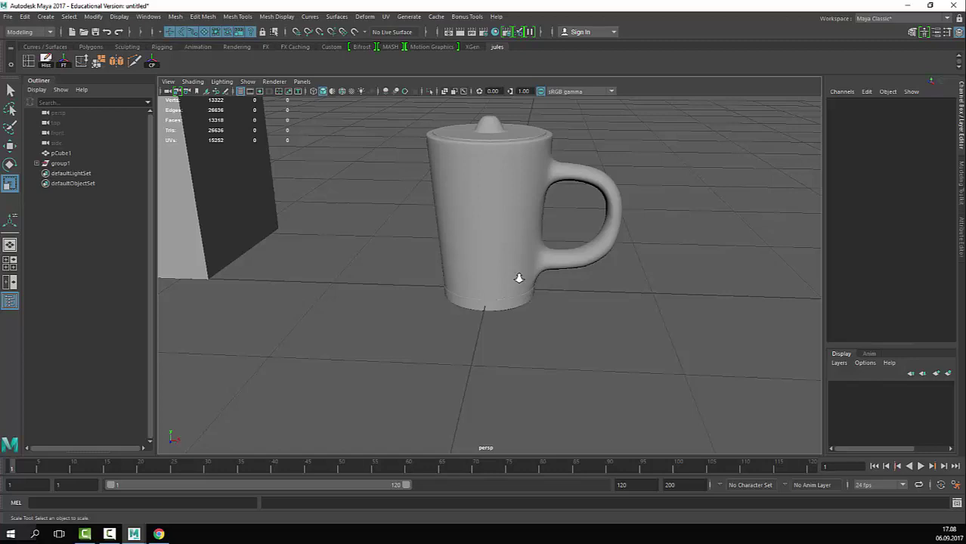
scroll(518, 278, down, 5)
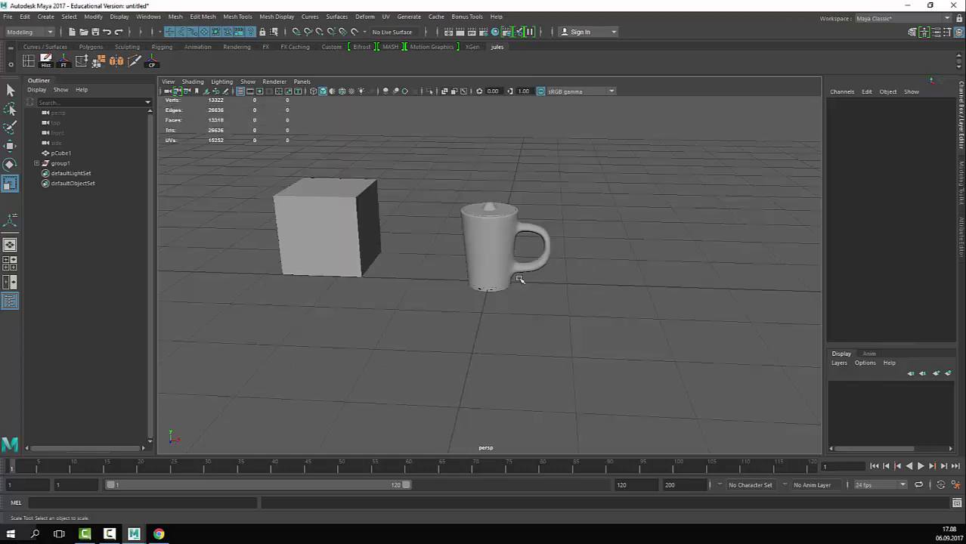
alt+drag(462, 281, 541, 278)
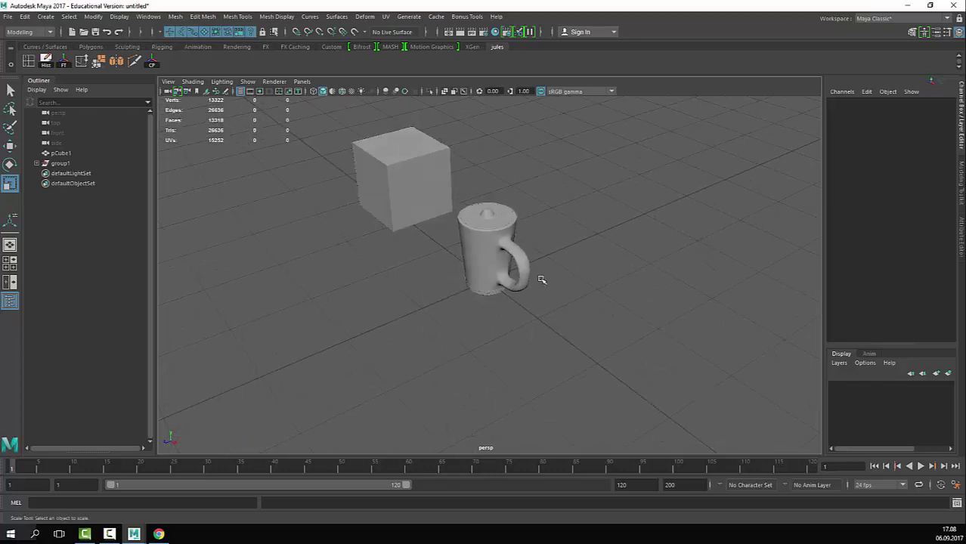
click(59, 164)
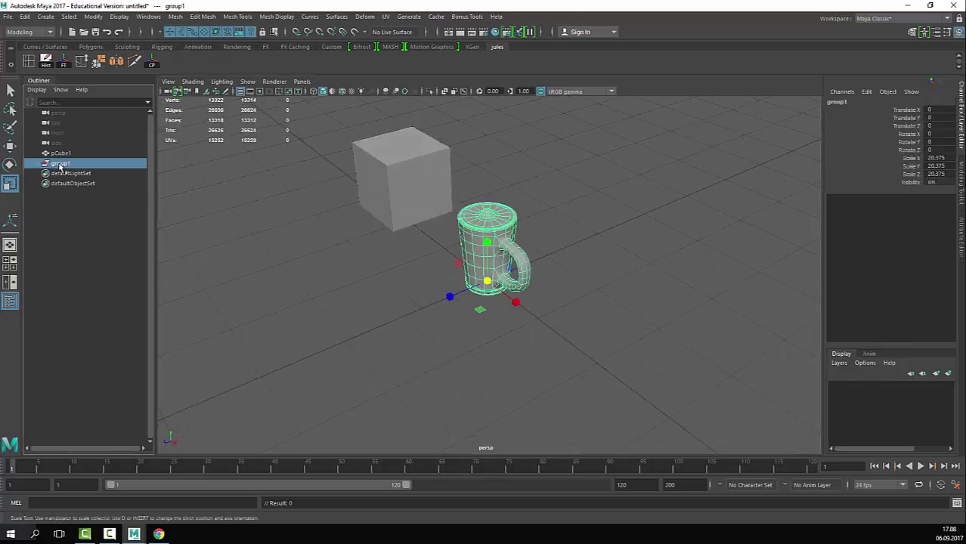
click(568, 231)
scroll(381, 270, up, 5)
alt+drag(576, 334, 606, 302)
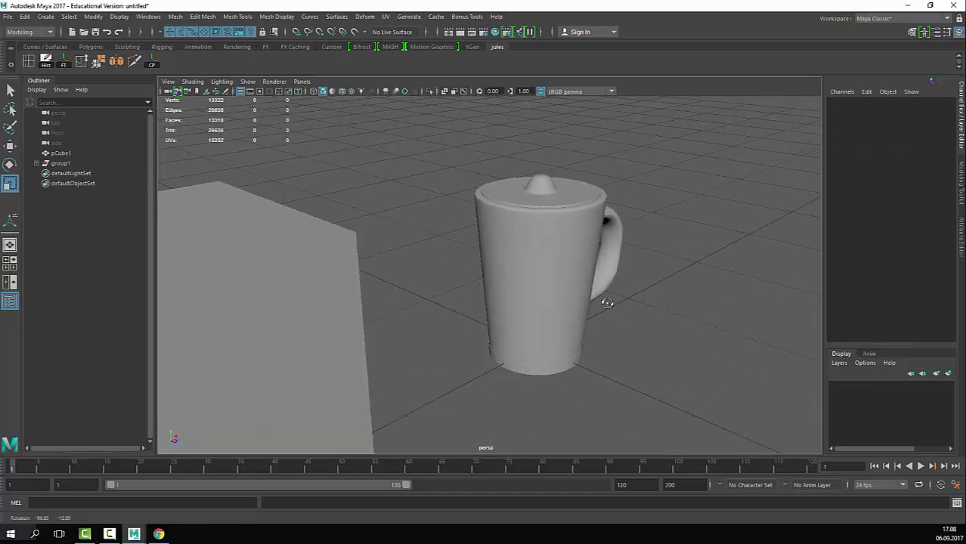
scroll(606, 301, down, 5)
alt+drag(454, 328, 521, 332)
Step: Select the mug parts and inspect them in the four-view layout and around the perspective view
drag(555, 250, 460, 381)
key(space)
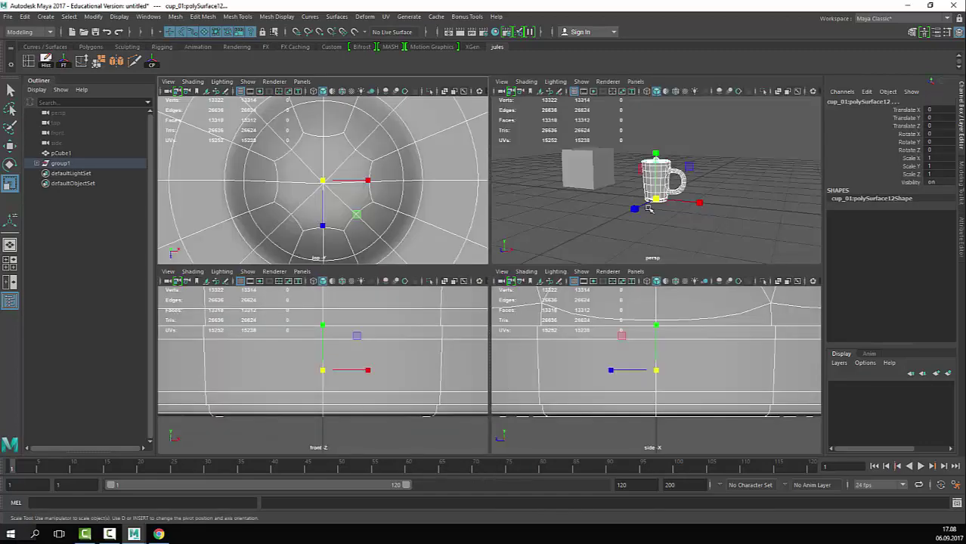
key(space)
alt+drag(586, 257, 440, 282)
alt+right_drag(440, 283, 683, 292)
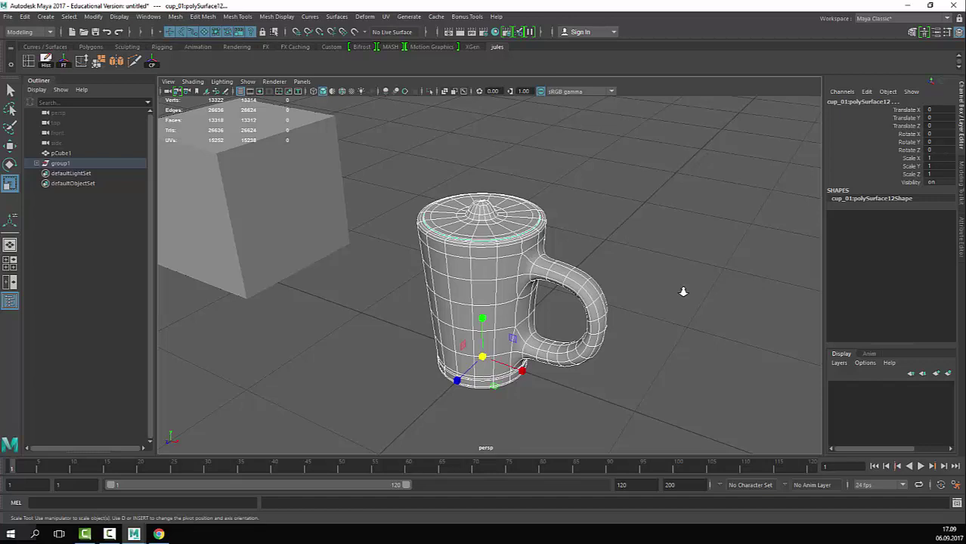
scroll(665, 296, down, 5)
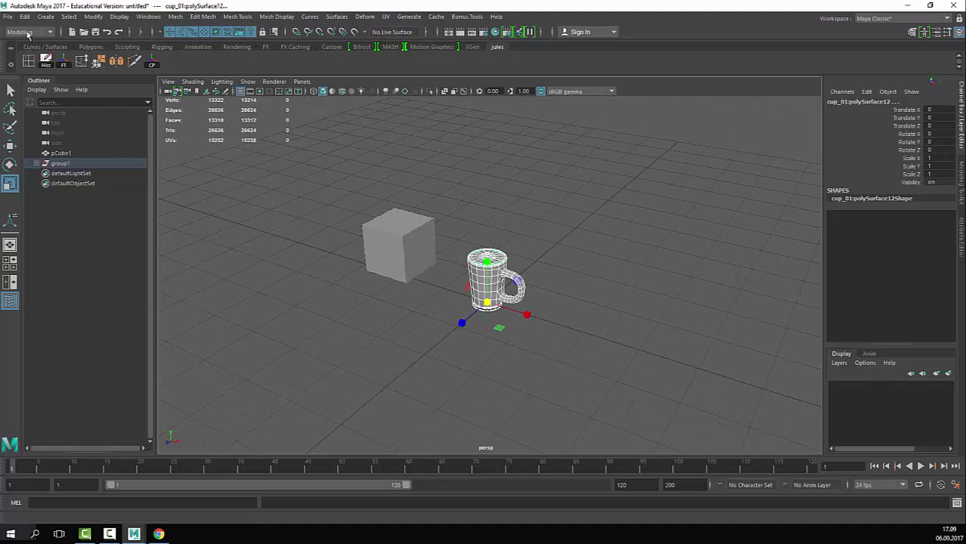
Step: Open cup_01.mb from the project's scenes folder, discarding the unsaved scale comparison scene
click(9, 17)
click(31, 44)
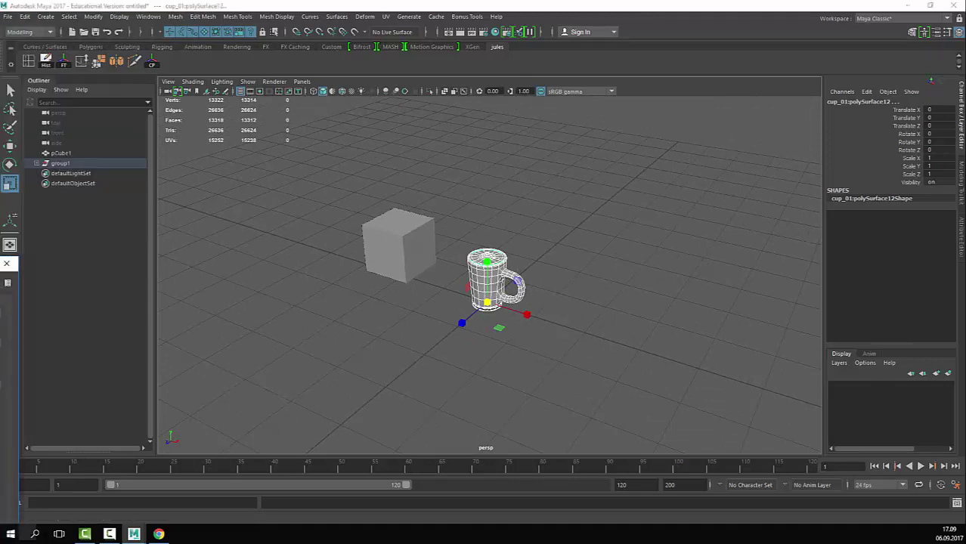
drag(0, 264, 340, 102)
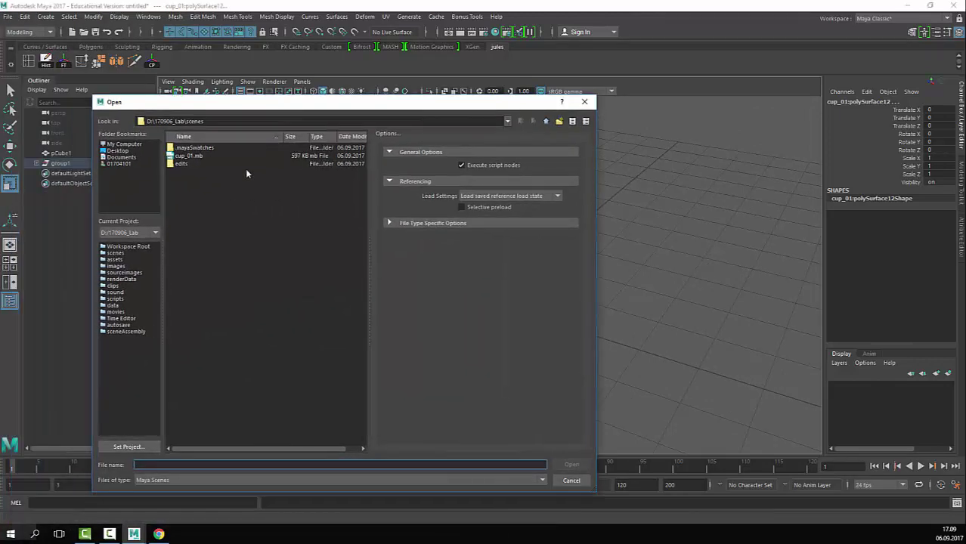
click(185, 157)
double_click(201, 155)
click(477, 272)
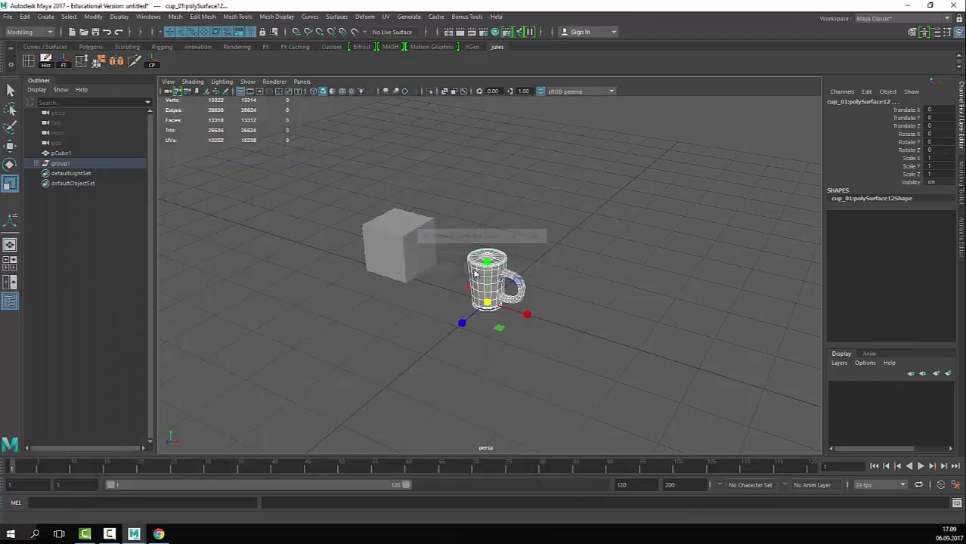
Step: Examine the row of mug modelling stages, from the plain cylinders to the mug with the handle
scroll(466, 269, up, 3)
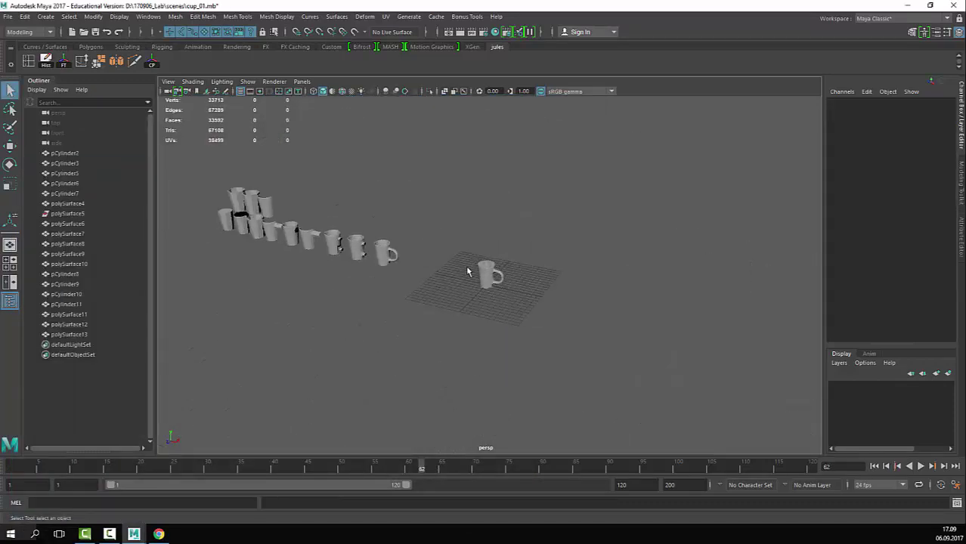
alt+drag(307, 231, 370, 241)
alt+middle_drag(370, 240, 424, 234)
scroll(423, 235, up, 3)
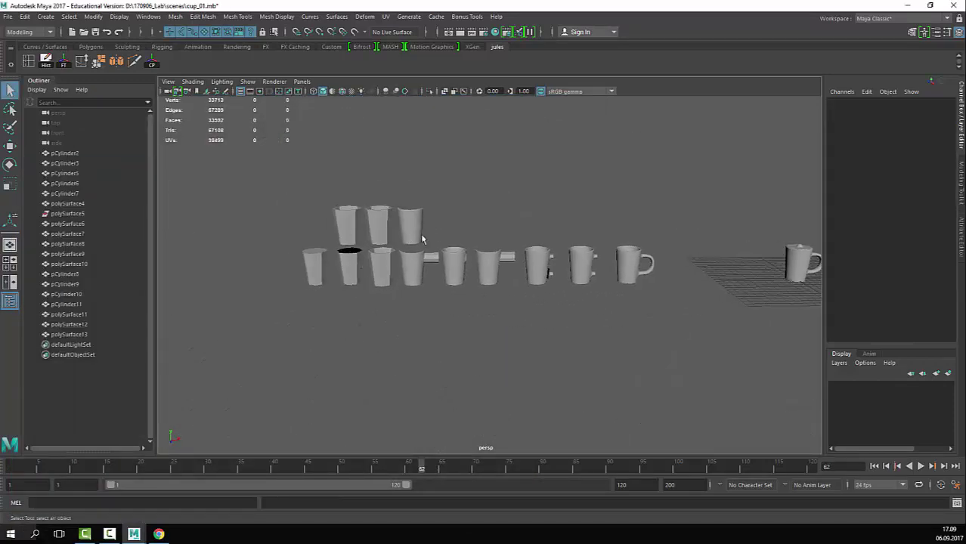
drag(276, 205, 534, 305)
scroll(671, 287, up, 3)
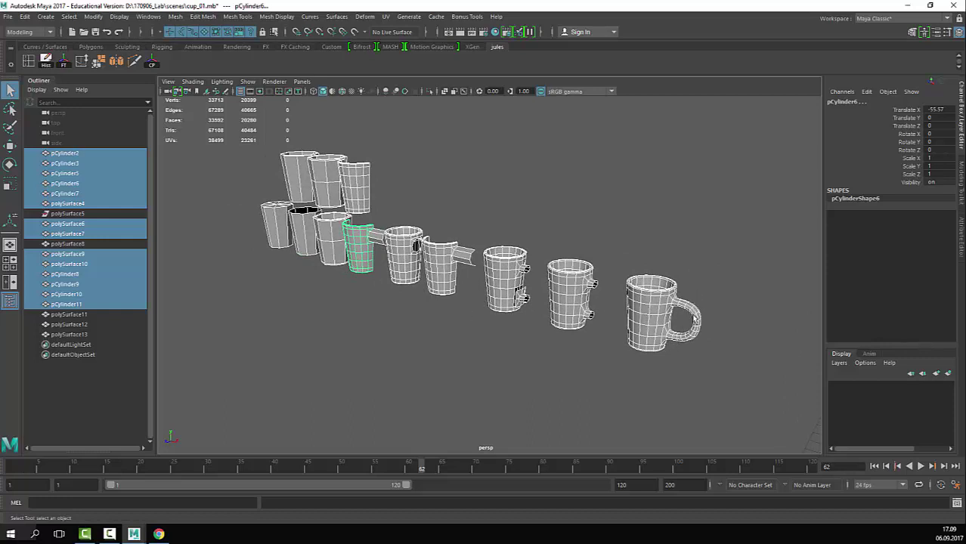
click(685, 358)
click(677, 345)
scroll(690, 346, up, 5)
click(693, 263)
click(720, 224)
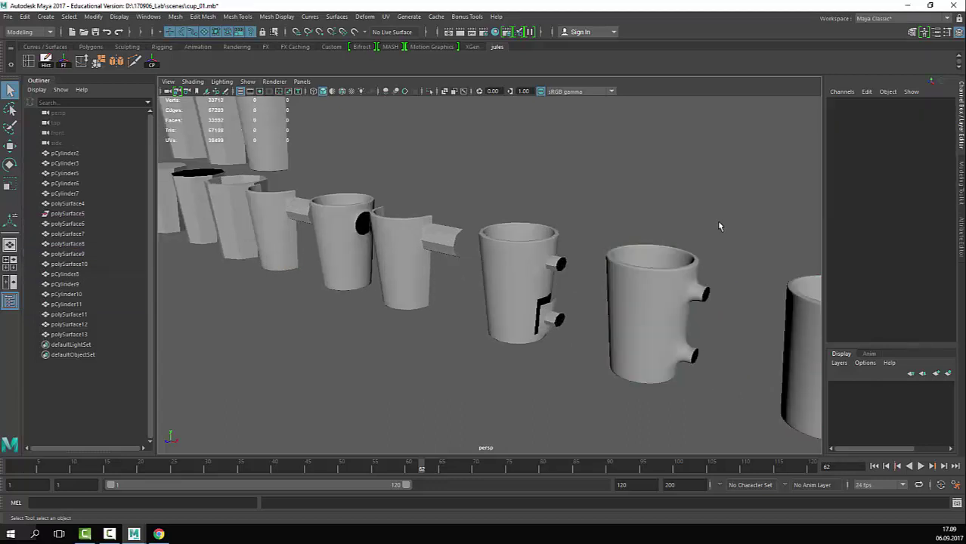
Step: Select the open mug with the complete handle at the end of the row of modelling stages
alt+middle_drag(720, 224, 285, 112)
click(483, 327)
click(641, 246)
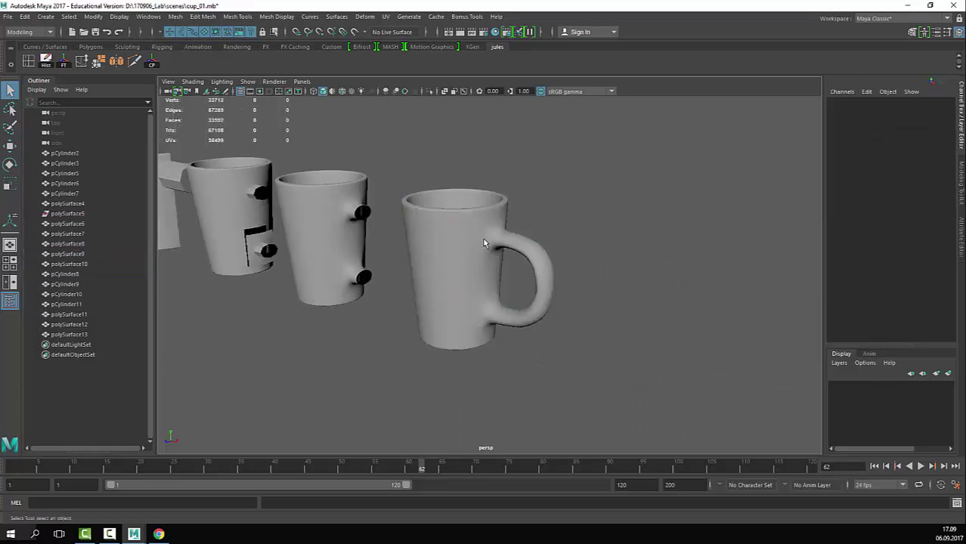
click(498, 250)
click(607, 216)
key(ctrl+z)
click(635, 176)
click(416, 240)
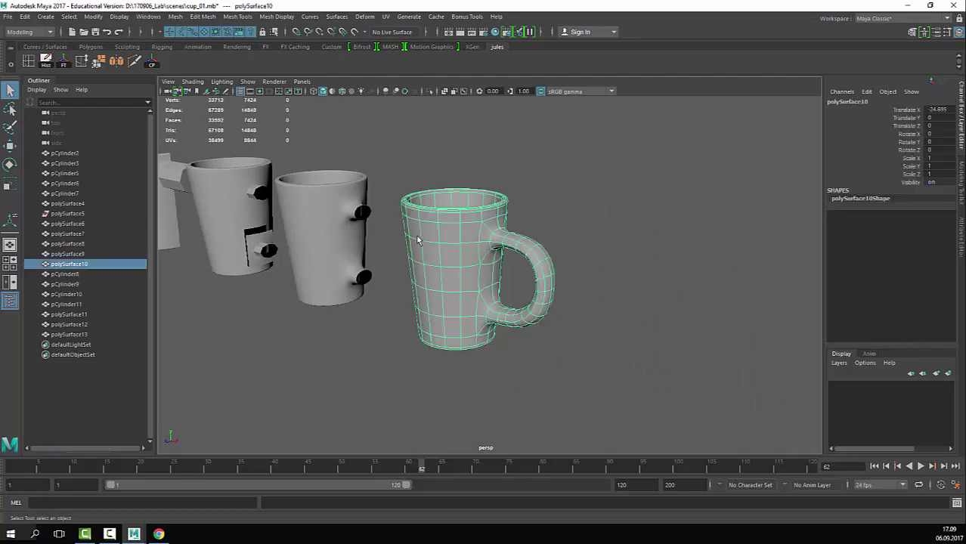
Step: Try to cut an irregular line down the side of the mug's body with Multi-Cut, then return to the Select tool
click(134, 62)
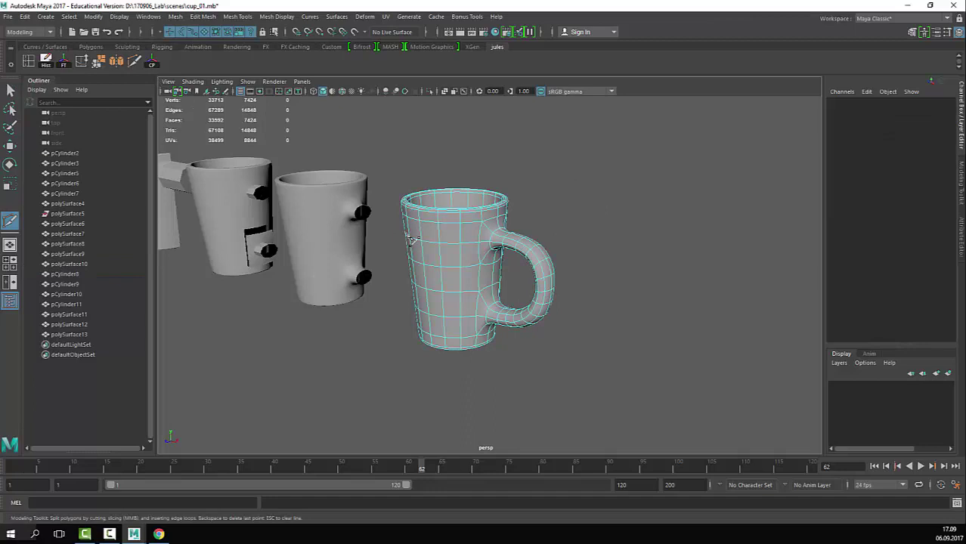
click(446, 243)
click(459, 265)
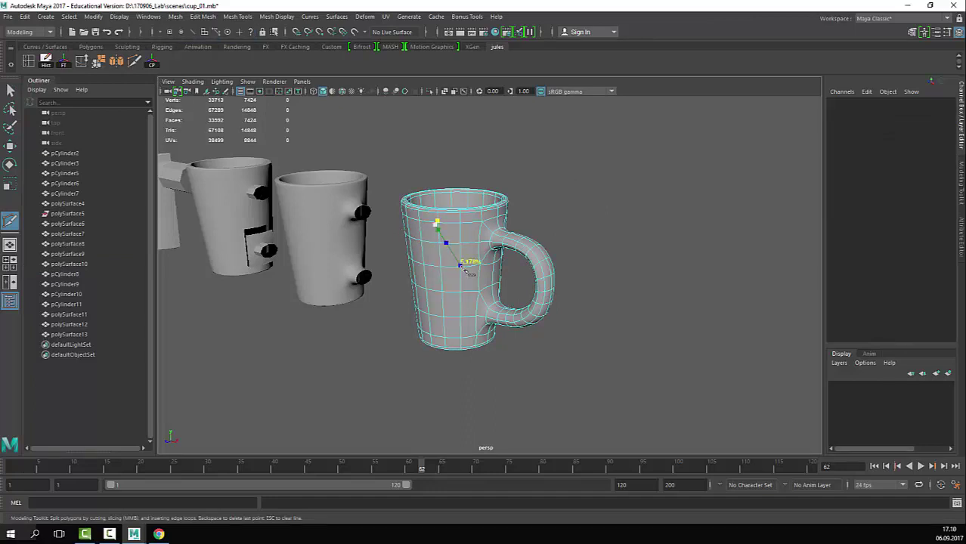
click(454, 293)
click(449, 312)
click(441, 320)
click(427, 324)
key(Return)
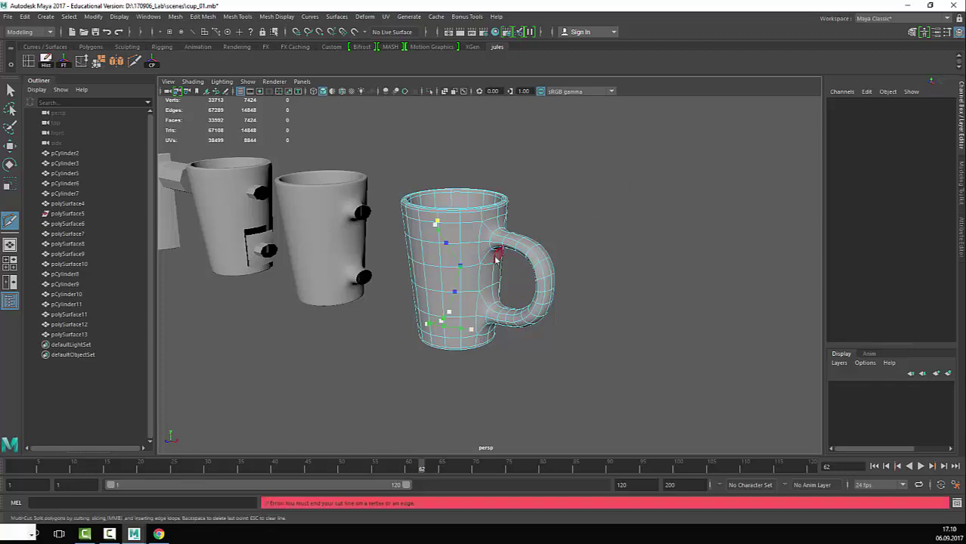
key(q)
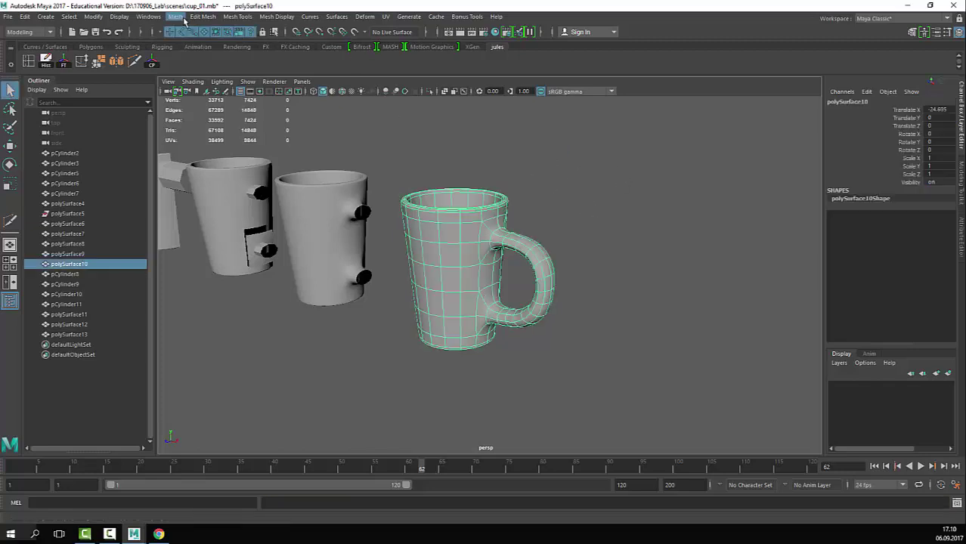
Step: Look through the mesh editing and mesh tool commands and display the Modeling Toolkit
click(237, 16)
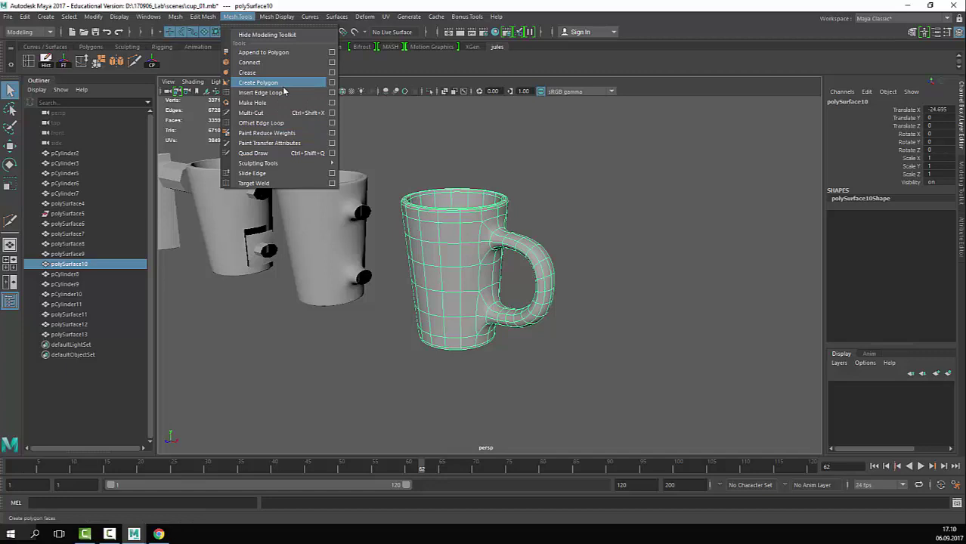
mouse_move(203, 18)
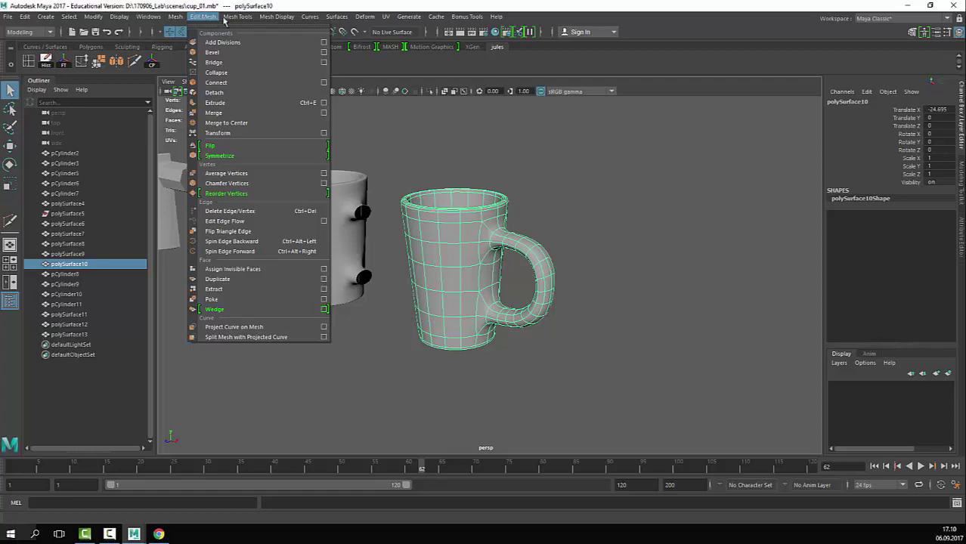
mouse_move(233, 18)
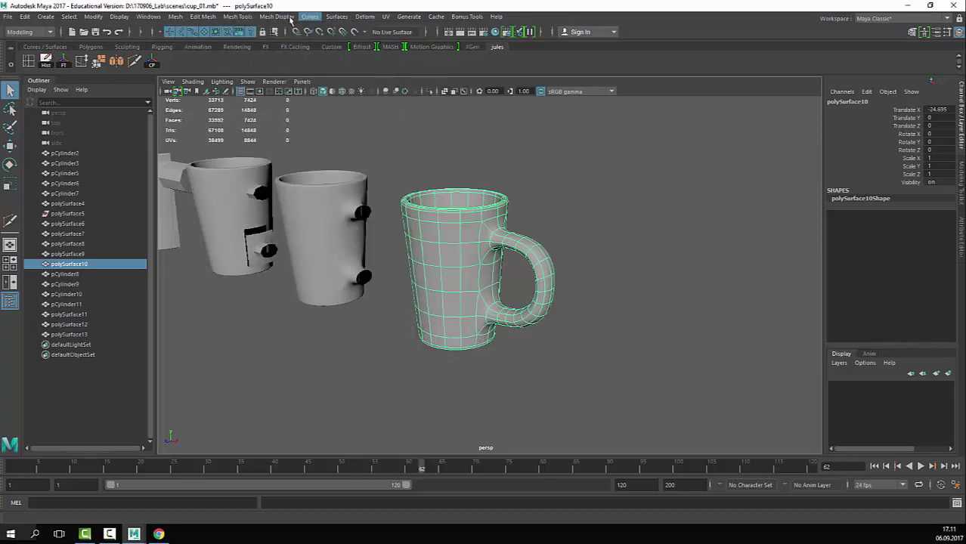
mouse_move(372, 19)
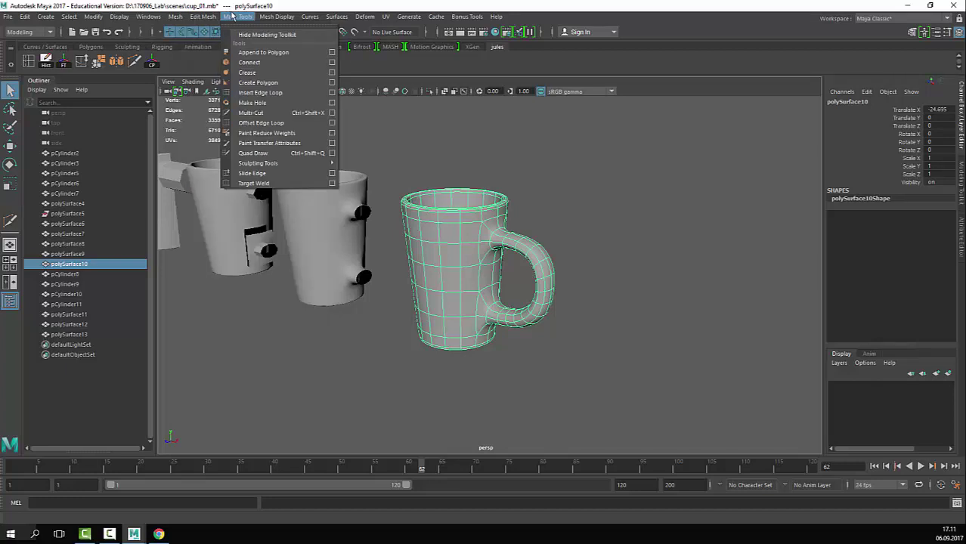
click(266, 35)
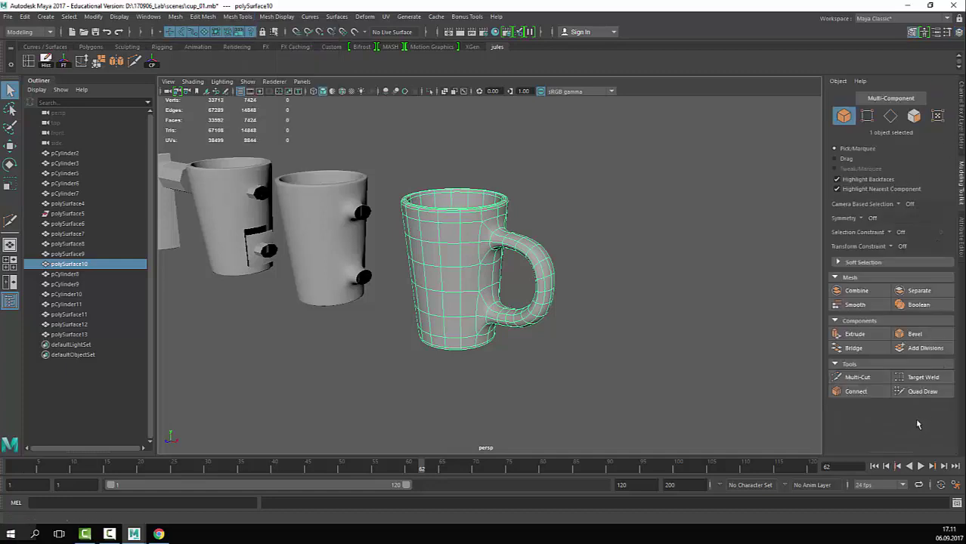
Step: Frame the mug with the handle, turn off its smooth mesh preview and switch it to vertex editing
click(618, 152)
click(487, 236)
key(f)
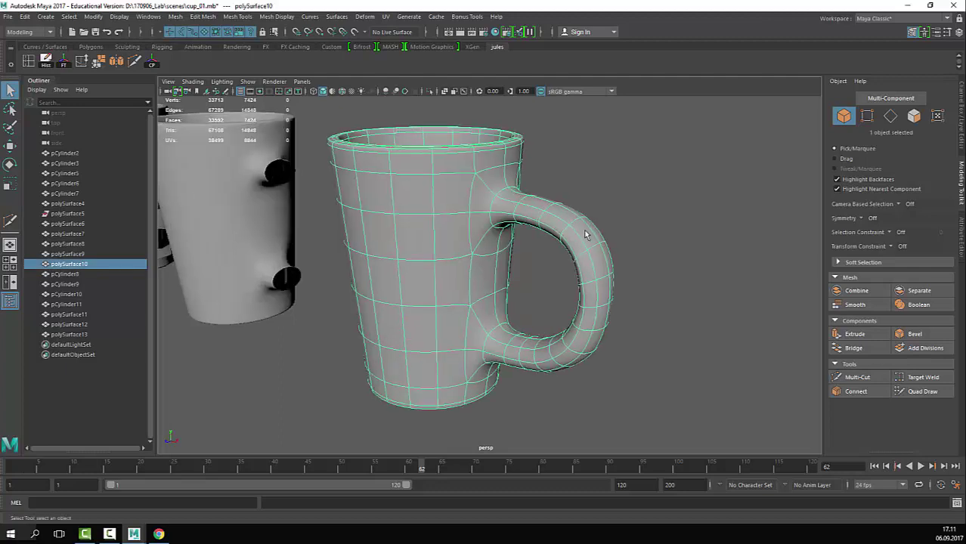
key(1)
right_drag(433, 218, 370, 217)
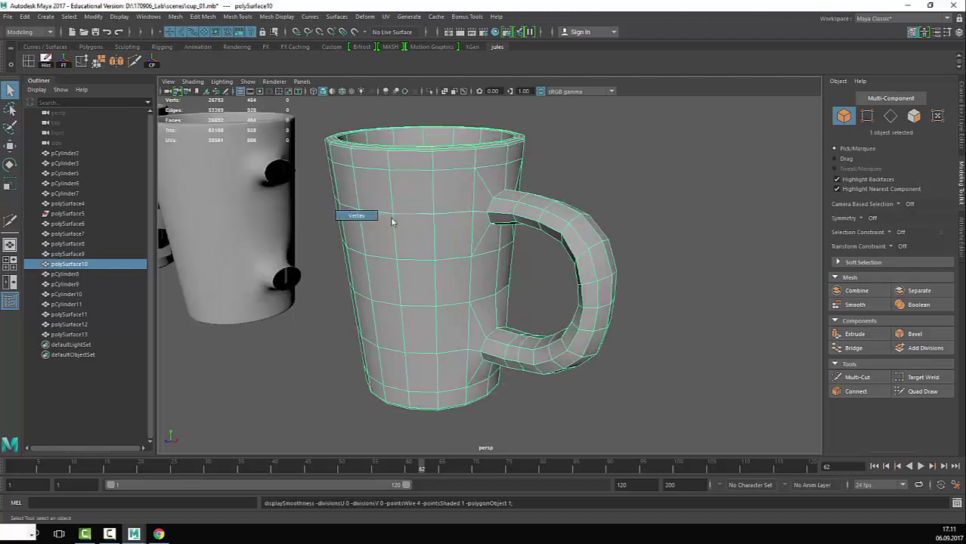
Step: Move one vertex of the mug's body upward and two others downward to distort the regular grid of edges
click(434, 213)
key(w)
drag(433, 182, 432, 154)
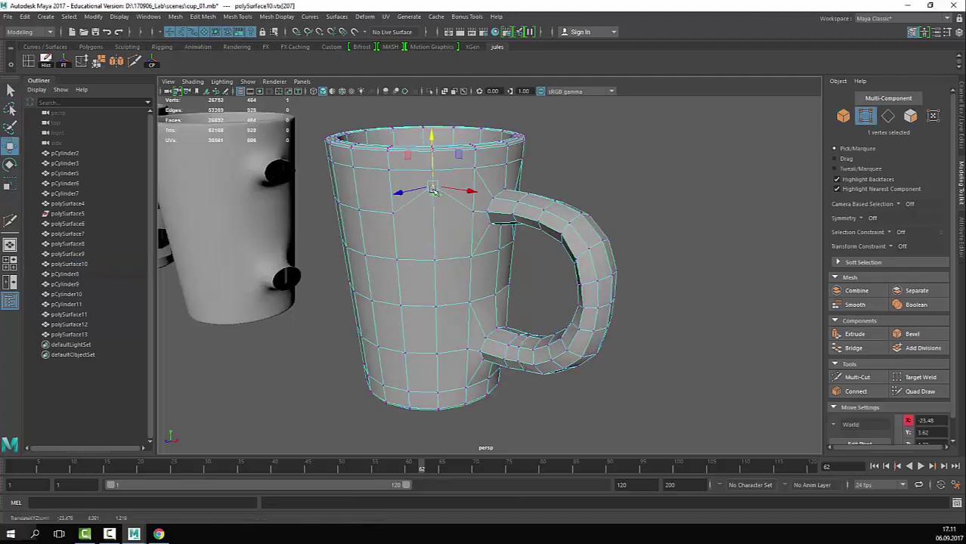
click(434, 238)
click(433, 257)
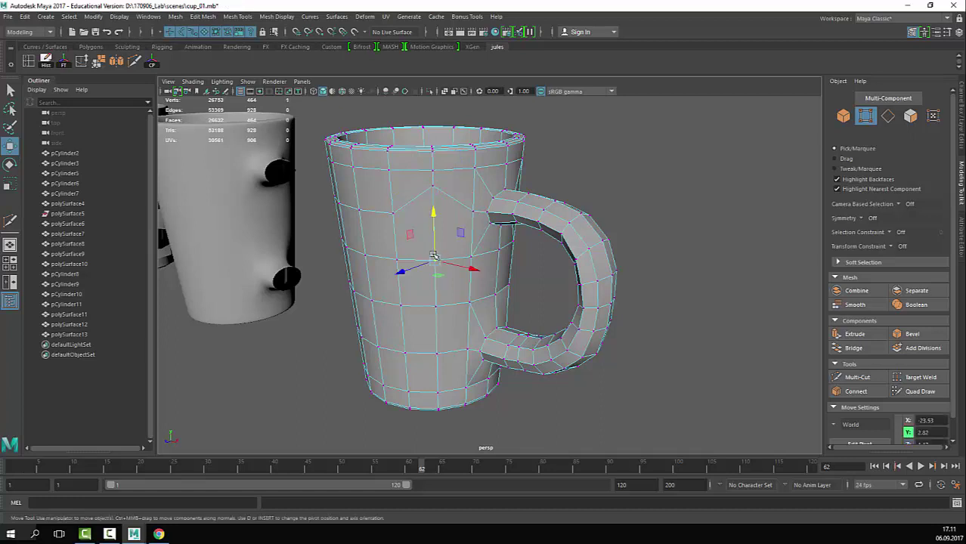
middle_drag(433, 255, 399, 266)
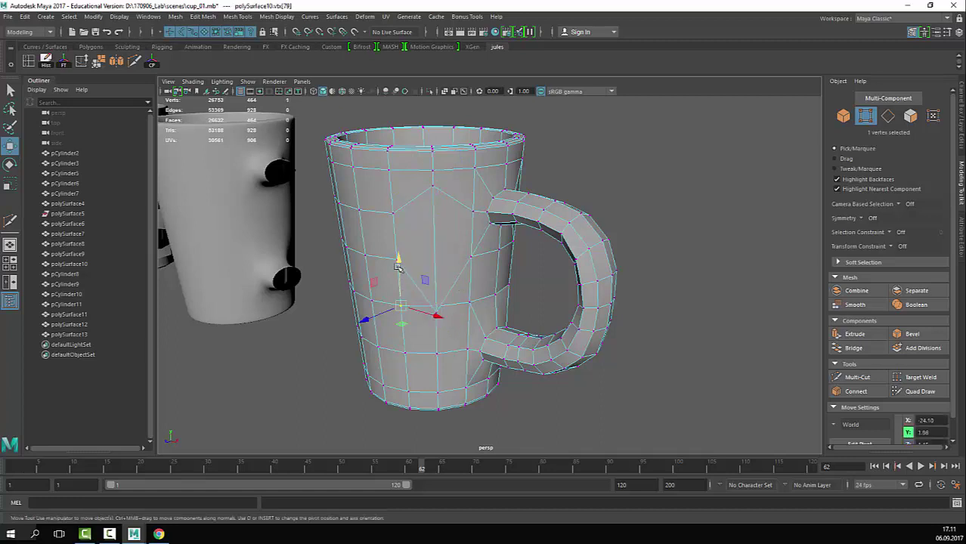
drag(398, 266, 402, 321)
Step: Shift further vertices around the mug's body, raising one near the rim and lowering others at mid-height
click(360, 190)
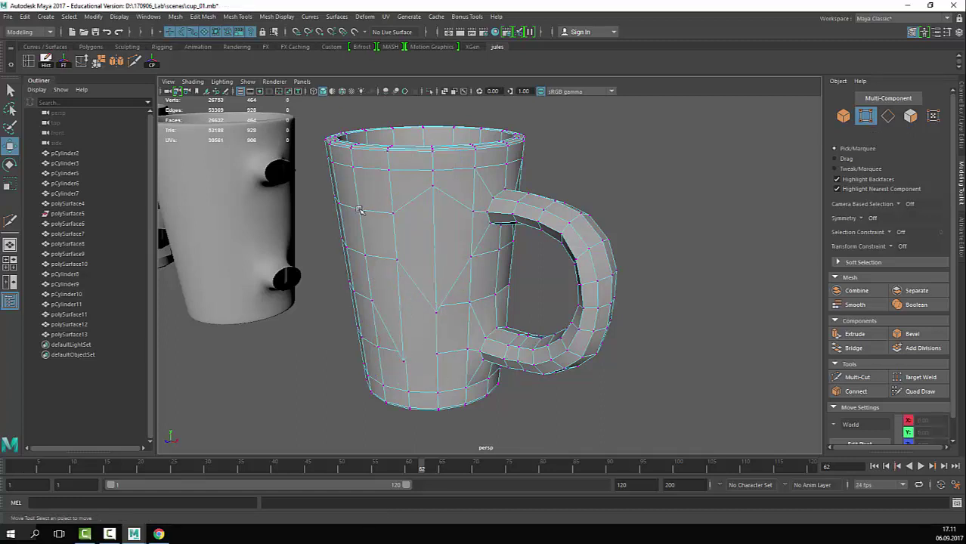
click(359, 211)
middle_drag(359, 211, 356, 186)
scroll(359, 200, down, 3)
alt+drag(372, 287, 452, 259)
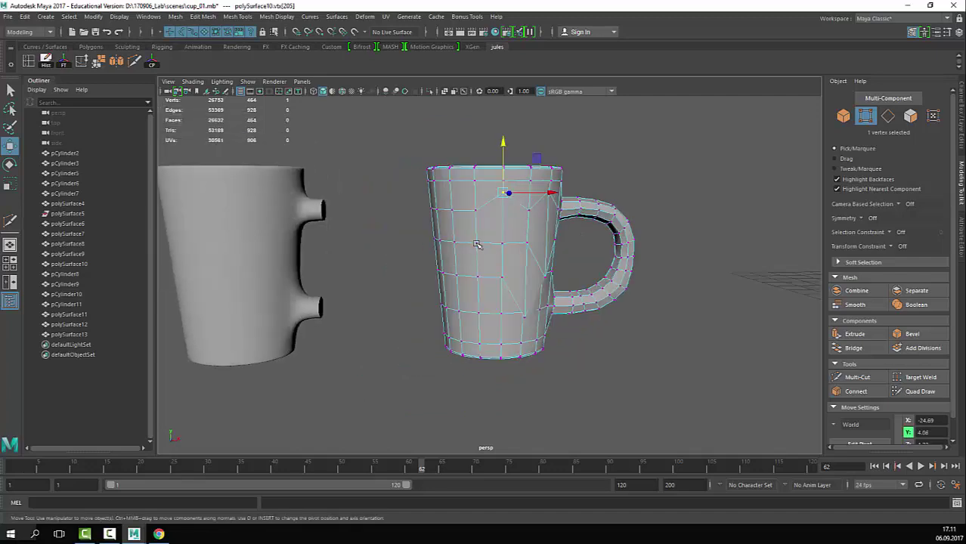
middle_drag(476, 244, 460, 256)
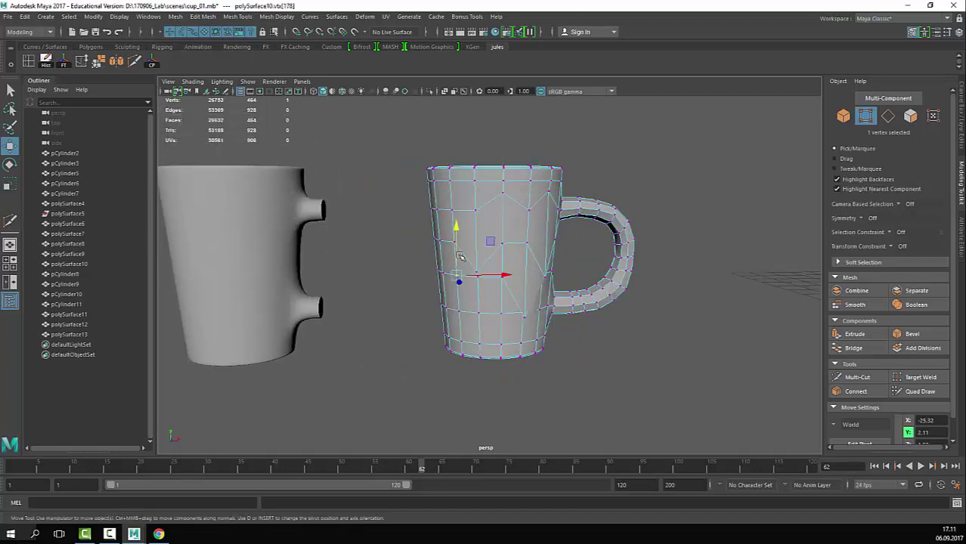
drag(459, 257, 460, 270)
Step: Return the distorted mug to object mode, deselect it and show it beside the earlier modelling stages
alt+drag(642, 267, 556, 284)
click(471, 205)
click(471, 206)
key(F8)
click(675, 211)
alt+right_drag(677, 213, 544, 229)
alt+drag(544, 229, 511, 272)
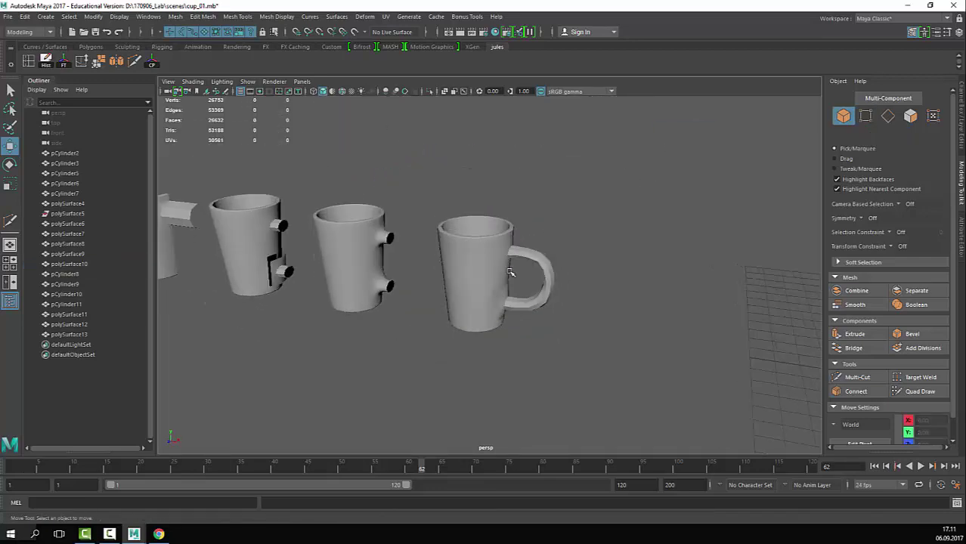
Step: Select and frame the mug with the complete handle and examine the uneven edge flow on its body
click(510, 272)
click(578, 339)
alt+drag(579, 339, 624, 266)
drag(522, 191, 472, 317)
click(567, 158)
drag(567, 155, 480, 261)
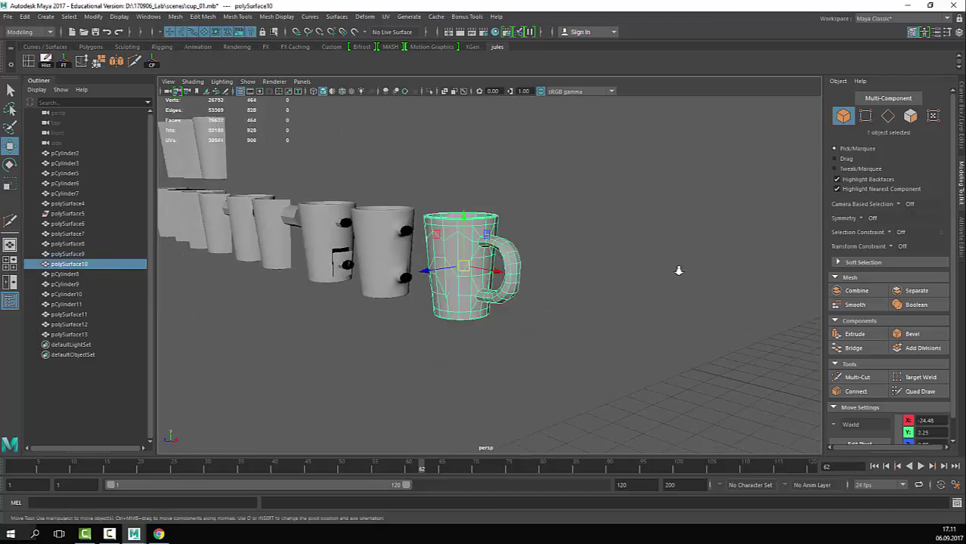
key(f)
drag(615, 212, 569, 314)
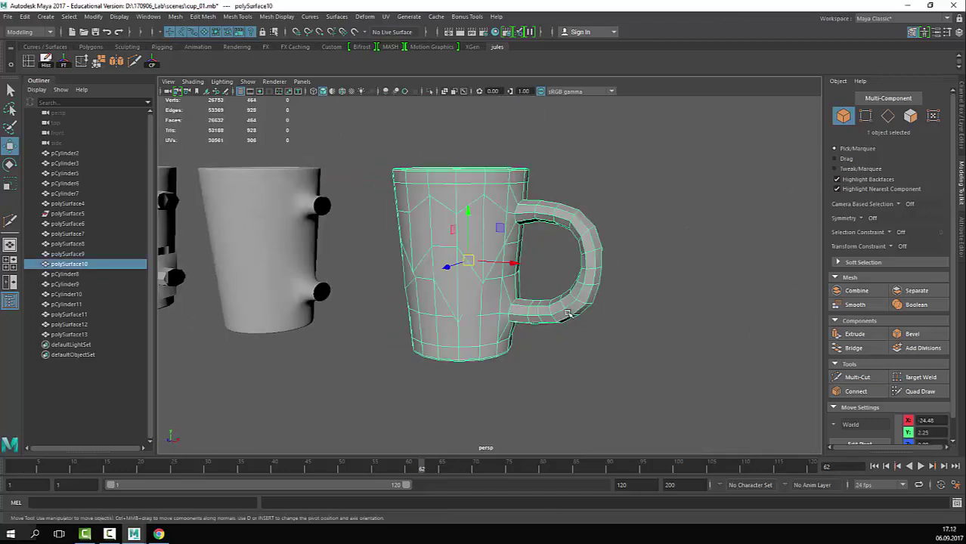
scroll(504, 338, up, 3)
scroll(444, 259, down, 1)
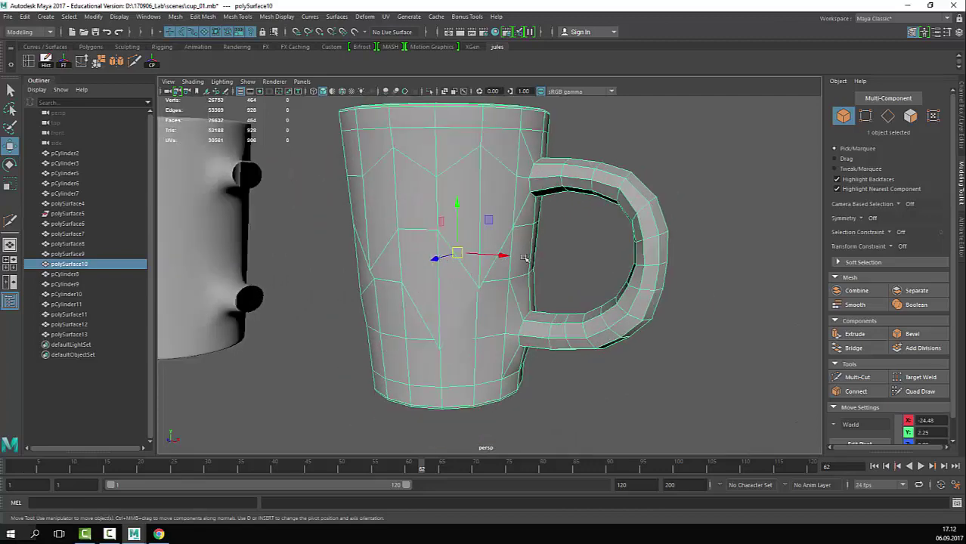
scroll(538, 303, down, 3)
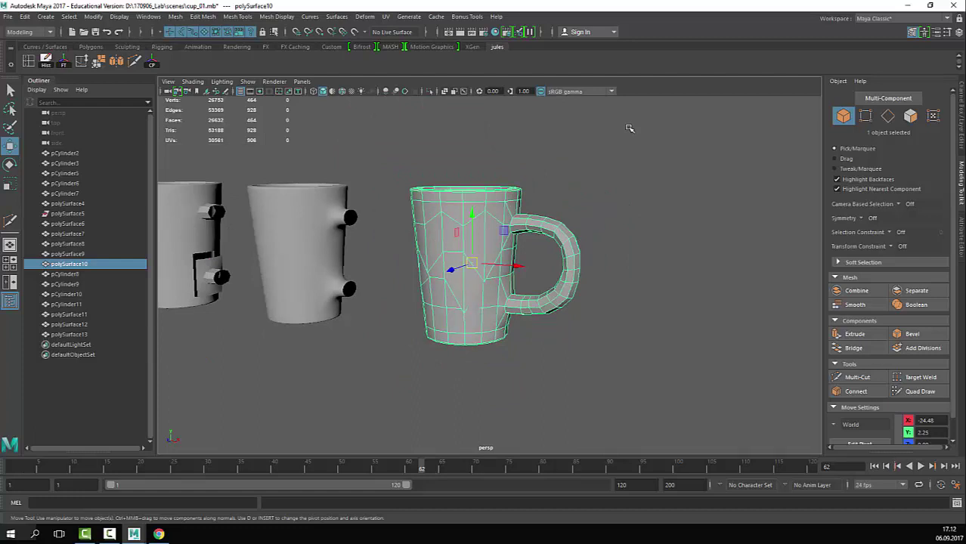
Step: Review the whole row of modelling stages by selecting the earlier cups to display their wireframes
click(556, 199)
click(516, 244)
alt+right_drag(552, 223, 340, 200)
alt+middle_drag(340, 200, 557, 222)
alt+right_drag(556, 222, 425, 233)
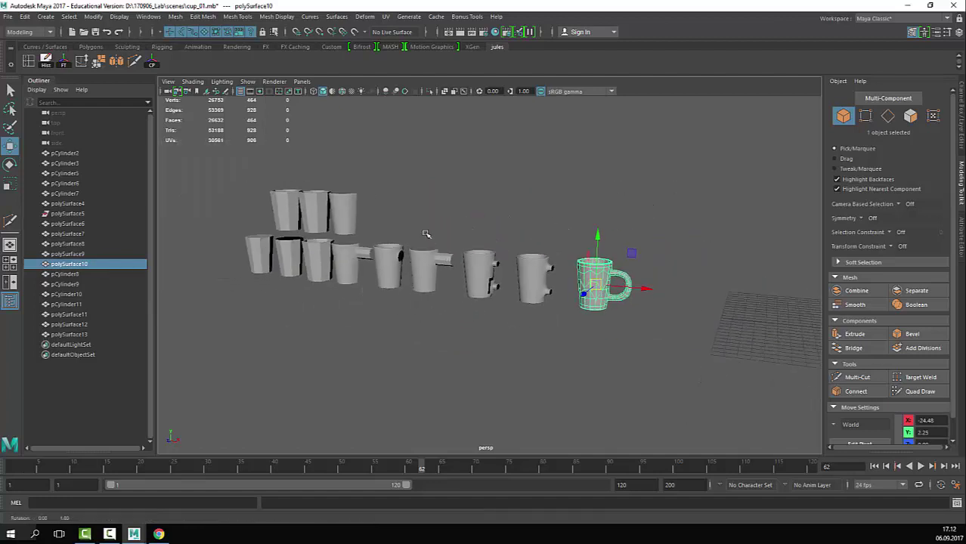
drag(201, 172, 552, 293)
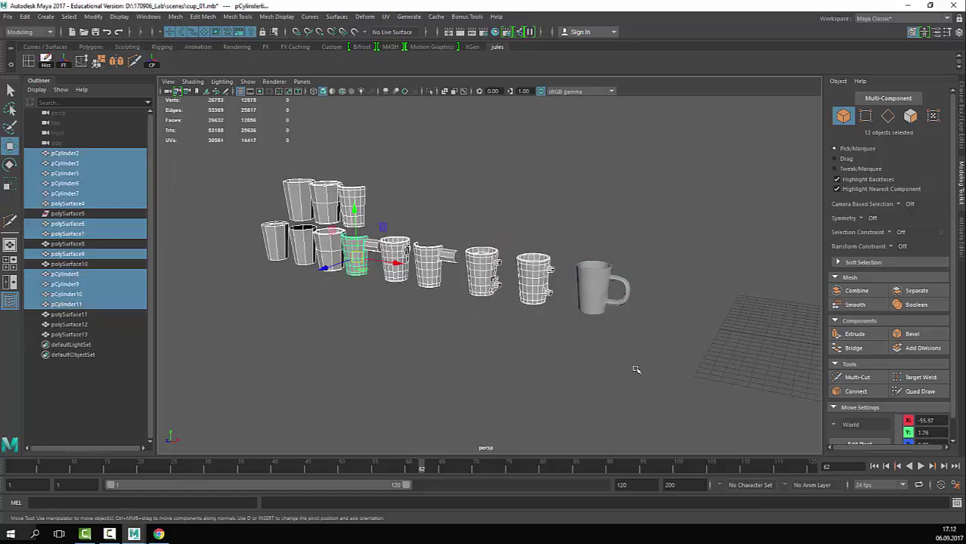
scroll(519, 268, up, 3)
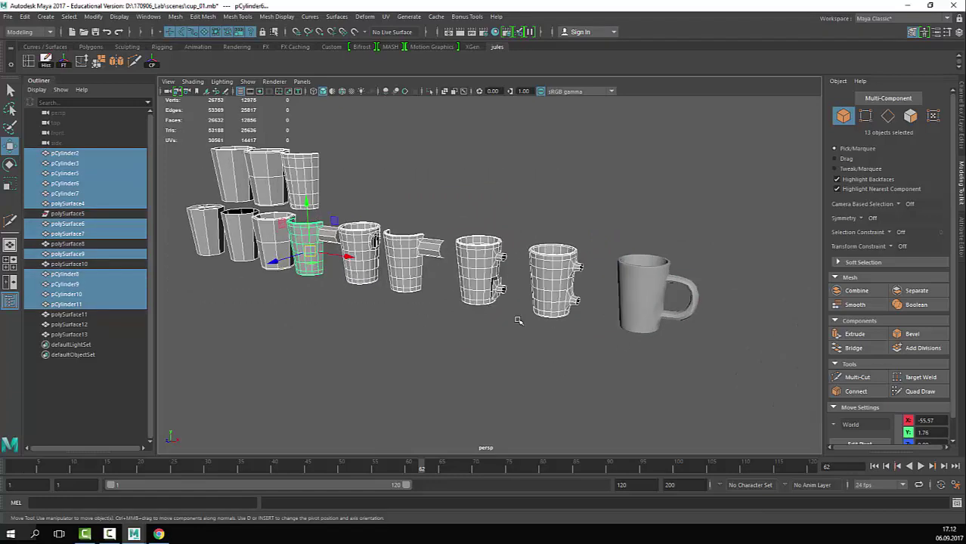
drag(594, 189, 570, 306)
click(642, 325)
Step: Undo the selections and all vertex moves made on the mug with the complete handle
key(ctrl+z)
key(ctrl+z)
key(ctrl+z)
key(ctrl+z)
key(ctrl+z)
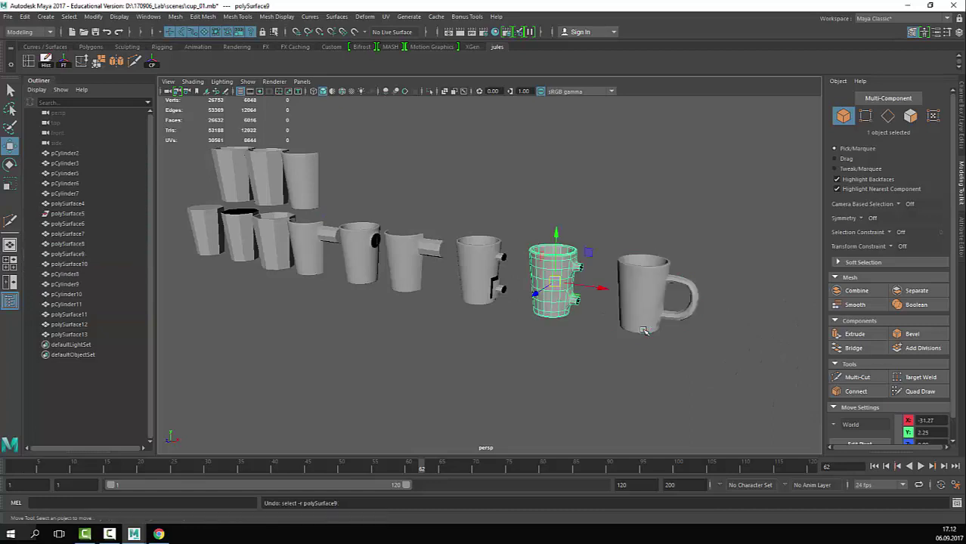
key(ctrl+z)
key(ctrl+z)
key(ctrl+z)
key(ctrl+z)
key(ctrl+z)
key(ctrl+z)
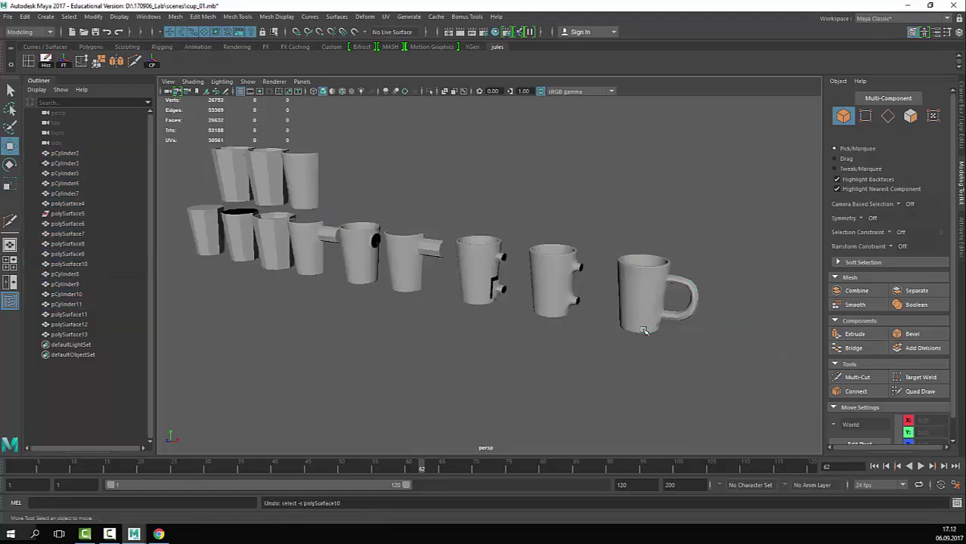
key(ctrl+z)
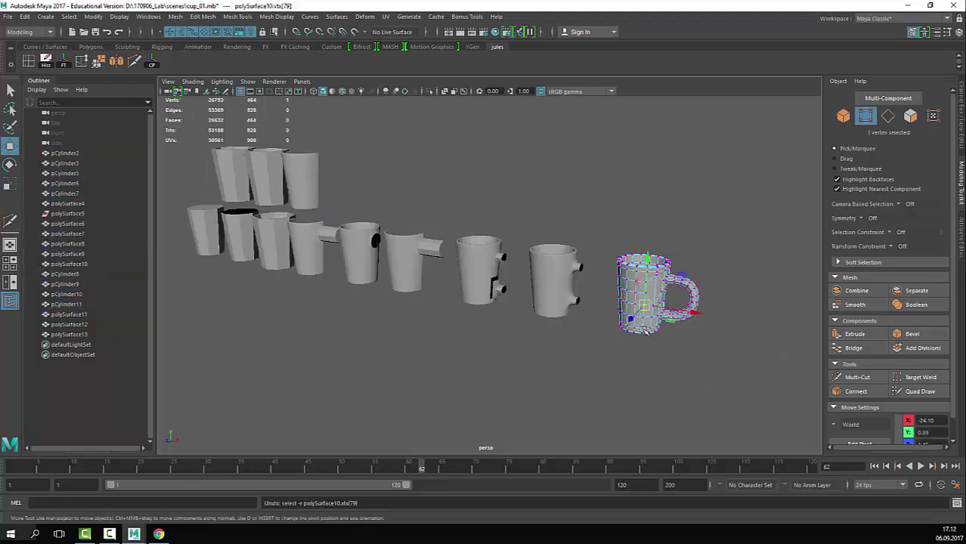
key(ctrl+z)
Step: Switch to the Select tool and turn on the smooth mesh preview for the mug with the complete handle
key(q)
click(712, 213)
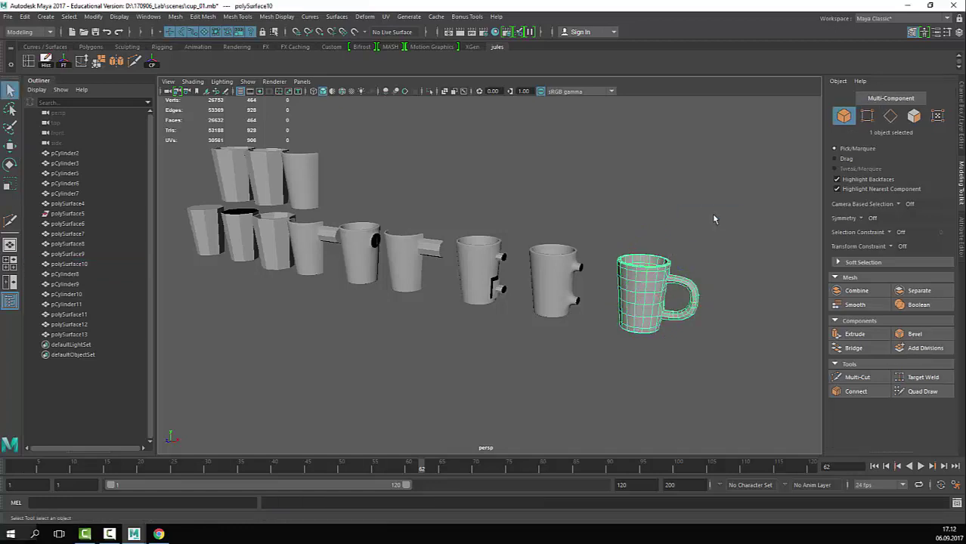
alt+drag(712, 213, 590, 232)
click(568, 299)
key(3)
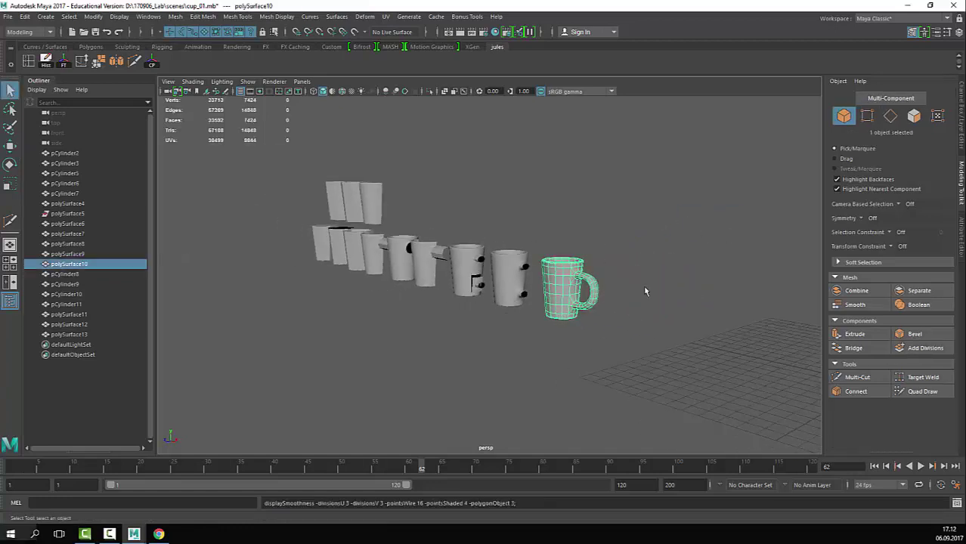
Step: Deselect the mug and view the finished lidded mug standing on the grid
click(644, 290)
alt+right_drag(645, 290, 559, 294)
key(f)
drag(674, 277, 462, 293)
click(697, 319)
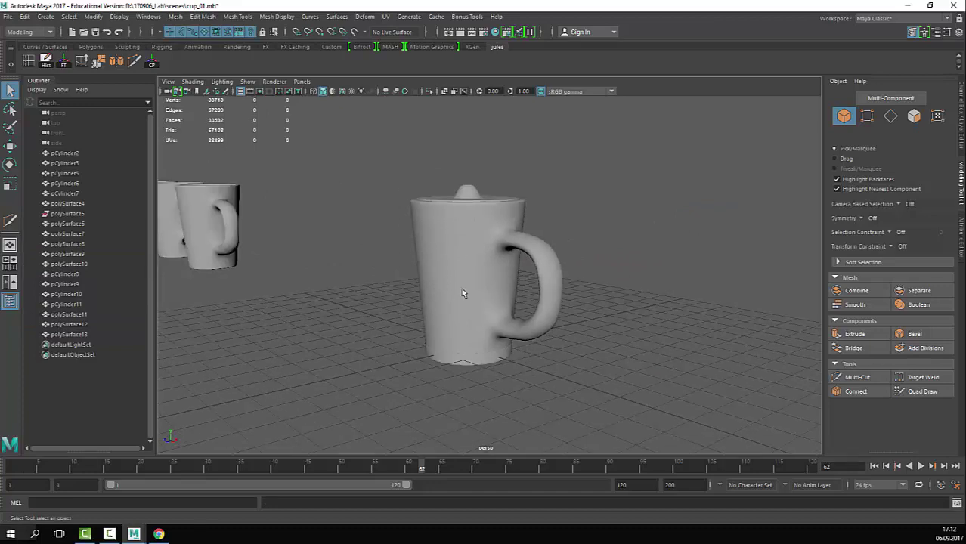